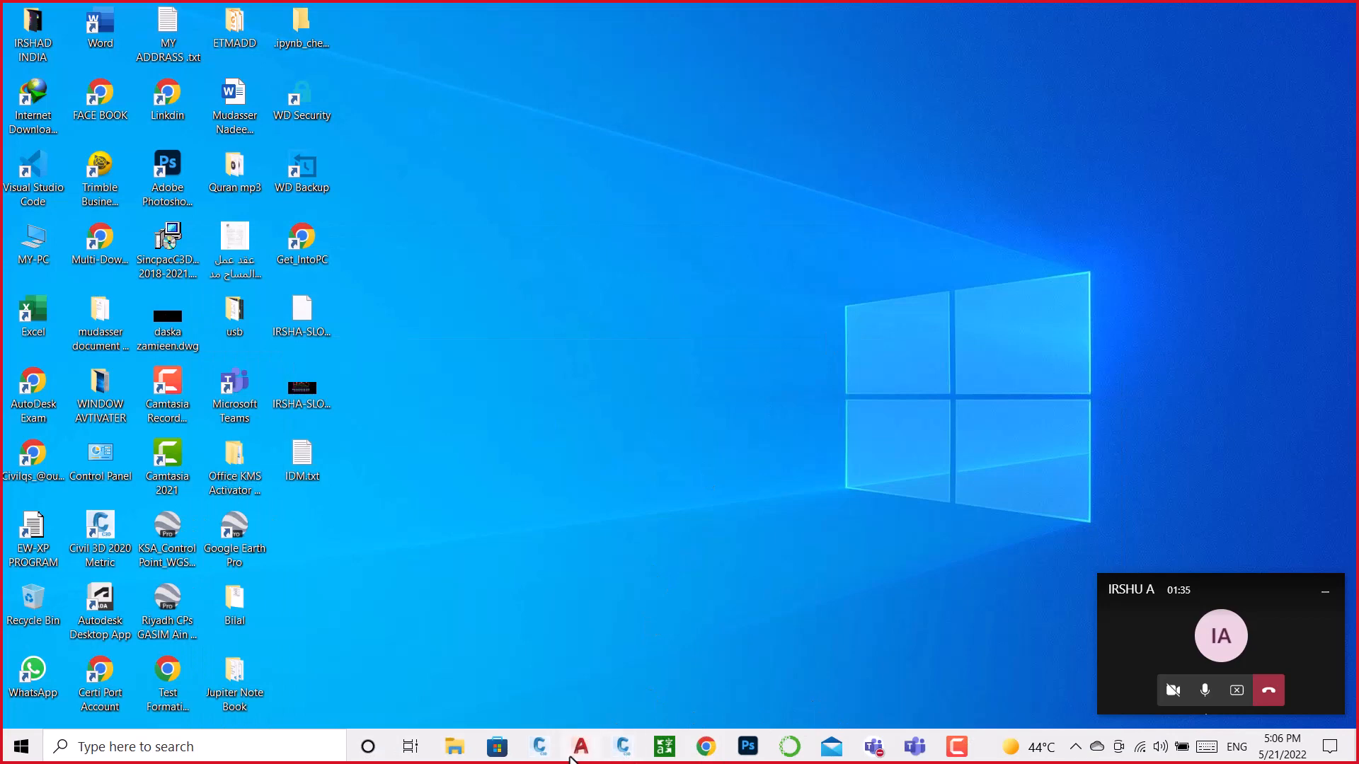
Step: Switch to the IRSHA-SLOPE drawing in Civil 3D and examine the coloured corridor surface in plan and the road's design profile view
left_click(541, 749)
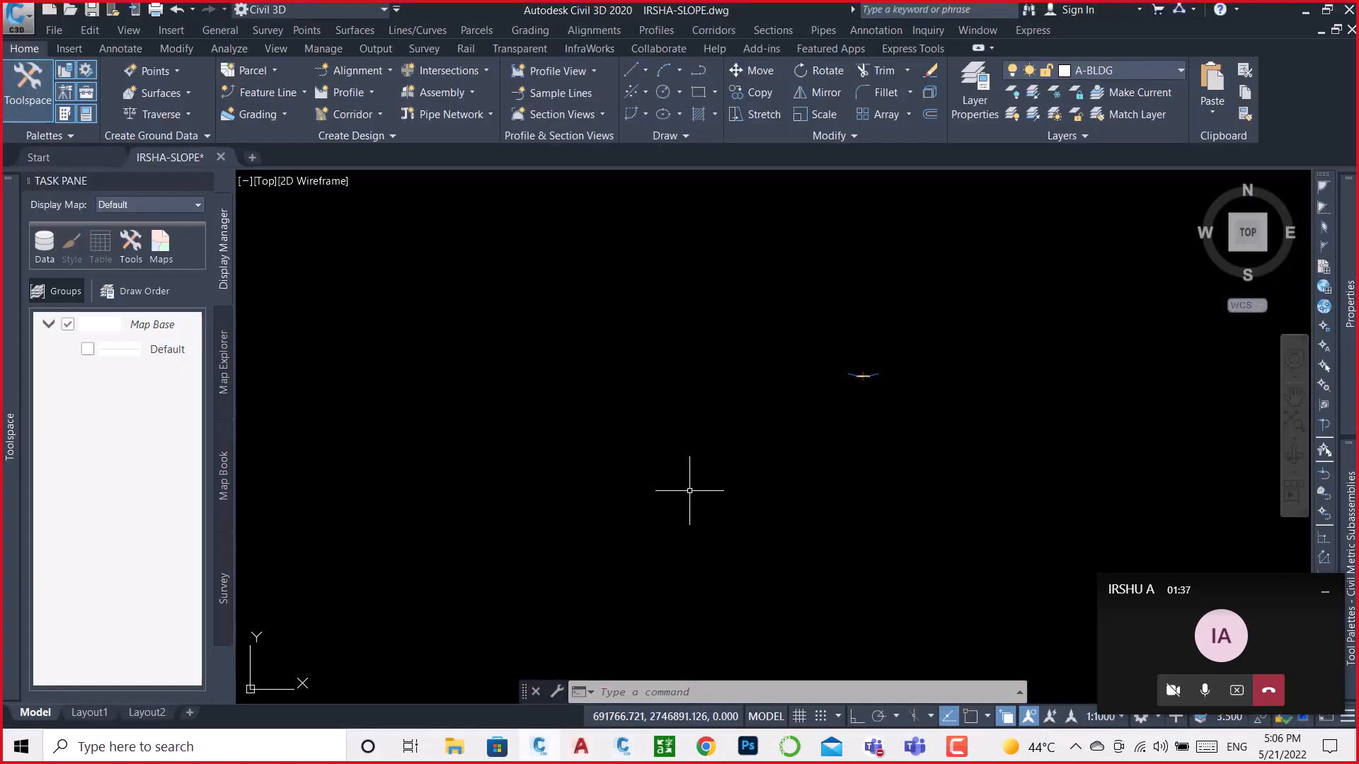
scroll(910, 303, "up", 10)
scroll(487, 380, "down", 2)
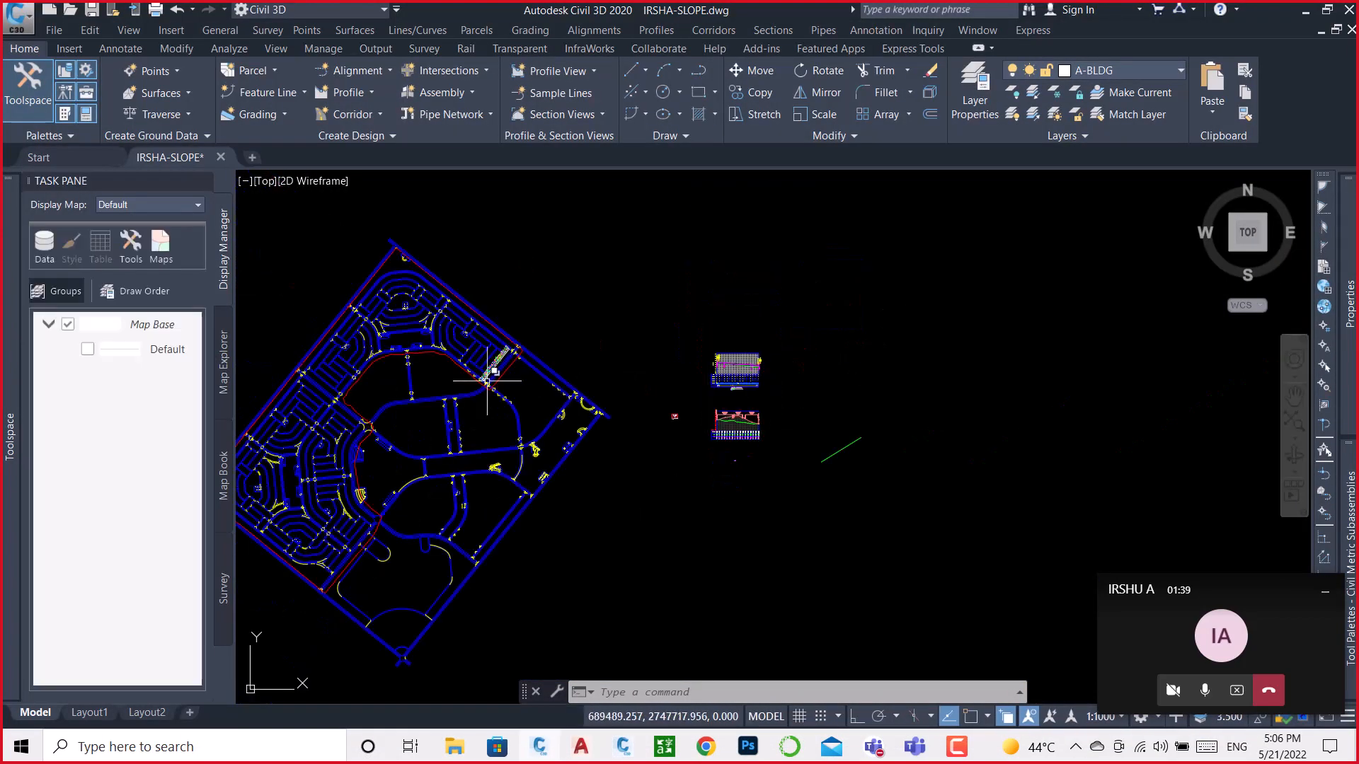
scroll(487, 380, "up", 6)
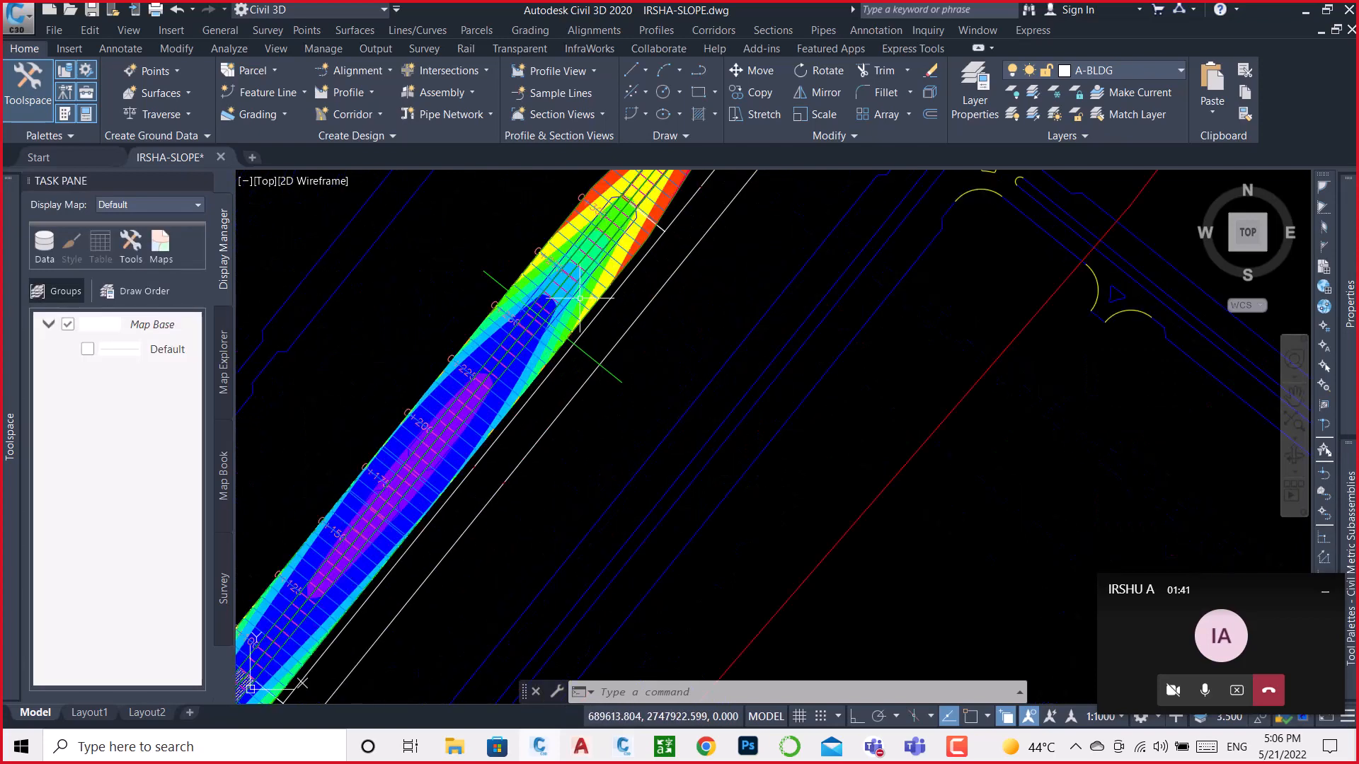
scroll(579, 297, "down", 8)
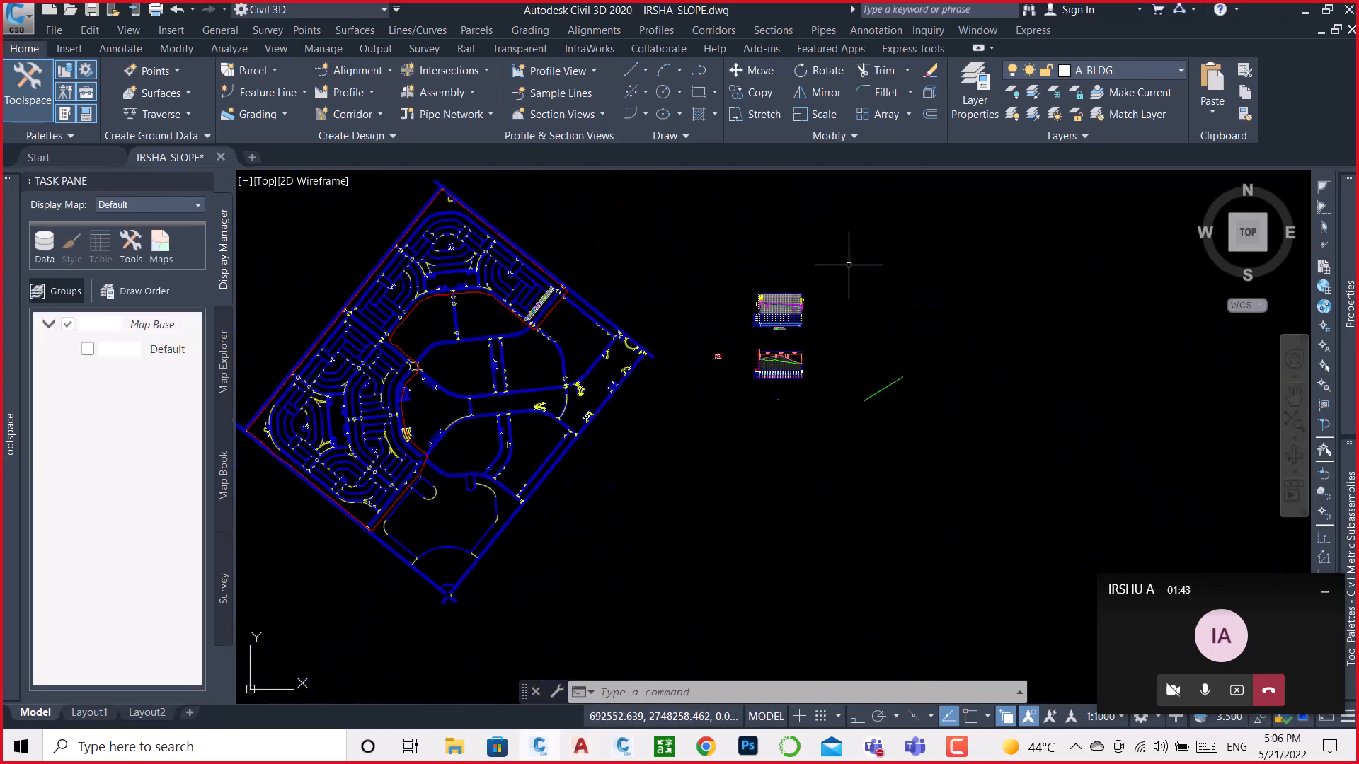
scroll(775, 360, "up", 10)
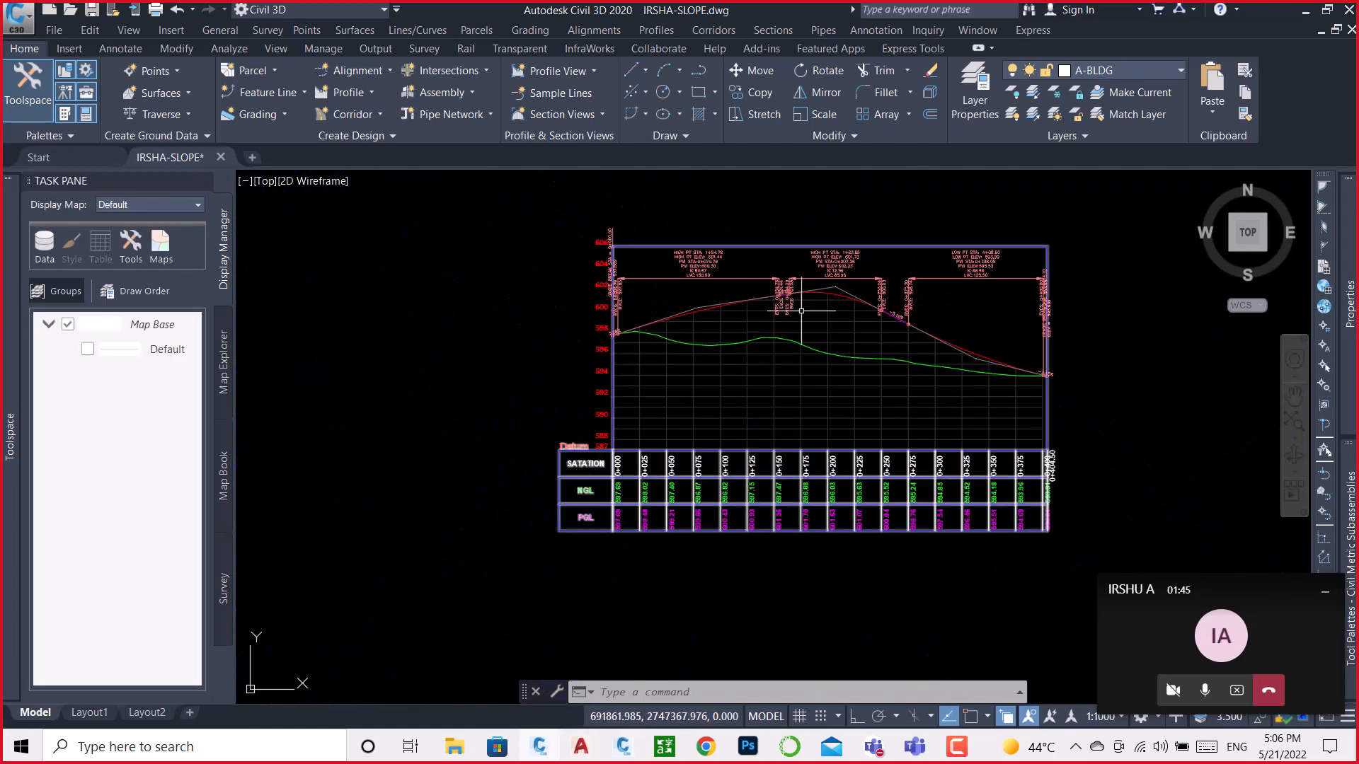
scroll(835, 295, "up", 4)
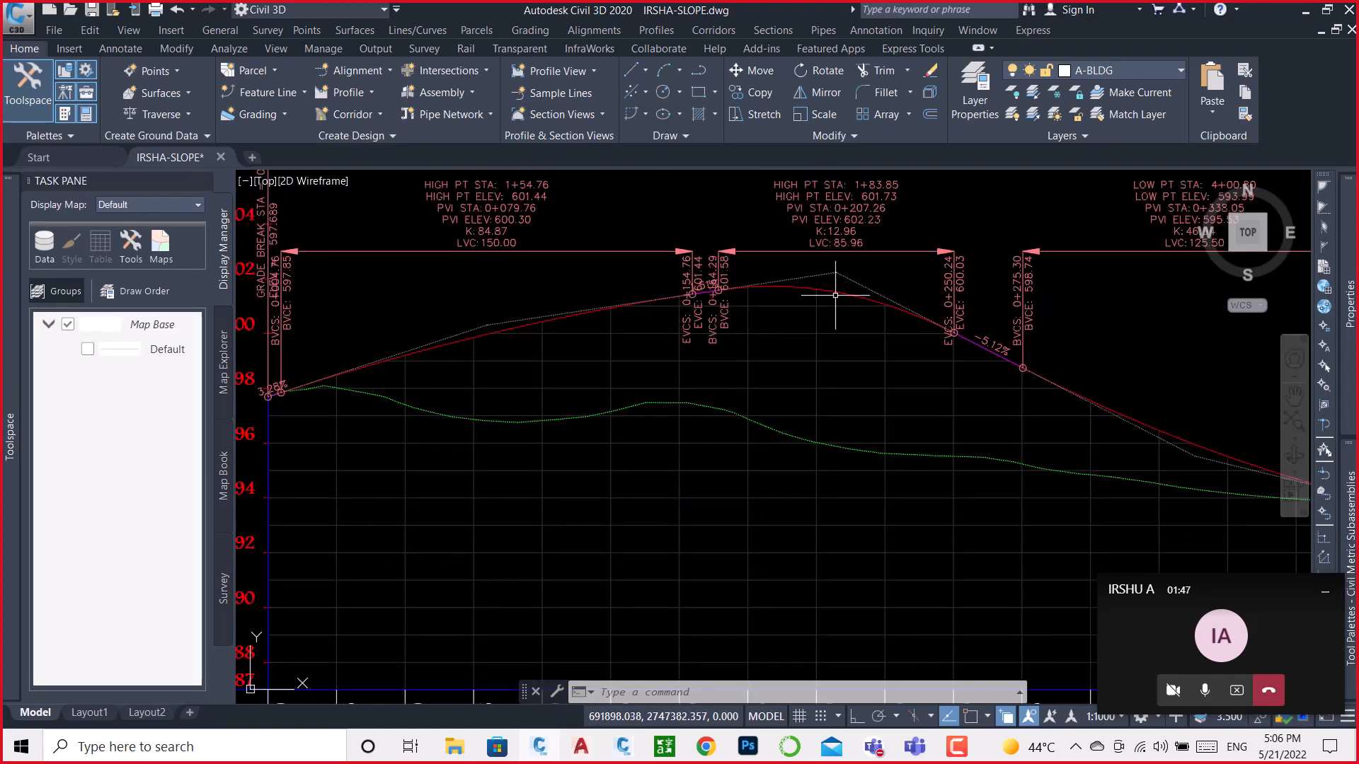
scroll(835, 295, "down", 10)
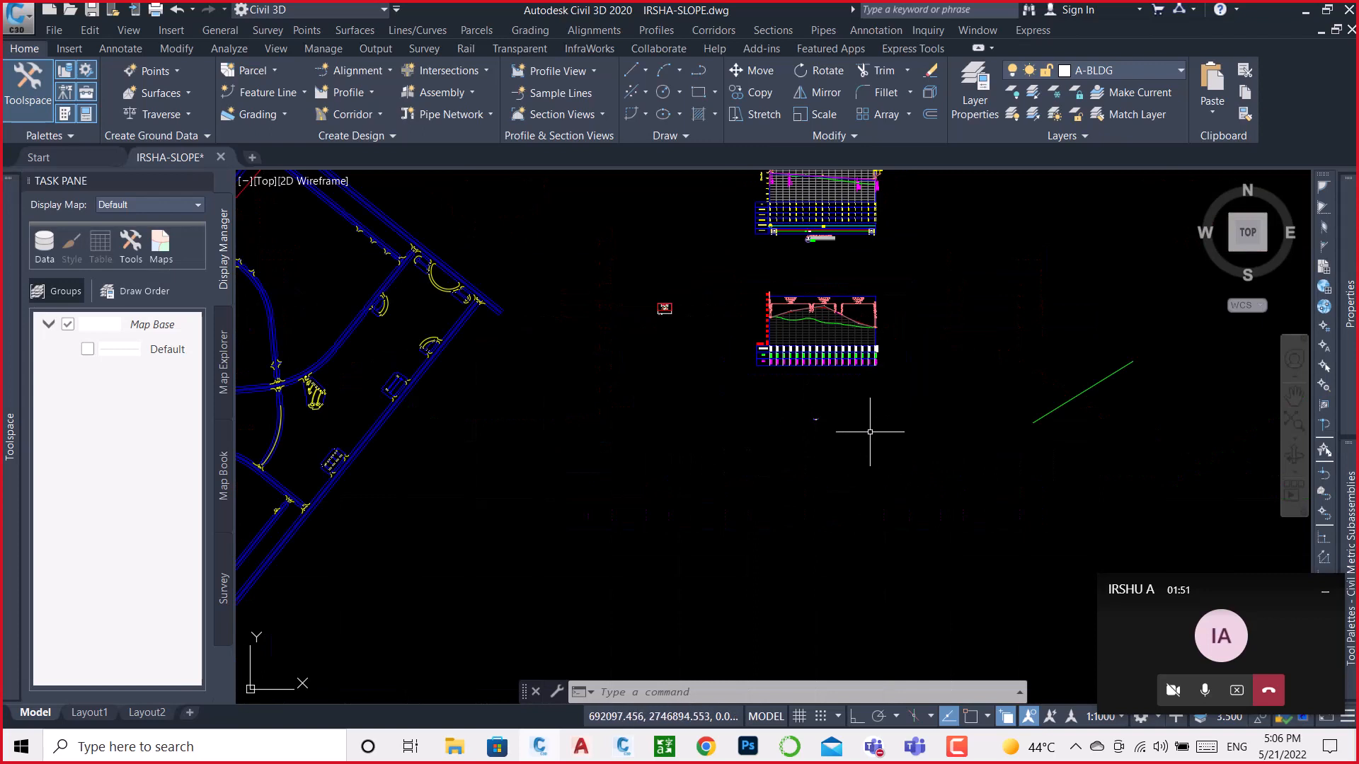
Step: Examine the road assembly below the profile view, including the R-SLOP side slope link at the pavement edge
scroll(821, 418, "up", 5)
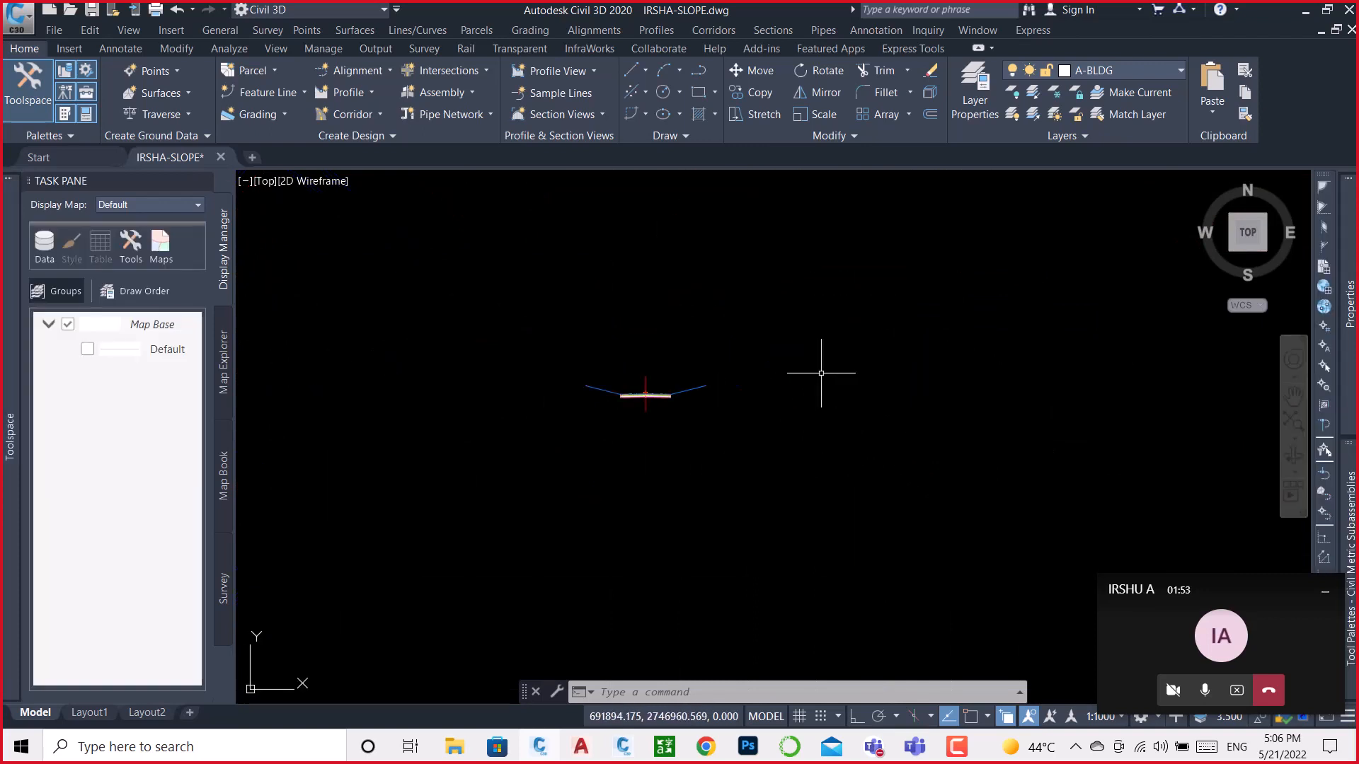
scroll(629, 417, "up", 5)
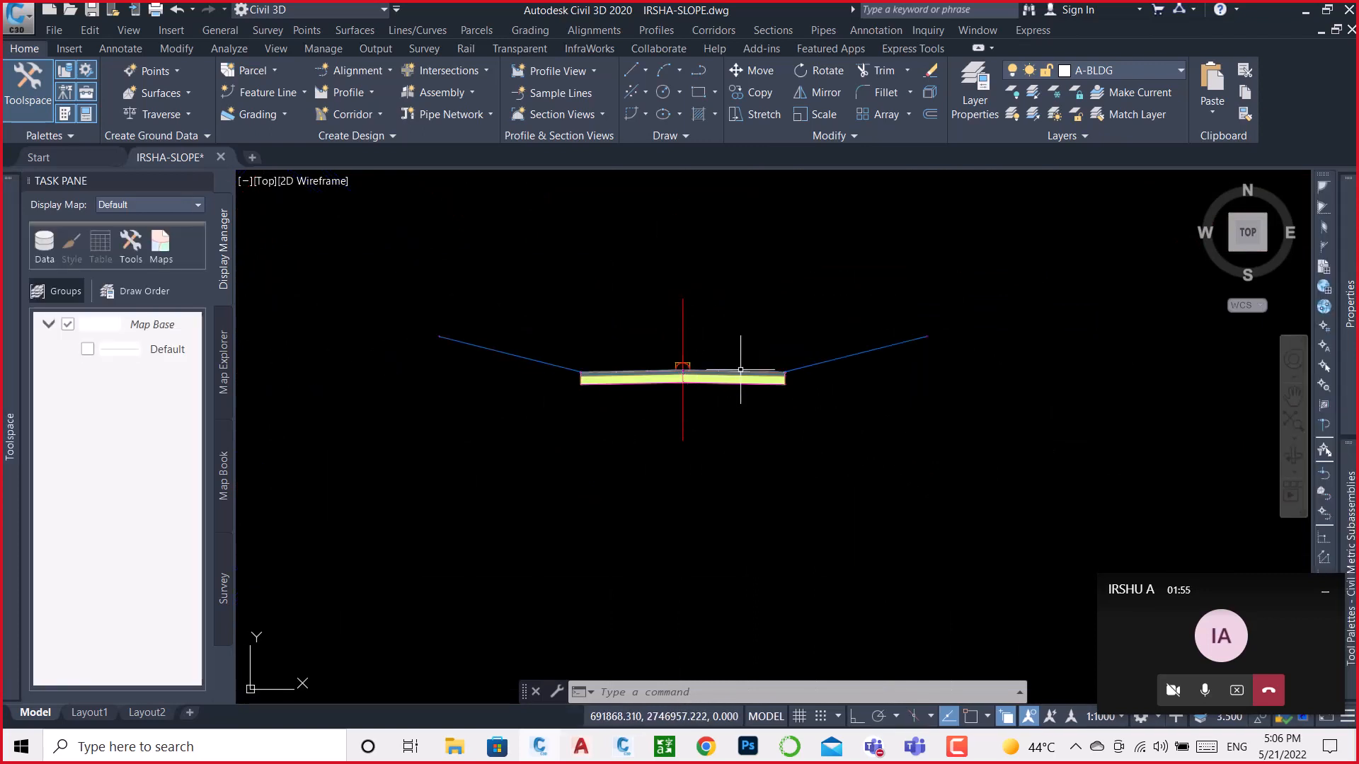
scroll(737, 374, "up", 4)
scroll(718, 386, "down", 6)
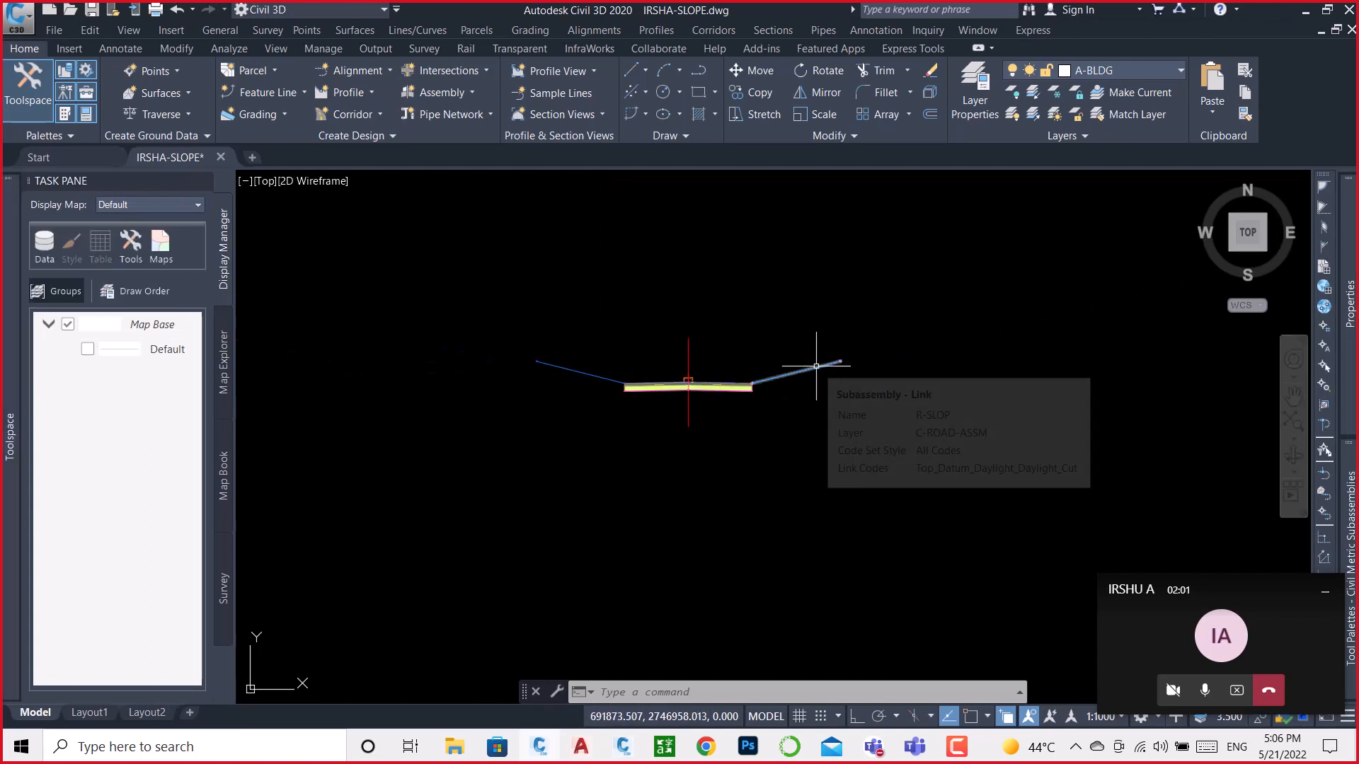
scroll(817, 368, "up", 5)
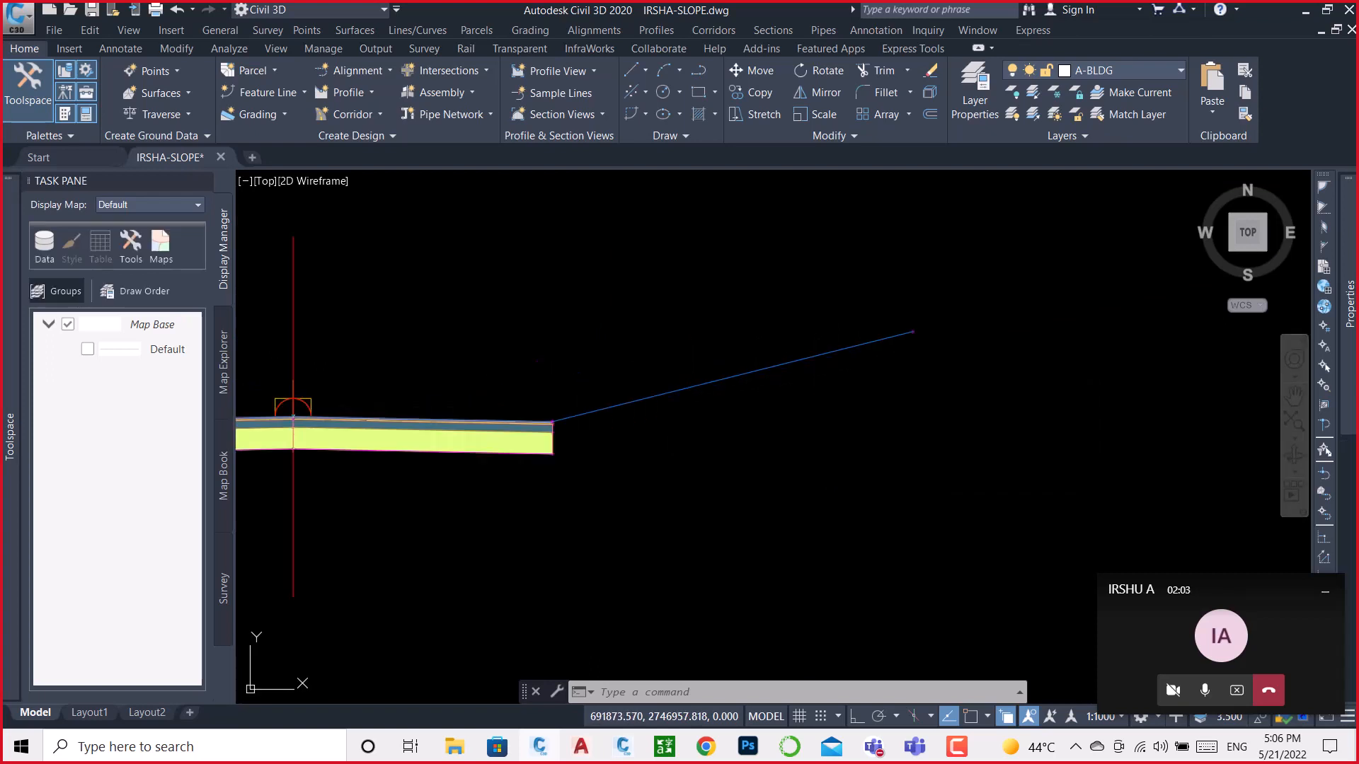
scroll(698, 373, "down", 8)
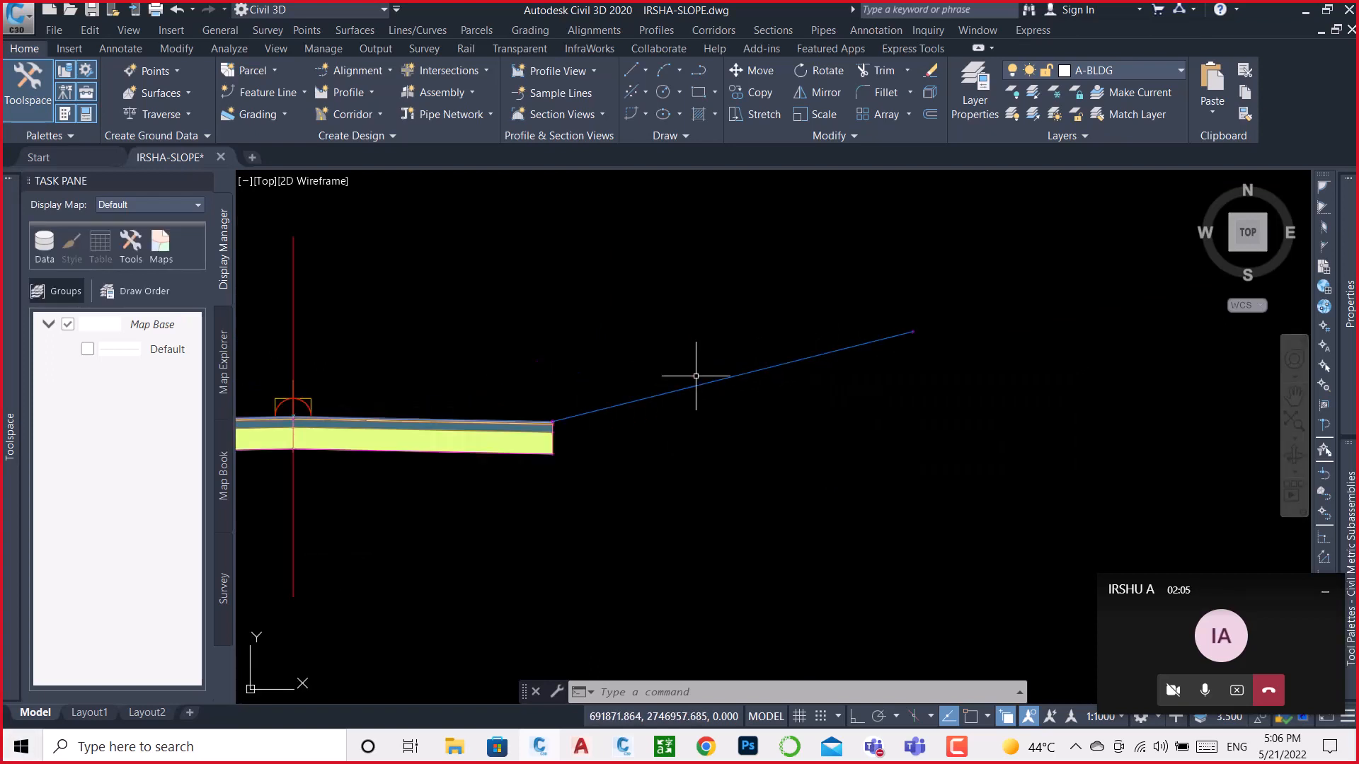
scroll(751, 434, "down", 5)
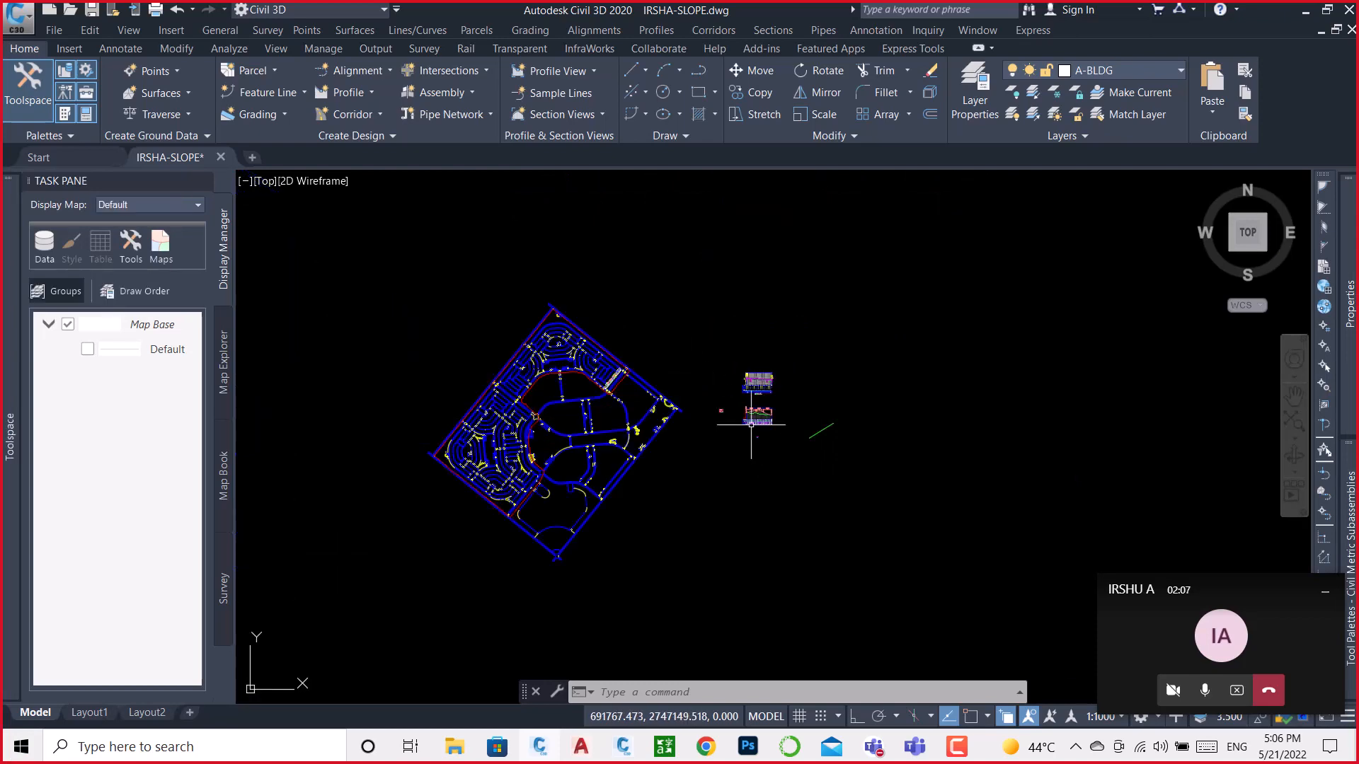
Step: Create a quick profile from the green line crossing the corridor near 0+250, sampling only the IRSALL-NGL NEW and TOP surfaces, and place it in empty space
scroll(614, 364, "up", 12)
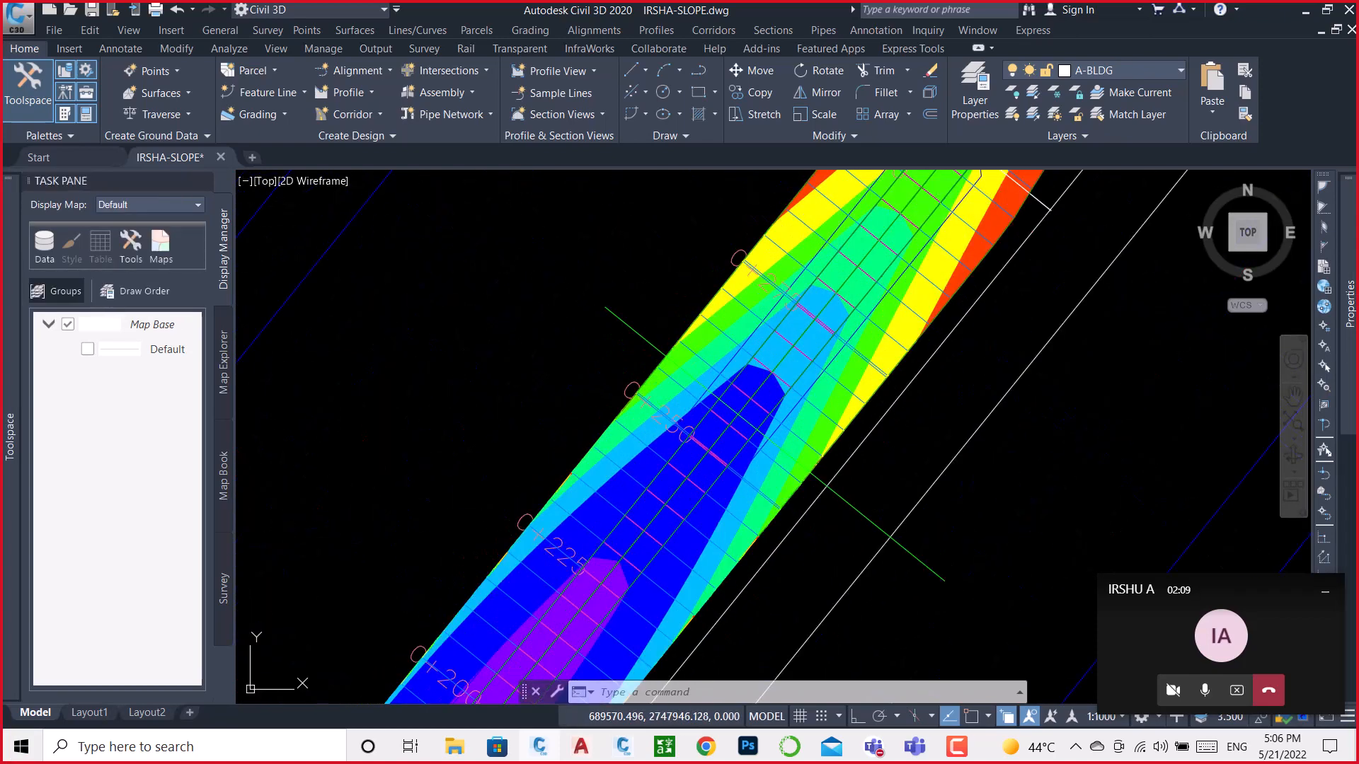
left_click(615, 285)
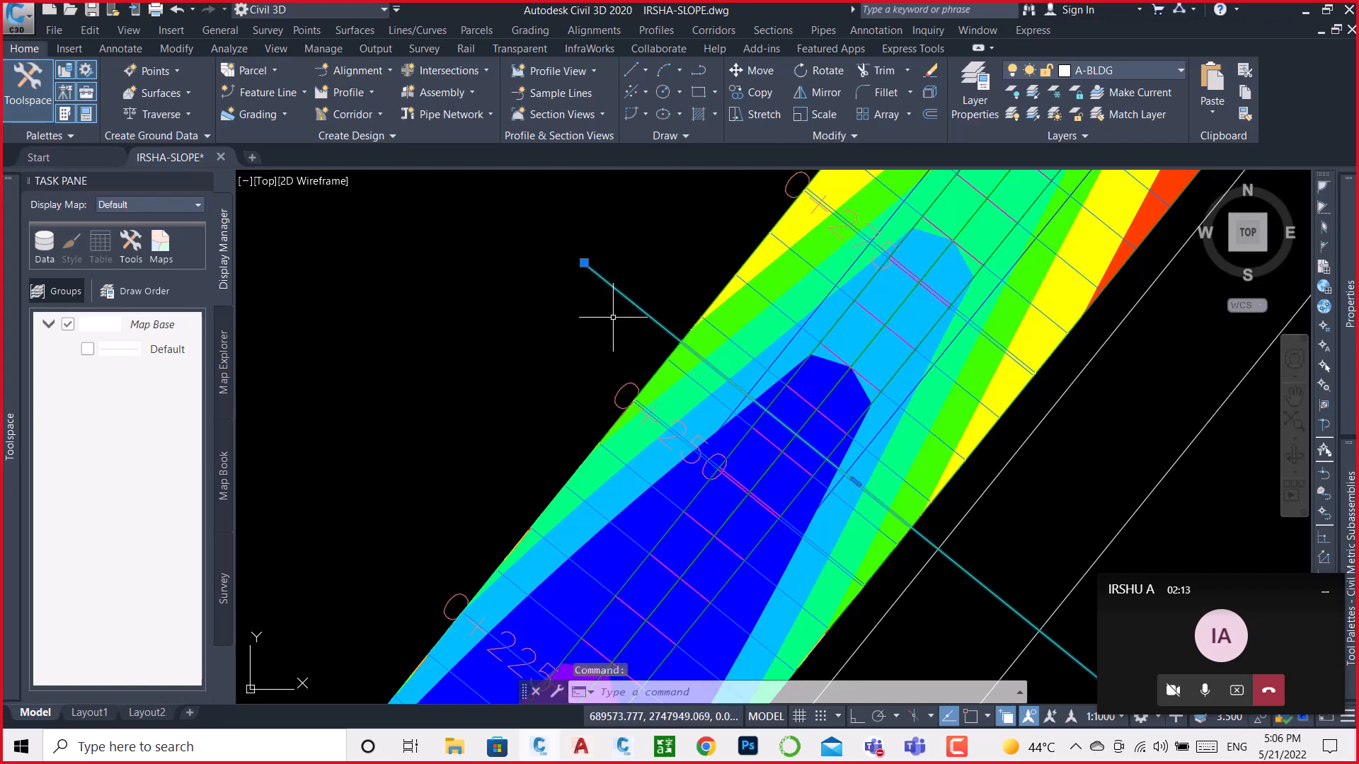
scroll(614, 293, "down", 3)
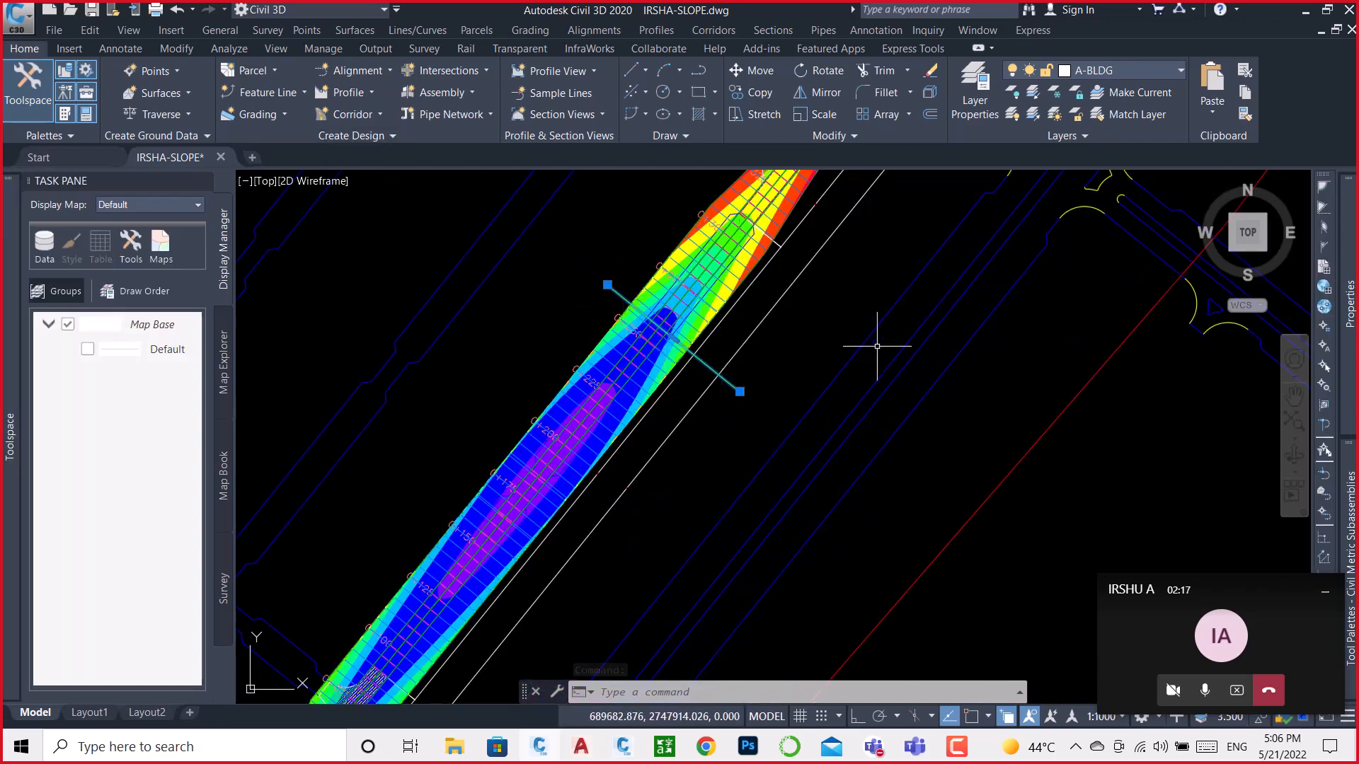
left_click(362, 95)
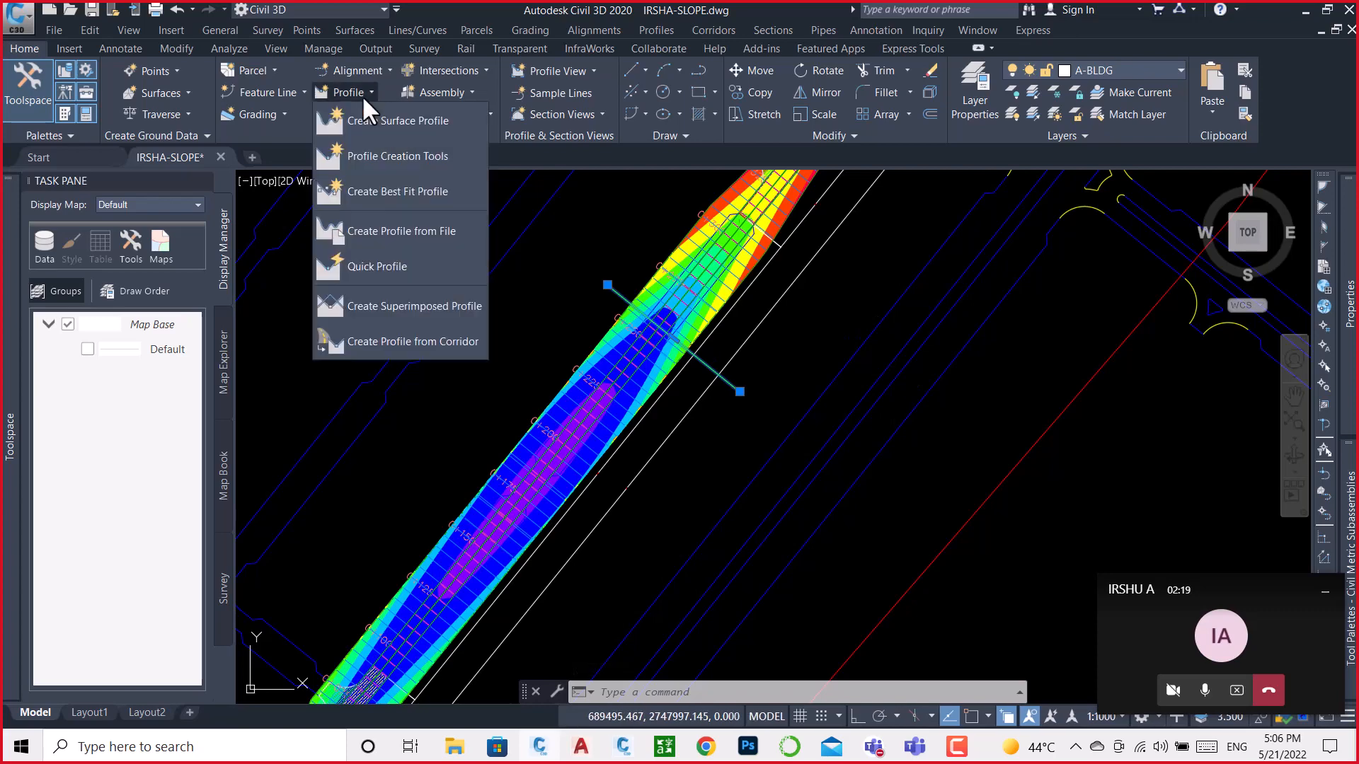
left_click(393, 266)
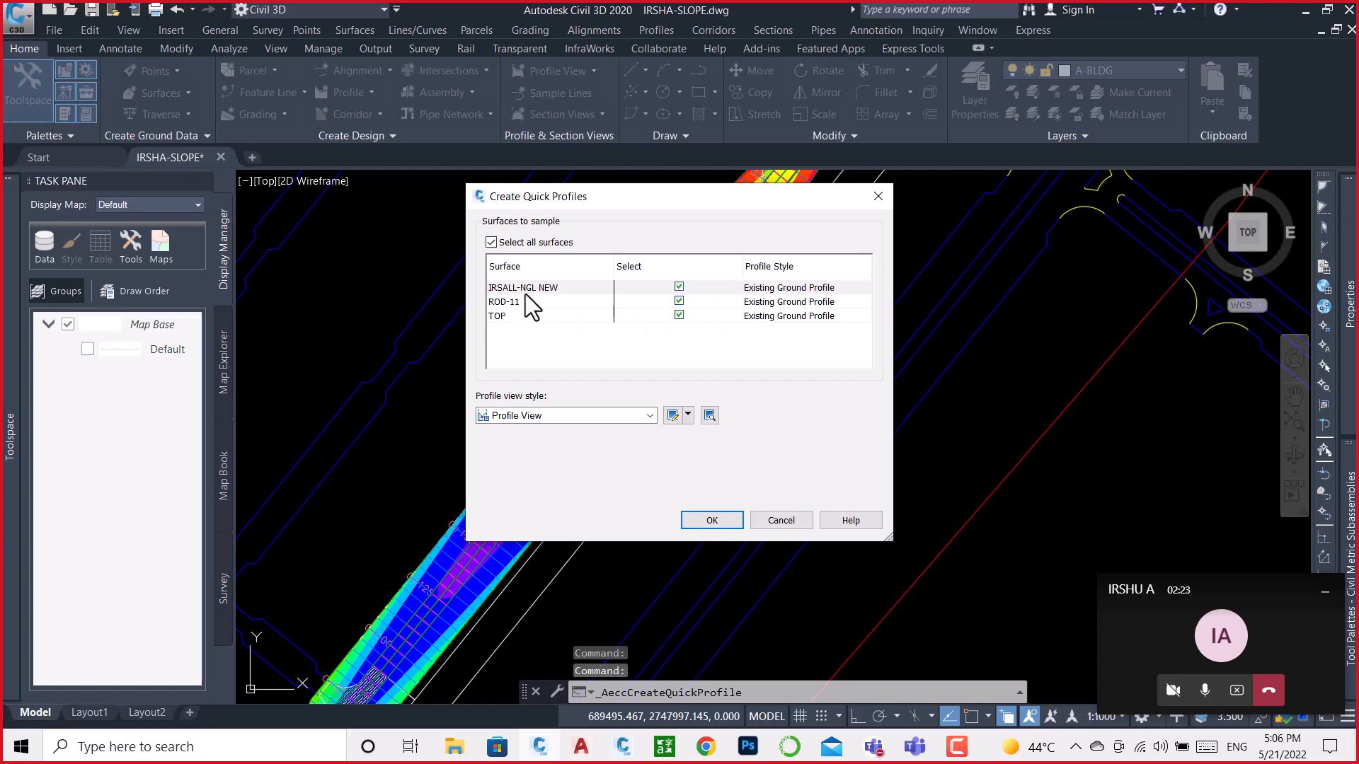
left_click(680, 302)
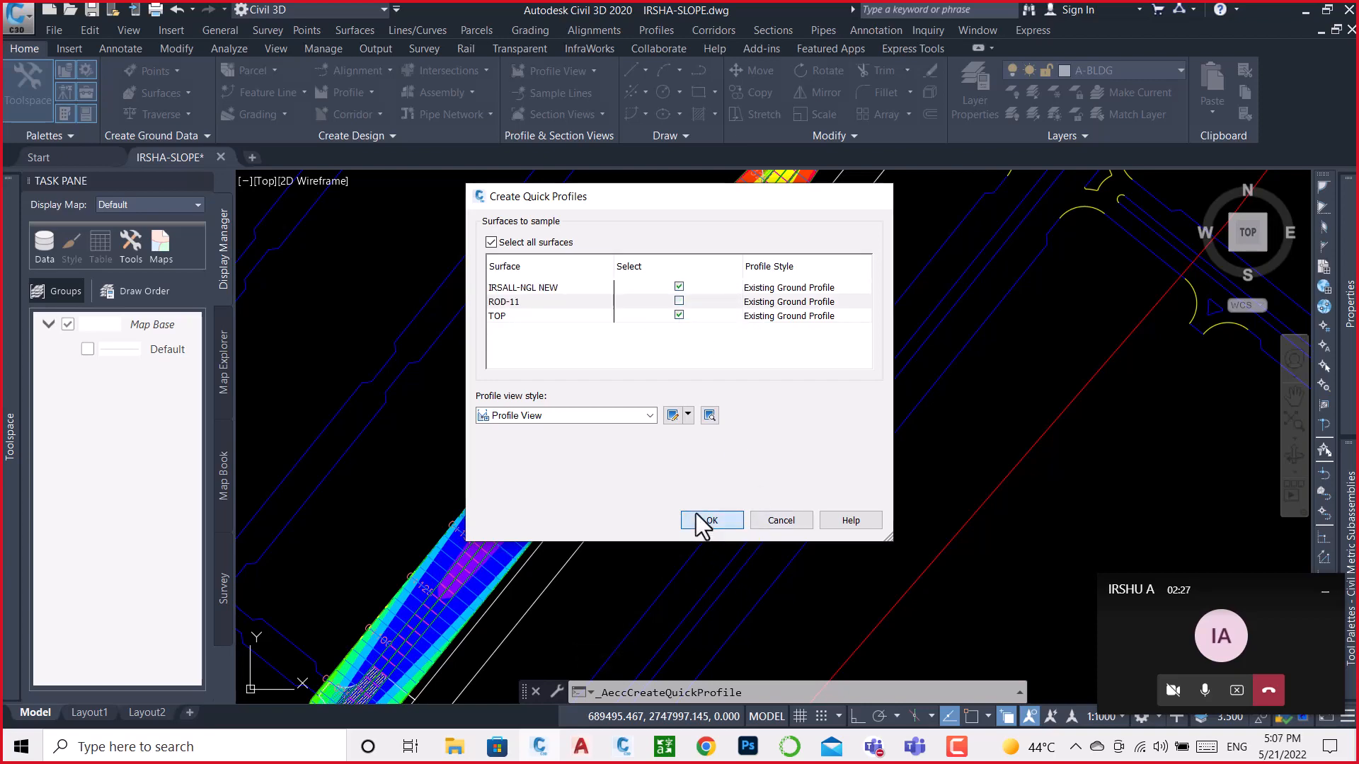
left_click(699, 524)
scroll(704, 474, "down", 5)
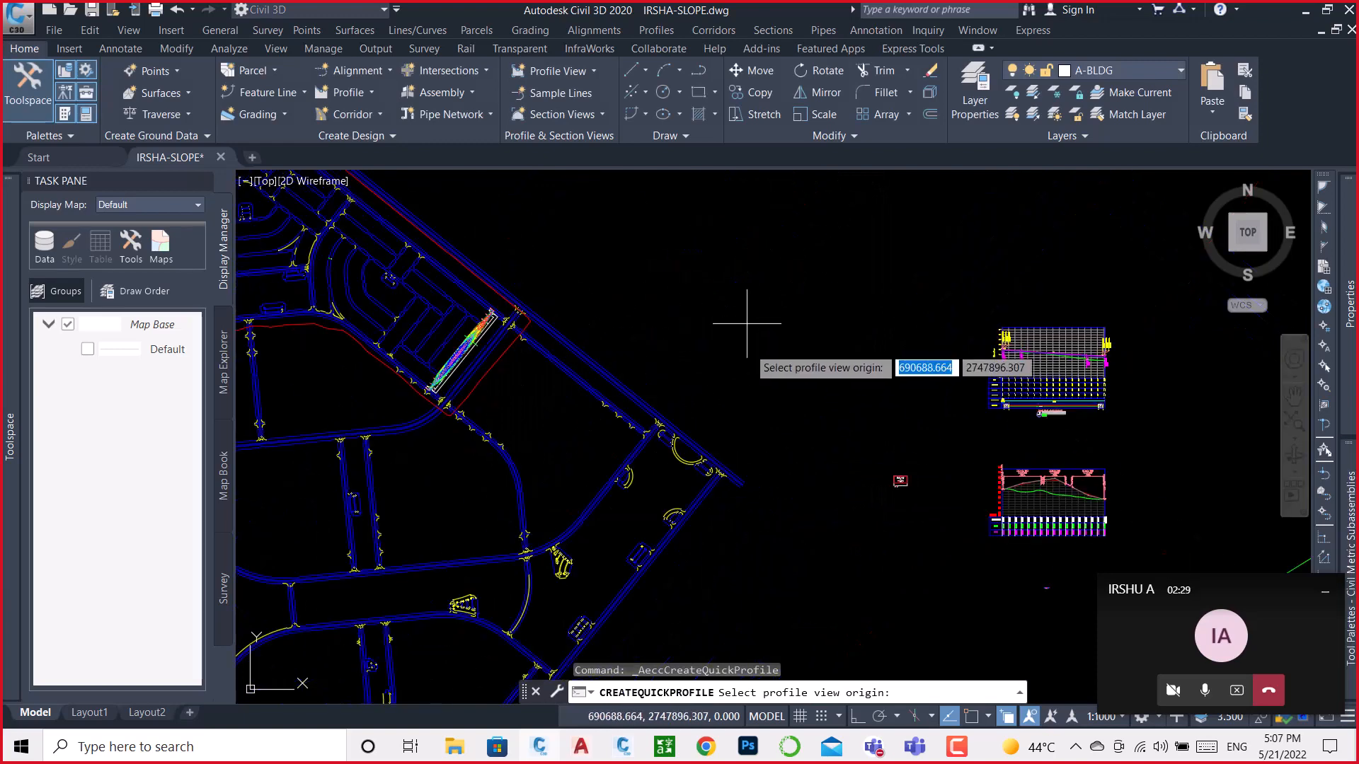
left_click(733, 300)
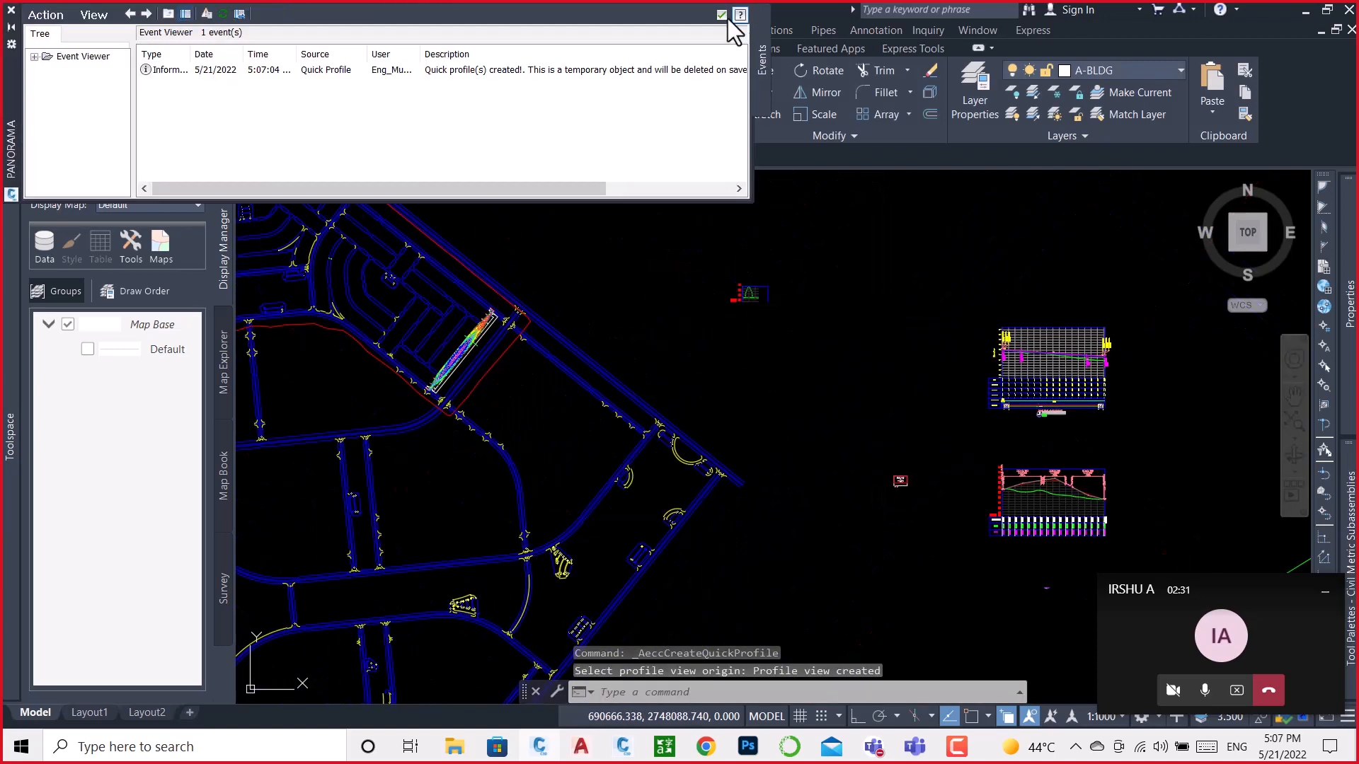
left_click(721, 15)
Step: Examine the quick profile's road crown, side slopes and the vertical segments between the slope ends and the natural ground line
scroll(743, 291, "up", 10)
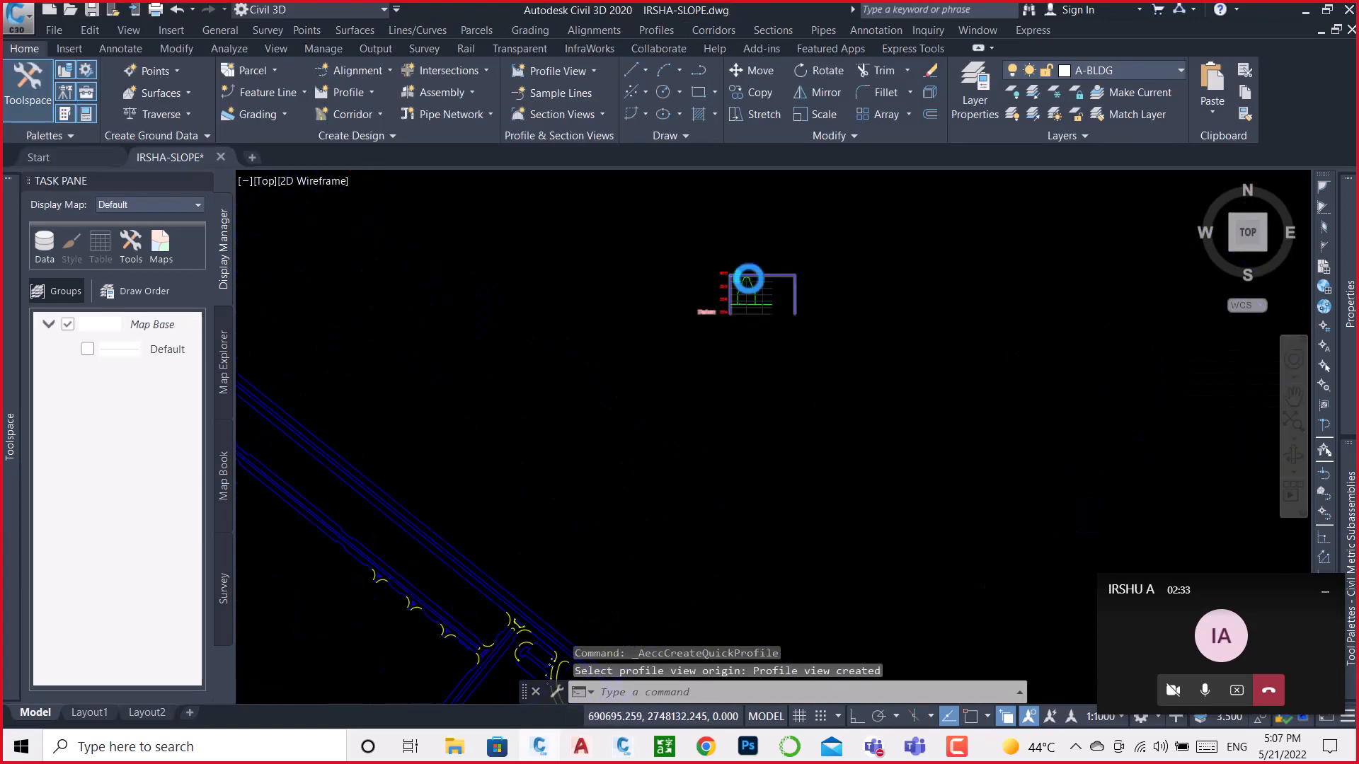
scroll(697, 202, "up", 6)
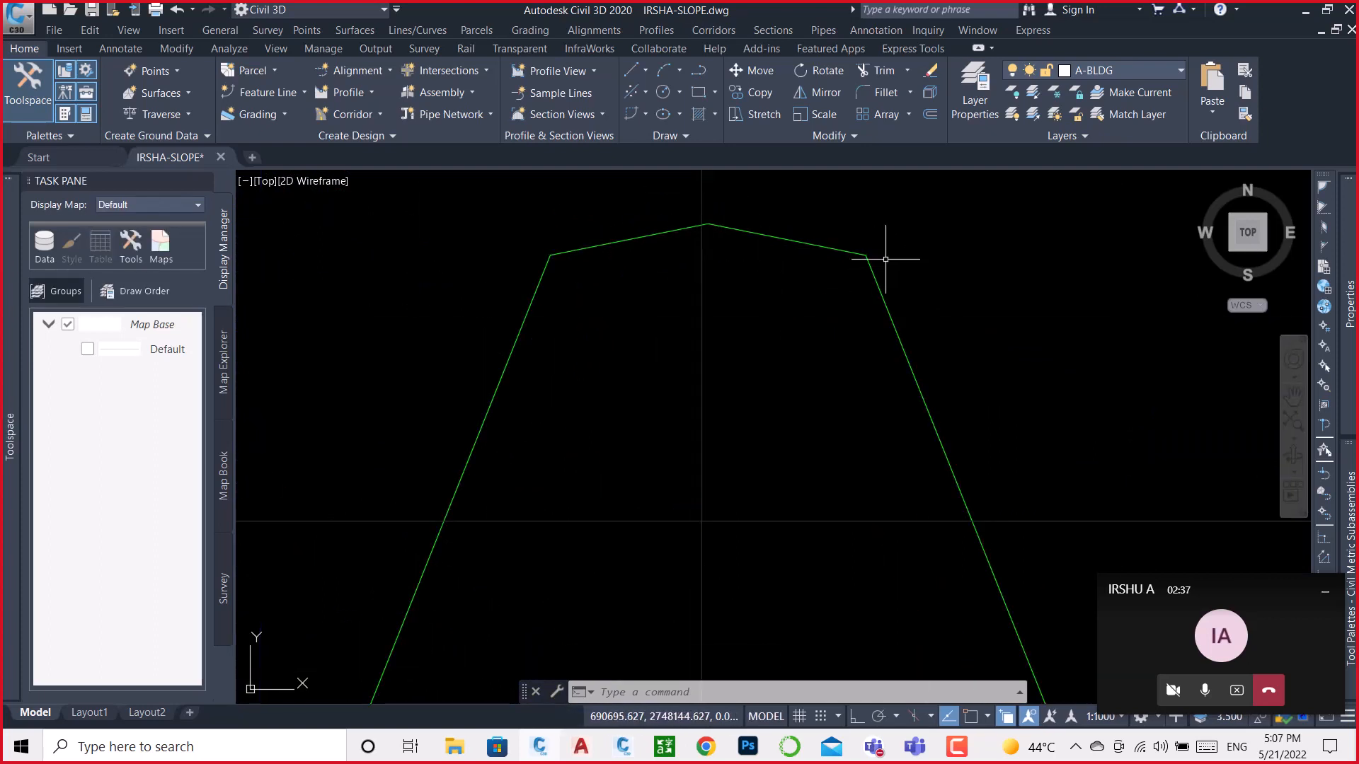
scroll(682, 215, "down", 5)
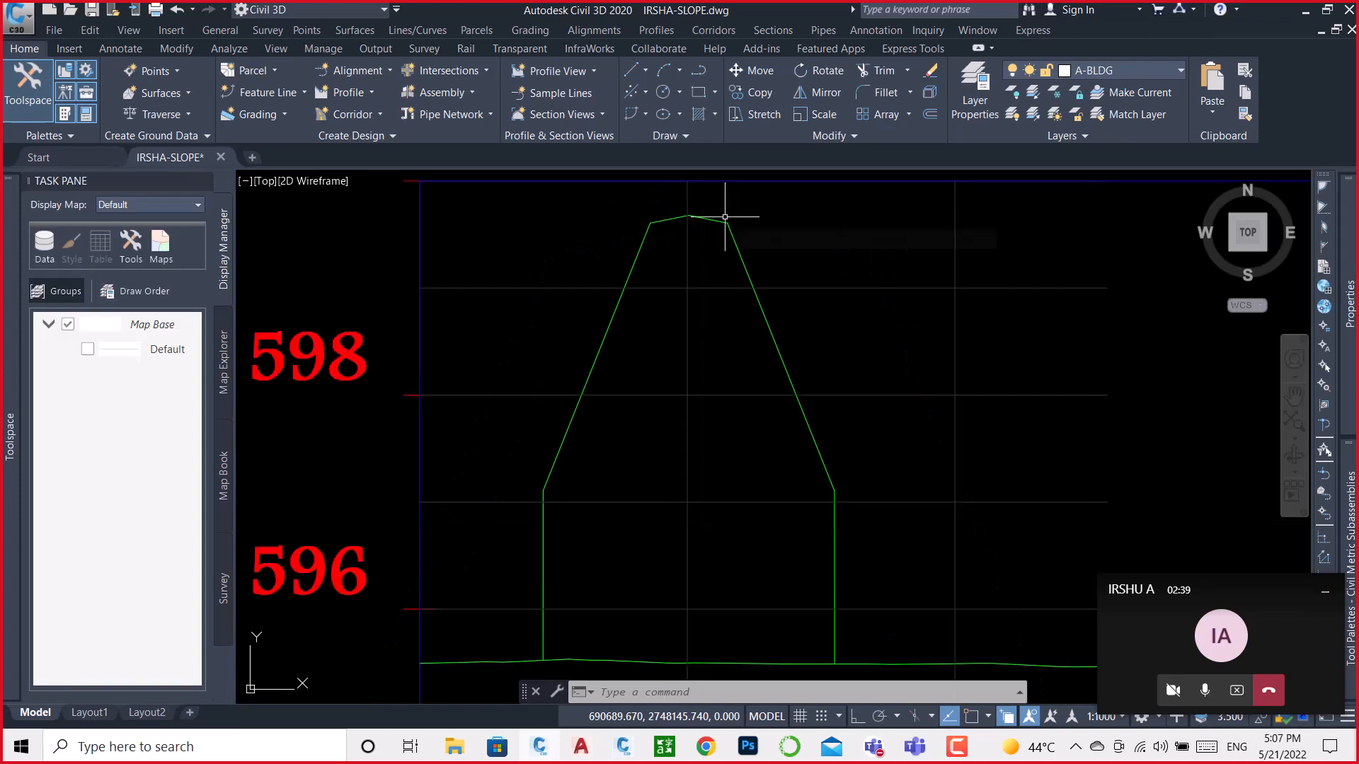
middle_click_drag(866, 576, 826, 470)
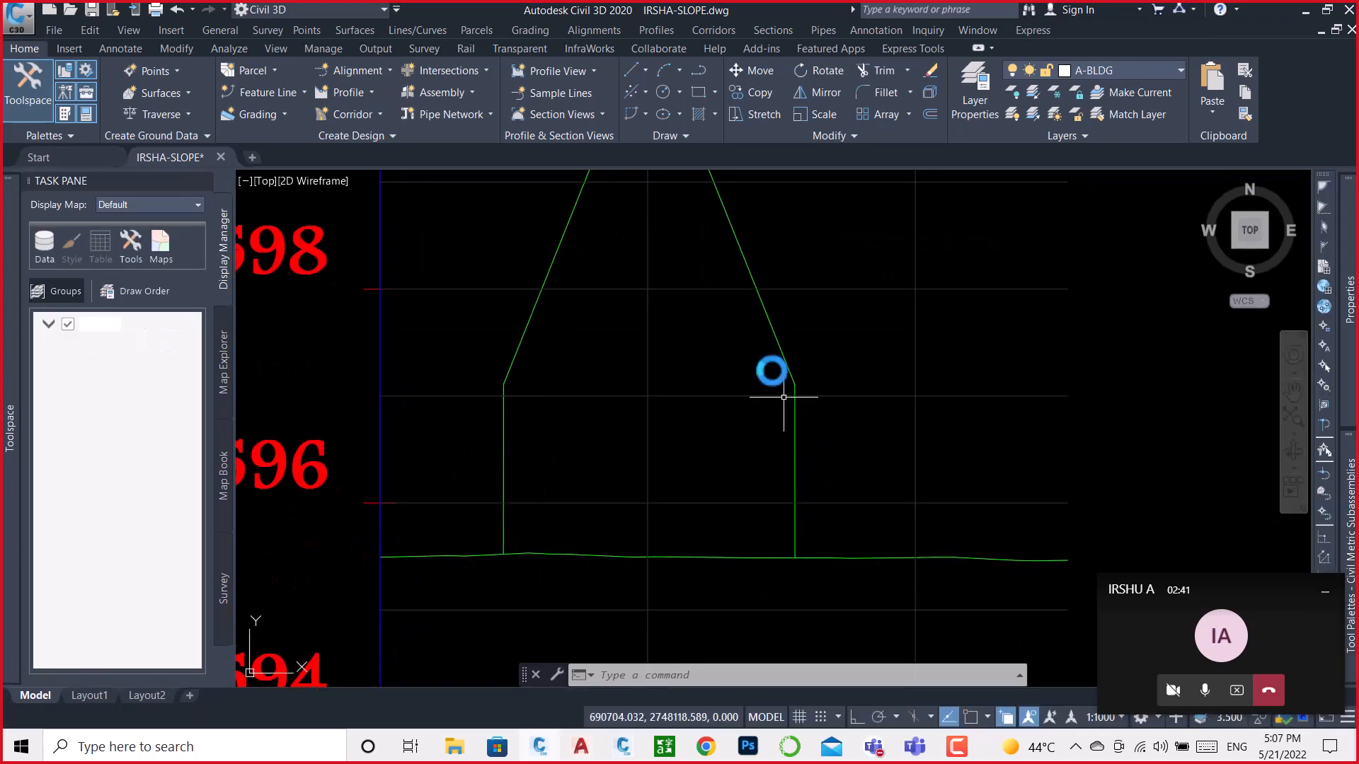
middle_click_drag(775, 394, 782, 491)
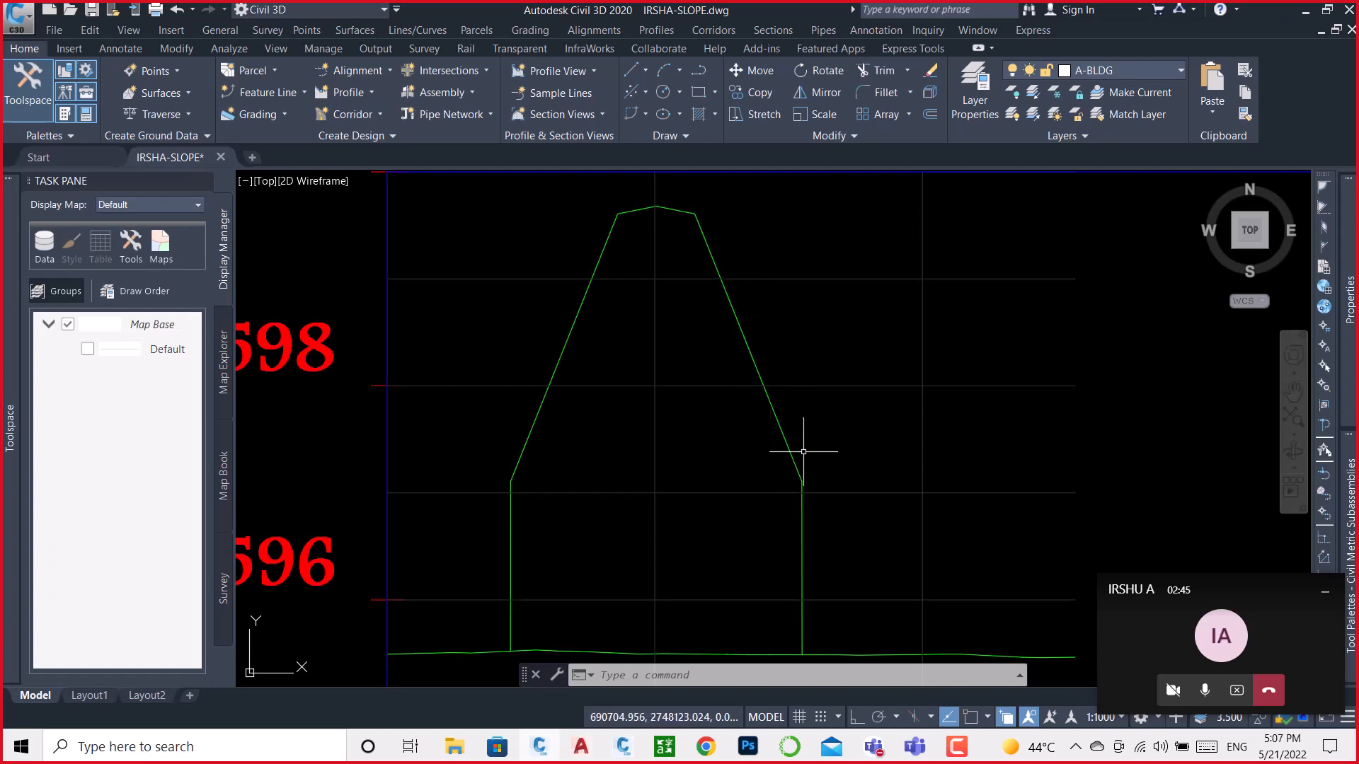
mouse_move(806, 460)
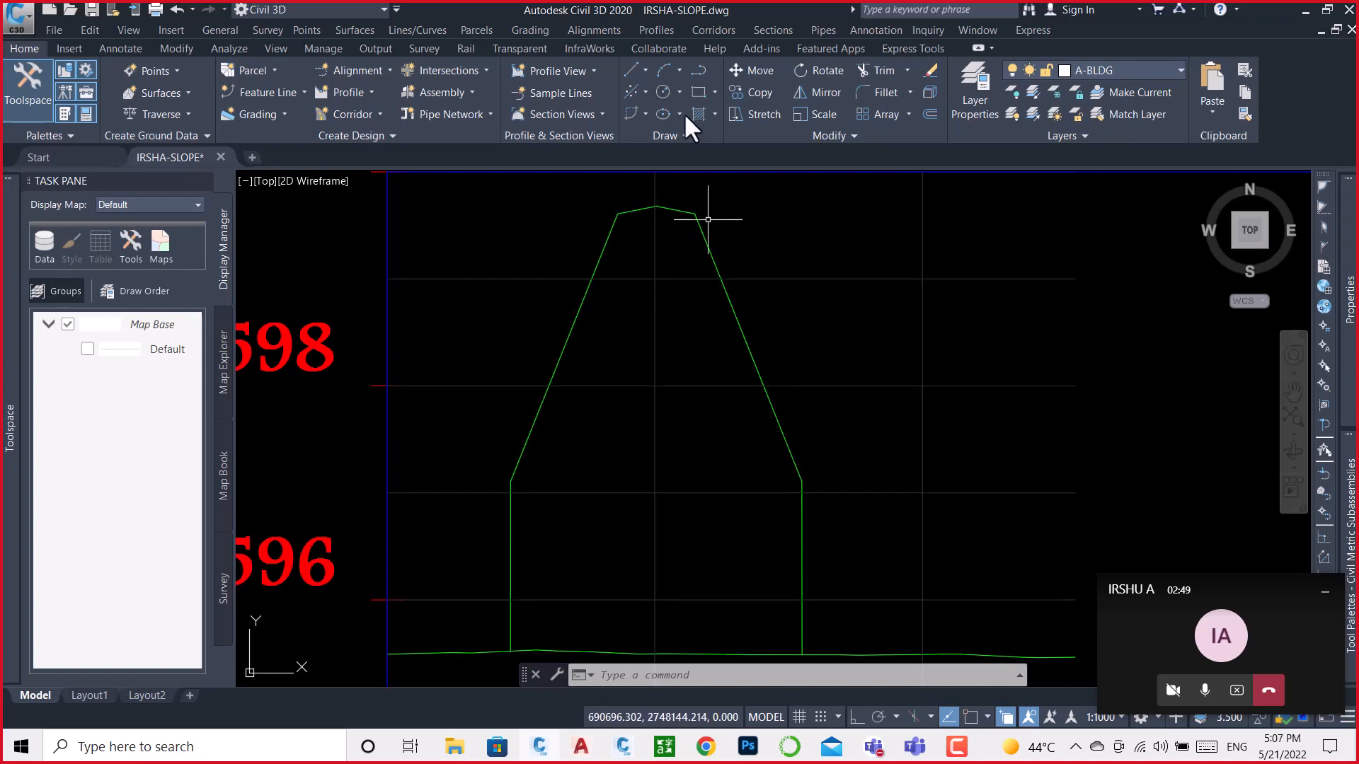
scroll(679, 237, "down", 4)
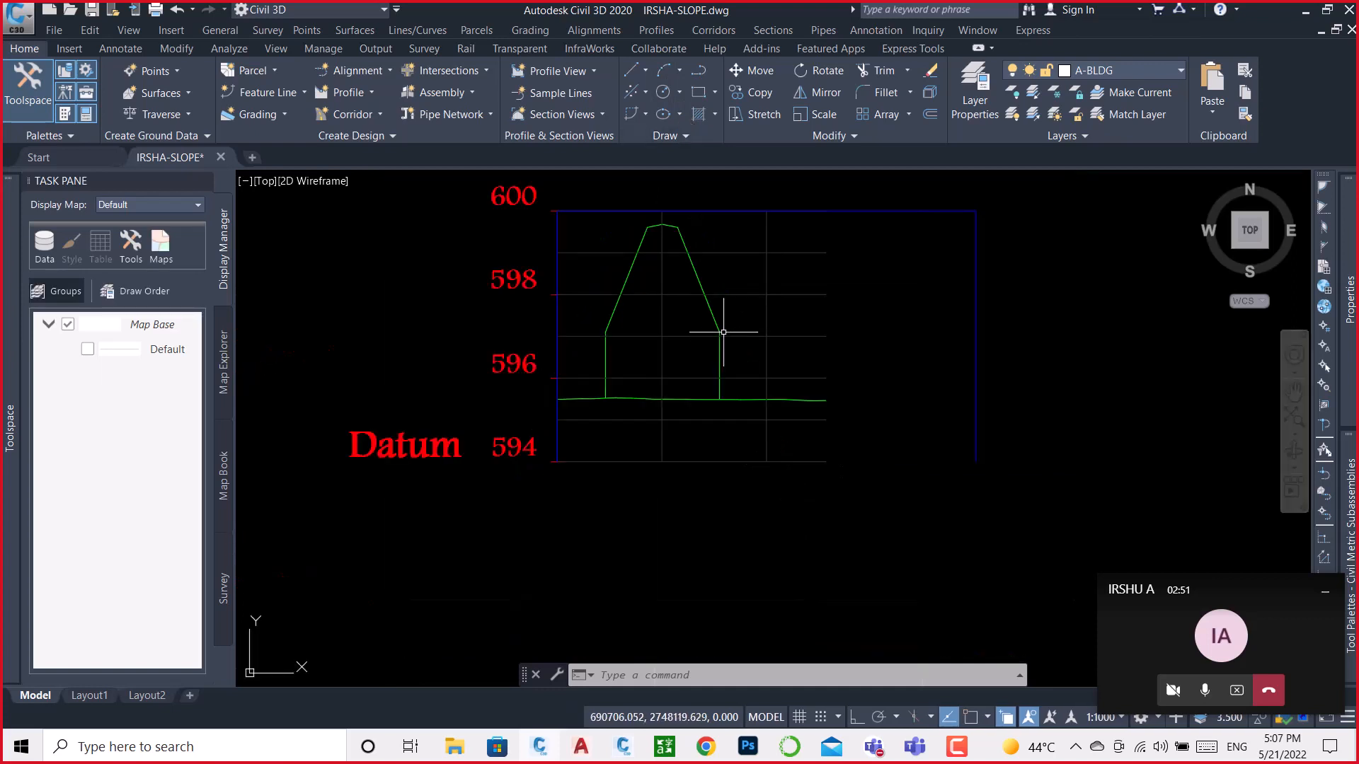
scroll(723, 331, "up", 6)
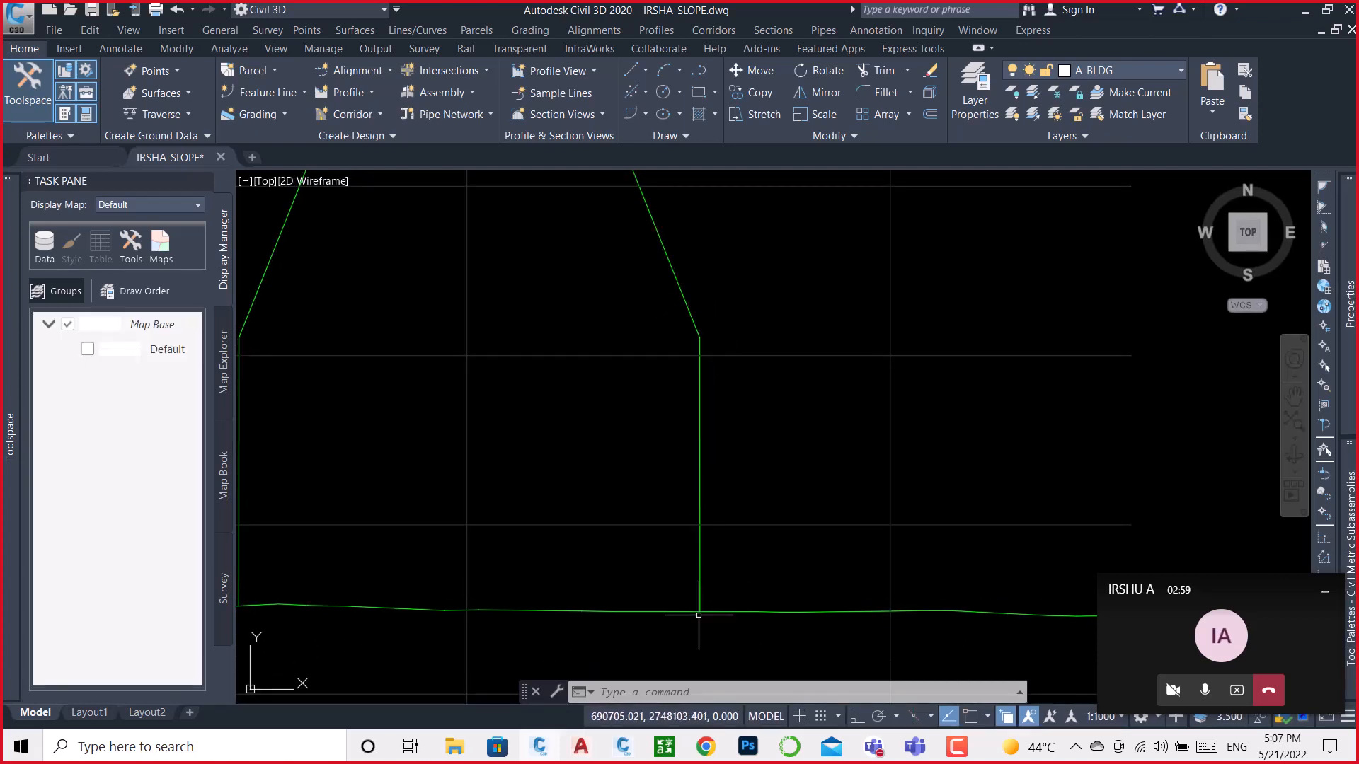
mouse_move(698, 615)
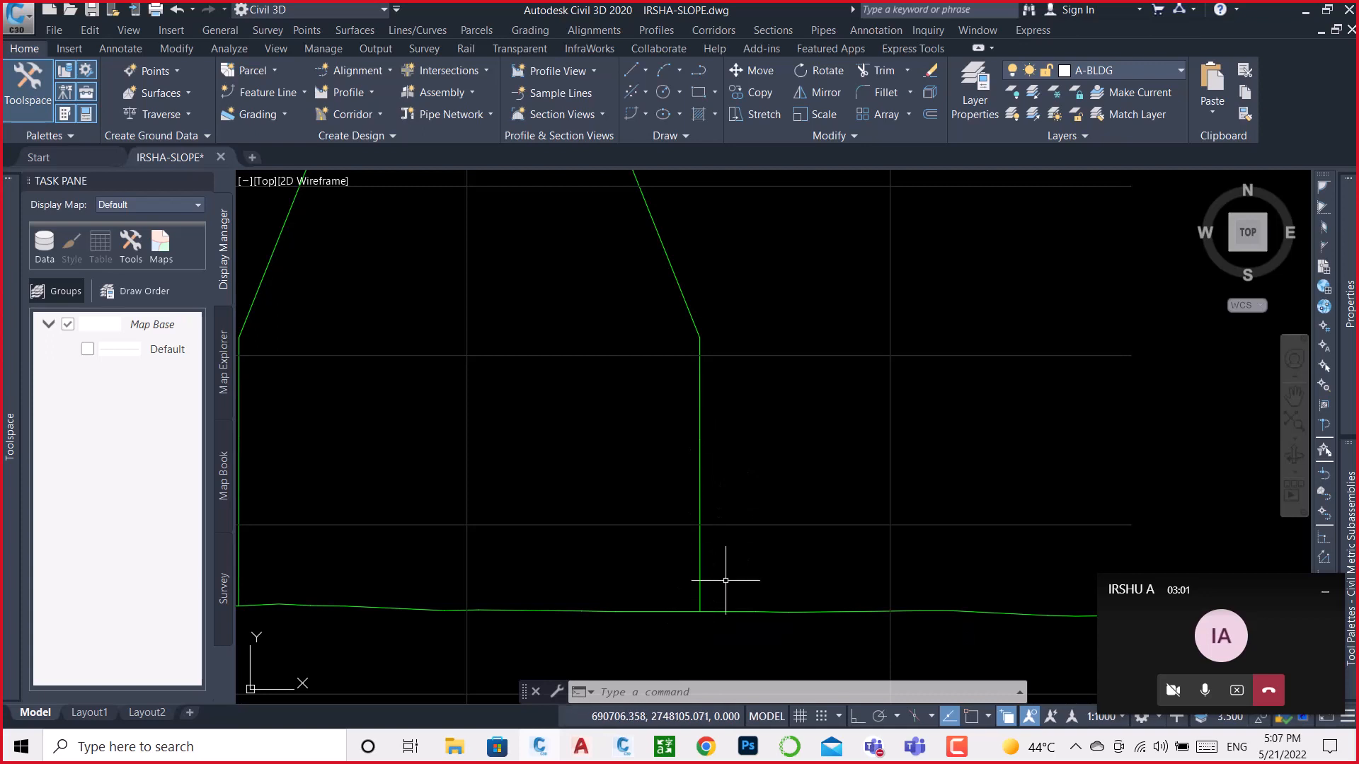
scroll(782, 499, "down", 5)
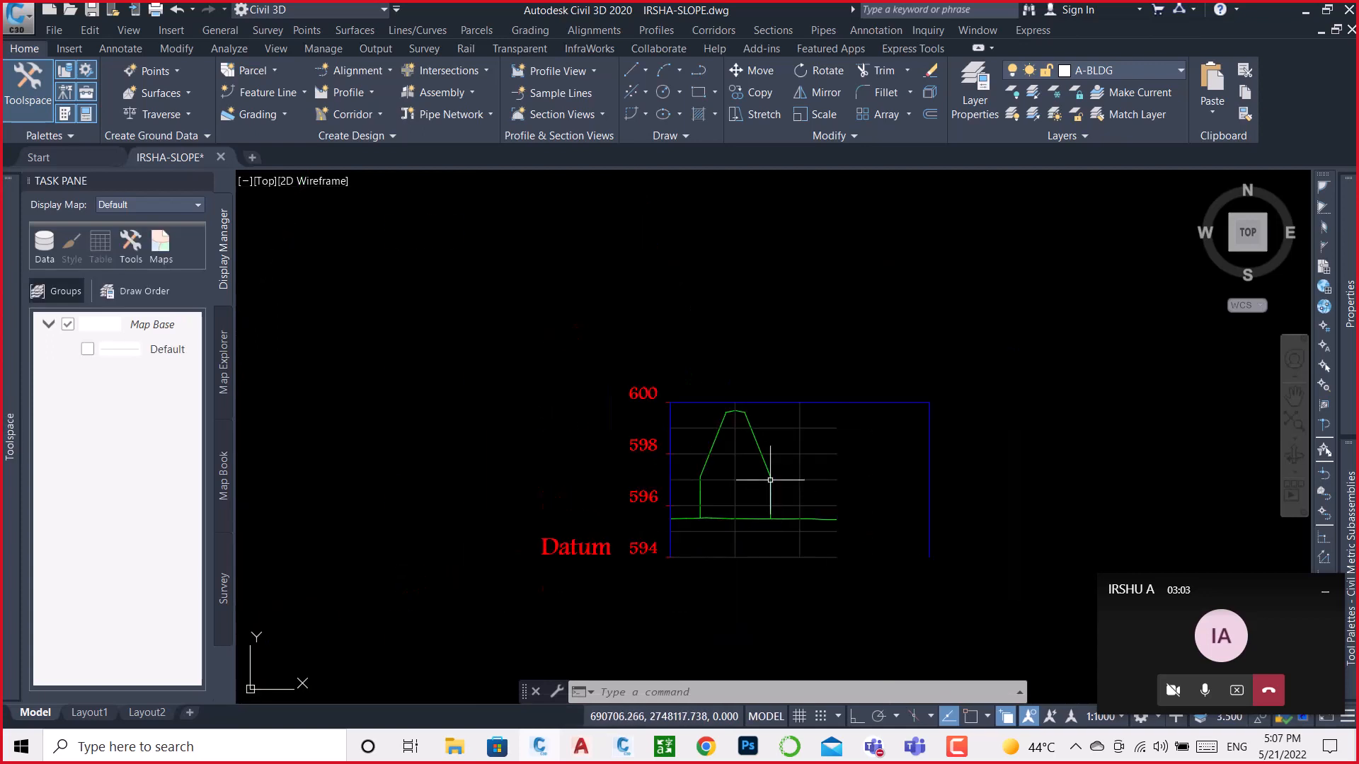
scroll(770, 479, "up", 4)
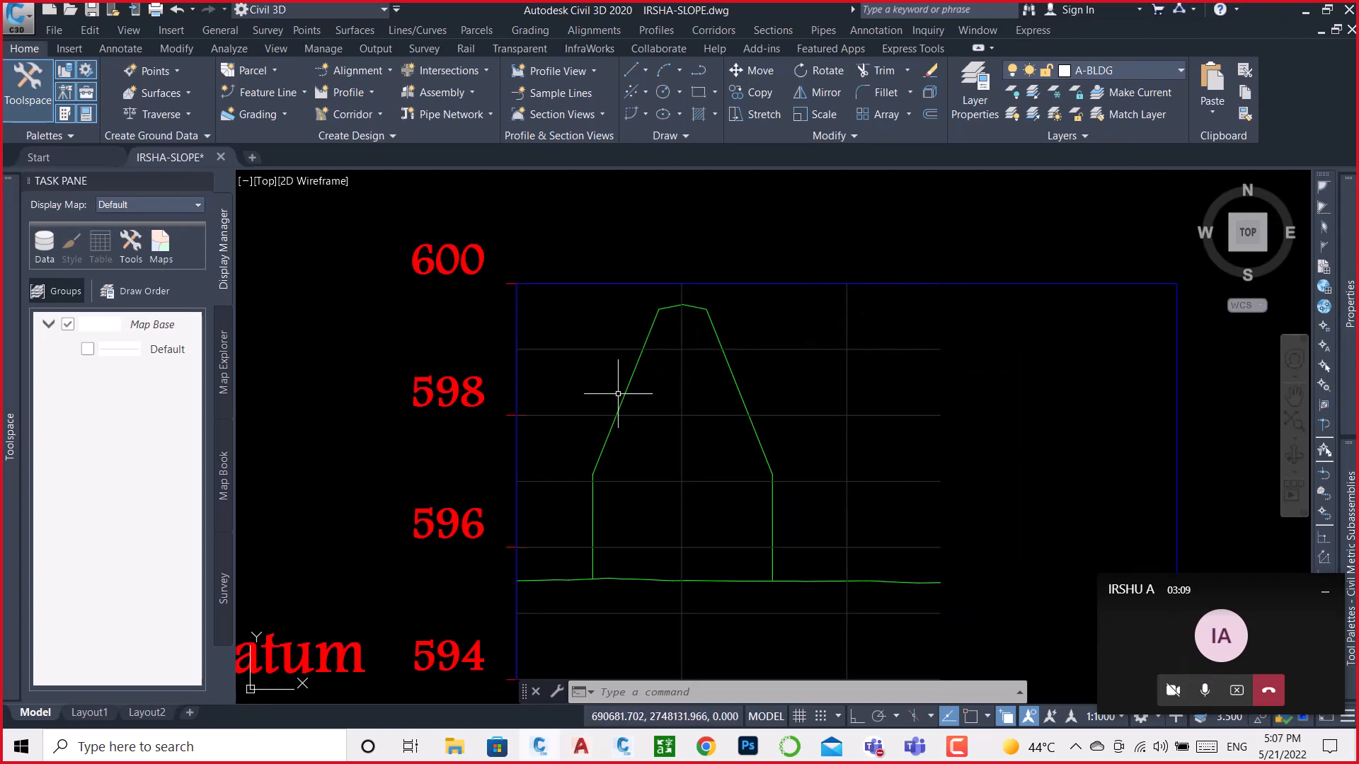
Step: Delete the quick profile view together with its two surface profiles
scroll(618, 393, "down", 6)
left_click_drag(811, 278, 690, 466)
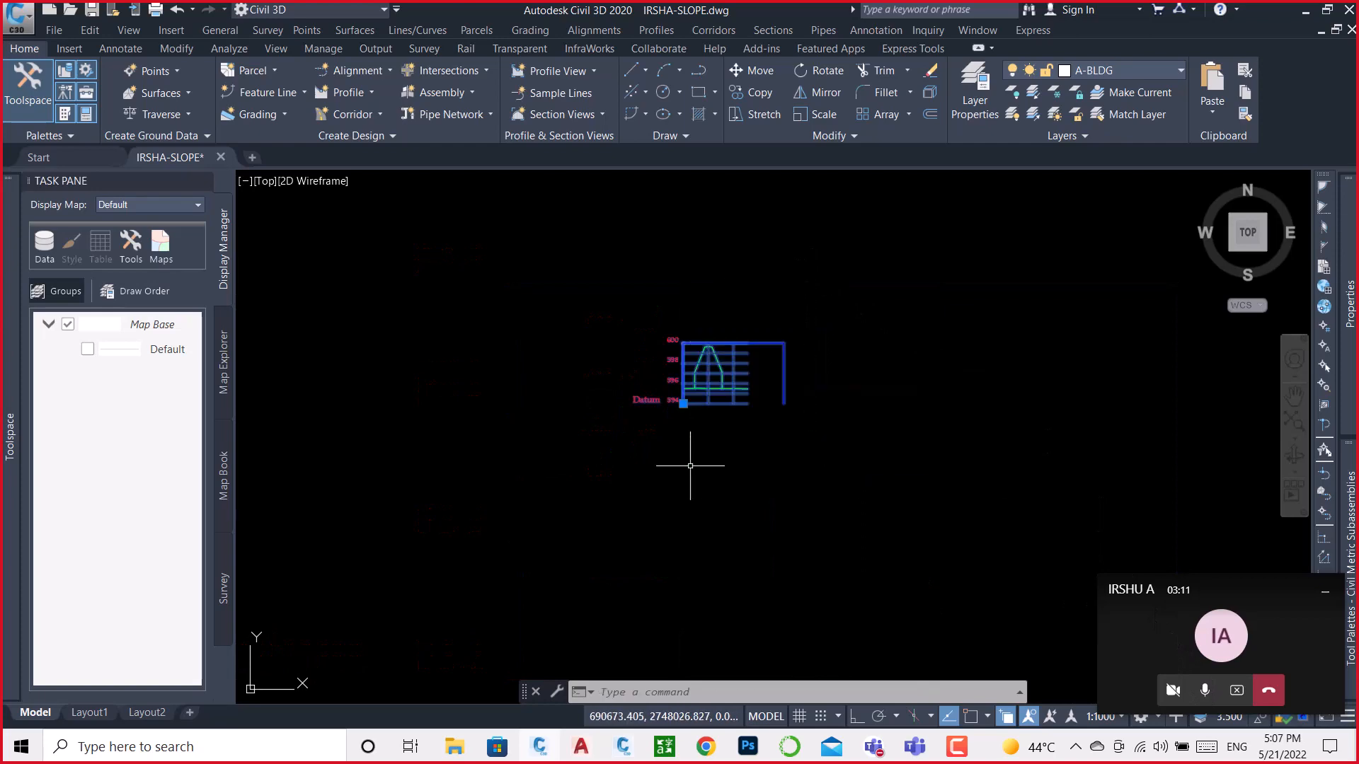
key("Delete")
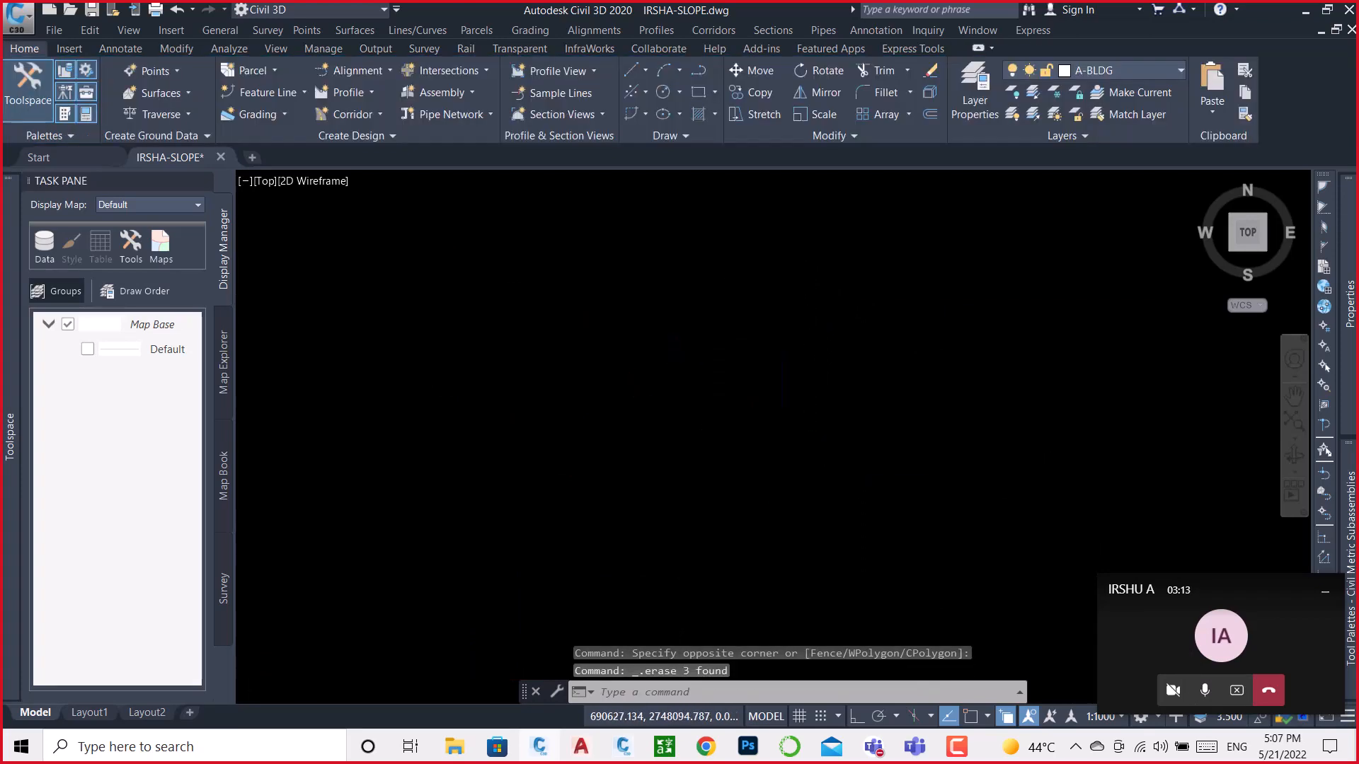
scroll(472, 431, "up", 10)
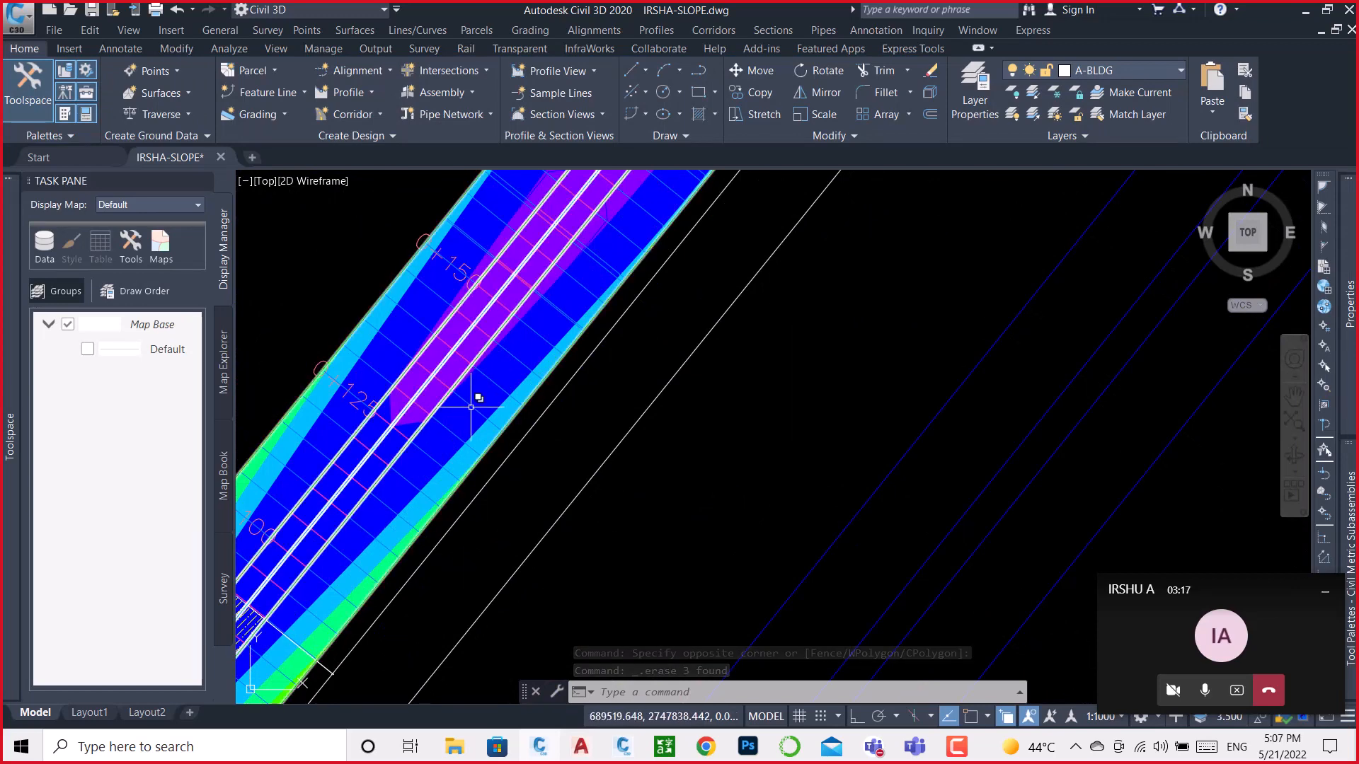
Step: Open the IRSHAD corridor in the Section Editor and look over its profile view
left_click(469, 393)
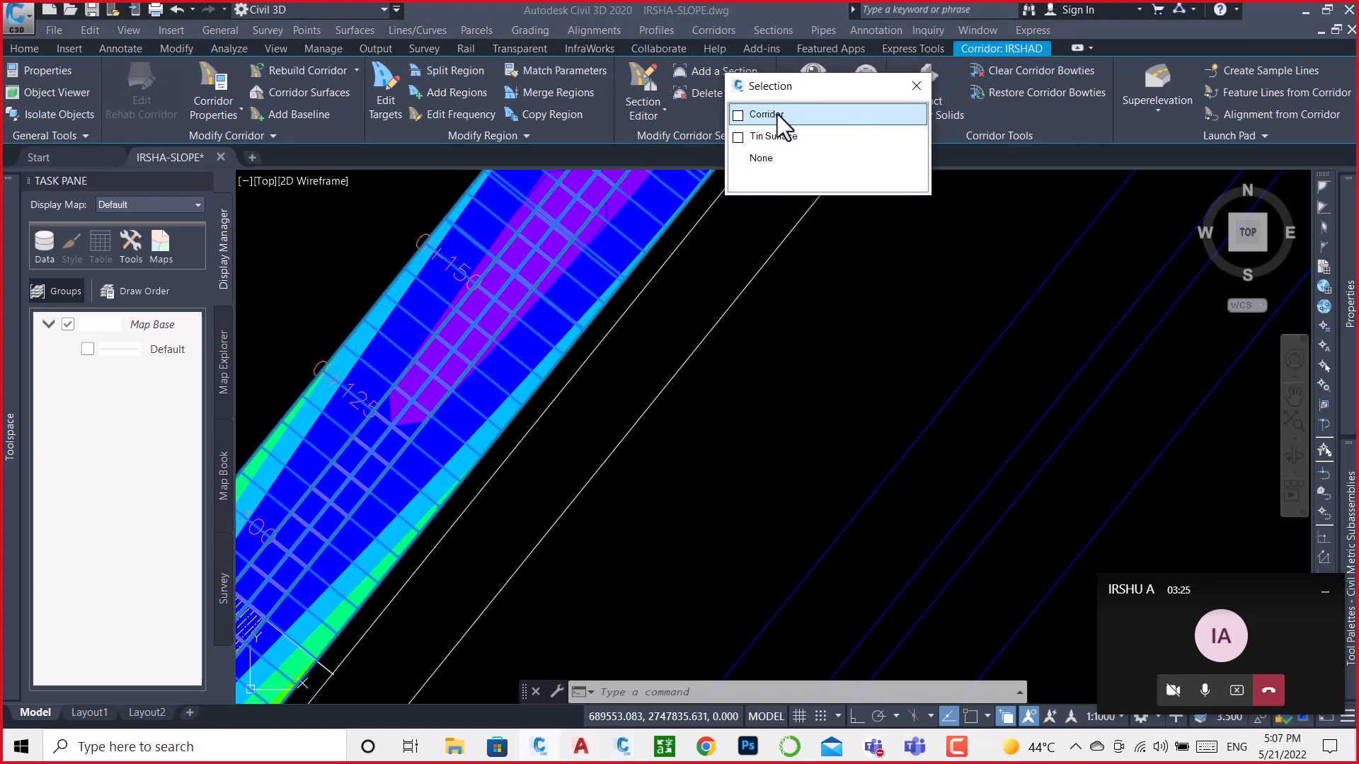
left_click(783, 115)
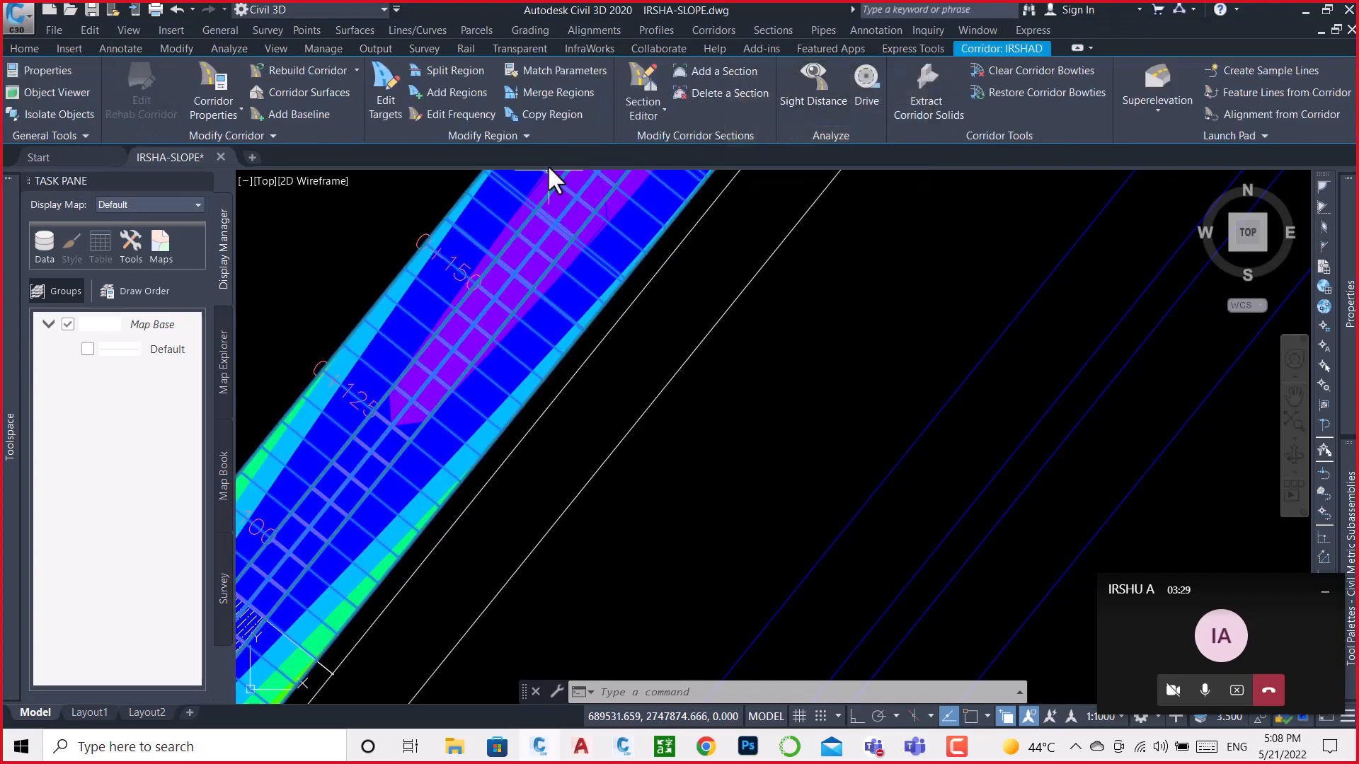
left_click(645, 90)
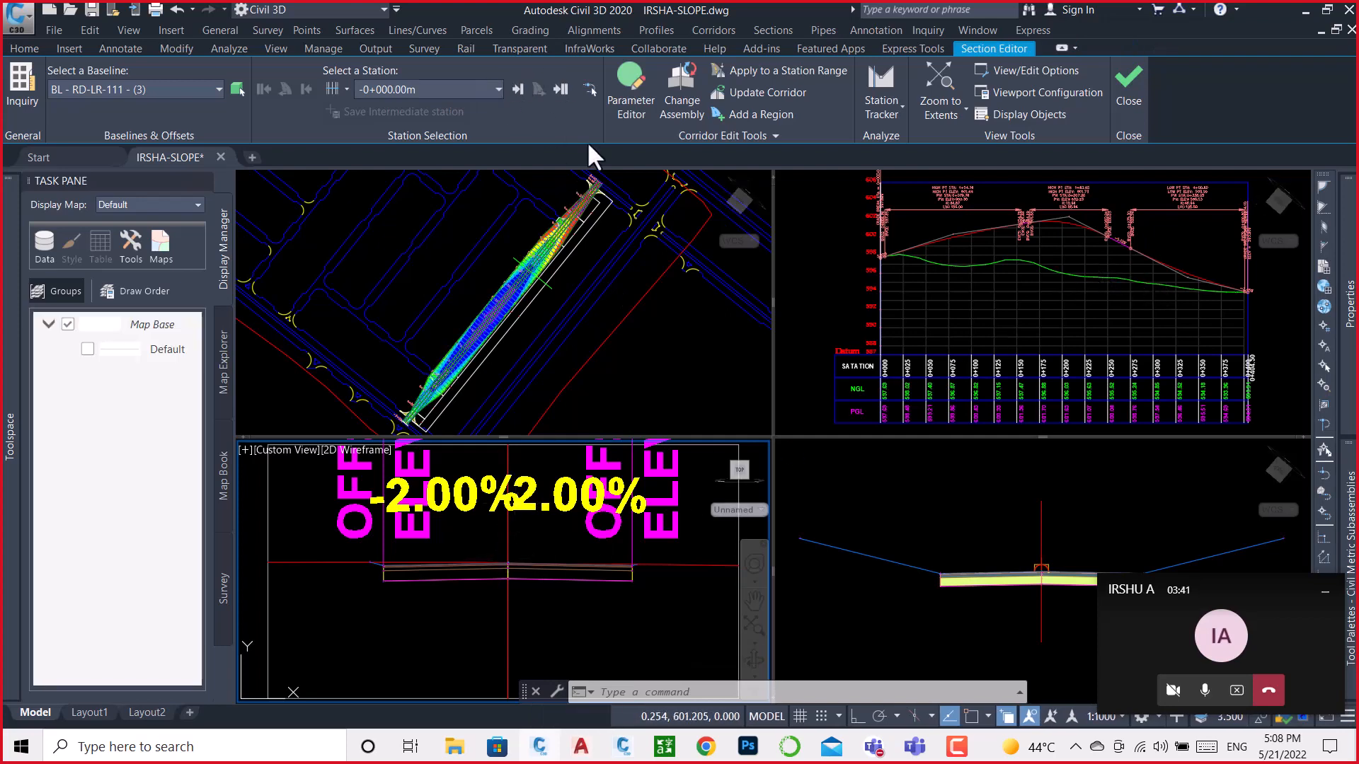
left_click(954, 270)
scroll(937, 260, "up", 5)
scroll(937, 261, "down", 5)
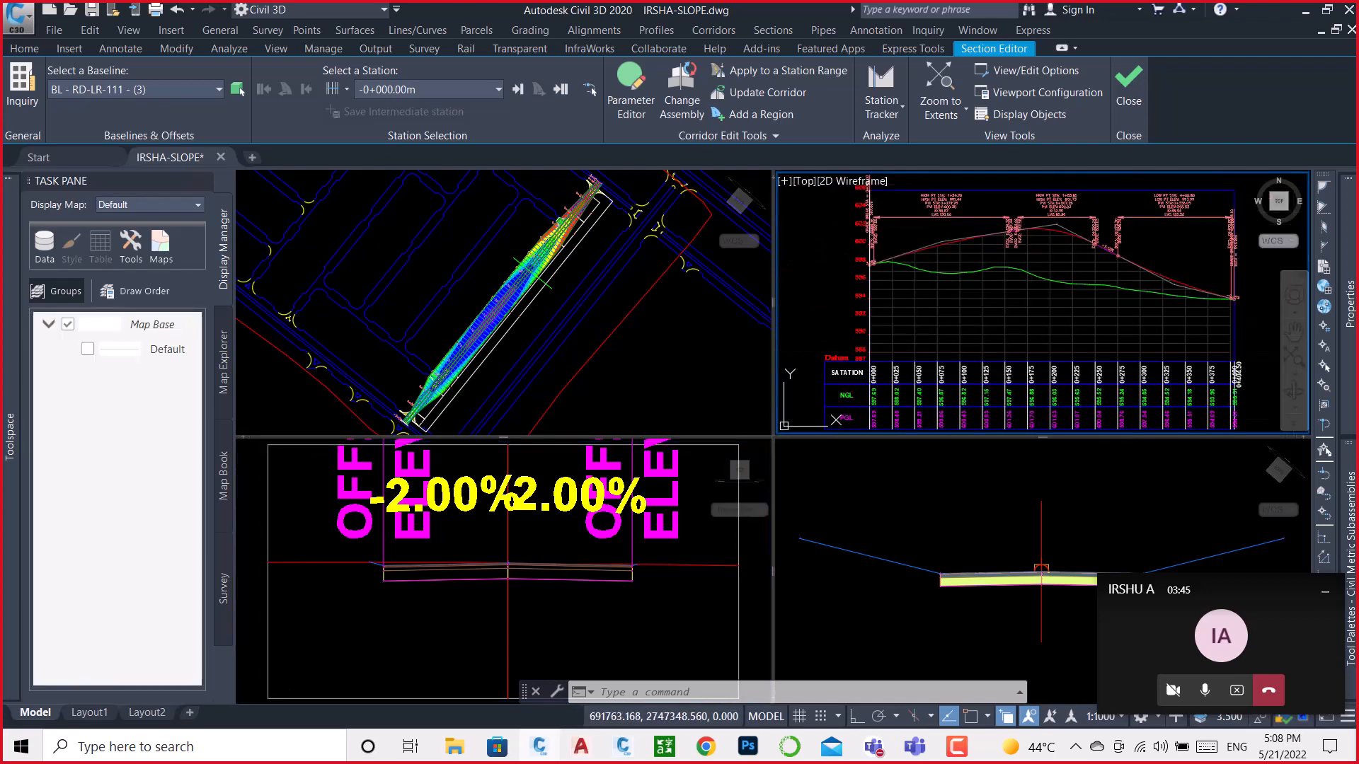
scroll(923, 397, "up", 3)
scroll(994, 304, "down", 6)
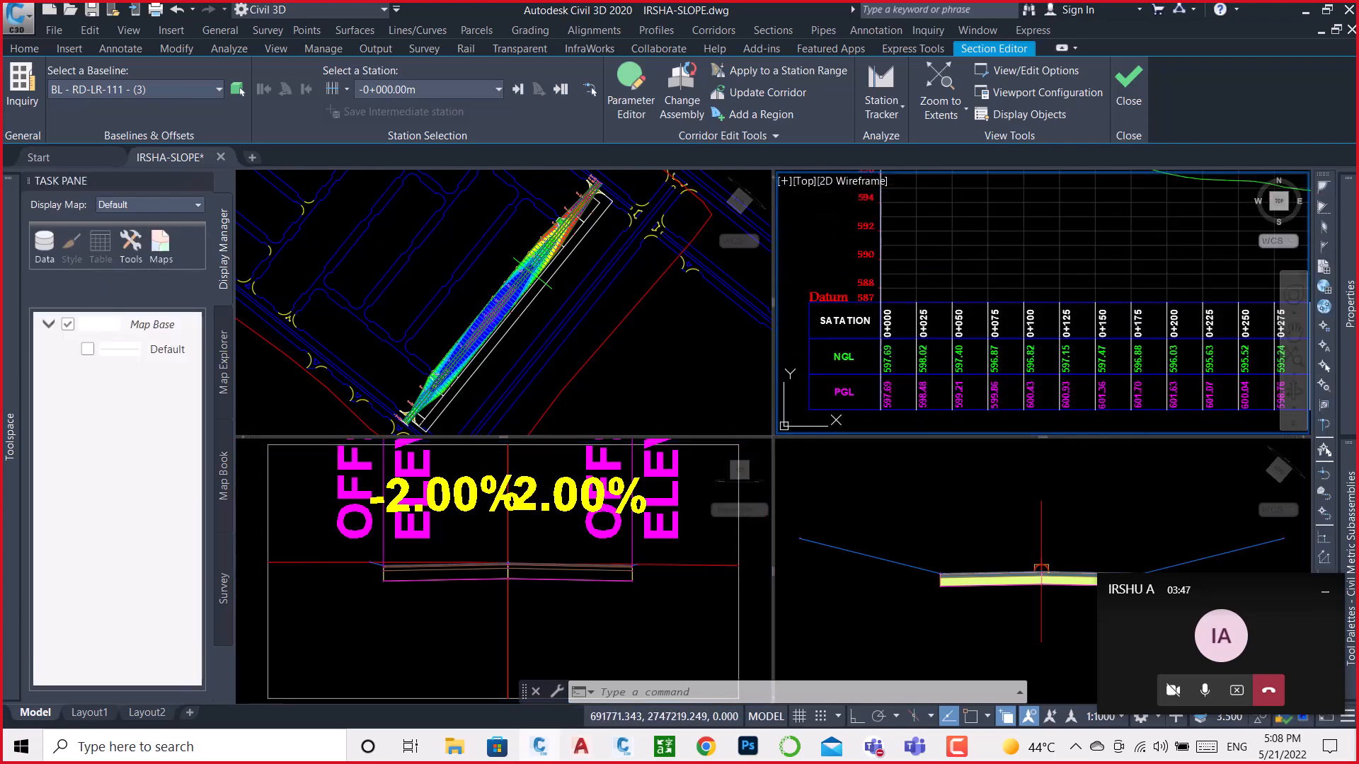
Step: Show the cross section at station 0+100.00m and examine where the side slope ends above the natural ground line
left_click(488, 89)
scroll(386, 262, "down", 1)
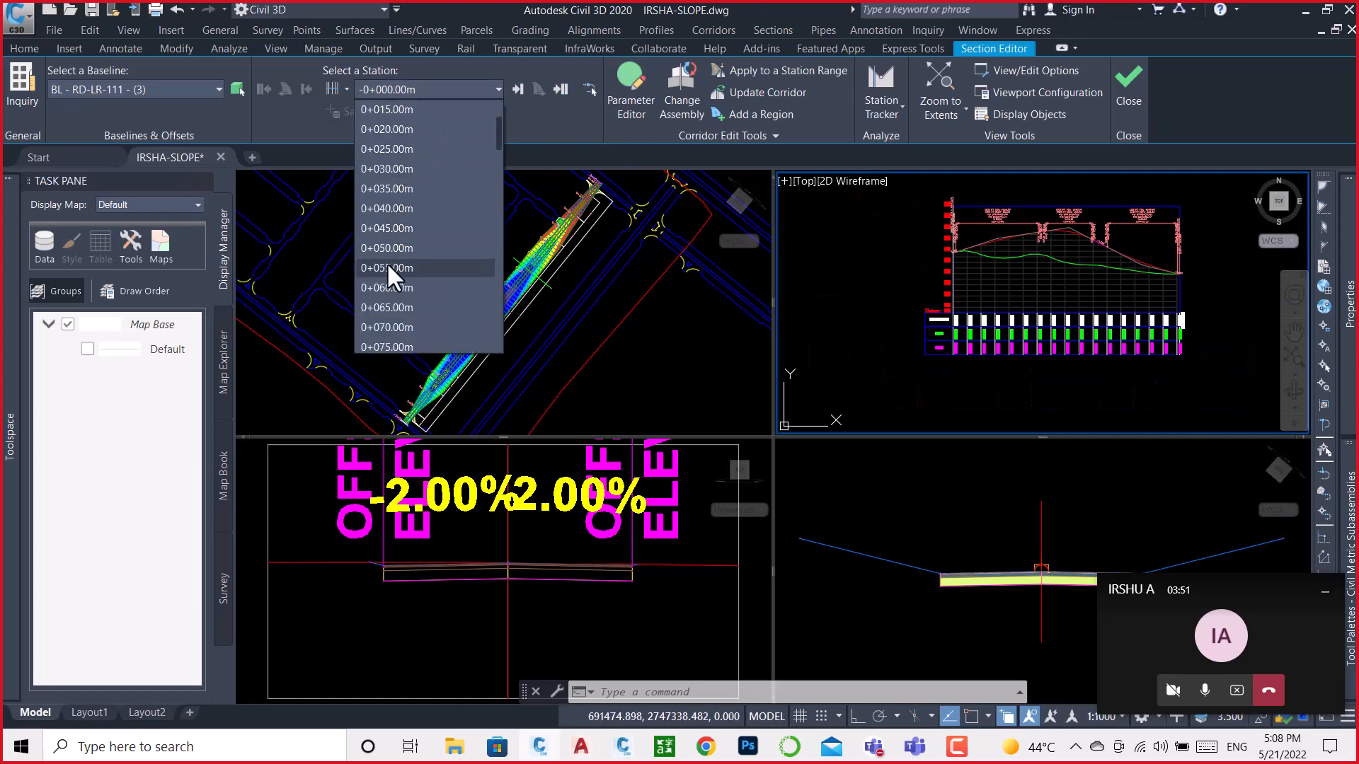
scroll(402, 334, "down", 1)
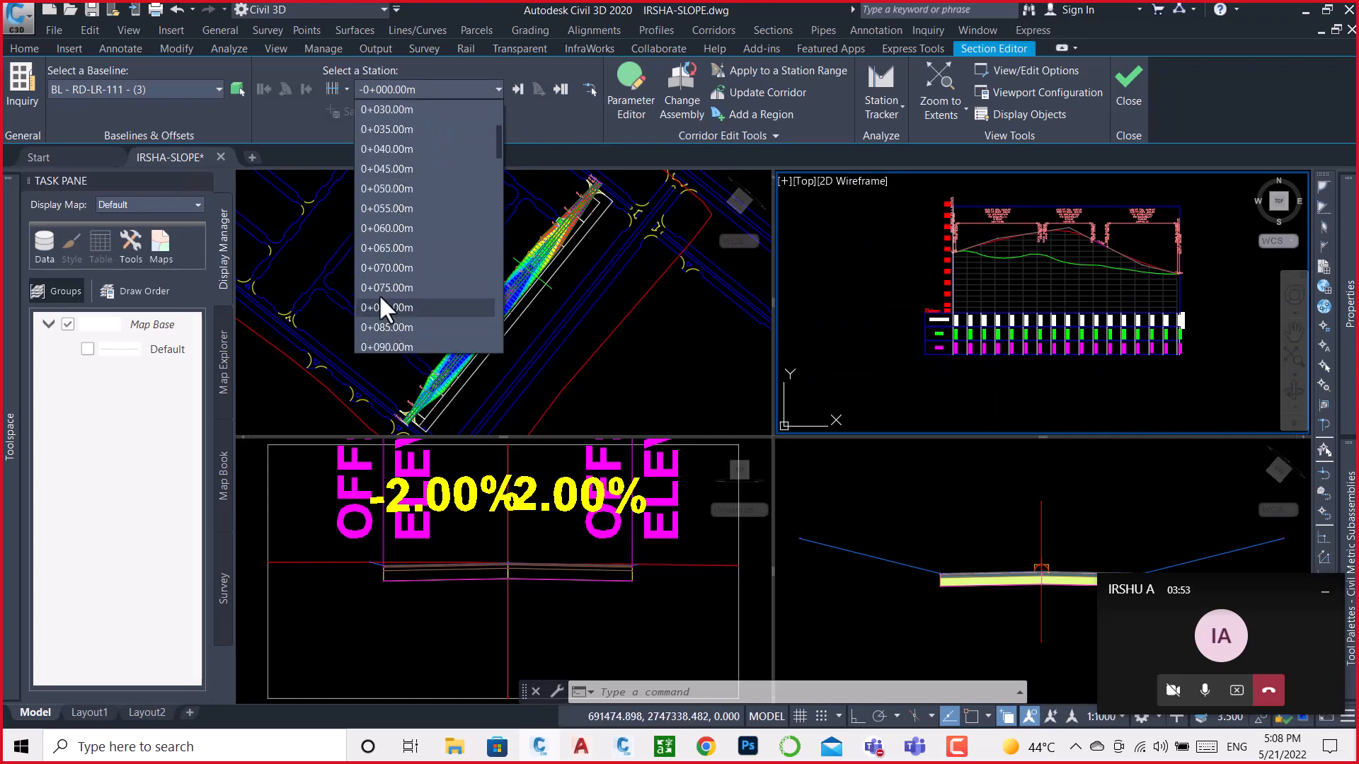
scroll(380, 303, "down", 1)
left_click(393, 325)
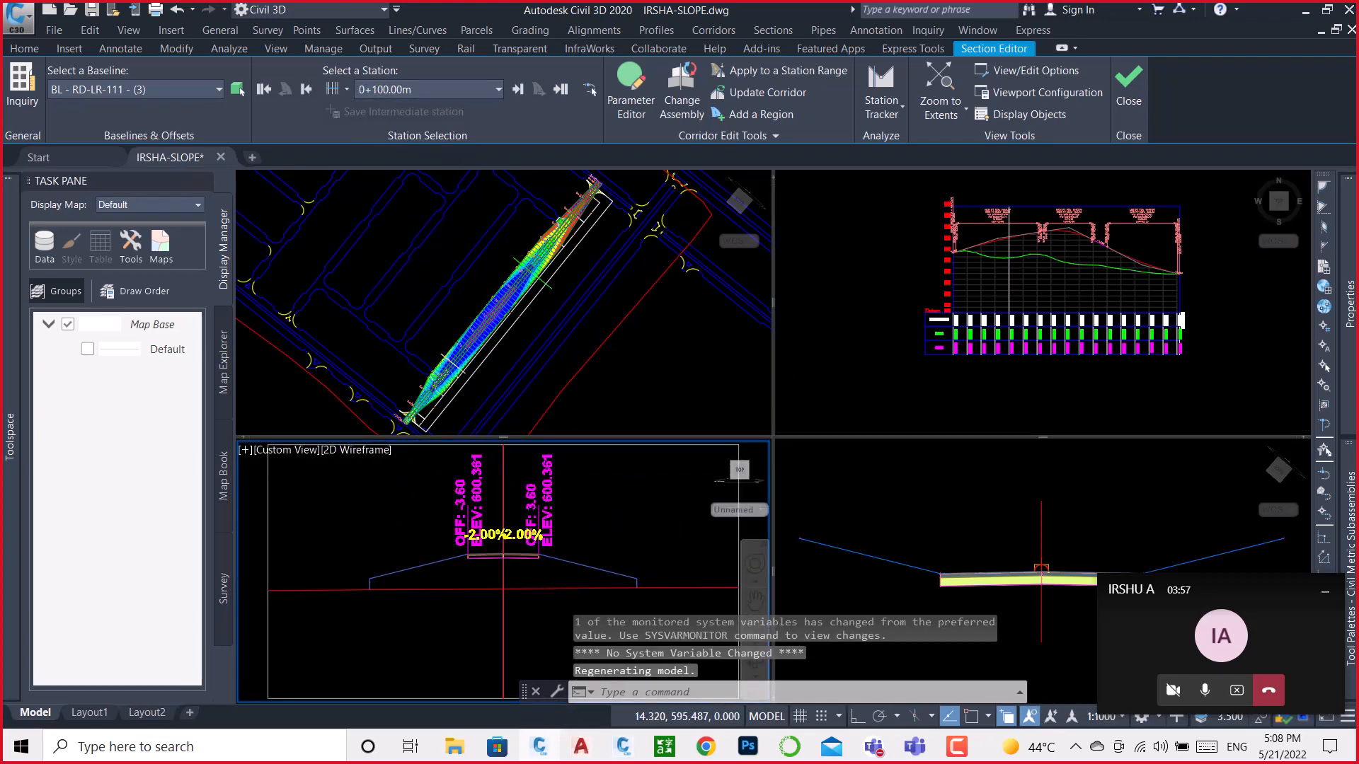
scroll(646, 600, "up", 2)
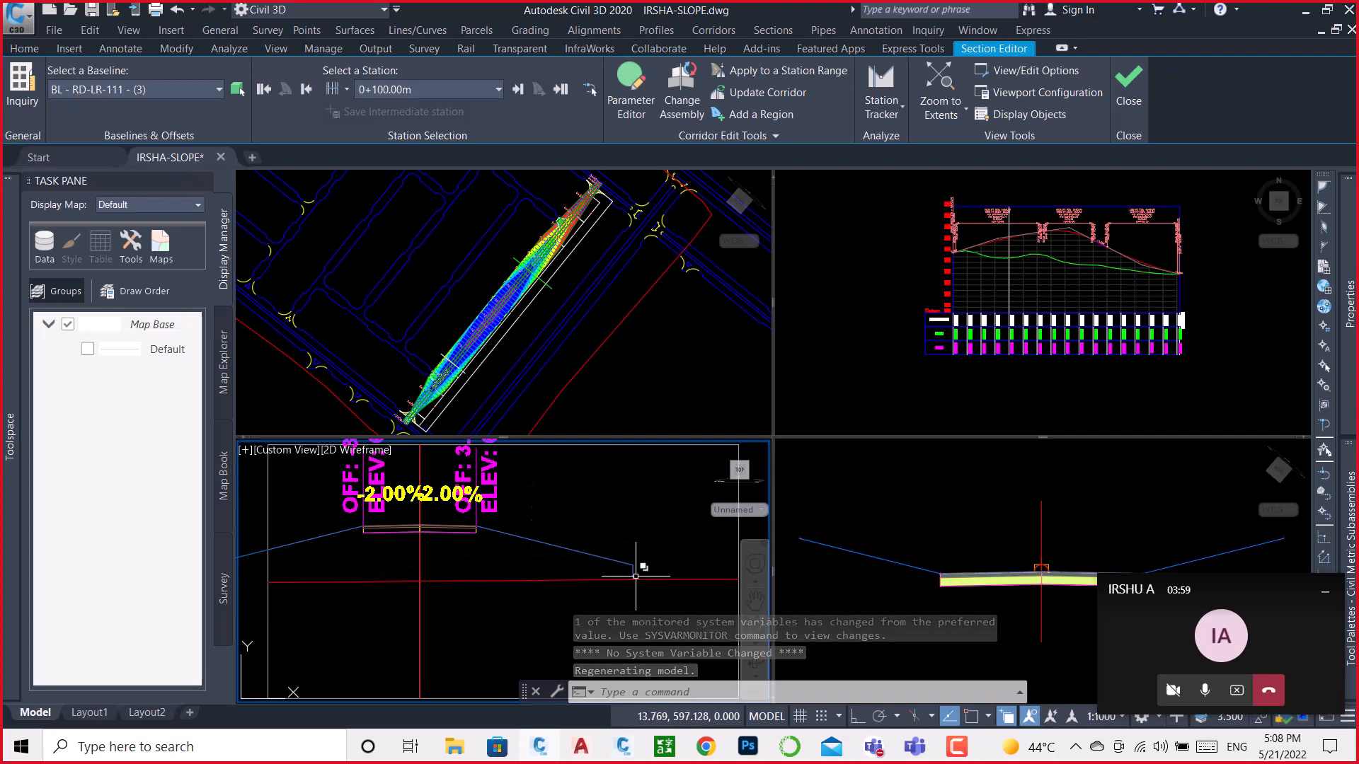
scroll(635, 575, "up", 2)
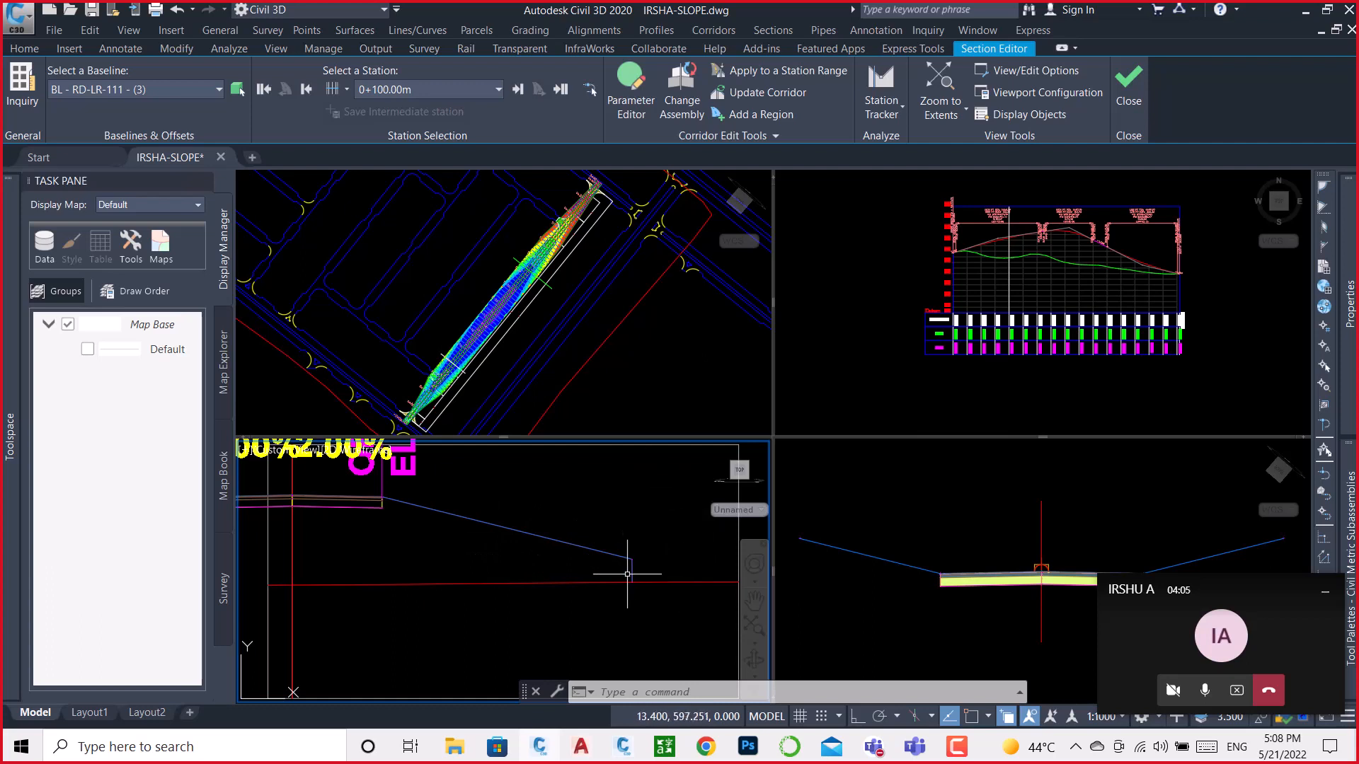
Step: Check the corridor's last station, and display the cross section at station 0+195.00m
left_click(561, 87)
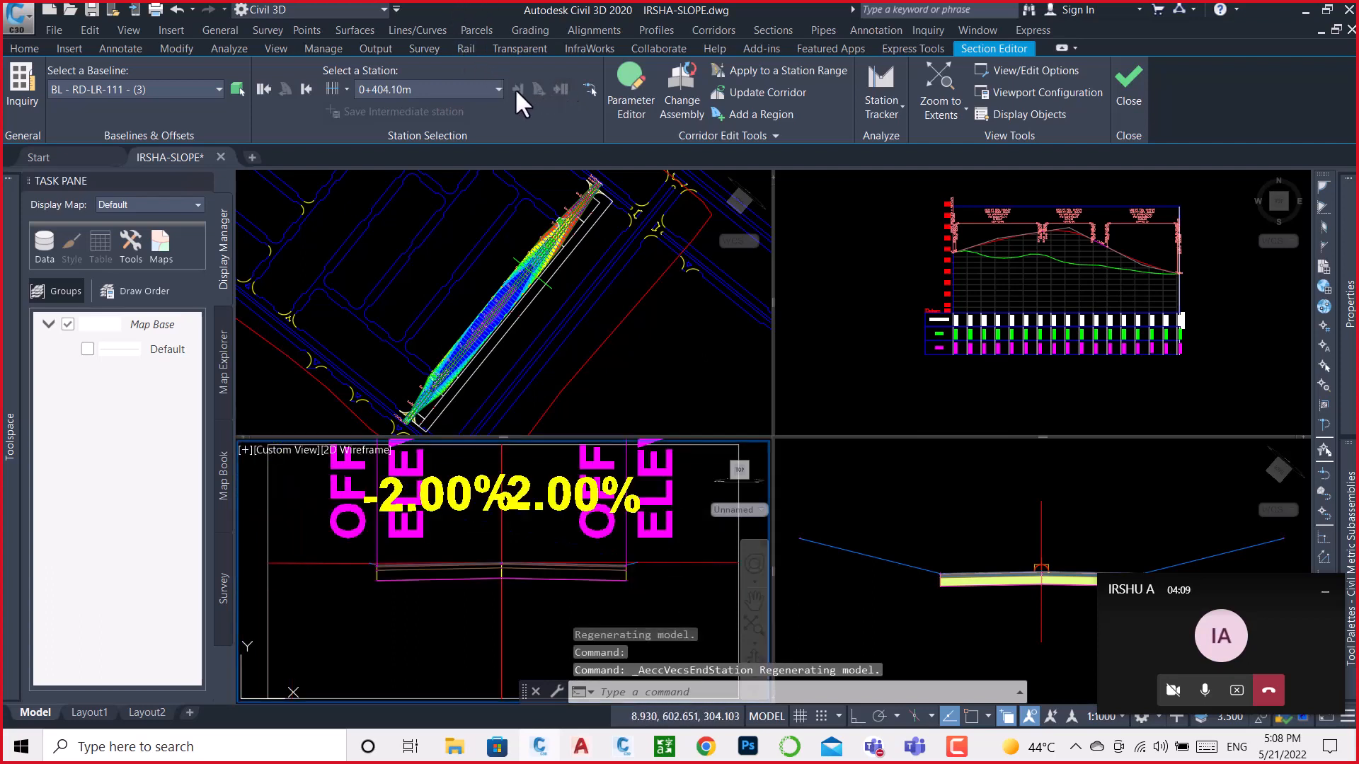
left_click(486, 87)
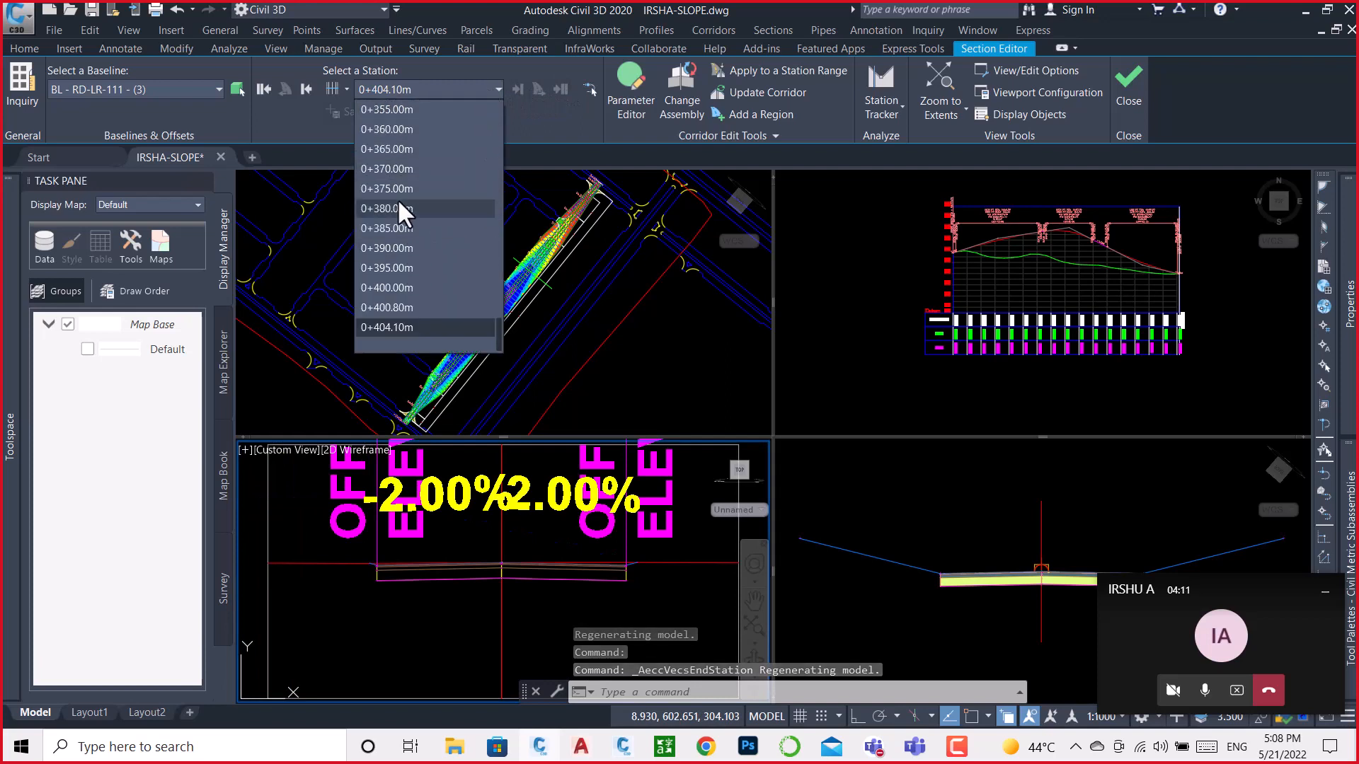
scroll(397, 198, "up", 11)
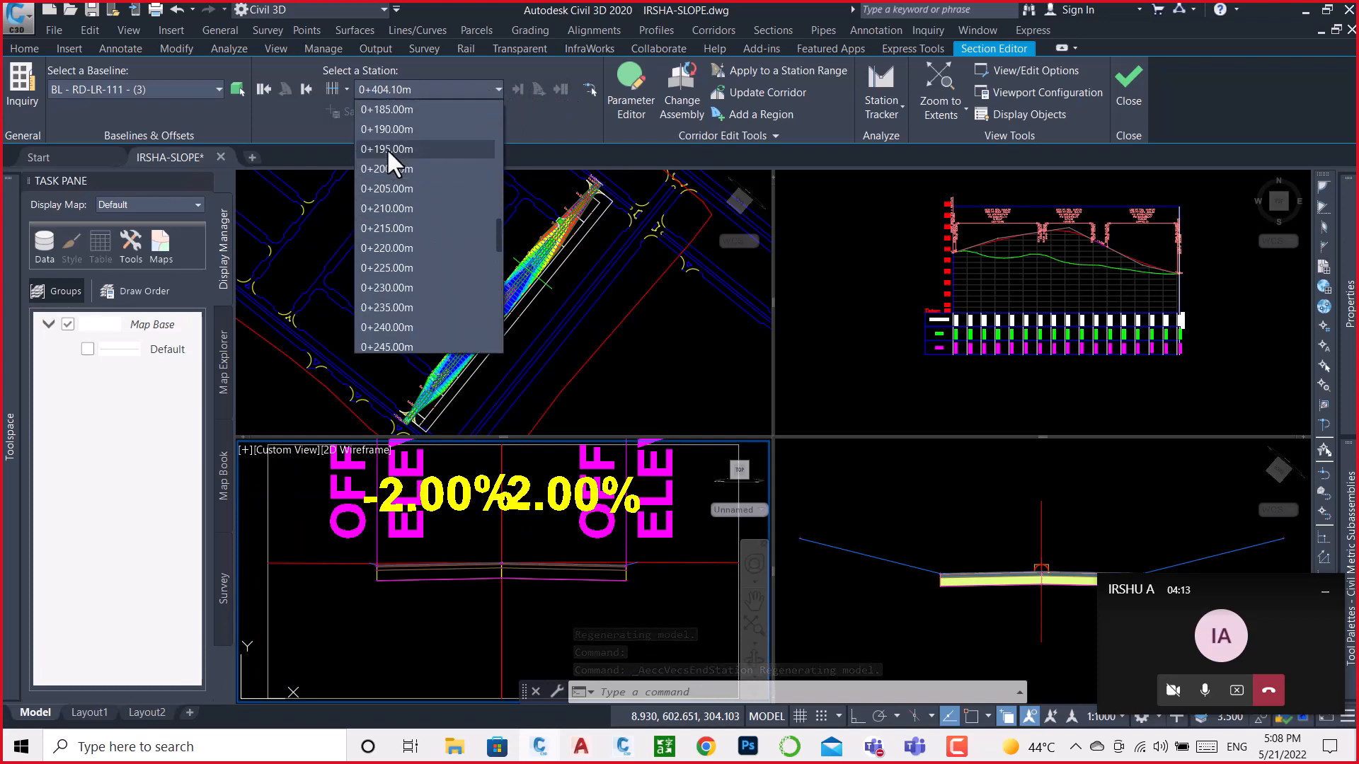
left_click(386, 149)
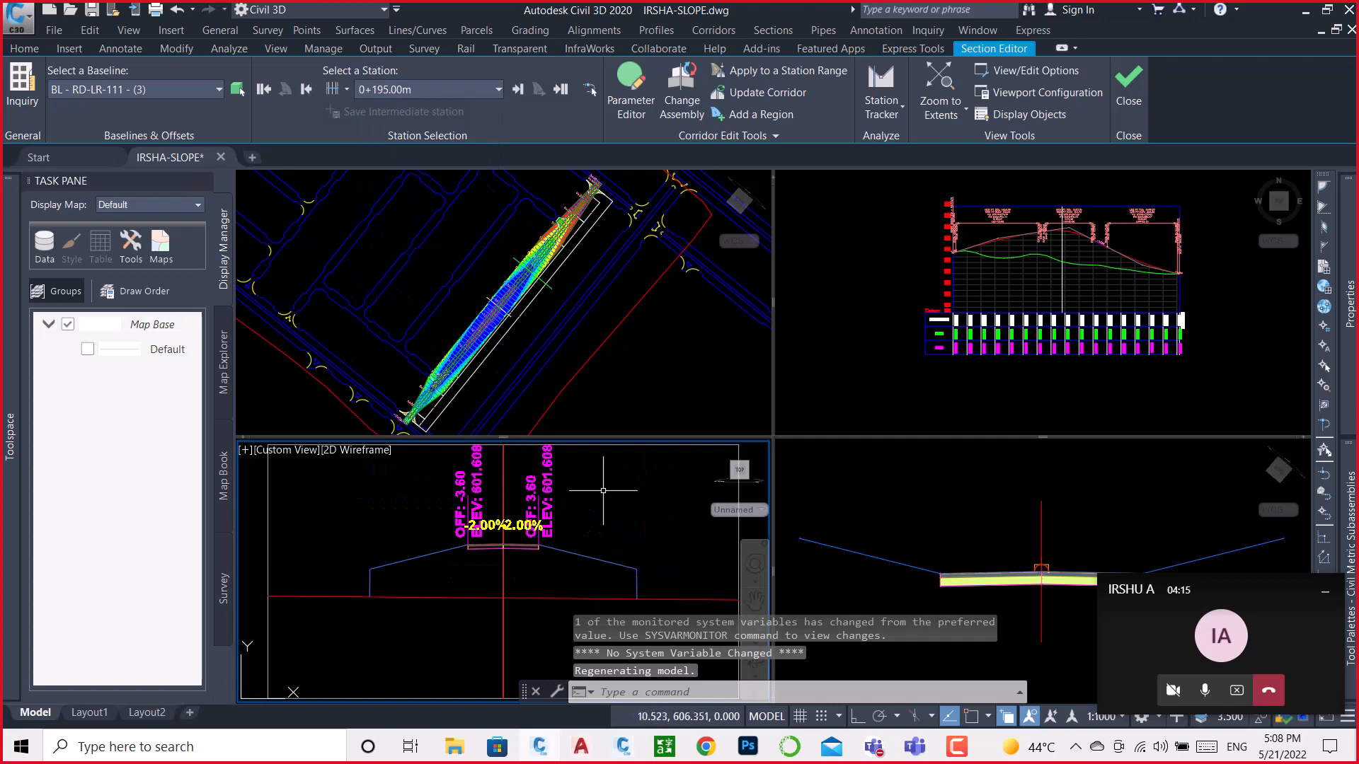
Step: Add a vertical linear dimension from the pavement edge's top point to the side slope's outer end, placed beyond the slope
left_click(30, 48)
left_click(120, 48)
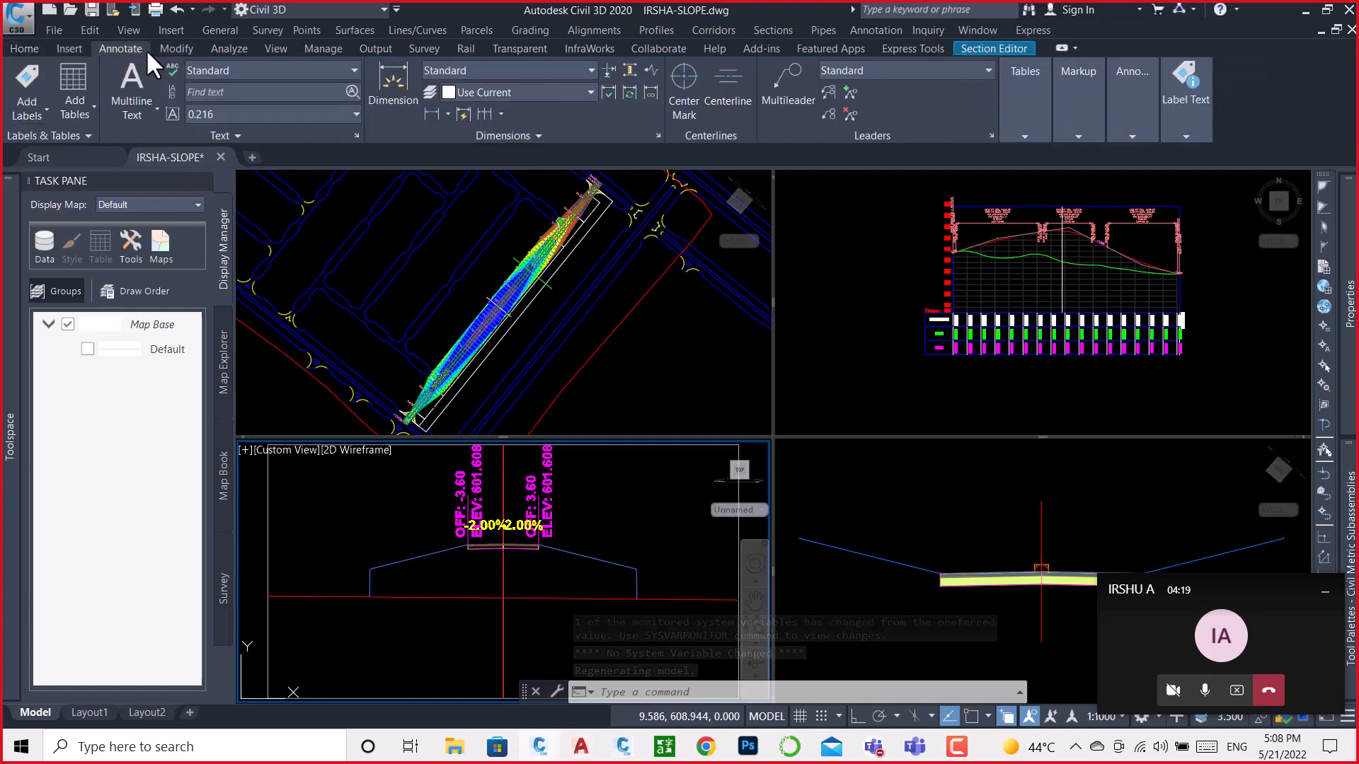
left_click(448, 111)
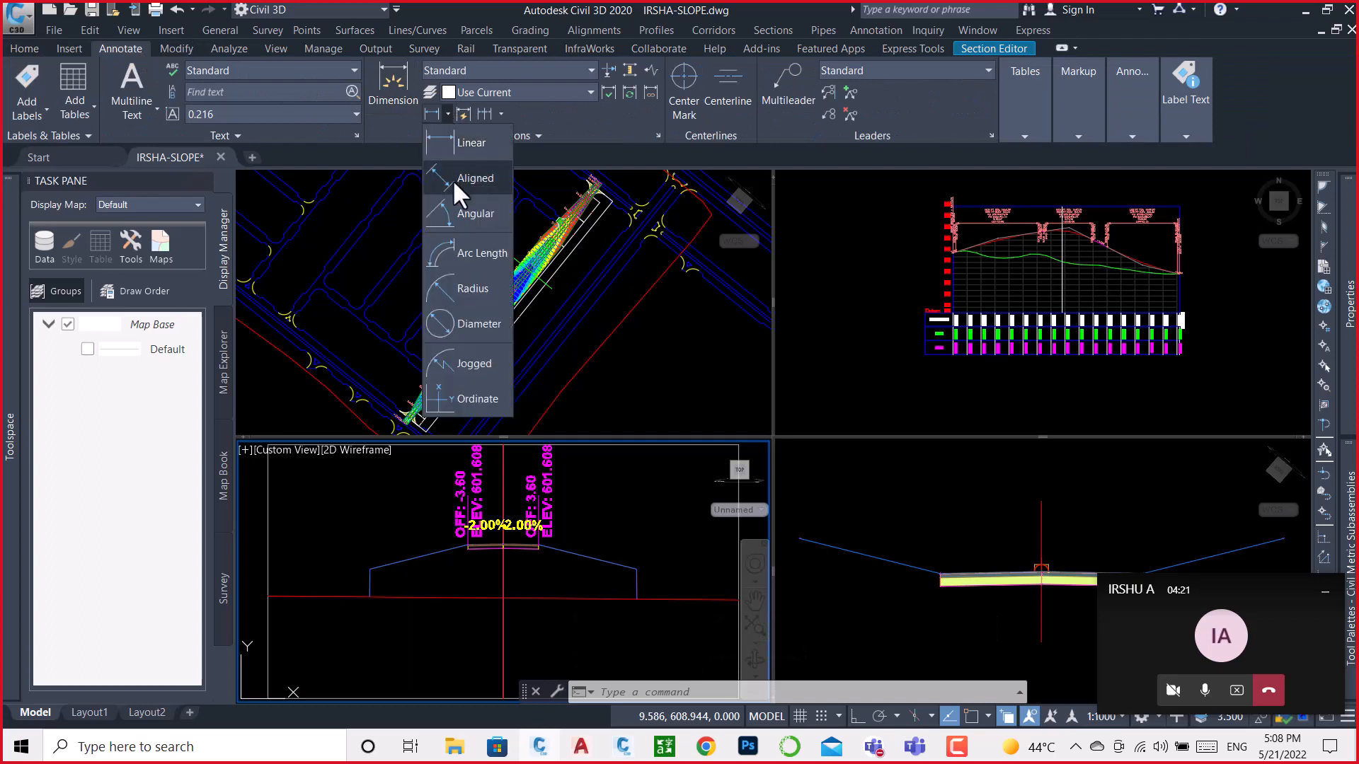
left_click(442, 140)
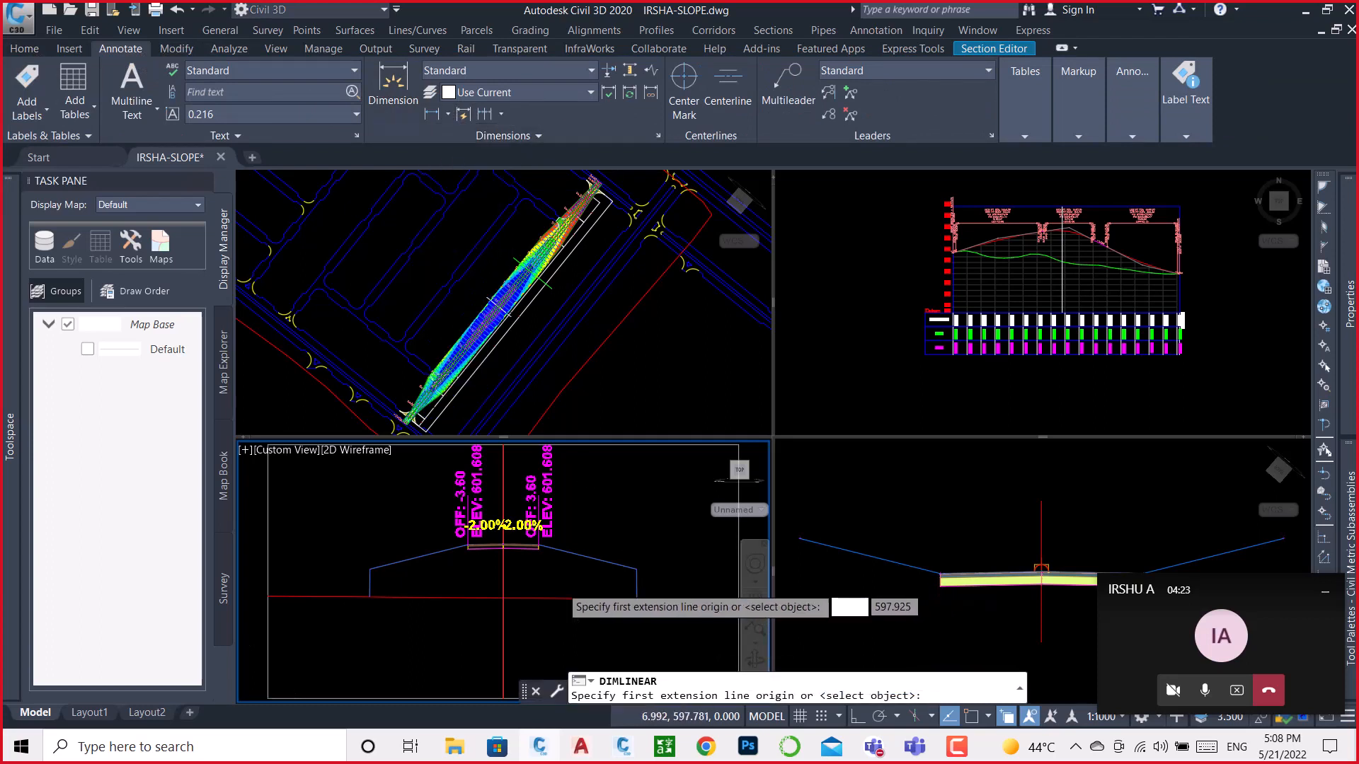
scroll(558, 585, "up", 6)
scroll(509, 524, "down", 5)
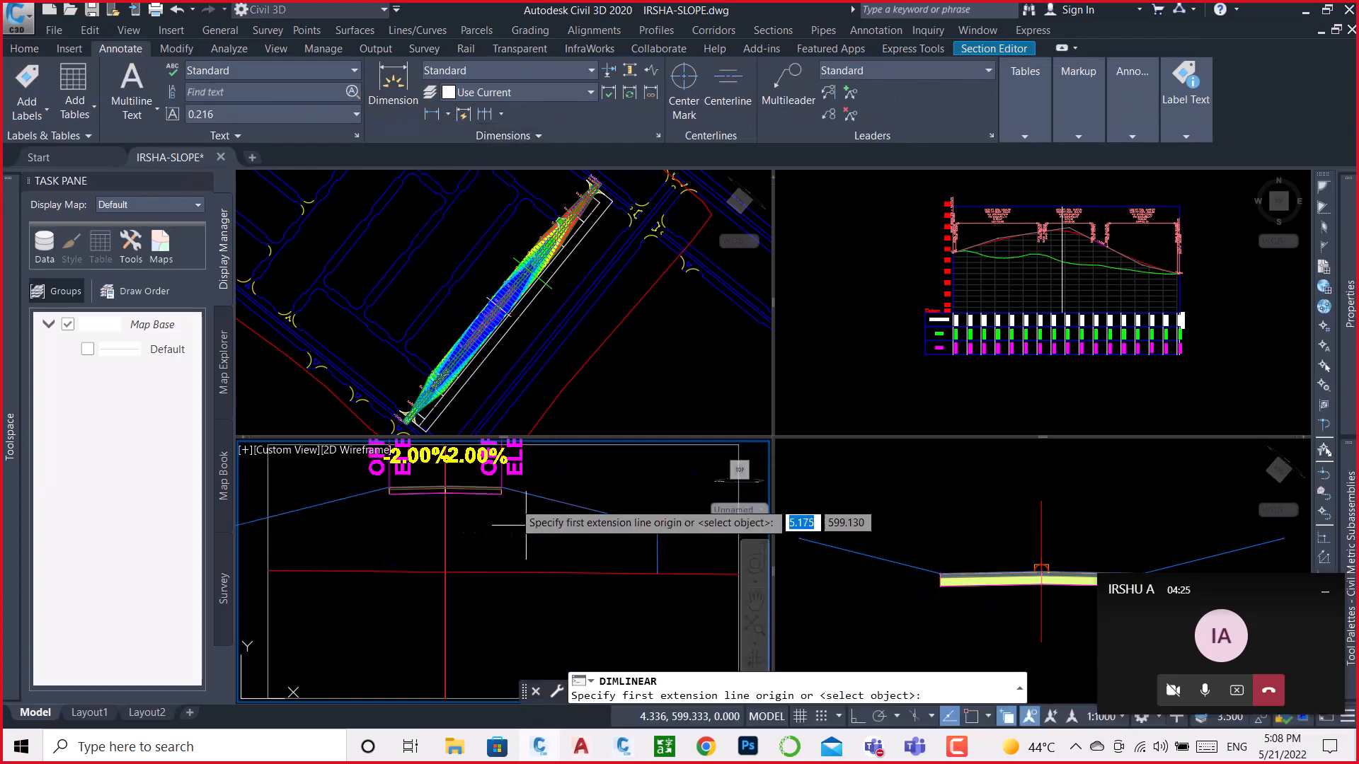
scroll(499, 485, "up", 5)
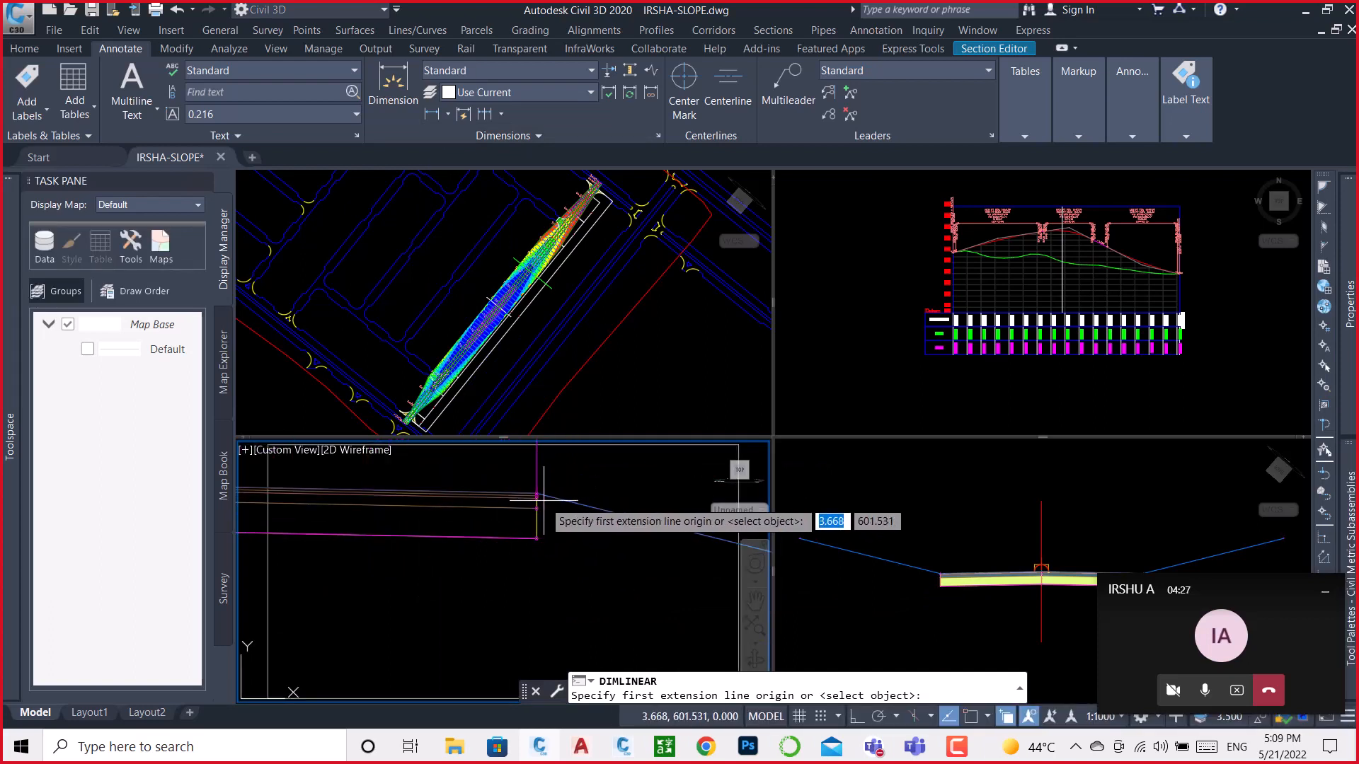
scroll(535, 491, "up", 6)
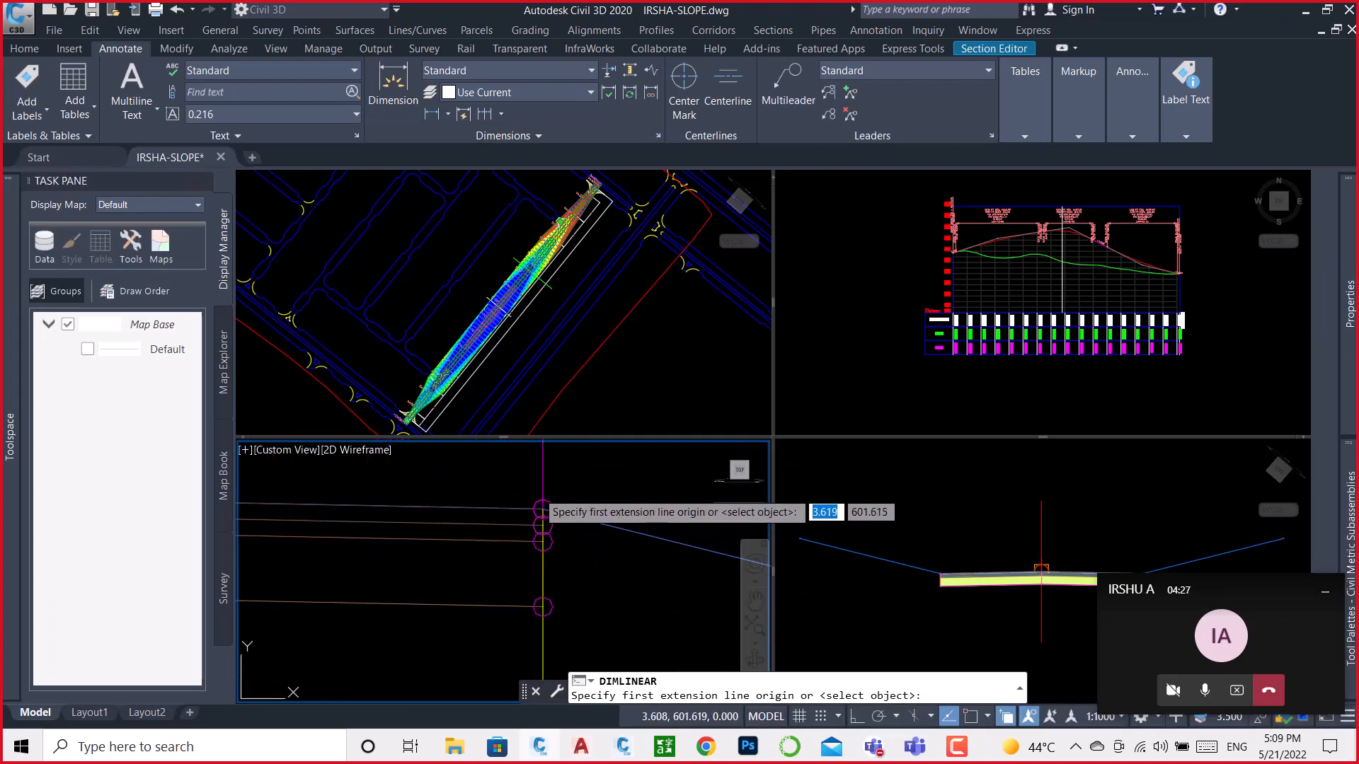
left_click(543, 508)
scroll(524, 515, "down", 5)
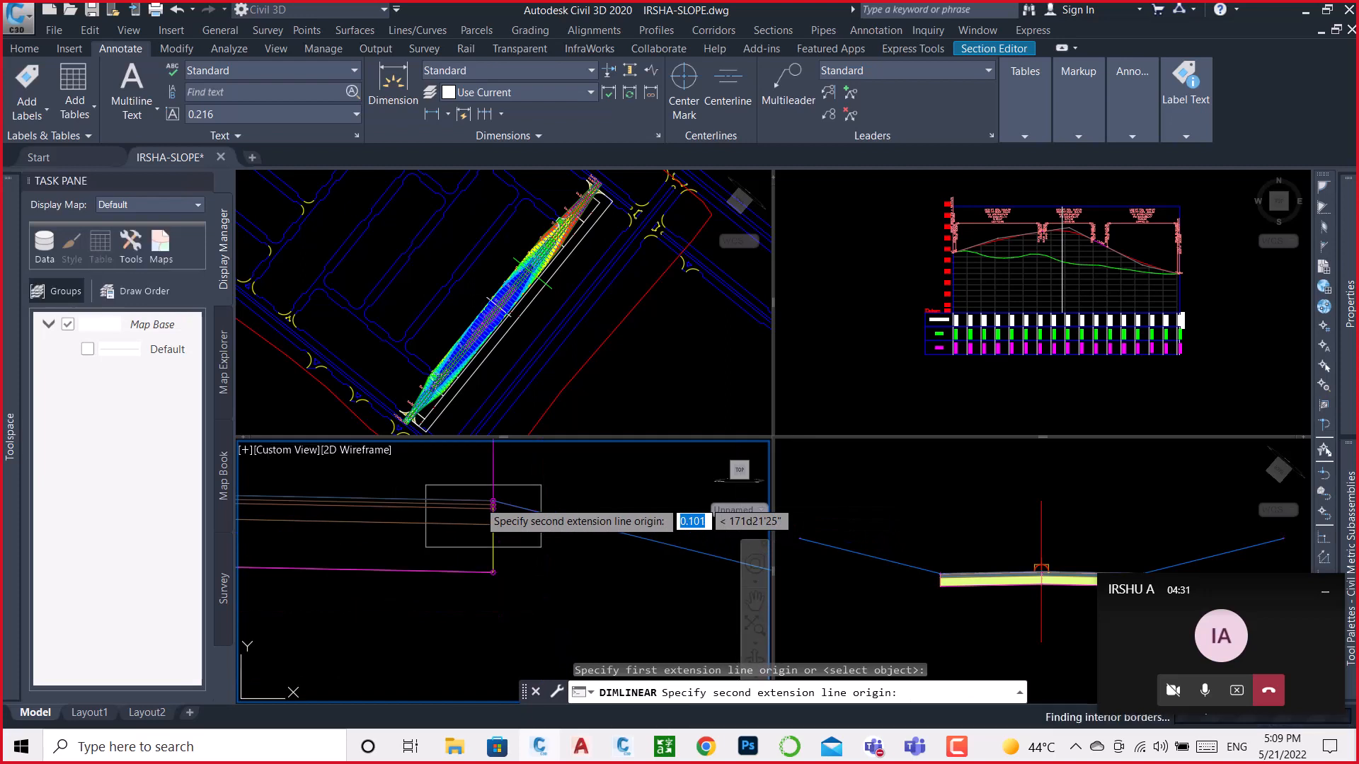
scroll(495, 525, "down", 4)
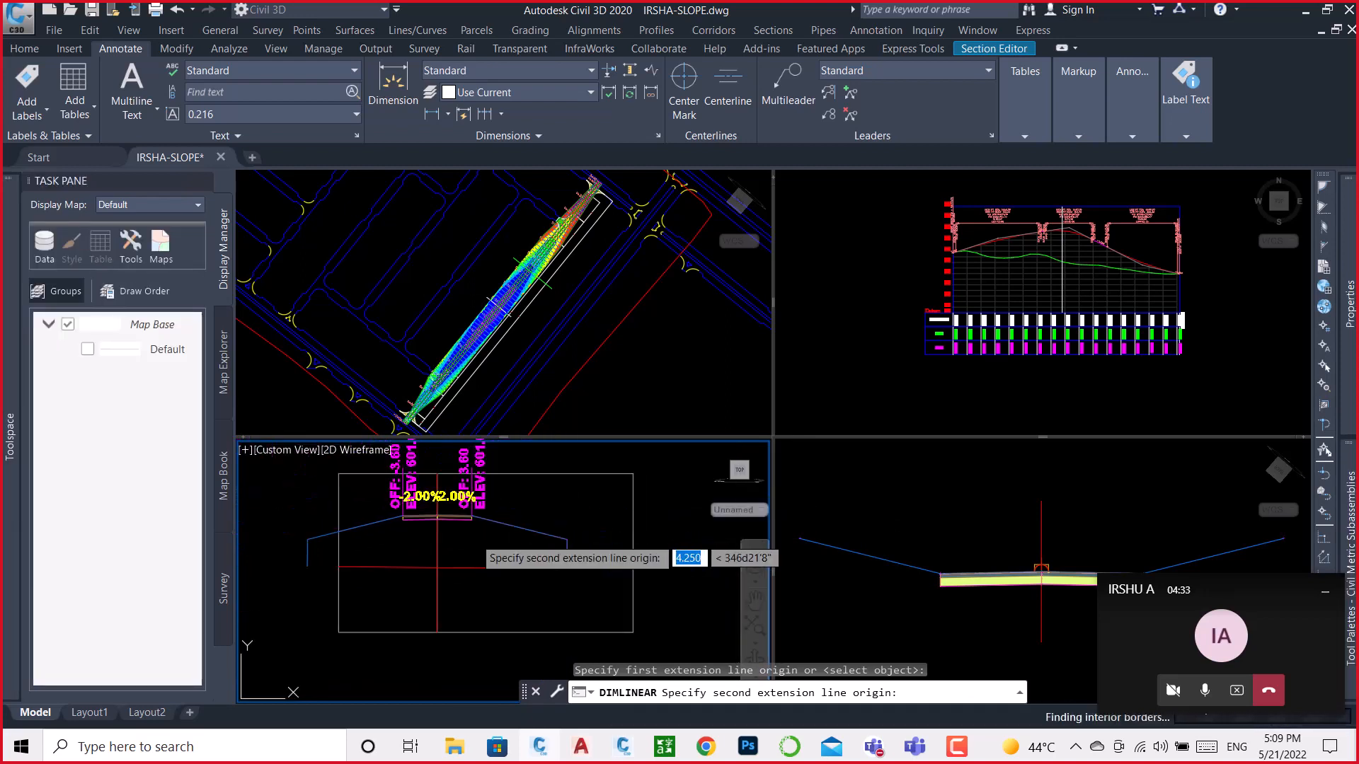
left_click(567, 538)
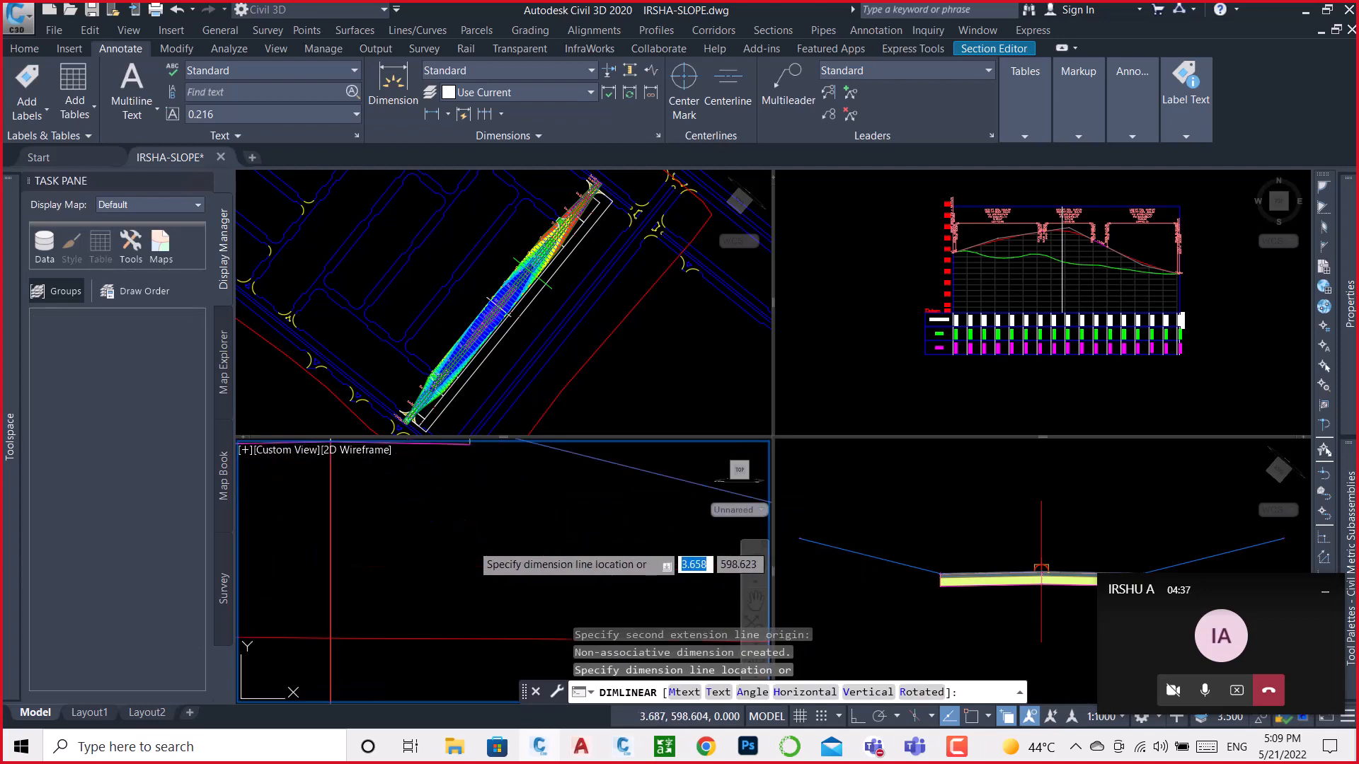
scroll(473, 515, "up", 3)
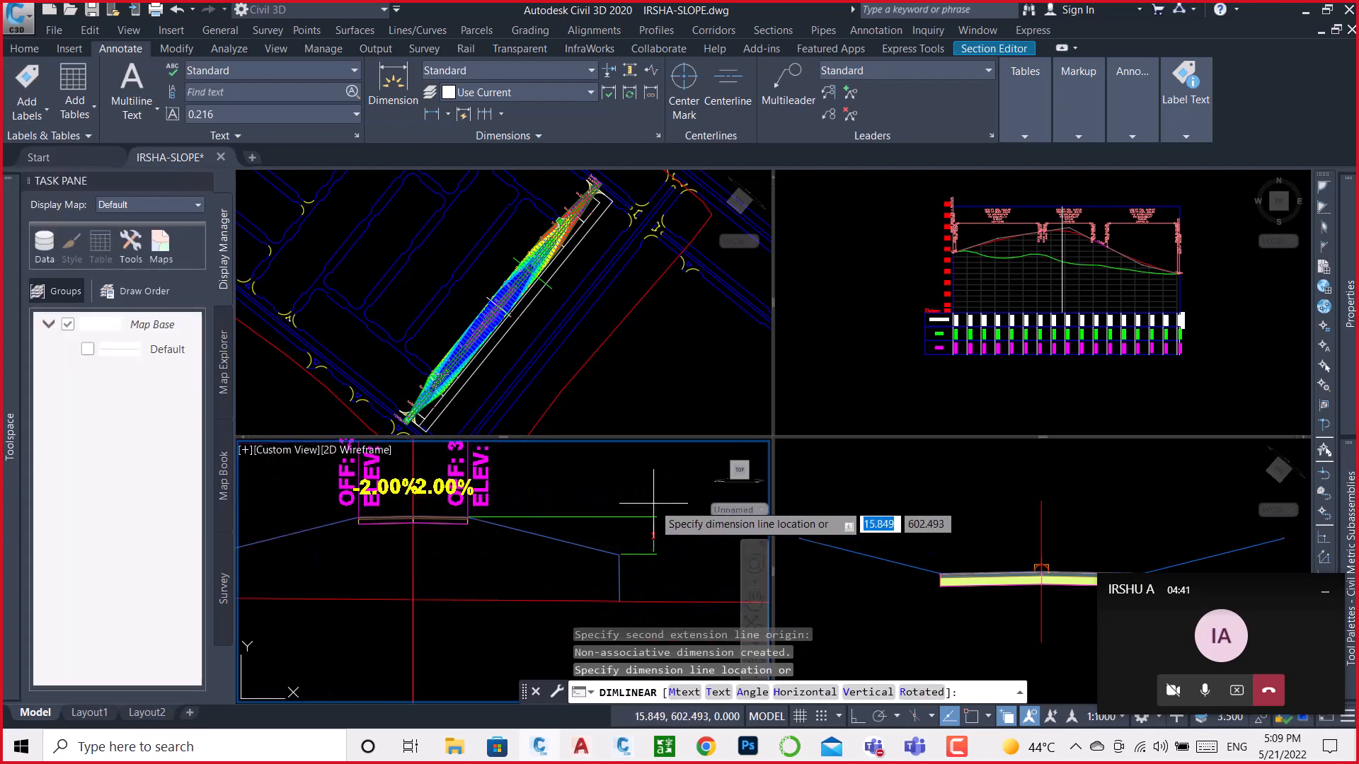
left_click(661, 532)
scroll(668, 531, "up", 5)
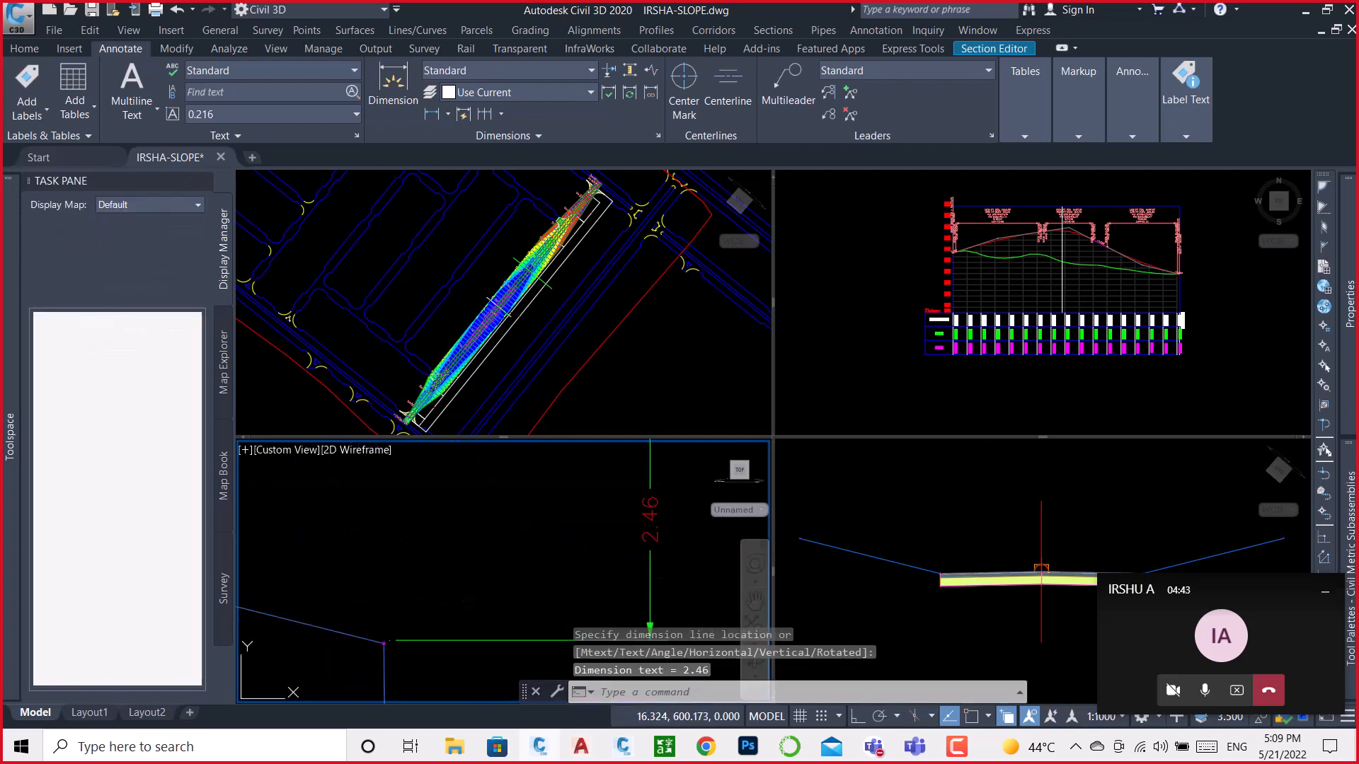
scroll(661, 524, "down", 5)
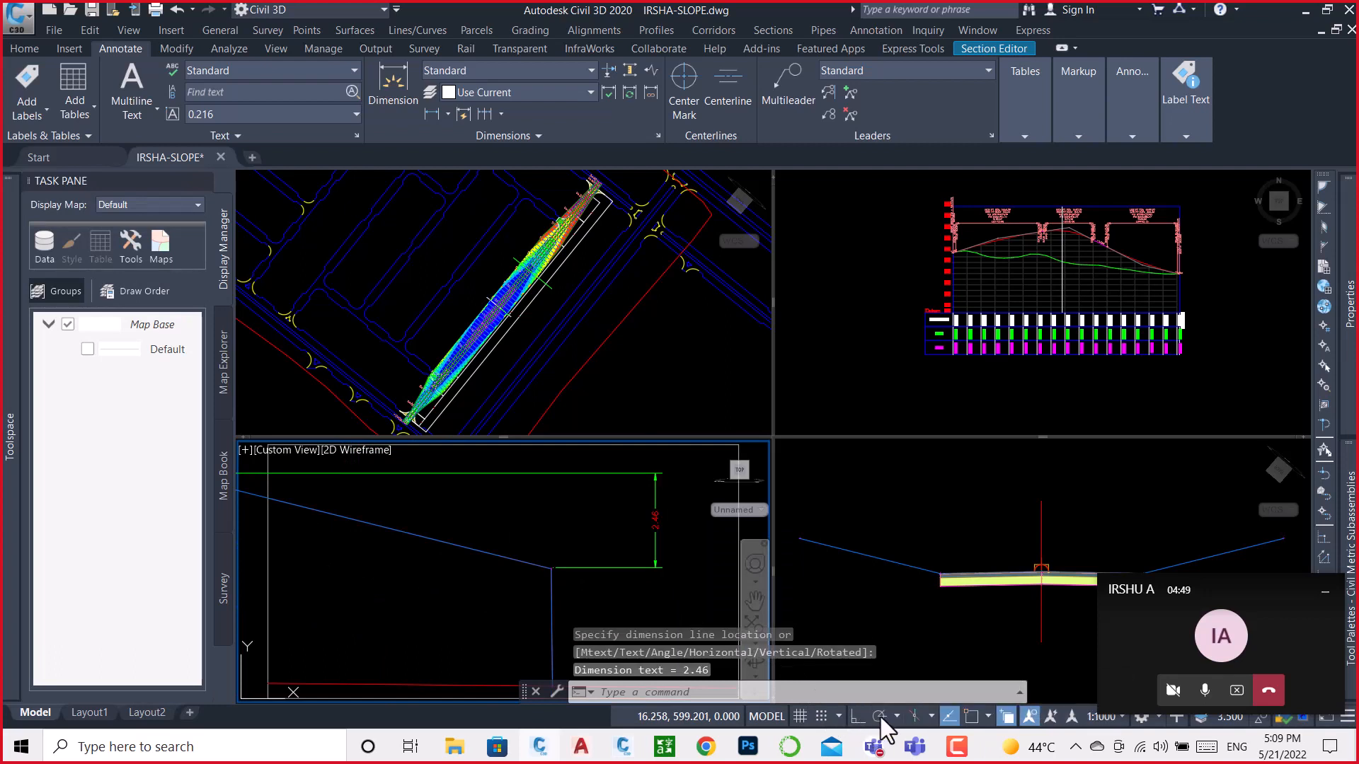
Step: Turn on Ortho mode and review the dimensioned slope within the whole cross section
left_click(855, 719)
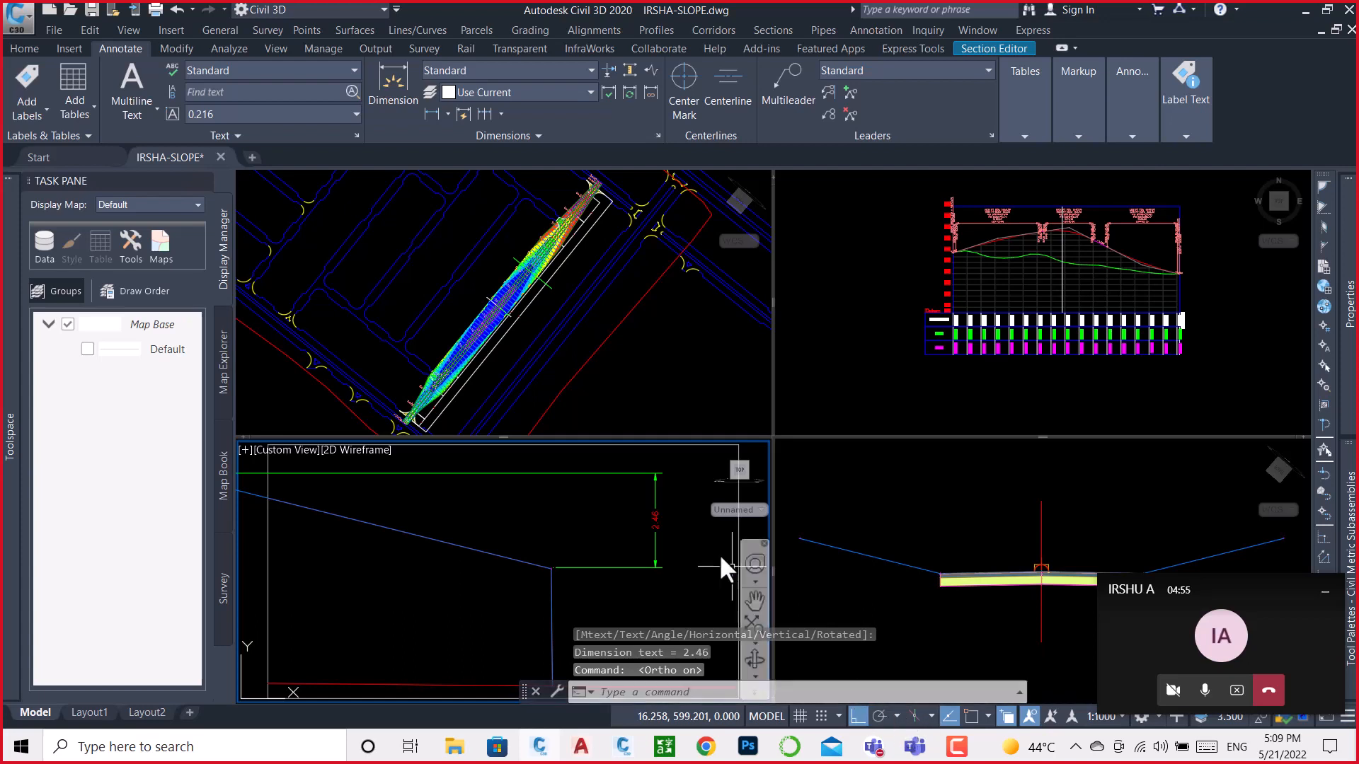
key("Escape")
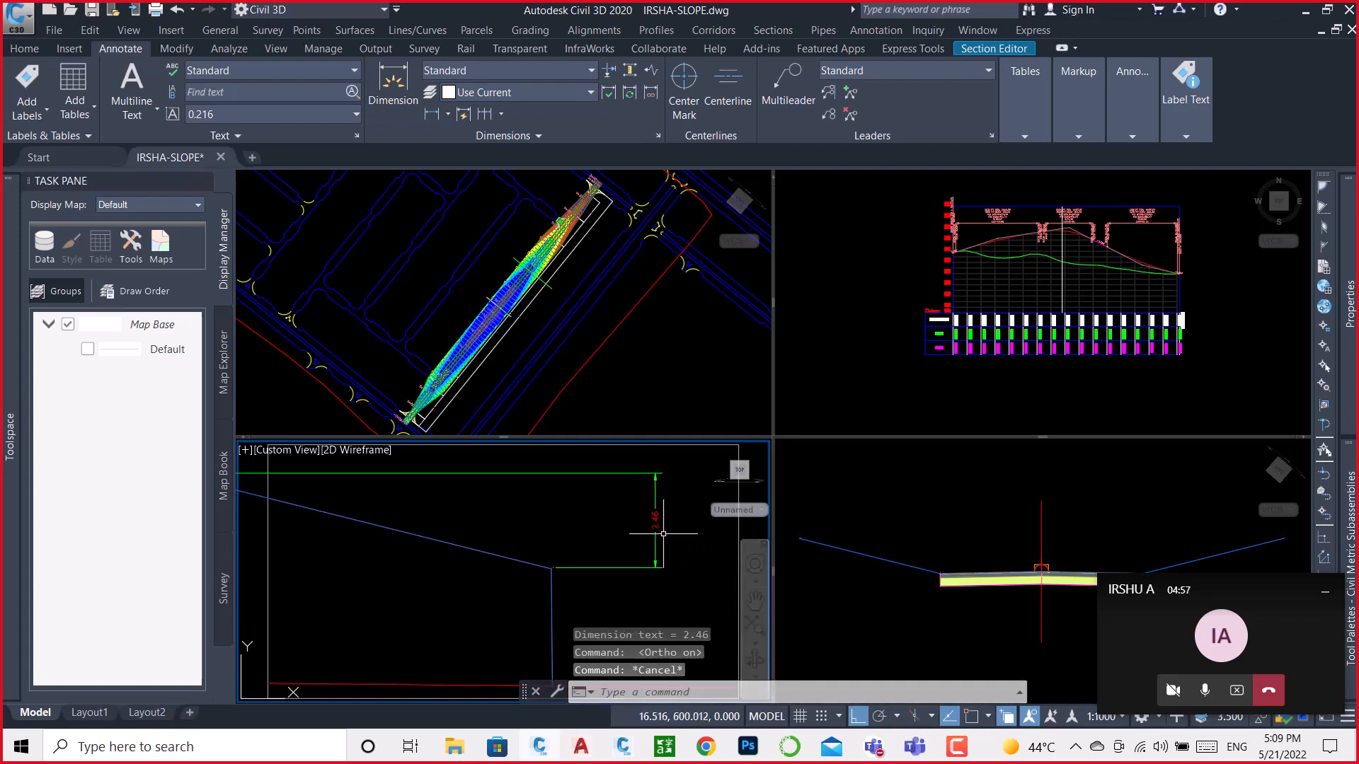
scroll(647, 523, "down", 4)
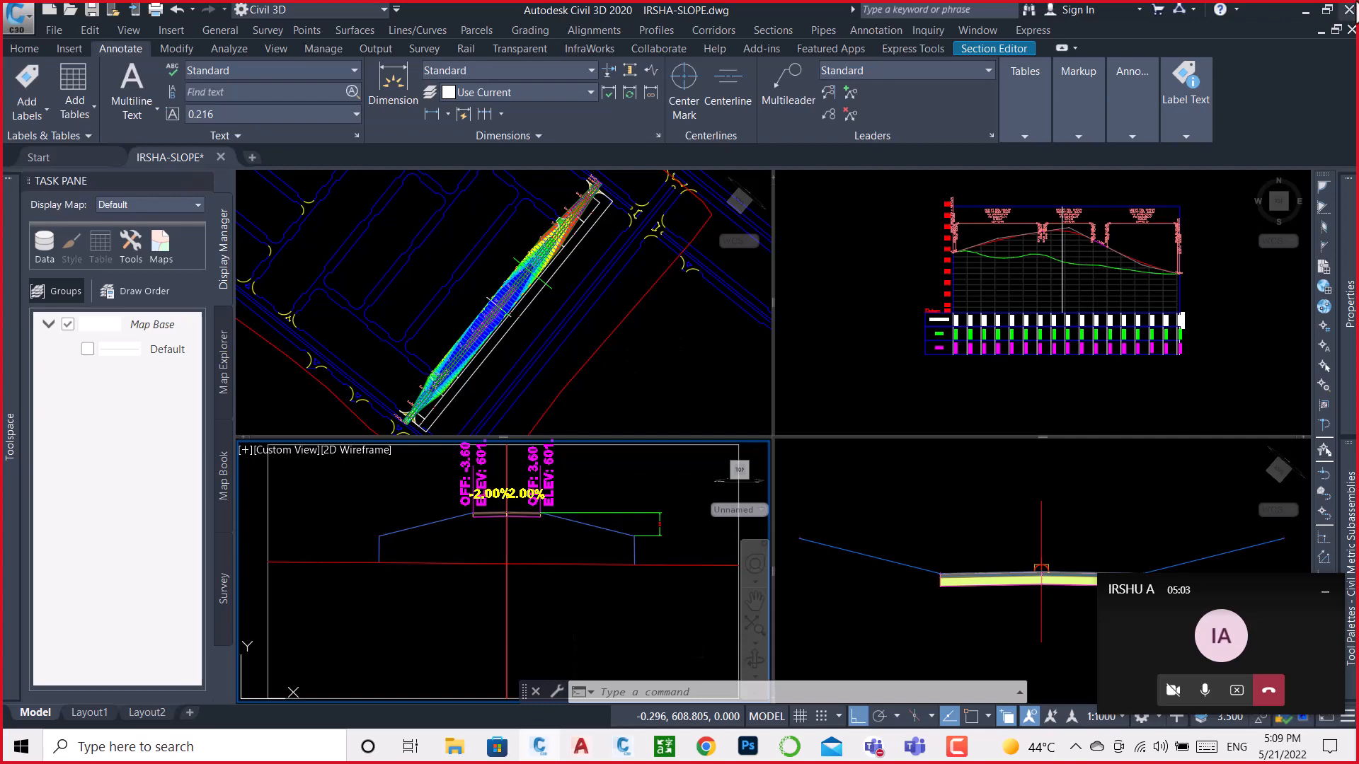
Step: Close the Section Editor and return to the plan view of the corridor
left_click(25, 47)
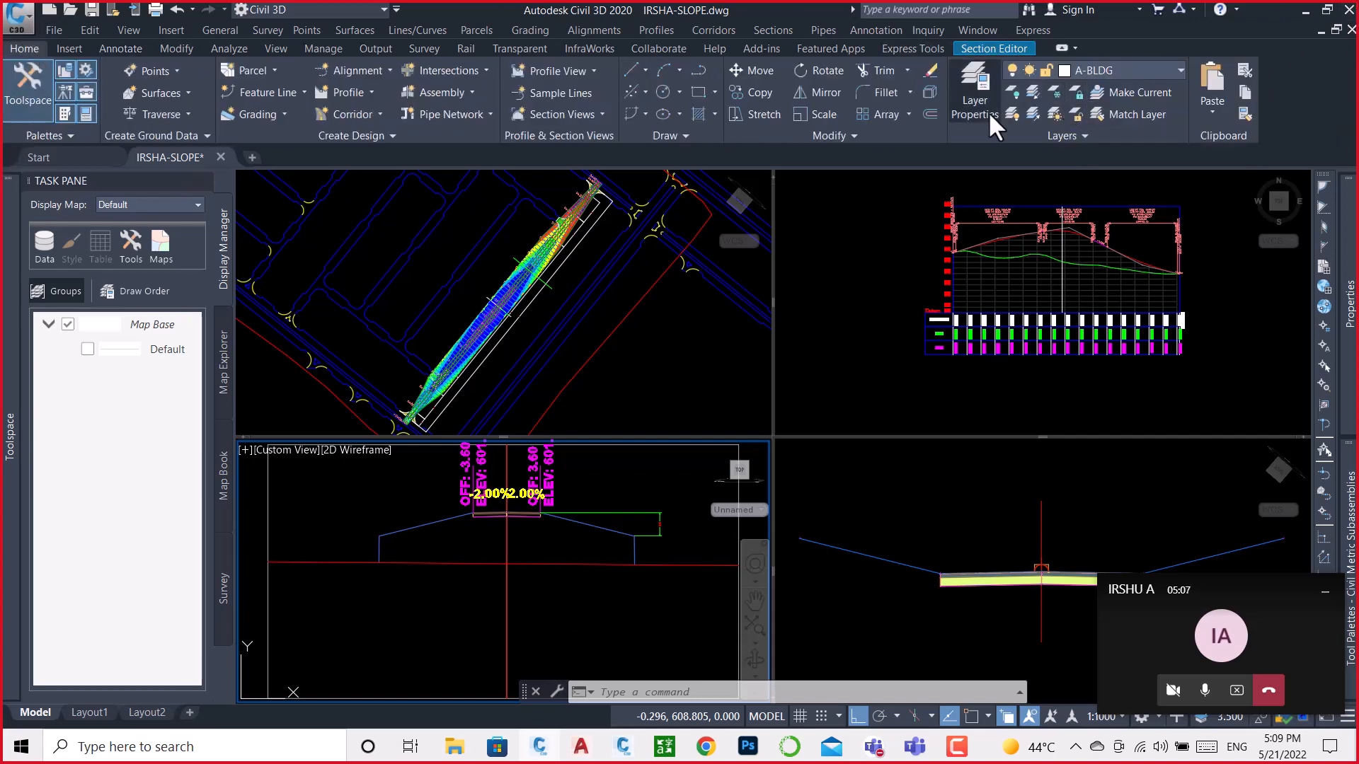
left_click(992, 49)
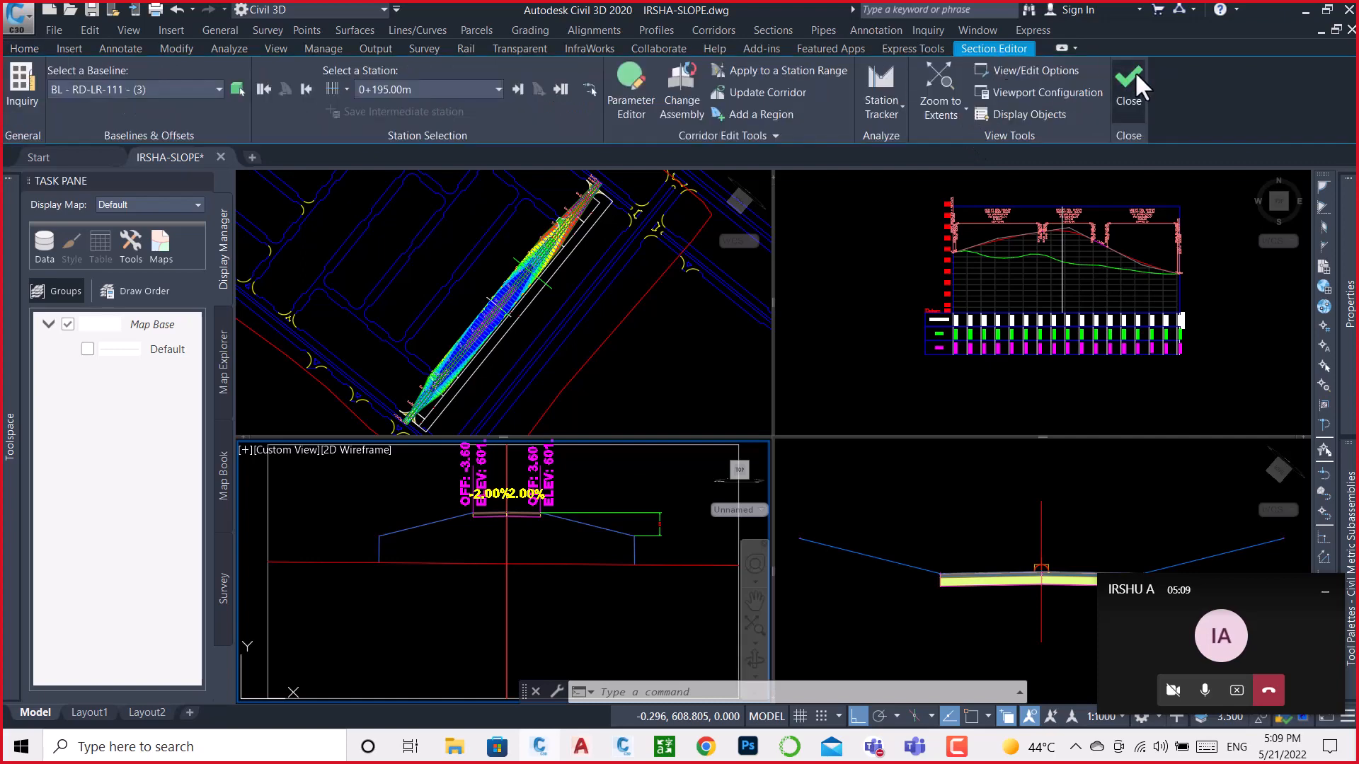
left_click(1130, 81)
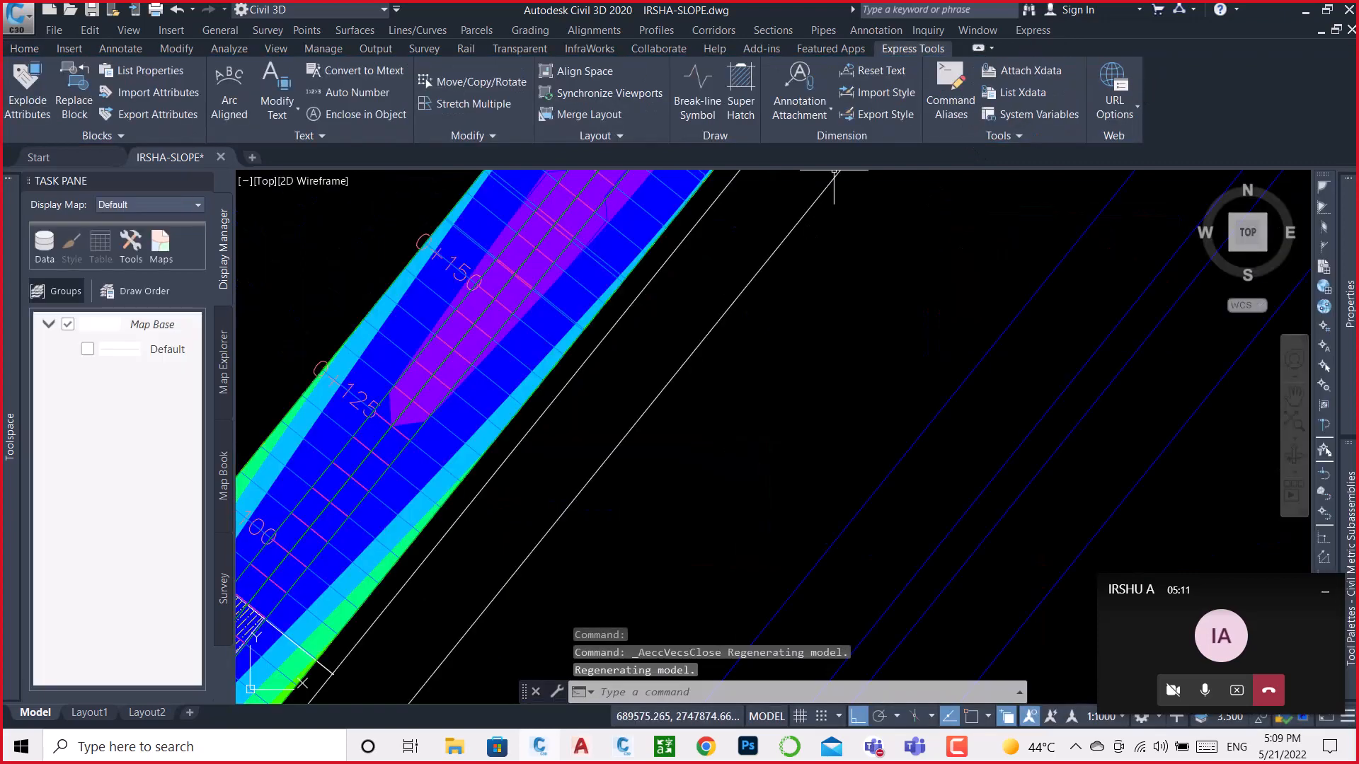
Step: Review the link codes that build the TOP surface in the IRSHAD corridor's properties, and accept the dialog
scroll(496, 368, "up", 4)
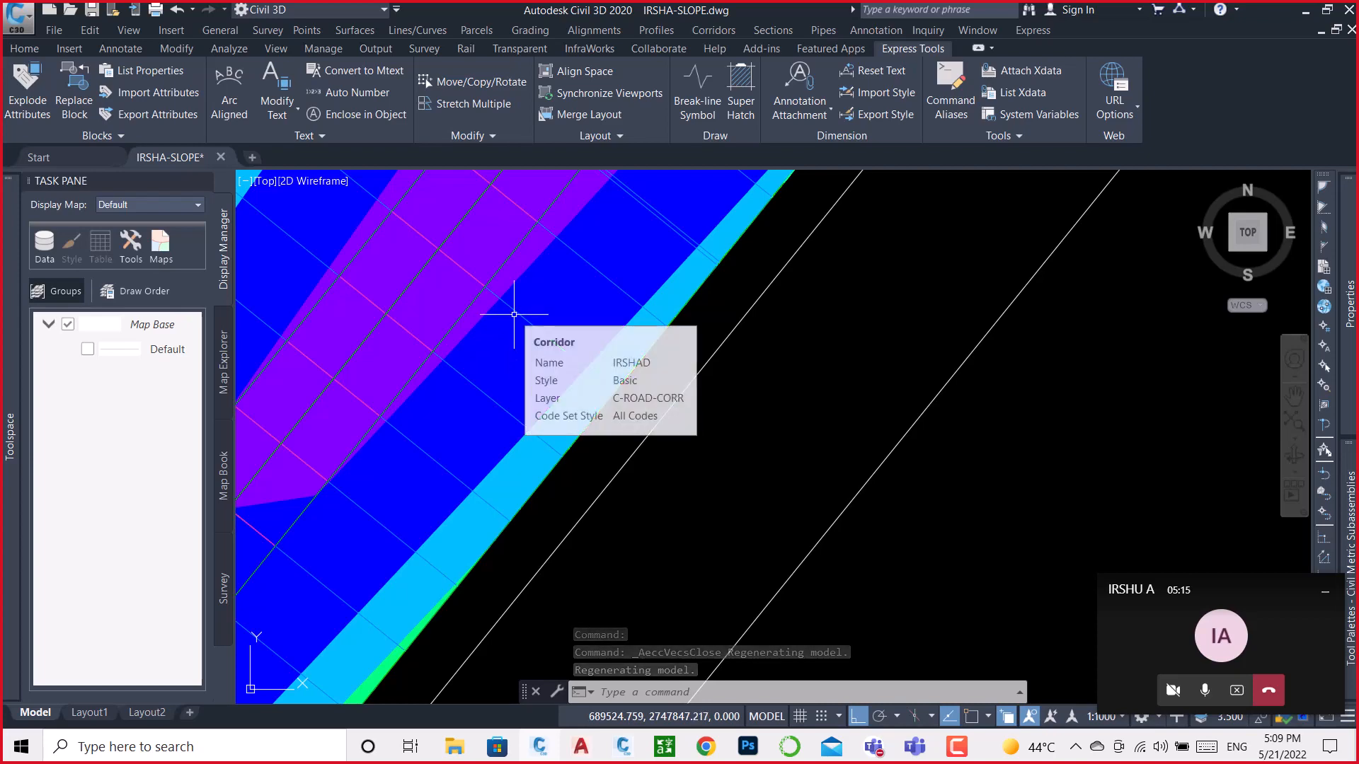
left_click(524, 305)
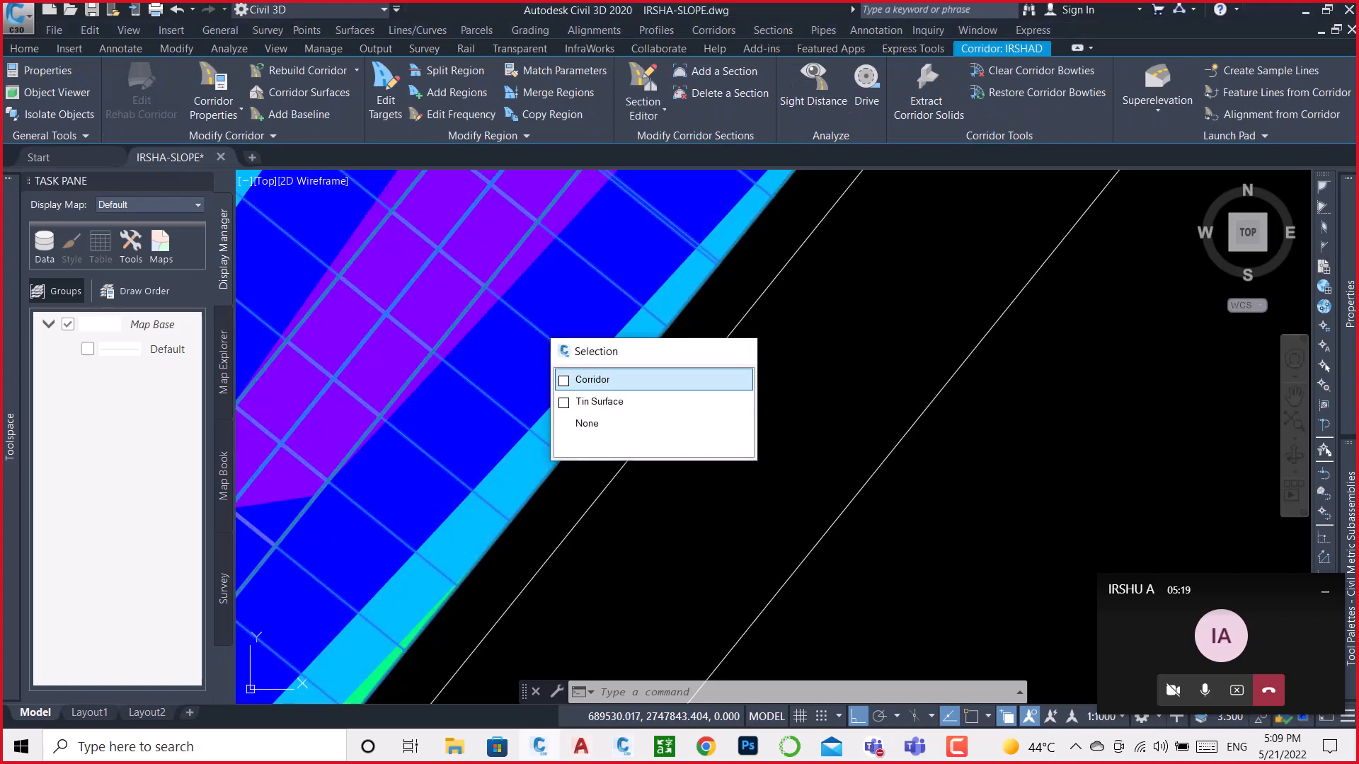
left_click(602, 380)
scroll(602, 384, "down", 5)
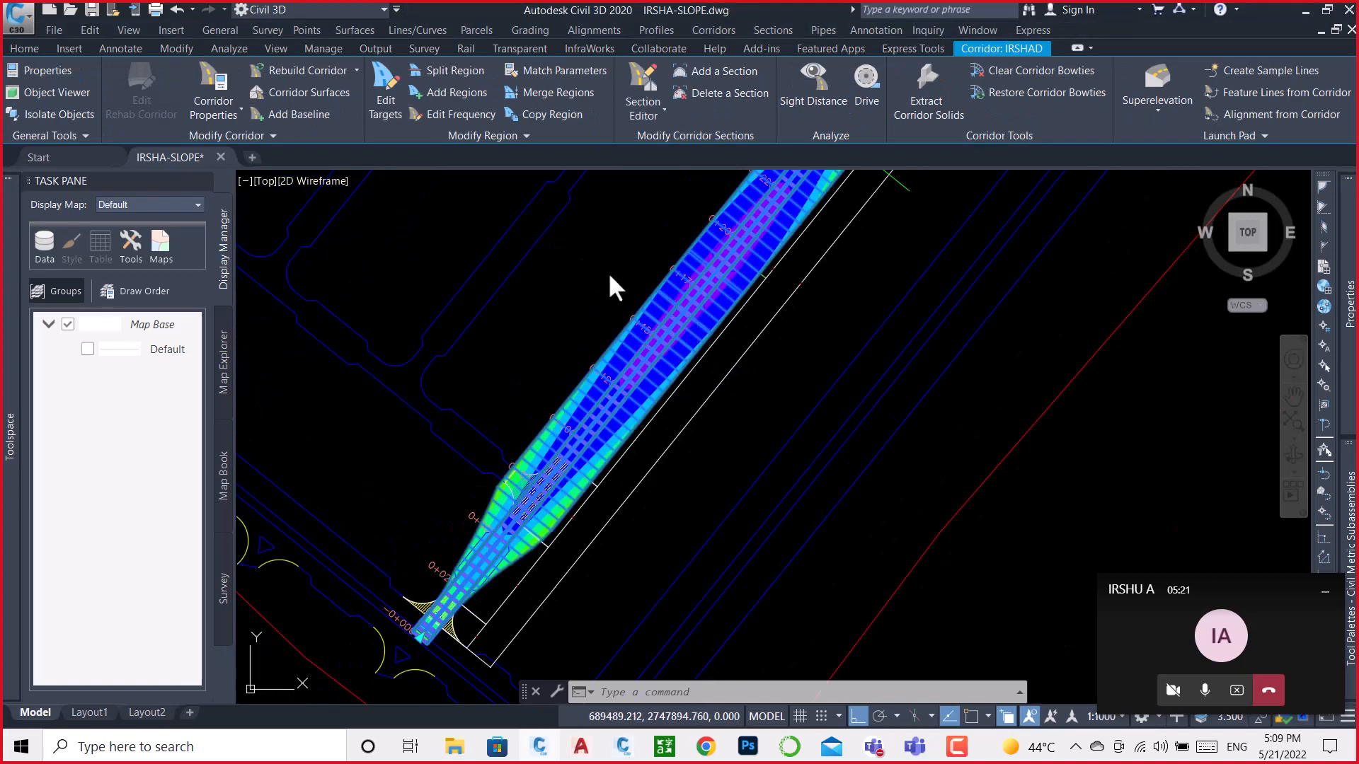
right_click(575, 241)
left_click(651, 420)
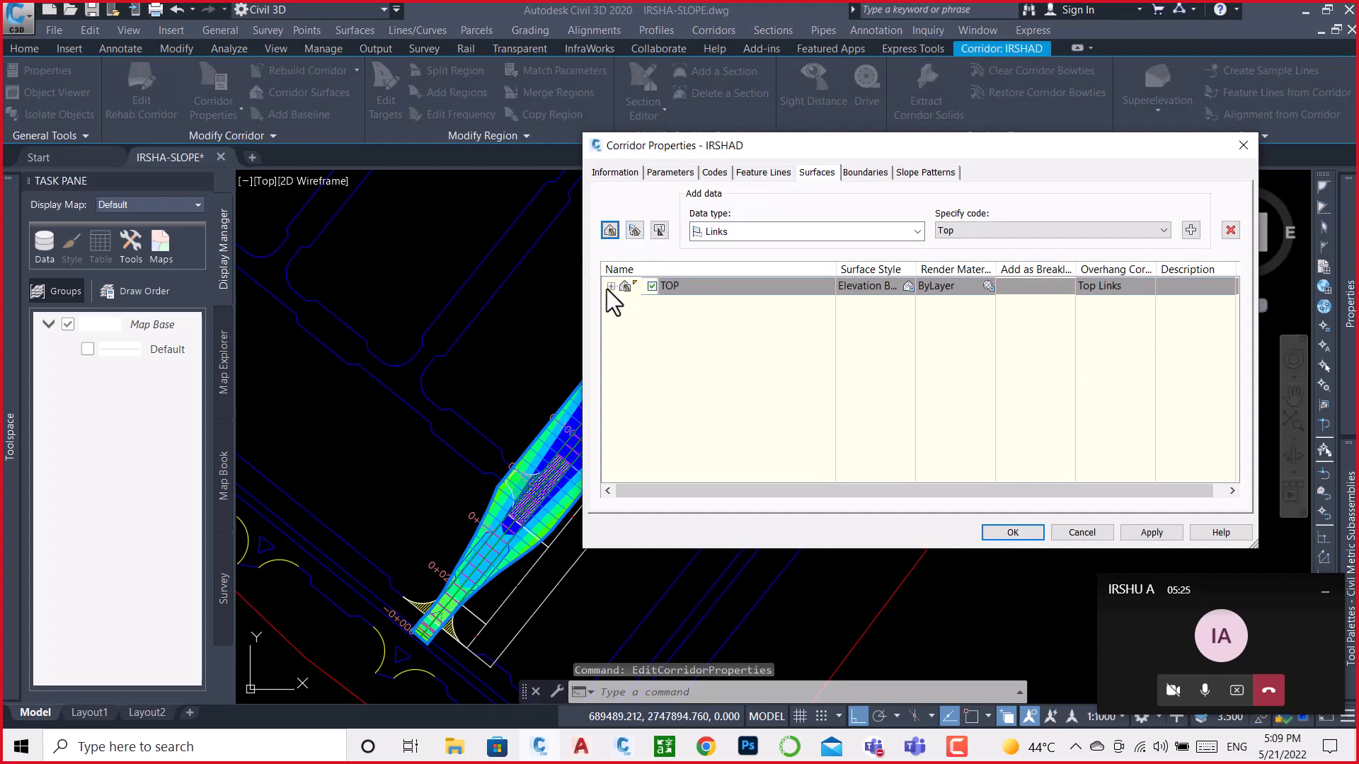
left_click(610, 286)
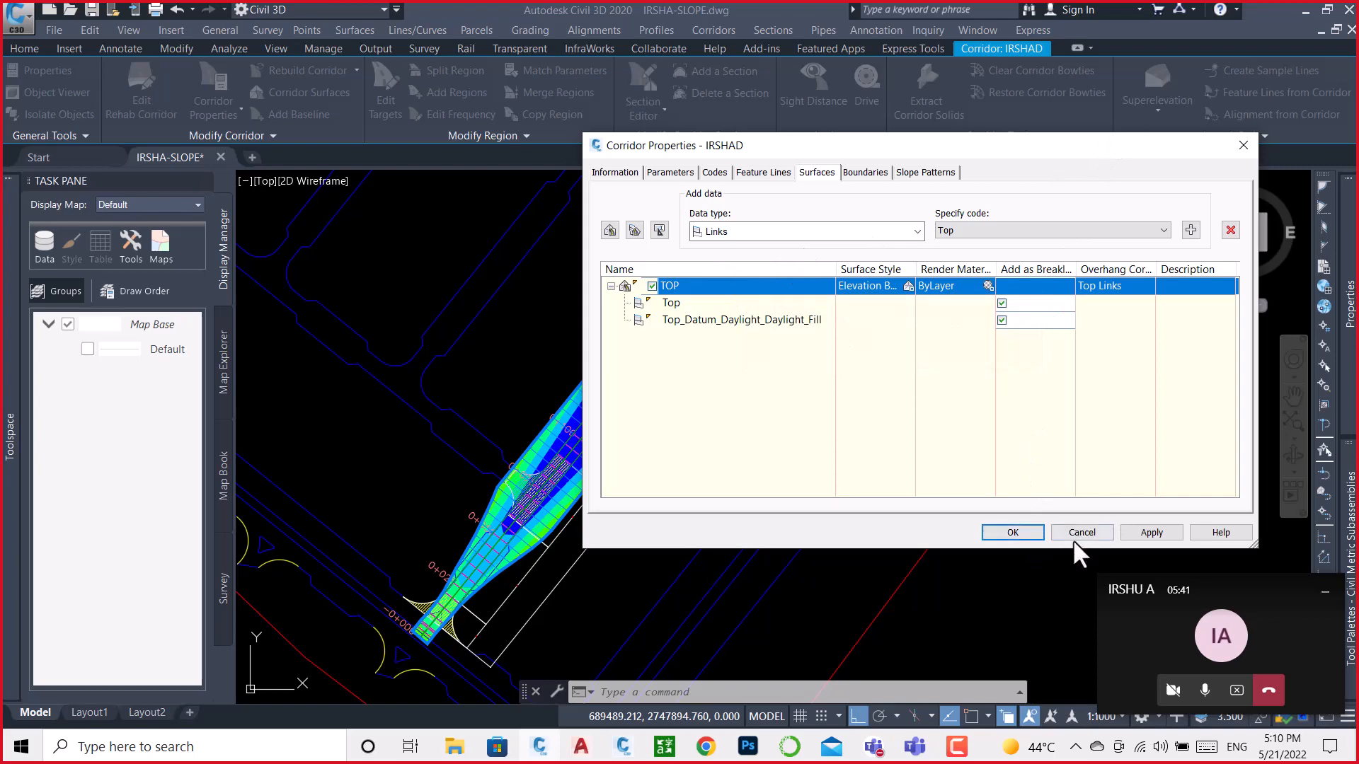
left_click(1030, 534)
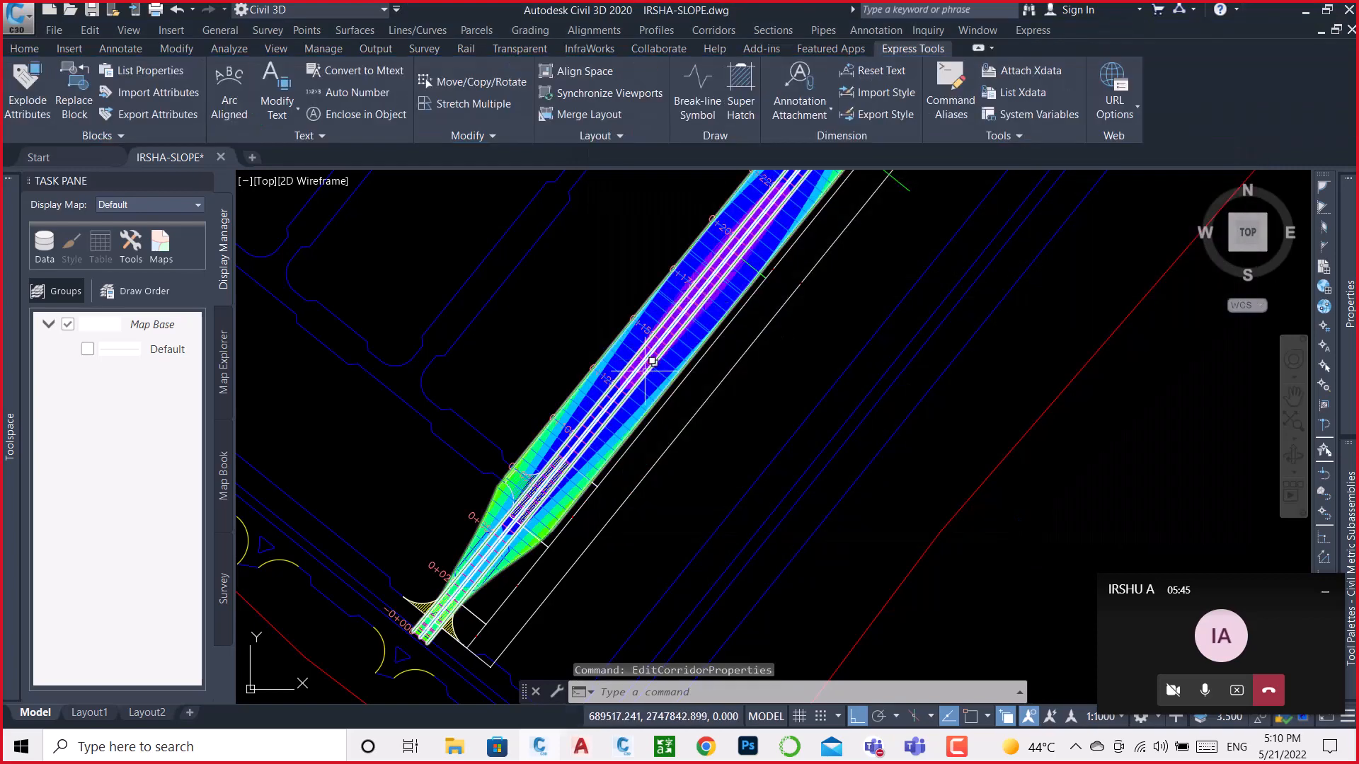
Step: View the TOP corridor surface in the Object Viewer and orbit it into a tilted 3D view
scroll(652, 353, "up", 6)
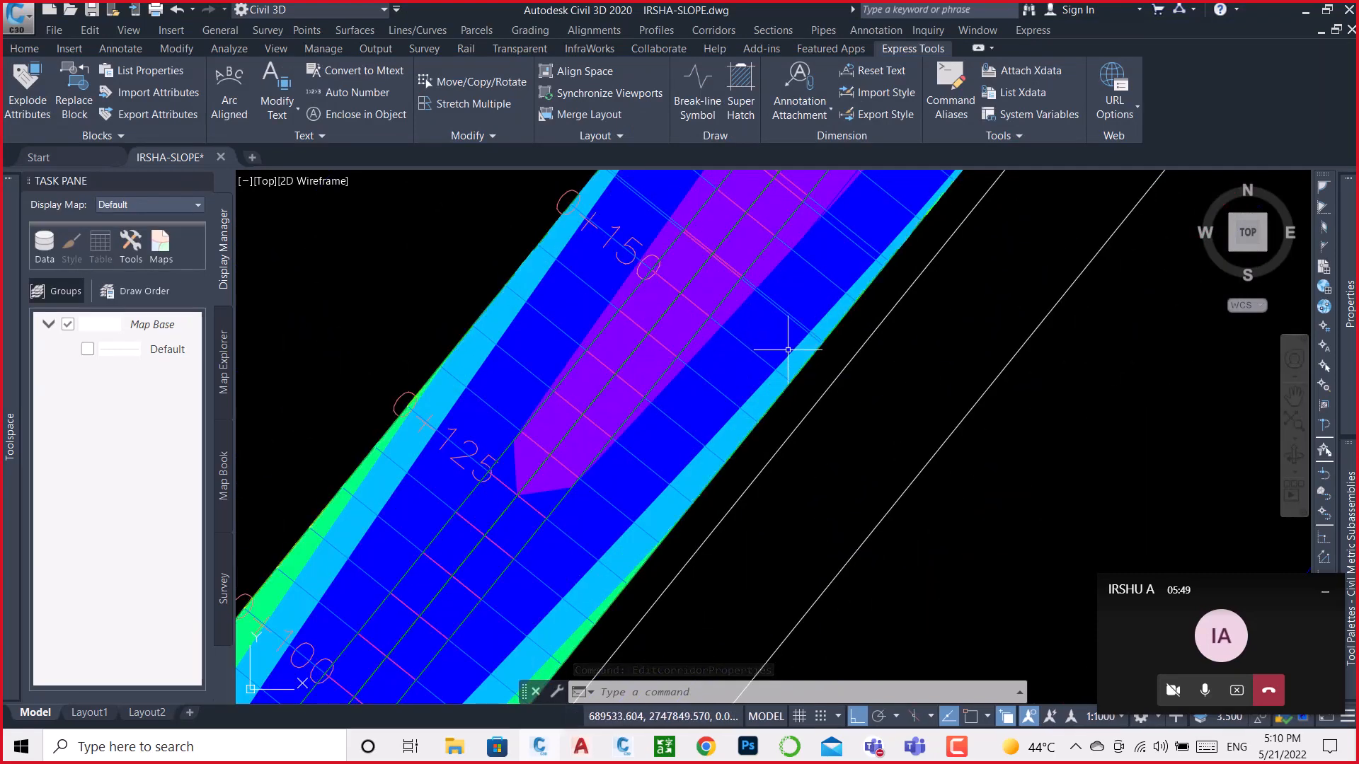
left_click(885, 379)
right_click(887, 381)
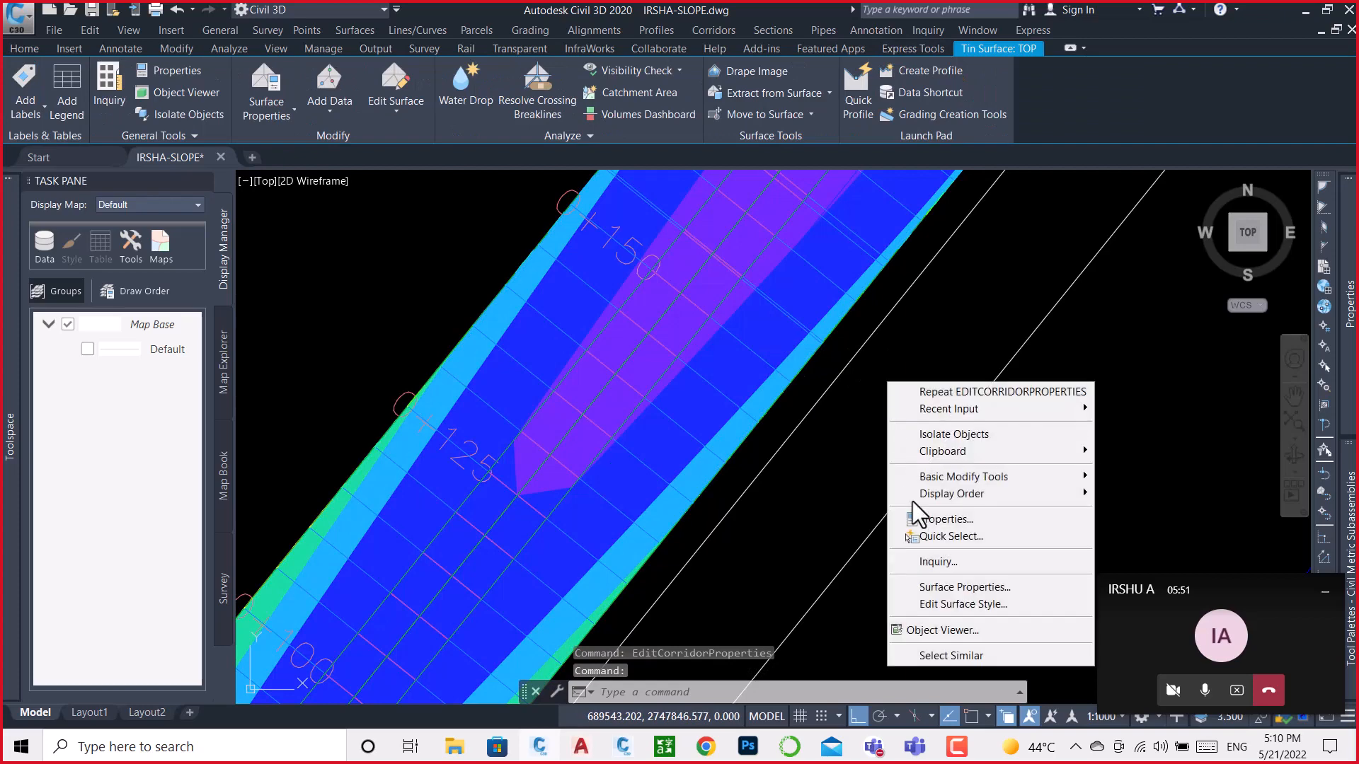
left_click(941, 630)
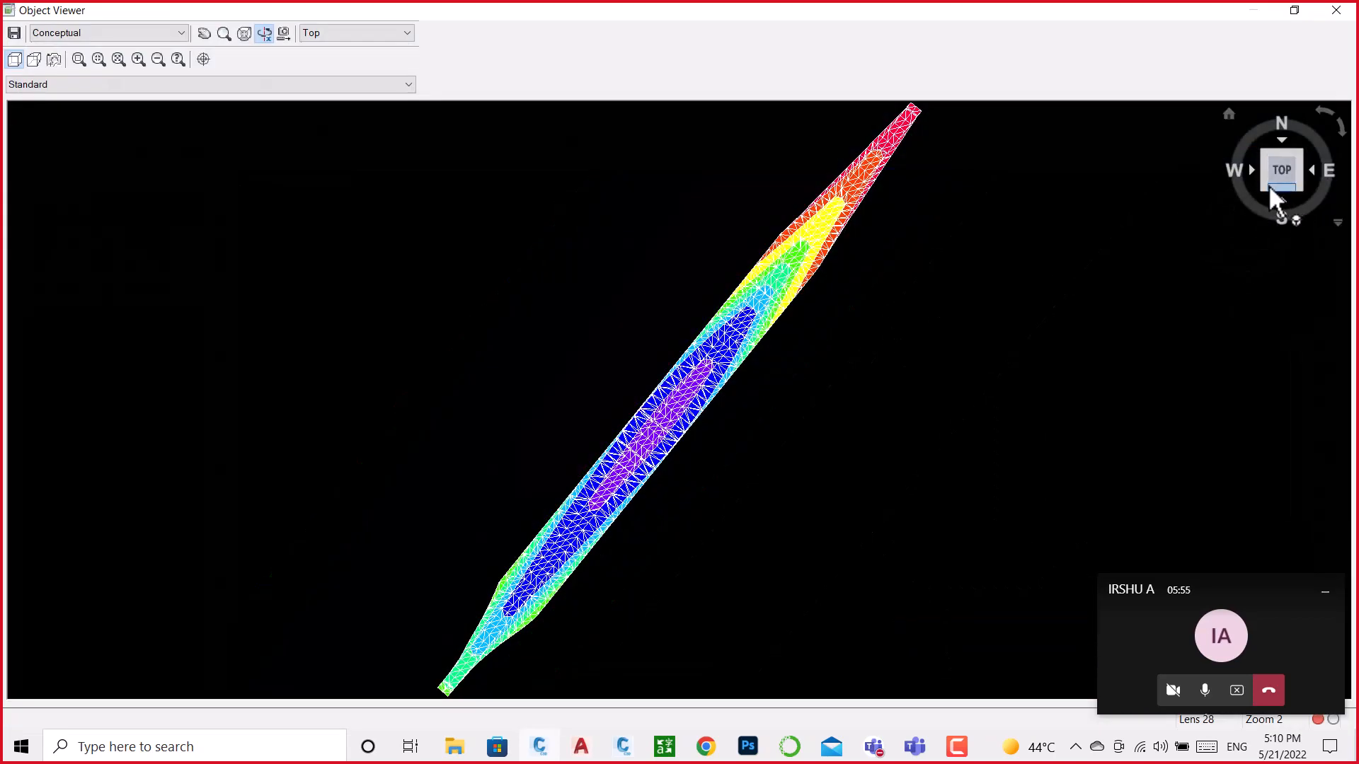
left_click(1284, 190)
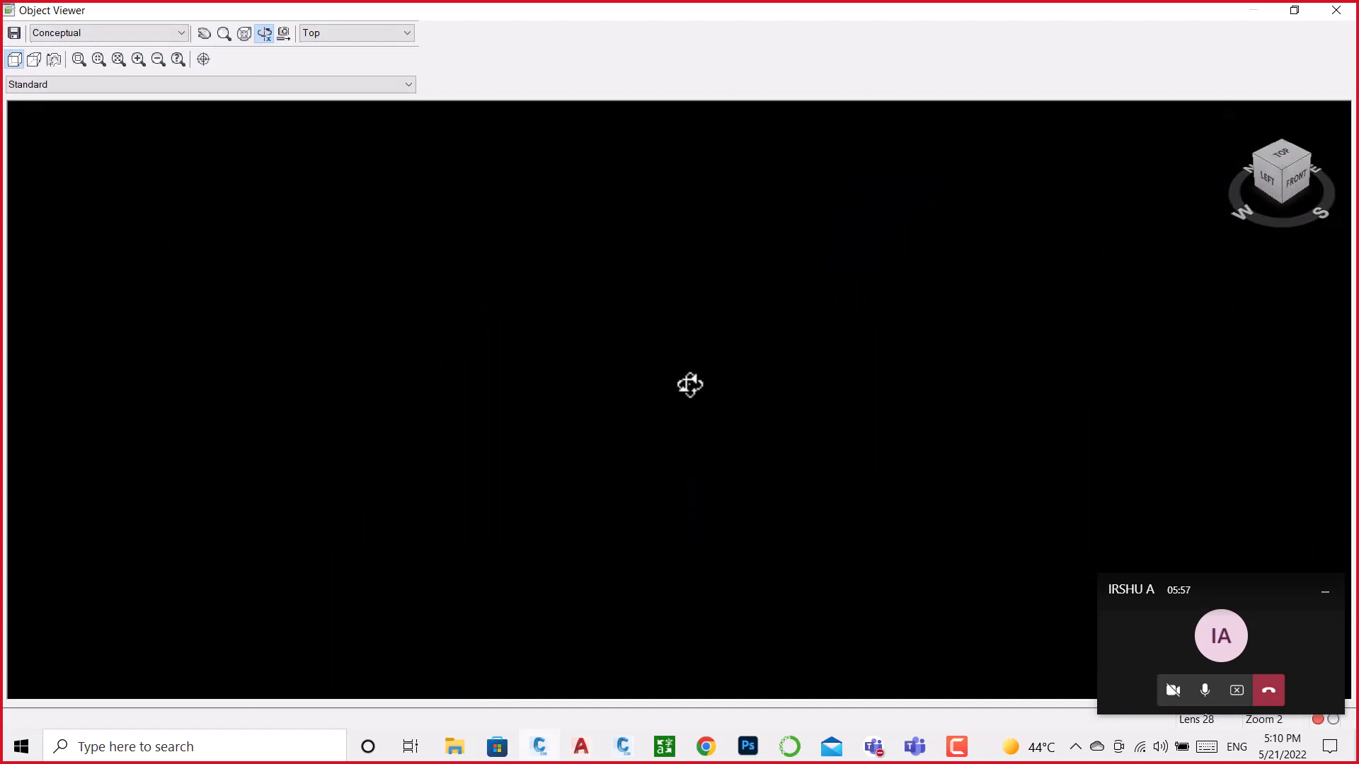
left_click_drag(709, 305, 750, 570)
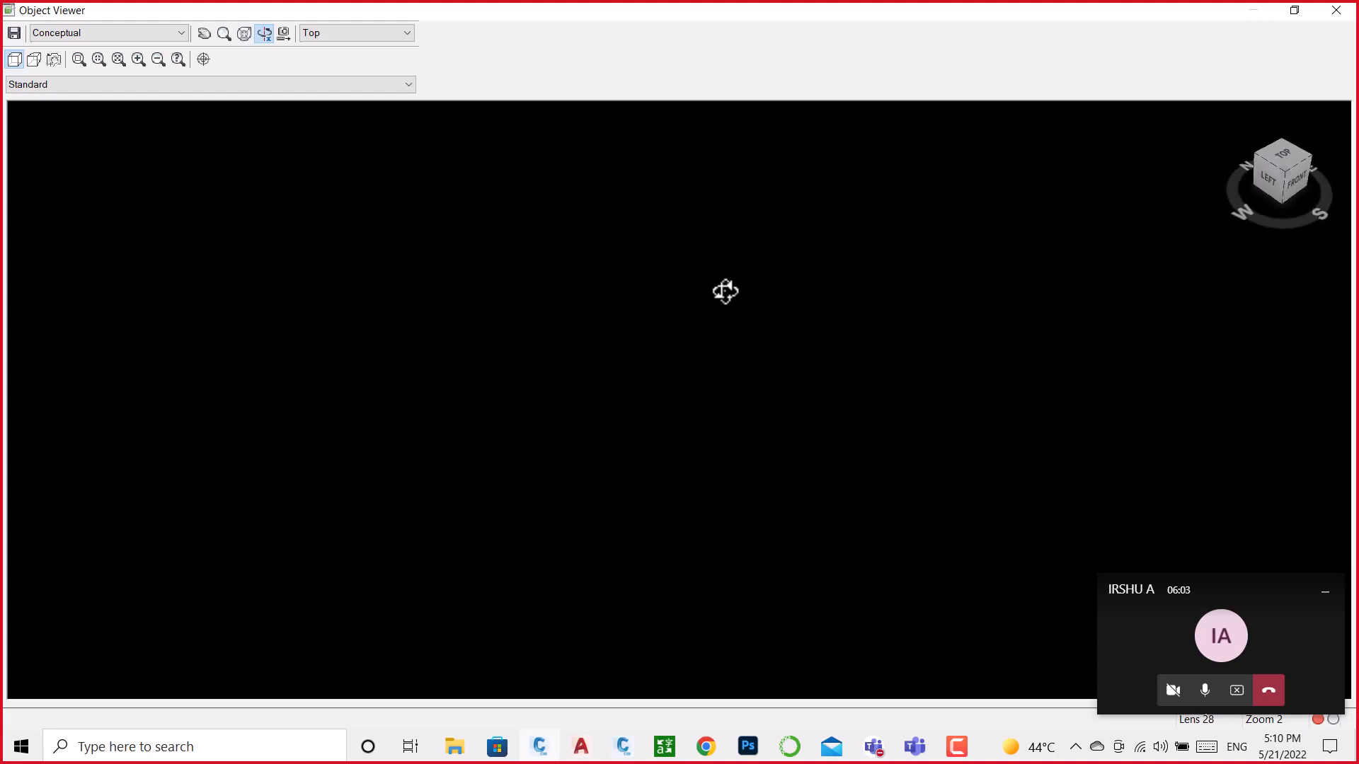
left_click_drag(707, 172, 788, 409)
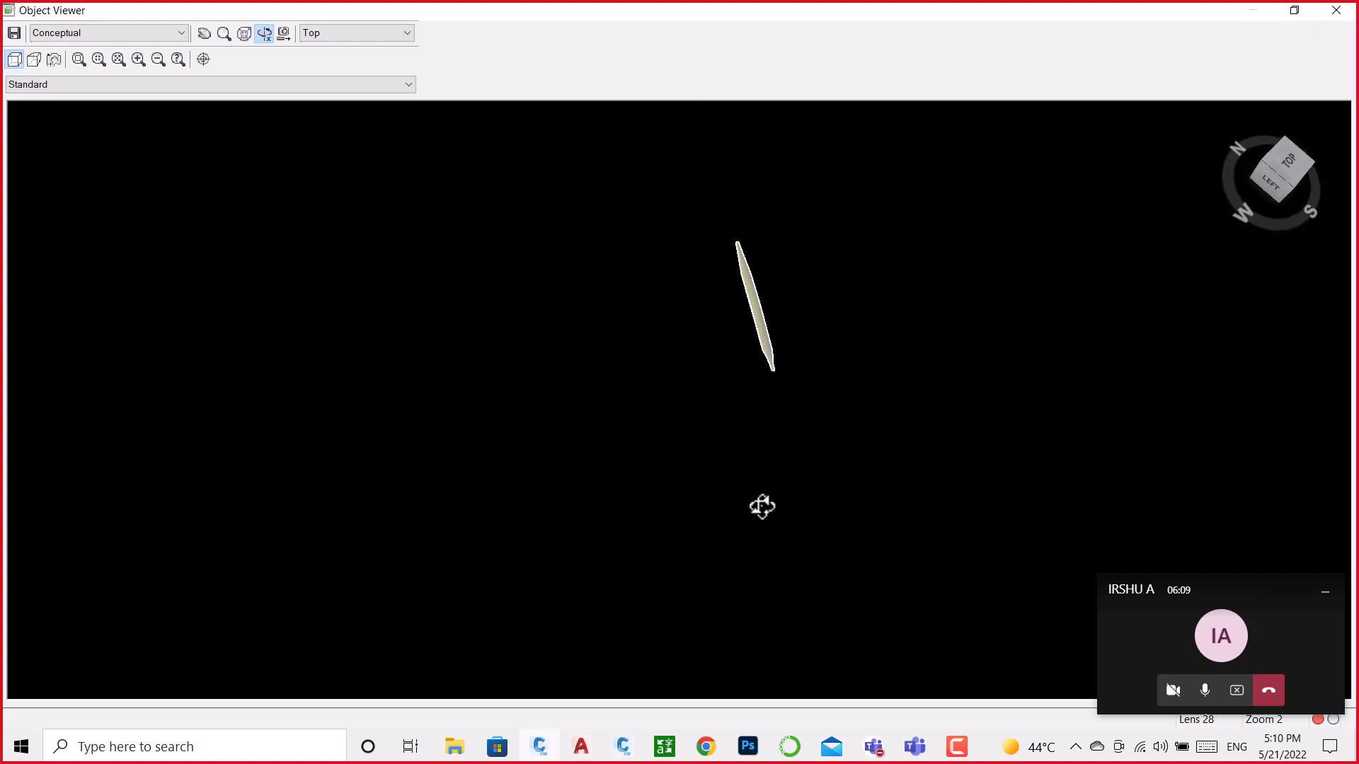
left_click_drag(762, 506, 760, 491)
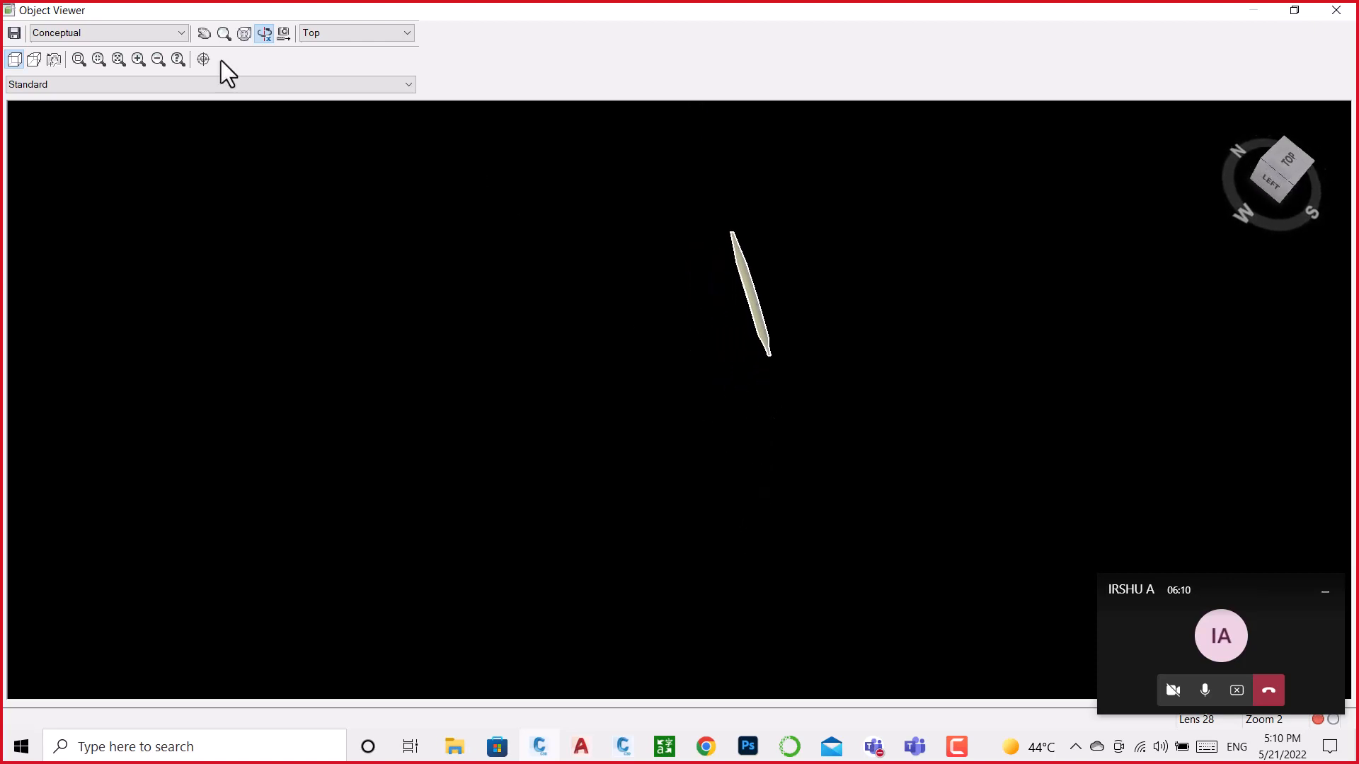
Step: Examine the TOP surface's side slopes up close in 3D, and return to the plan view
left_click(79, 60)
left_click_drag(733, 290, 773, 351)
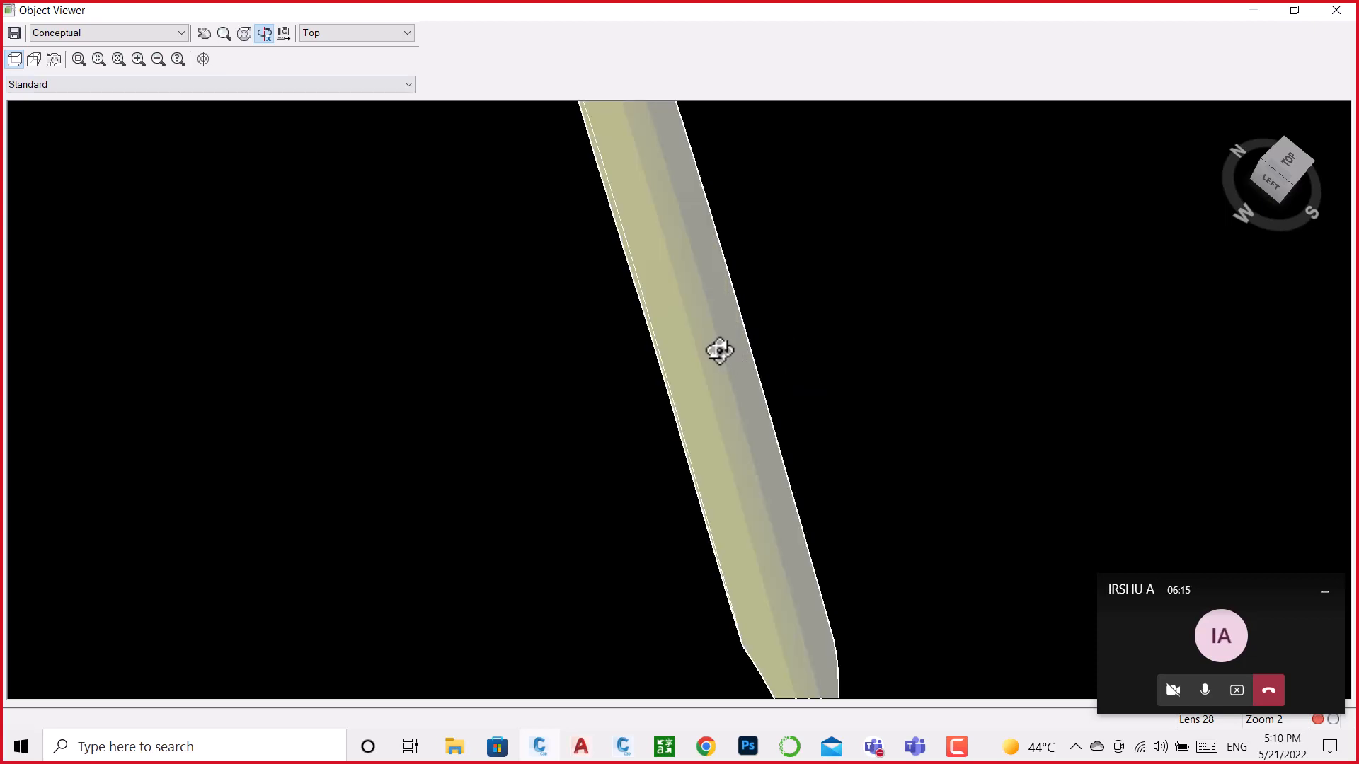
scroll(718, 391, "down", 2)
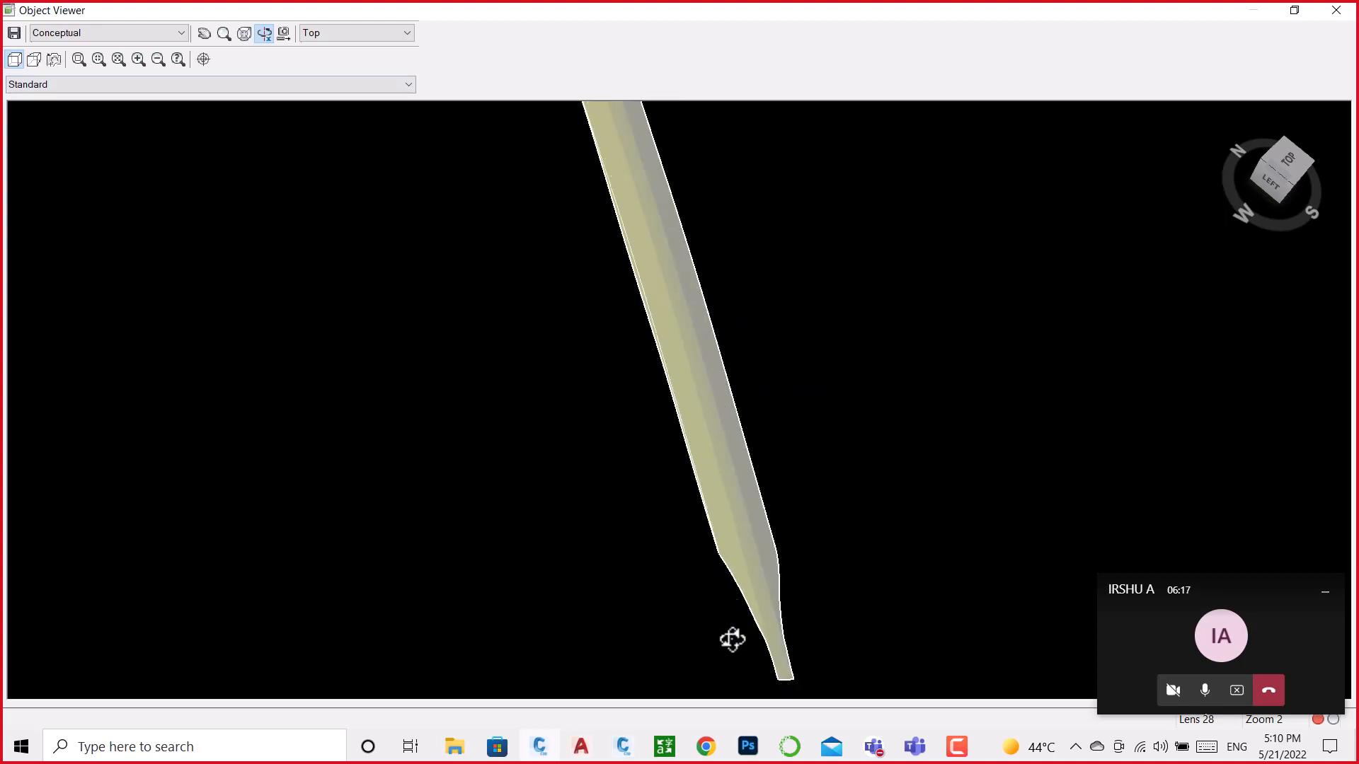
left_click_drag(731, 640, 842, 286)
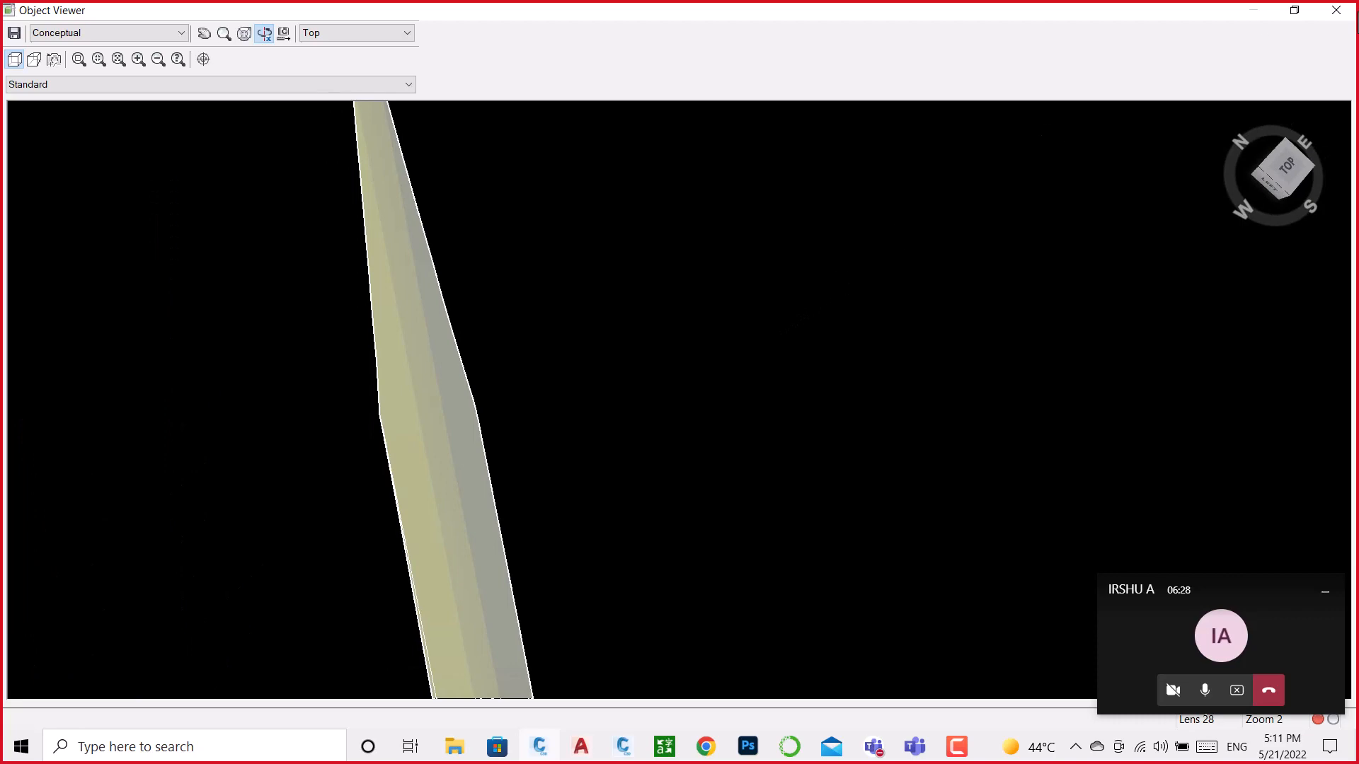
left_click(1336, 10)
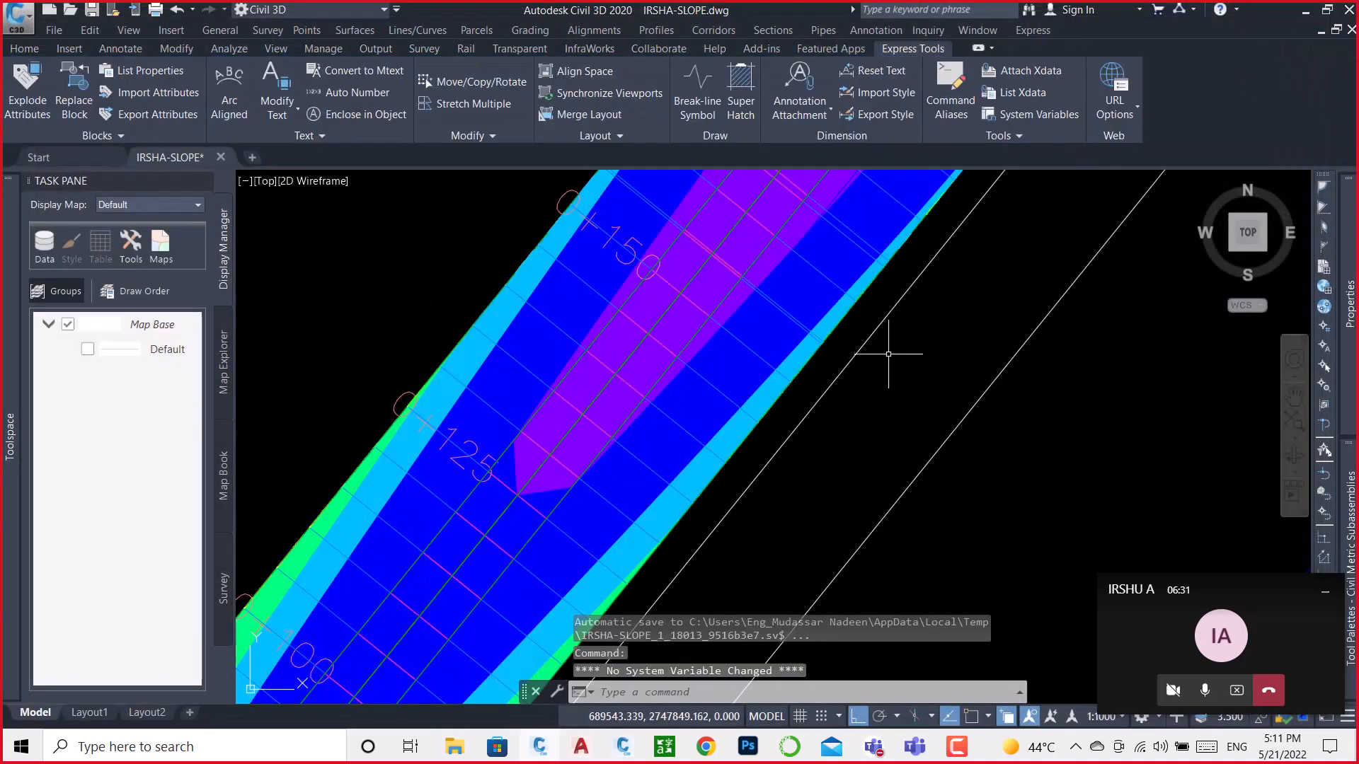
key("Escape")
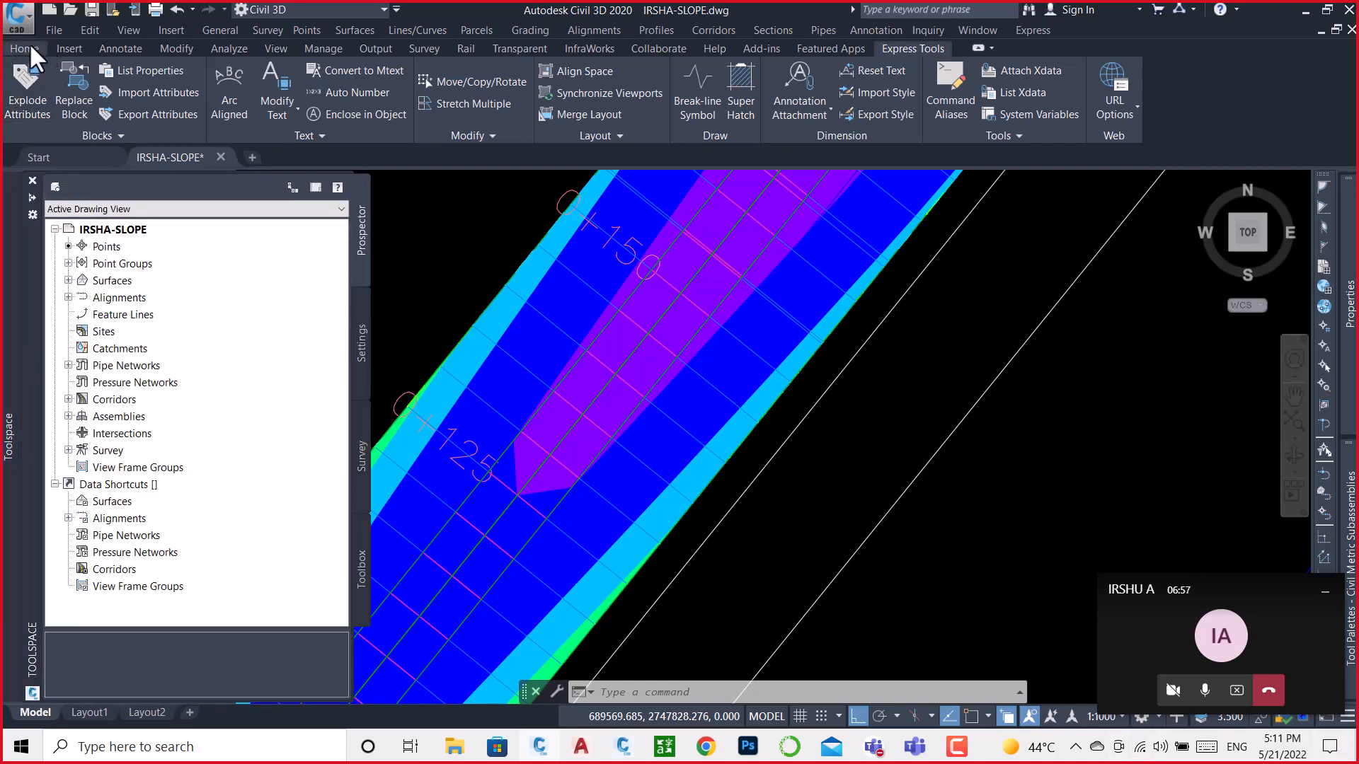
Step: Switch to Subassembly Composer and examine point P1 of the Irshad slope subassembly in the preview
left_click(1305, 11)
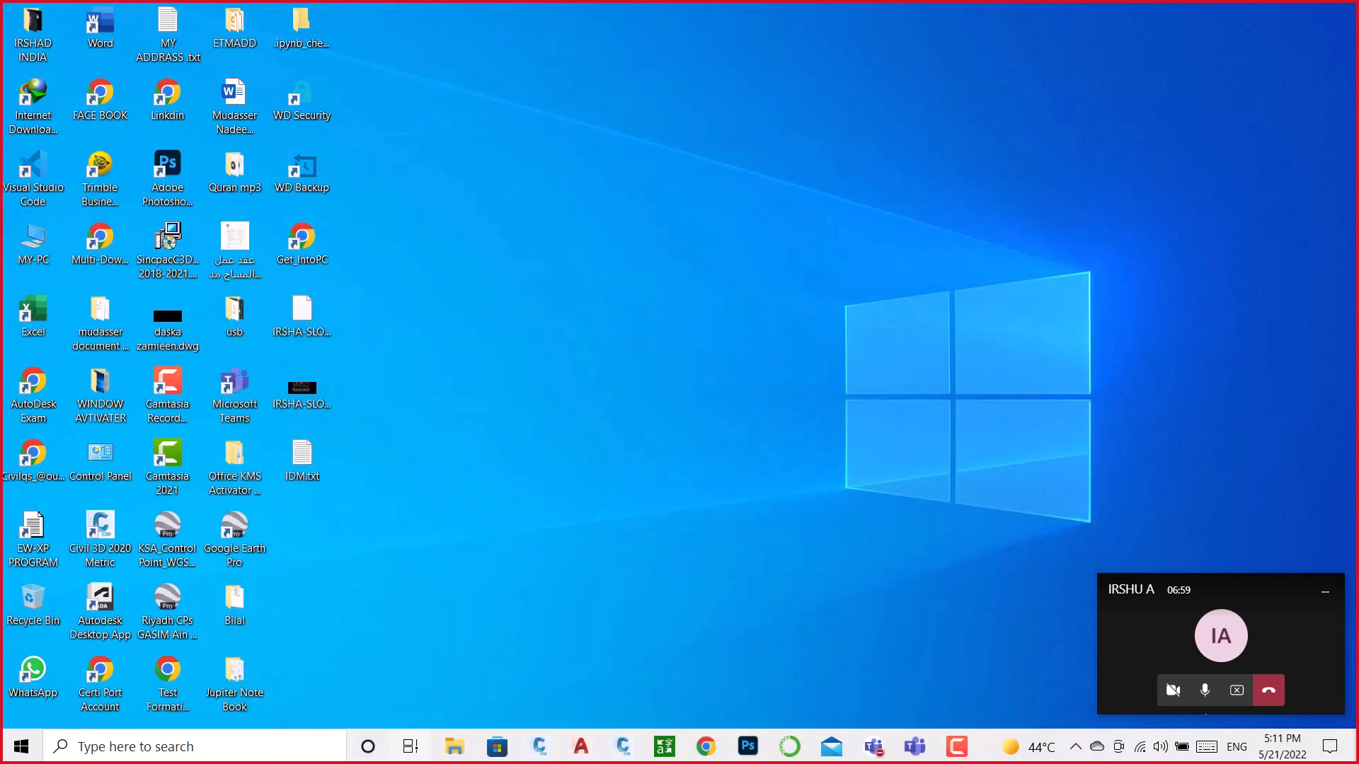
left_click(621, 750)
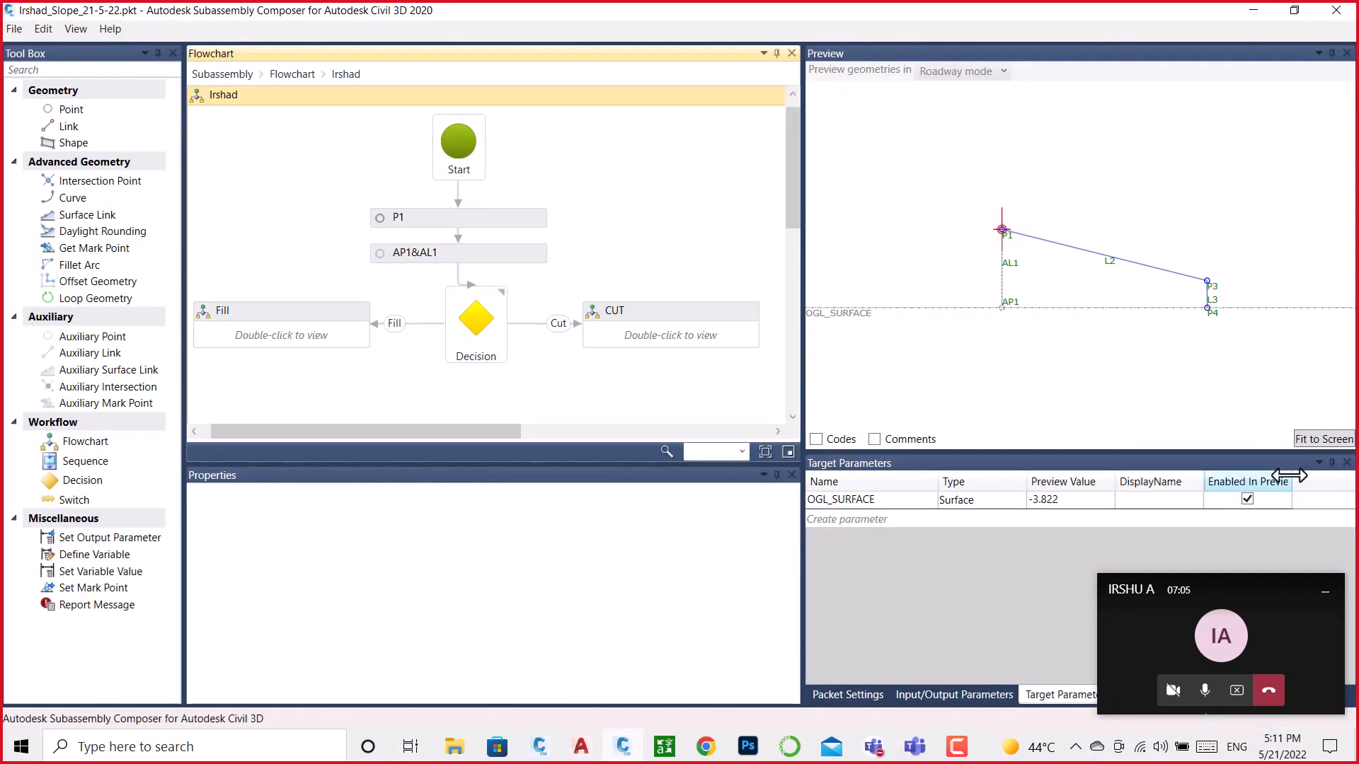
left_click(1324, 593)
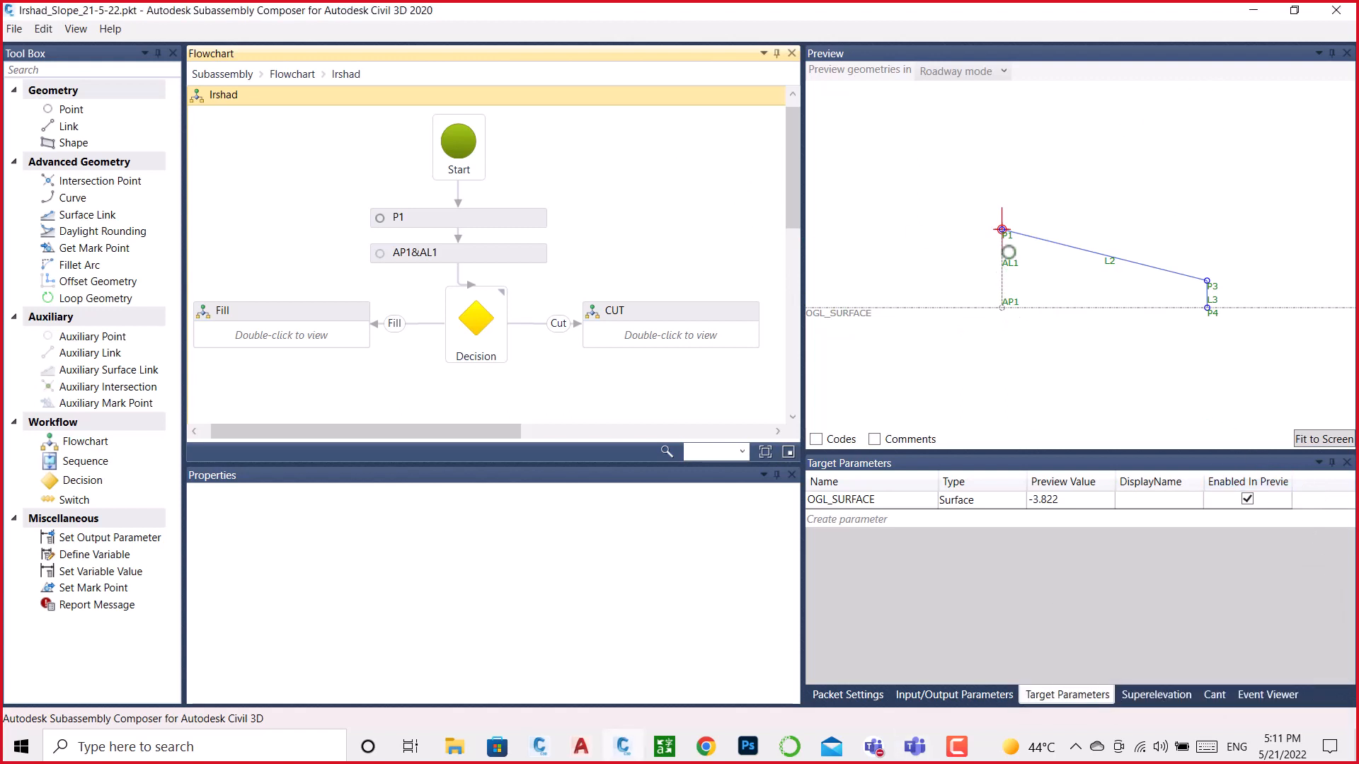
scroll(1012, 232, "up", 5)
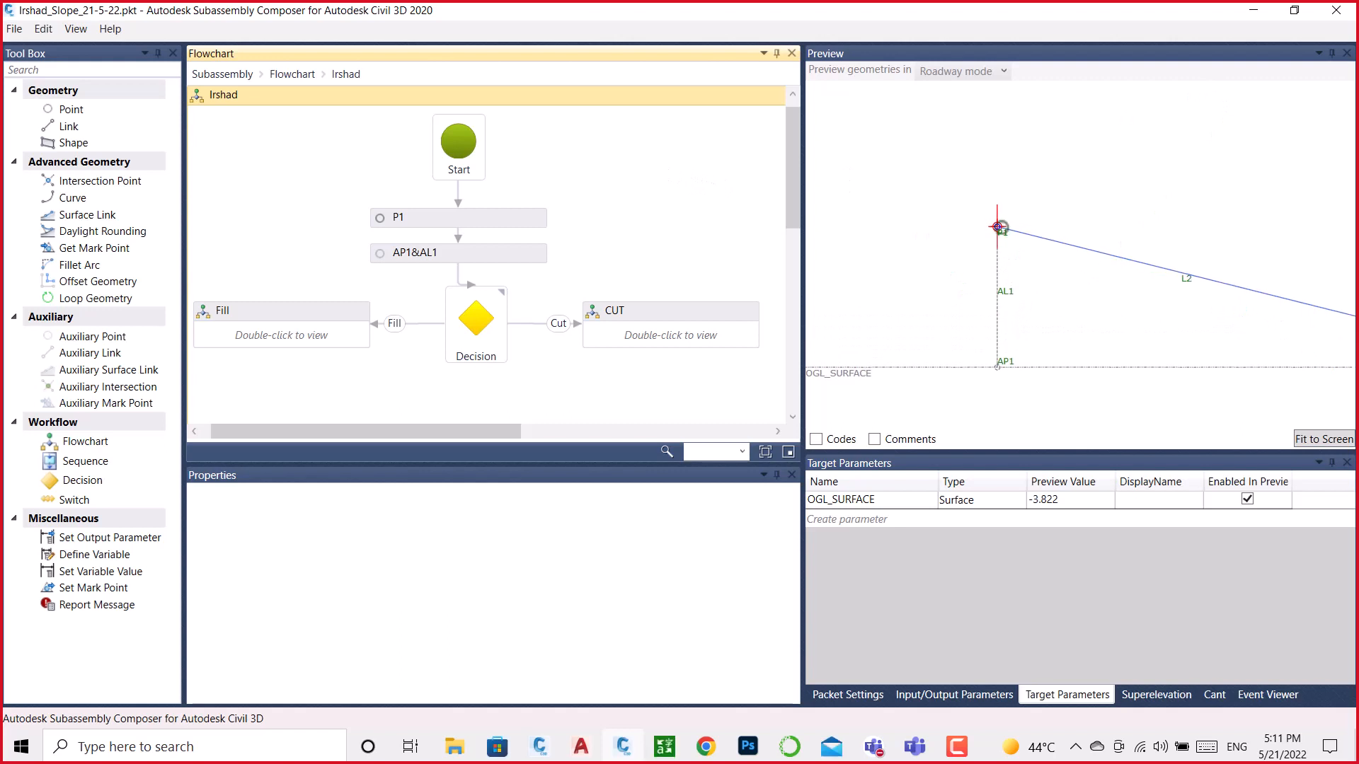
scroll(998, 241, "up", 3)
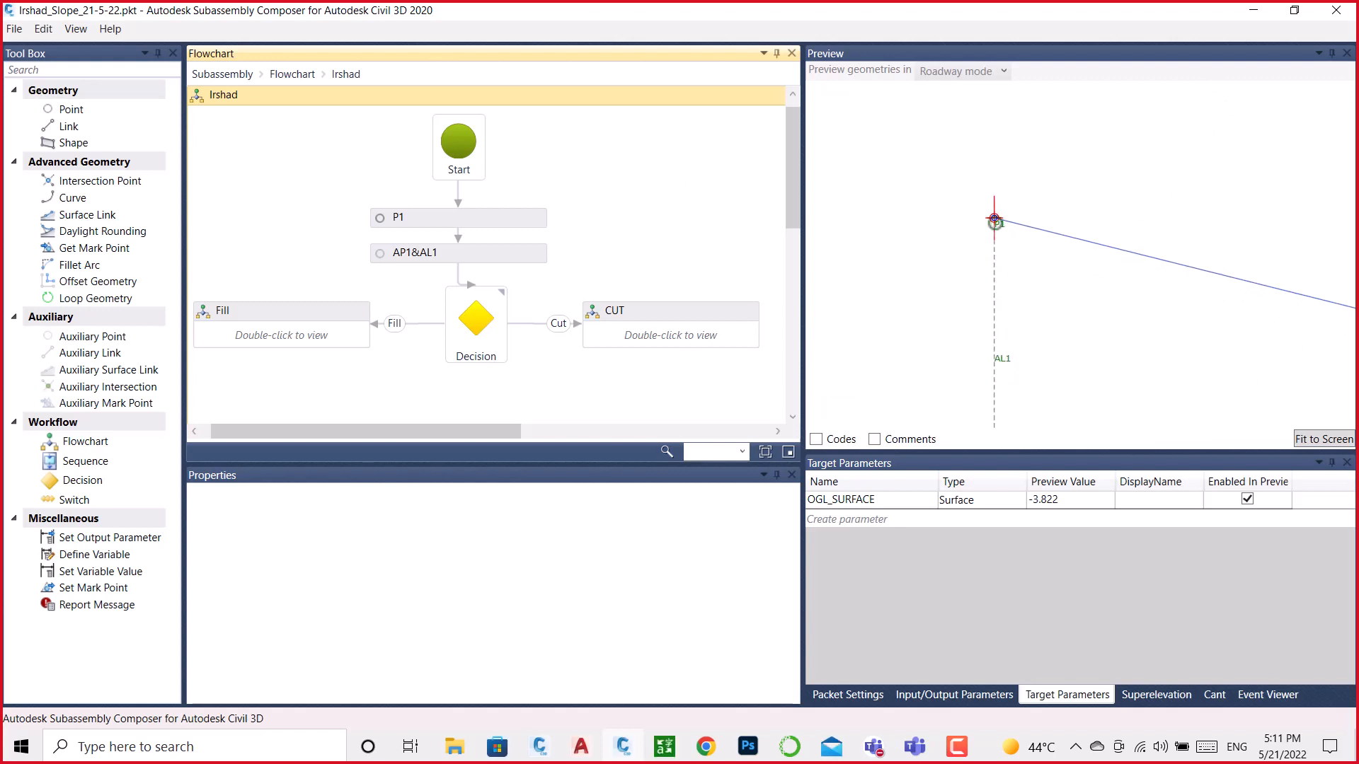
Step: Correct the point code of P1 to "Hinge_Fill"
left_click(465, 221)
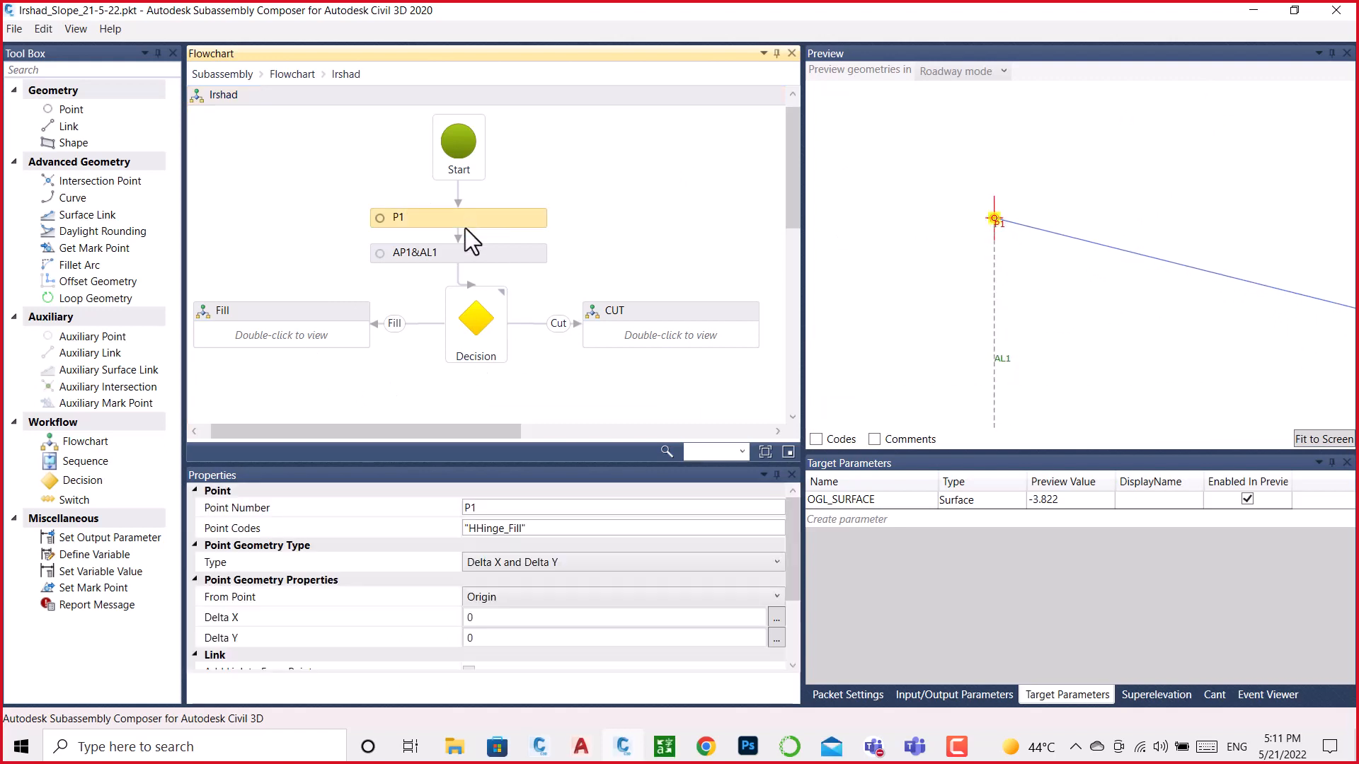
left_click(477, 528)
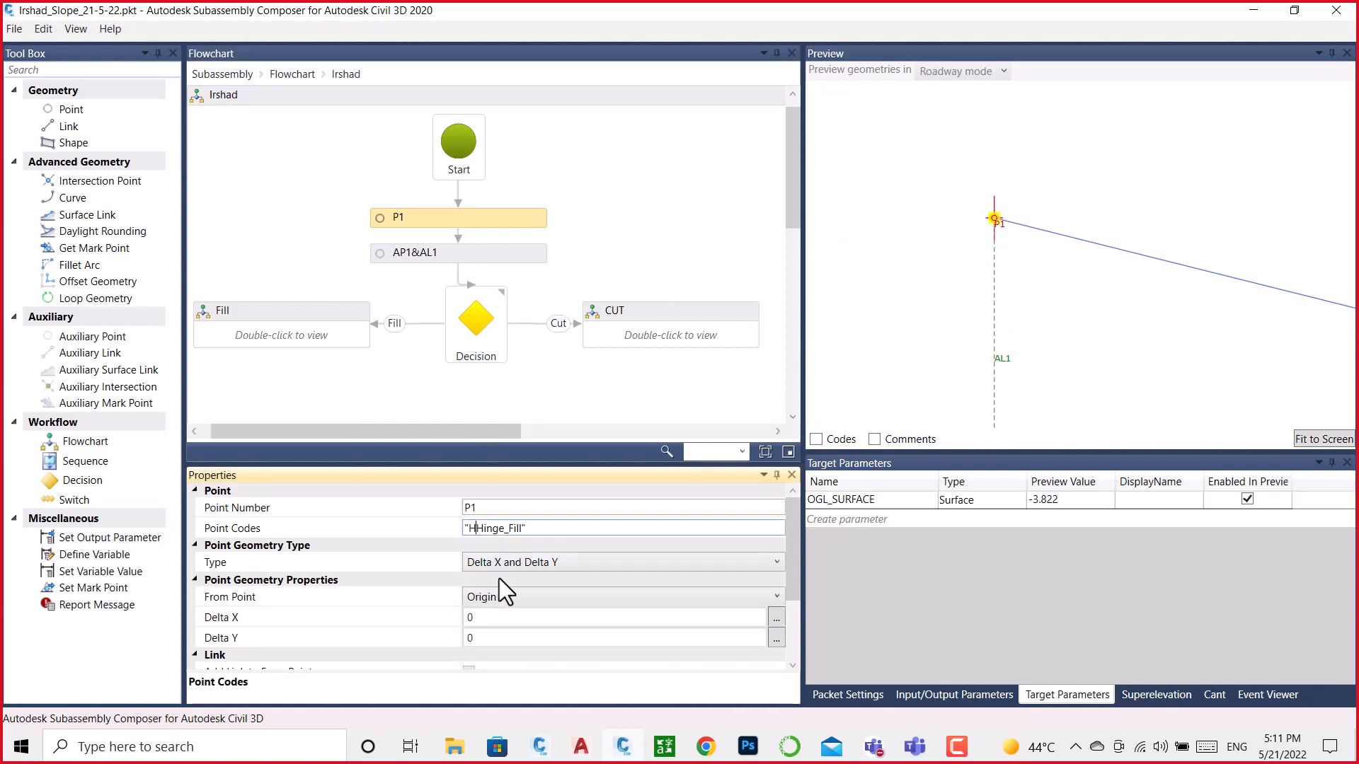
key("BackSpace")
Step: Inspect the properties of AP1&AL1 and the Fill/Cut decision, and the condition and labels of the decision inside the Fill flowchart
left_click(425, 254)
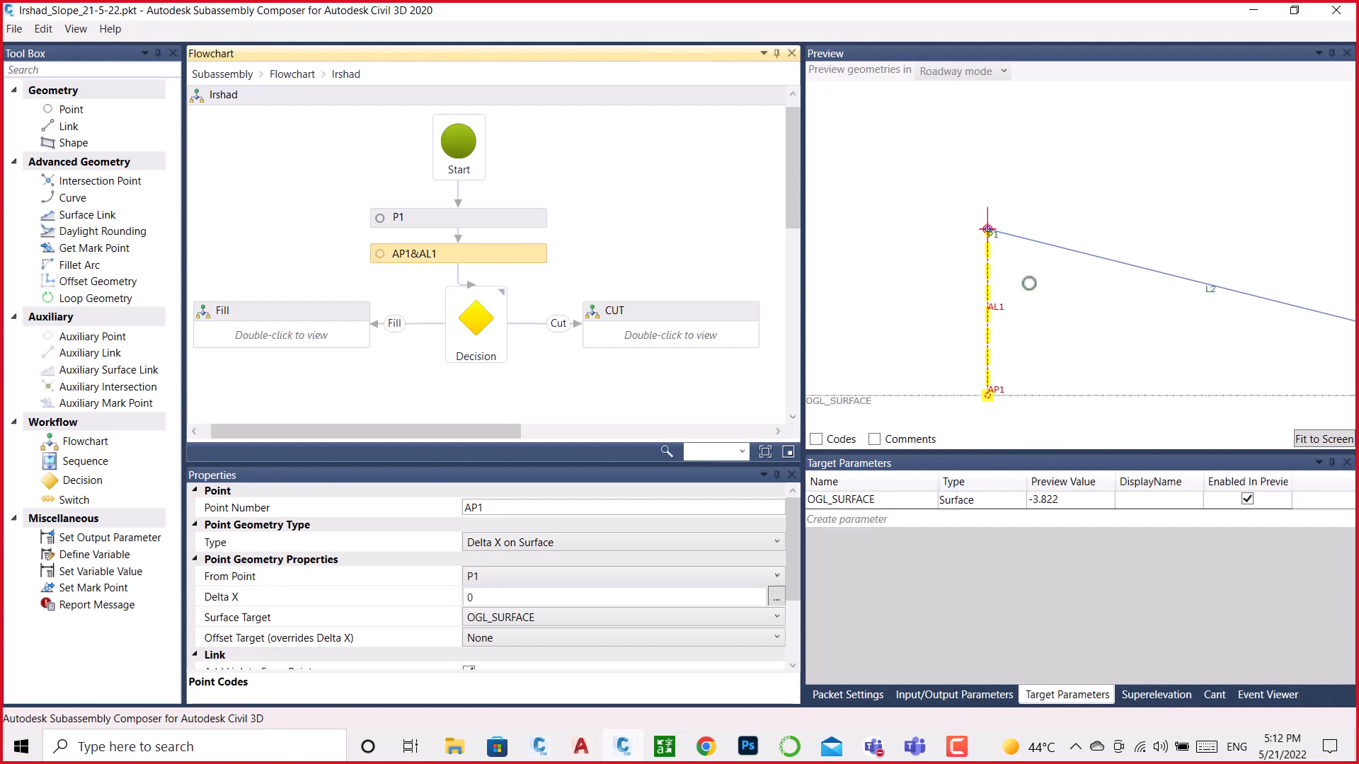
left_click(478, 322)
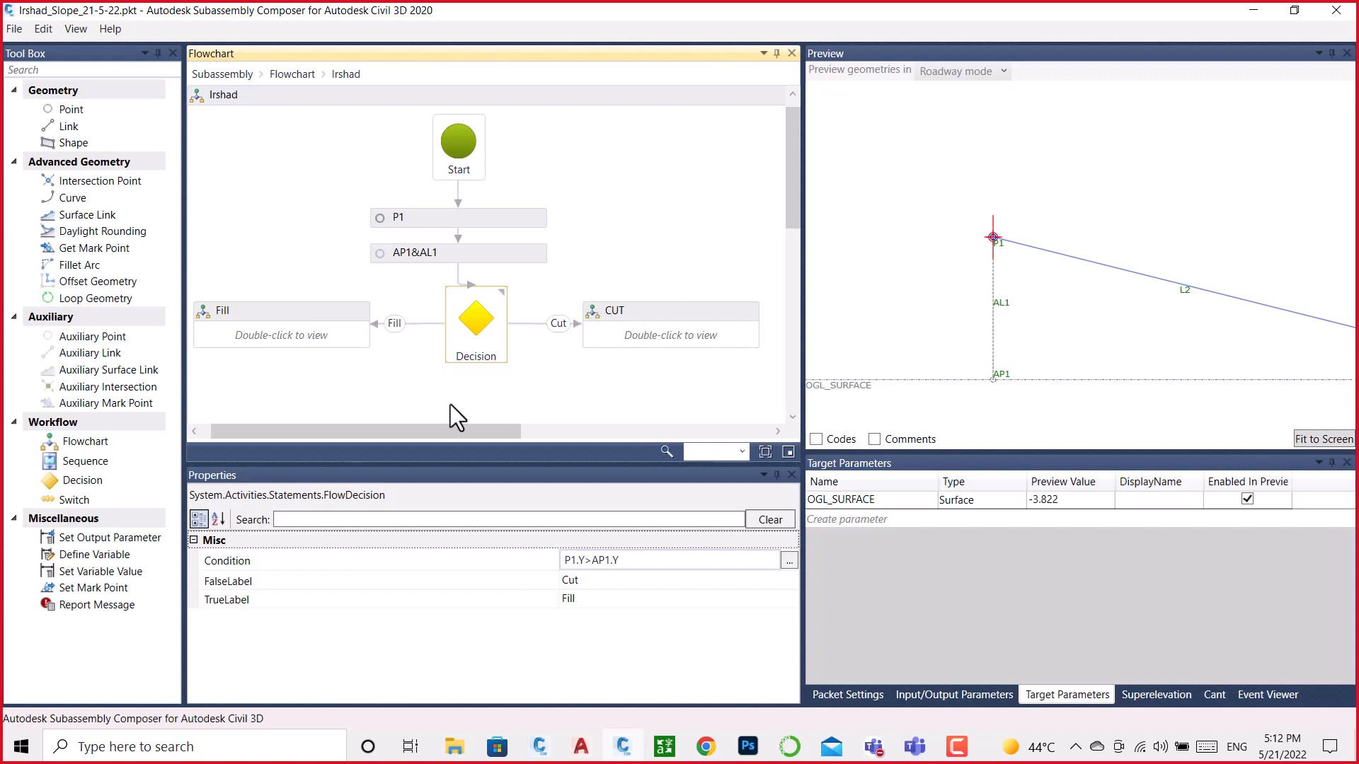
double_click(305, 334)
left_click(485, 240)
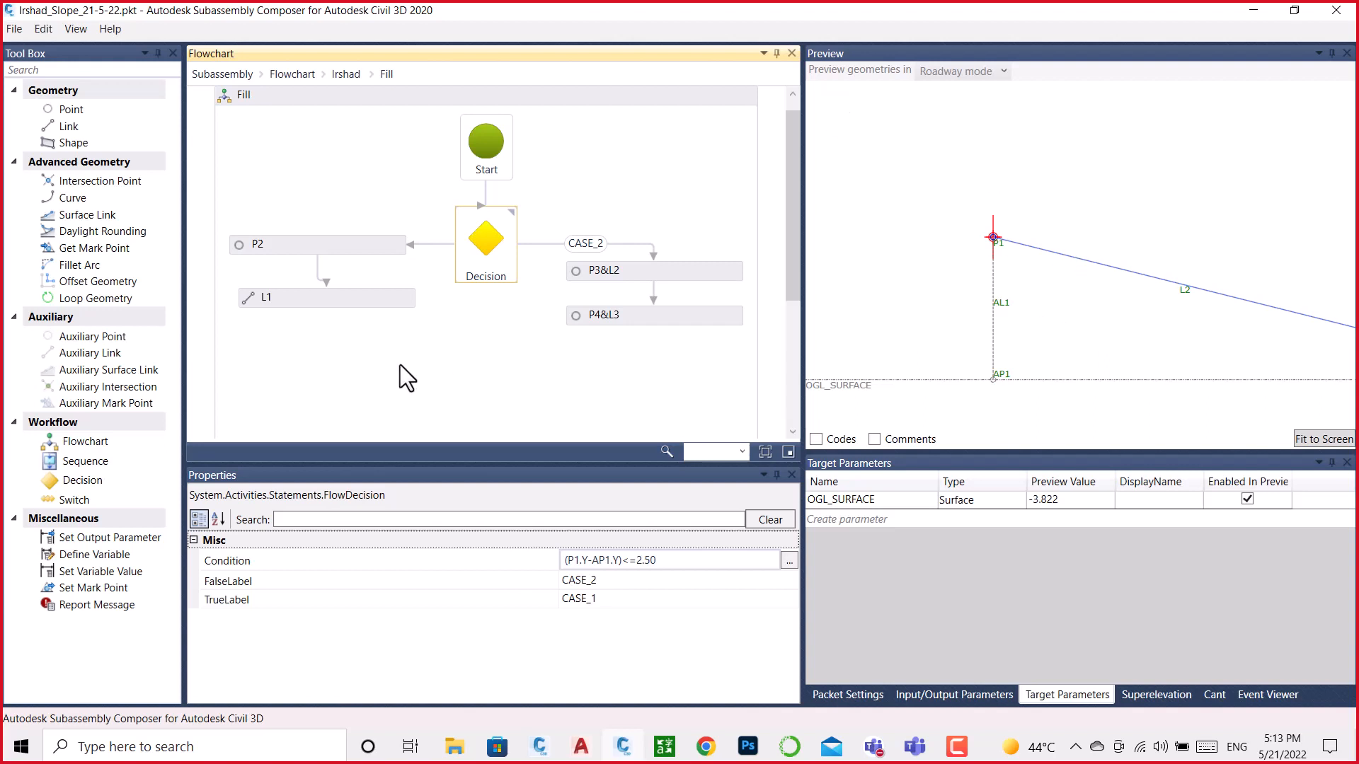
left_click(603, 599)
left_click(615, 582)
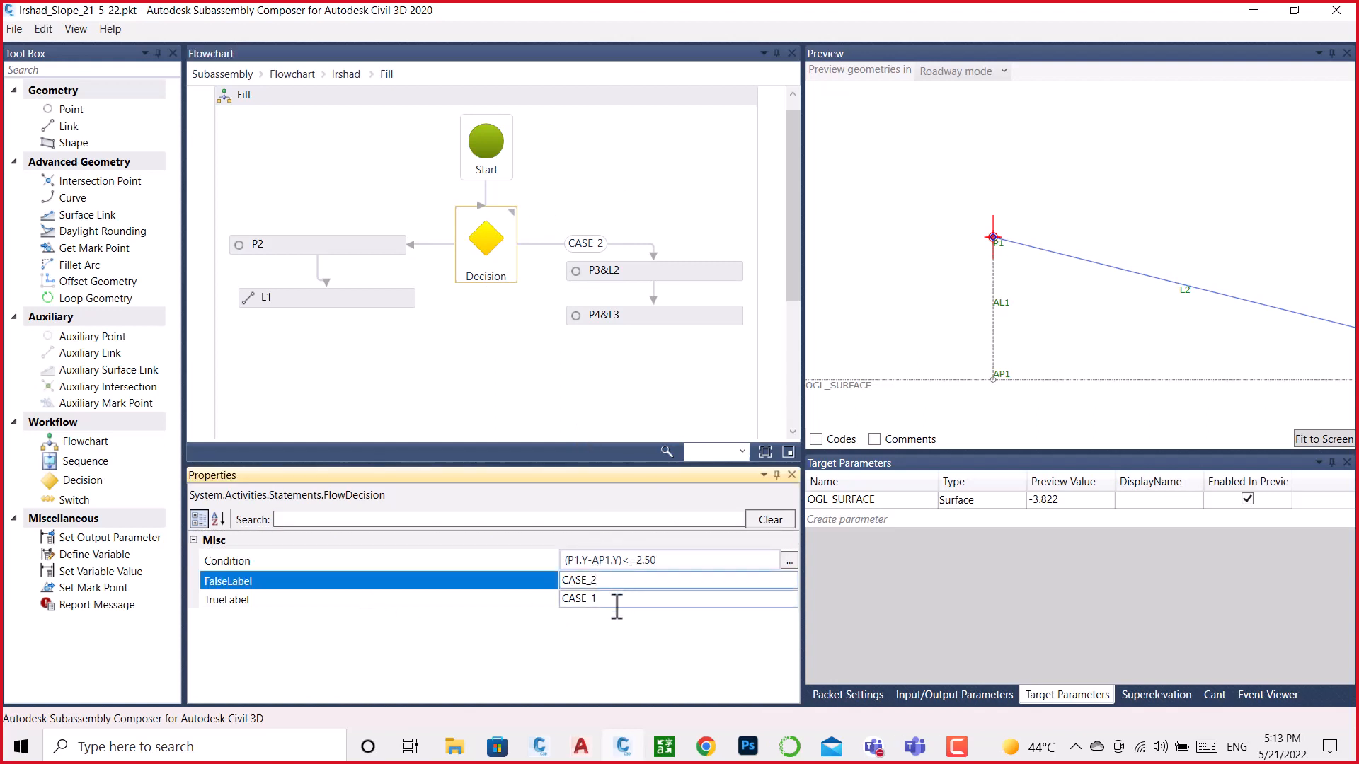
left_click(614, 599)
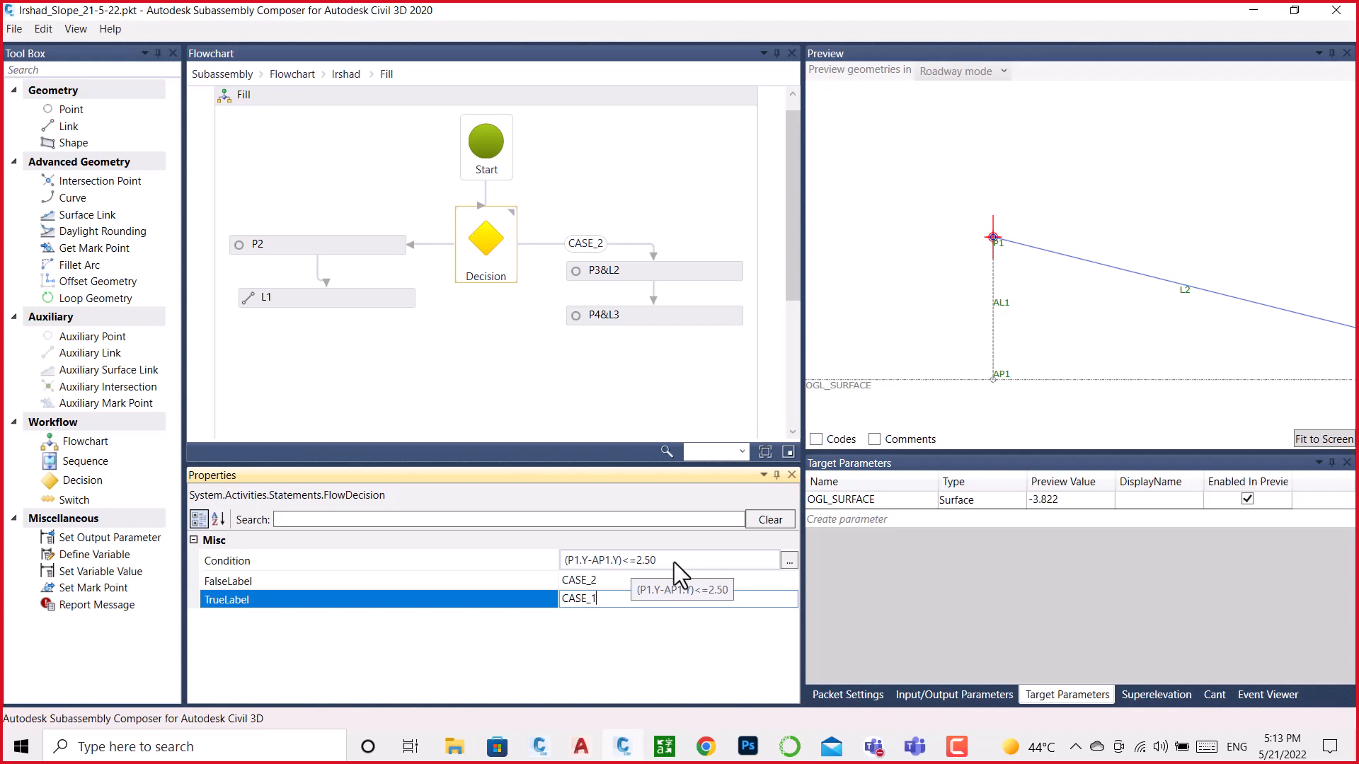
Step: Set the OGL_SURFACE preview value to -2.5 to preview point P2, and inspect the properties of link L1
left_click(377, 248)
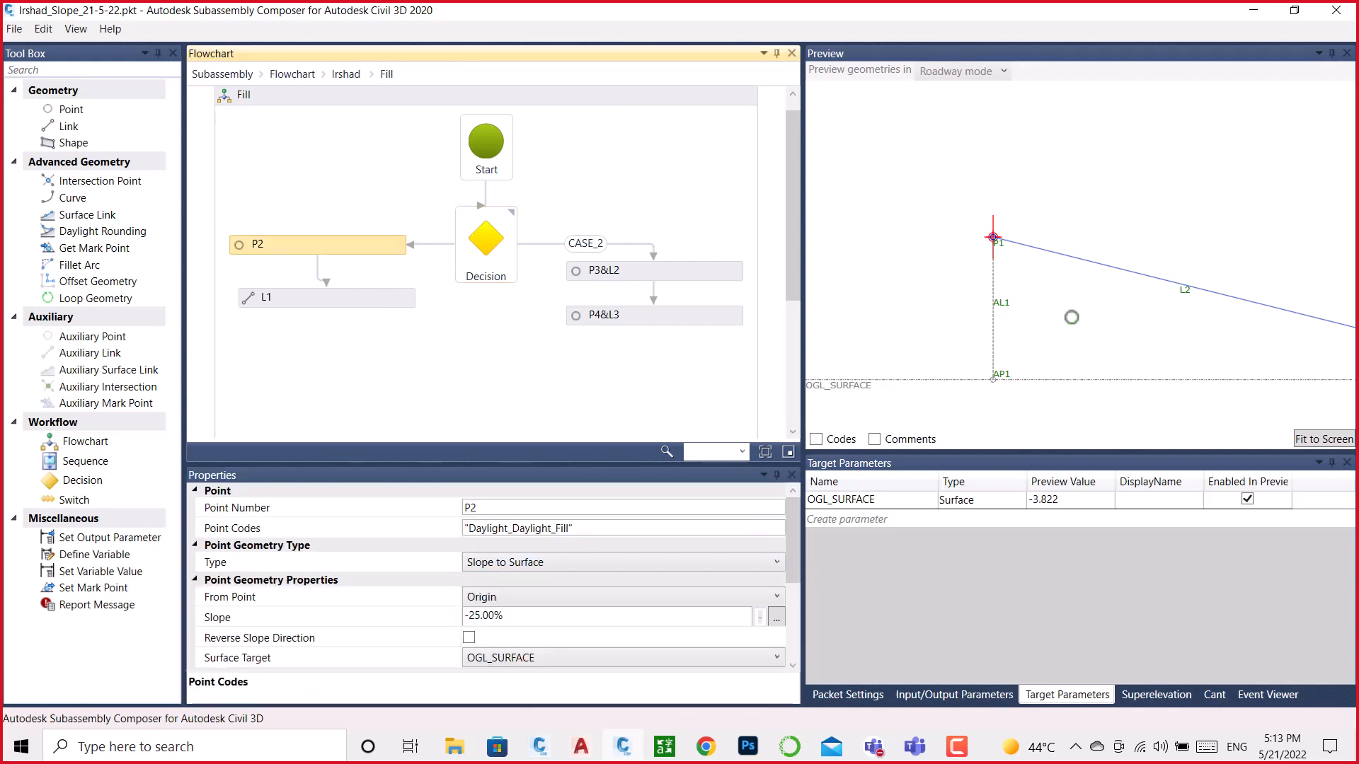
scroll(989, 316, "down", 2)
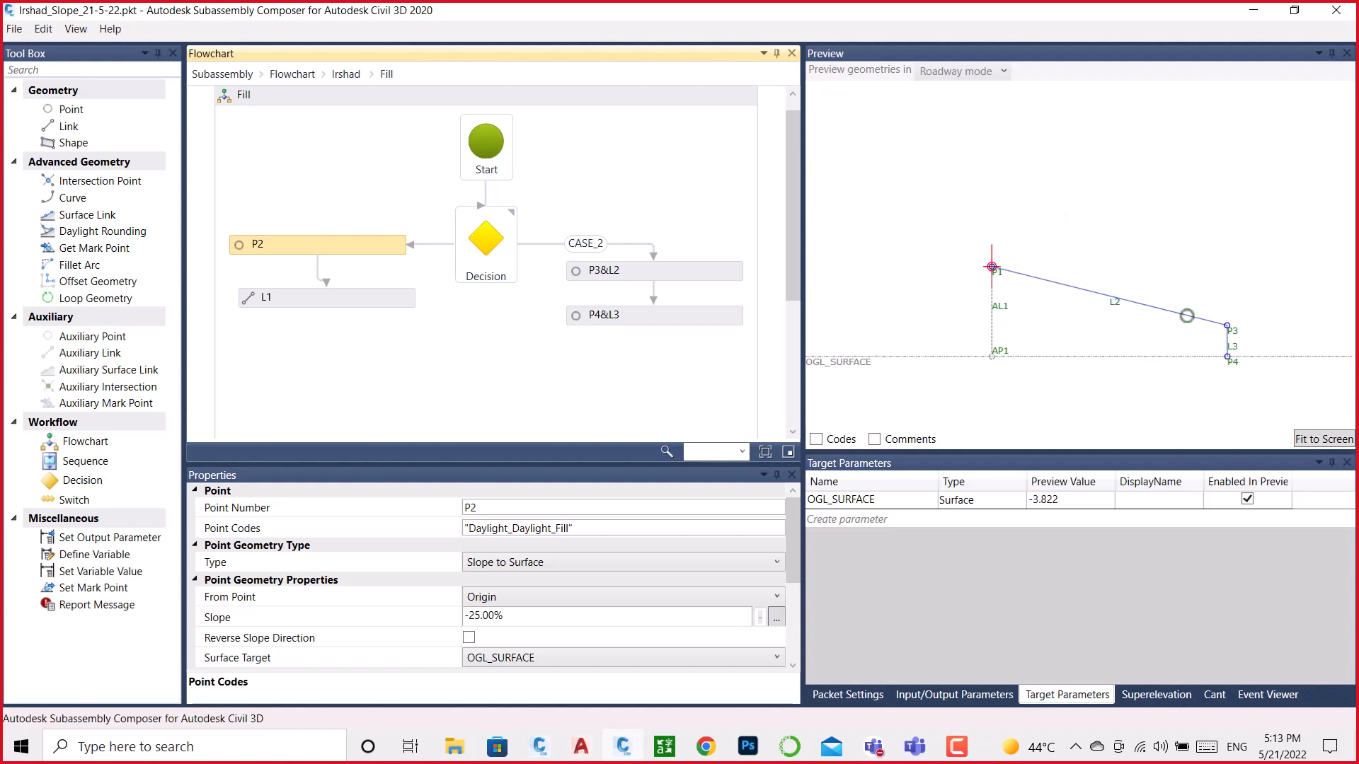
left_click(1067, 499)
left_click(1068, 499)
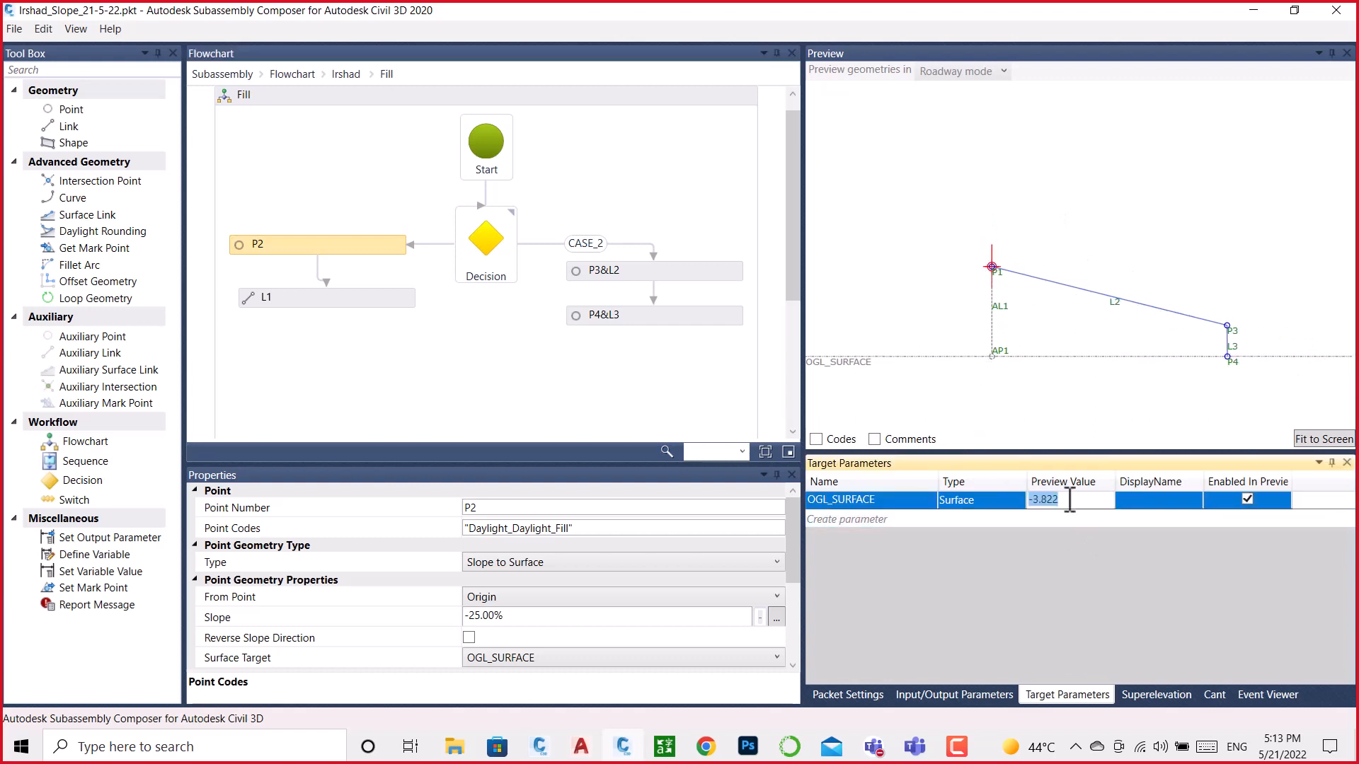
type("-2.5")
key("Return")
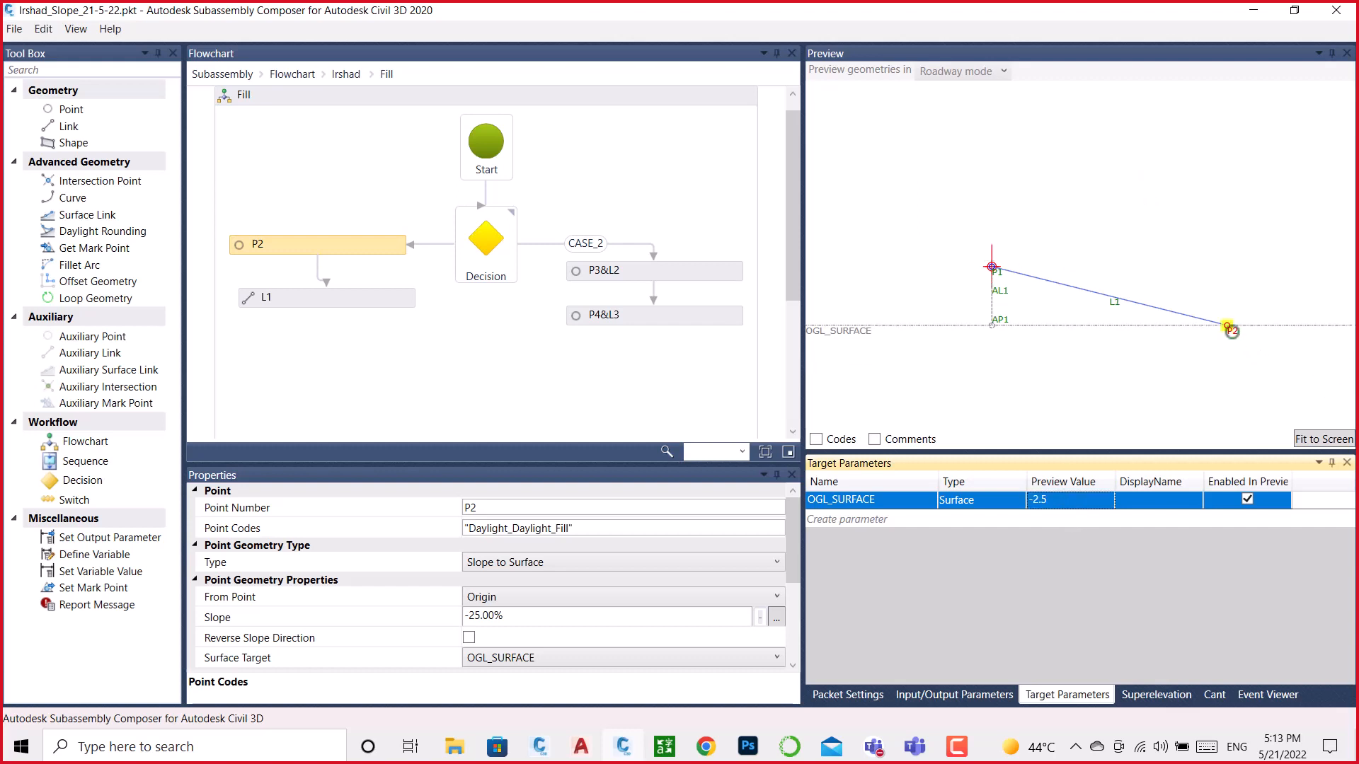
left_click(338, 303)
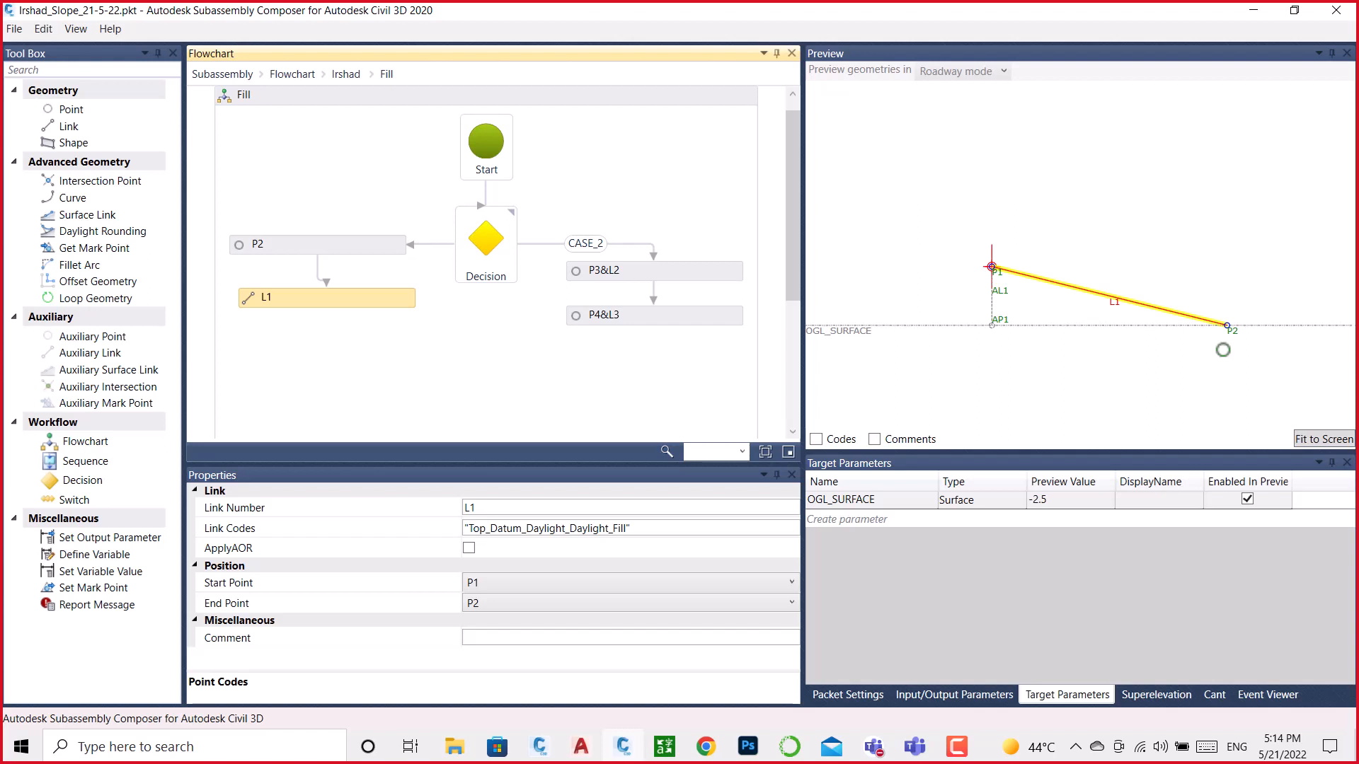
Step: Inspect the condition and labels of the Fill decision, and compare the geometry properties of P3&L2 with those of P2
left_click(488, 226)
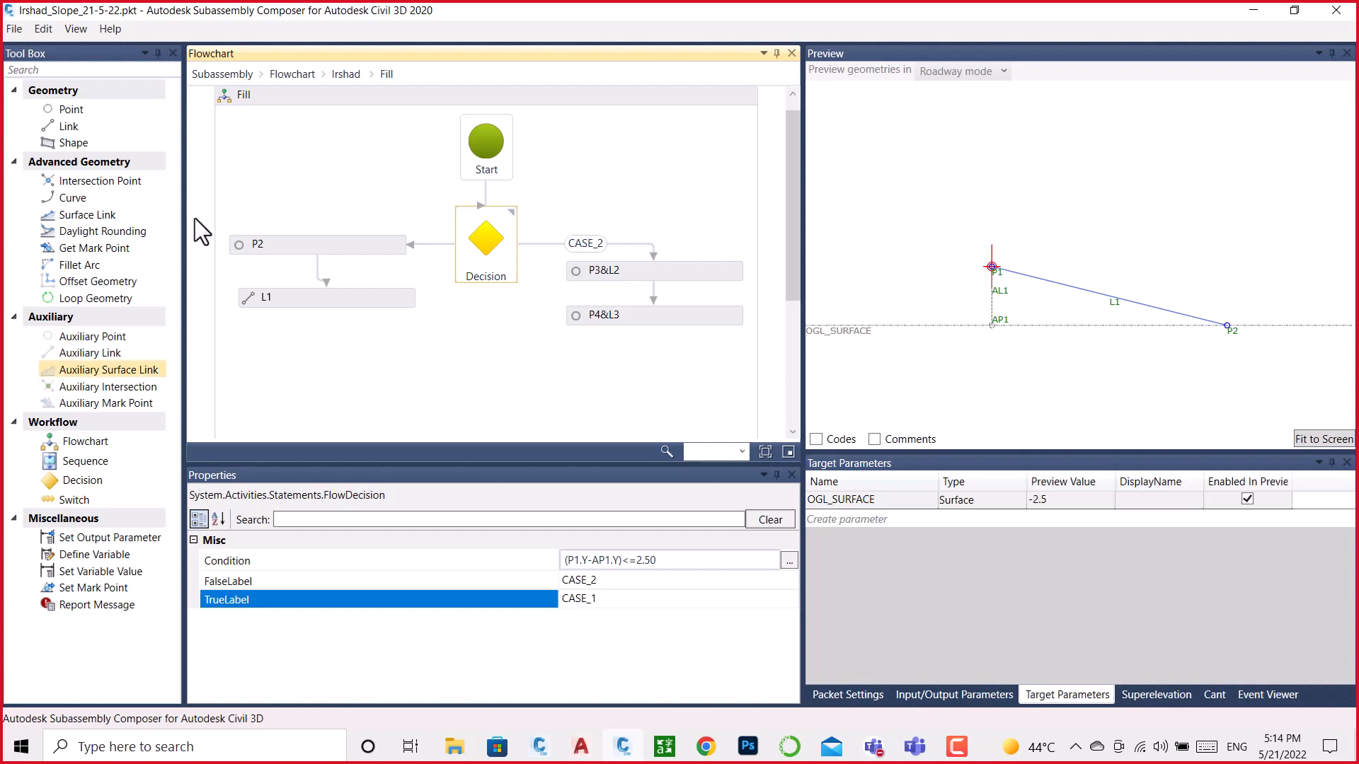
mouse_move(518, 256)
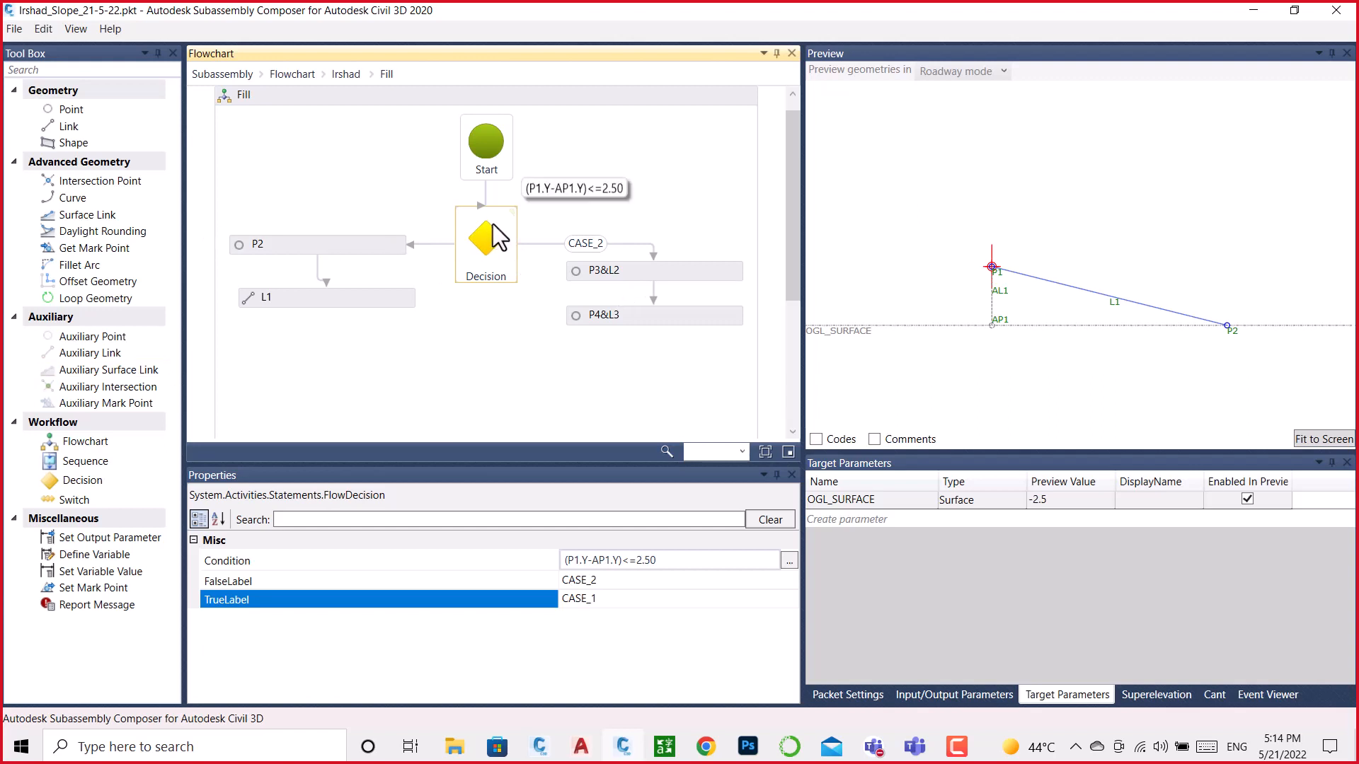
left_click(695, 269)
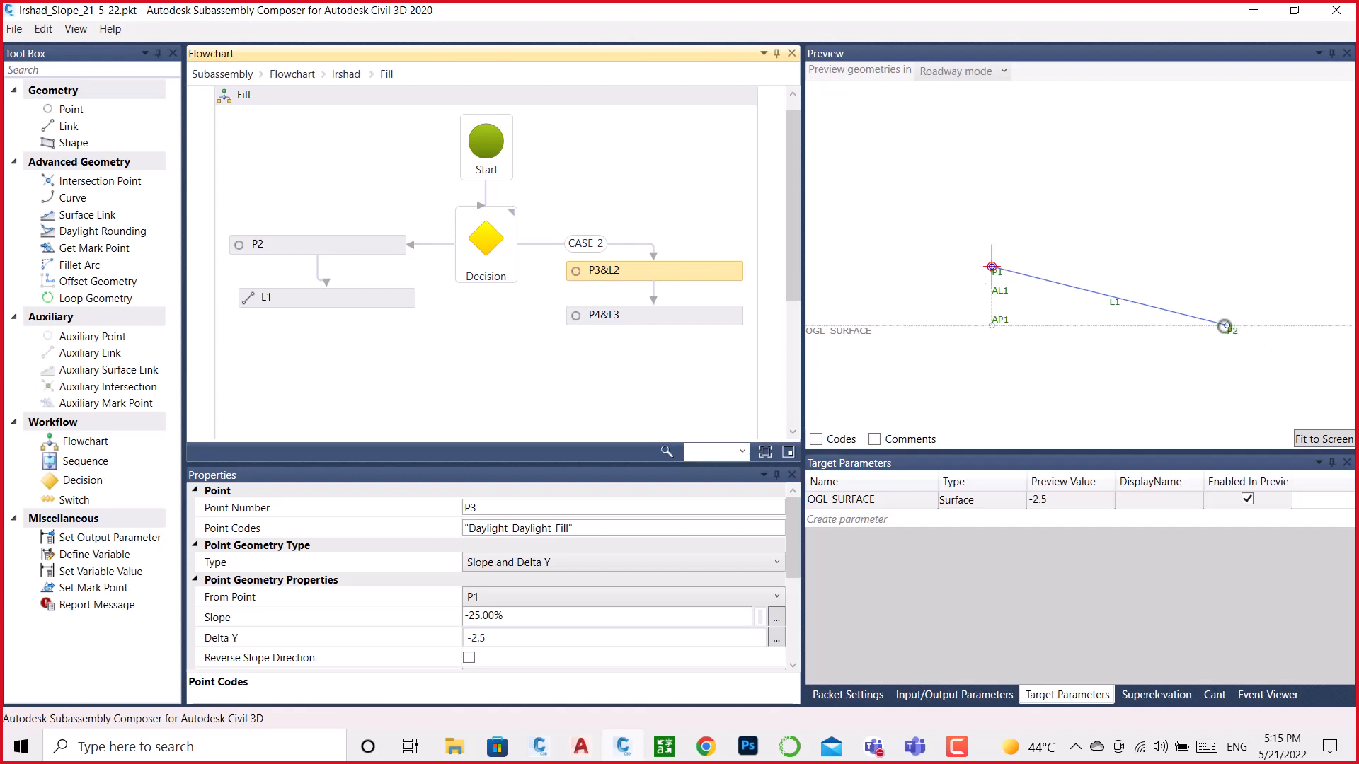
left_click(296, 243)
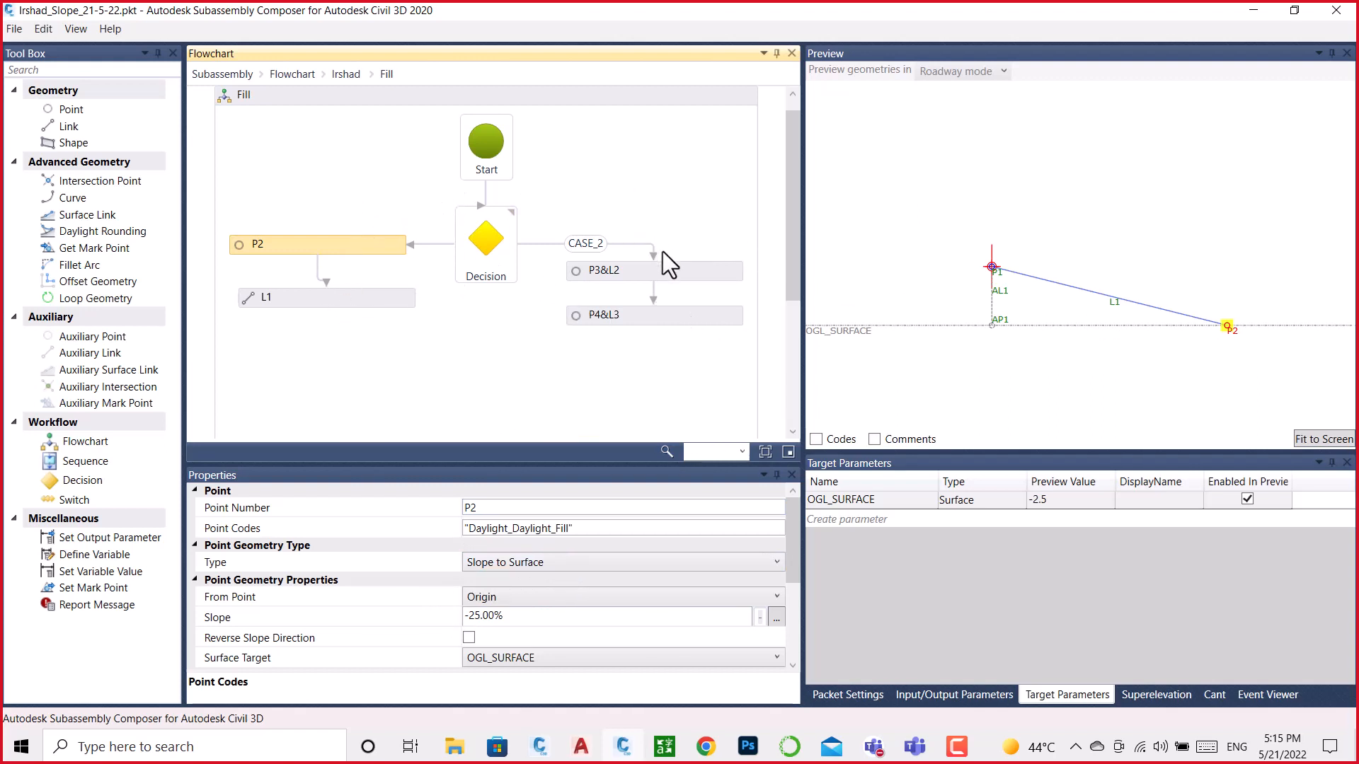
Step: Inspect the slope and Delta Y of point P3, and the geometry properties of P4&L3 in the CASE_2 branch
left_click(665, 277)
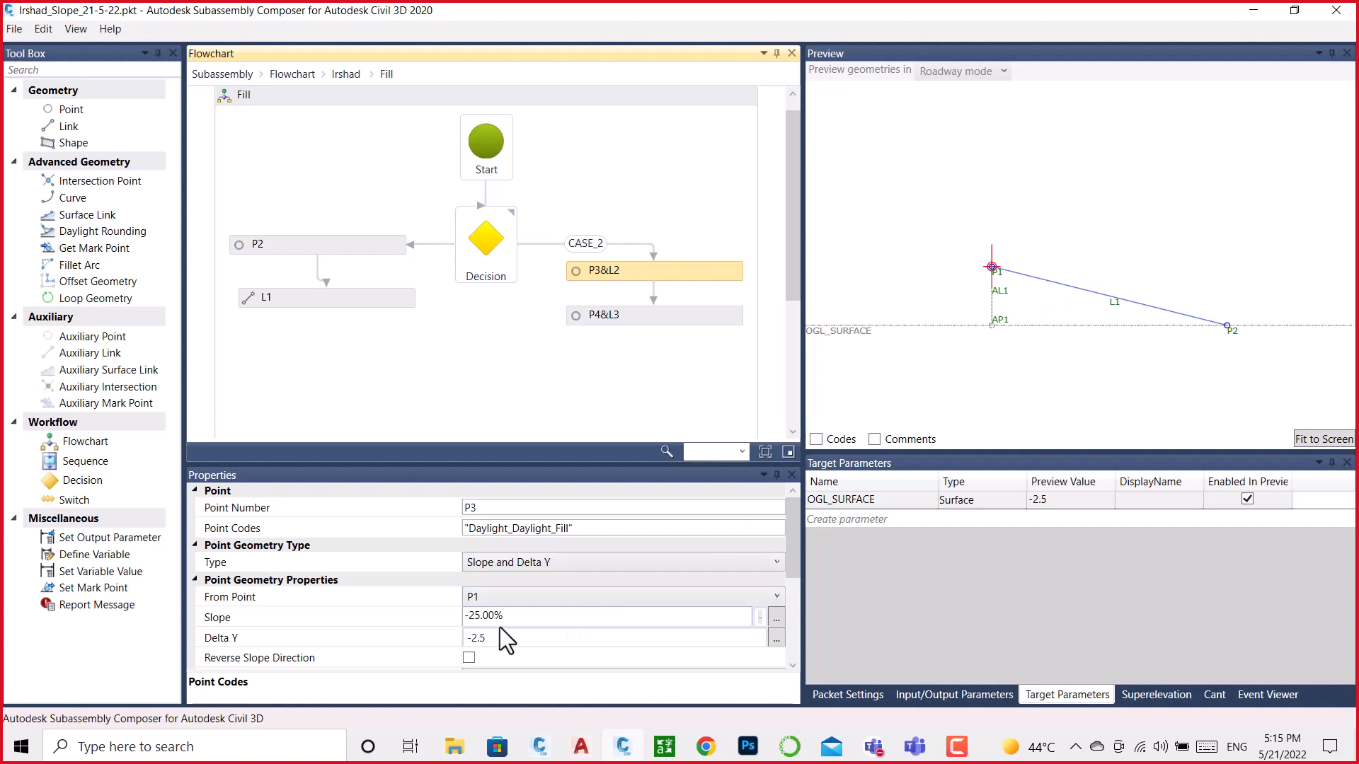
left_click(536, 614)
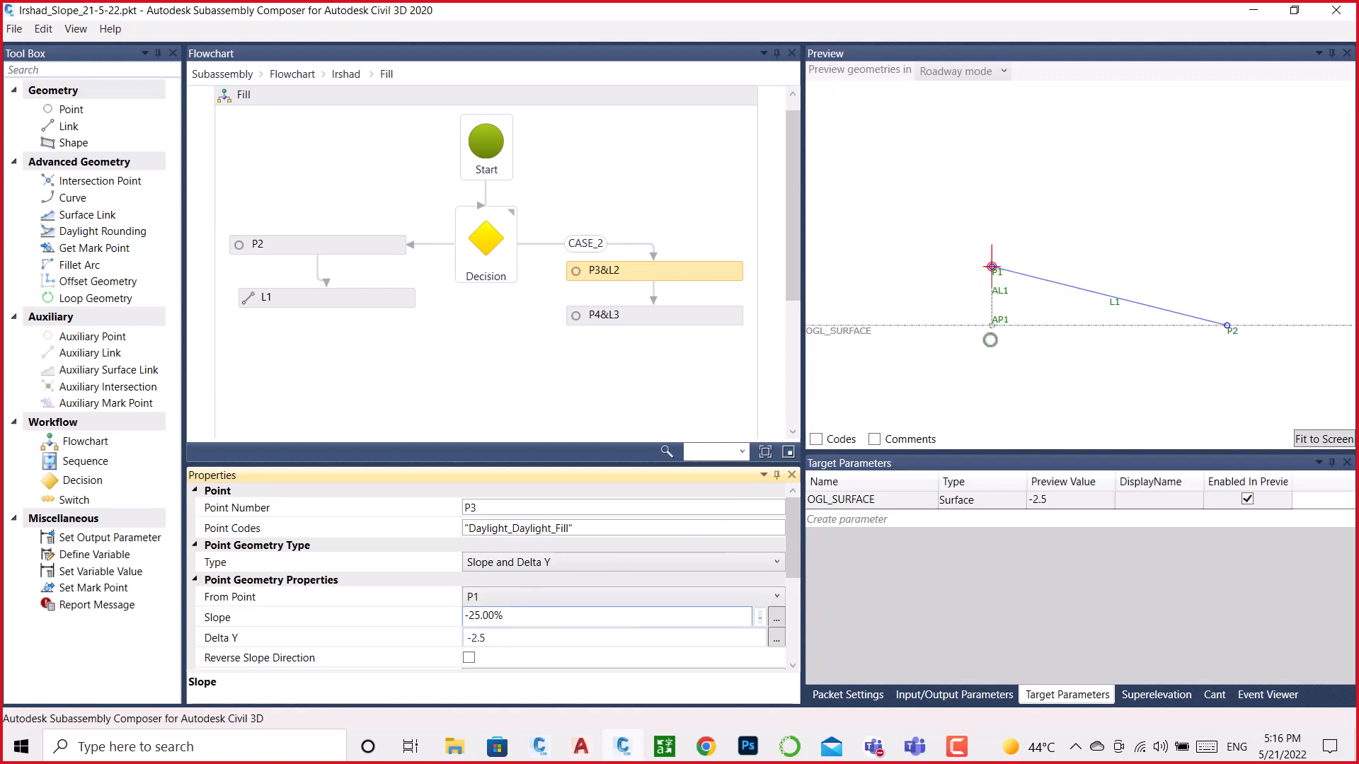
left_click(495, 635)
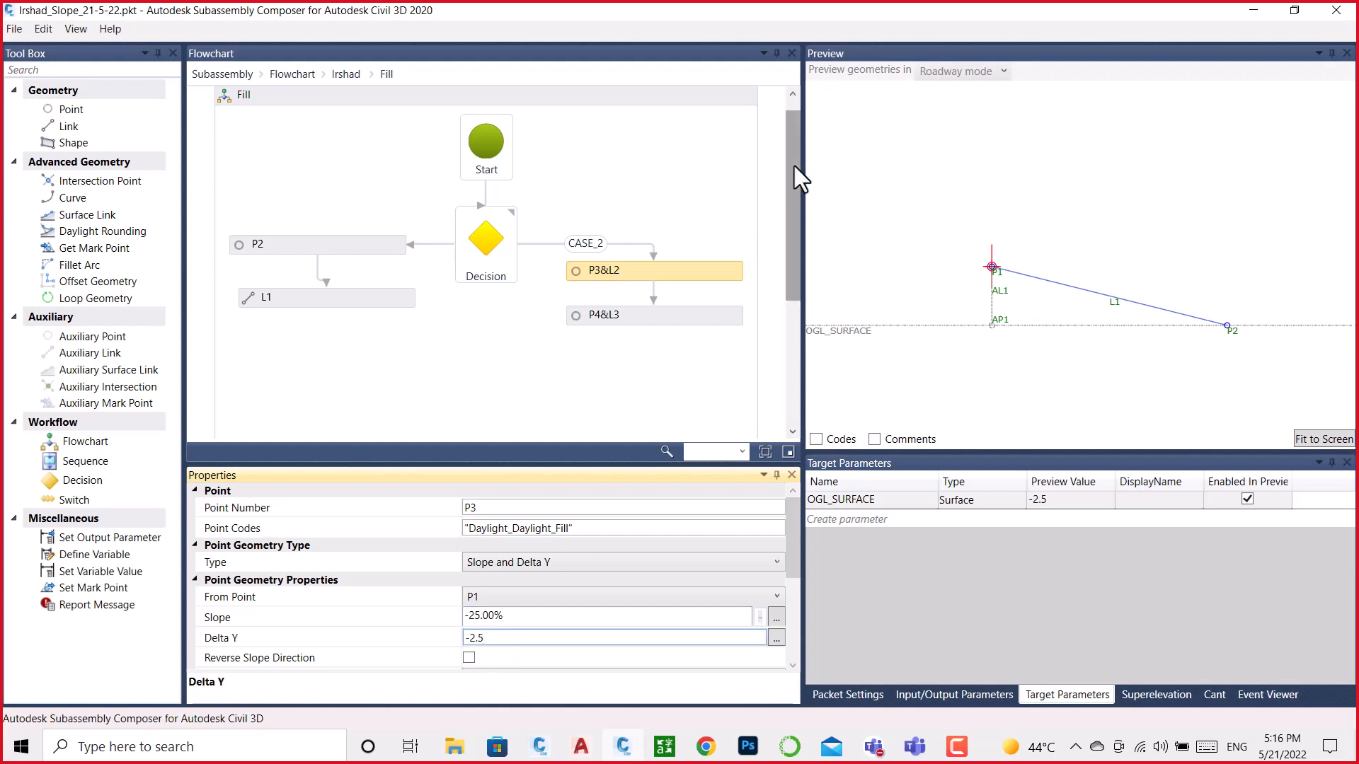
left_click(669, 273)
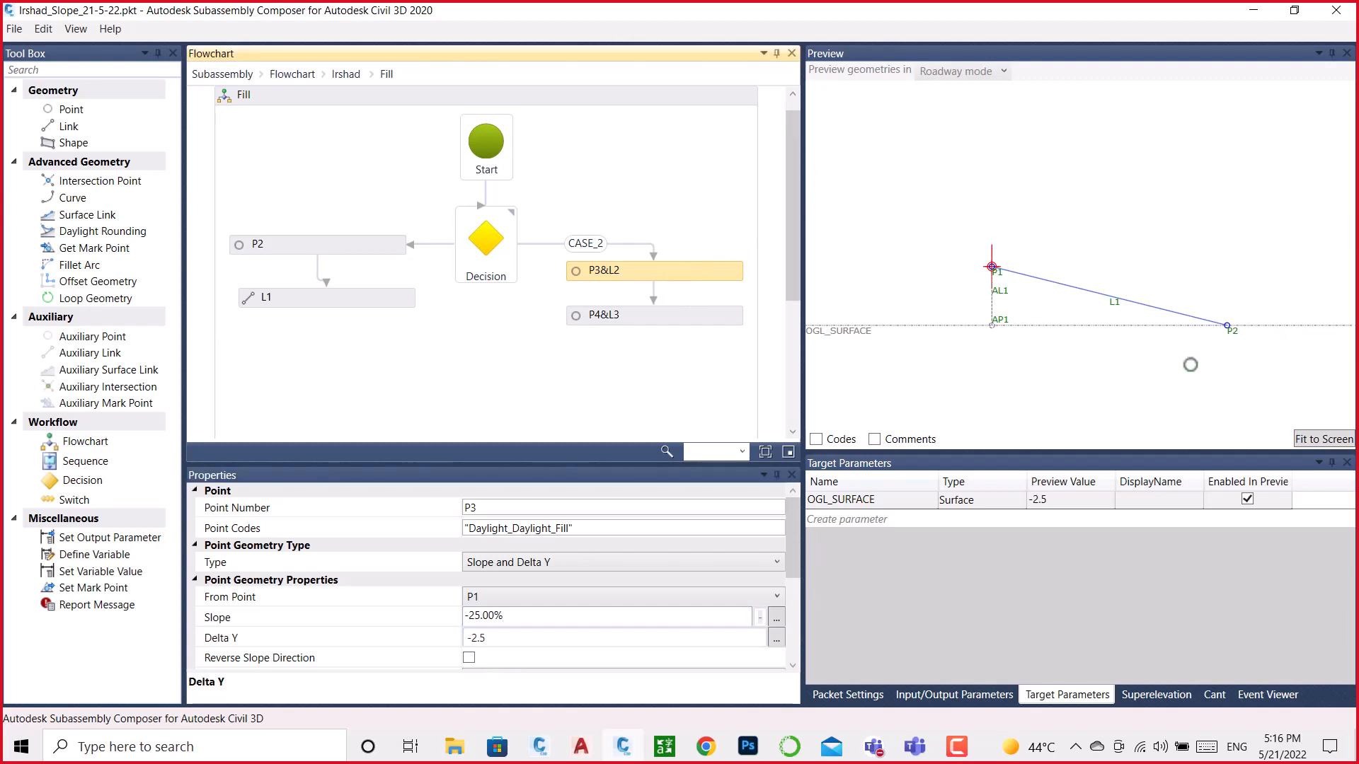
left_click(647, 316)
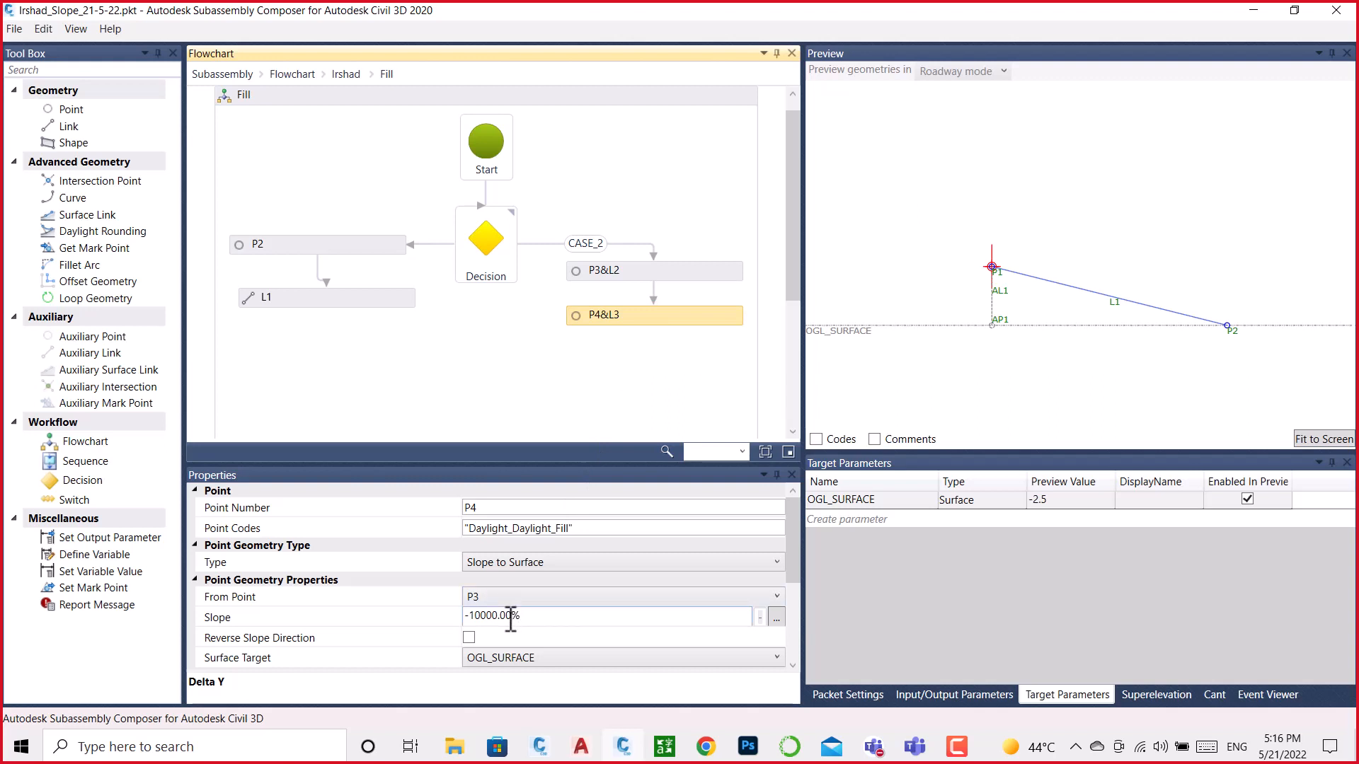
Step: Start a new subassembly packet, saving the changes to Irshad_Slope_21-5-22.pkt, and add a point below Start in the flowchart
left_click(14, 28)
left_click(39, 49)
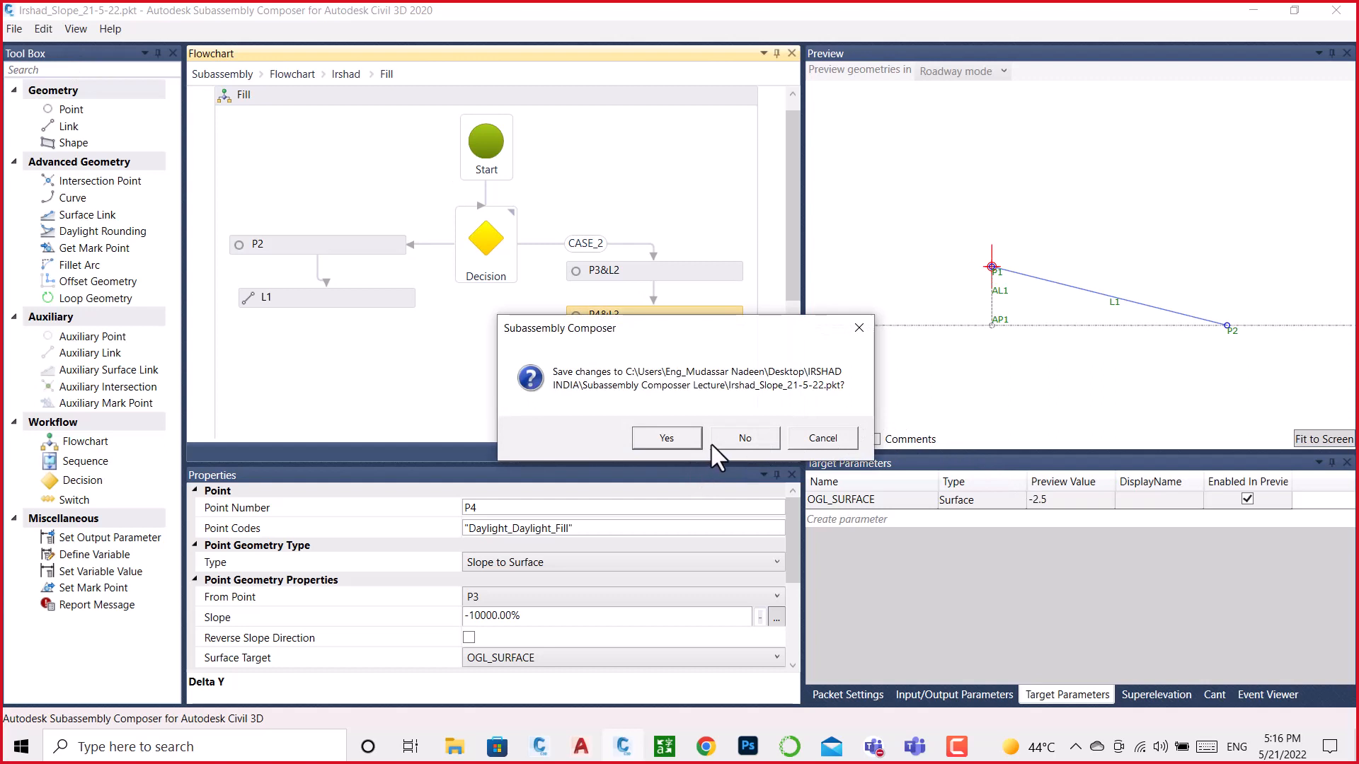
left_click(685, 440)
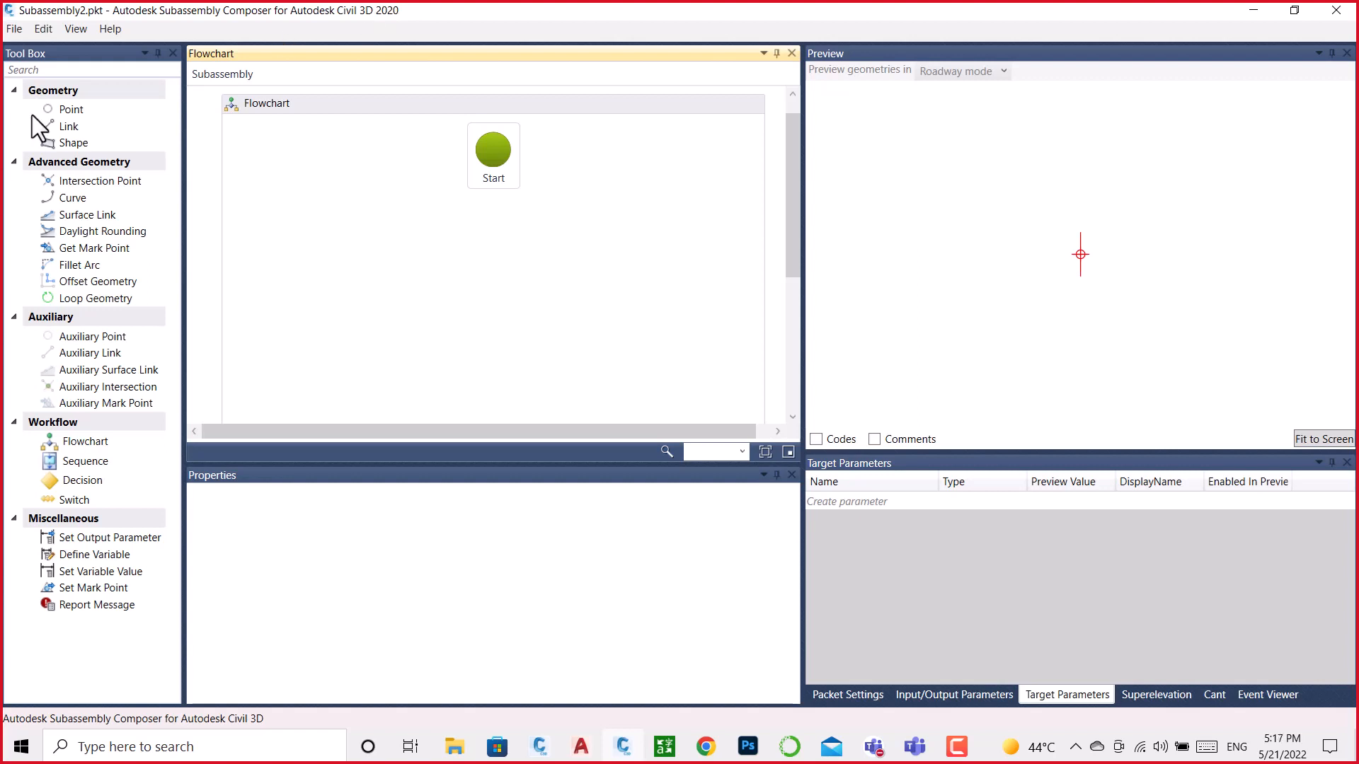
left_click_drag(72, 109, 488, 253)
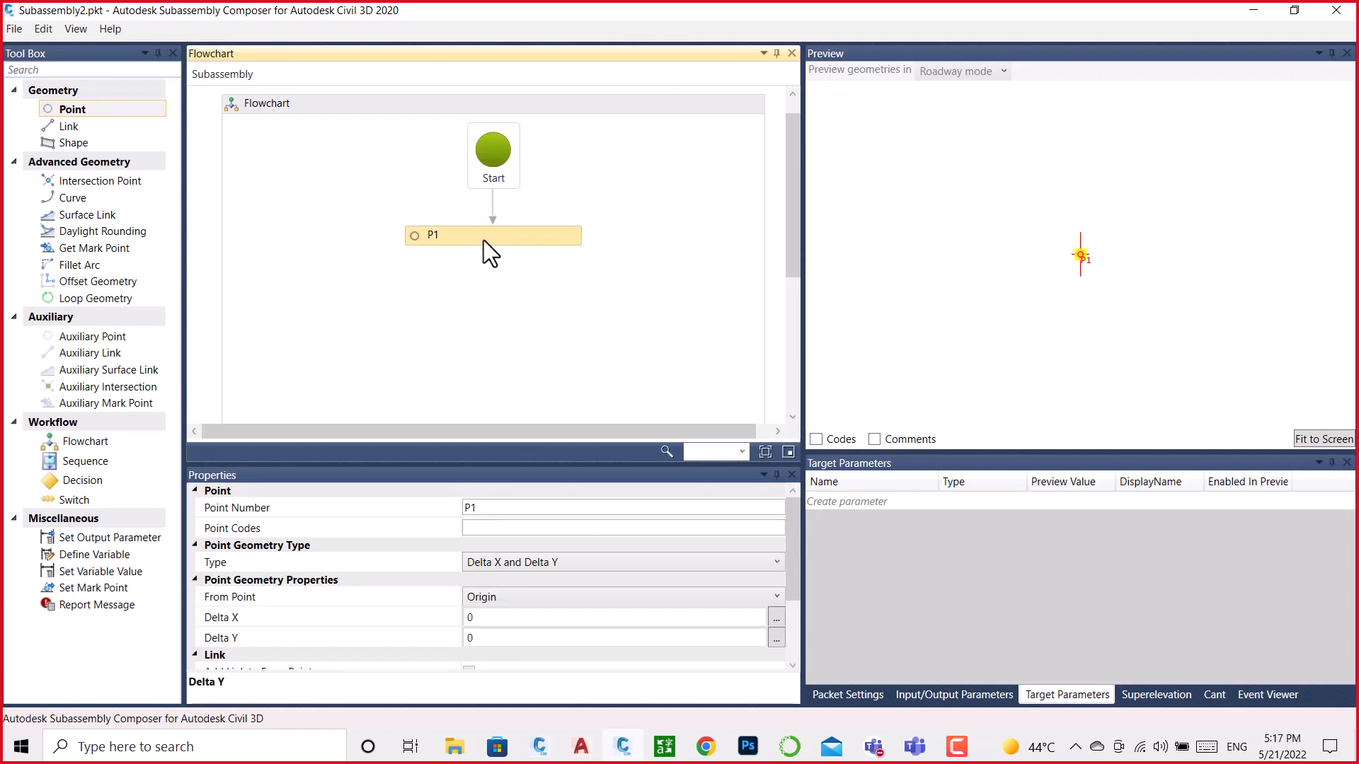
Step: Switch to Civil 3D and locate the existing road assembly in the IRSHA-SLOPE drawing
left_click(1252, 11)
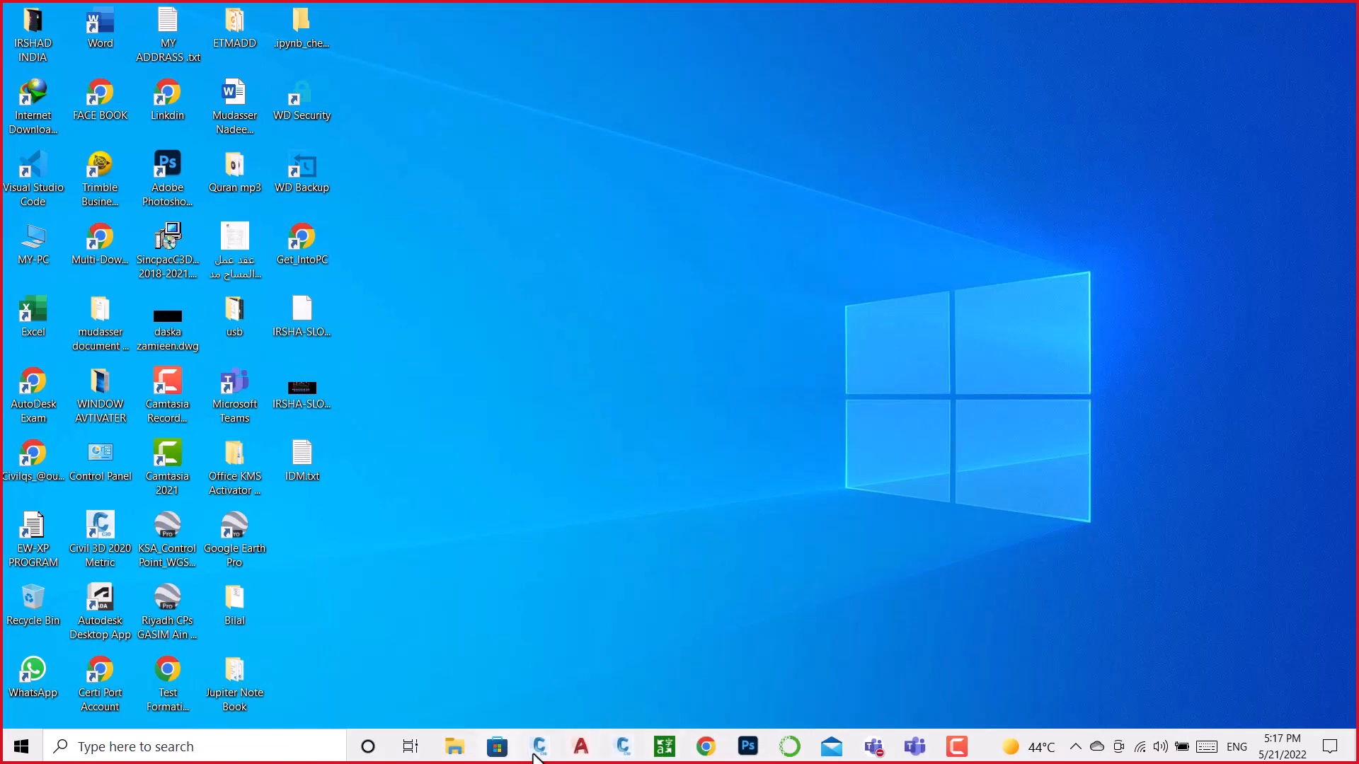
left_click(536, 752)
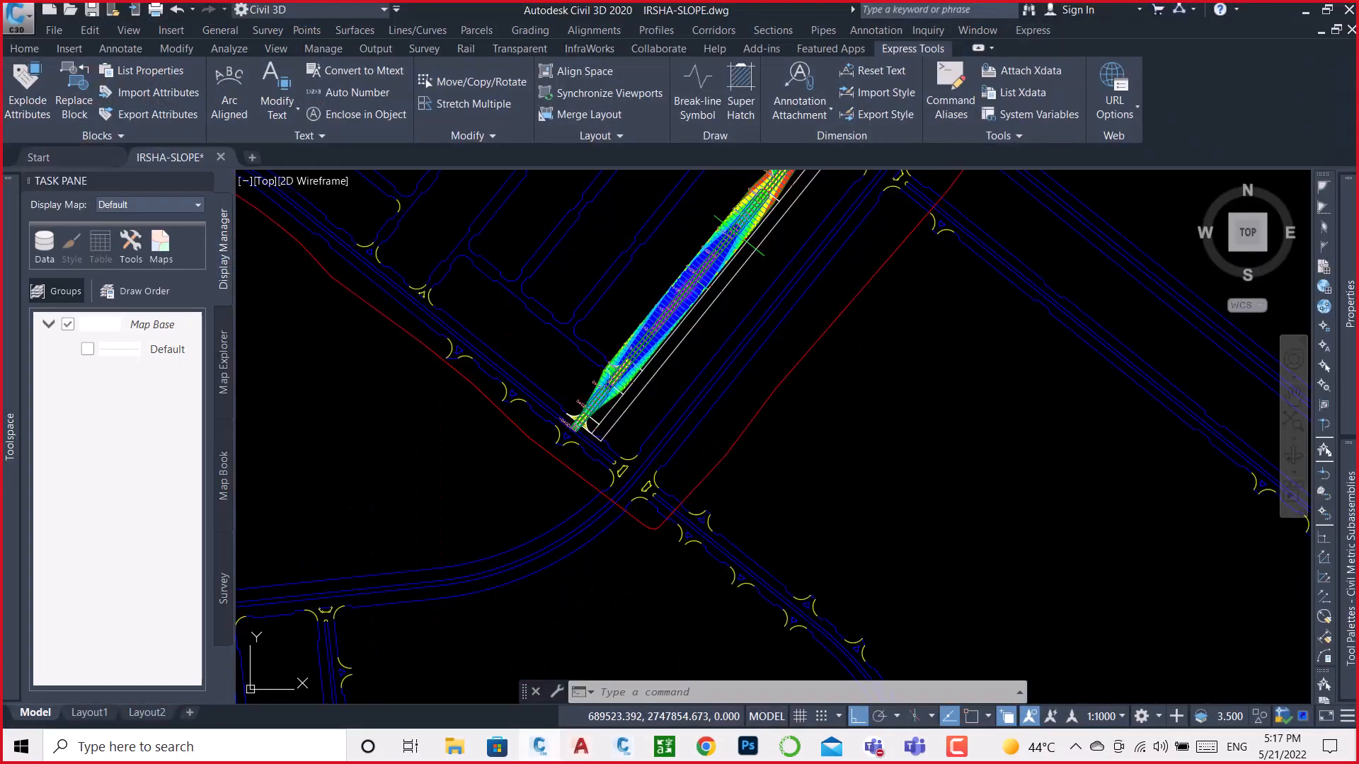
scroll(661, 336, "down", 7)
scroll(1111, 457, "up", 6)
scroll(917, 381, "down", 8)
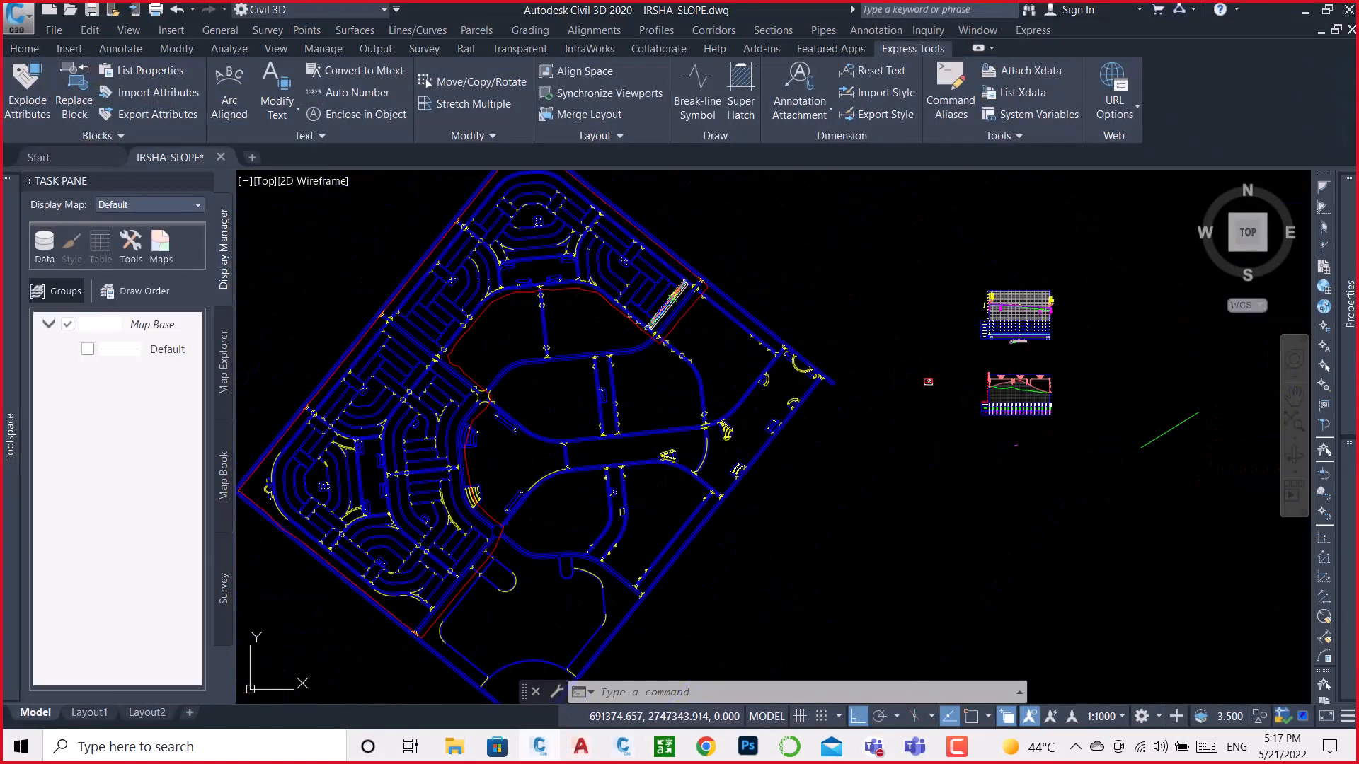
scroll(1016, 448, "up", 15)
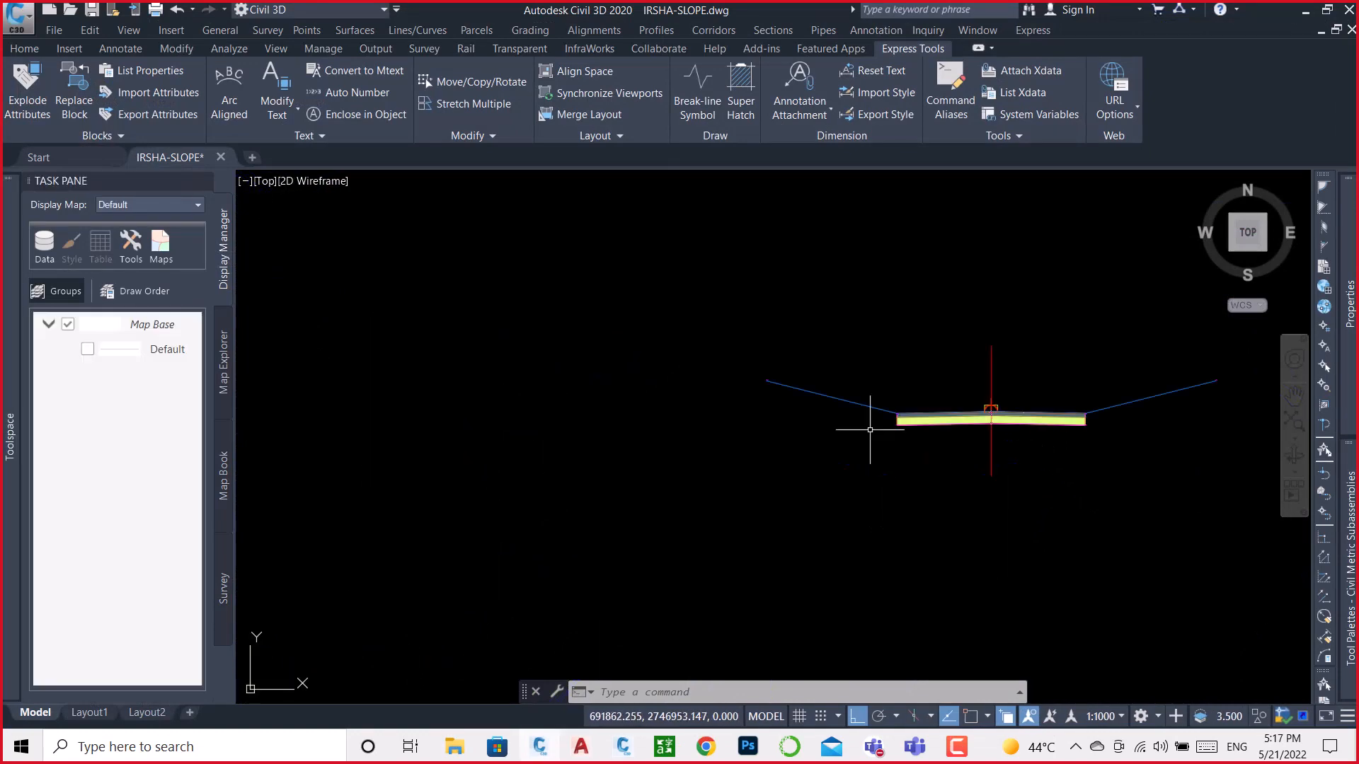
Step: Create an assembly named IRSHAD-1 and place its baseline in the empty space below the existing assembly
left_click(31, 48)
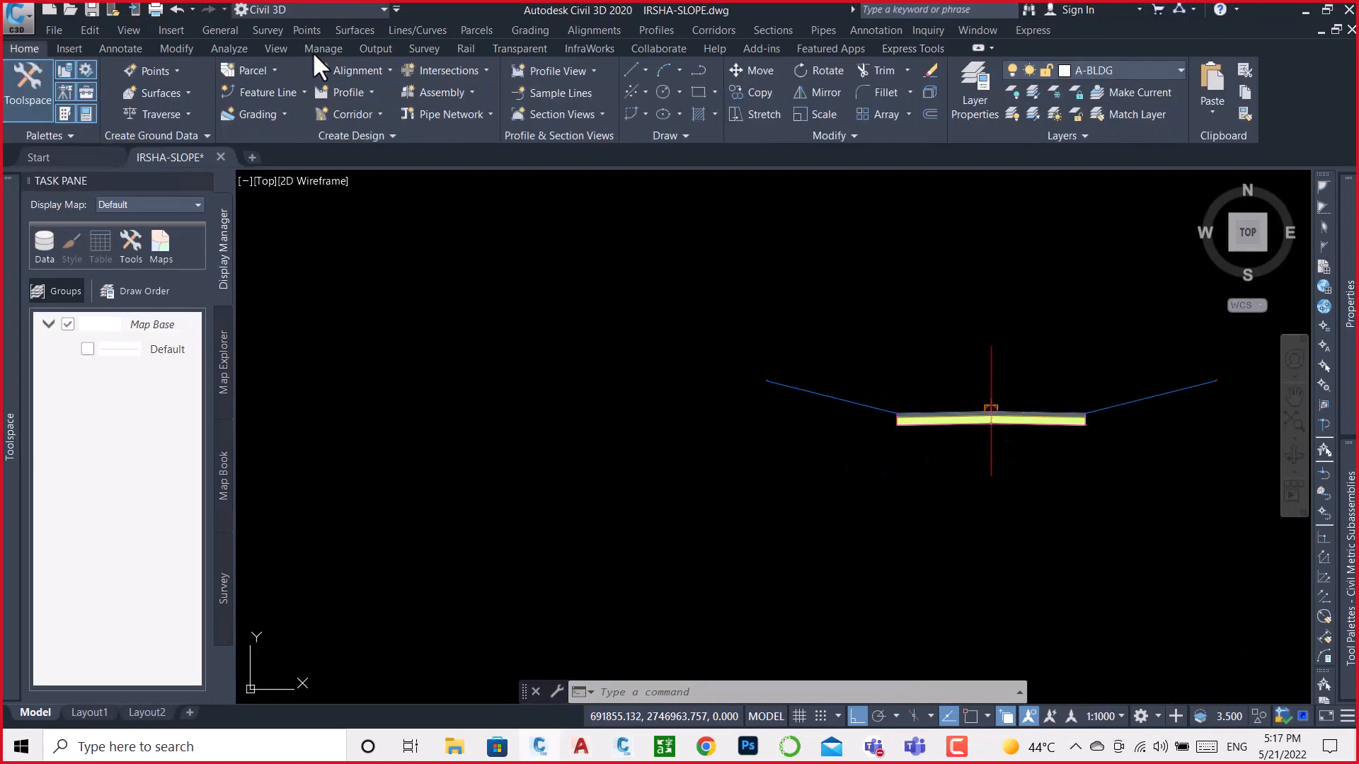
left_click(470, 93)
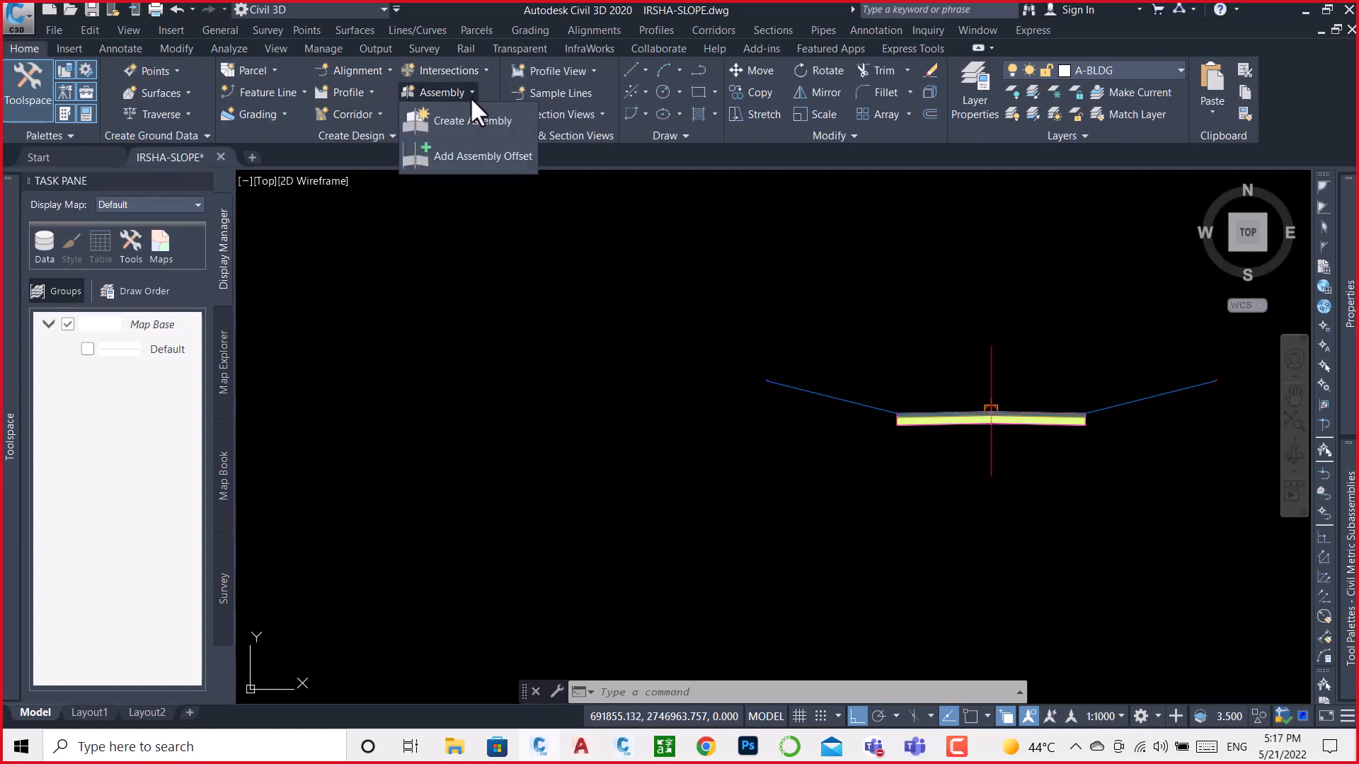
left_click(481, 119)
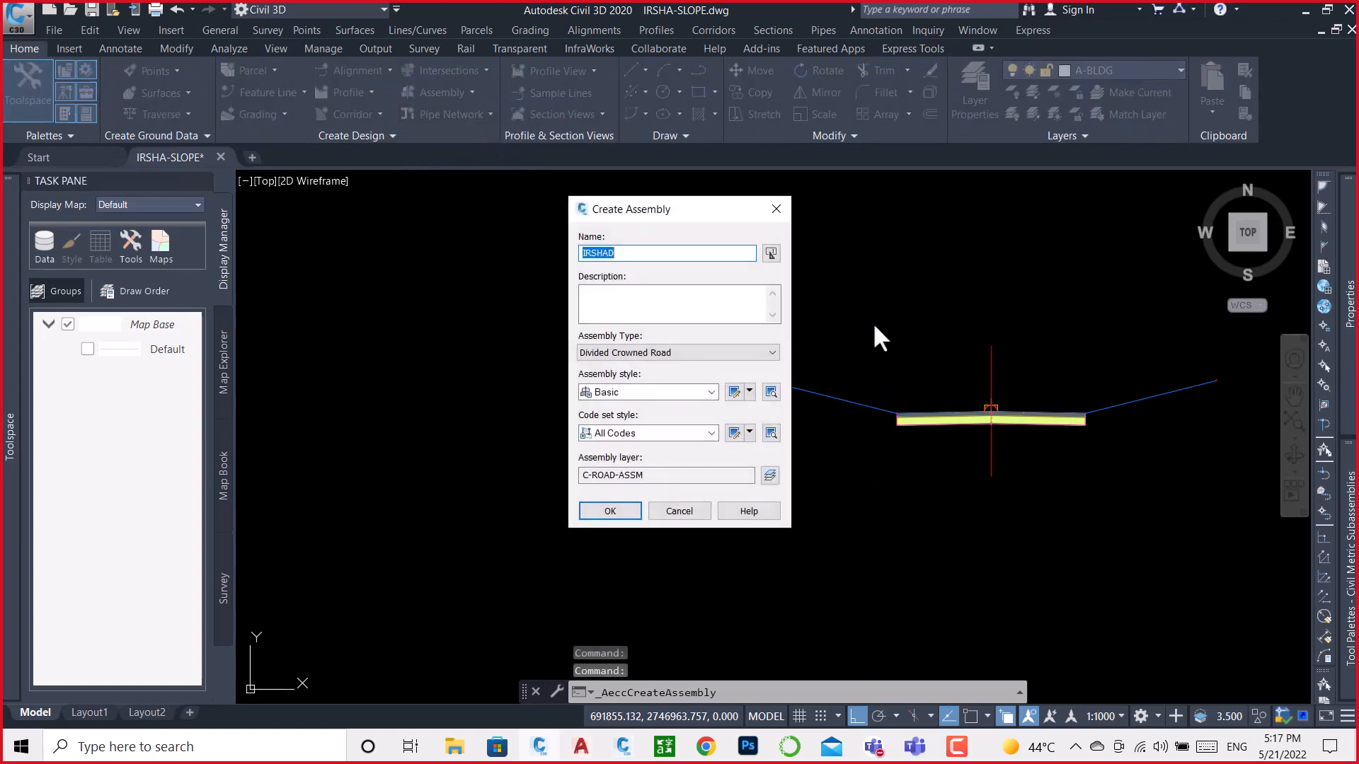
double_click(627, 255)
left_click(636, 253)
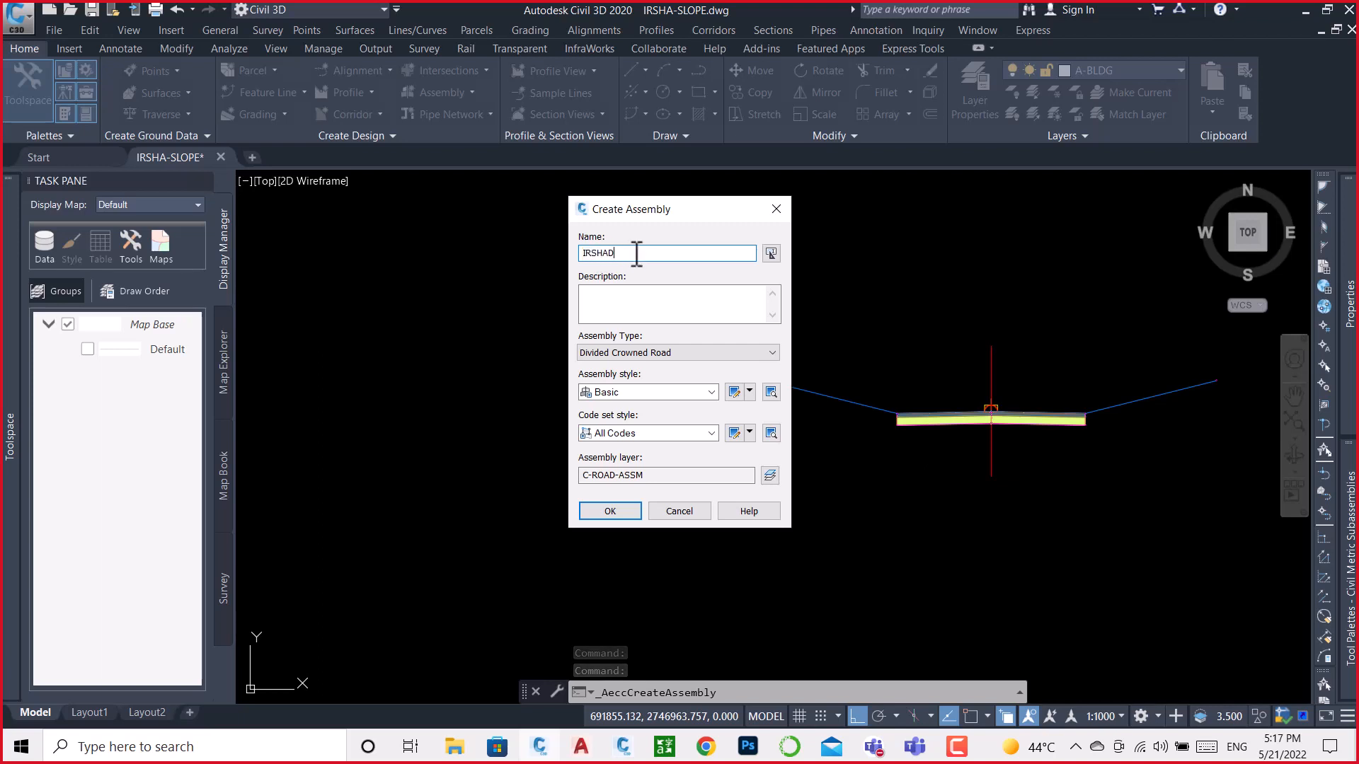
type("-1")
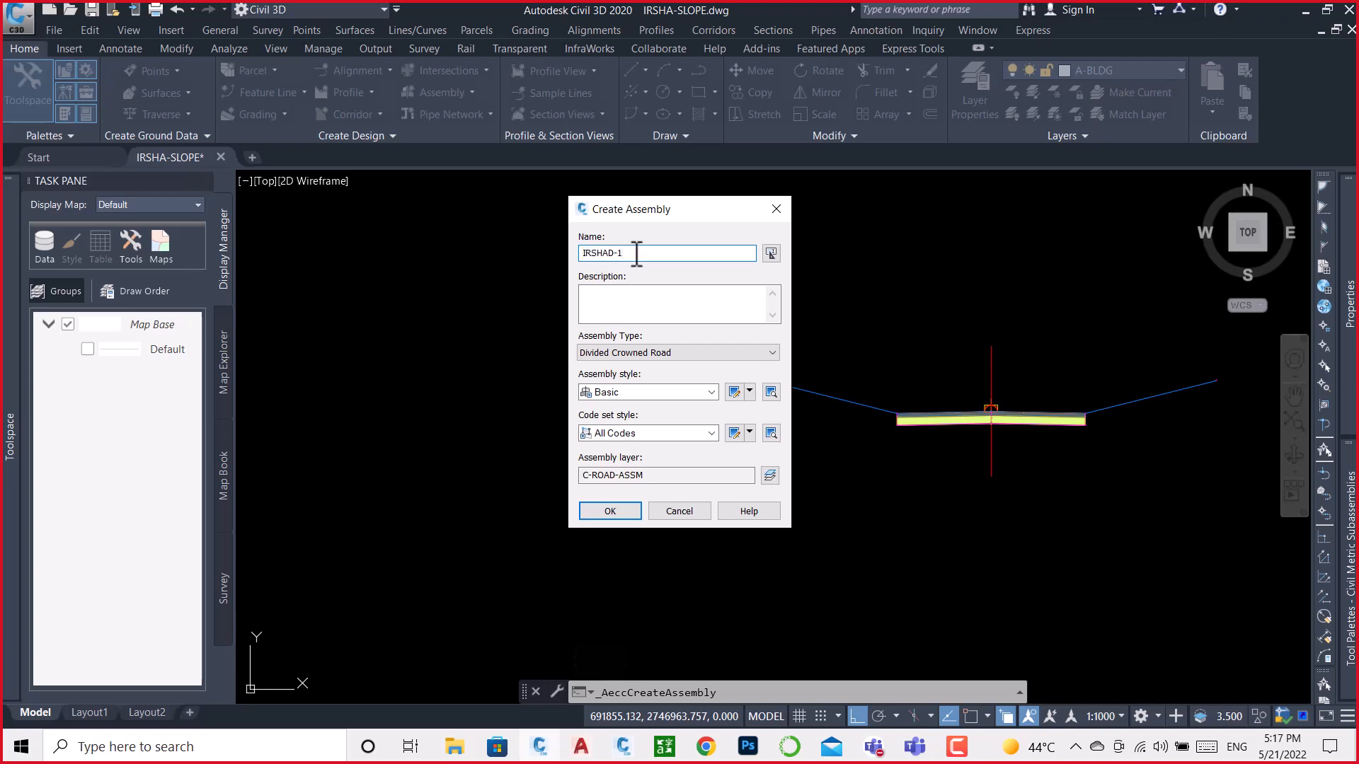
left_click(612, 509)
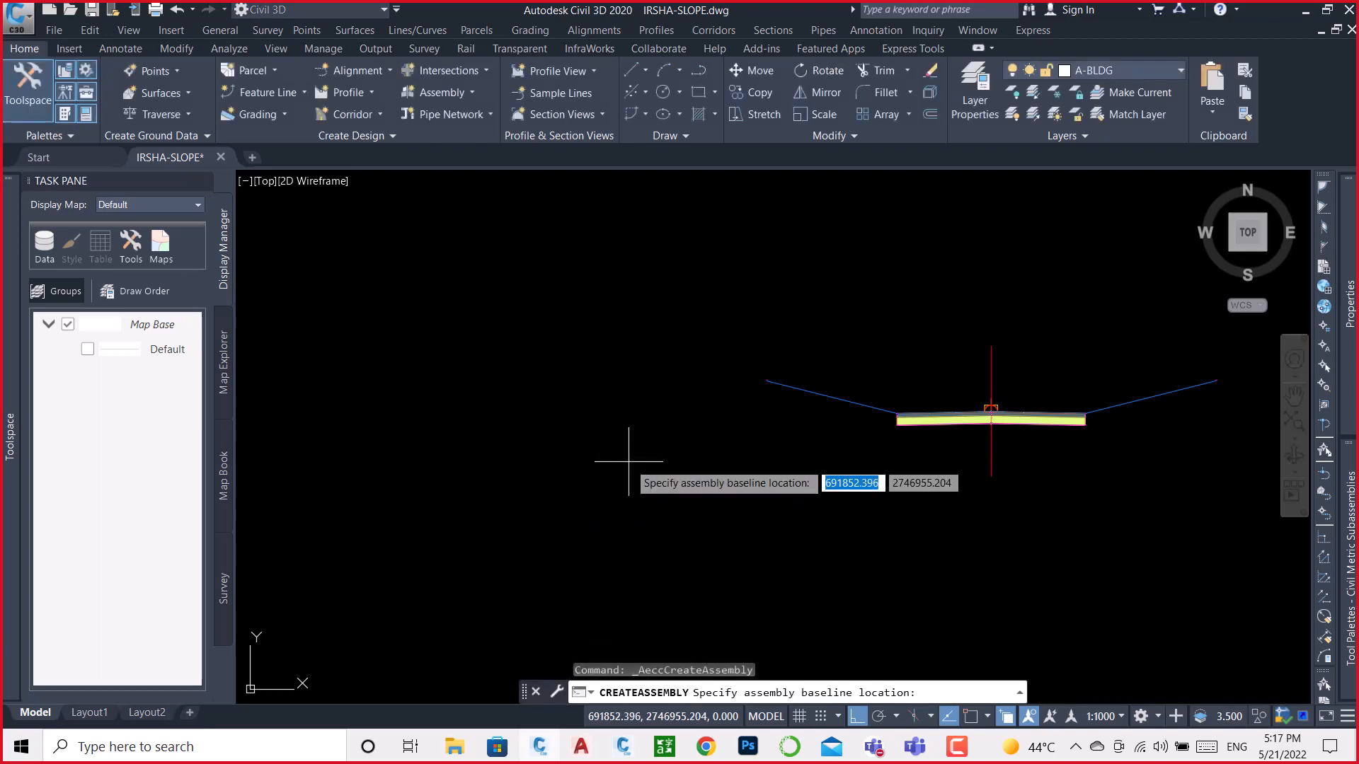
scroll(715, 283, "down", 6)
left_click(758, 381)
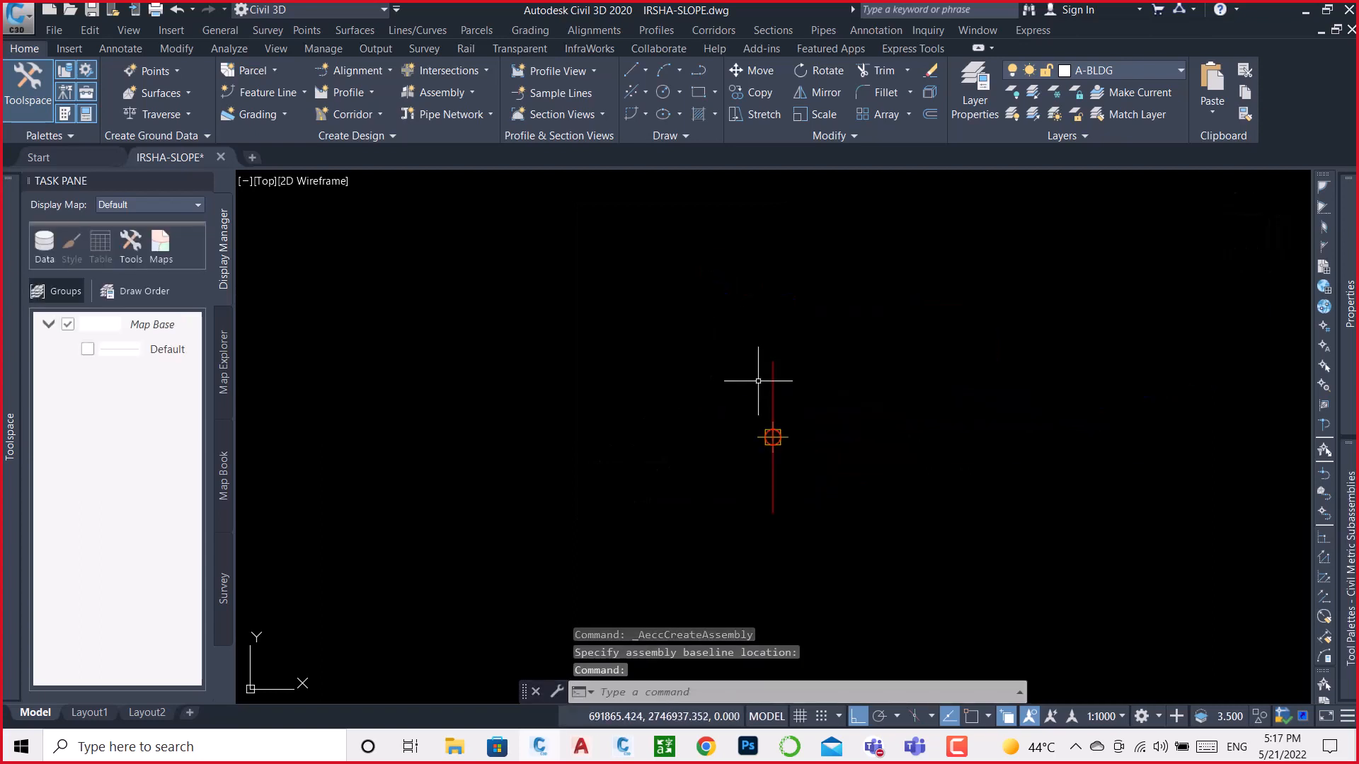
Step: Attach a LaneSuperelevationAOR subassembly to the right side of the new assembly's baseline marker
mouse_move(1353, 329)
mouse_move(1349, 491)
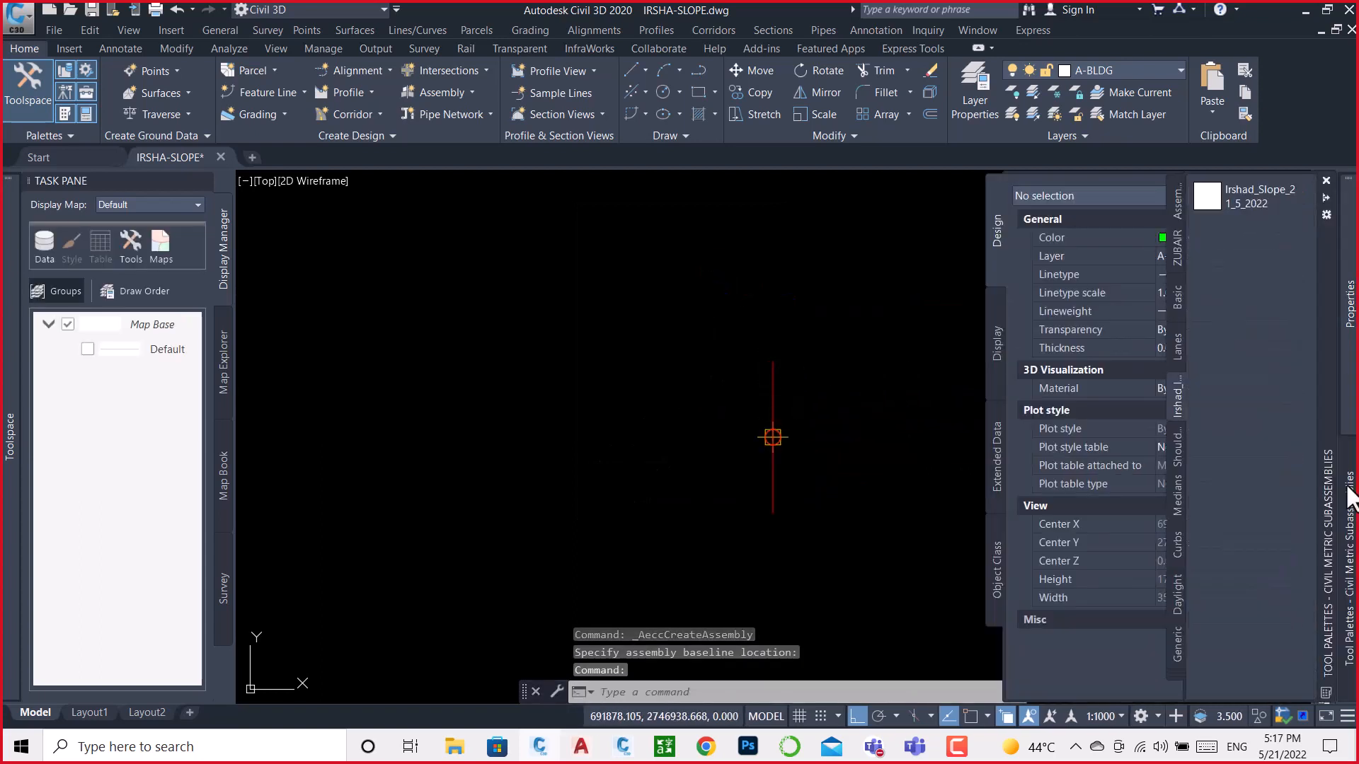
left_click(1173, 340)
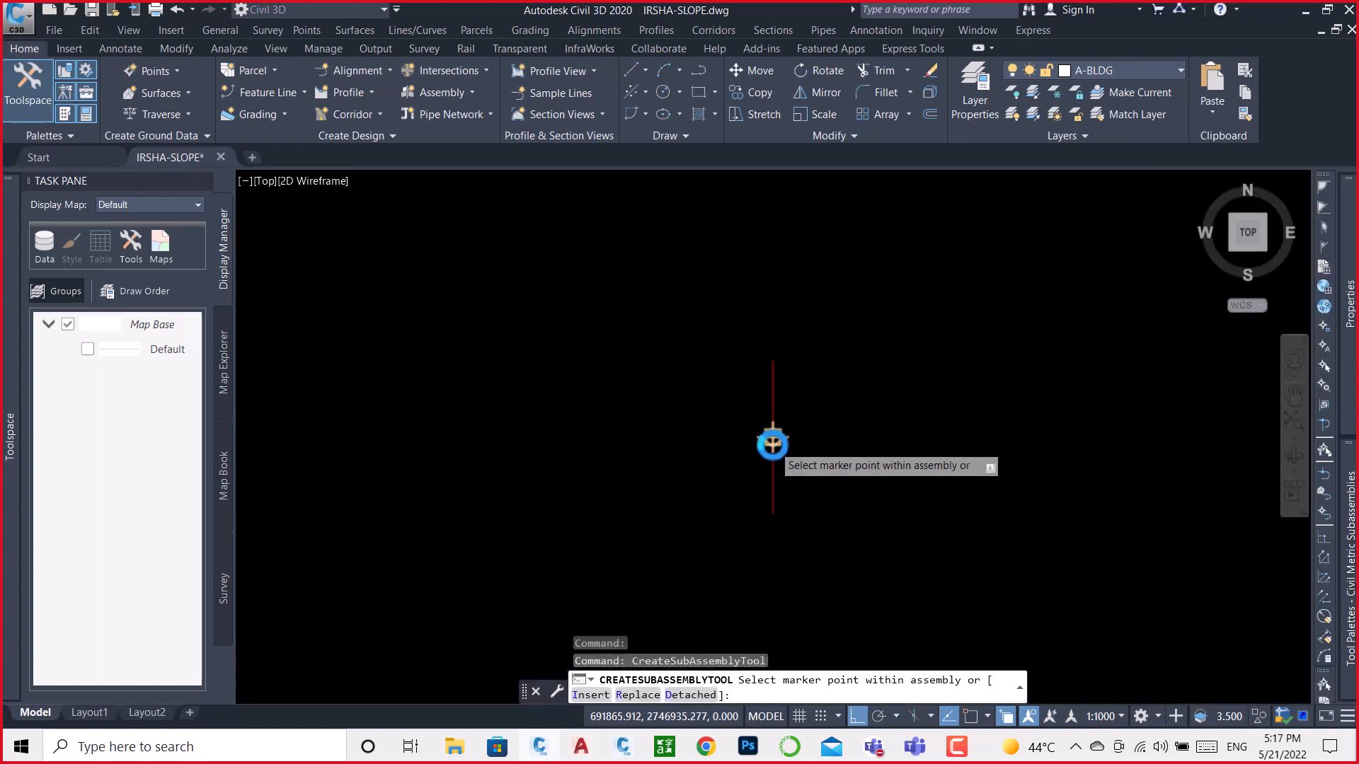
scroll(779, 442, "up", 5)
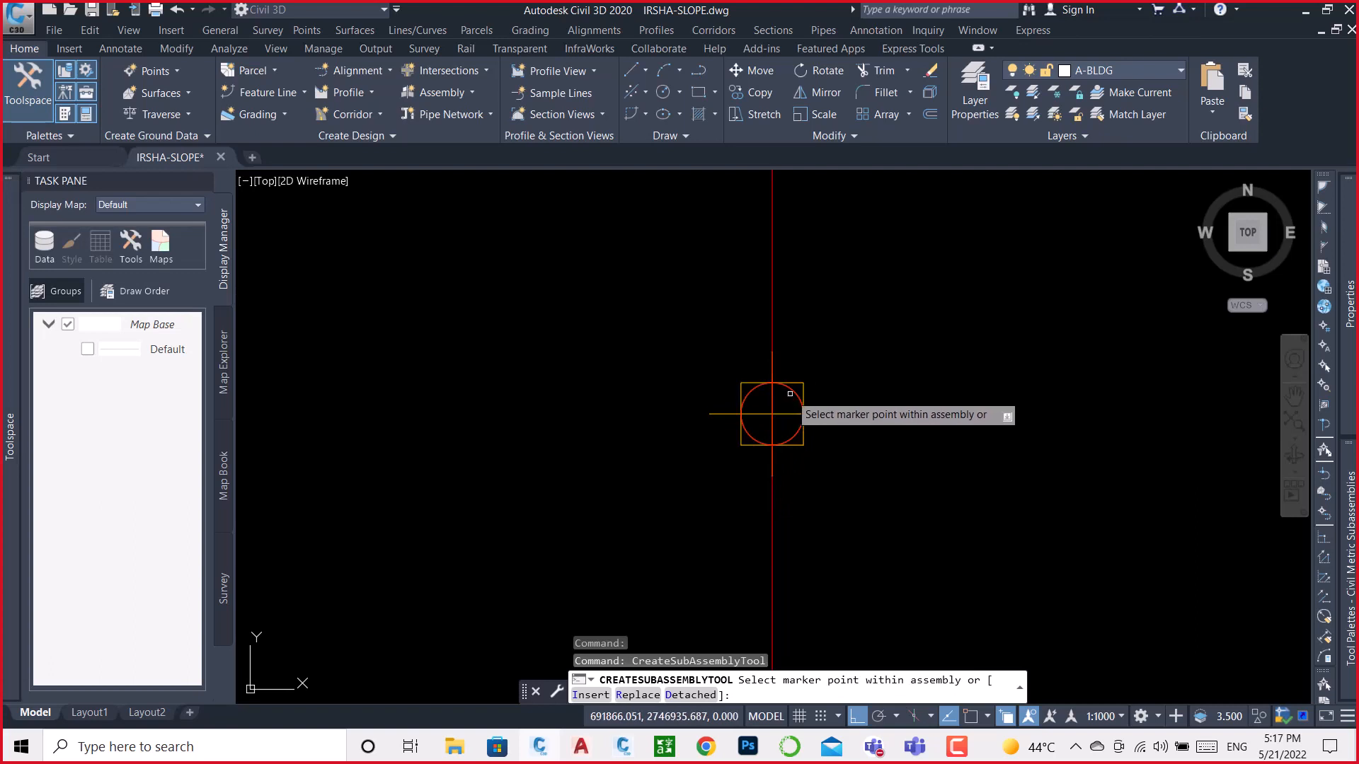
left_click(791, 390)
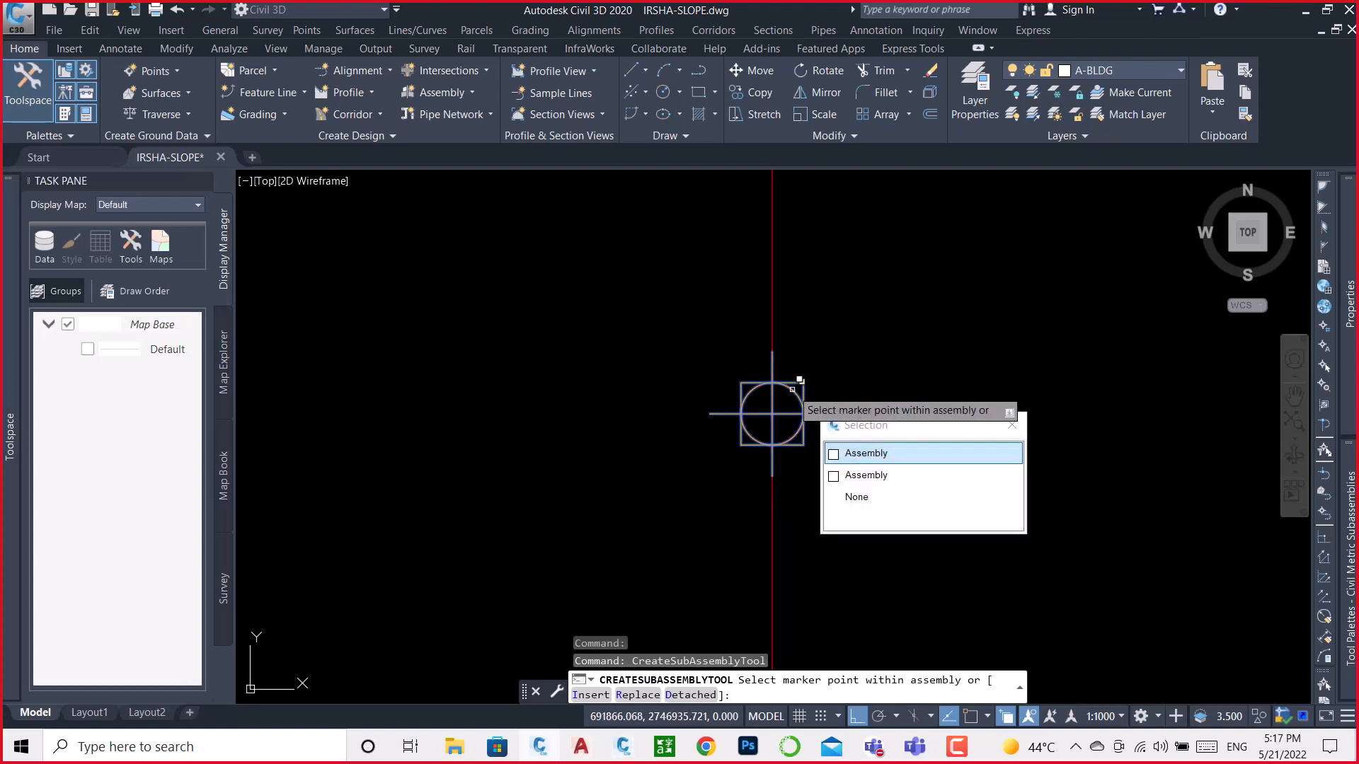
left_click(883, 454)
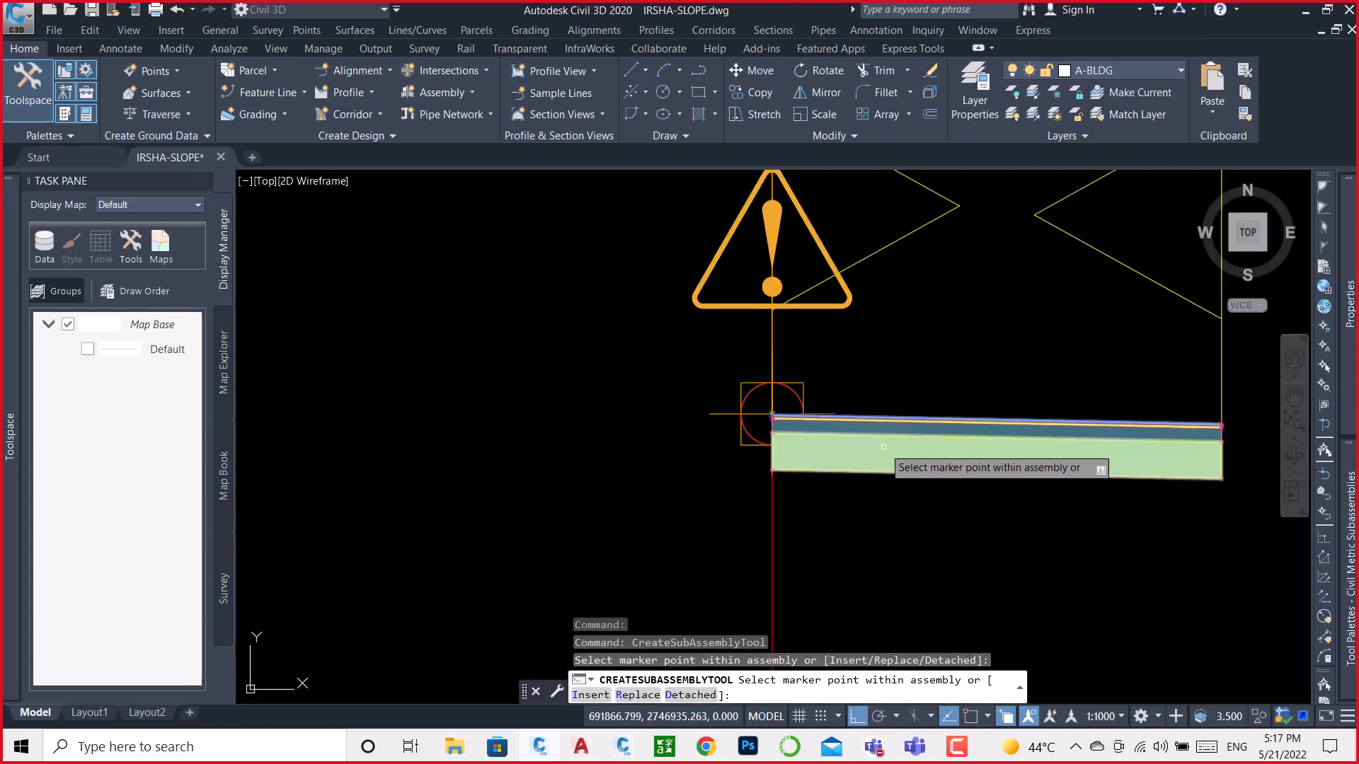
key("Escape")
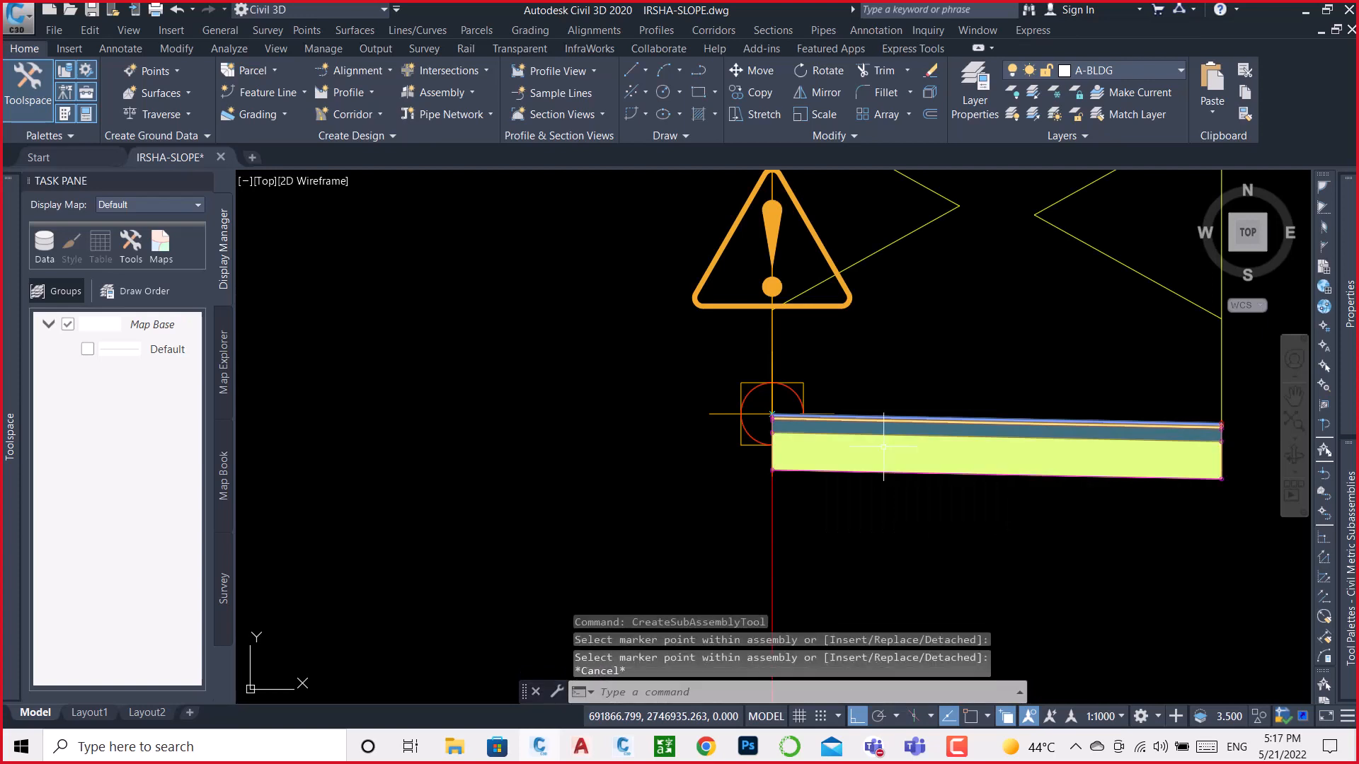
Step: Set the right lane subassembly's Potential Pivot parameter to No and deselect the lane
double_click(920, 416)
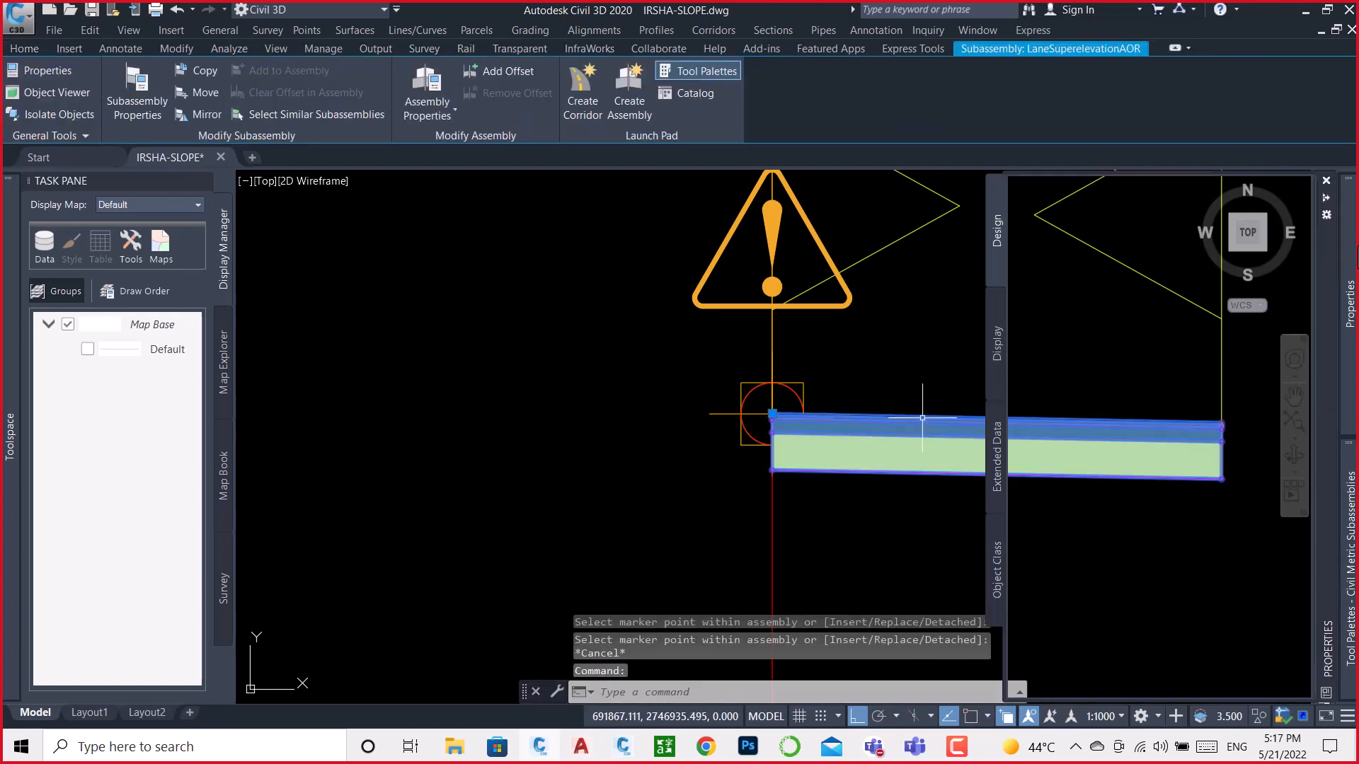
scroll(1194, 669, "down", 3)
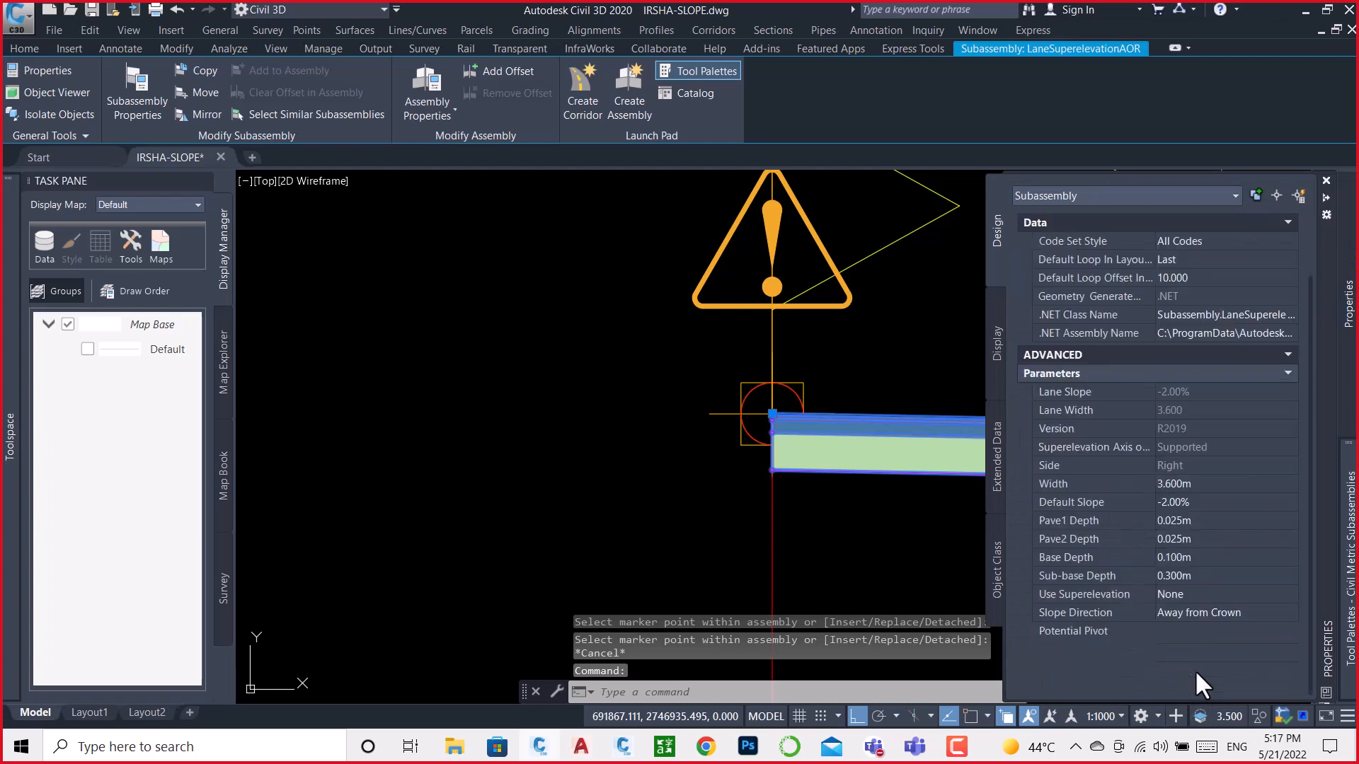
left_click(1201, 627)
left_click(1176, 650)
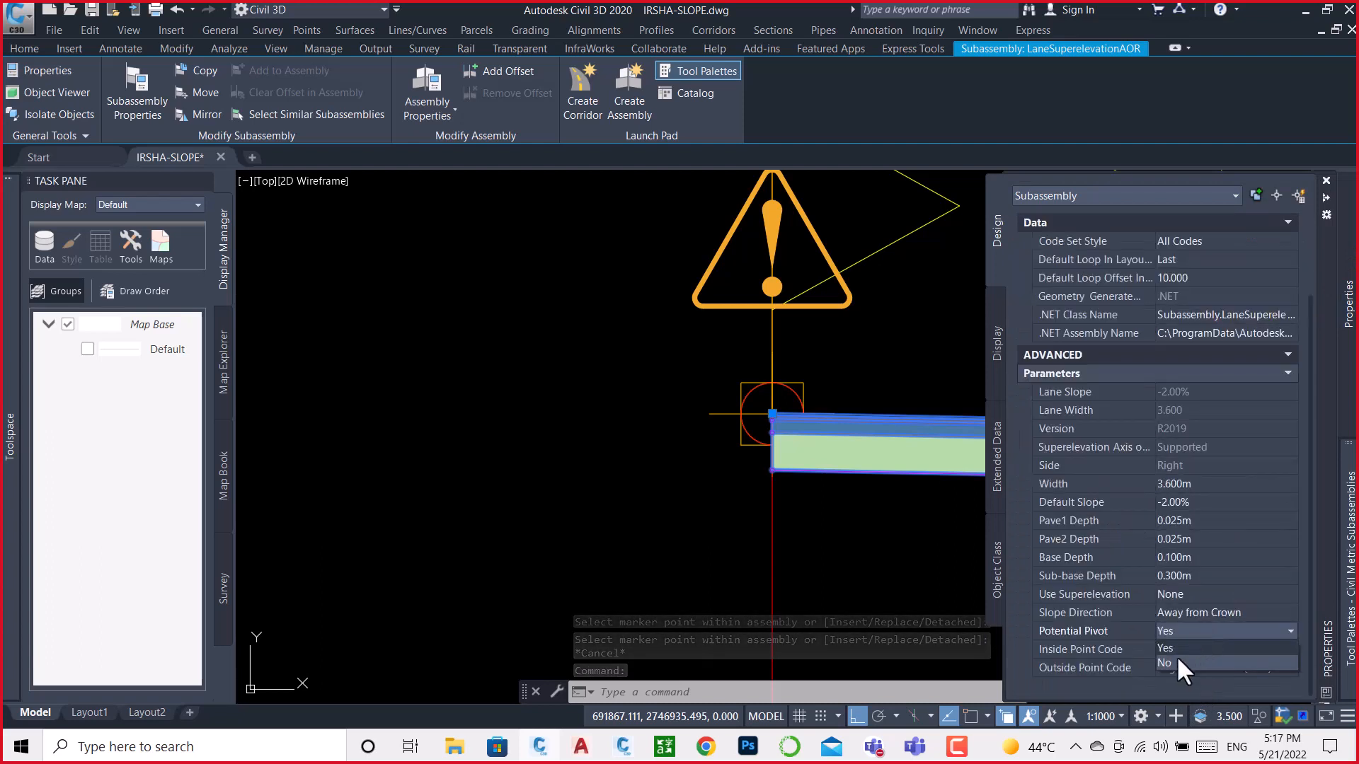
key("Escape")
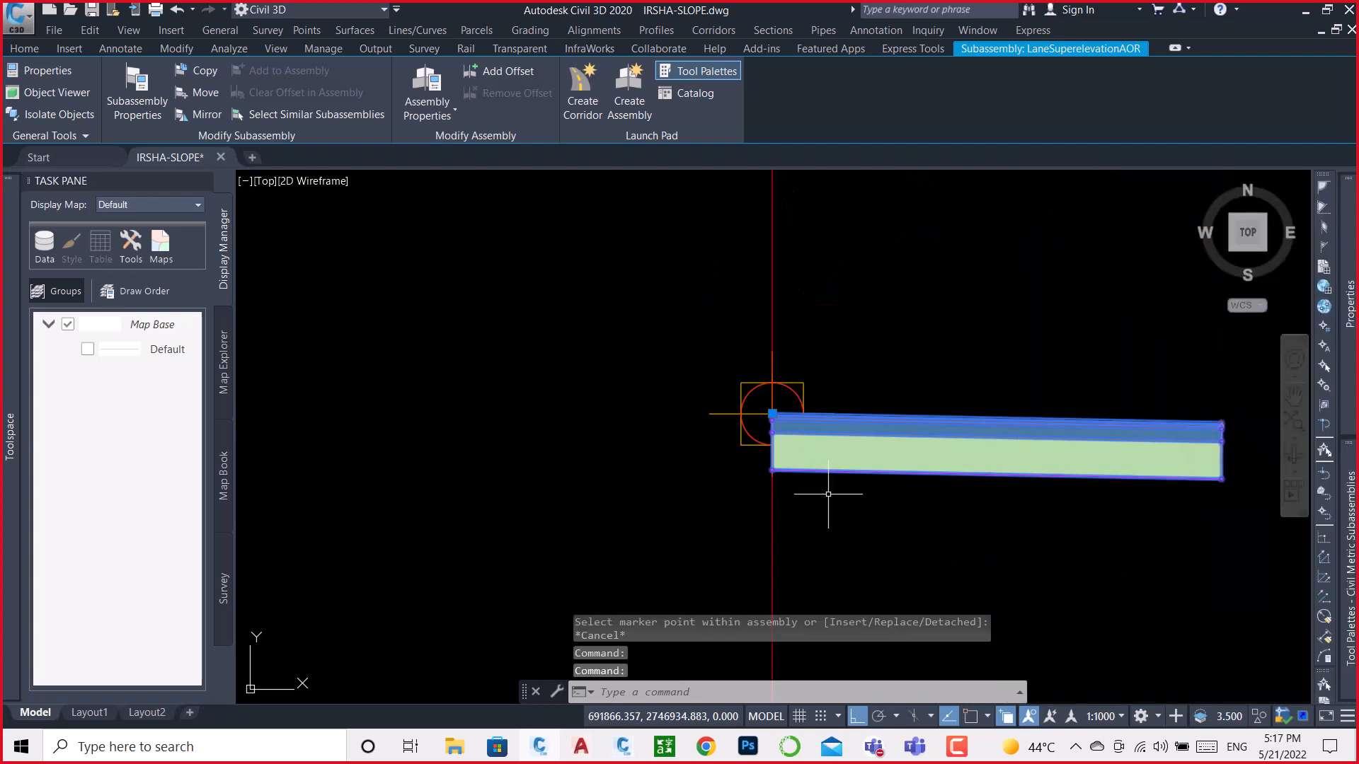
key("Escape")
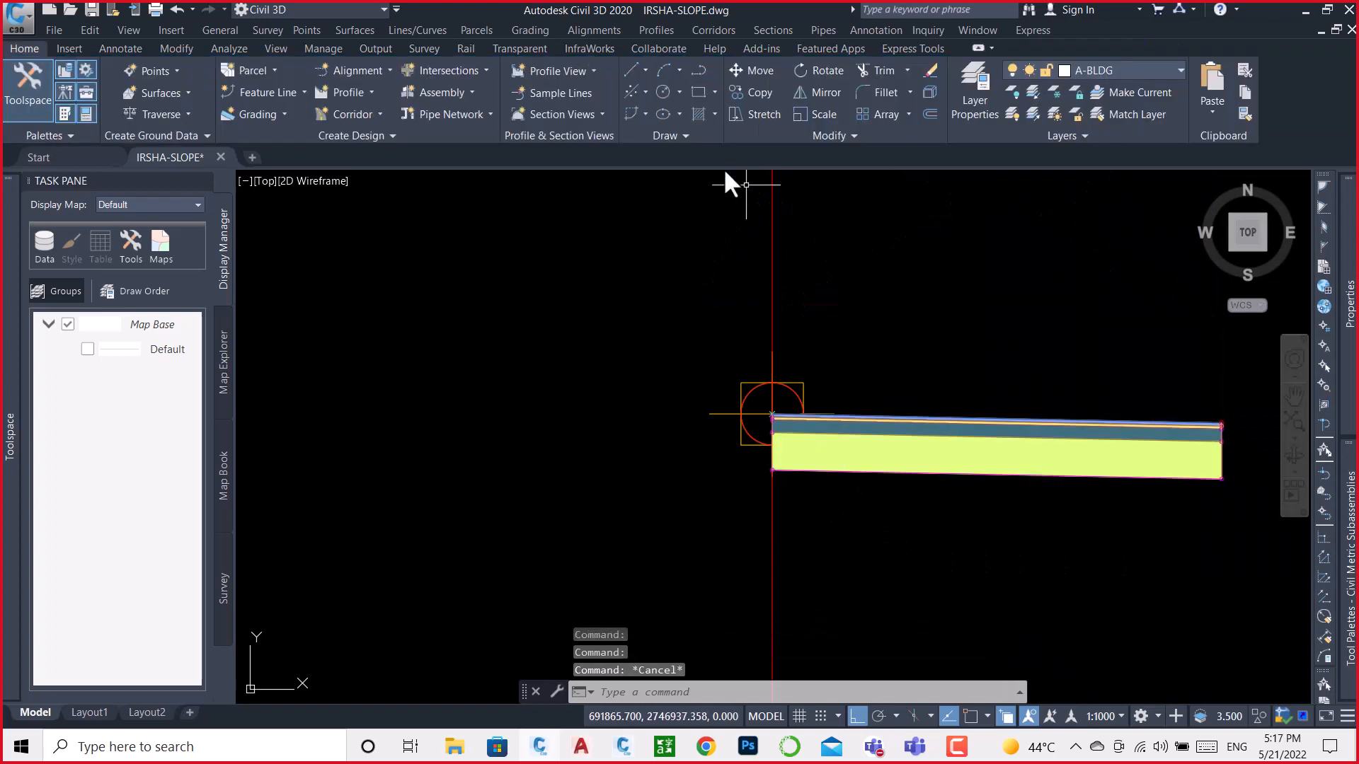
scroll(813, 407, "down", 4)
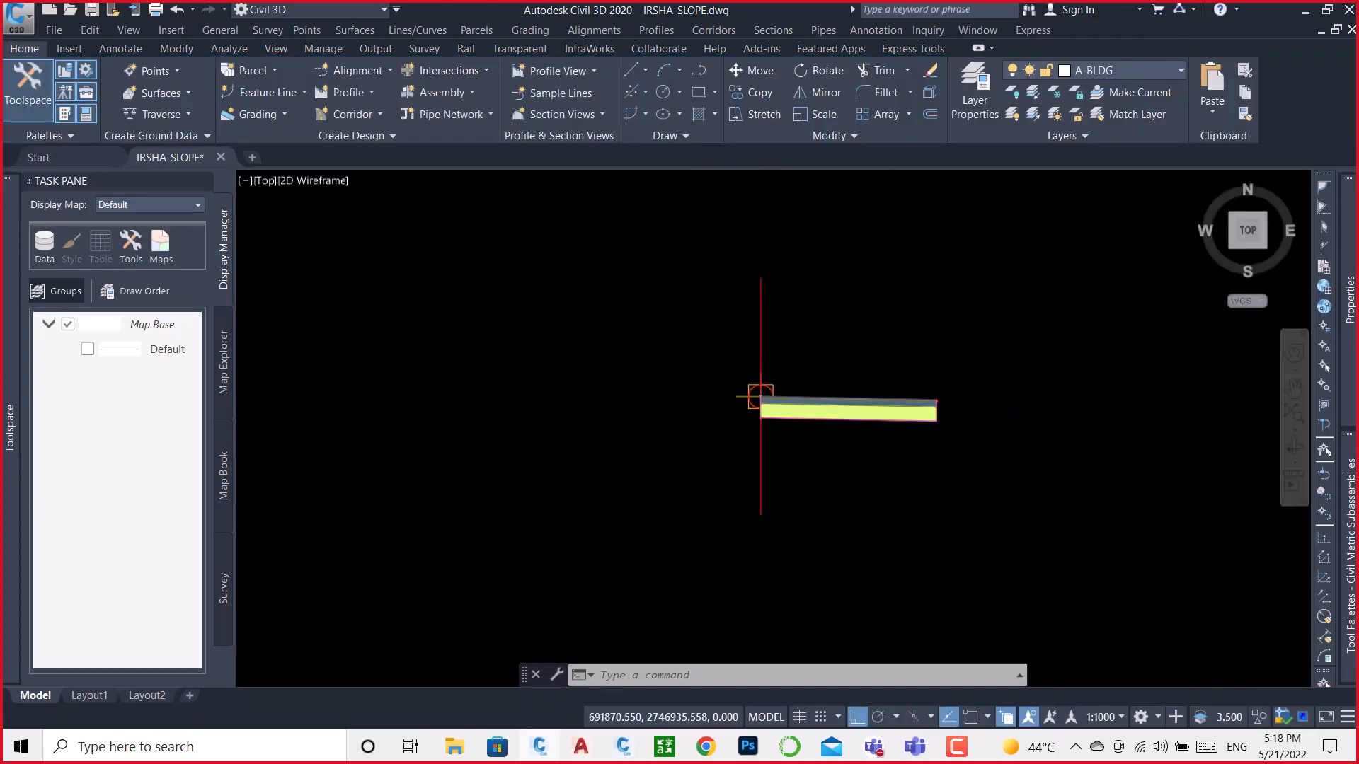
Step: Attach a DaylightGeneral subassembly to the top outer edge marker of the right lane
mouse_move(1353, 460)
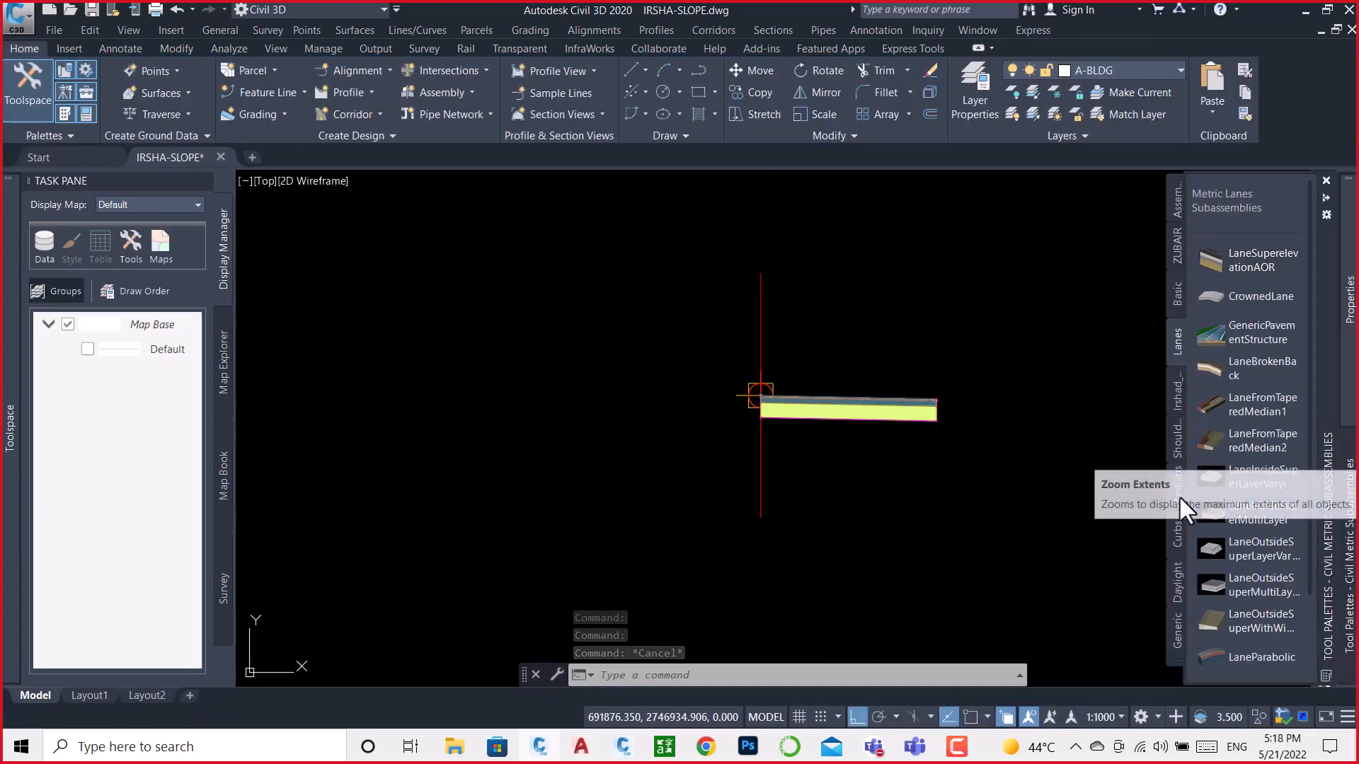
left_click(1174, 585)
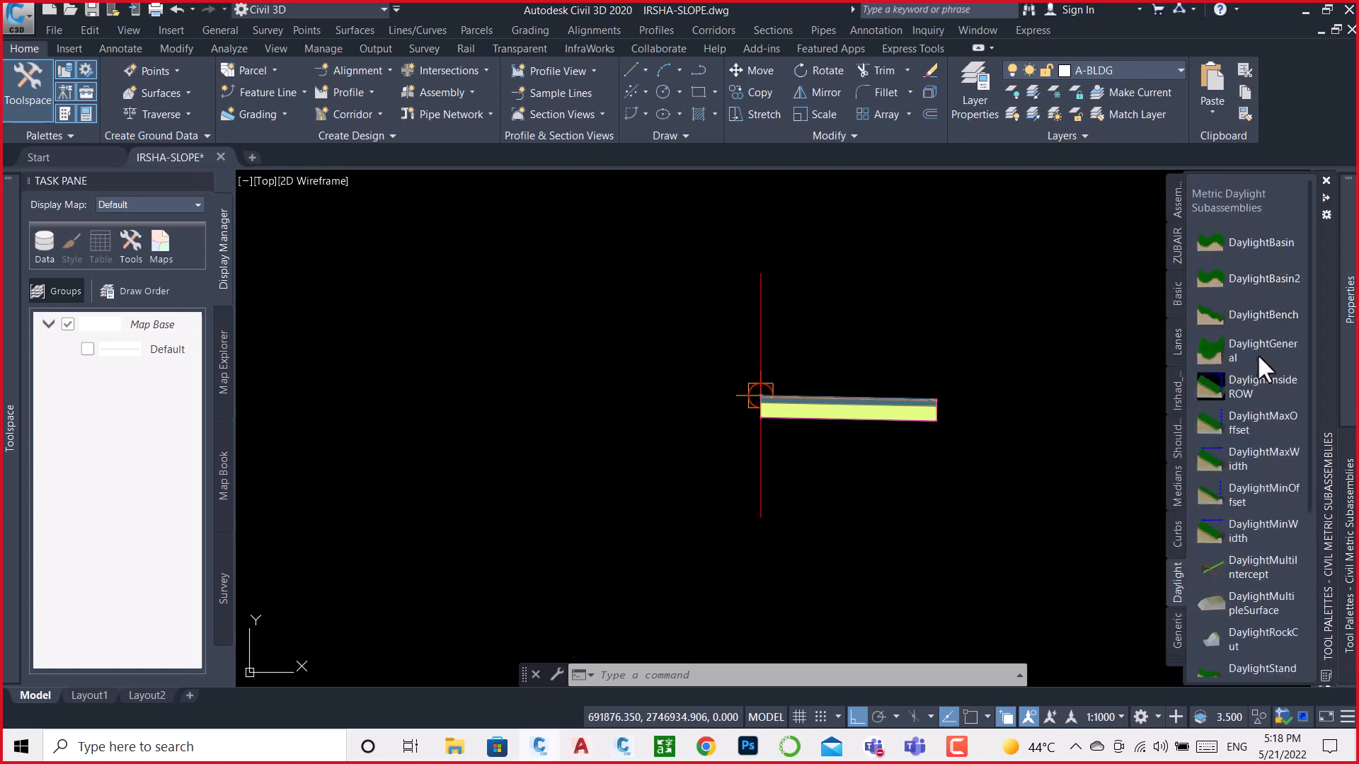
left_click(1251, 346)
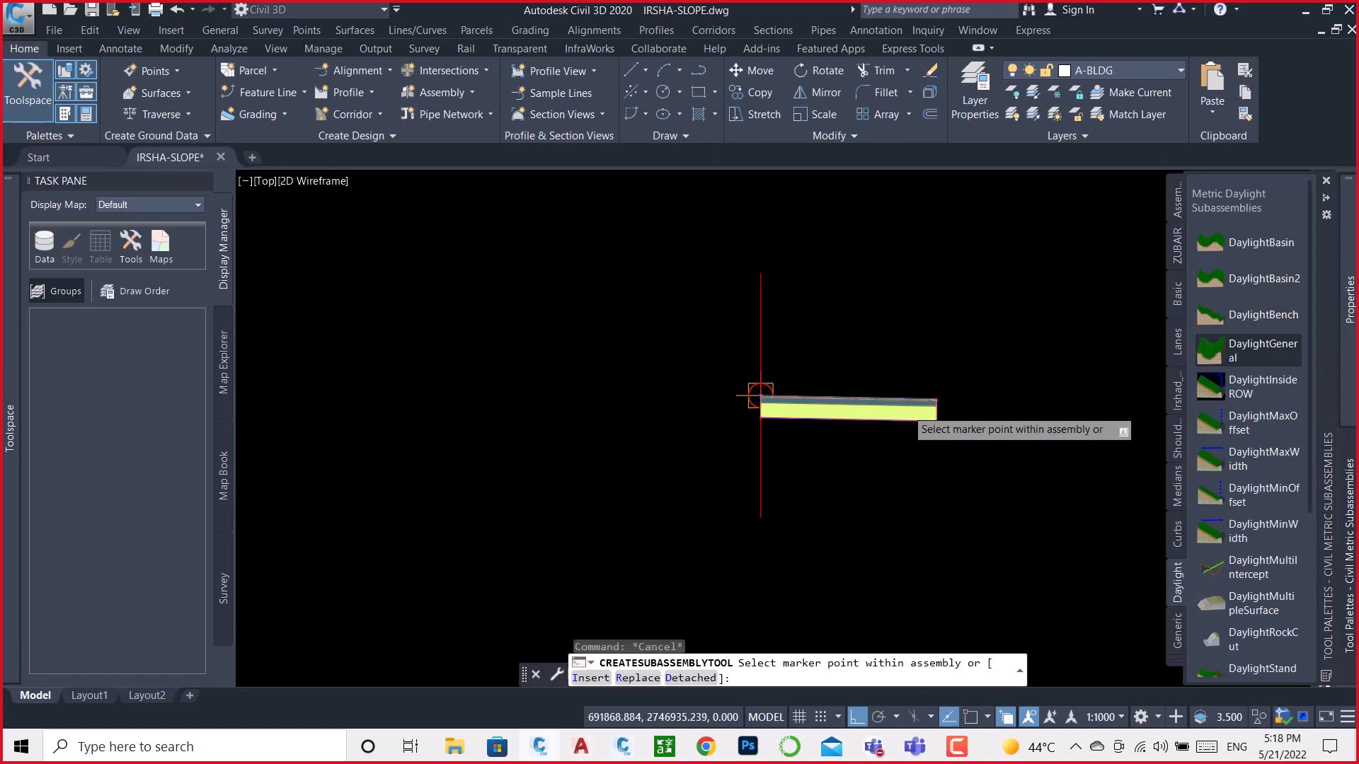
scroll(909, 417, "up", 6)
scroll(1104, 386, "up", 6)
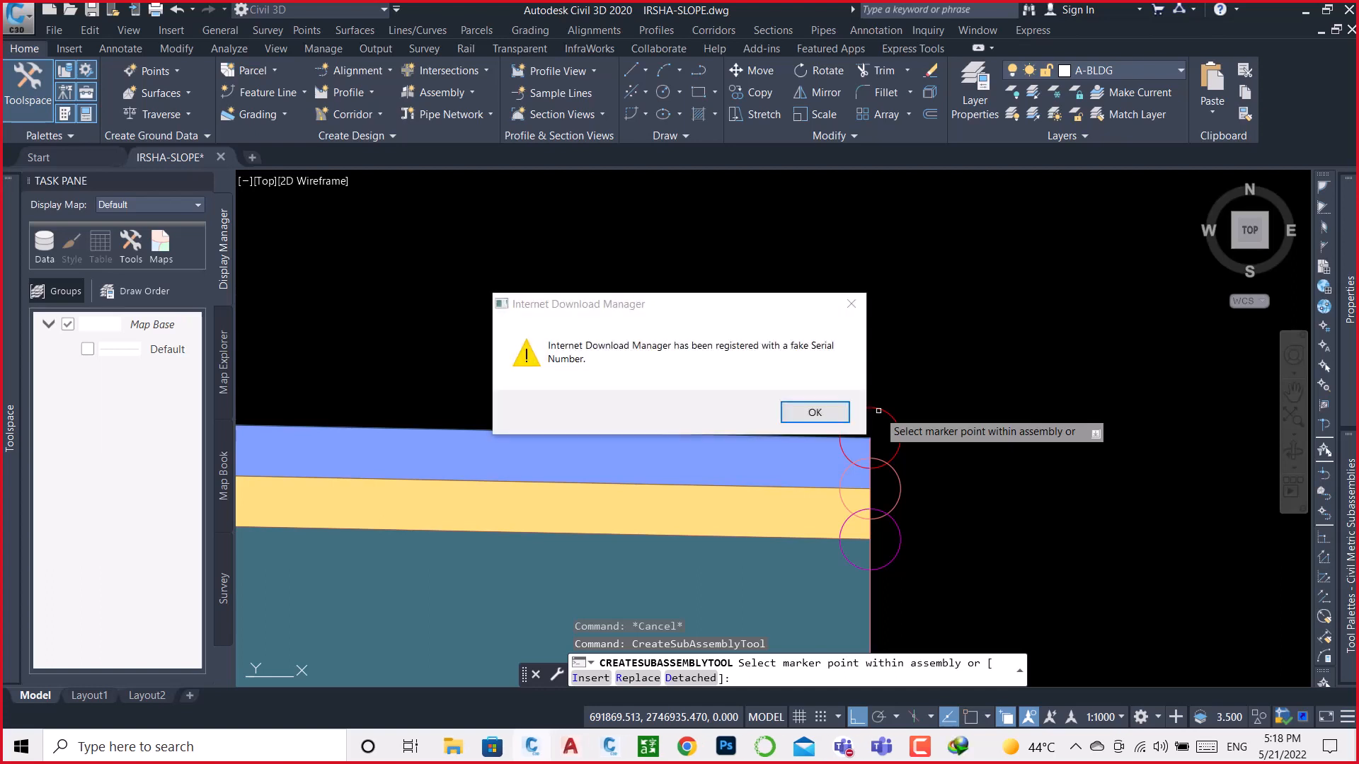
left_click(851, 304)
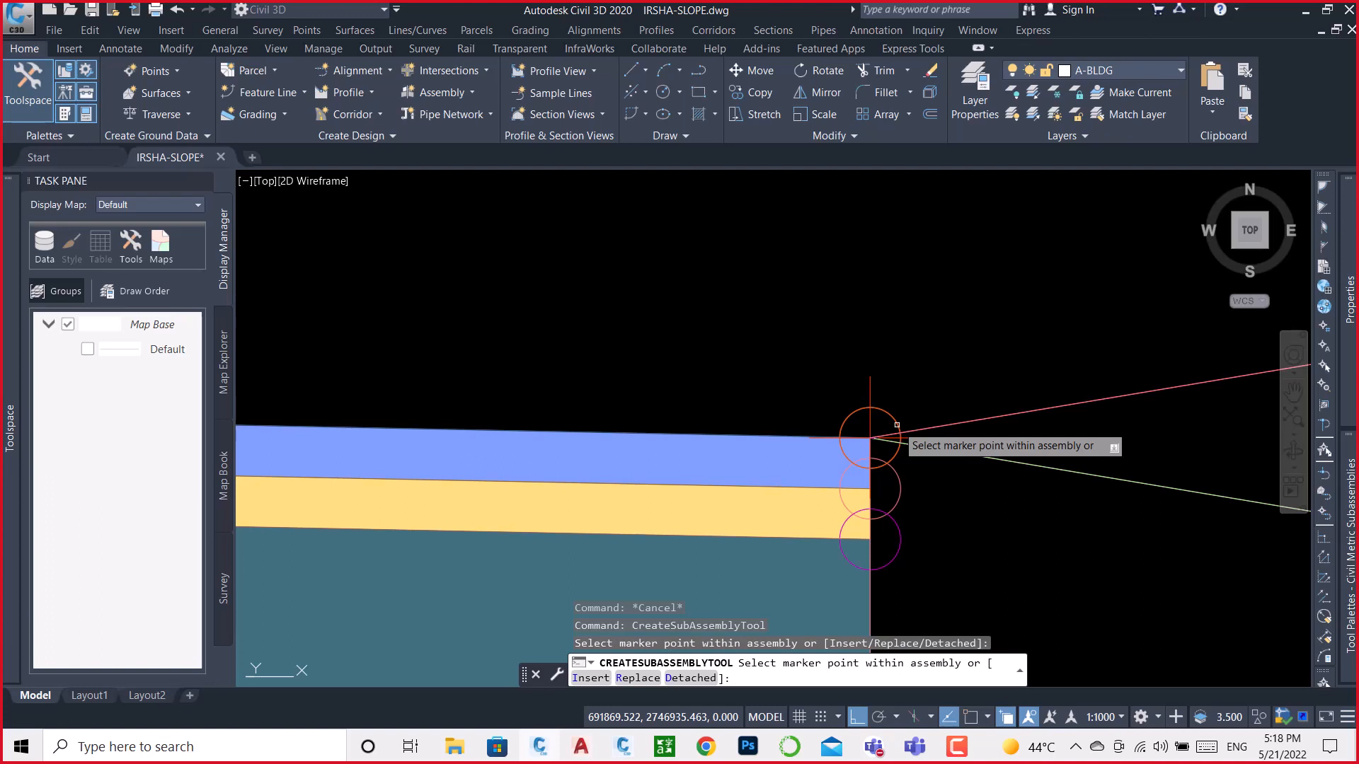
key("Escape")
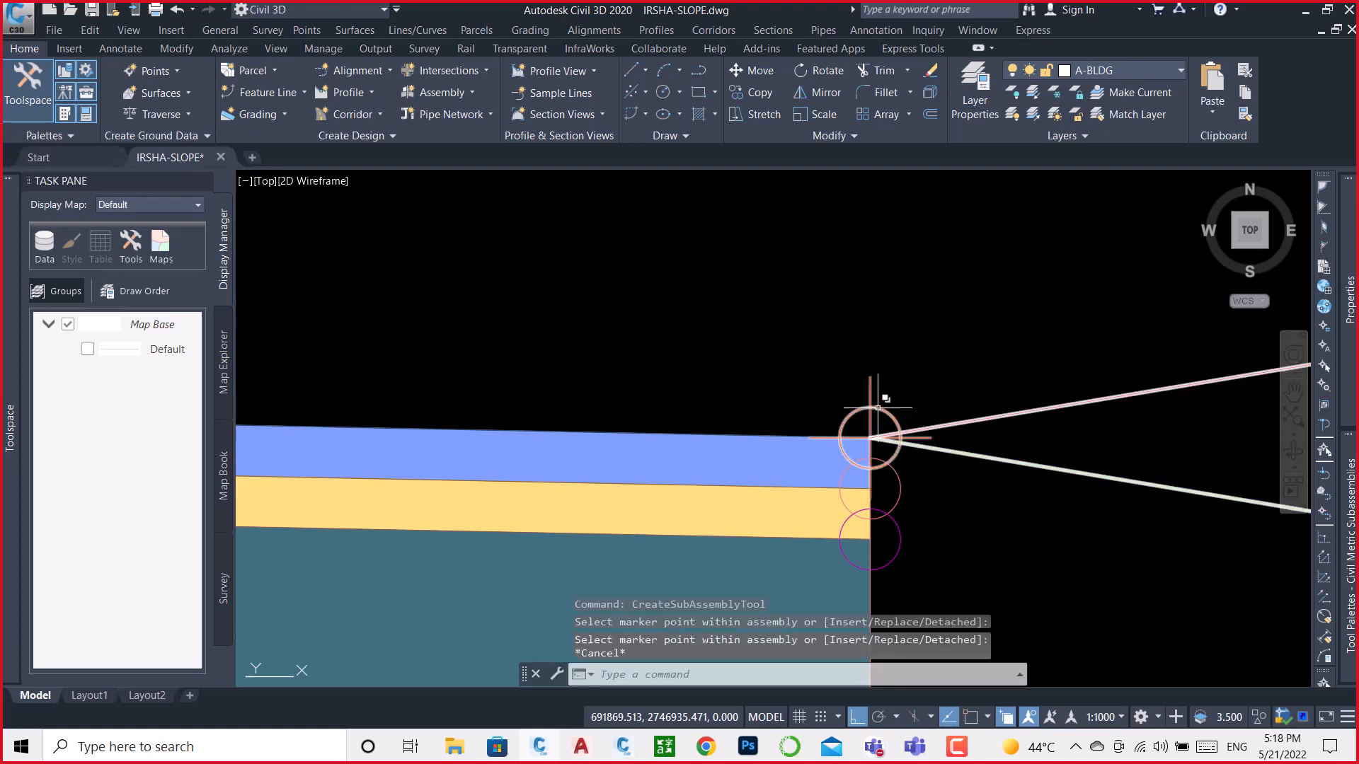
Step: Bring the DaylightGeneral subassembly to the front of the display order
scroll(866, 425, "up", 4)
scroll(863, 418, "down", 5)
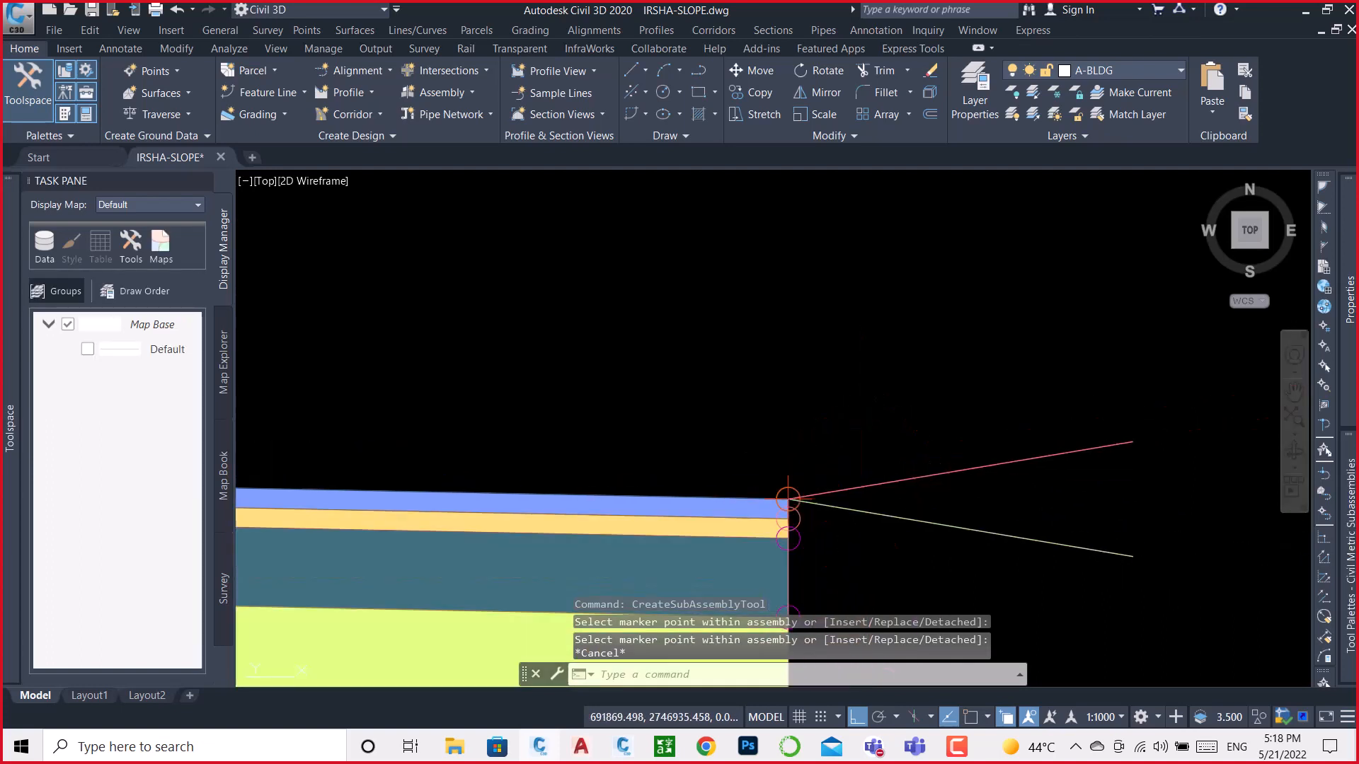
scroll(583, 454, "up", 3)
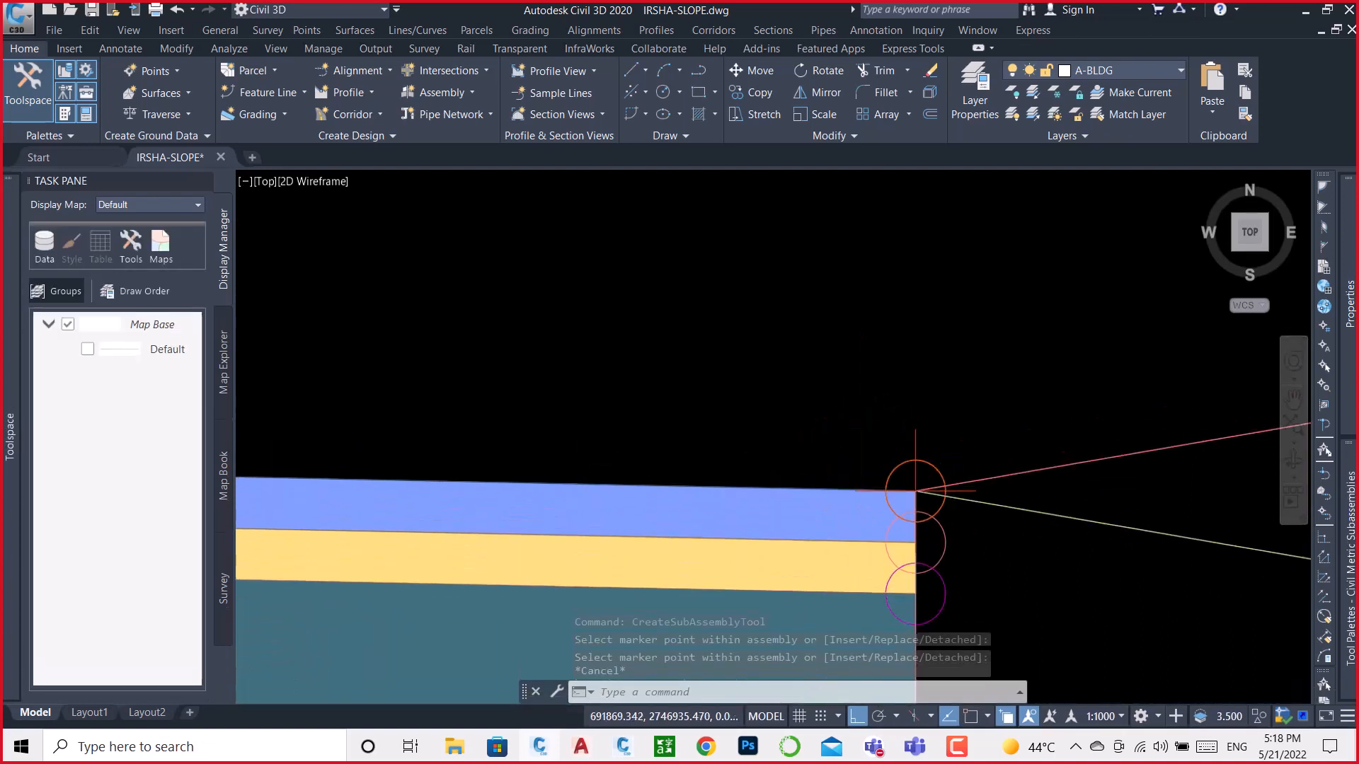
scroll(748, 469, "down", 6)
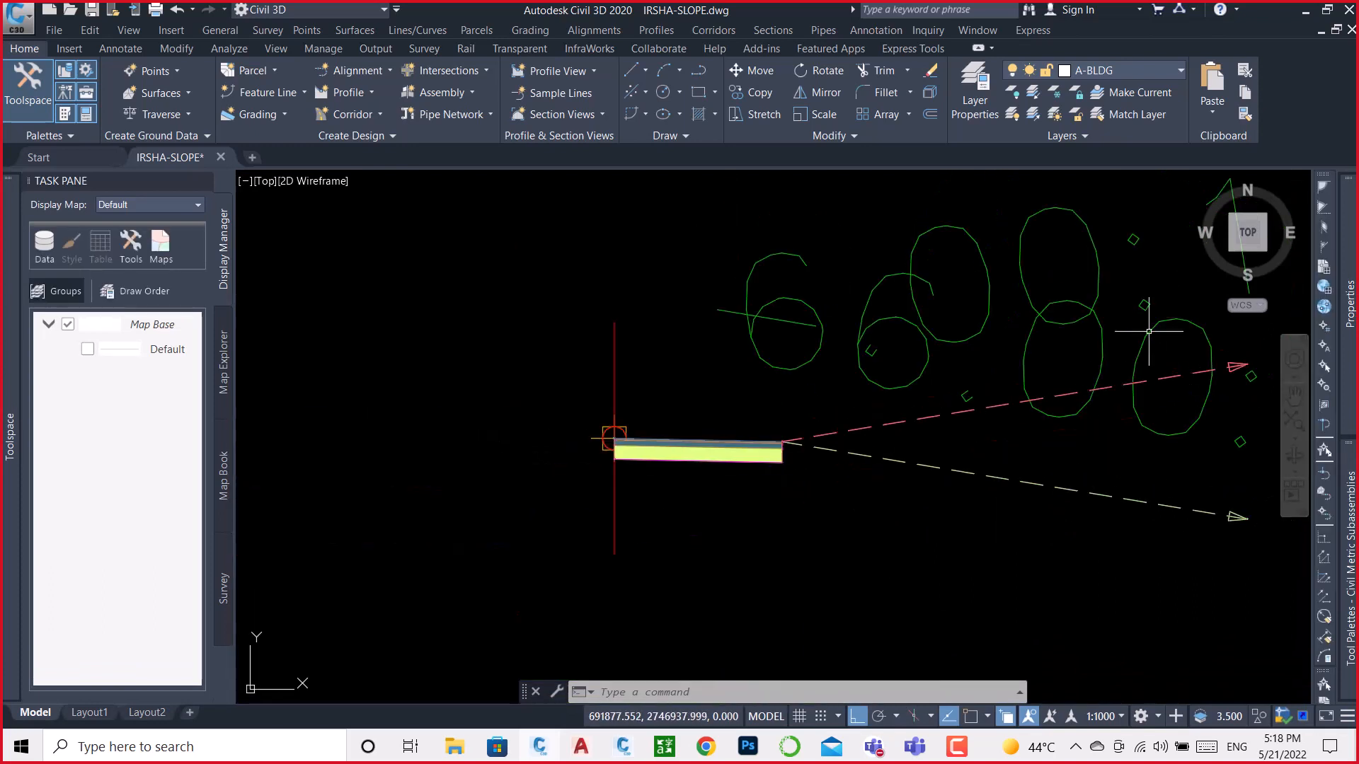
scroll(783, 434, "up", 5)
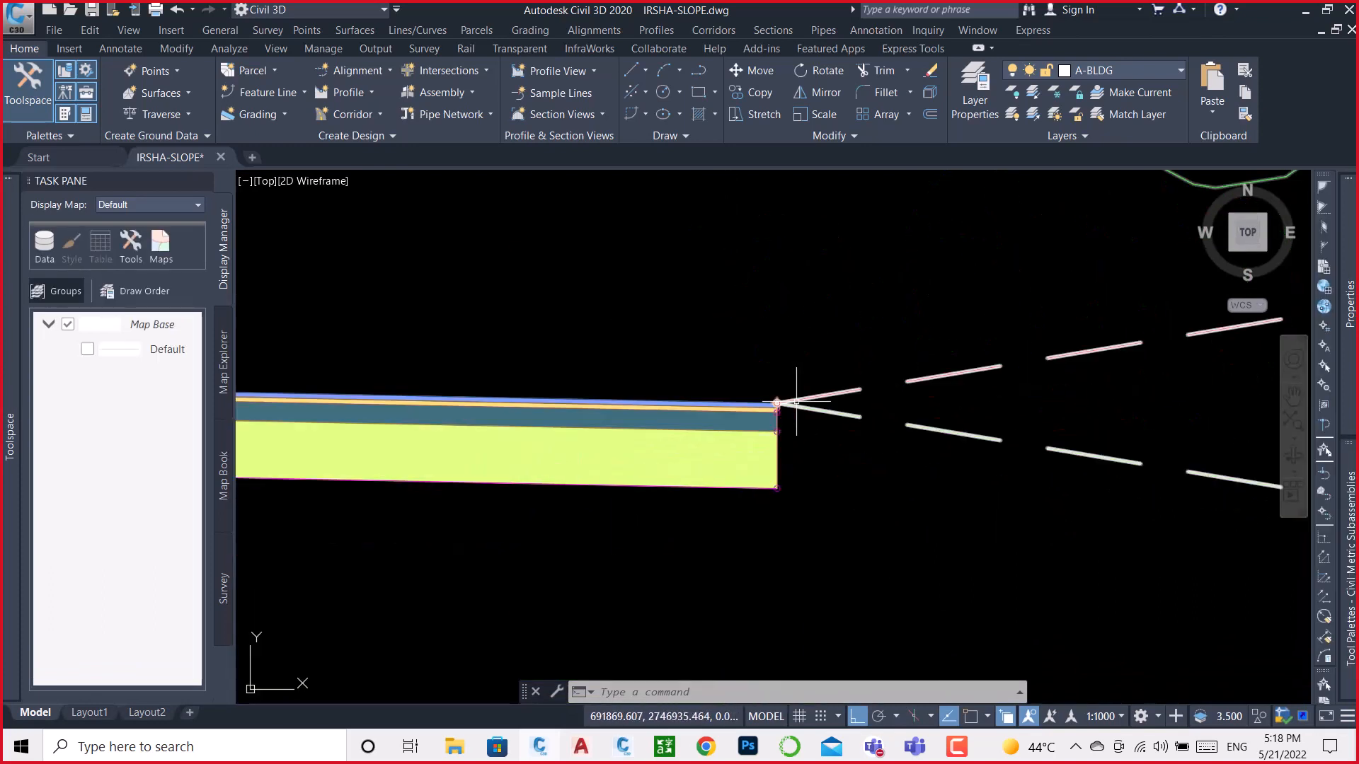
left_click(825, 396)
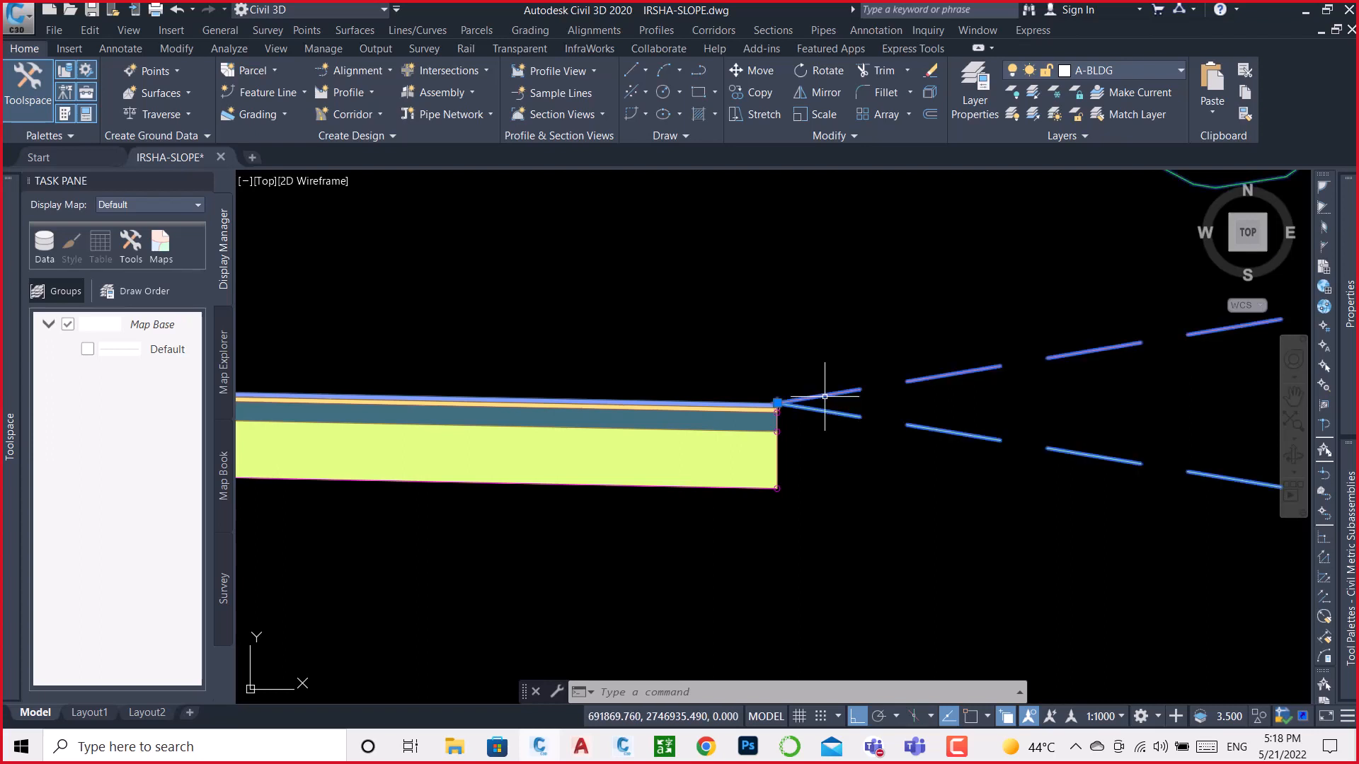
right_click(794, 254)
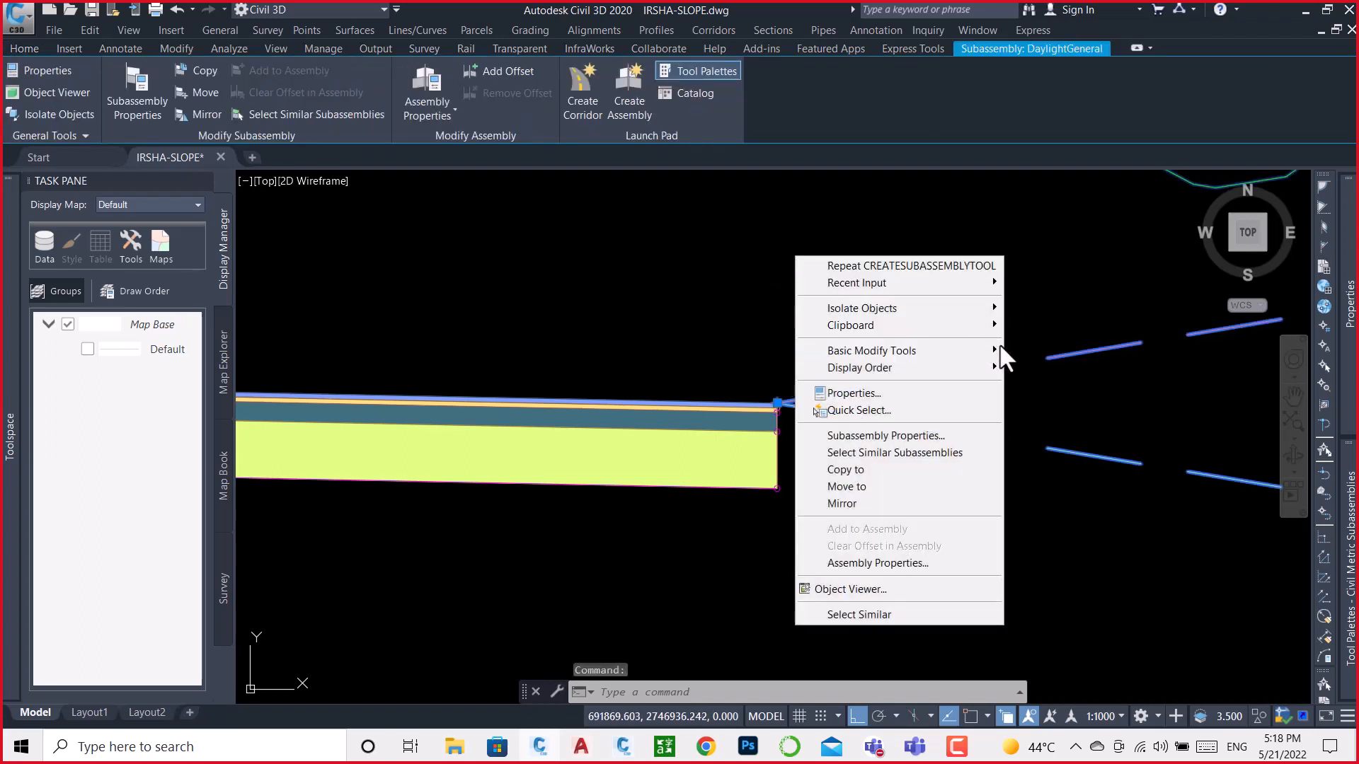
mouse_move(988, 365)
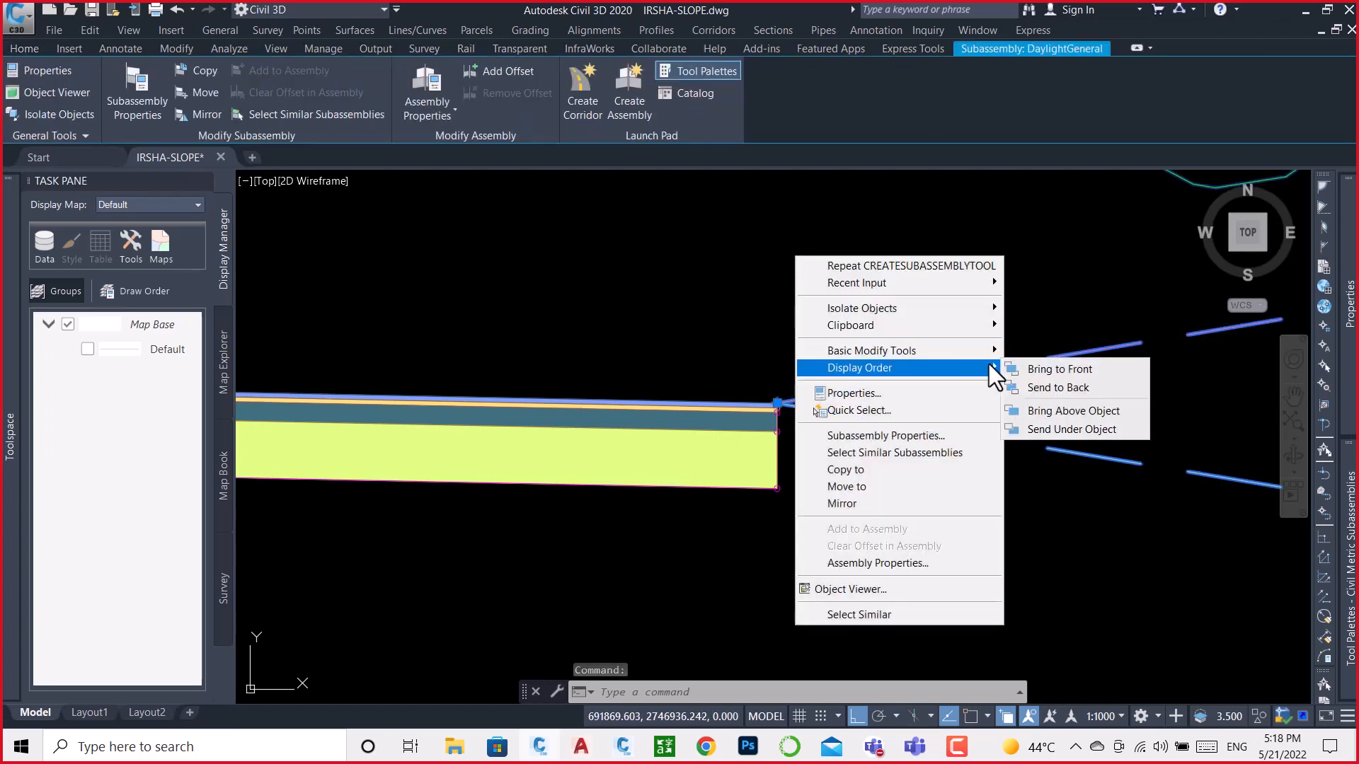
left_click(1067, 369)
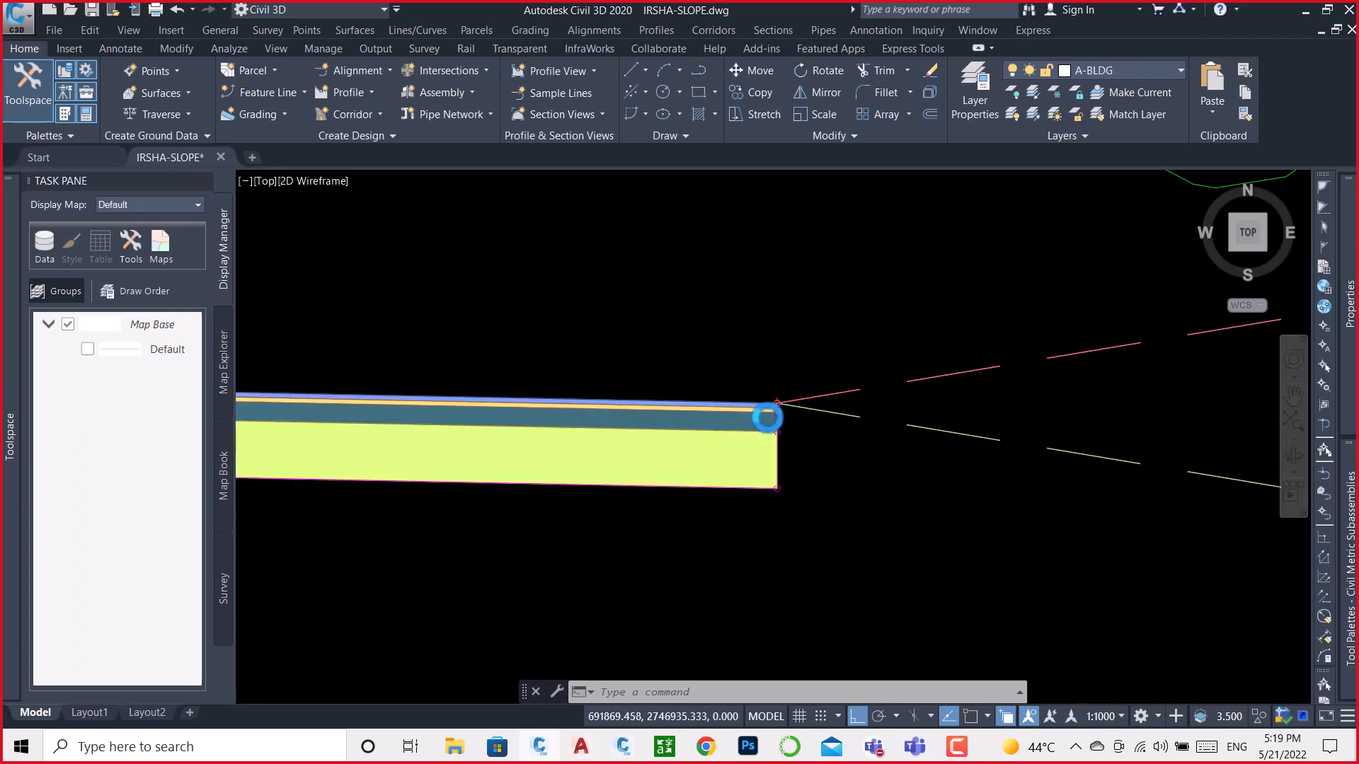
Step: Draw a small circle of about 0.014 radius in the empty space below the daylight lines, beside the lane's outer edge
scroll(768, 413, "up", 5)
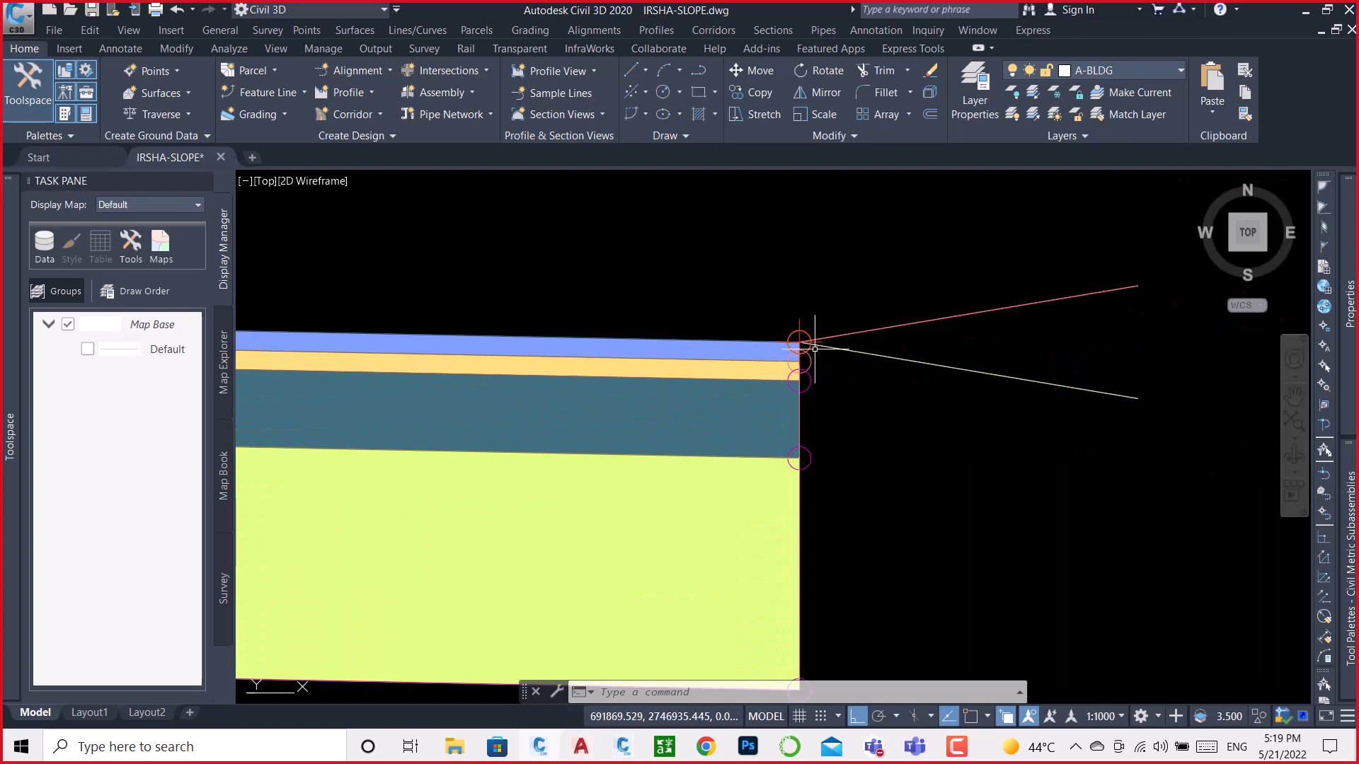
scroll(817, 382, "up", 2)
middle_click_drag(905, 428, 828, 385)
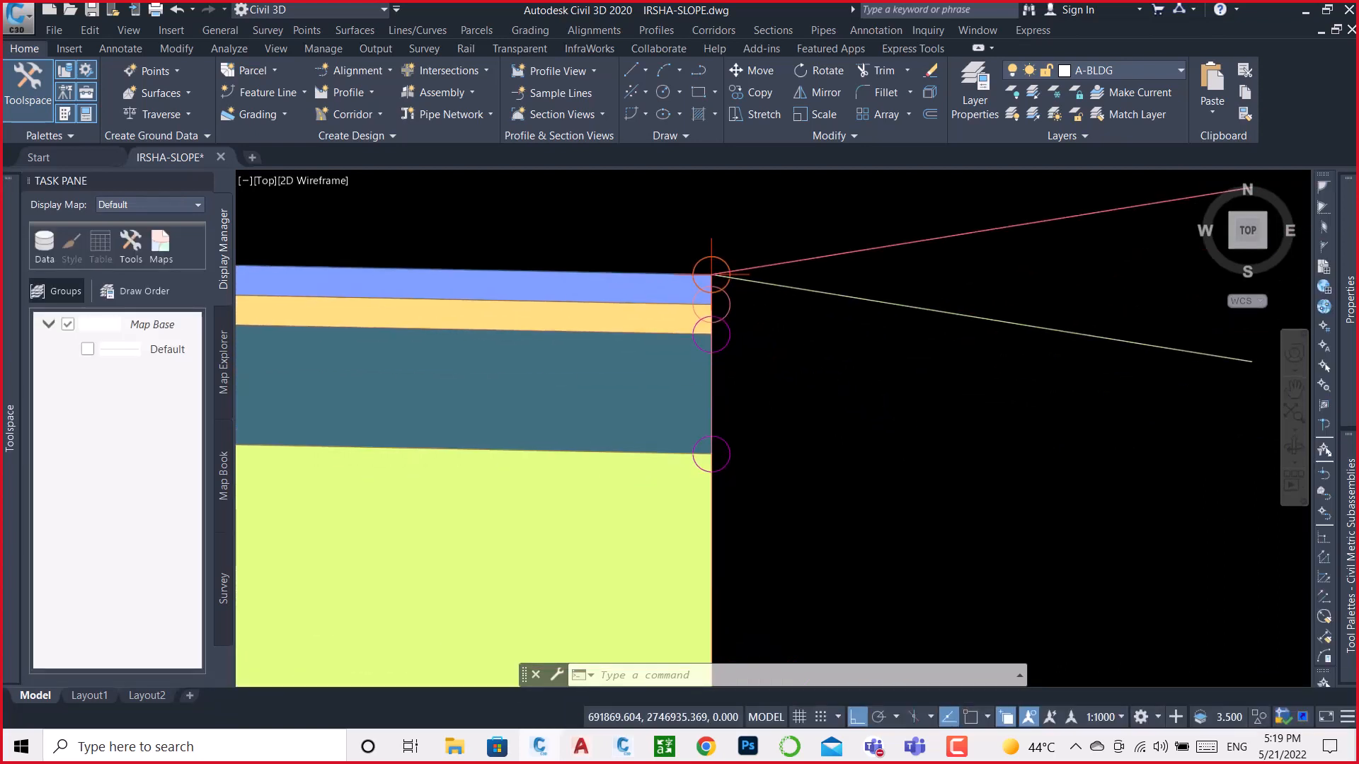
type("c")
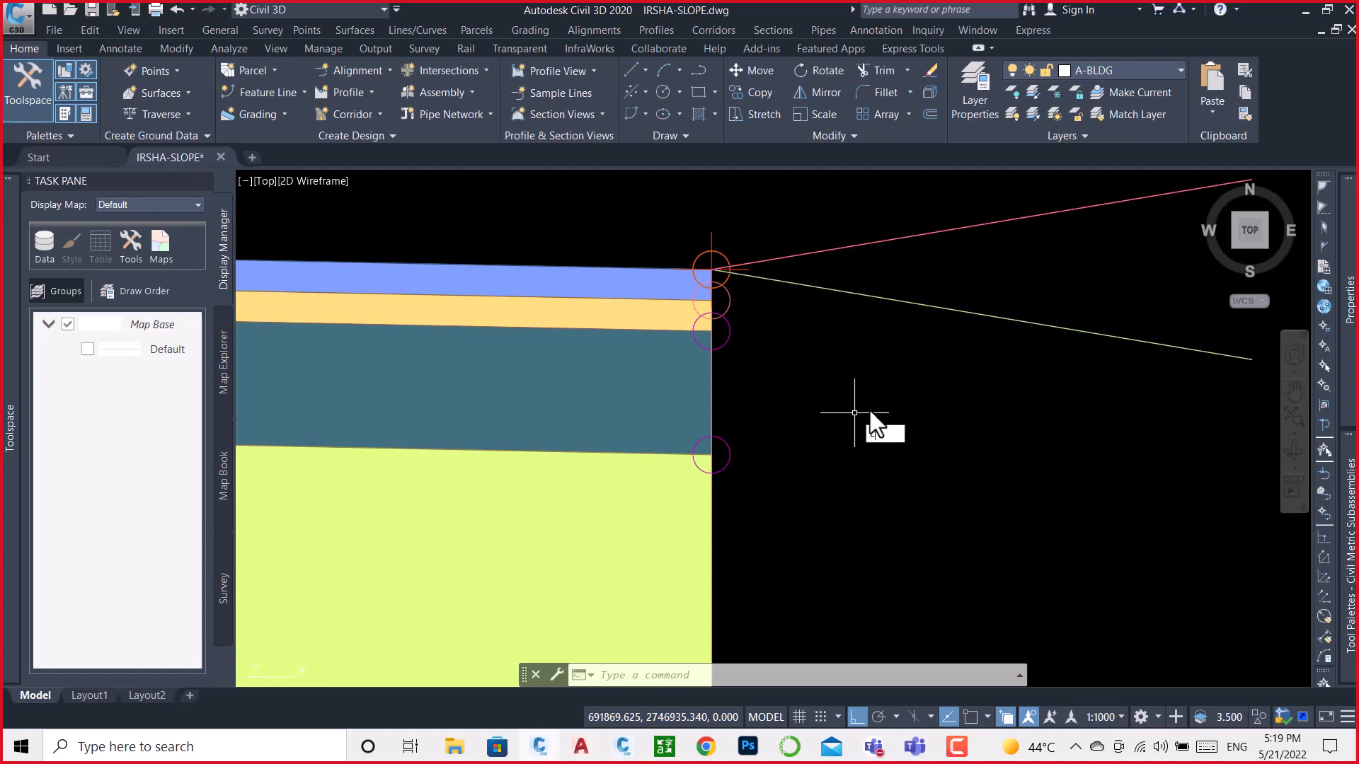
key("Return")
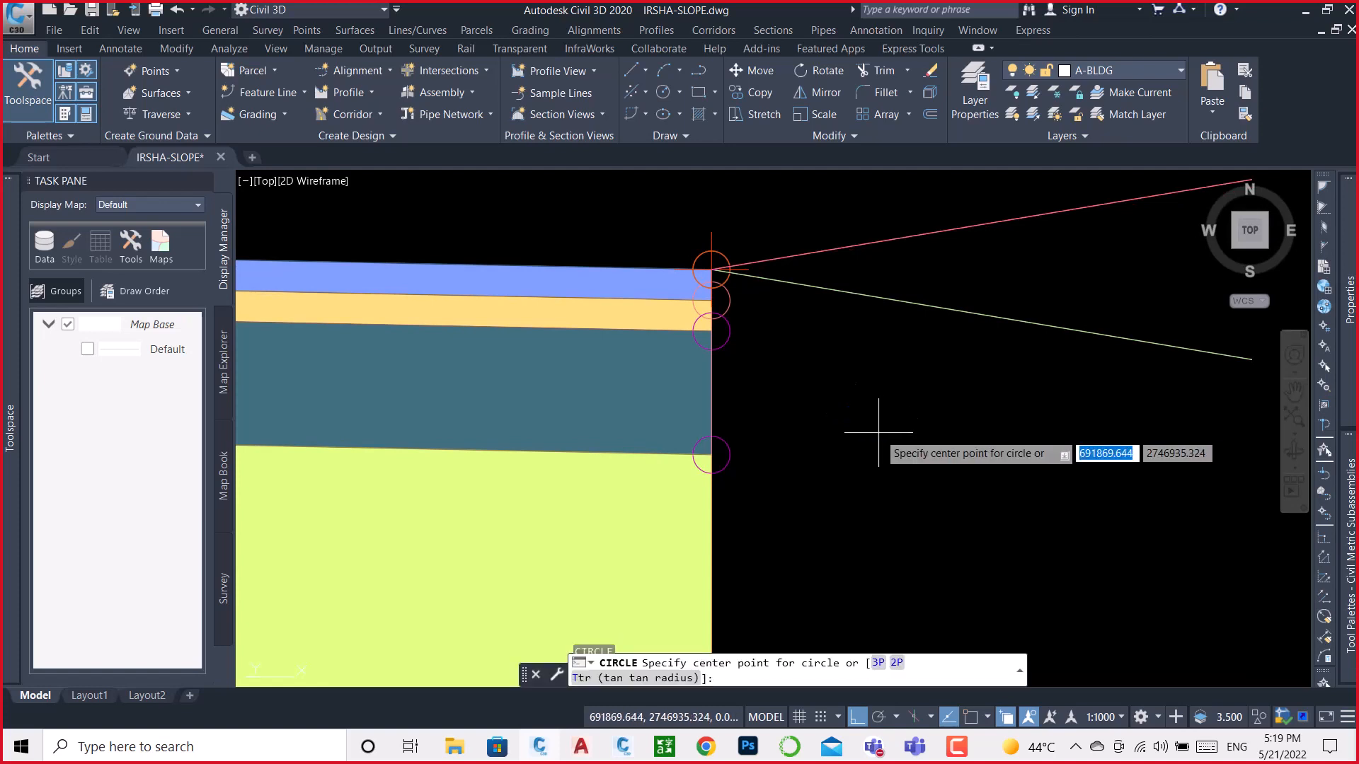
left_click(878, 423)
left_click(896, 432)
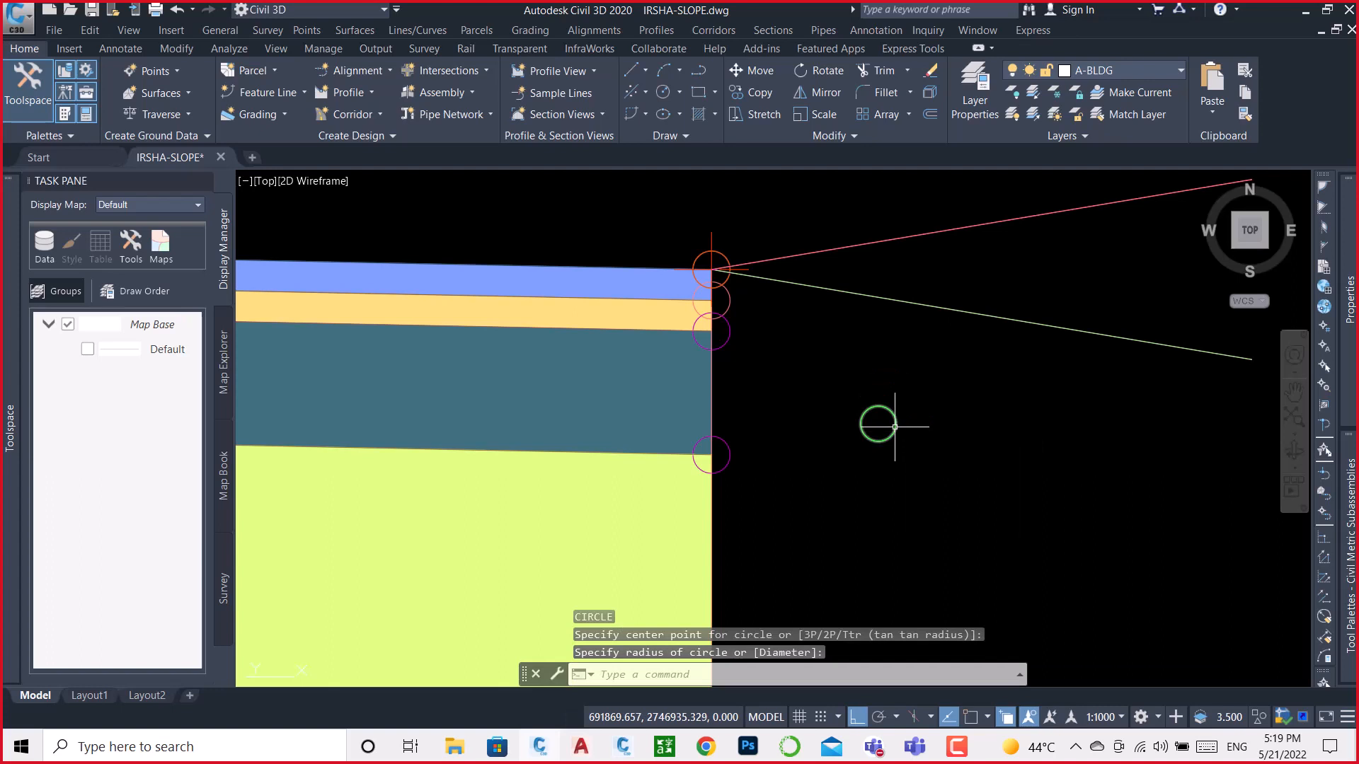
left_click(878, 423)
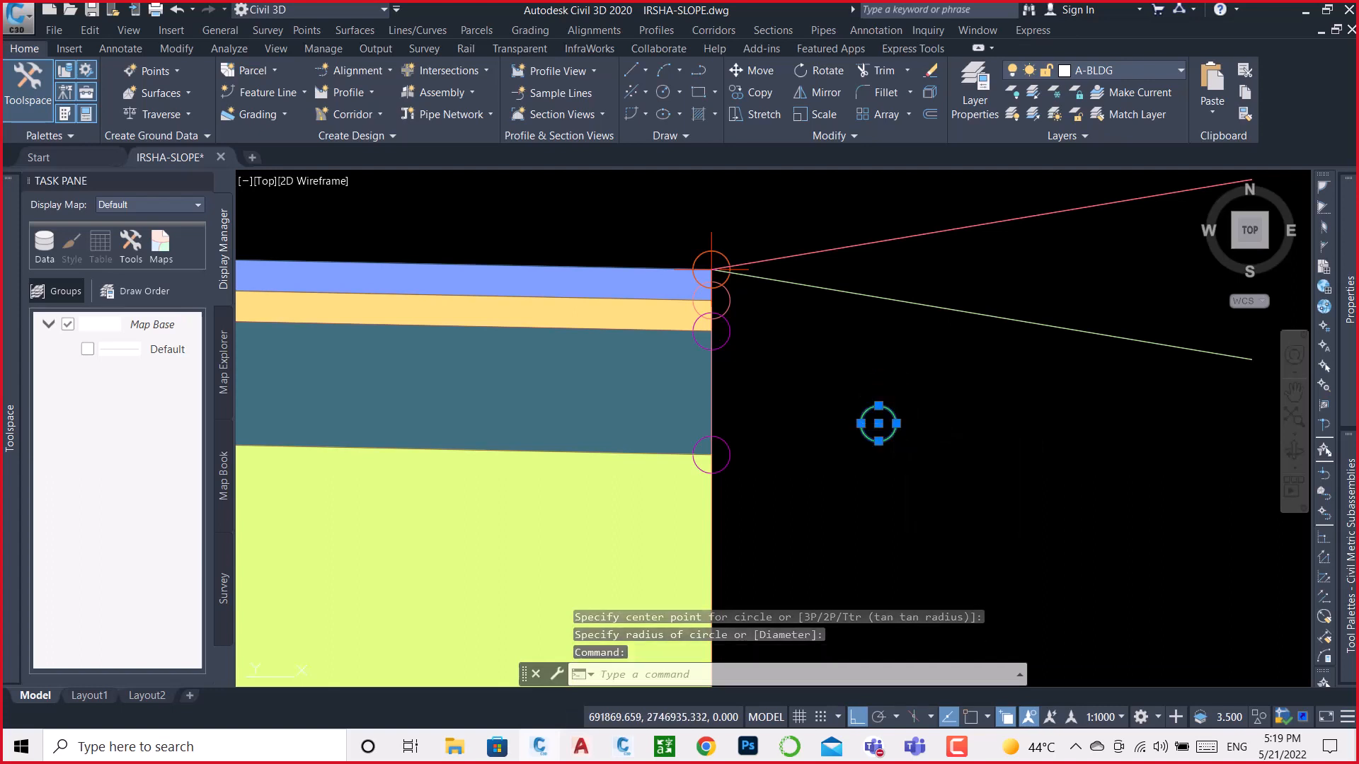
key("Escape")
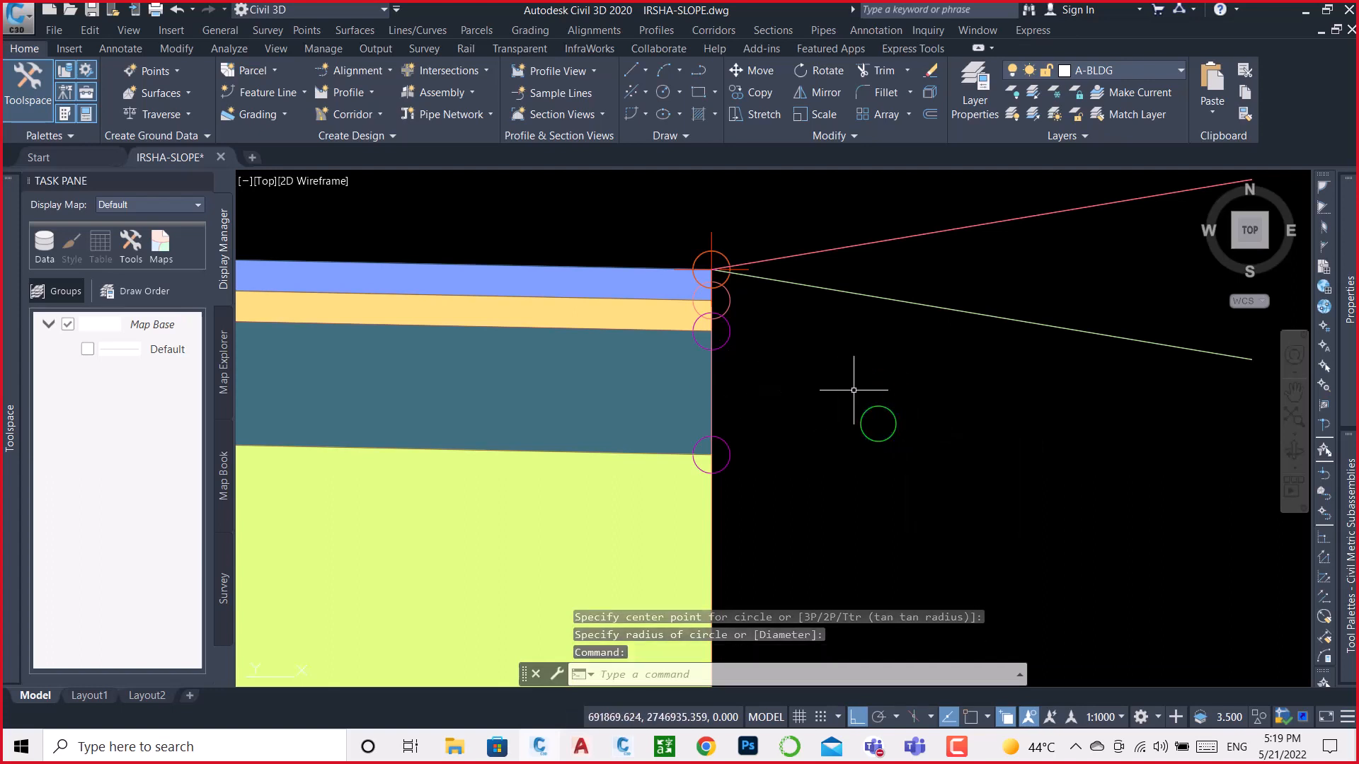
Step: Set the current drawing color for new objects to Red
mouse_move(1349, 297)
left_click(1278, 239)
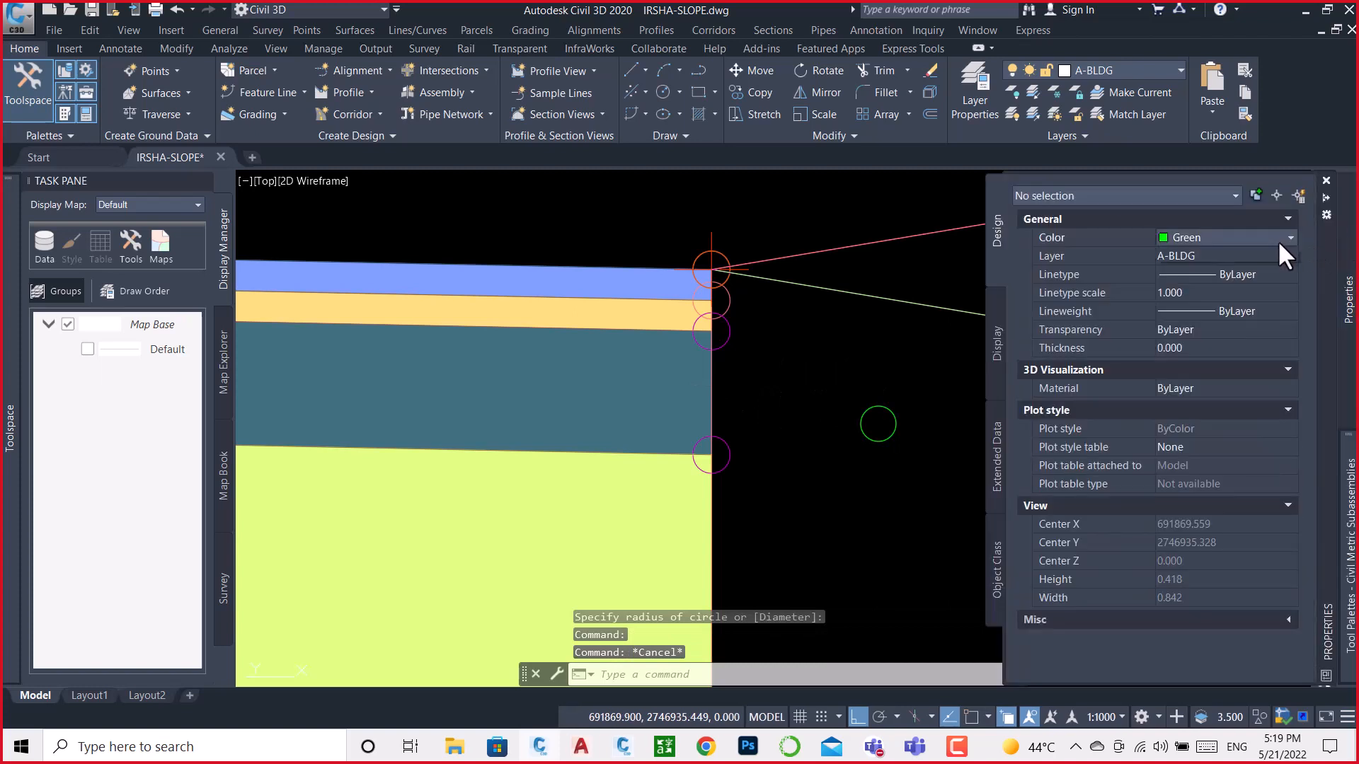
left_click(1278, 239)
left_click(1177, 283)
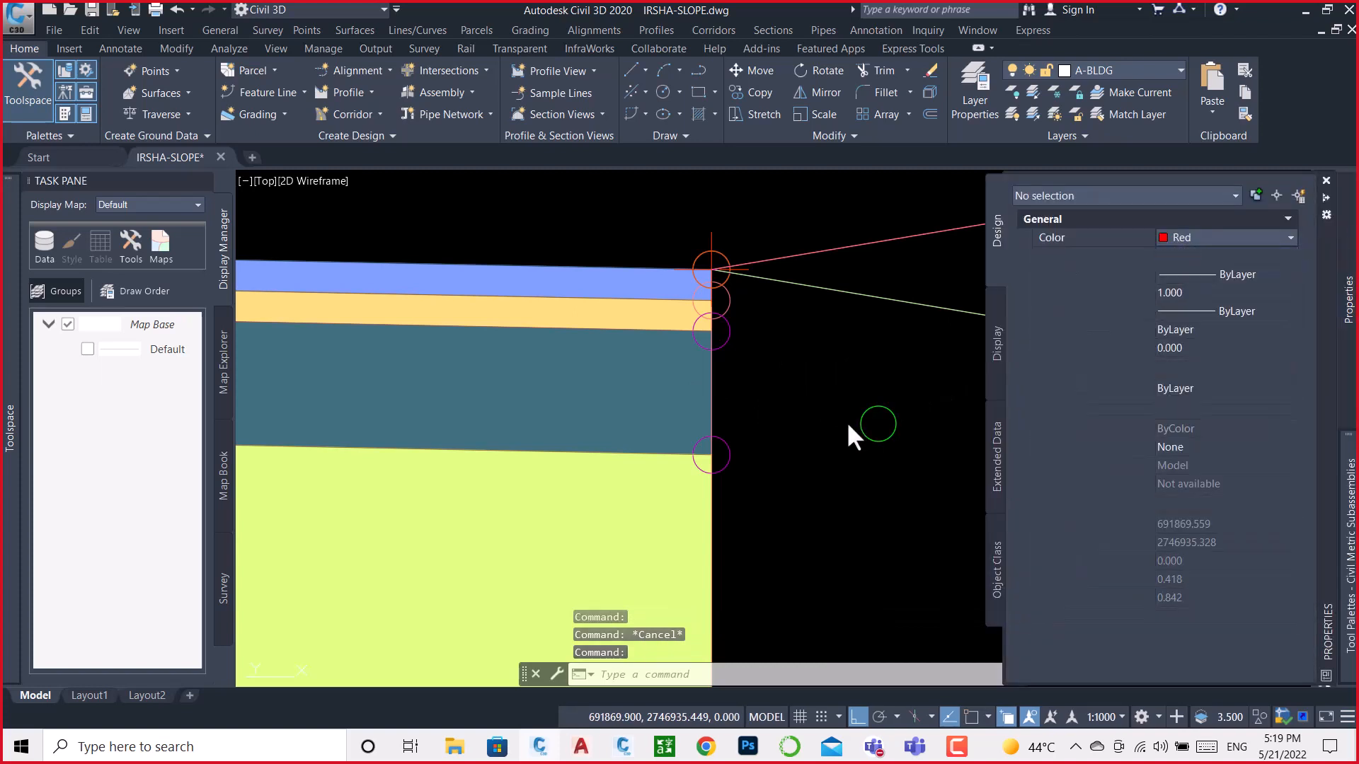
Step: Enable all object snap modes in the drafting settings while the Circle command is running
type("c")
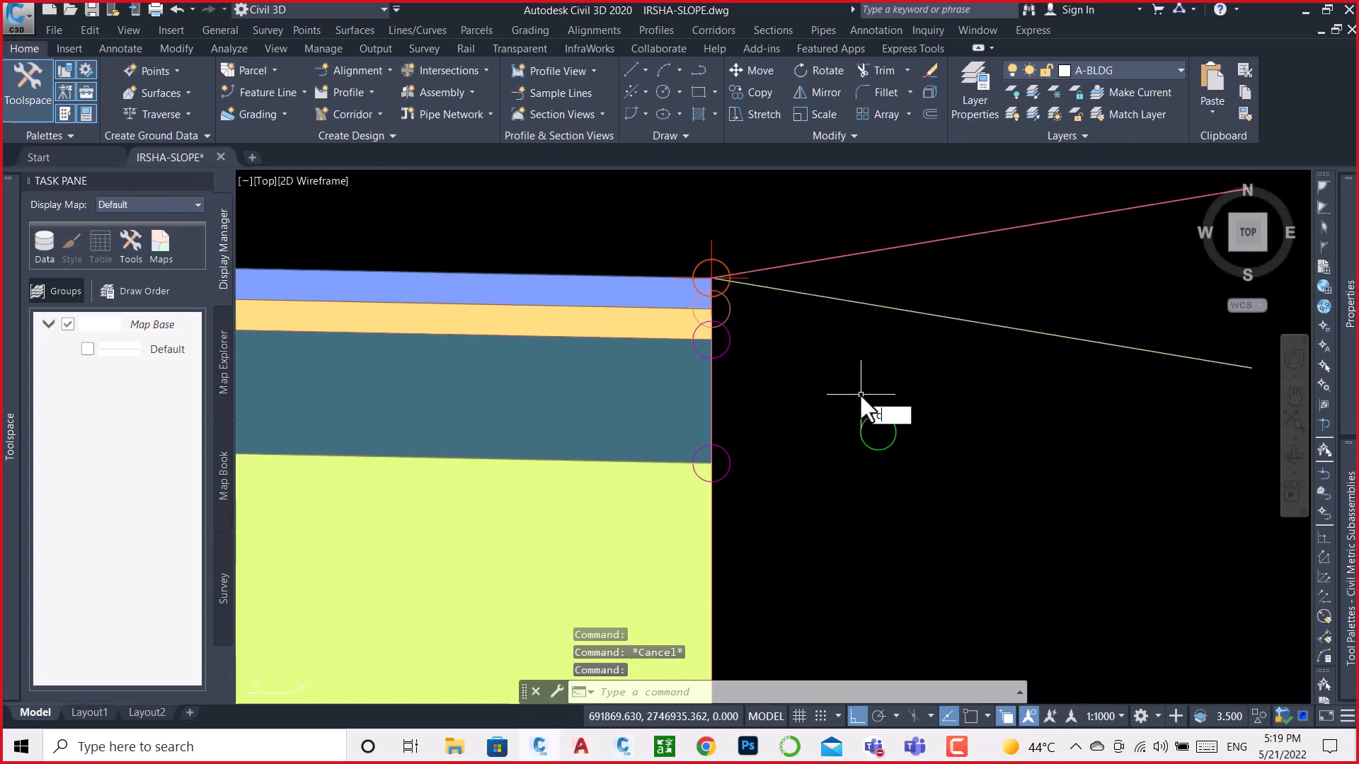
key("Return")
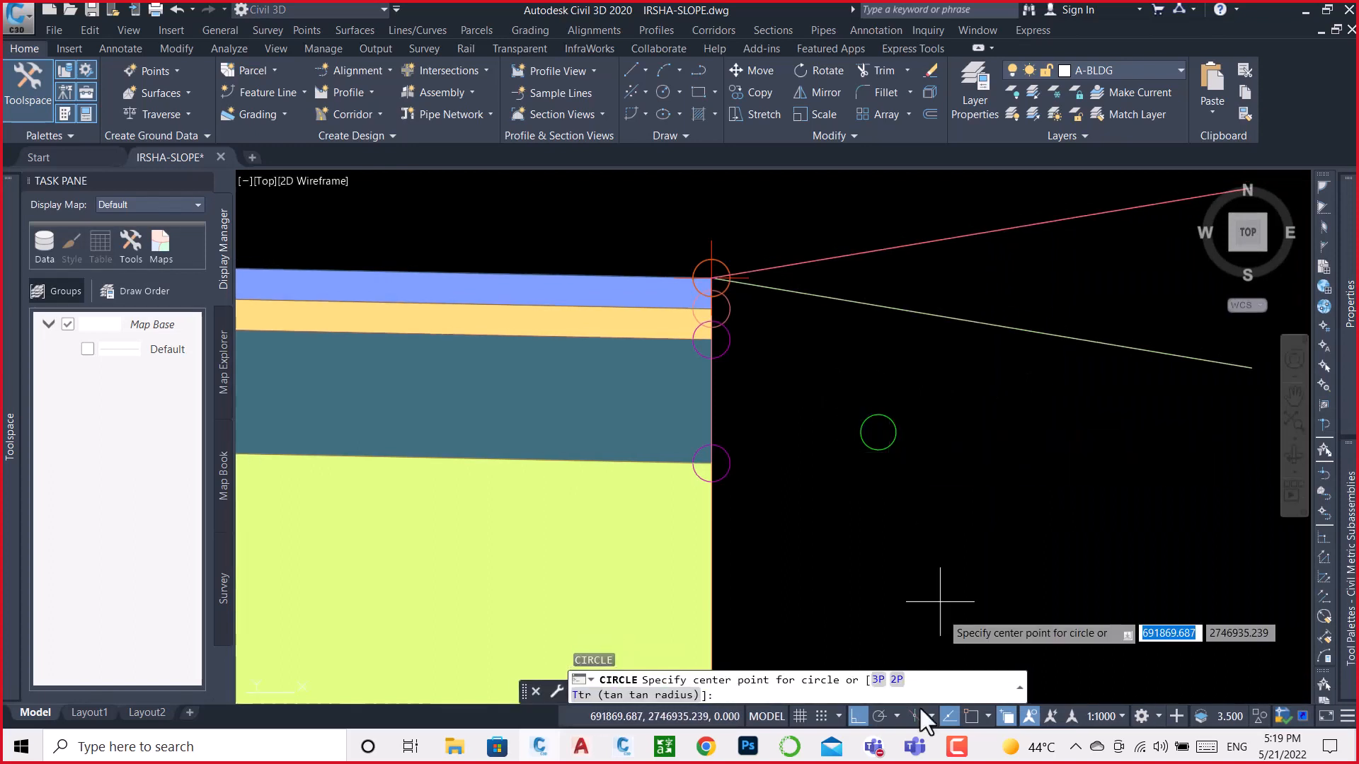
left_click(986, 716)
left_click(984, 693)
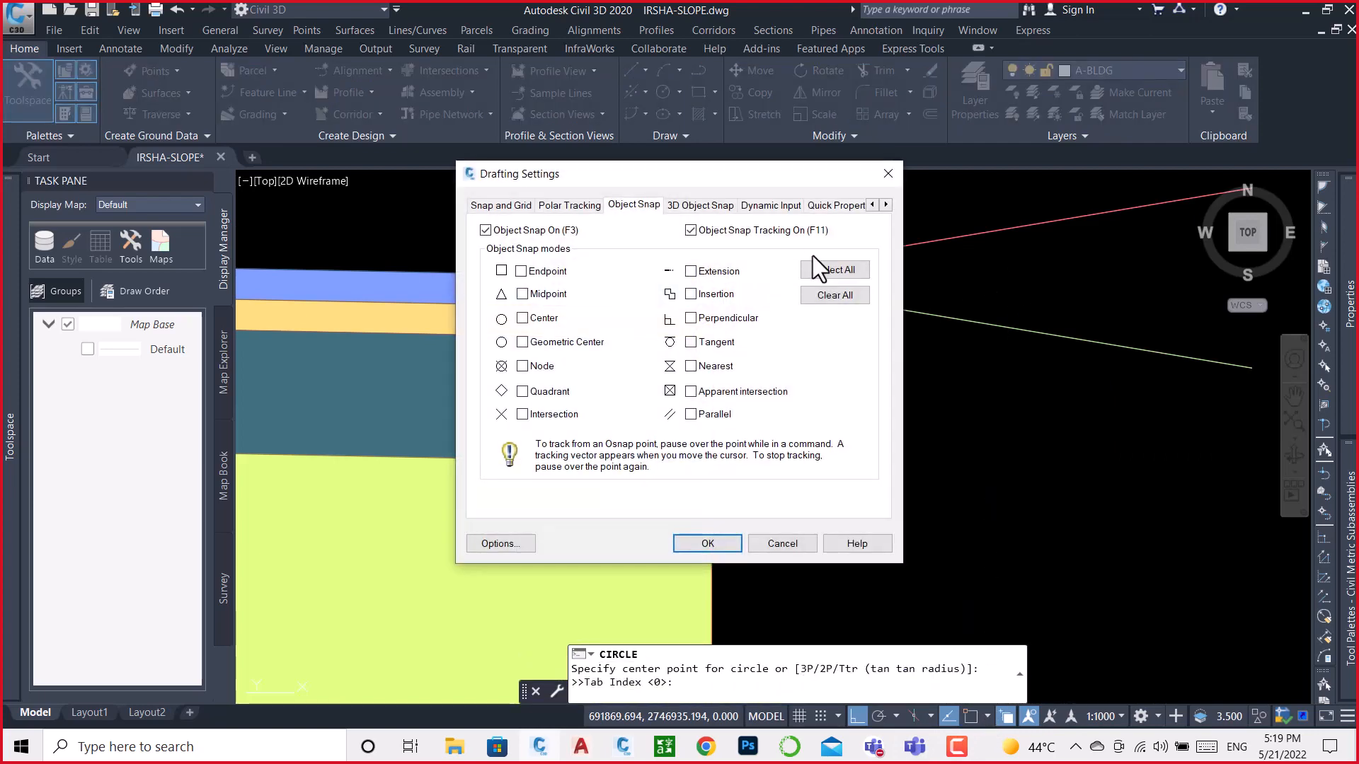
left_click(834, 270)
left_click(690, 545)
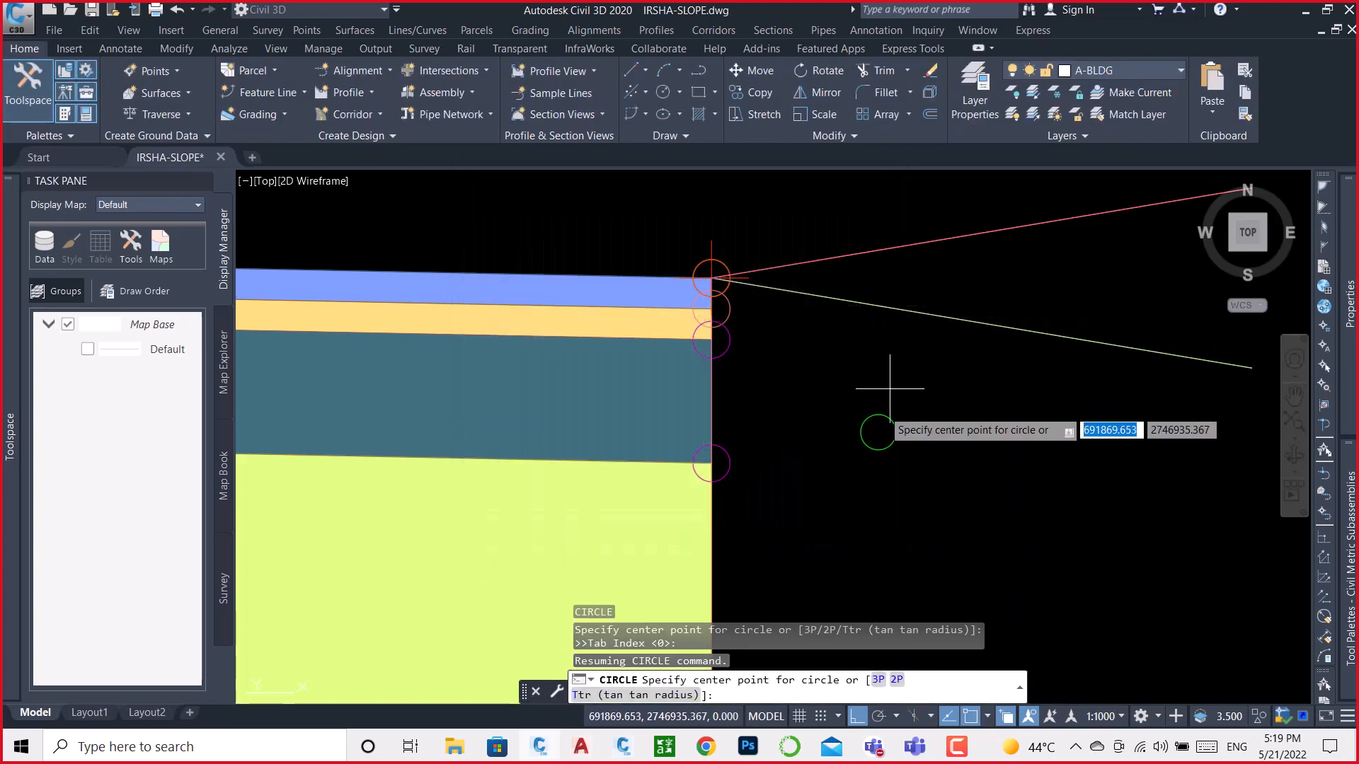
scroll(877, 433, "up", 2)
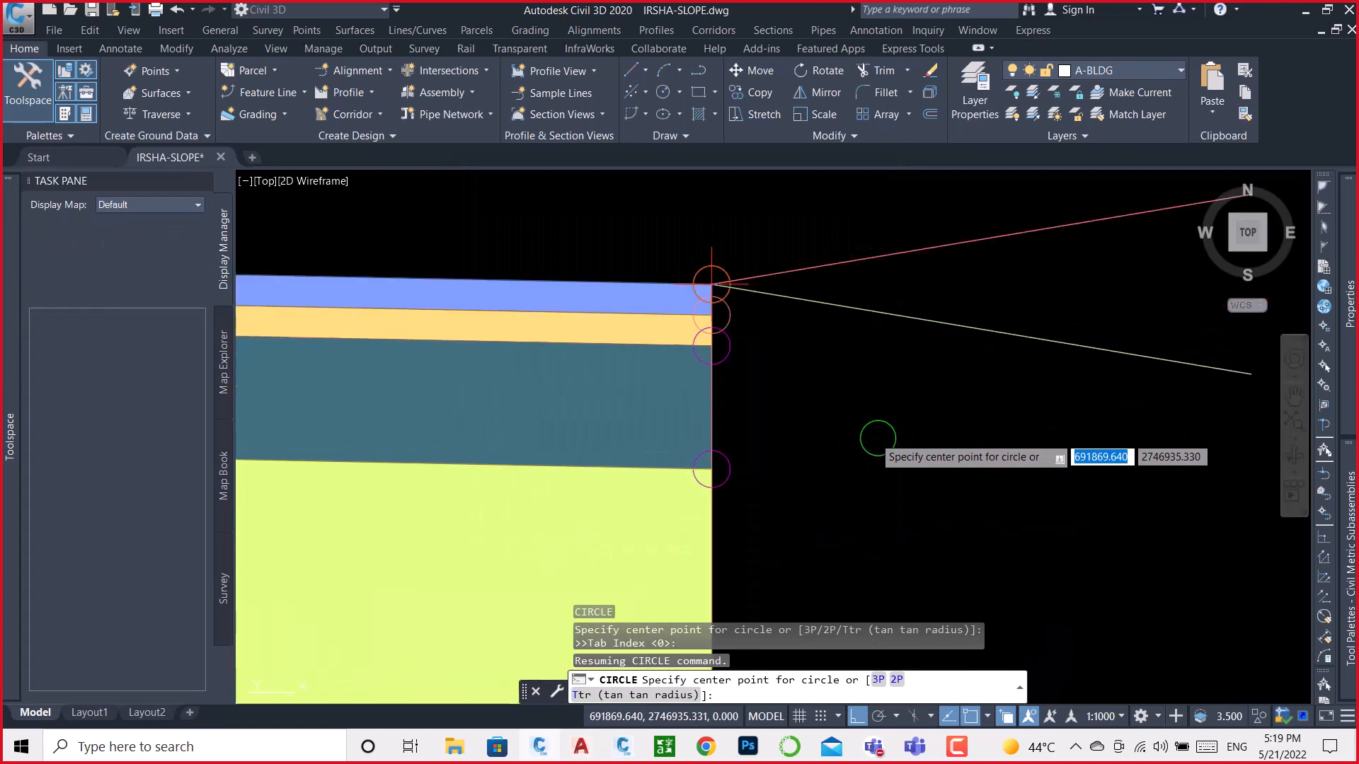
left_click(881, 440)
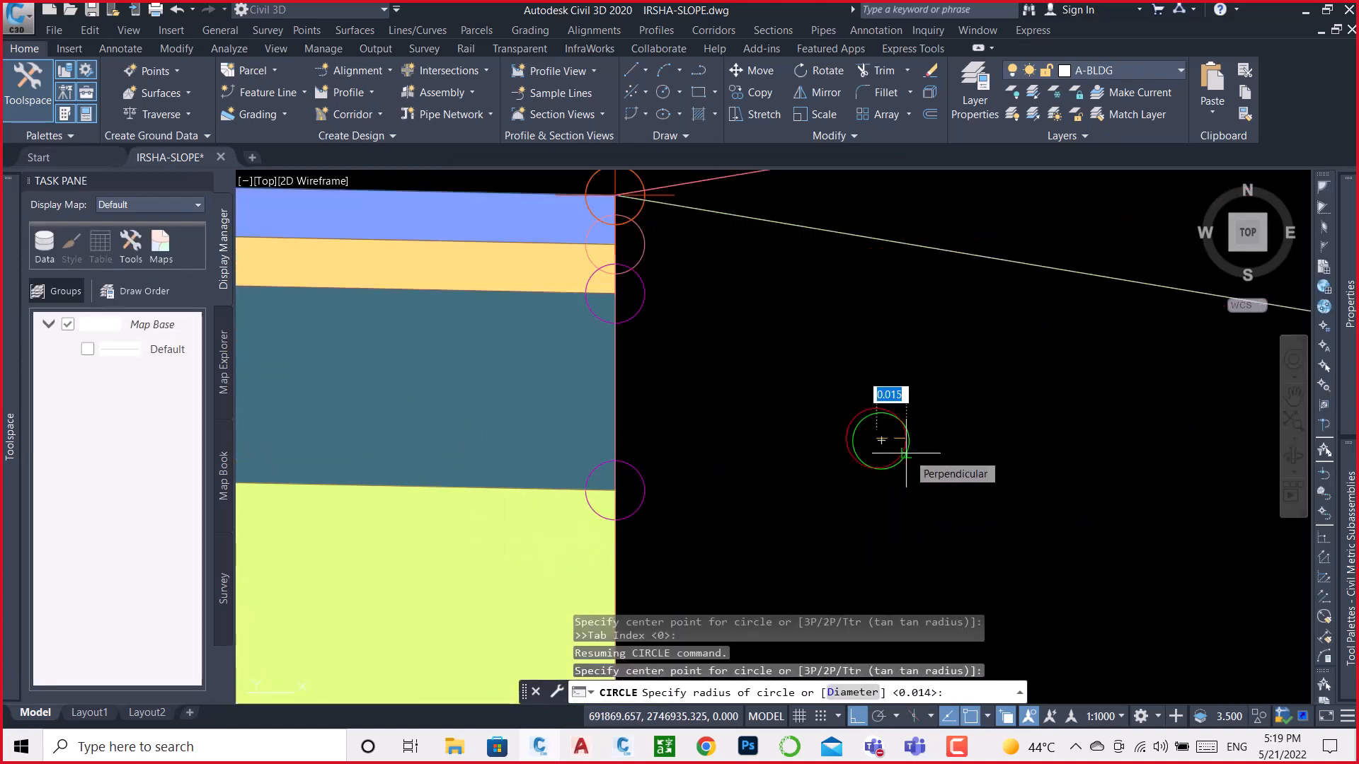
key("Escape")
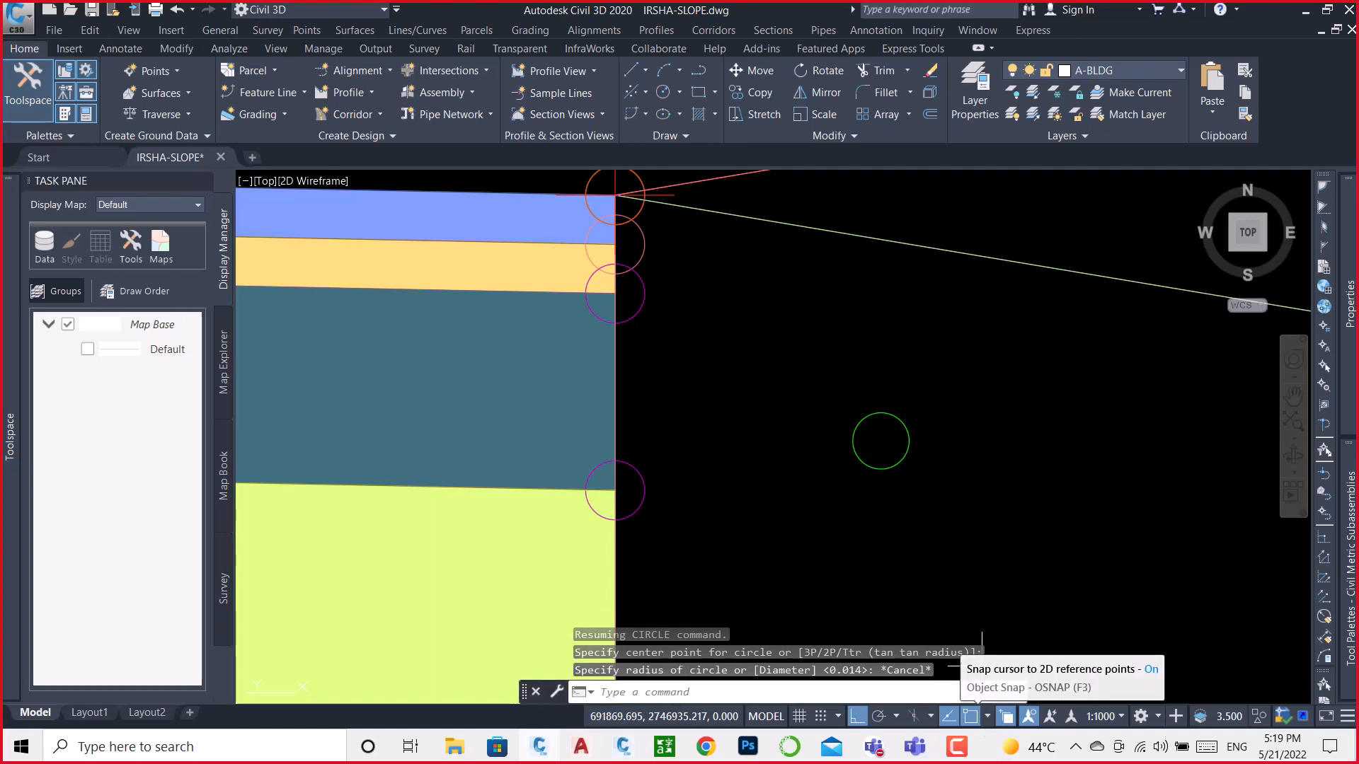
Step: Copy the green circle from its center to a spot directly to its right
left_click(891, 419)
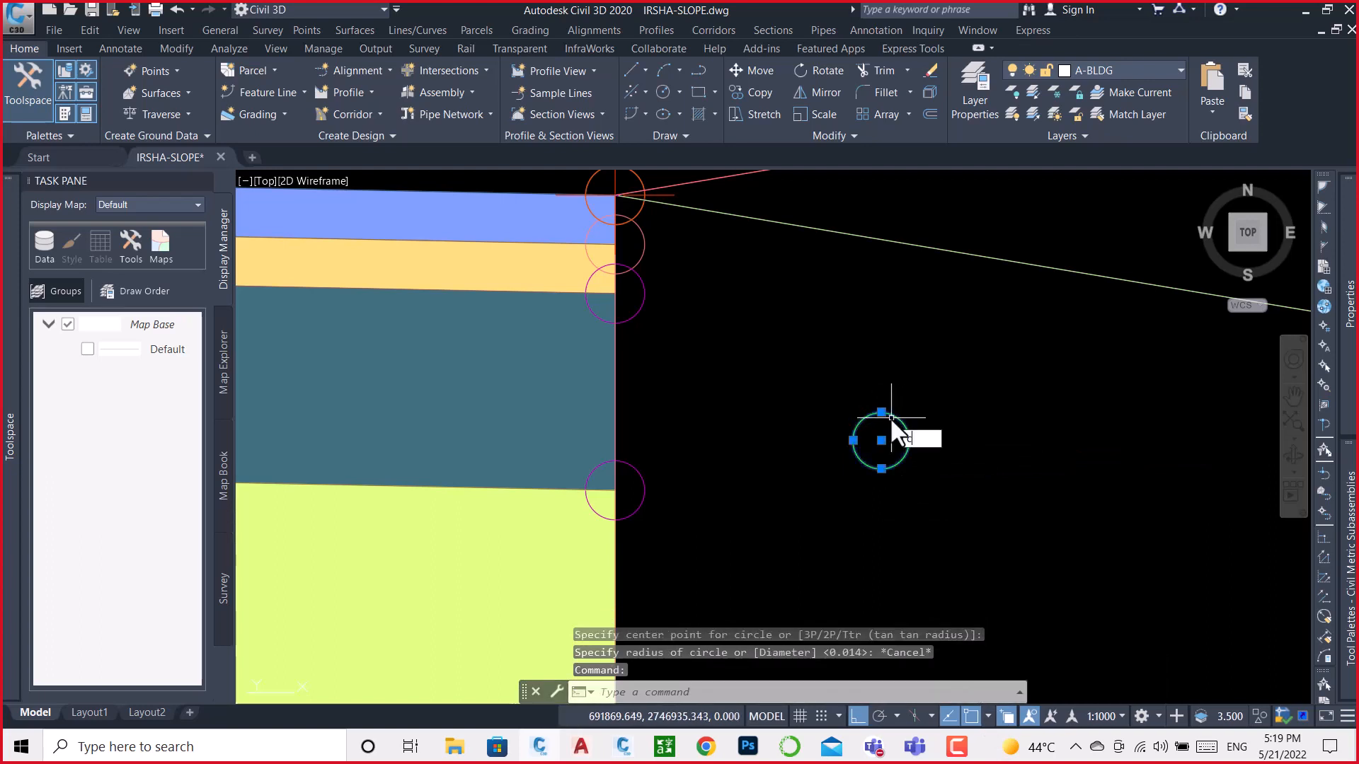
type("co")
key("Return")
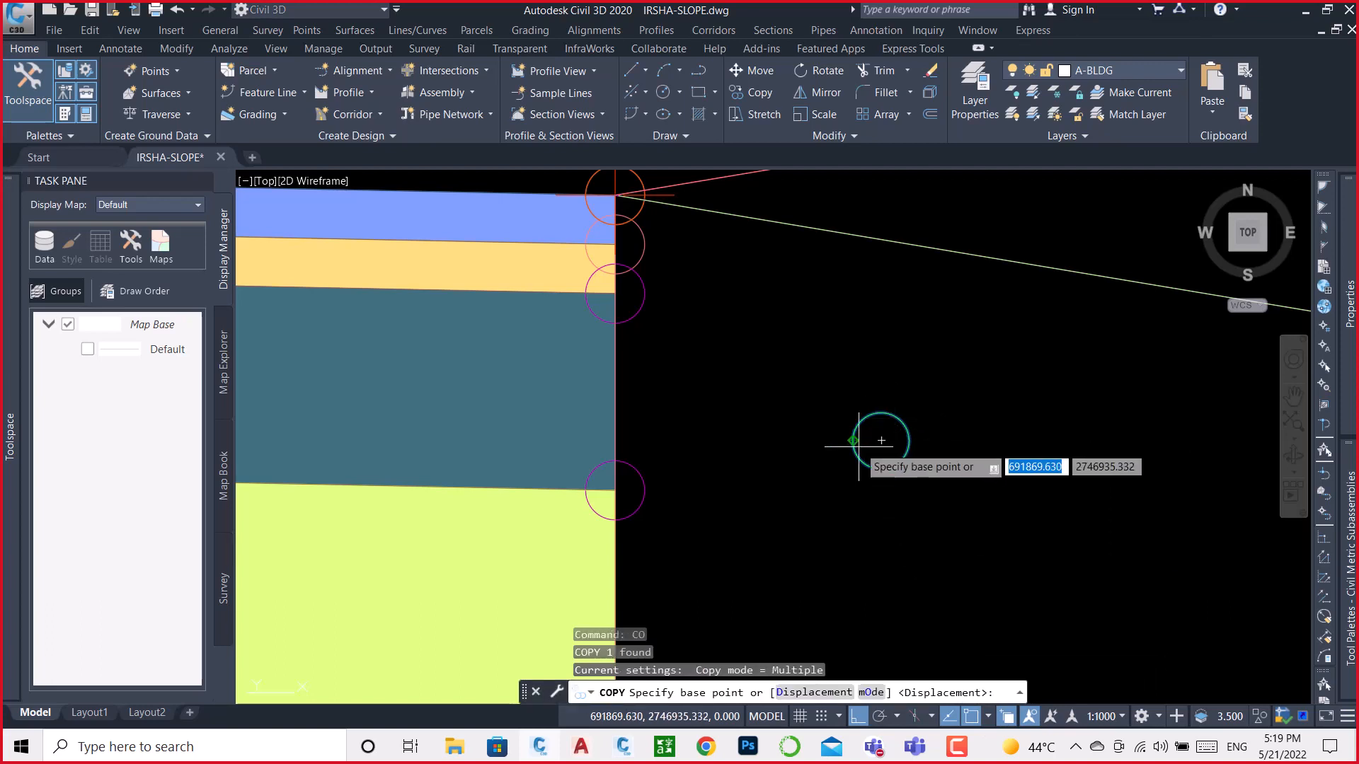
left_click(881, 440)
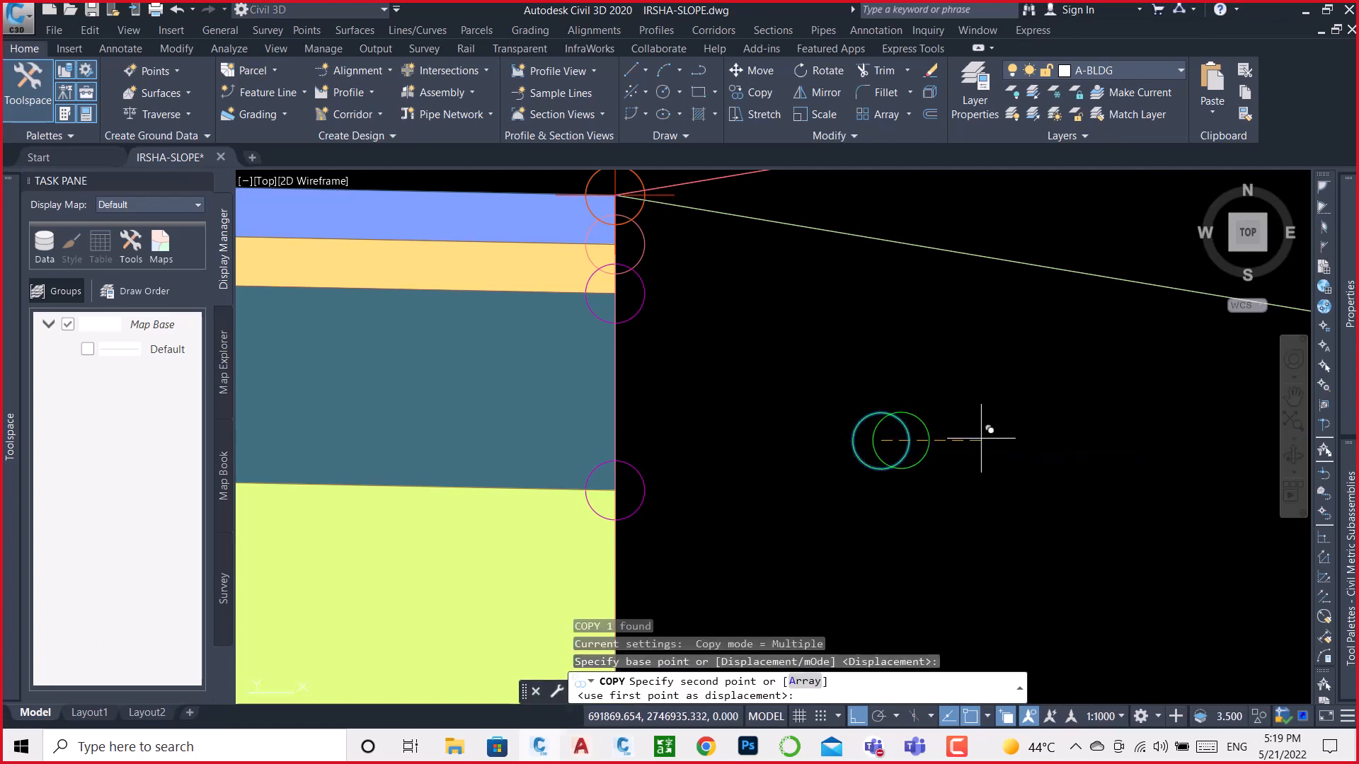
left_click(1060, 444)
key("Escape")
Step: Place the copied circle to the right of the green one and set the copy's color to Red
left_click(1085, 385)
left_click(1056, 439)
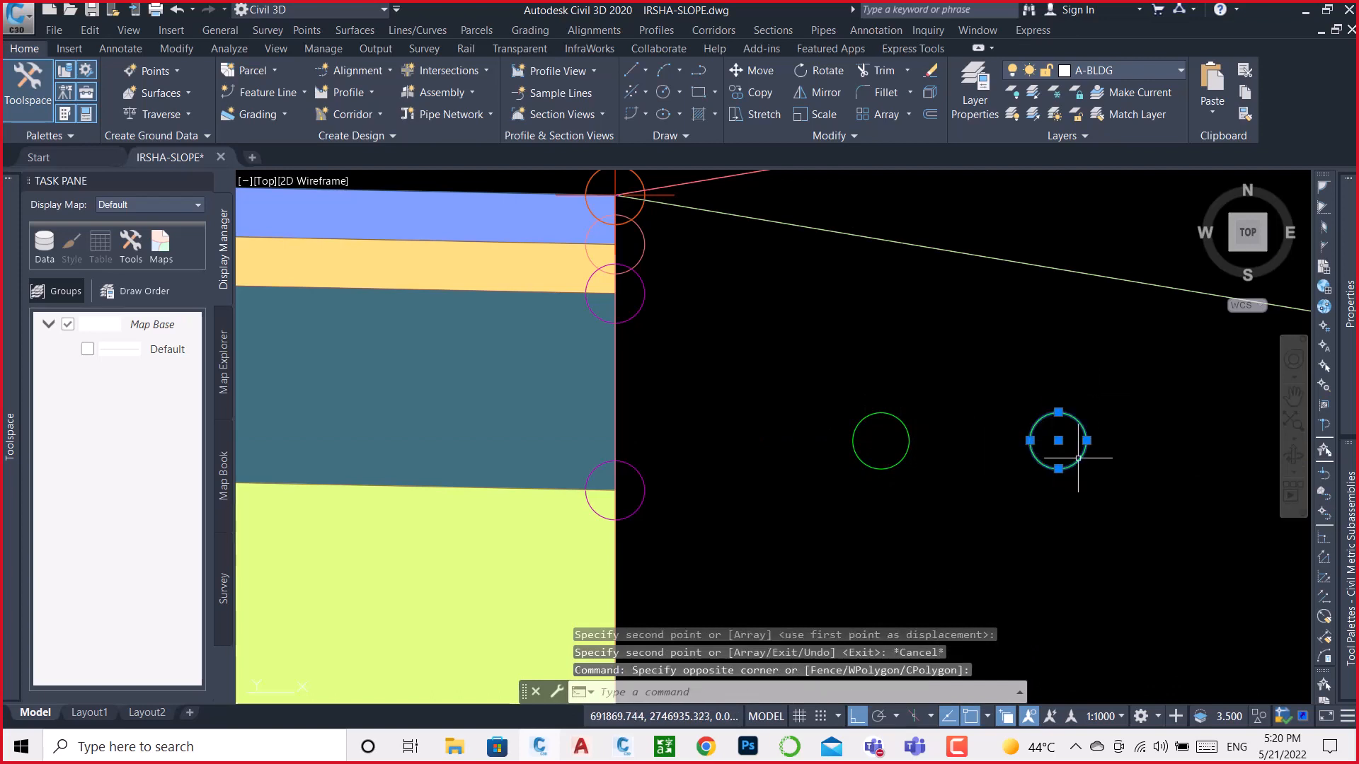
mouse_move(1349, 291)
left_click(1268, 238)
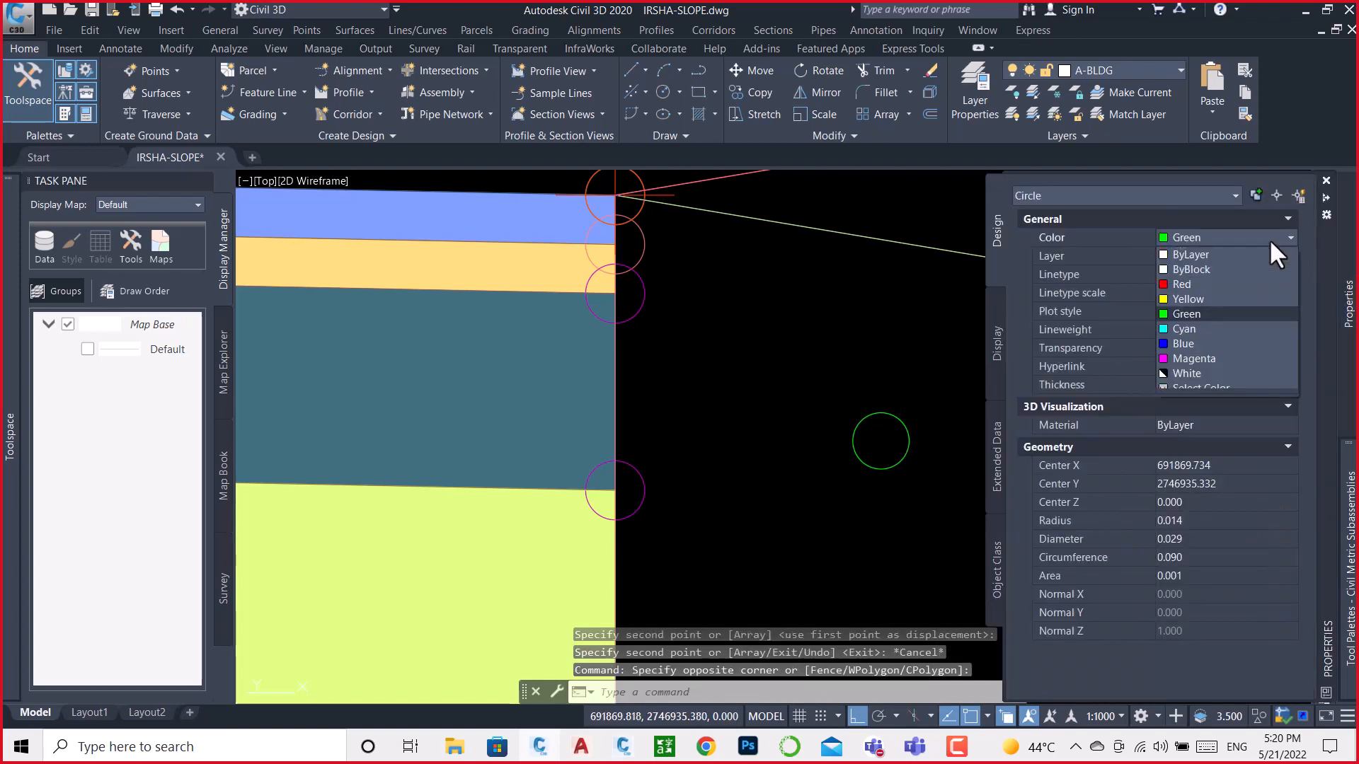
left_click(1172, 283)
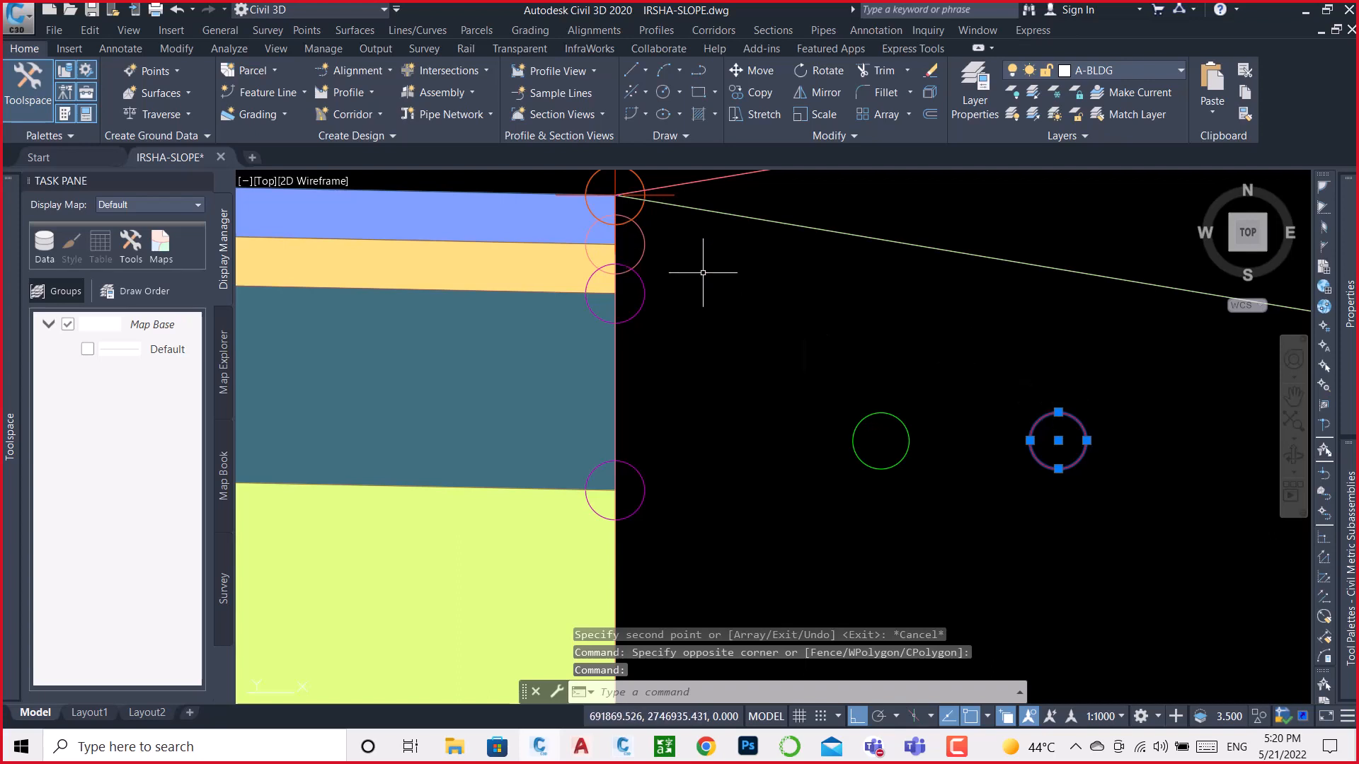
key("Escape")
Step: Move the red circle by its center onto the green circle's center so the two overlap exactly
left_click(1109, 377)
left_click(1001, 493)
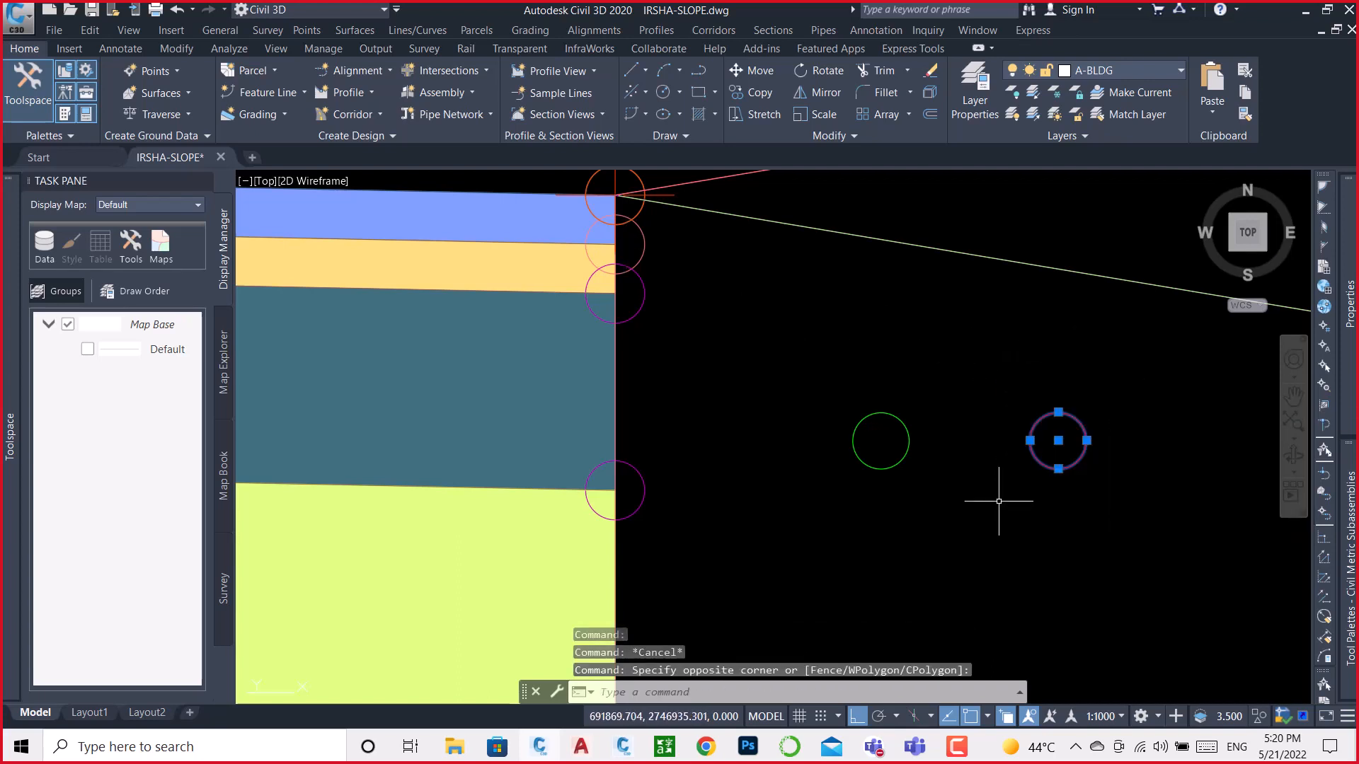
type("m")
key("Return")
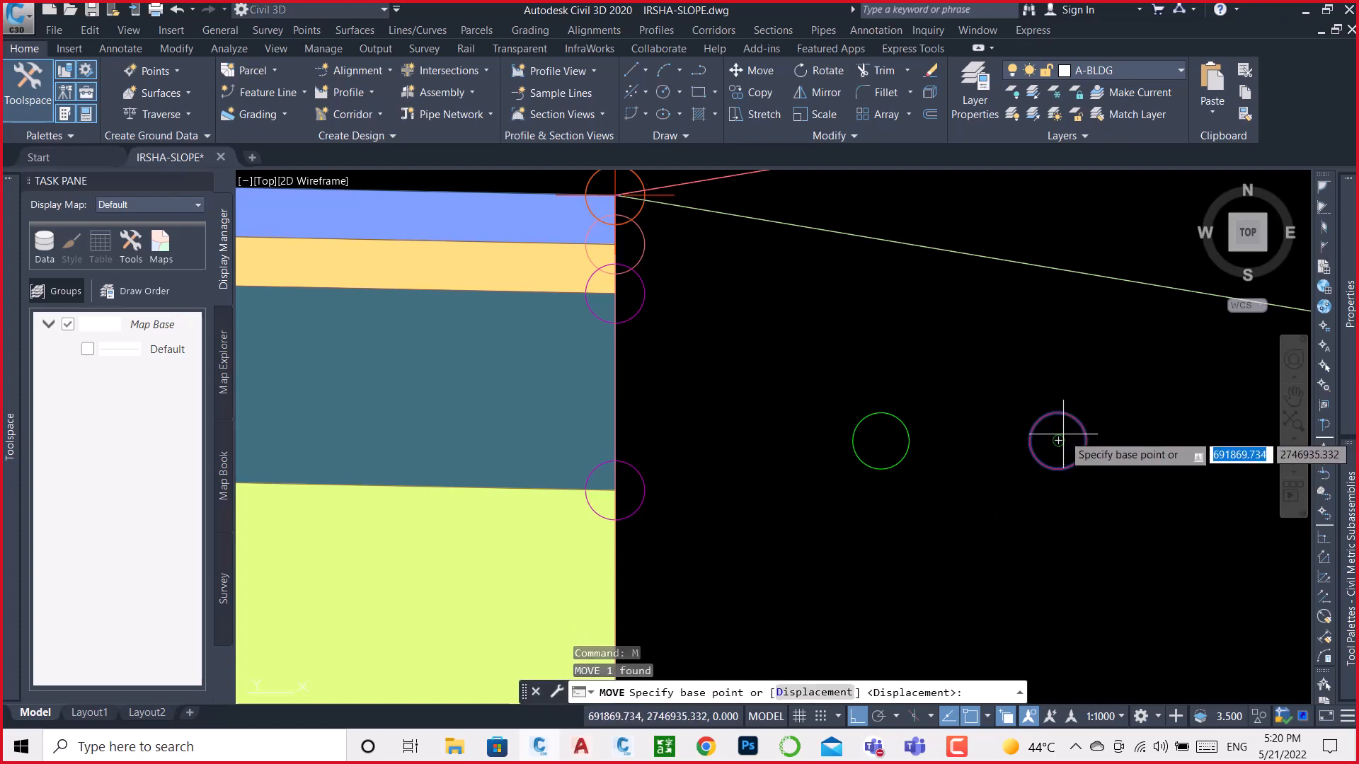
left_click(1058, 440)
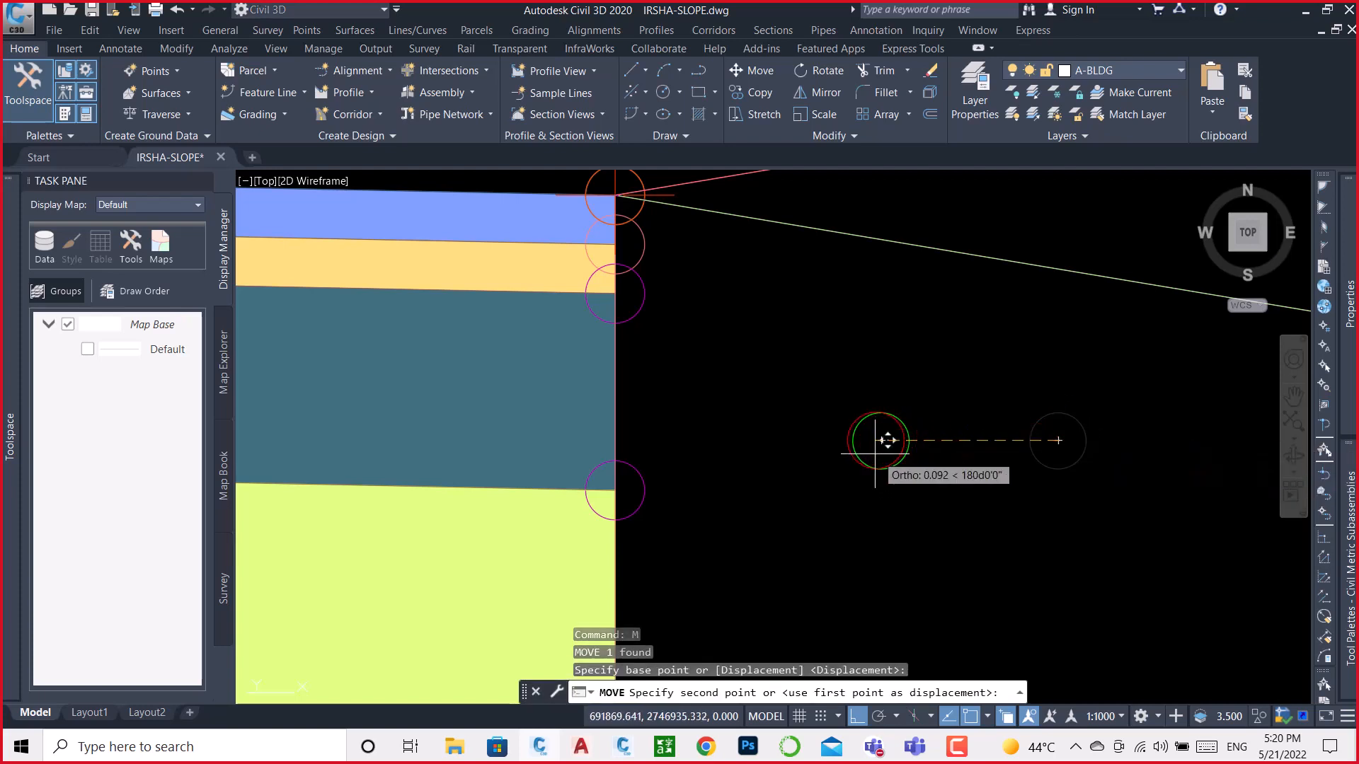
left_click(881, 440)
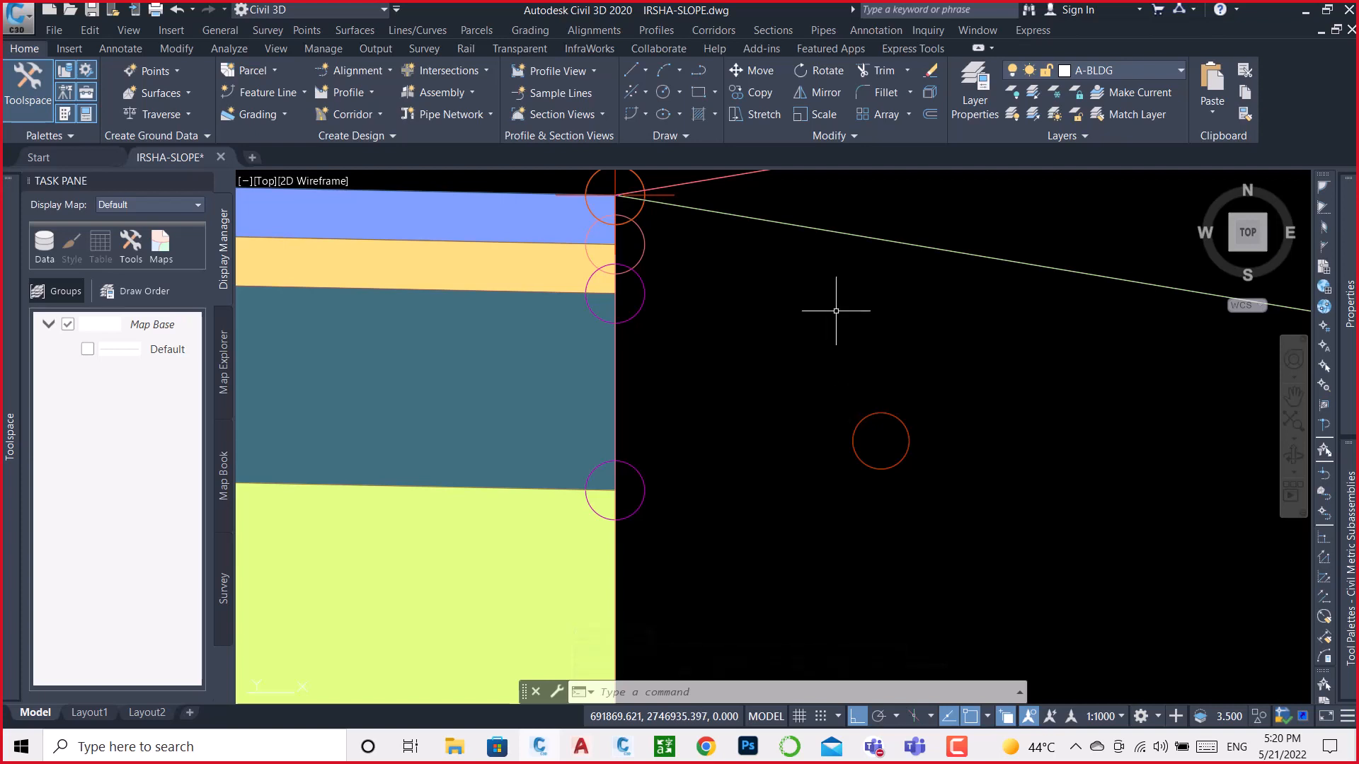
Step: Examine the DaylightGeneral subassembly's attachment marker at the lane's outer edge and its dashed cut and fill slope lines
scroll(811, 263, "down", 3)
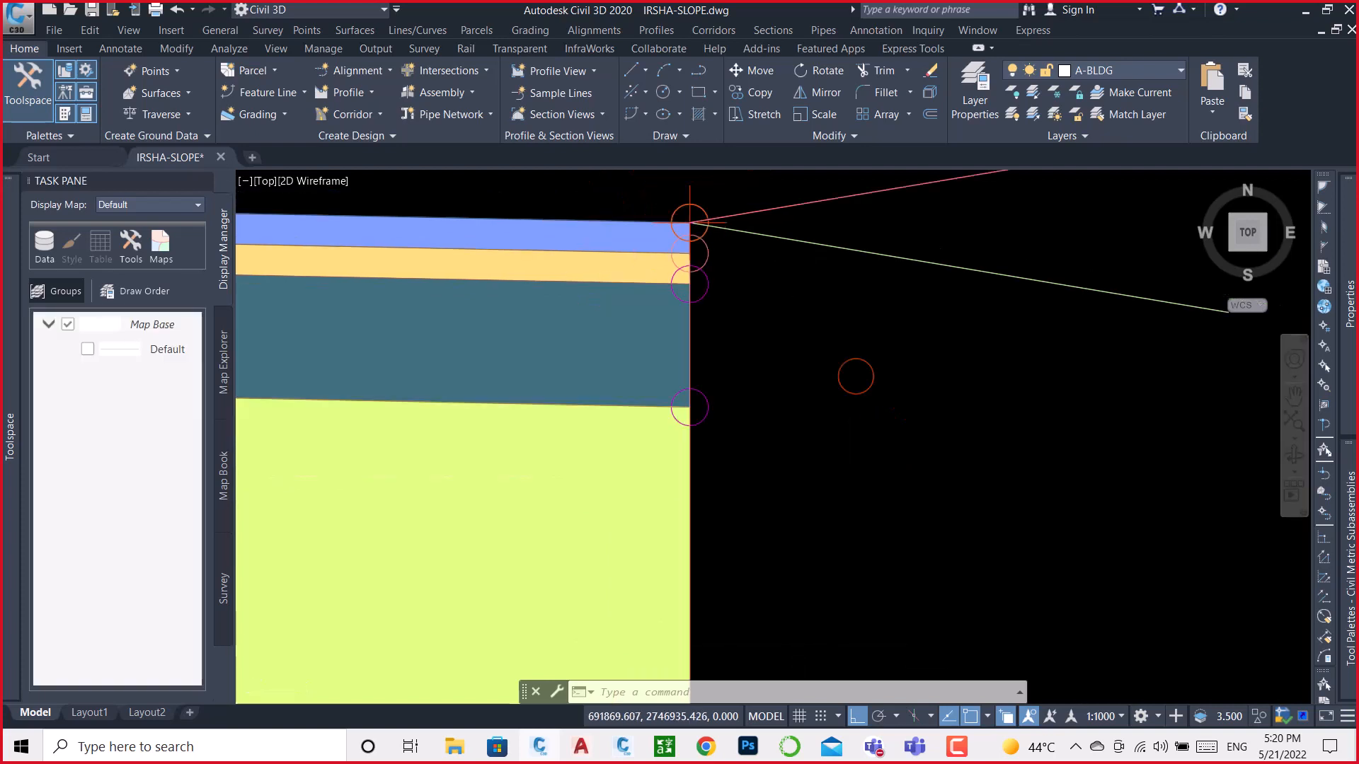
left_click(814, 251)
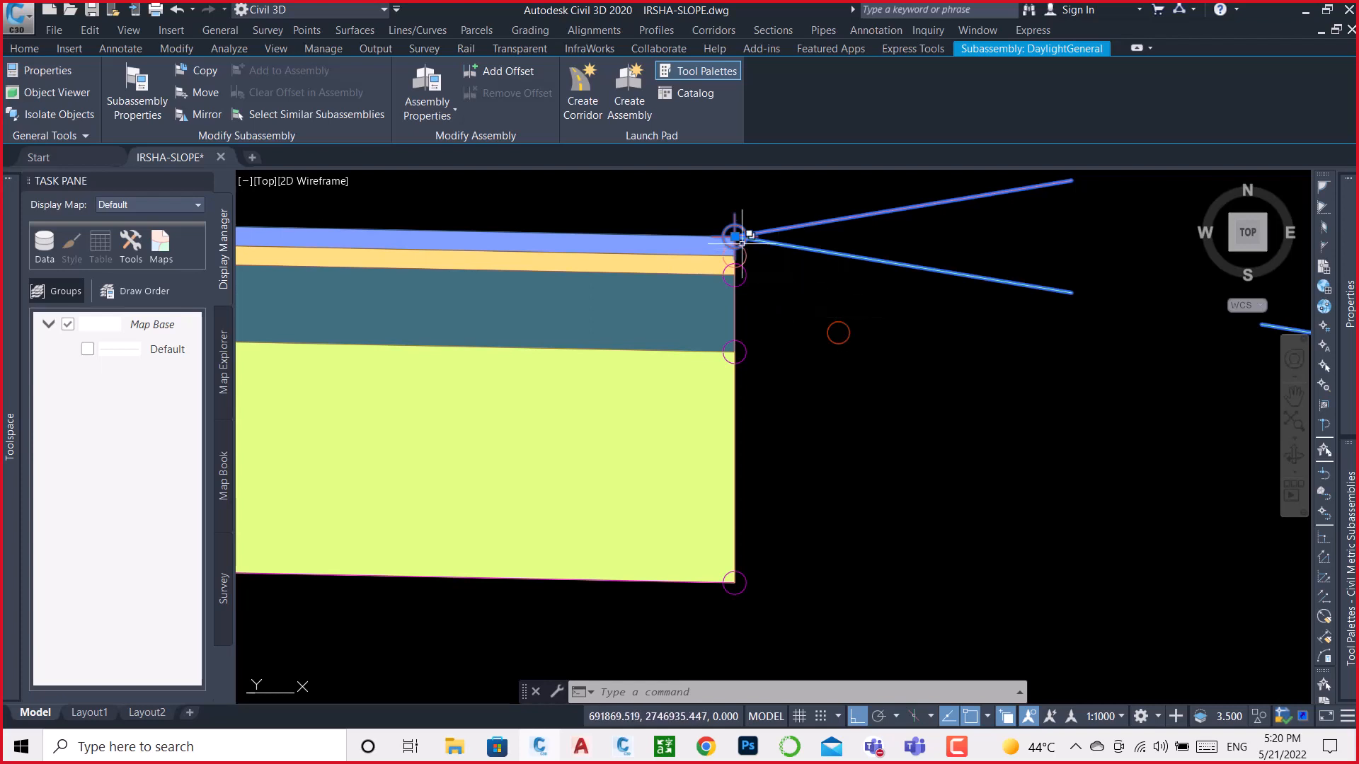
scroll(736, 236, "up", 5)
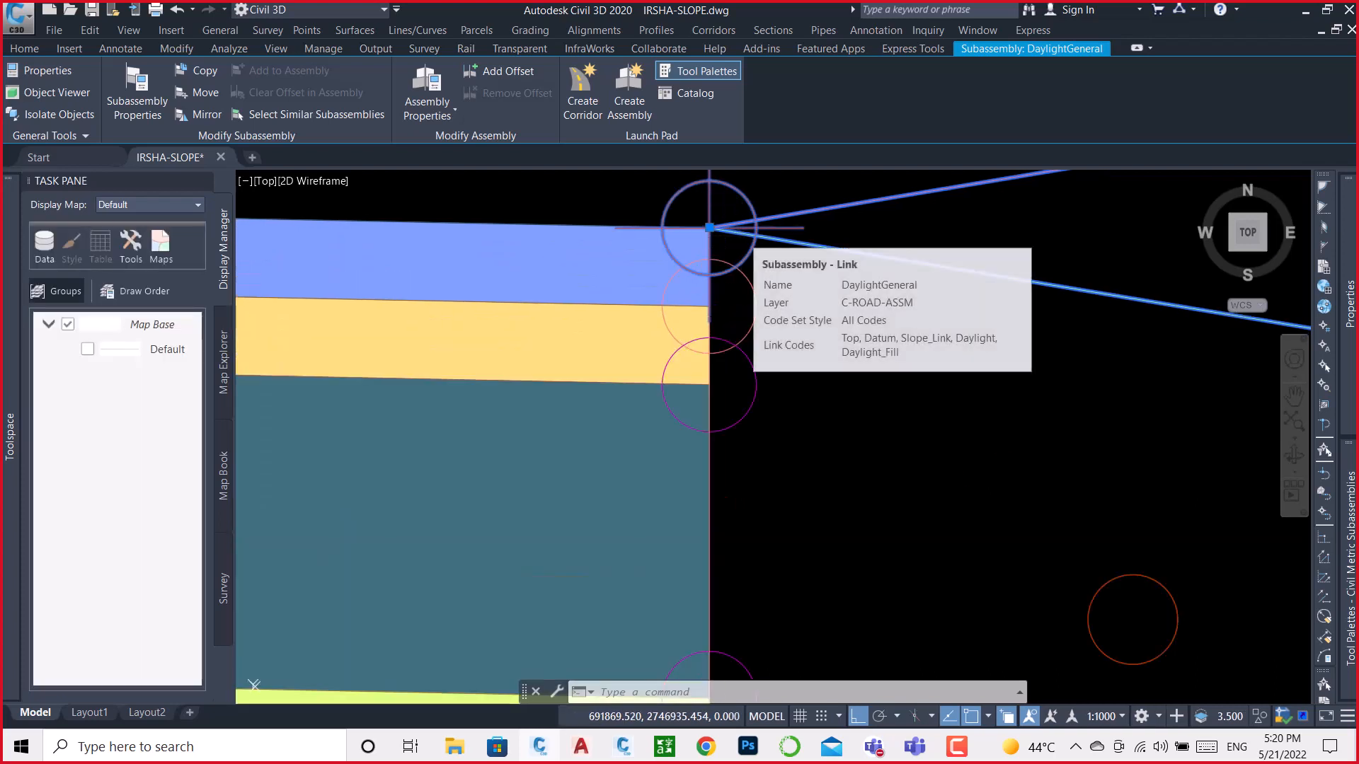
key("Escape")
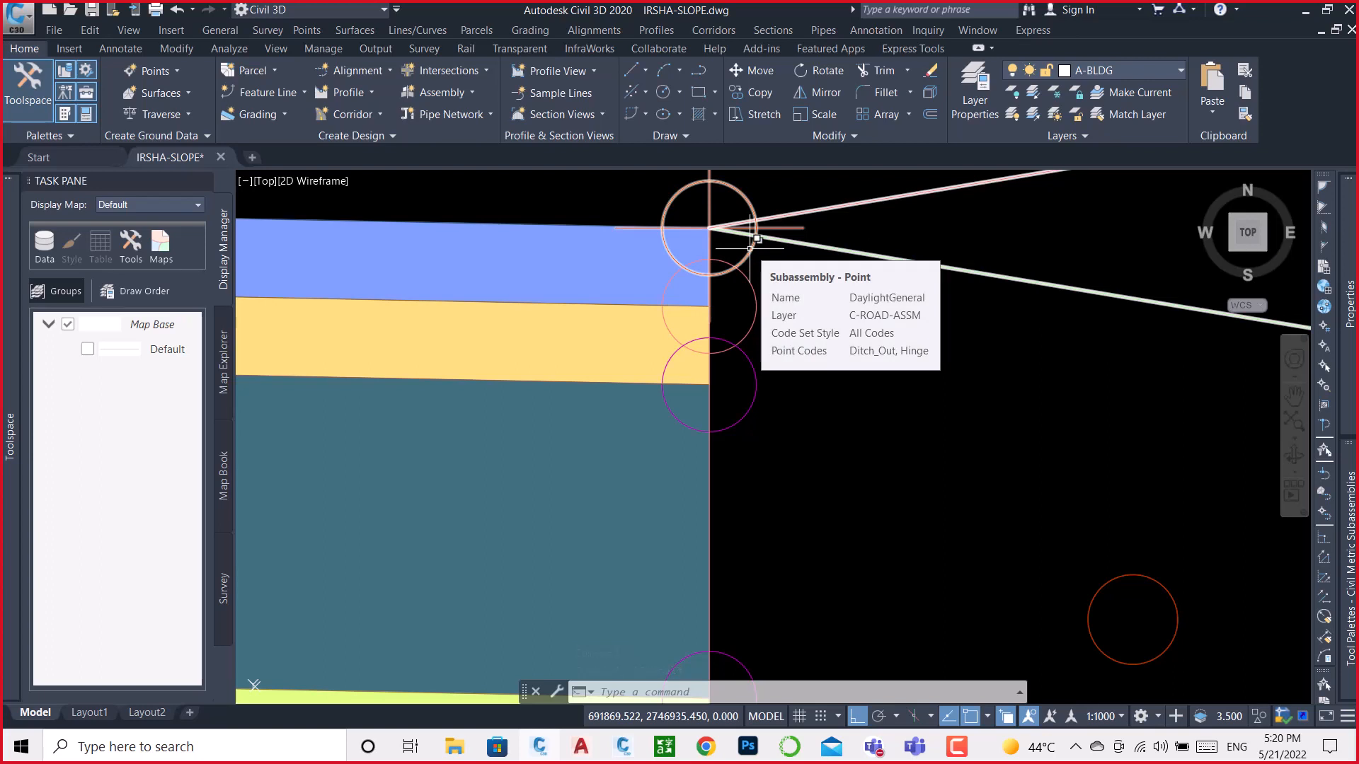
scroll(761, 293, "down", 3)
middle_click_drag(886, 336, 786, 367)
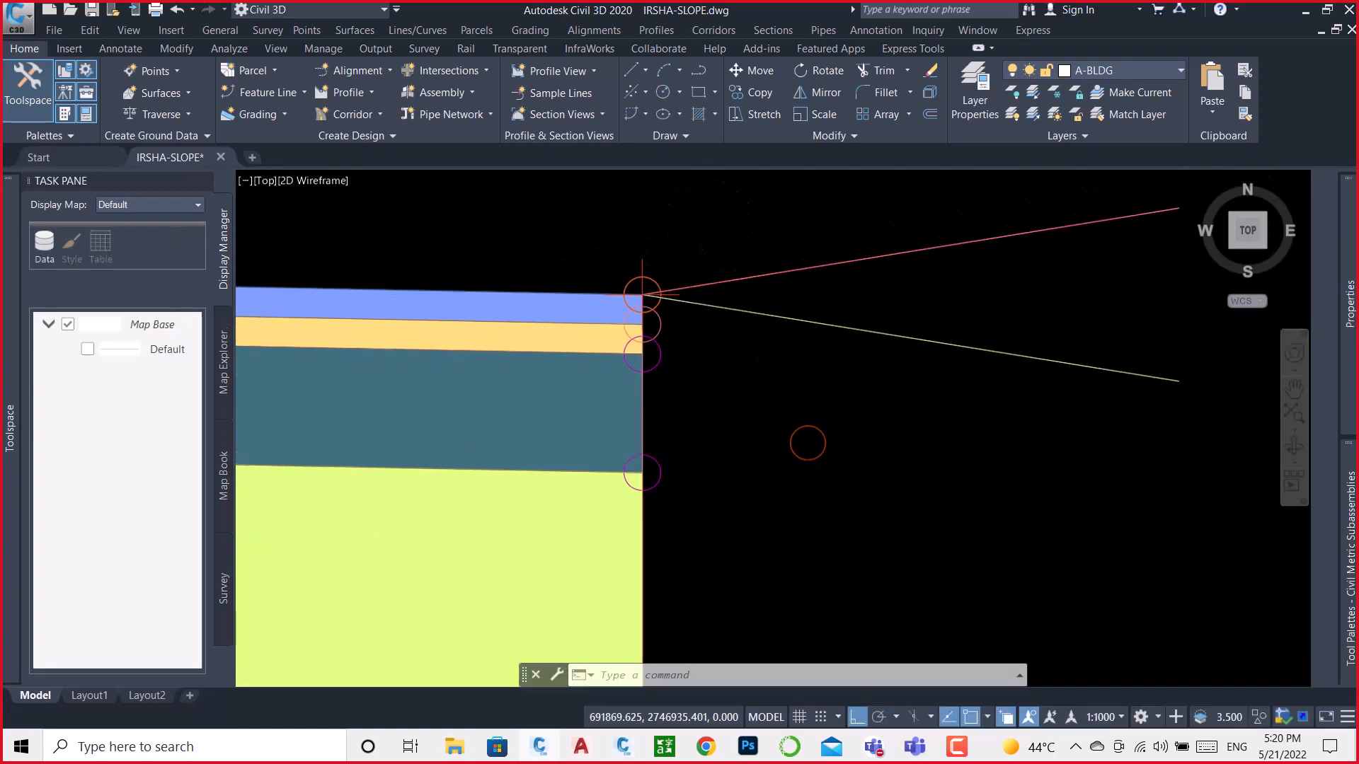
scroll(736, 302, "down", 2)
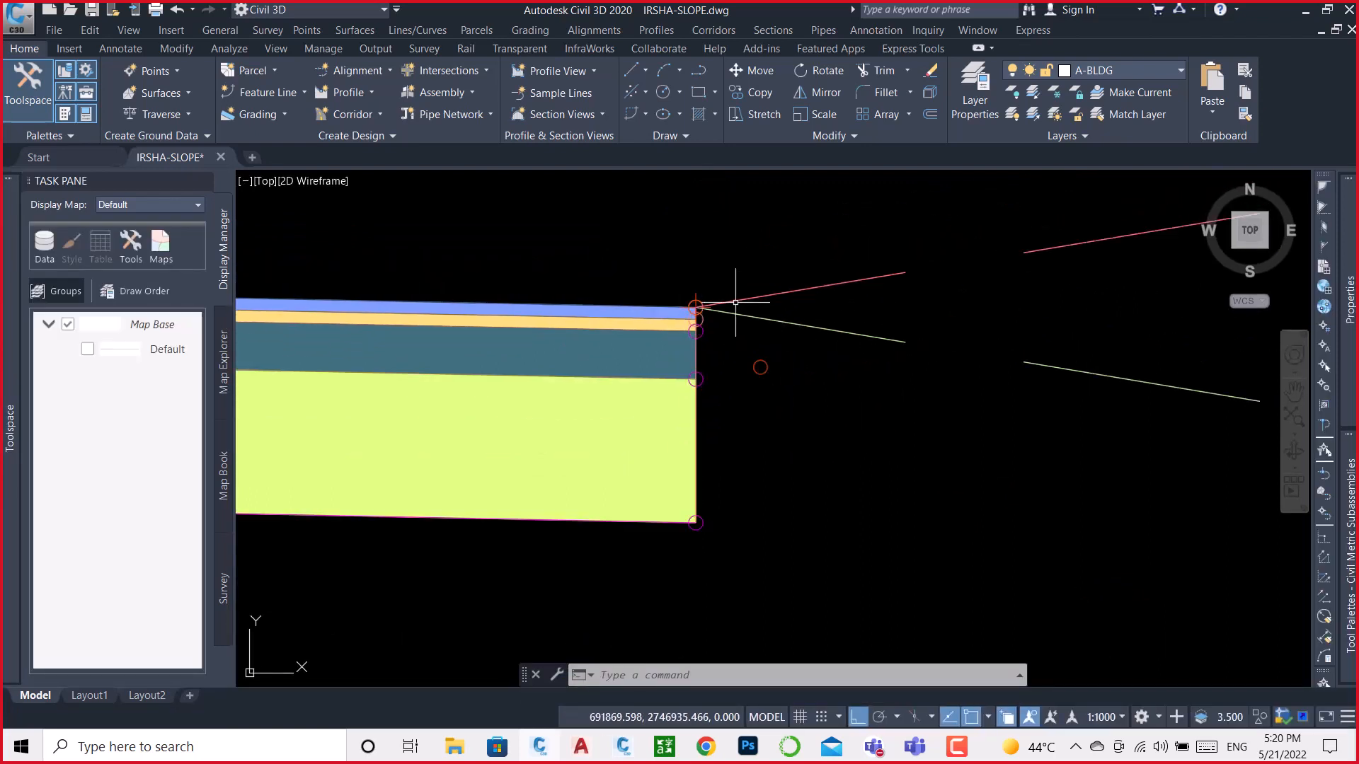
middle_click_drag(706, 307, 407, 426)
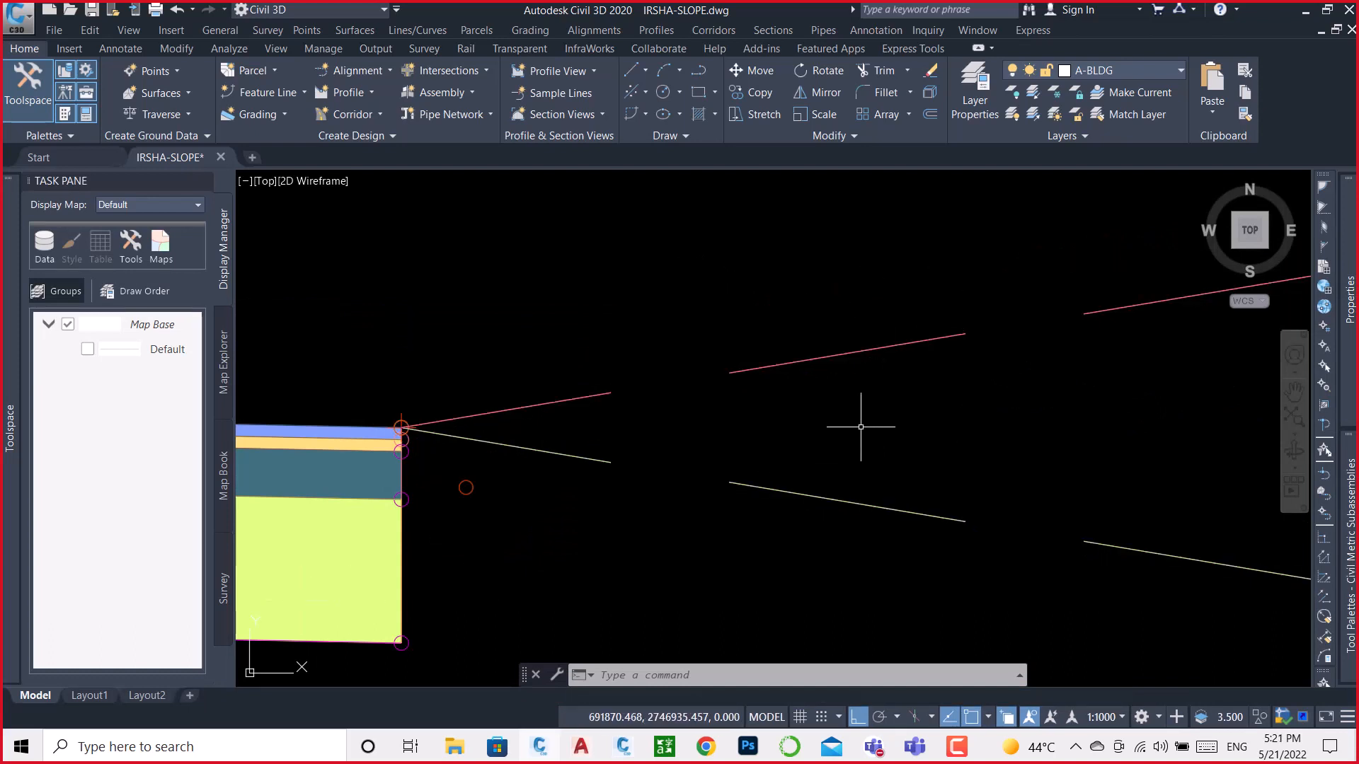
scroll(782, 388, "down", 3)
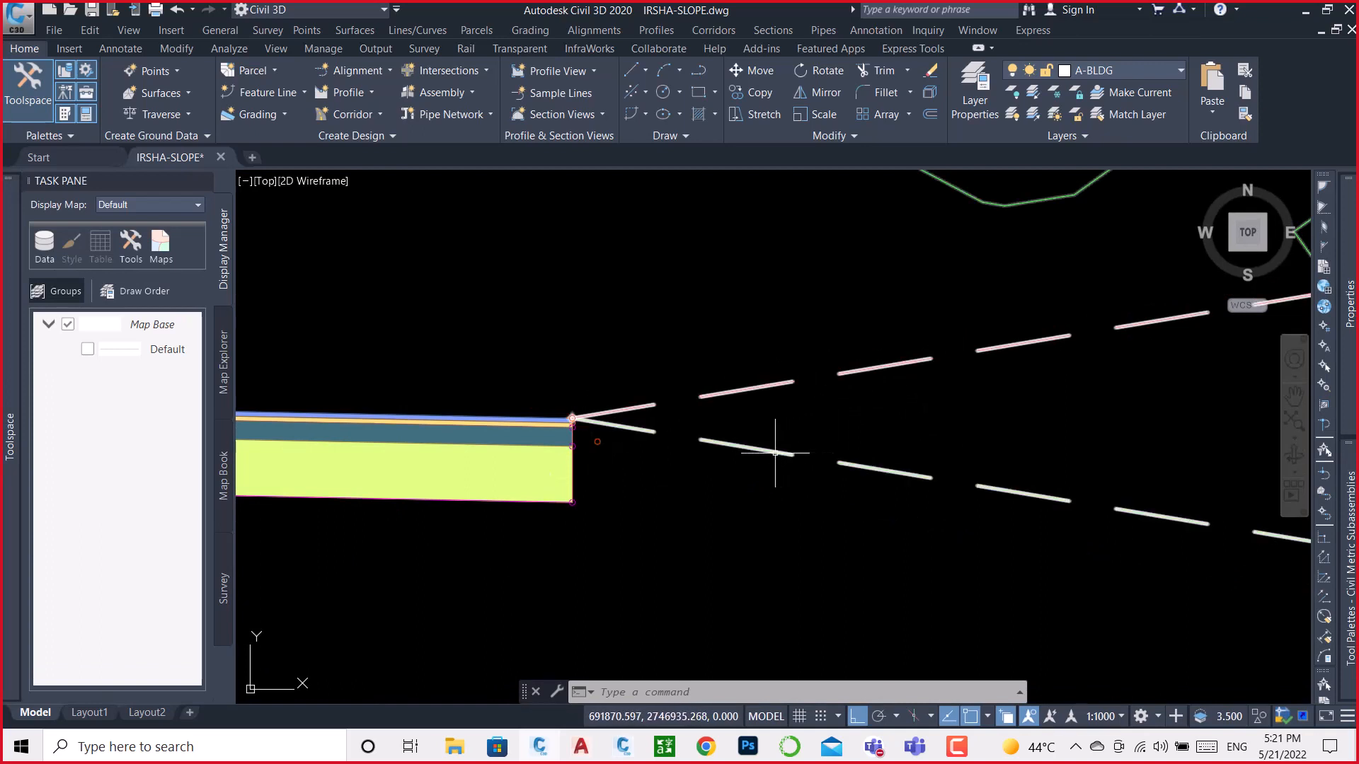
mouse_move(775, 453)
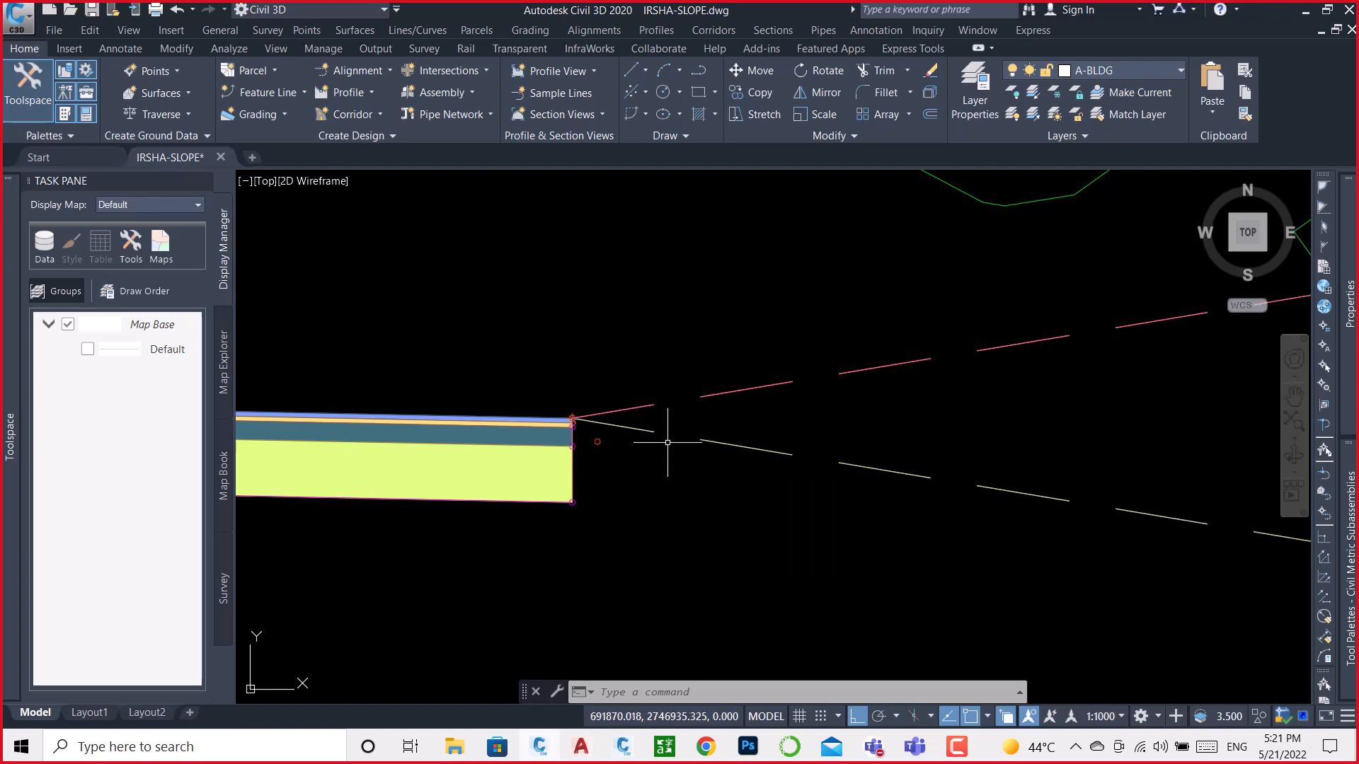
mouse_move(595, 424)
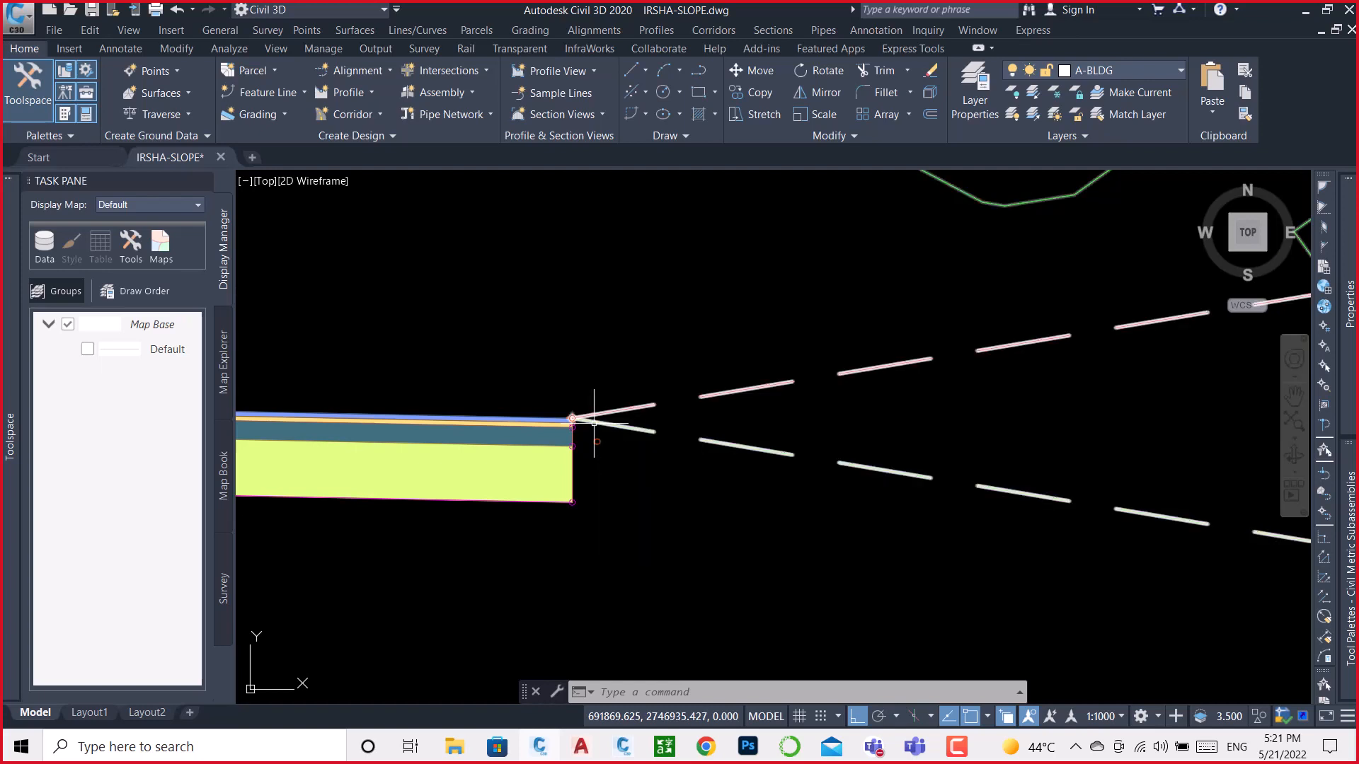
Step: Open the DaylightGeneral subassembly's parameters in its properties and bring up its help topic in a maximized window
left_click(728, 387)
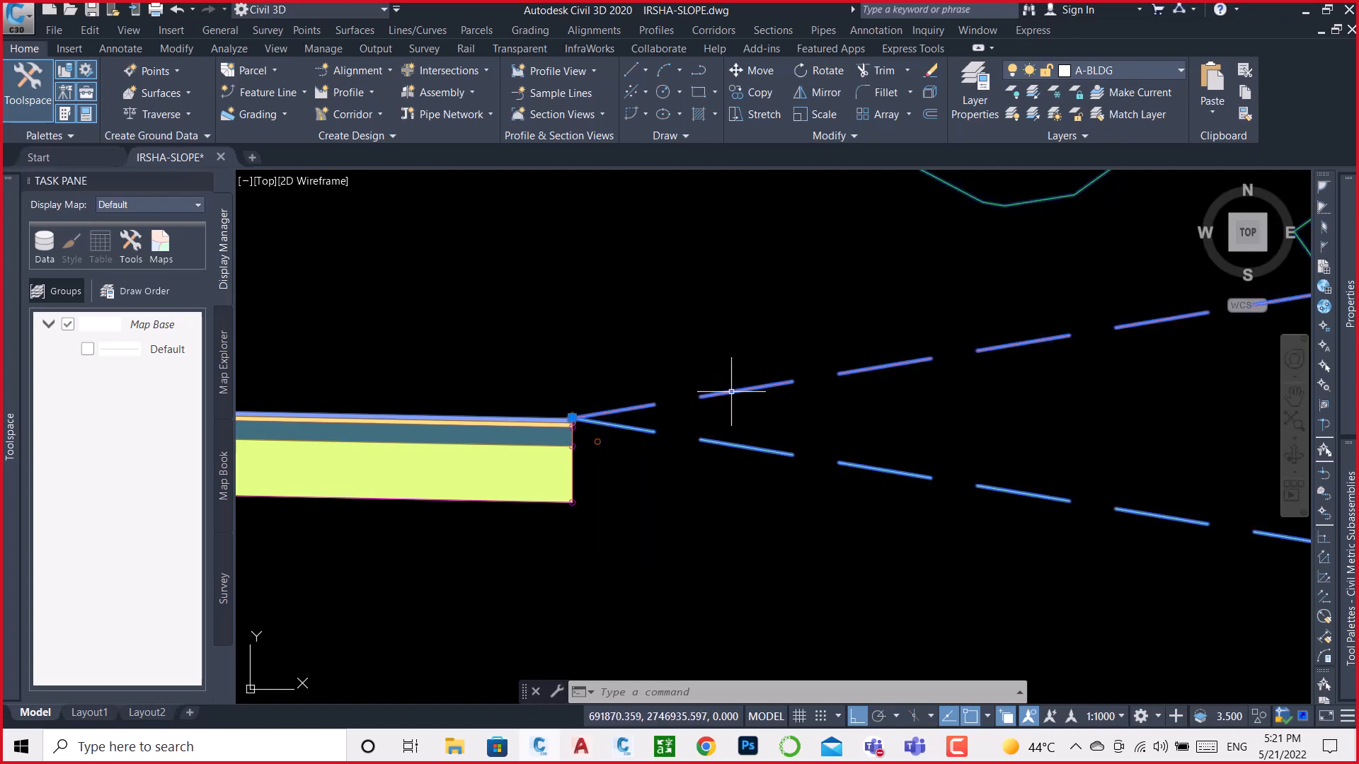
right_click(697, 275)
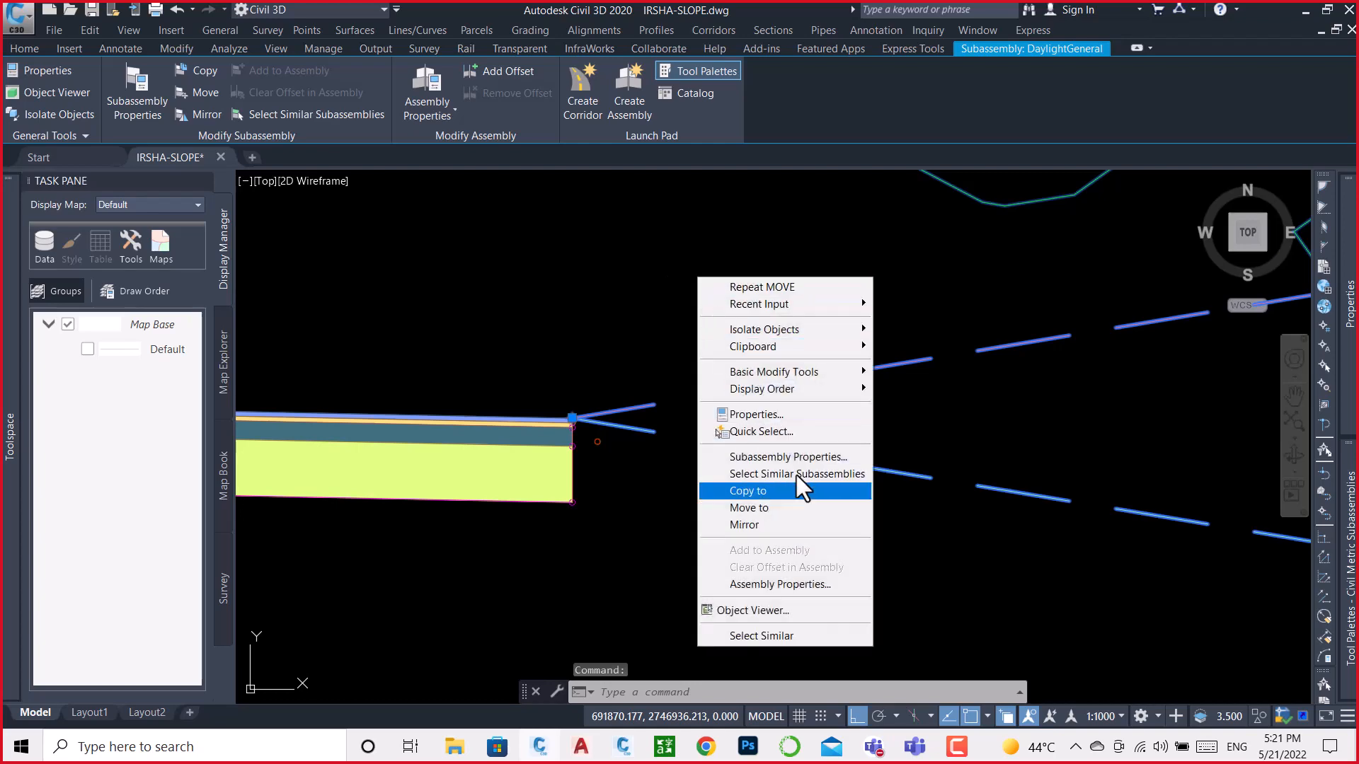
left_click(806, 458)
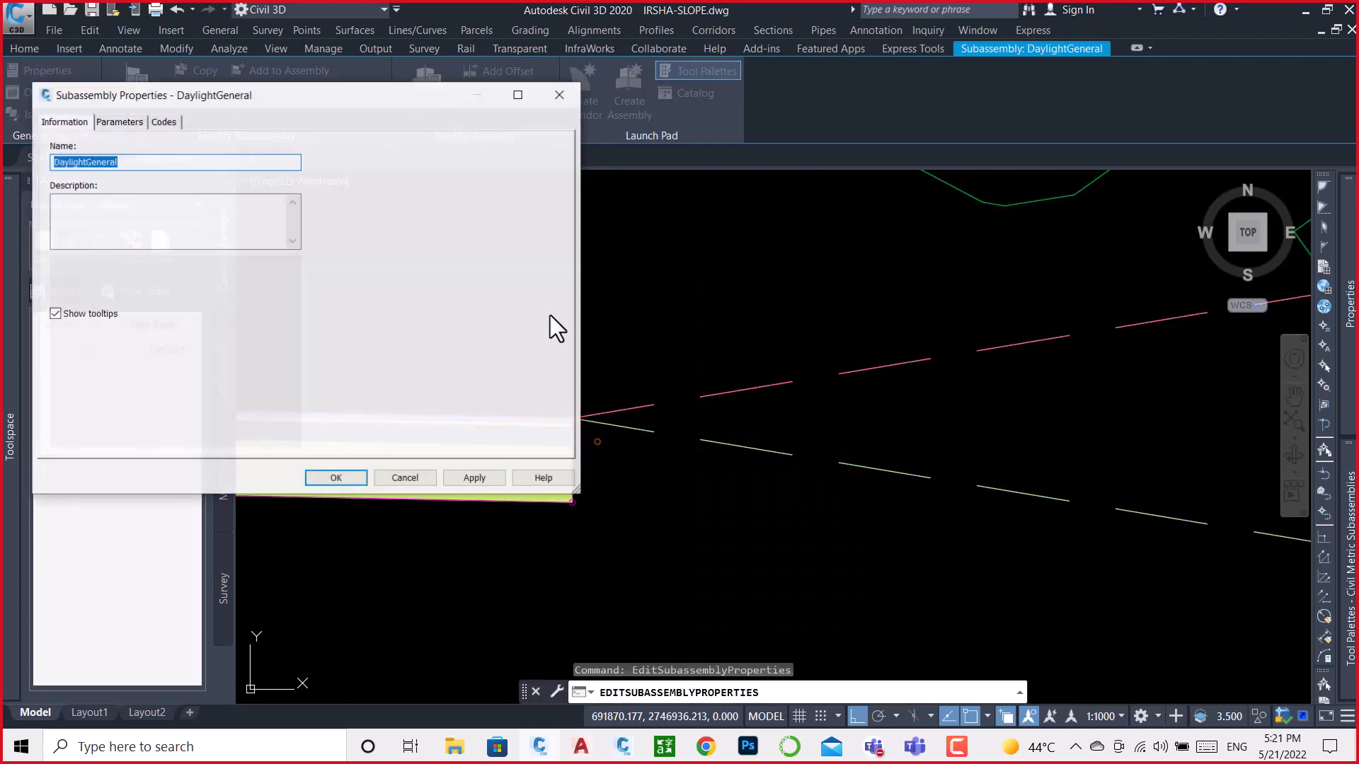
left_click(117, 122)
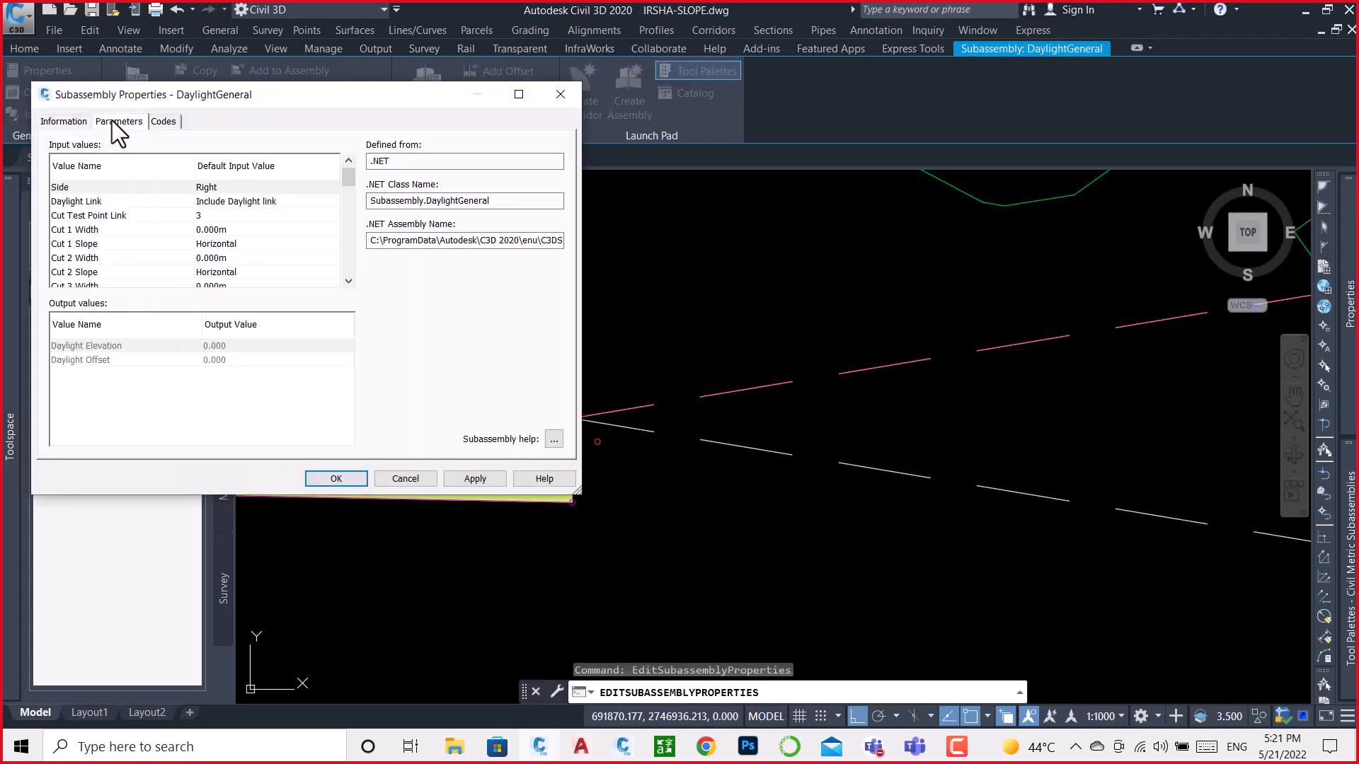
left_click(553, 440)
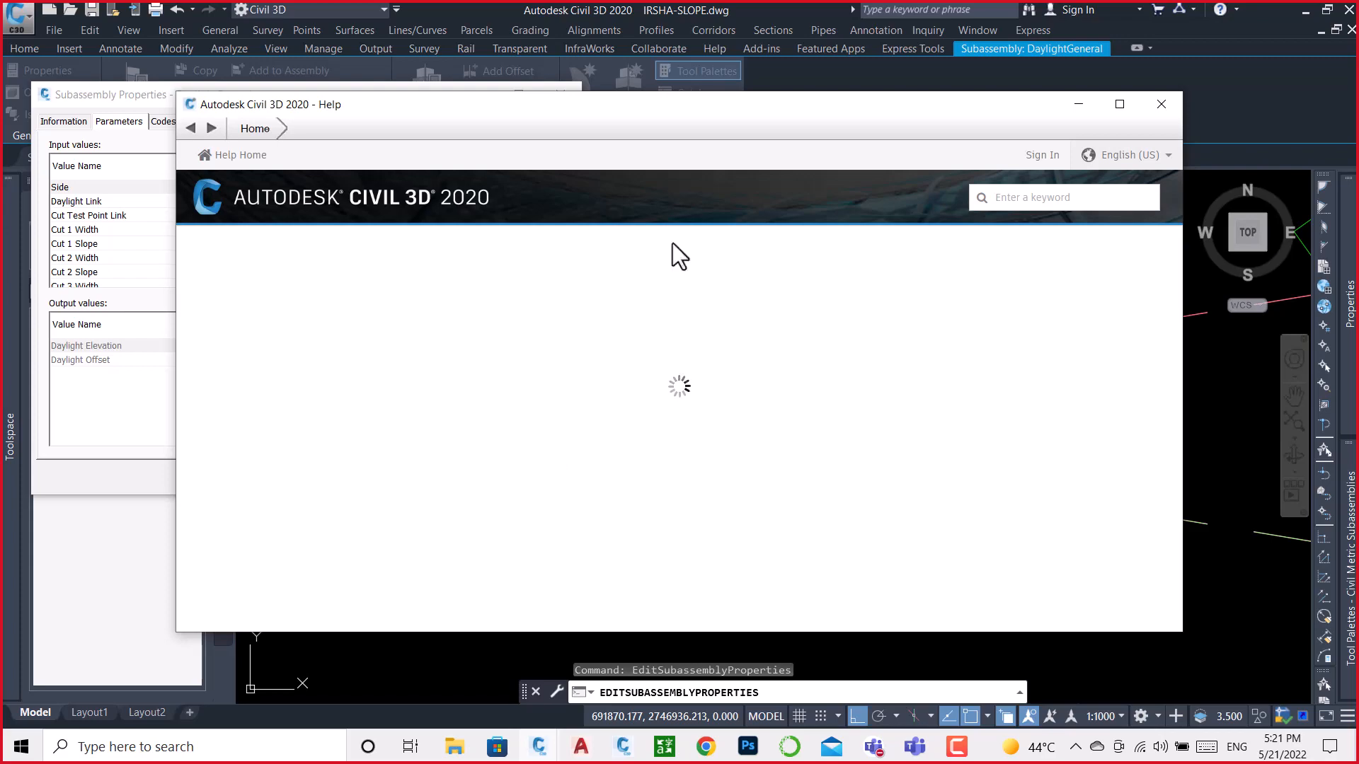
left_click(1119, 104)
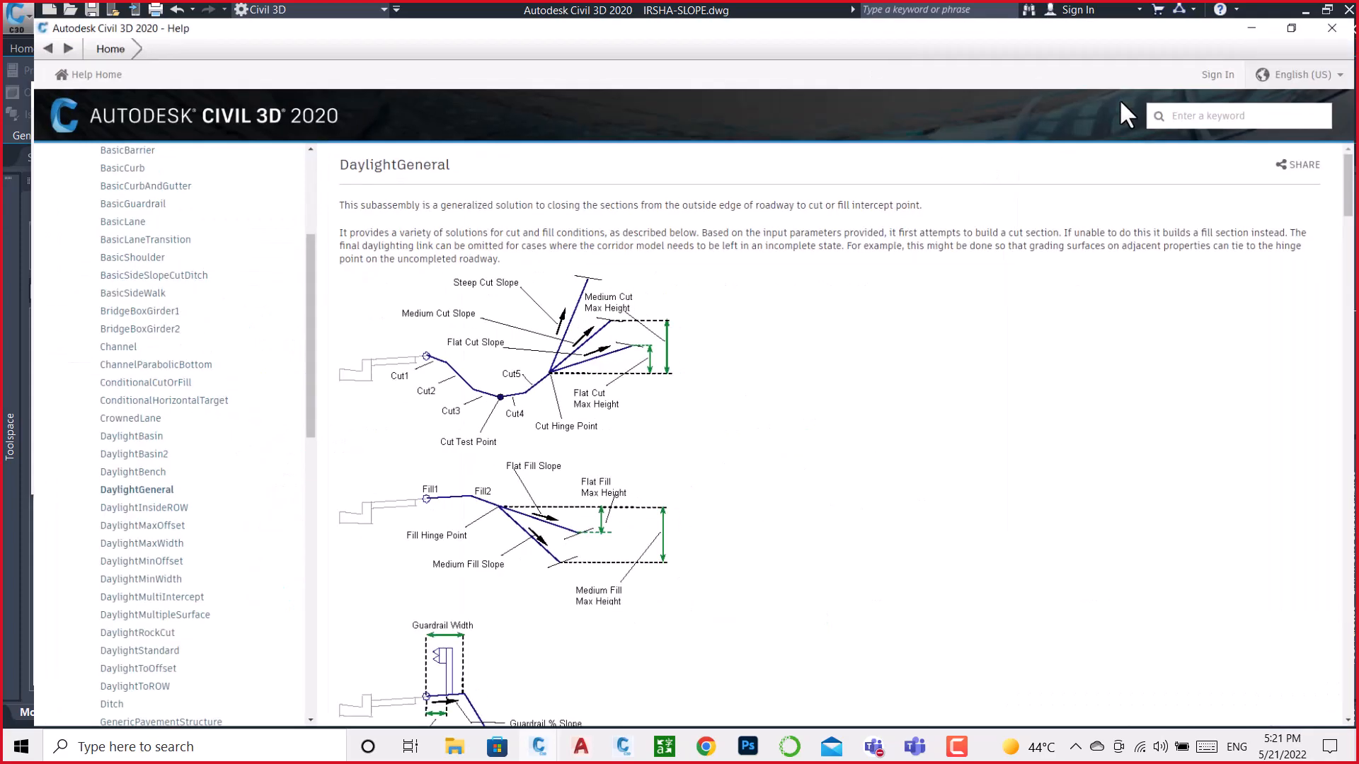
Step: Read through the DaylightGeneral help topic, from the input parameters and layout mode operation to the cut and fill coding diagrams
scroll(612, 433, "down", 1)
scroll(613, 433, "down", 20)
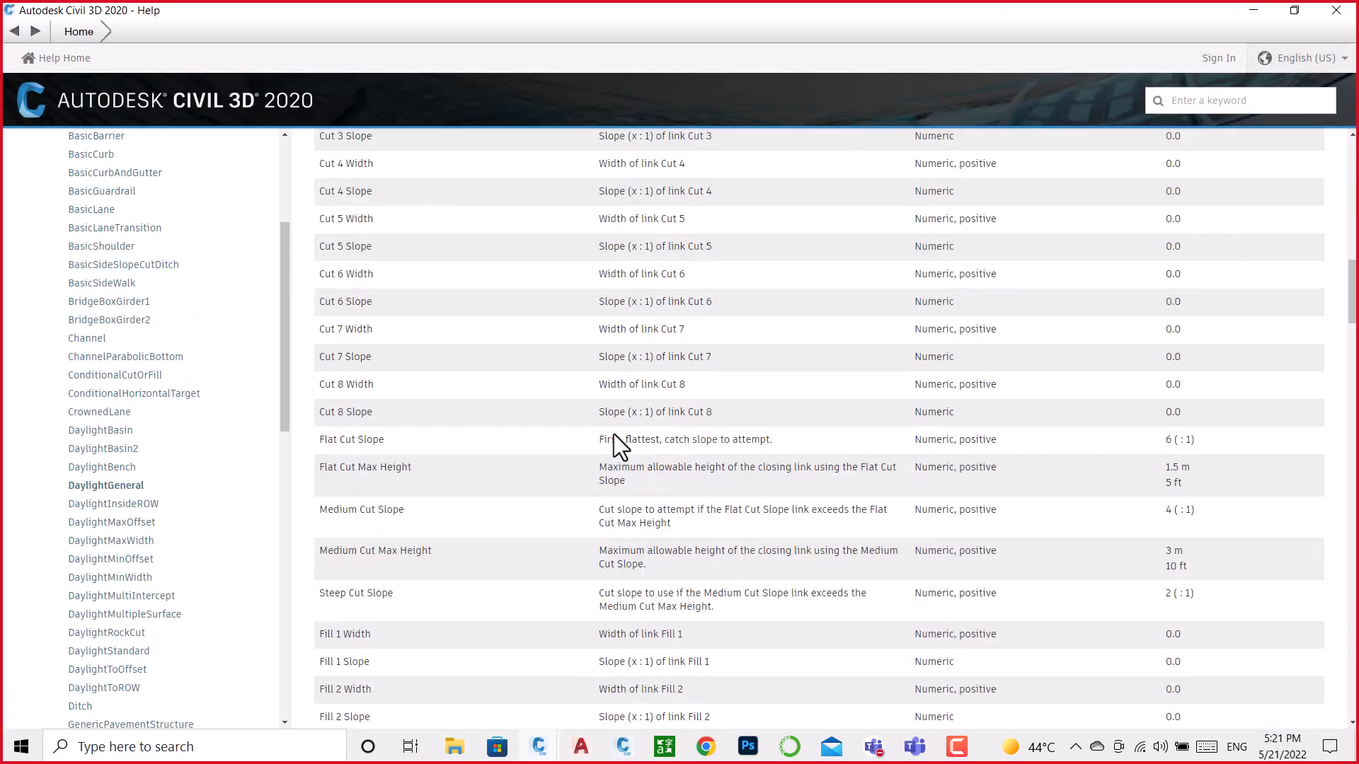
scroll(613, 434, "down", 5)
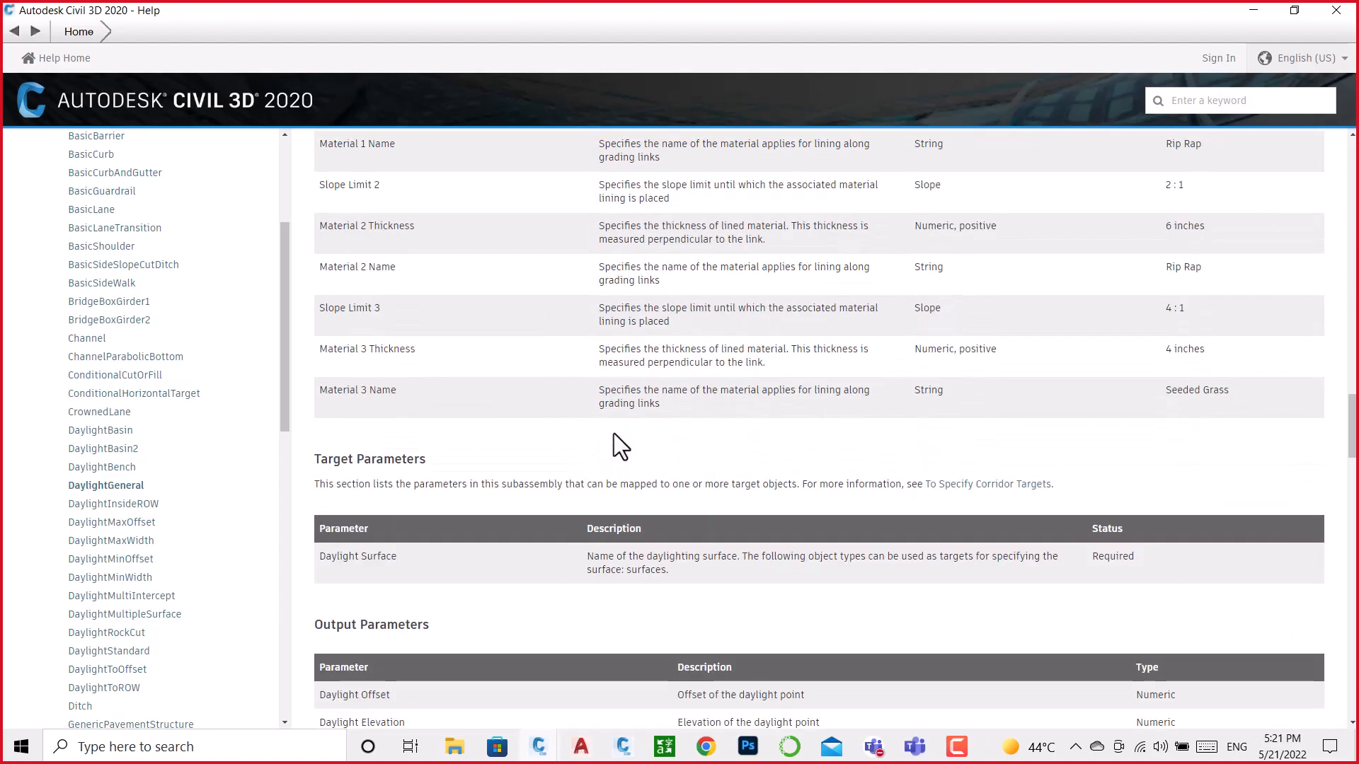
scroll(609, 418, "up", 7)
scroll(597, 382, "down", 20)
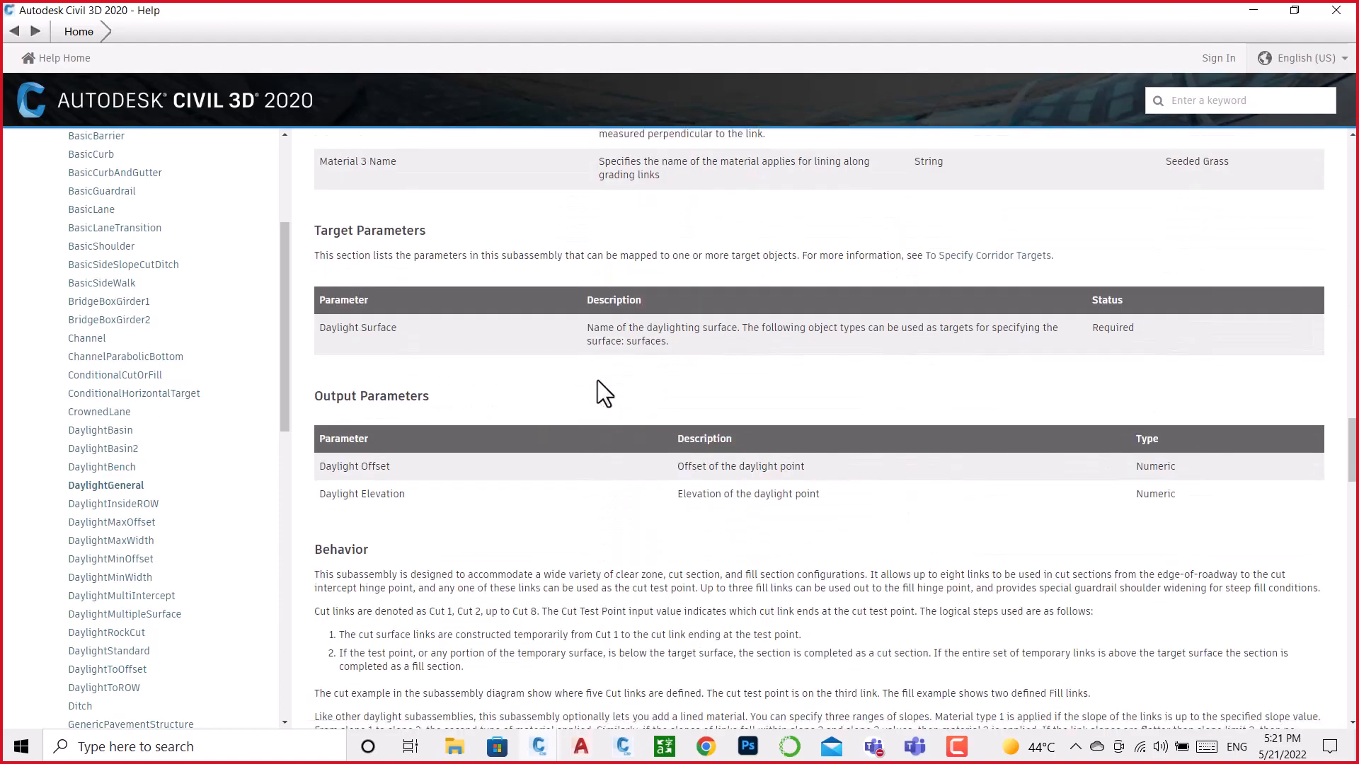
scroll(597, 380, "down", 7)
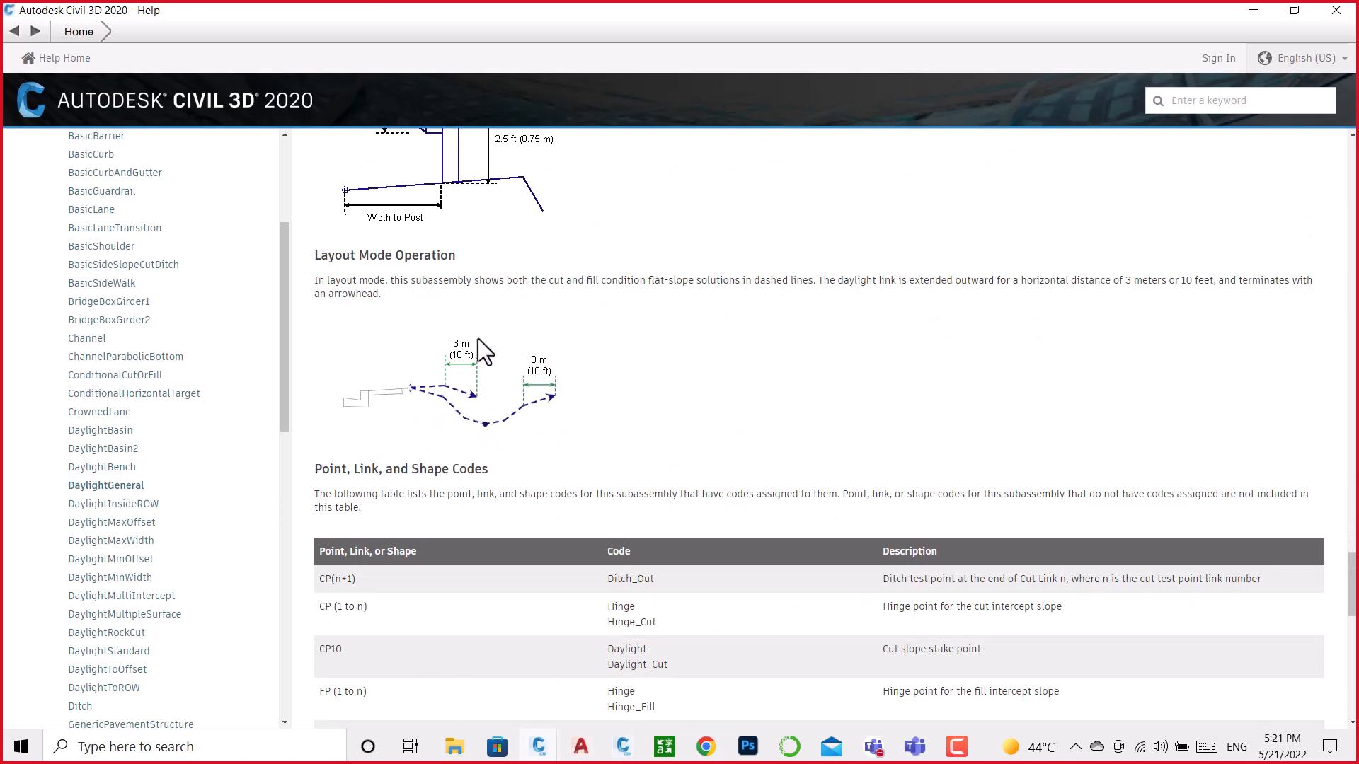
scroll(478, 340, "down", 10)
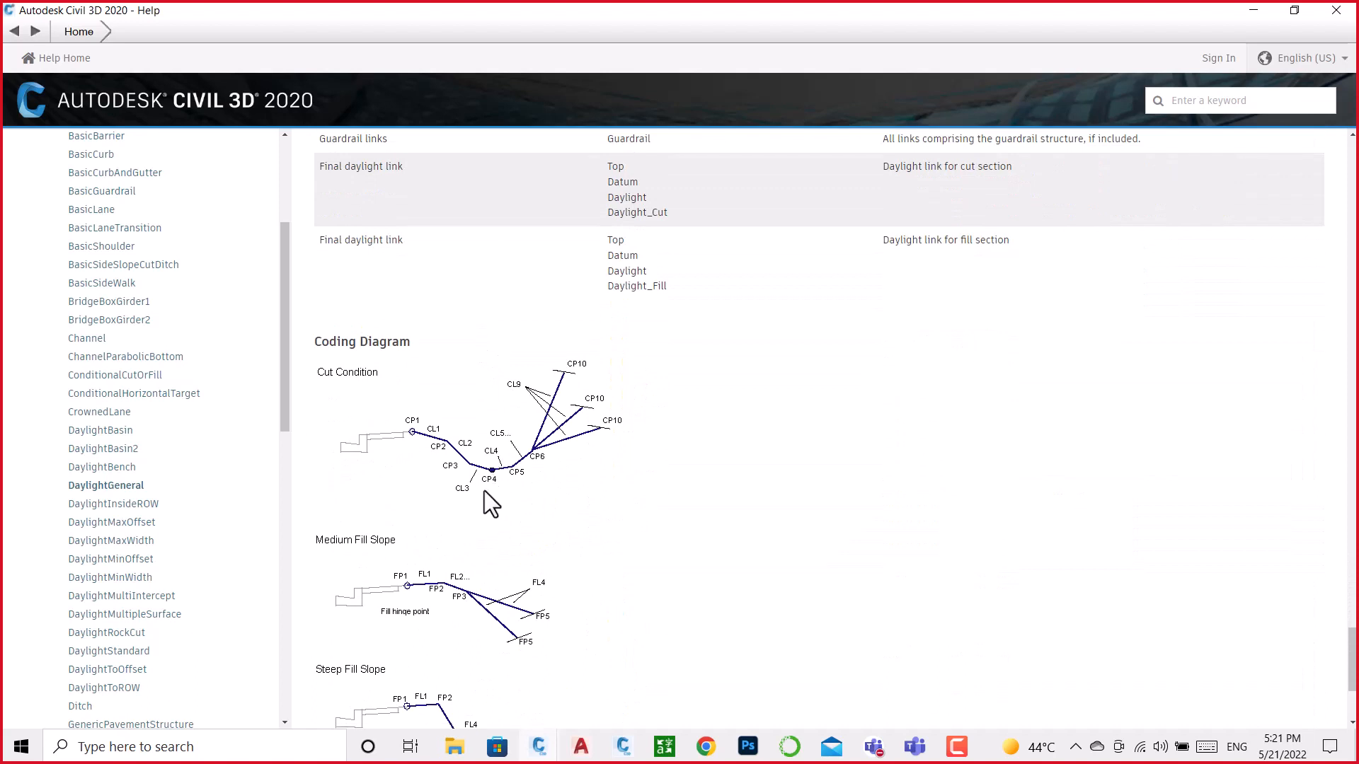
scroll(484, 491, "down", 2)
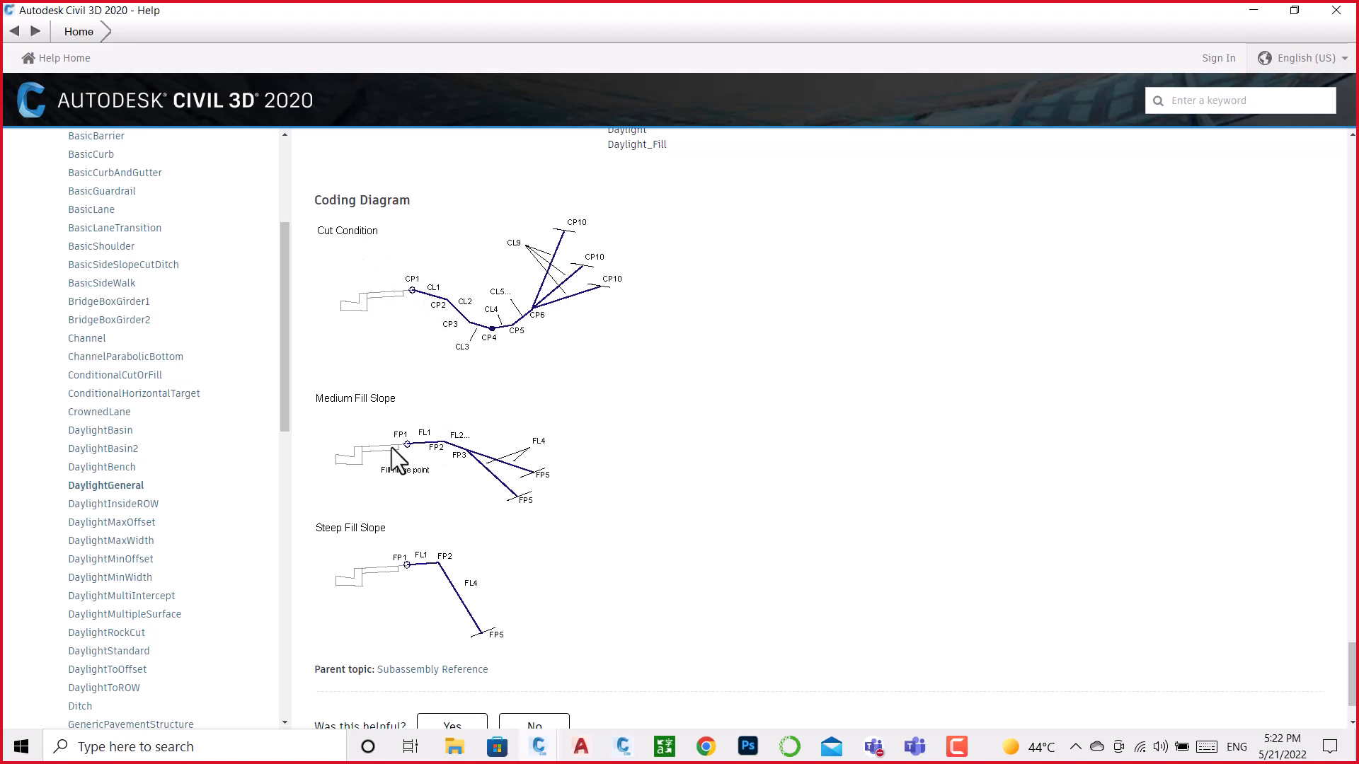
scroll(387, 569, "down", 2)
scroll(442, 444, "up", 1)
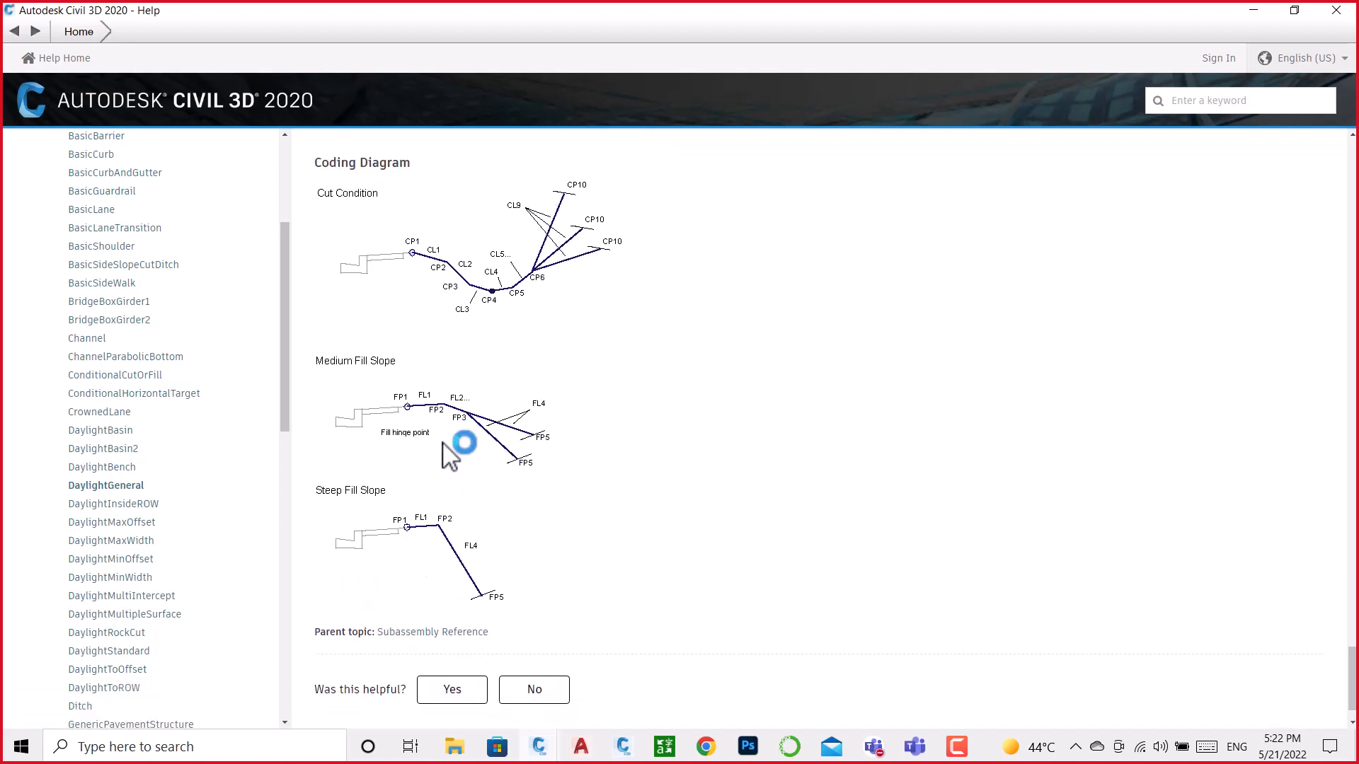
Step: In the point, link and shape codes table, highlight the cut and fill hinge point descriptions and the Hinge and Hinge_Fill codes
scroll(443, 445, "up", 2)
scroll(420, 426, "up", 5)
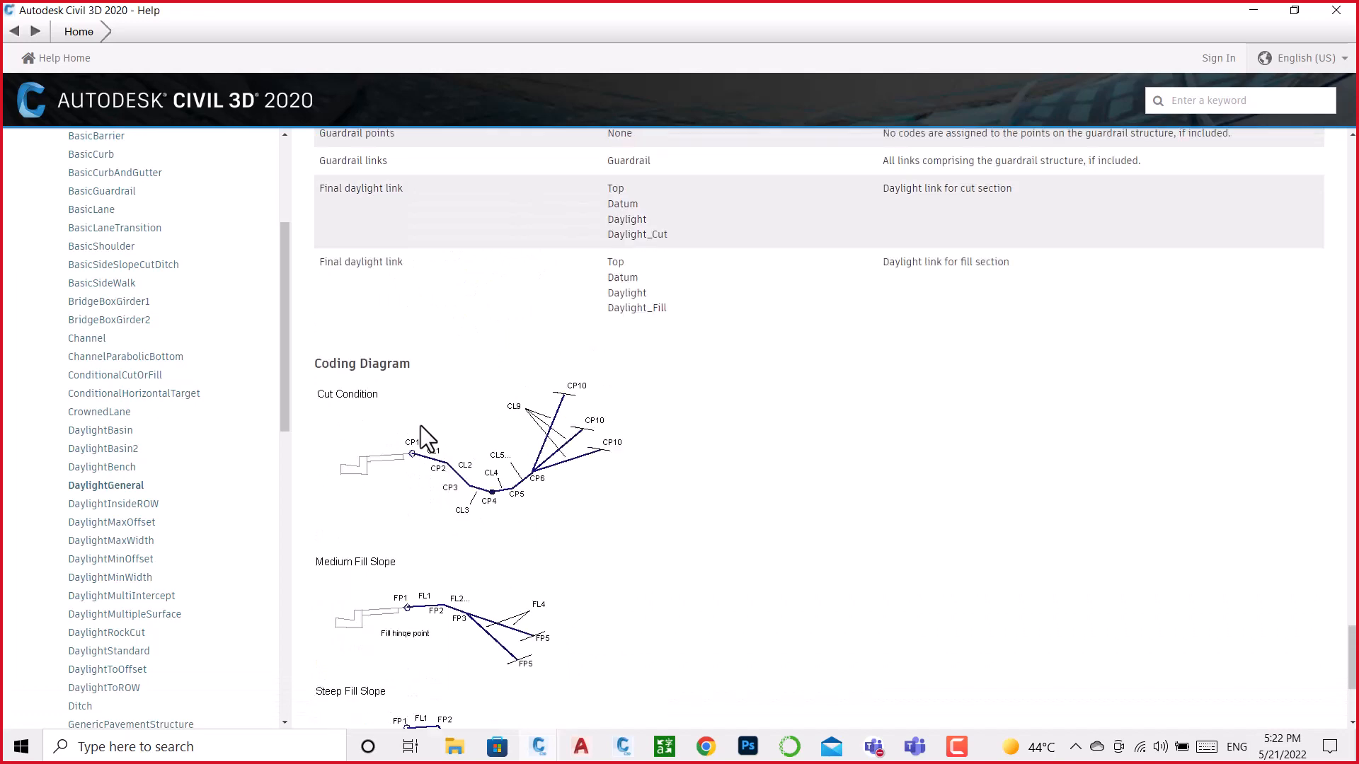
scroll(422, 425, "up", 2)
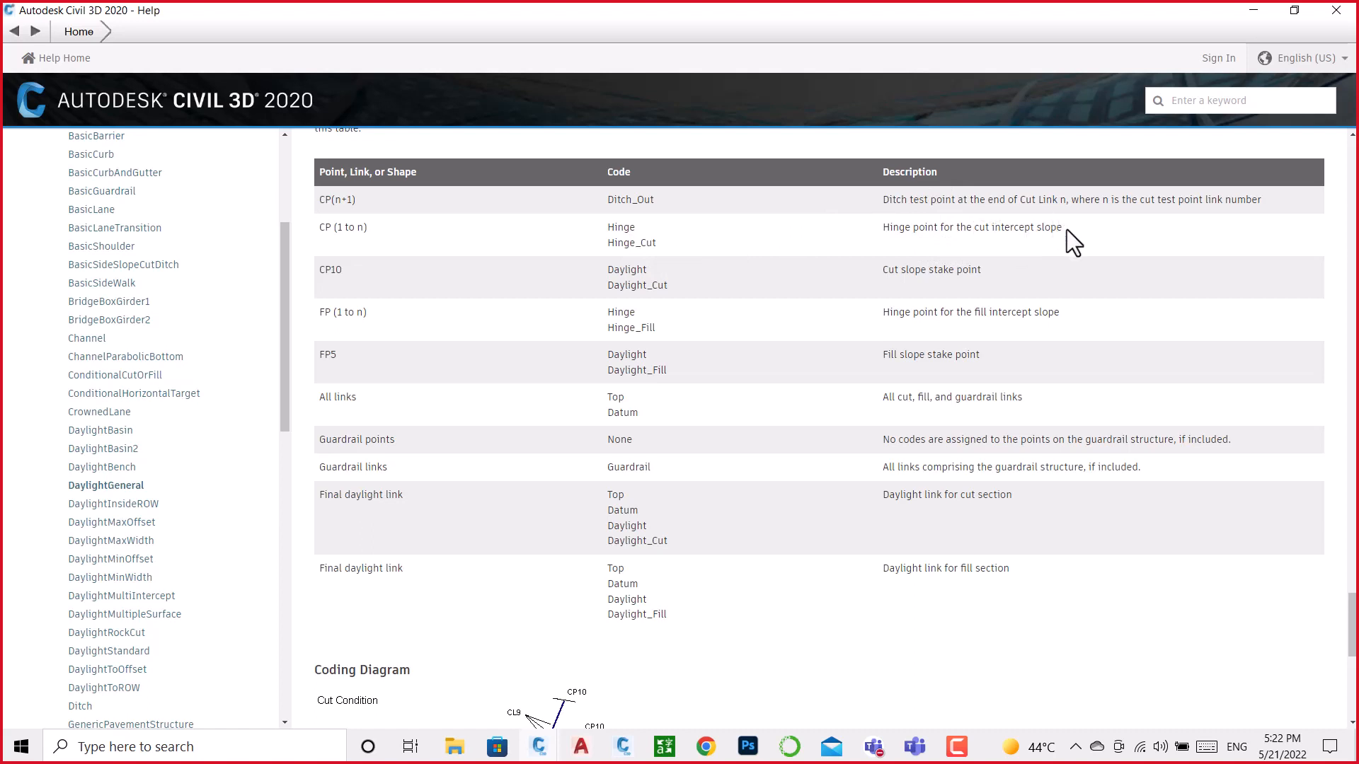
left_click_drag(1063, 229, 878, 243)
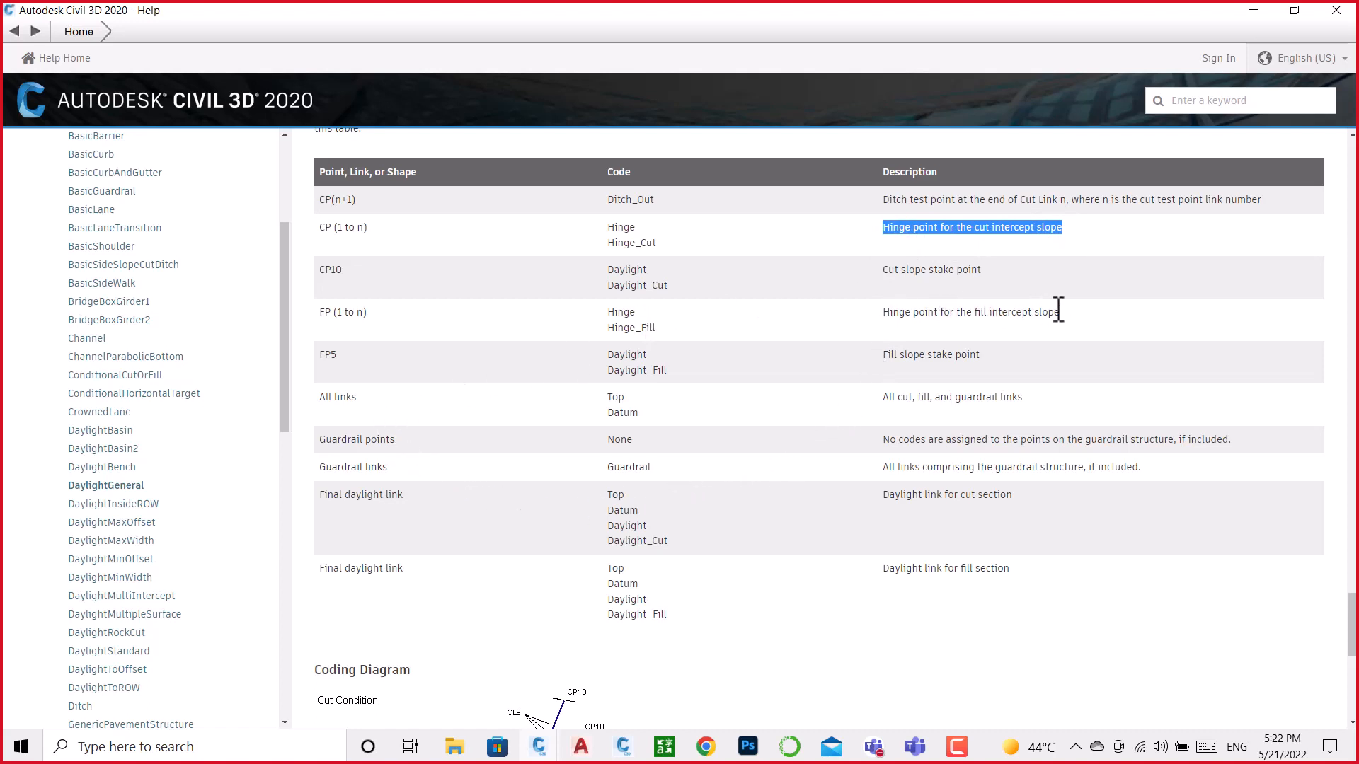
left_click_drag(1079, 312, 884, 319)
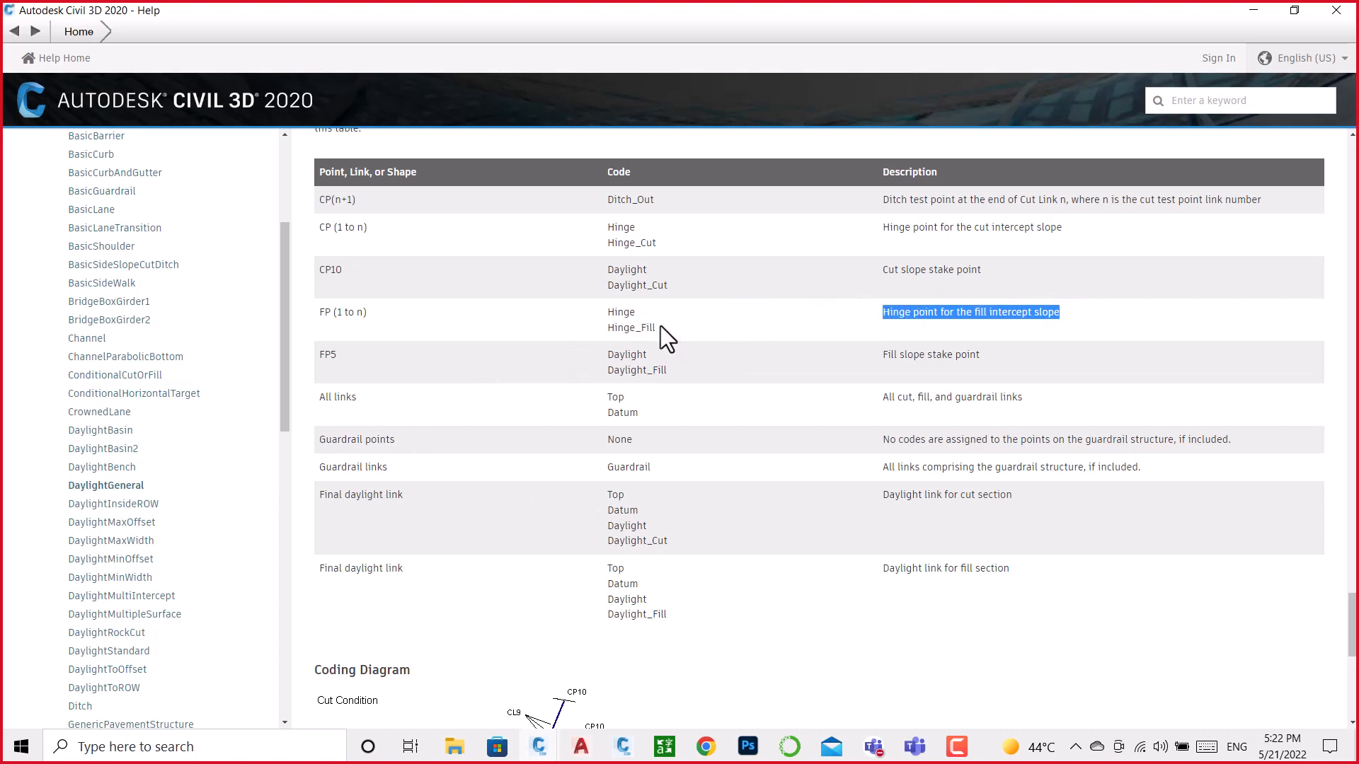
left_click_drag(660, 327, 607, 311)
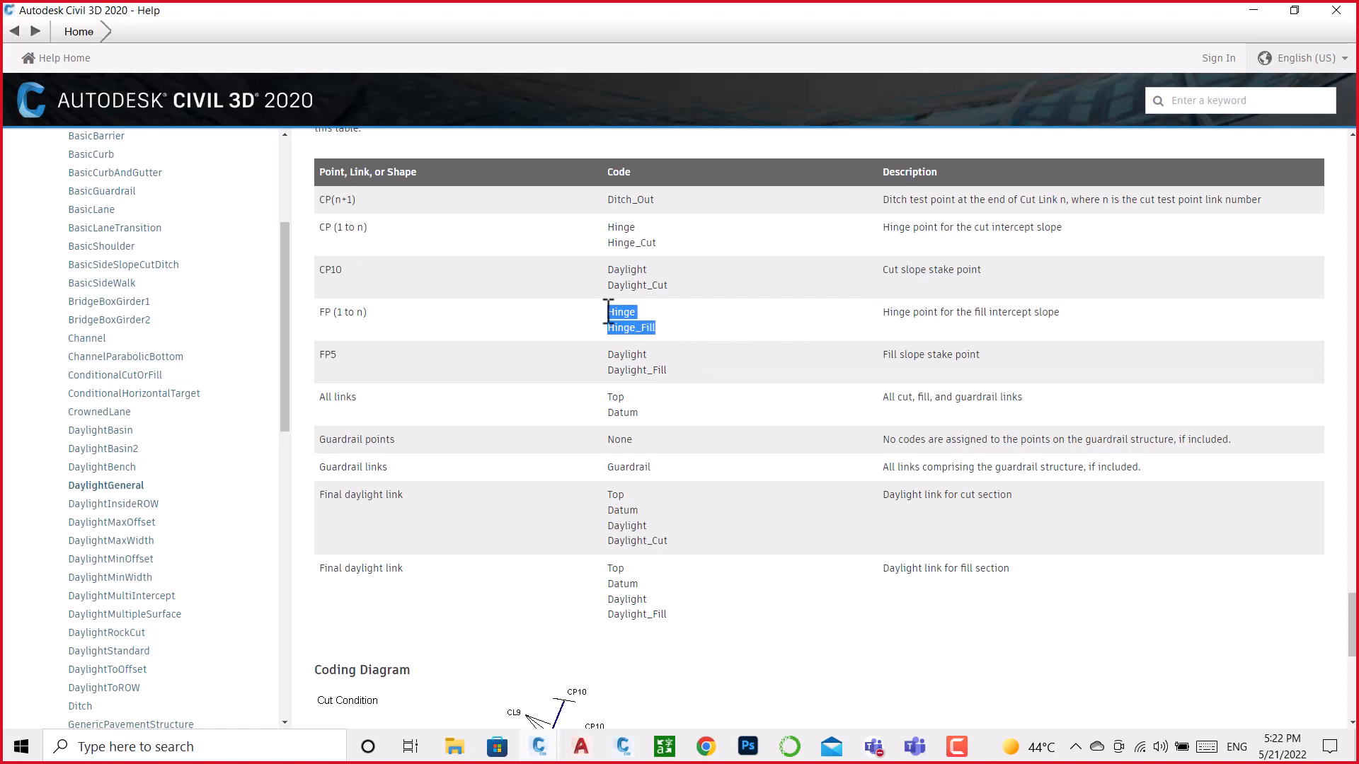
Step: Highlight the Hinge and Hinge_Cut codes in the help table, and switch to Subassembly Composer
left_click_drag(660, 238, 622, 228)
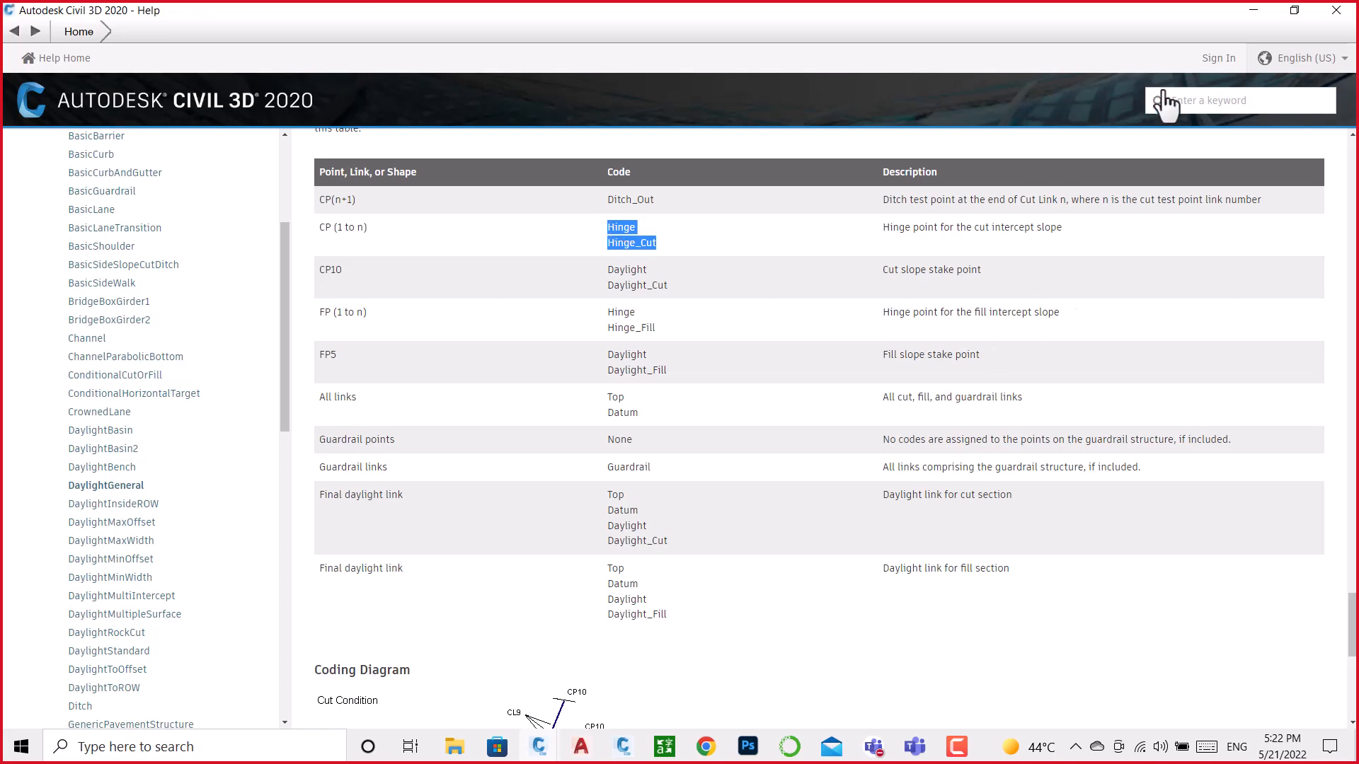
left_click(1258, 10)
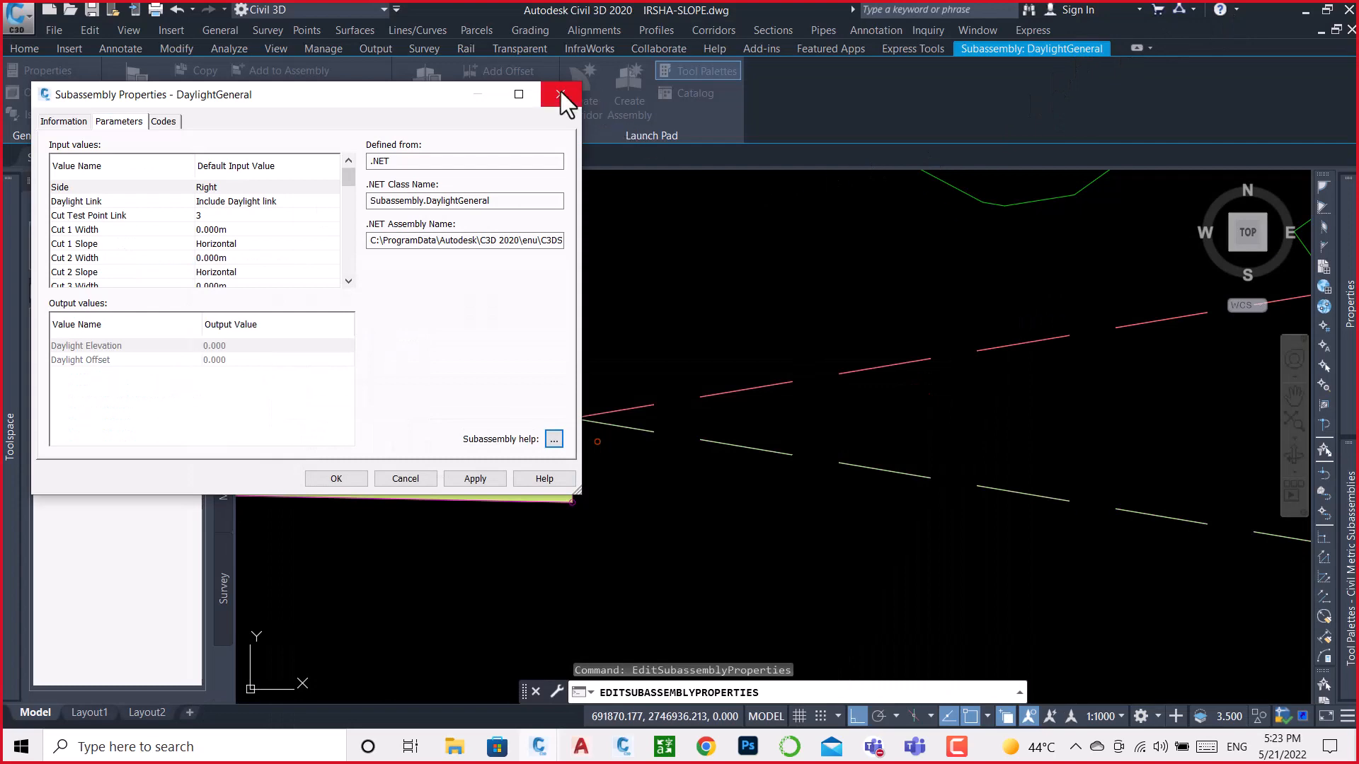
left_click(560, 94)
scroll(575, 408, "up", 2)
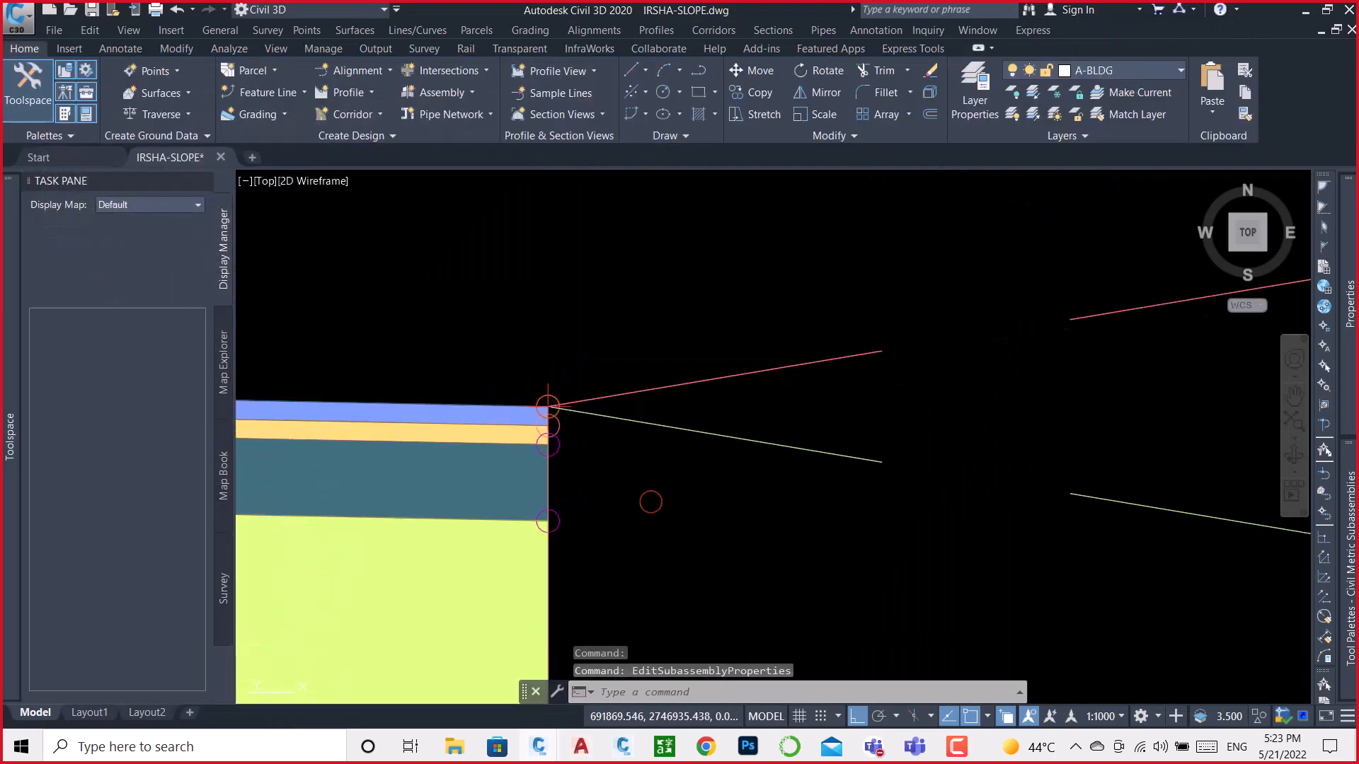
left_click(621, 747)
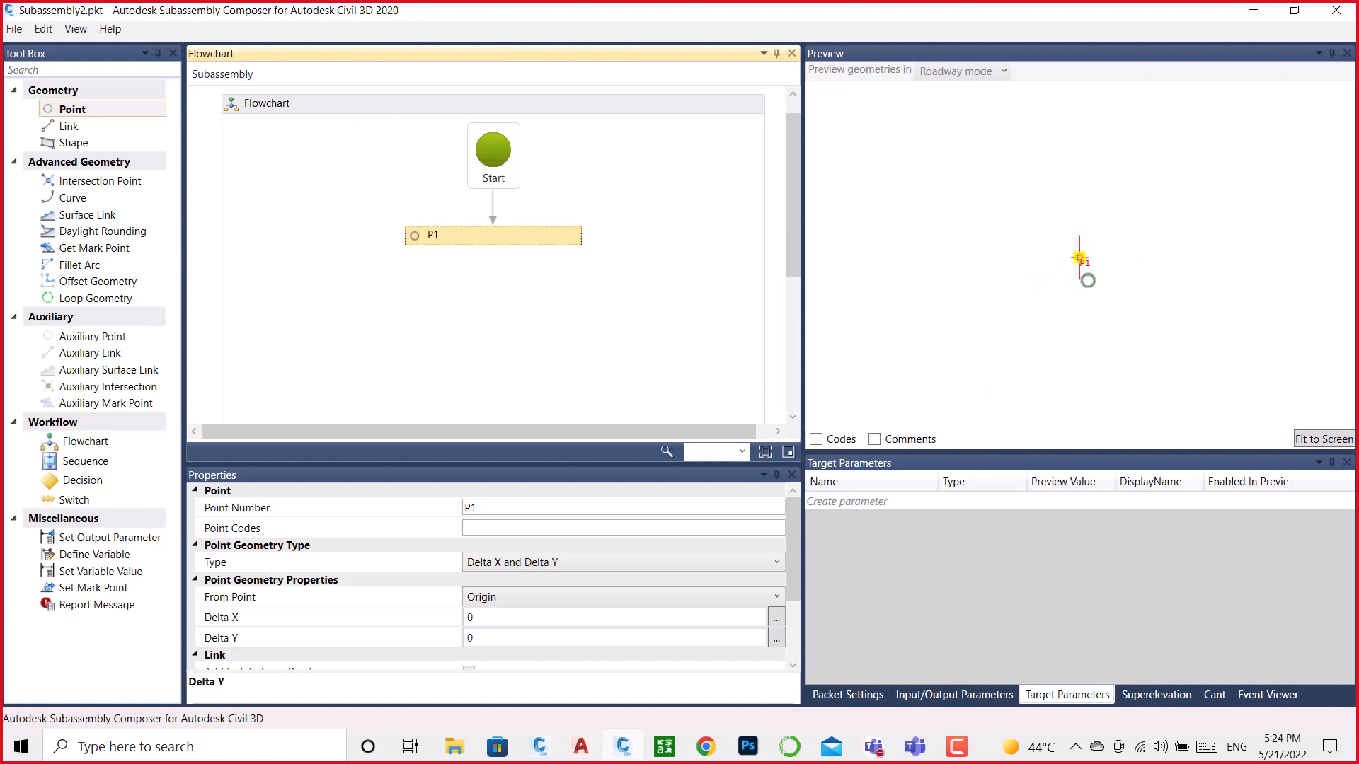
left_click_drag(81, 109, 494, 296)
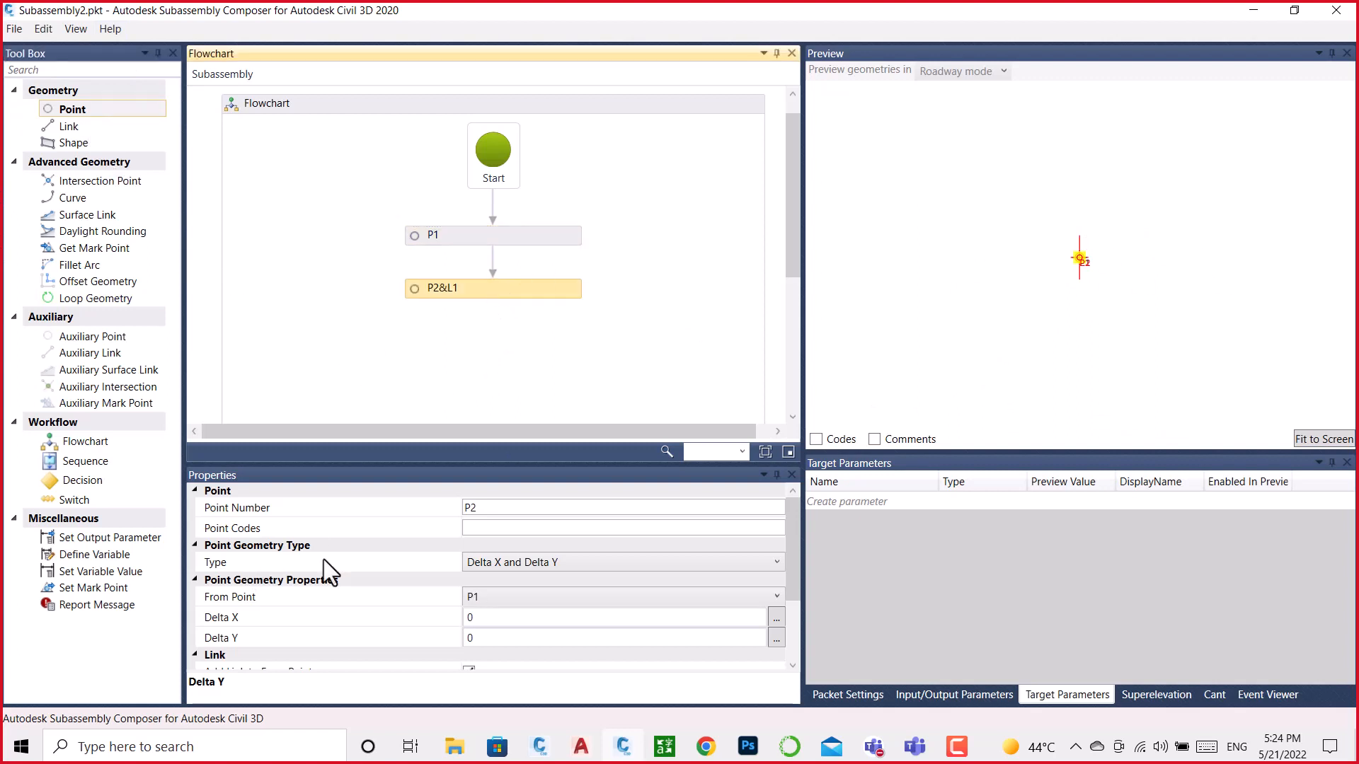
left_click(553, 597)
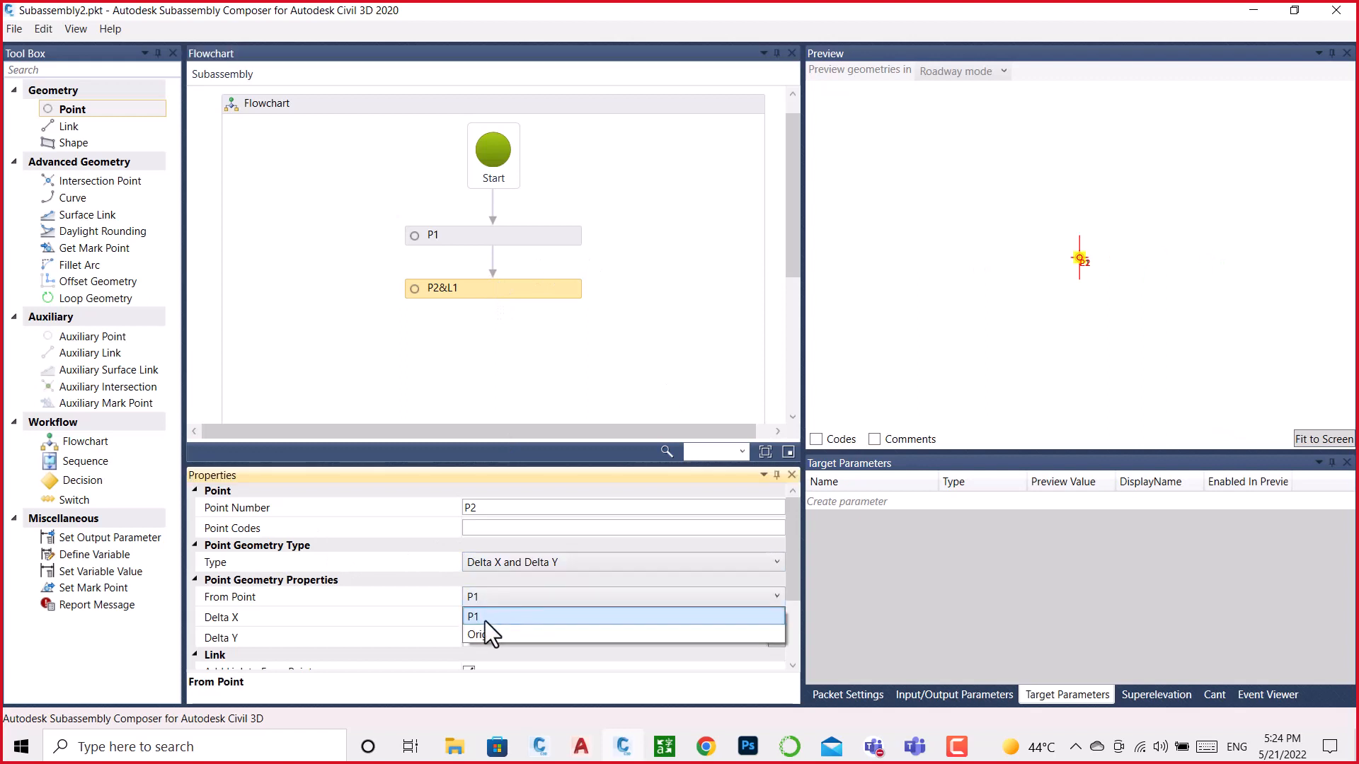
left_click(477, 635)
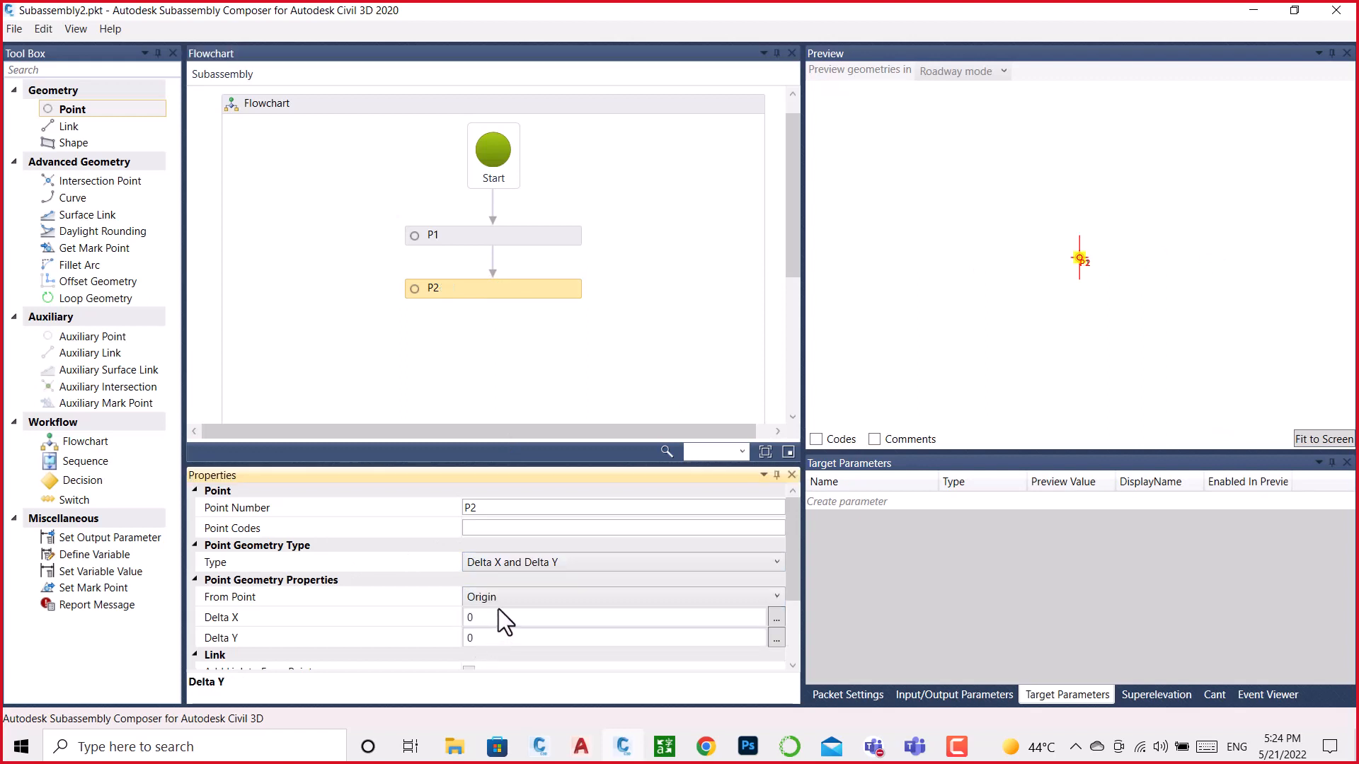
left_click(508, 593)
left_click(508, 593)
left_click(521, 236)
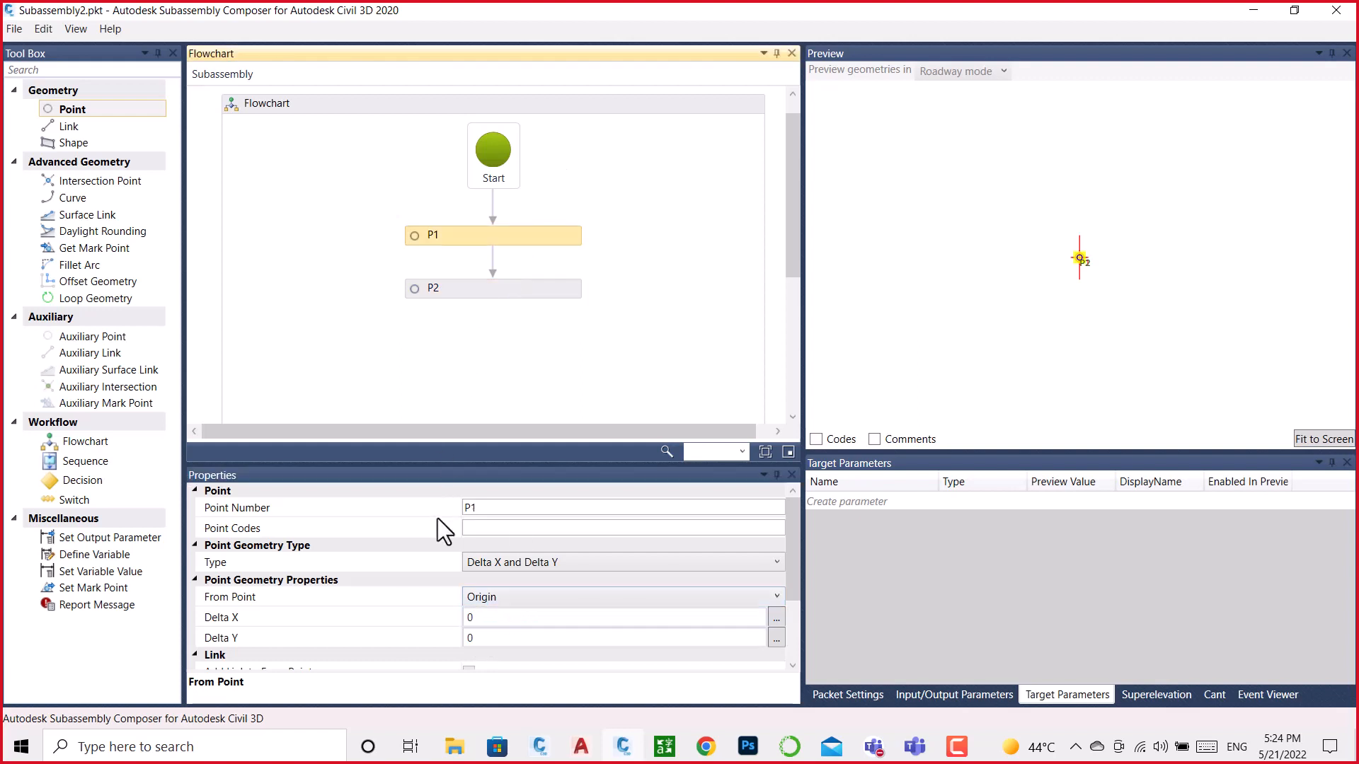
left_click(484, 594)
left_click(472, 617)
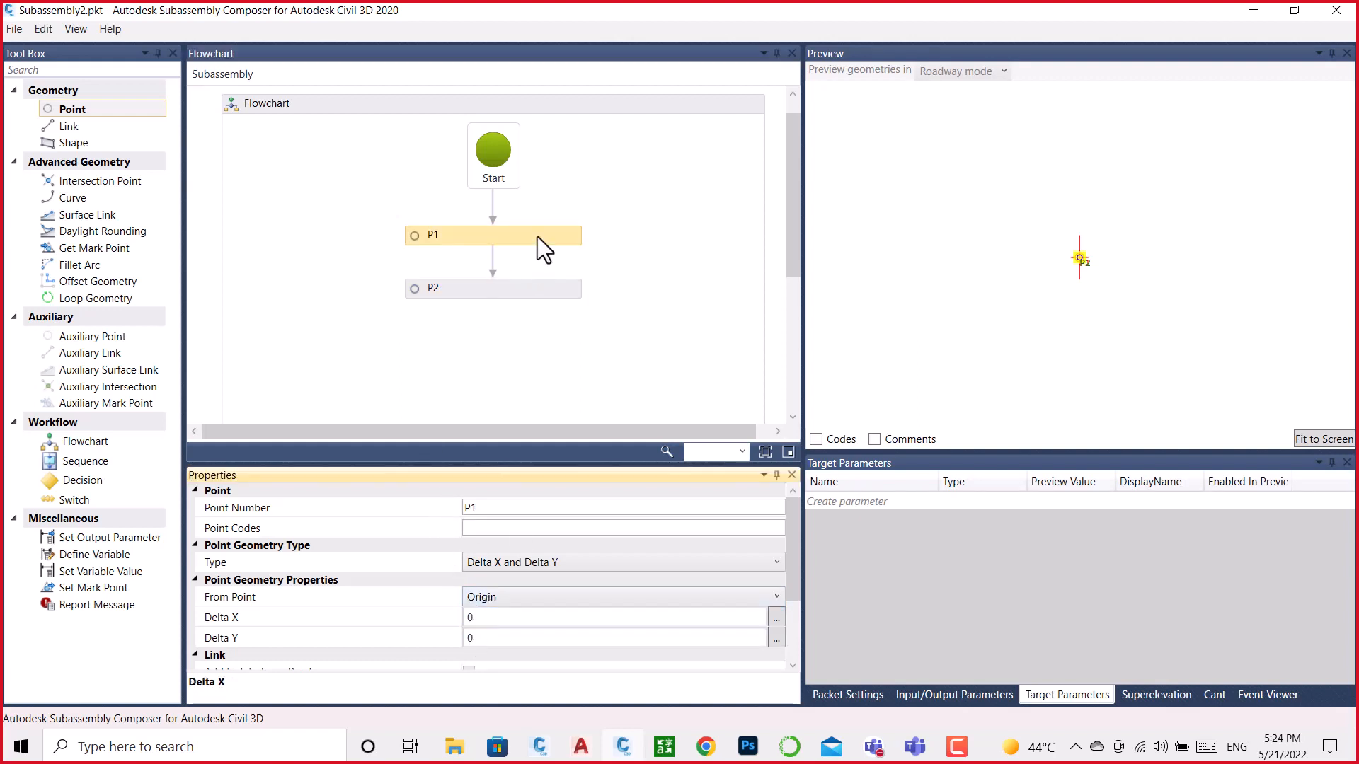
left_click(530, 290)
left_click(489, 595)
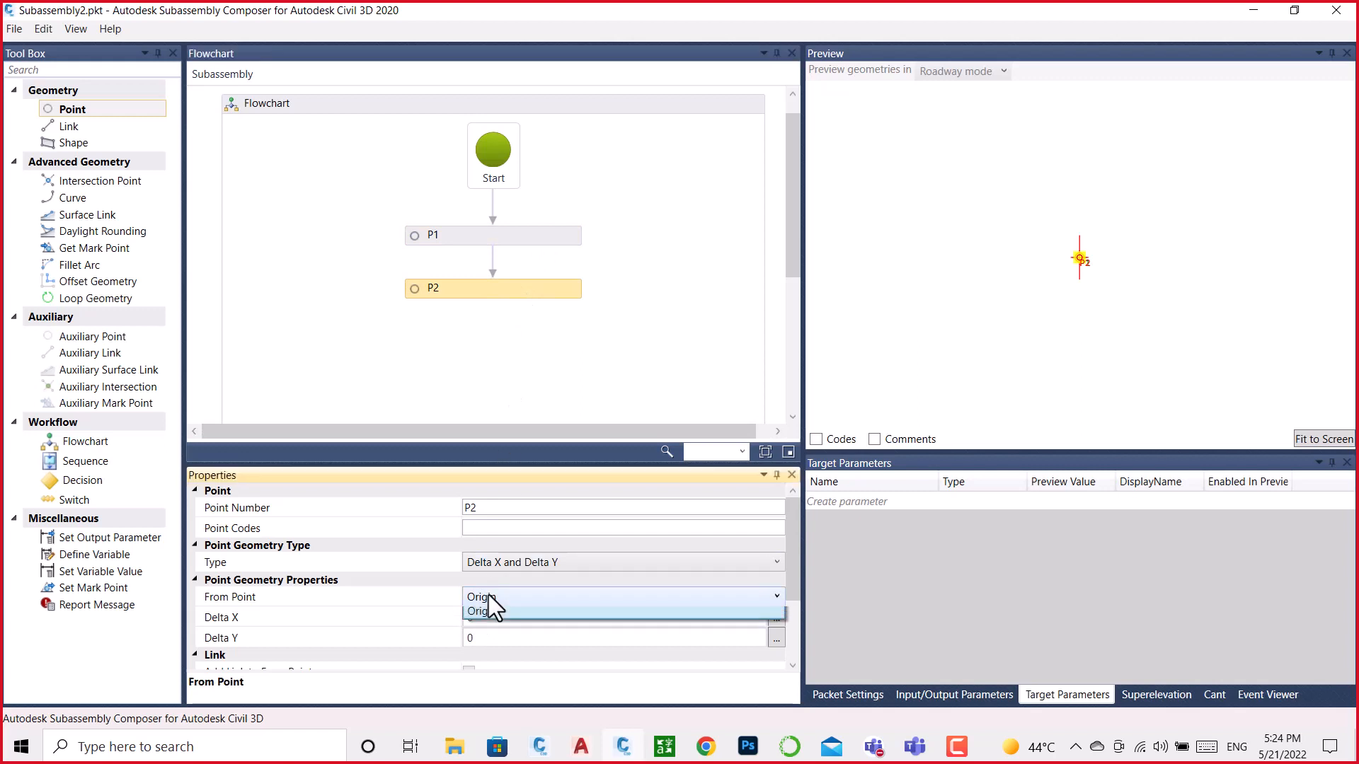
left_click(481, 629)
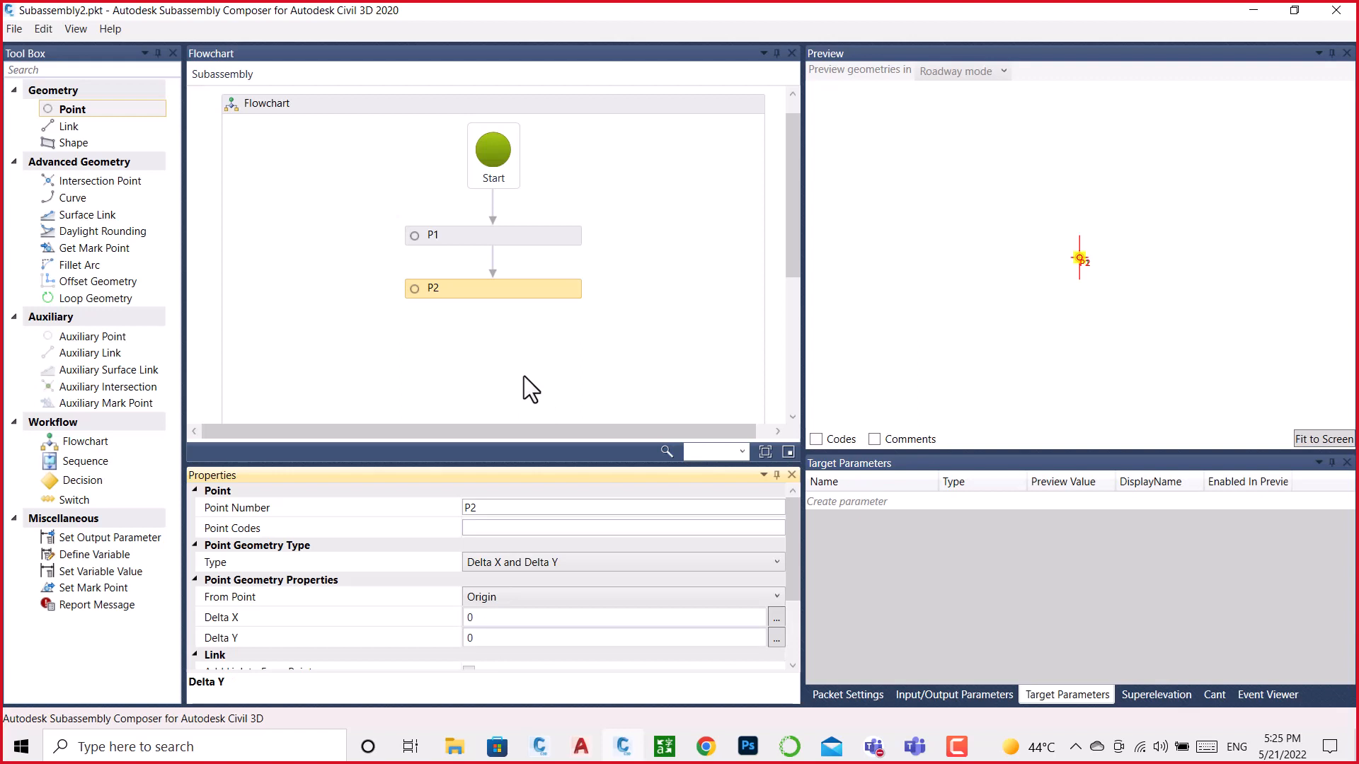
left_click(520, 295)
key("Delete")
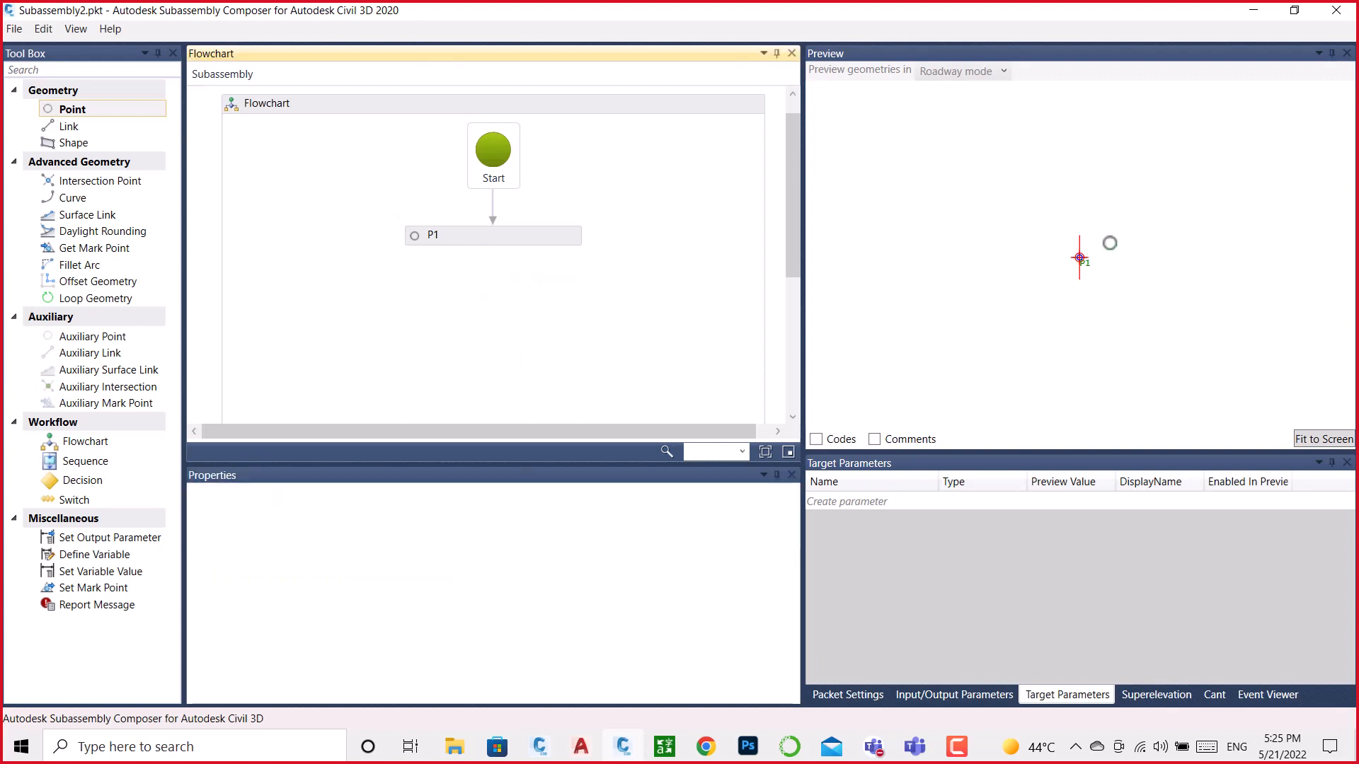
Step: Switch back to the Civil 3D help and copy the Hinge and Hinge_Fill codes from the fill hinge point row
left_click(540, 749)
left_click(630, 678)
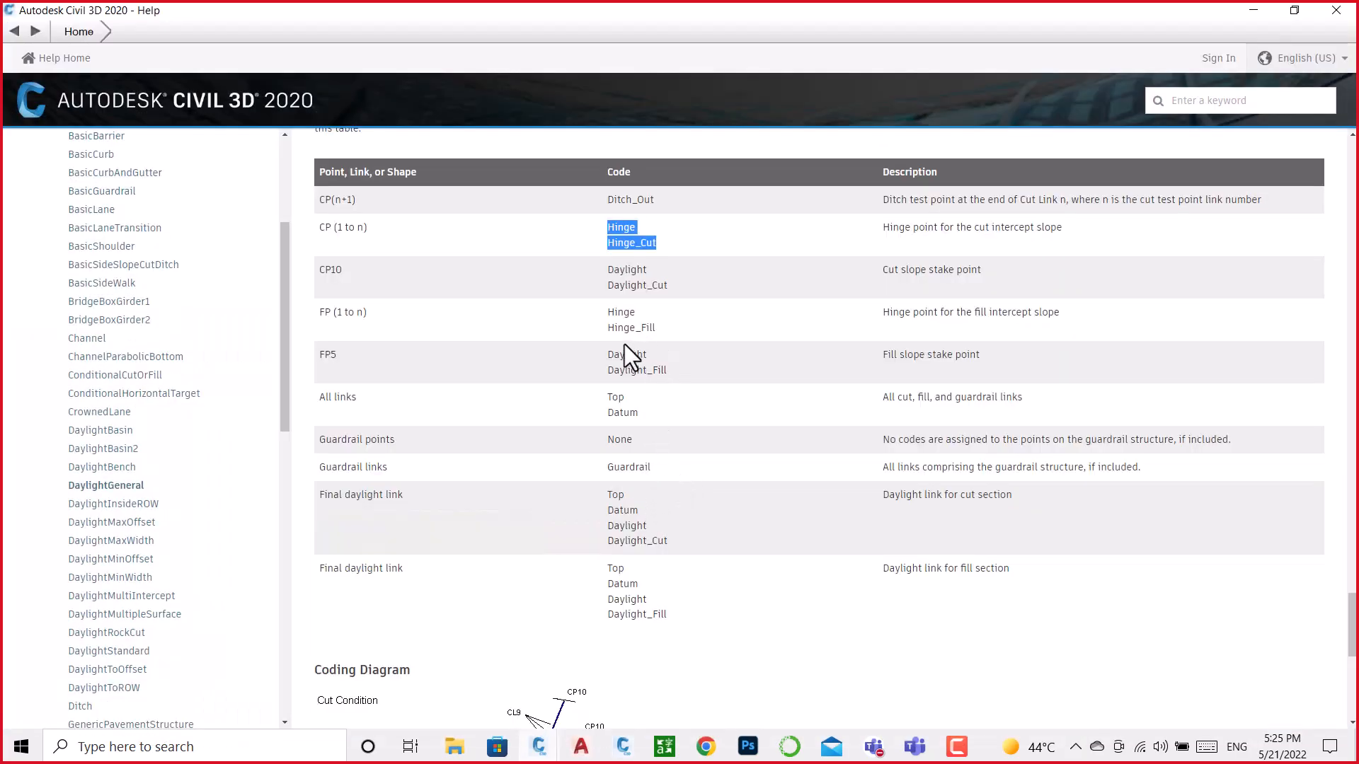
left_click_drag(666, 329, 608, 304)
key("ctrl+c")
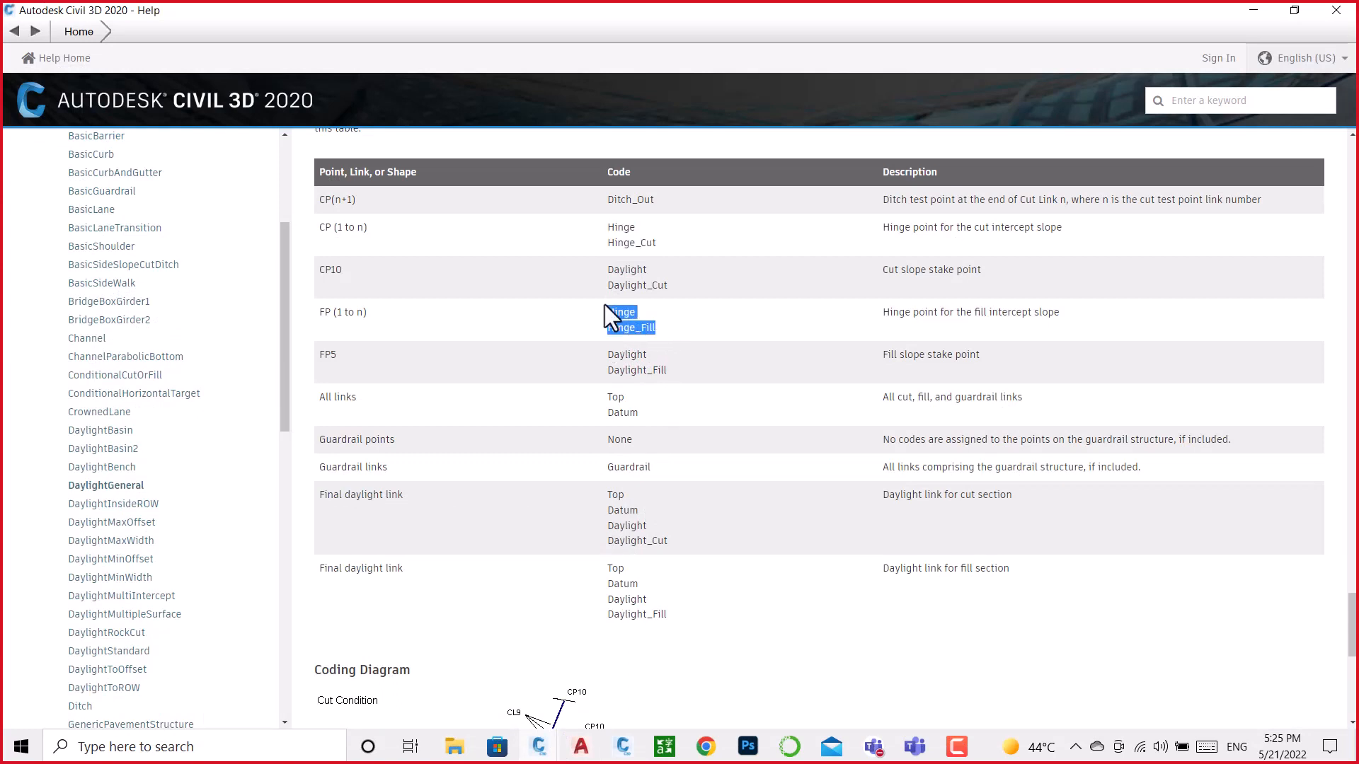
Step: Switch to the maximized Notepad notes and paste the copied hinge codes a few lines below the last daylight code
left_click(1251, 10)
left_click(1304, 10)
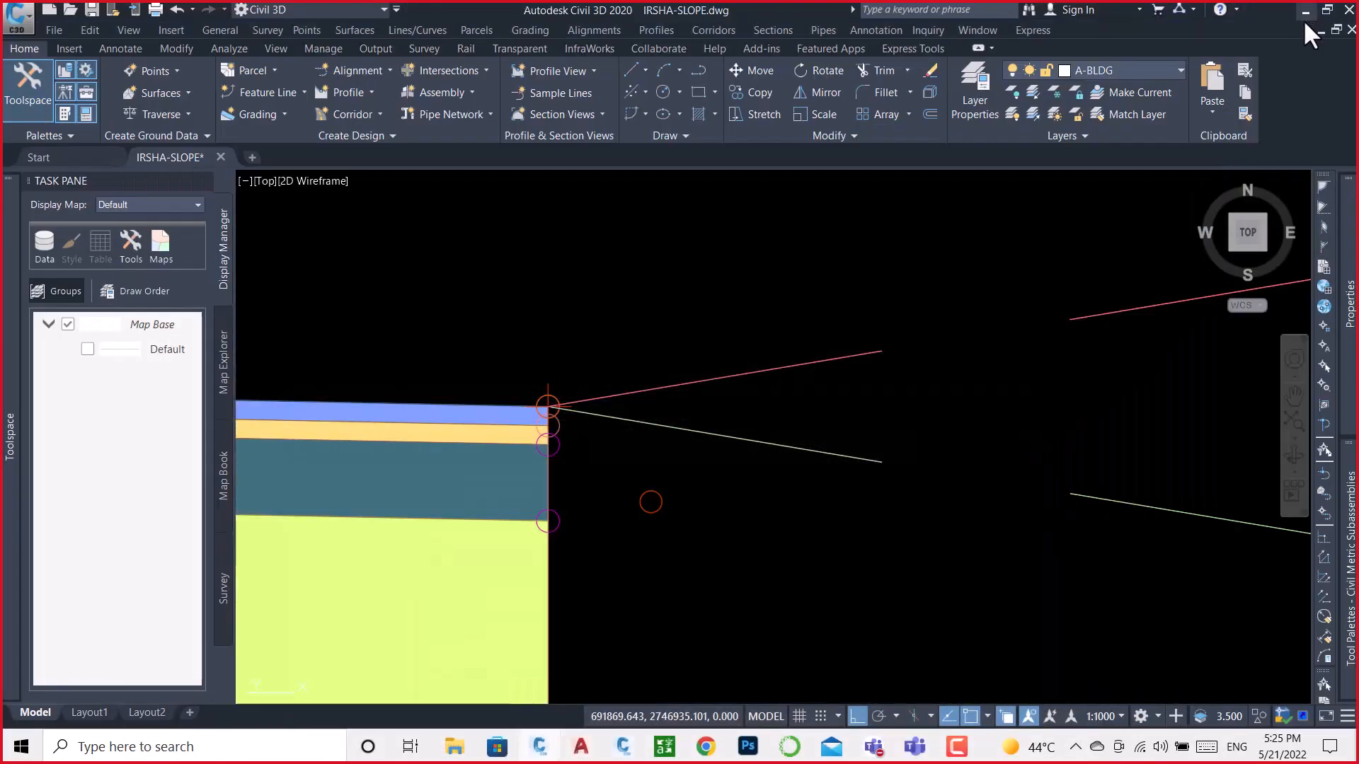
left_click(1252, 10)
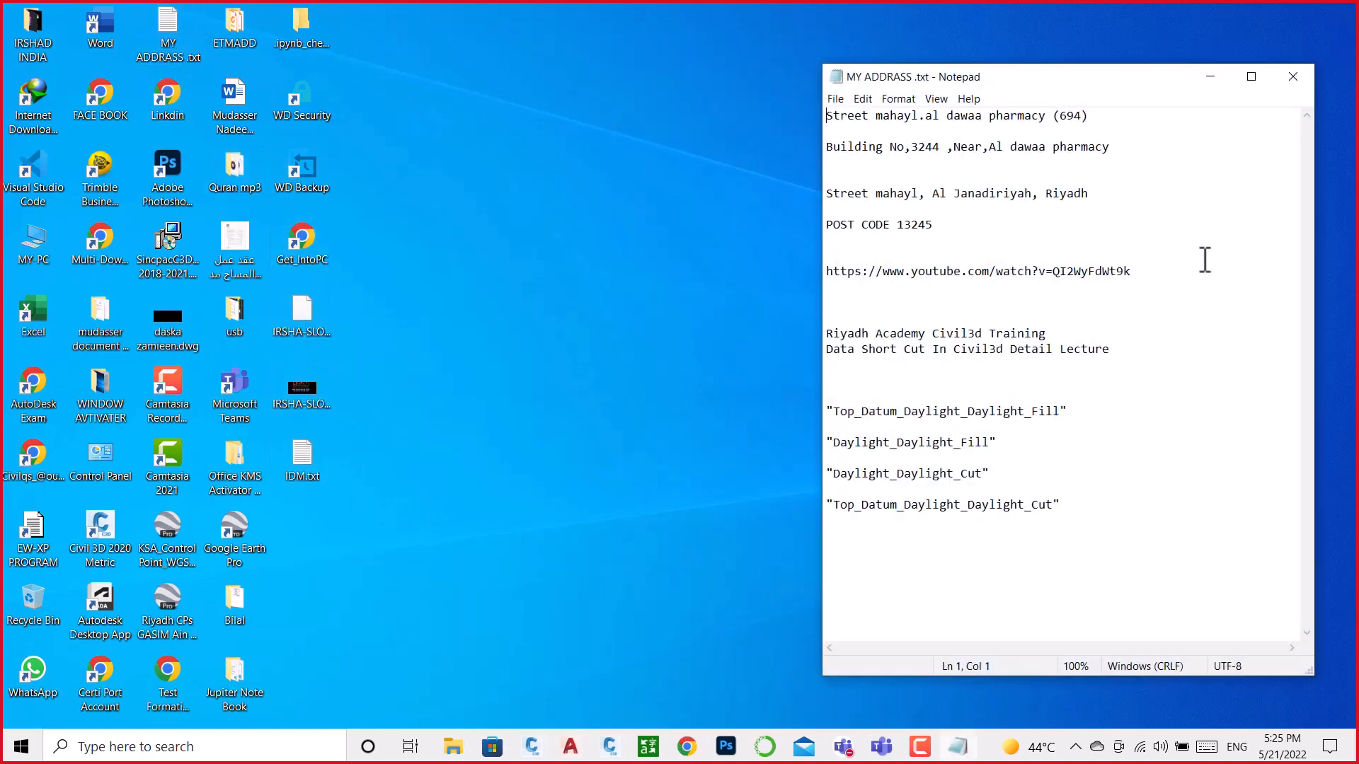
left_click(1250, 82)
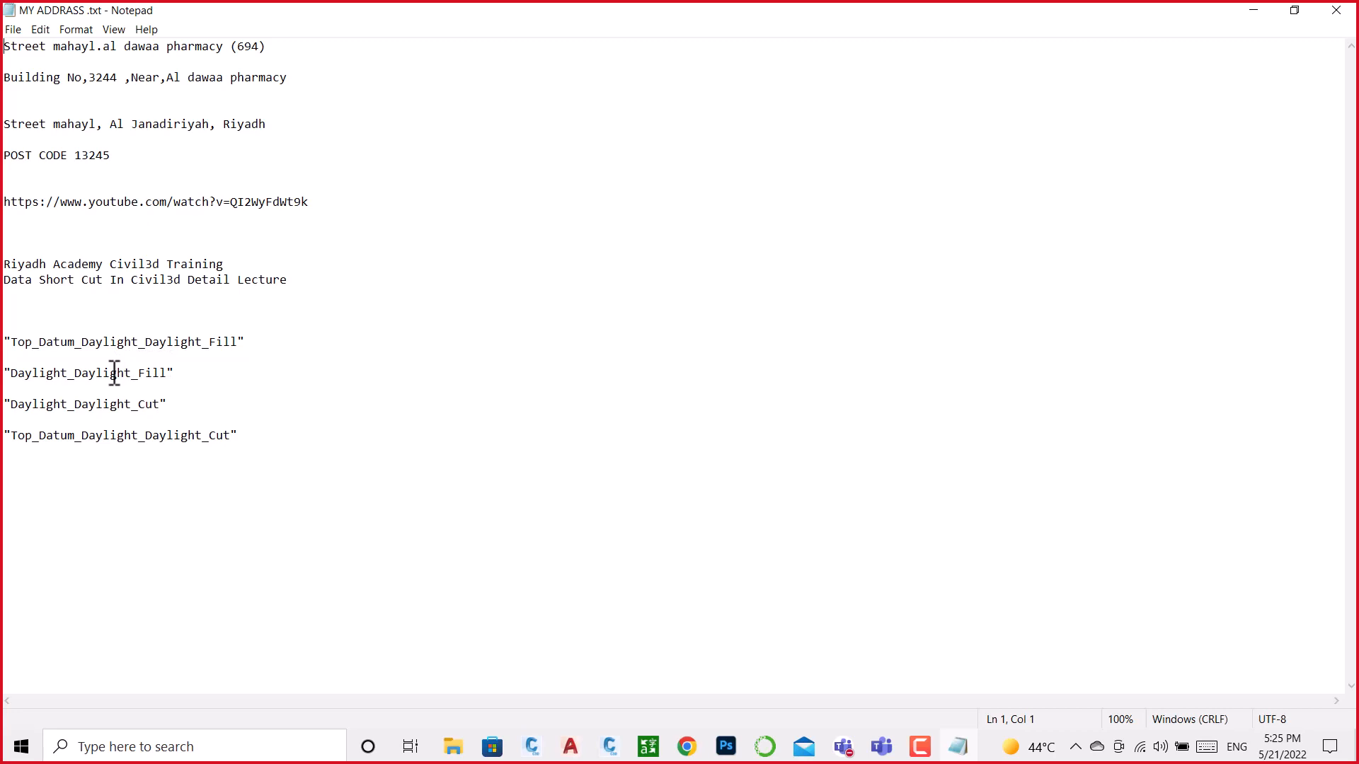
left_click(249, 435)
key("Return")
key("Return")
key("Return")
key("Return")
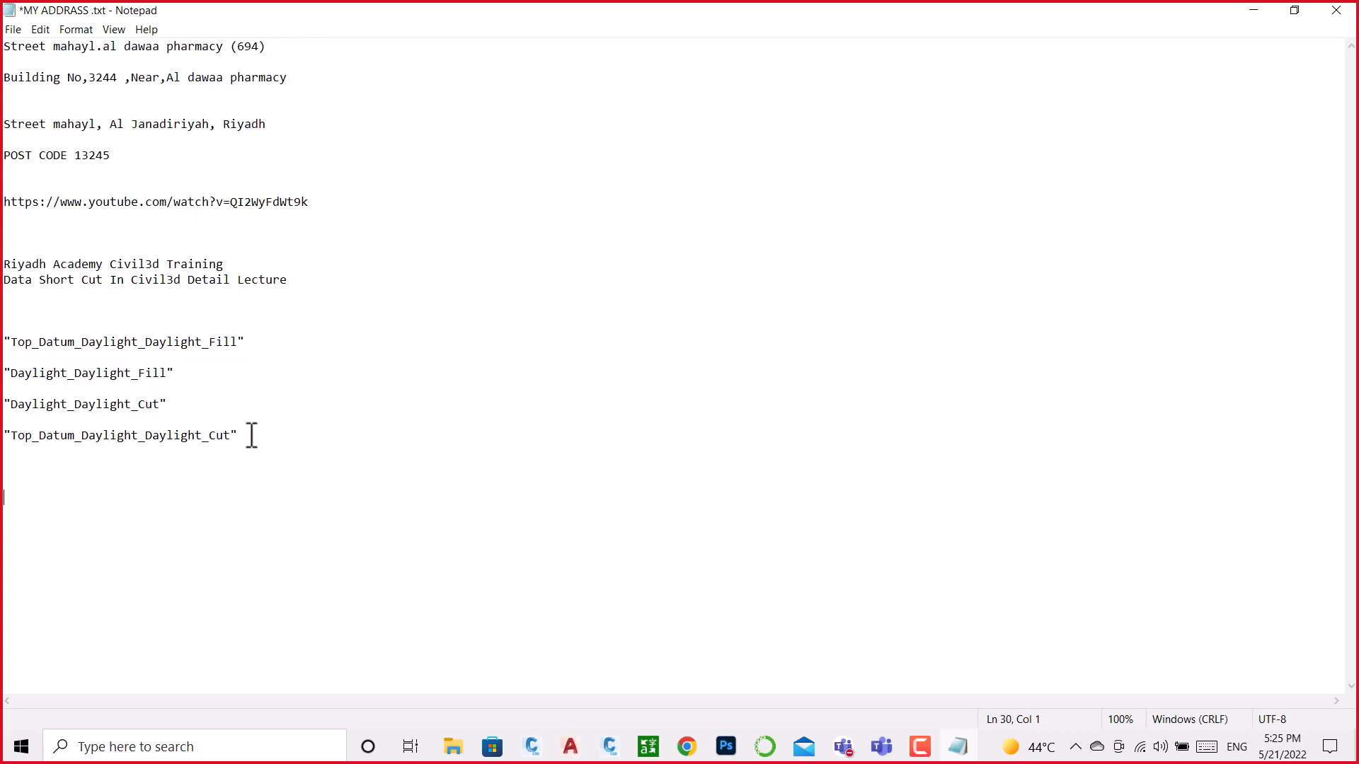
key("ctrl+v")
Step: Join the two pasted codes into the quoted code "Hinge_Hinge_Fill" on one line and copy it
left_click_drag(78, 512, 5, 533)
key("ctrl+c")
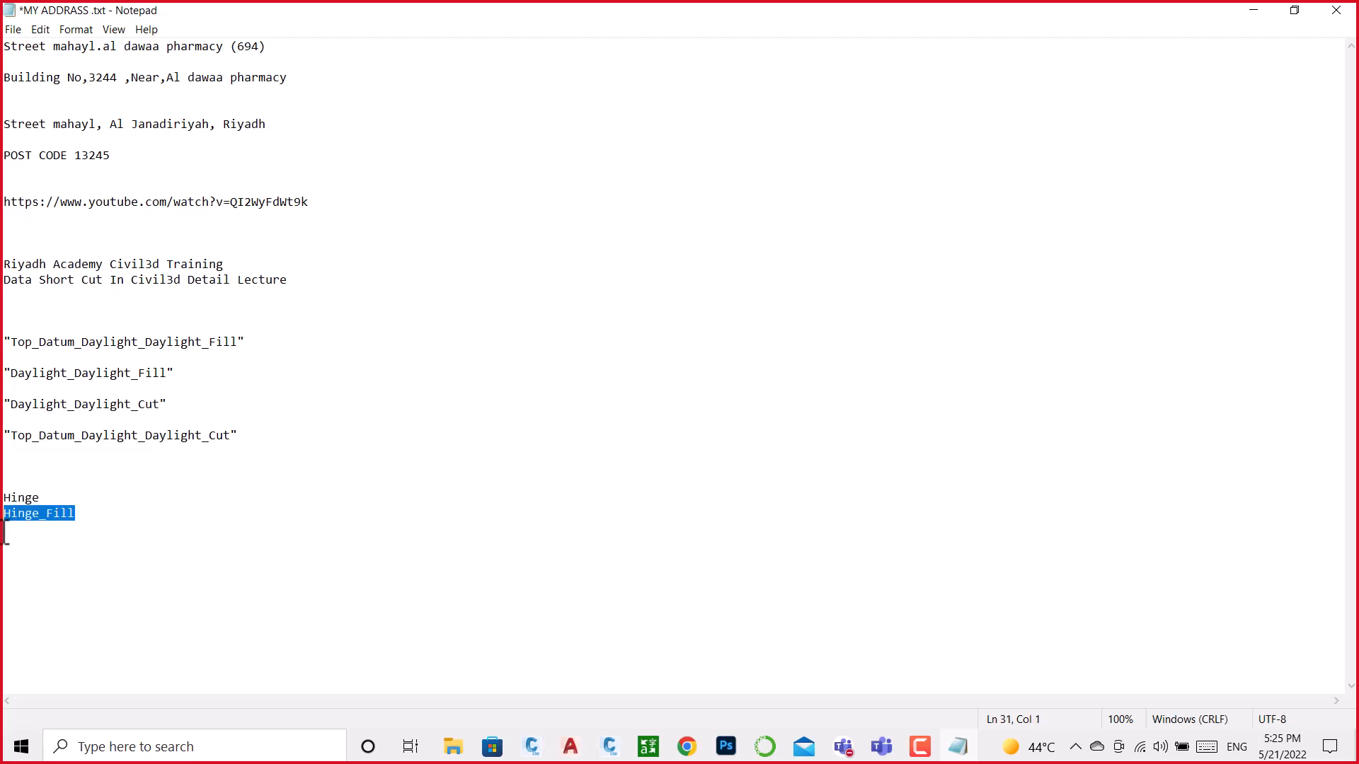
key("BackSpace")
left_click(49, 503)
type("_")
key("ctrl+v")
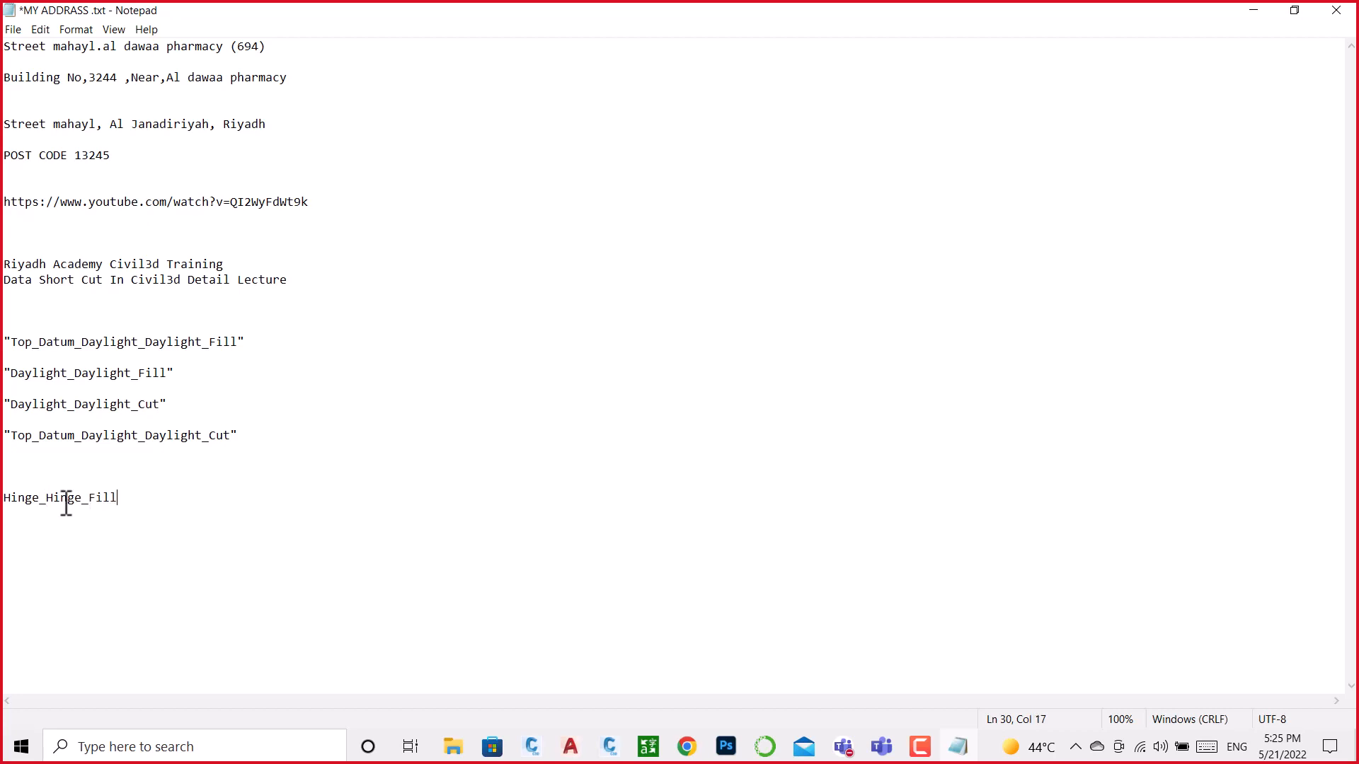
type("\"")
left_click(5, 498)
type("\"")
left_click_drag(139, 498, 6, 499)
key("ctrl+c")
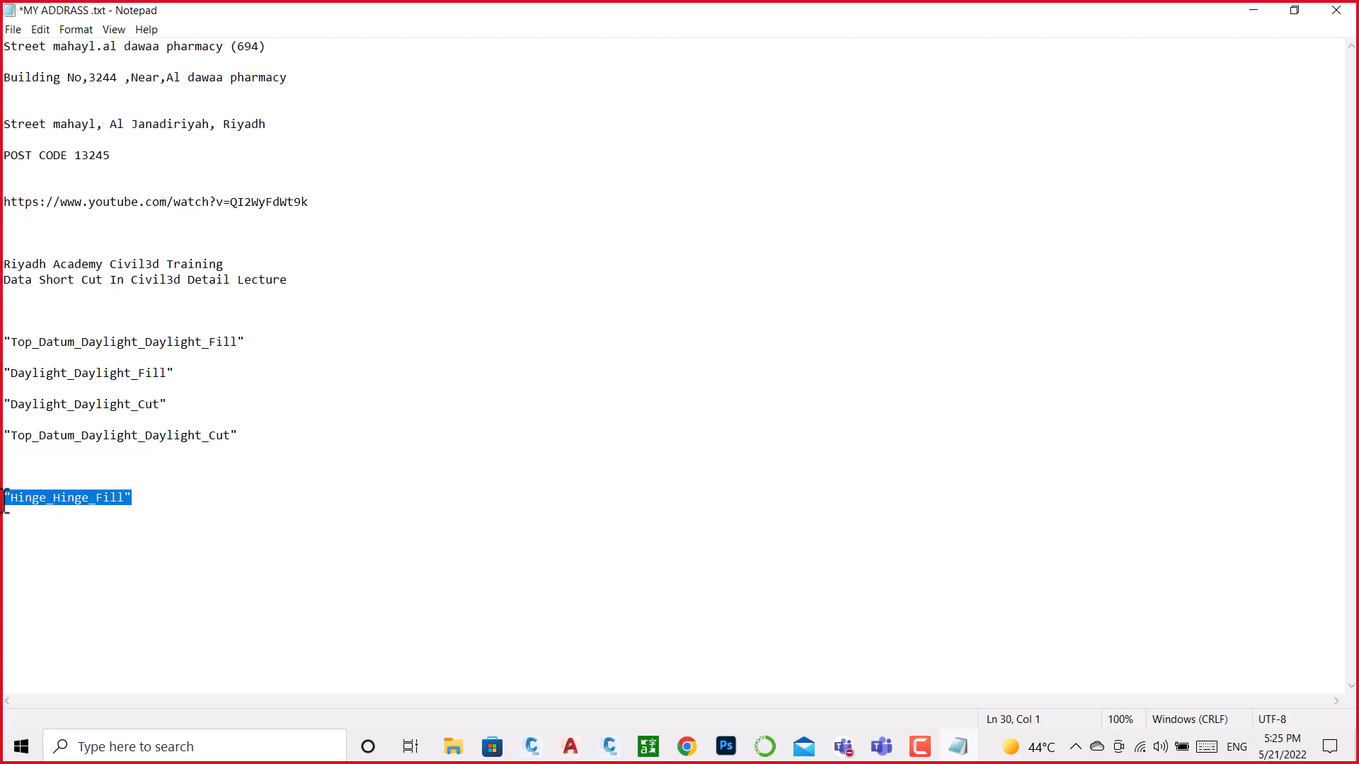
Step: Duplicate the quoted hinge code on the next line and change the copy to "Hinge_Hinge_Cut"
left_click(152, 506)
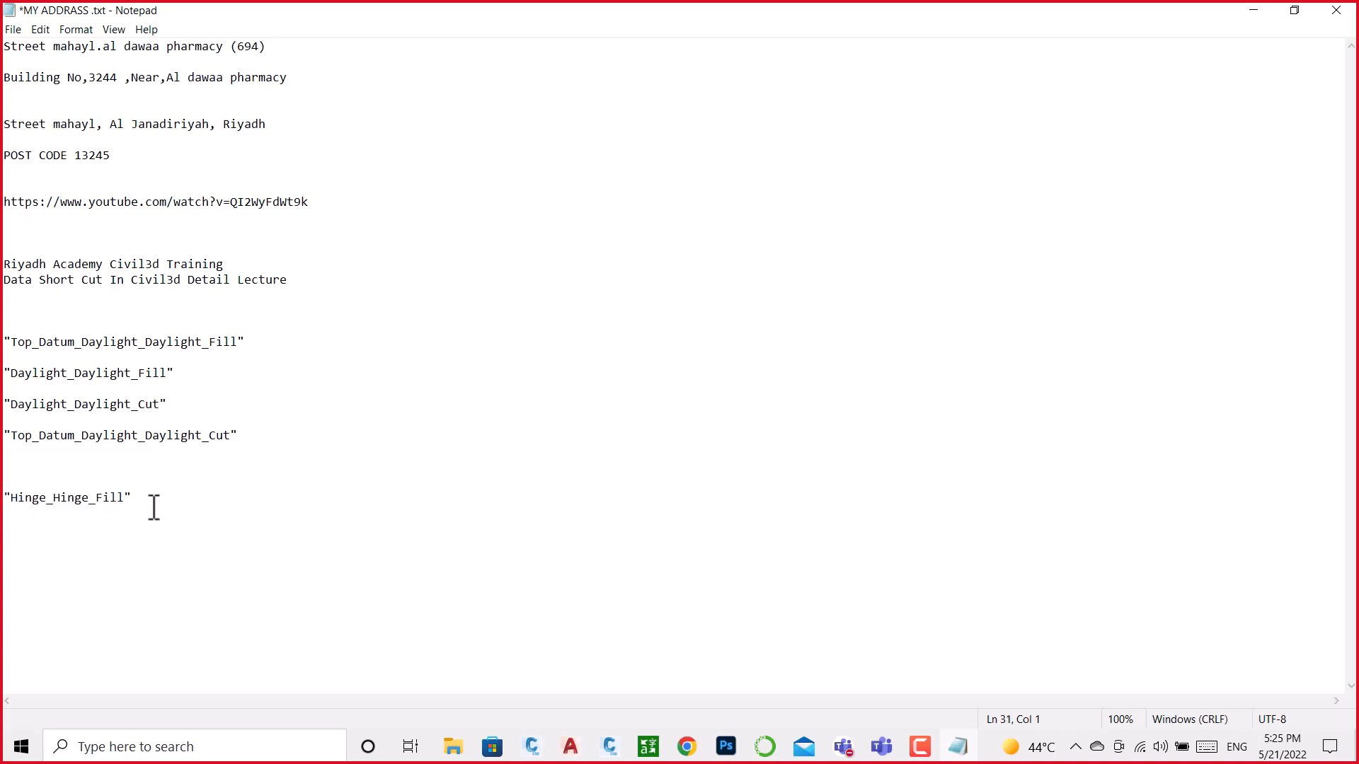
left_click(156, 499)
key("Return")
key("ctrl+v")
key("Left")
key("BackSpace")
key("BackSpace")
key("BackSpace")
key("BackSpace")
type("C")
type("ut")
left_click(145, 521)
Step: Switch to Subassembly Composer and add an auxiliary point after P1 with the Delta X on Surface geometry type
left_click(1252, 10)
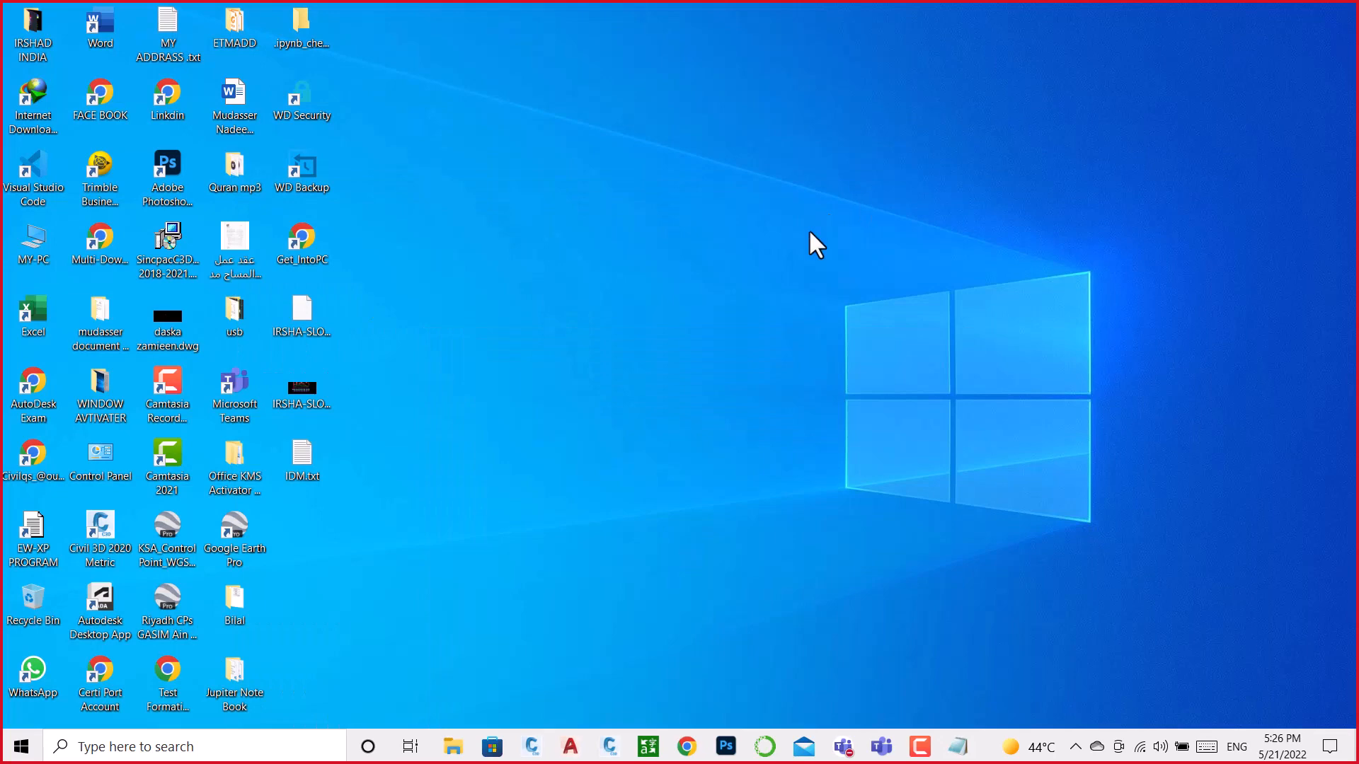
left_click(611, 745)
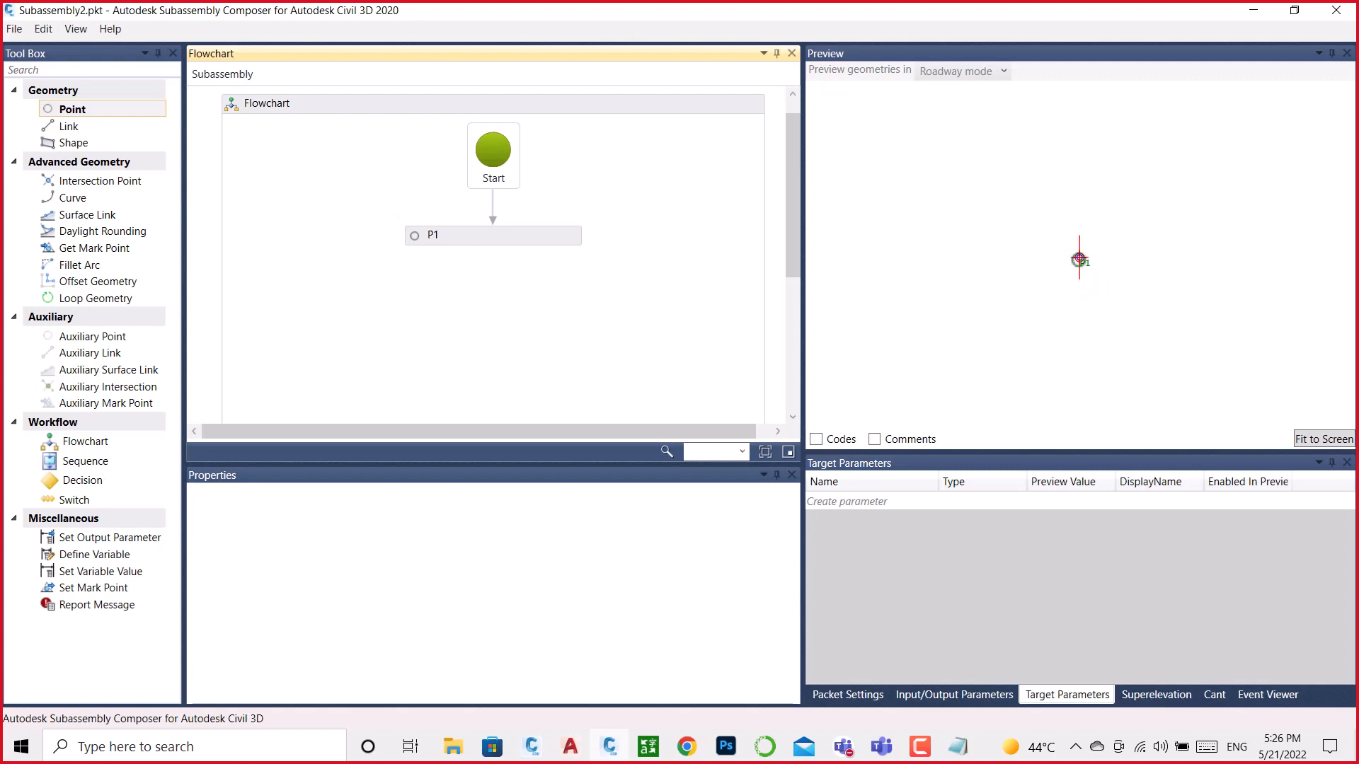
left_click(498, 235)
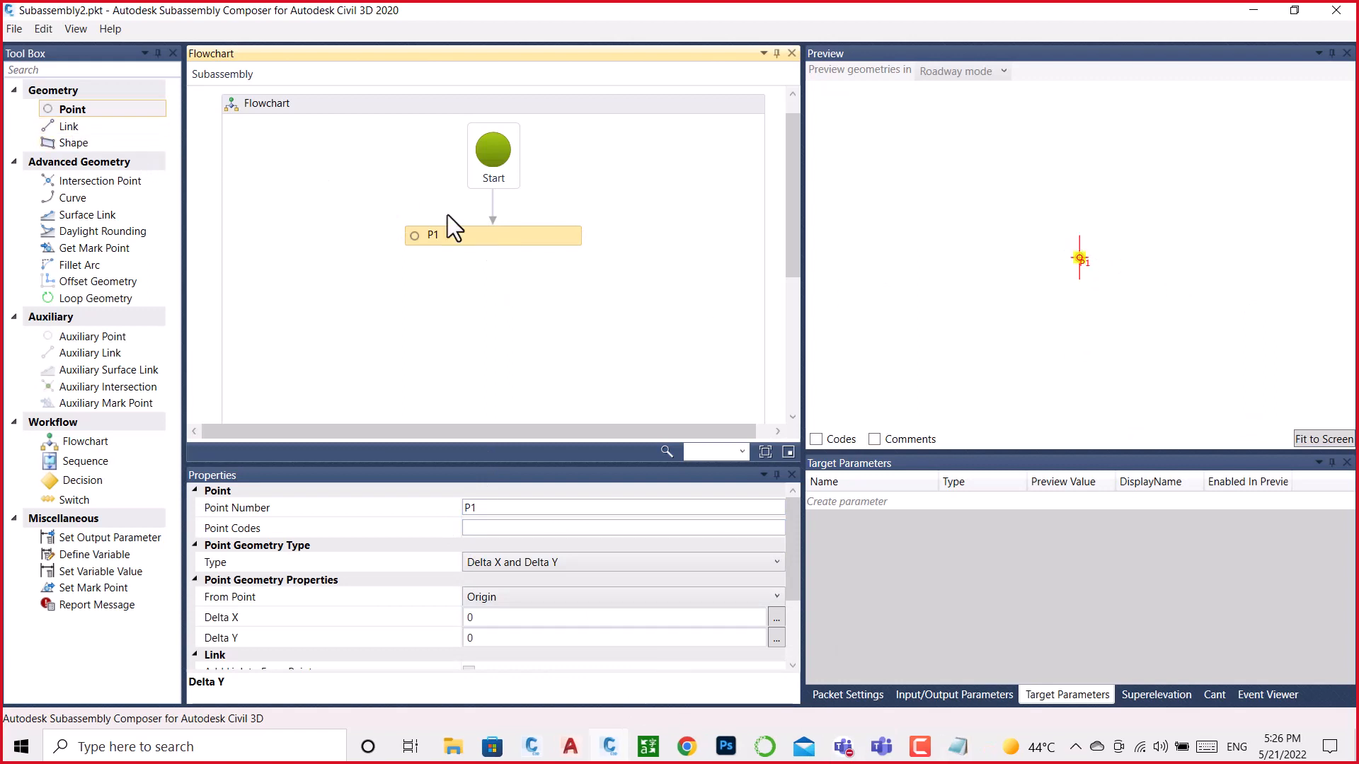
left_click_drag(81, 337, 496, 283)
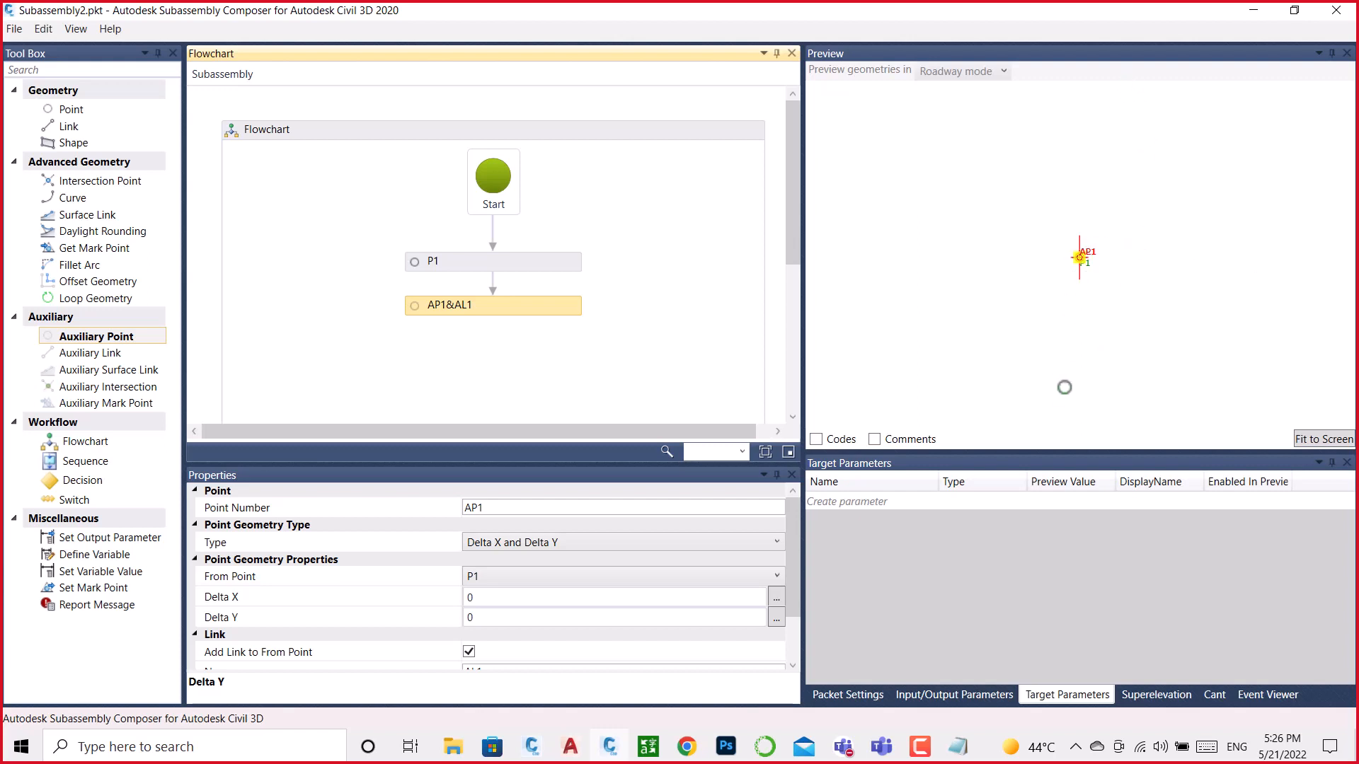
left_click(564, 540)
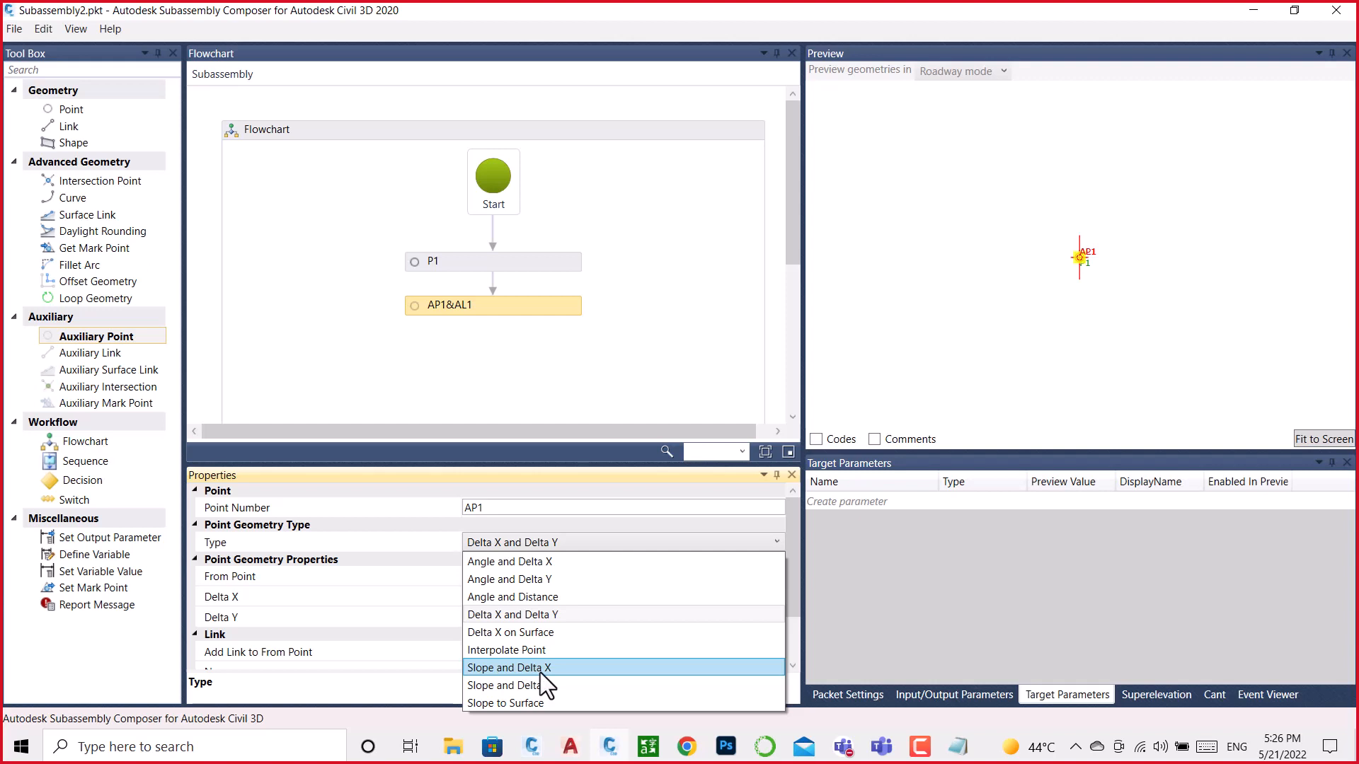
left_click(541, 633)
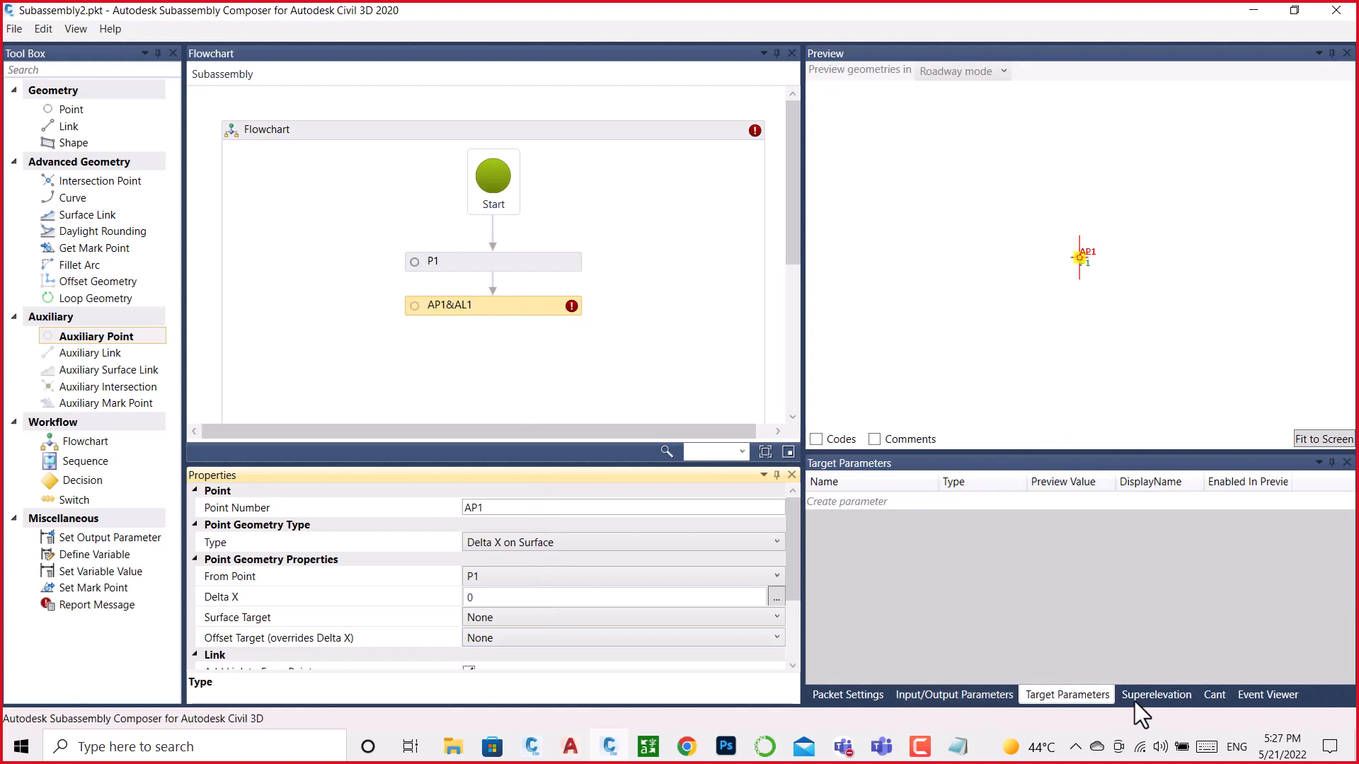
Step: Create a surface target parameter named OGL with a preview value of -2.5 and fit the preview
left_click(1075, 692)
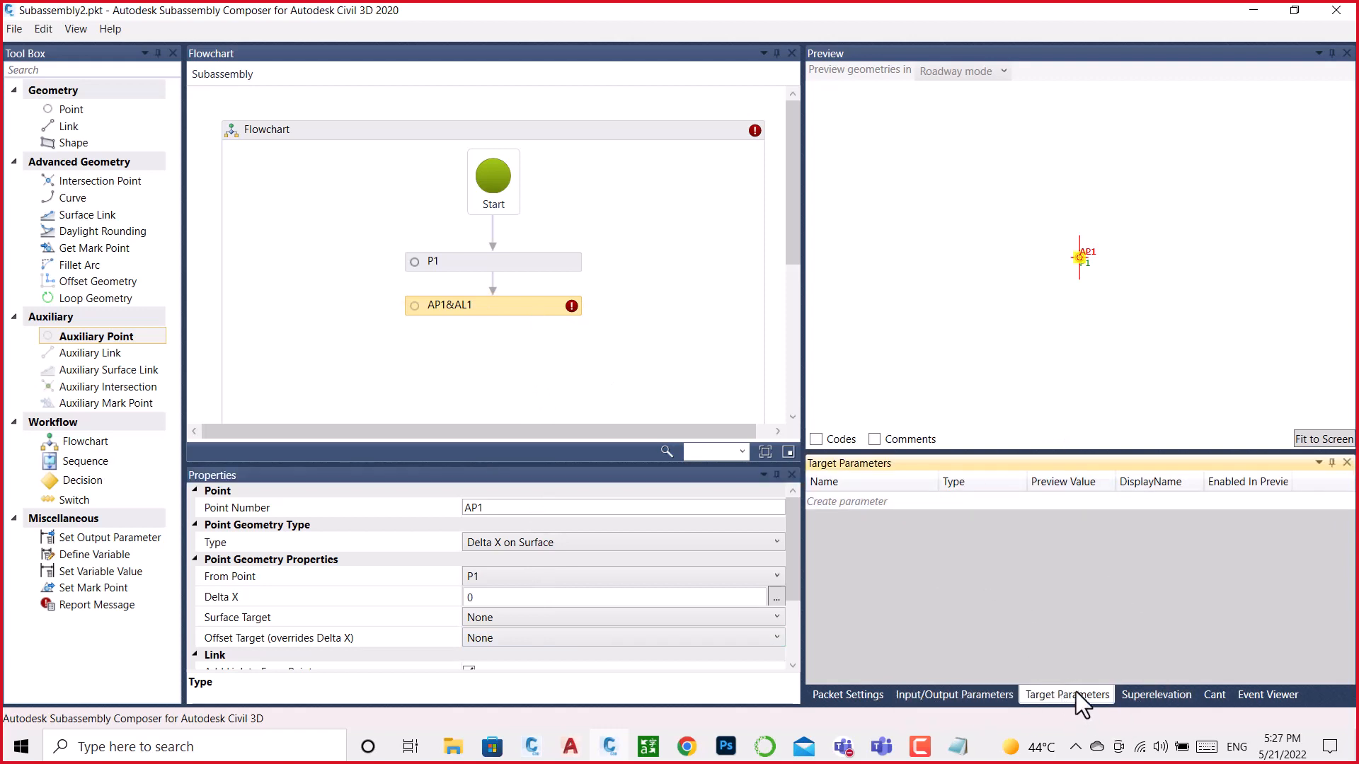
left_click(873, 499)
left_click(897, 507)
left_click(899, 507)
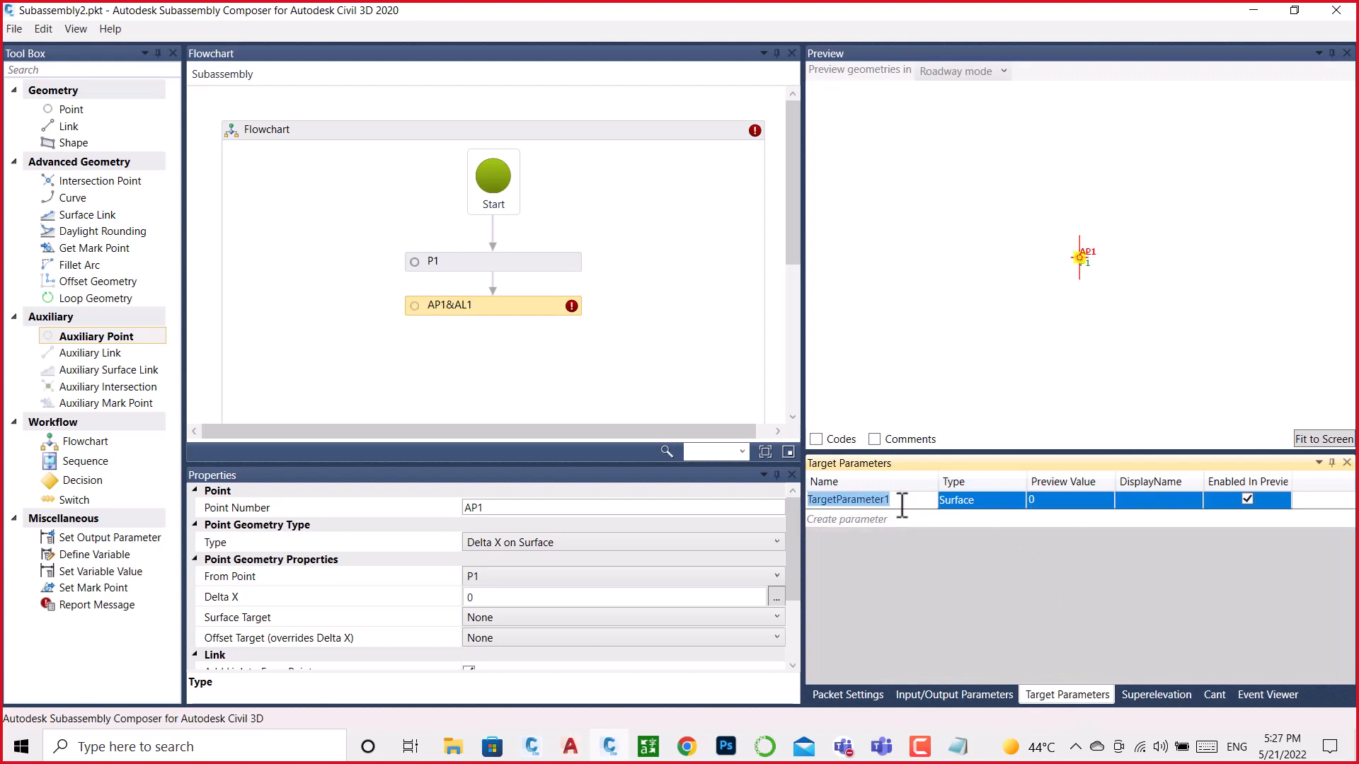
type("og")
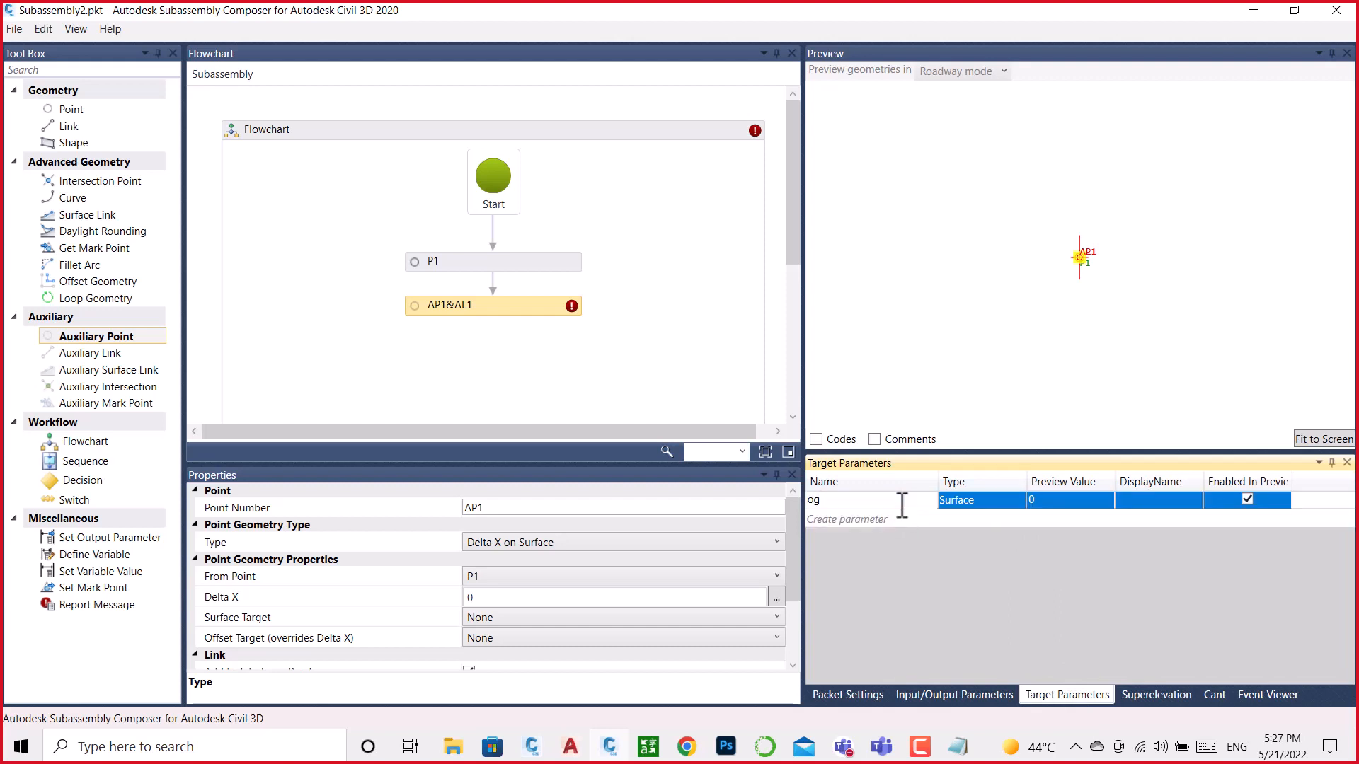
key("BackSpace")
key("BackSpace")
type("OGL")
left_click(1059, 501)
left_click(1058, 501)
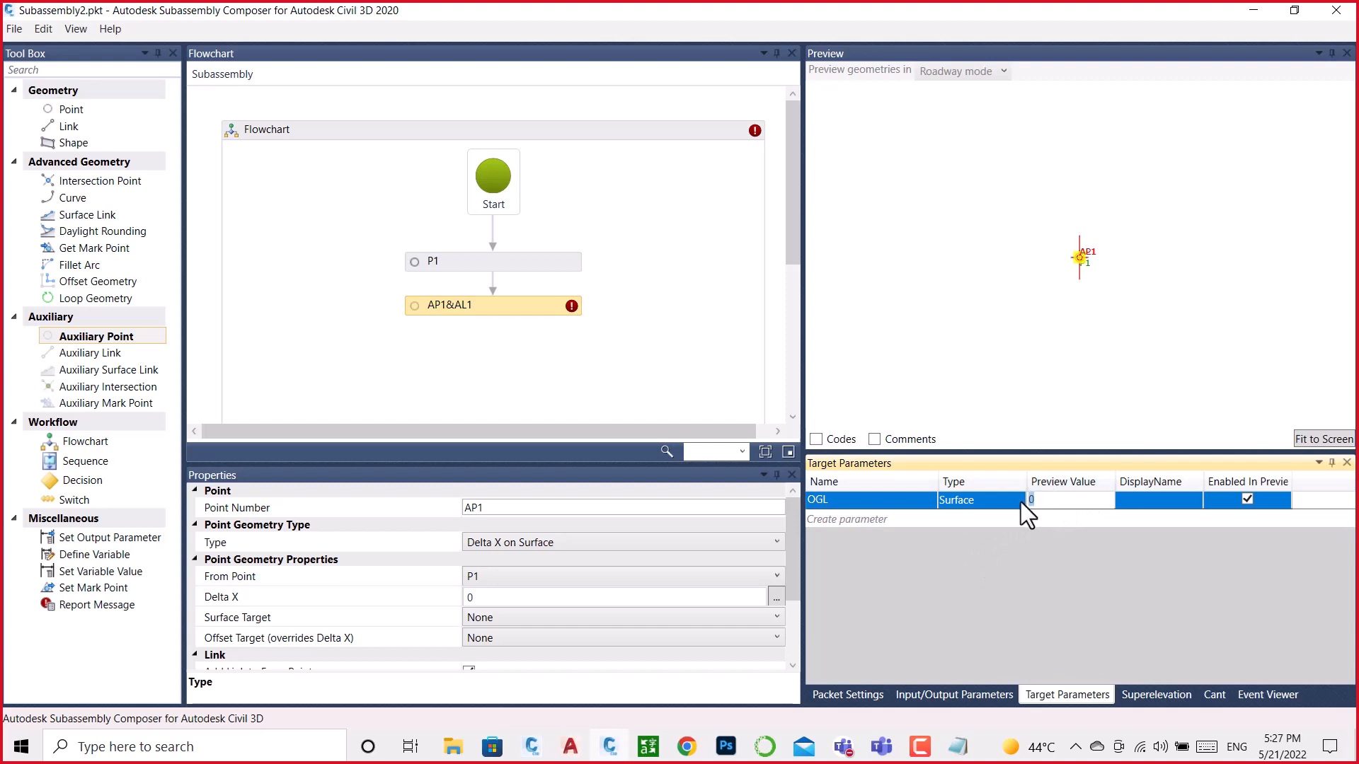
type("-2.5")
left_click(1304, 440)
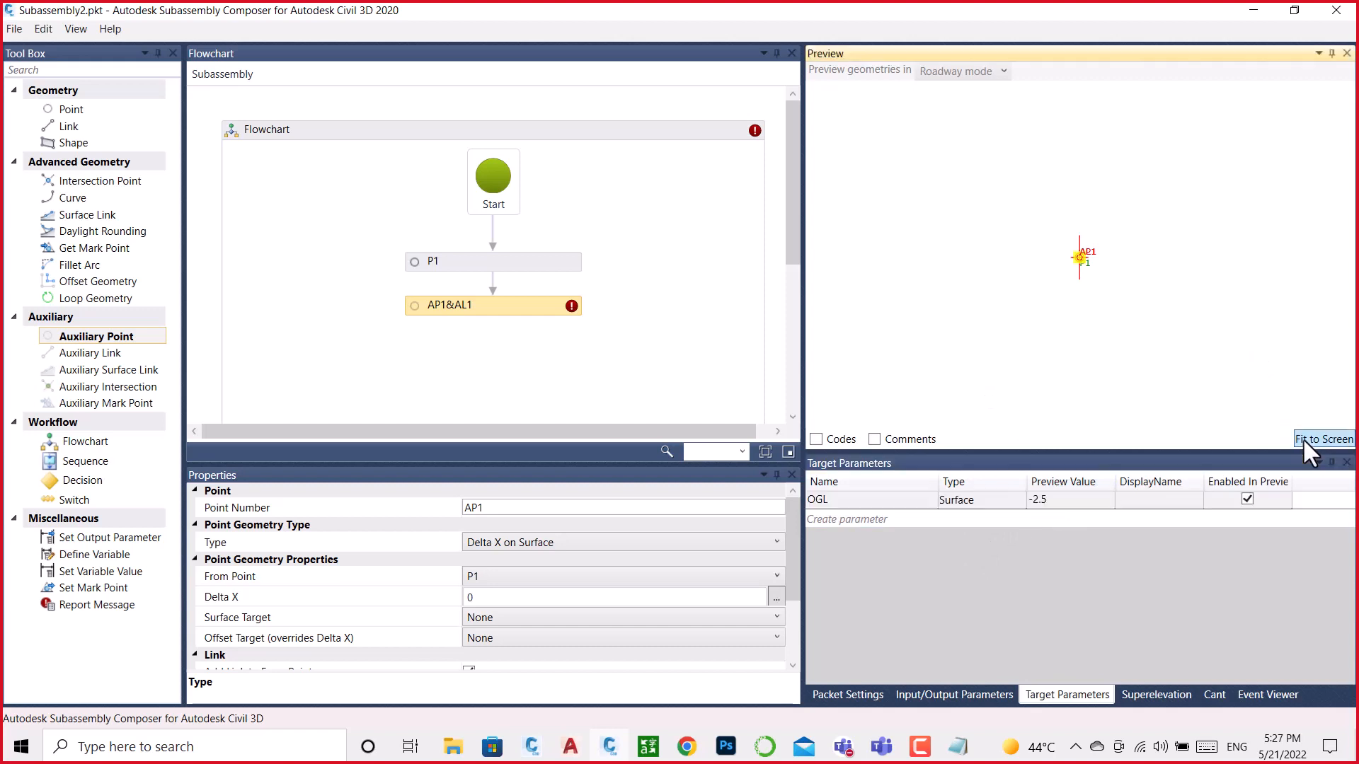
Step: Set the surface target of auxiliary point AP1 to OGL and fit the preview to the geometry
left_click(546, 305)
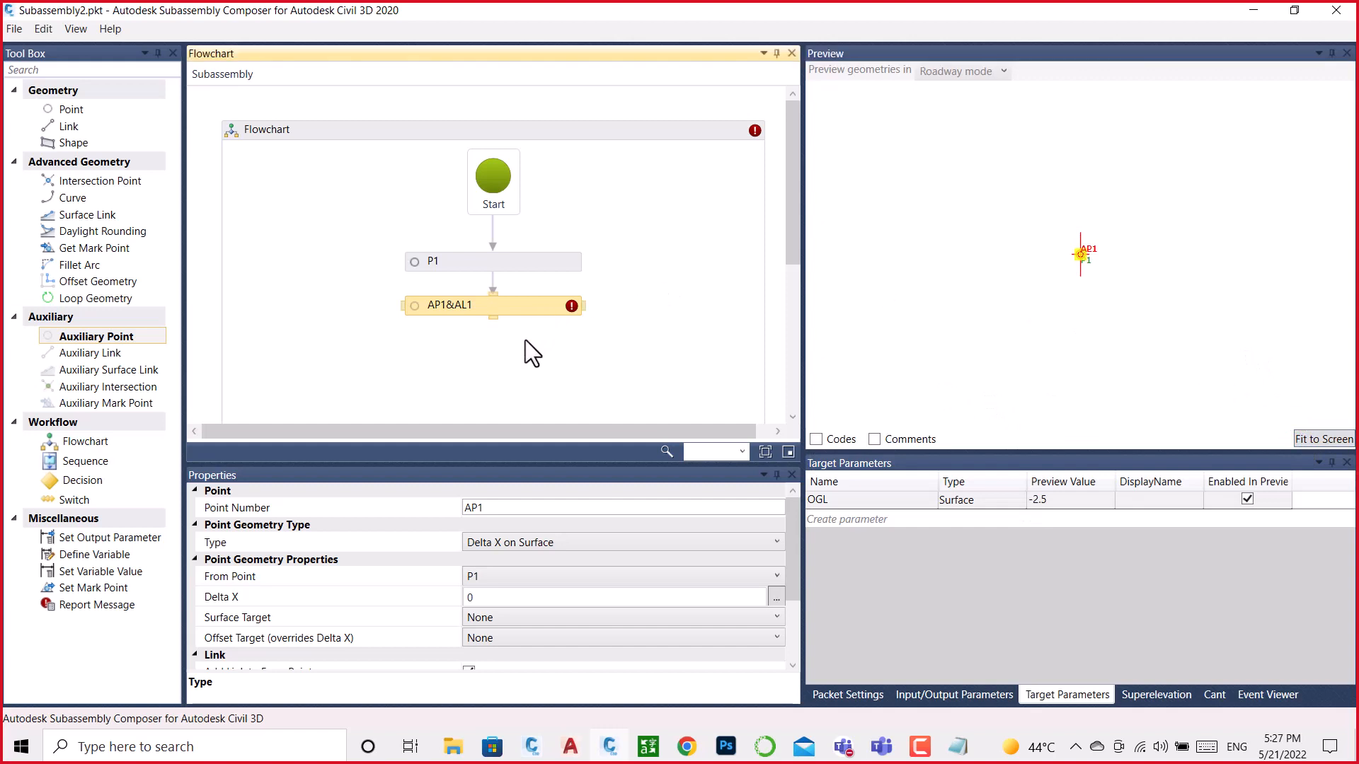
scroll(459, 608, "down", 1)
left_click(501, 579)
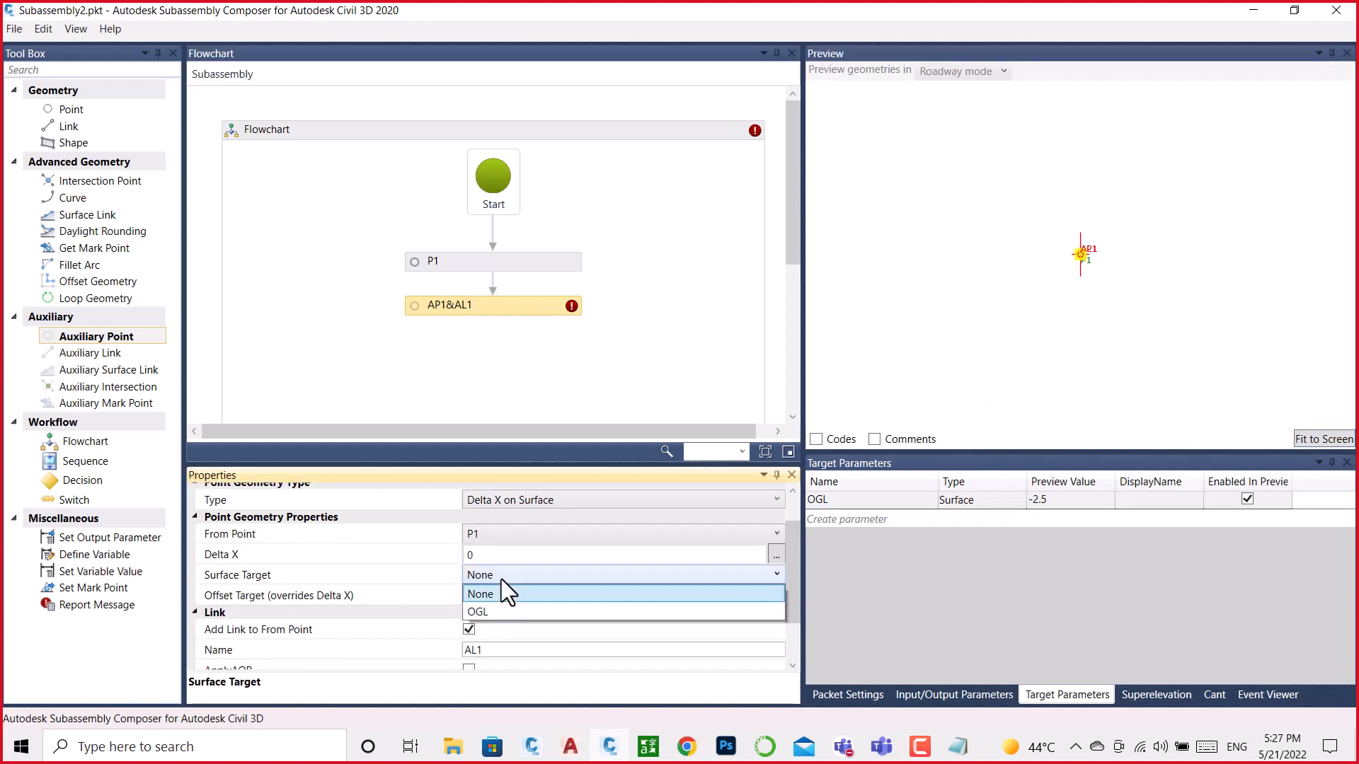
left_click(487, 610)
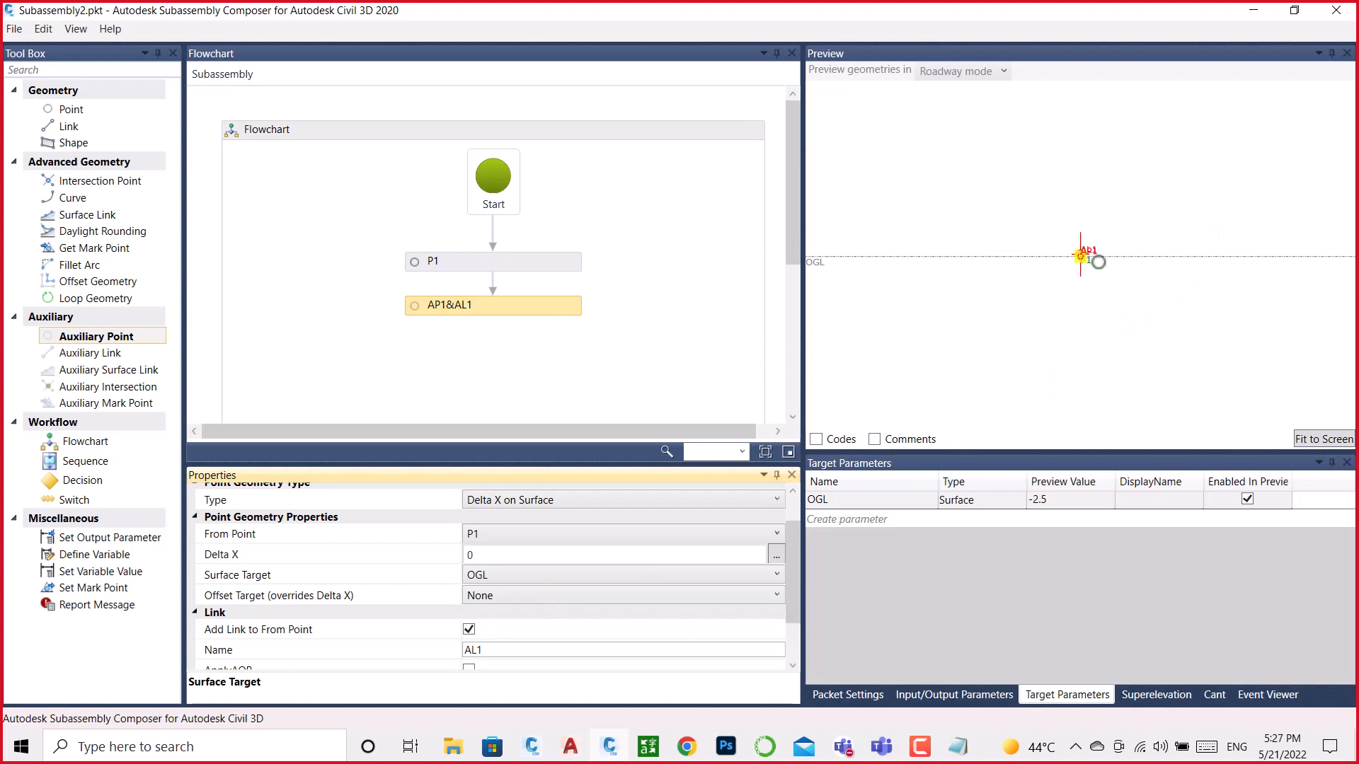
left_click(1320, 440)
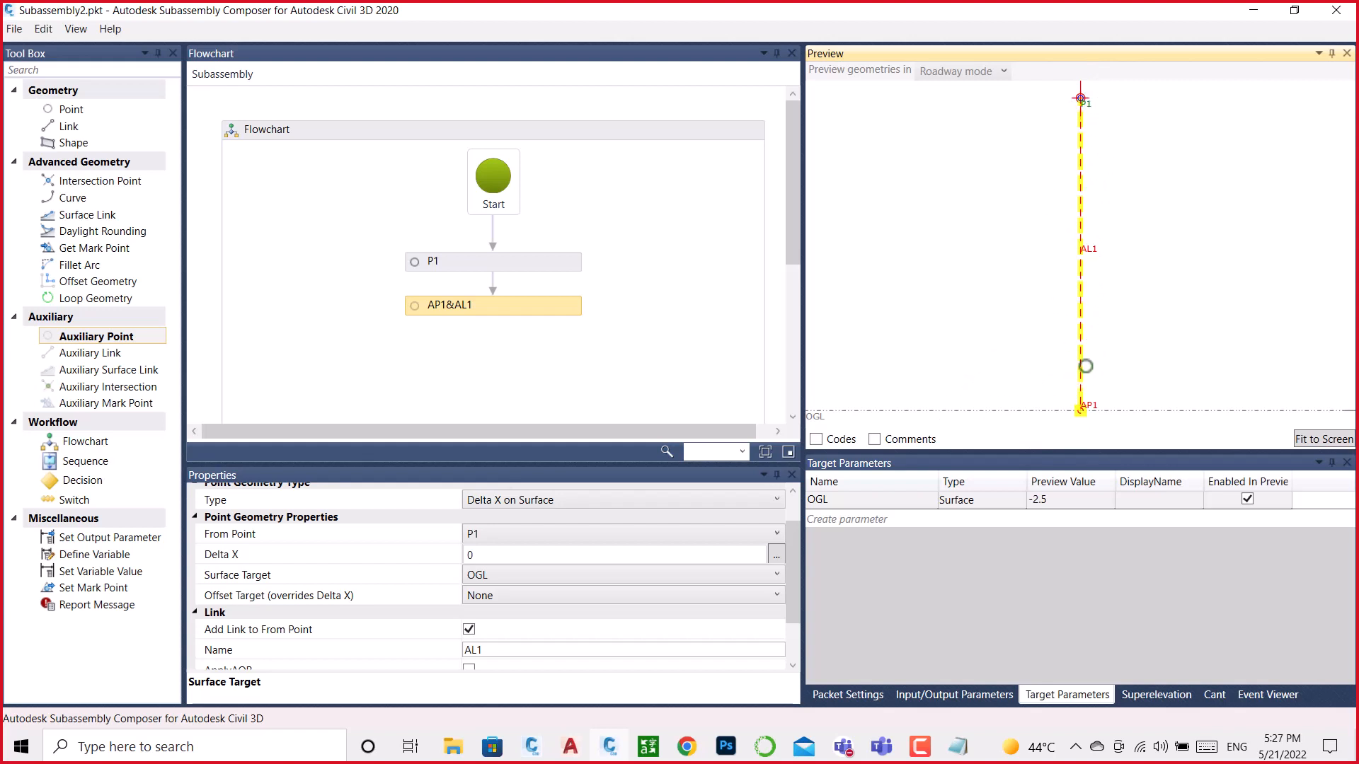
left_click(520, 263)
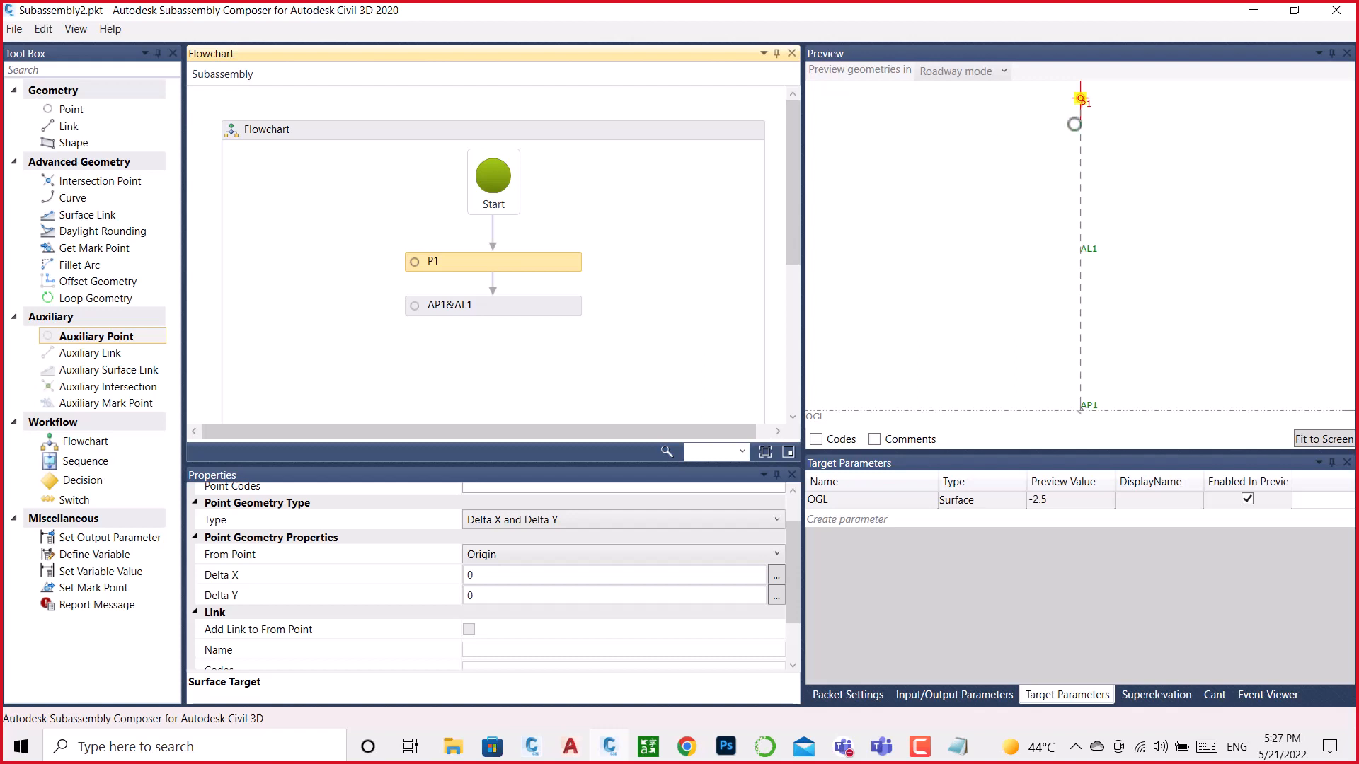
scroll(1080, 118, "down", 1)
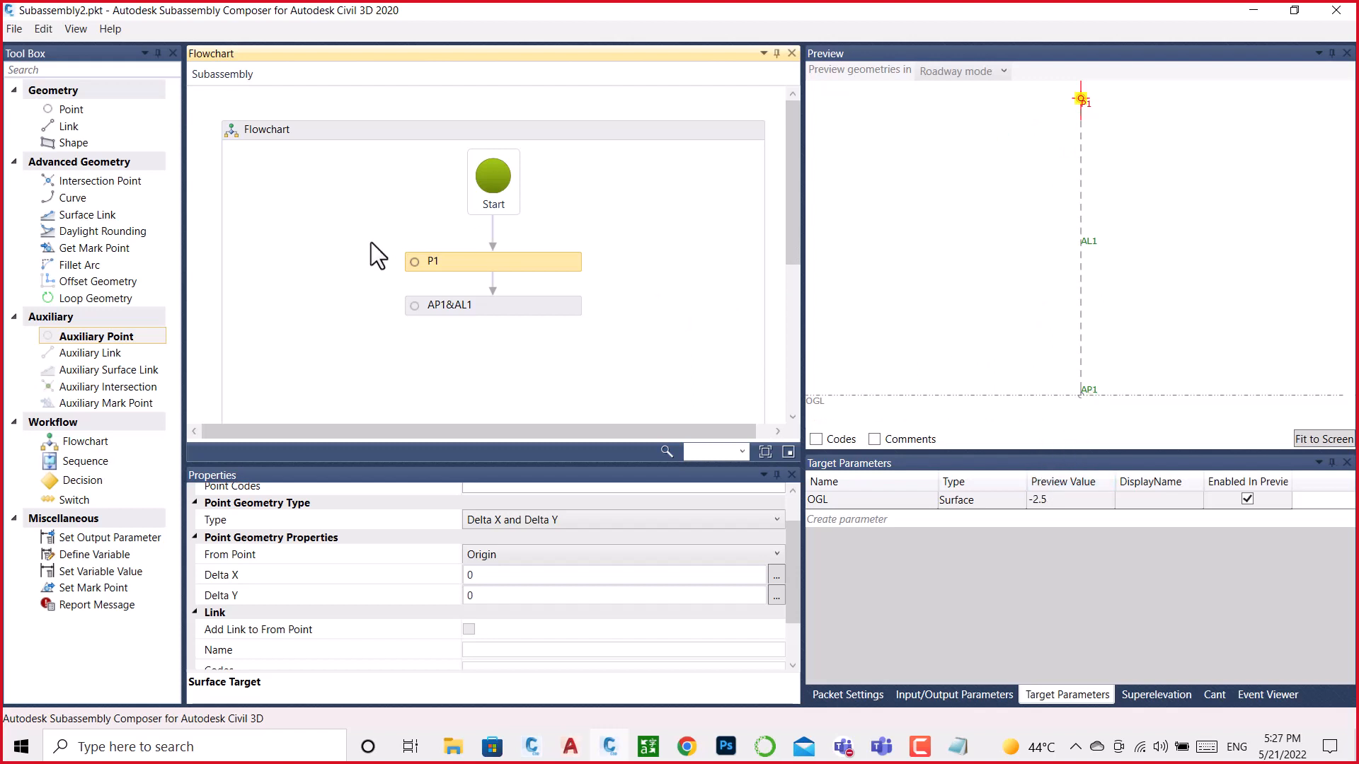
Step: Add a decision after AP1 in the flowchart with the condition P1.Y>AP1.Y
left_click_drag(82, 478, 487, 244)
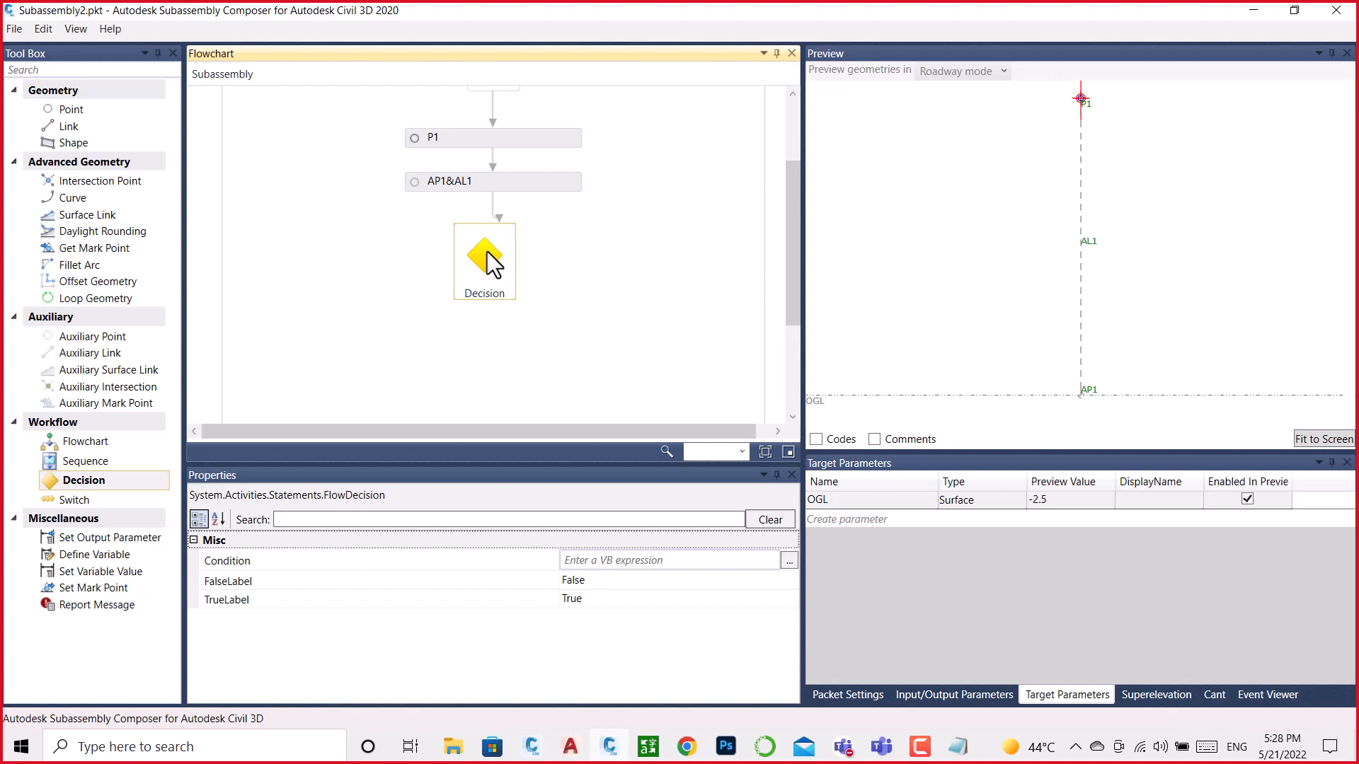
left_click(671, 561)
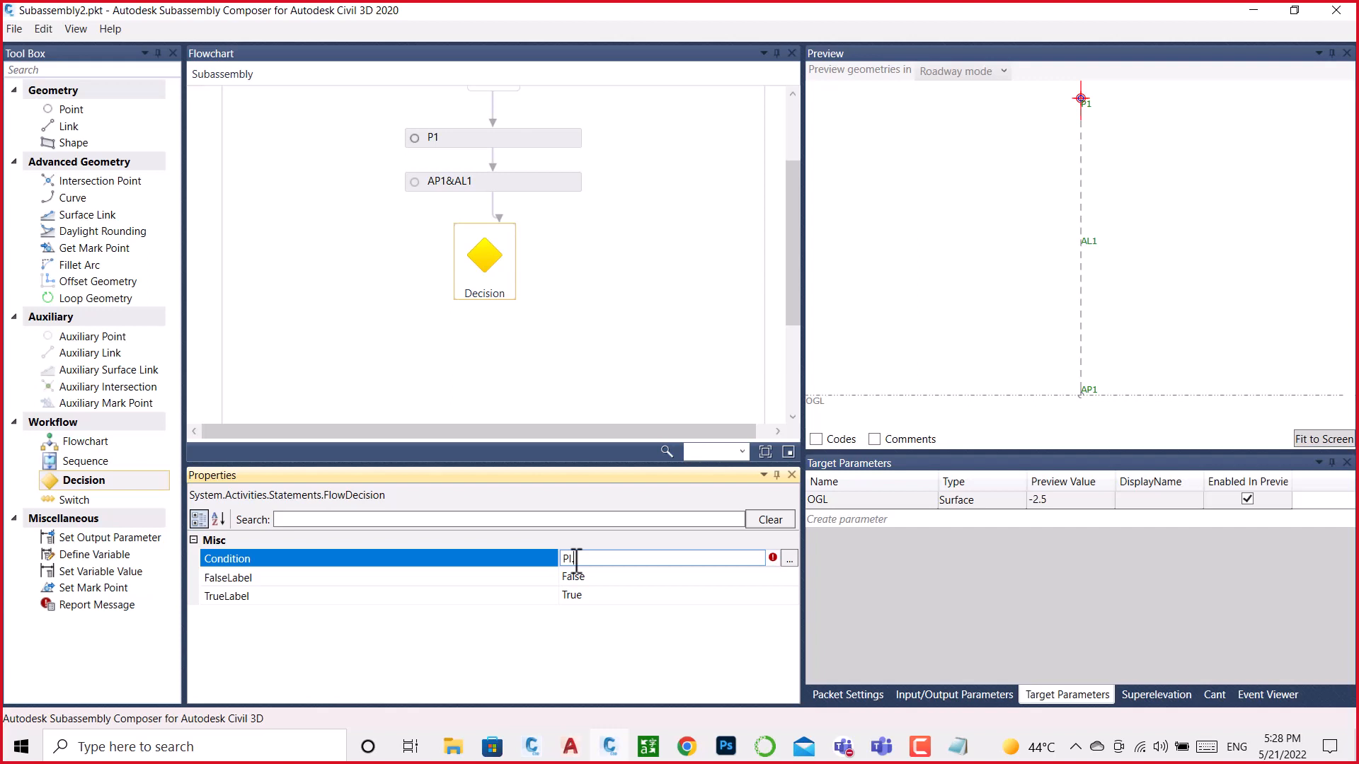
type("Y >AP1.Y")
left_click(616, 598)
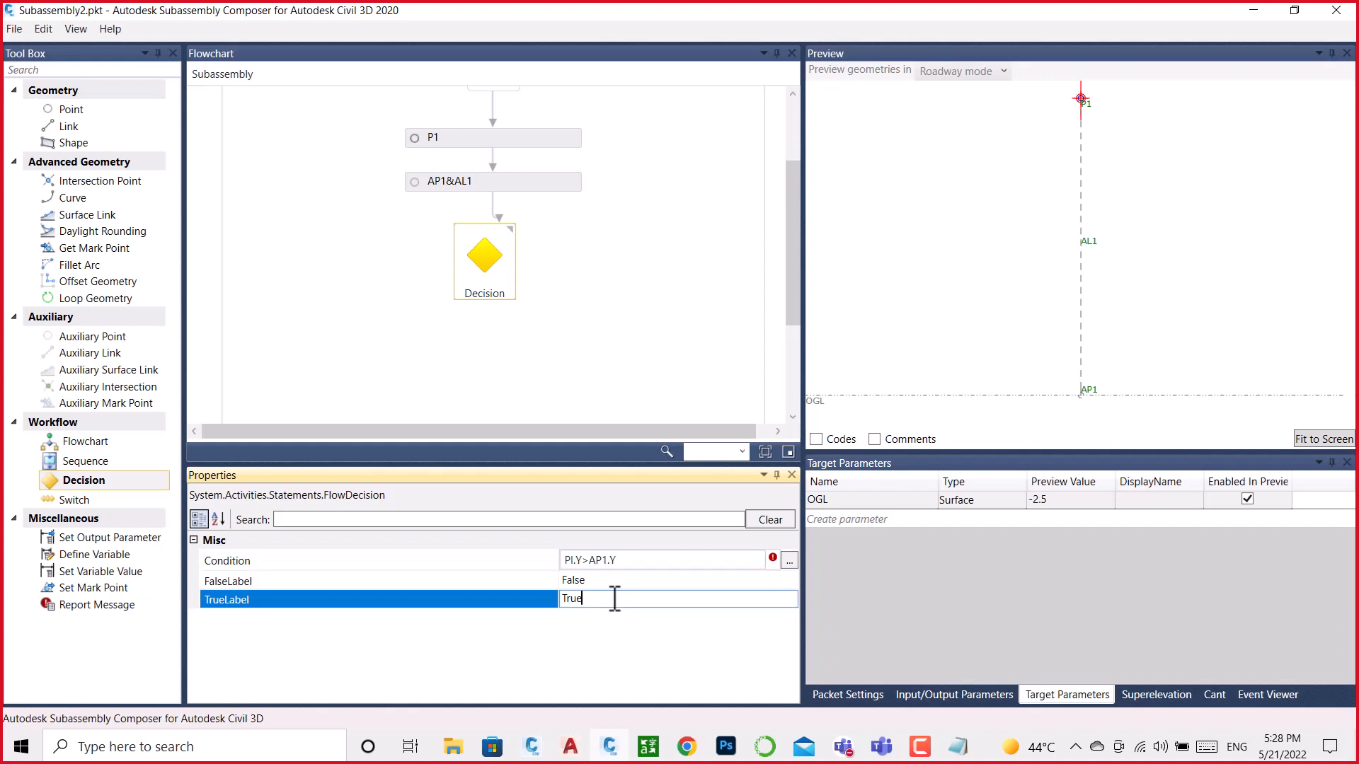
left_click(620, 560)
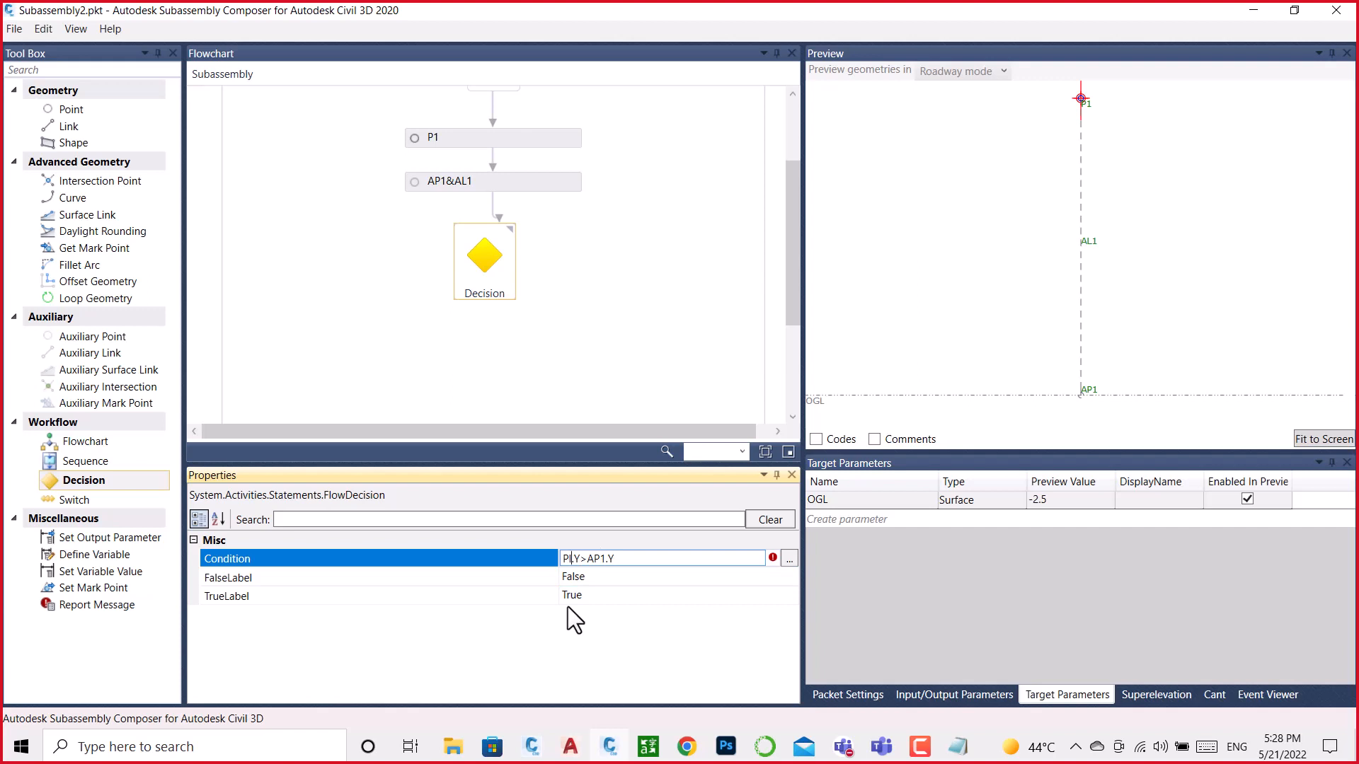
key("BackSpace")
type("1")
left_click(557, 271)
left_click(485, 258)
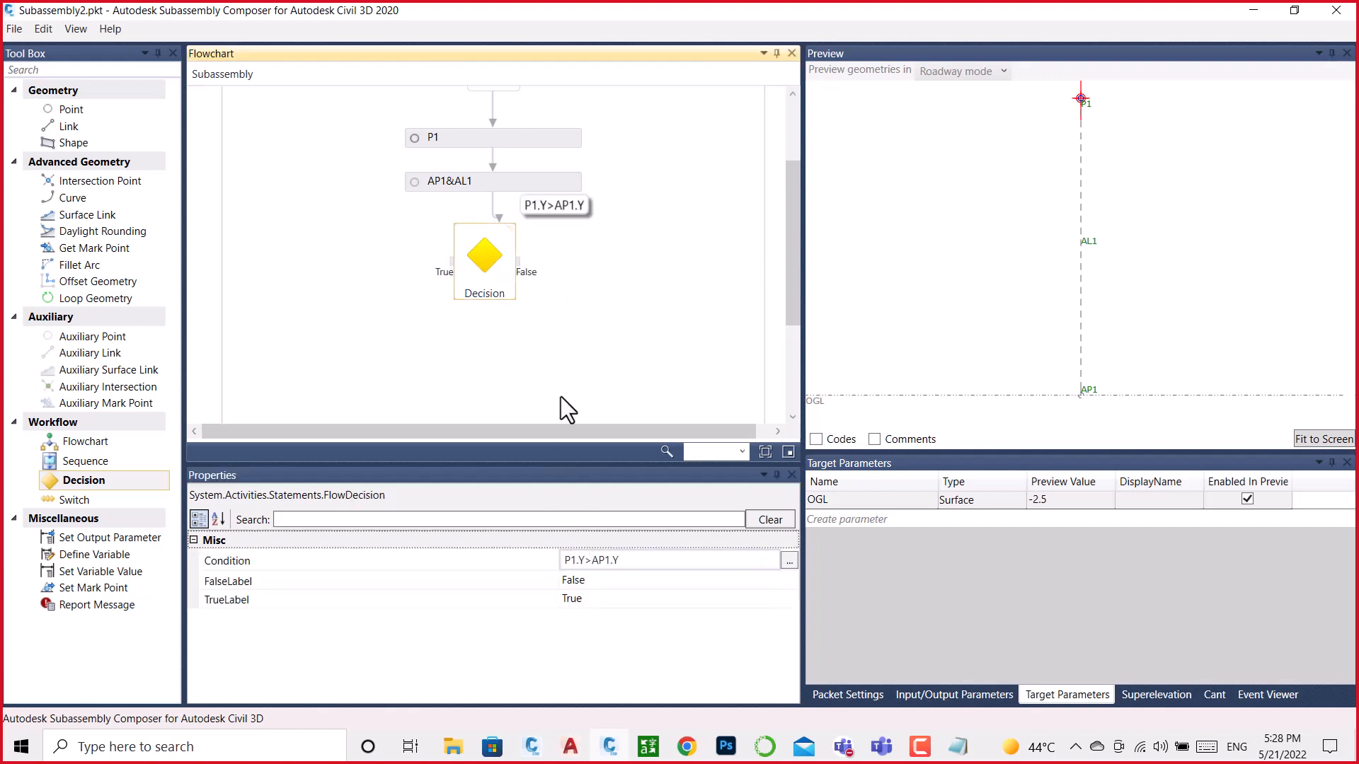
Step: Label the decision's true branch FILL and its false branch CUT
left_click(594, 579)
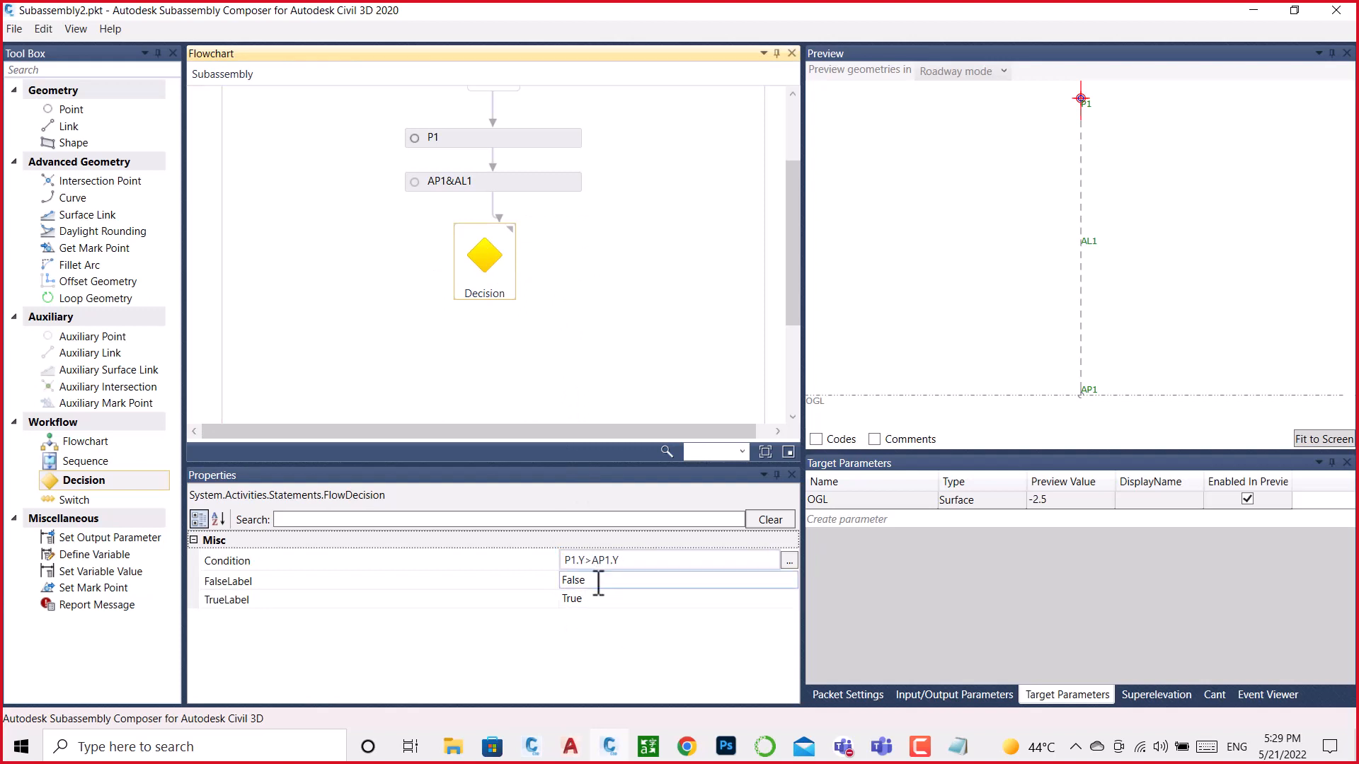
left_click(567, 600)
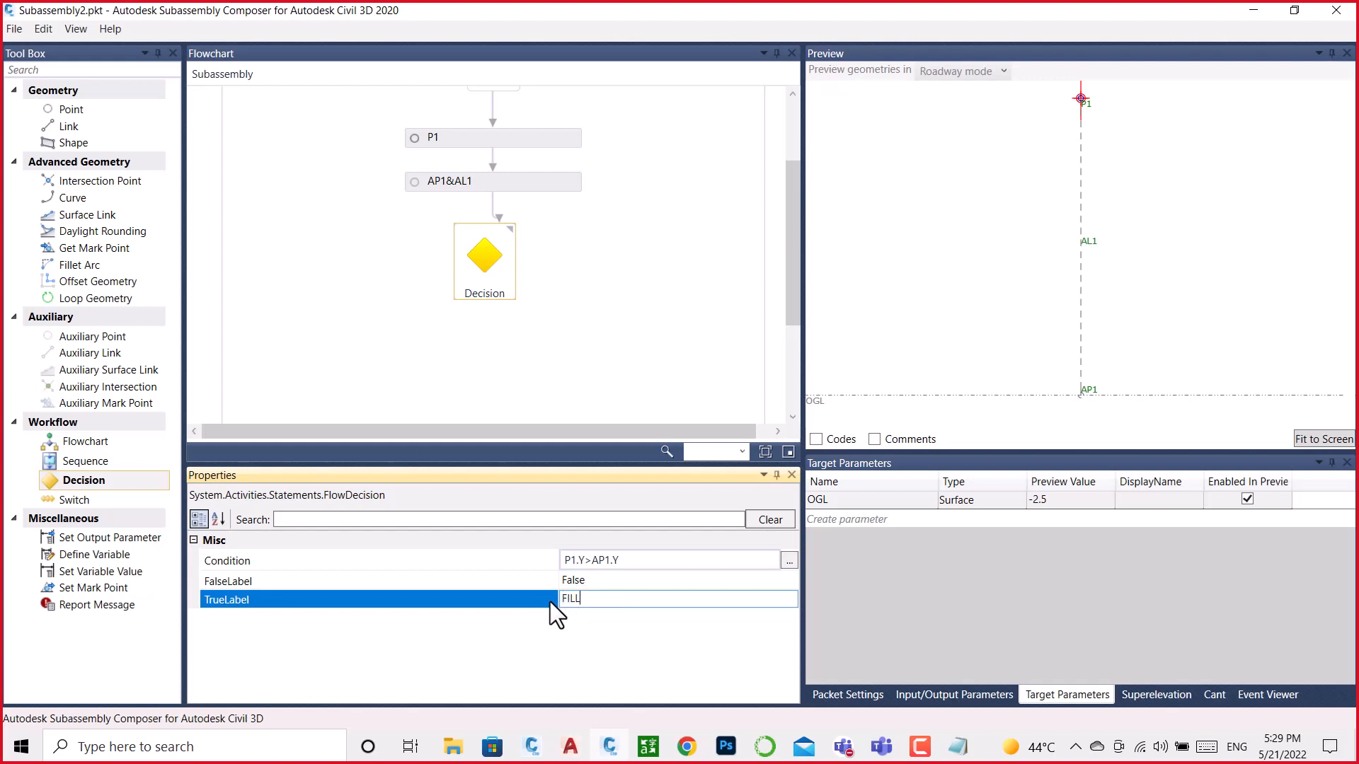
left_click(606, 582)
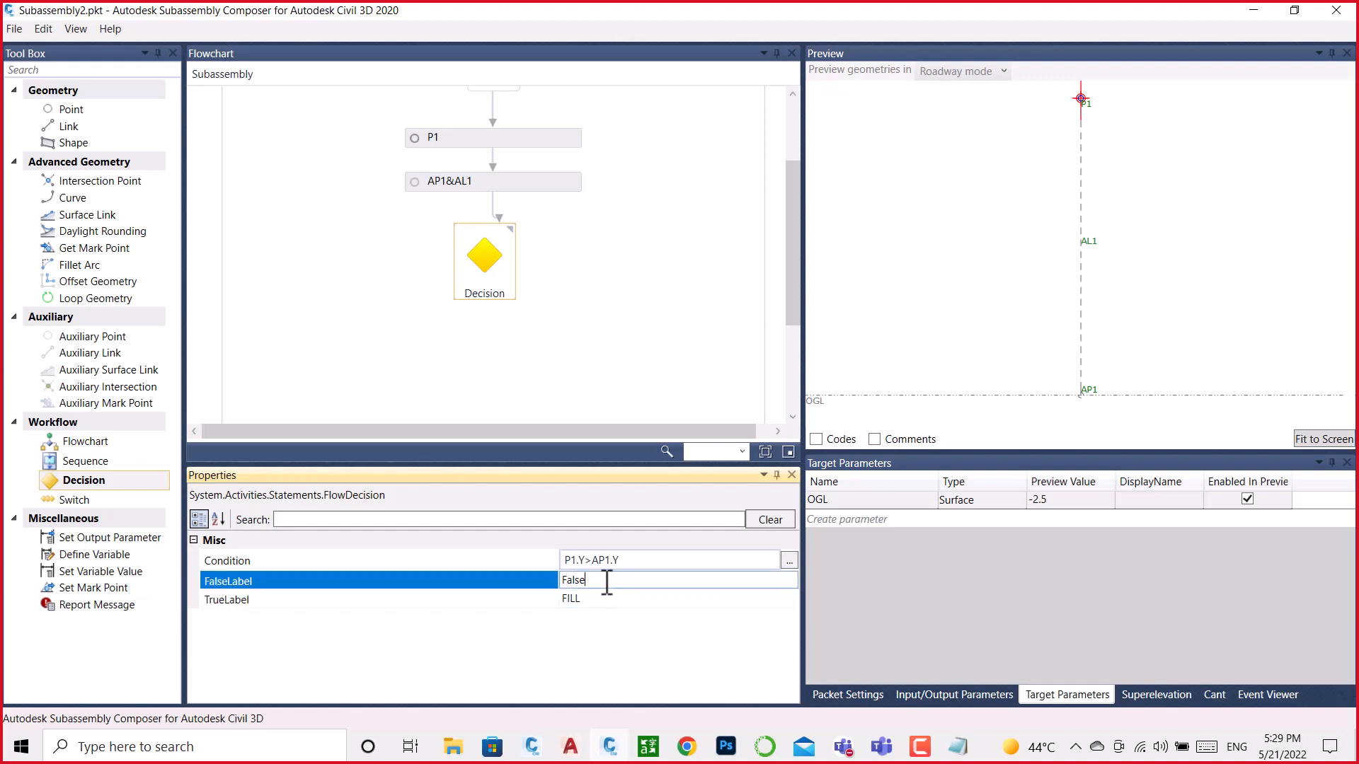
left_click_drag(607, 581, 548, 578)
key("Return")
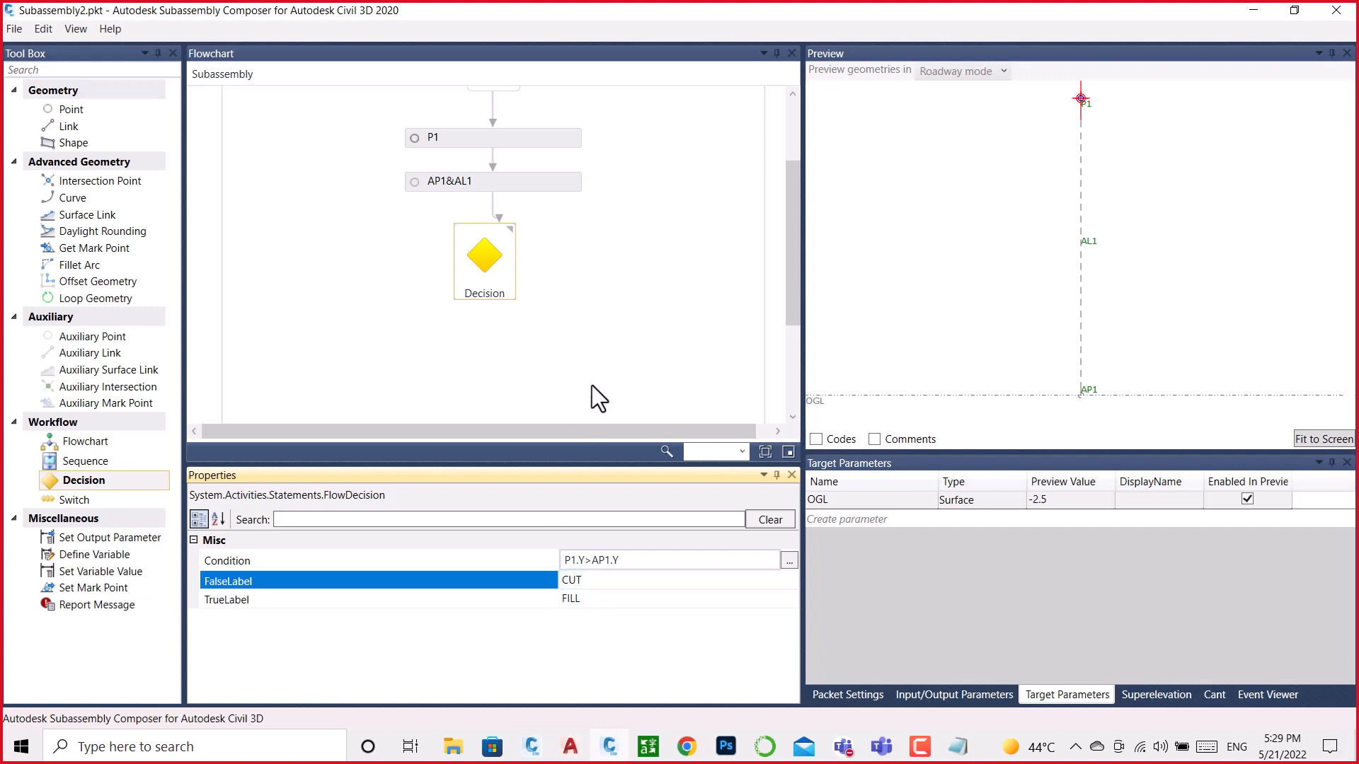
left_click(634, 322)
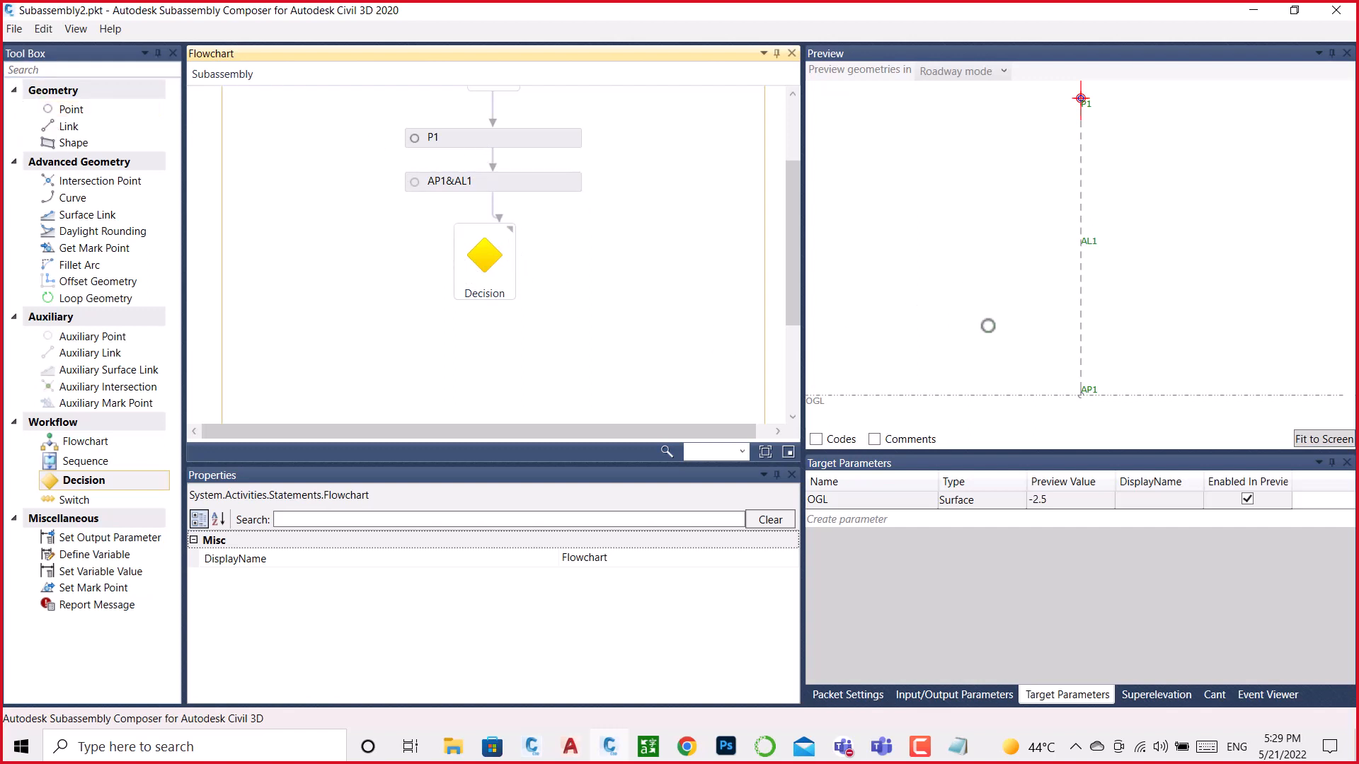
left_click(477, 257)
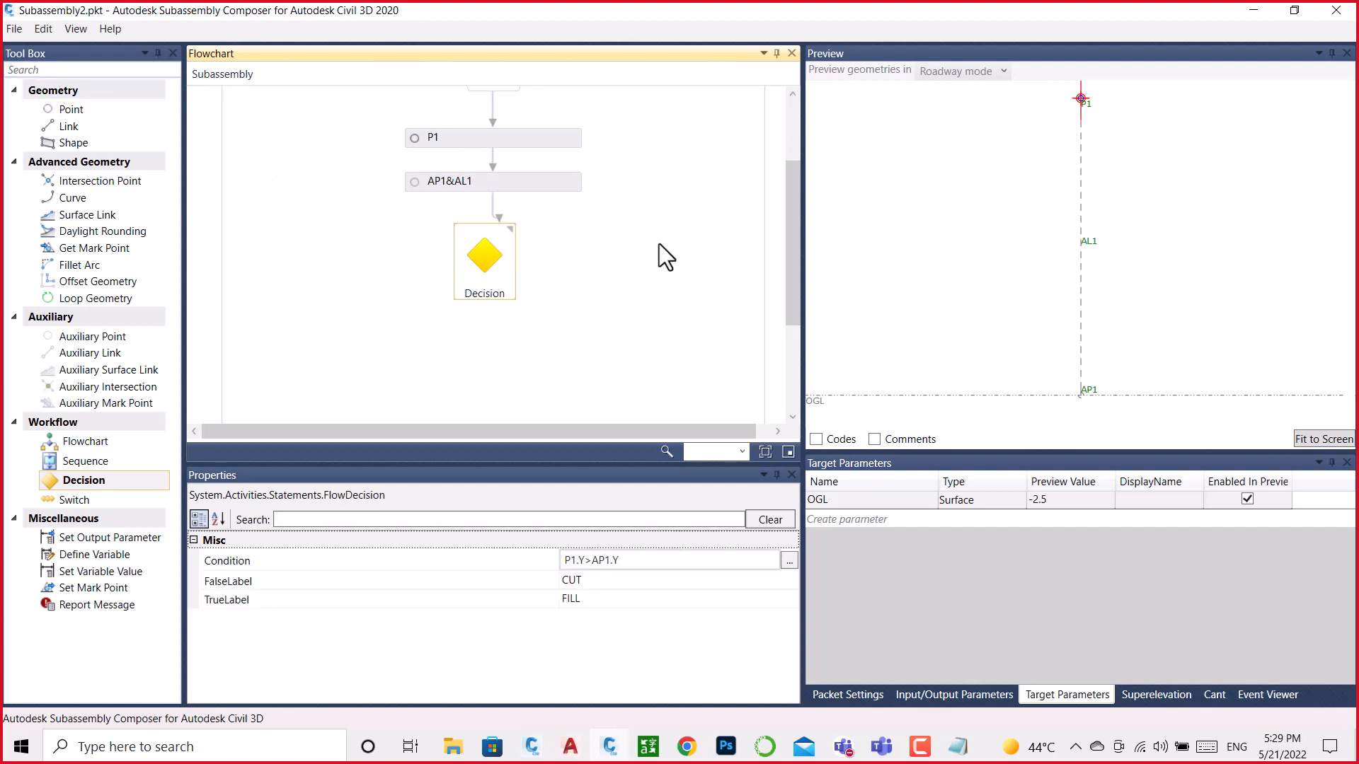
Step: Add a nested flowchart on the decision's true branch and rename it FILL
left_click_drag(78, 441, 391, 234)
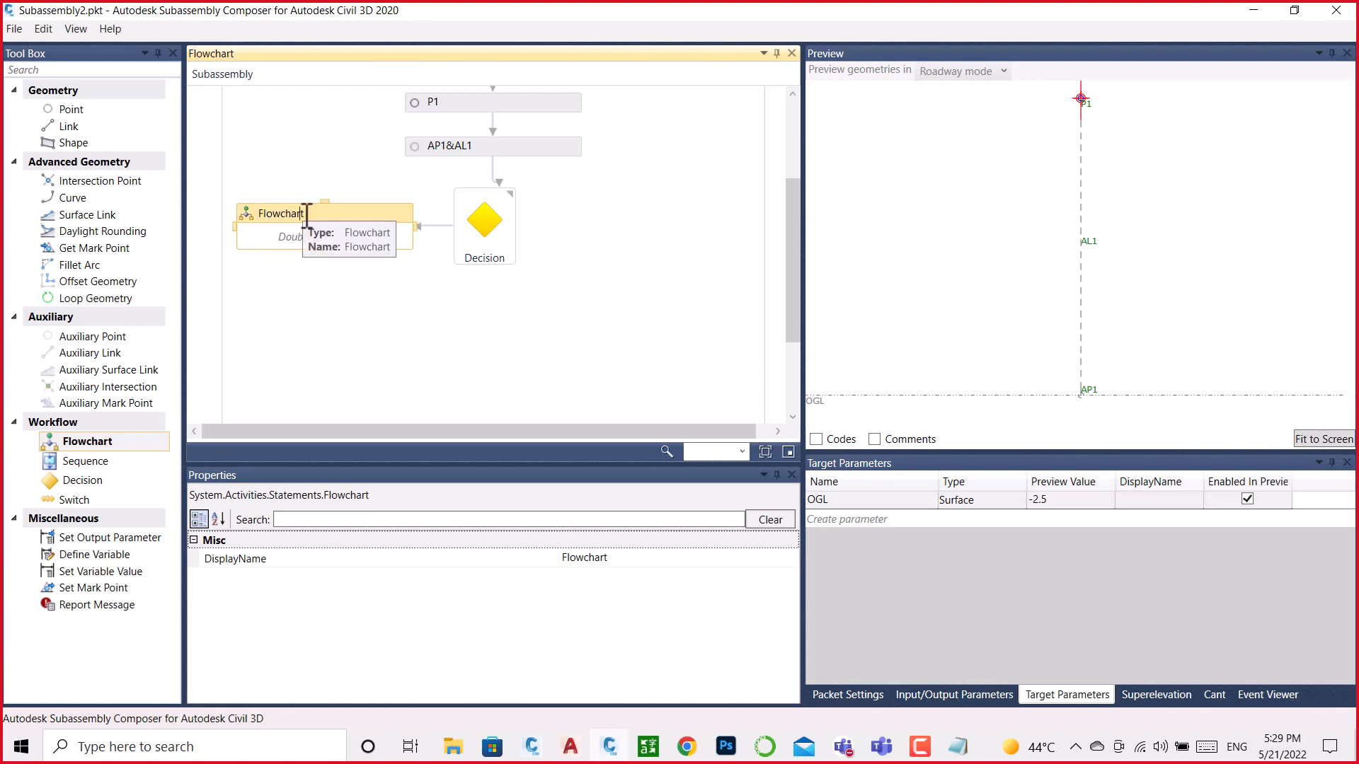
key("BackSpace")
key("BackSpace")
key("BackSpace")
key("BackSpace")
key("BackSpace")
key("BackSpace")
key("BackSpace")
key("BackSpace")
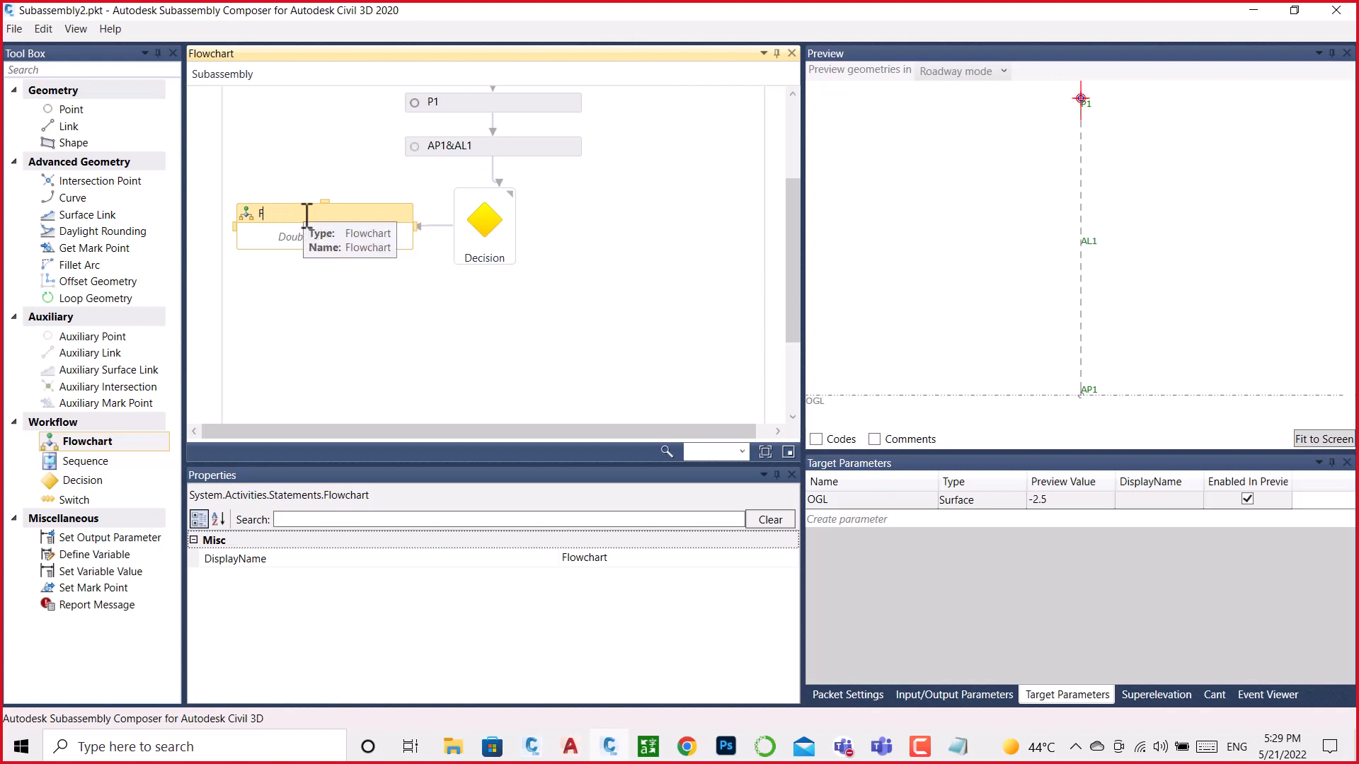
key("BackSpace")
type("Fl")
type("LL")
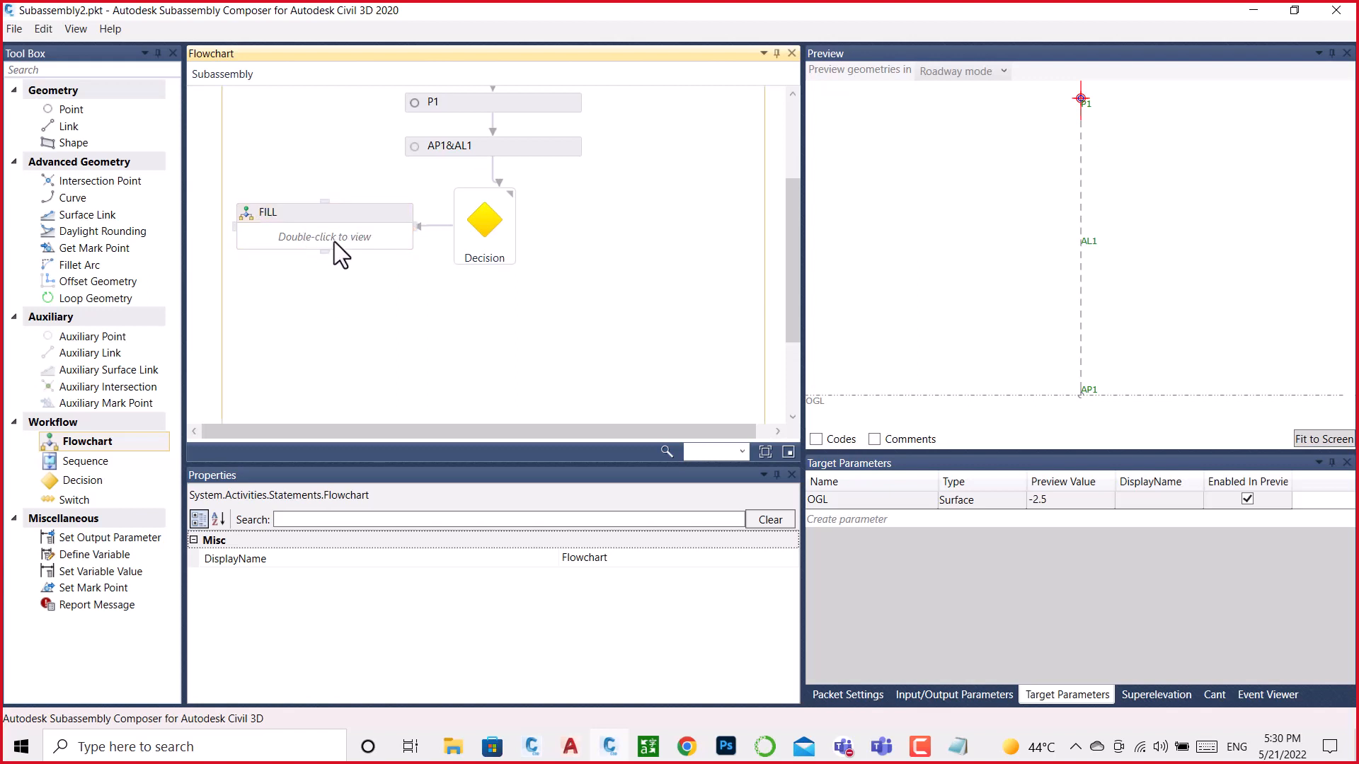
Step: Open the FILL flowchart and add a decision after Start with the condition (P1.Y-AP1.Y)<=2.5
double_click(334, 239)
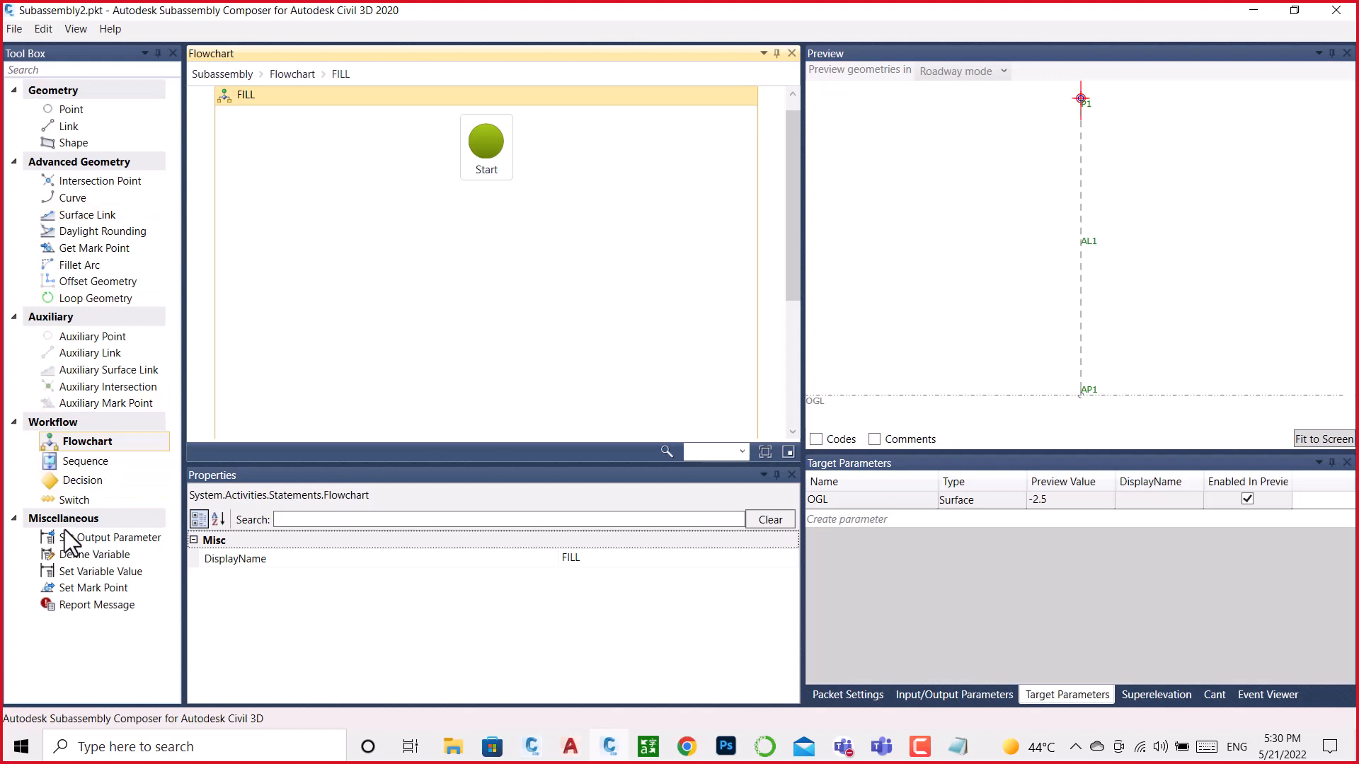
left_click_drag(93, 484, 490, 187)
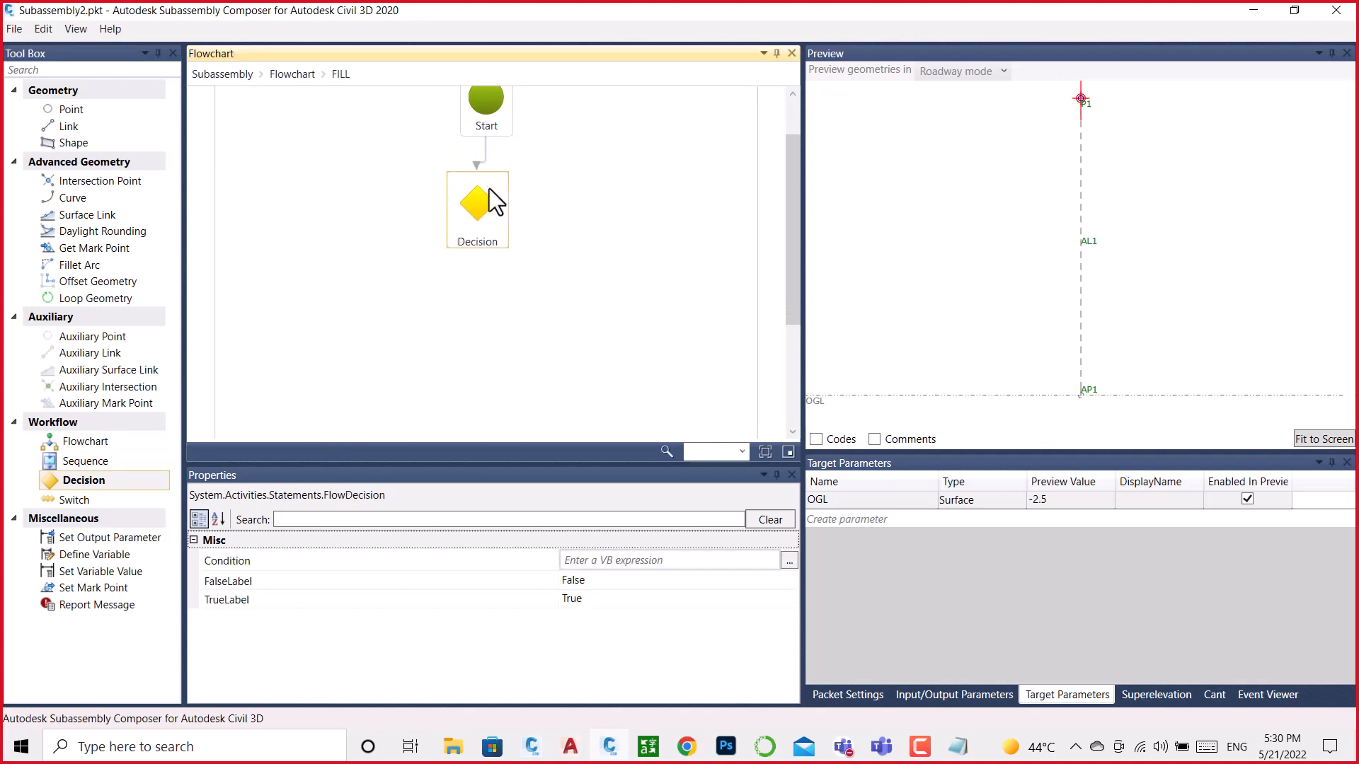
left_click(589, 561)
type("P1")
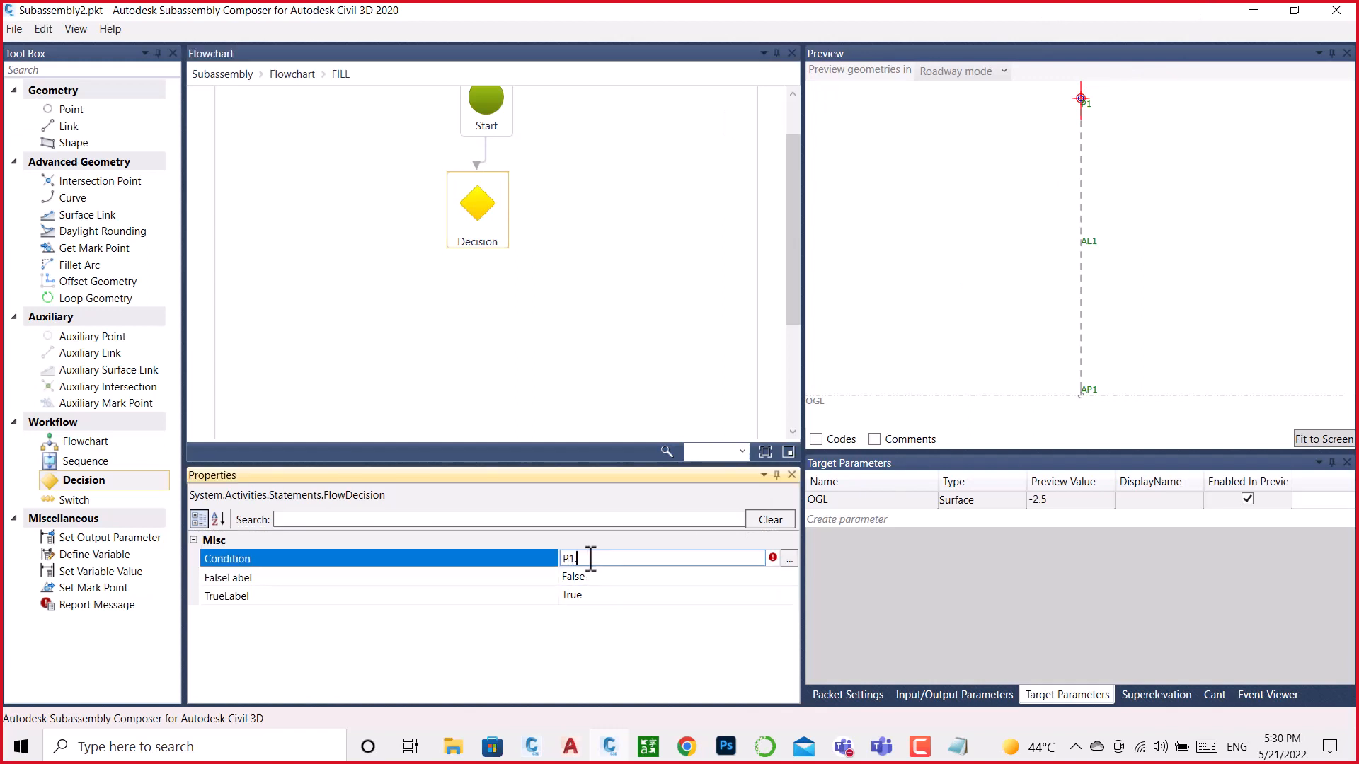
type(".Y-AP1.Y")
left_click(570, 556)
key("Home")
type("(")
left_click(627, 564)
type(")")
type("<=2.5")
left_click(479, 206)
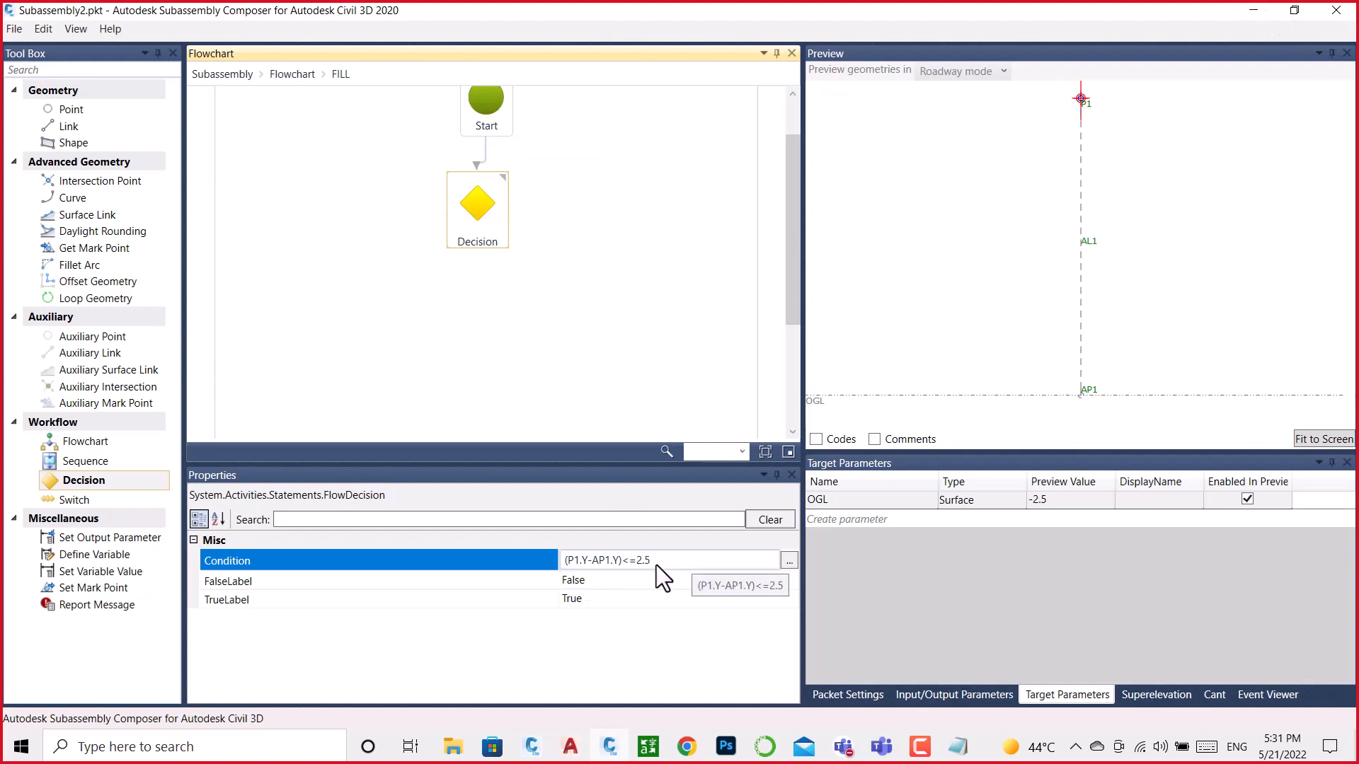
Step: Create an input parameter named OFF_SLOPE with the type Double
left_click(950, 696)
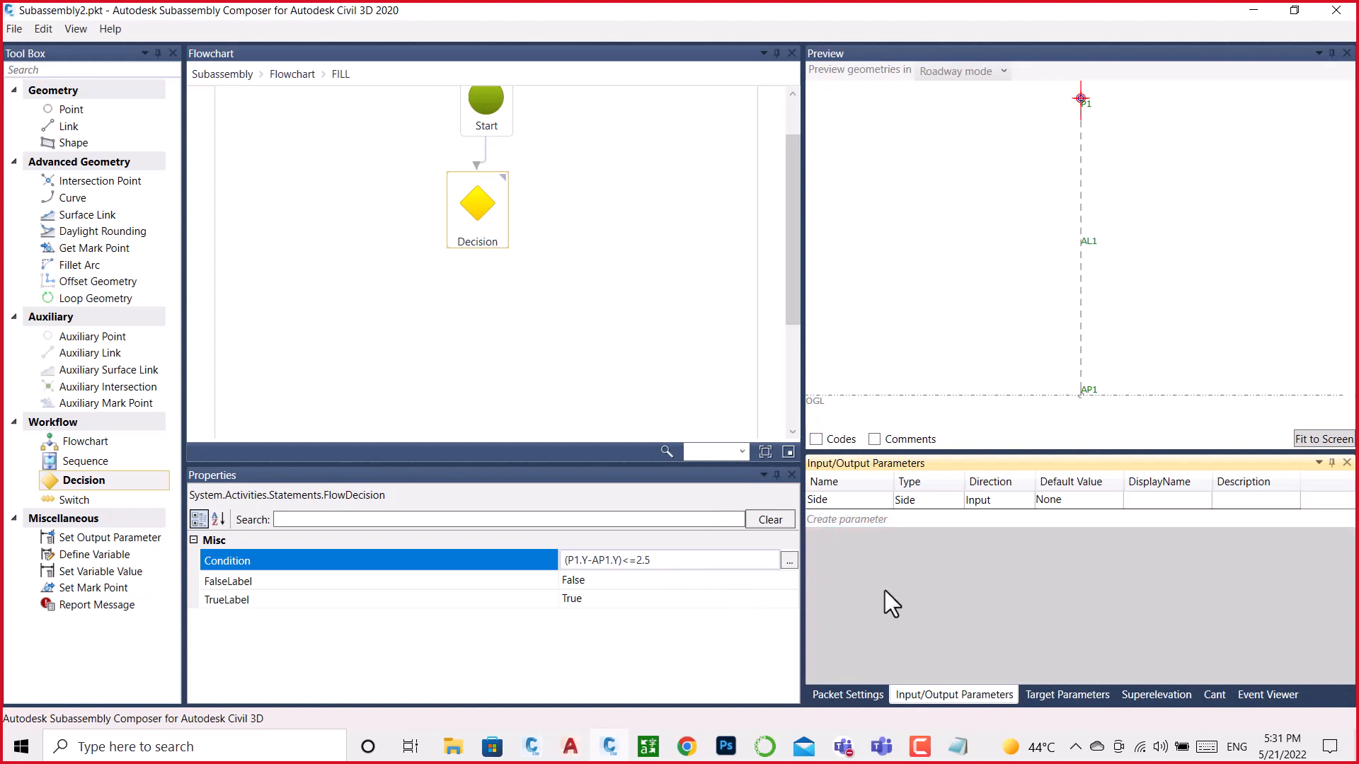
left_click(847, 518)
left_click(867, 516)
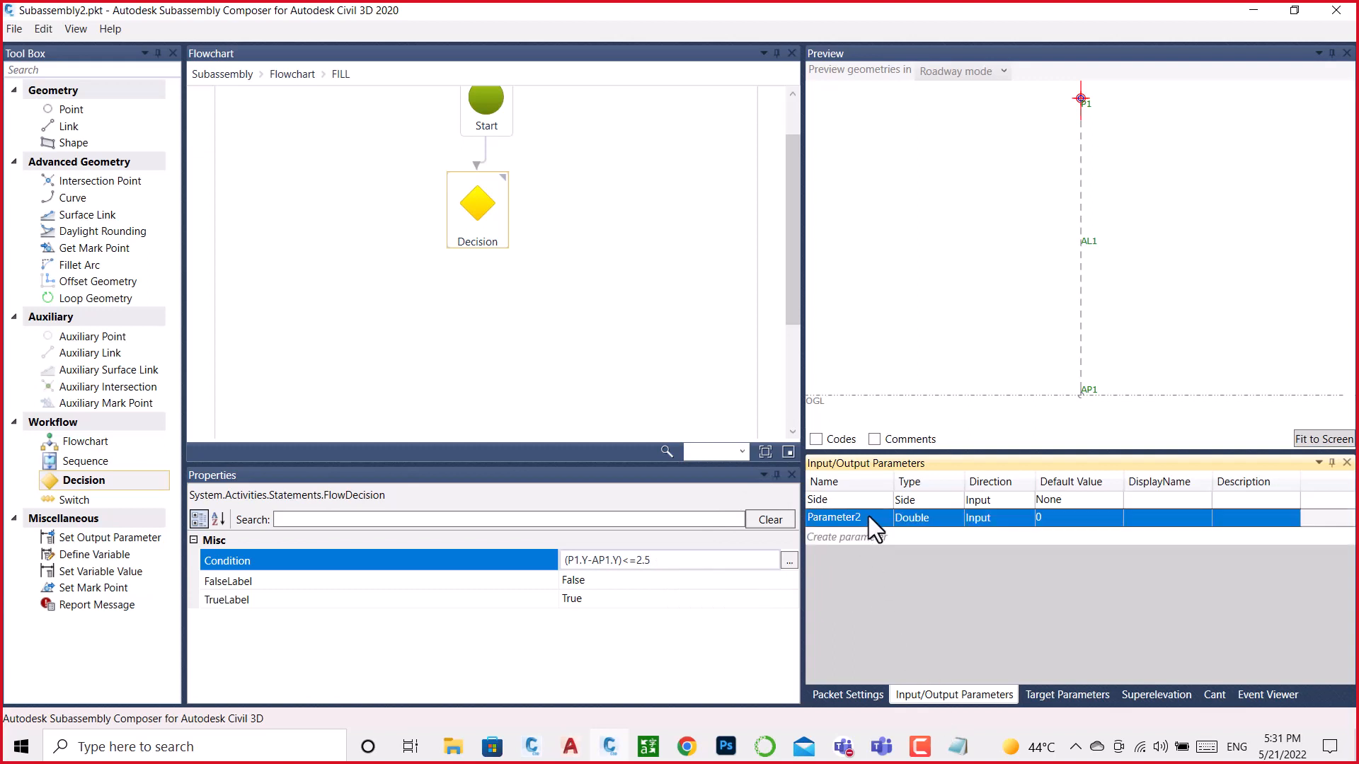
left_click(868, 516)
type("OFF_SLOPE")
left_click(957, 516)
left_click(956, 516)
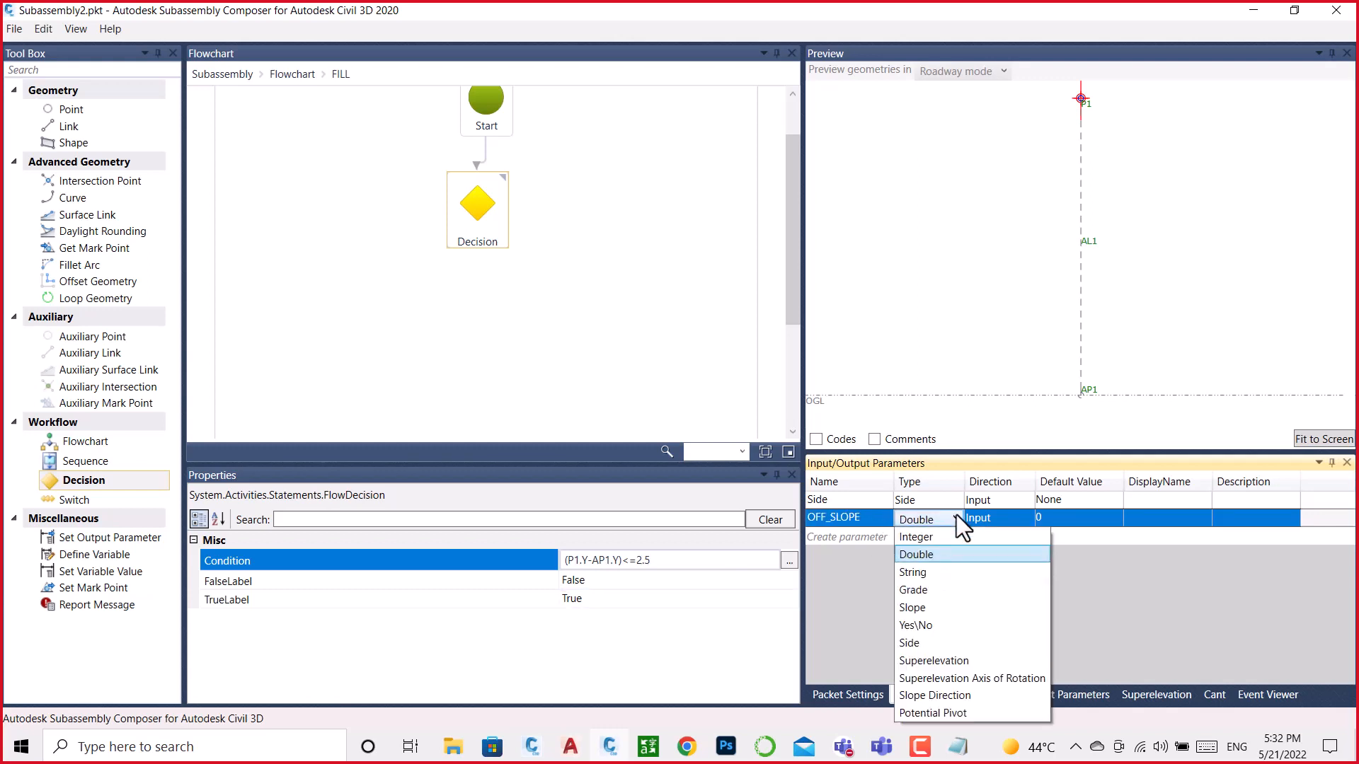
left_click(921, 553)
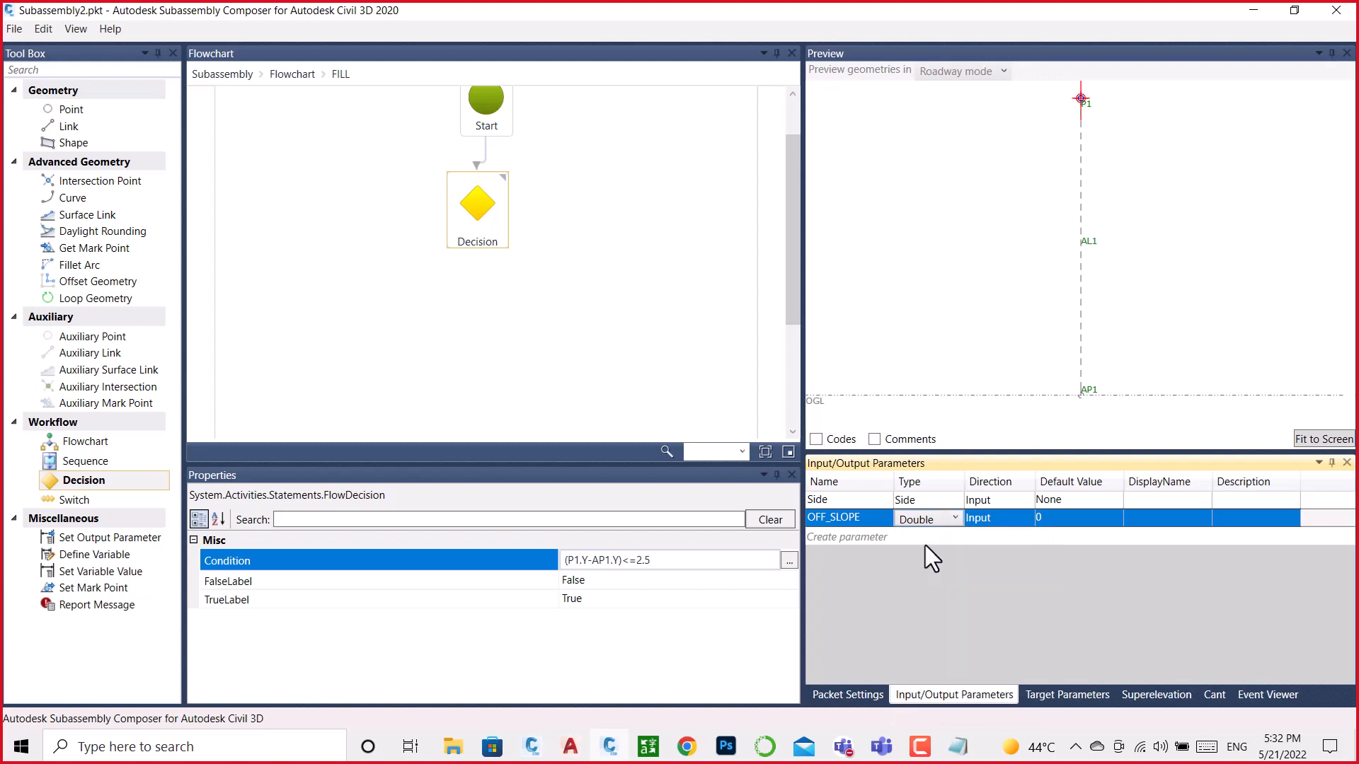
Step: Set the default value of the Side parameter to Right
left_click(1107, 500)
left_click(1106, 499)
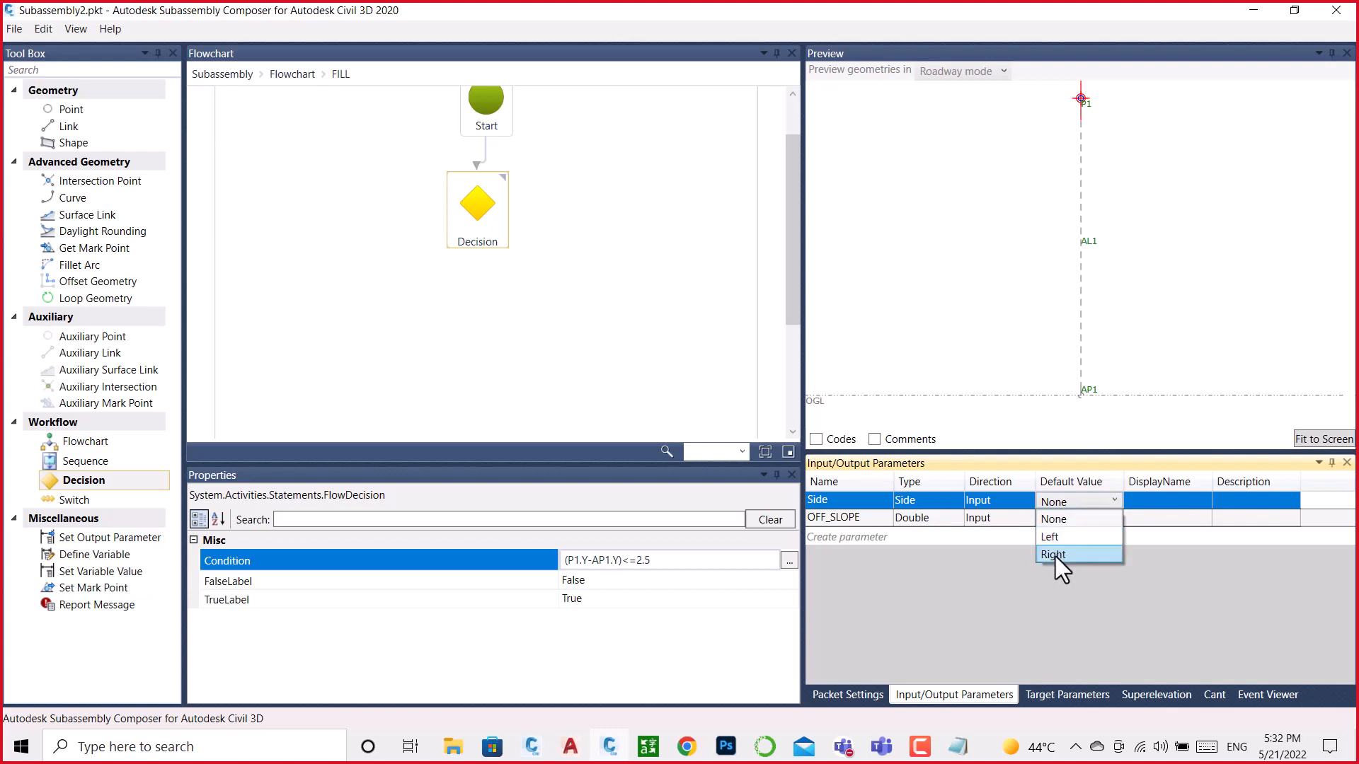
left_click(1053, 555)
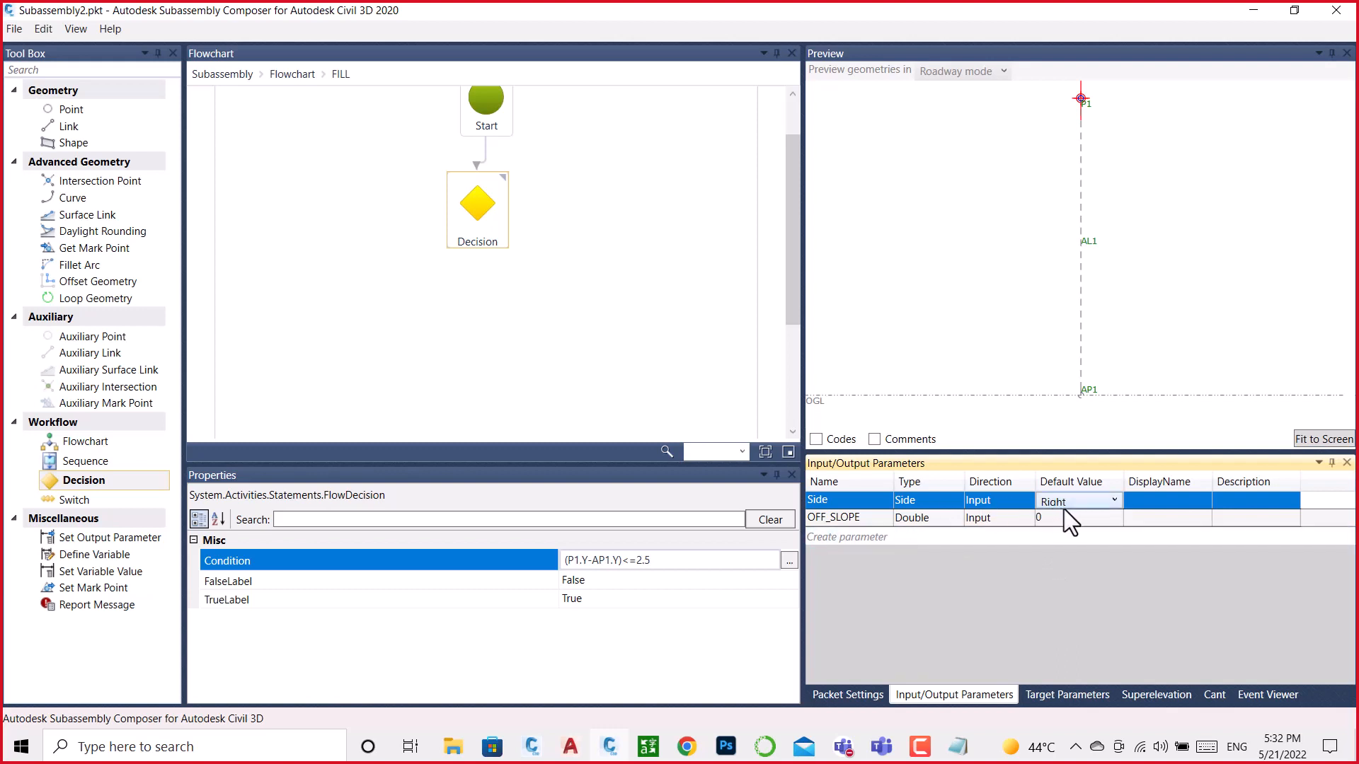
Step: Give OFF_SLOPE a default value of 2.5 and the display name OFFSET SLOPE
left_click(1059, 519)
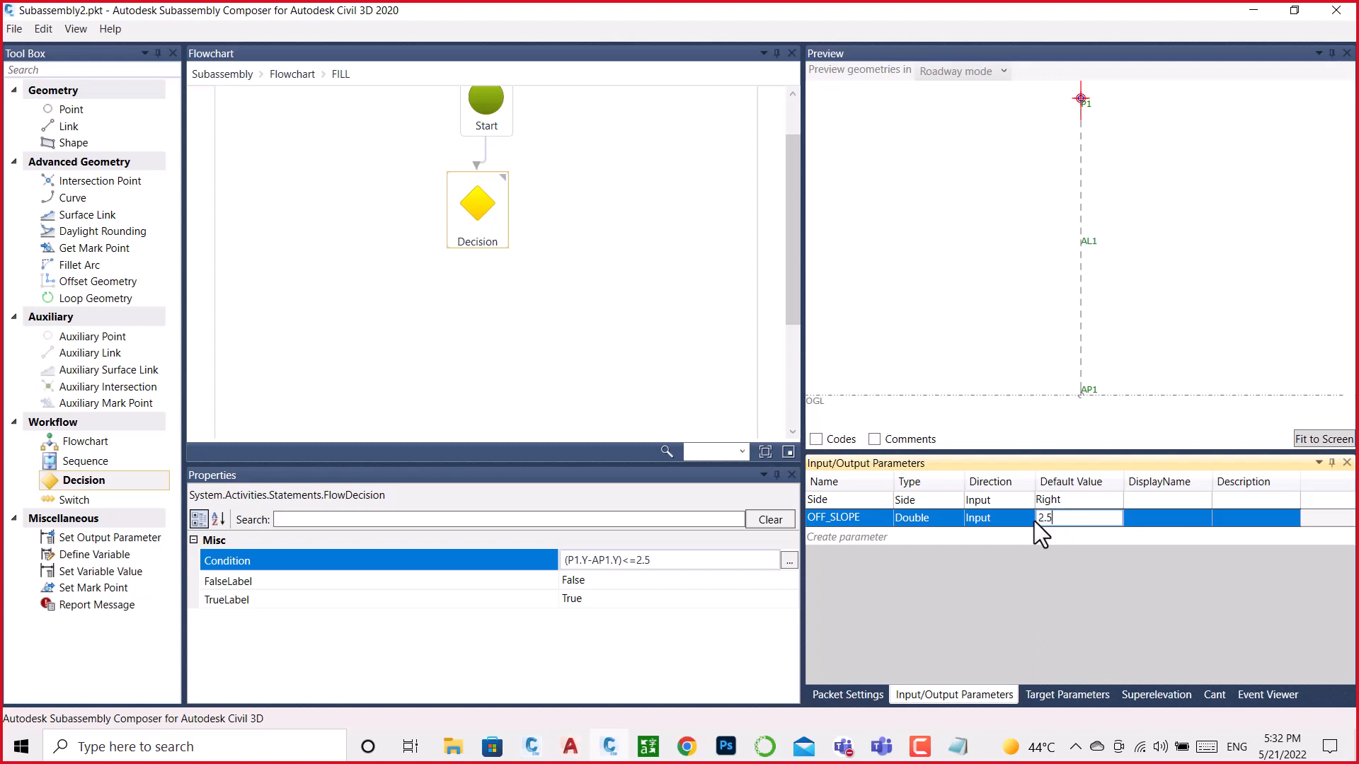
left_click(1153, 516)
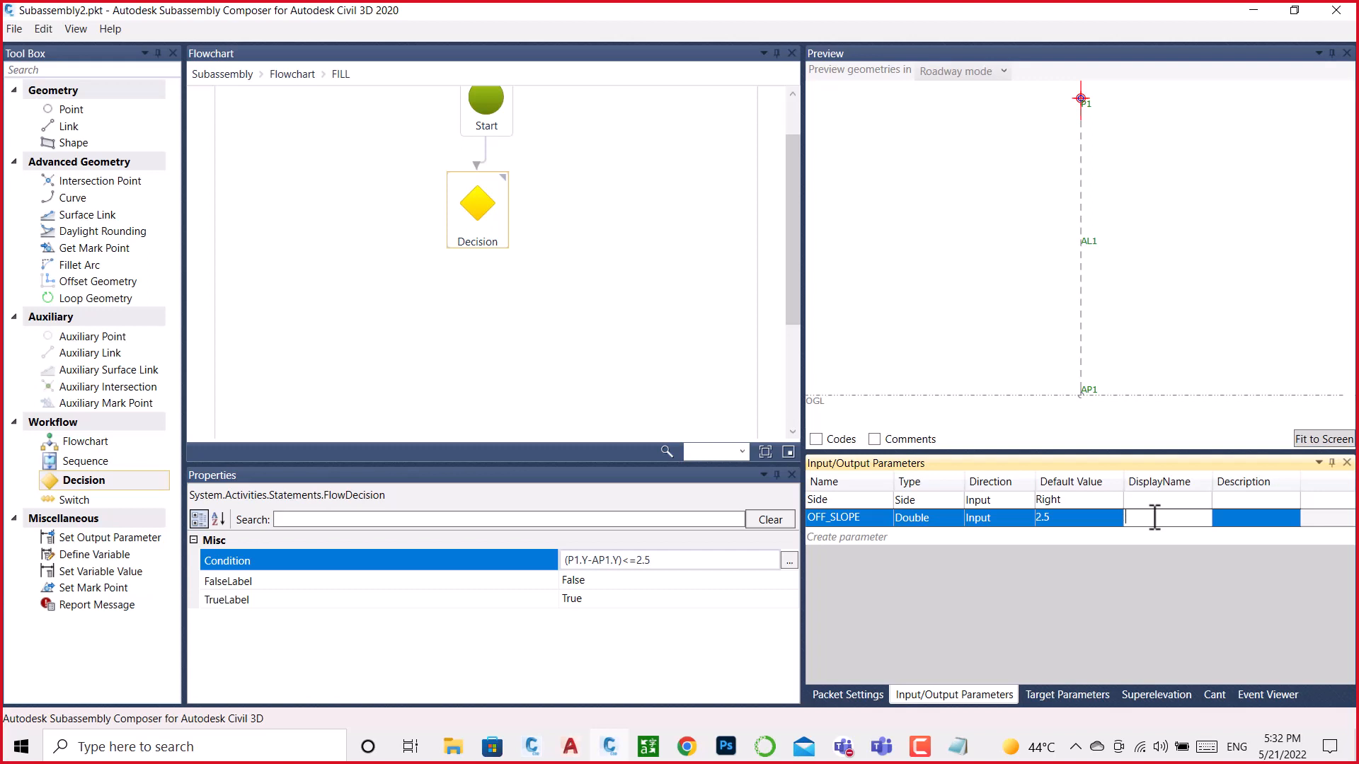
type("OFFSET SLOPE")
left_click(477, 193)
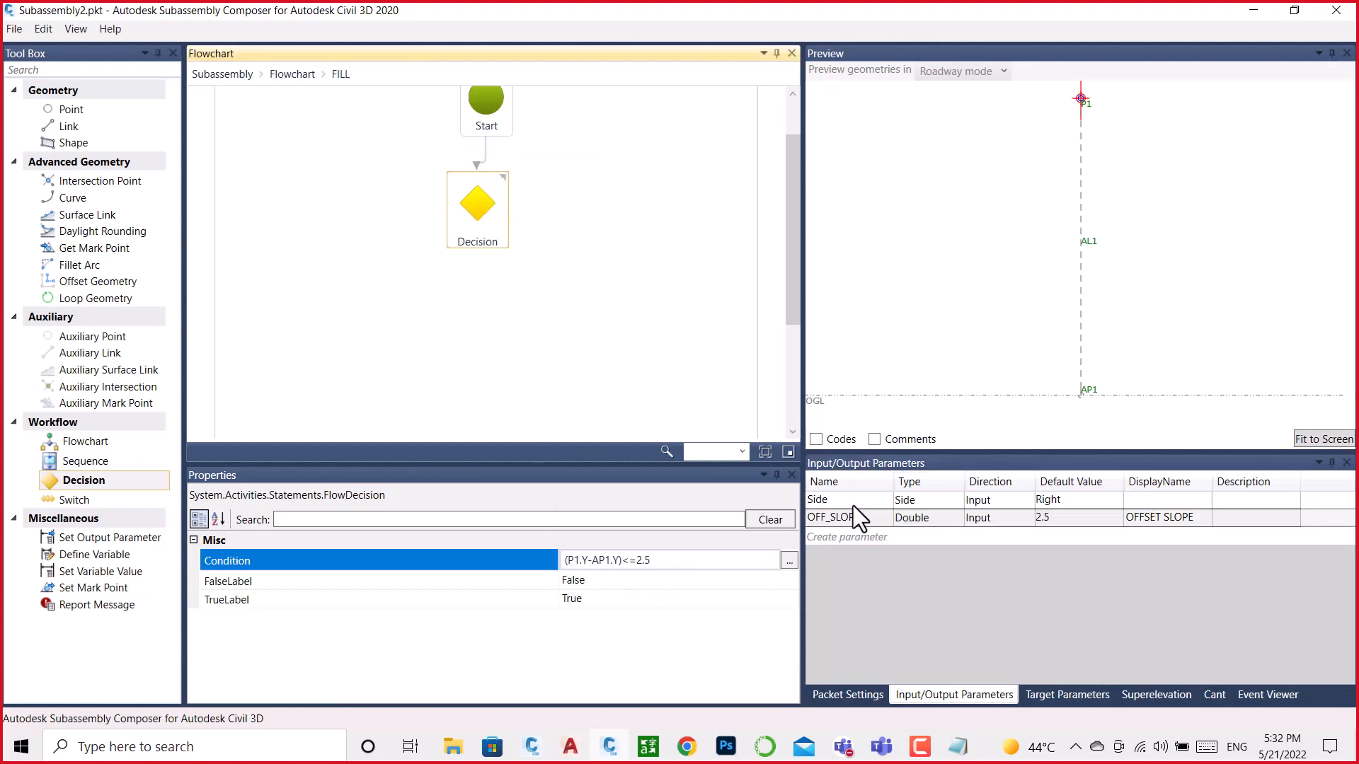
Step: Replace 2.5 with OFF_SLOPE in the decision's condition so it reads (P1.Y-AP1.Y)<=OFF_SLOPE
left_click(873, 517)
left_click(873, 517)
key("ctrl+c")
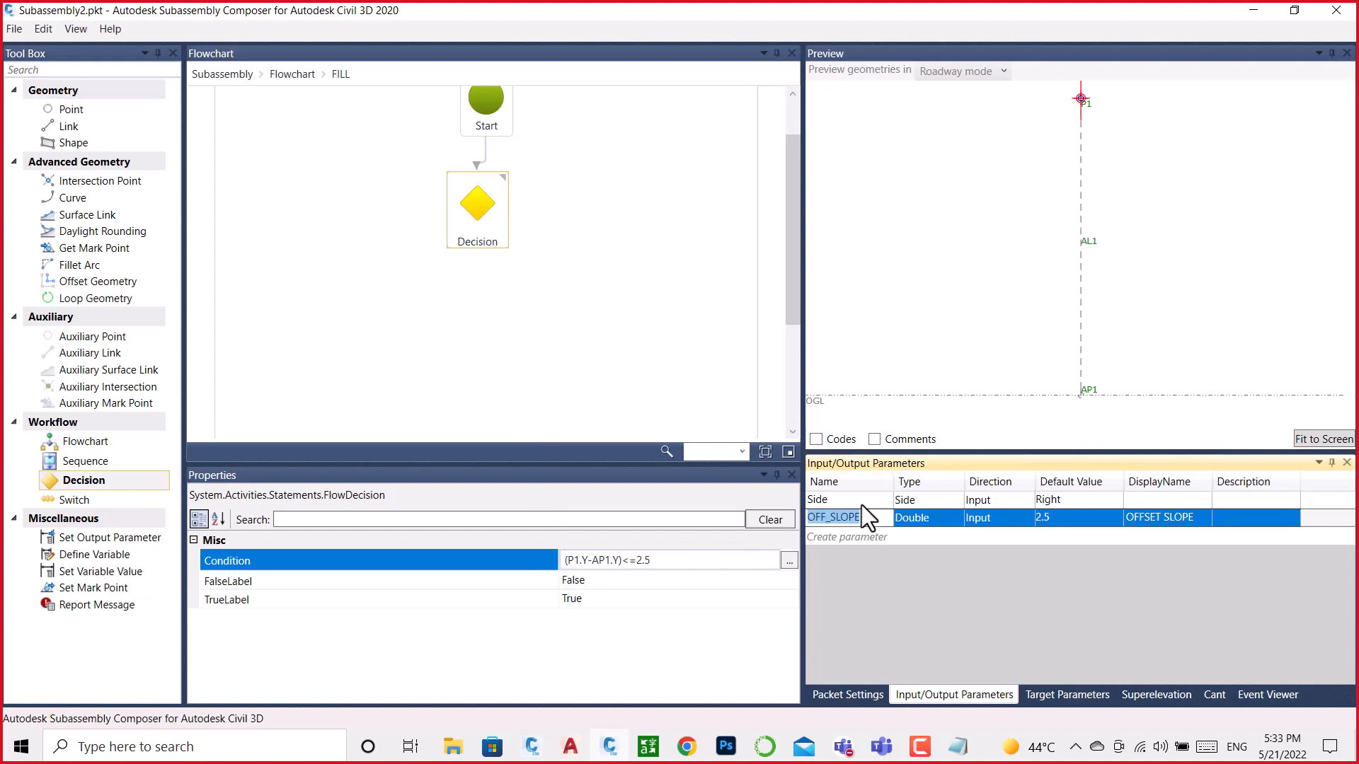
left_click(658, 558)
left_click_drag(661, 559, 620, 559)
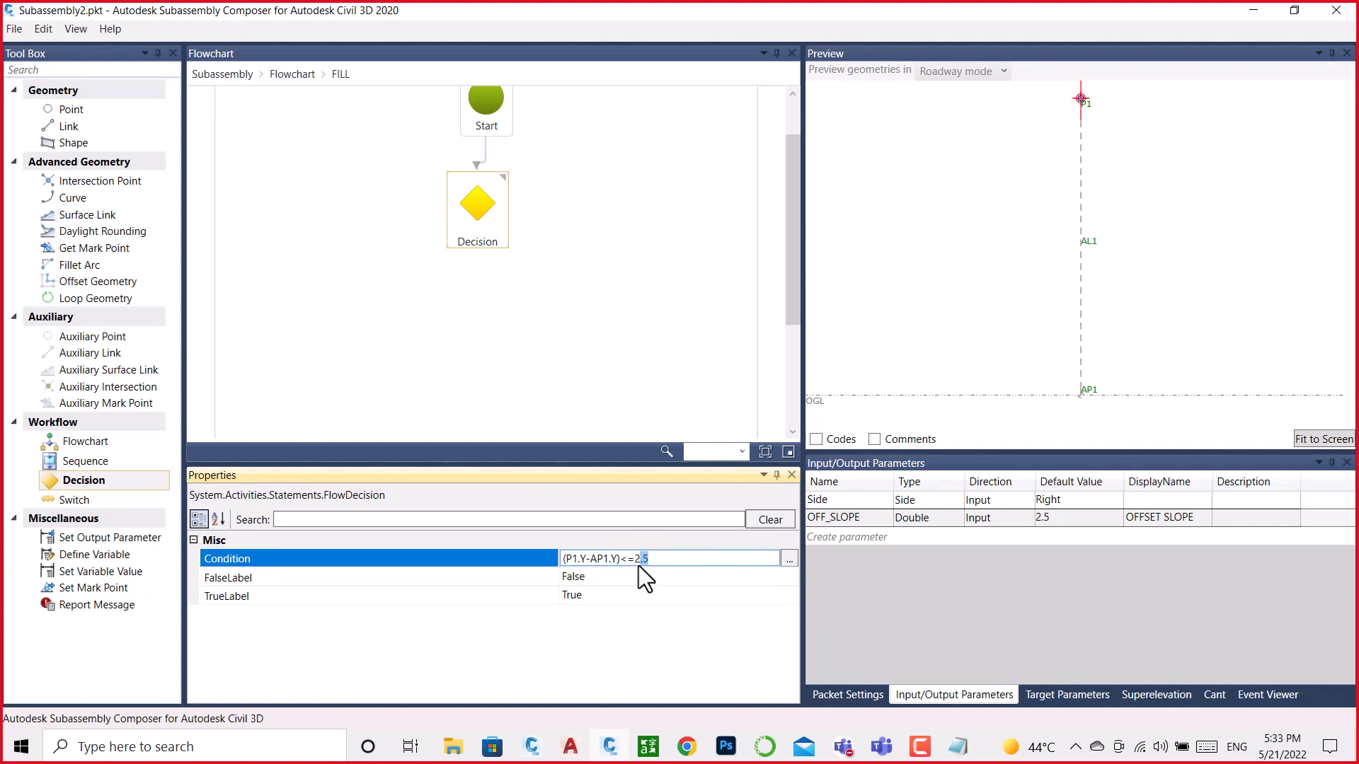
double_click(641, 559)
type("OFF_SLOPE")
Step: Set the default value of the OFF_SLOPE parameter to -2.5
left_click(1039, 518)
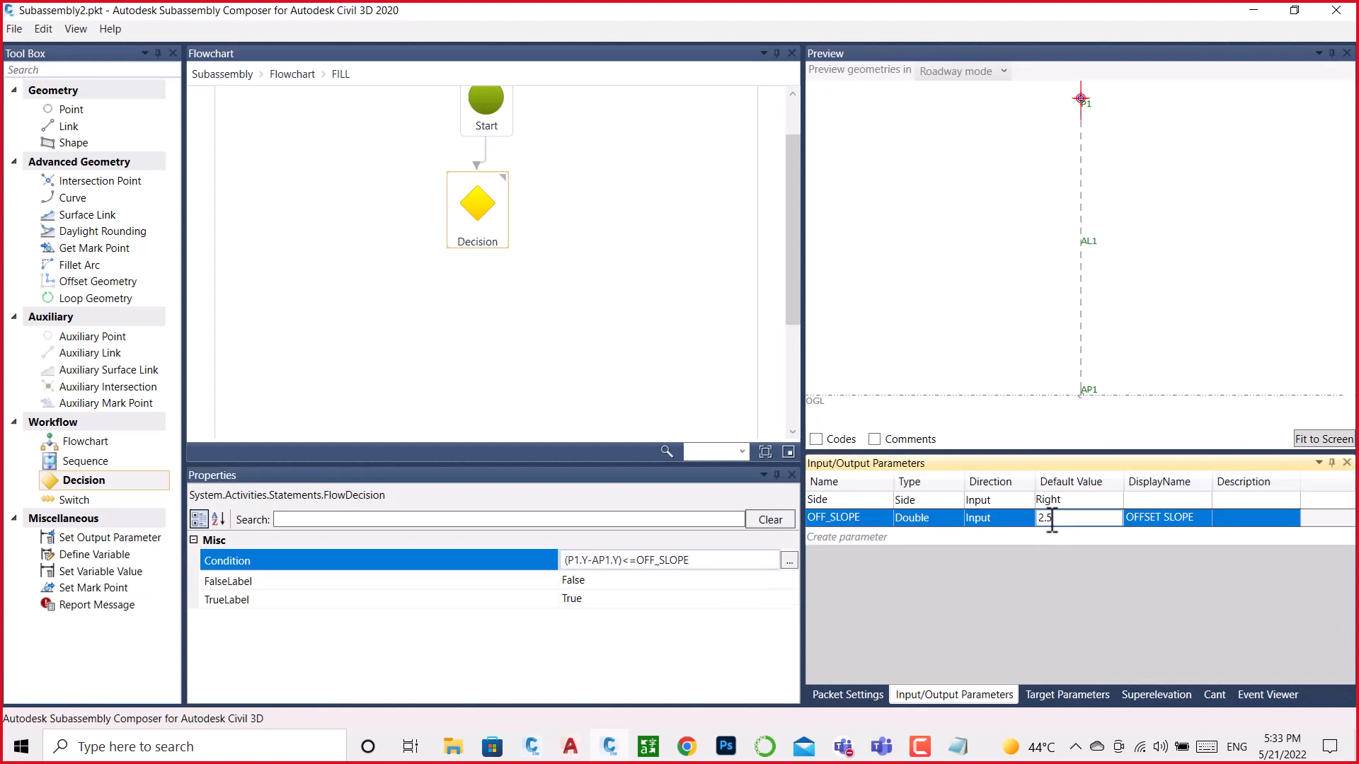
type("-")
left_click(1180, 280)
Step: Add point P2 connected to the left branch of the decision, with geometry type Slope to Surface measured from P1
left_click(472, 214)
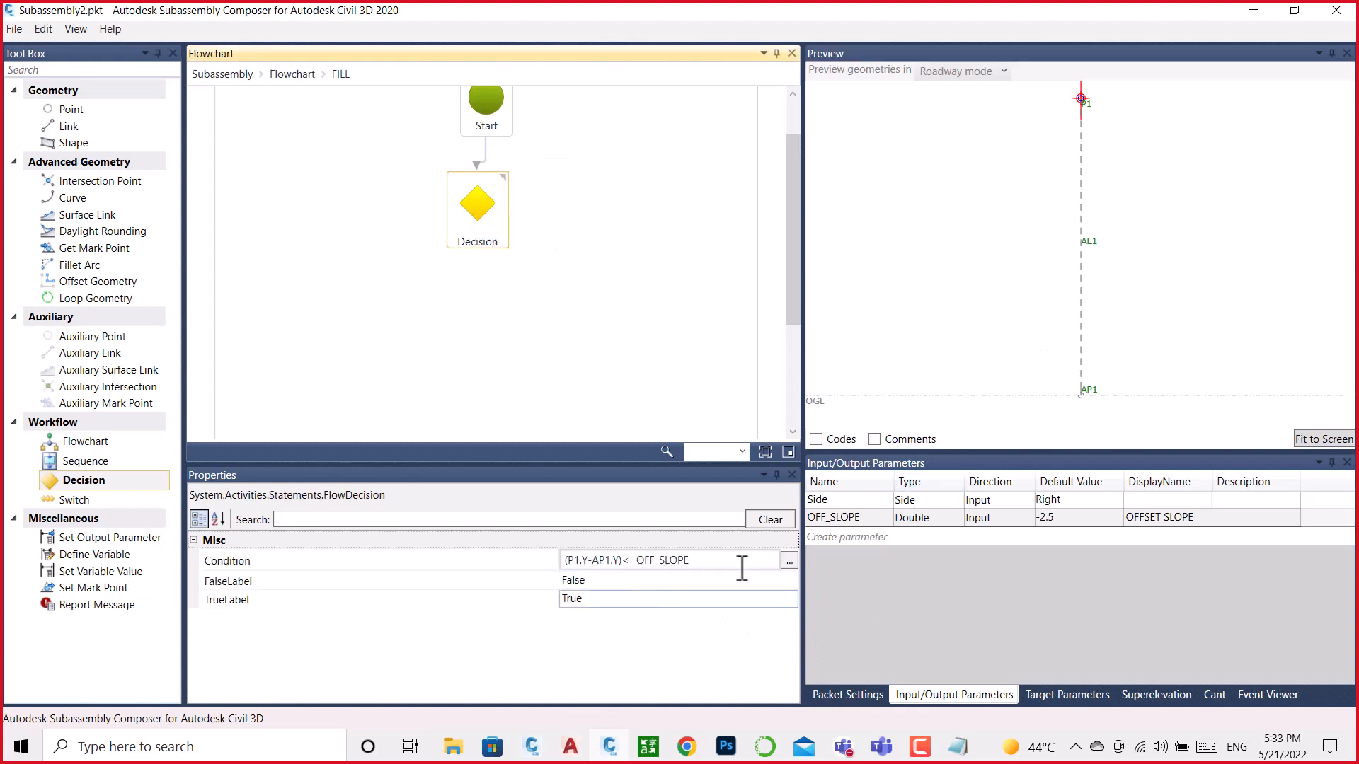
left_click(654, 583)
left_click_drag(71, 109, 307, 208)
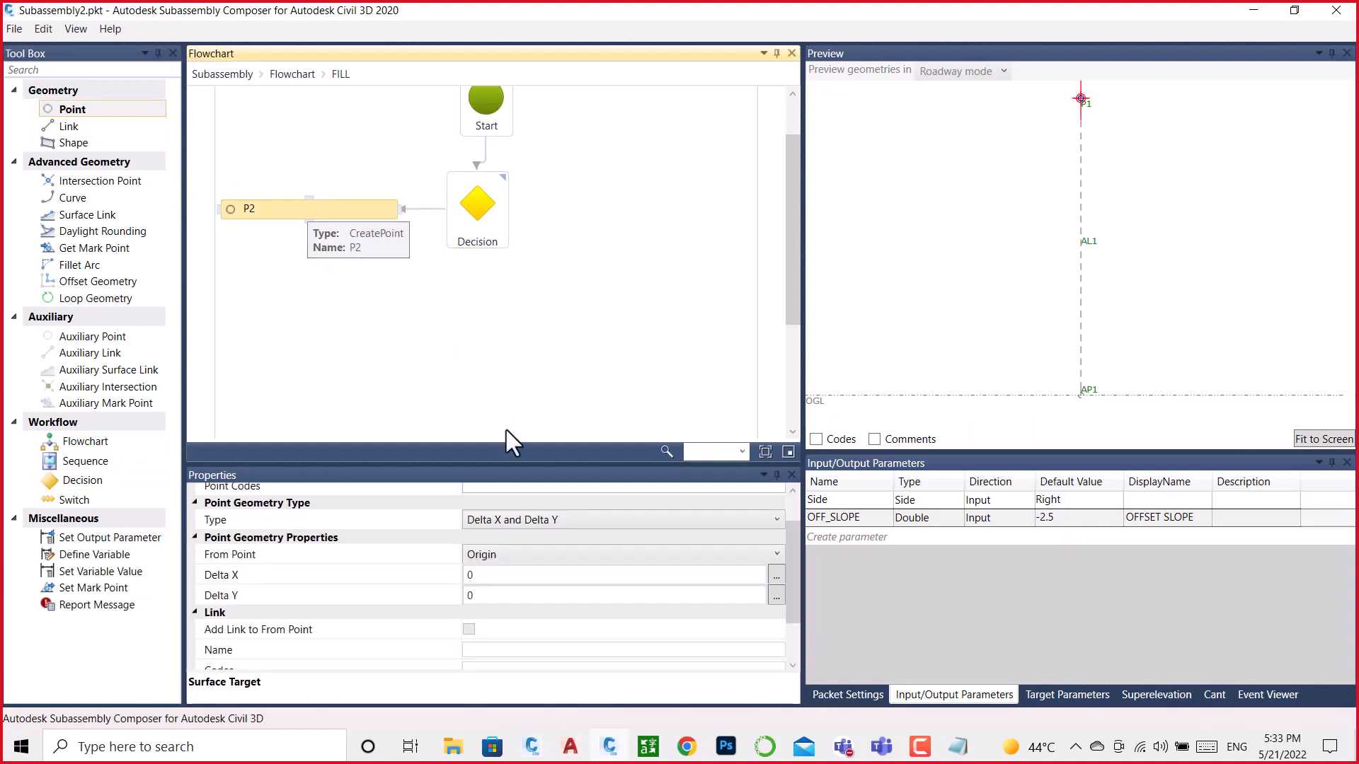
left_click(586, 520)
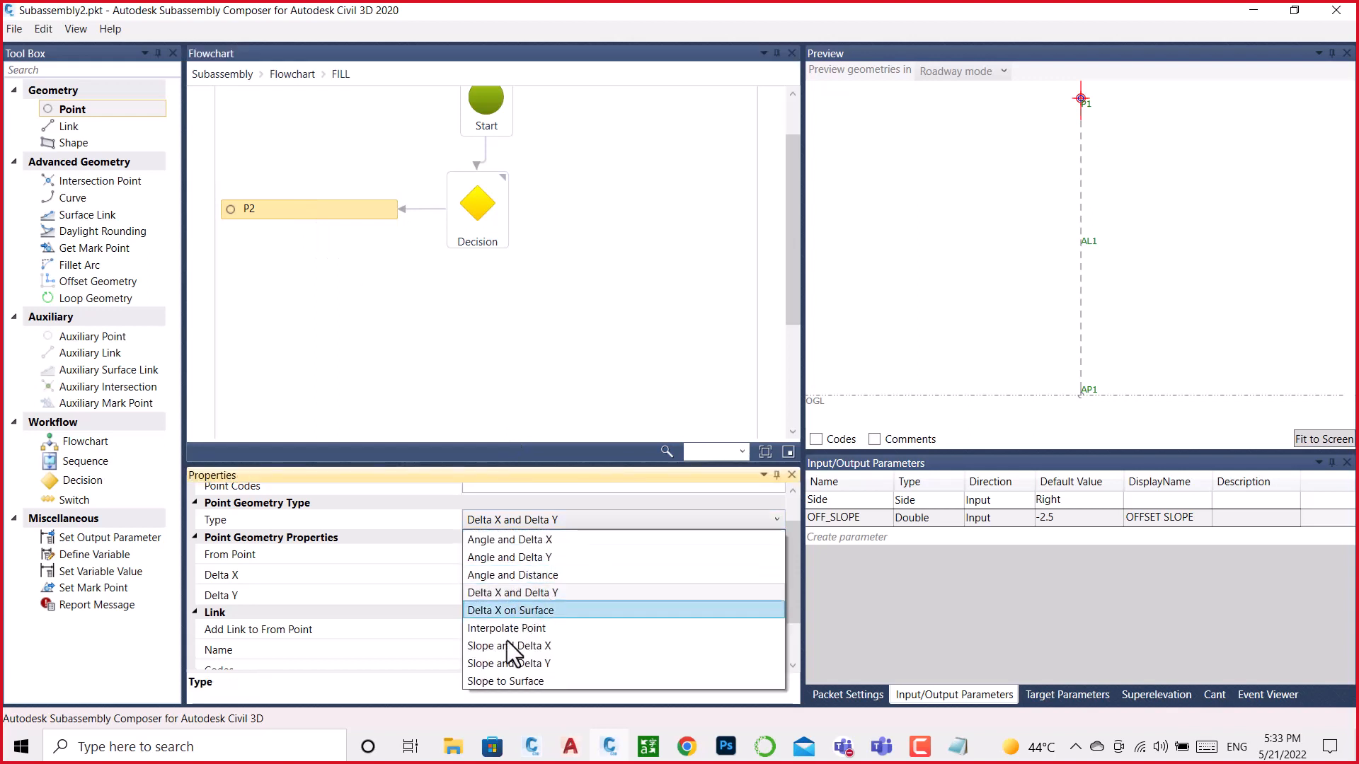
left_click(499, 680)
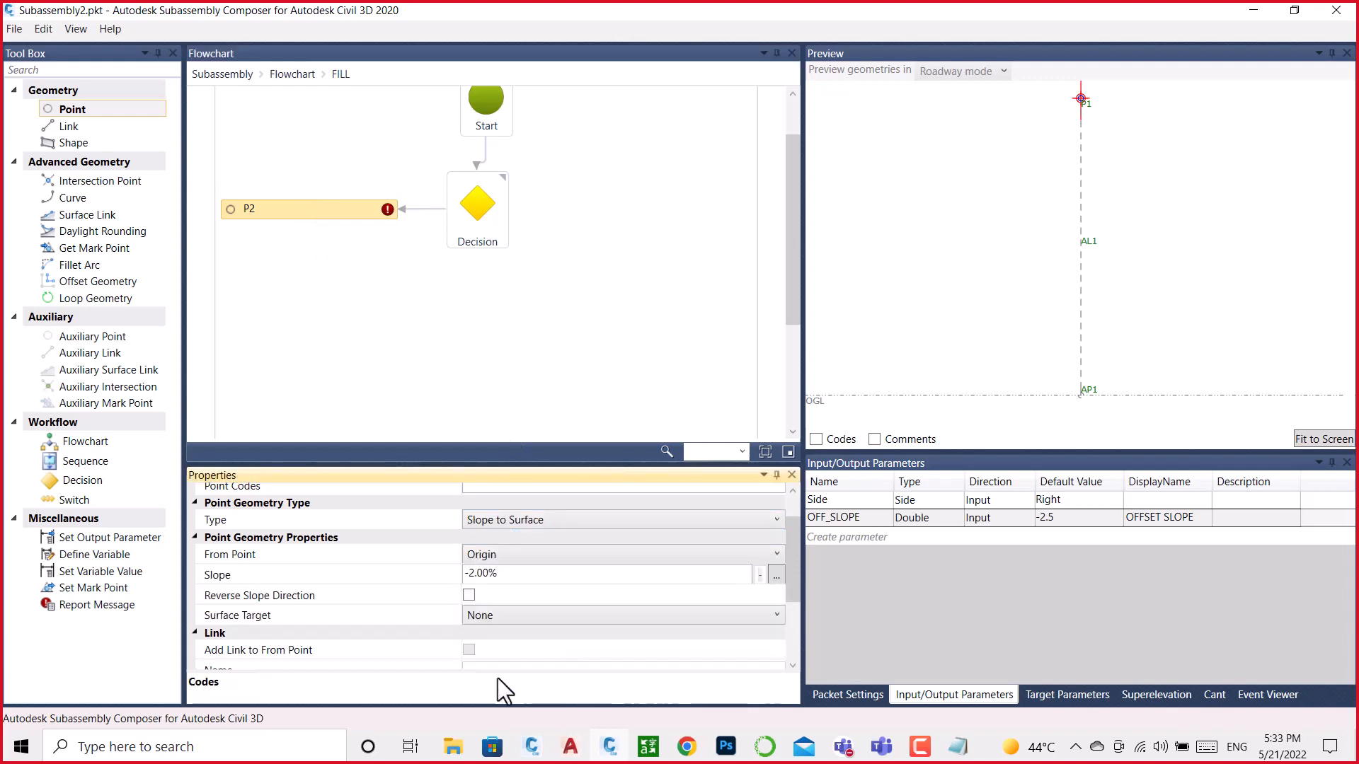
left_click(522, 558)
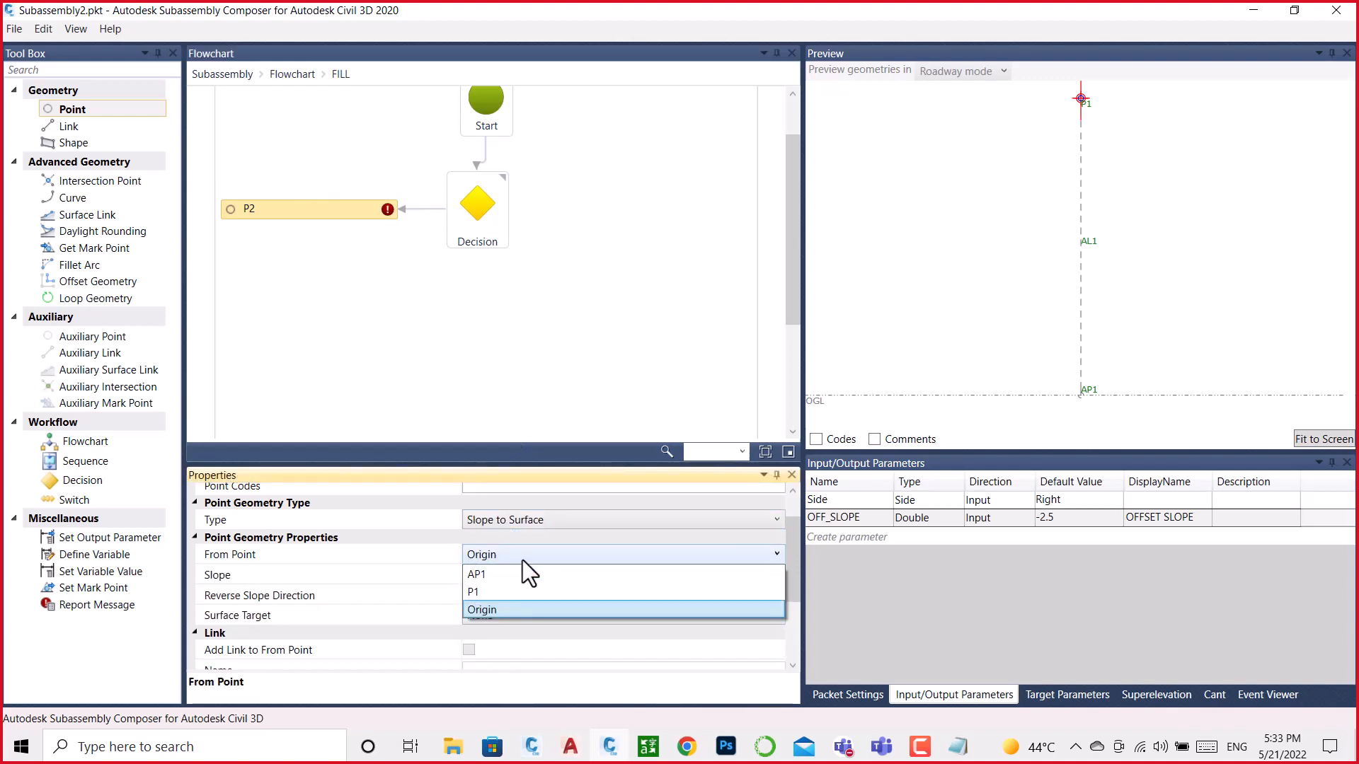
left_click(477, 588)
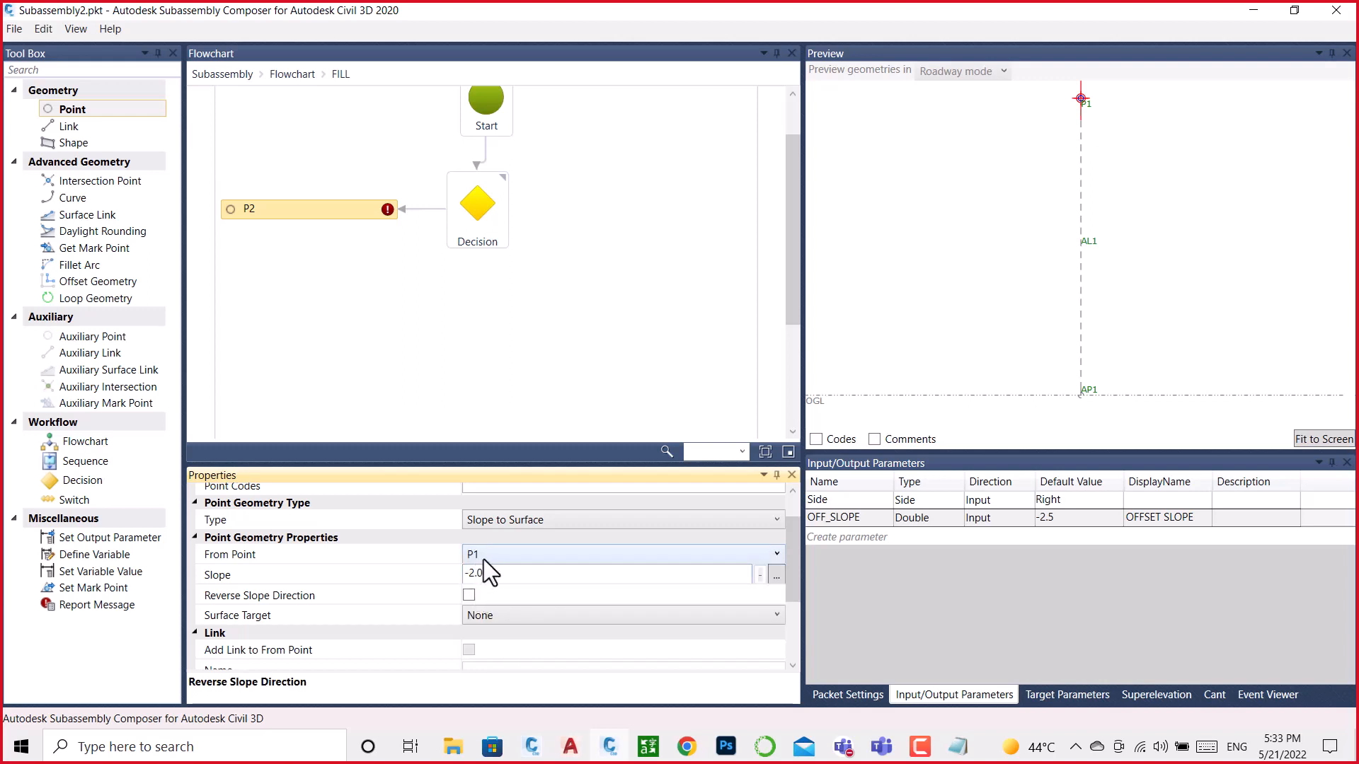
Step: Set the slope of point P2 to -OFF_SLOPE
left_click_drag(511, 573, 467, 573)
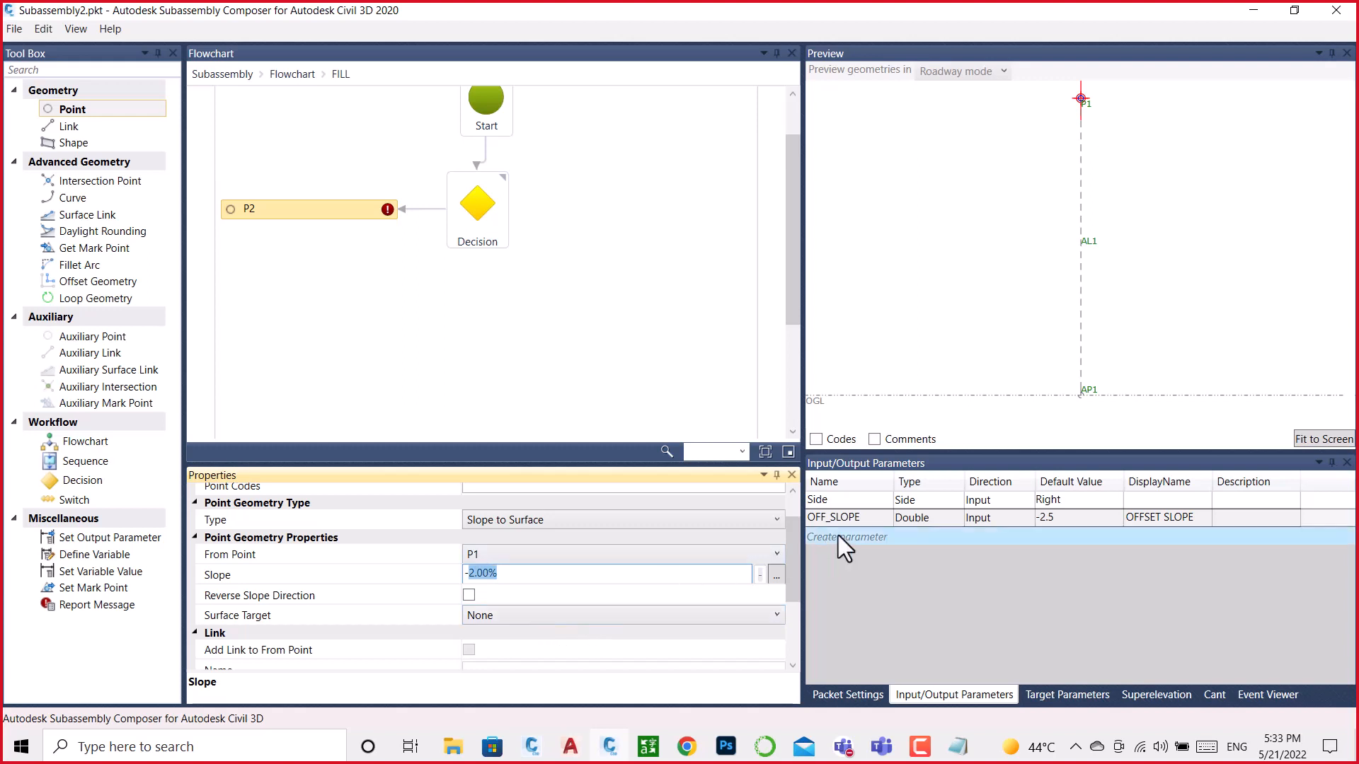
left_click(871, 518)
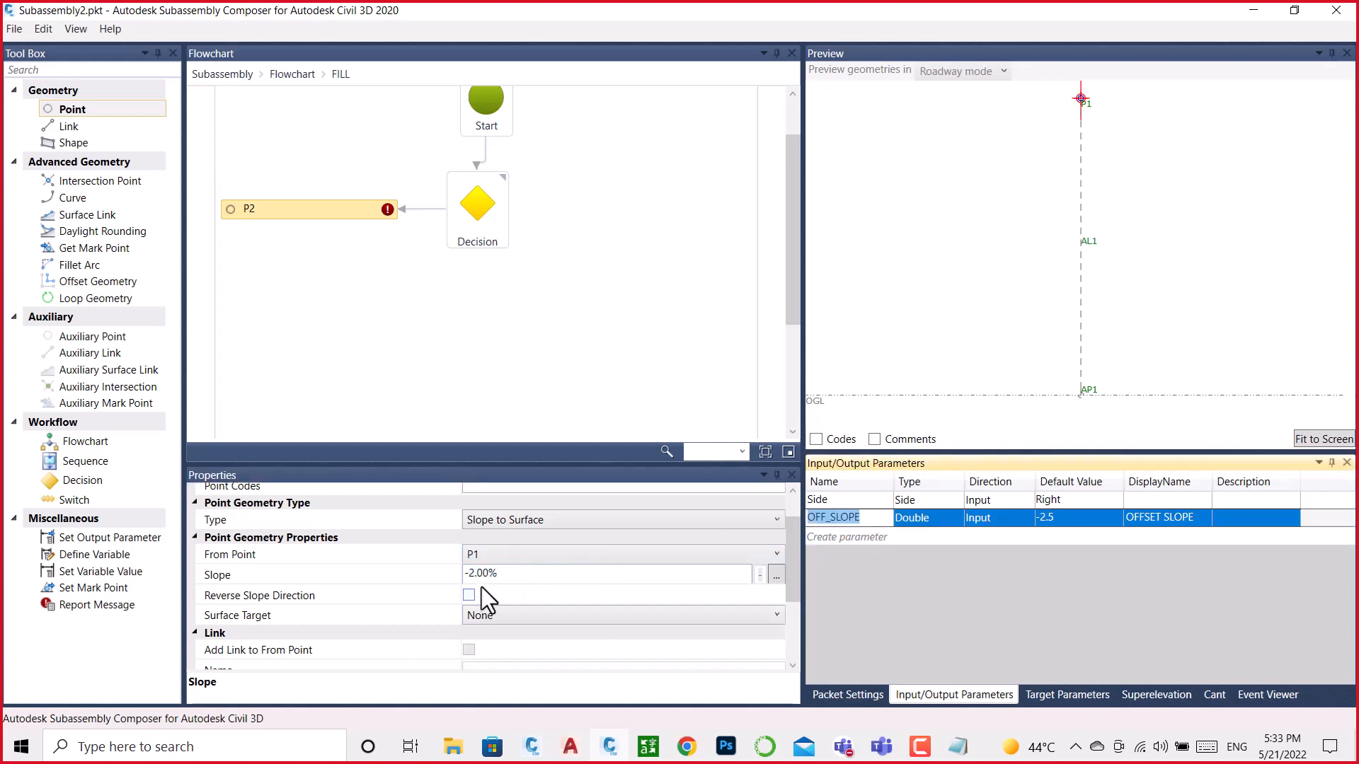
left_click_drag(498, 575, 474, 574)
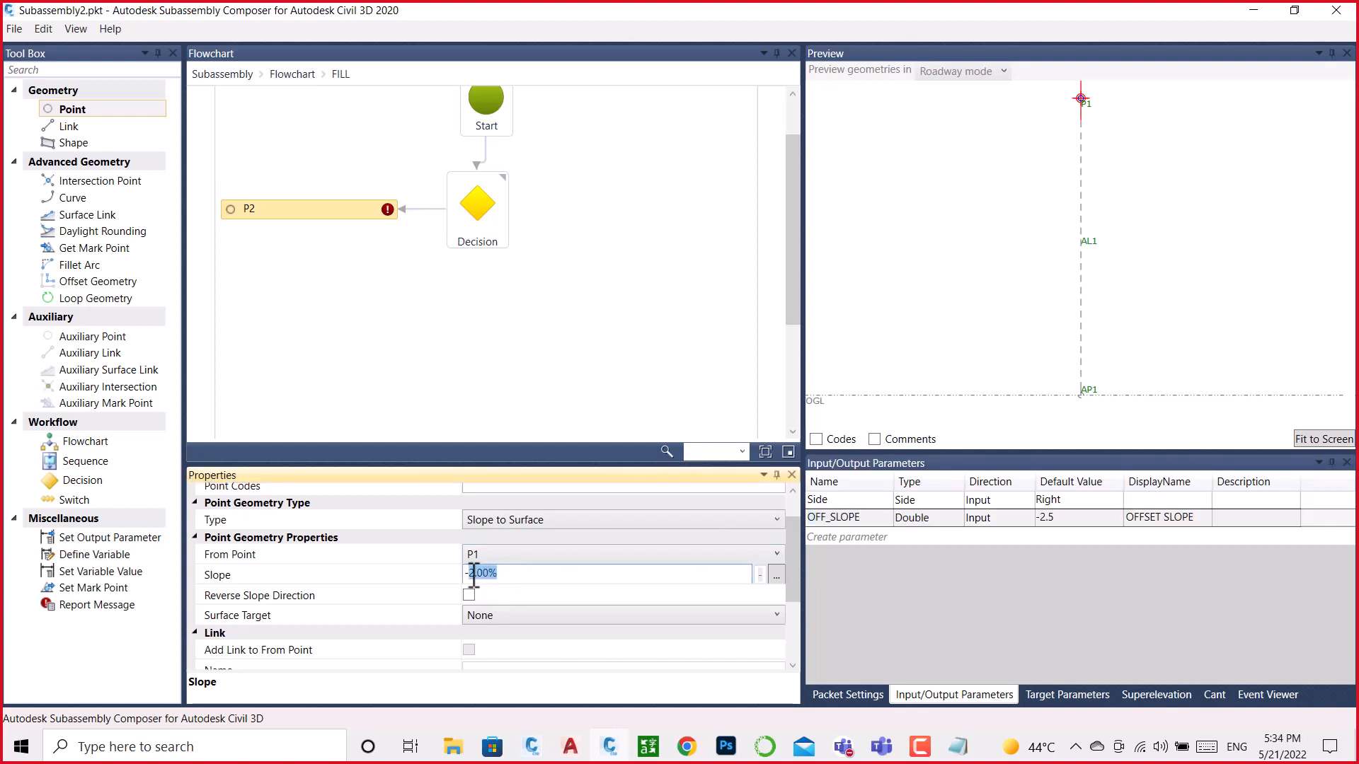
key("ctrl+v")
Step: Make the default value of OFF_SLOPE positive, 2.5
double_click(1046, 517)
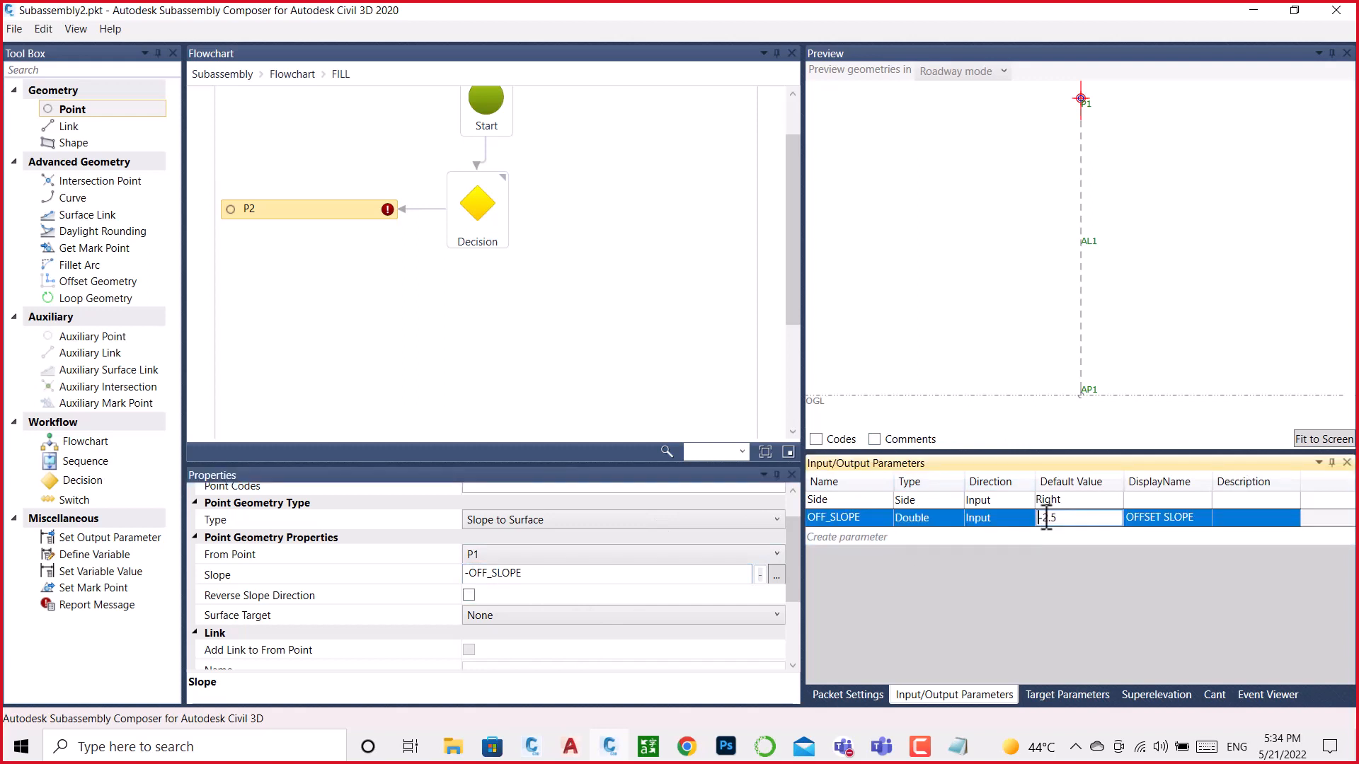
key("BackSpace")
left_click(587, 332)
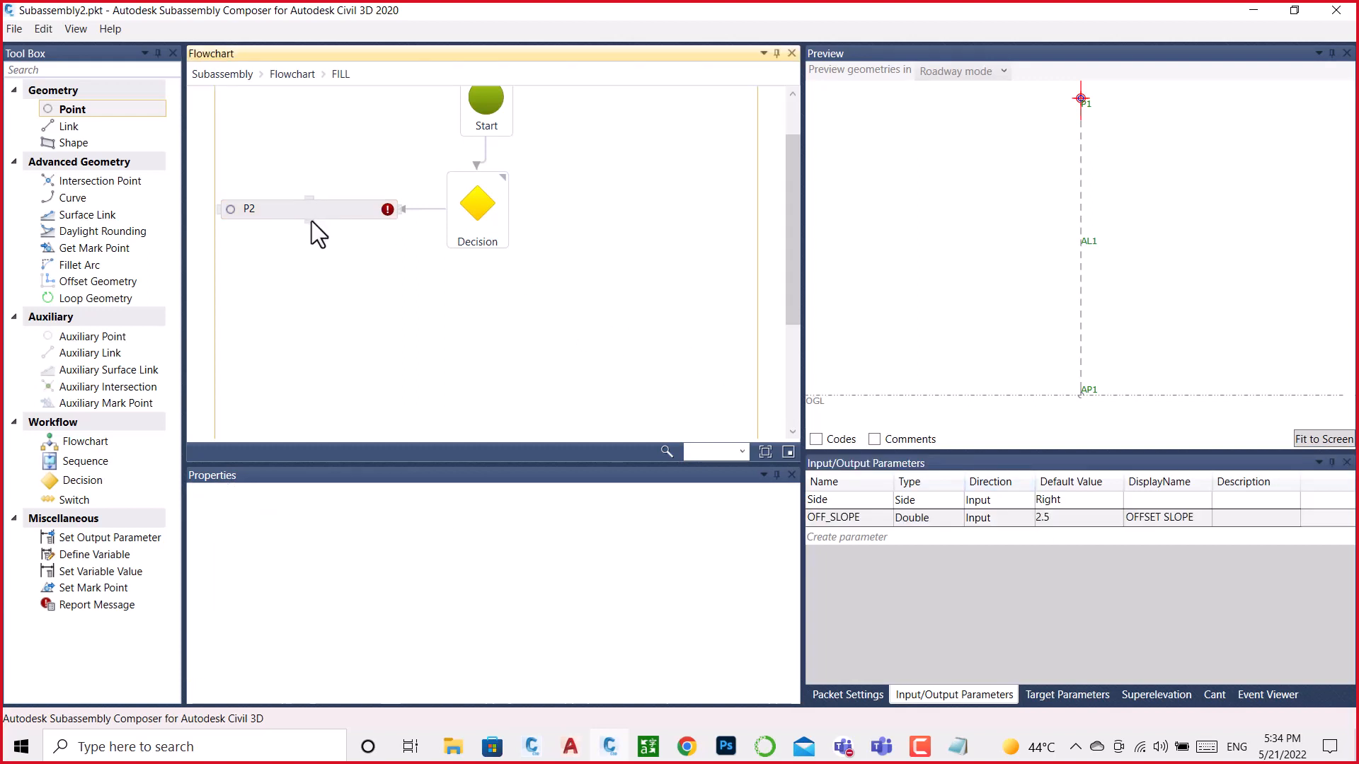
Step: Assign OGL as P2's surface target, add a link to its from point, and fit the preview
left_click(334, 207)
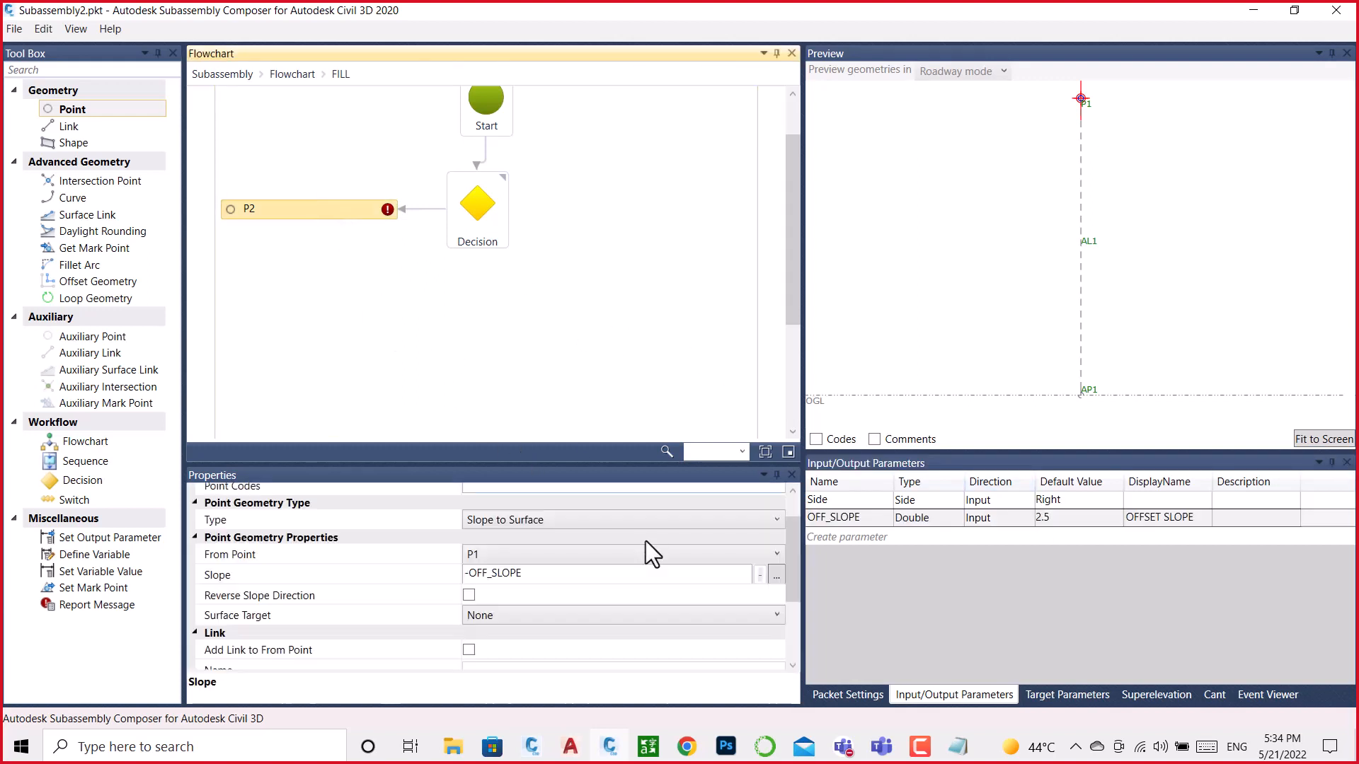
left_click(518, 614)
left_click(481, 648)
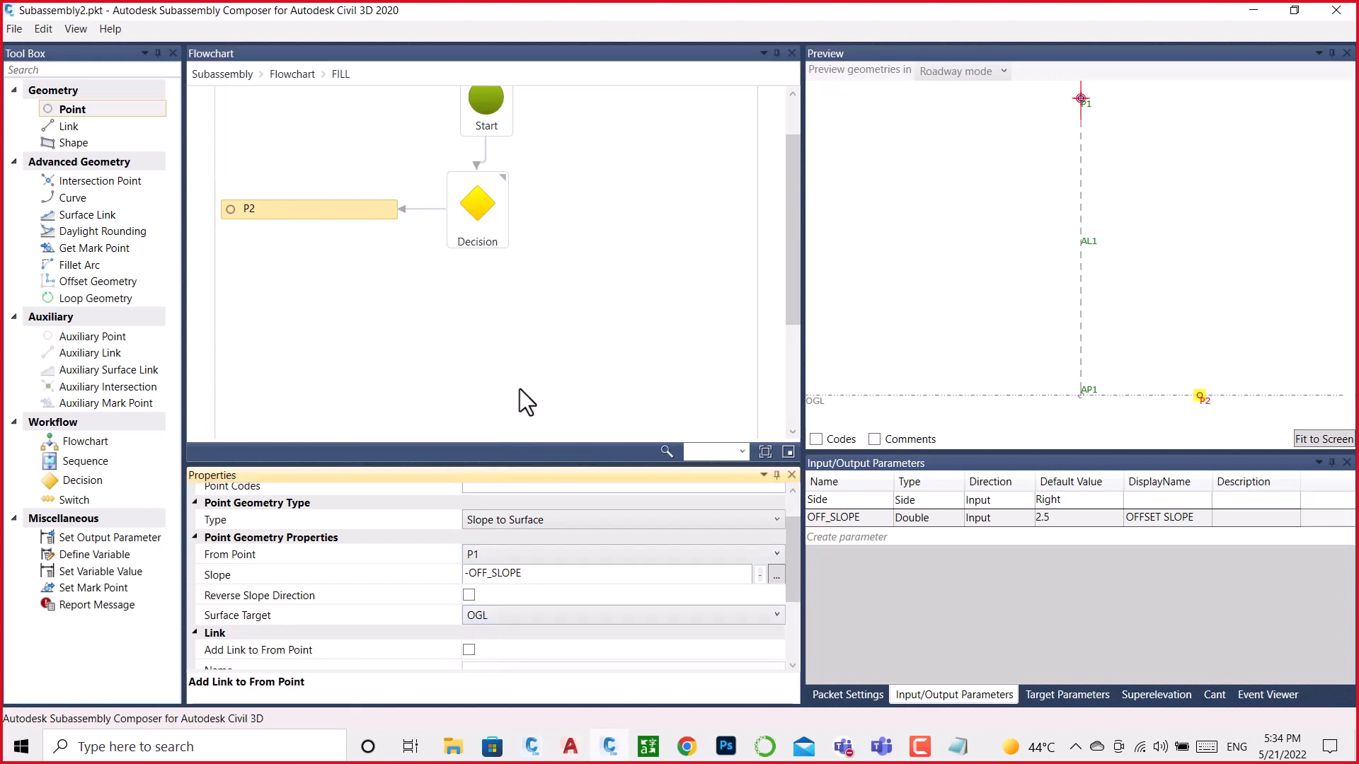
left_click(332, 211)
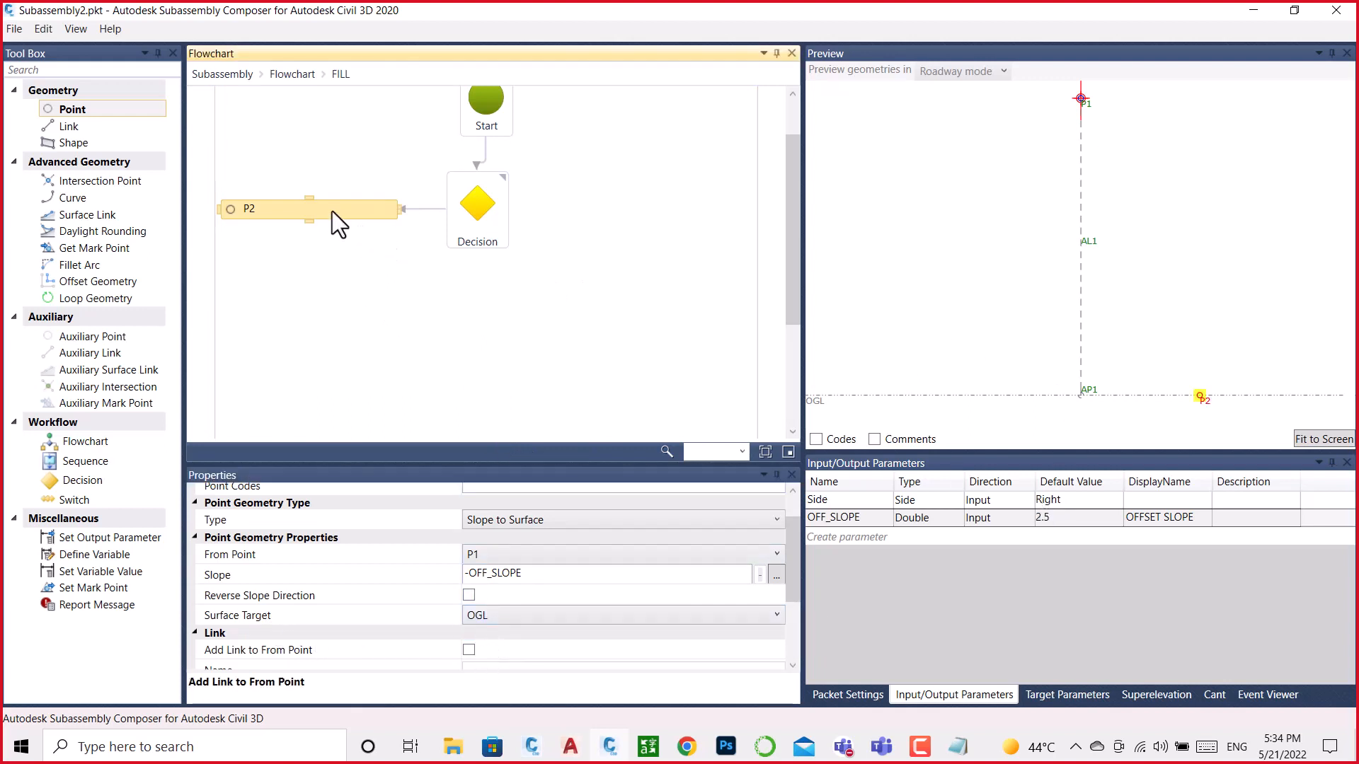
left_click(468, 649)
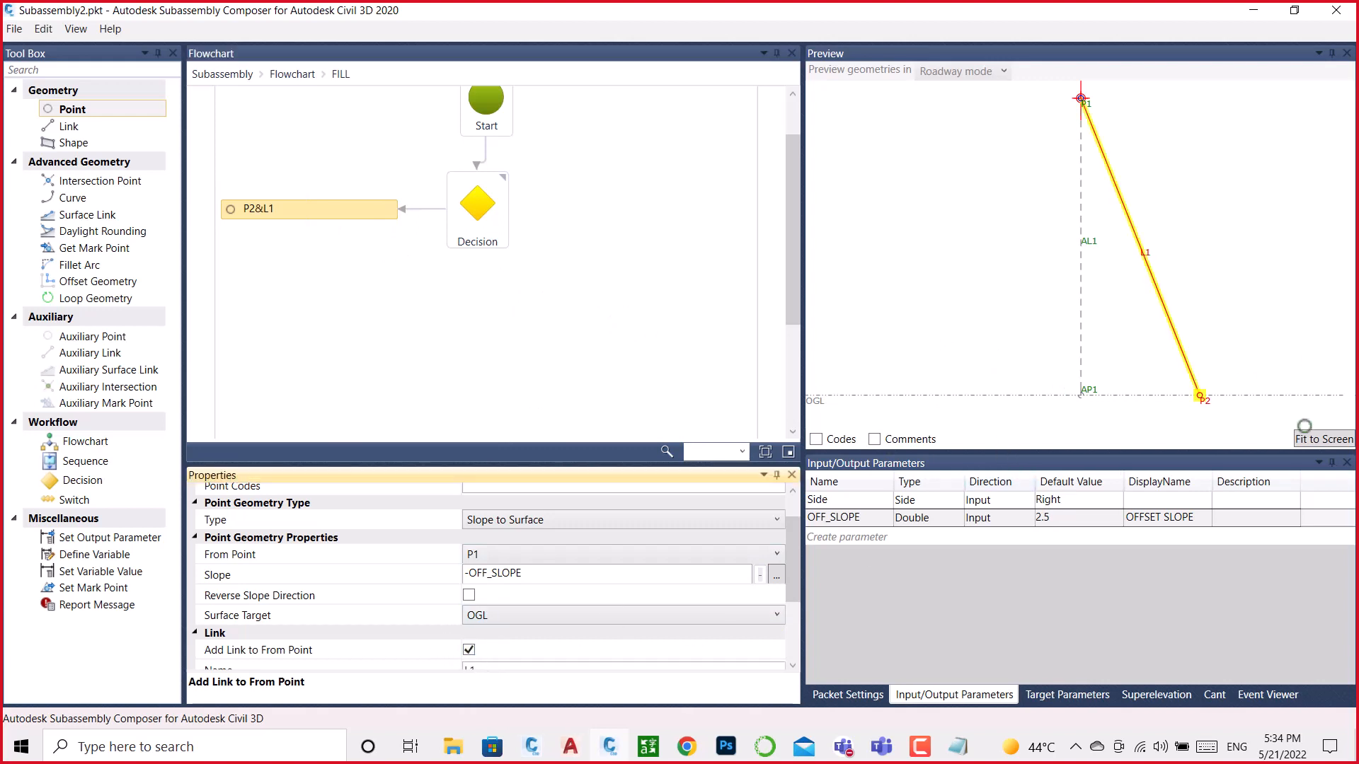
left_click(1311, 439)
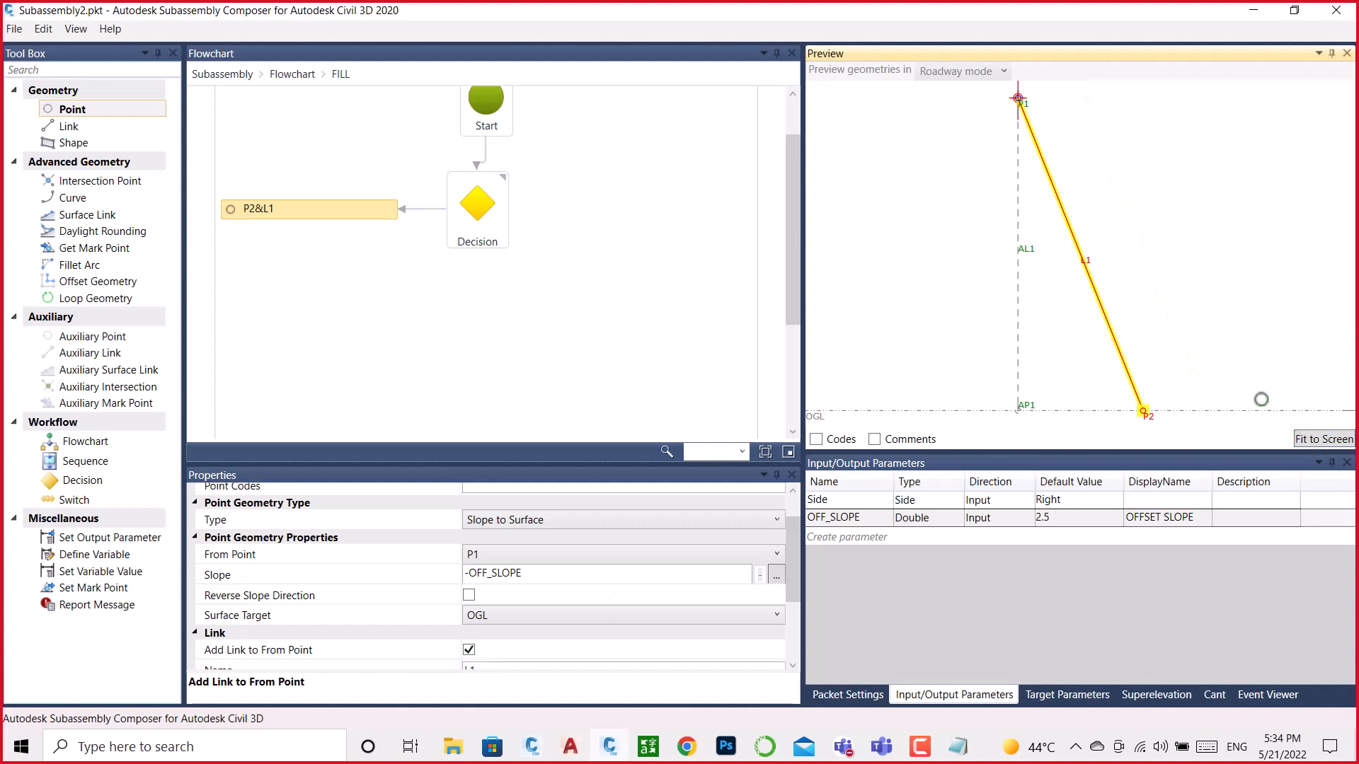
Step: Change the default value of OFF_SLOPE to 3.5
double_click(1072, 518)
left_click_drag(1073, 520, 1042, 520)
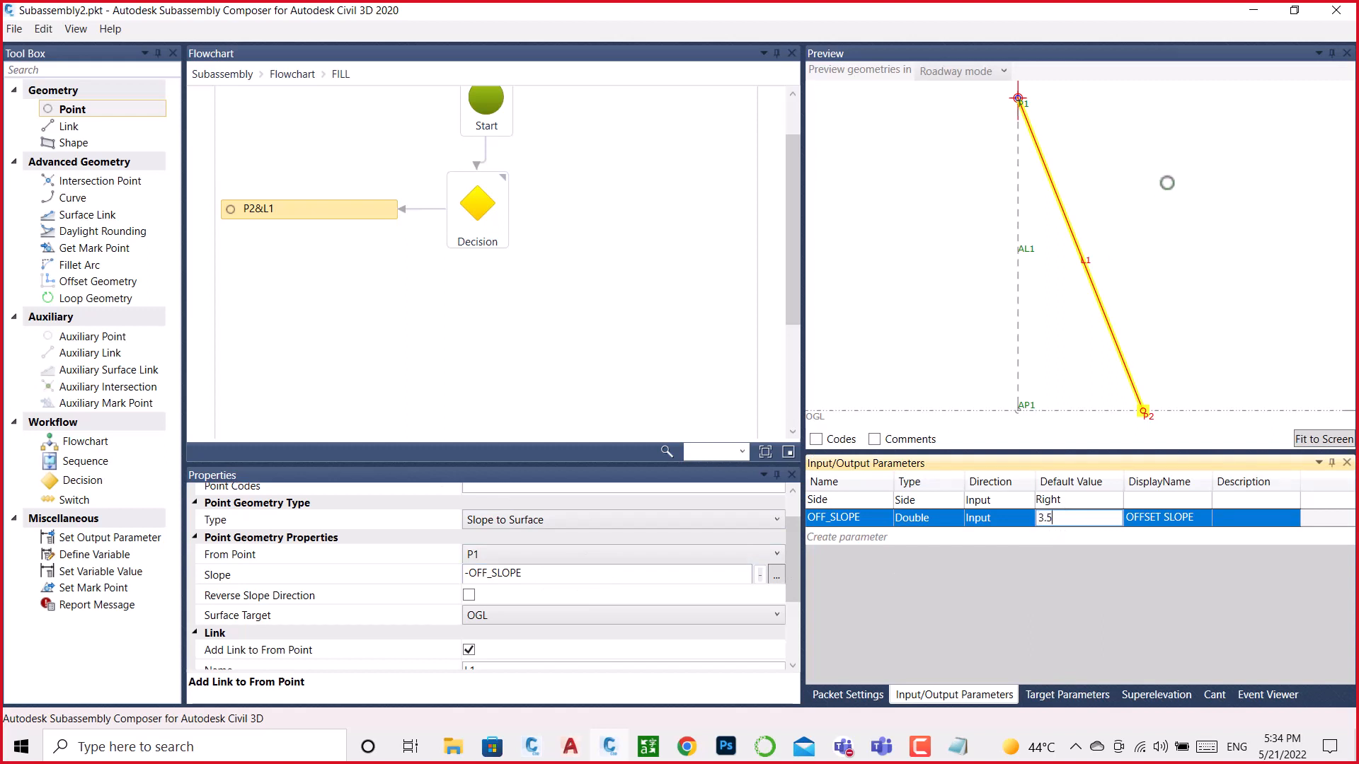
left_click(1167, 183)
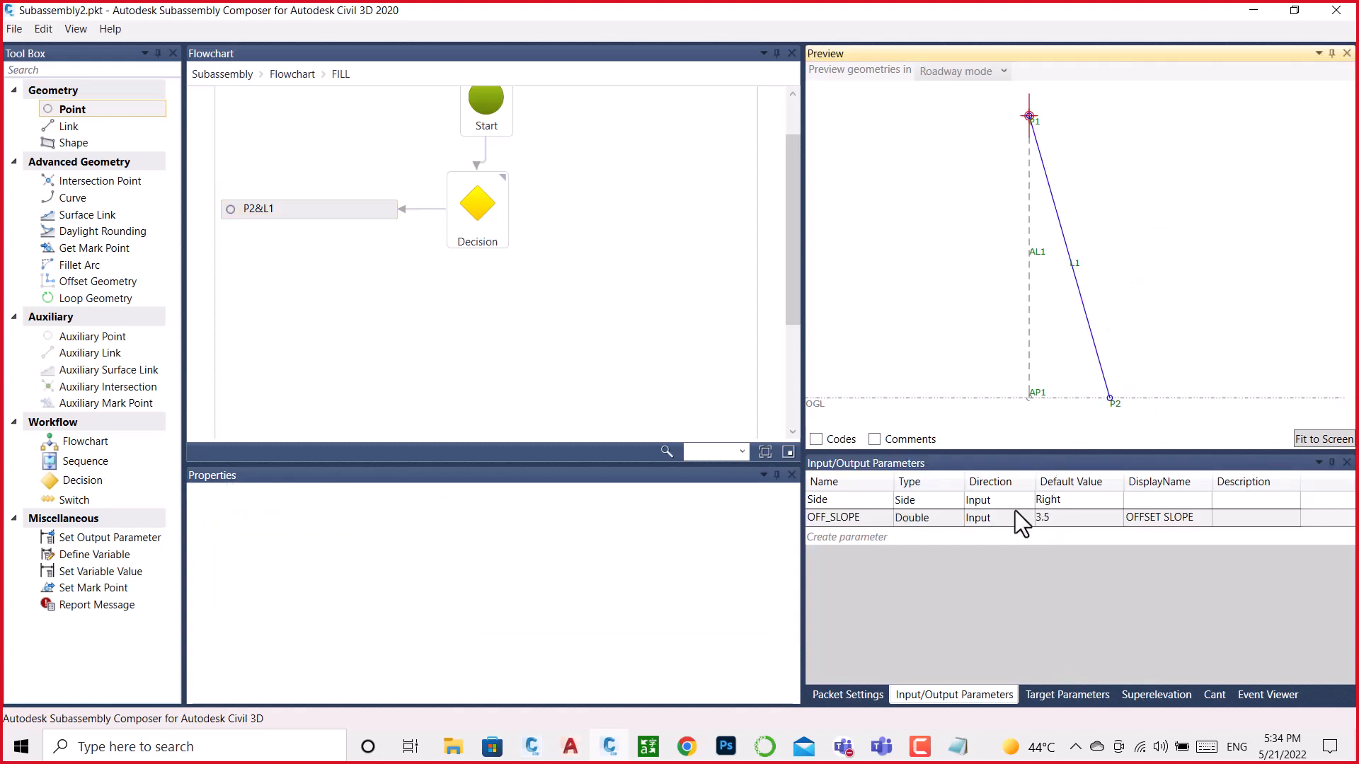
Step: Move the OGL surface line up in the preview to about -1.635 and check its target preview value
left_click_drag(815, 400, 874, 306)
left_click(1077, 694)
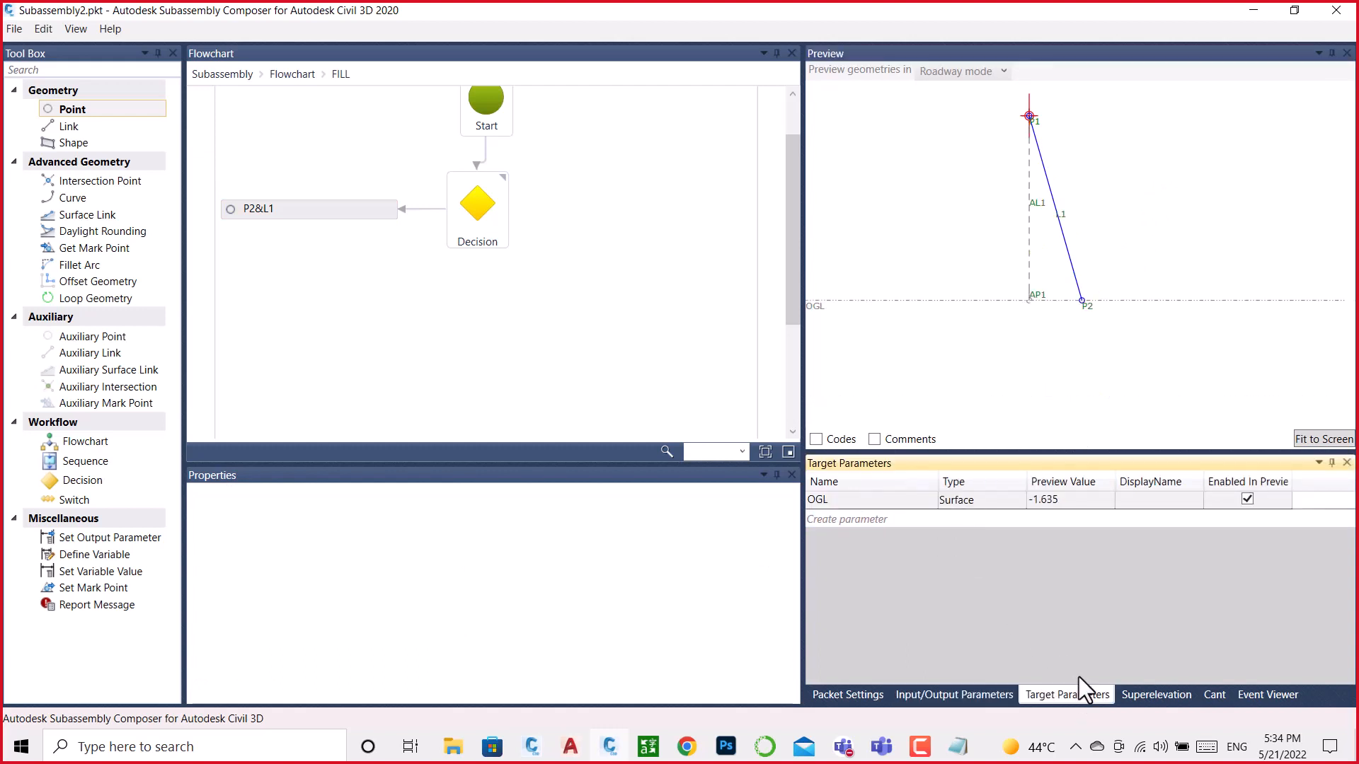
left_click(1081, 503)
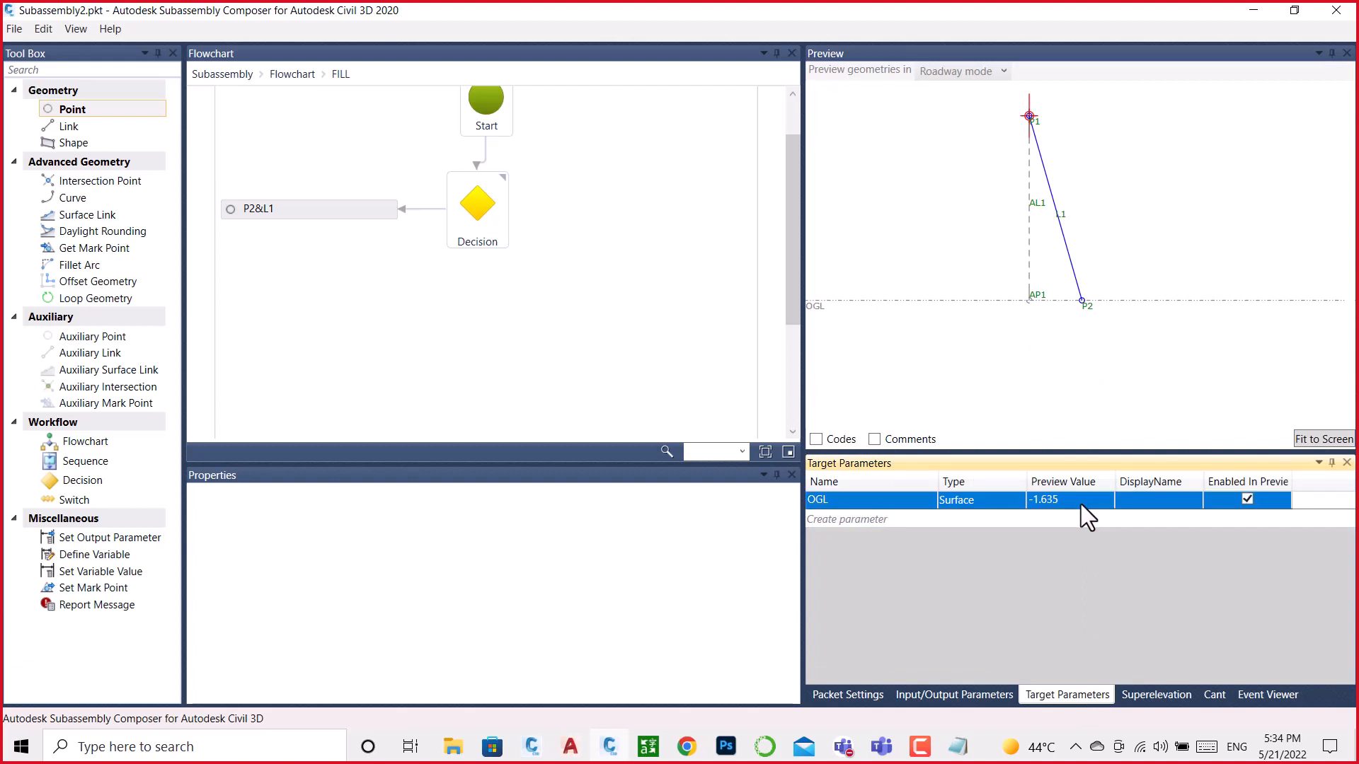
left_click(1080, 503)
Step: Compare OFF_SLOPE's default value with the OGL preview value and the slope expression of P2
left_click(970, 693)
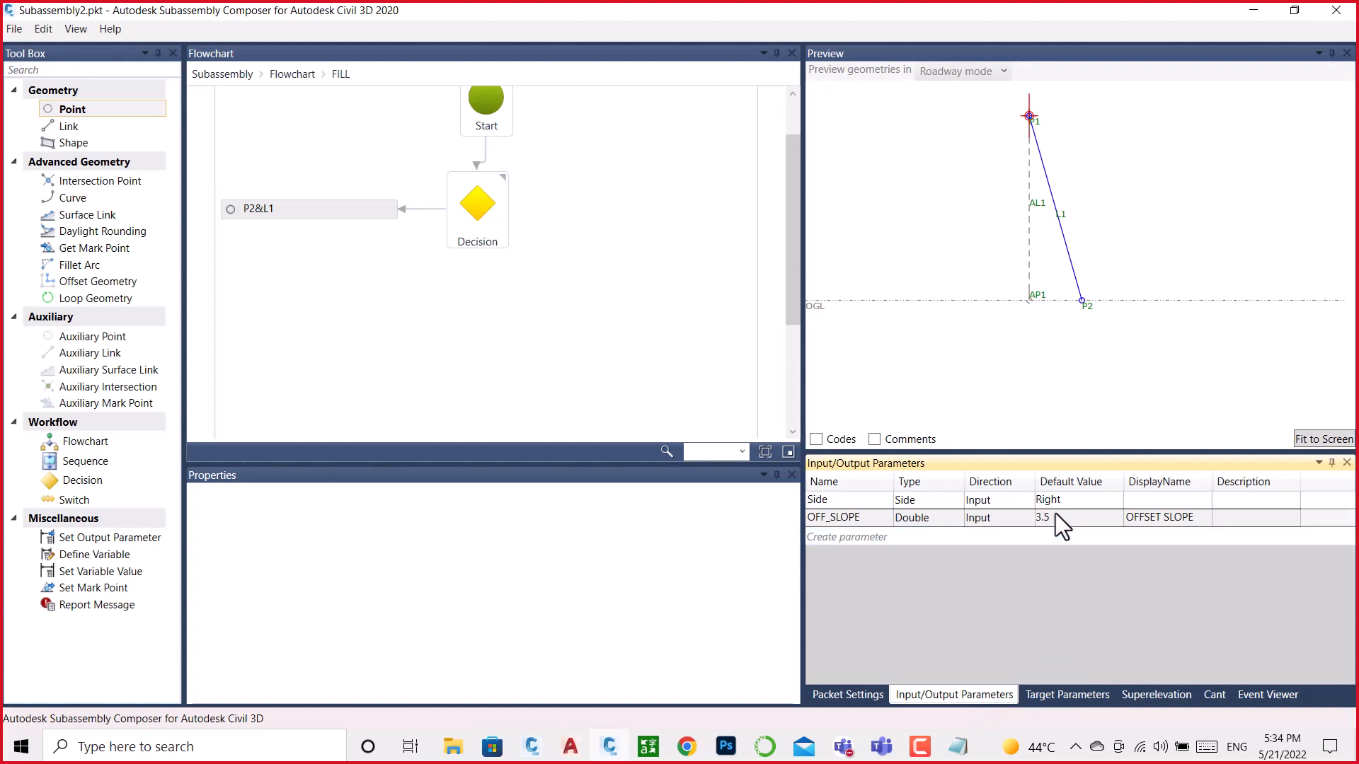
left_click(1081, 695)
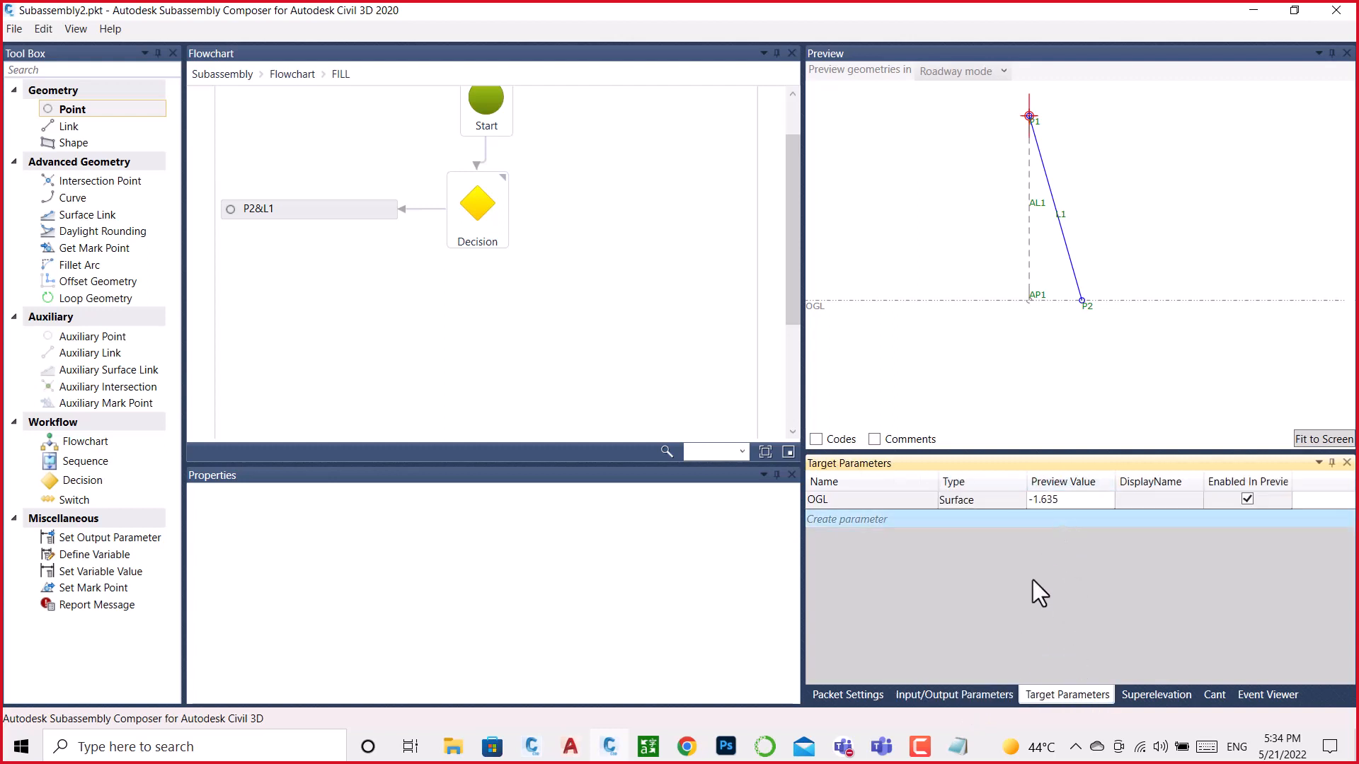
left_click(972, 694)
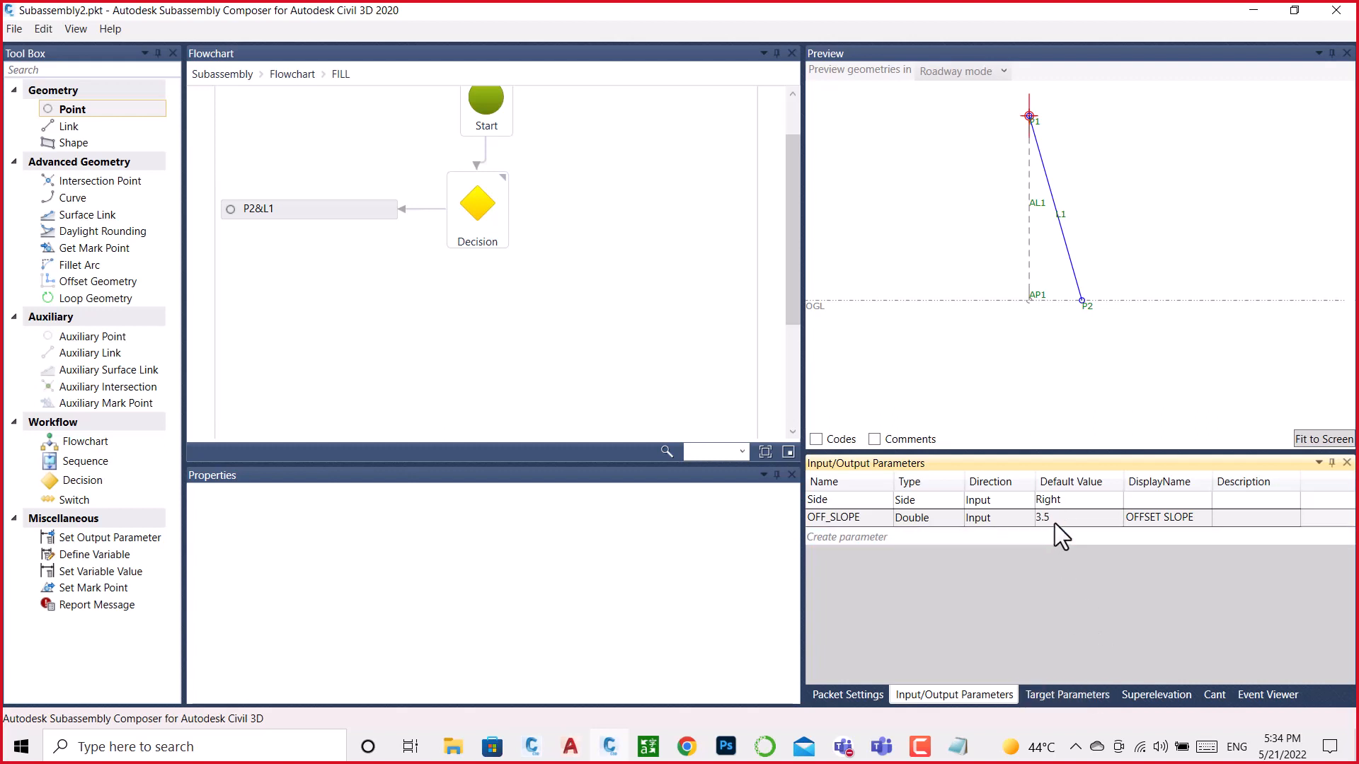
left_click(367, 210)
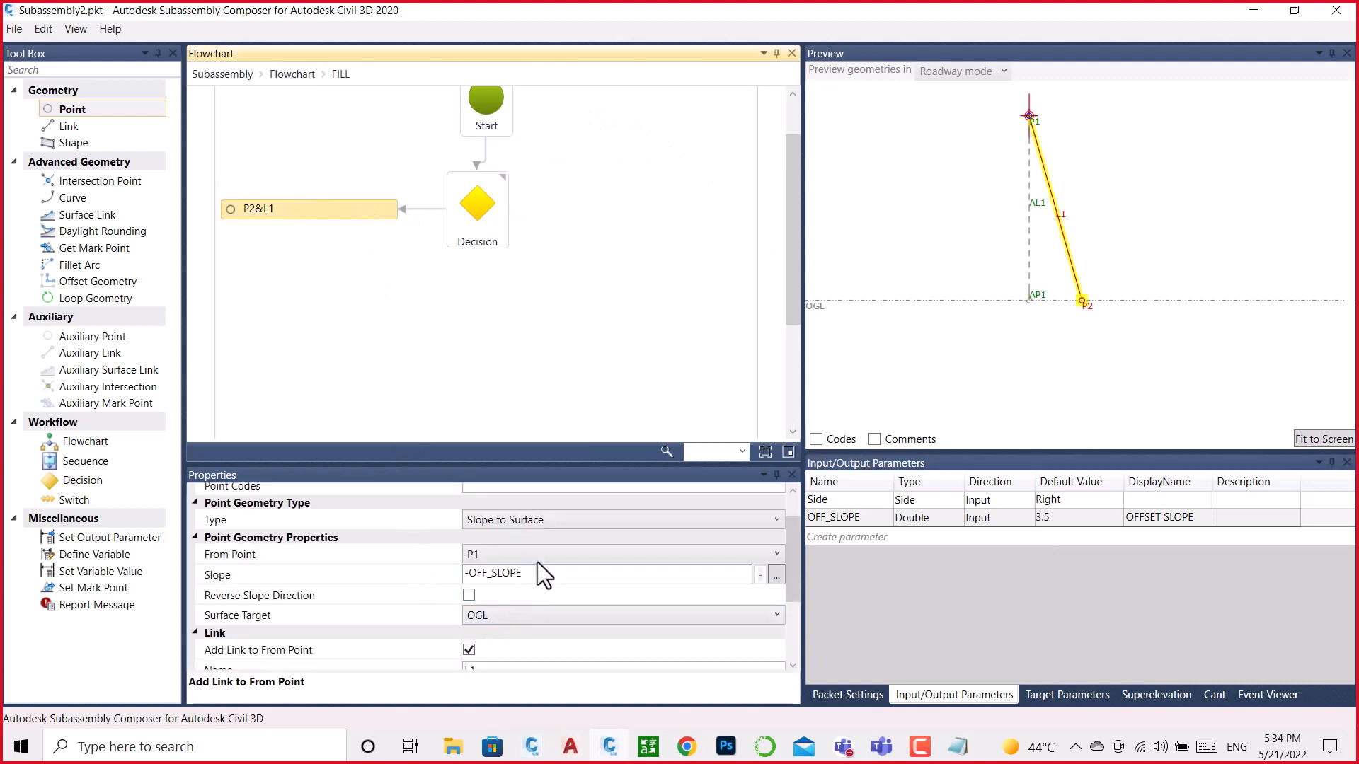
double_click(1064, 521)
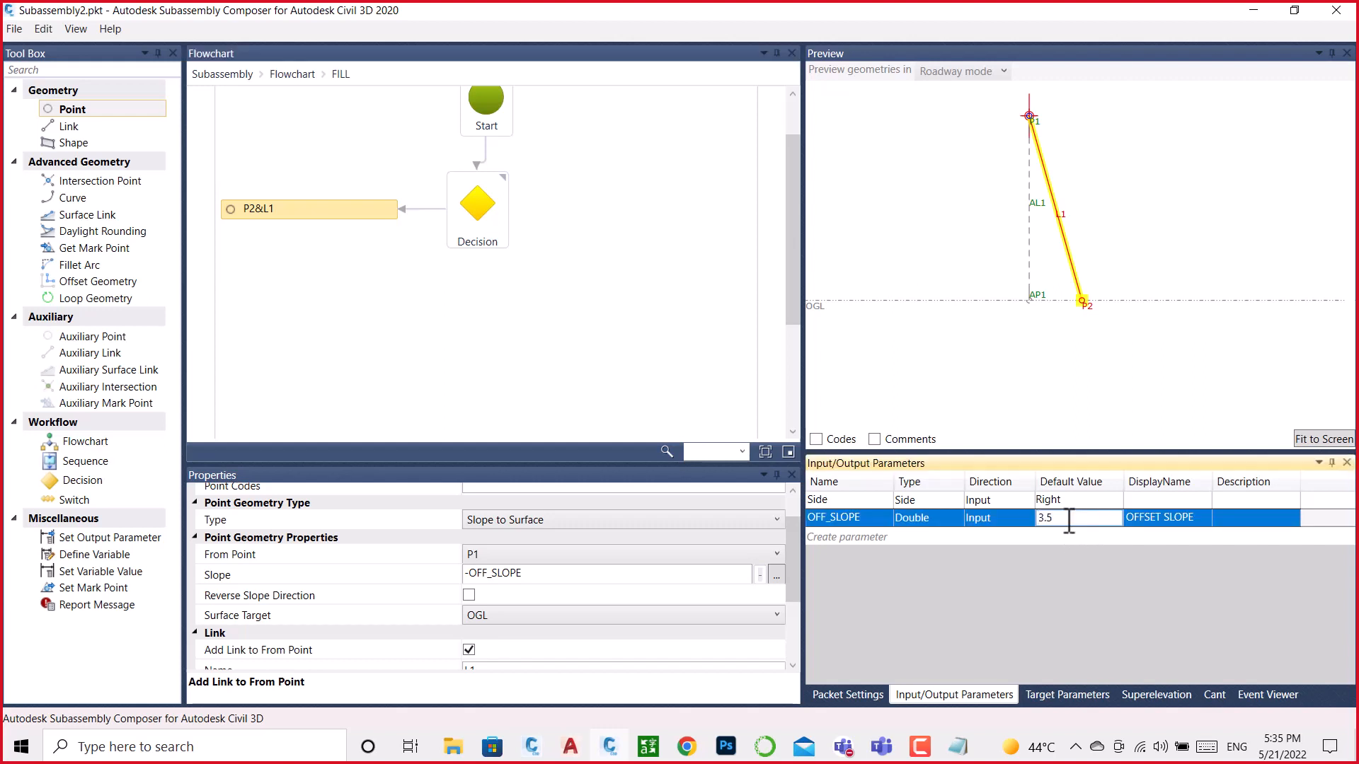
Step: Set the preview value of the OGL surface target to -3.5 and fit the geometry in the preview
left_click(1067, 688)
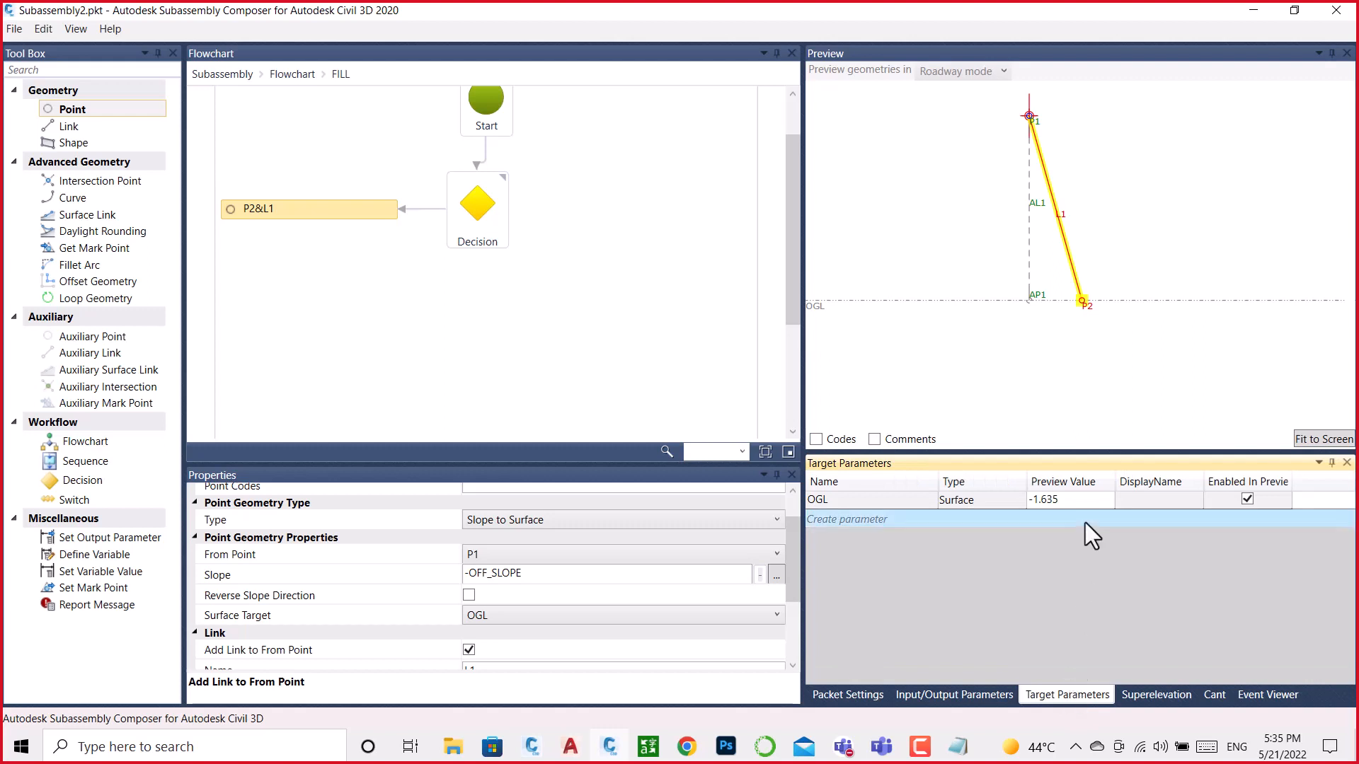
left_click(1079, 499)
left_click(1058, 499)
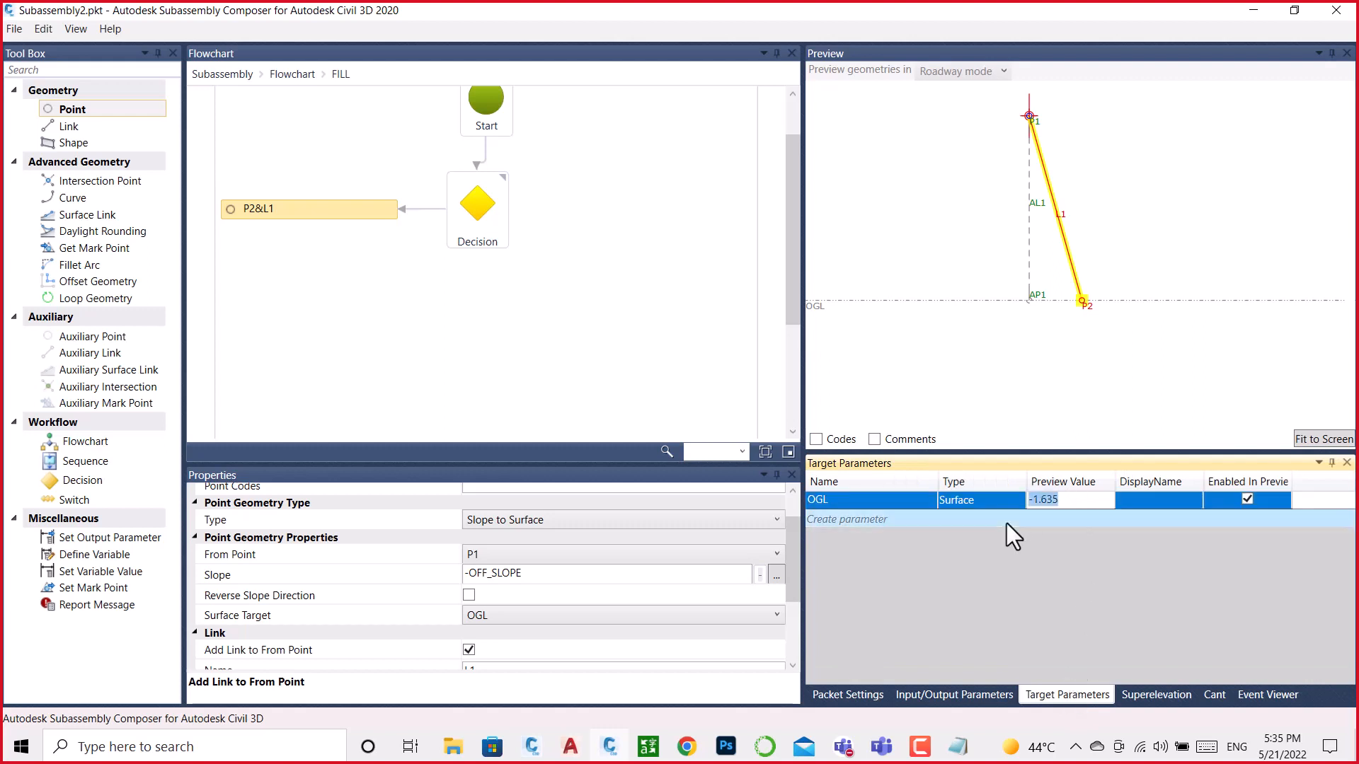
type("-3.5")
key("Return")
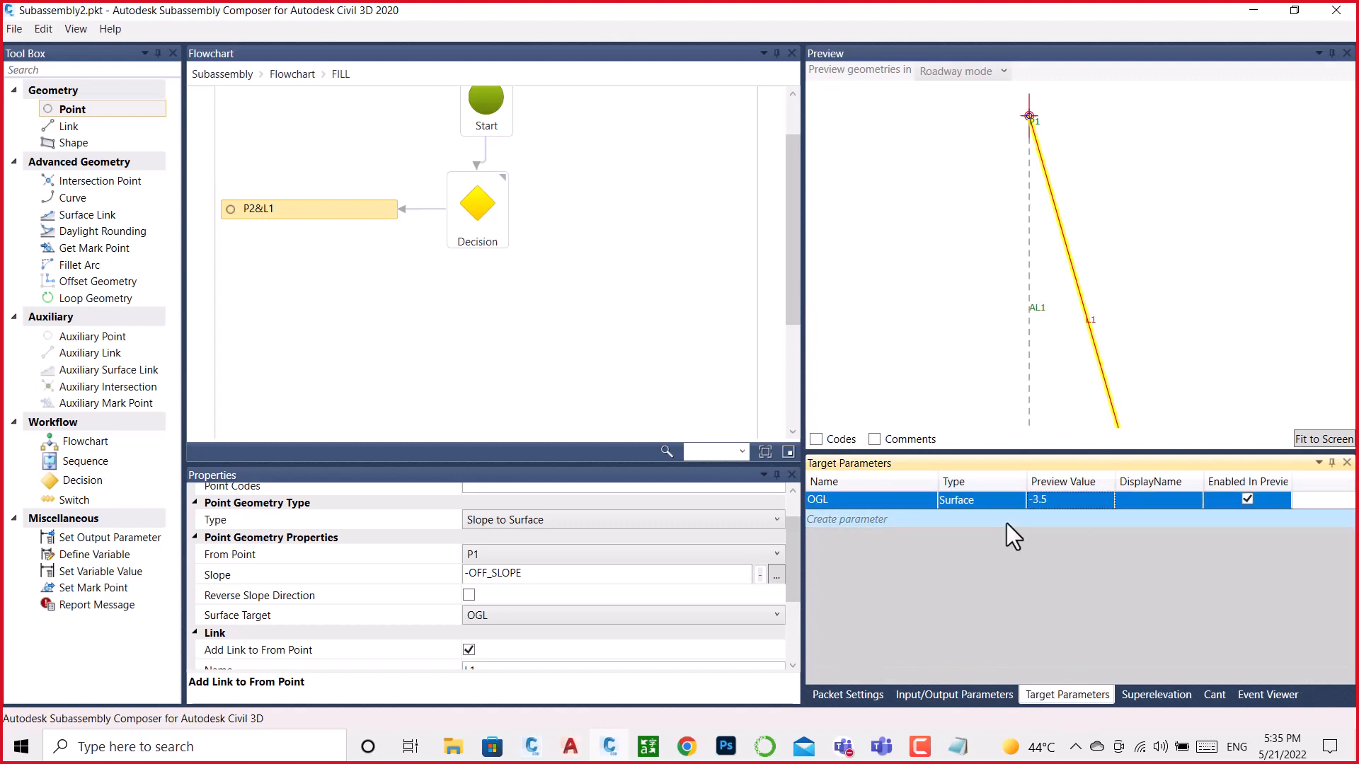
left_click(1322, 439)
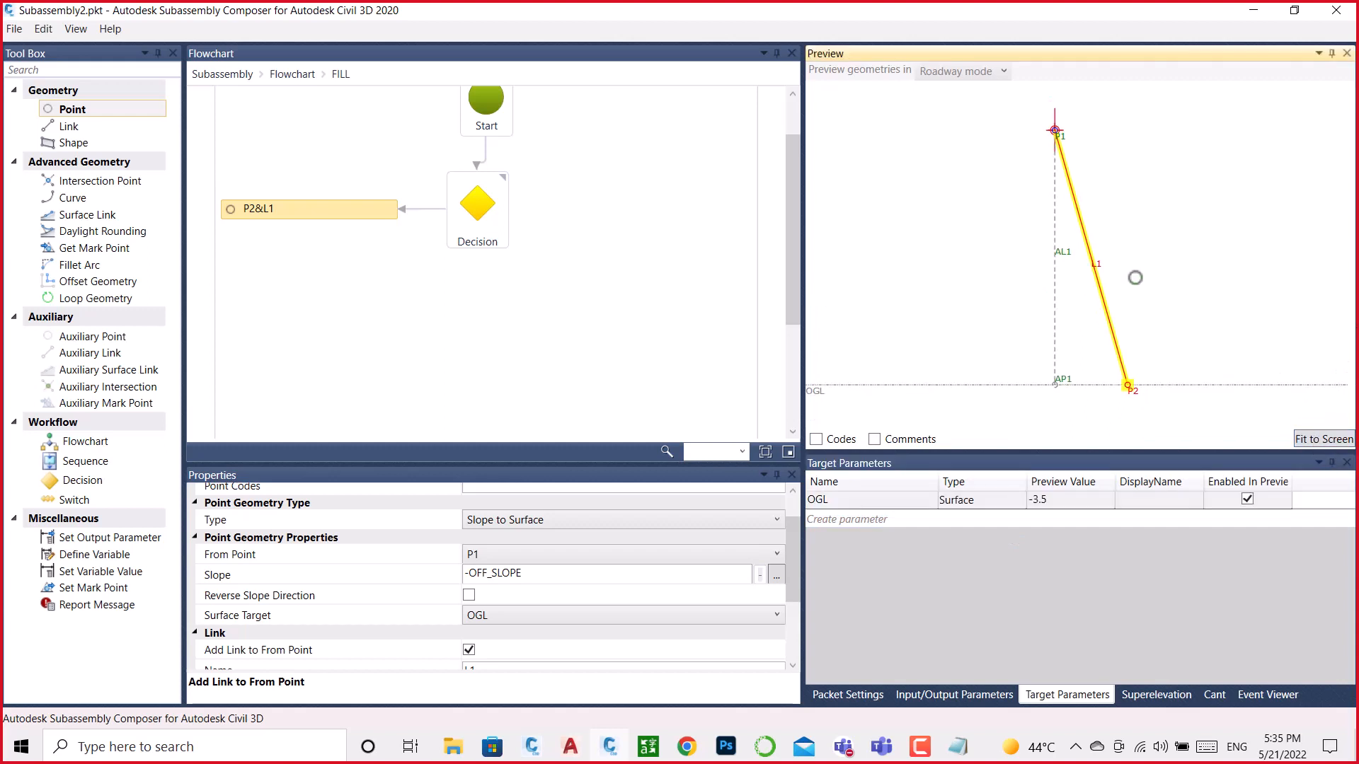
Step: Open the OGL target's preview value for editing
left_click(1071, 503)
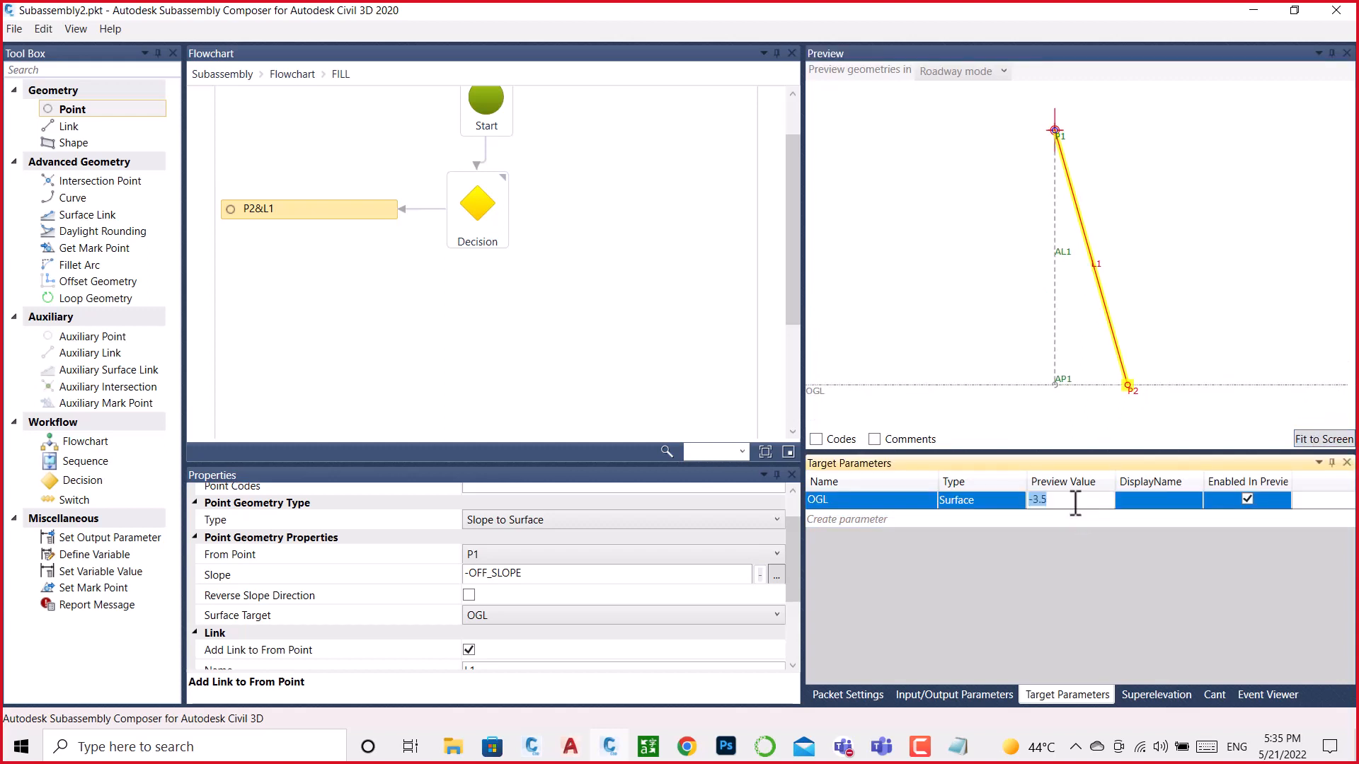
Step: Set the OGL surface target's preview value to -3.51 and select the P2&L1 point in the flowchart
left_click(1075, 504)
type("1")
key("Return")
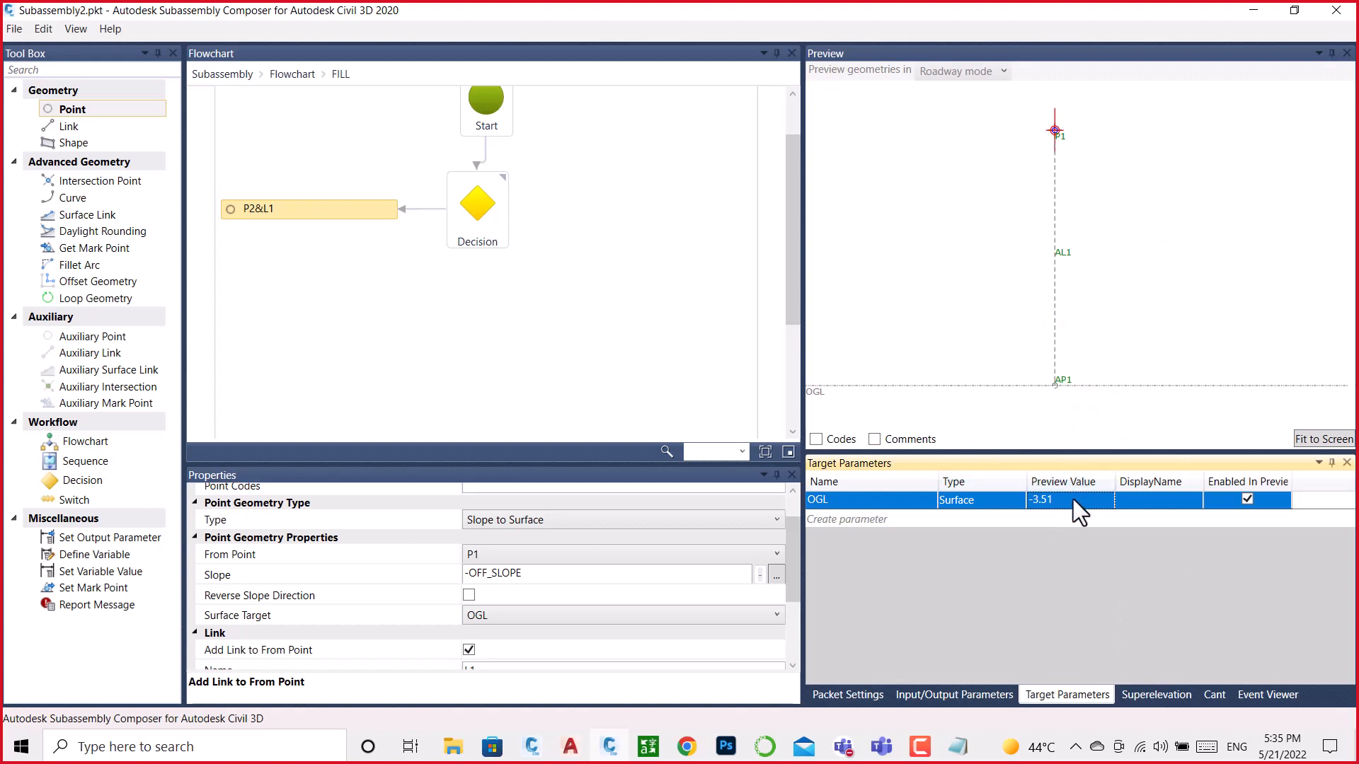
left_click(318, 210)
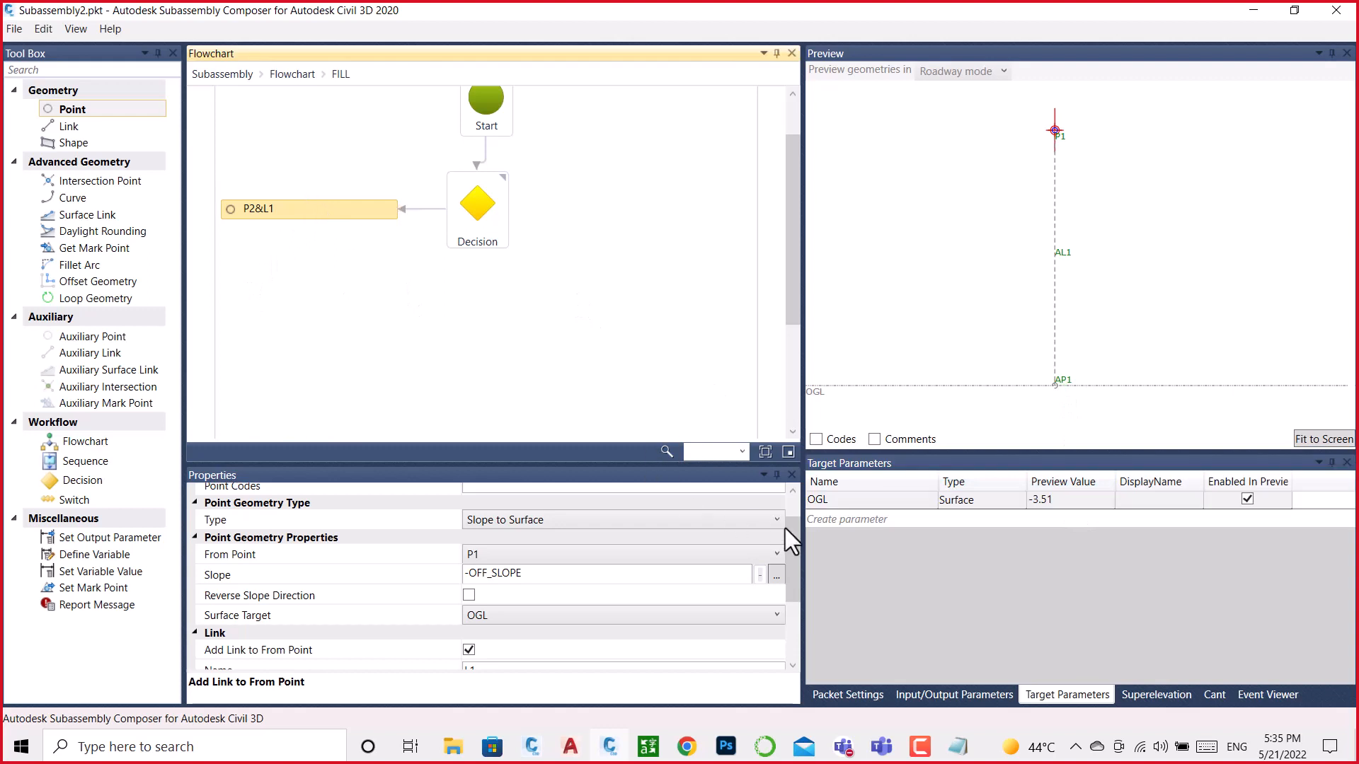
Step: Rename the OFF_SLOPE input parameter to FILL_HIGHT_1
left_click(949, 694)
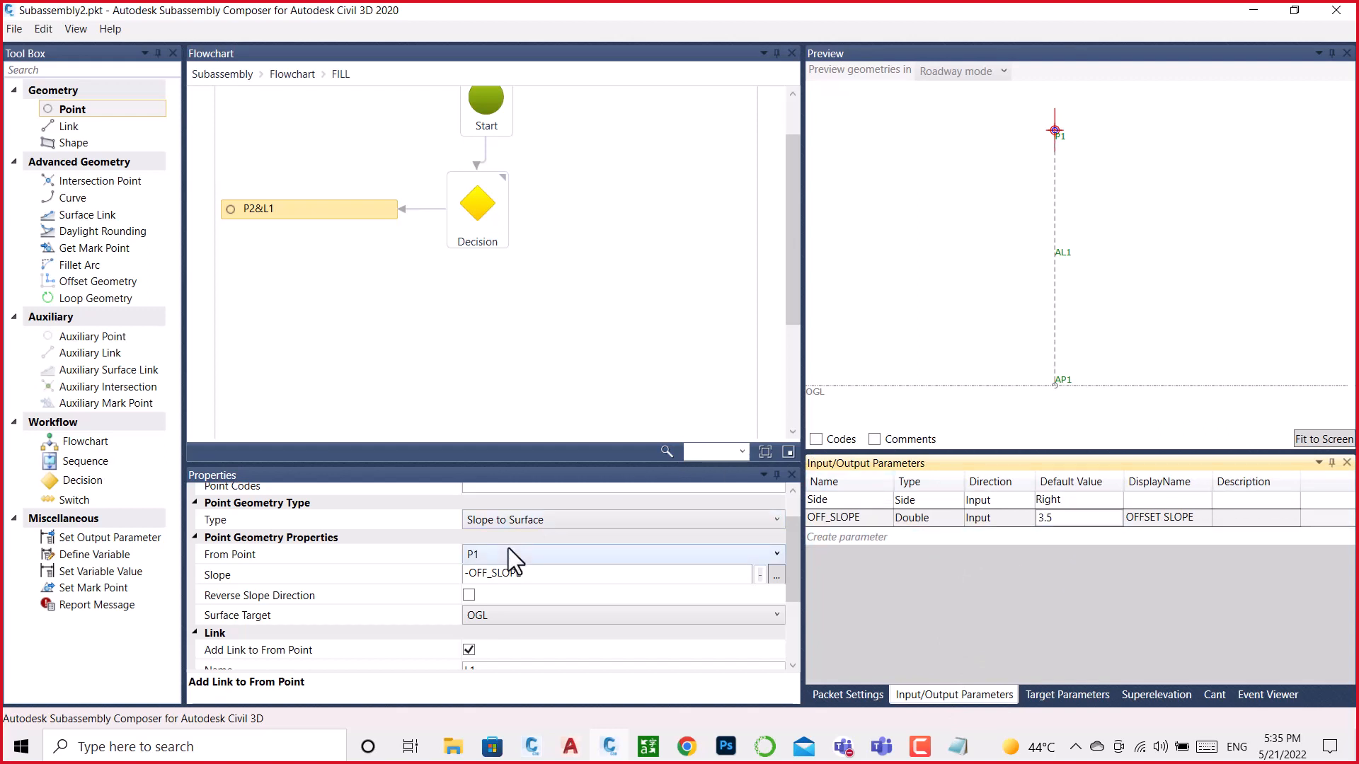
scroll(483, 582, "up", 2)
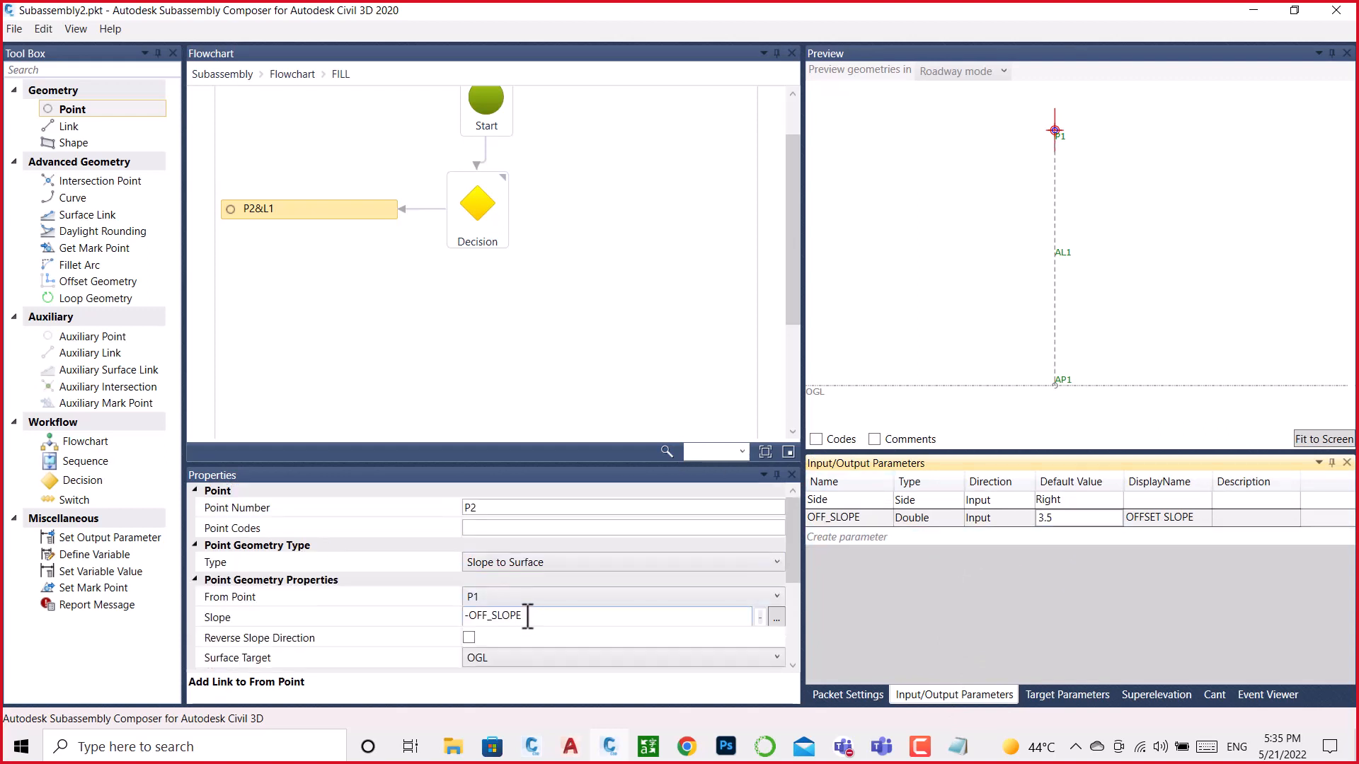
scroll(525, 621, "down", 2)
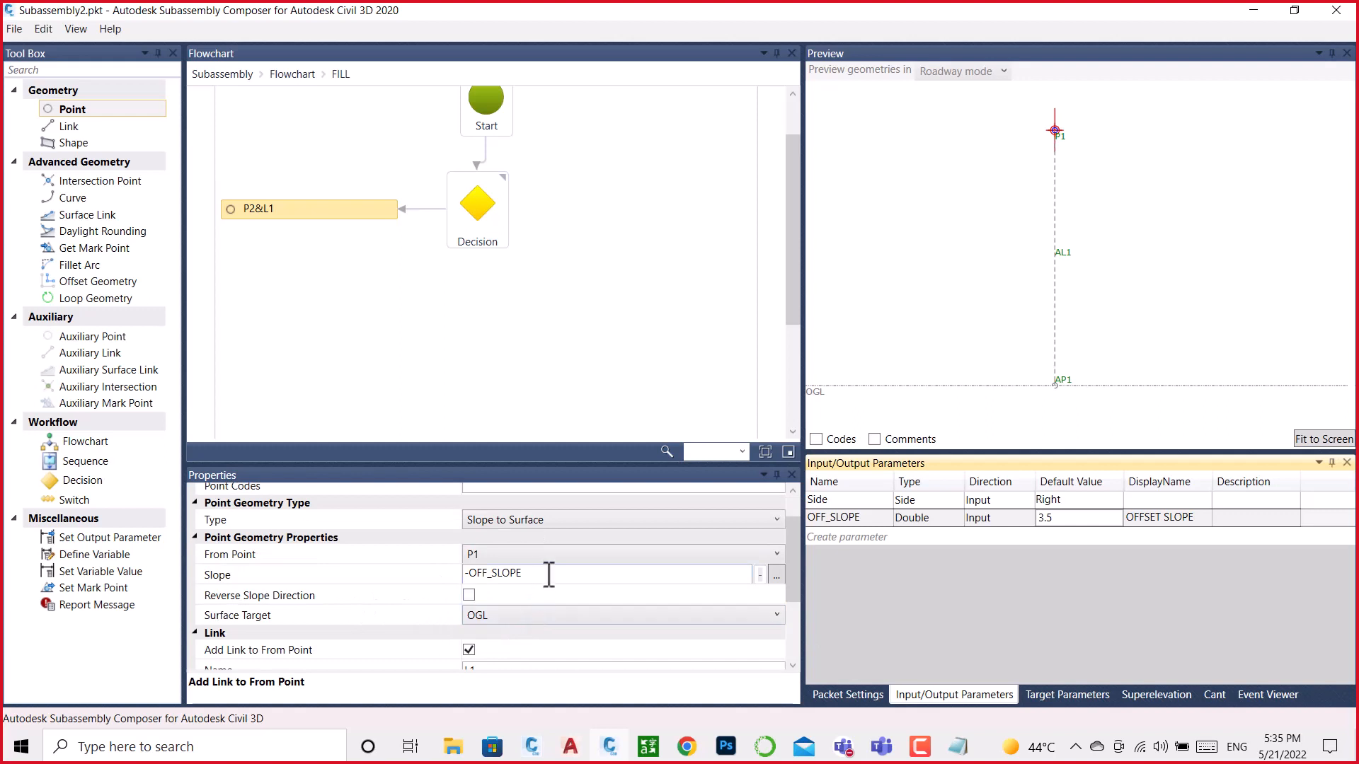
left_click(865, 522)
left_click(865, 522)
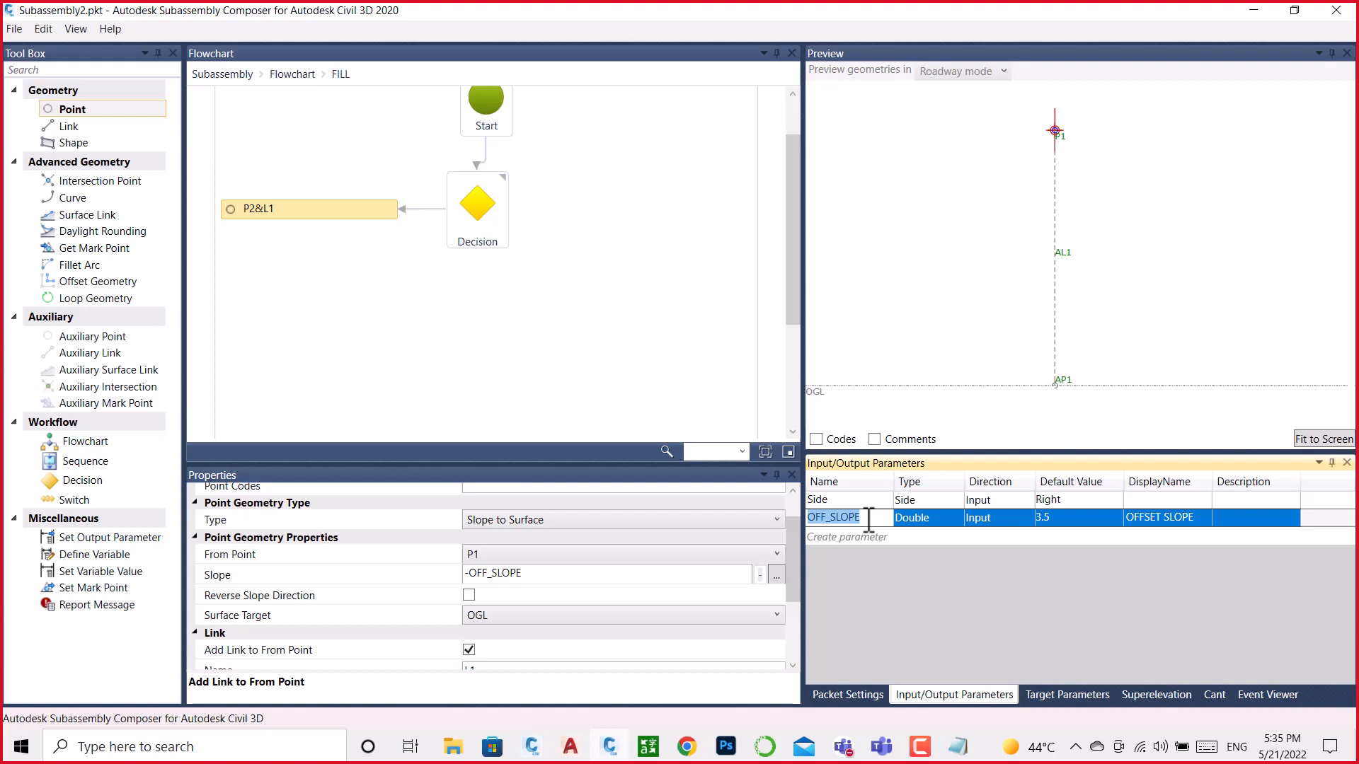
type("FILL_HIGHT_1")
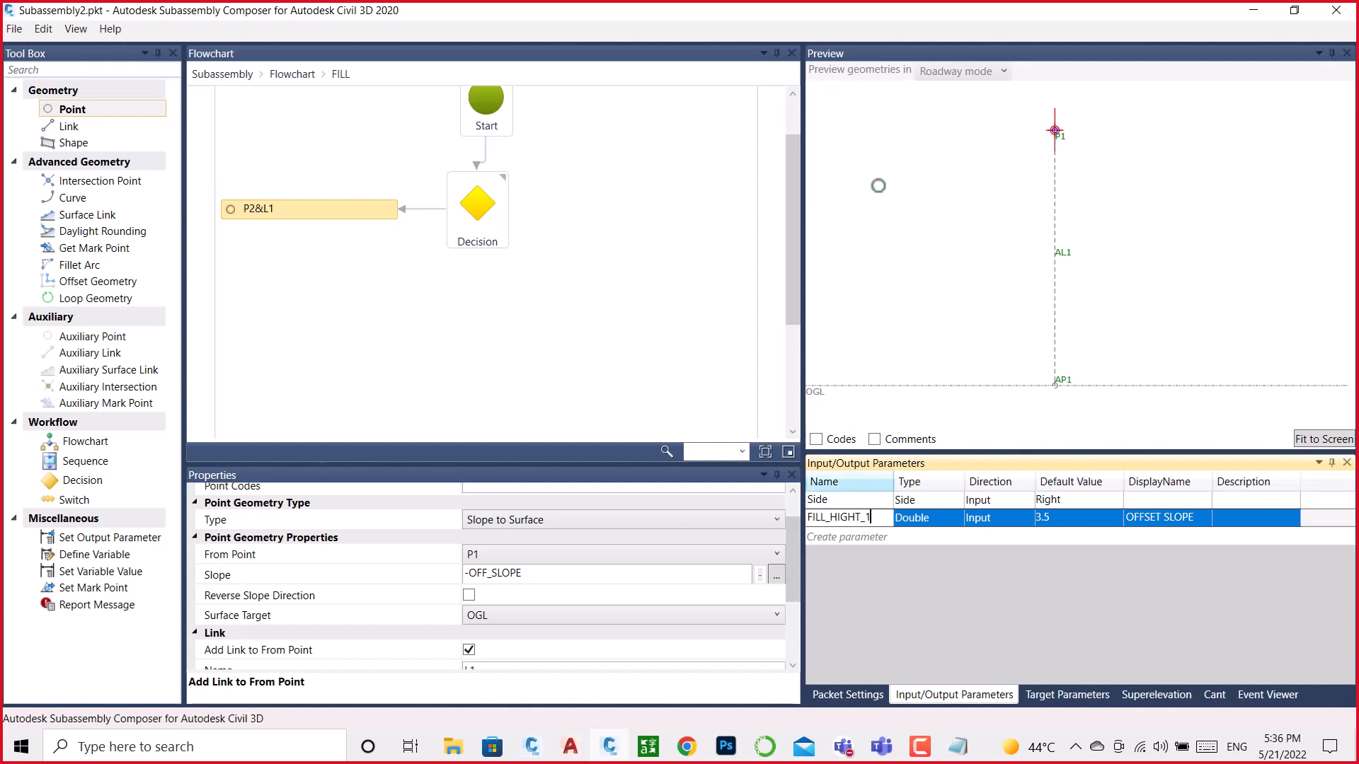
left_click(1072, 518)
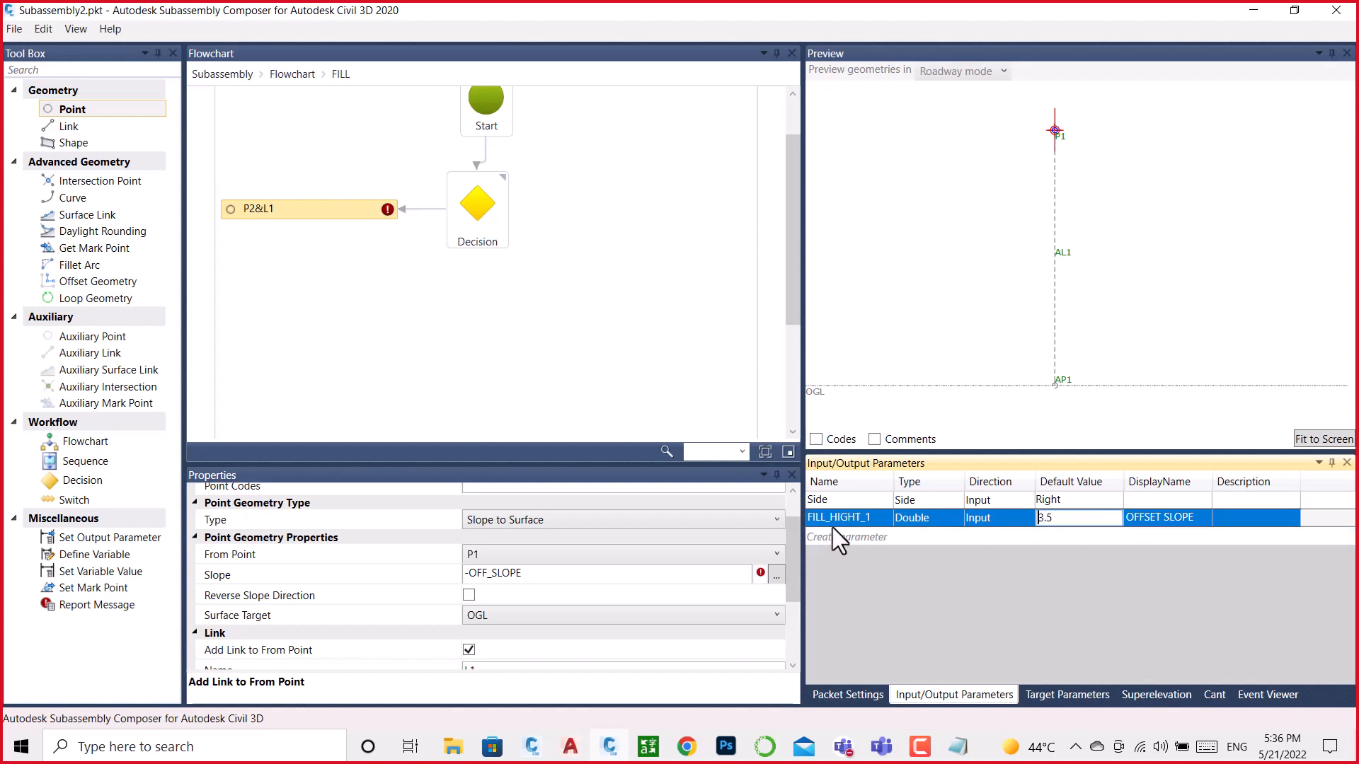
Step: Set the default value of the FILL_HIGHT_1 parameter to 2.5
left_click(879, 518)
left_click(877, 518)
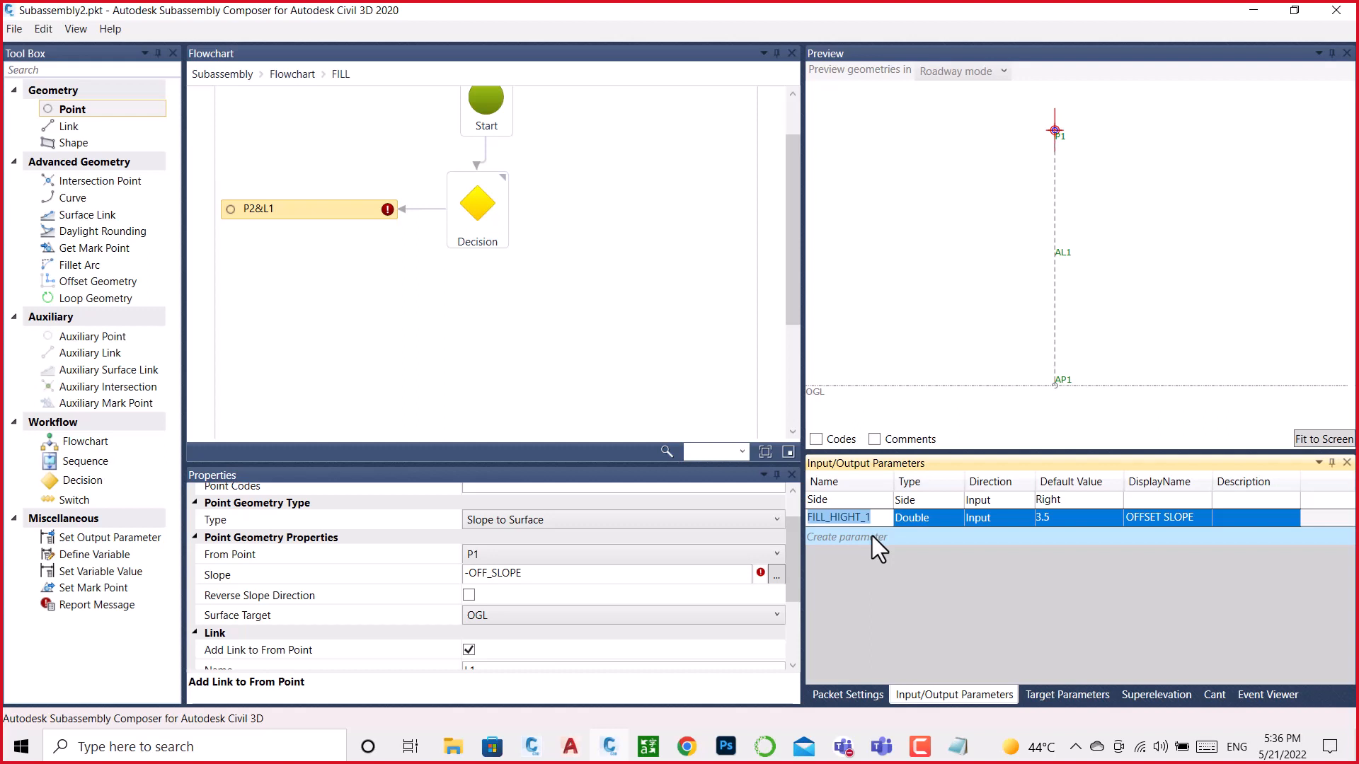
left_click(1065, 517)
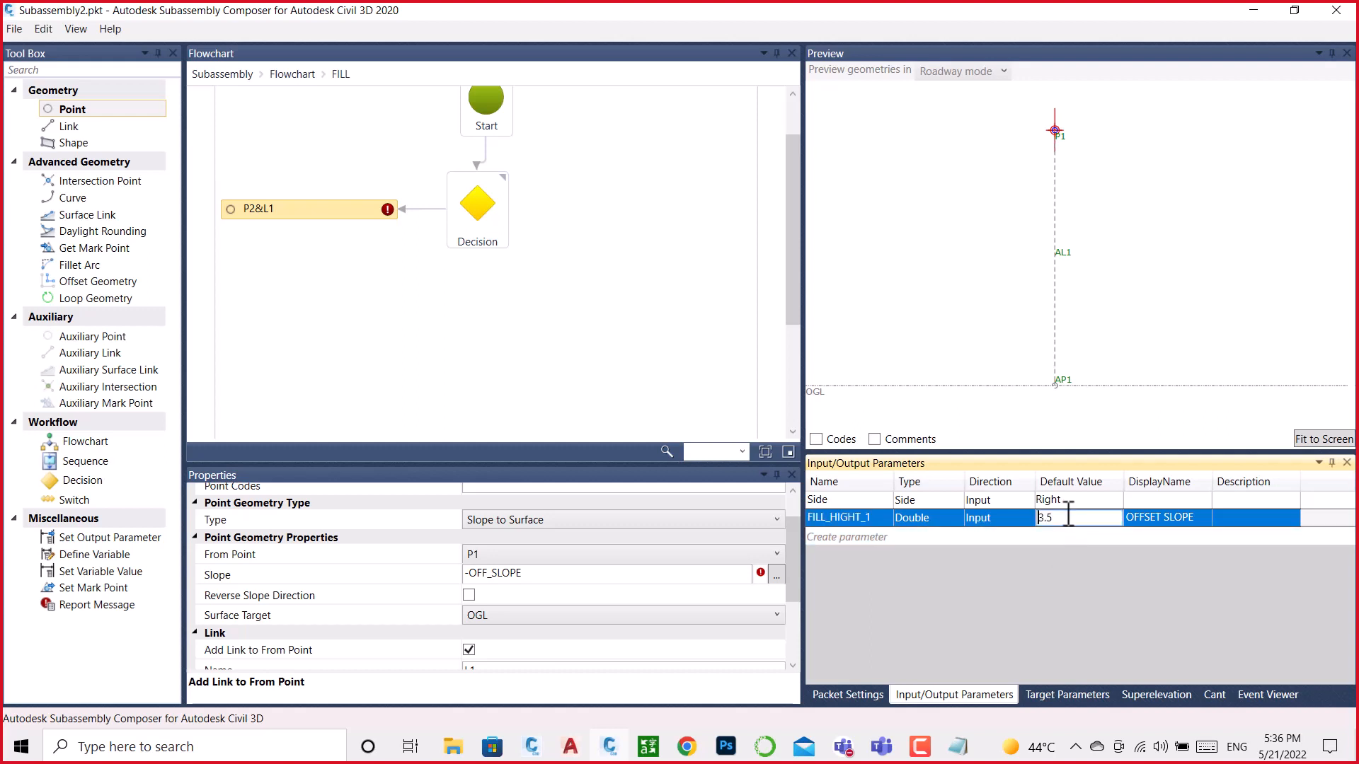
key("BackSpace")
key("BackSpace")
key("BackSpace")
type("2.5")
left_click(995, 328)
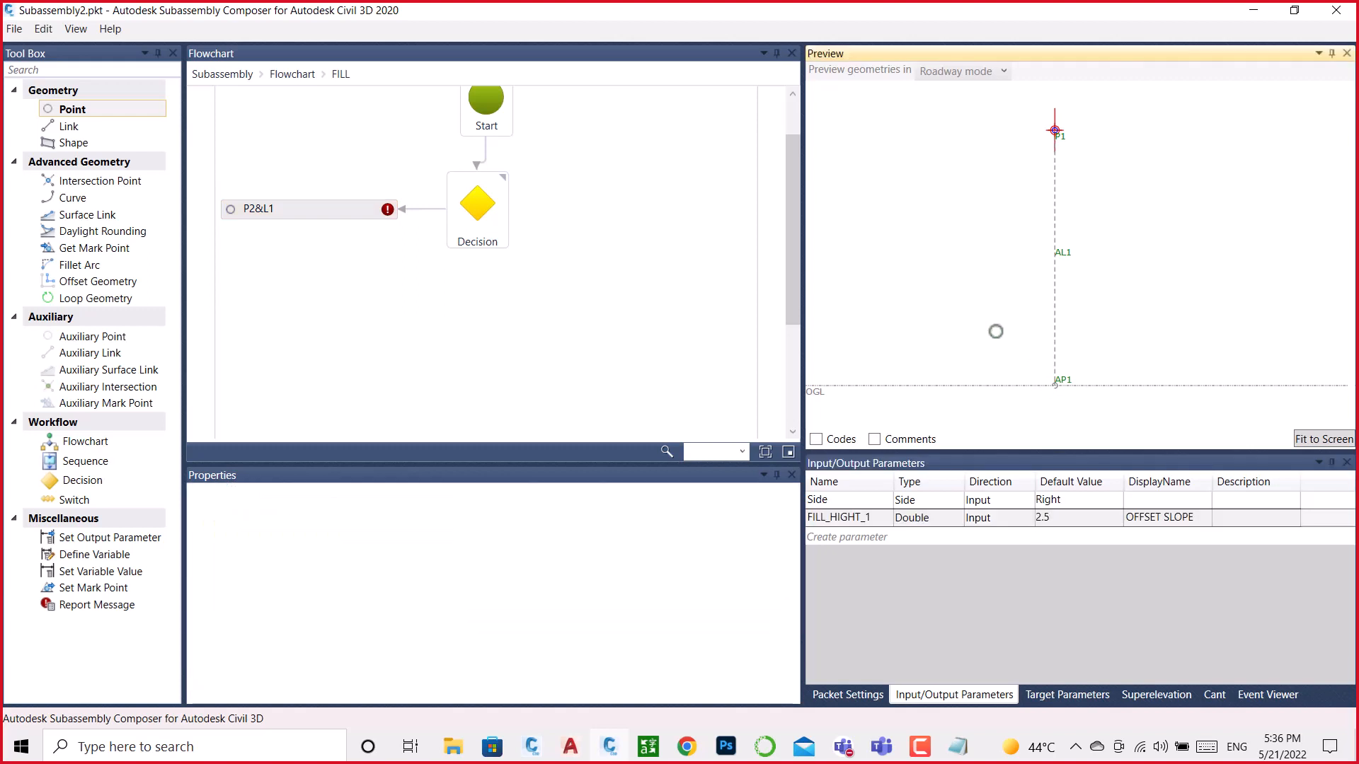
Step: Delete the P2&L1 point element connected to the Decision in the FILL flowchart
left_click(862, 523)
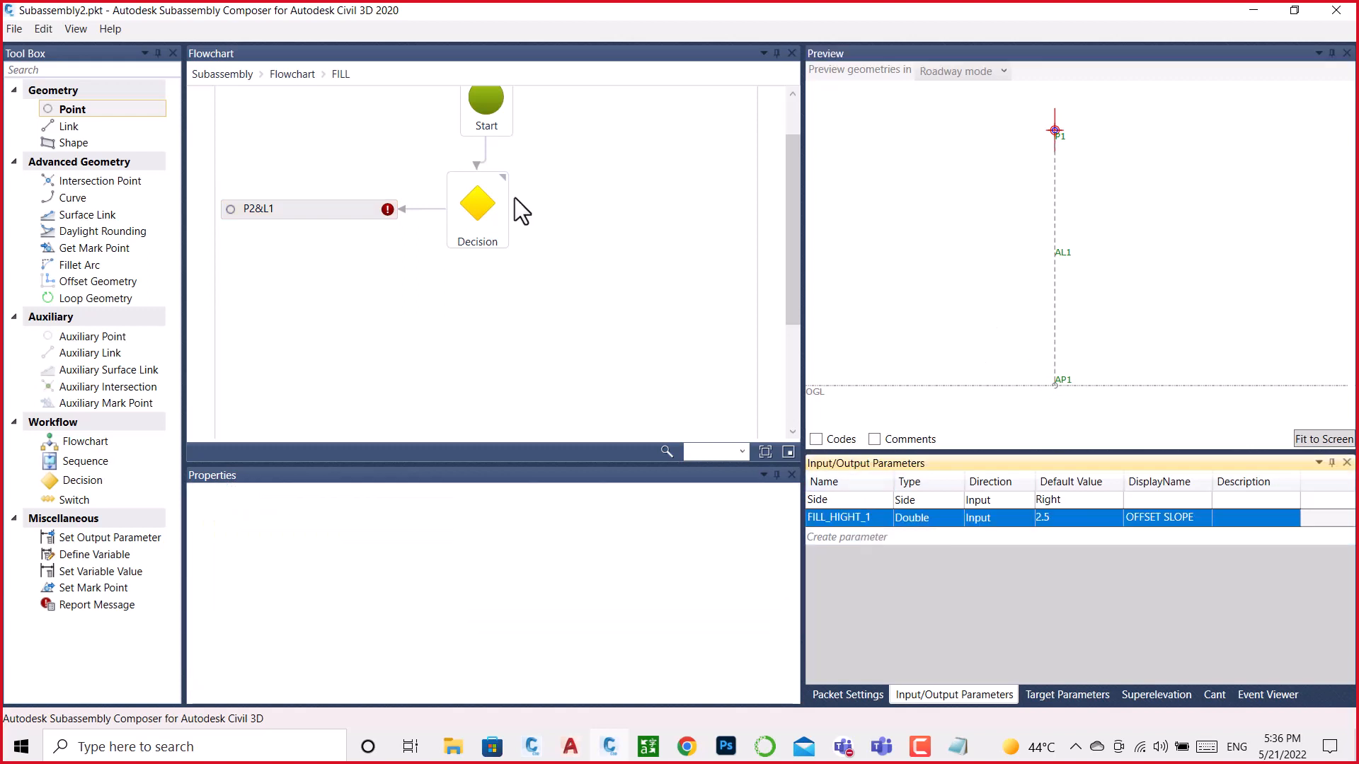
left_click(347, 217)
left_click_drag(540, 575, 418, 598)
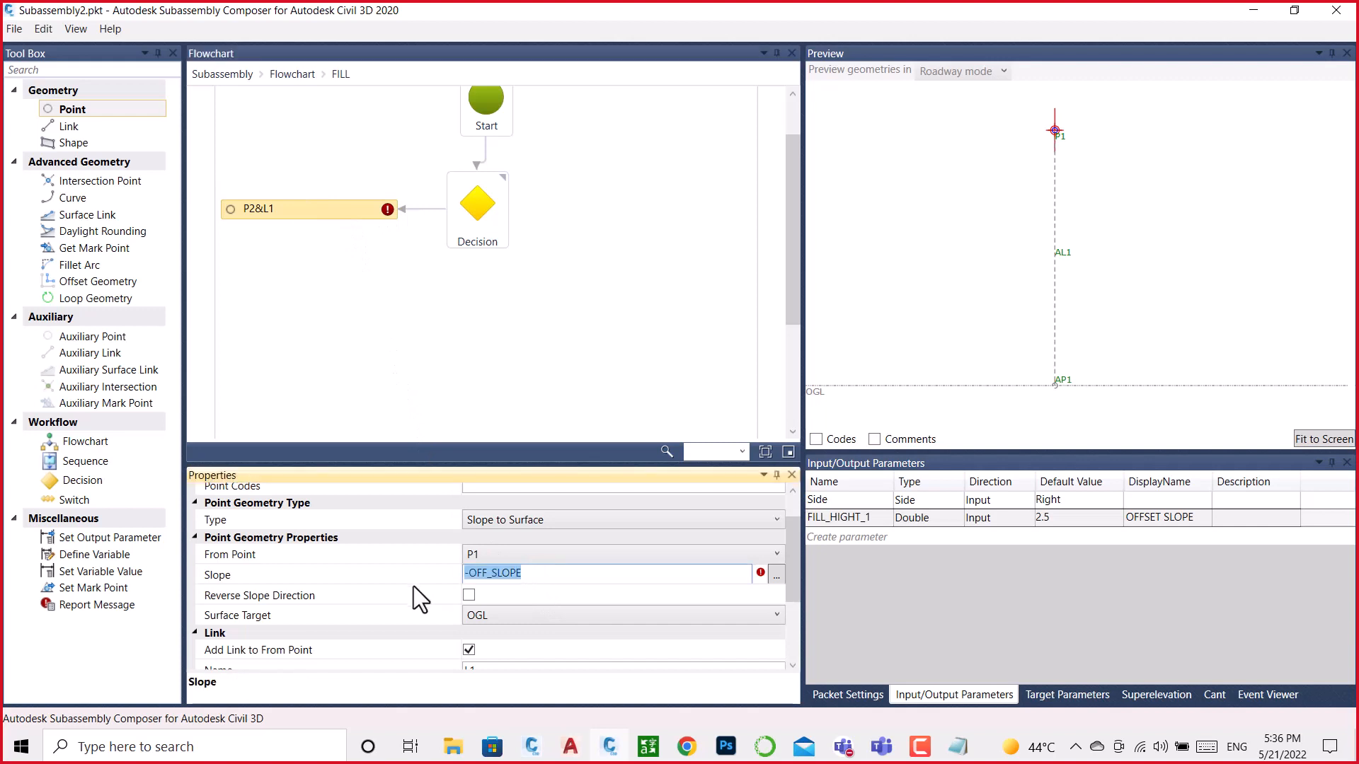
left_click(282, 215)
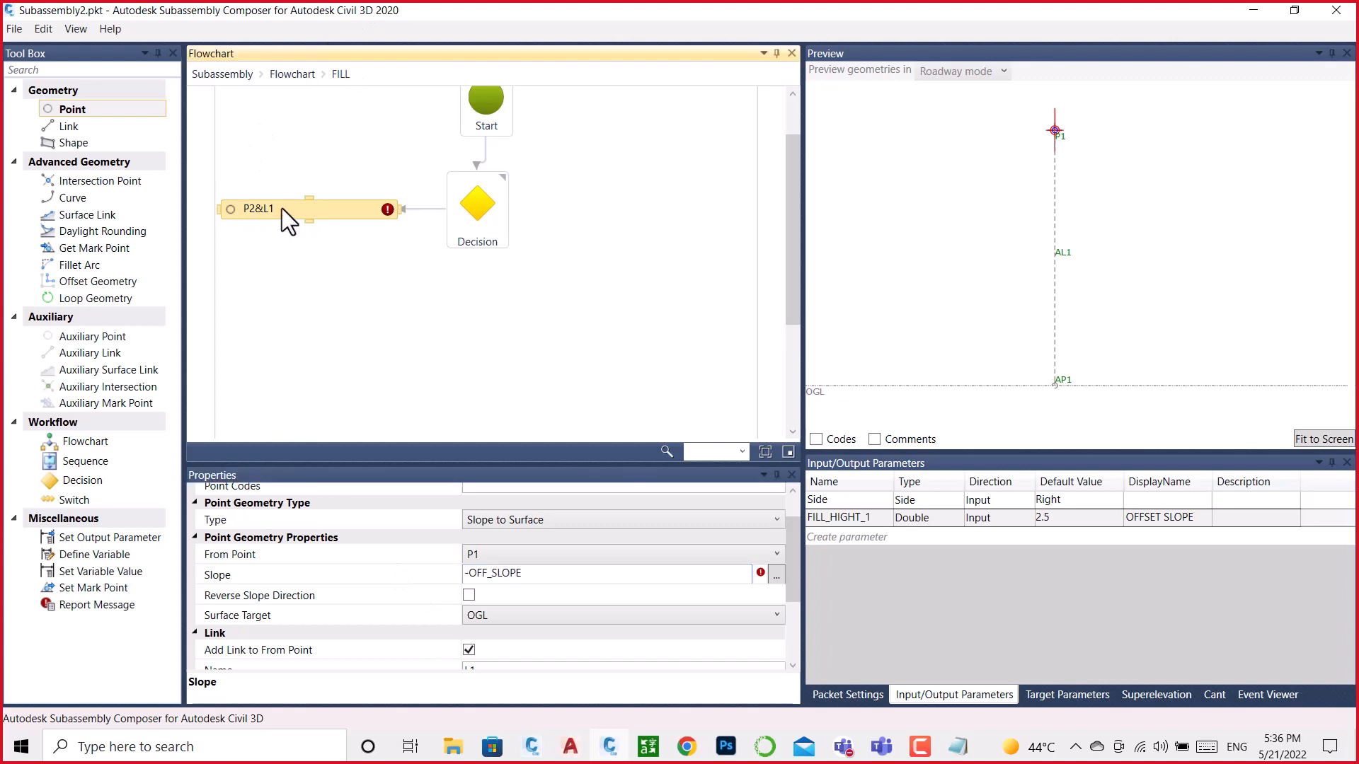
key("Delete")
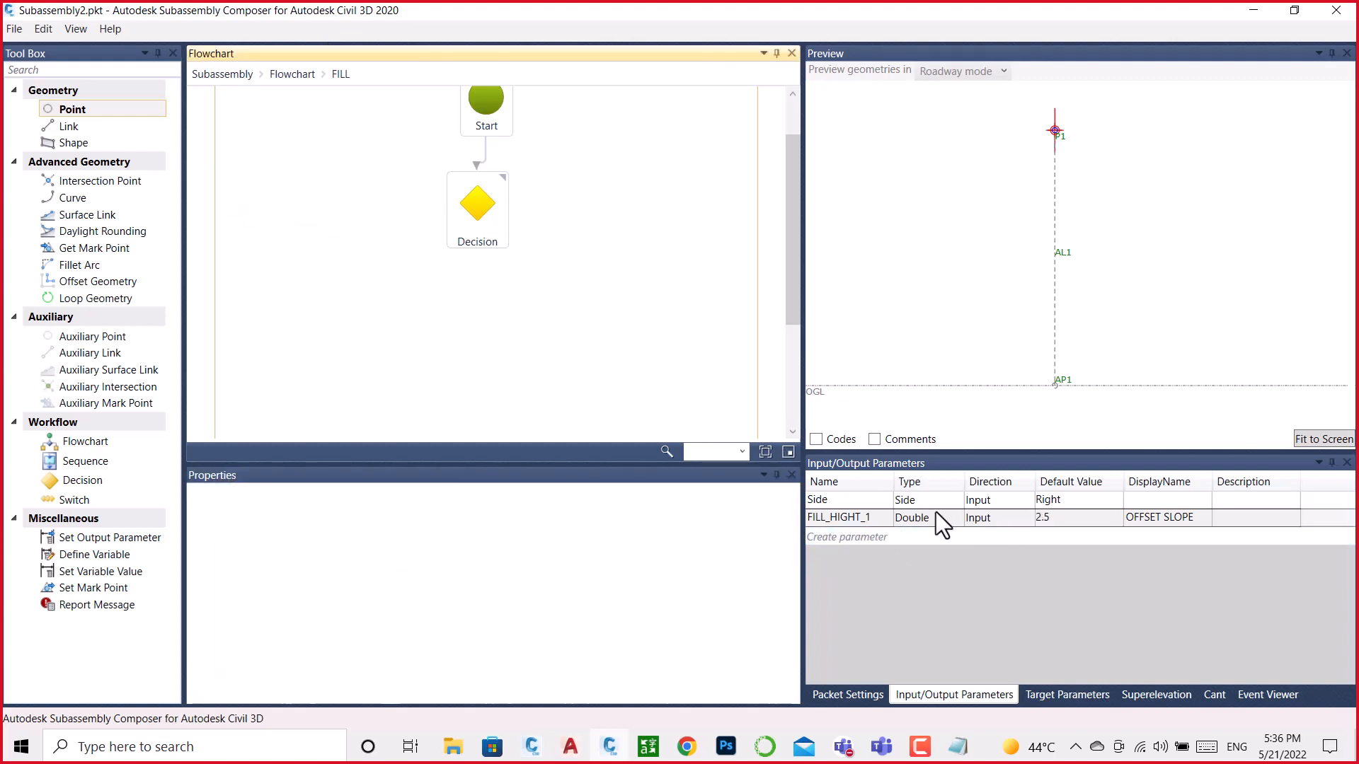
Step: Create a new input parameter named FILL_SLOPE with the type Slope
left_click(880, 519)
left_click(877, 536)
left_click(877, 536)
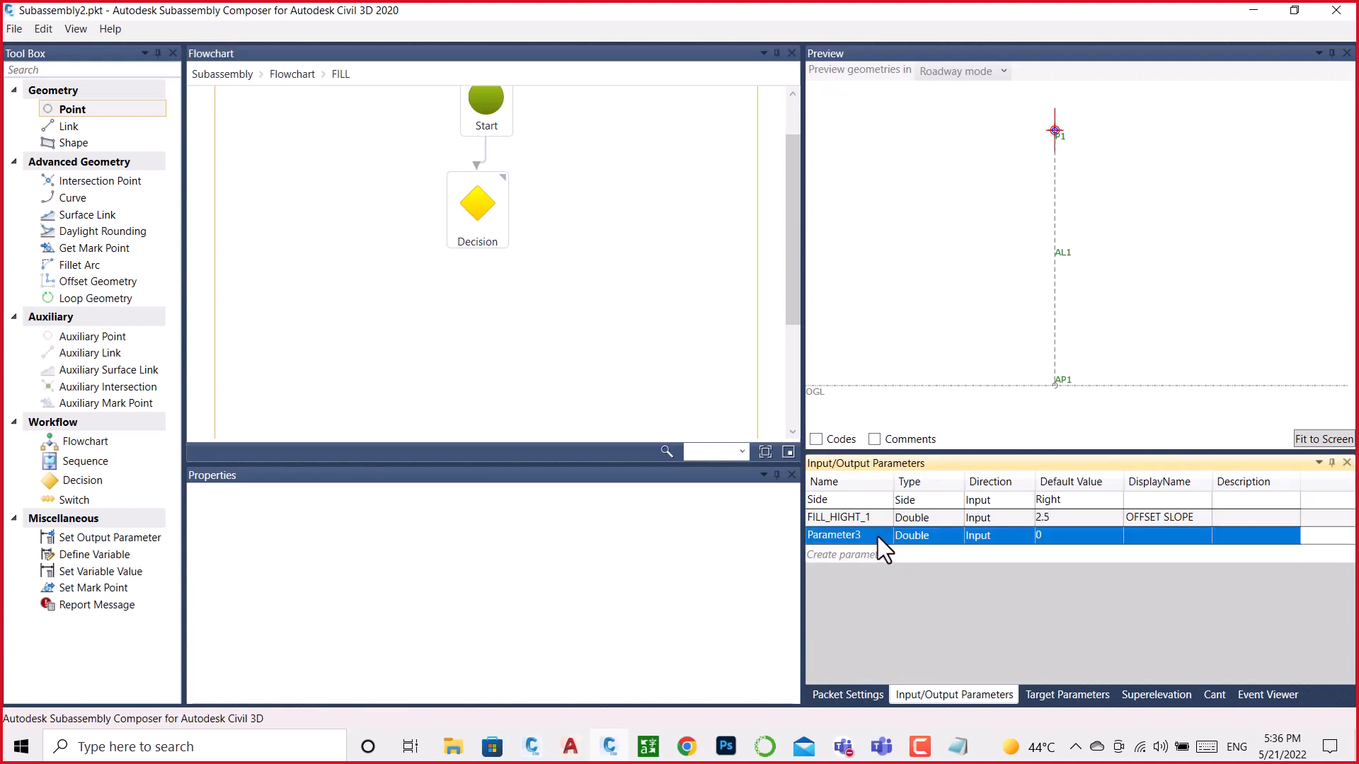
left_click(877, 536)
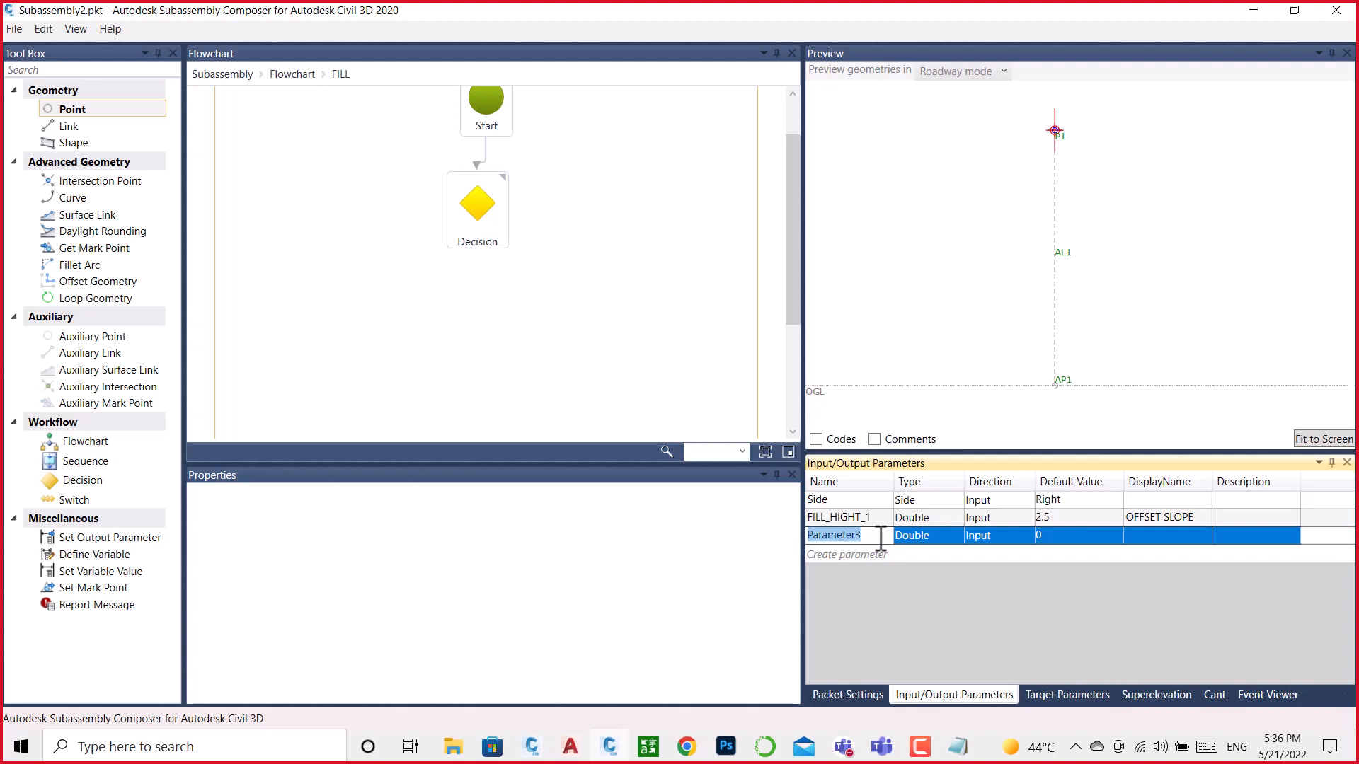
type("FILL_SLOPE")
left_click(952, 534)
left_click(952, 534)
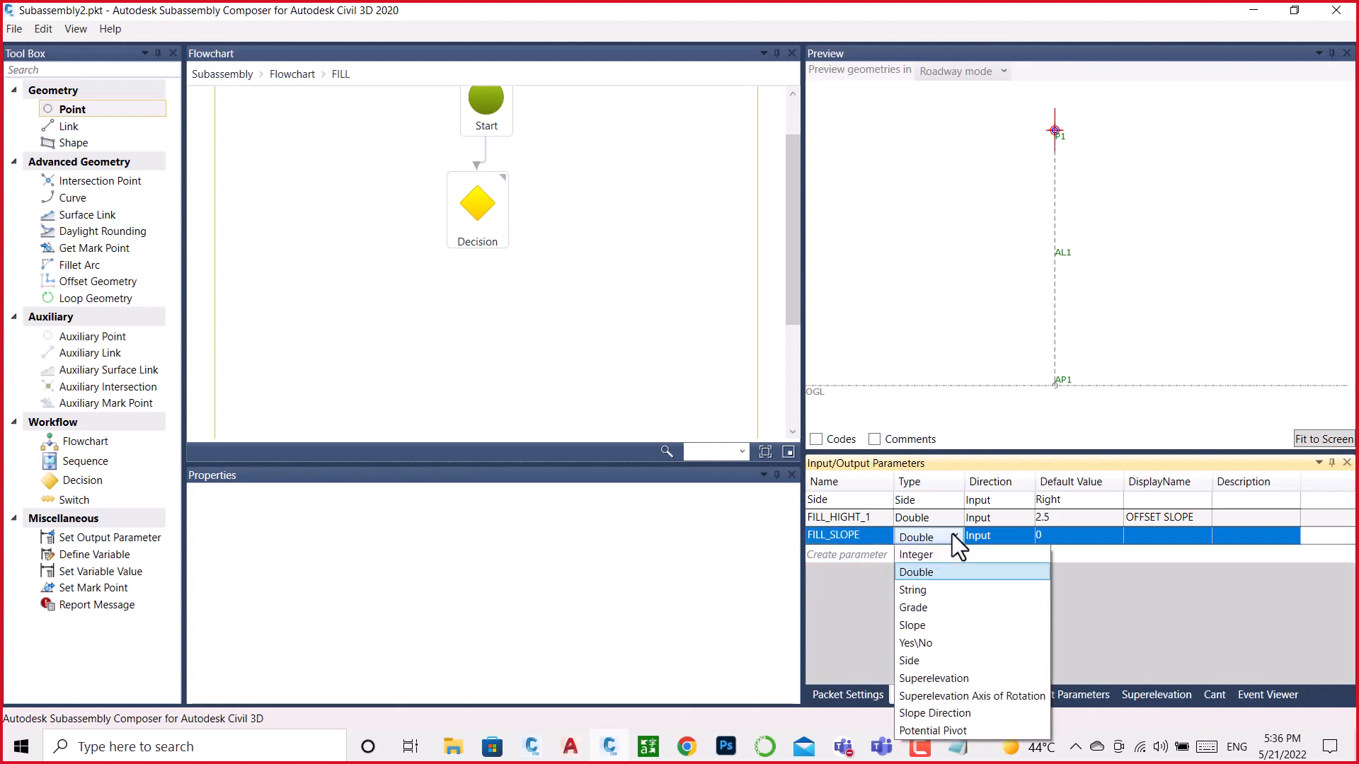
left_click(911, 628)
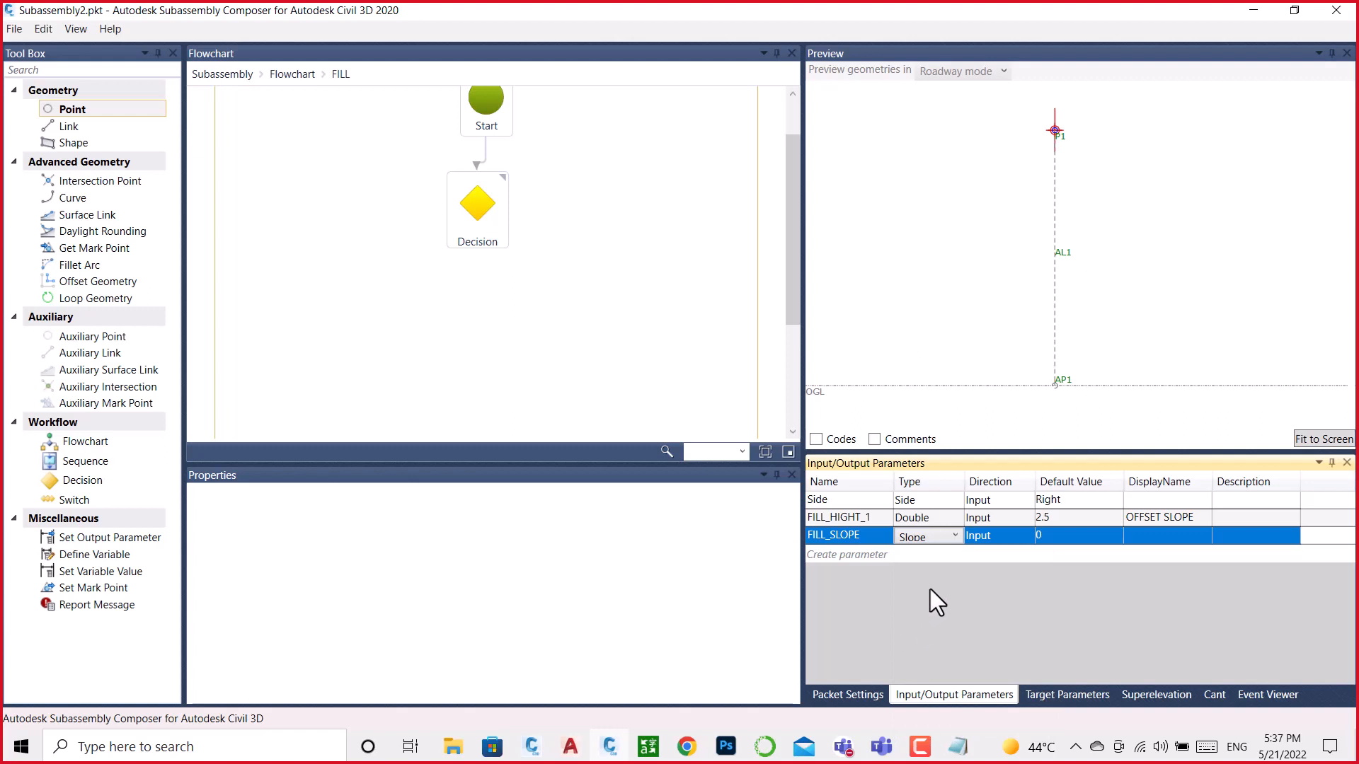
Step: Set the default value of the FILL_SLOPE parameter to 4.00:1
left_click(1055, 540)
left_click(1083, 537)
double_click(1080, 532)
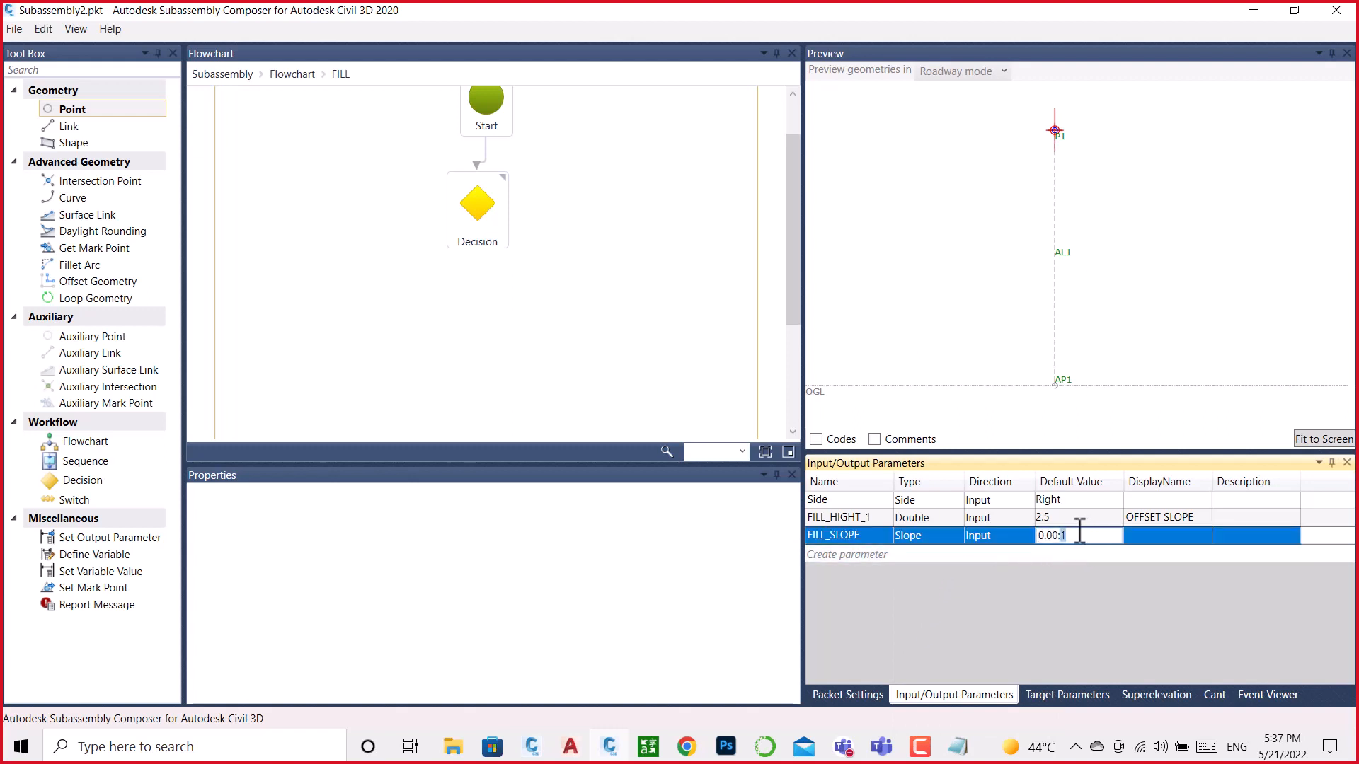
left_click_drag(1079, 533, 1036, 537)
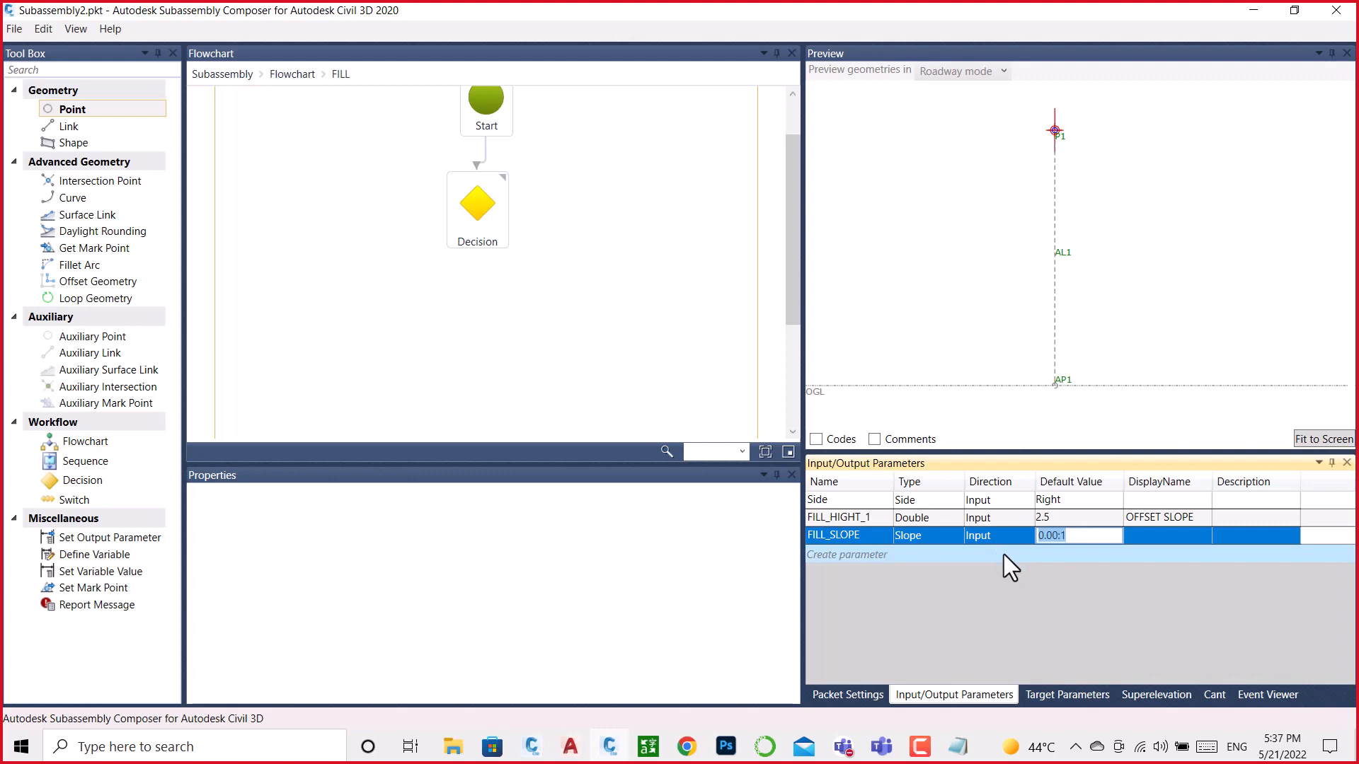
type("4")
key("Return")
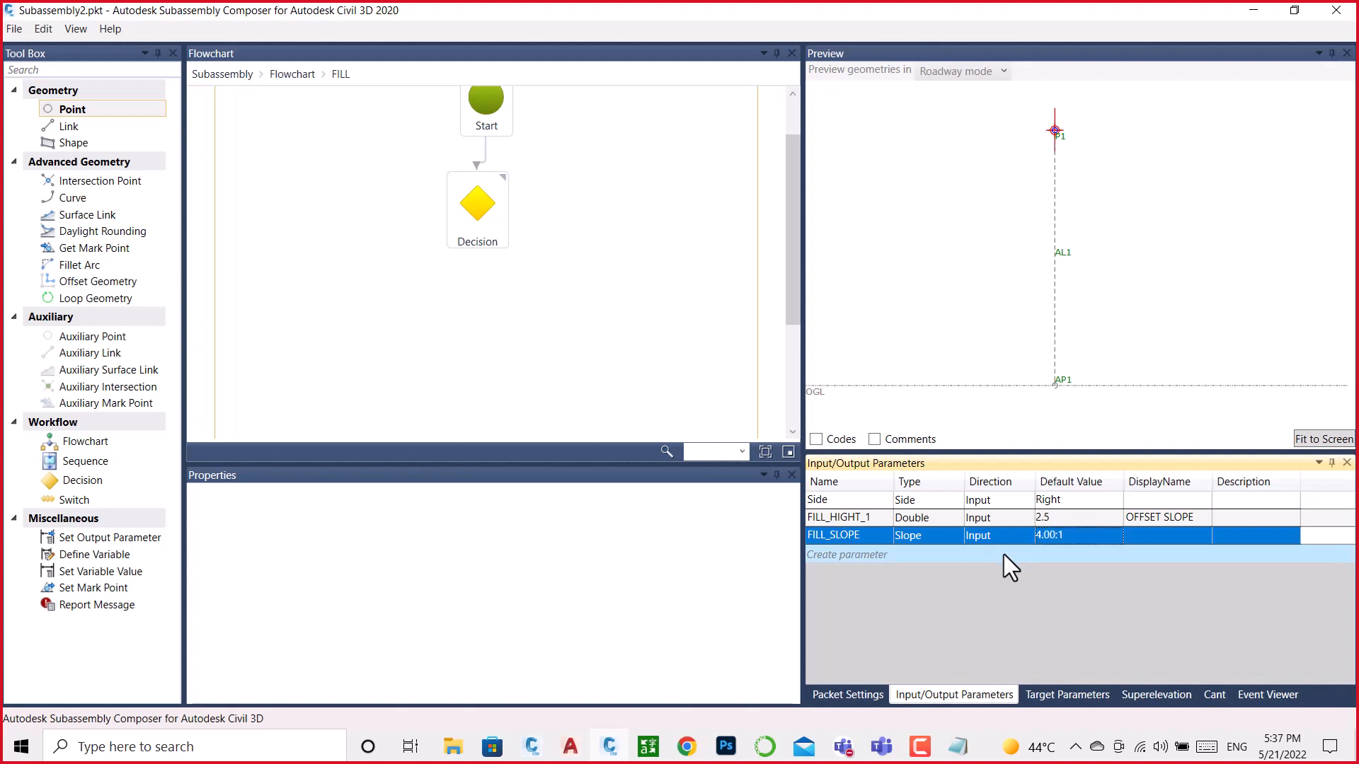
Step: Set the FILL_SLOPE parameter's default value to 2.00:1
left_click(1072, 536)
type("2")
key("Return")
Step: Change the Decision's condition to (P1.Y-AP1.Y)<=FILL_HIGHT_1, using the copied parameter name
left_click(490, 203)
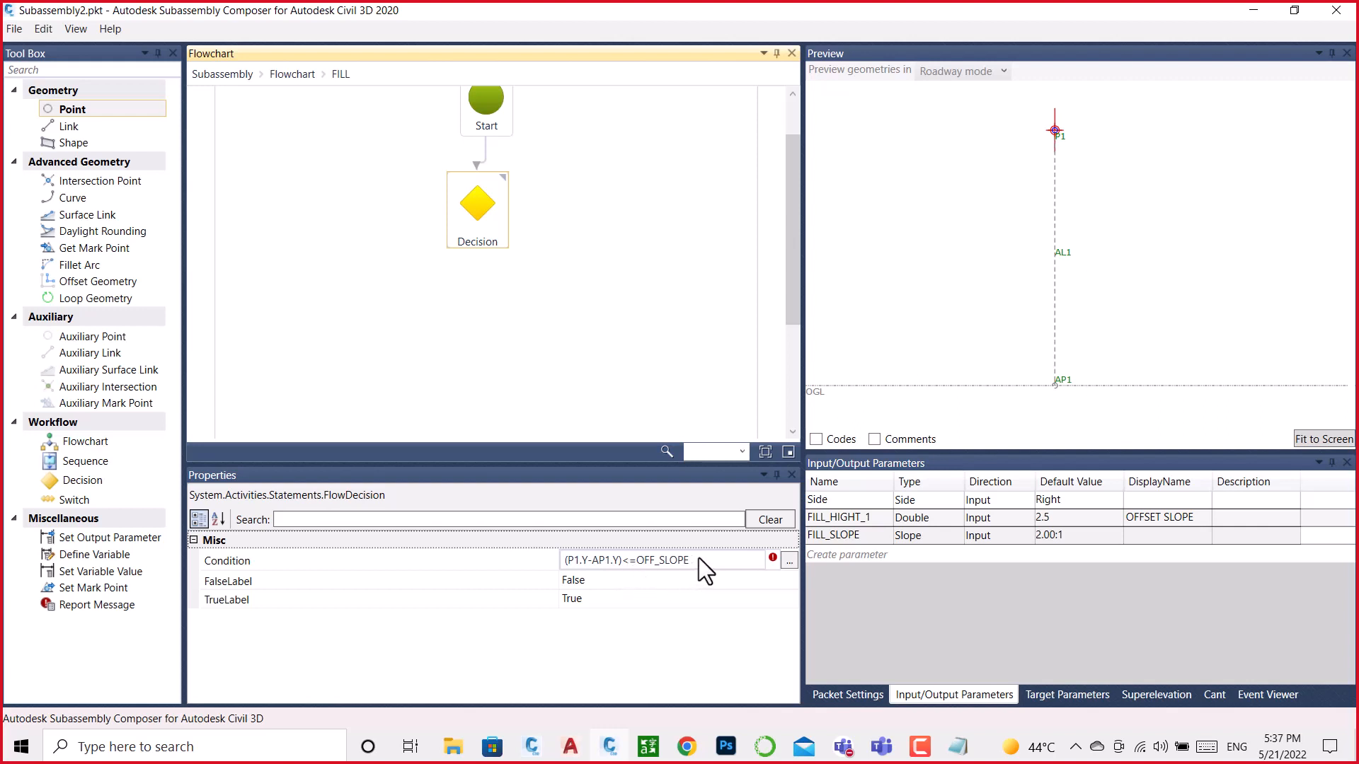
left_click(877, 516)
left_click(878, 516)
key("ctrl+c")
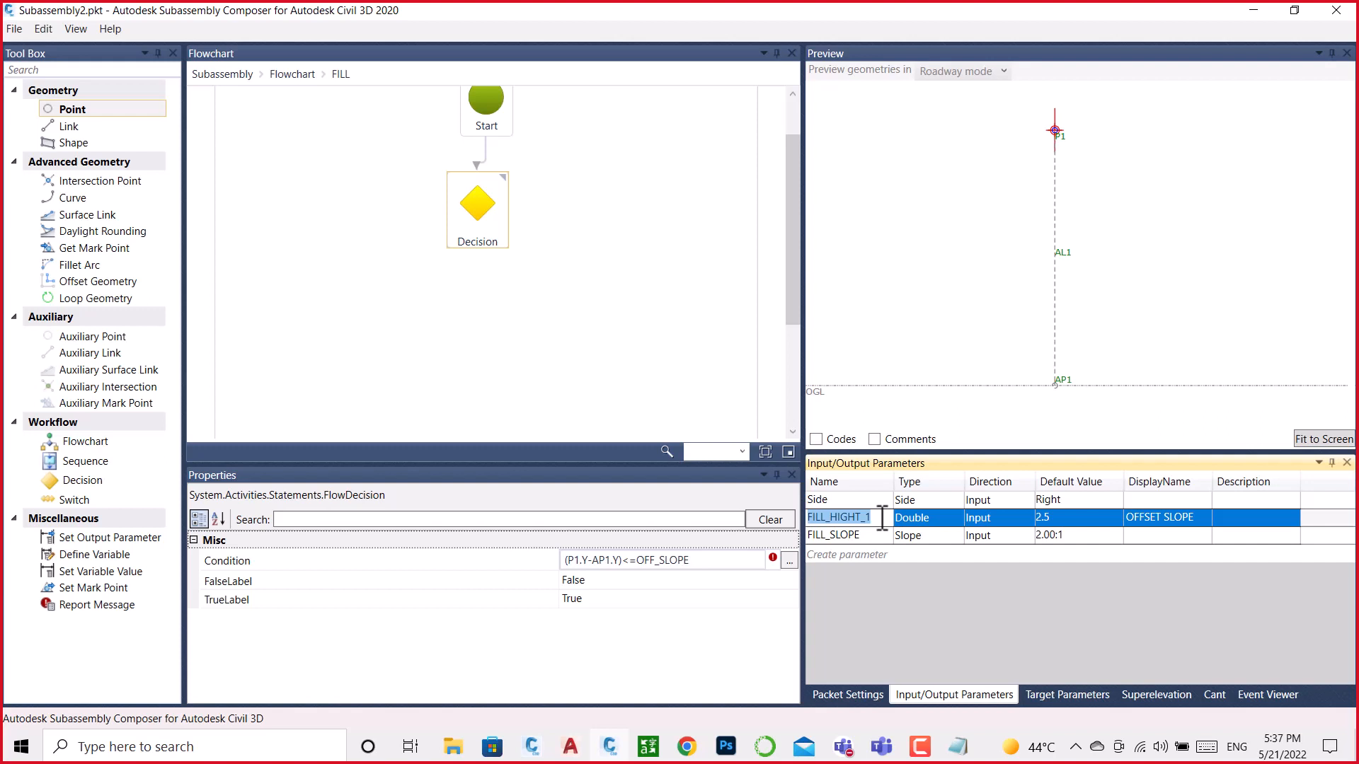
left_click(700, 559)
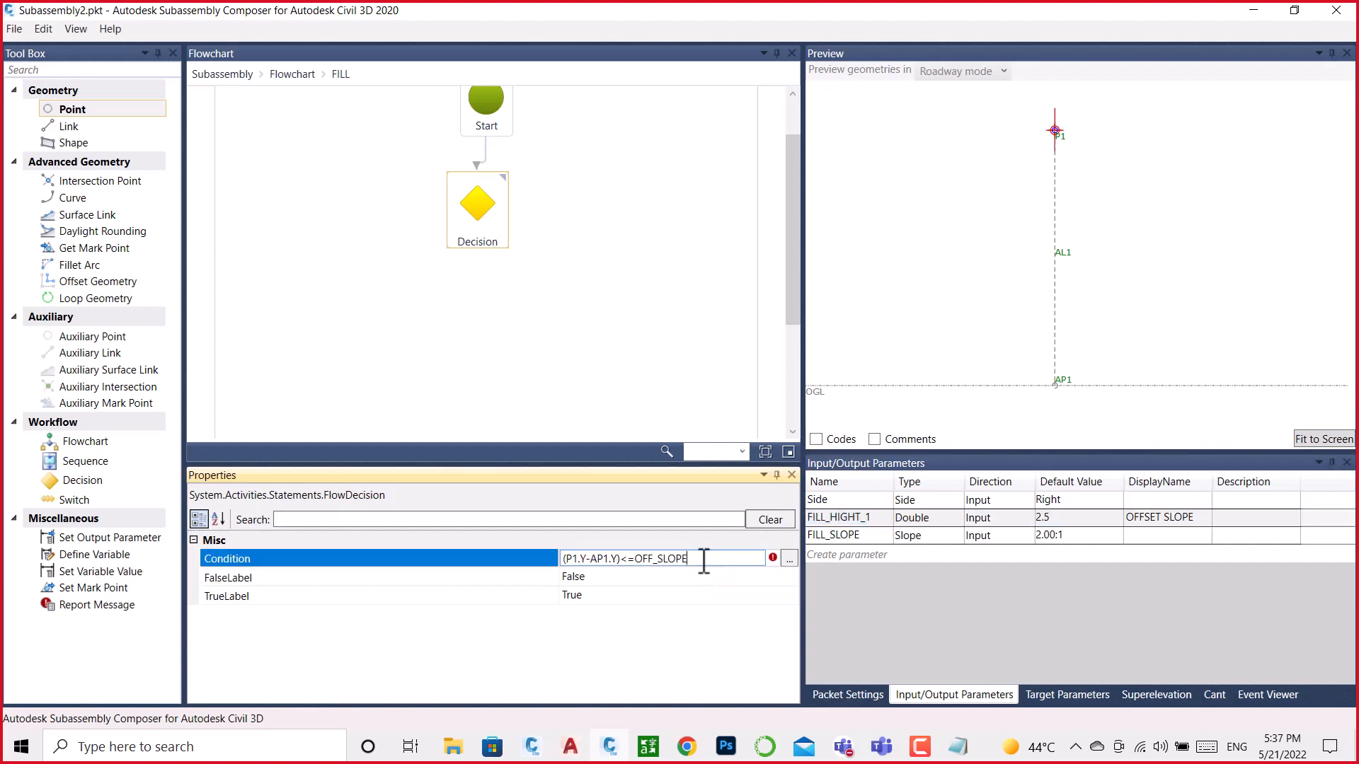
left_click_drag(704, 560, 640, 557)
key("ctrl+v")
Step: Copy the FILL_SLOPE name and add point P2 on the Decision's left branch, from P1 with Slope to Surface geometry
left_click(1085, 537)
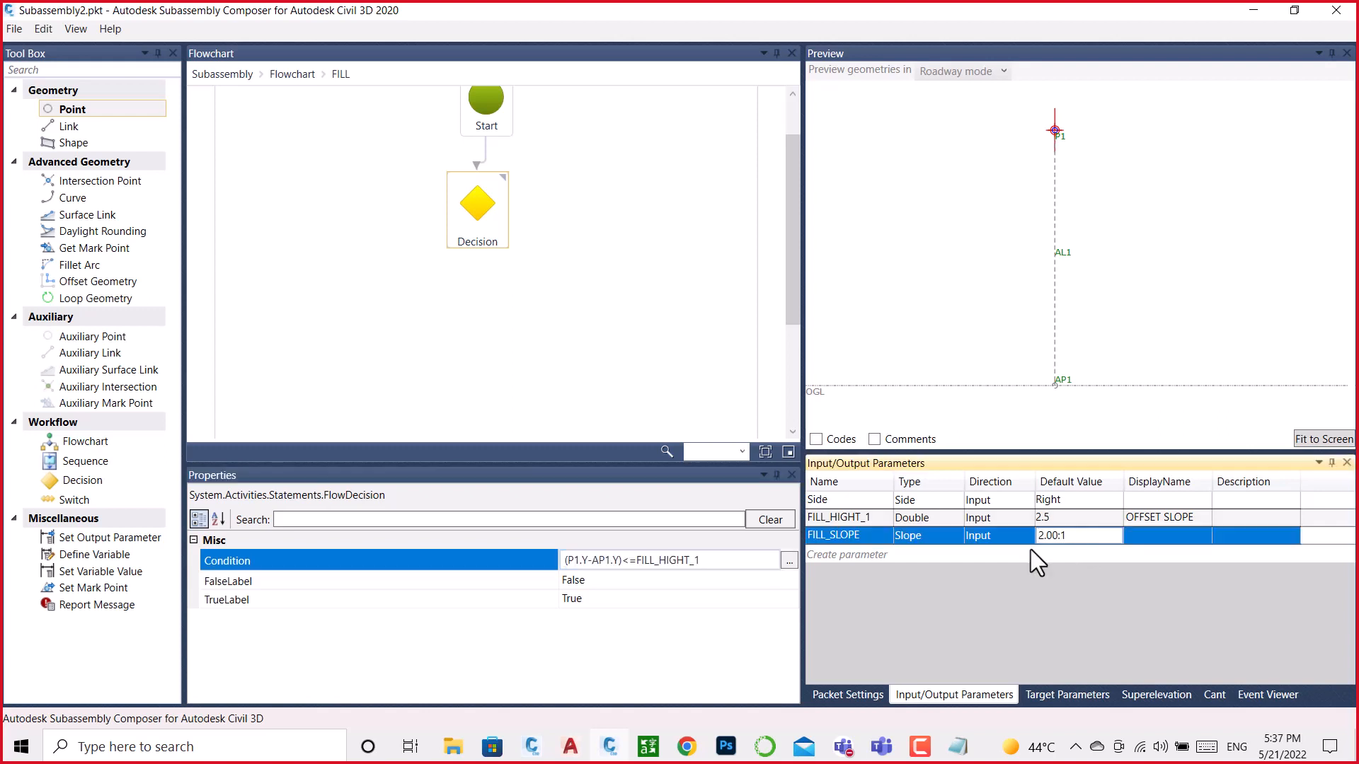
left_click(864, 540)
left_click(865, 539)
key("ctrl+c")
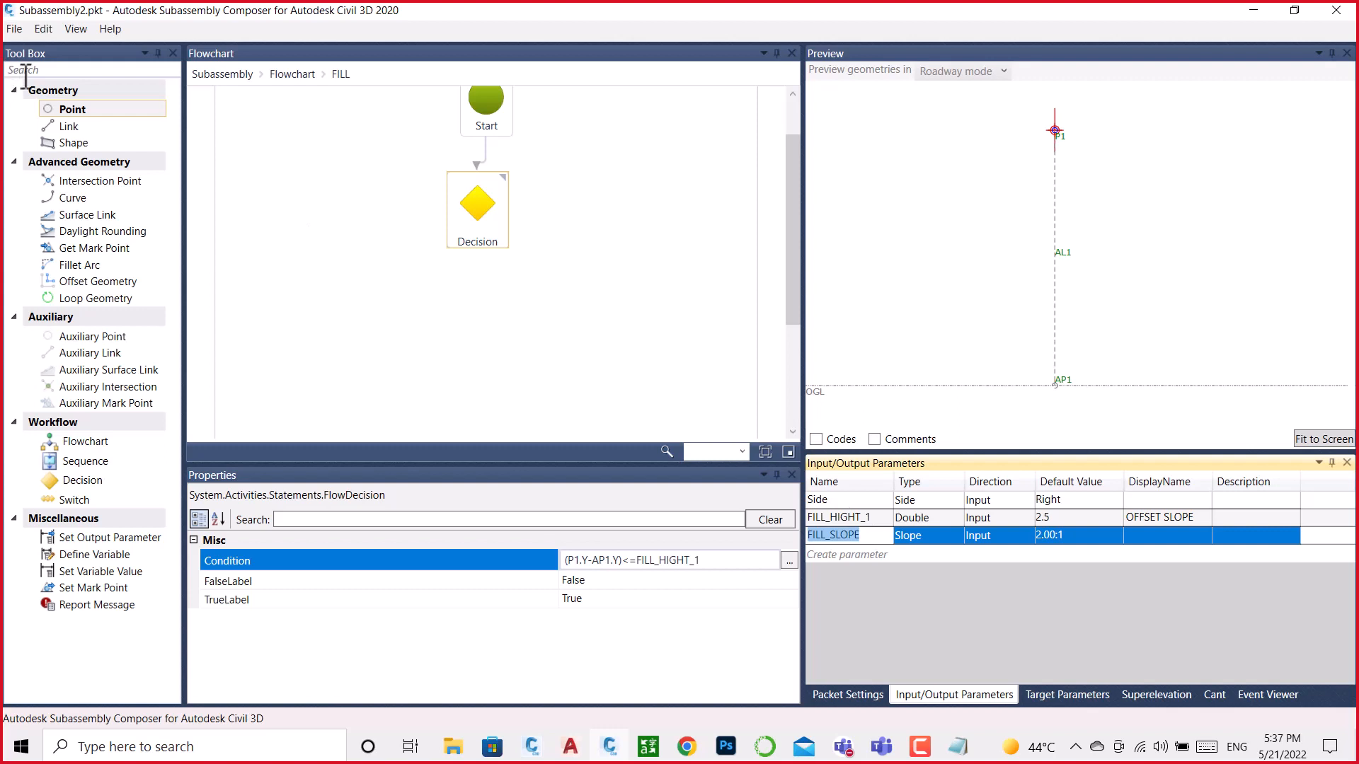
left_click_drag(64, 108, 321, 228)
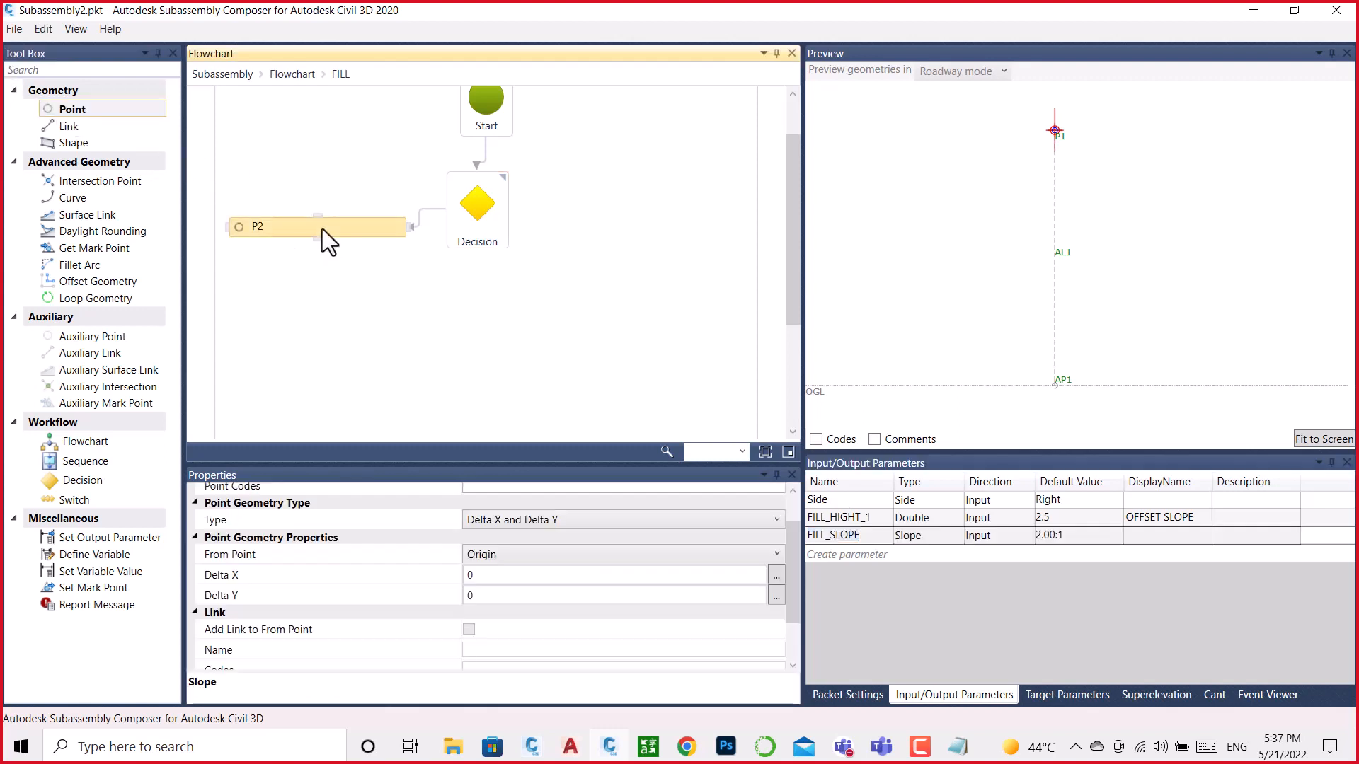
left_click(558, 554)
left_click(487, 592)
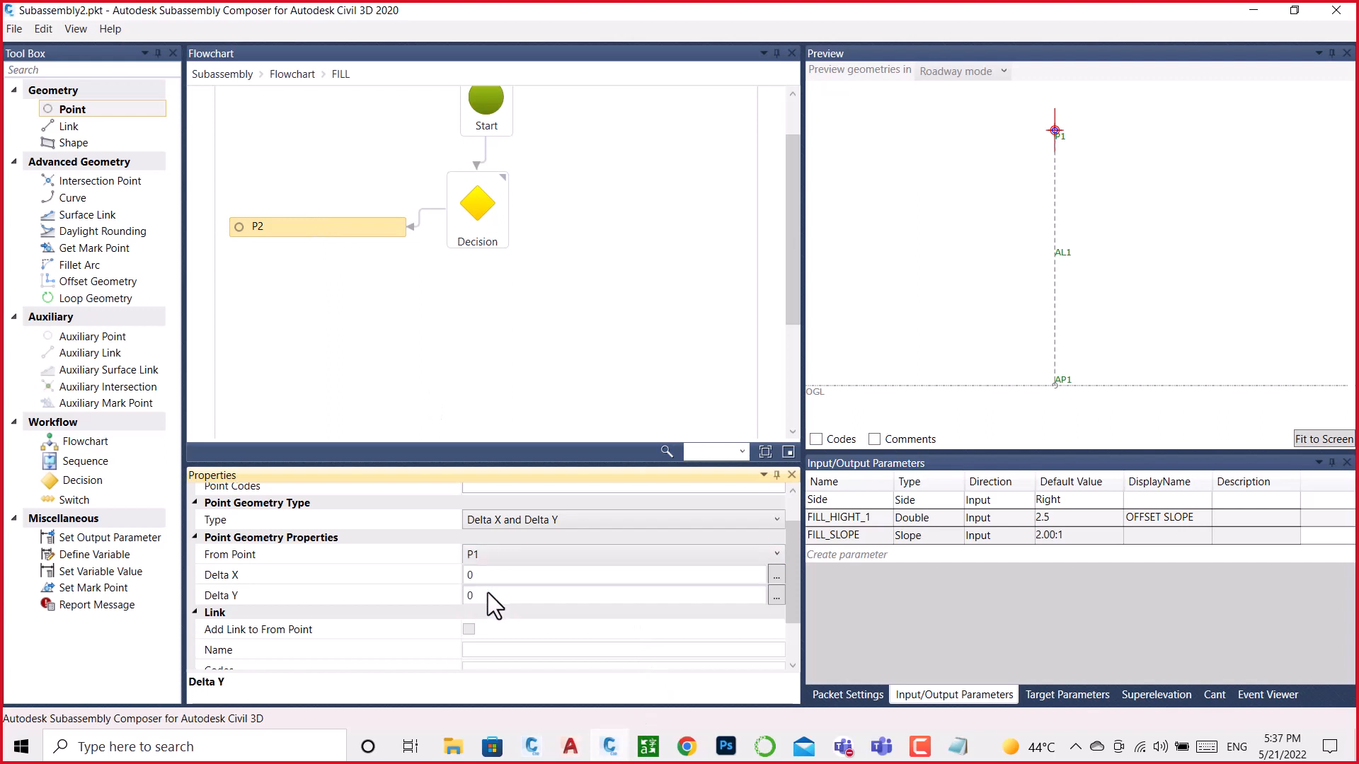
left_click(565, 519)
left_click(509, 681)
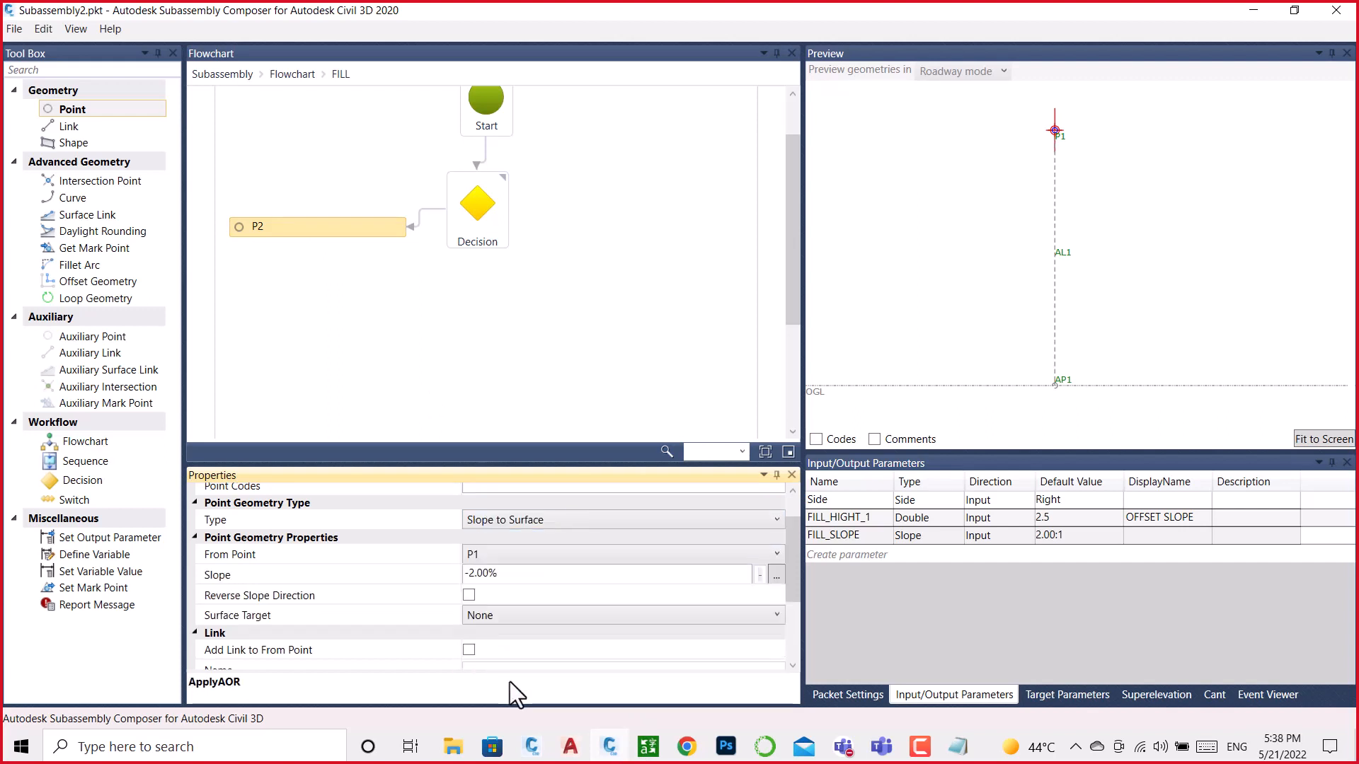
Step: Set the slope of point P2 to -FILL_SLOPE, dismissing the Internet Download Manager message
left_click(507, 574)
left_click_drag(512, 570, 480, 572)
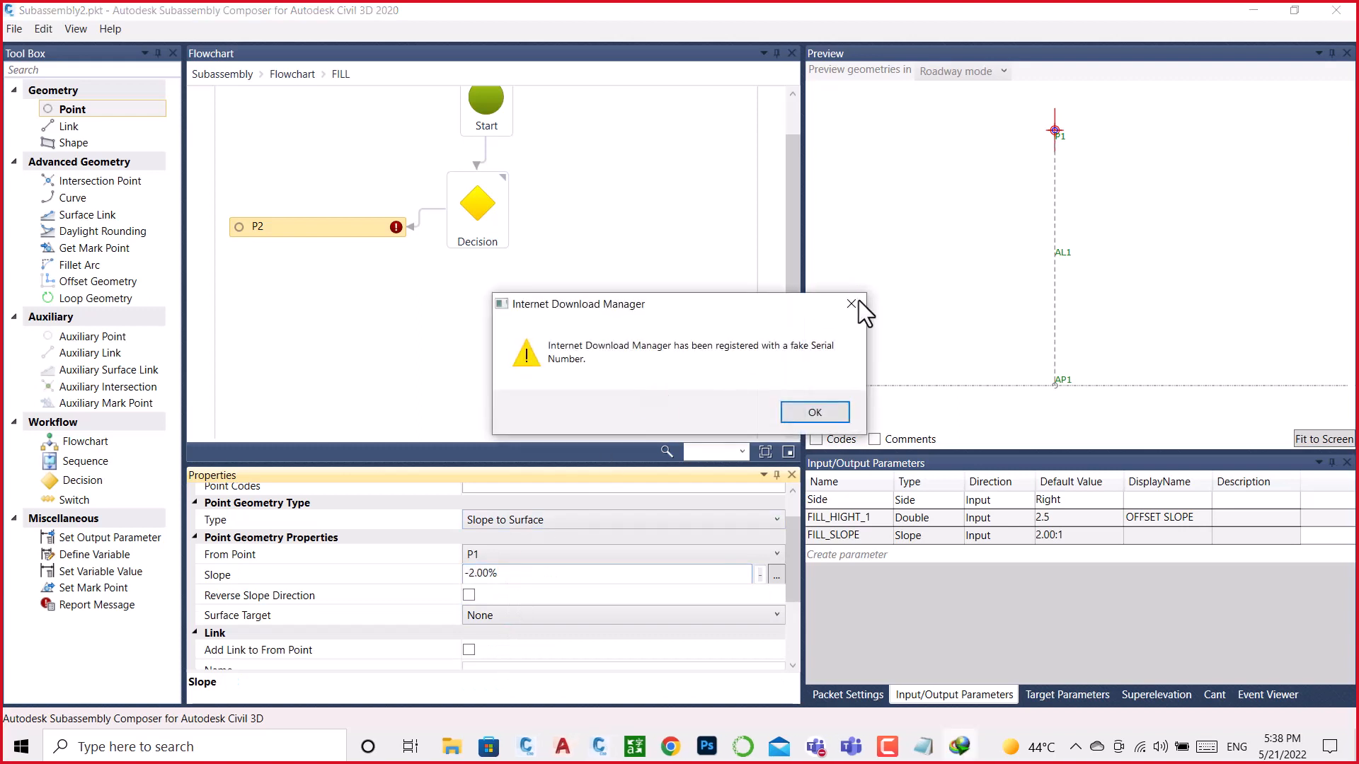
left_click(858, 302)
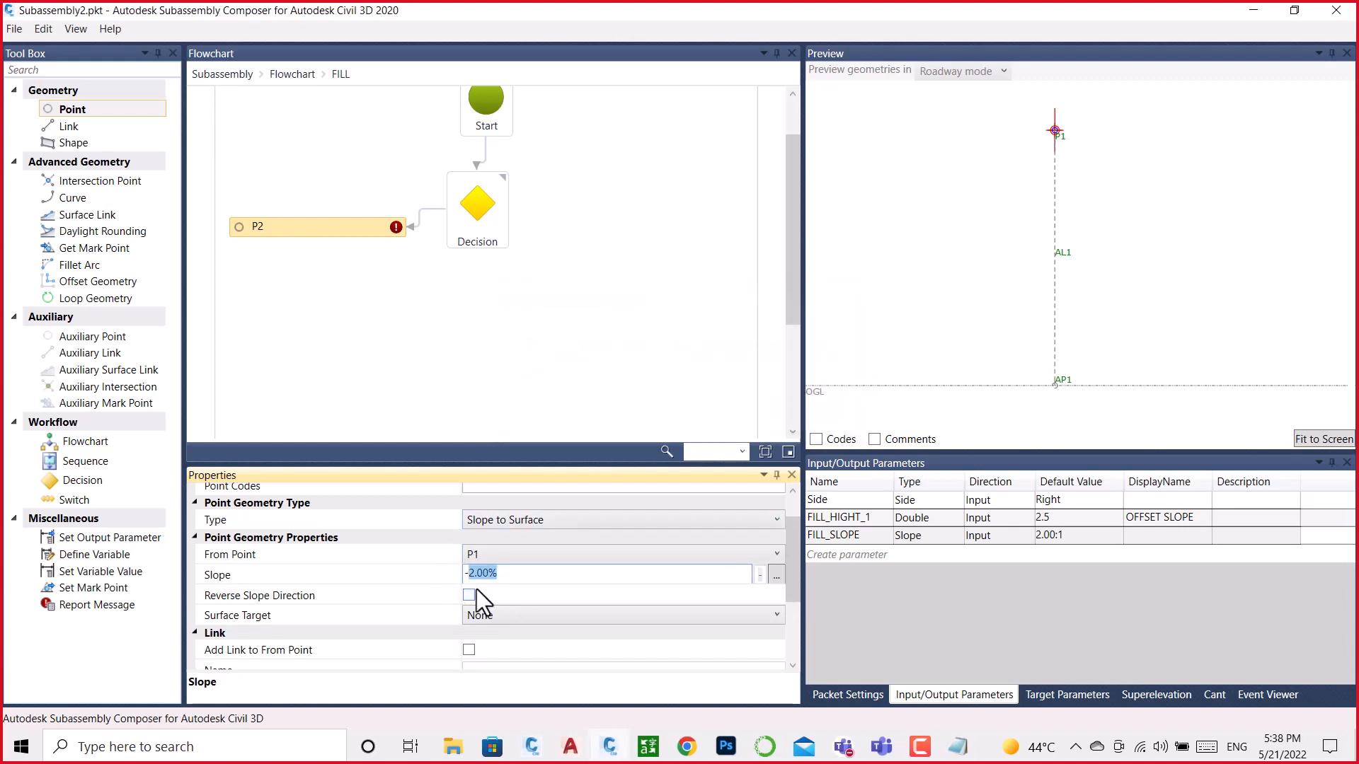
key("ctrl+v")
scroll(480, 600, "down", 3)
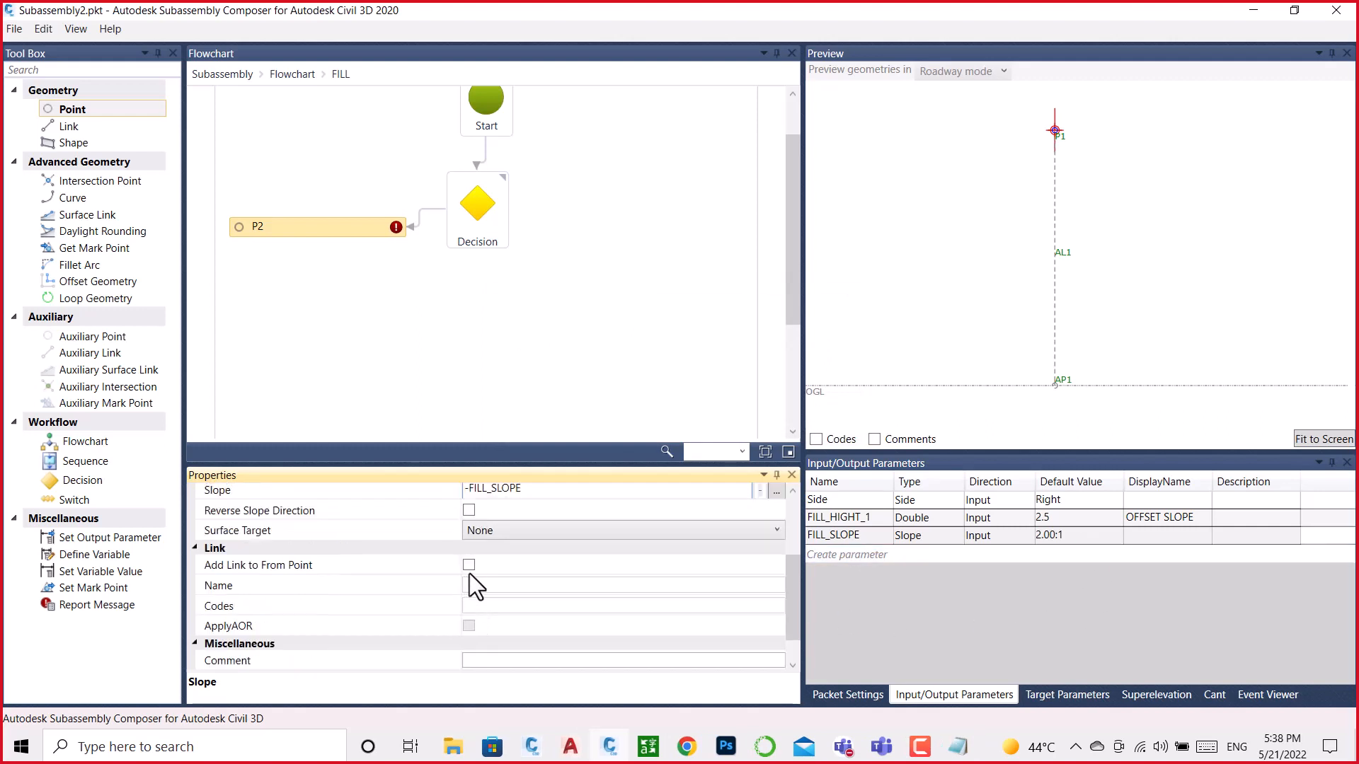
Step: Add a link from P1 to point P2 and set P2's surface target to OGL, then fit the preview
left_click(470, 566)
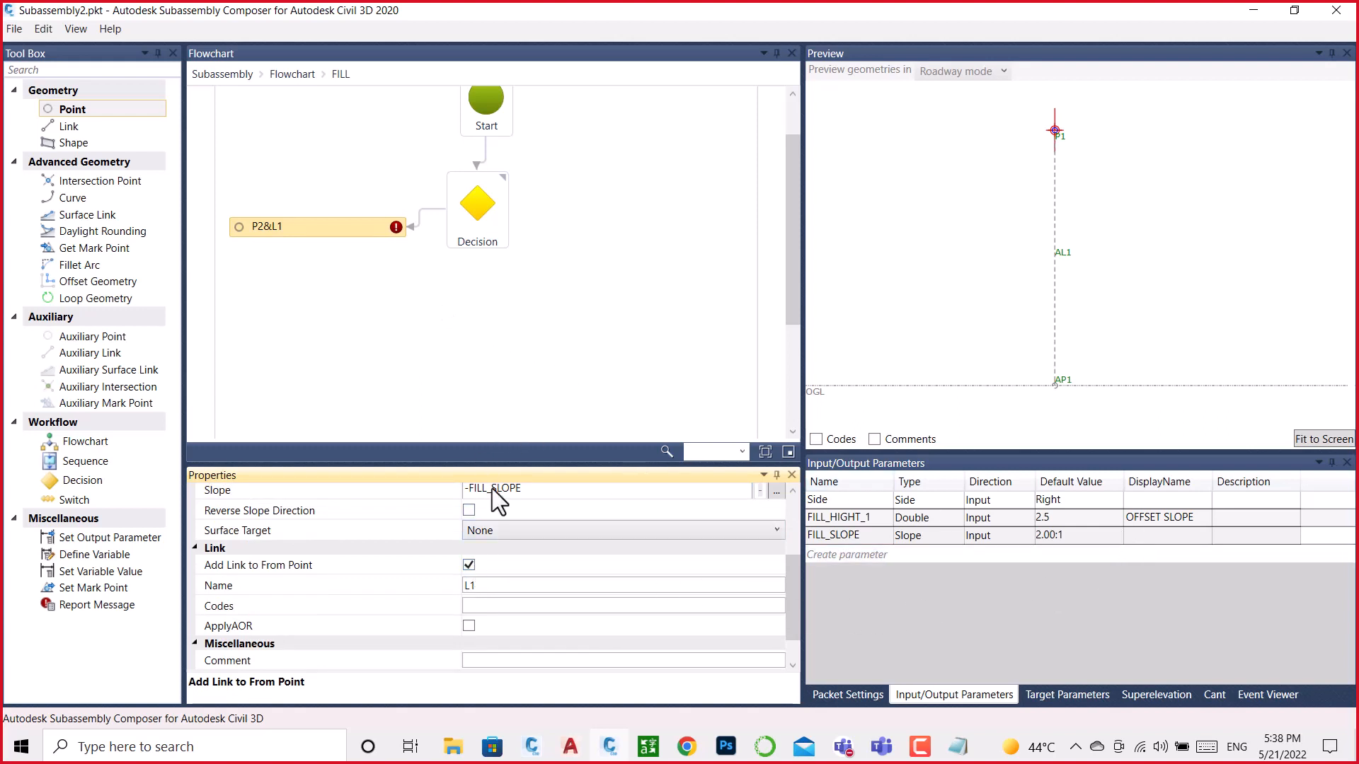
left_click(511, 531)
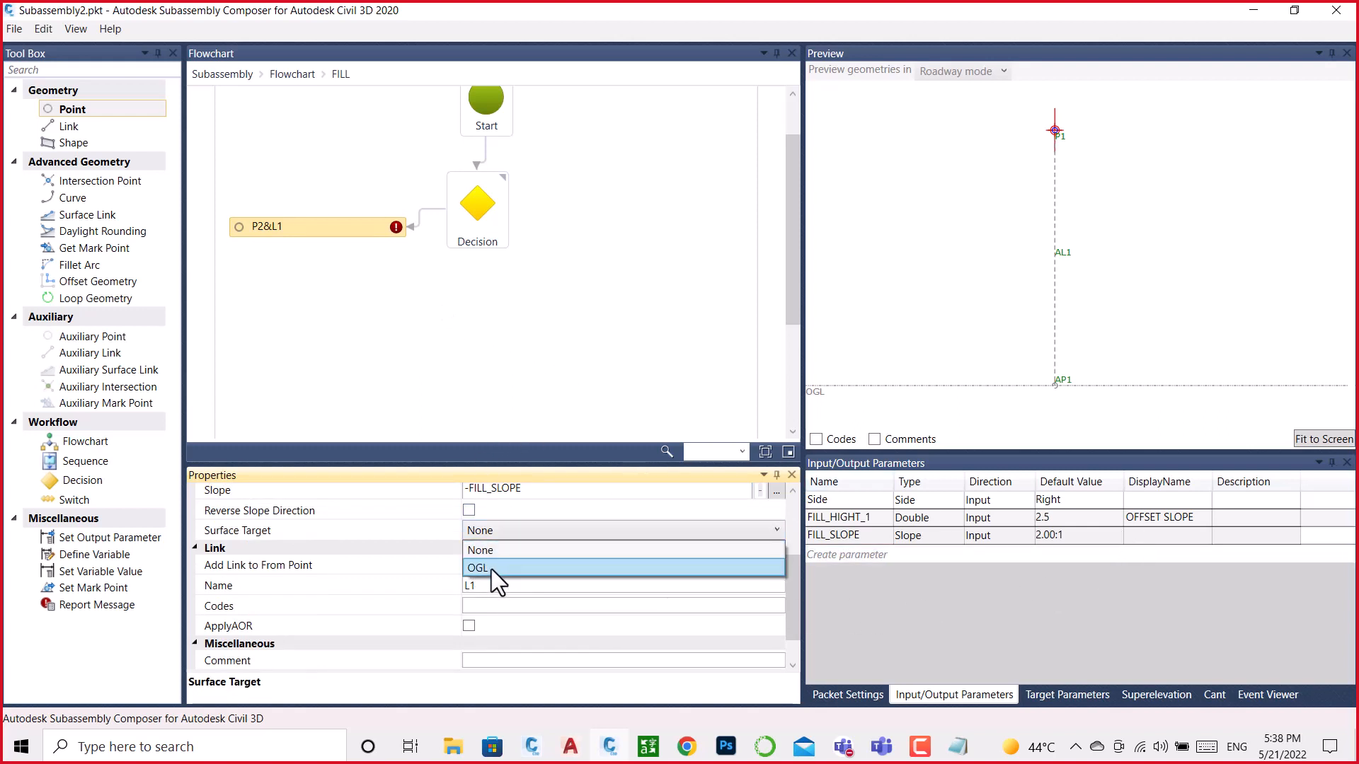
left_click(491, 567)
left_click(1317, 435)
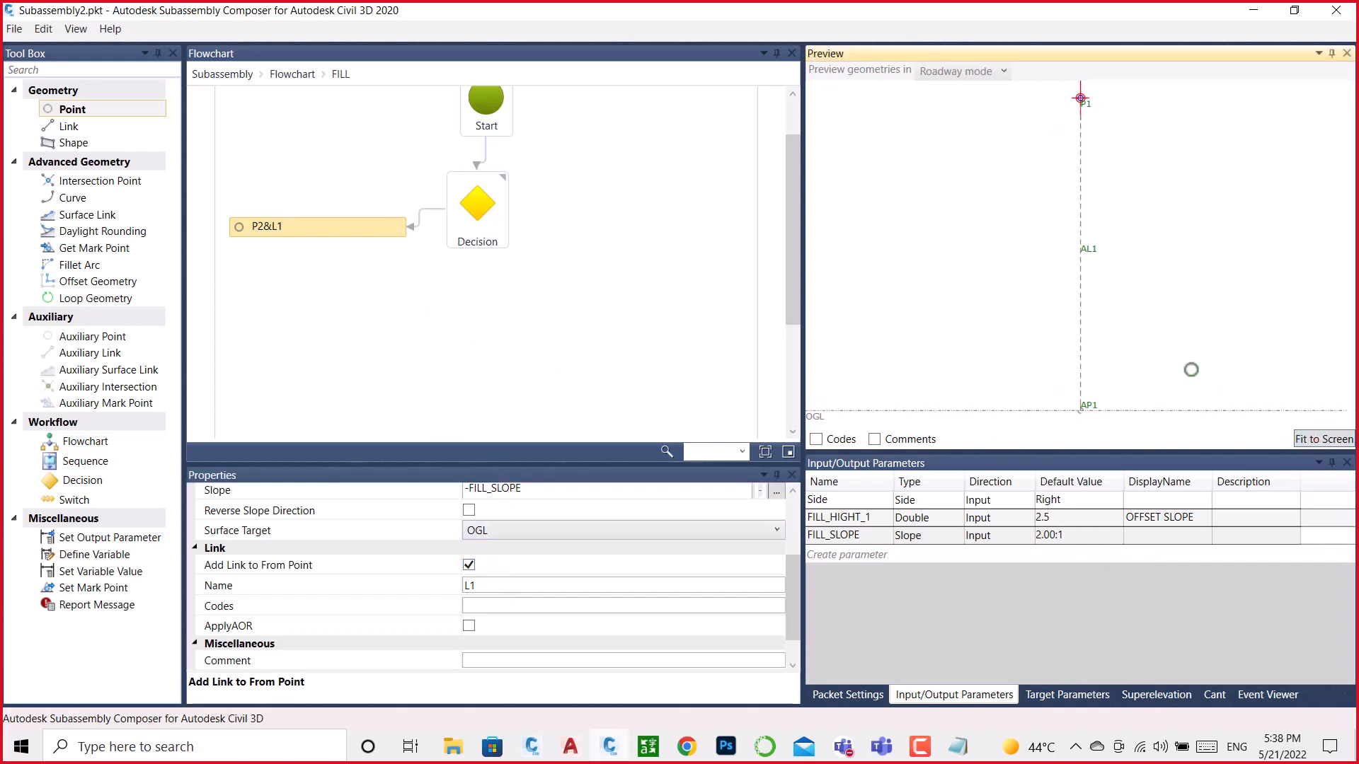
scroll(1026, 262, "down", 3)
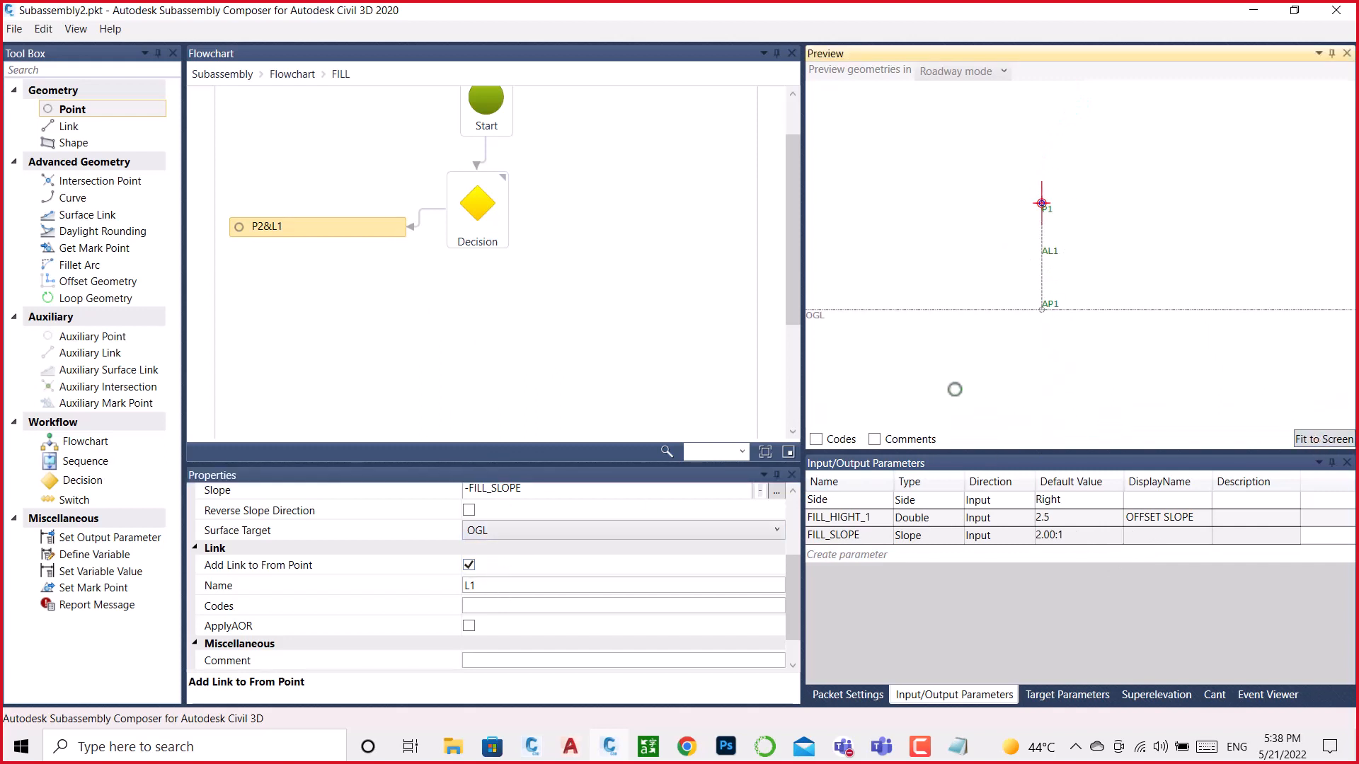
scroll(486, 594, "up", 2)
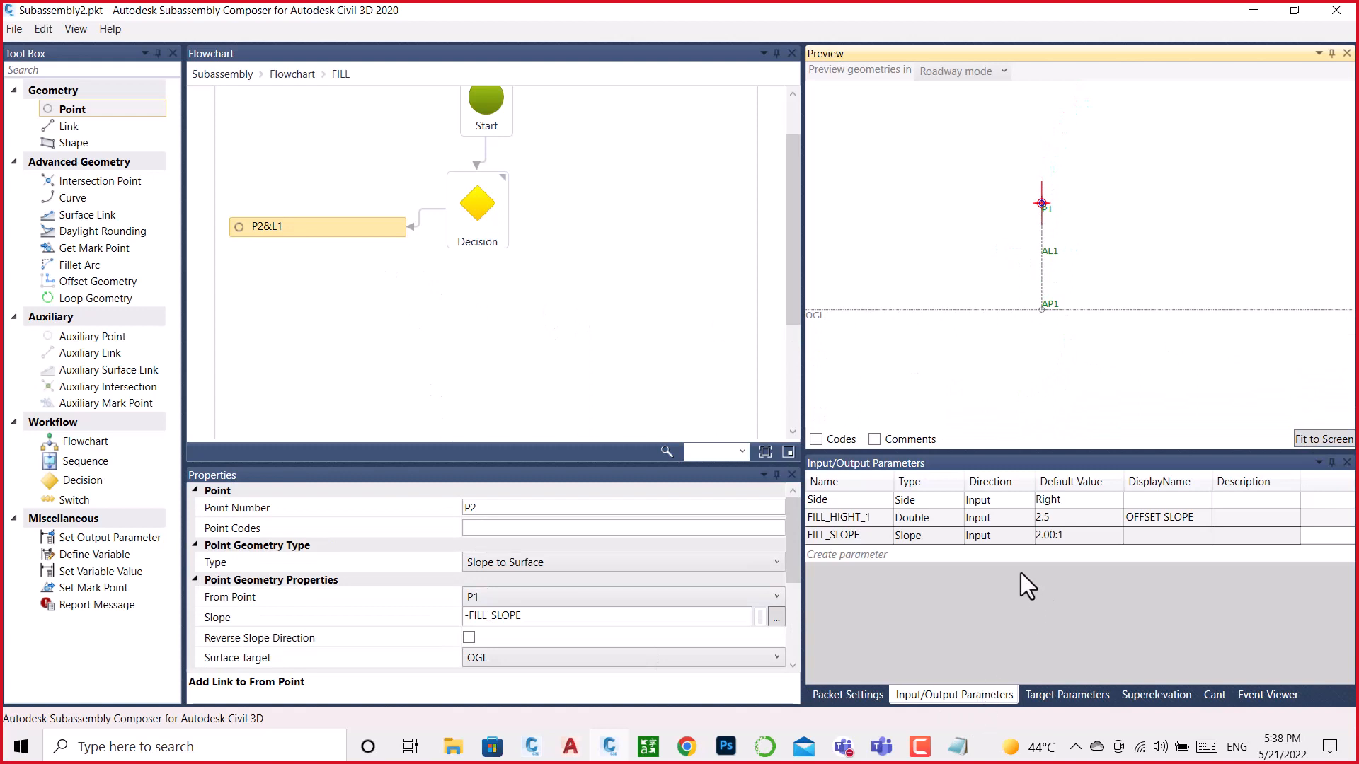
Step: Turn off Show Errors for point P2 and fit the preview geometry
left_click(282, 225)
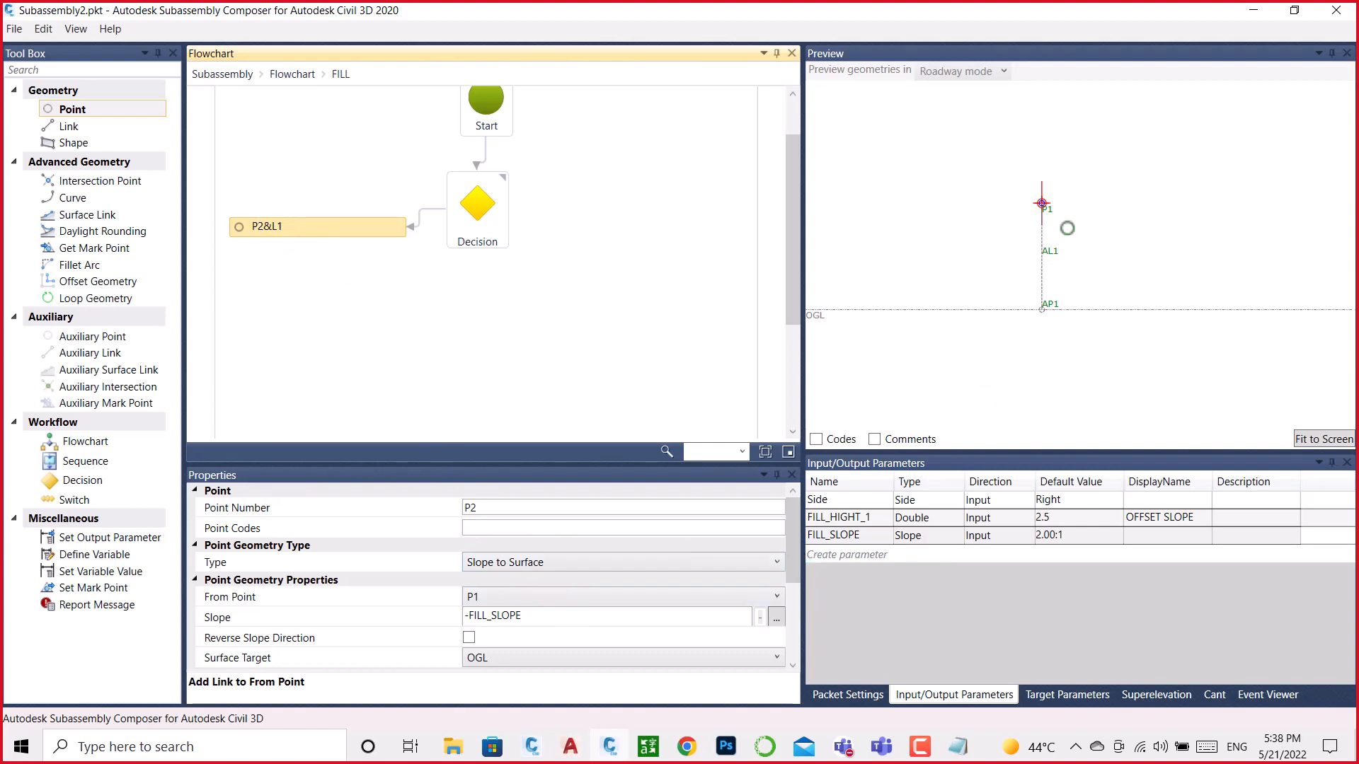
left_click(1044, 535)
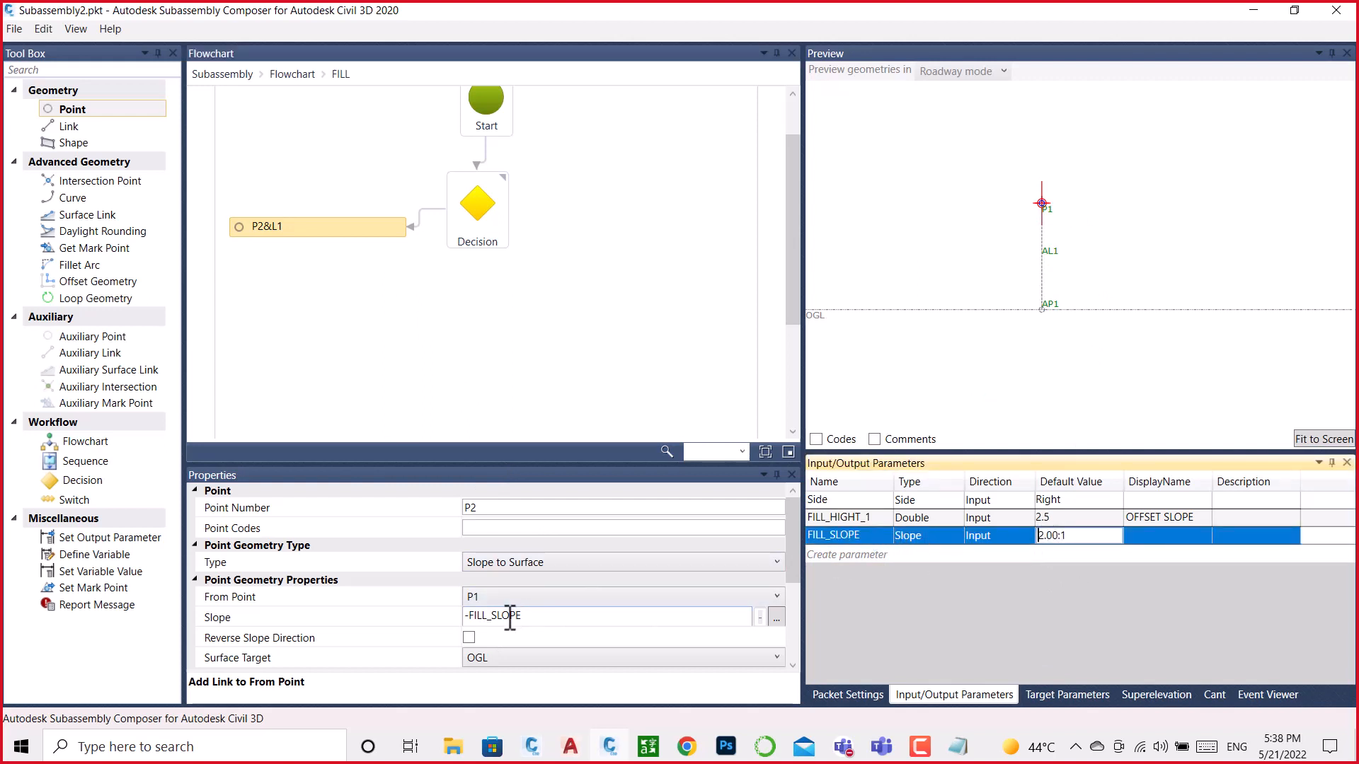
scroll(448, 639, "down", 2)
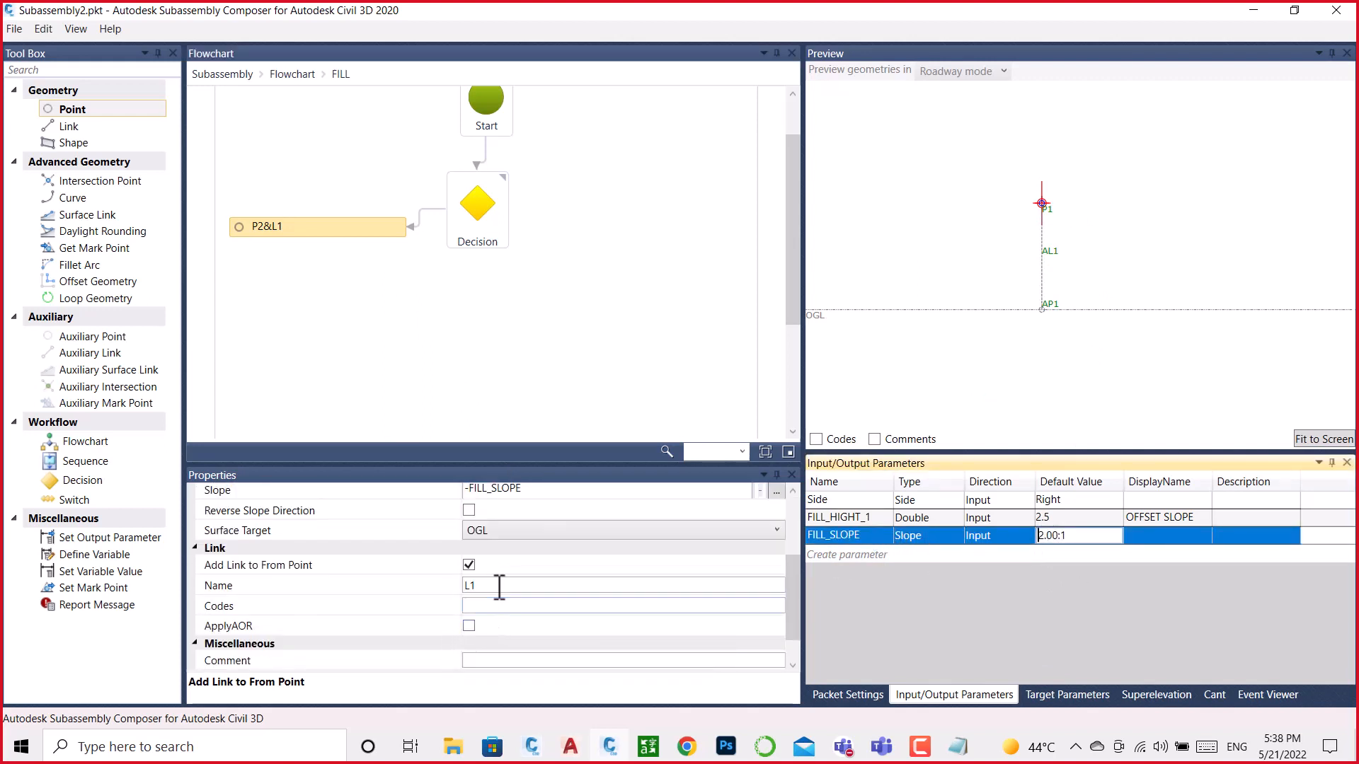
scroll(470, 619, "down", 1)
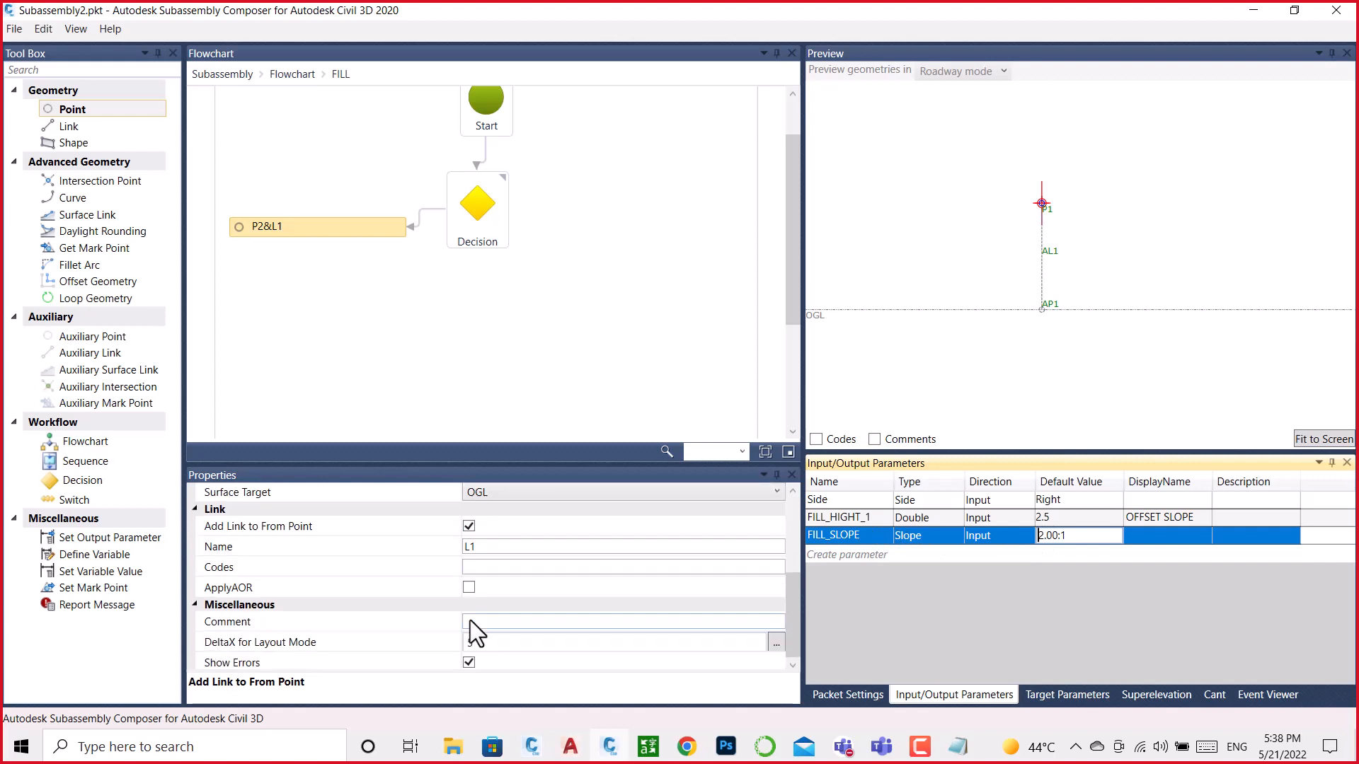
left_click(468, 663)
scroll(476, 638, "up", 2)
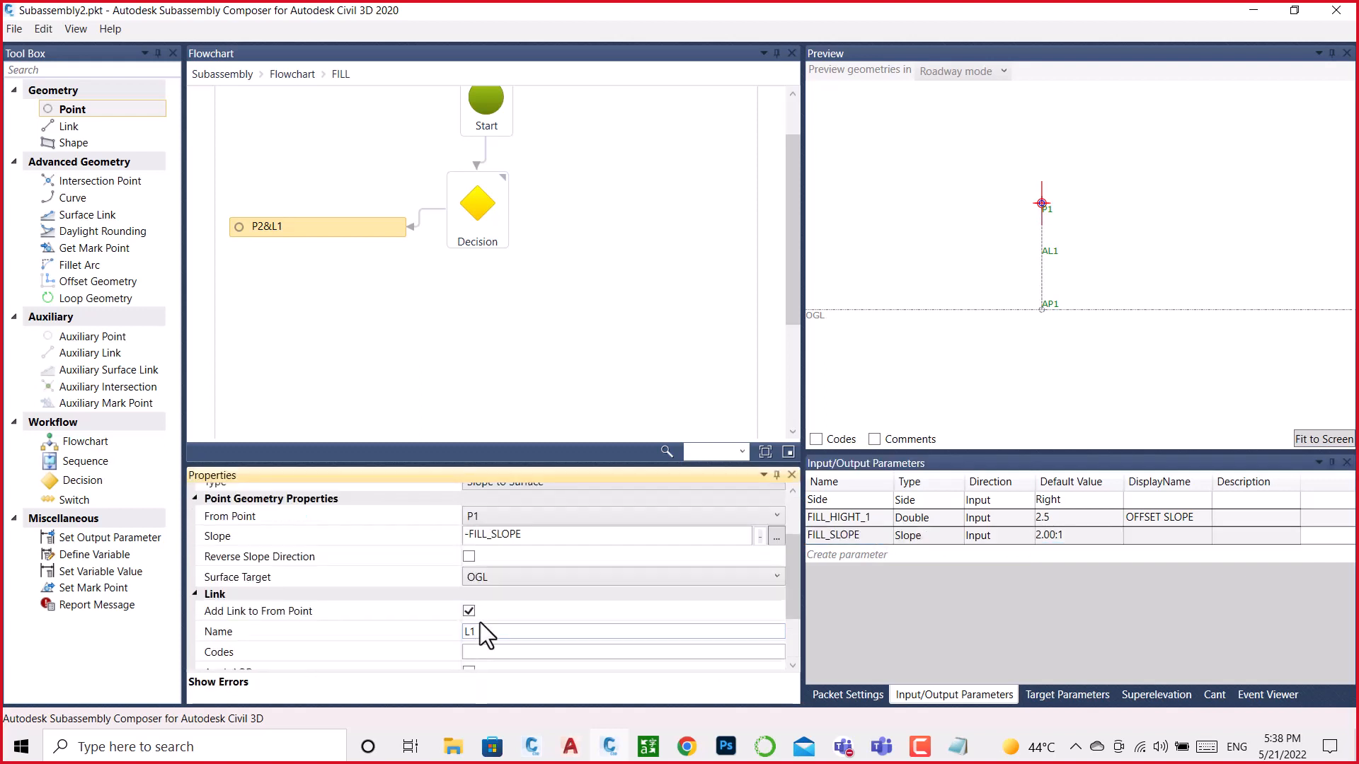
scroll(510, 594, "down", 3)
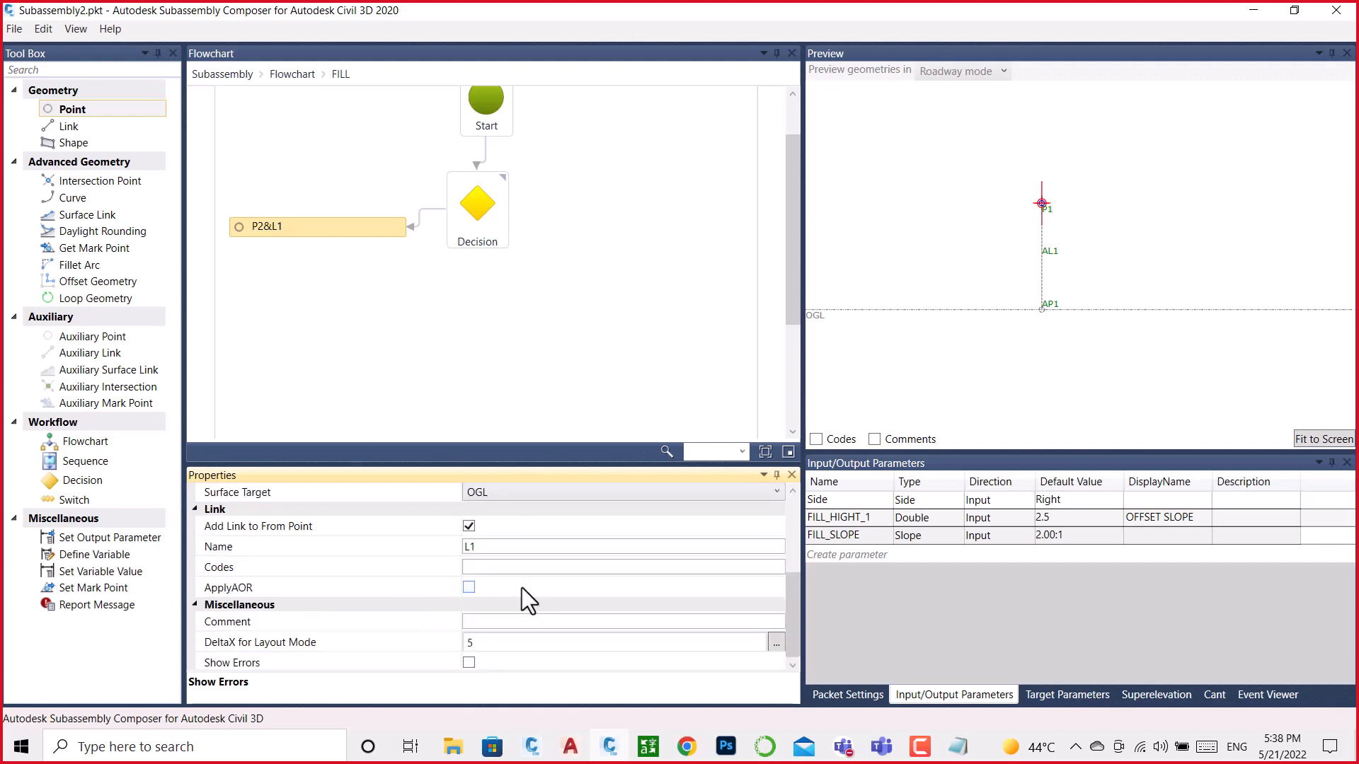
scroll(521, 587, "up", 1)
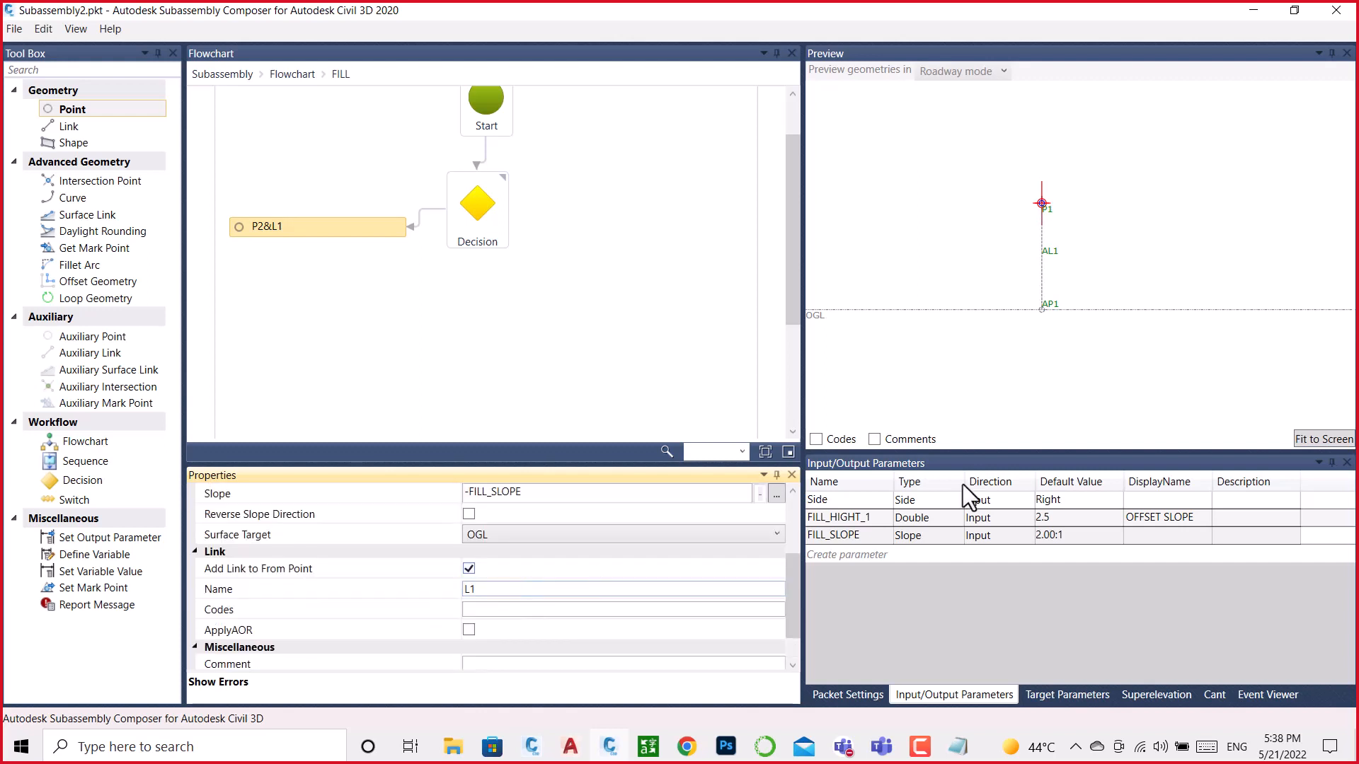
left_click(1308, 439)
scroll(1094, 246, "down", 5)
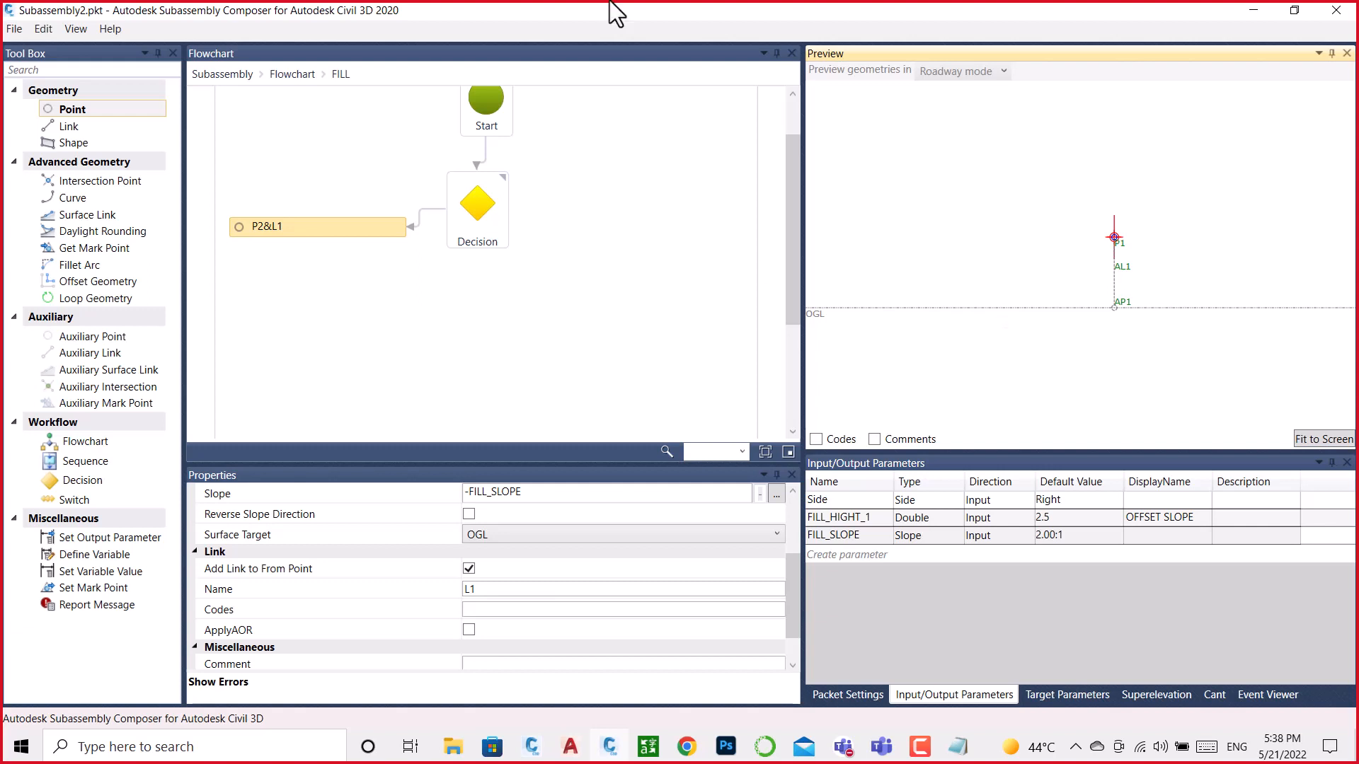
Step: Check point P2's From Point and slope settings against the input parameter defaults and the OGL target's preview value
scroll(538, 247, "down", 1)
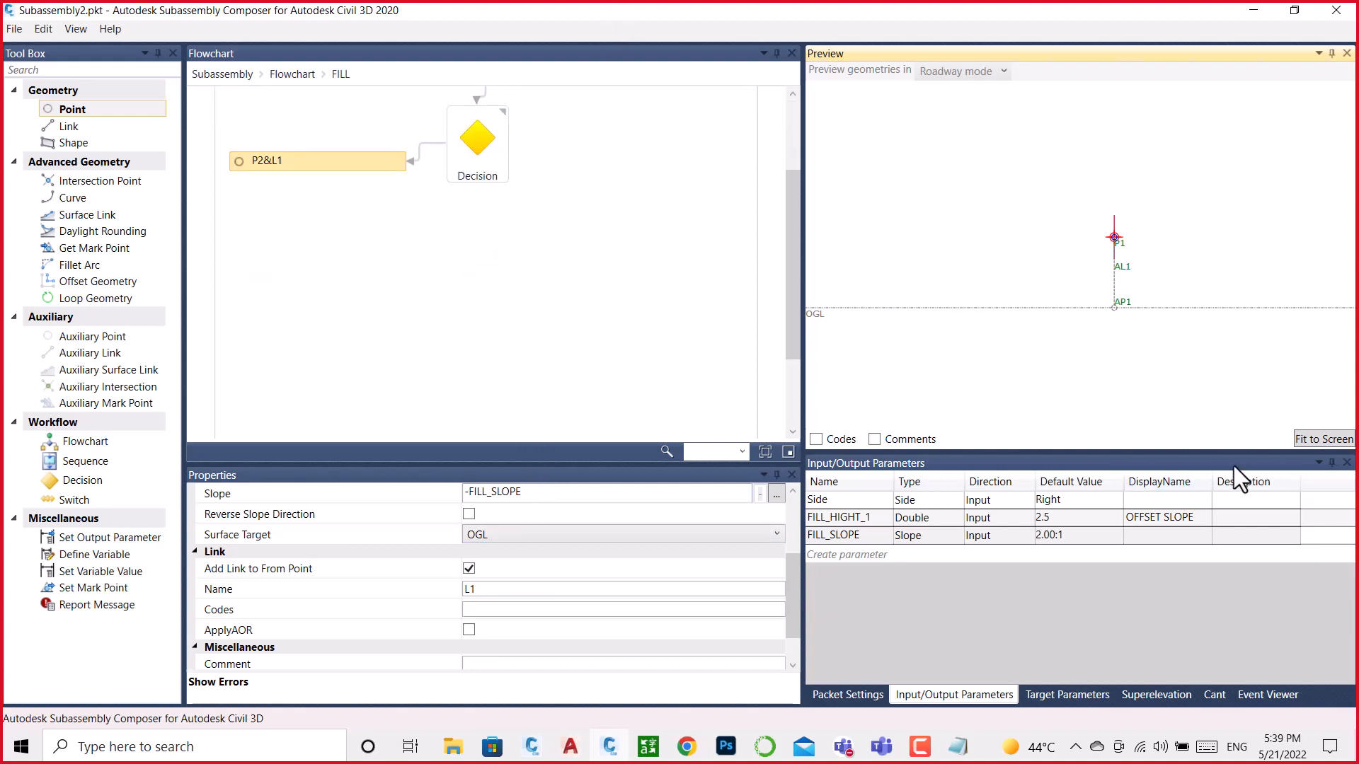
left_click(316, 164)
scroll(490, 569, "up", 2)
scroll(490, 569, "up", 1)
scroll(493, 573, "down", 1)
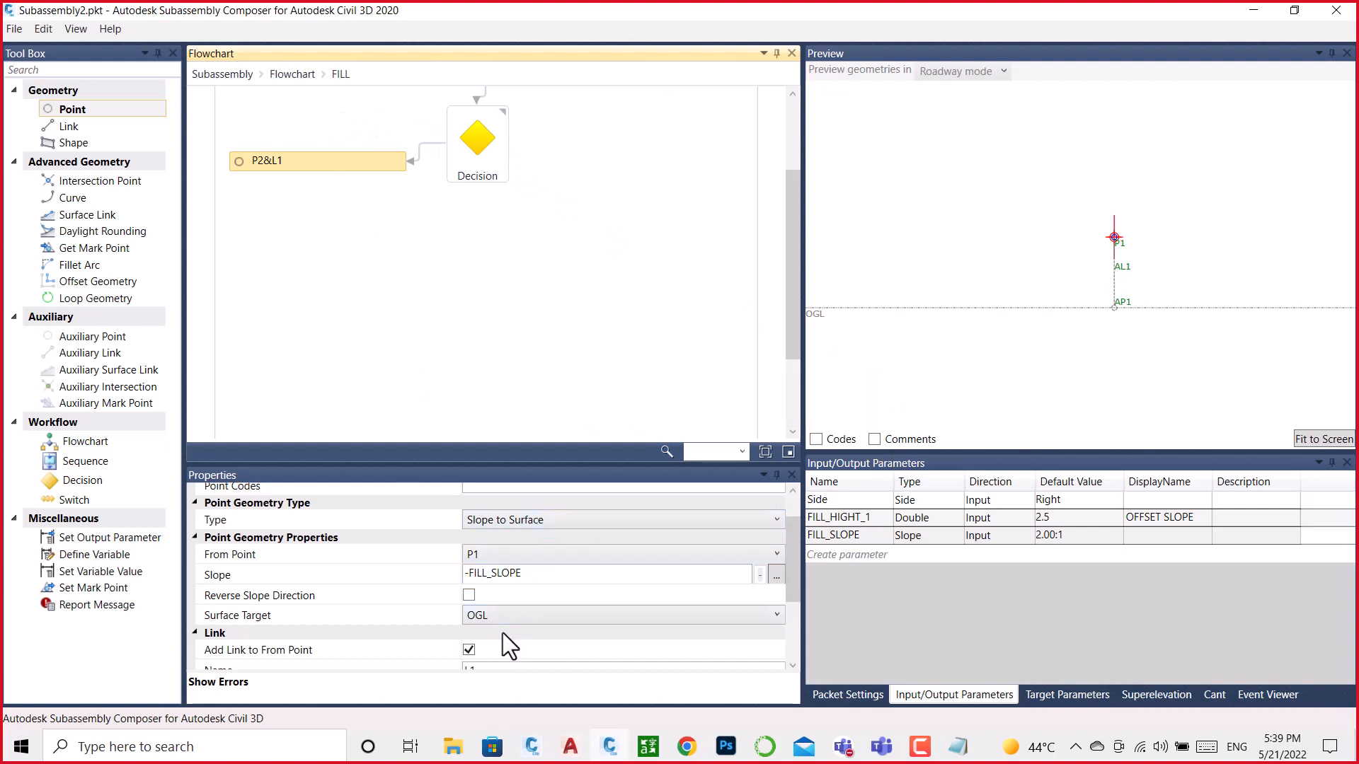
left_click(498, 553)
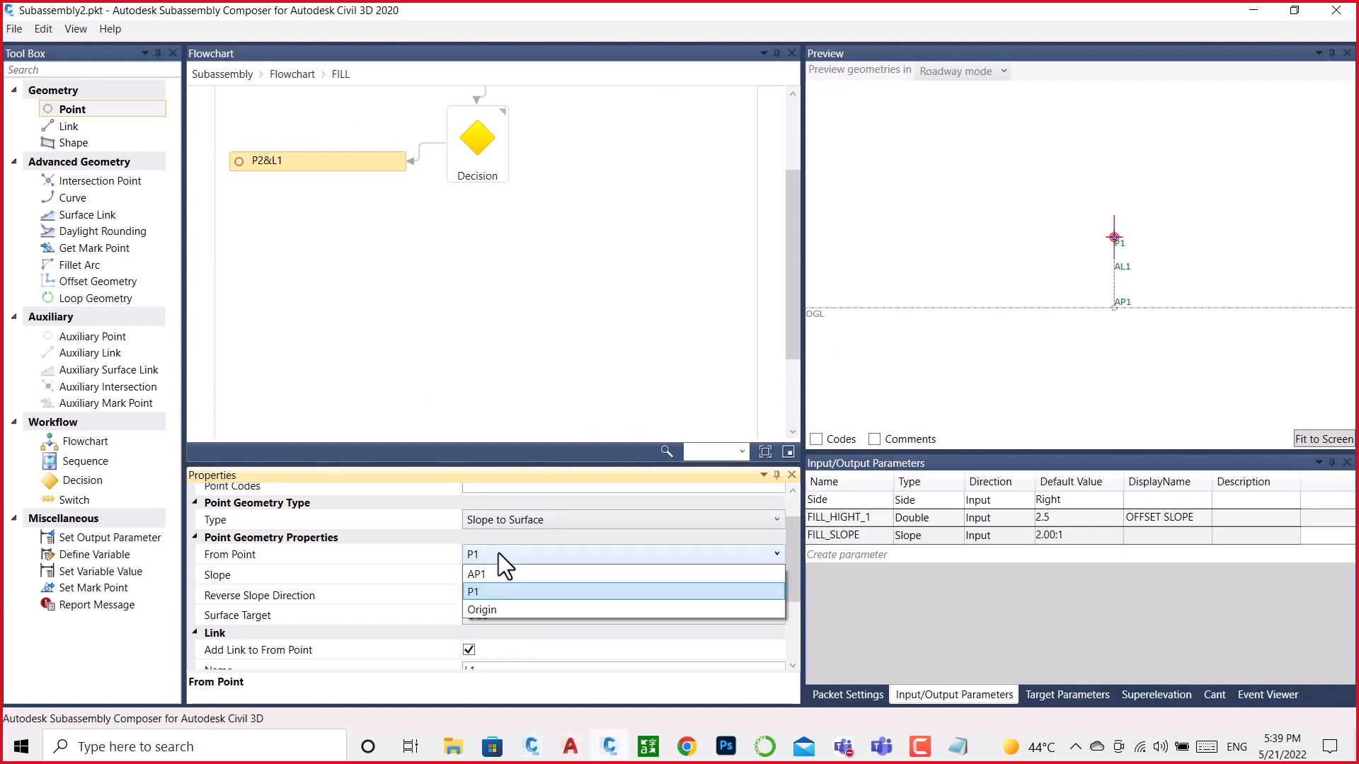
left_click(486, 590)
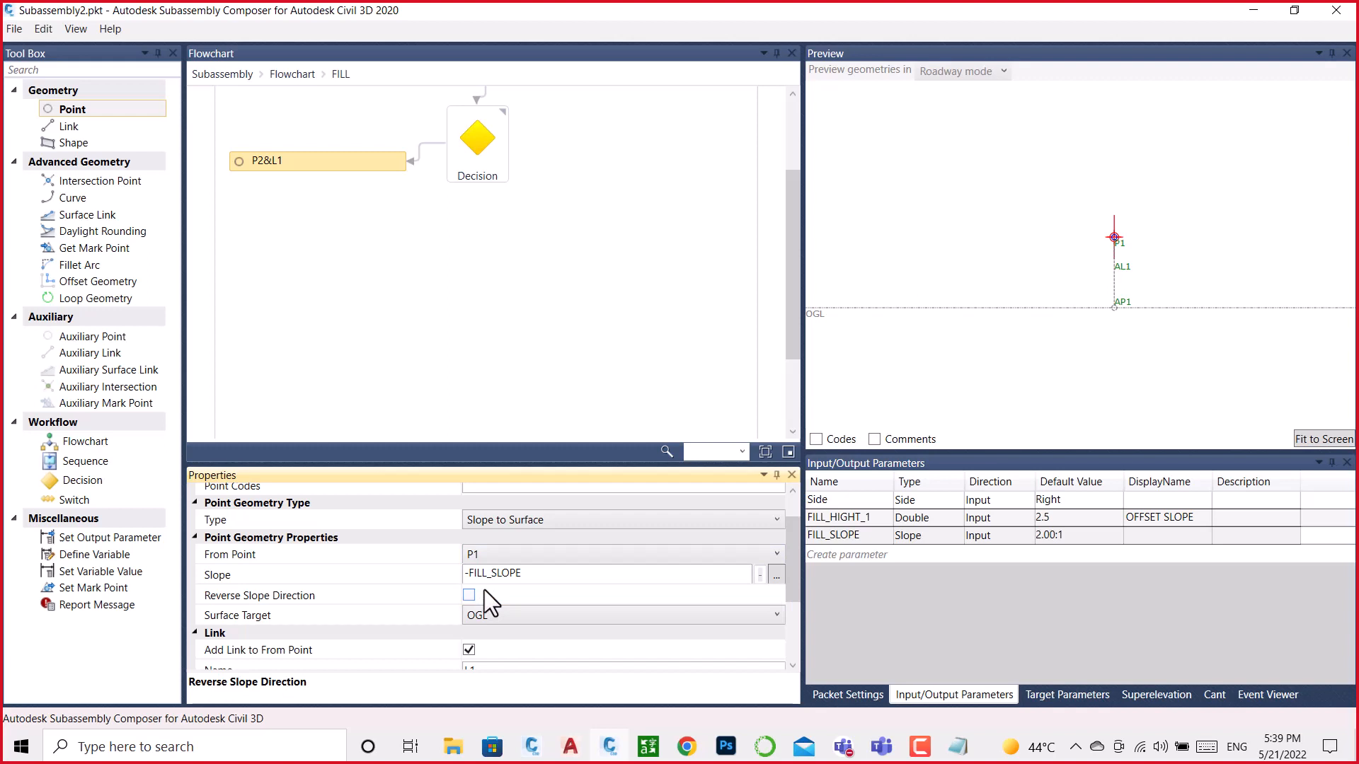
left_click(538, 575)
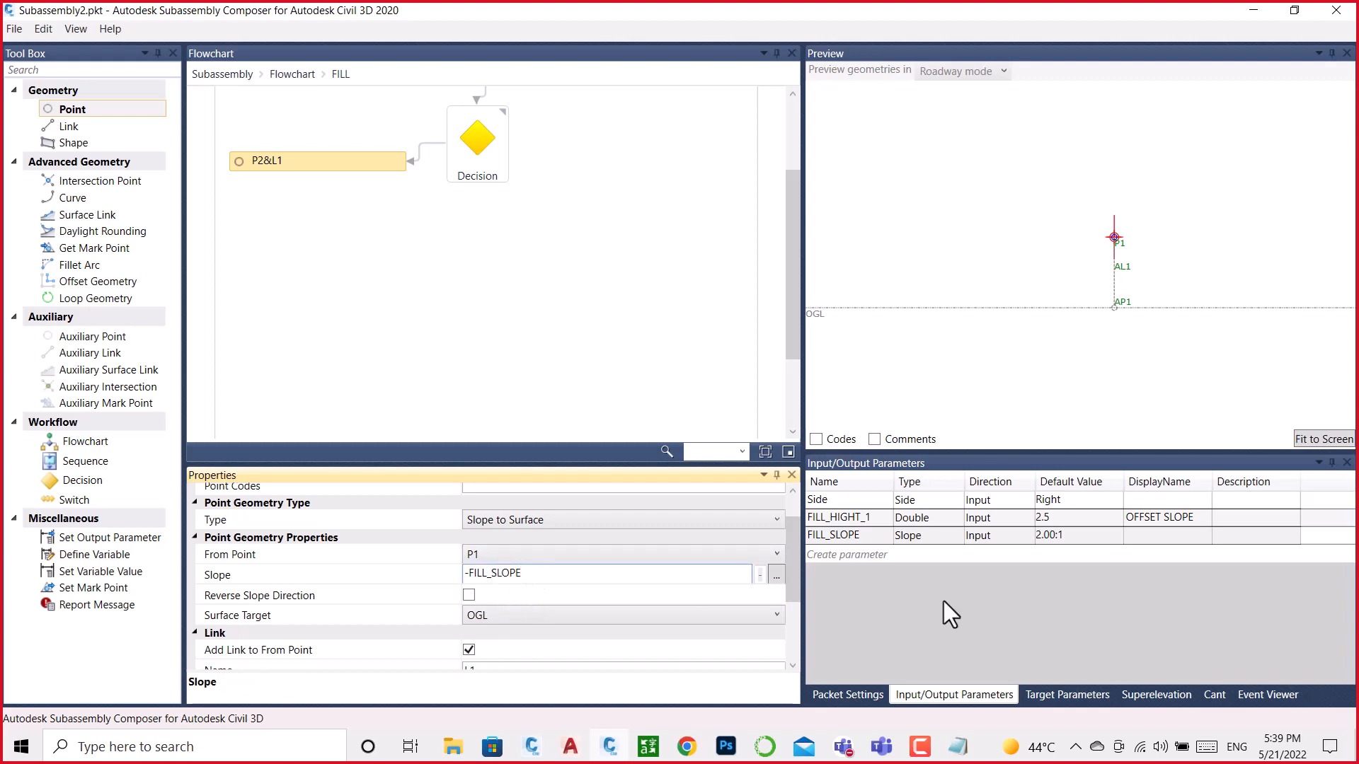
left_click(1069, 536)
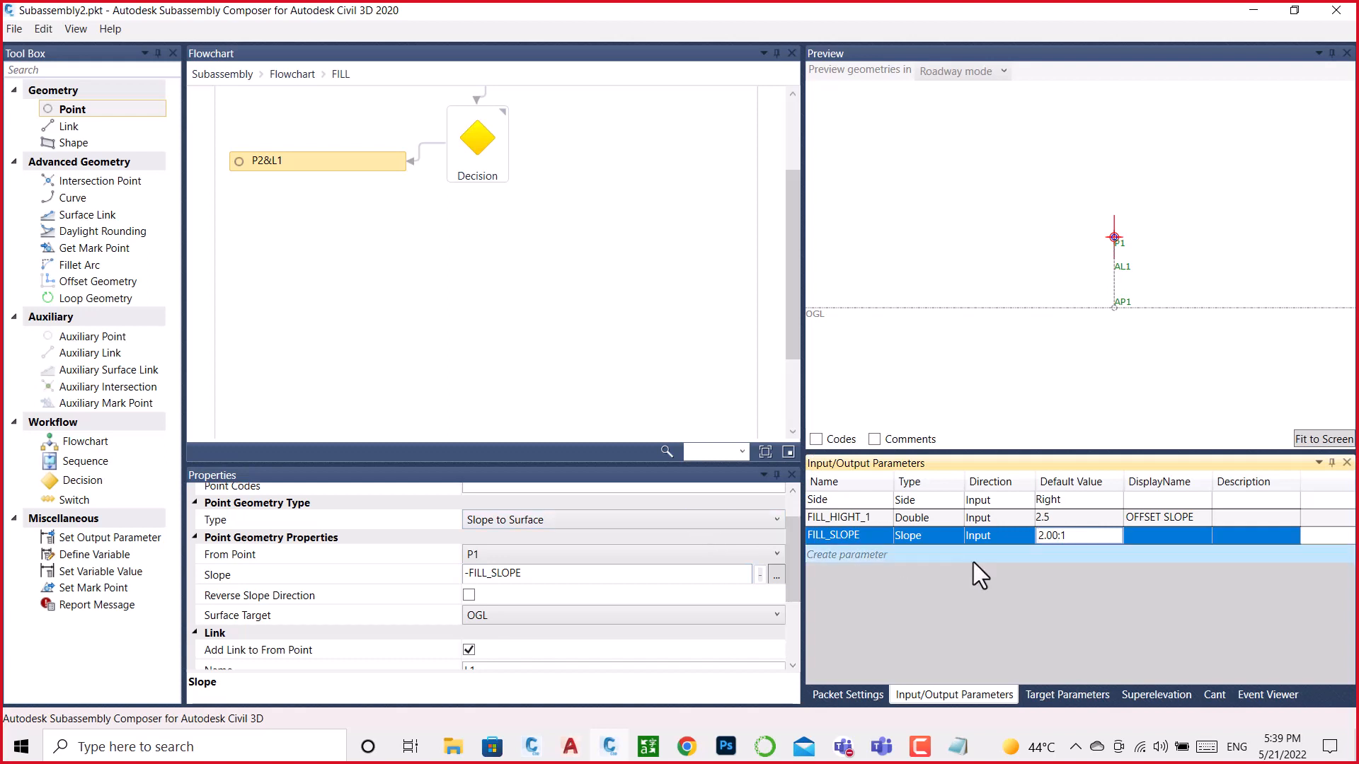
left_click(1051, 693)
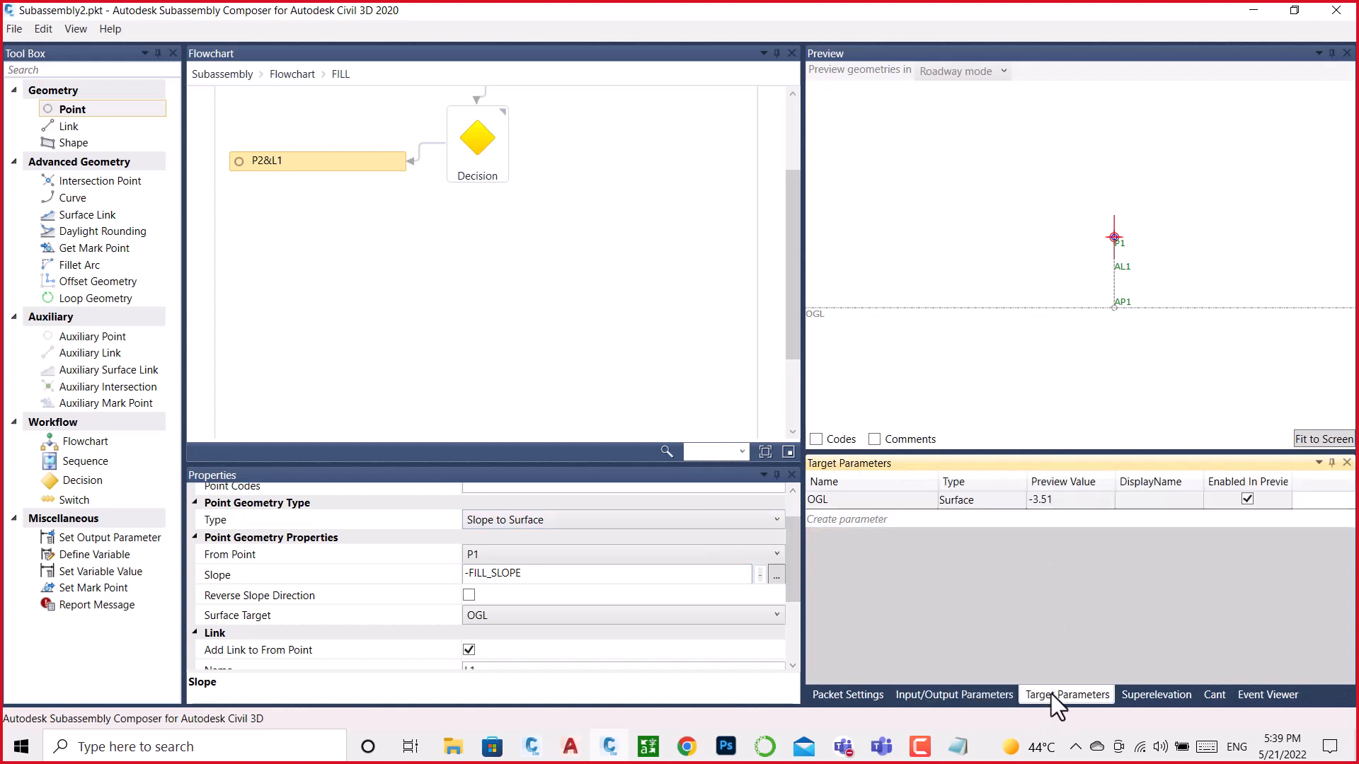
left_click(1065, 499)
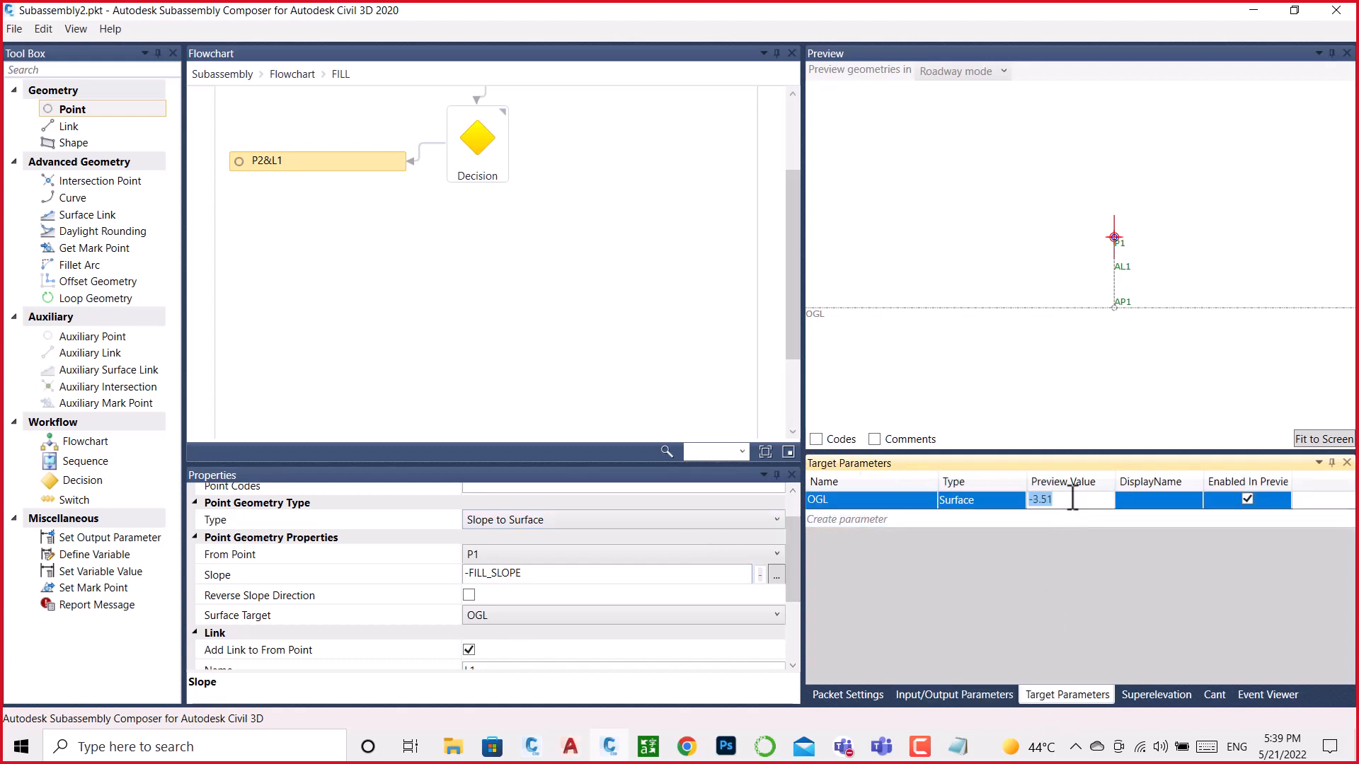
left_click(974, 691)
left_click(1066, 537)
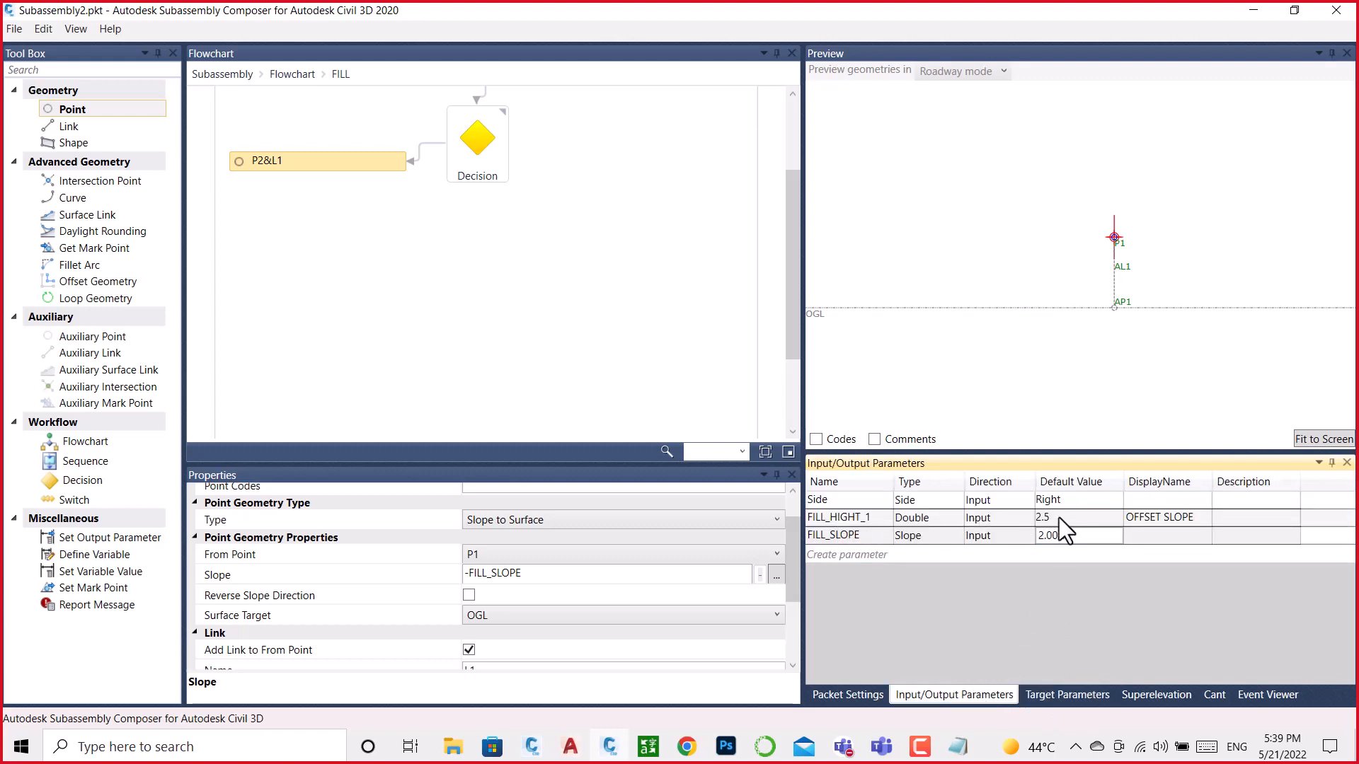
Step: Set the OGL surface target's preview value to -2.5 and fit the preview to the geometry
left_click(1078, 692)
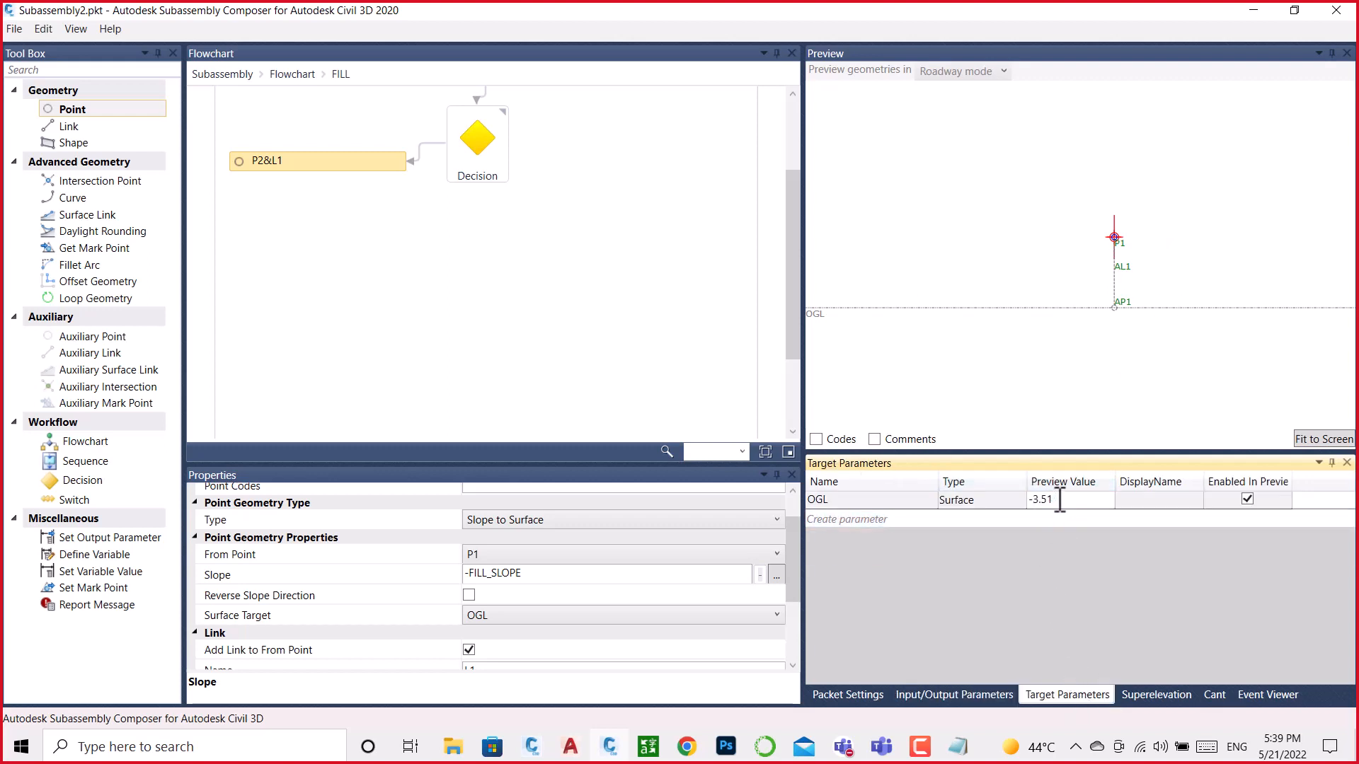
left_click(1057, 501)
type("-2")
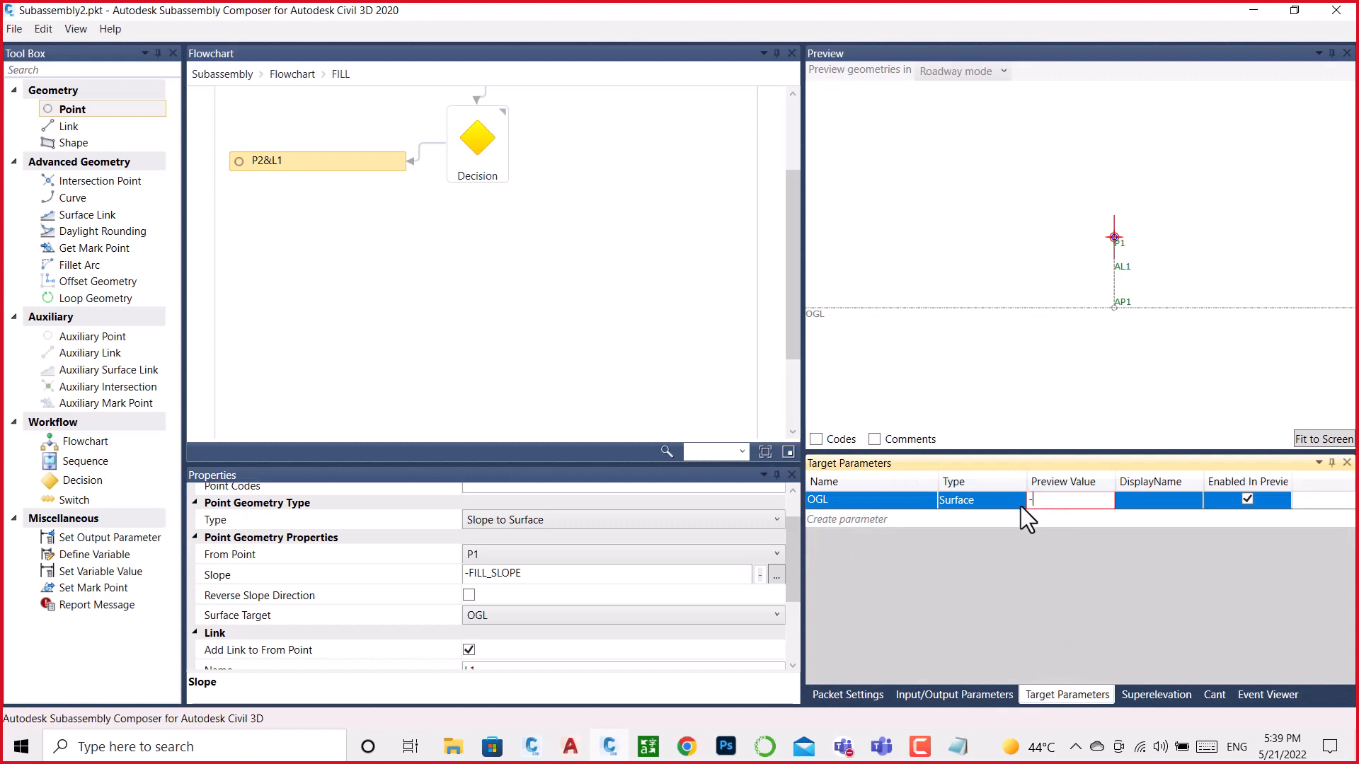
key("Return")
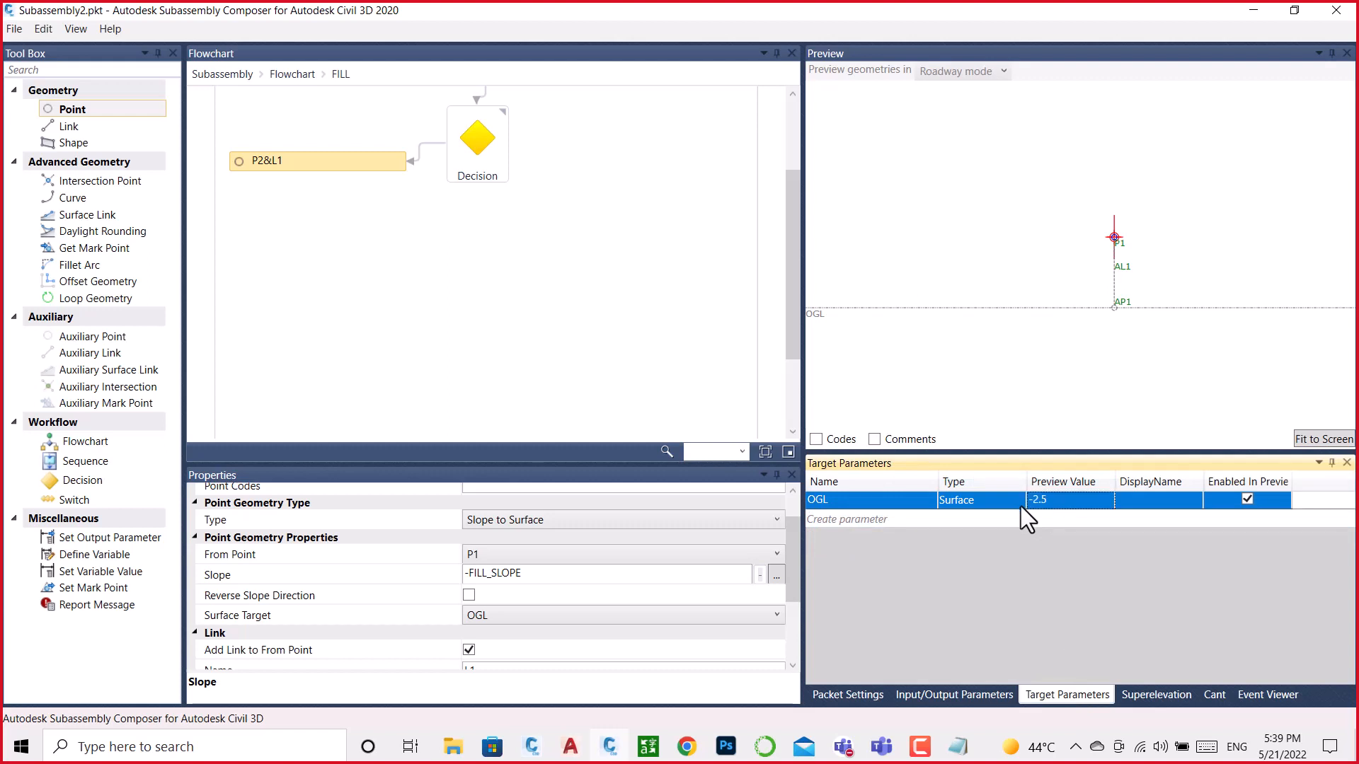
left_click(1314, 440)
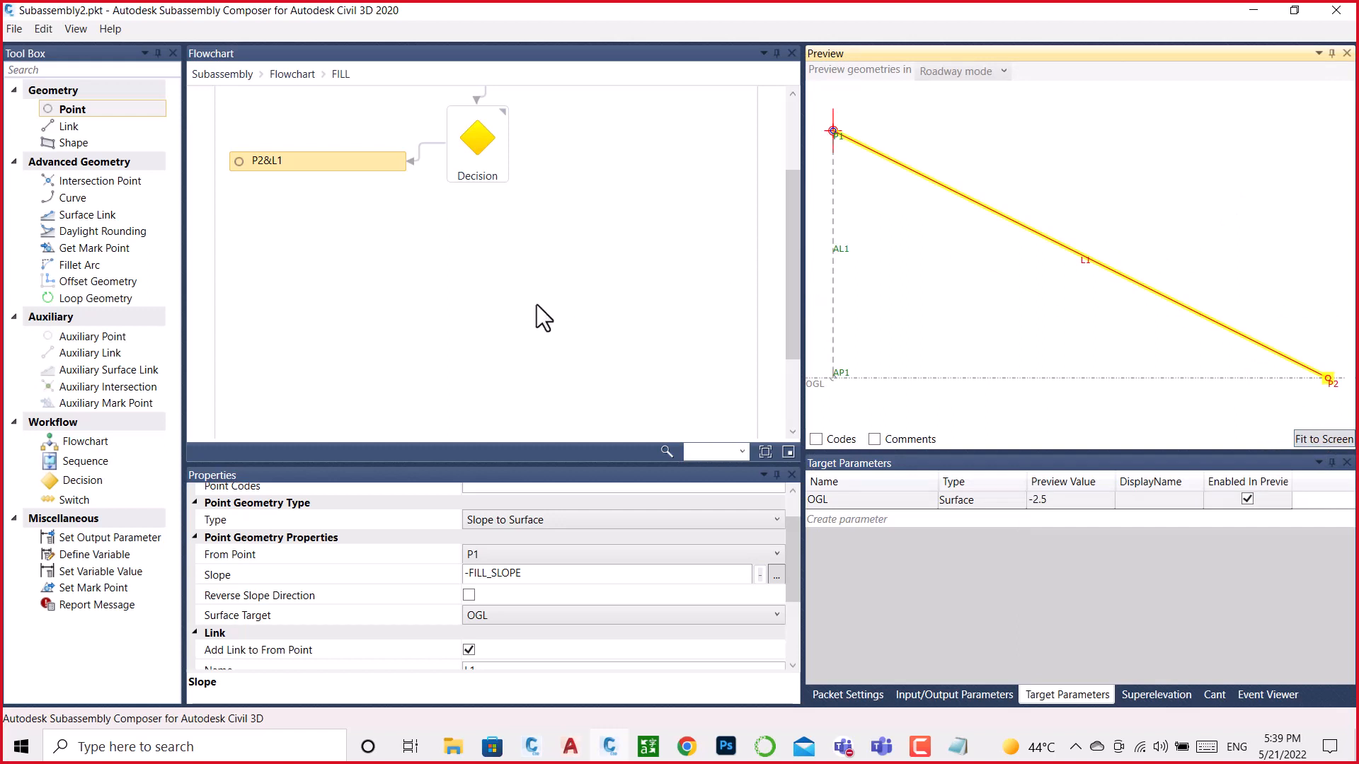
Step: Examine the P2 slope link in the preview alongside the FILL_HIGHT_1 and FILL_SLOPE default values
left_click(329, 164)
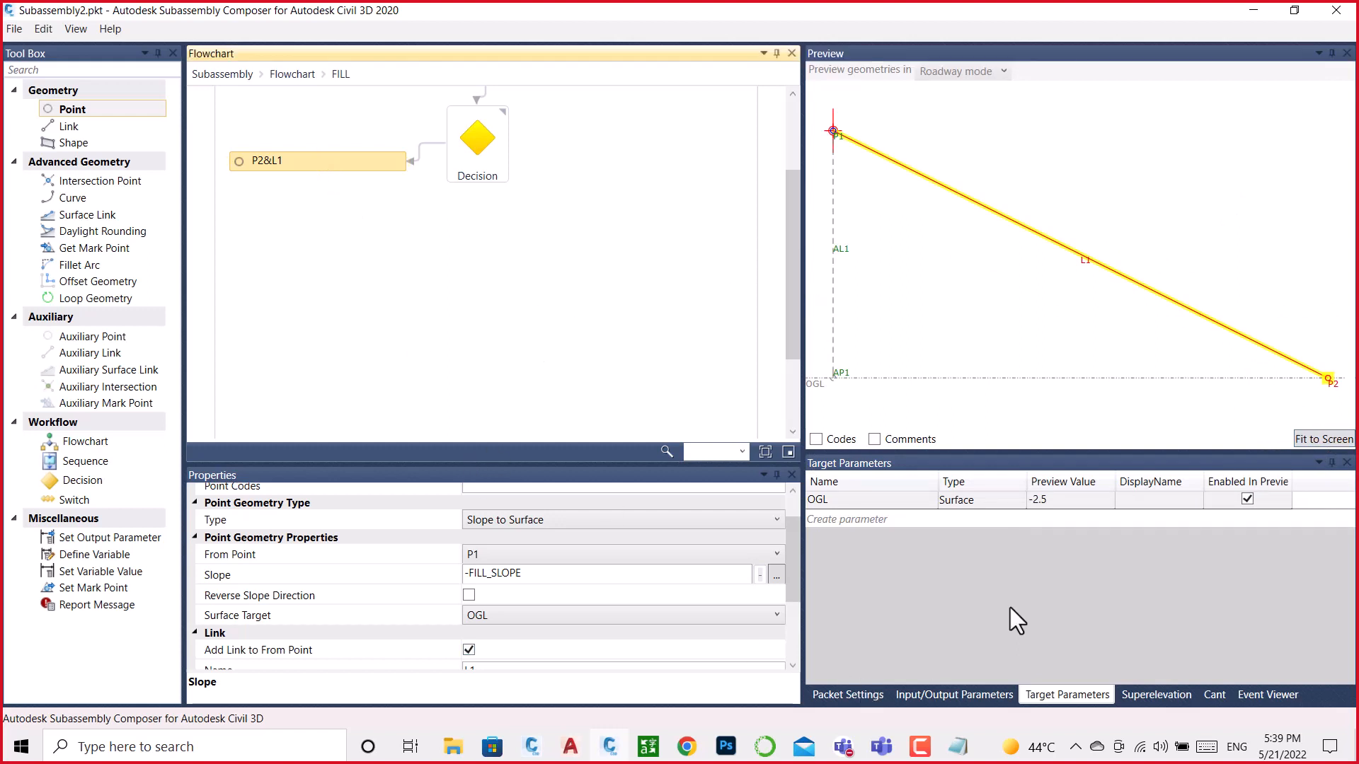
left_click(920, 695)
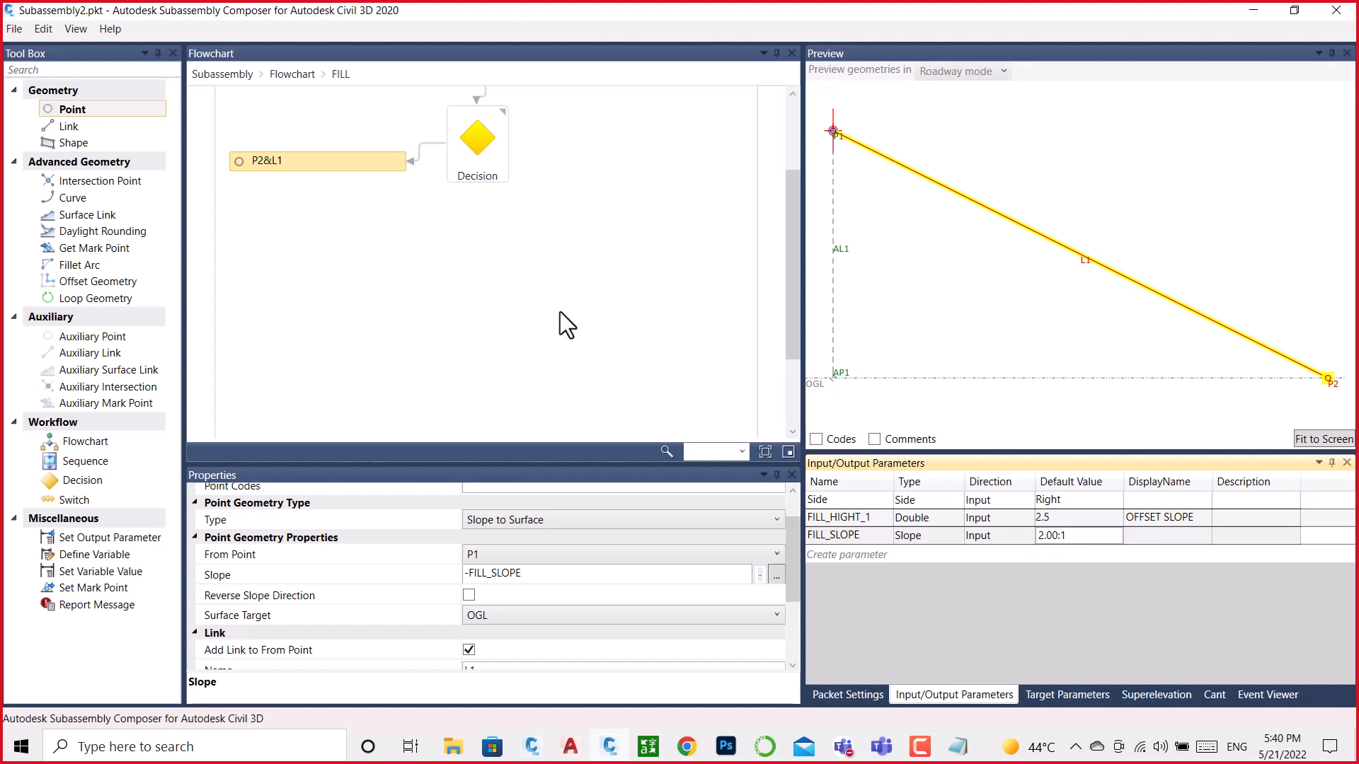
left_click(1057, 518)
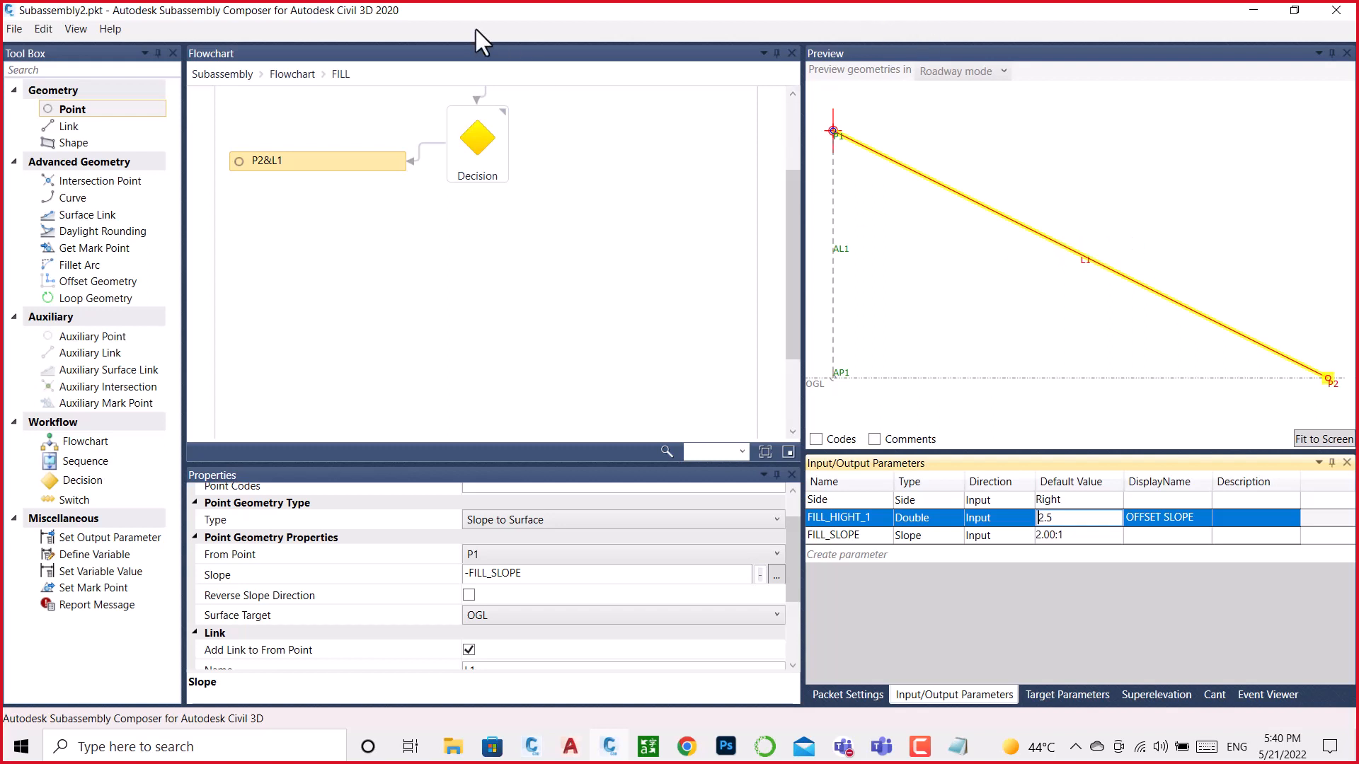
left_click(321, 164)
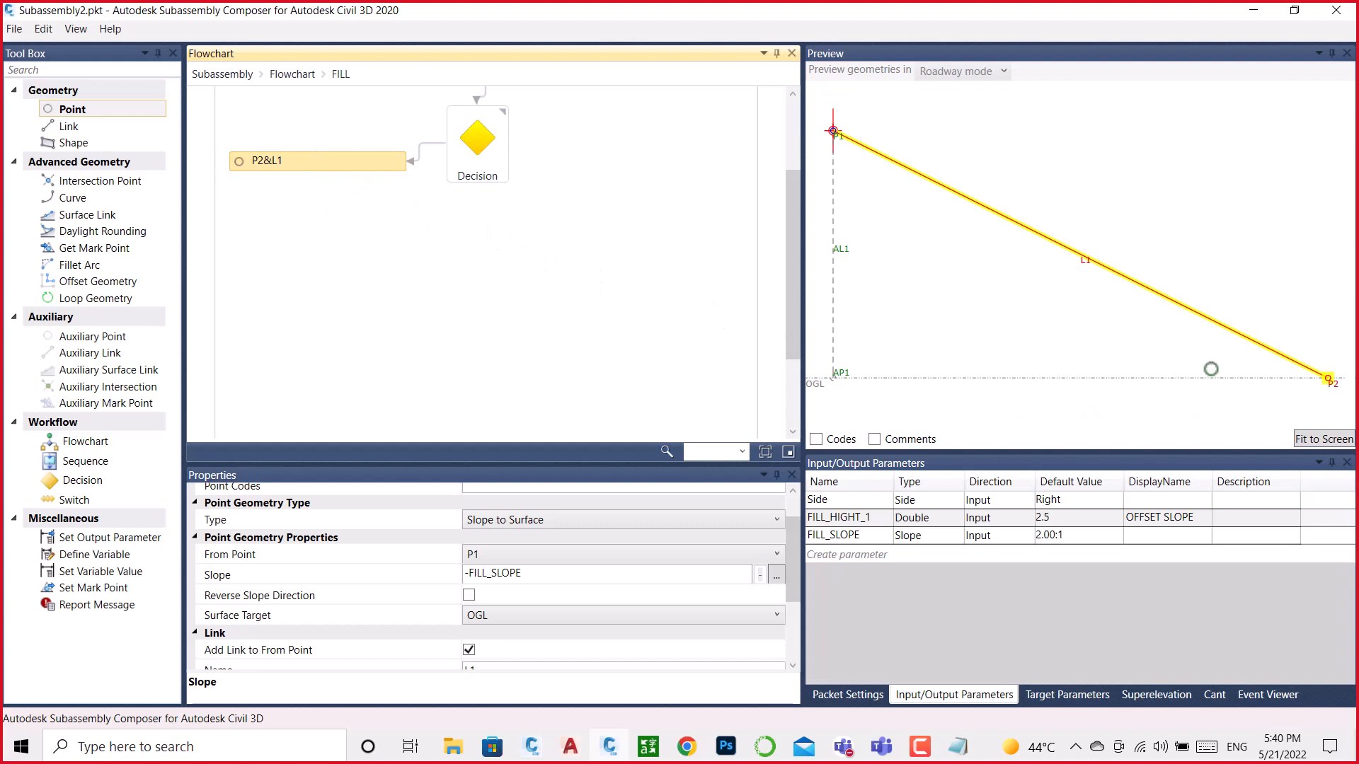
scroll(1212, 368, "down", 4)
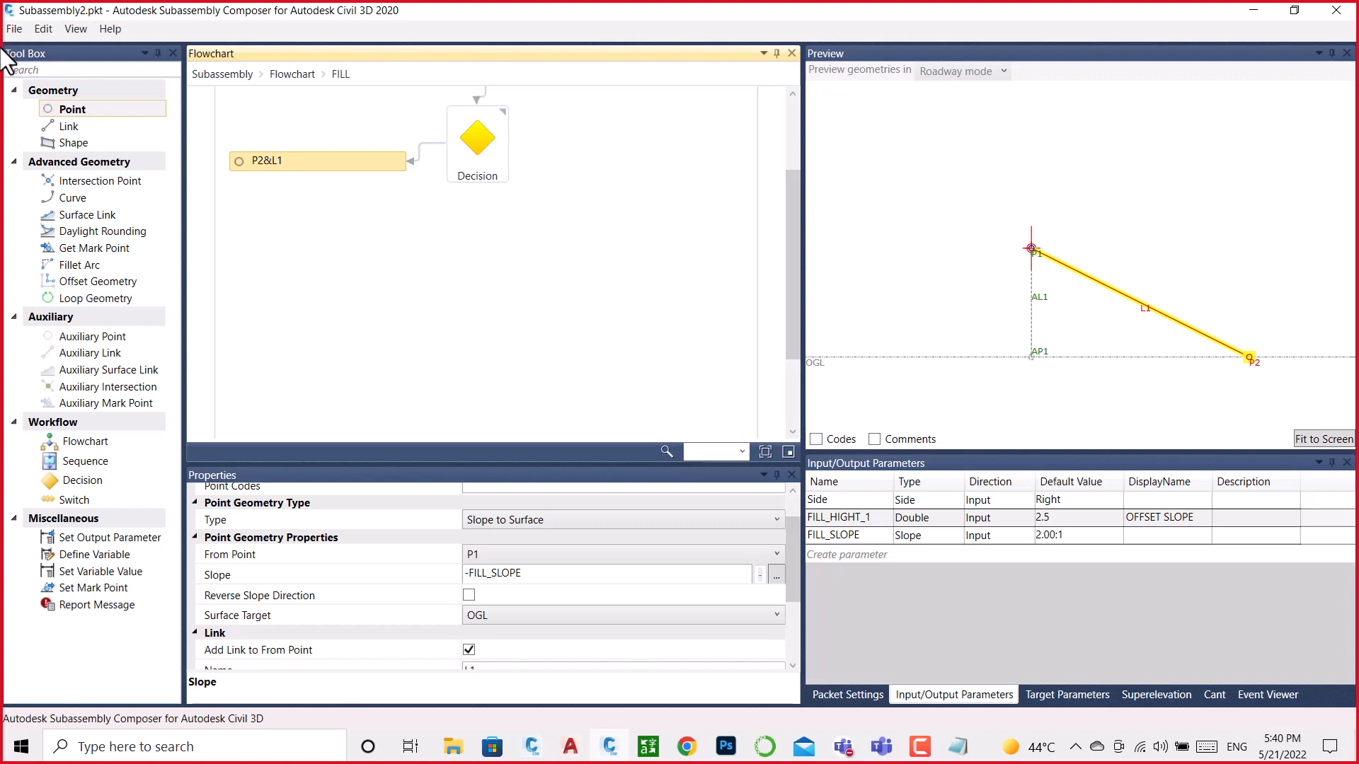
Step: Add a new point with a link on the Decision's False branch, replacing its automatic connector from P2
left_click_drag(84, 113, 579, 175)
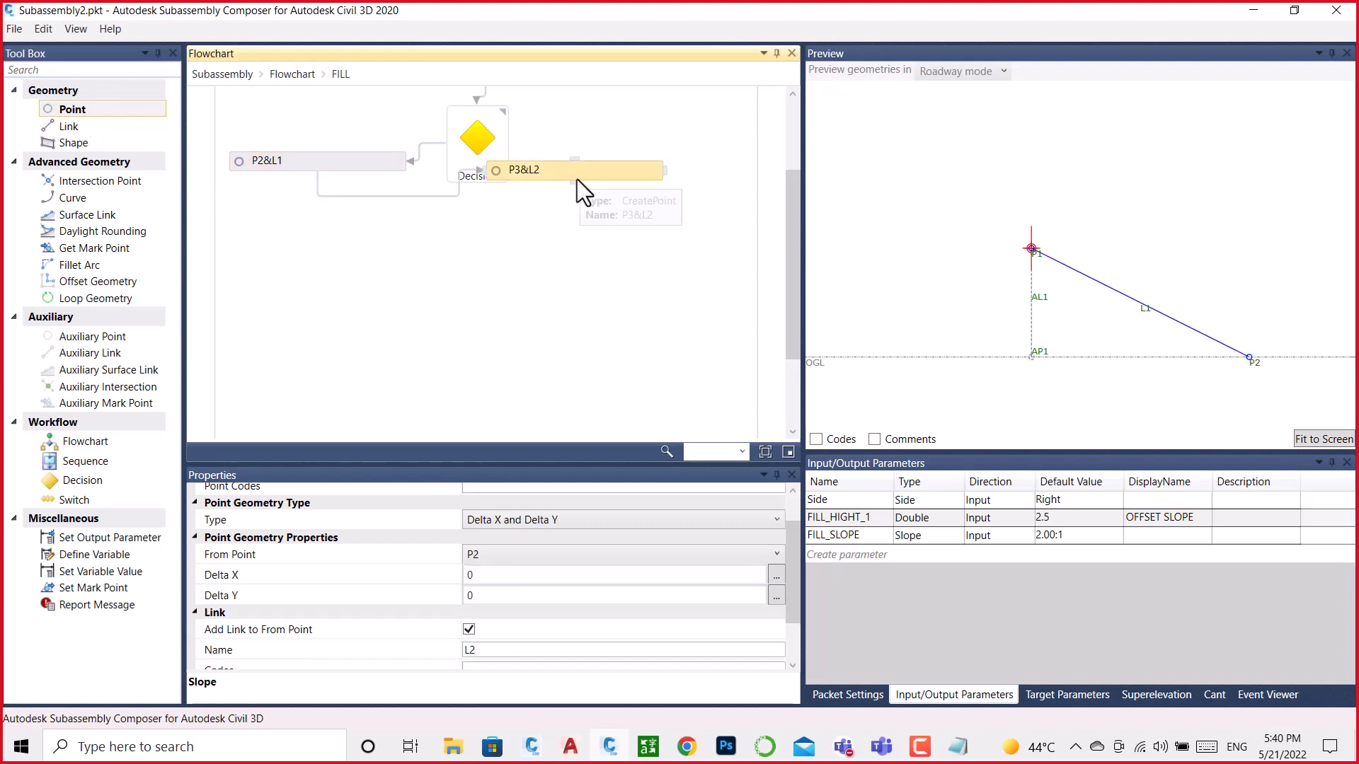
left_click(415, 197)
key("Delete")
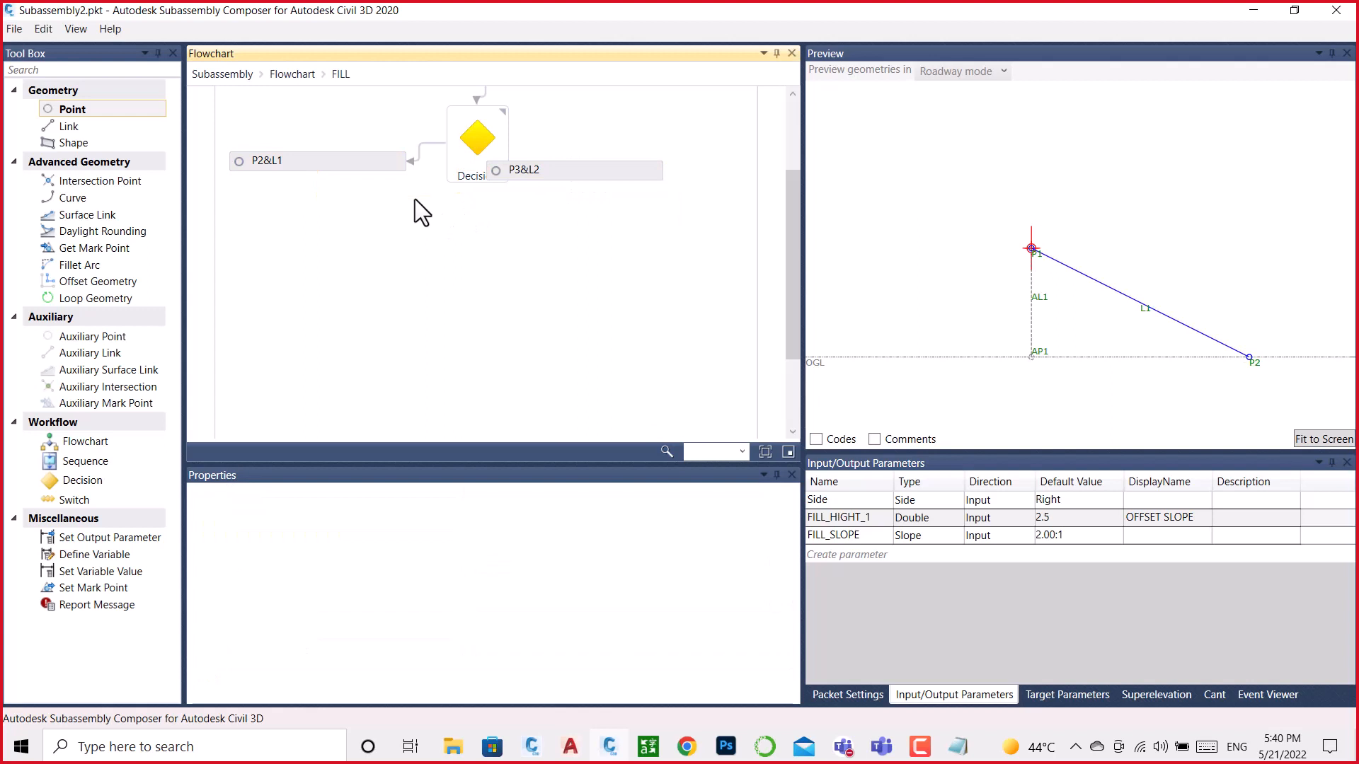
left_click(648, 176)
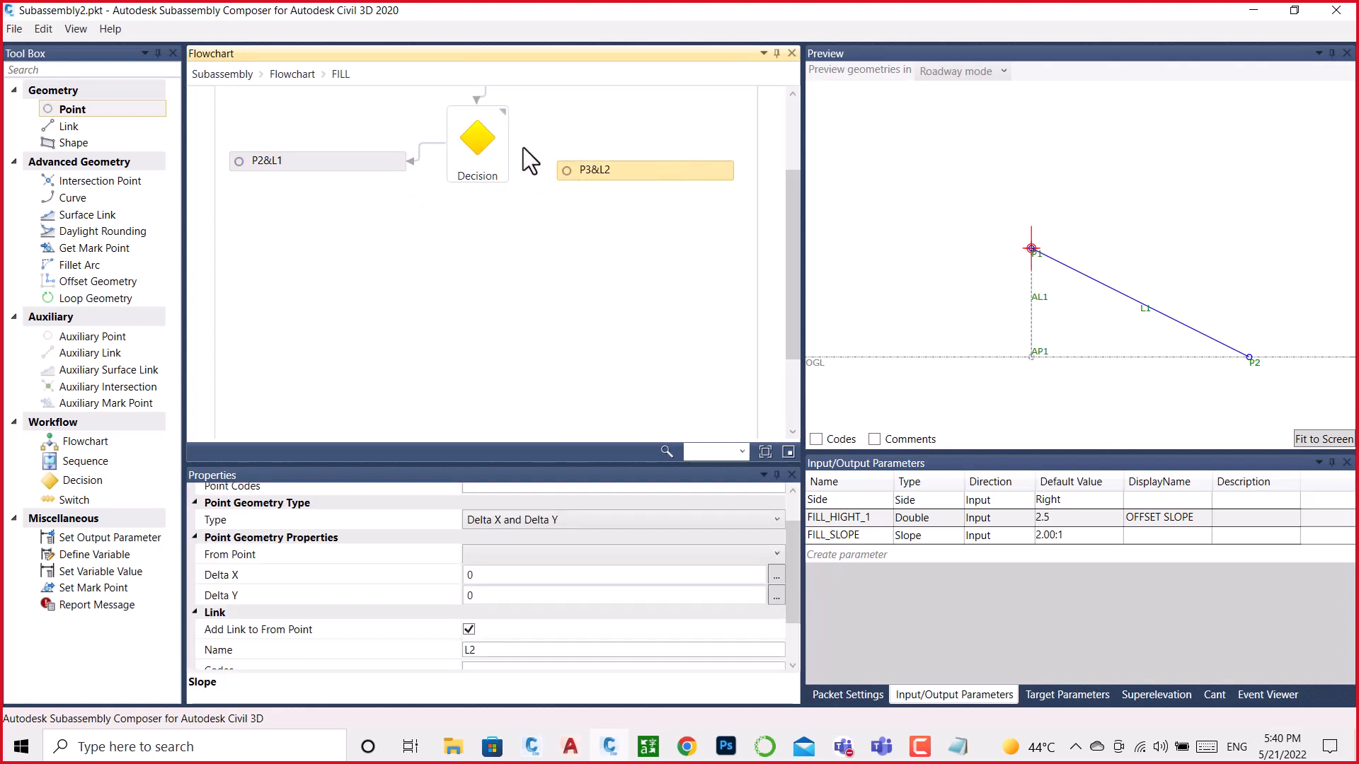
left_click_drag(508, 142, 647, 167)
left_click(333, 169)
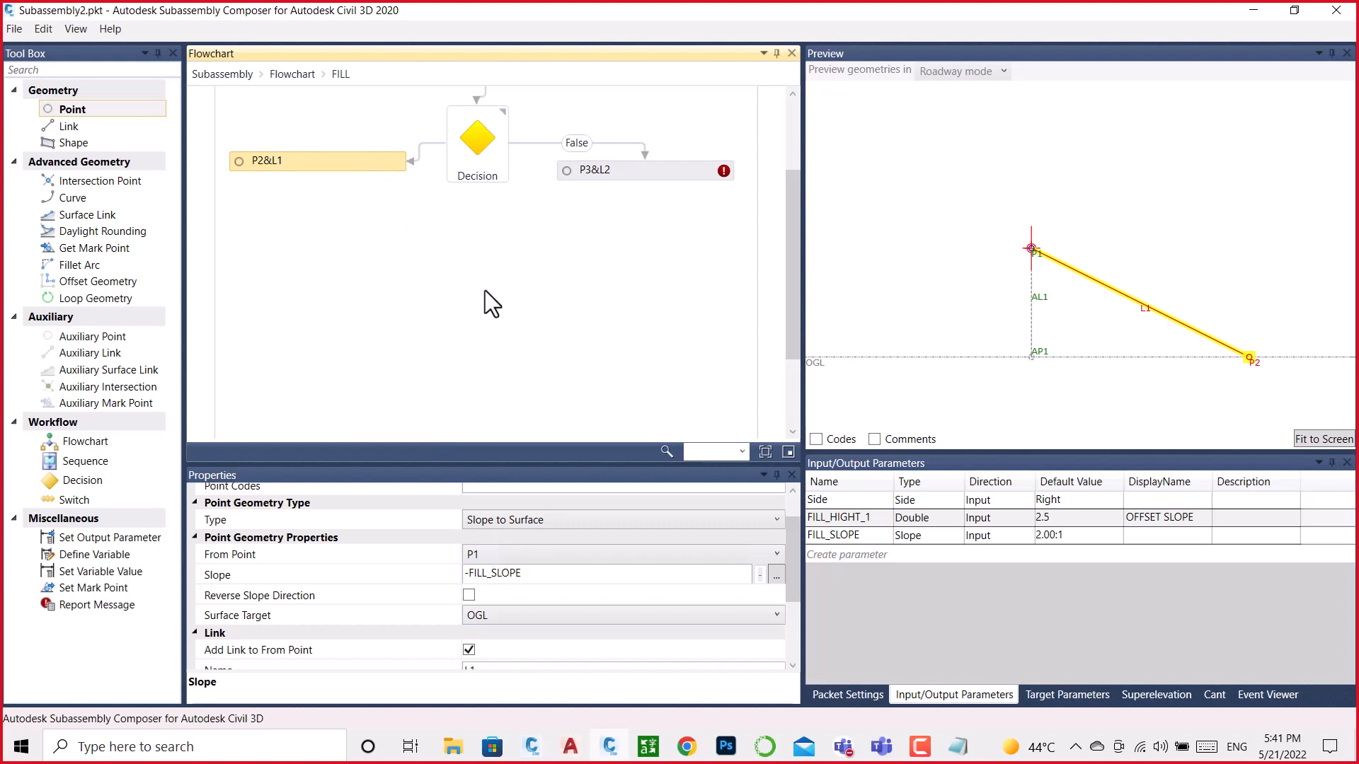
Step: Set point P3's geometry type to Slope and Delta Y with a slope of -FILL_SLOPE
left_click(653, 171)
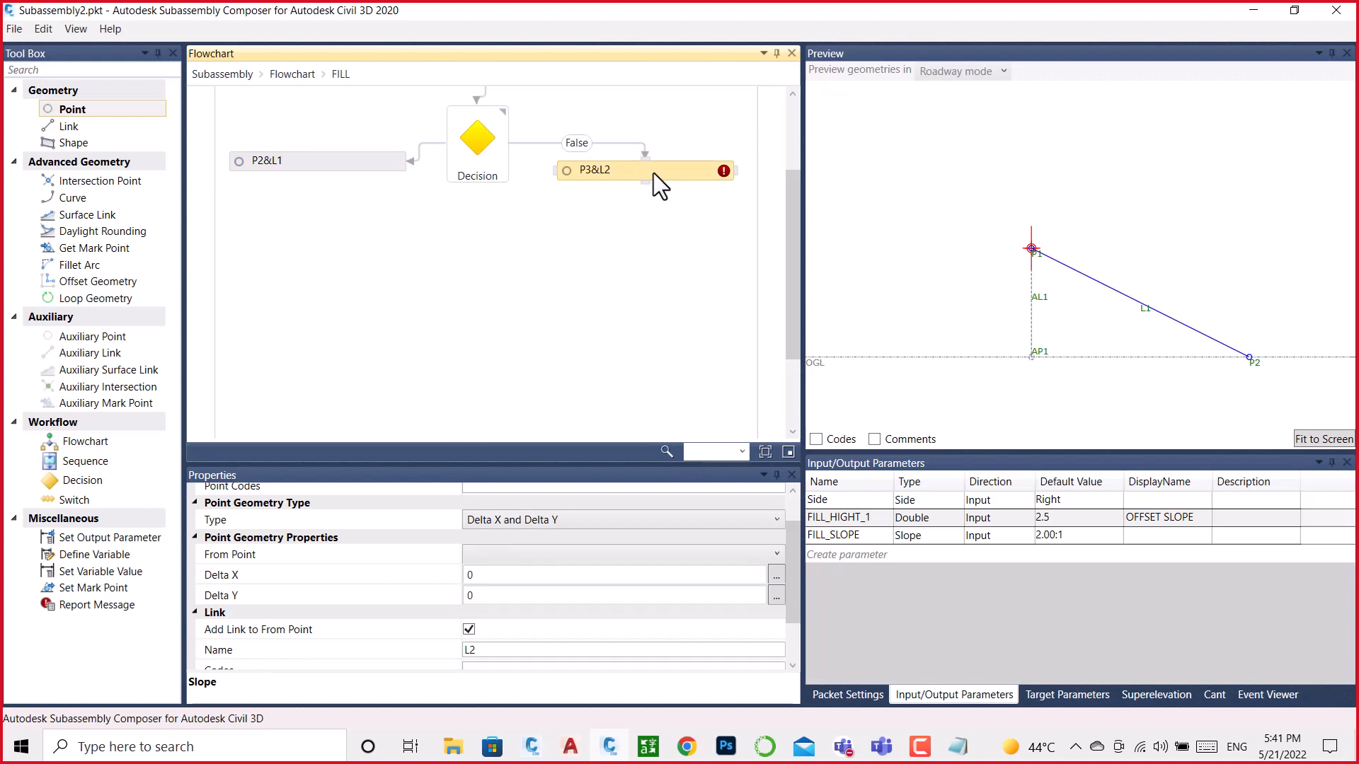
left_click(699, 523)
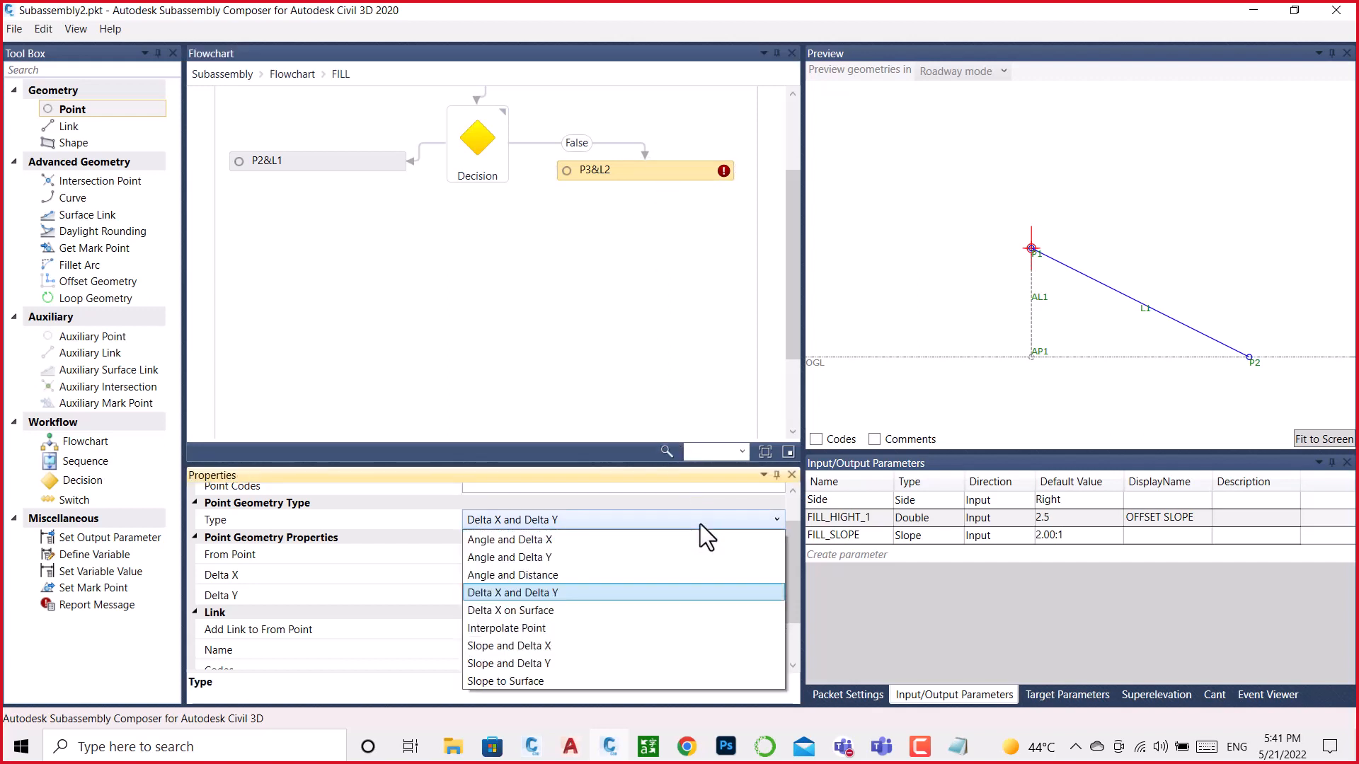
left_click(532, 665)
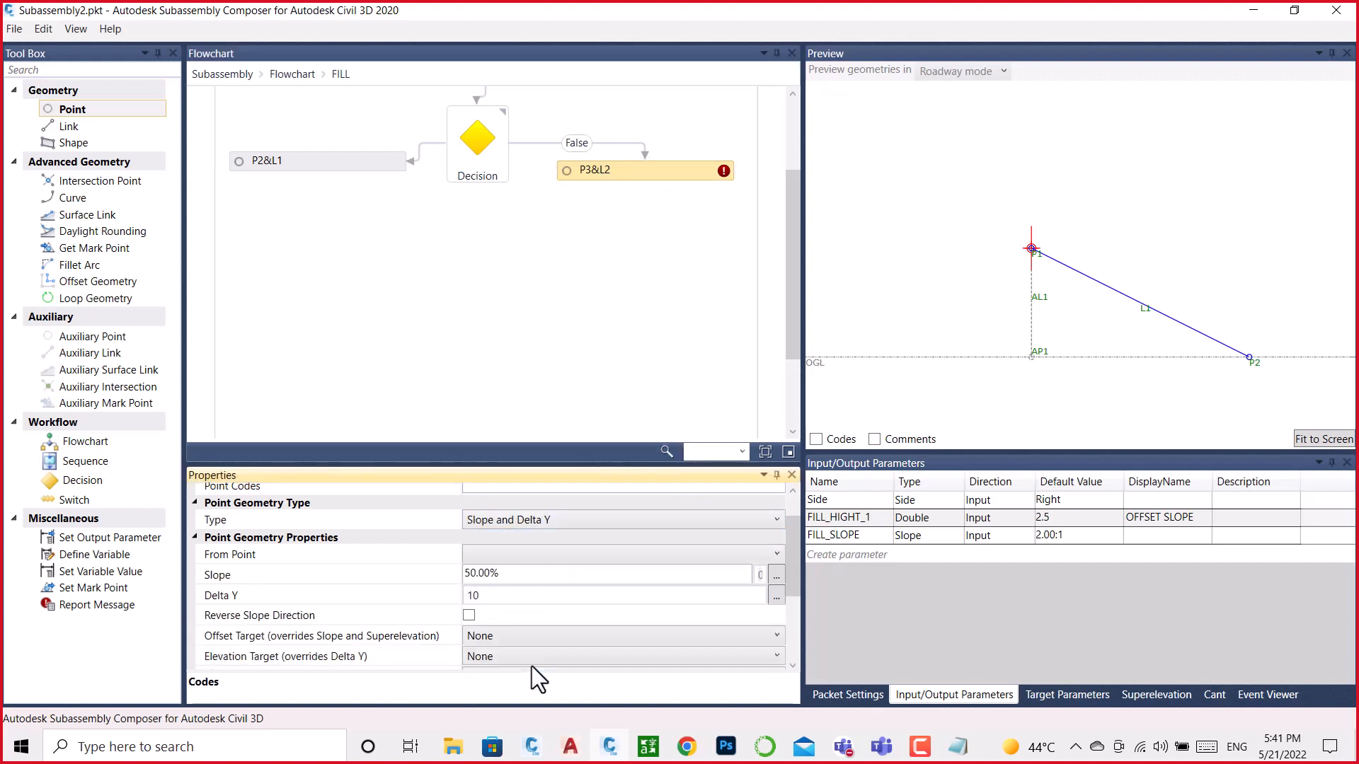
left_click(520, 571)
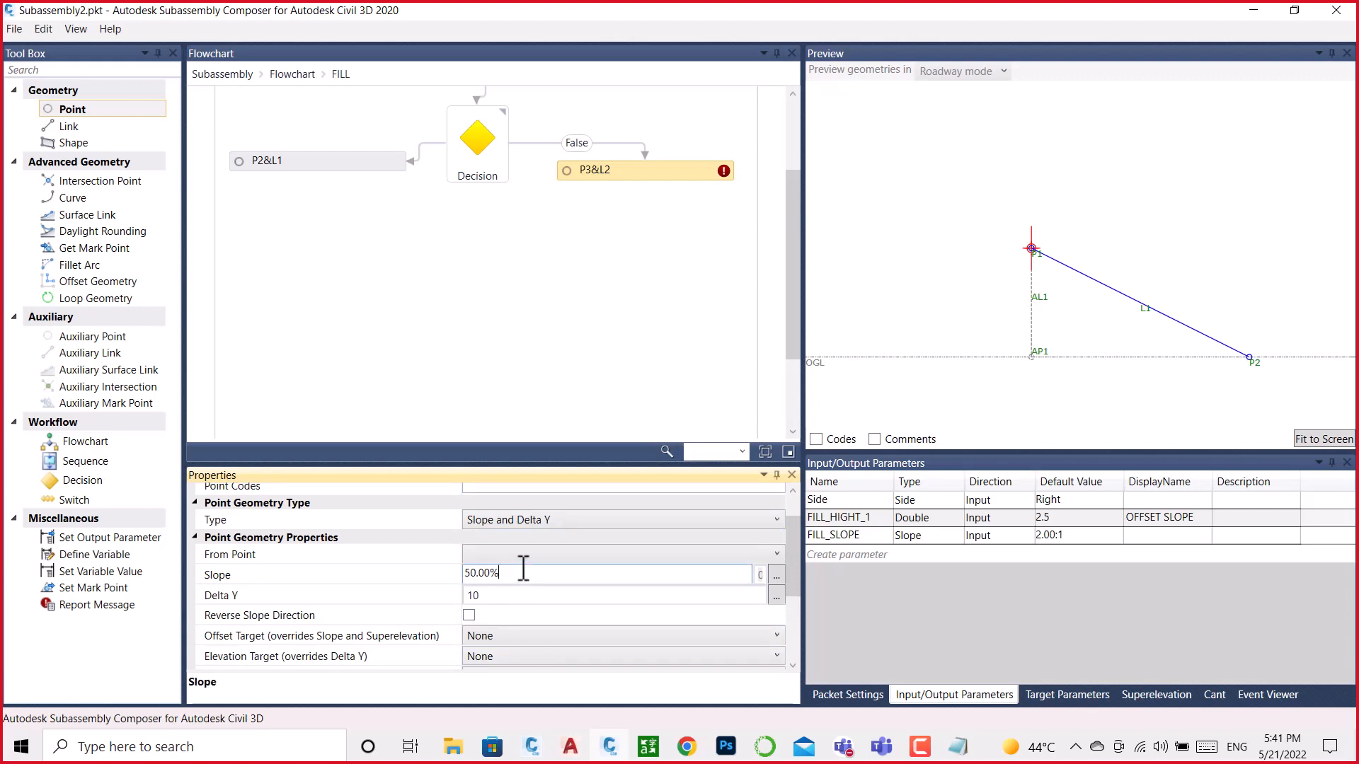
left_click(869, 535)
left_click(874, 534)
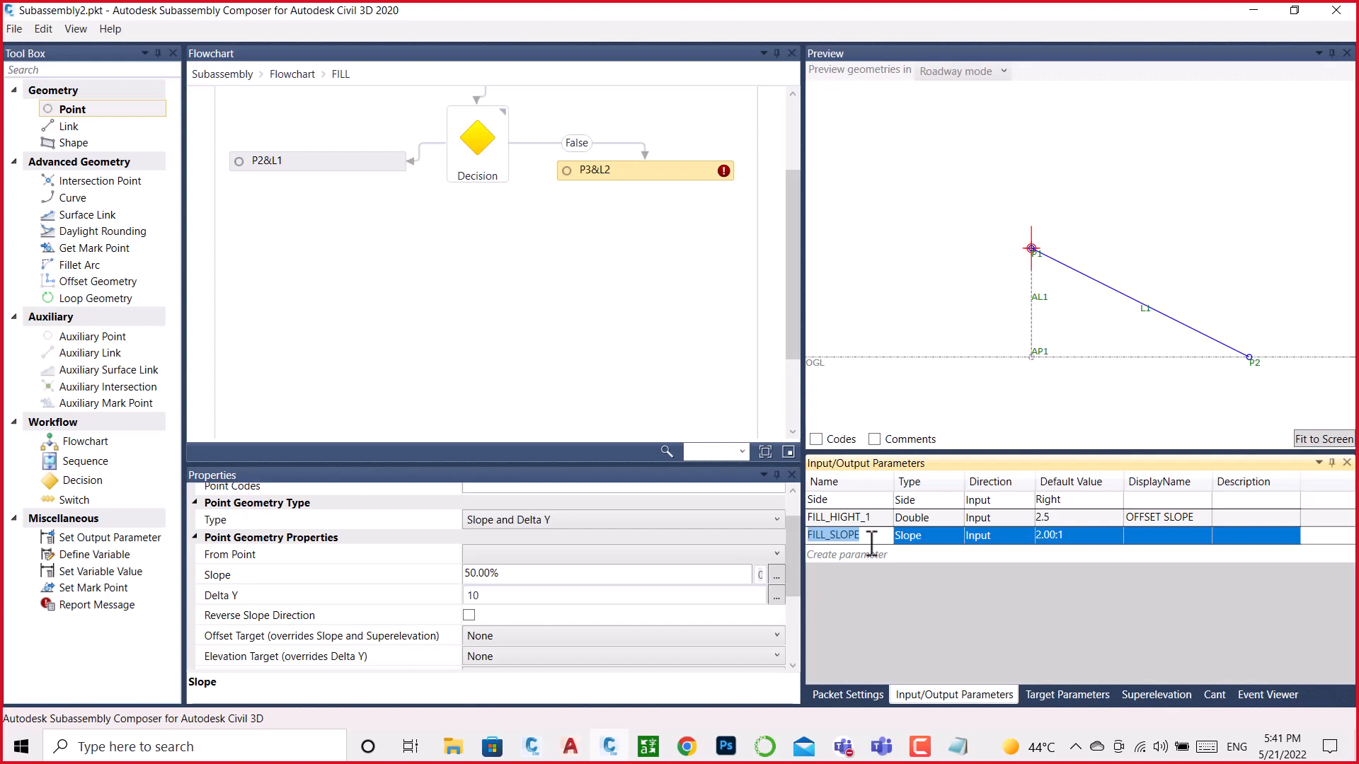
left_click(534, 571)
double_click(482, 572)
type("-")
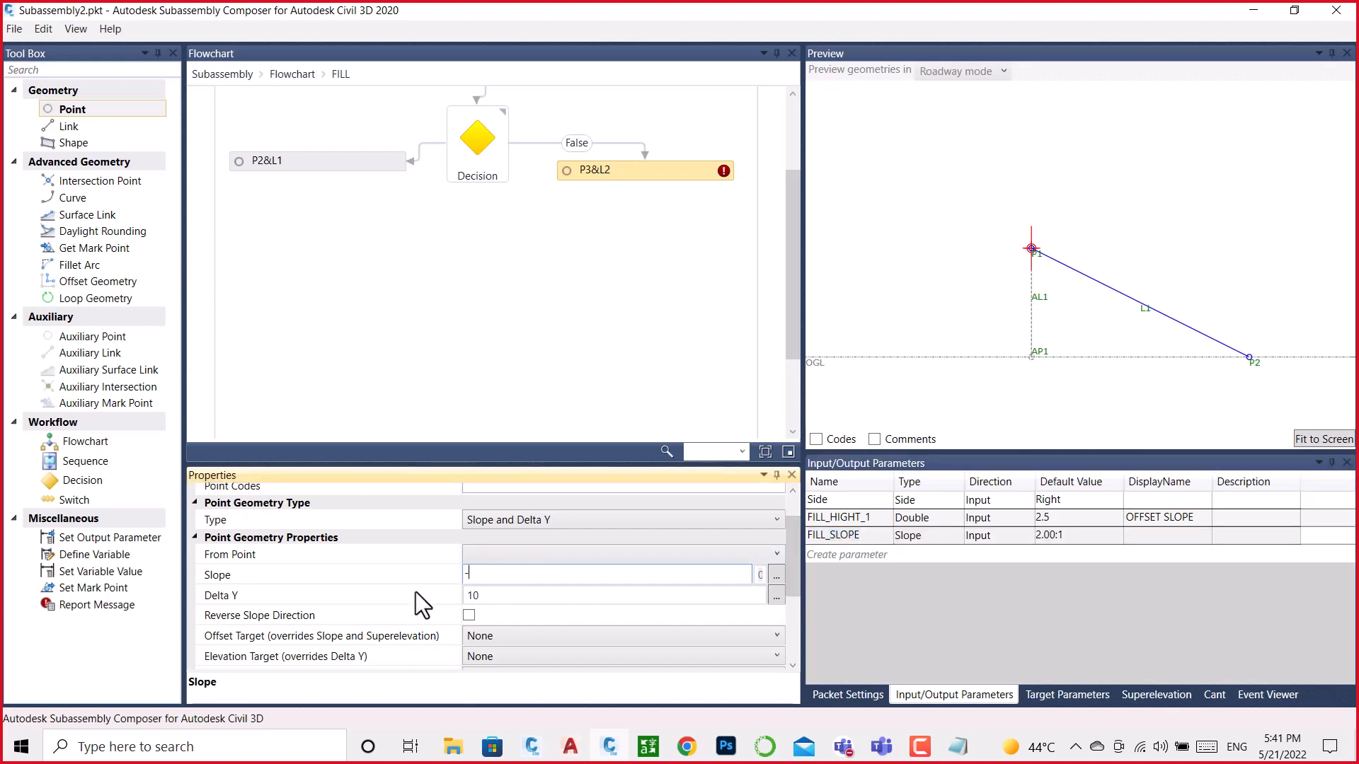
type("FILL_SLOPE")
Step: Set point P3's Delta Y to -FILL_HIGHT_1
double_click(876, 523)
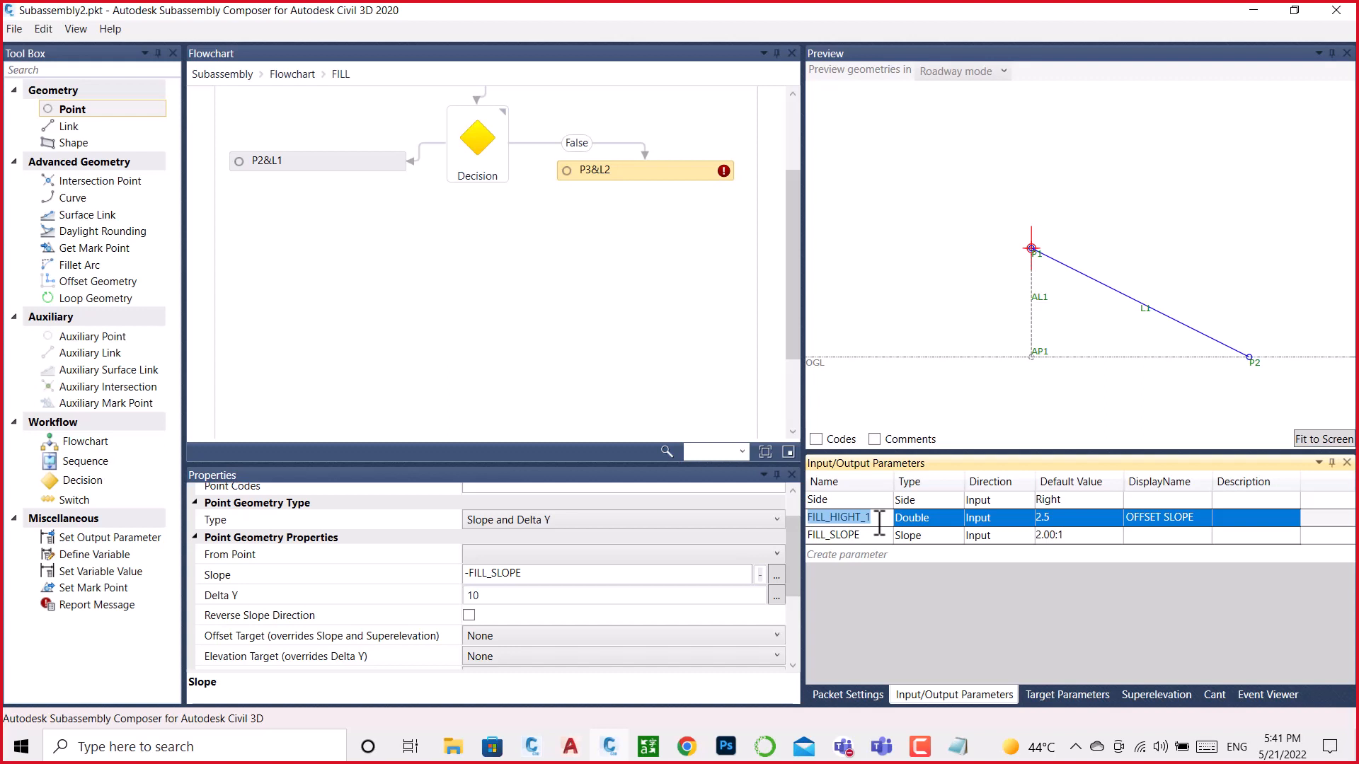
left_click(521, 594)
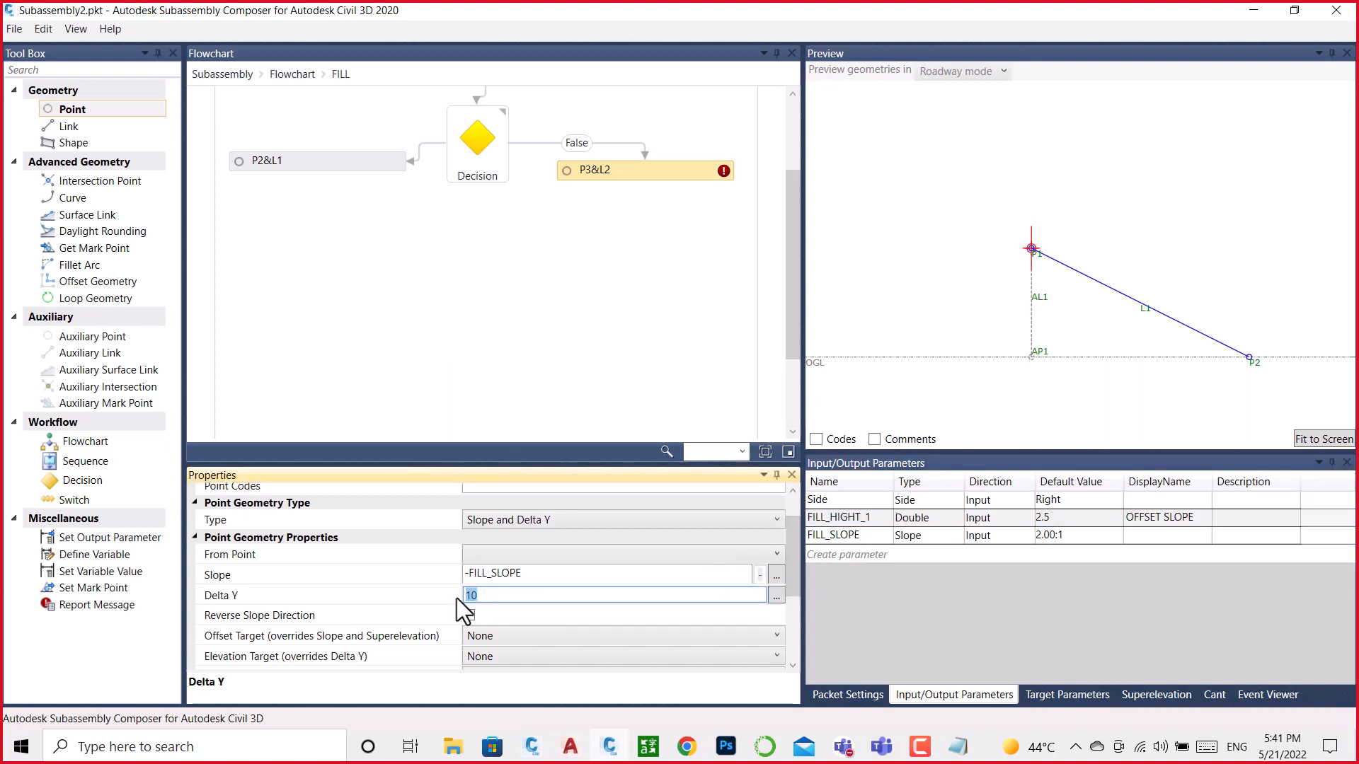
type("-FILL_HIGHT_1")
left_click(562, 239)
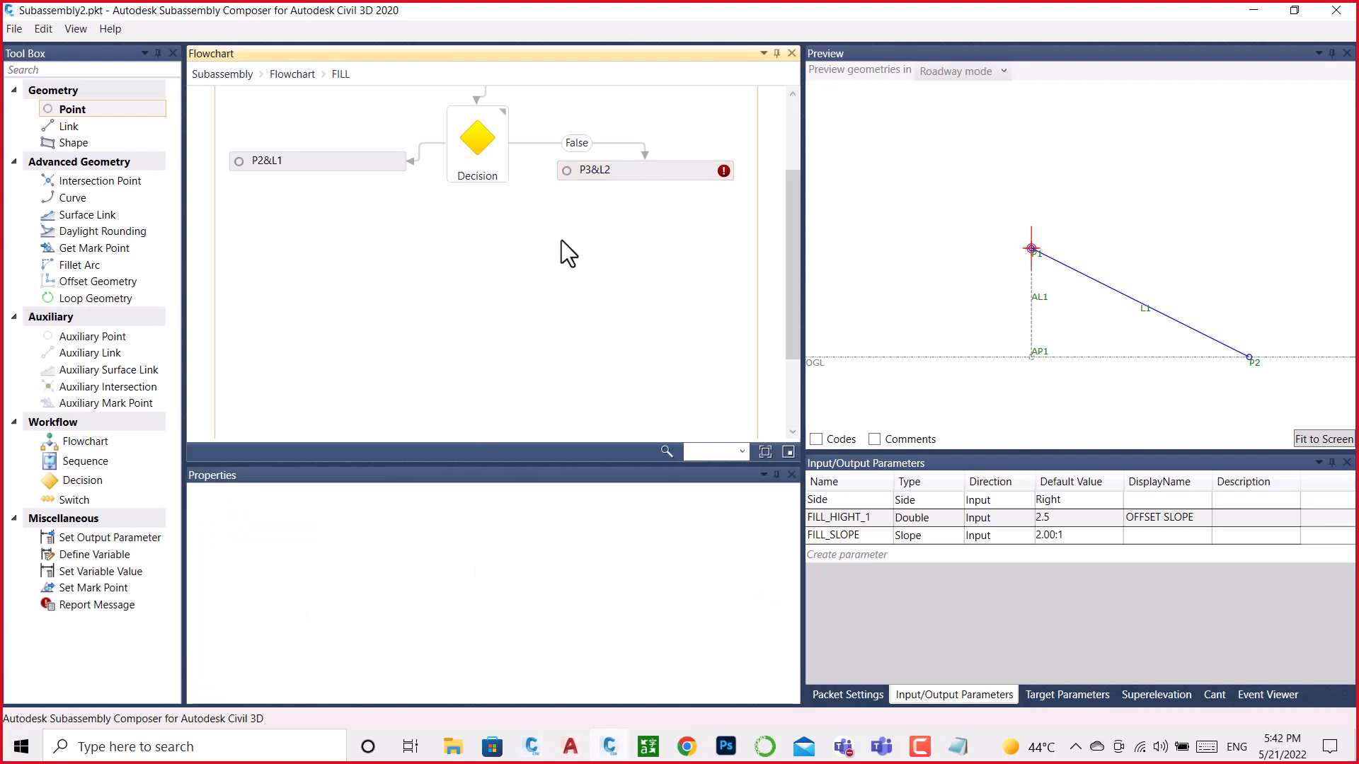
Step: Check P3's offset and elevation target options and set its From Point to P1
left_click(657, 173)
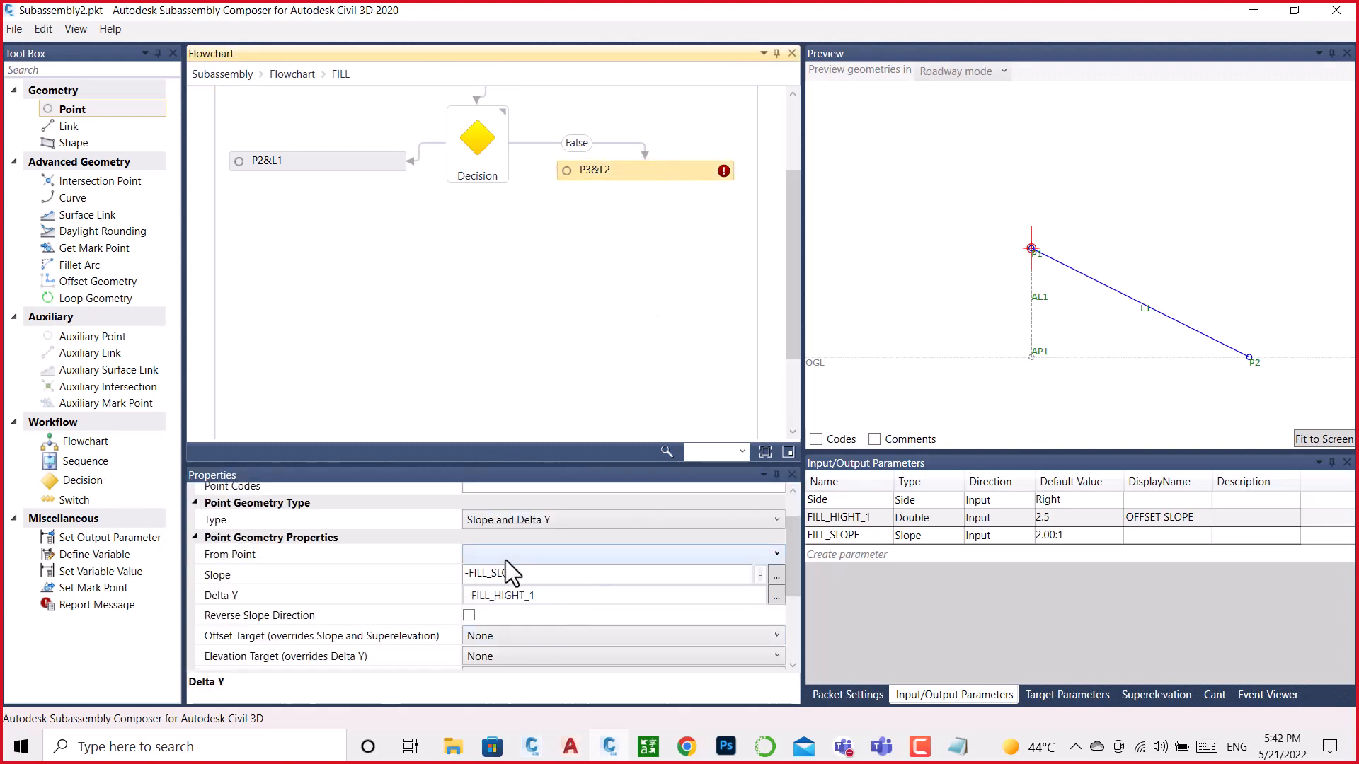
scroll(505, 566, "down", 3)
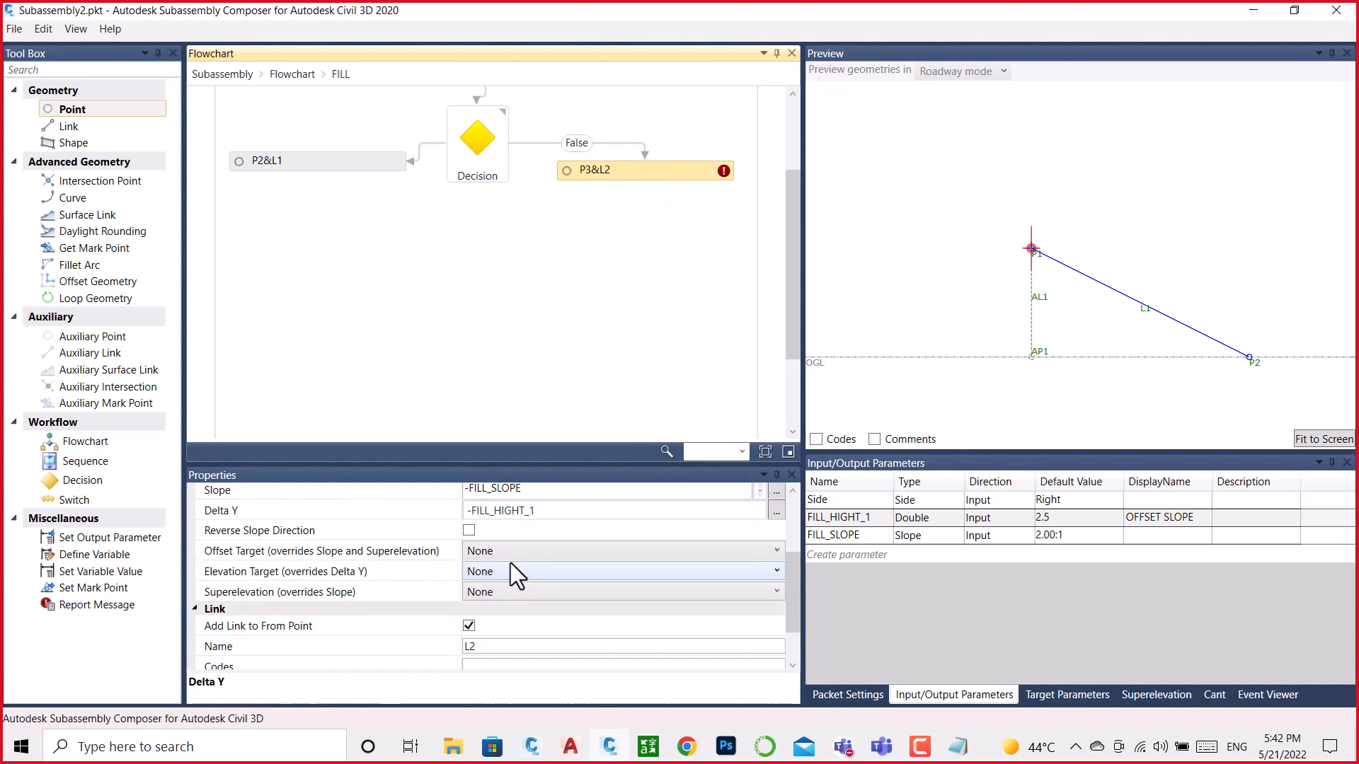
left_click(521, 550)
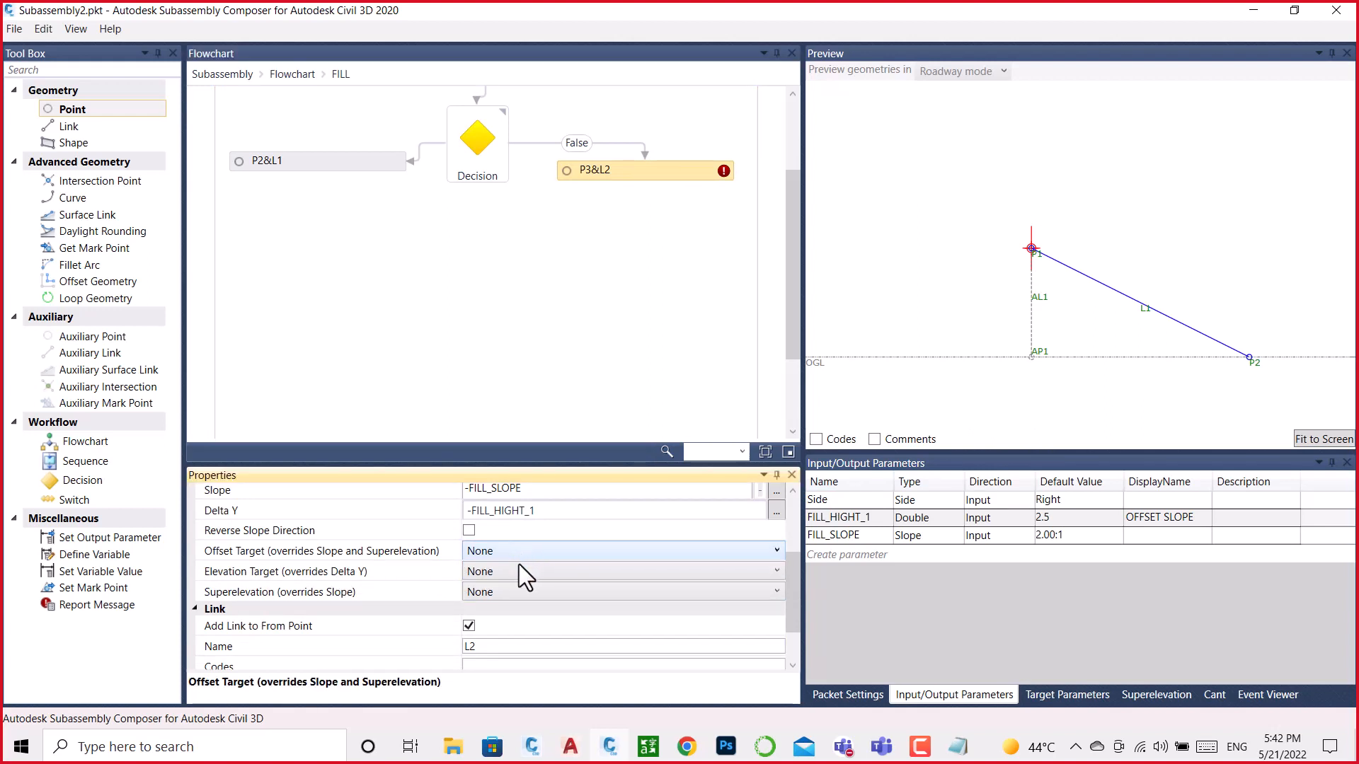
left_click(519, 578)
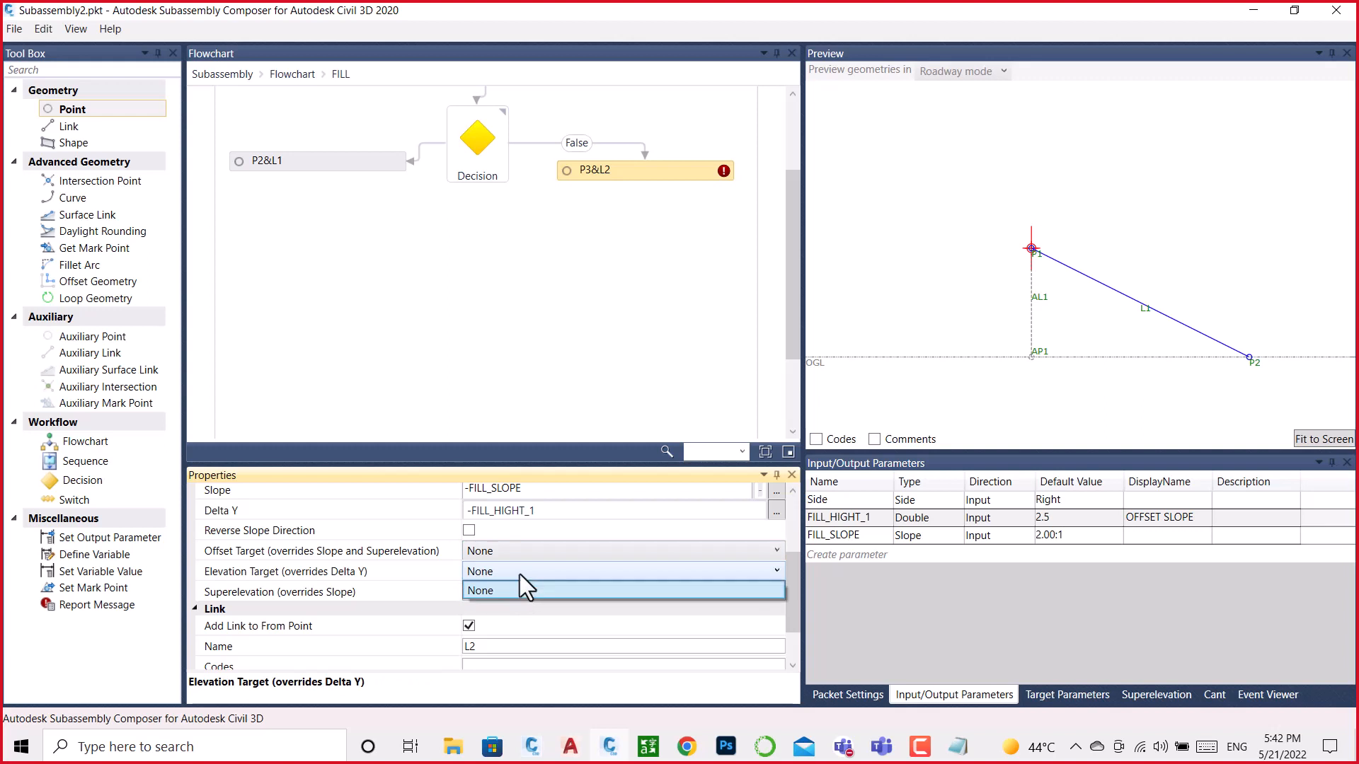
scroll(509, 573, "up", 5)
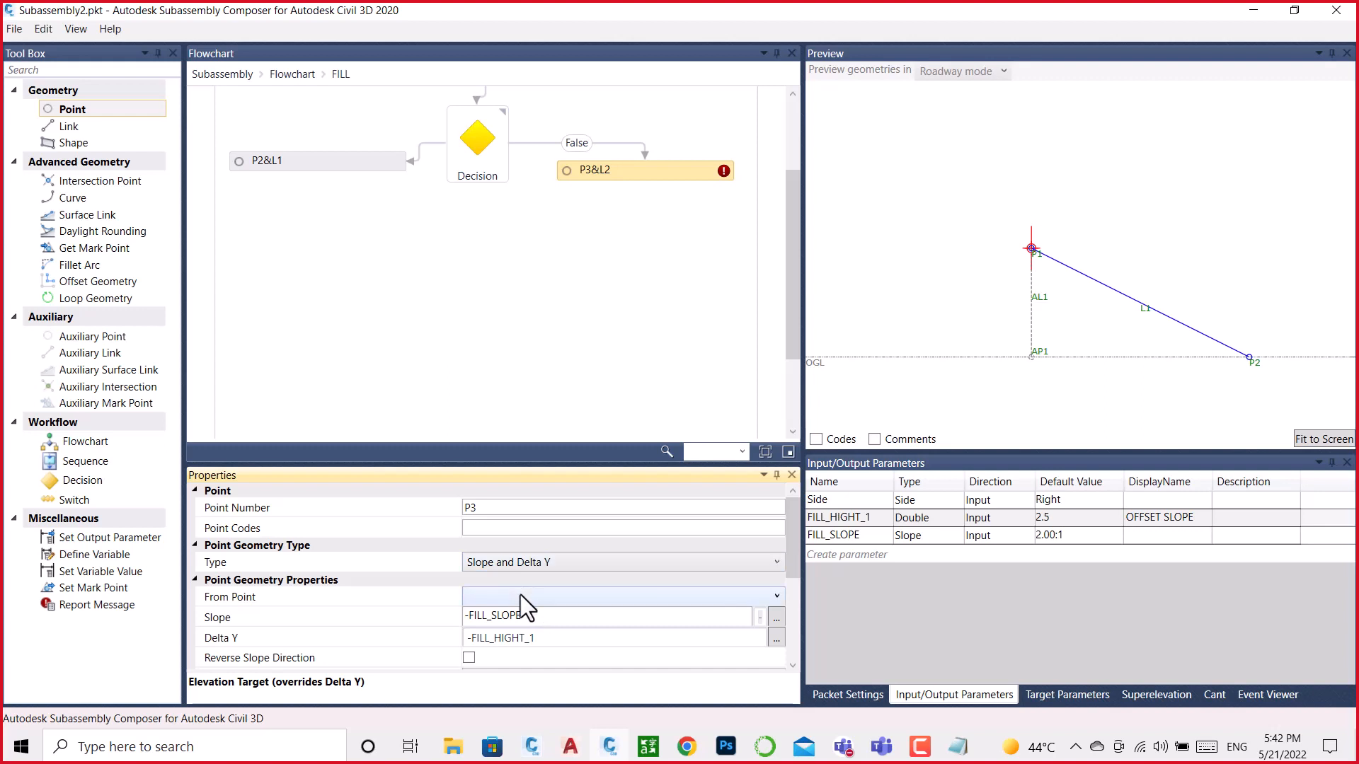
left_click(775, 595)
left_click(468, 635)
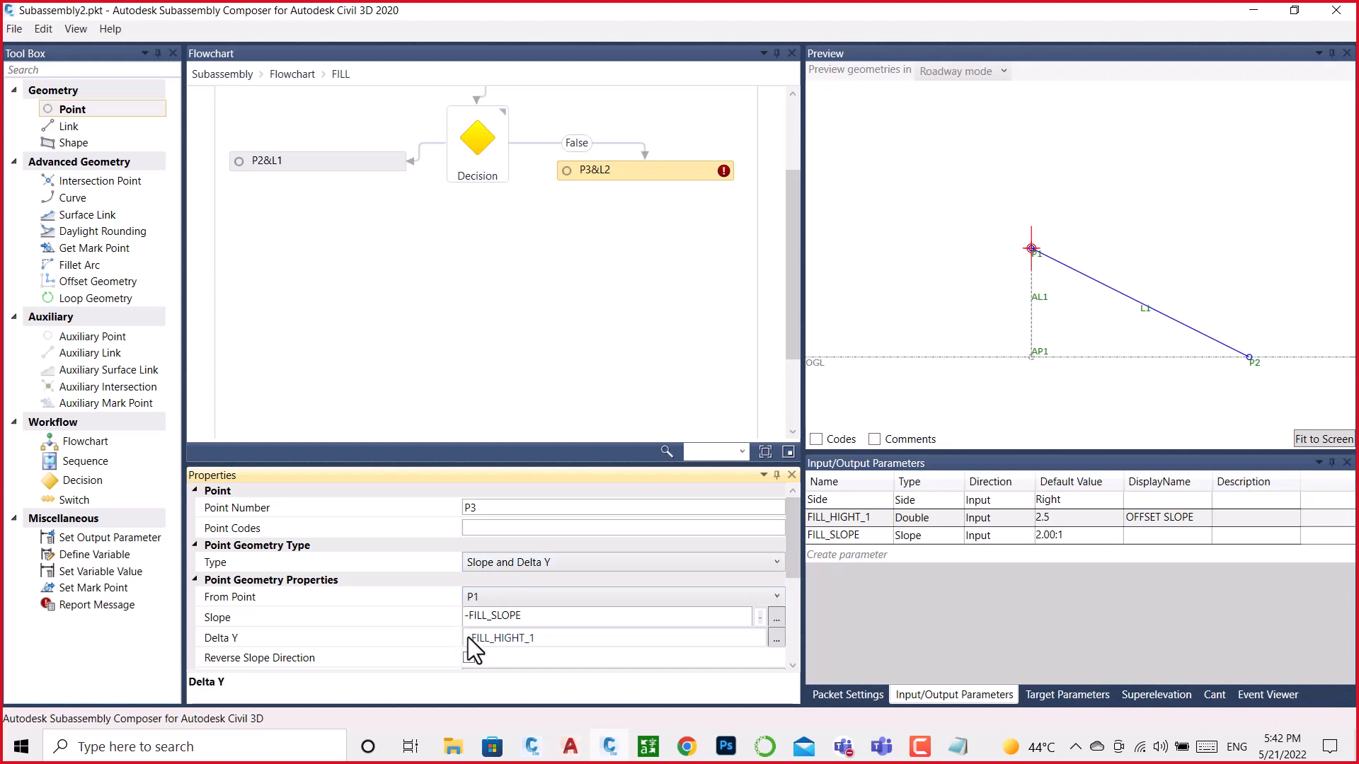
Step: Delete the False connector between the Decision and the P3&L2 element
scroll(616, 283, "down", 1)
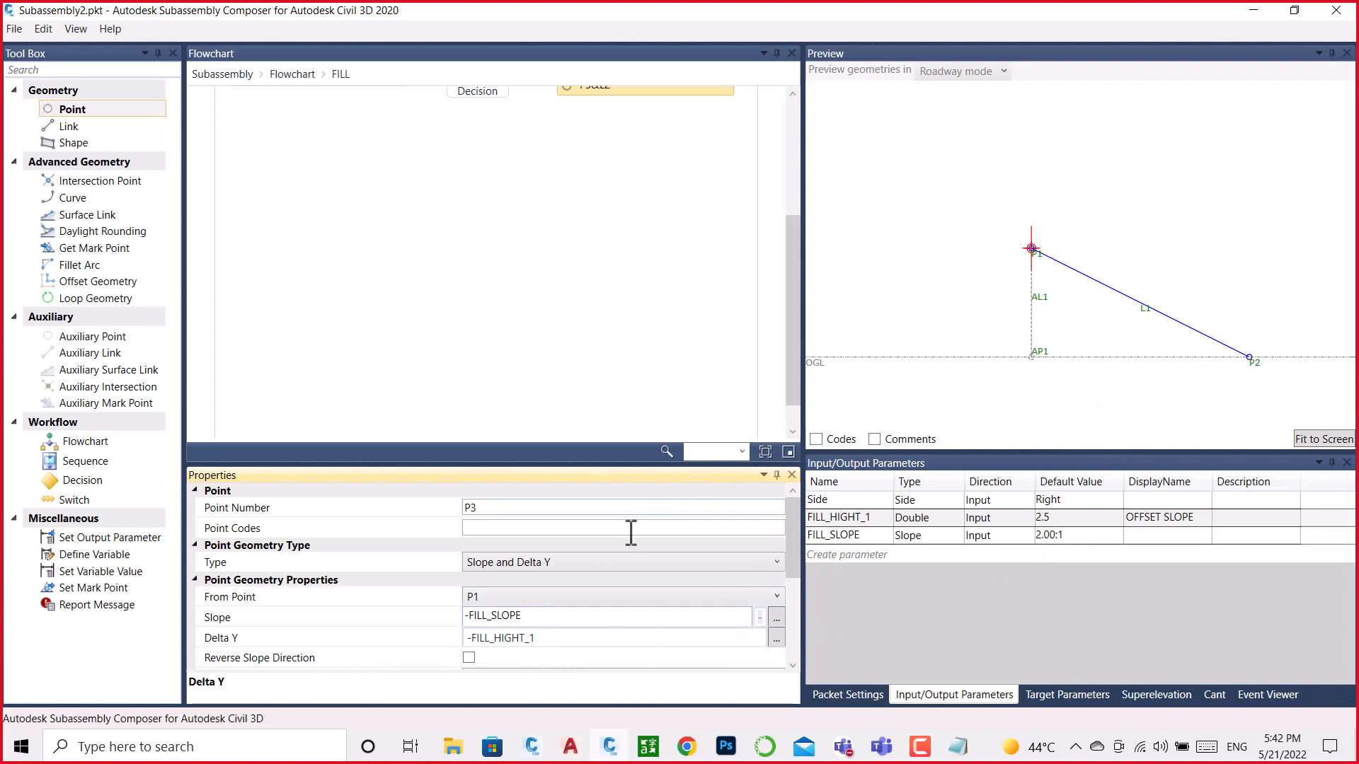
scroll(627, 622, "down", 1)
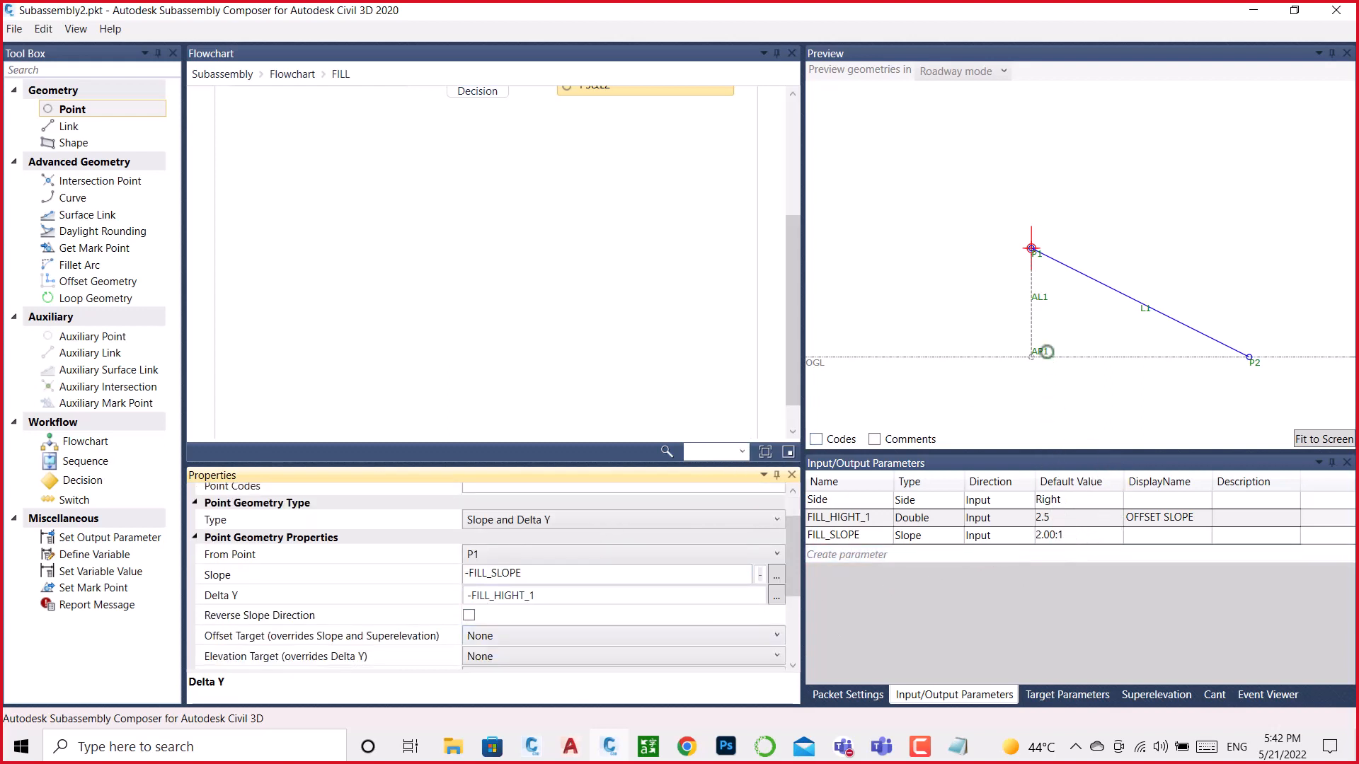
left_click(665, 454)
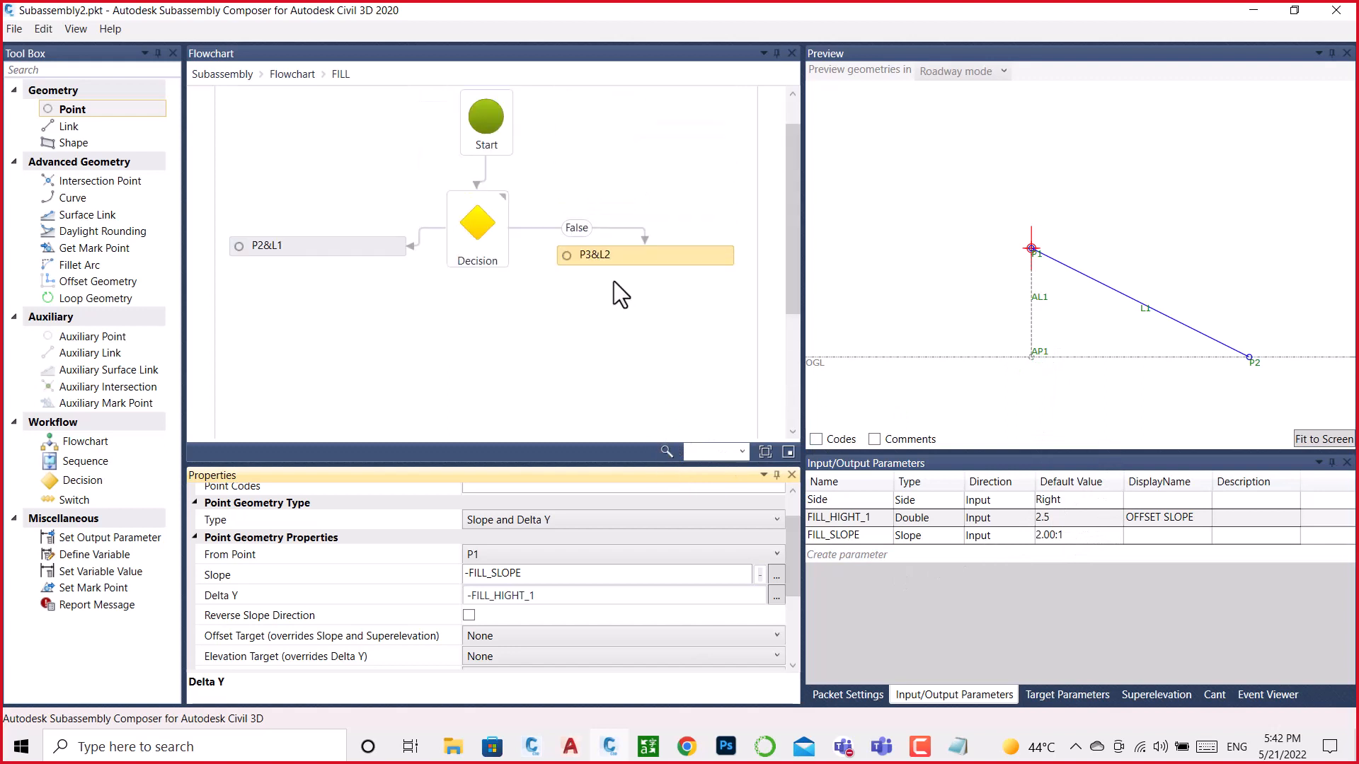
left_click(542, 228)
key("Delete")
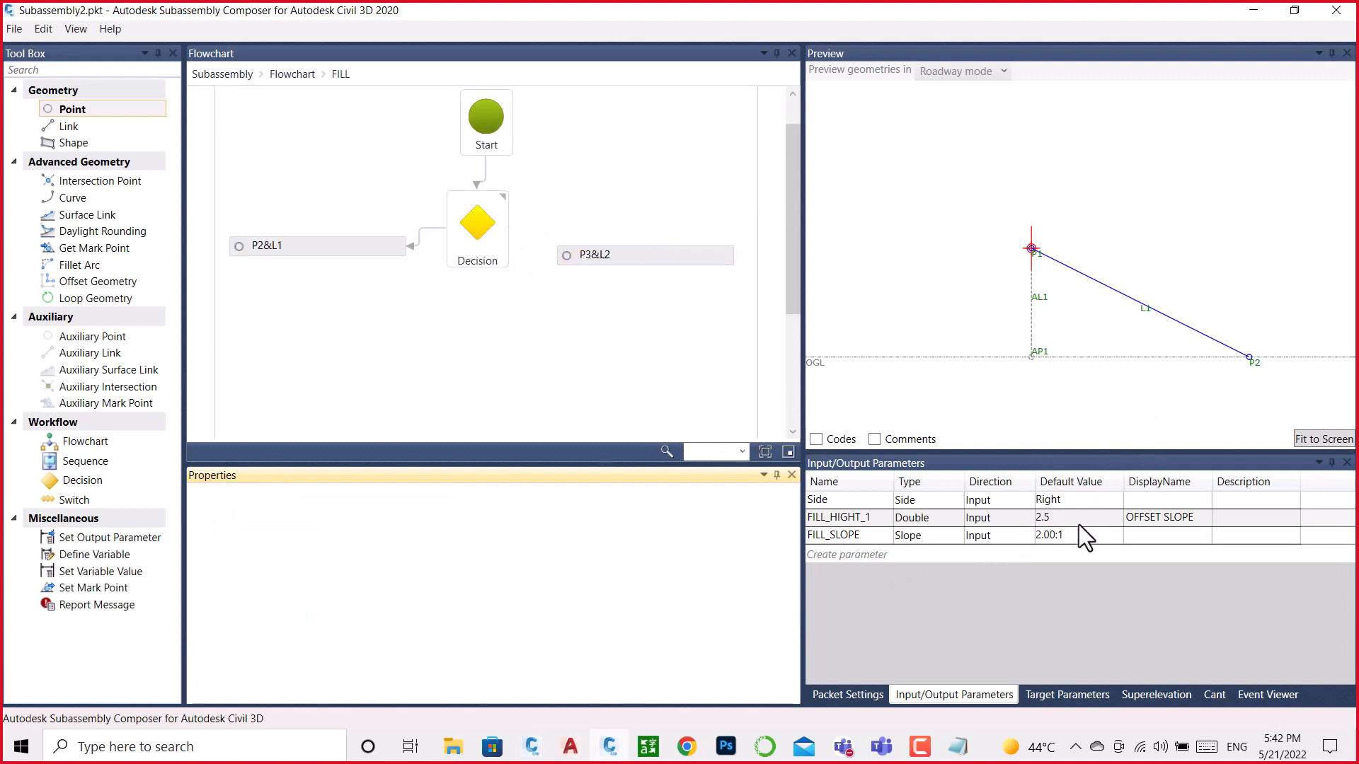
Step: Try FILL_HIGHT_1 default values of 2.501 and 2.51, and lower the OGL line in the preview
double_click(1052, 522)
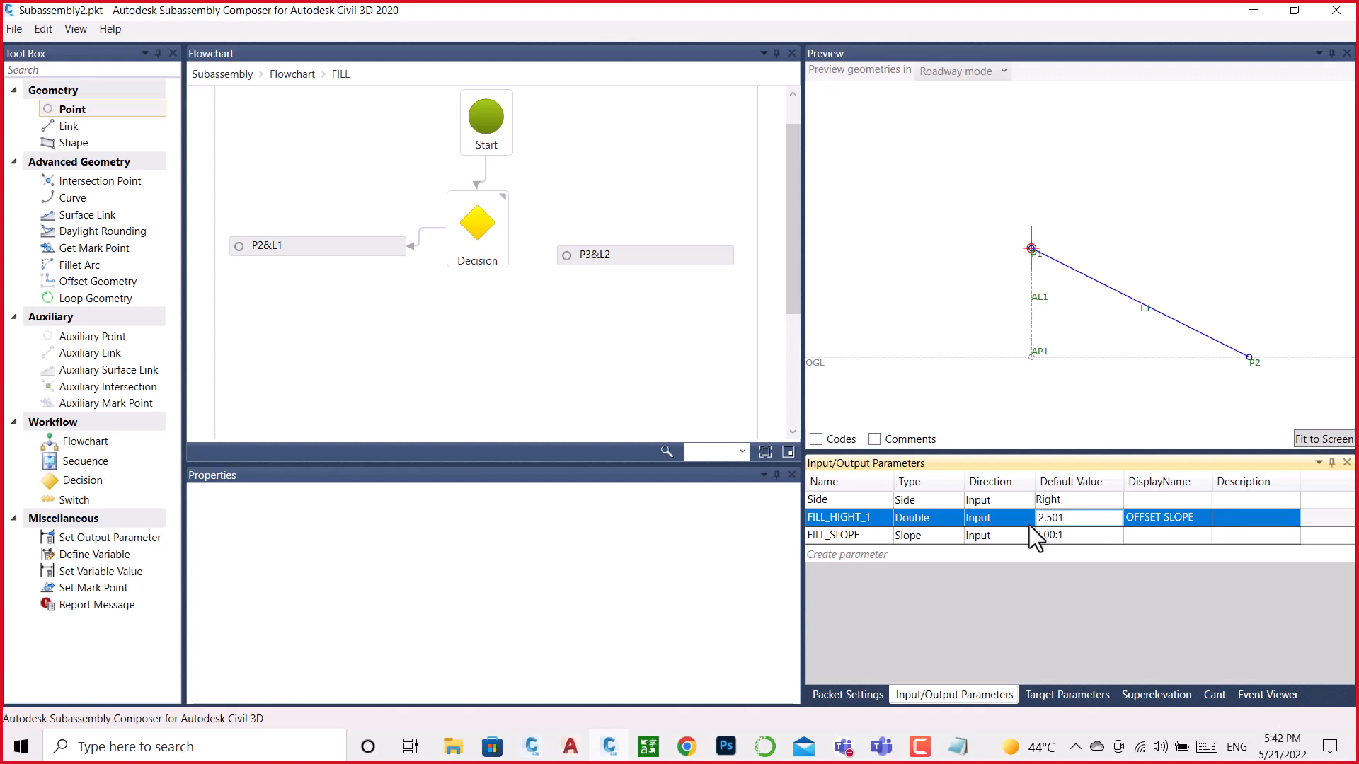
key("Return")
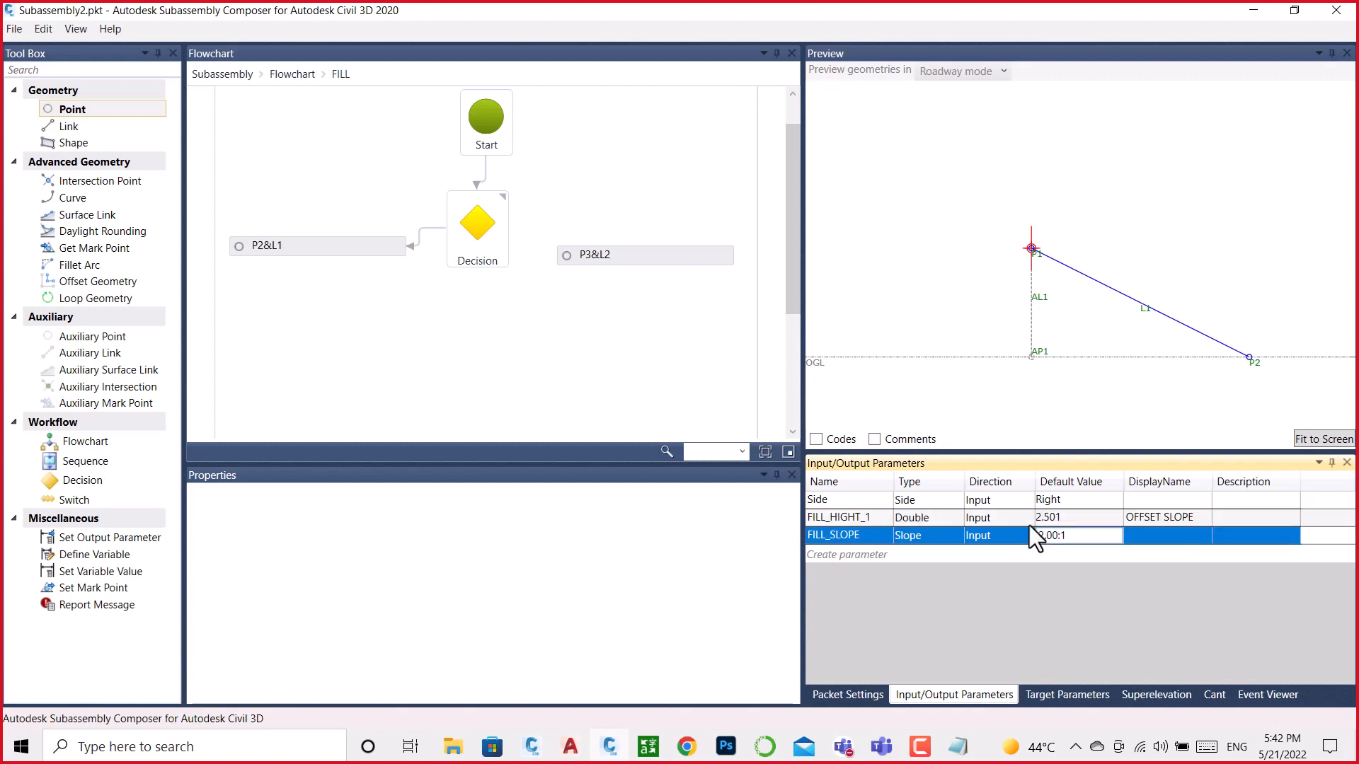
left_click(1072, 518)
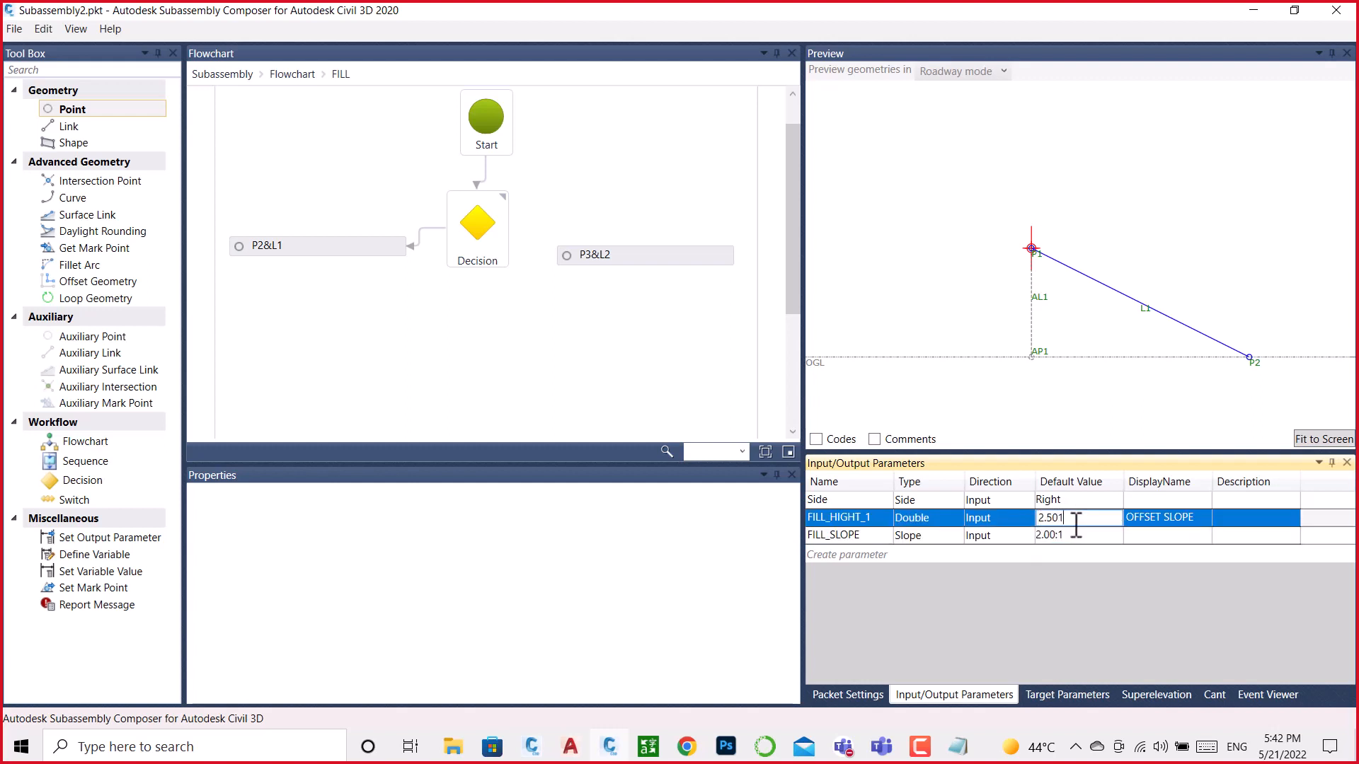
key("BackSpace")
key("BackSpace")
type("1")
key("Return")
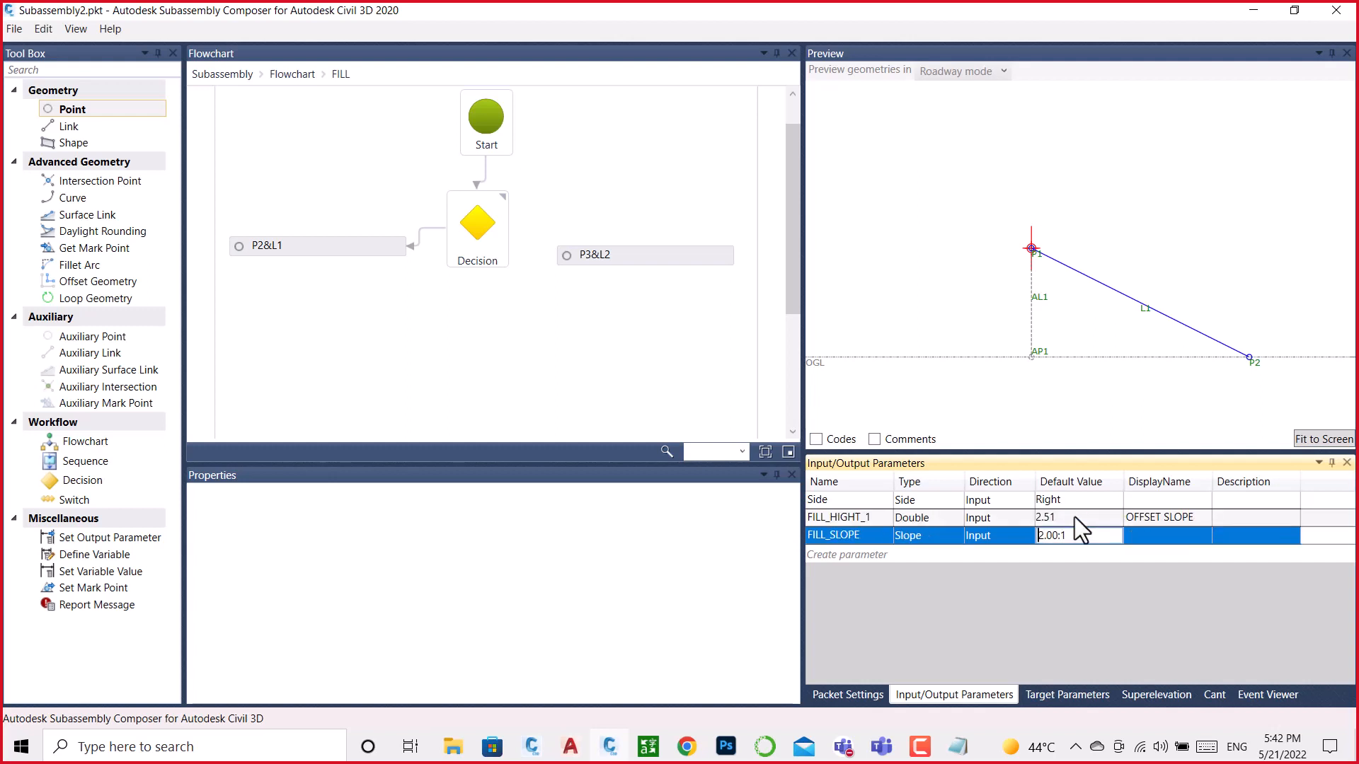
left_click(1074, 516)
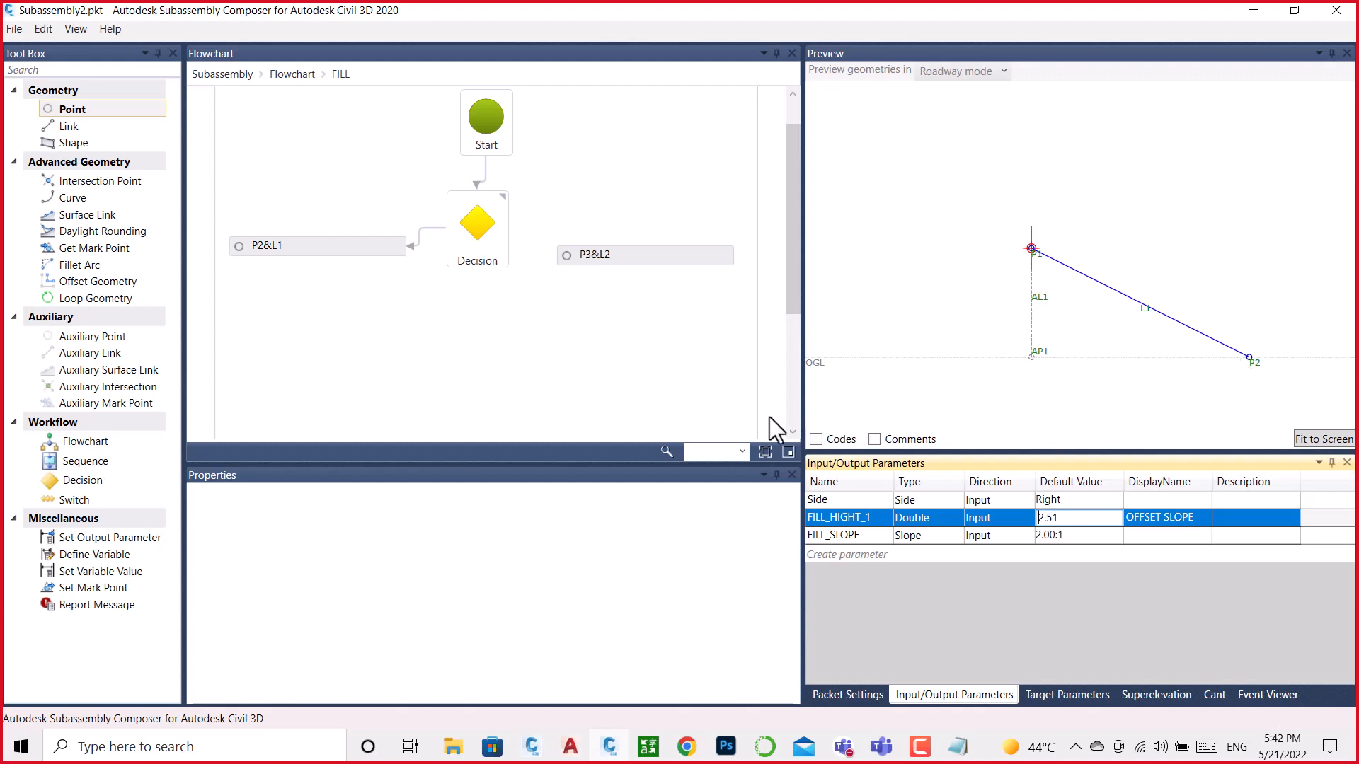
left_click(824, 372)
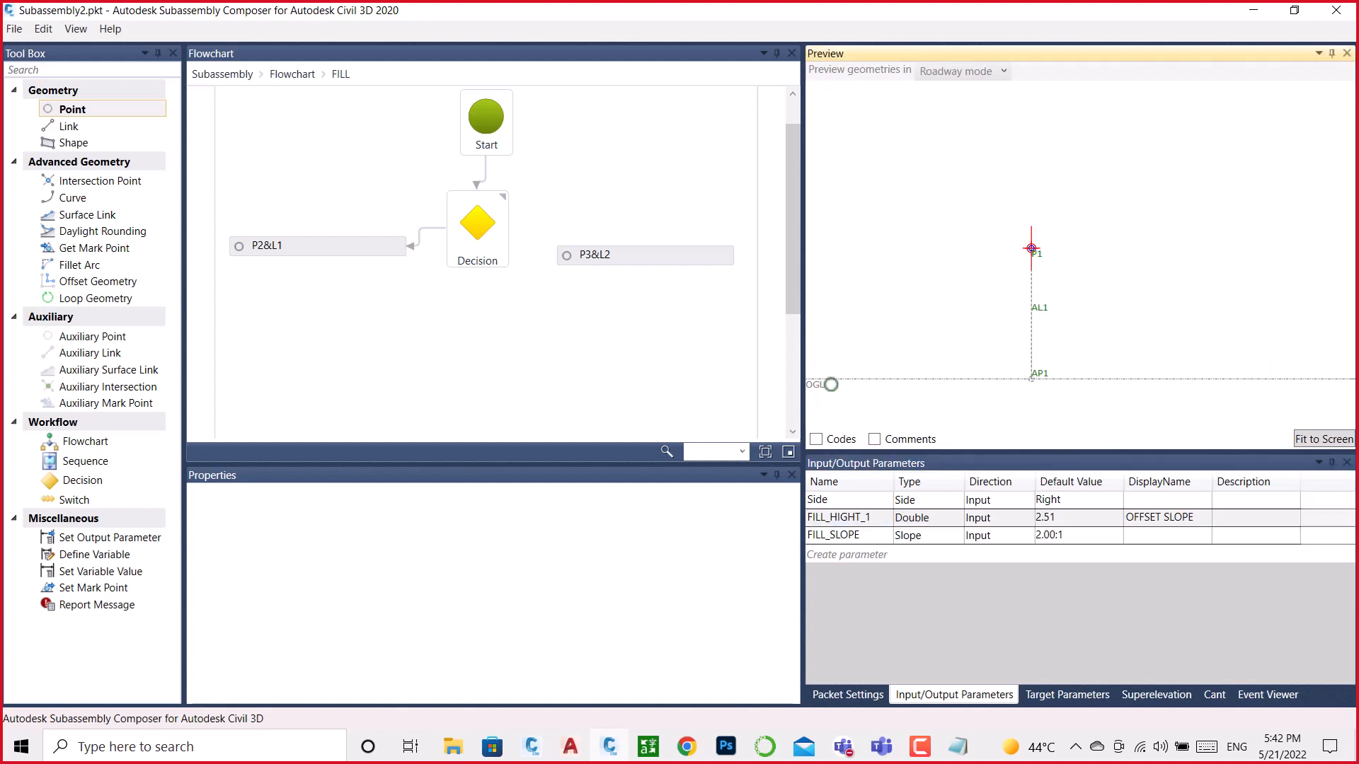
Step: Restore the FILL_HIGHT_1 default value to 2.5
double_click(1063, 517)
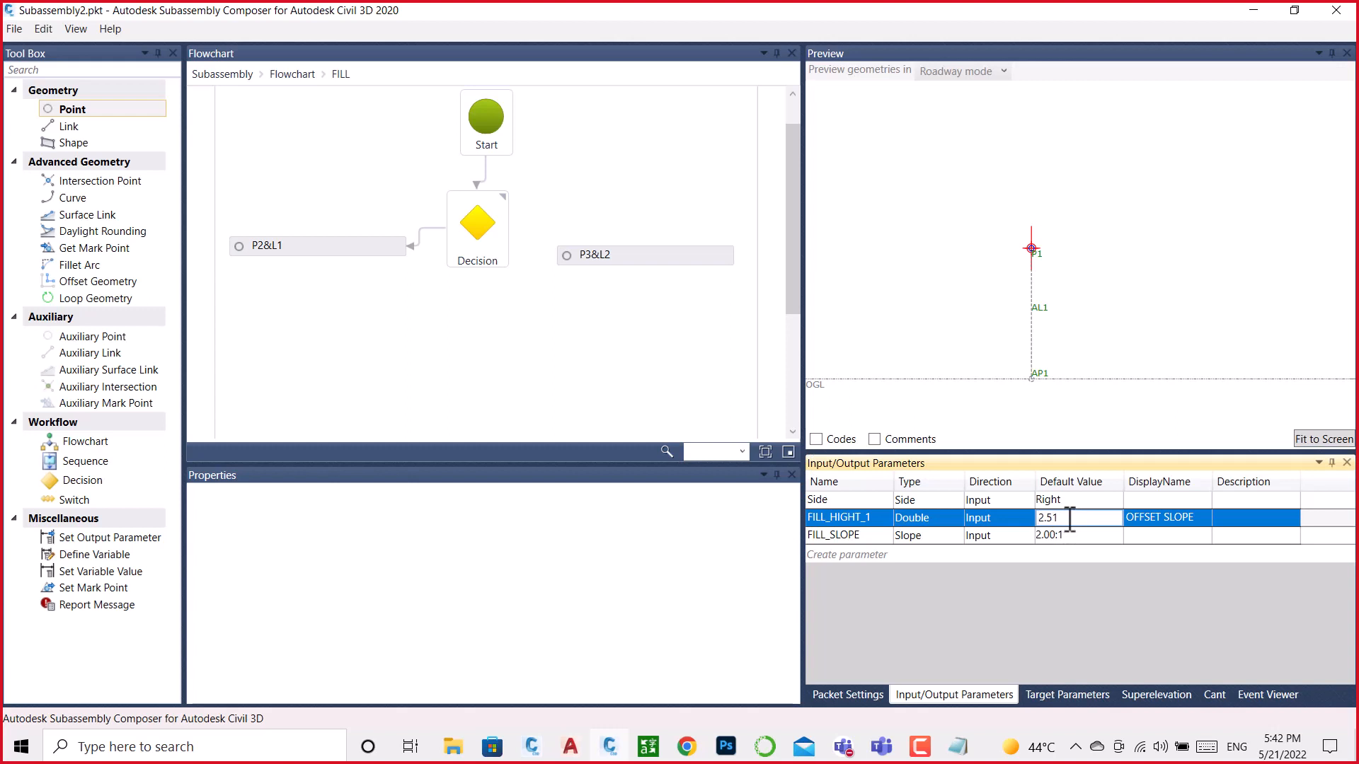
key("BackSpace")
key("Return")
left_click(1063, 517)
Step: Fit the preview to the geometry and raise the OGL surface line to about -1.965
left_click(1315, 439)
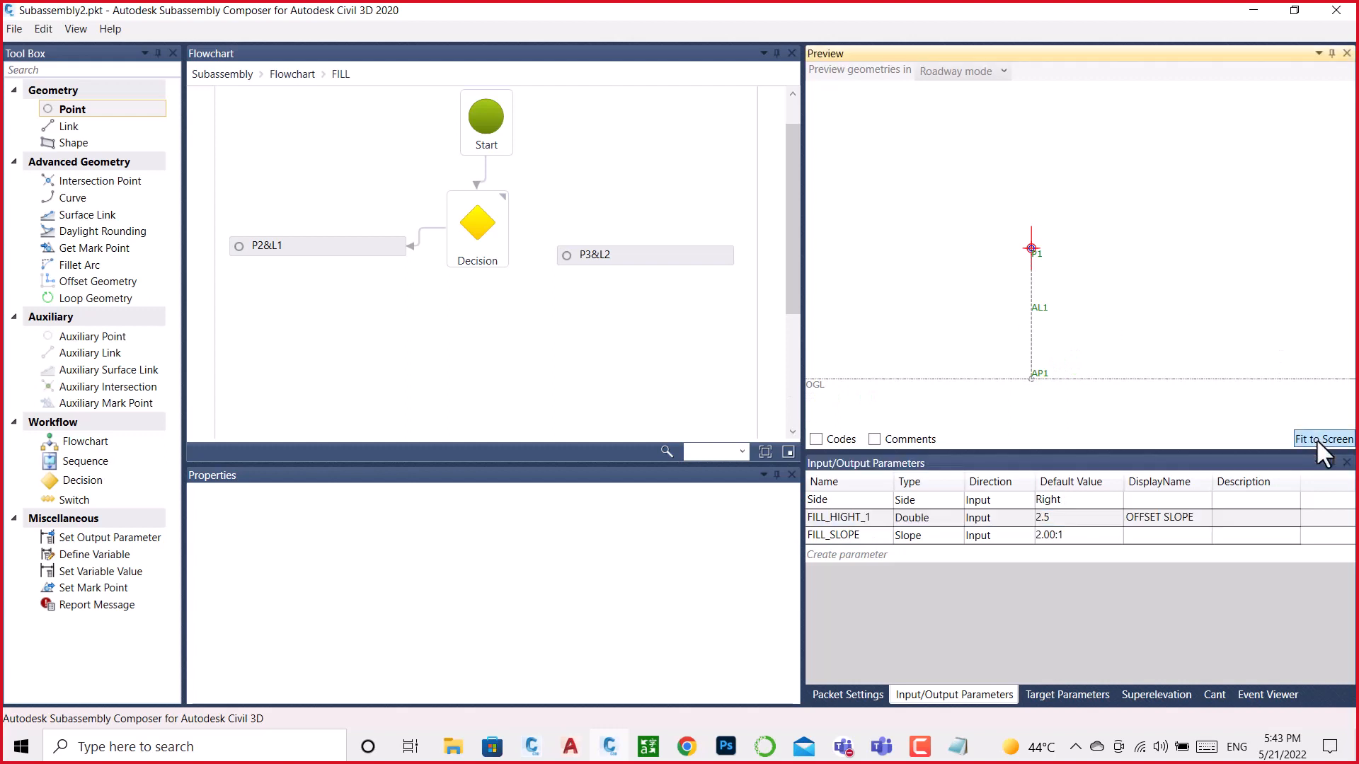
scroll(1112, 329, "down", 5)
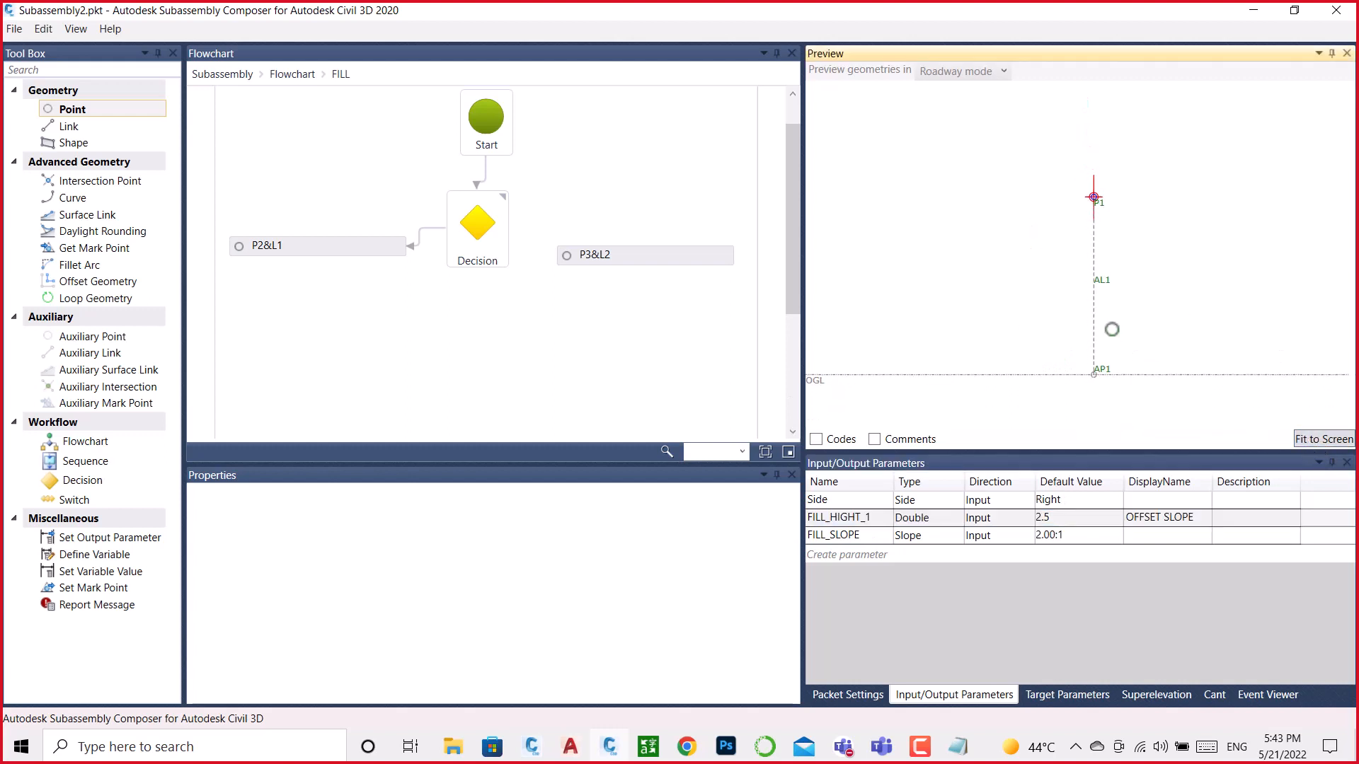
scroll(1114, 333, "down", 3)
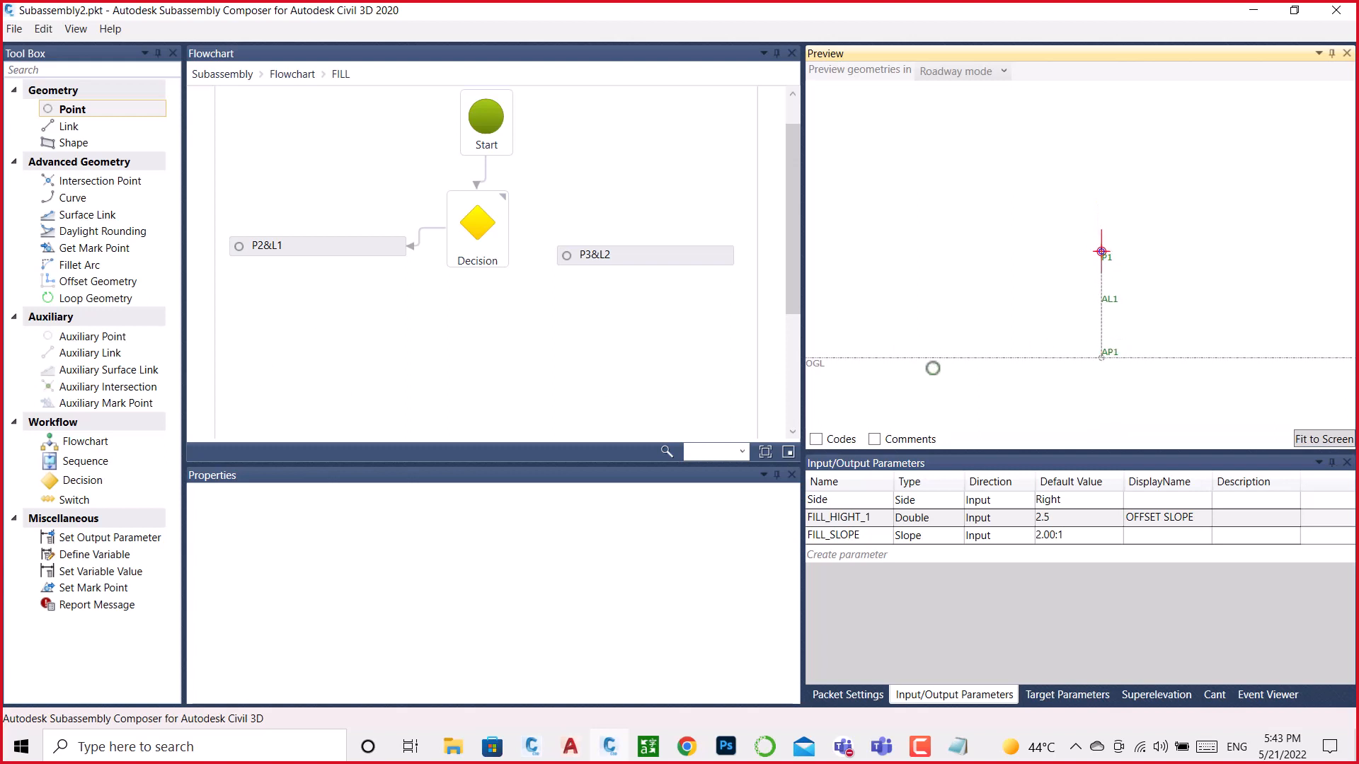
left_click_drag(850, 357, 890, 323)
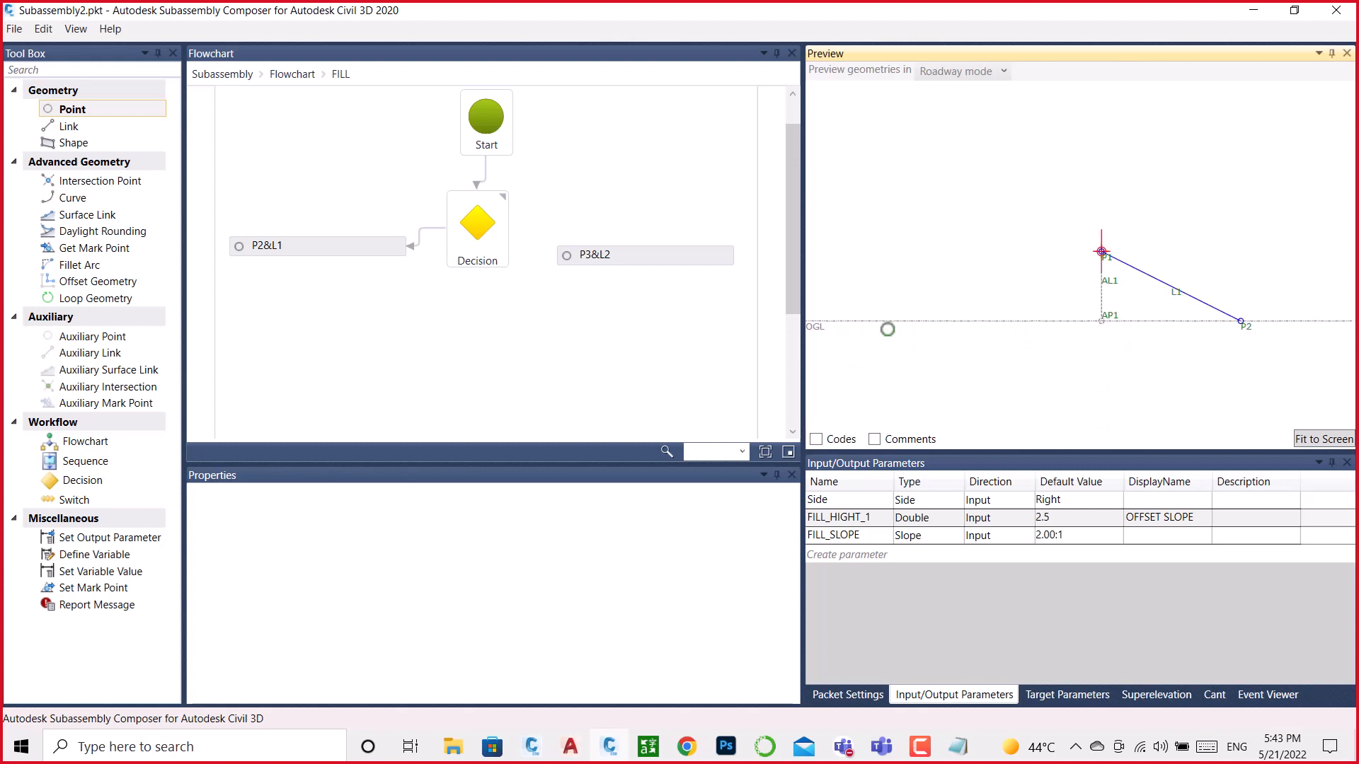
Step: Compare the OGL target with the input parameter defaults and set its preview value to -2.5
left_click(1042, 695)
left_click(1087, 499)
left_click(1086, 499)
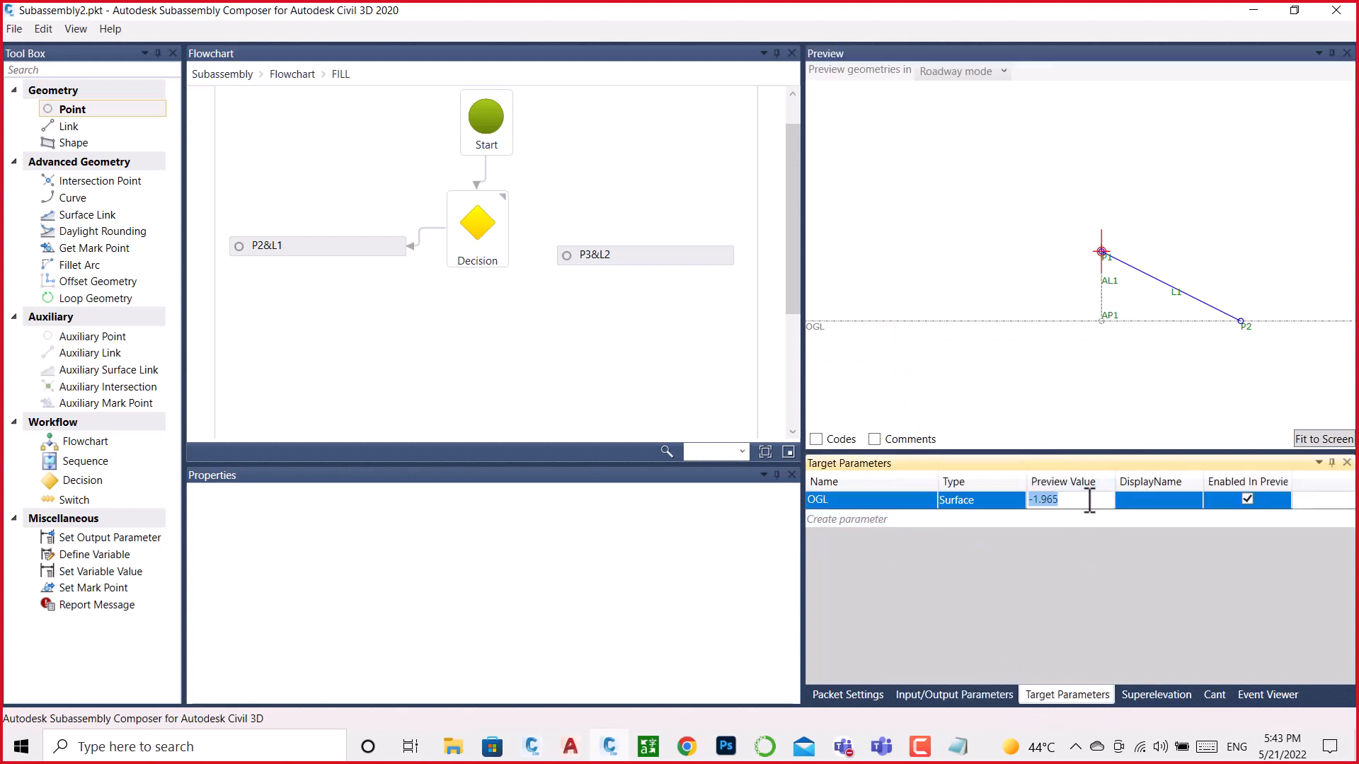
left_click(1088, 501)
left_click(954, 696)
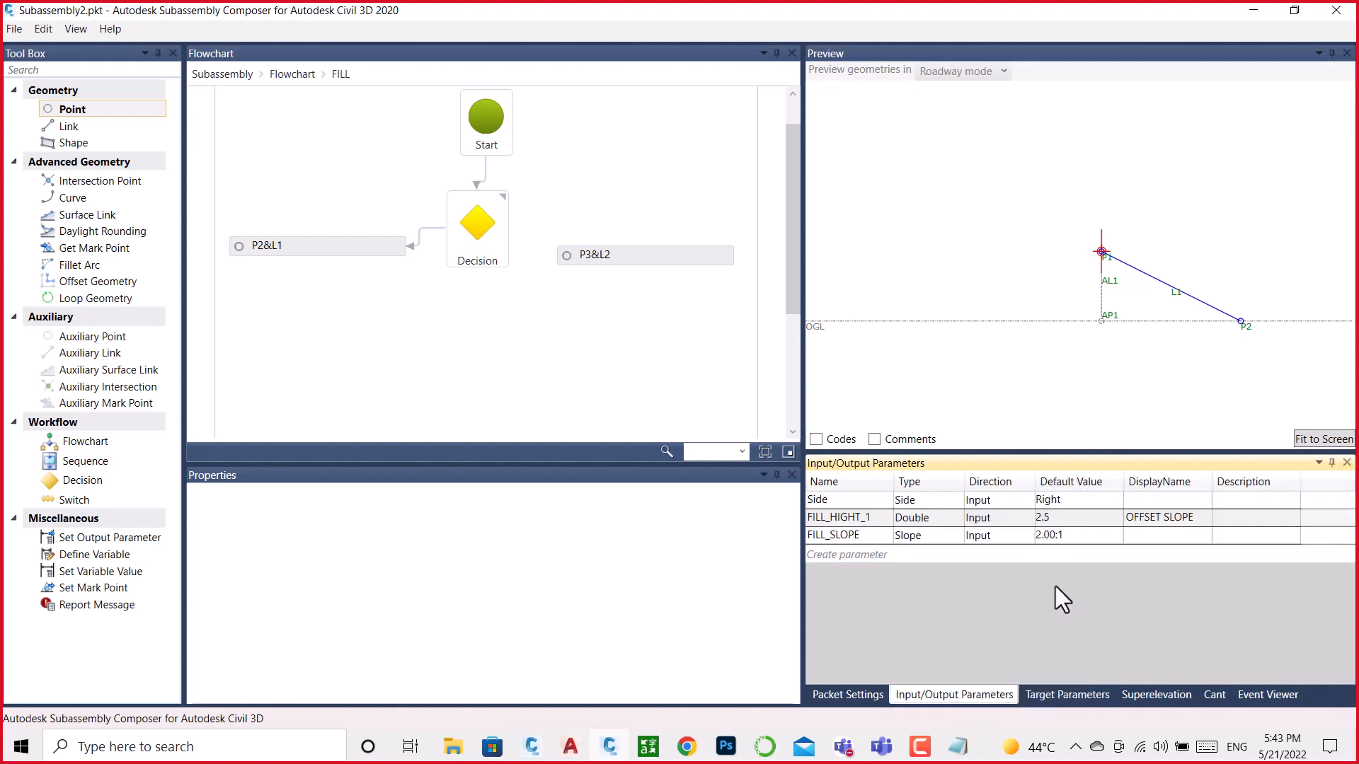
left_click(1044, 694)
left_click_drag(1068, 501, 1029, 498)
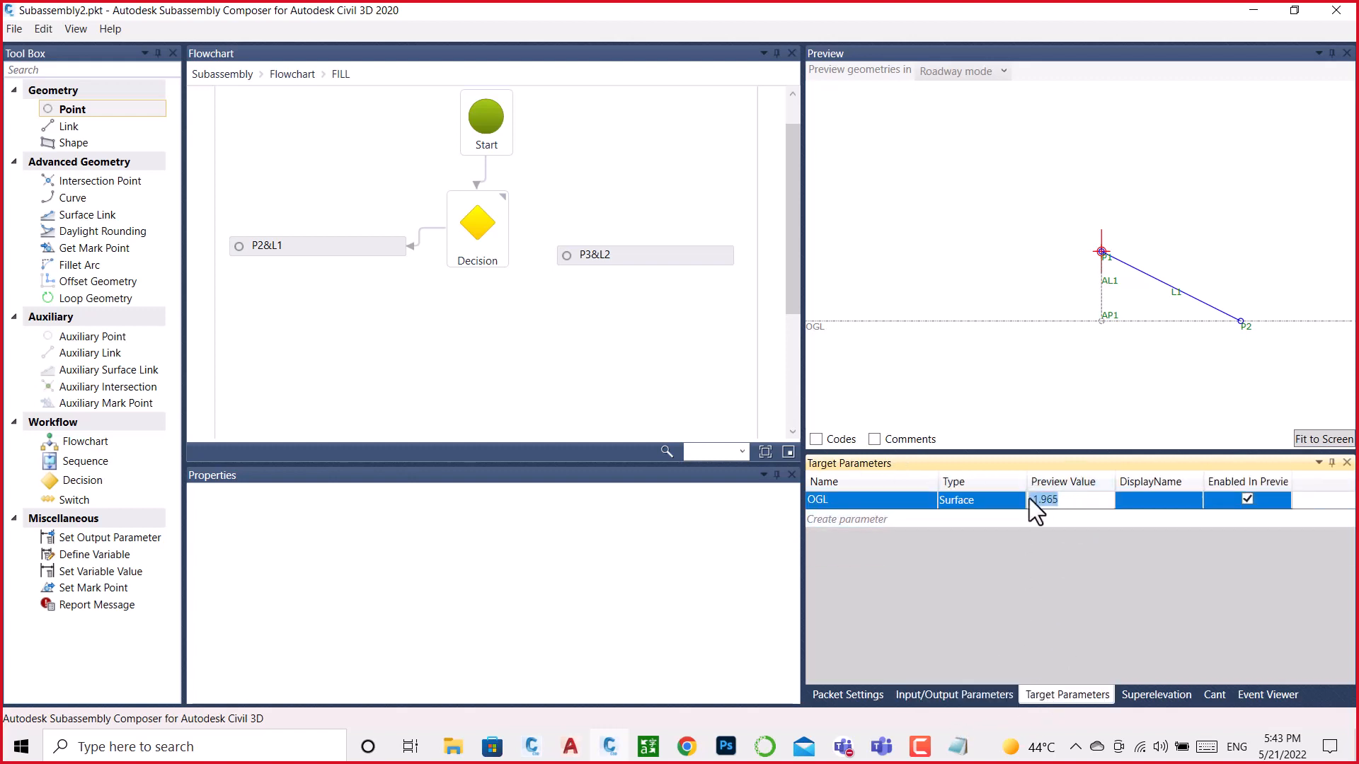
type("2.5")
key("Return")
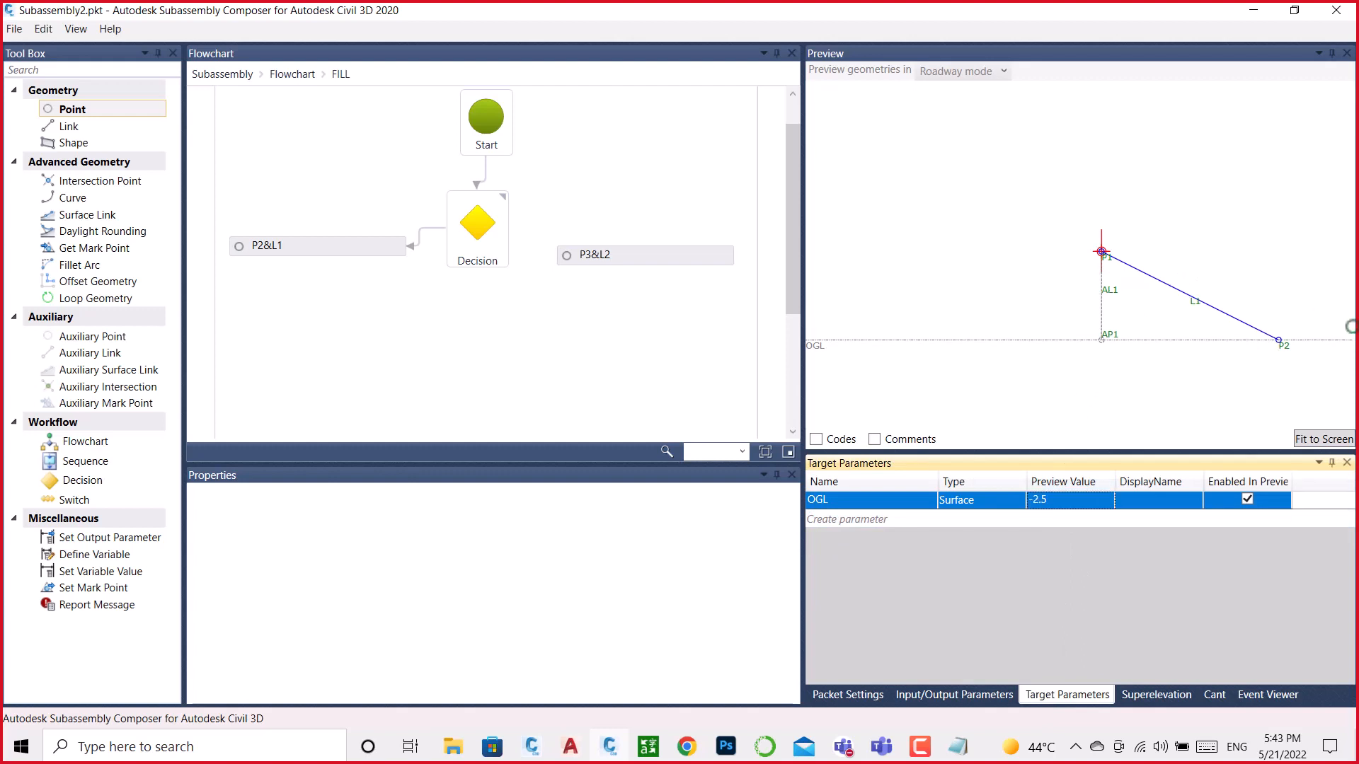
mouse_move(498, 242)
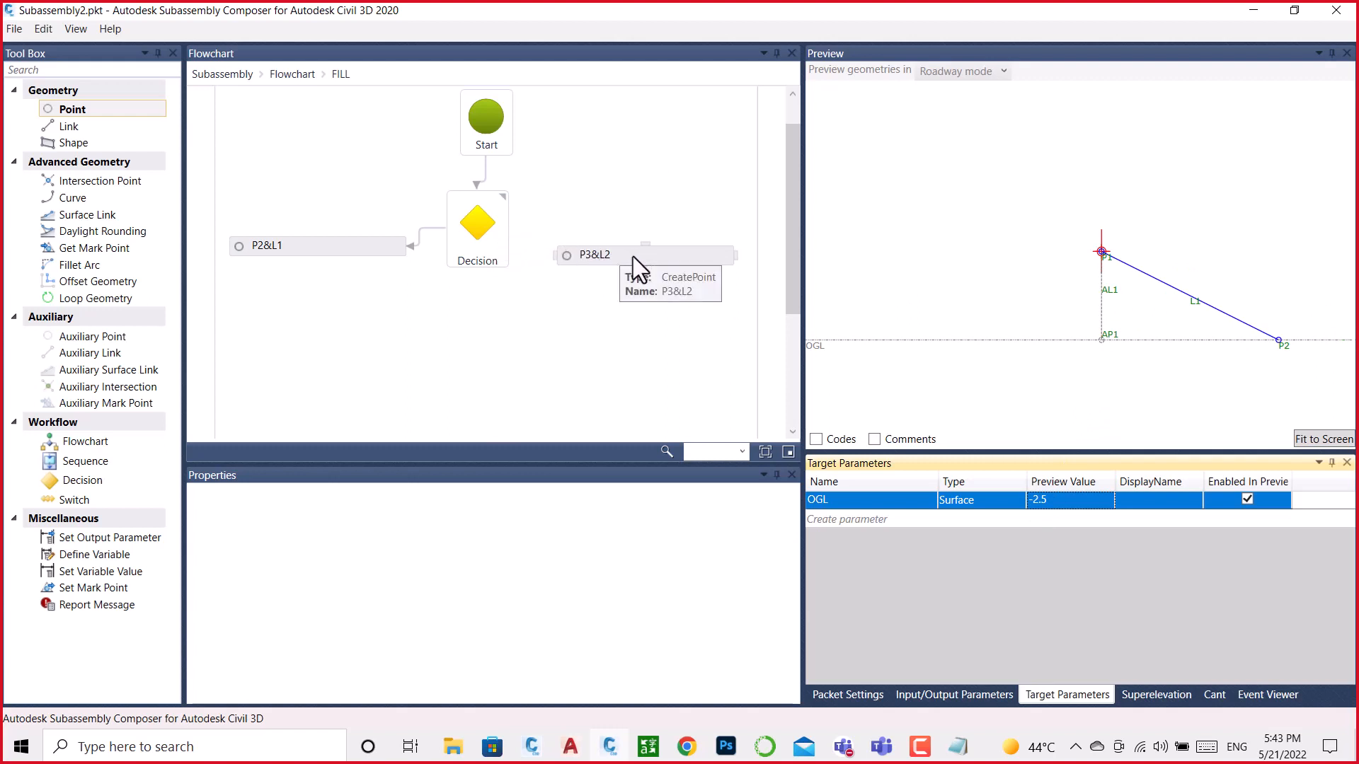
Step: Set the OGL target's preview value to -2.51 and compare it with the decision condition and the FILL_HIGHT_1 default
mouse_move(647, 271)
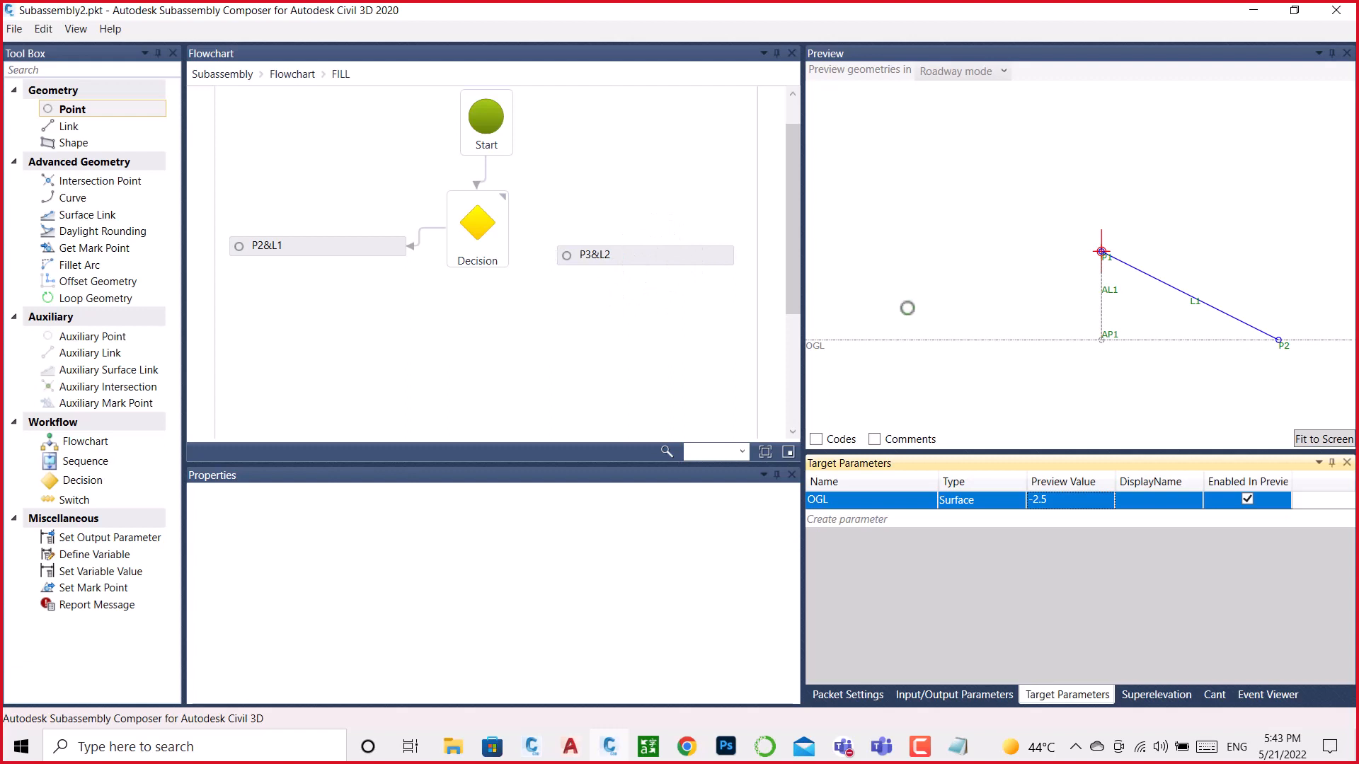
left_click(1065, 499)
left_click_drag(1066, 500, 1050, 500)
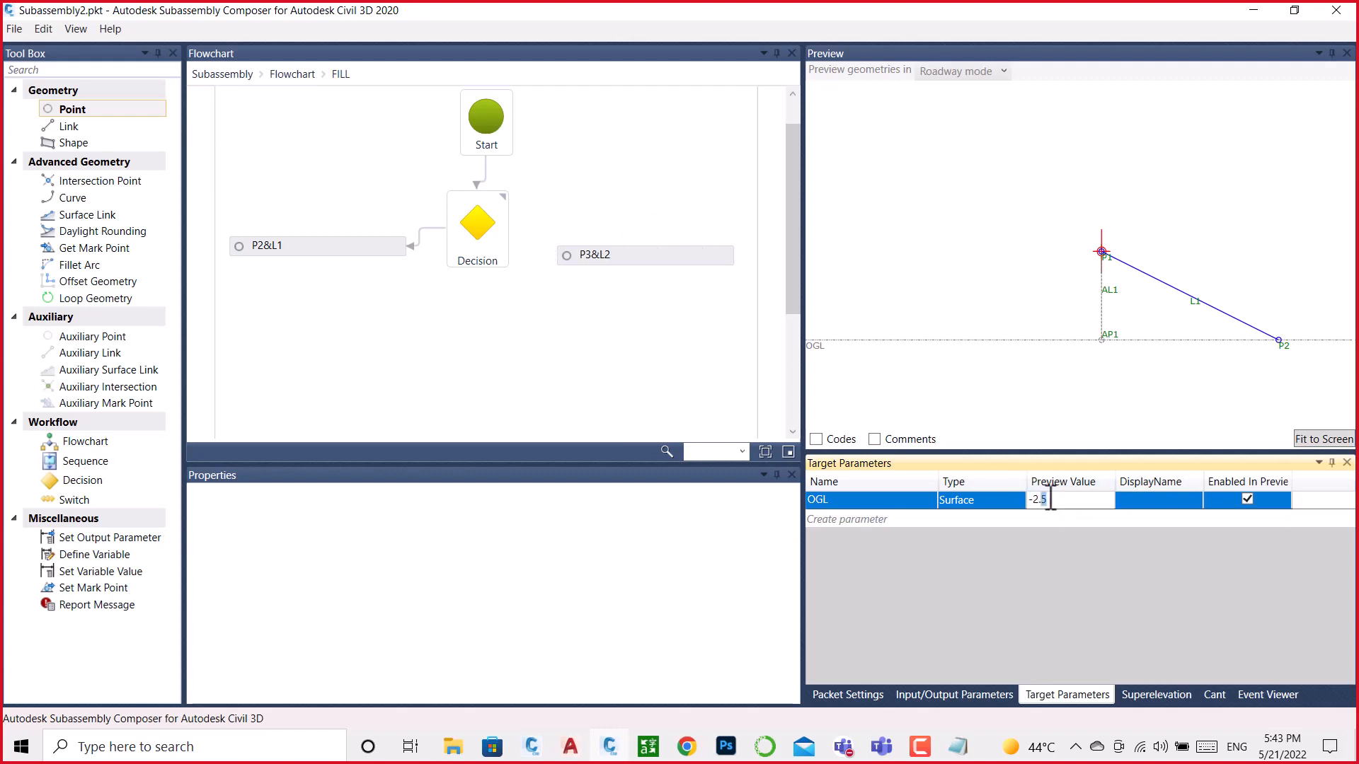
type("-2")
left_click(464, 231)
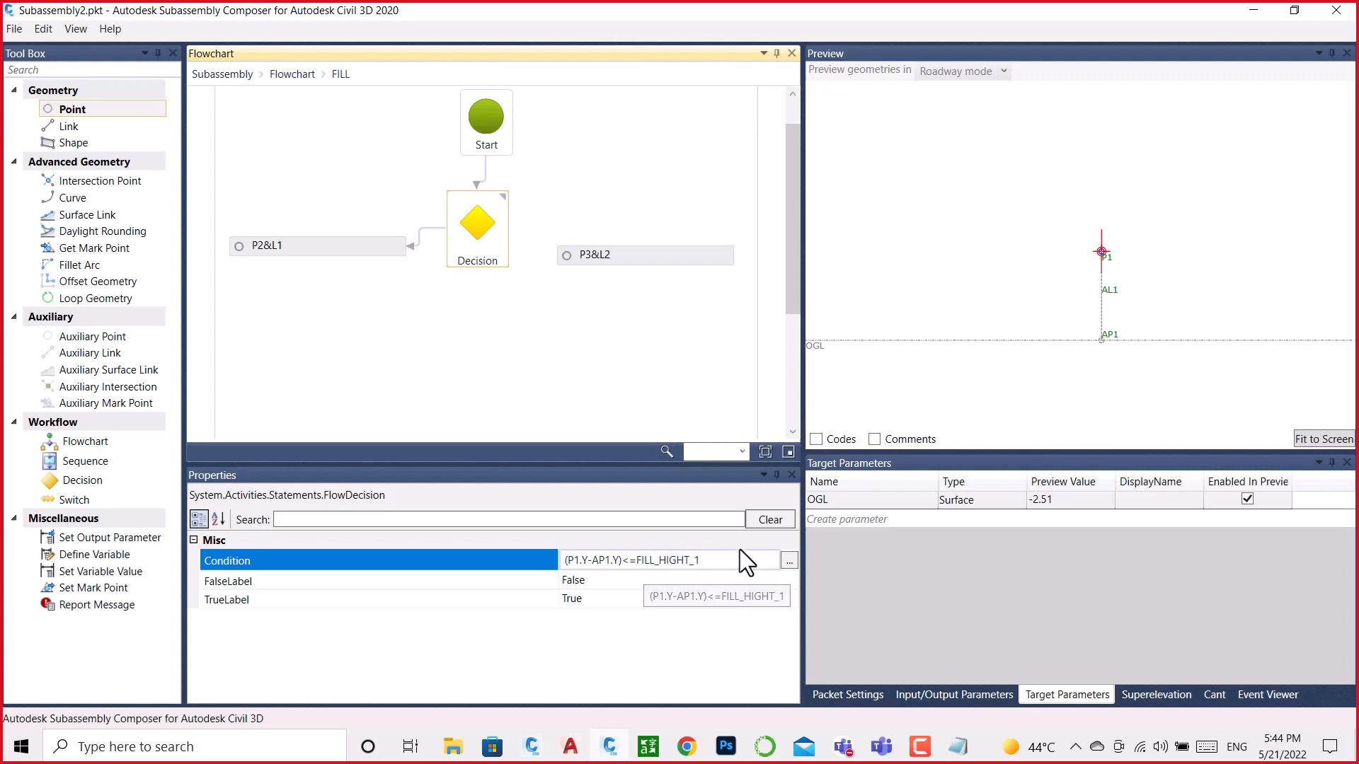
left_click(949, 695)
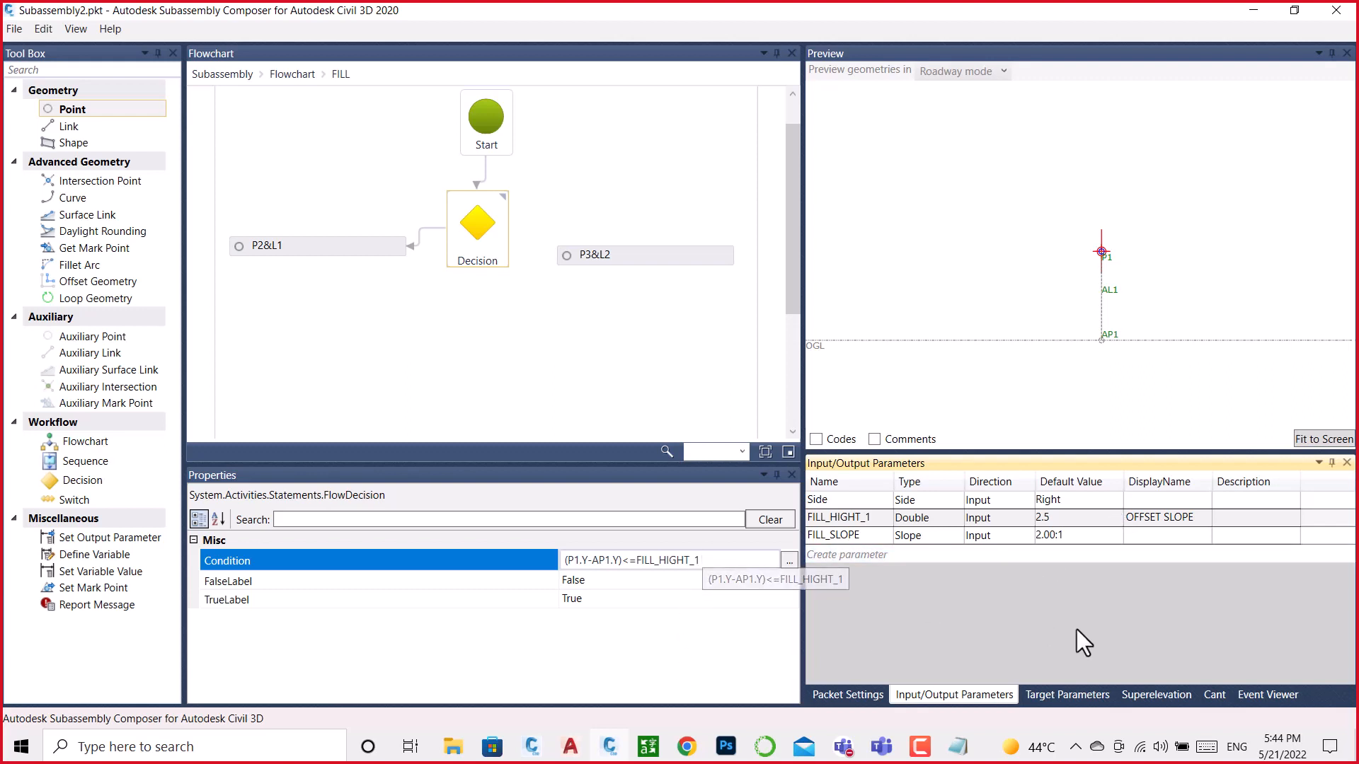
left_click(1069, 695)
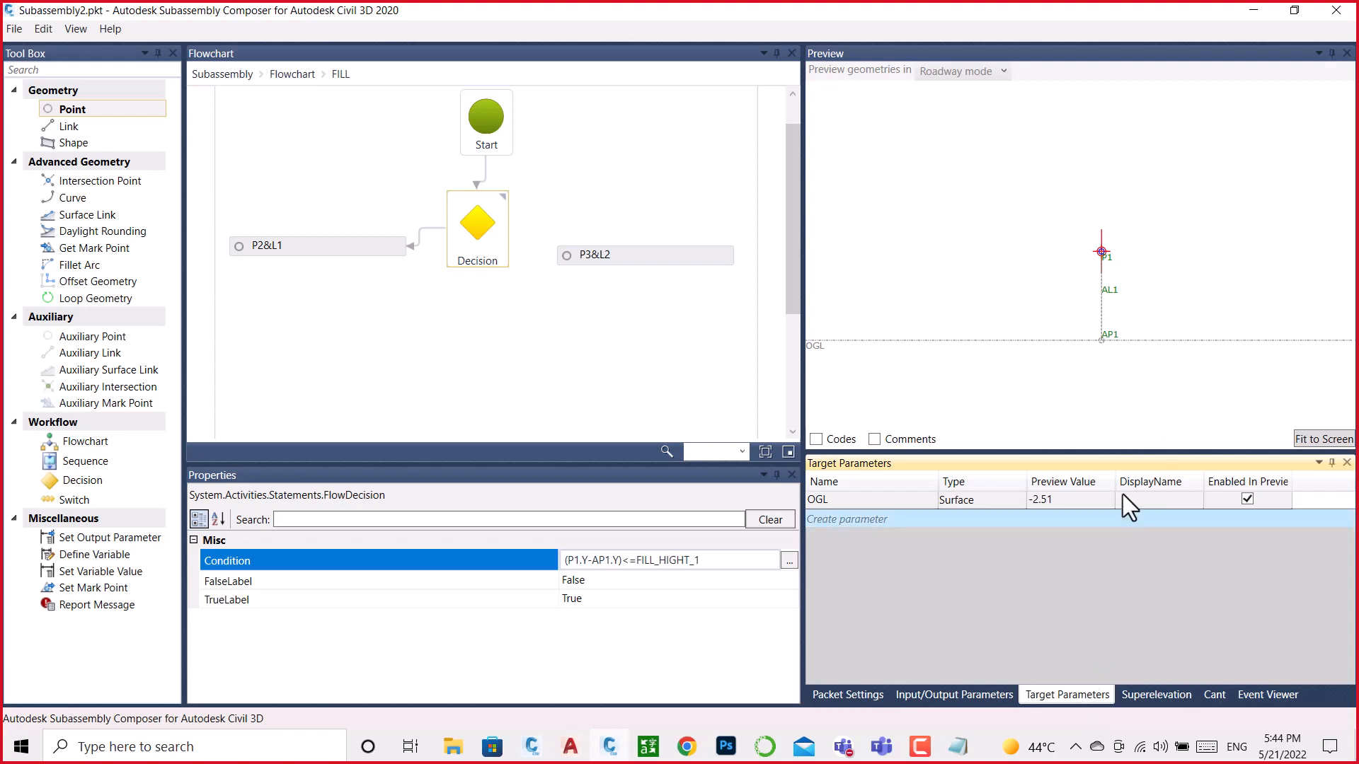
left_click(1161, 378)
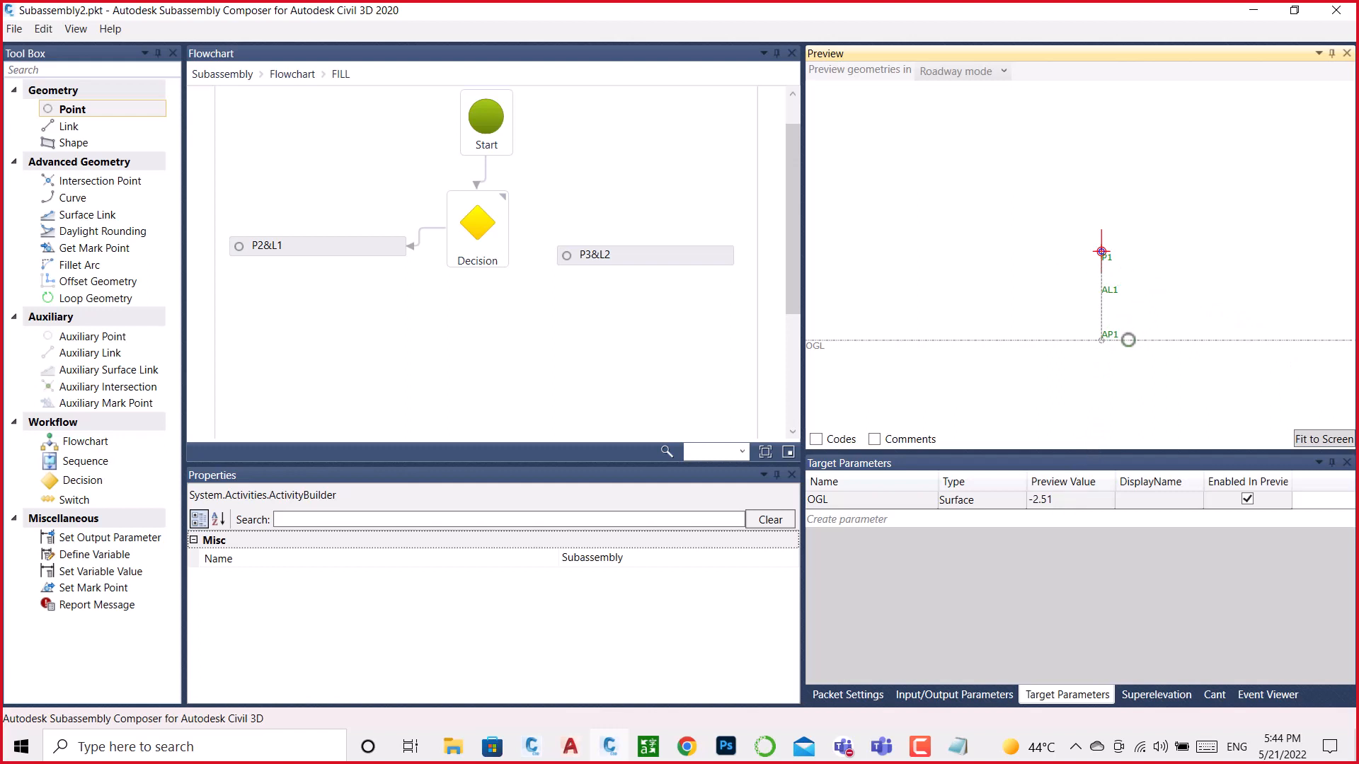
Step: Restore the OGL target's preview value to -2.5
left_click(1064, 503)
left_click(1064, 503)
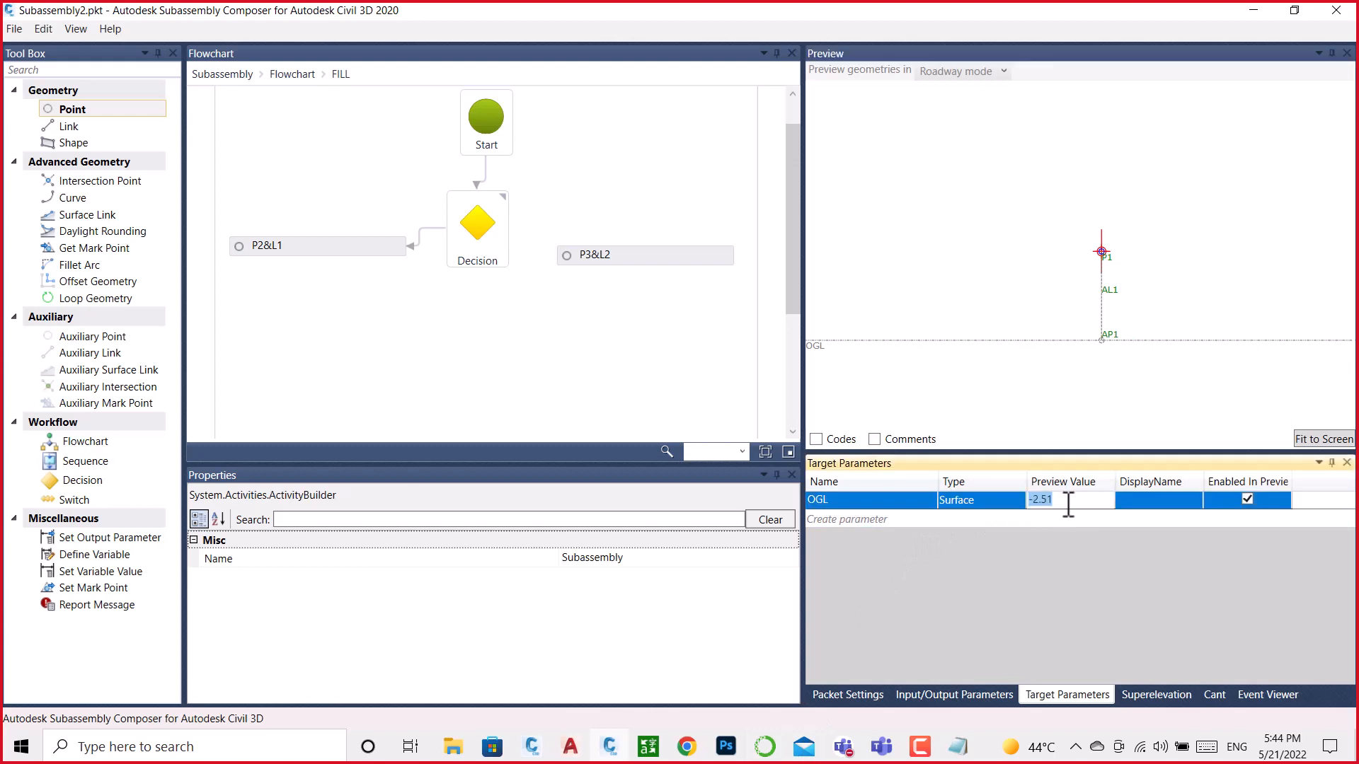
left_click(1069, 505)
key("BackSpace")
type("0")
key("Return")
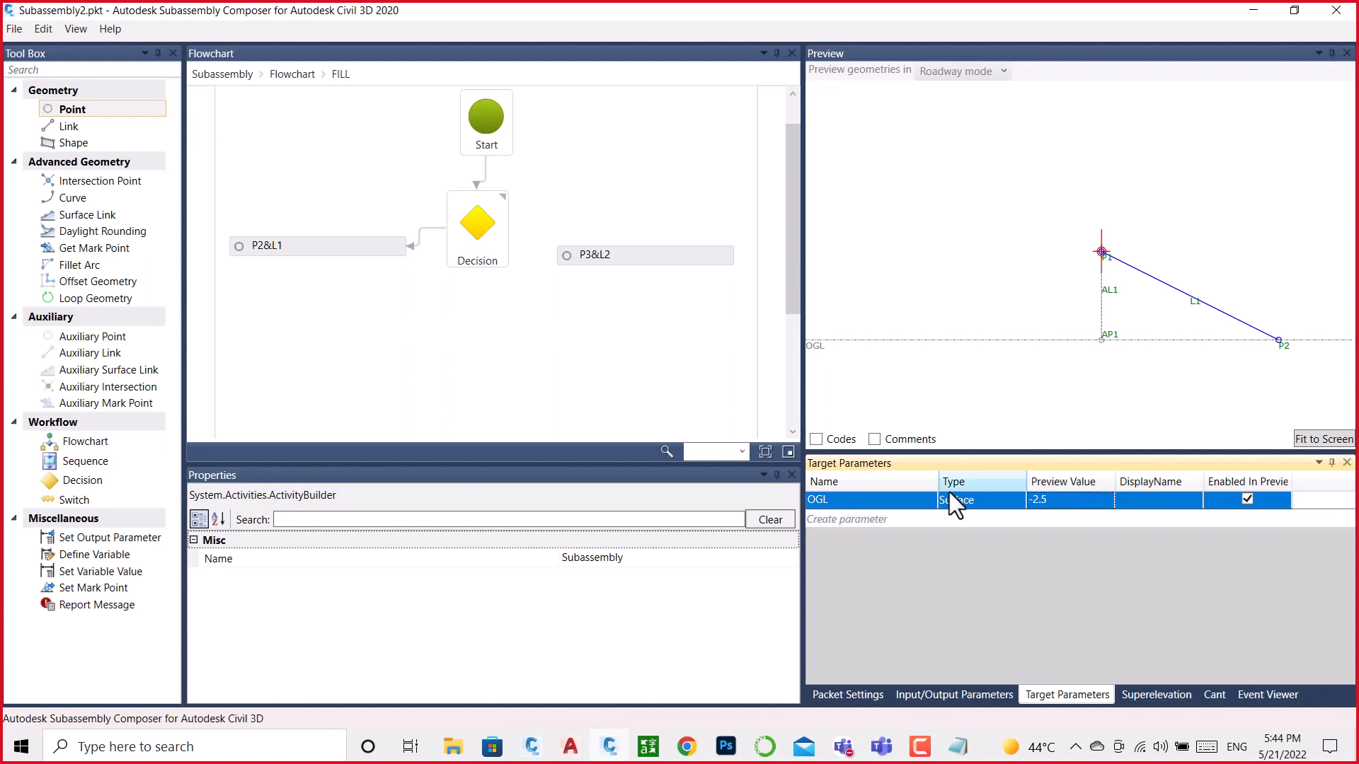
Step: Connect the decision's False output to the P3&L2 element
mouse_move(502, 236)
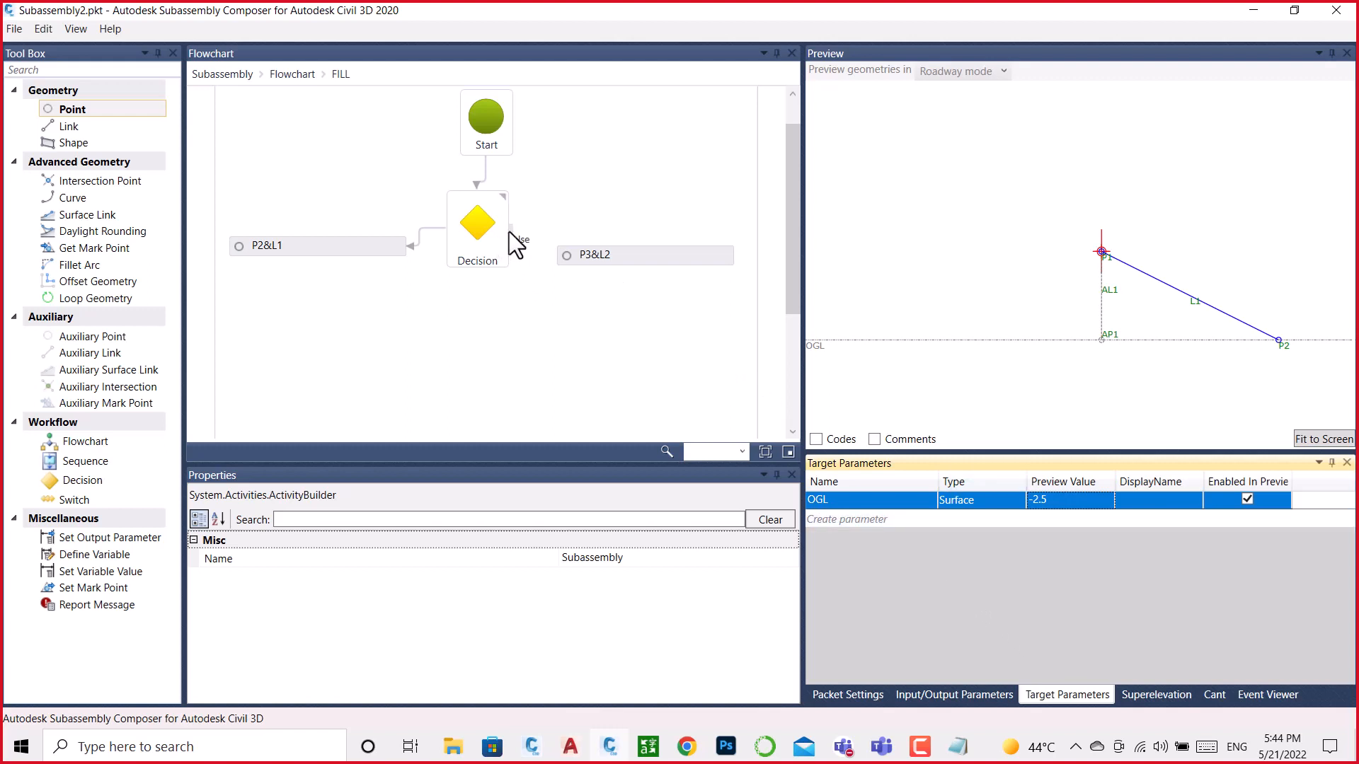
left_click_drag(646, 245, 643, 251)
Step: Set the OGL target's preview value to -2.6 to test the False branch
left_click(1057, 501)
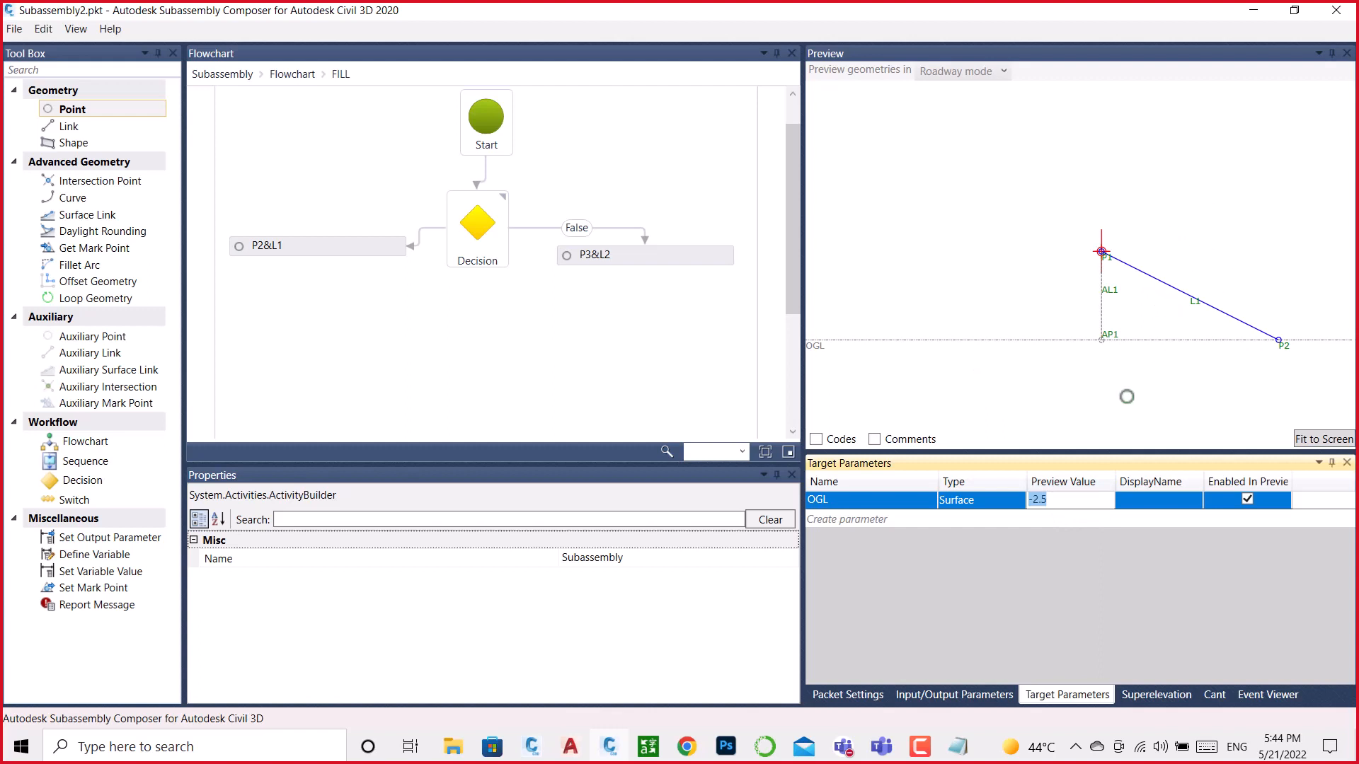
left_click(1061, 501)
key("BackSpace")
type("6")
key("Return")
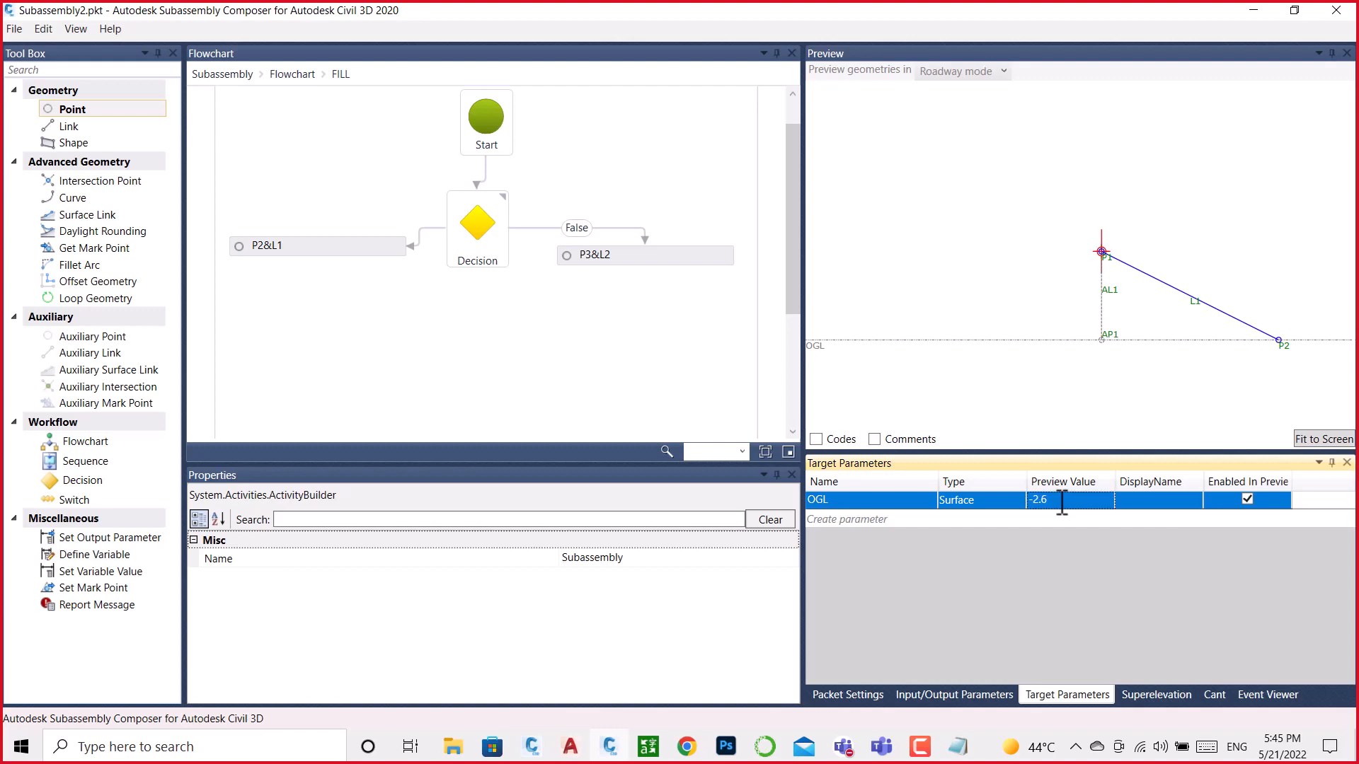
Step: Fit the preview to the geometry, lower the OGL surface line to about -3.118, and review the P3&L2 point properties
left_click(1311, 441)
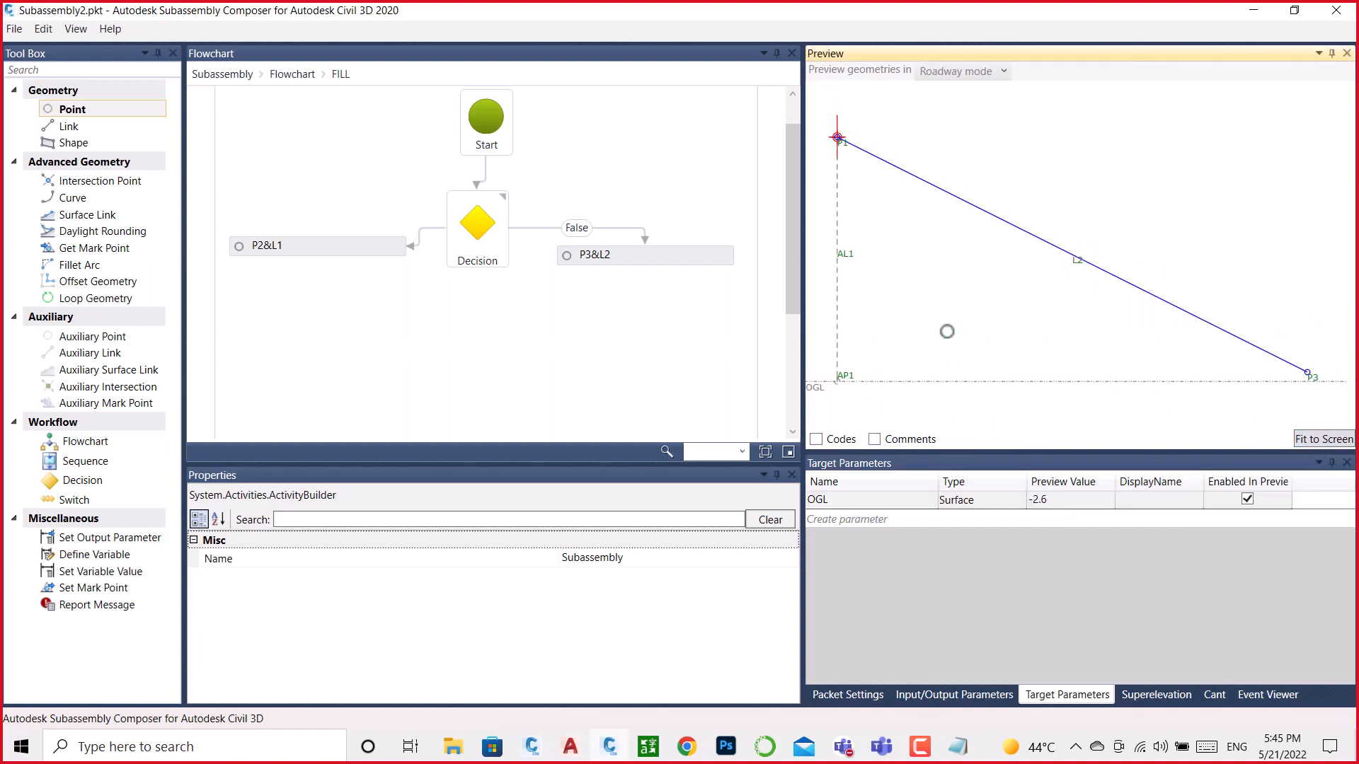
scroll(948, 324, "down", 3)
left_click_drag(818, 371, 829, 417)
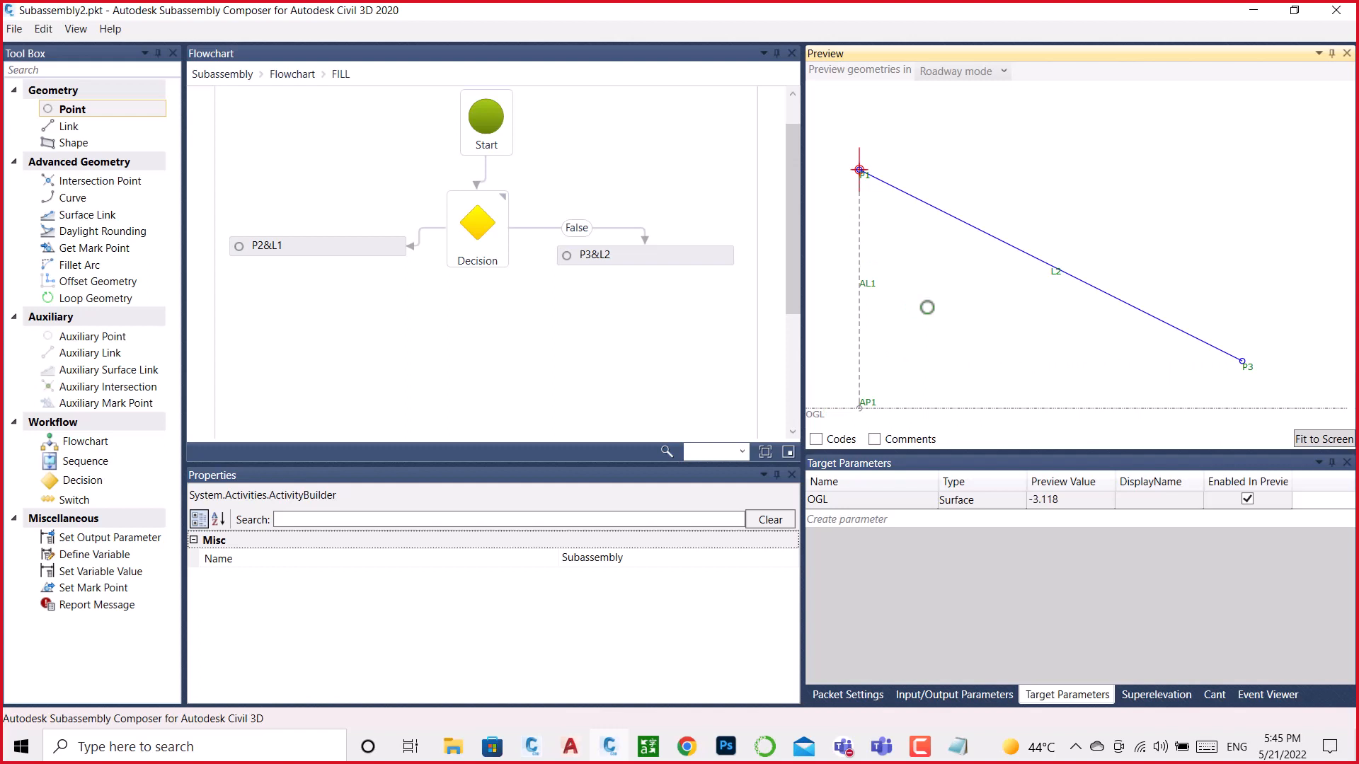
left_click(656, 256)
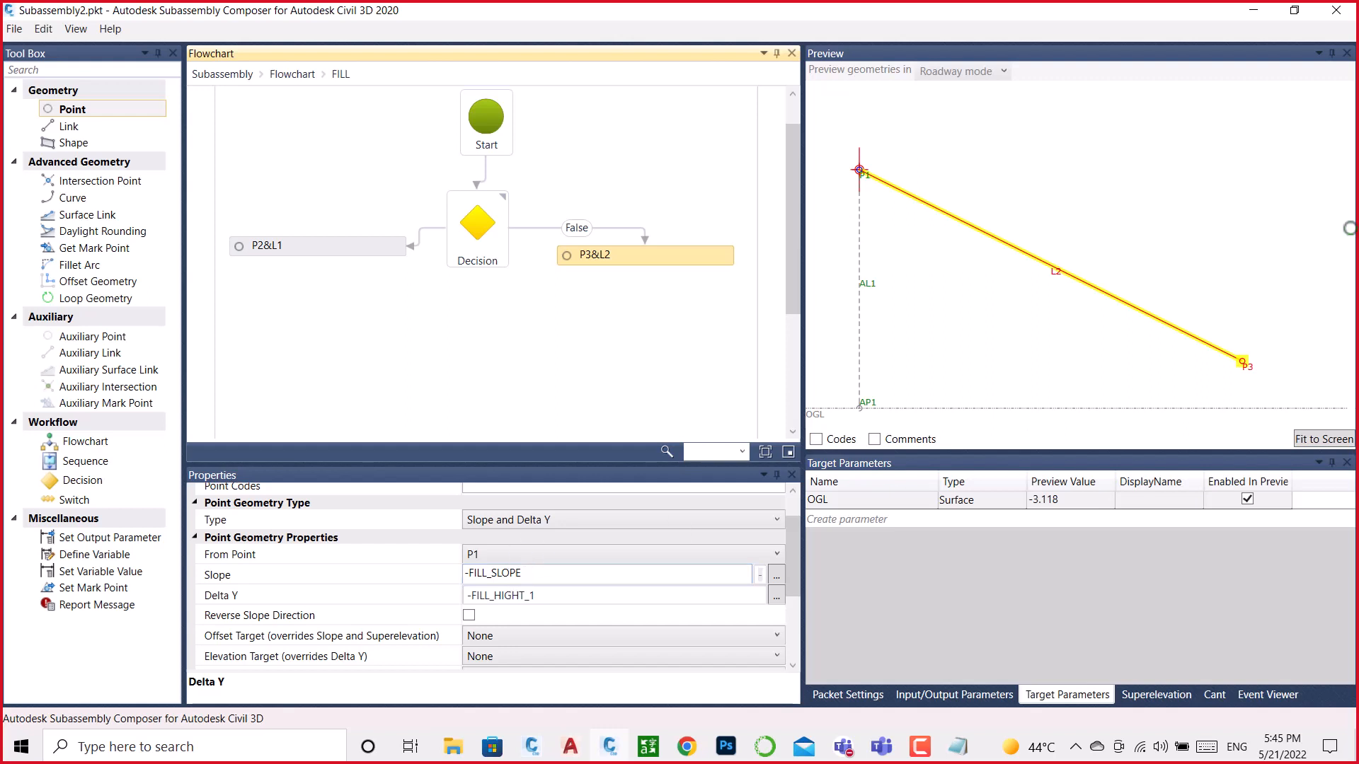
scroll(1249, 372, "down", 1)
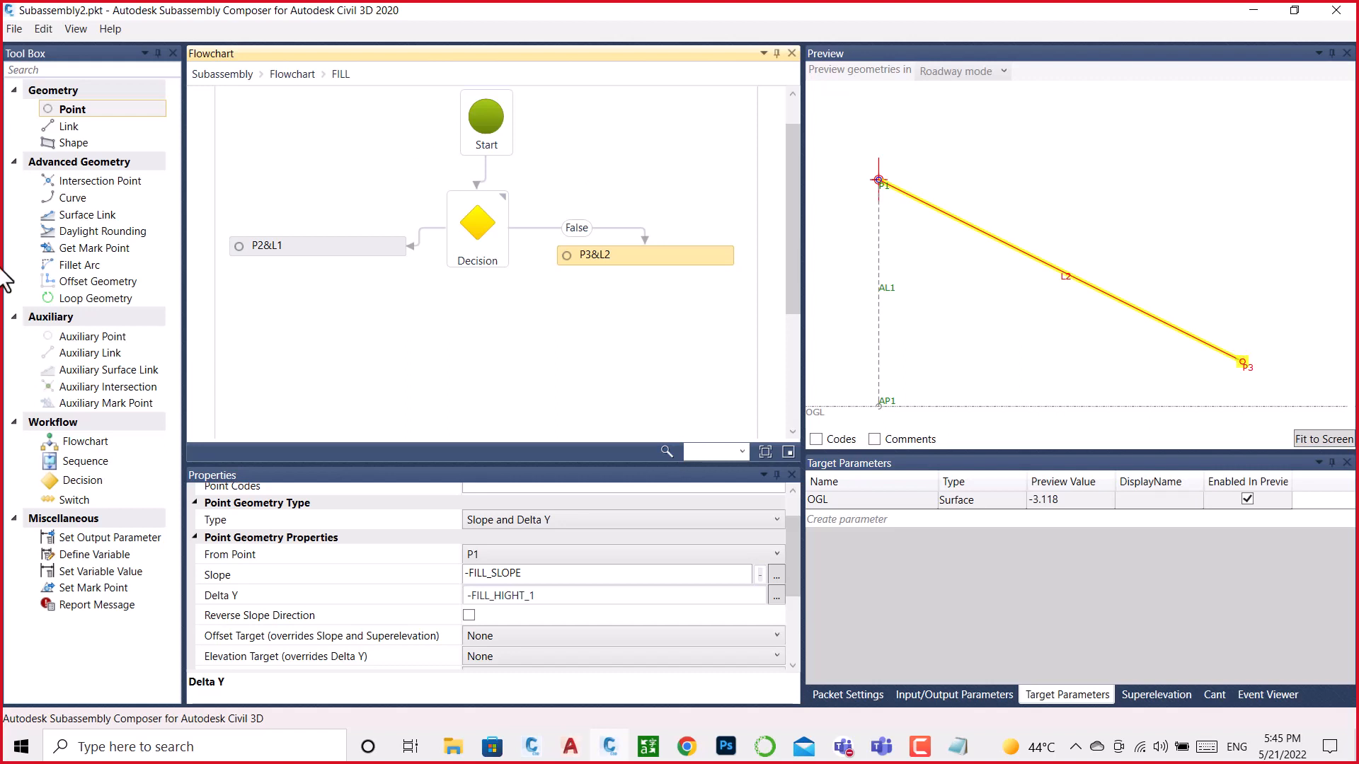
Step: Add point P4 with link L3 after P3&L2, using Slope to Surface from P3 with OGL as the surface target
left_click_drag(68, 109, 660, 329)
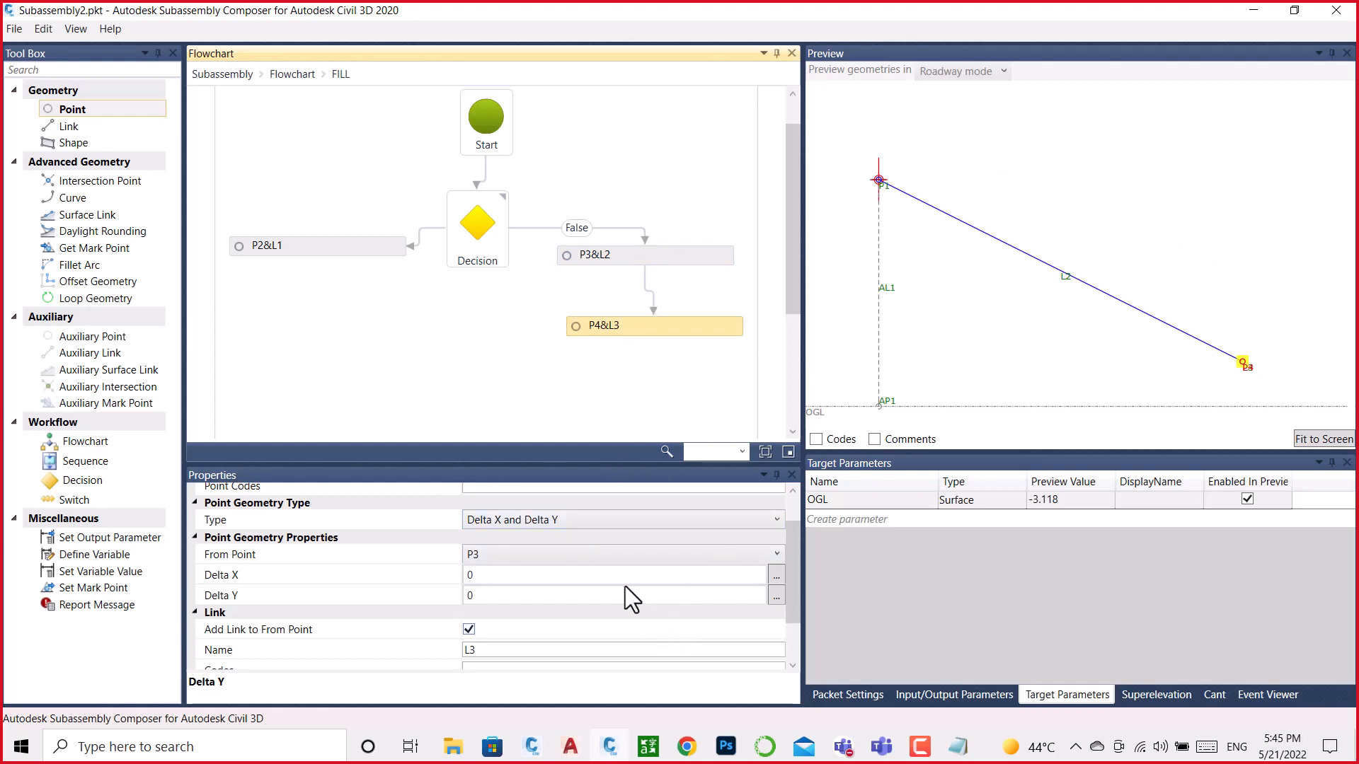
left_click(592, 519)
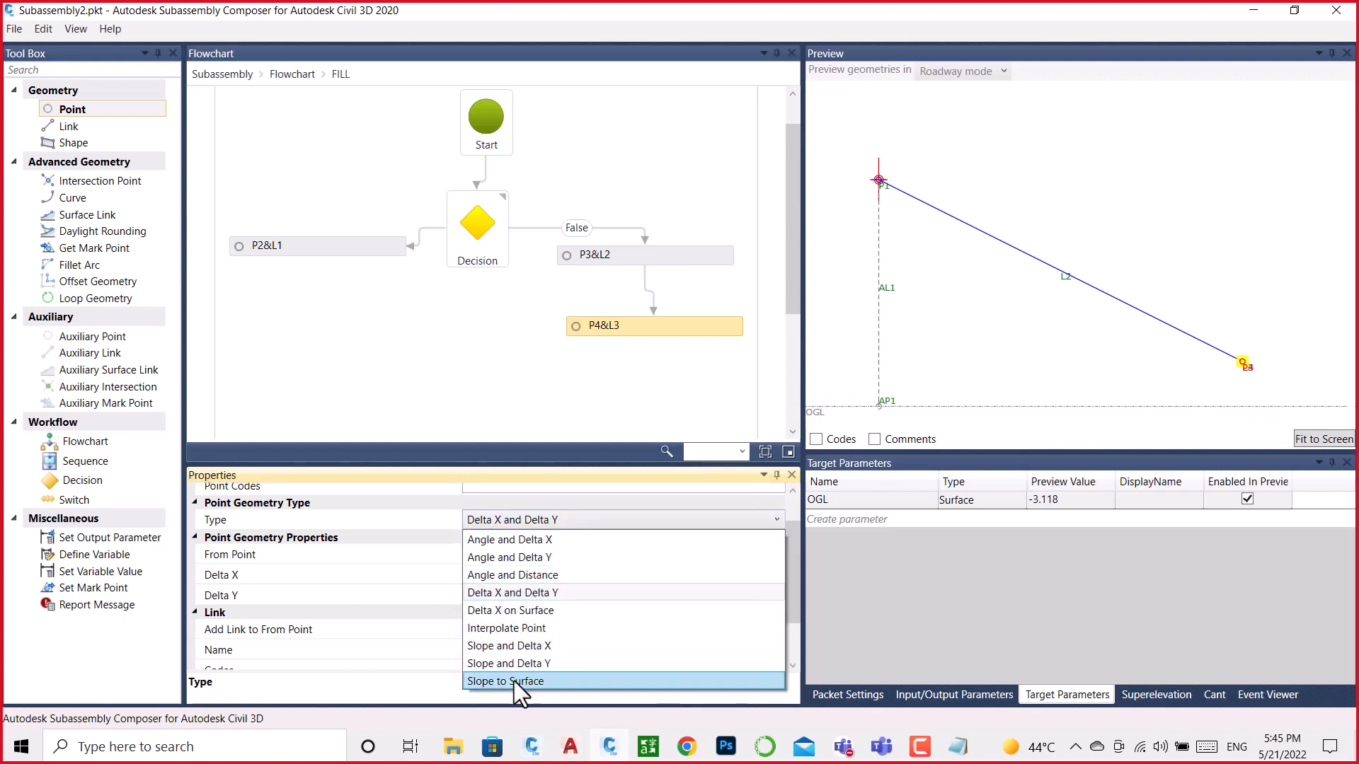
left_click(513, 682)
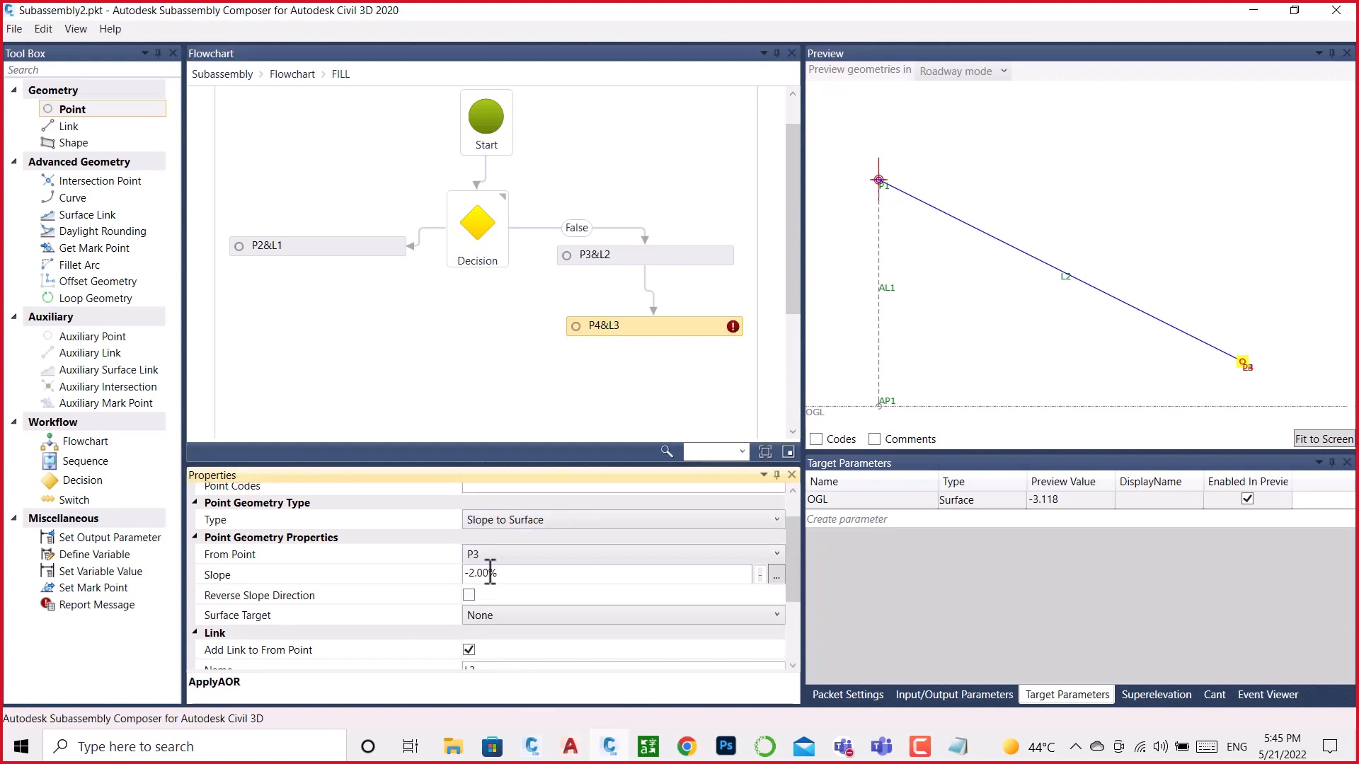
left_click(536, 617)
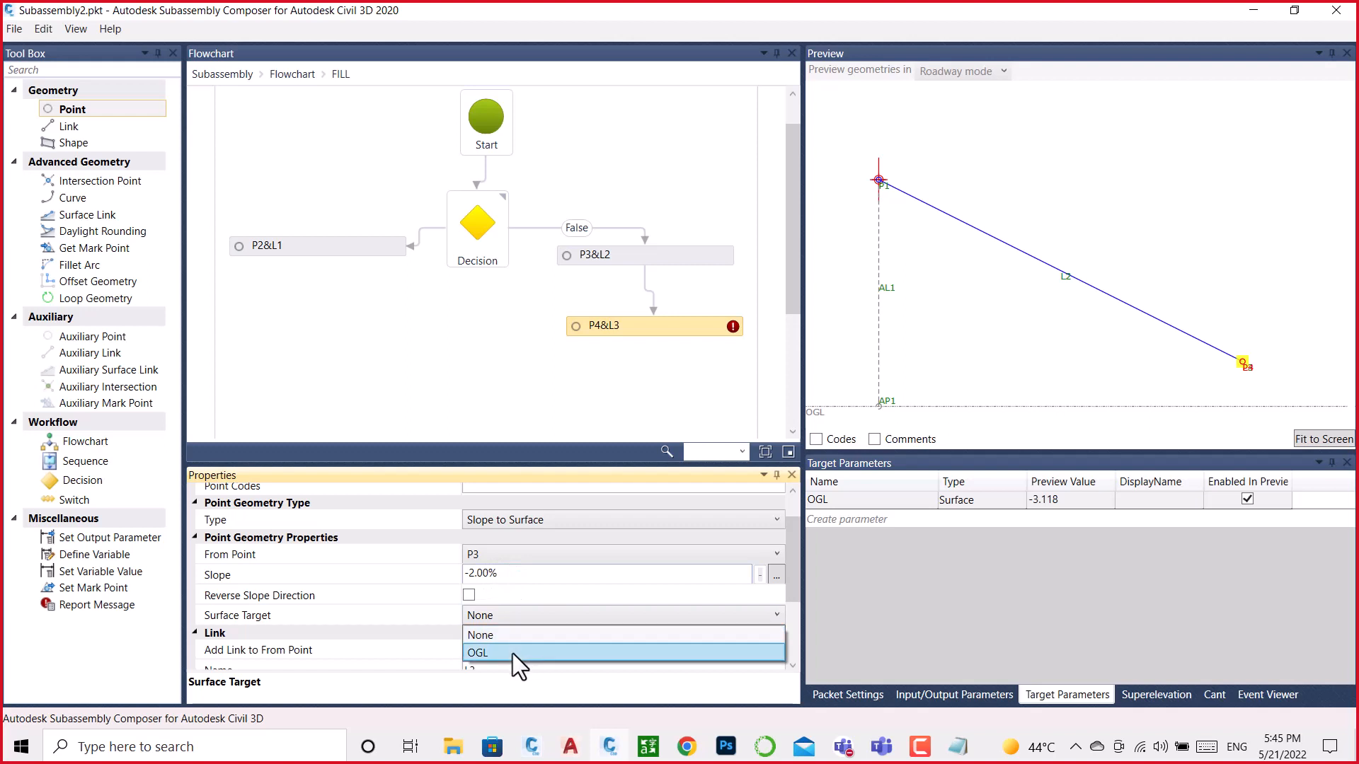
left_click(512, 653)
Step: Set P4's slope to -10000% for a near-vertical link from P3 to OGL
left_click(510, 574)
left_click_drag(510, 578, 401, 611)
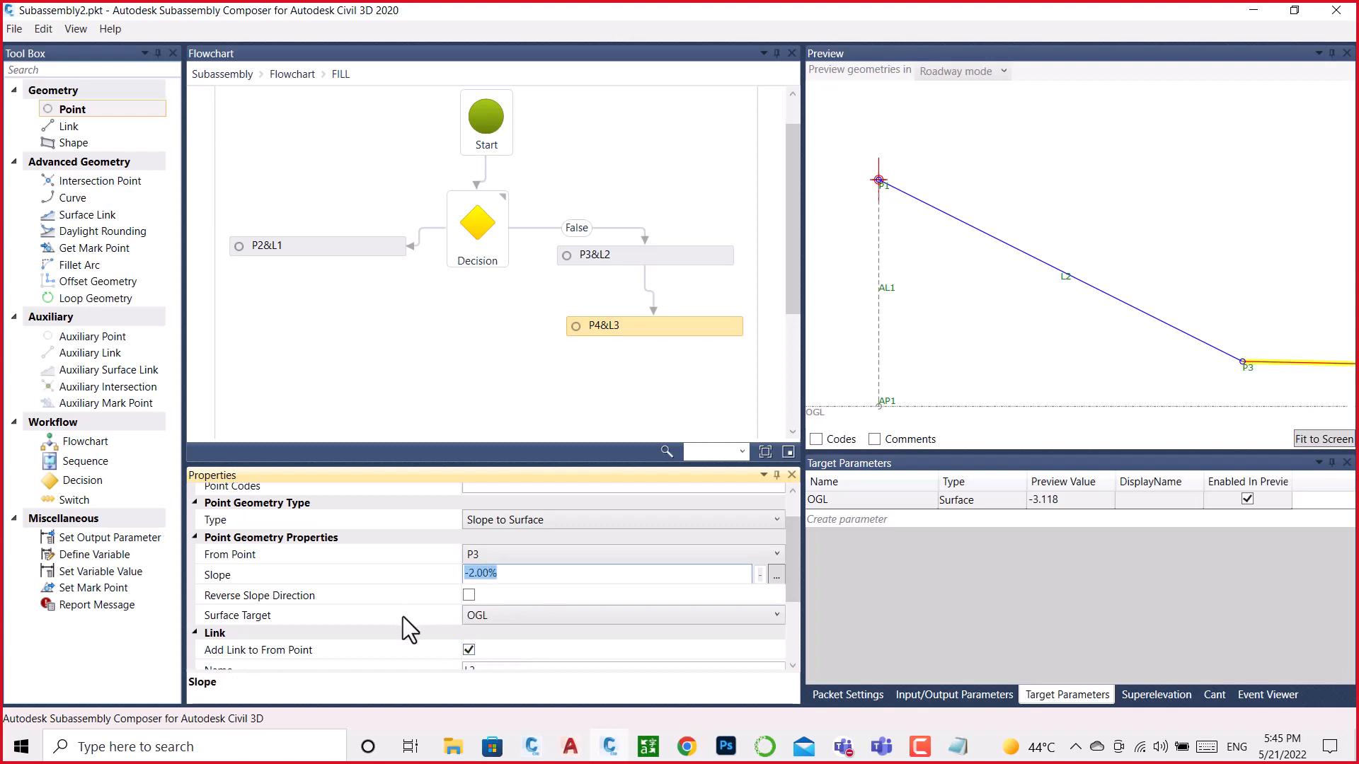
type("-100")
left_click(525, 613)
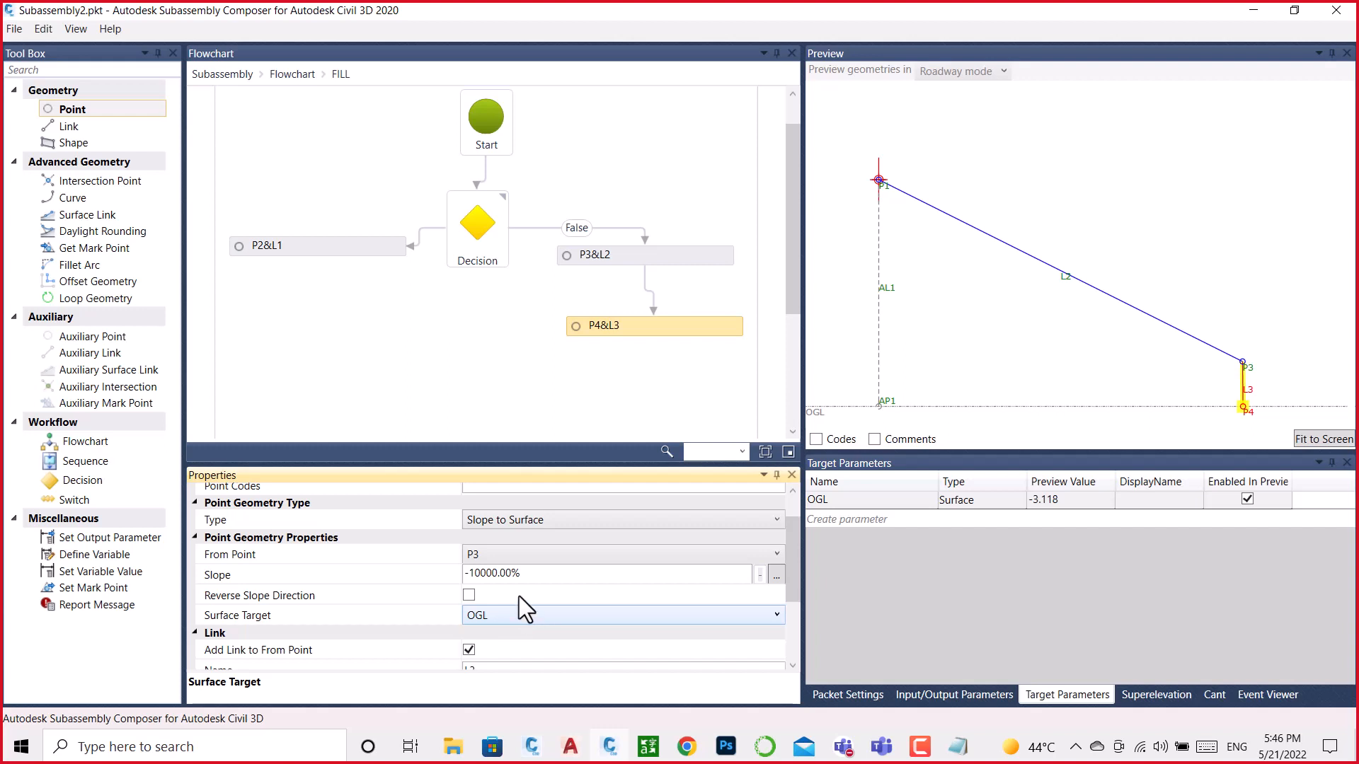
scroll(1238, 381, "up", 3)
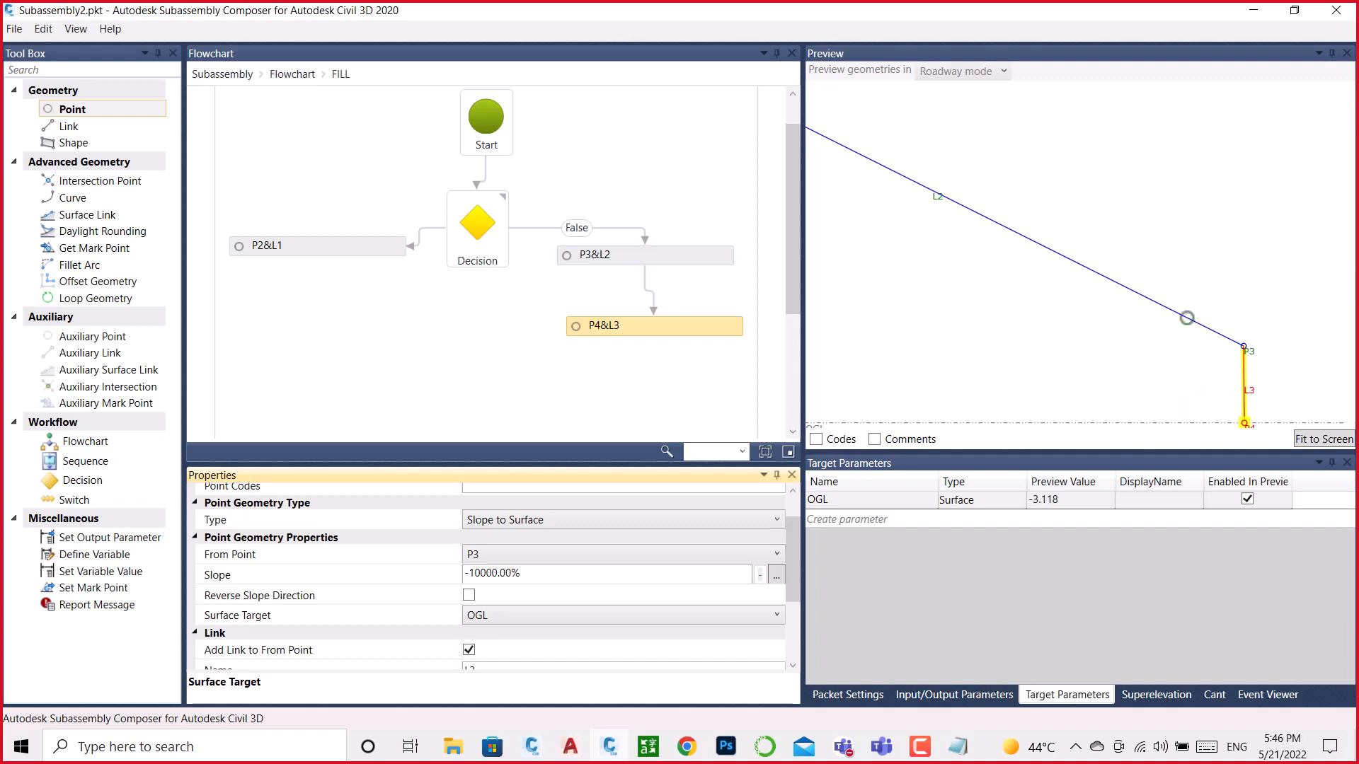
scroll(1187, 318, "down", 1)
scroll(1186, 318, "down", 1)
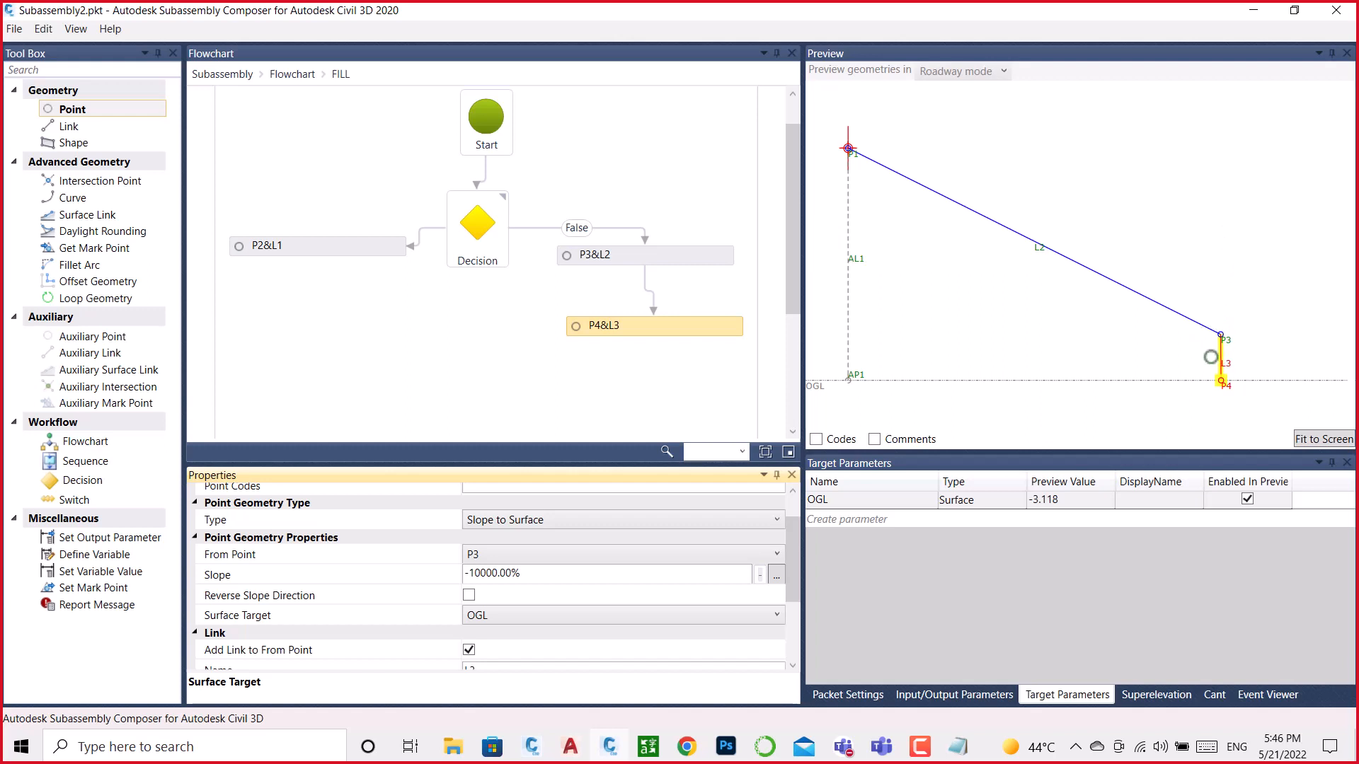
scroll(1211, 357, "up", 3)
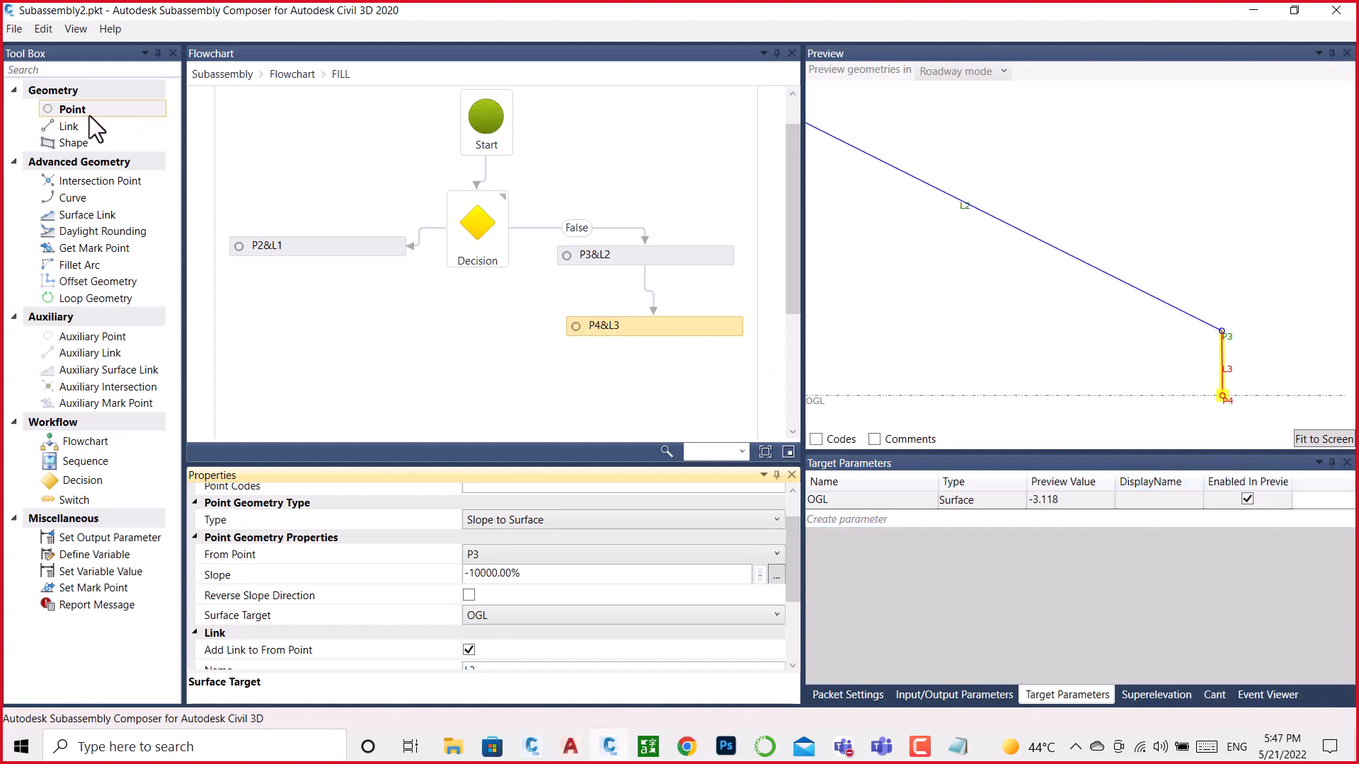
Step: Add point P5 with link L4 after P4&L3, measured from P4 with a Delta X of -0.5
left_click_drag(79, 112, 653, 366)
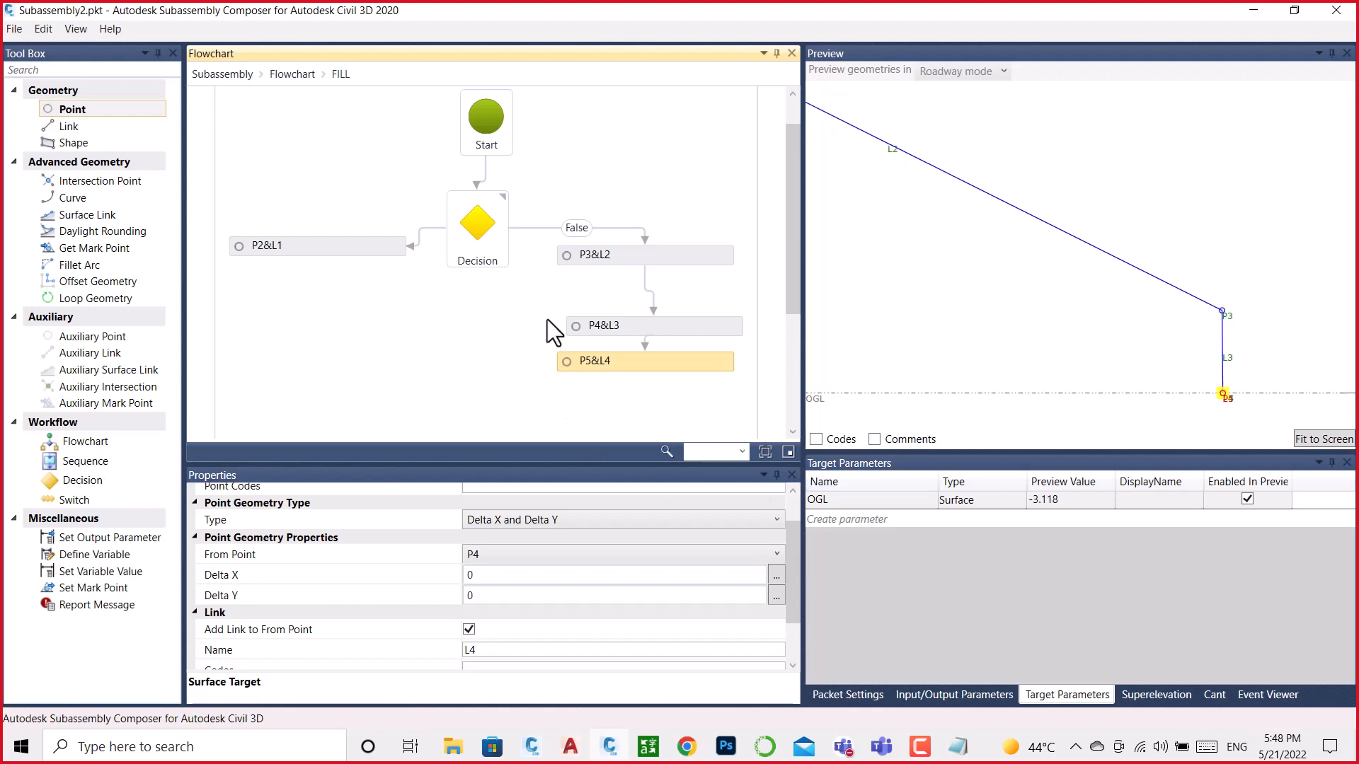
scroll(609, 541, "up", 1)
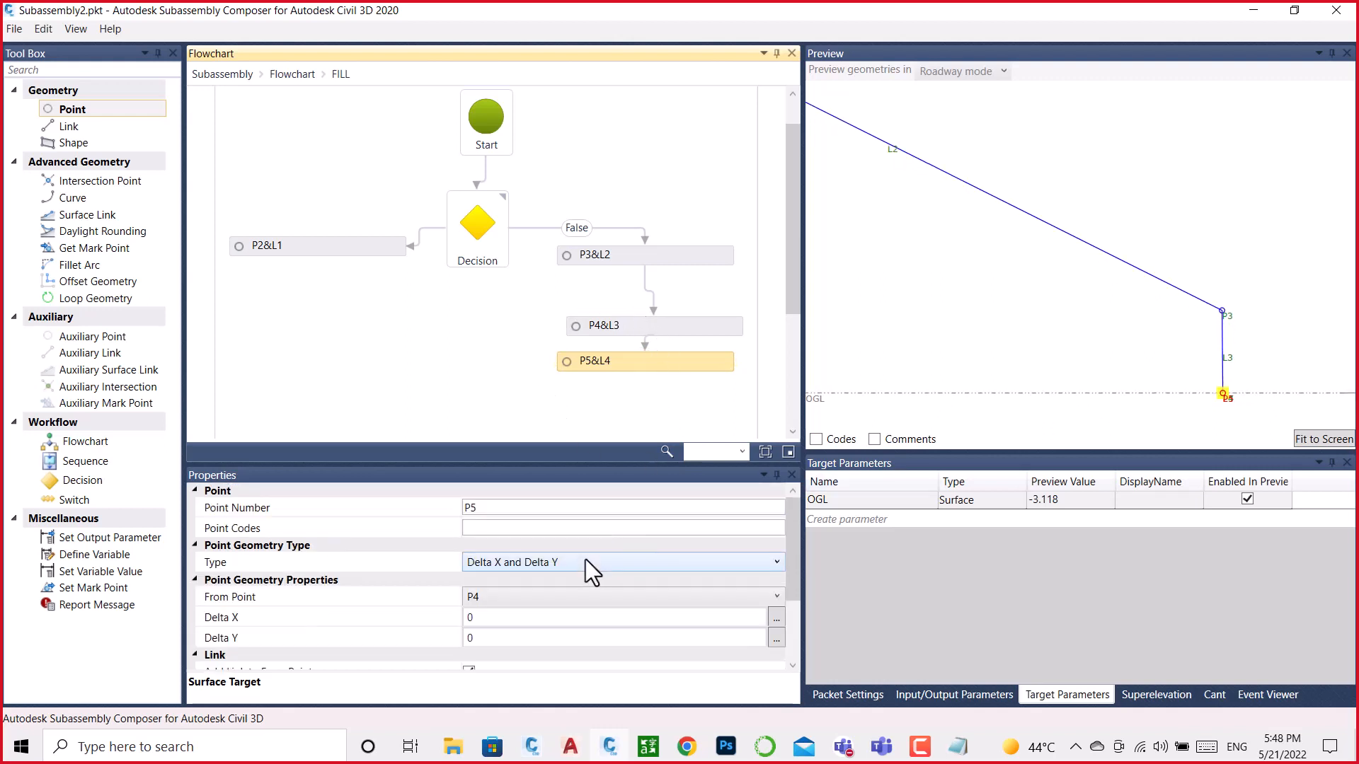
left_click(584, 559)
left_click(584, 559)
left_click(567, 596)
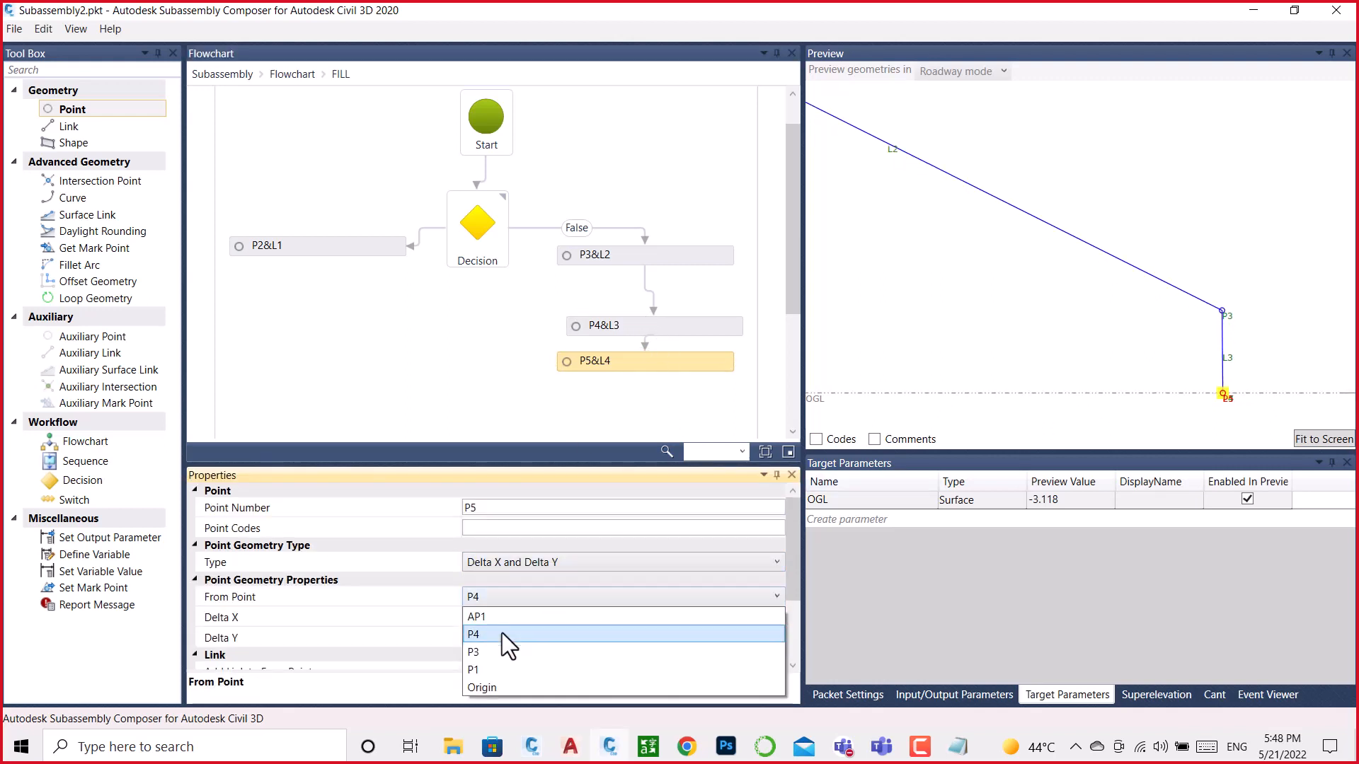
left_click(473, 652)
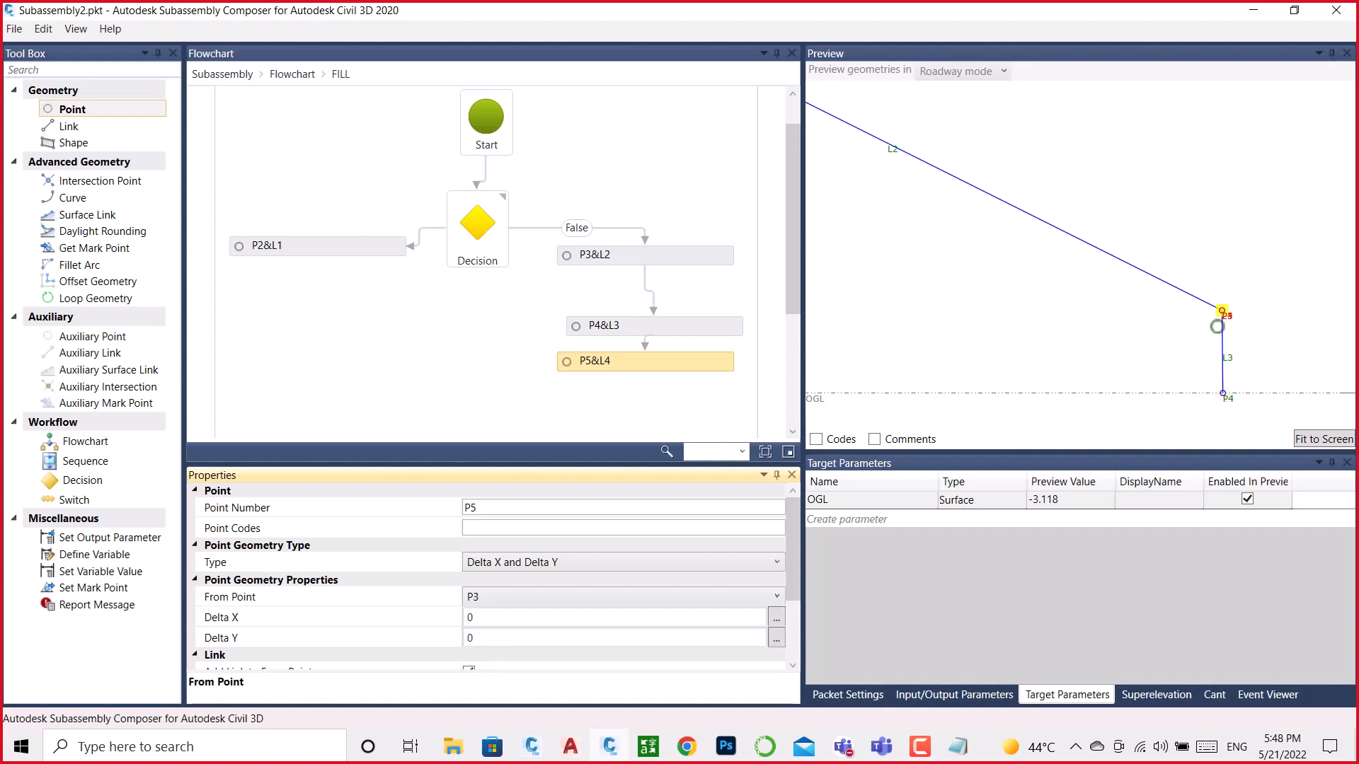
left_click(577, 599)
left_click(487, 636)
left_click(481, 619)
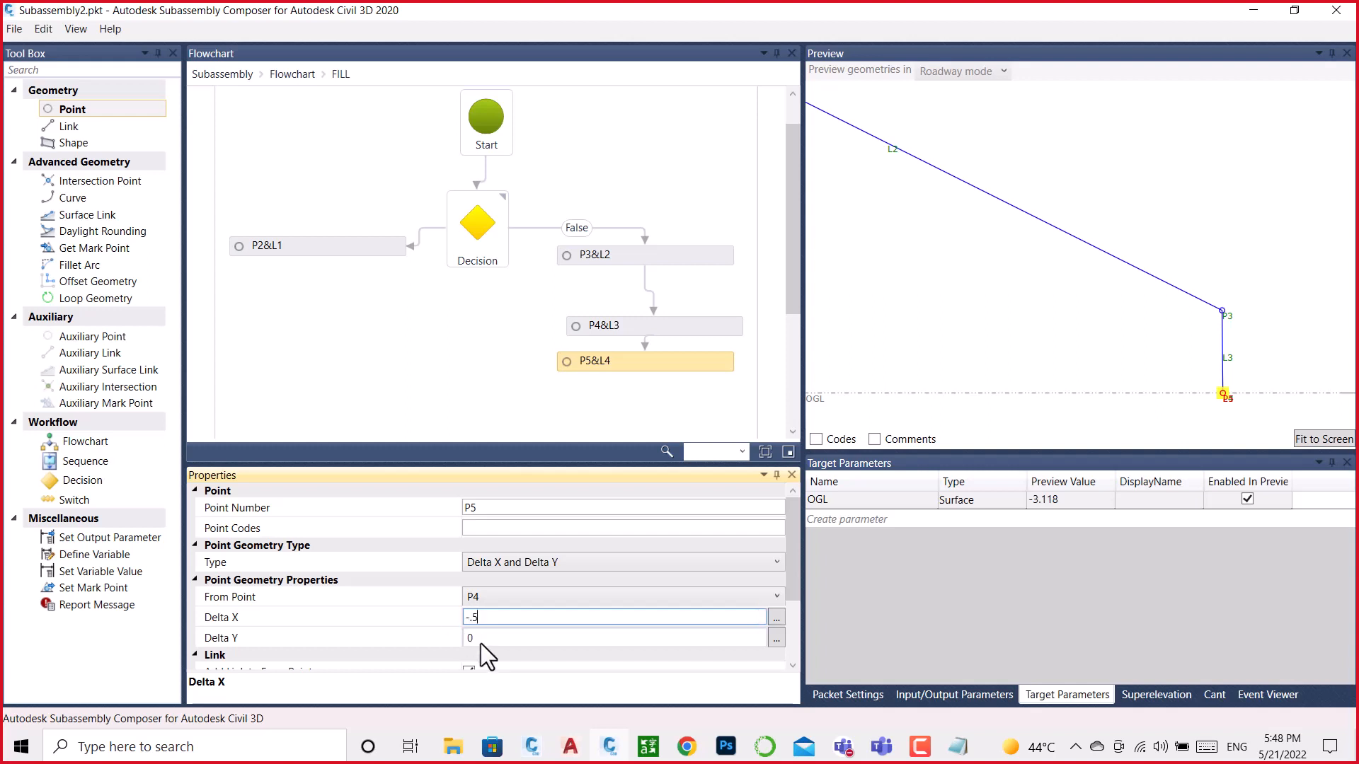
left_click(721, 382)
Step: Raise the OGL surface line in the preview to about -1.735 and lower it to about -2.585 to test both branches
scroll(1064, 257, "down", 1)
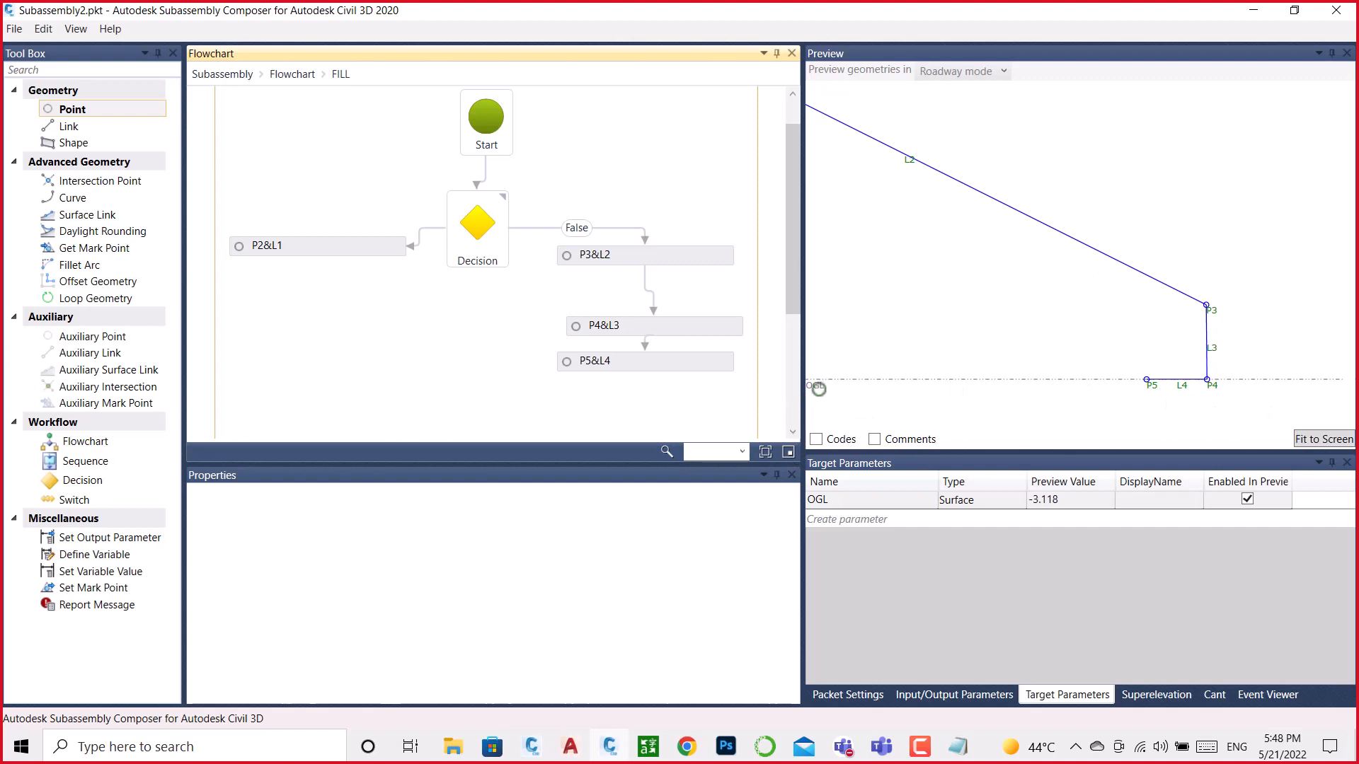
left_click_drag(819, 389, 899, 223)
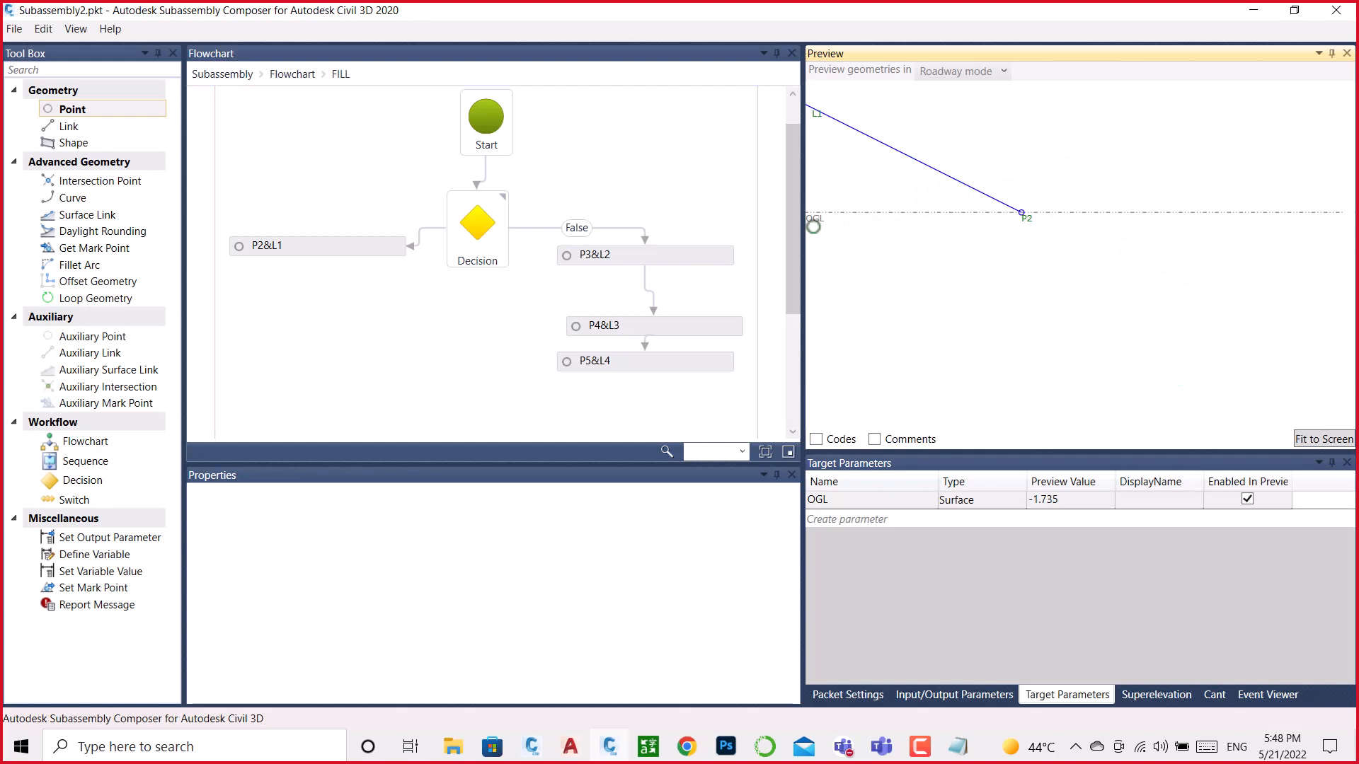
left_click_drag(813, 220, 865, 323)
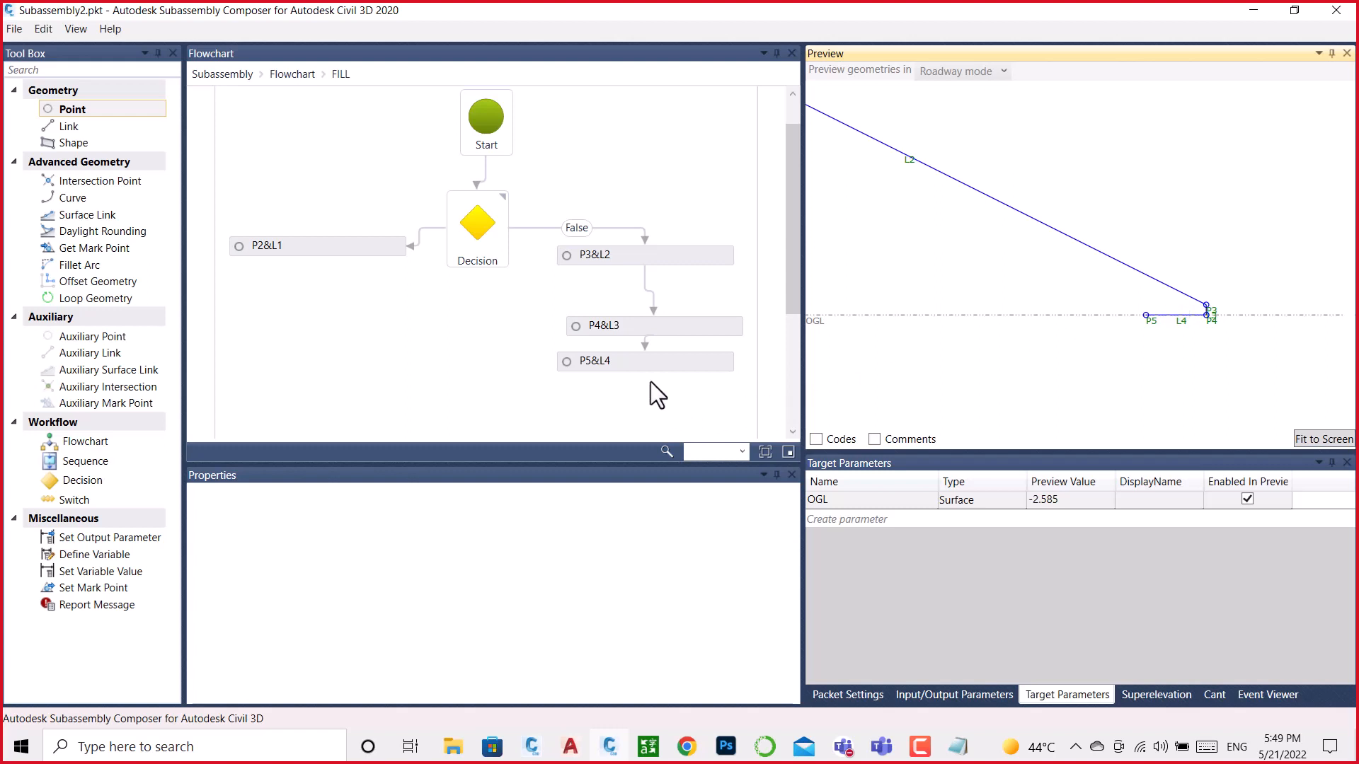
Step: Delete the P5&L4 element from the FILL flowchart
left_click(645, 362)
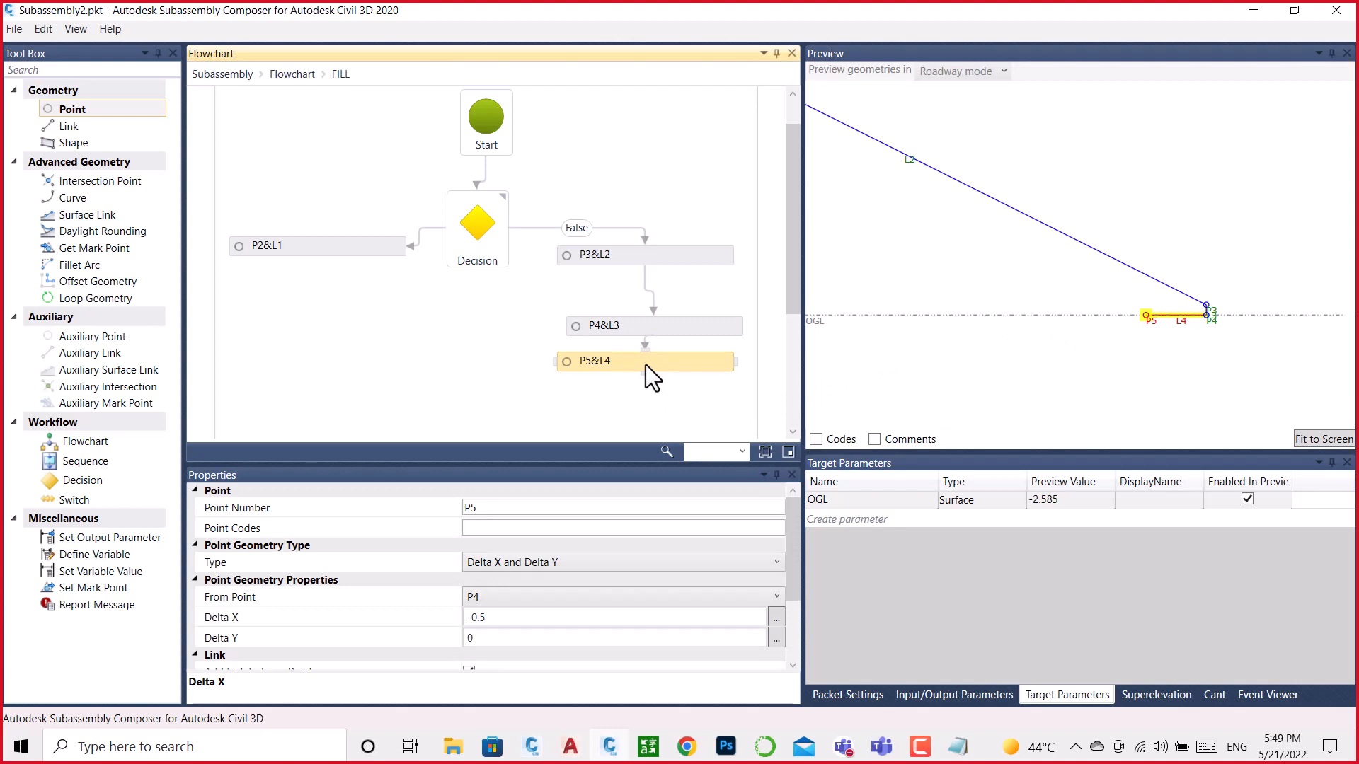
key("Delete")
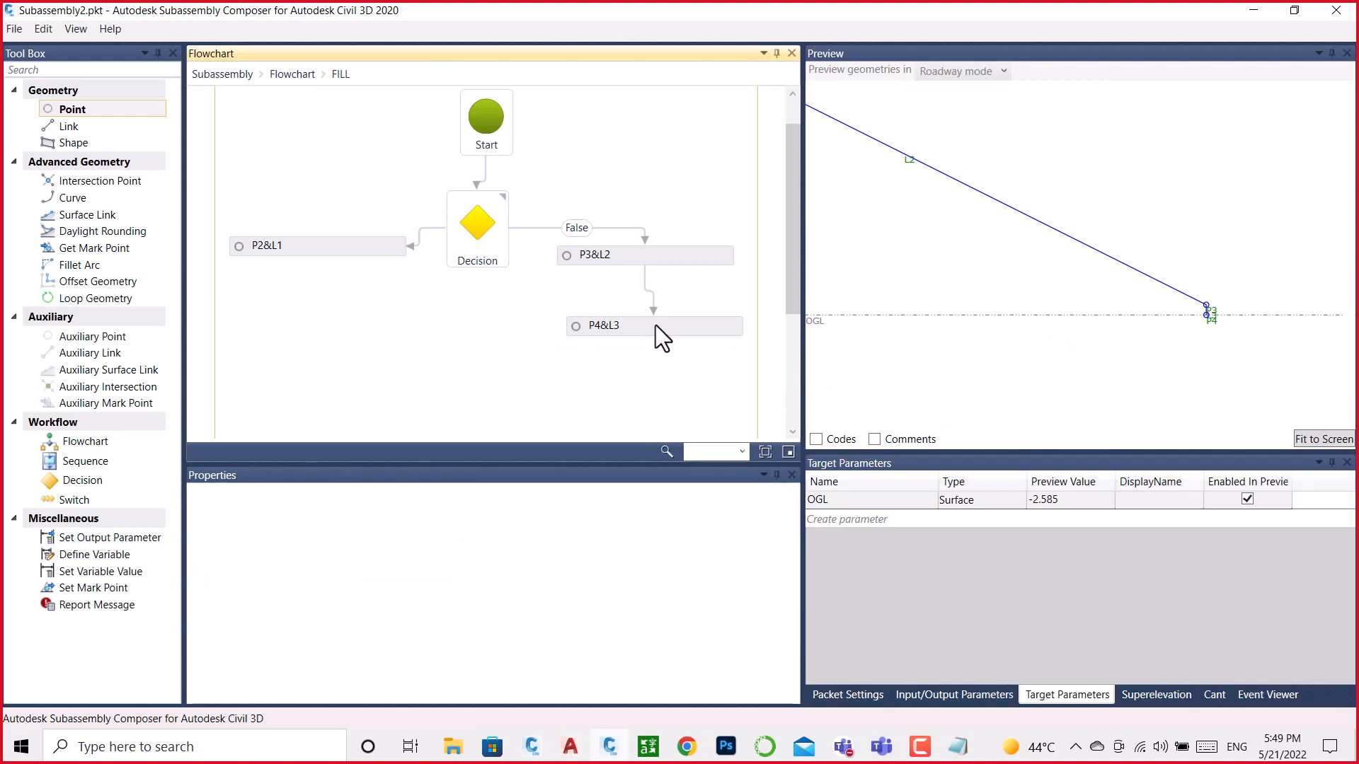
Step: Lower the OGL preview line to about -3.136, and raise it to about 4.128 after returning to the main flowchart
left_click_drag(822, 324, 884, 389)
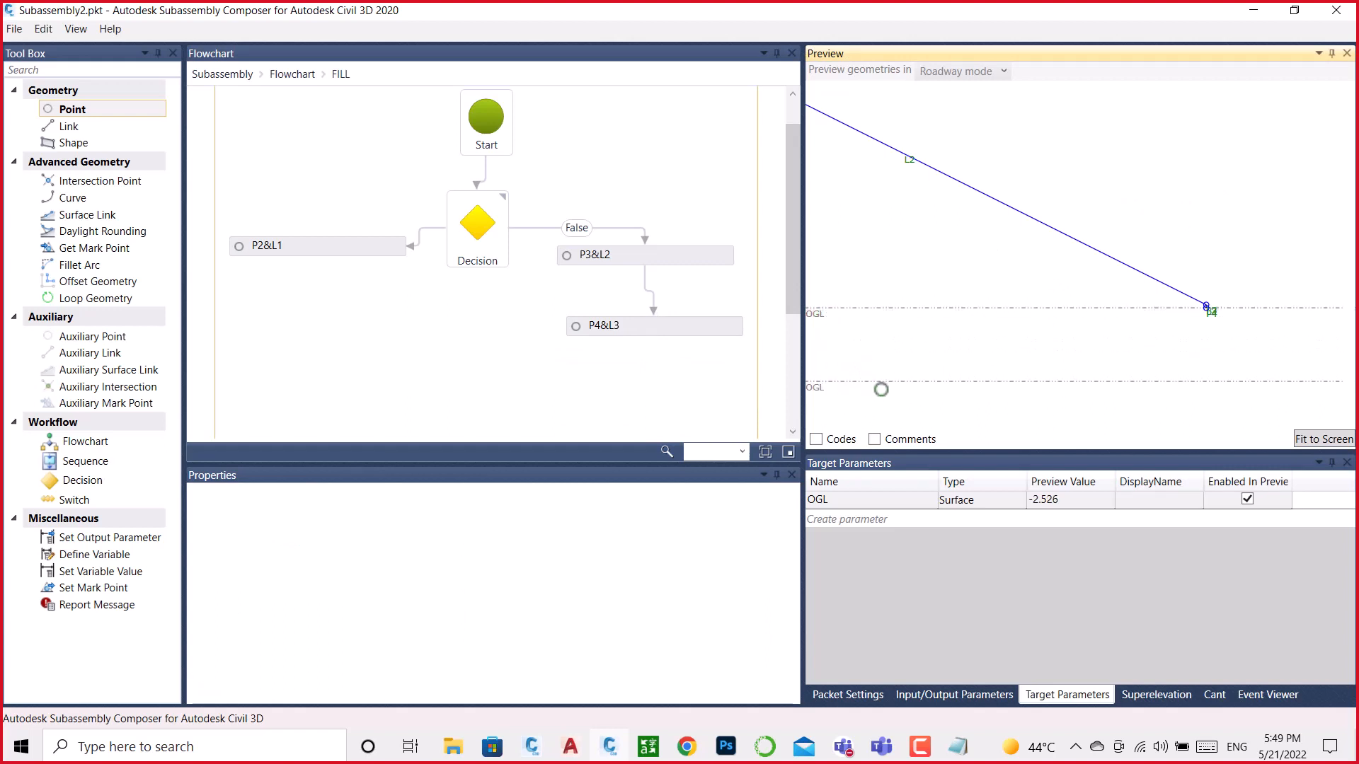
scroll(1205, 215, "down", 2)
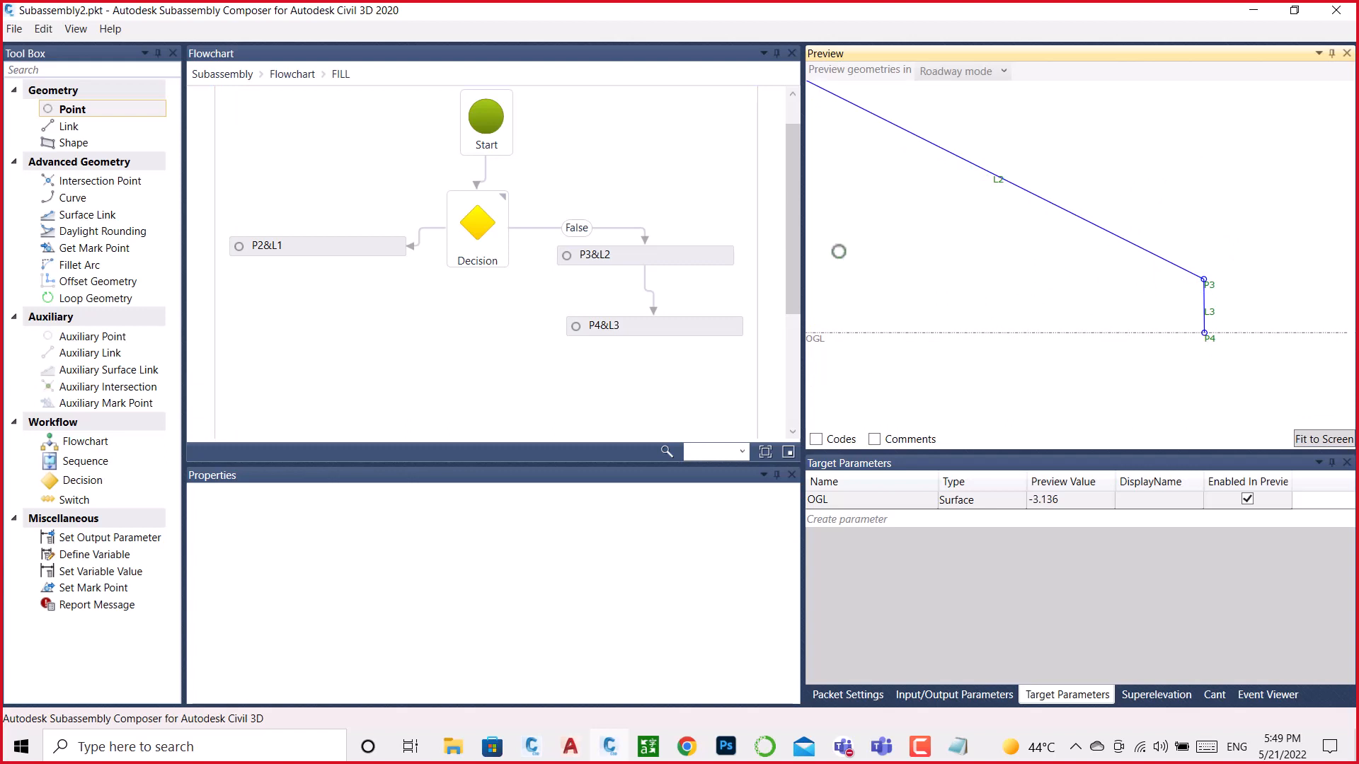
left_click(292, 74)
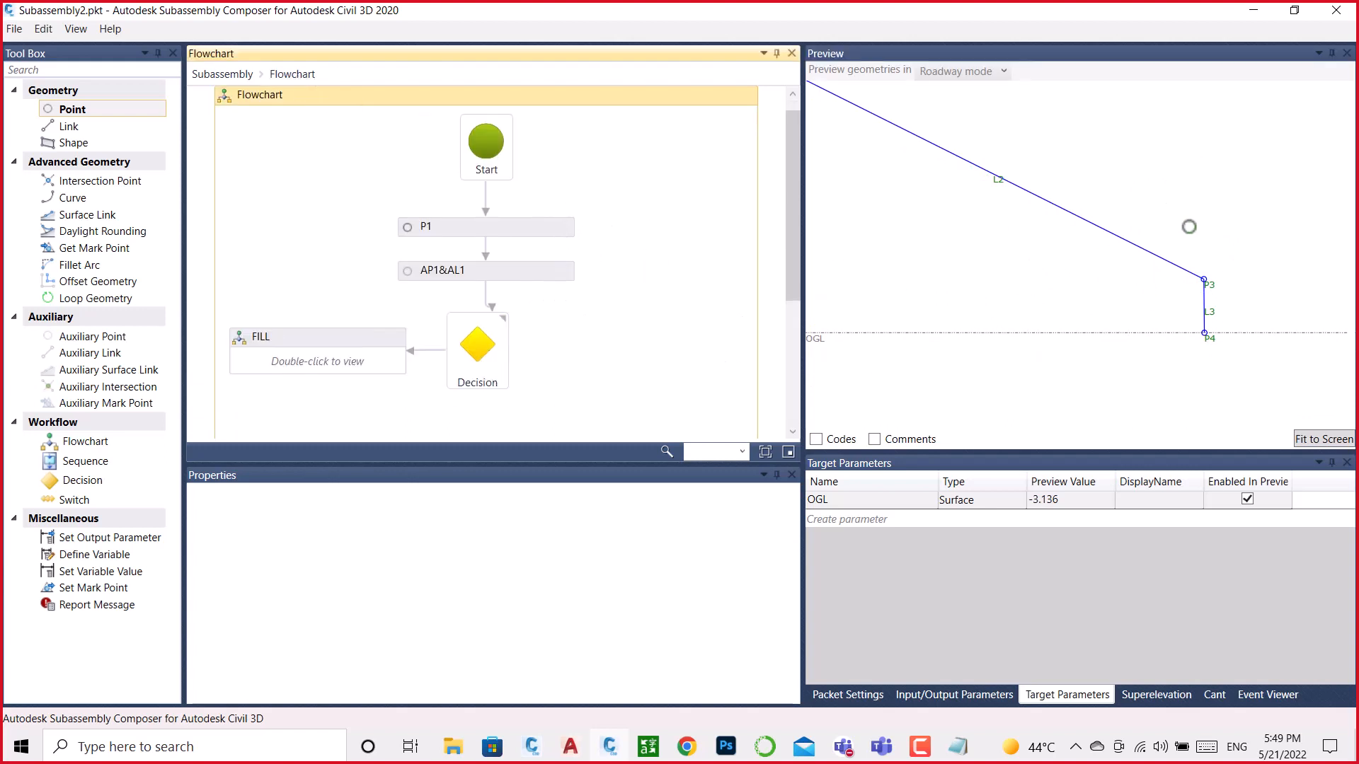
scroll(1320, 335, "down", 7)
scroll(1132, 242, "down", 3)
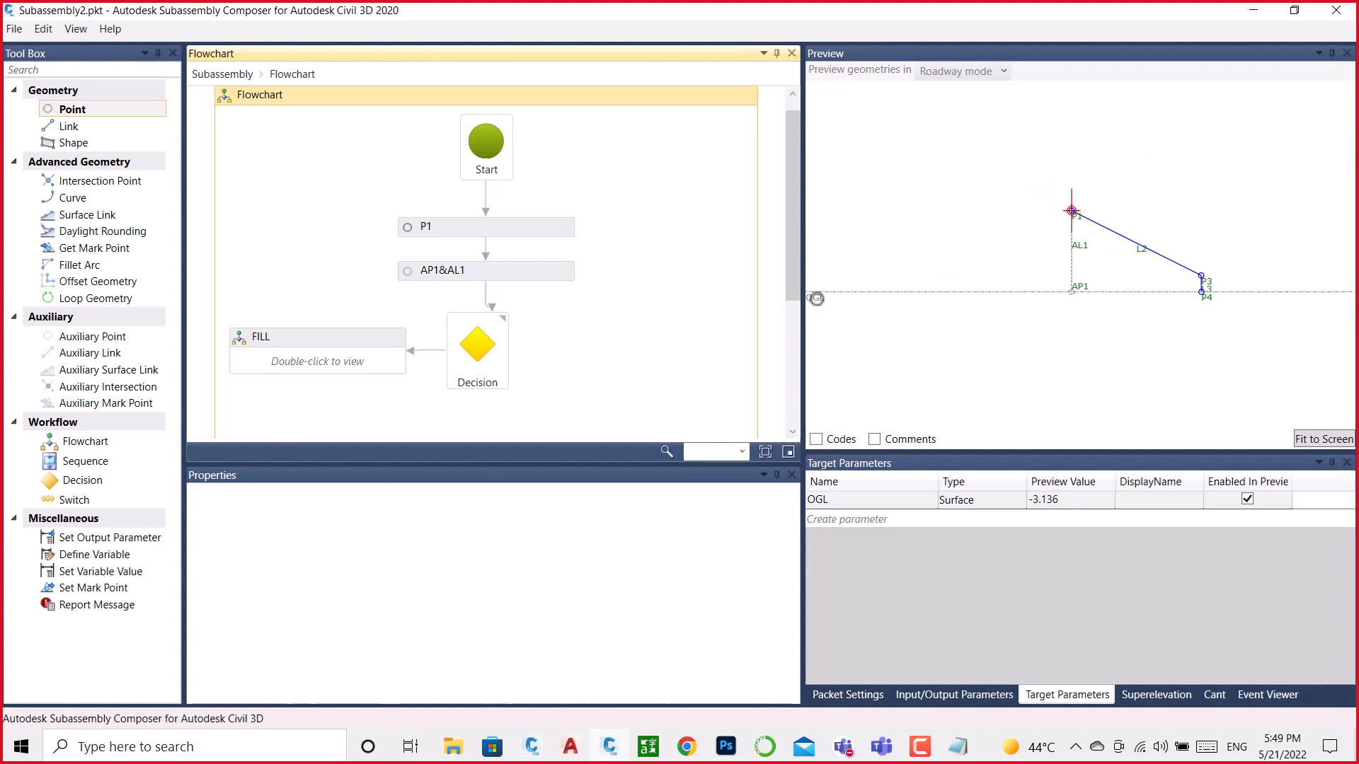
left_click_drag(816, 295, 1042, 105)
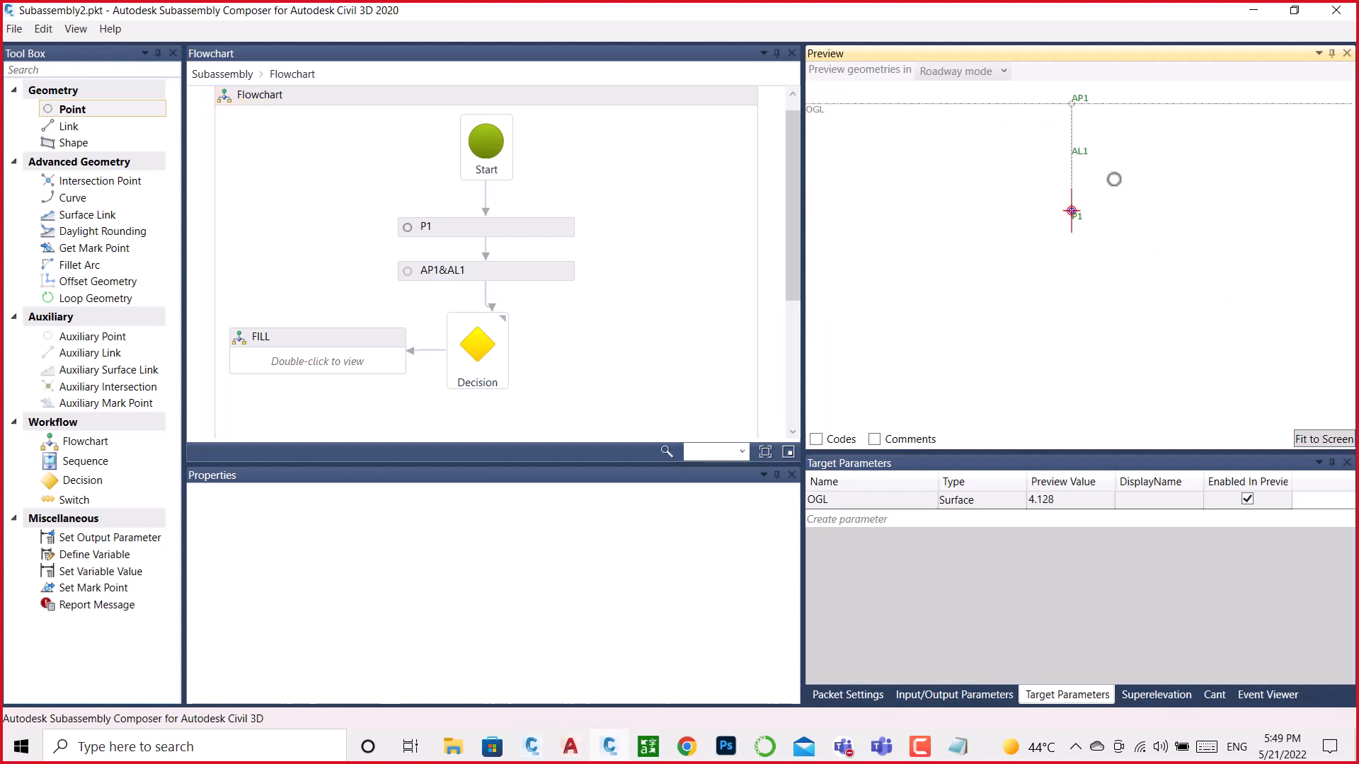
Step: Add point P5 on the decision's CUT branch, removing the stray connector to FILL and linking the decision to P5
left_click_drag(70, 110, 602, 361)
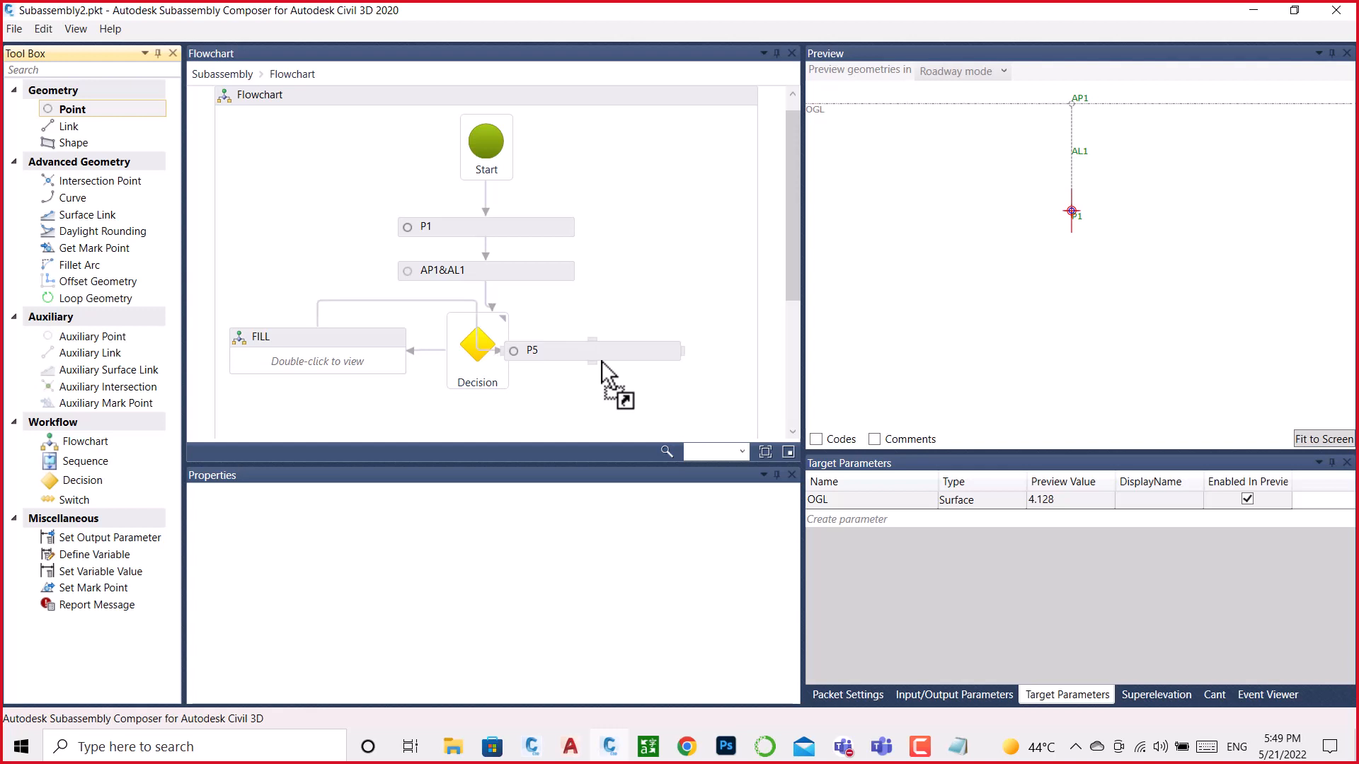
left_click(397, 301)
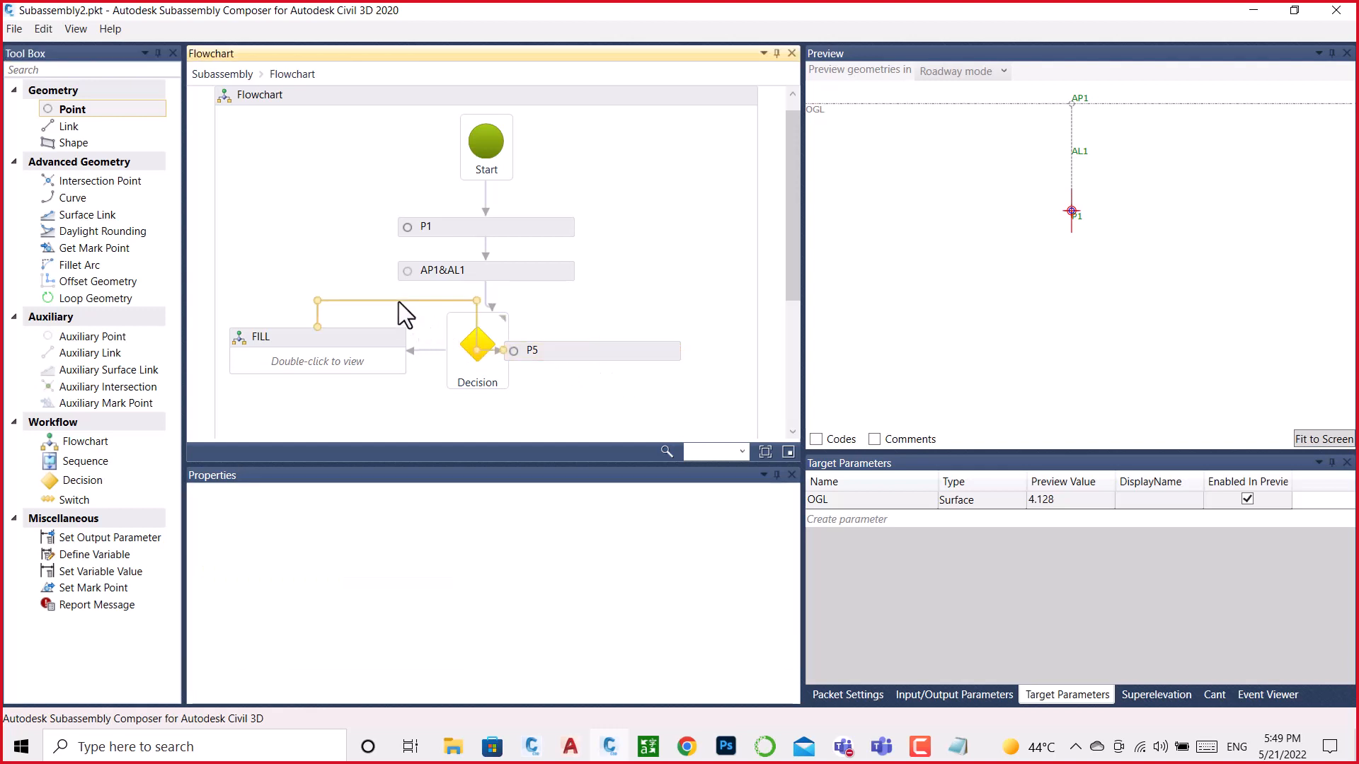
key("Delete")
left_click(576, 358)
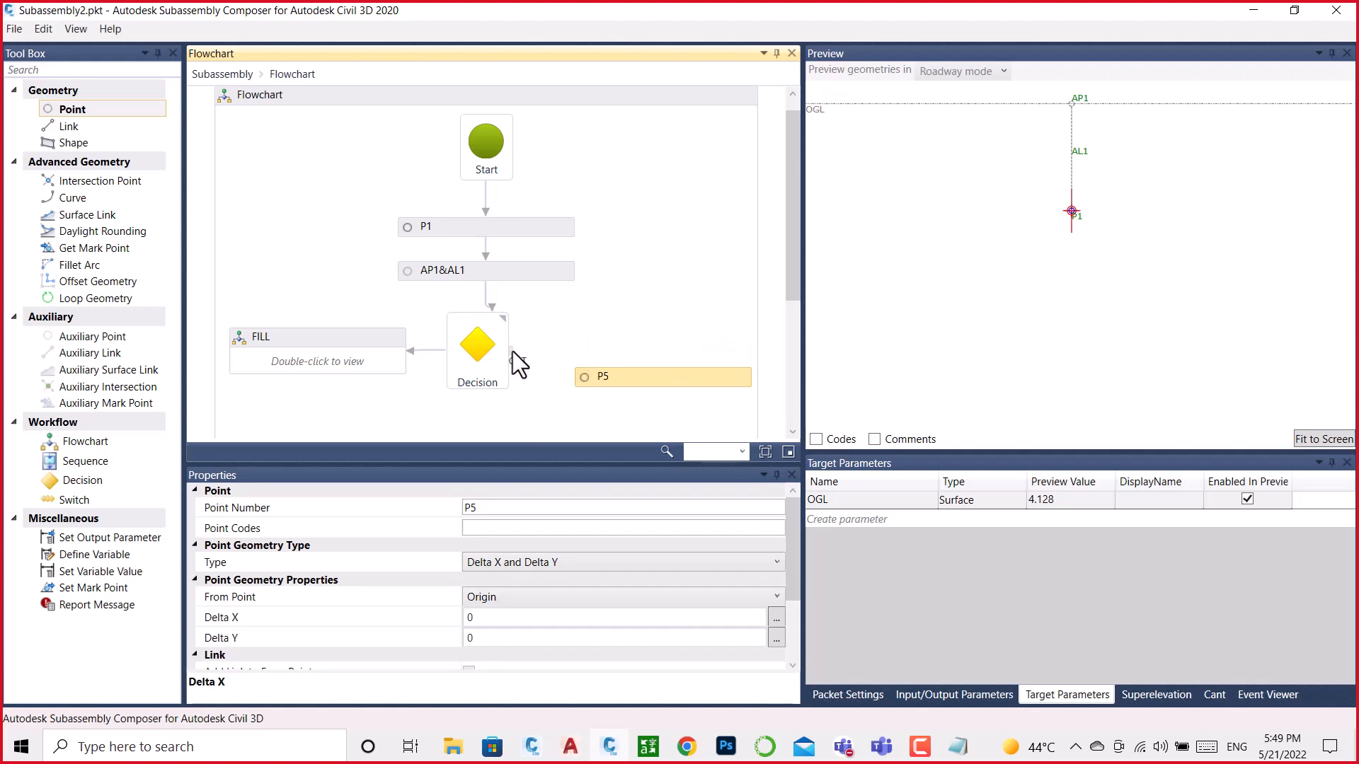
left_click_drag(513, 351, 651, 334)
left_click_drag(669, 379, 665, 376)
Step: Set P5's geometry type to Slope to Surface, starting from point P1
left_click(598, 564)
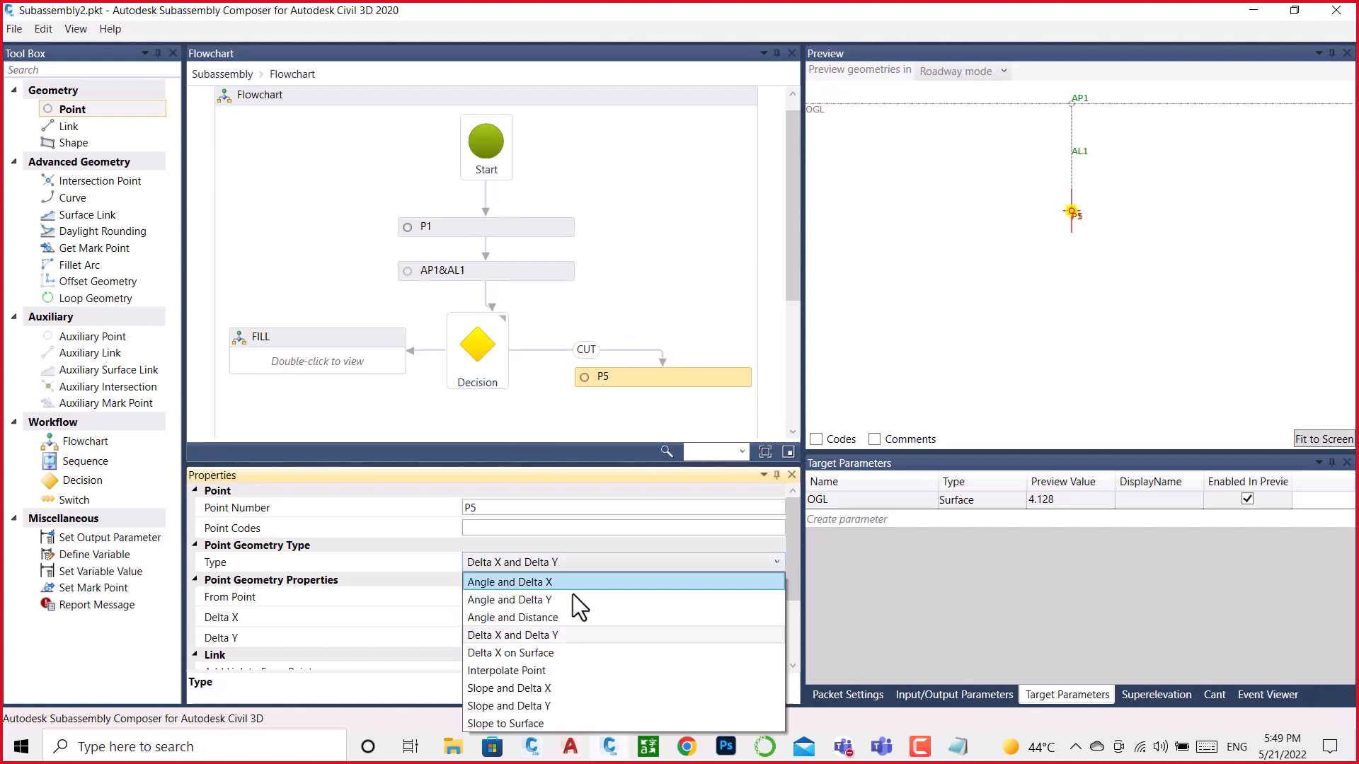
left_click(528, 722)
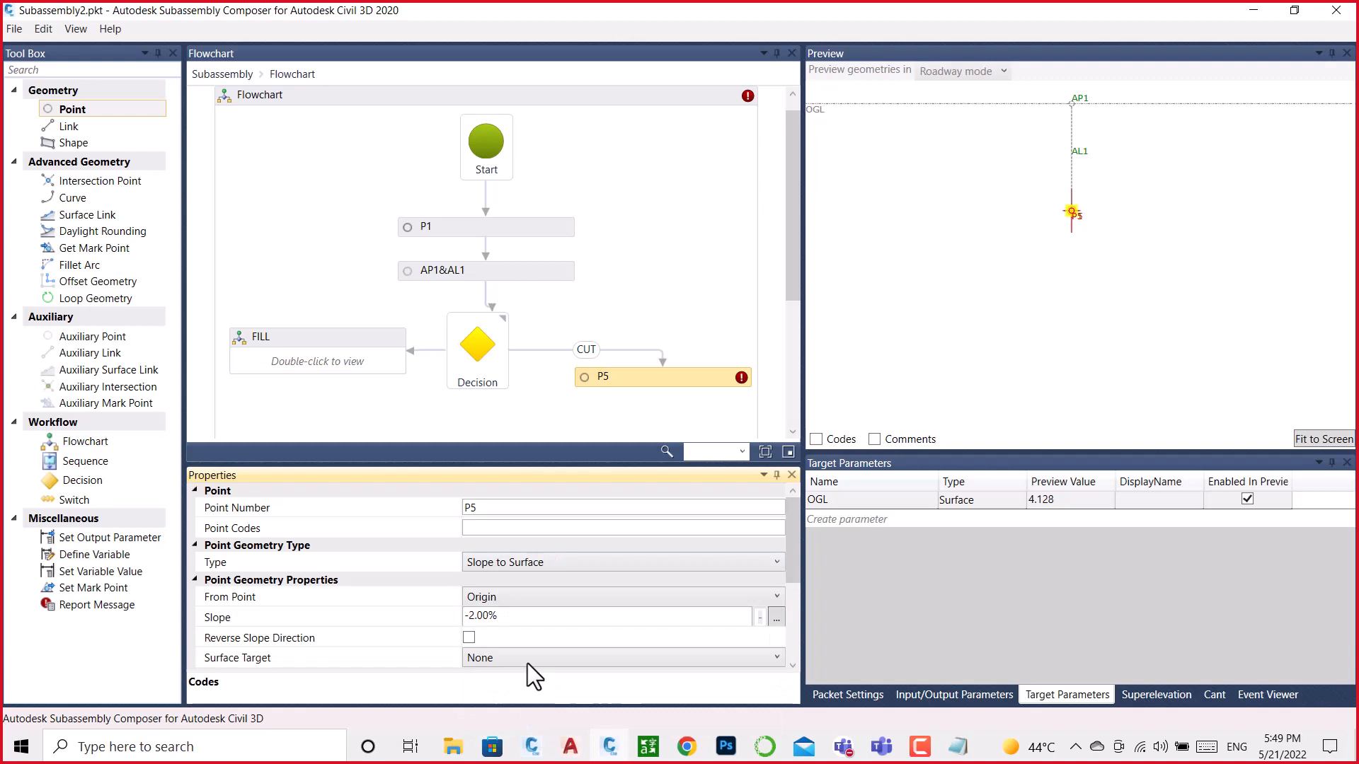
left_click(500, 602)
left_click(506, 611)
left_click(627, 375)
scroll(623, 368, "down", 3)
left_click(524, 596)
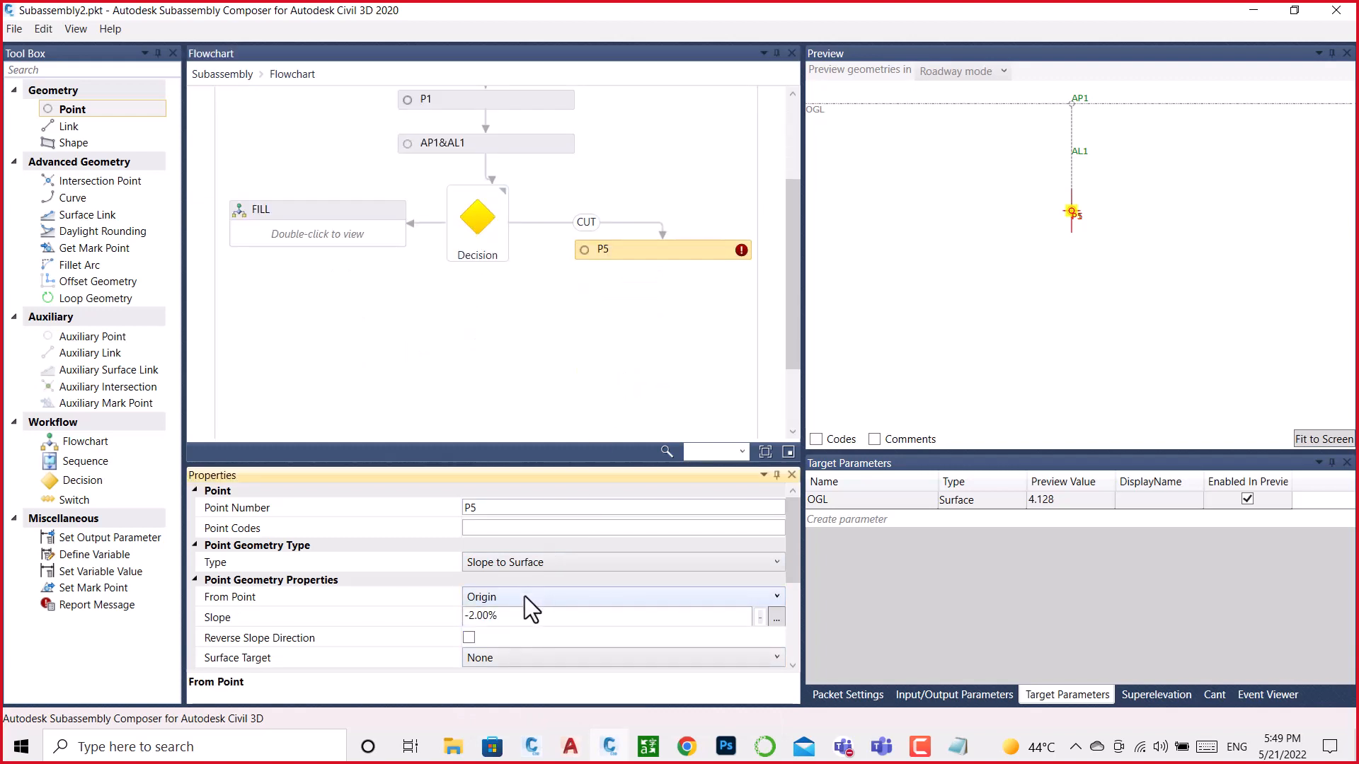
left_click(522, 615)
left_click(513, 618)
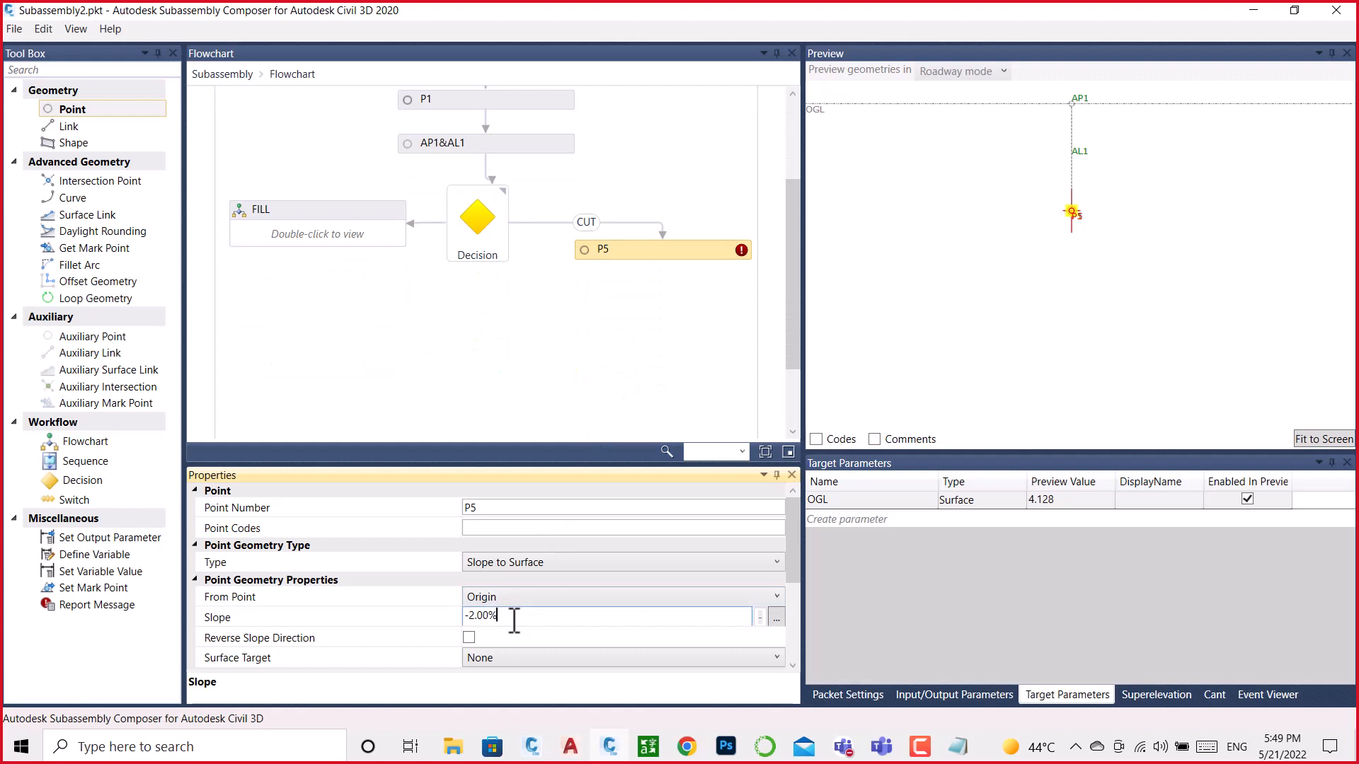
left_click(470, 617)
left_click(615, 350)
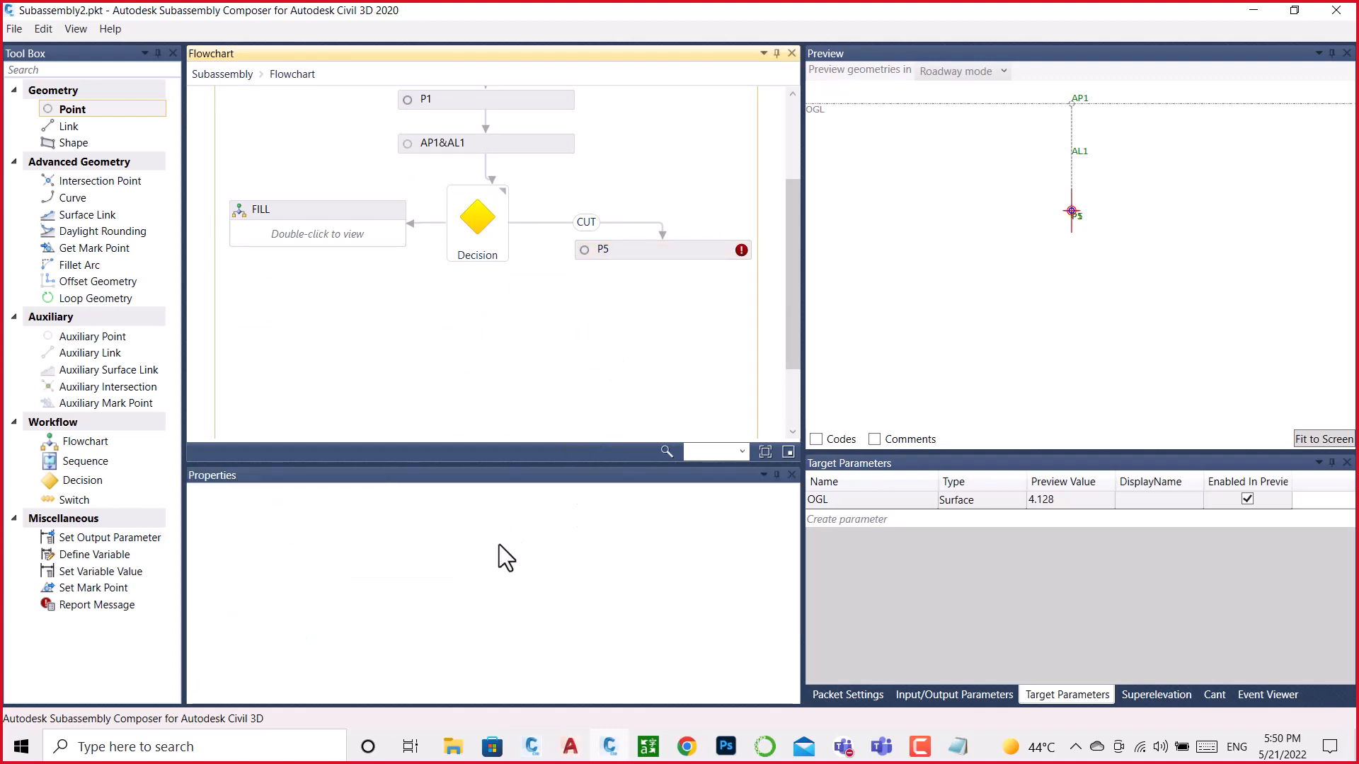
left_click(626, 251)
left_click(504, 600)
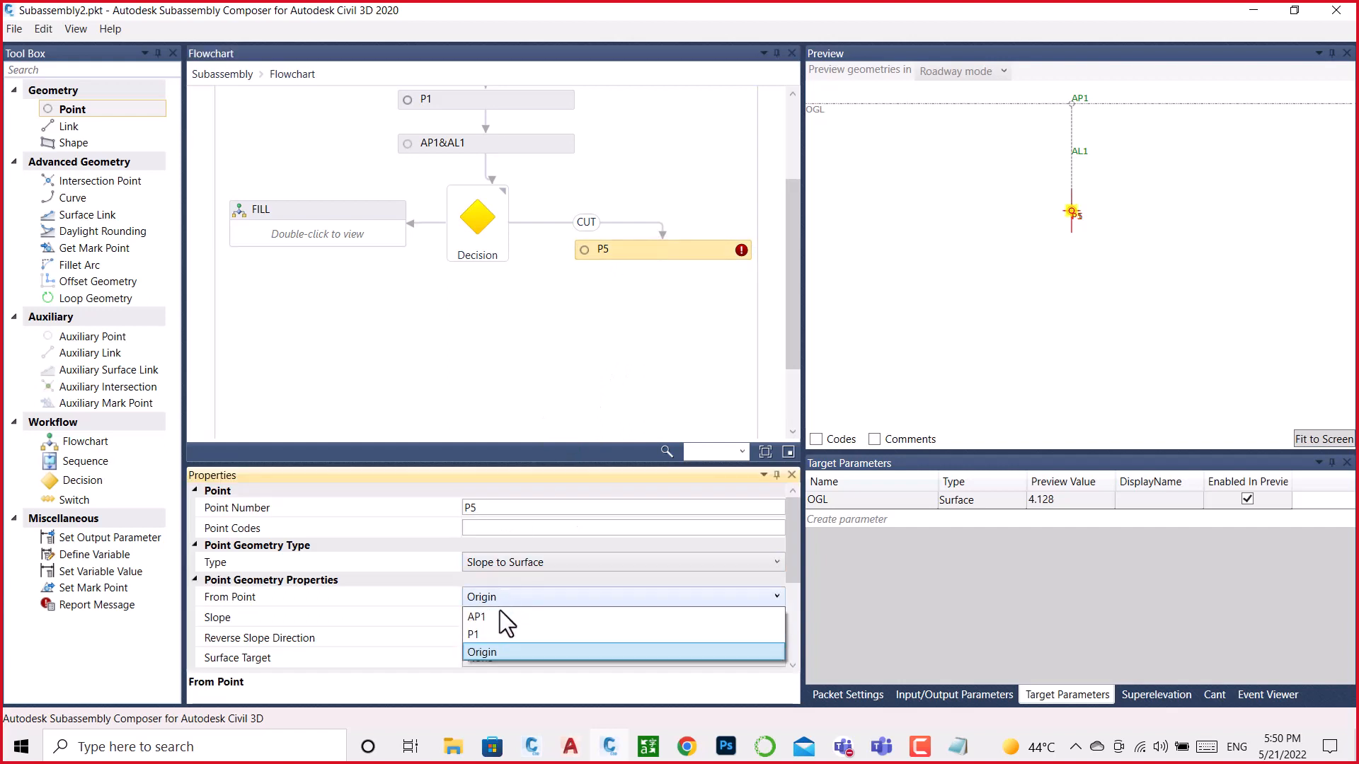
left_click(482, 631)
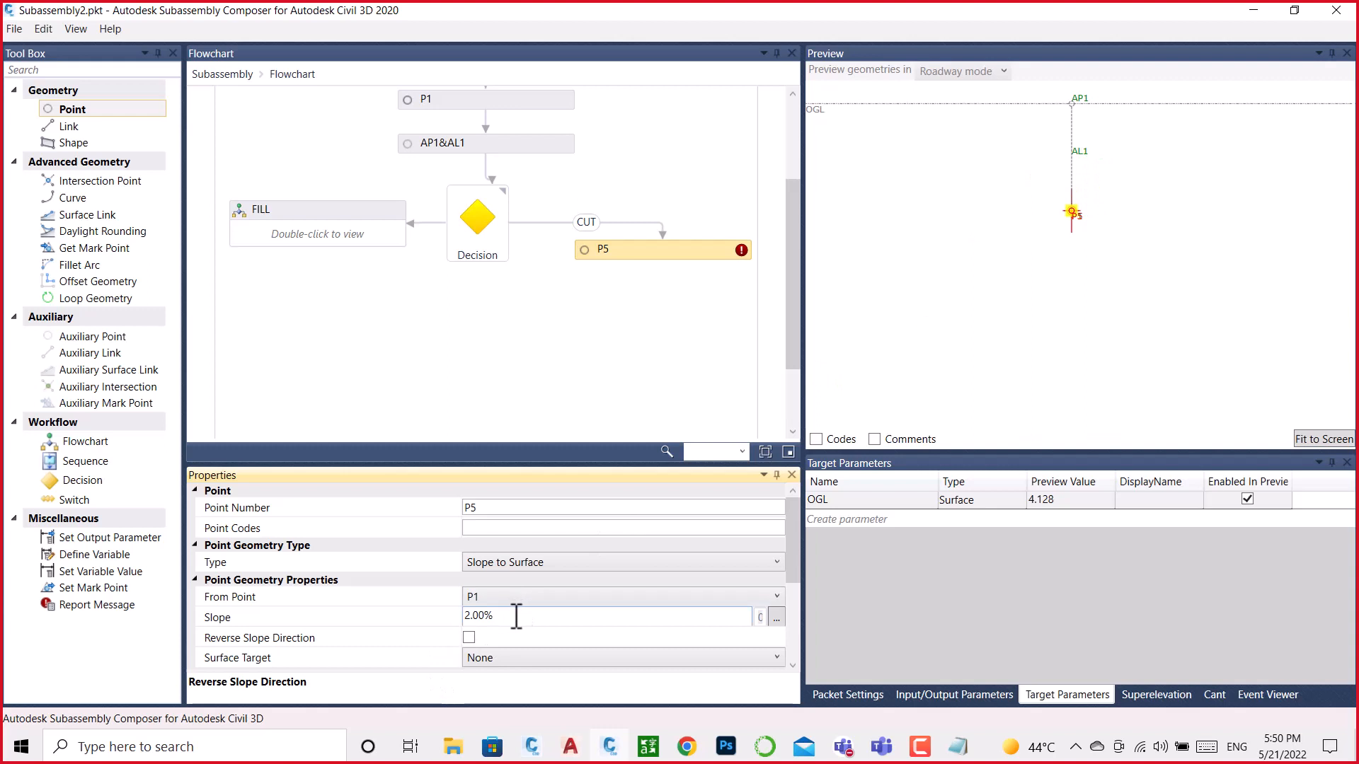
Step: Give P5 a 50% slope with OGL as surface target and add a link to its from point
left_click_drag(516, 617, 430, 640)
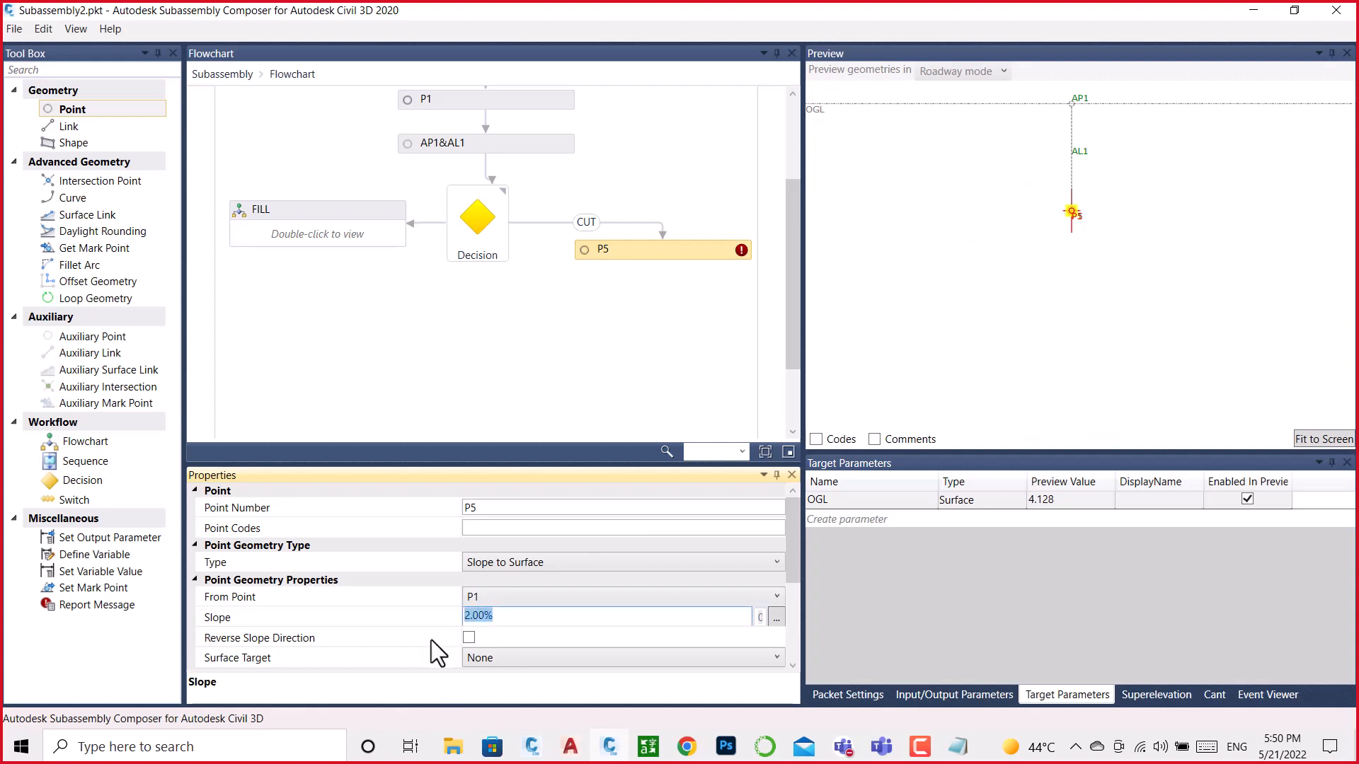
type(".50")
left_click(500, 657)
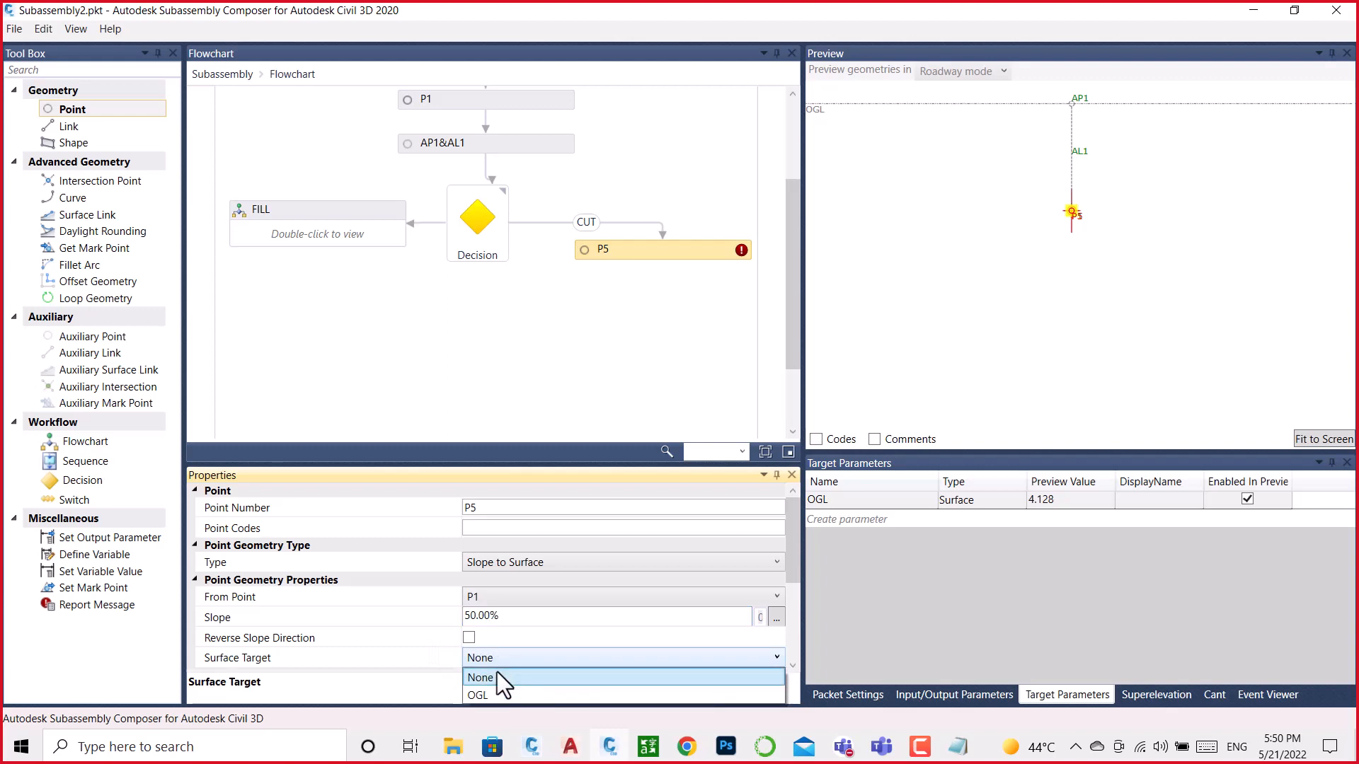
left_click(491, 698)
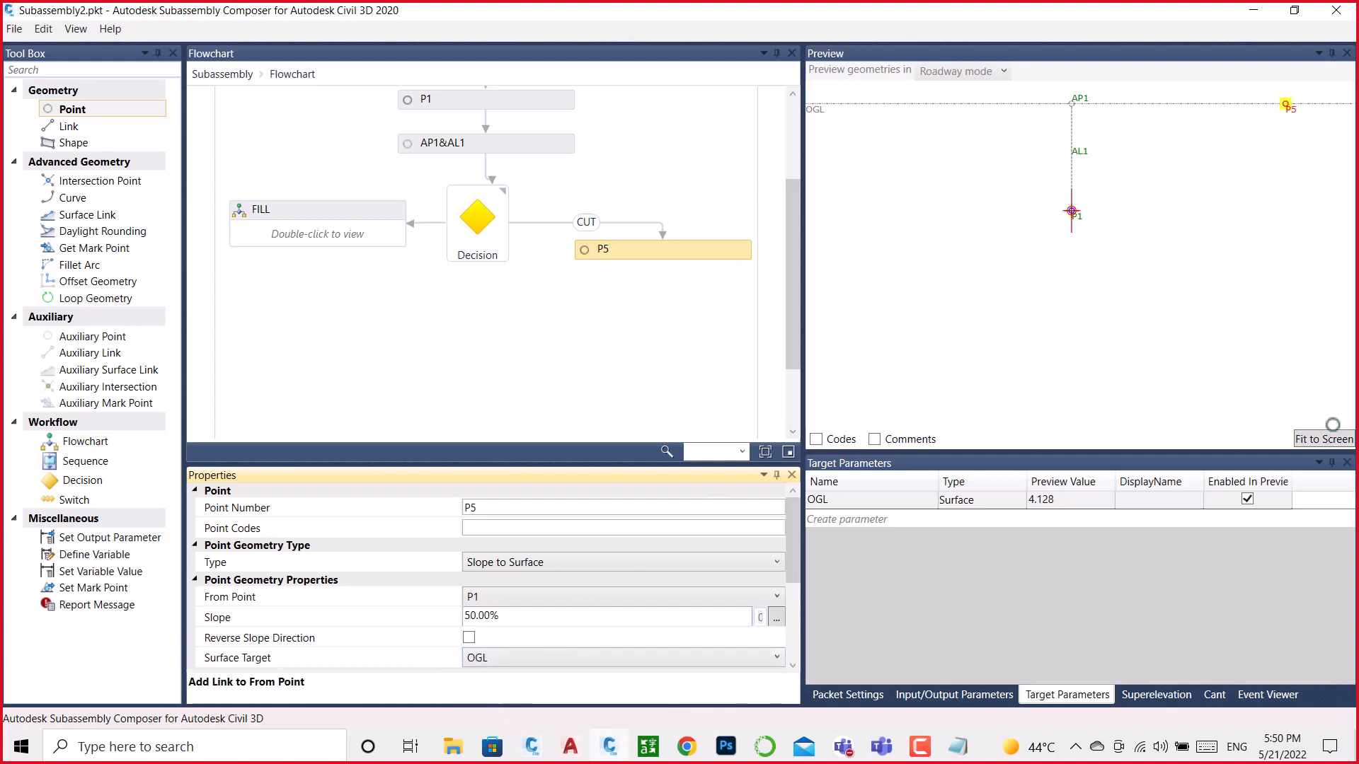
scroll(453, 591, "down", 2)
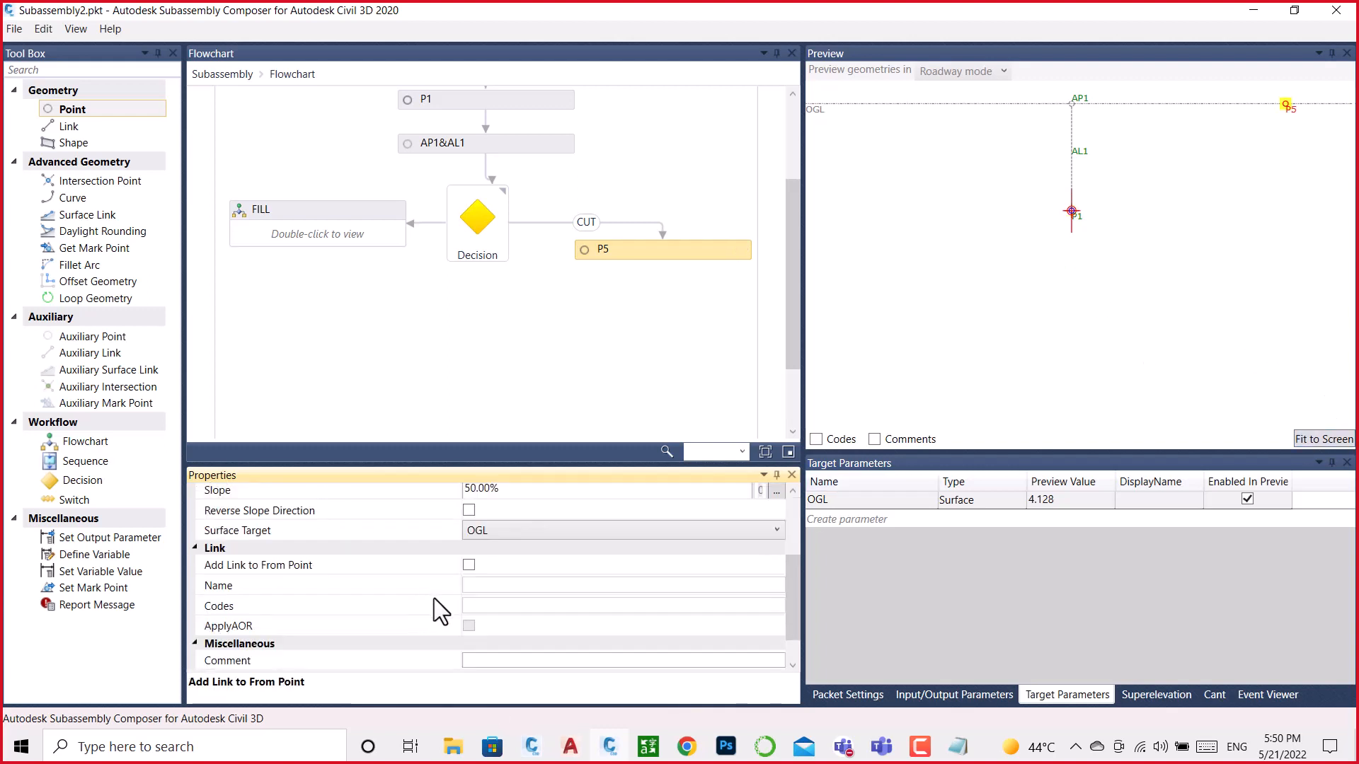
left_click(469, 566)
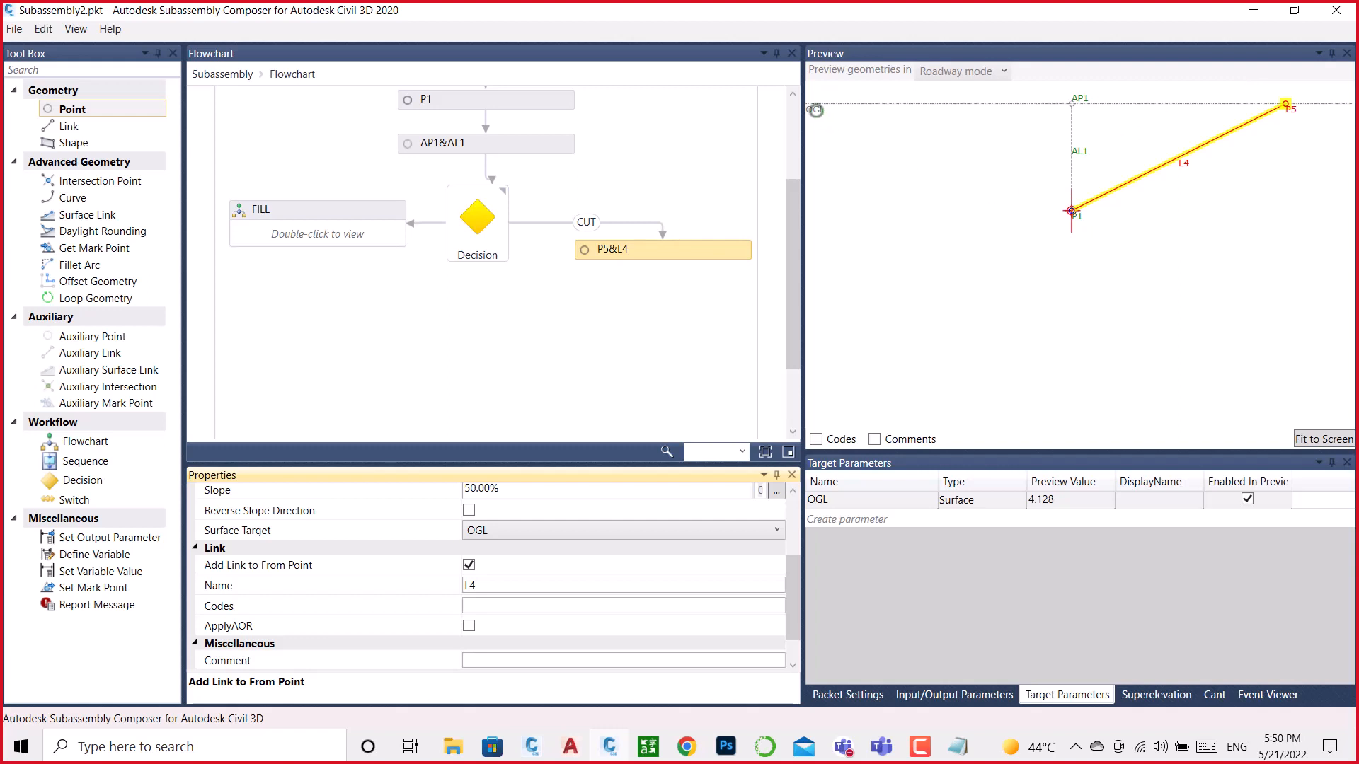
Step: Lower the OGL preview line to about -1.962 and on to about -6.96 to test the fill conditions
left_click_drag(816, 111, 907, 269)
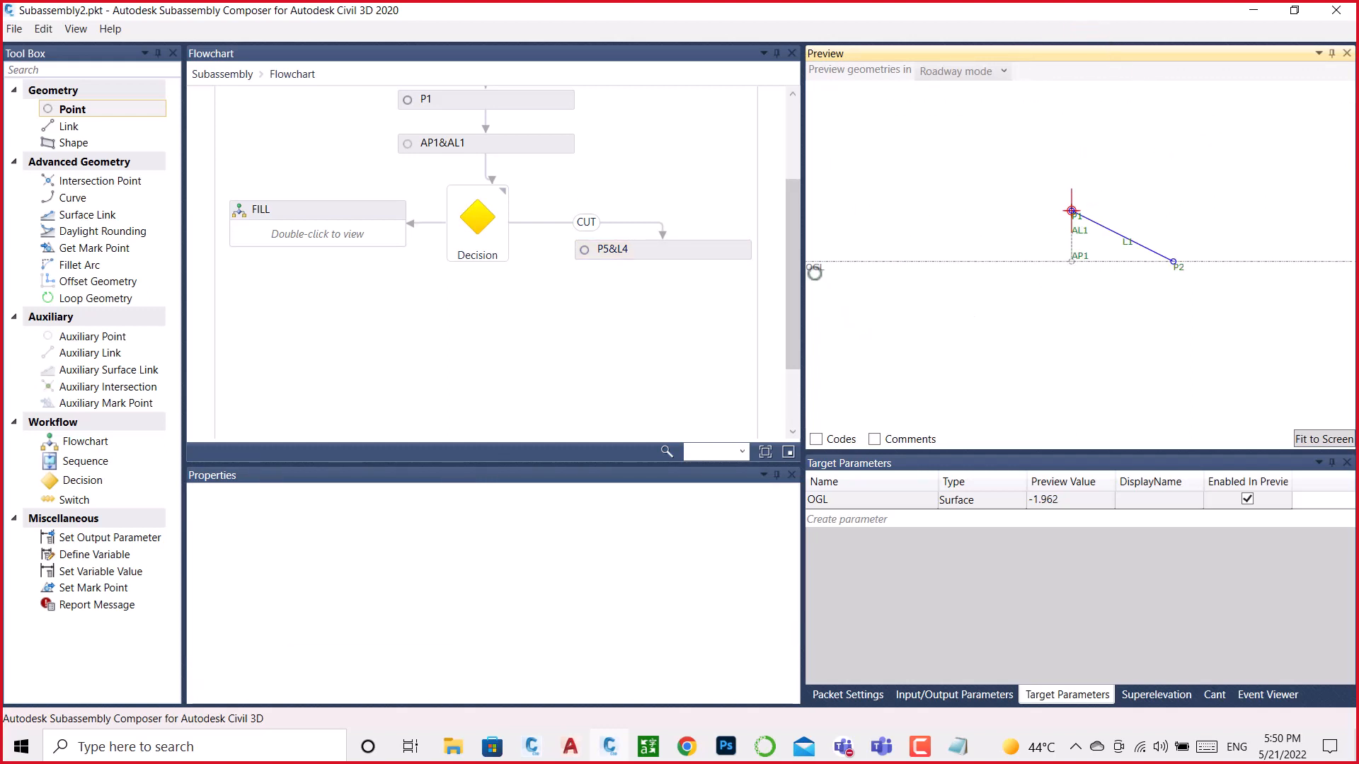
left_click_drag(814, 271, 907, 392)
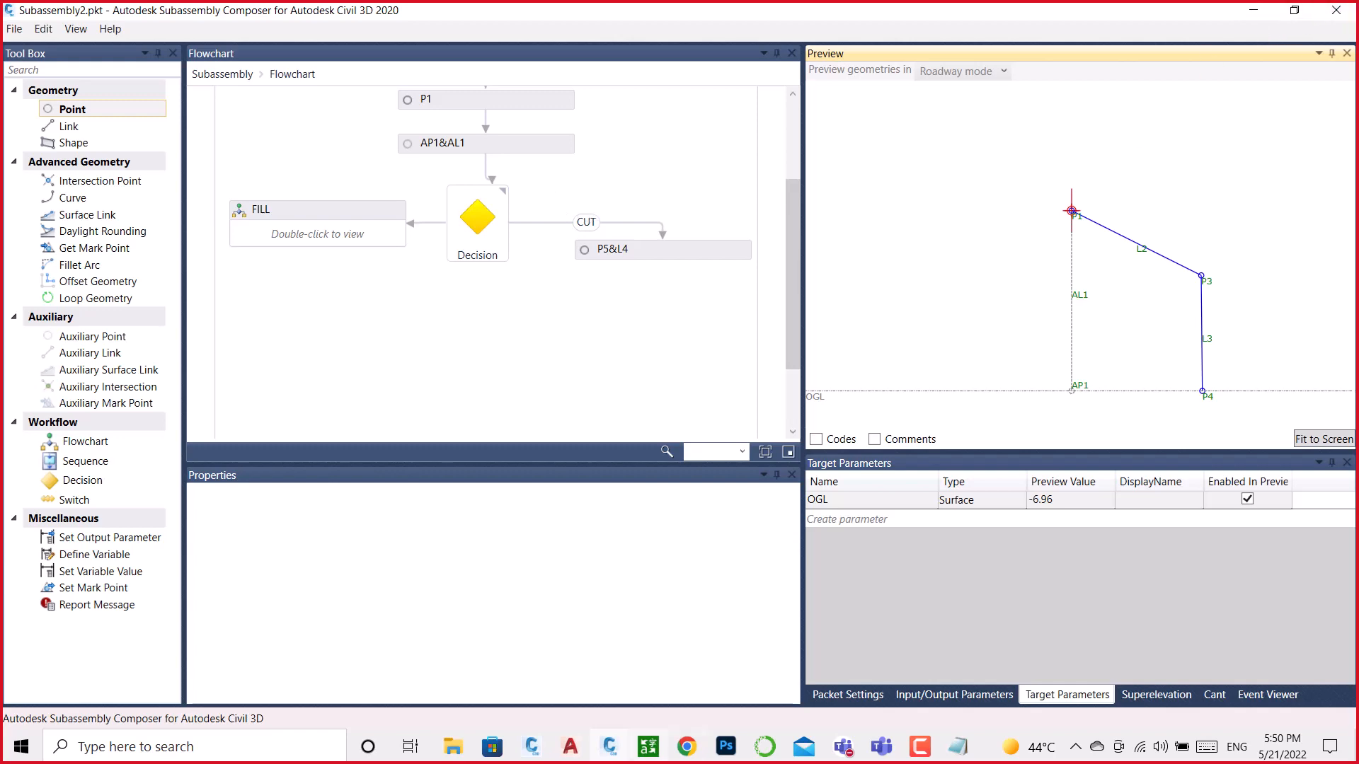
Step: Check the point and link codes table in the Civil 3D DaylightGeneral help page, and return to Subassembly Composer
left_click(537, 747)
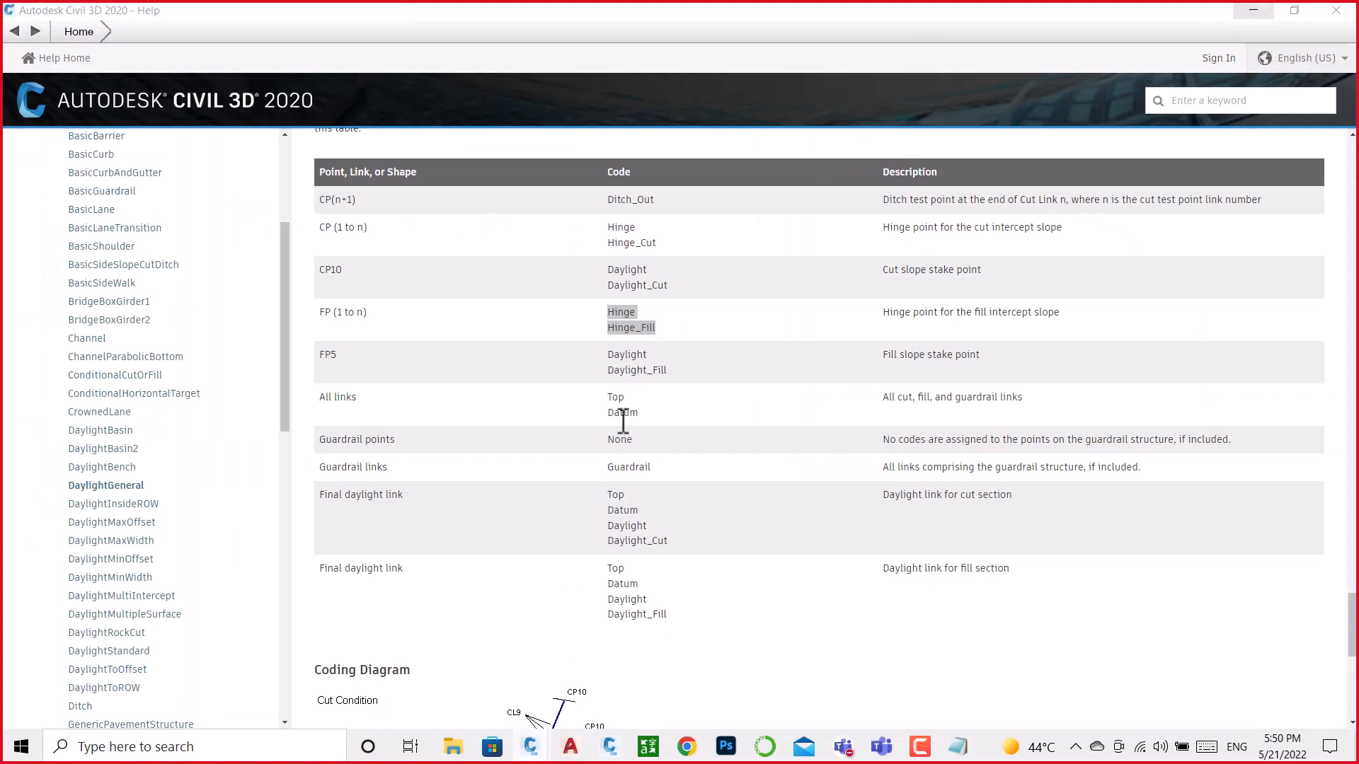
left_click(1257, 11)
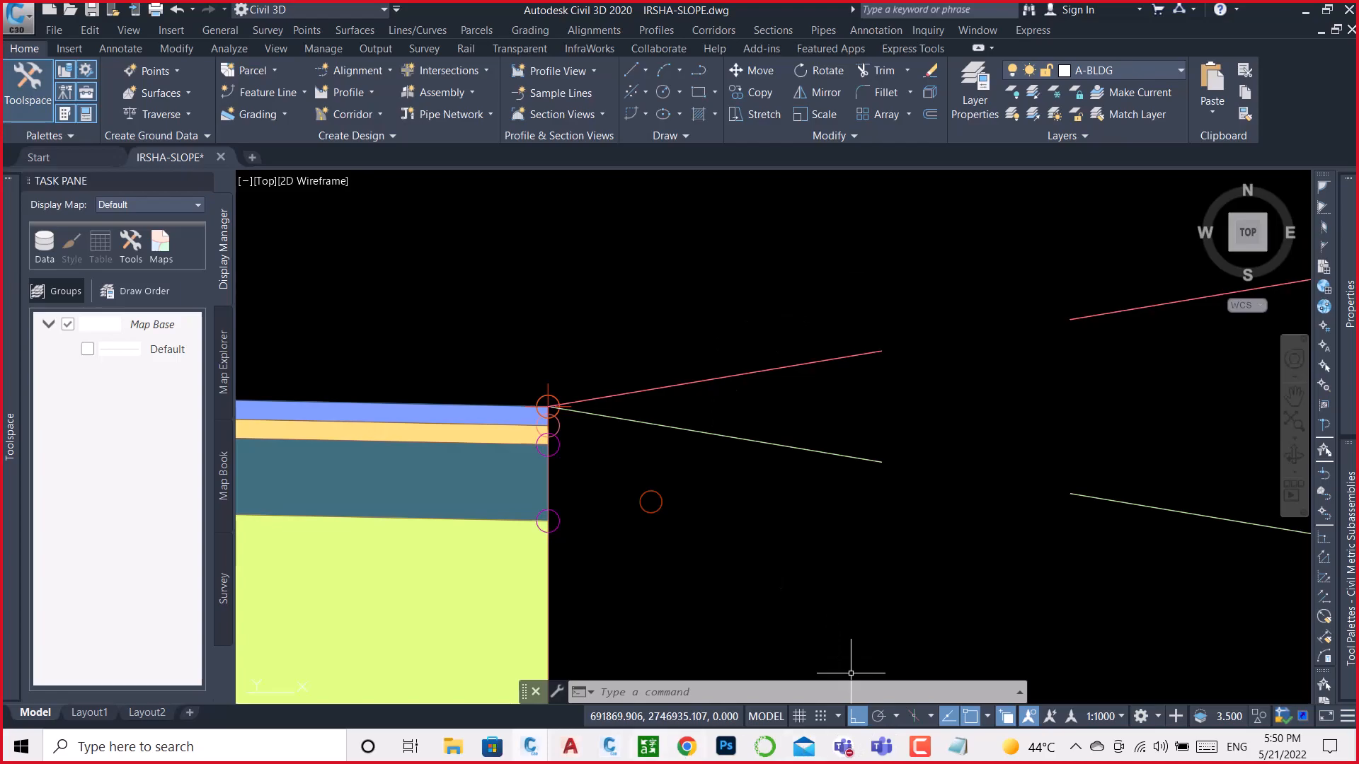
left_click(609, 748)
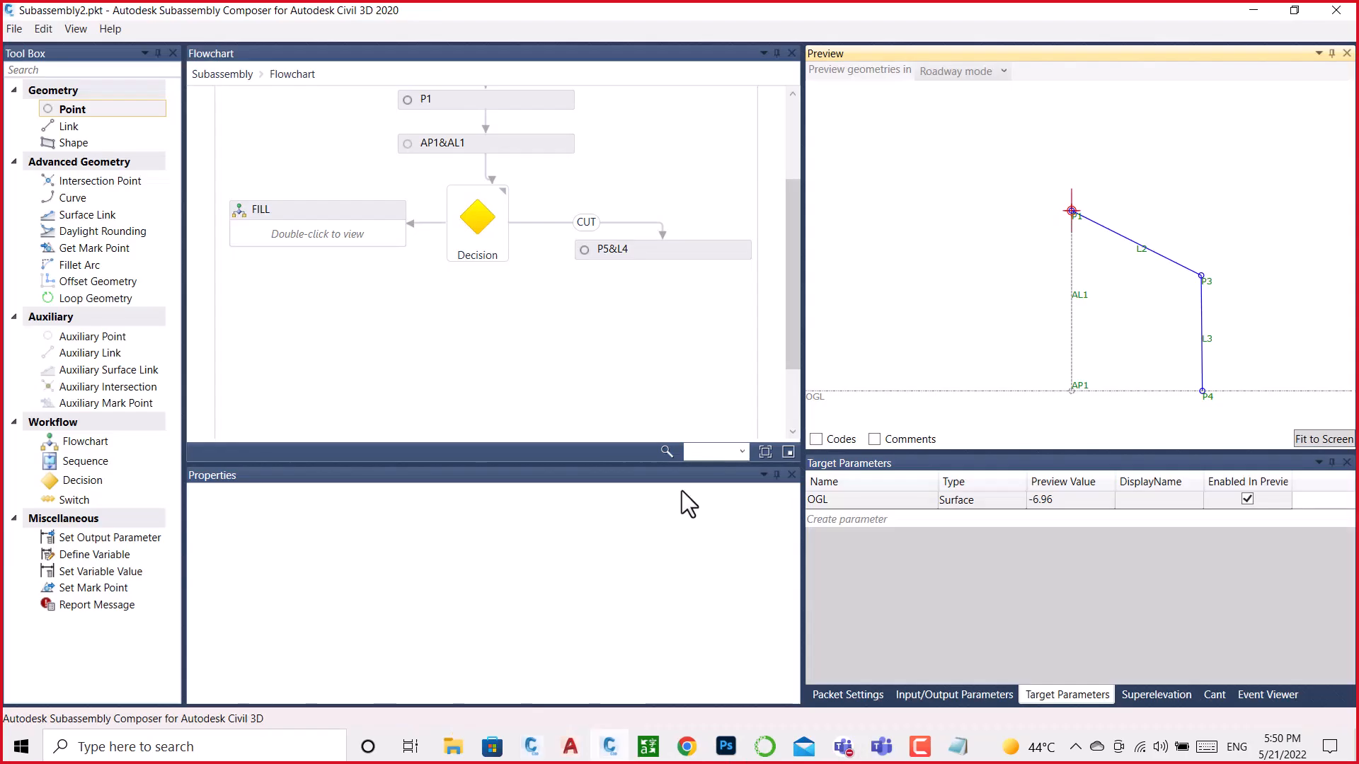
Step: Copy the code "Hinge_Hinge_Fill" from the Notepad text file and enter it as P1's point code in Subassembly Composer
left_click(473, 105)
scroll(472, 520, "up", 2)
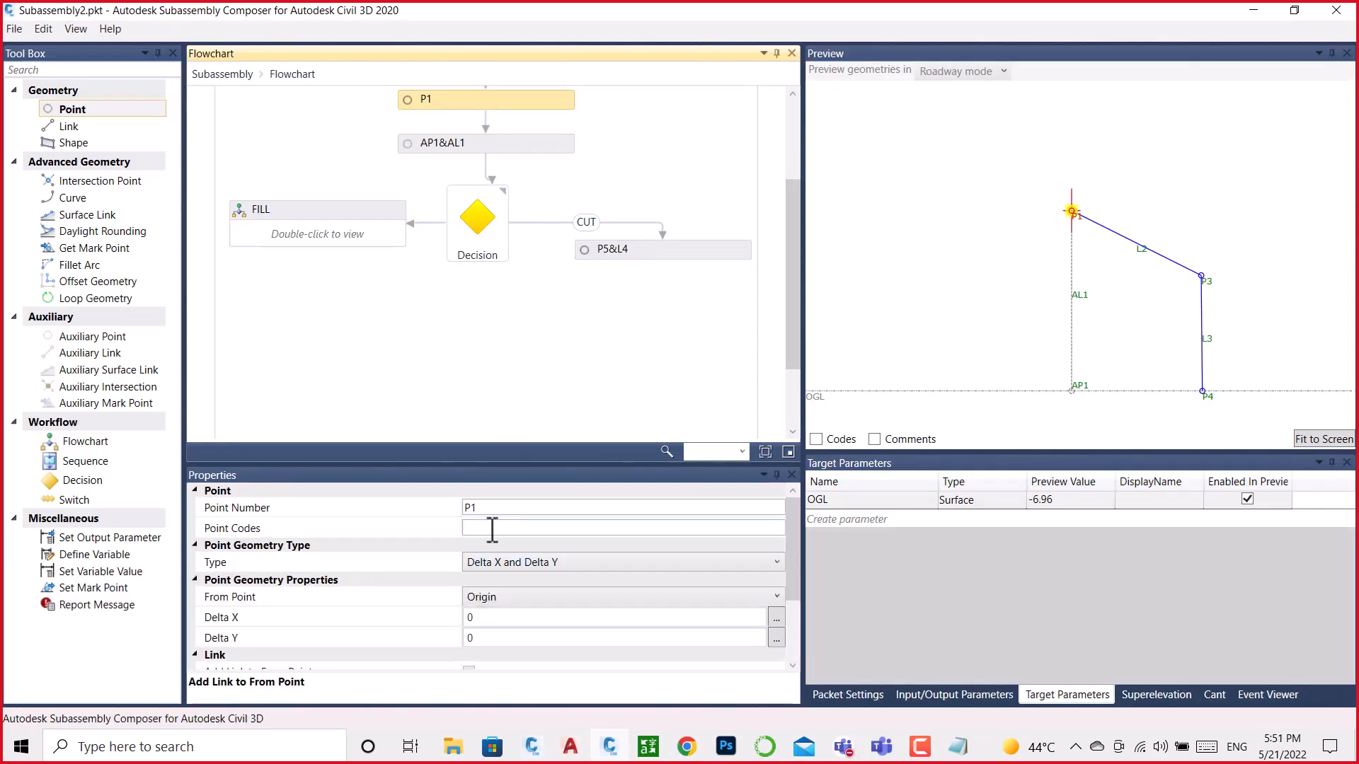
left_click(492, 528)
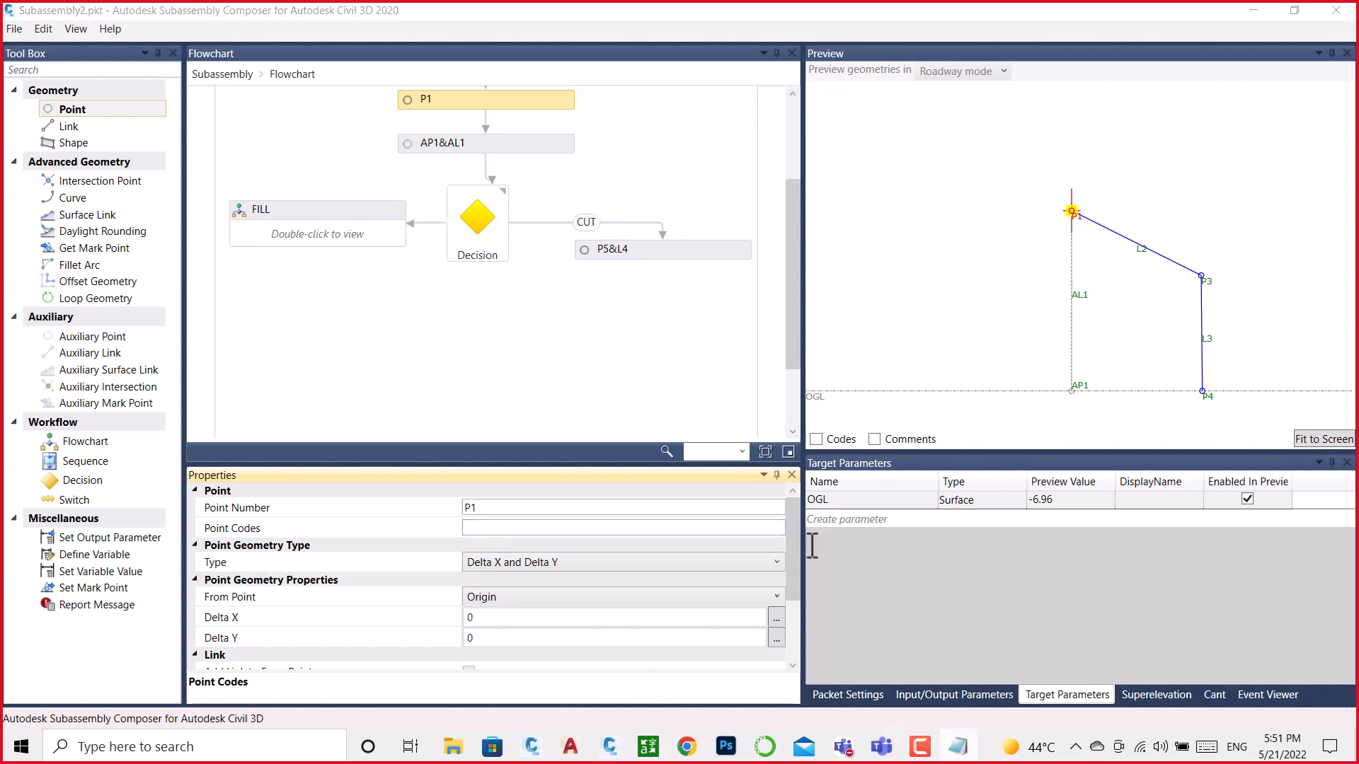
left_click(958, 744)
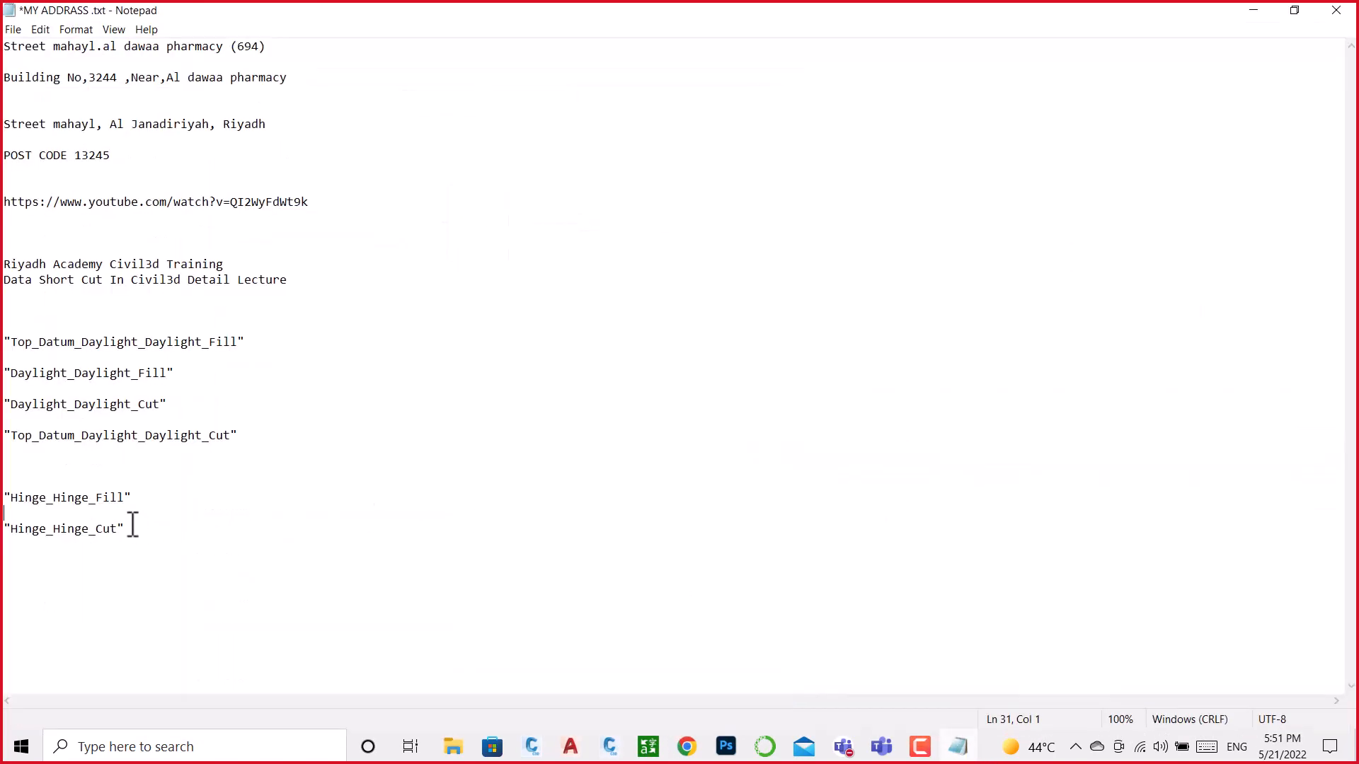
left_click_drag(142, 488, 5, 499)
key("ctrl+c")
left_click(152, 514)
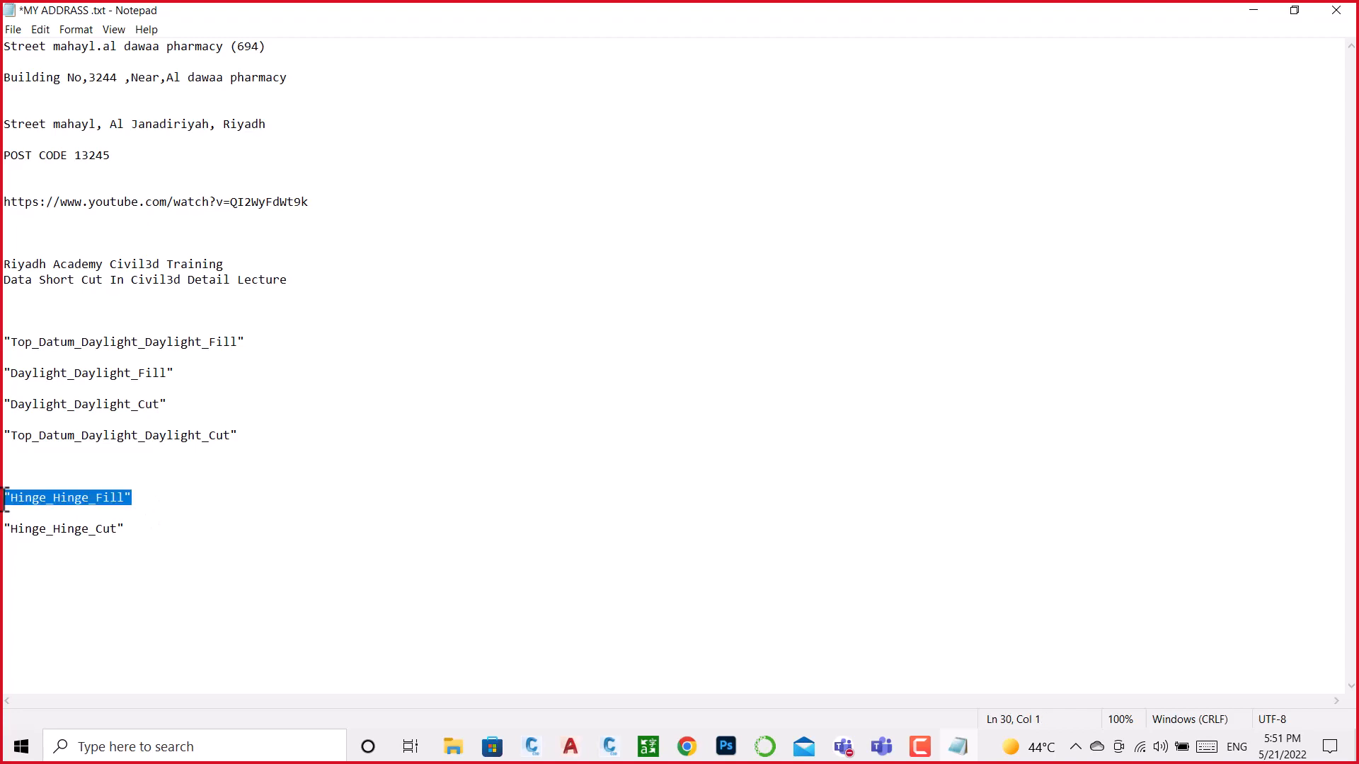
left_click(1253, 10)
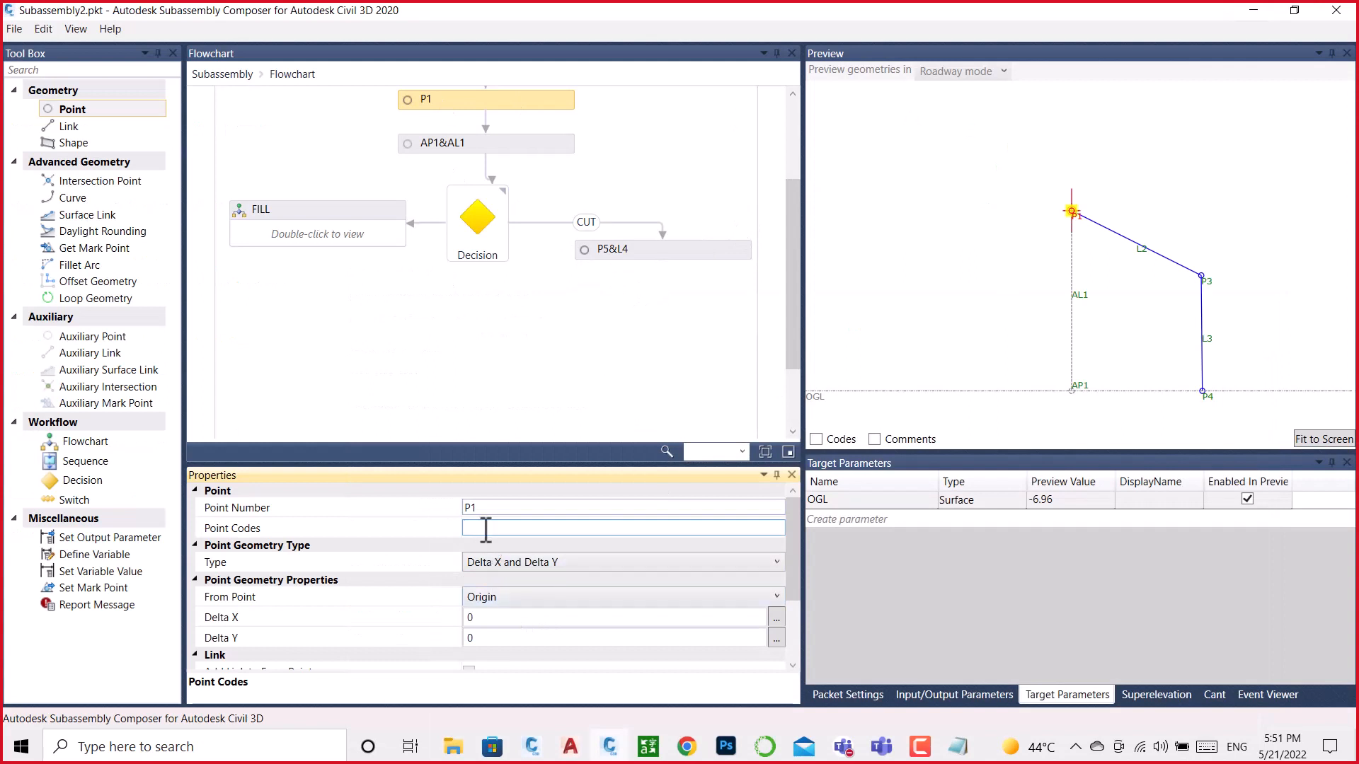
key("ctrl+v")
left_click(1096, 237)
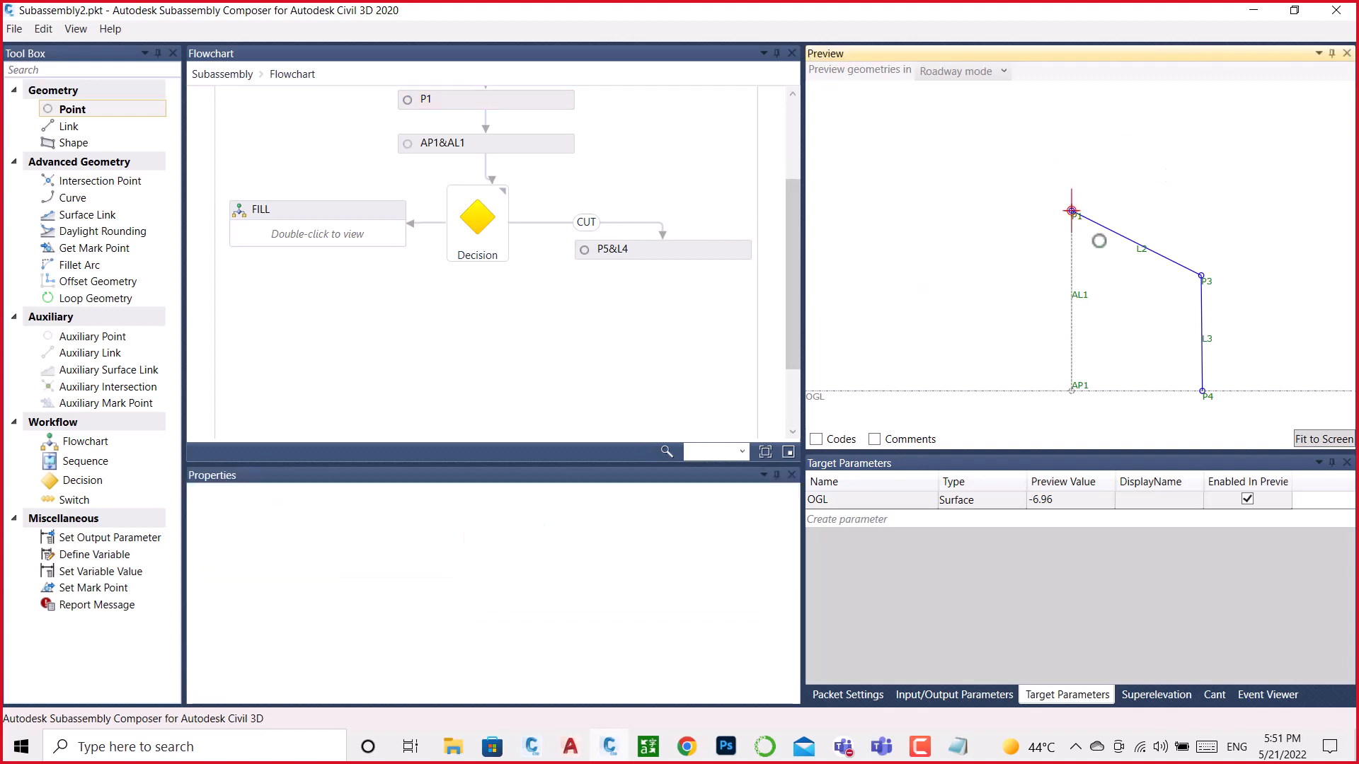
scroll(1071, 210, "up", 5)
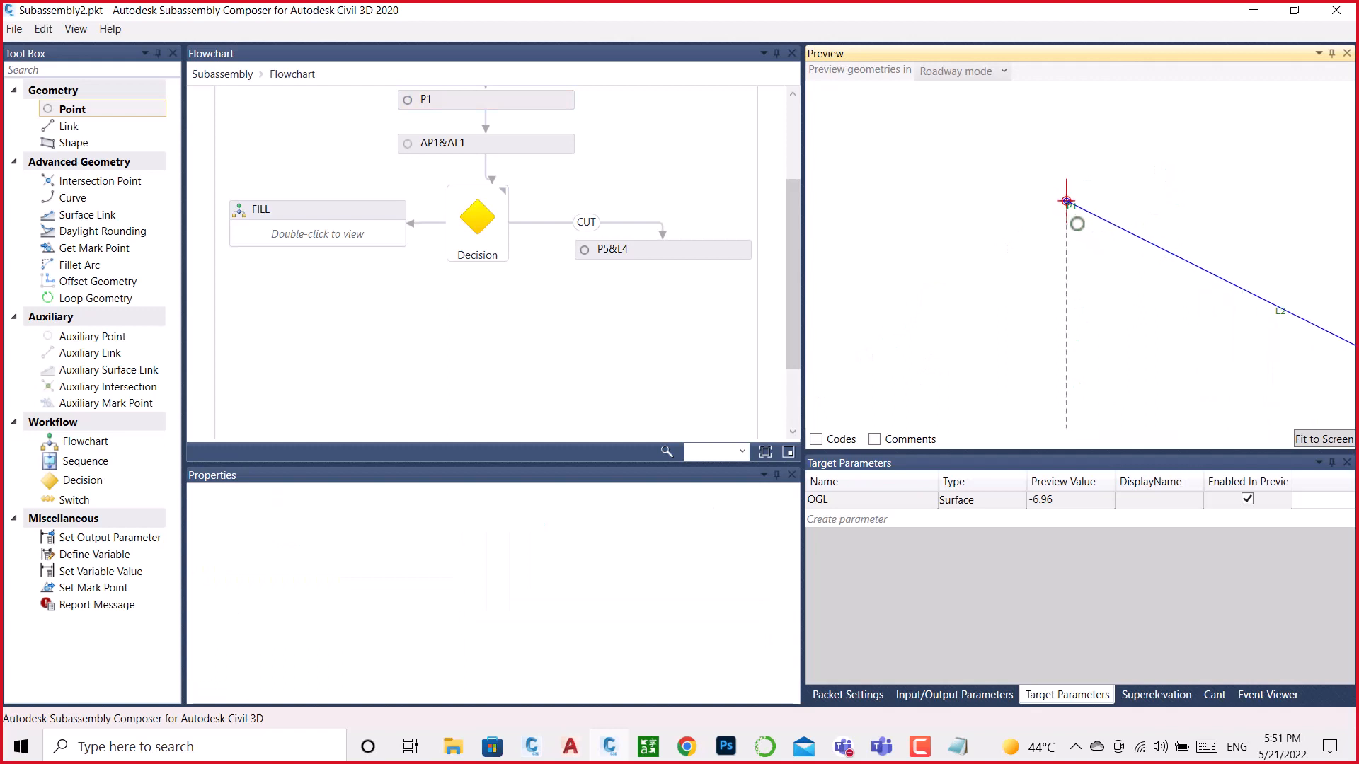
scroll(1059, 201, "down", 4)
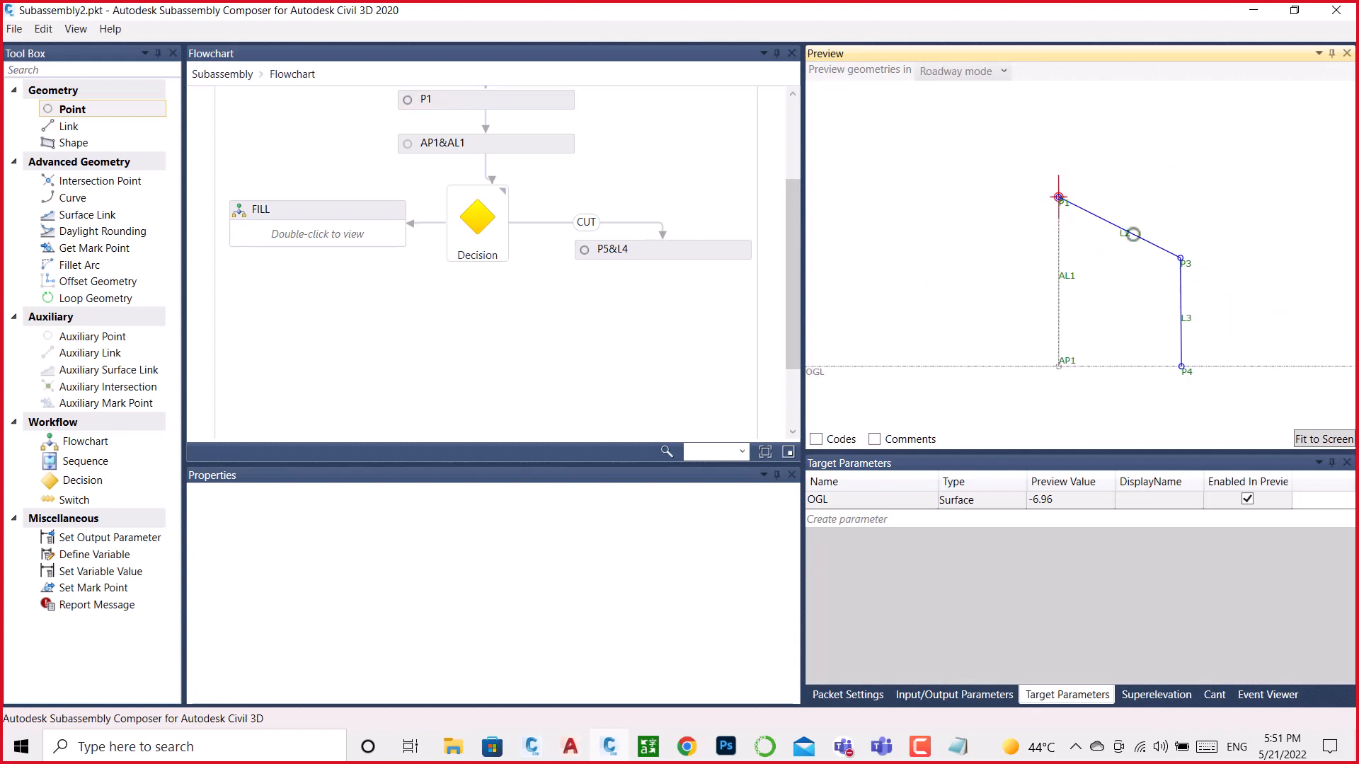
scroll(1060, 196, "up", 3)
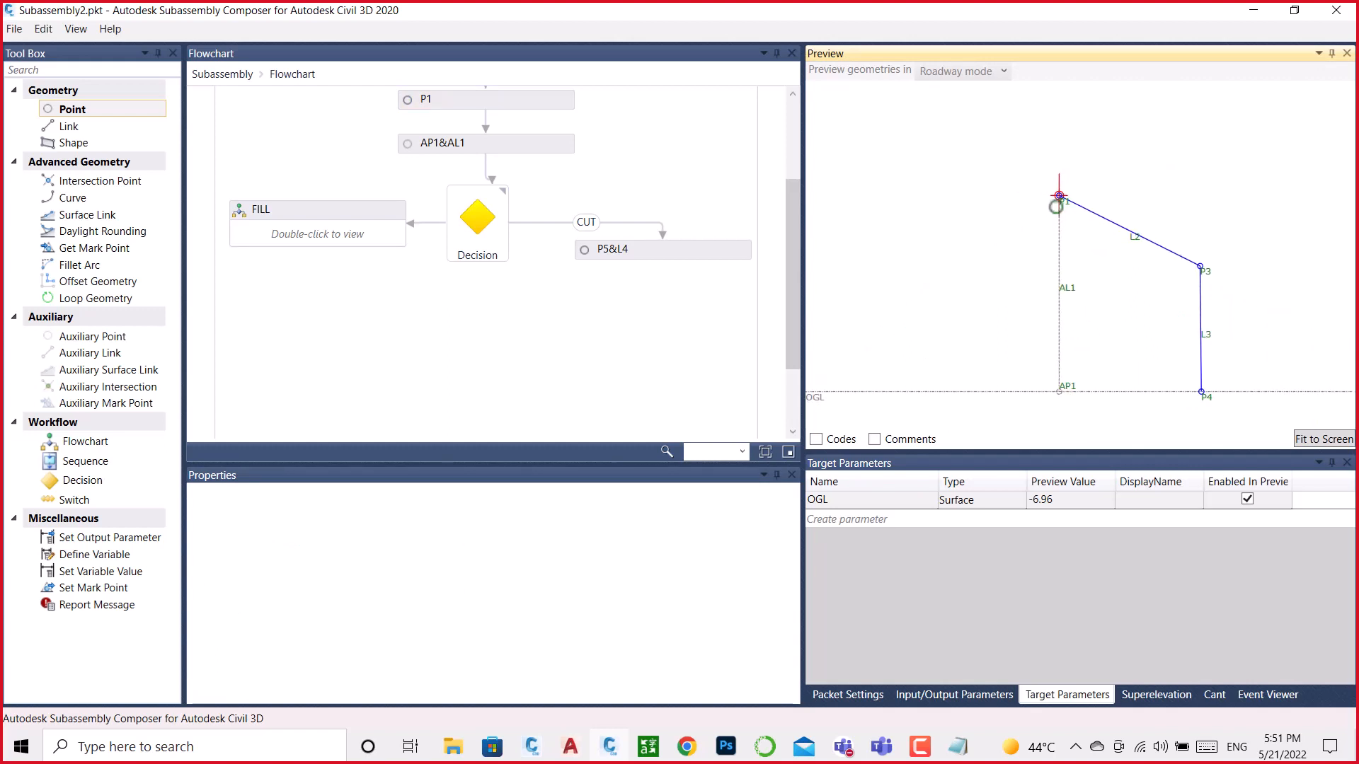
scroll(1060, 196, "up", 4)
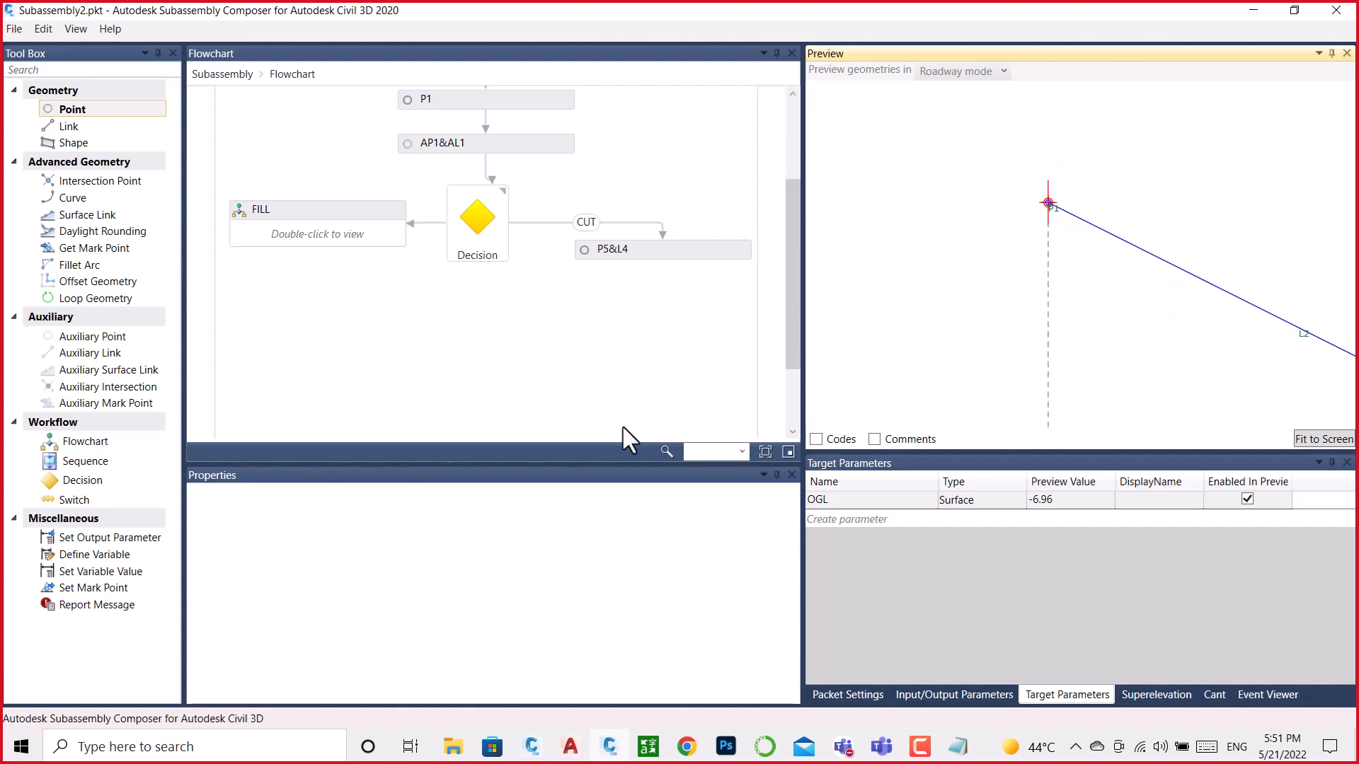
Step: Switch to the Civil 3D drawing and examine the cut and fill daylight links at the road edge
scroll(674, 362, "down", 2)
scroll(932, 310, "up", 1)
scroll(932, 309, "down", 3)
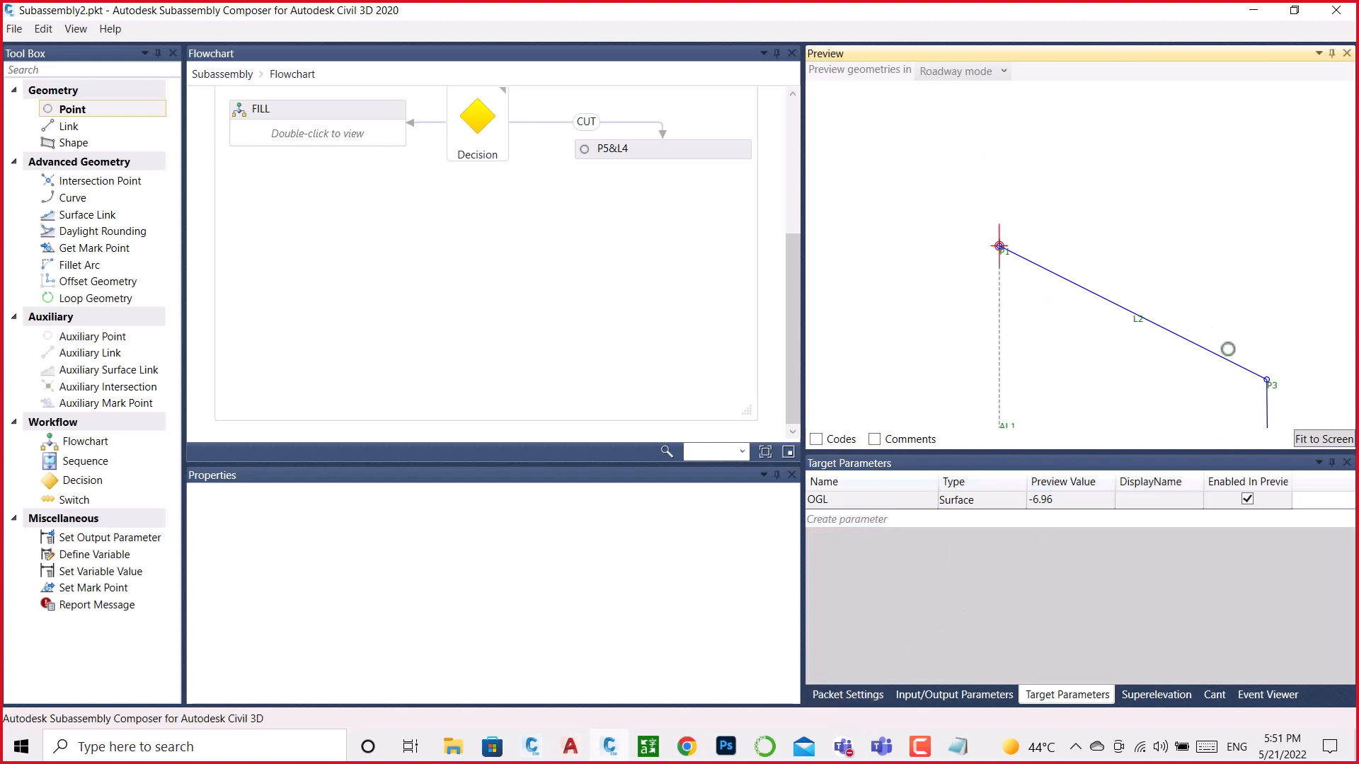
left_click(1253, 10)
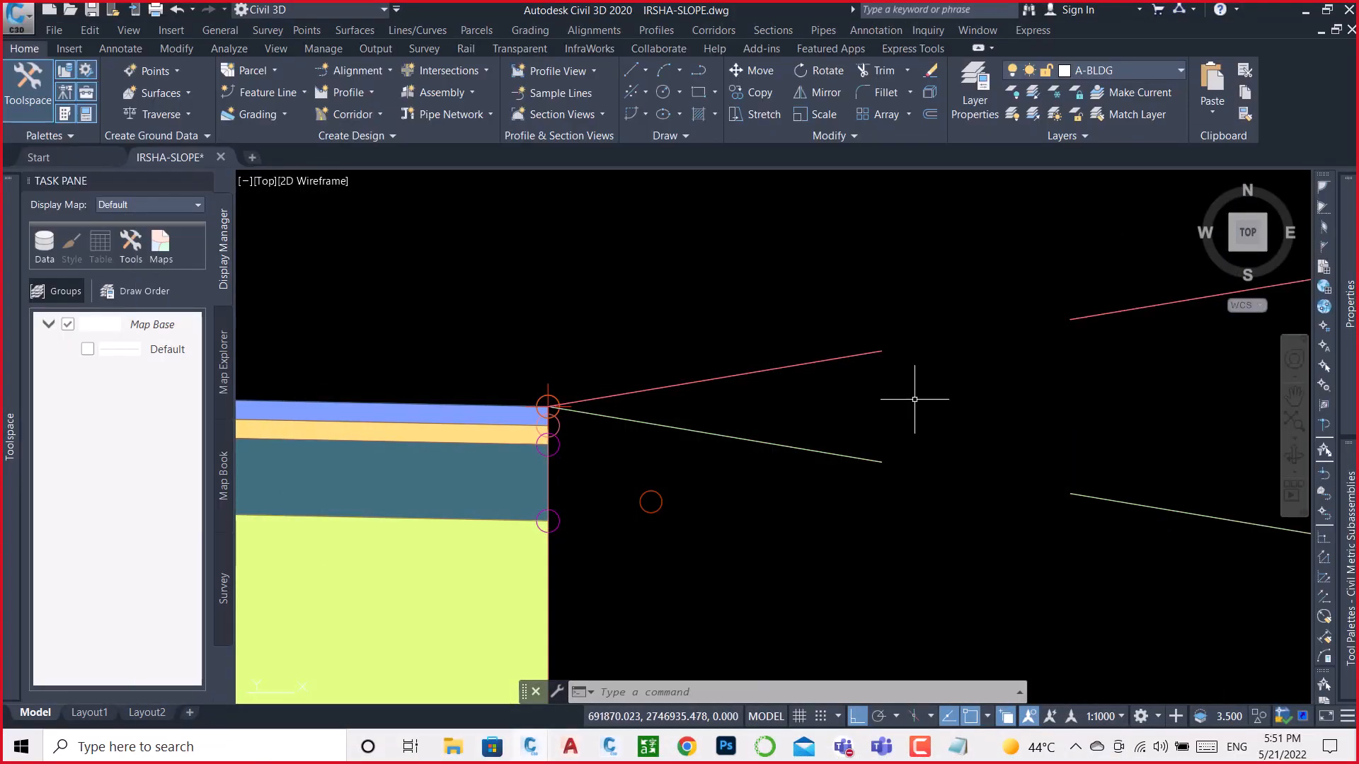
scroll(743, 409, "down", 5)
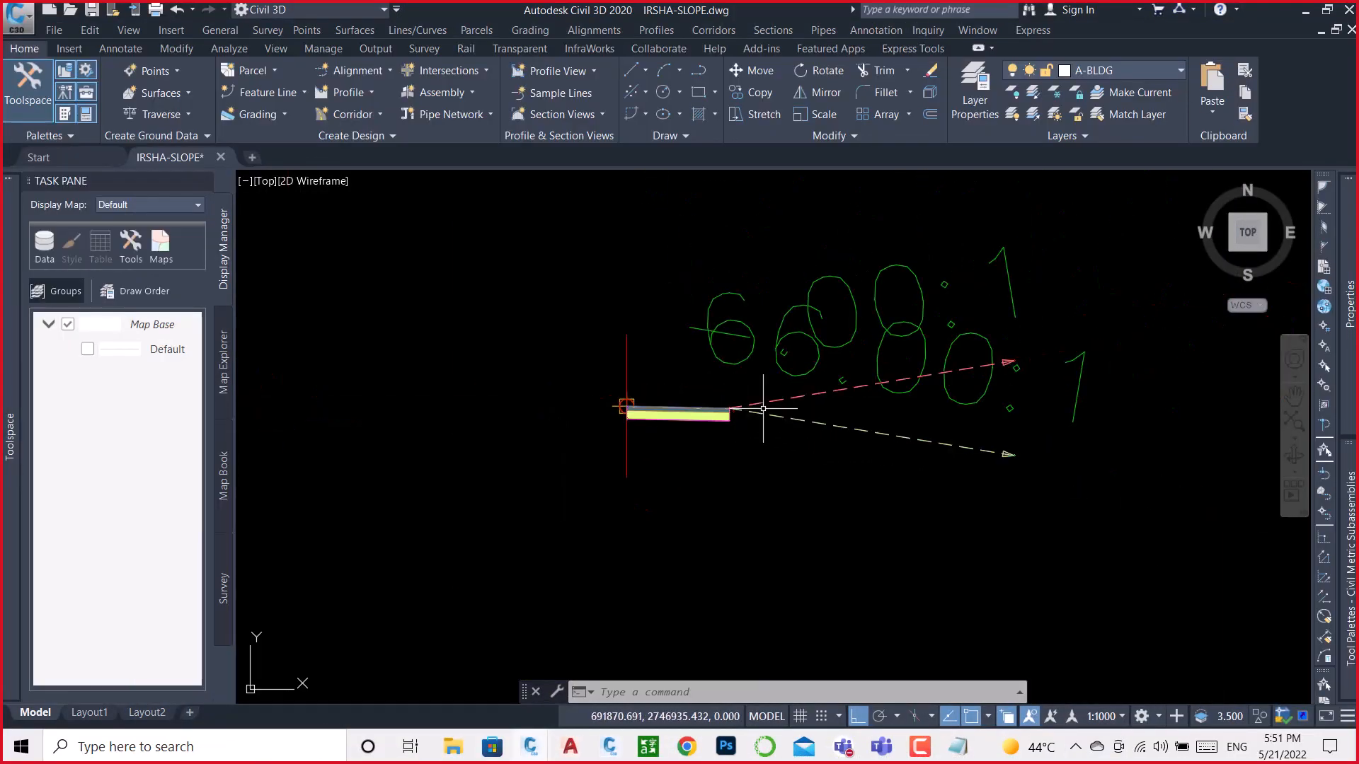
scroll(743, 409, "up", 5)
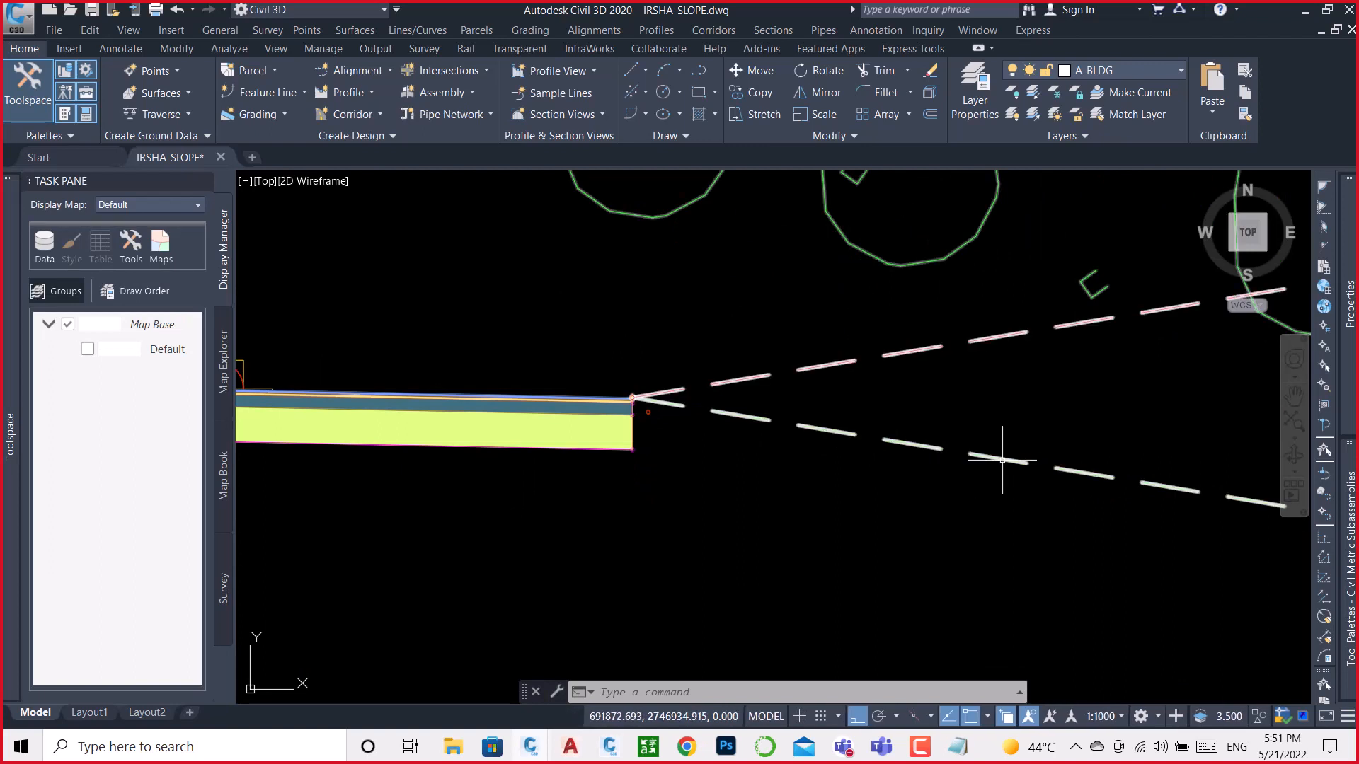
mouse_move(1001, 459)
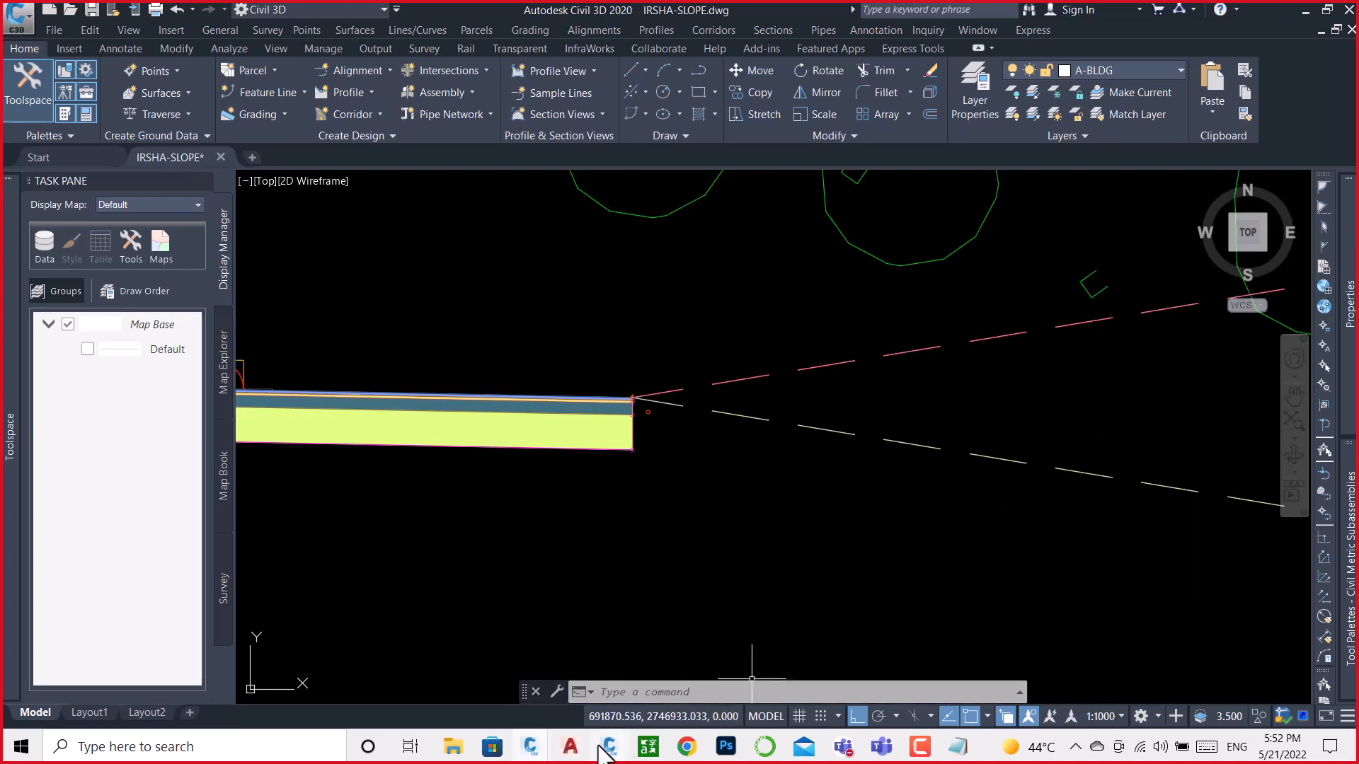
Step: Review the DaylightGeneral codes table in Civil 3D Help for all links and the final cut and fill daylight links
left_click(531, 751)
left_click(633, 697)
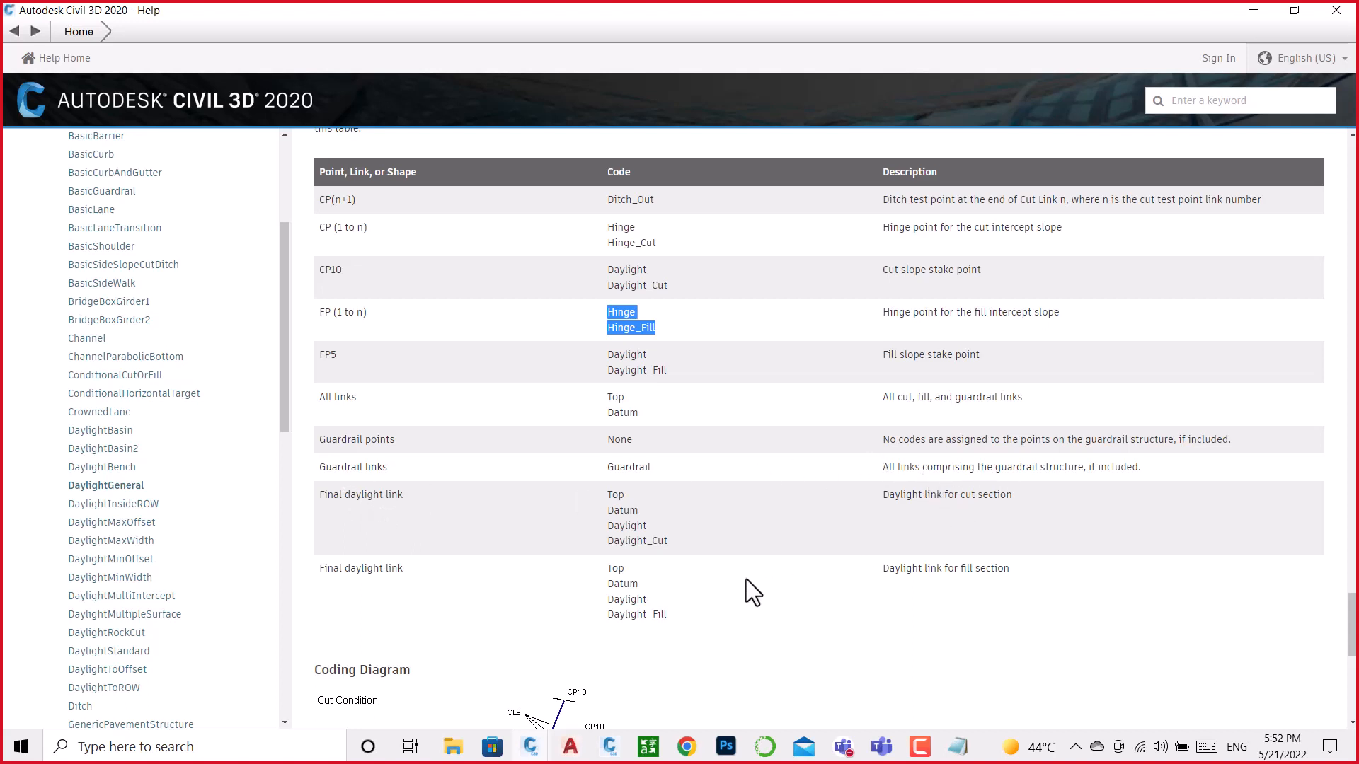
left_click_drag(676, 546, 609, 501)
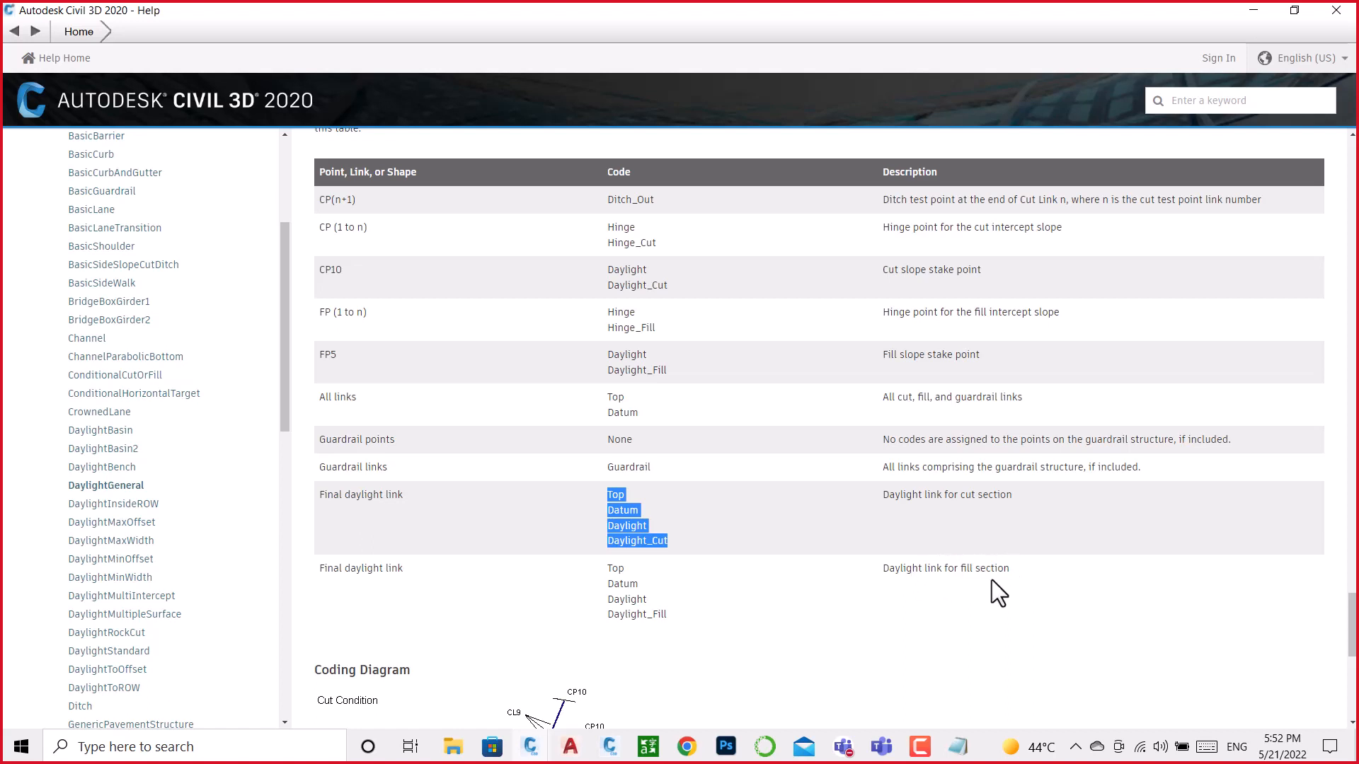
left_click_drag(670, 618, 613, 577)
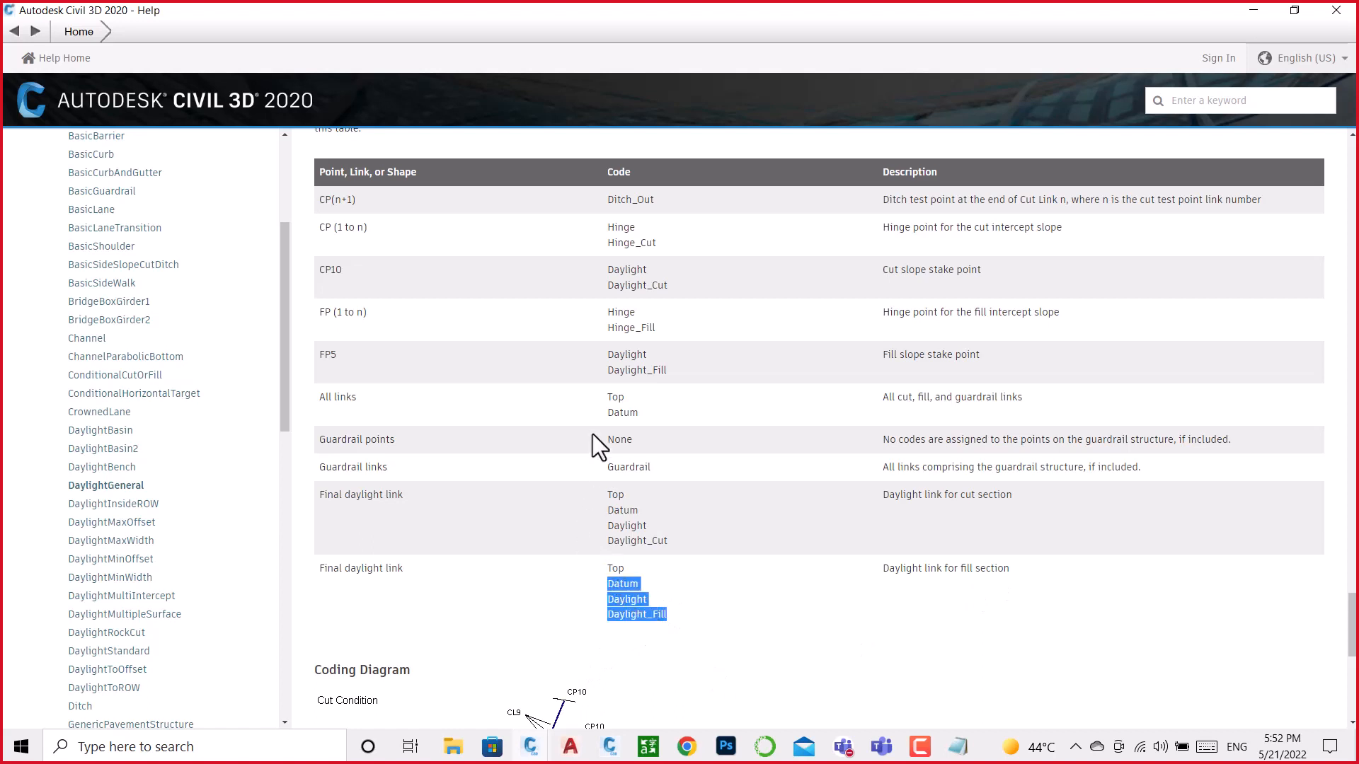
scroll(598, 417, "up", 1)
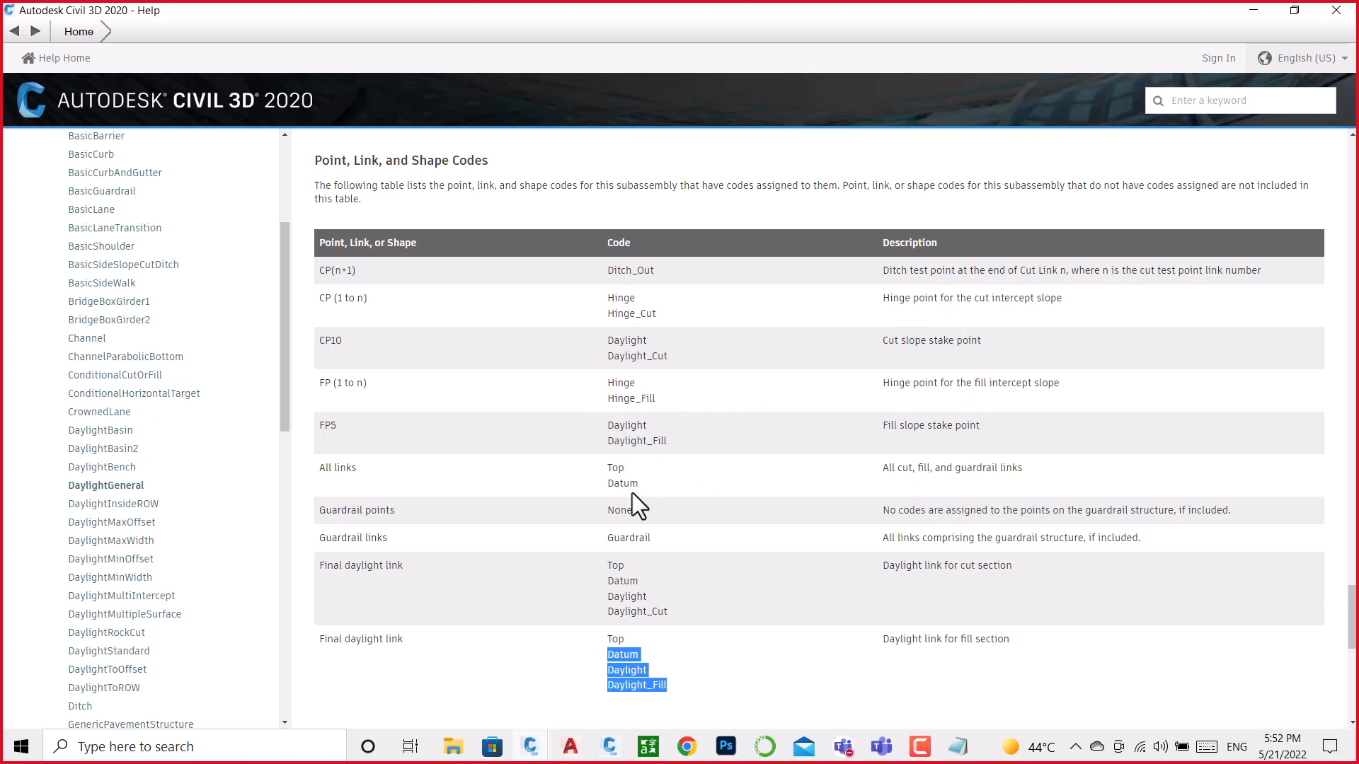
left_click_drag(371, 467, 337, 475)
left_click(648, 473)
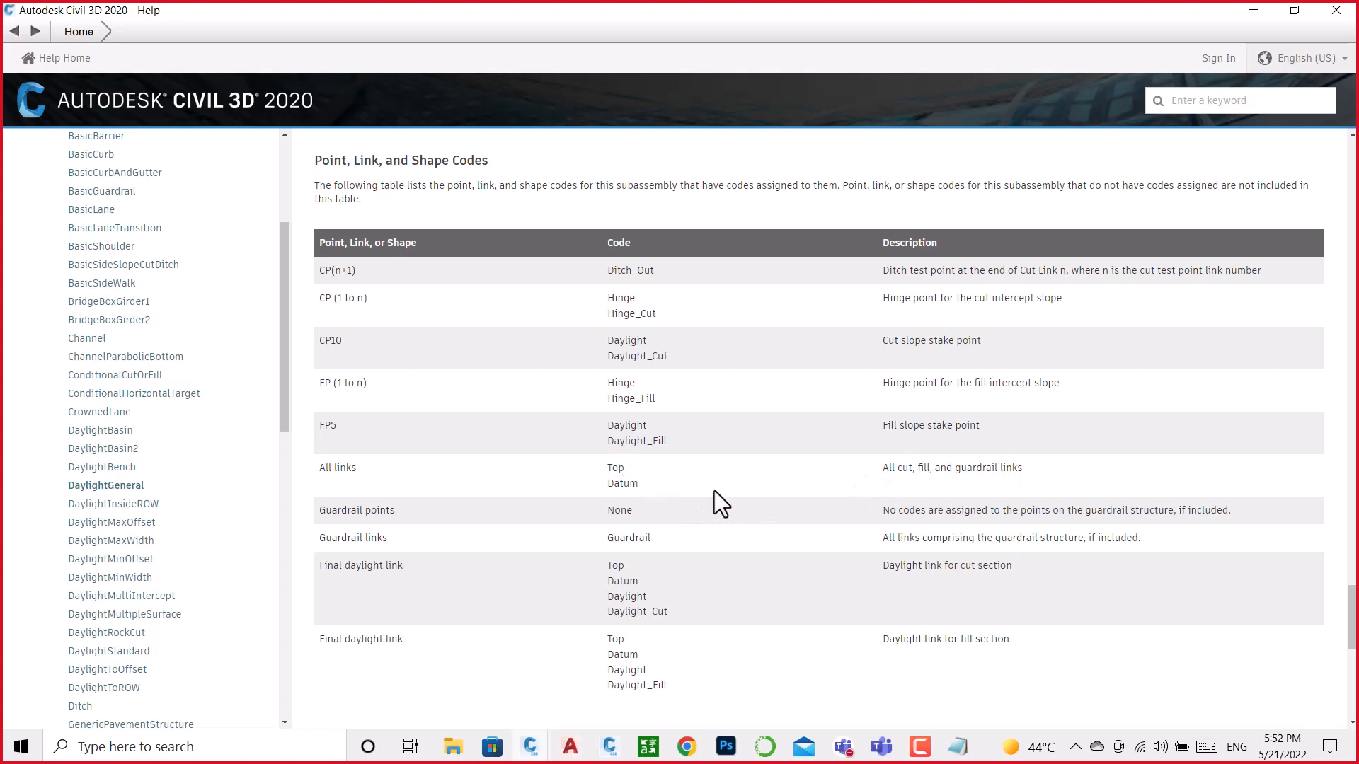
scroll(601, 574, "down", 2)
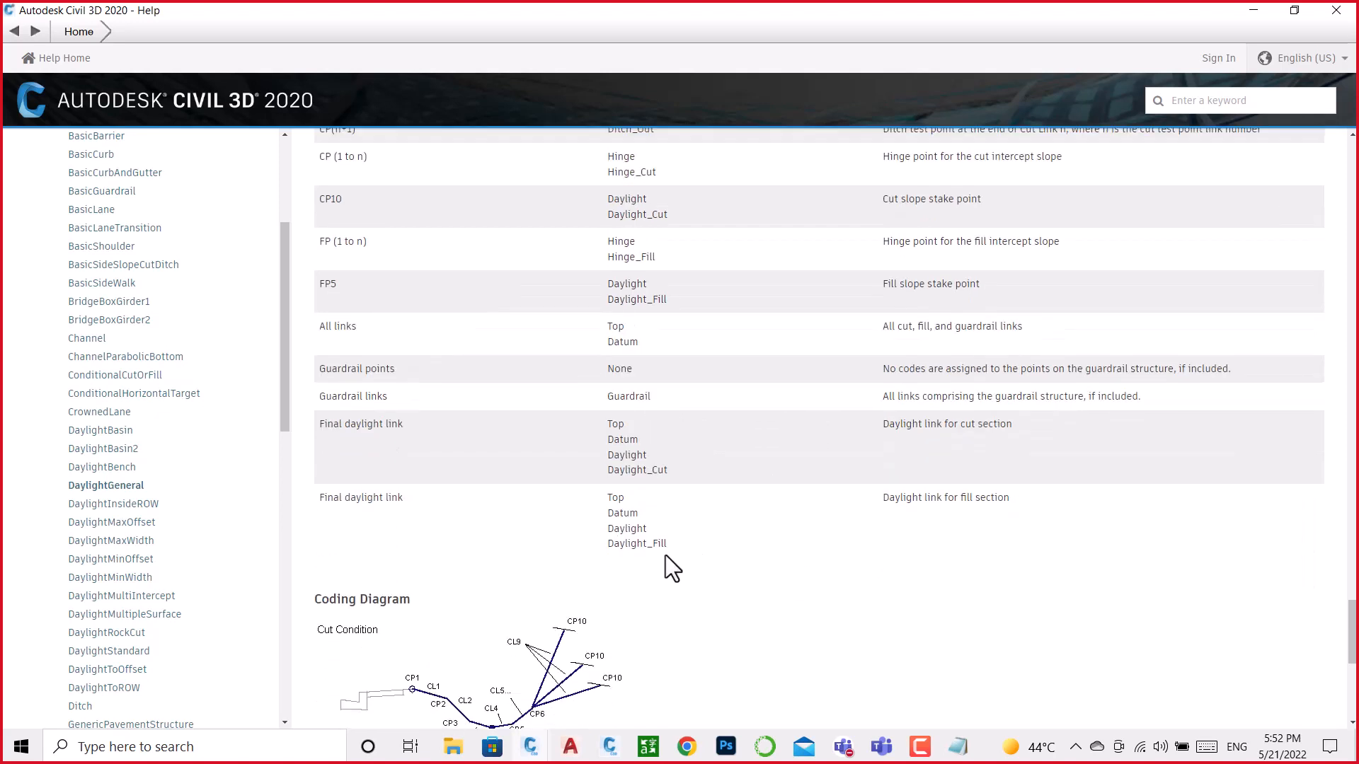
Step: Copy the fill section's final daylight link codes from the help table and paste them below the code list in the Notepad file
left_click_drag(668, 550, 610, 505)
key("ctrl+c")
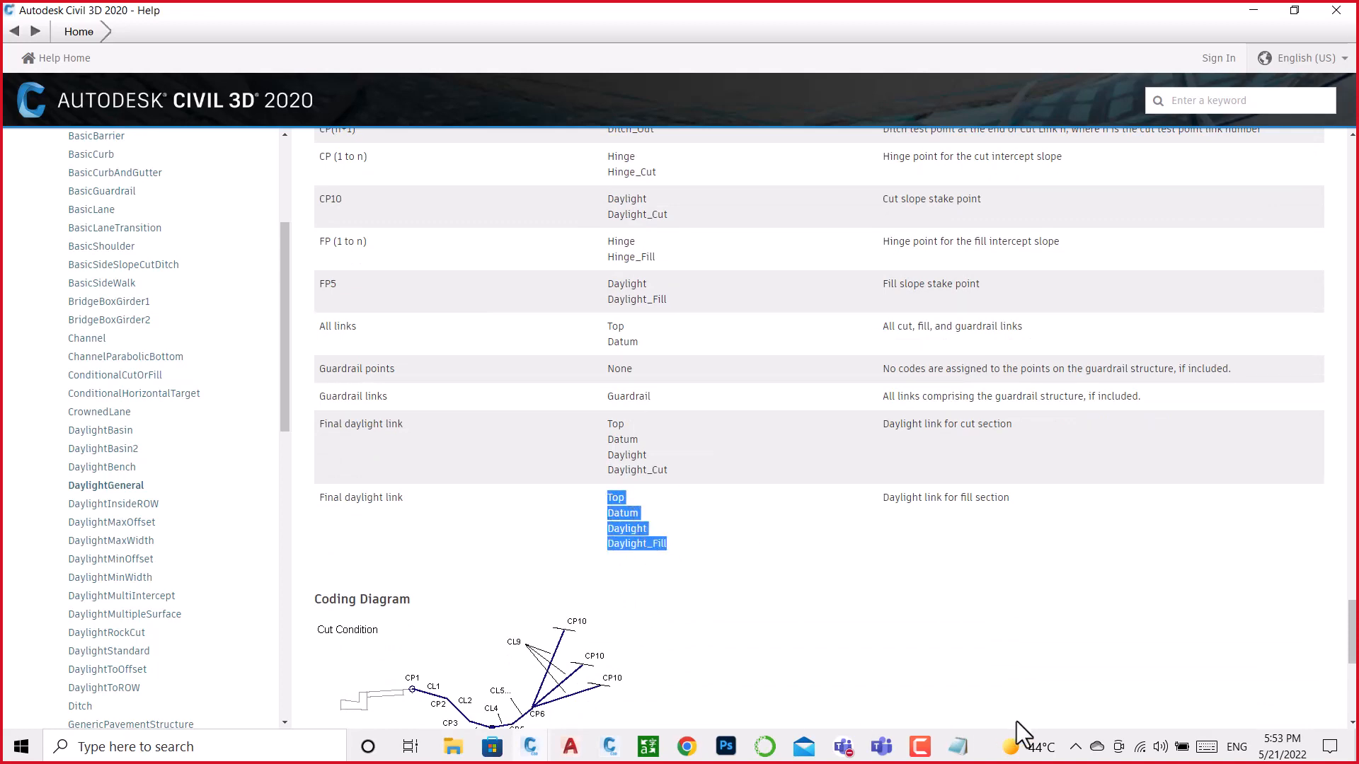
left_click(957, 746)
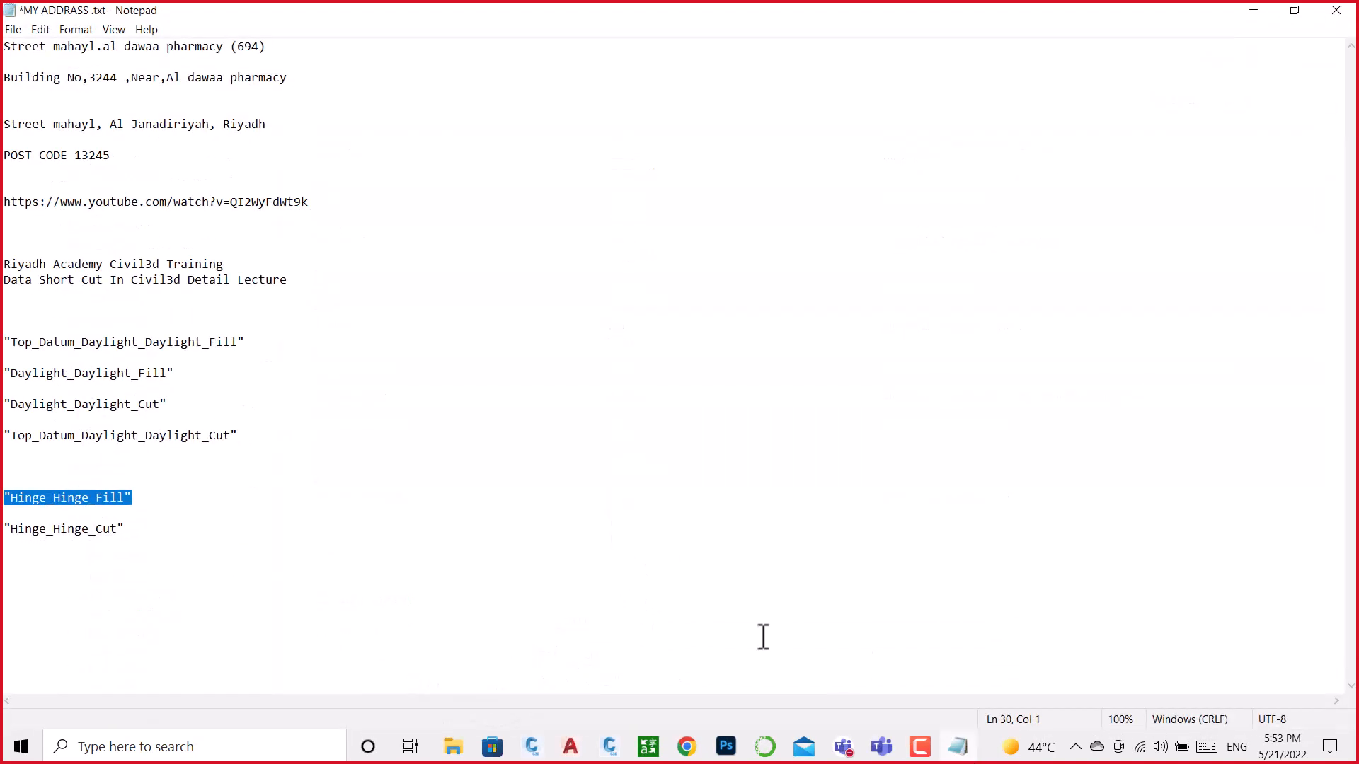
left_click(1252, 11)
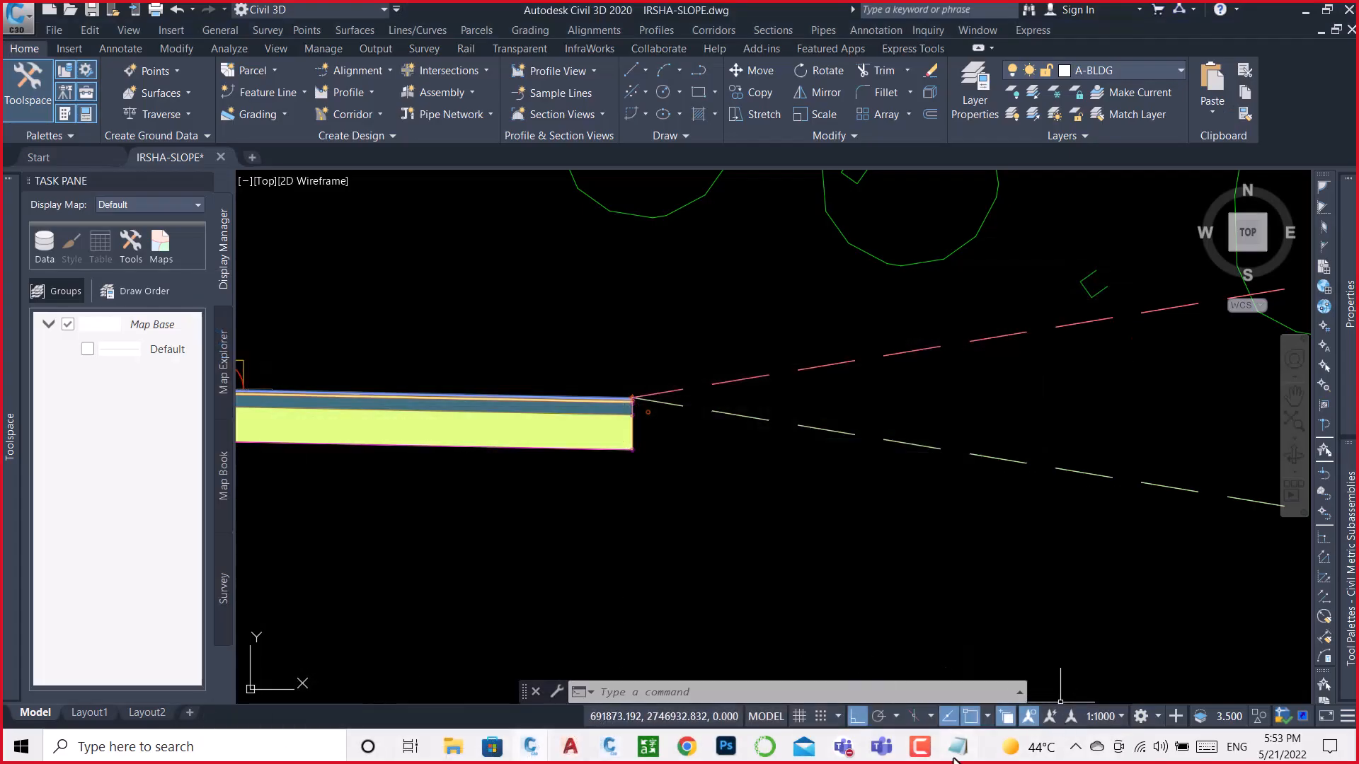
left_click(957, 750)
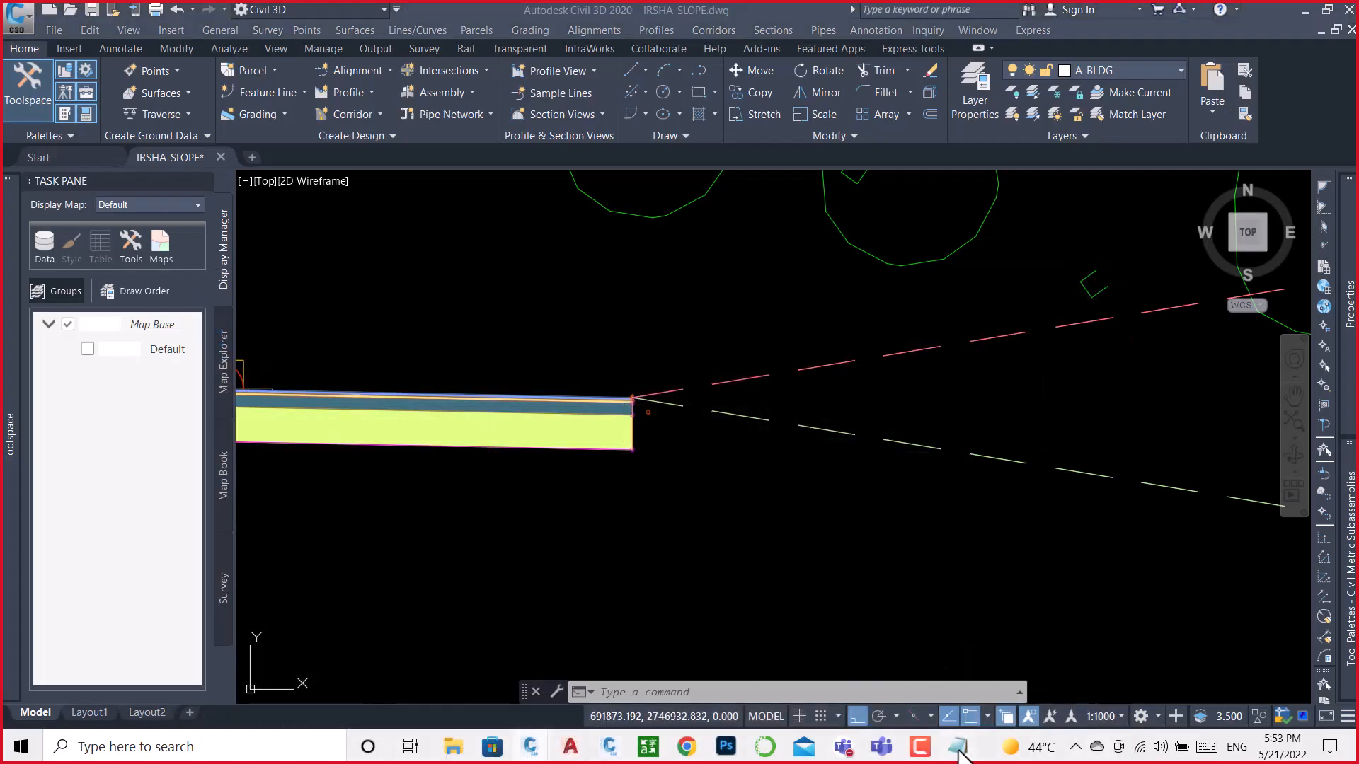
left_click(167, 550)
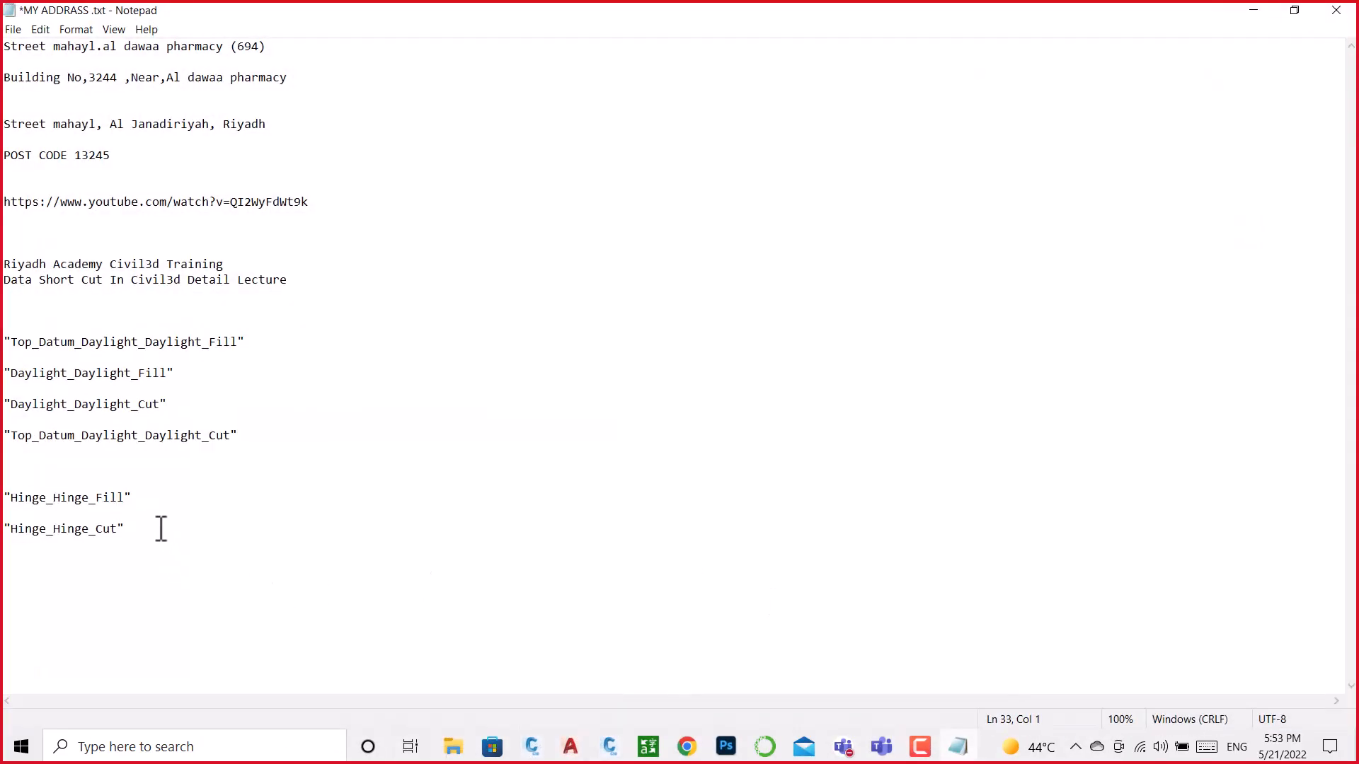
left_click(161, 529)
key("Return")
key("Return")
key("Return")
key("ctrl+v")
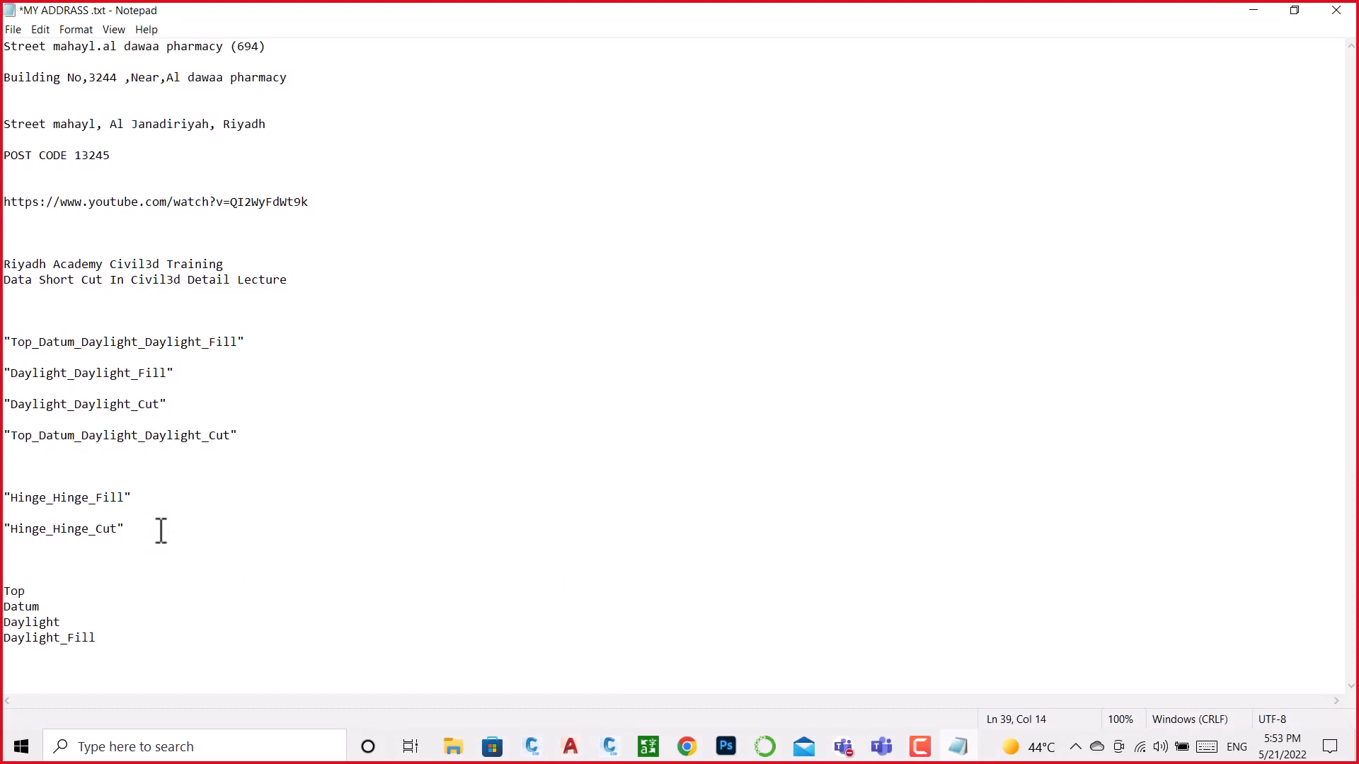
Step: Delete the pasted Top, Datum, Daylight and Daylight_Fill lines from the Notepad file
left_click(33, 593)
left_click_drag(115, 641, 6, 587)
key("Delete")
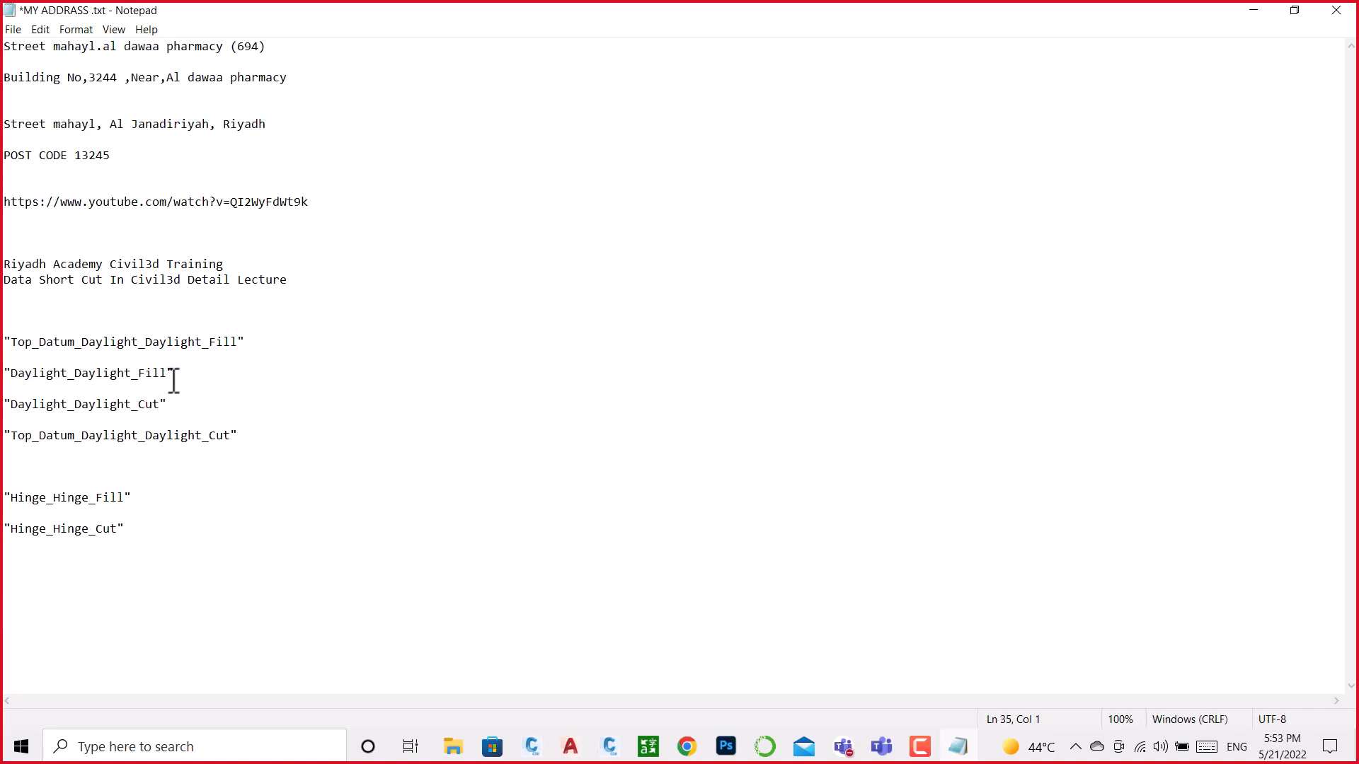
Step: Copy the code "Daylight_Daylight_Fill" from the Notepad file and switch to Subassembly Composer
left_click_drag(182, 373, 6, 382)
key("ctrl+c")
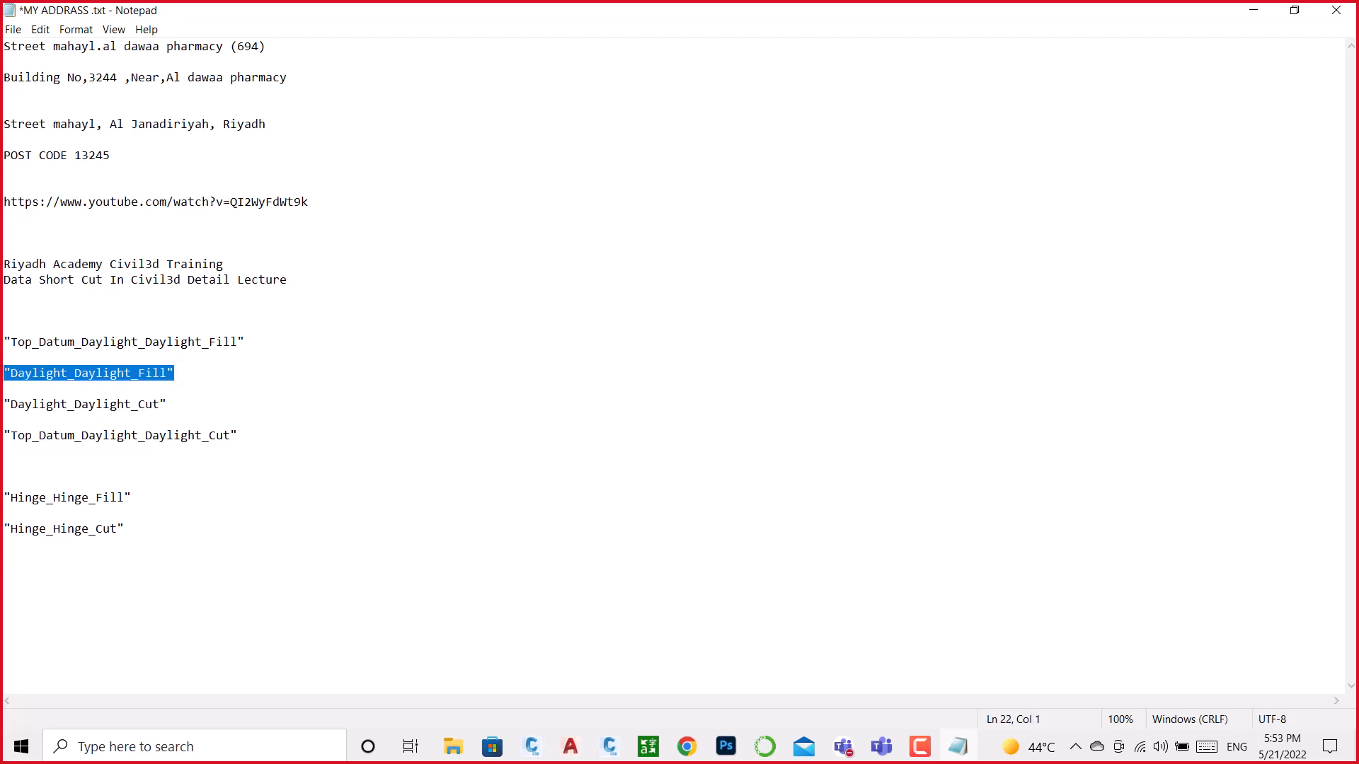
left_click(1255, 9)
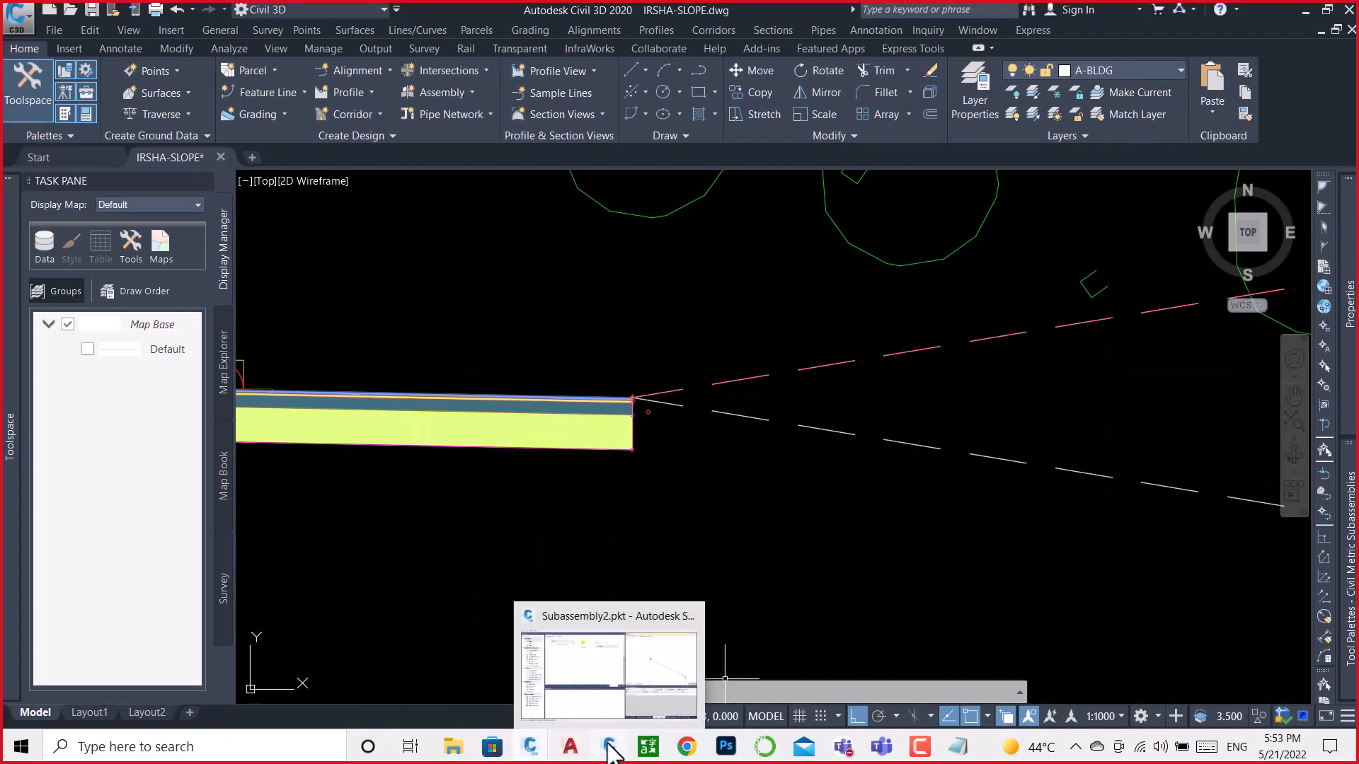
left_click(610, 623)
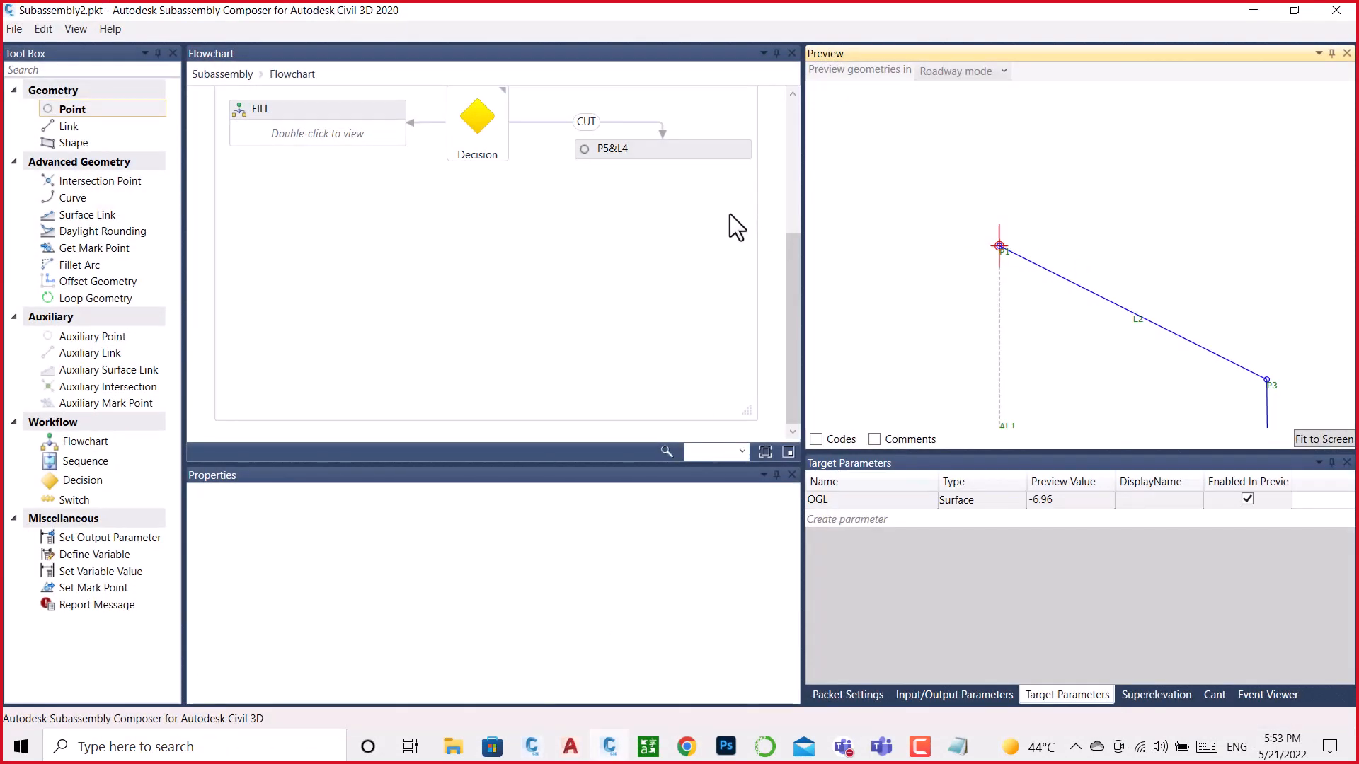
Step: Open the FILL flowchart and enter "Daylight_Daylight_Fill" as the link code of L2
scroll(545, 401, "up", 2)
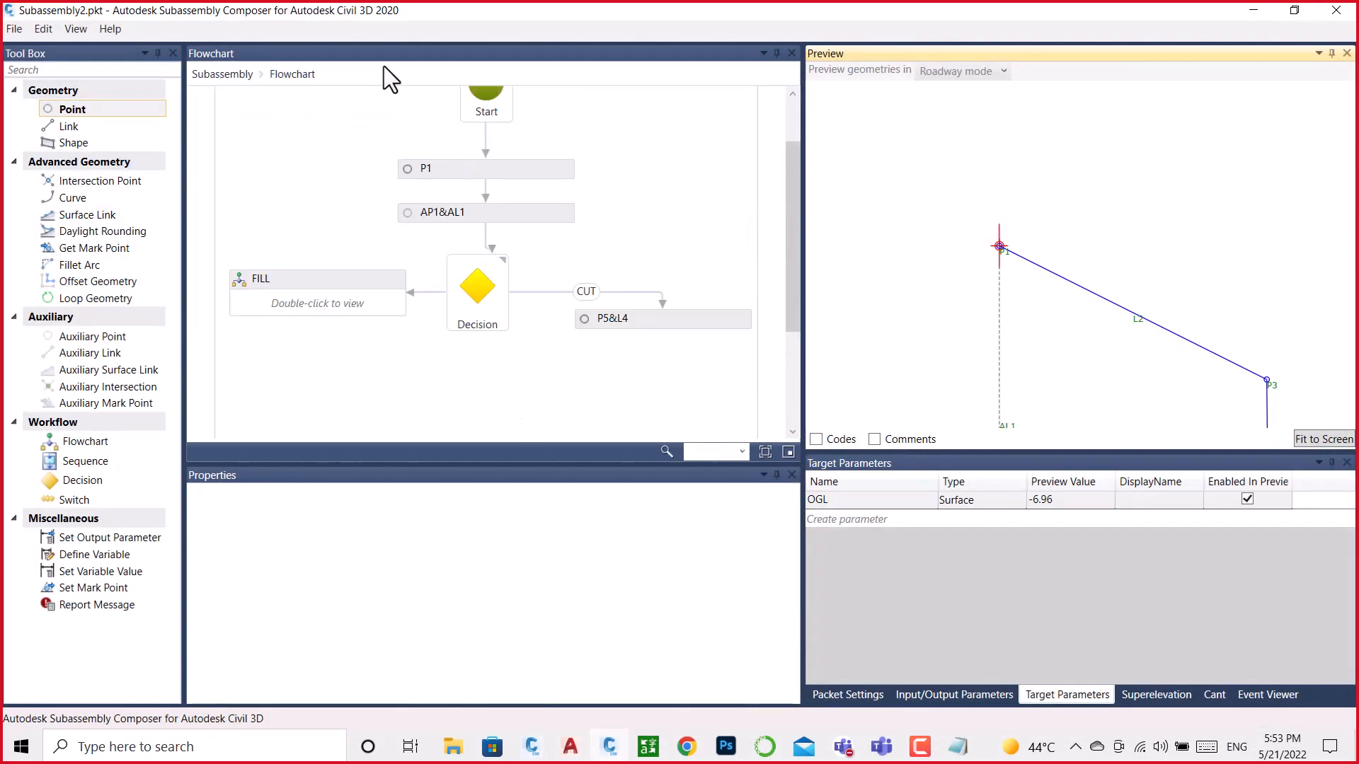
left_click(288, 78)
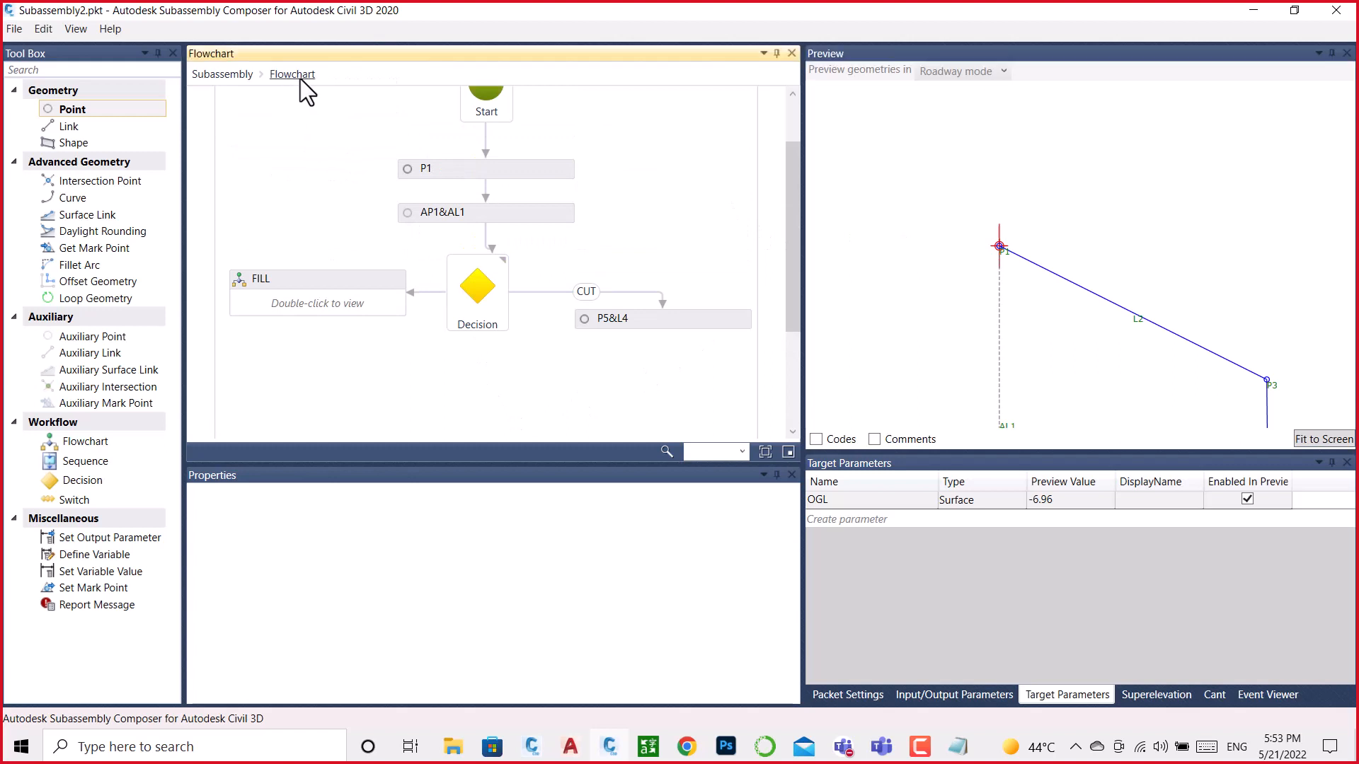
double_click(372, 299)
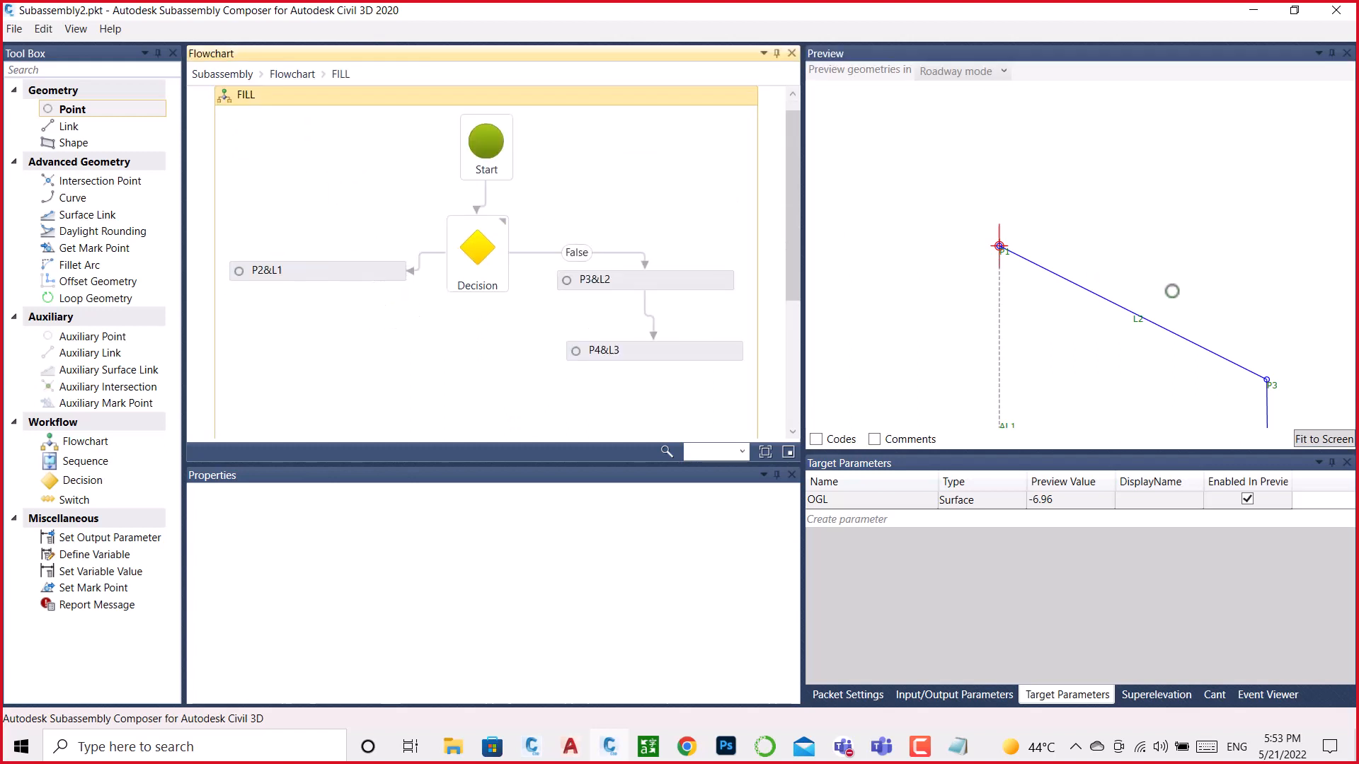
left_click(1138, 320)
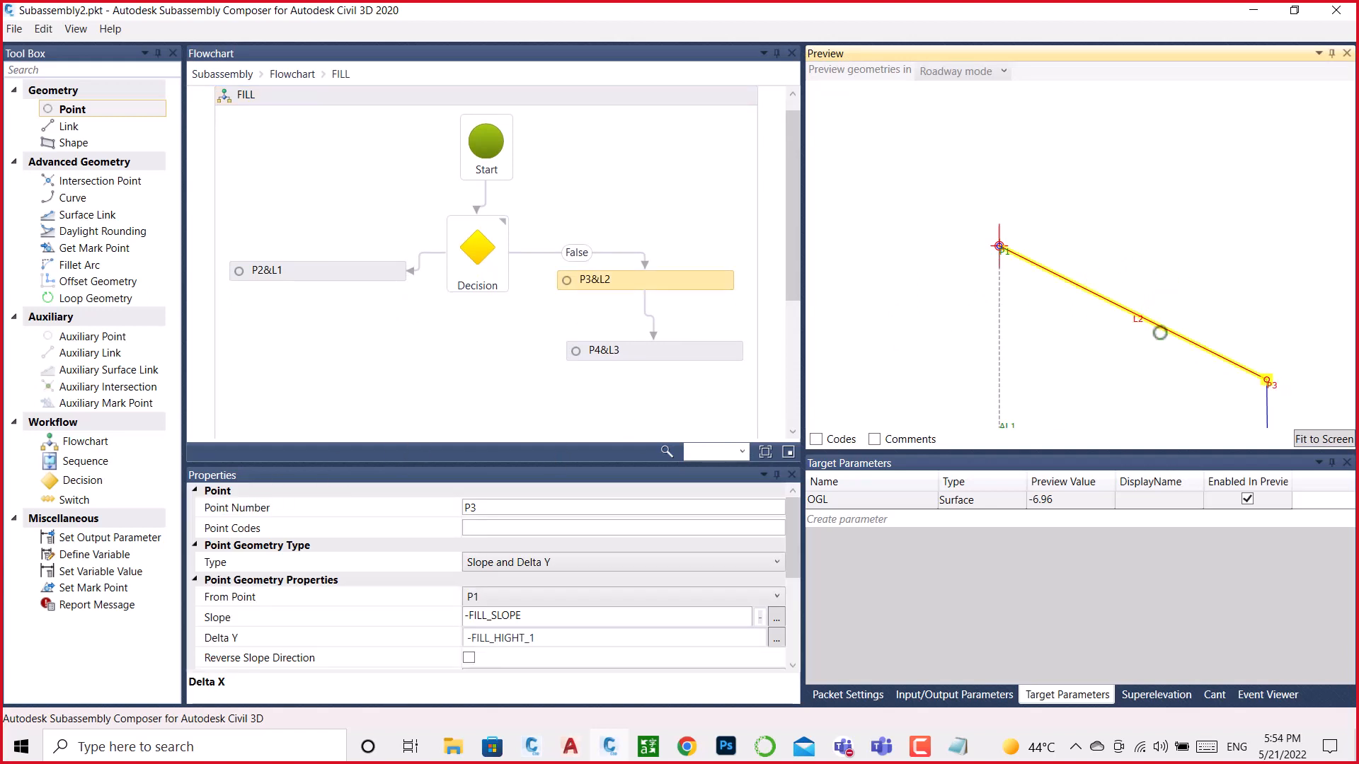
scroll(478, 638, "down", 4)
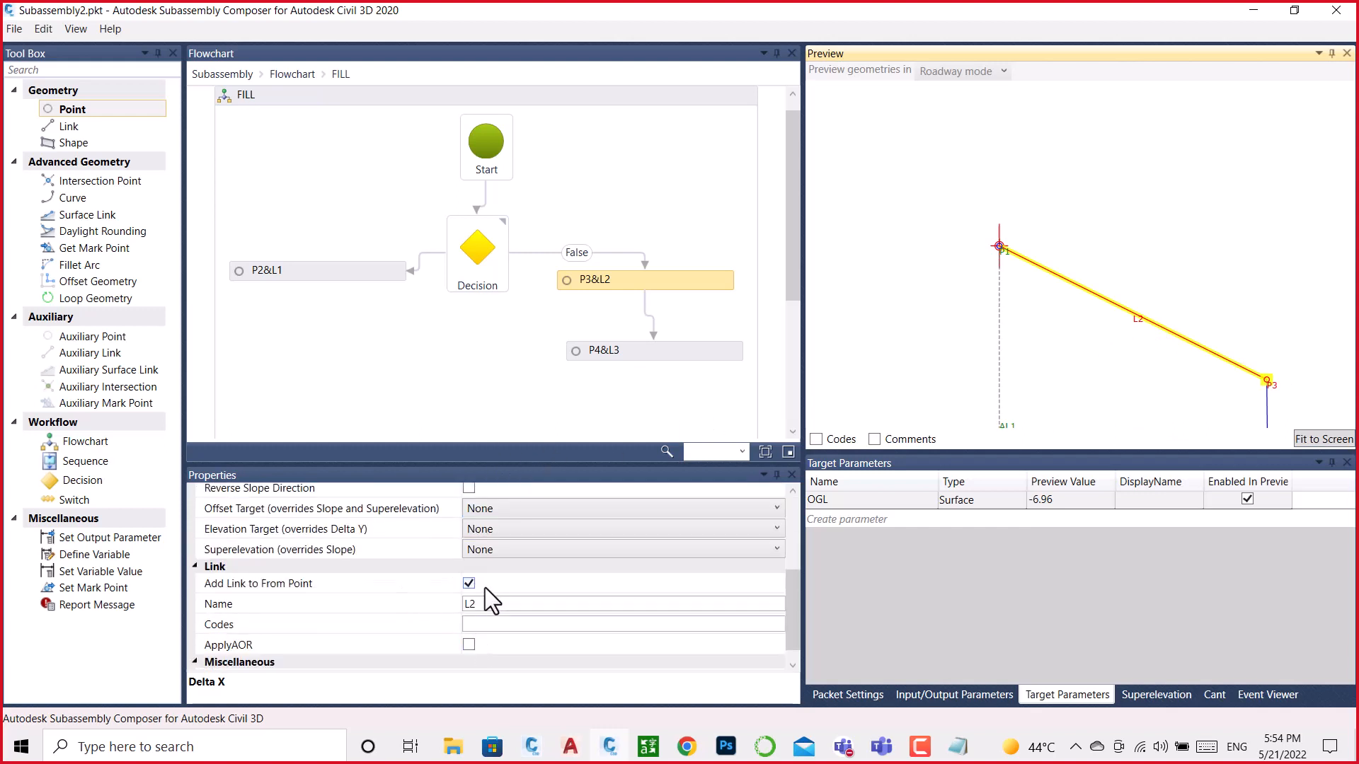
left_click(479, 625)
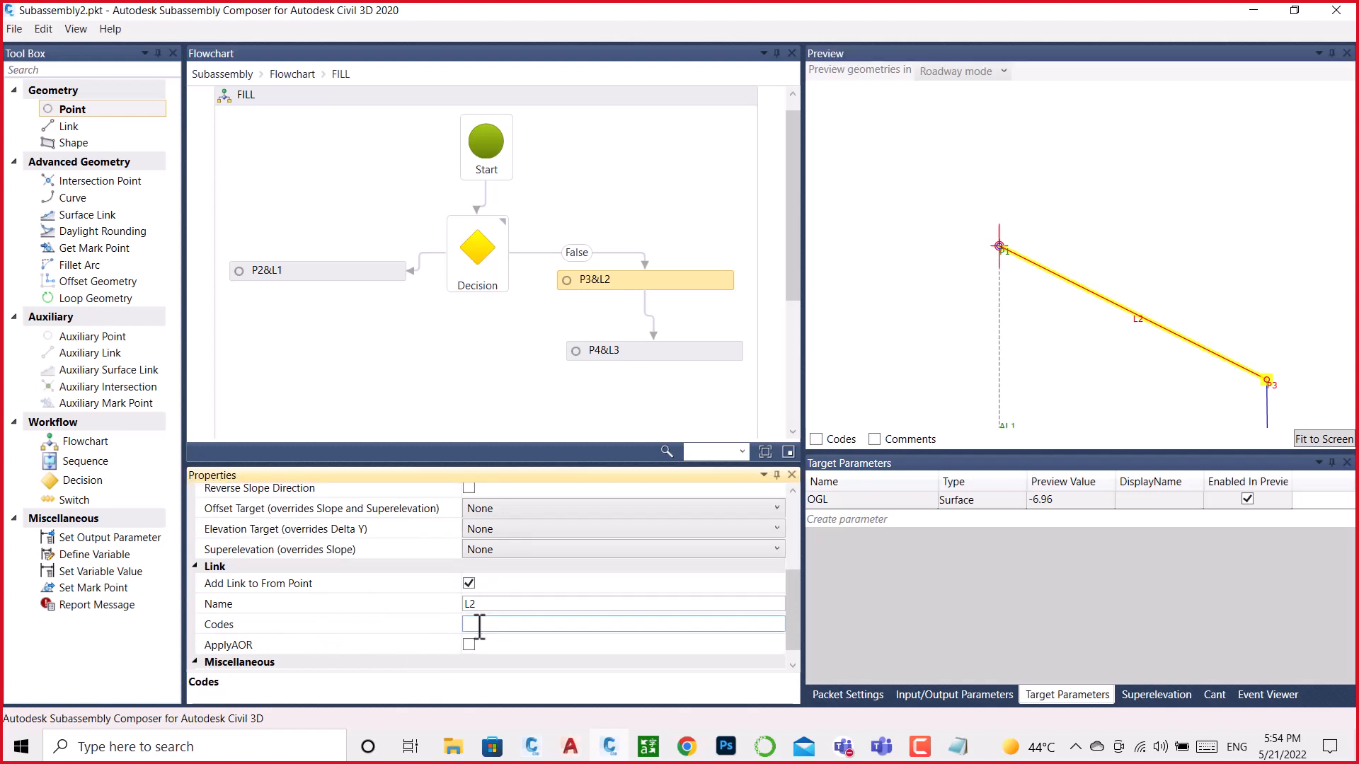
key("ctrl+v")
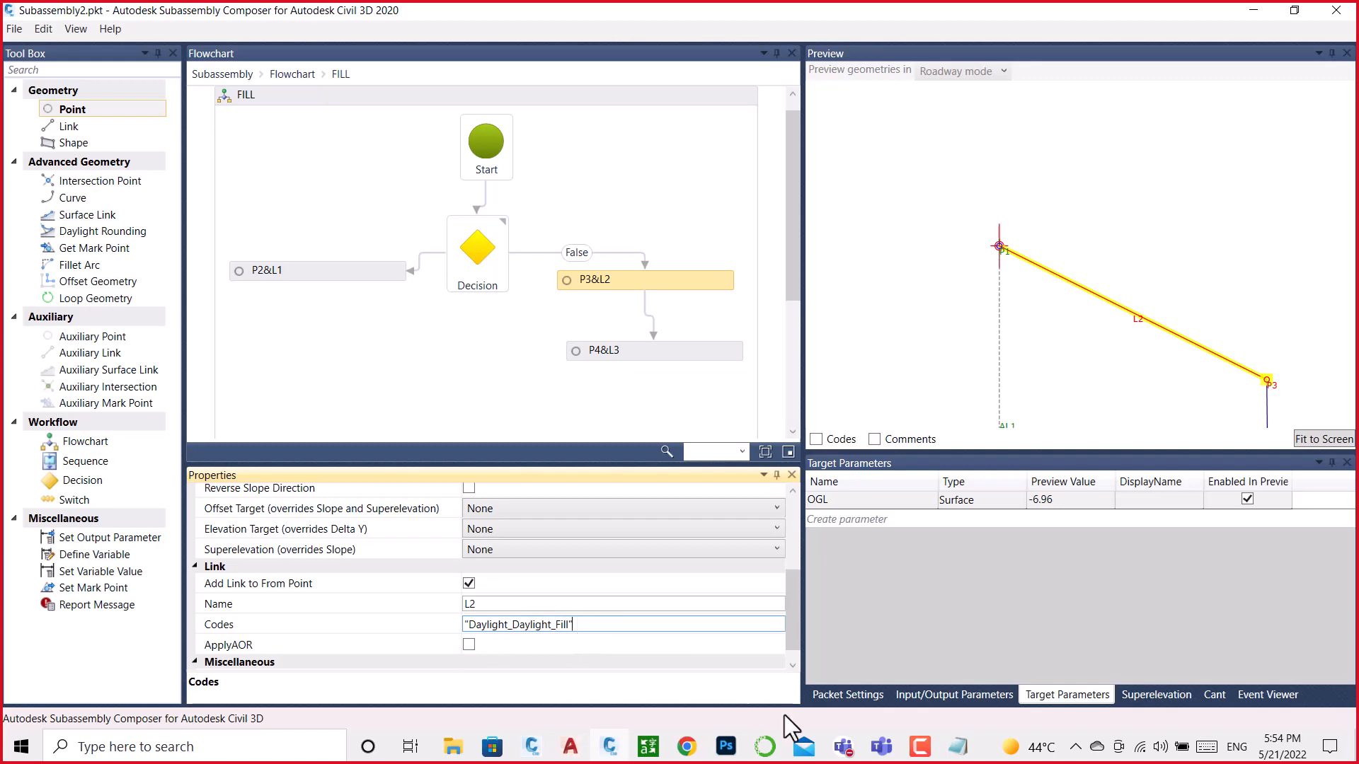
Step: Check the point codes at the end of the fill daylight link in the Civil 3D drawing, and return to Subassembly Composer
left_click(956, 749)
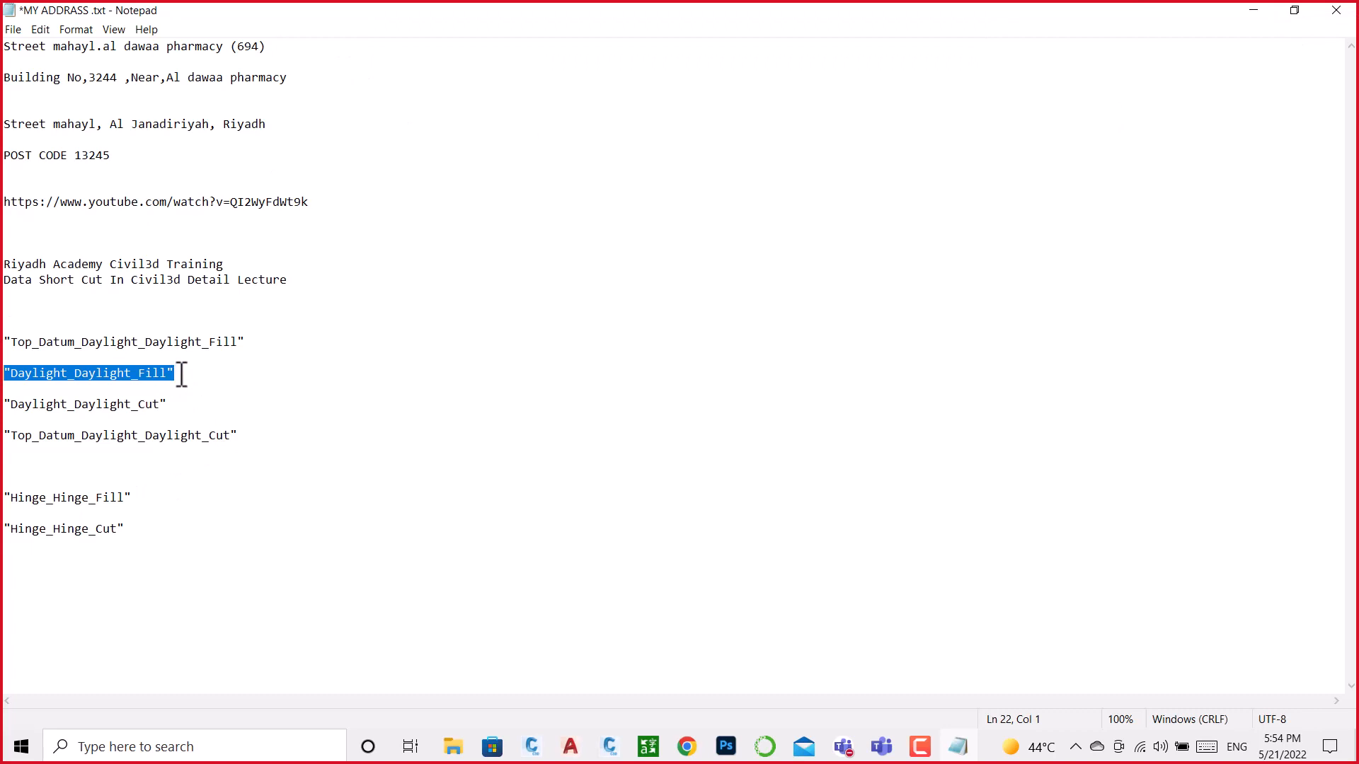
left_click(1242, 7)
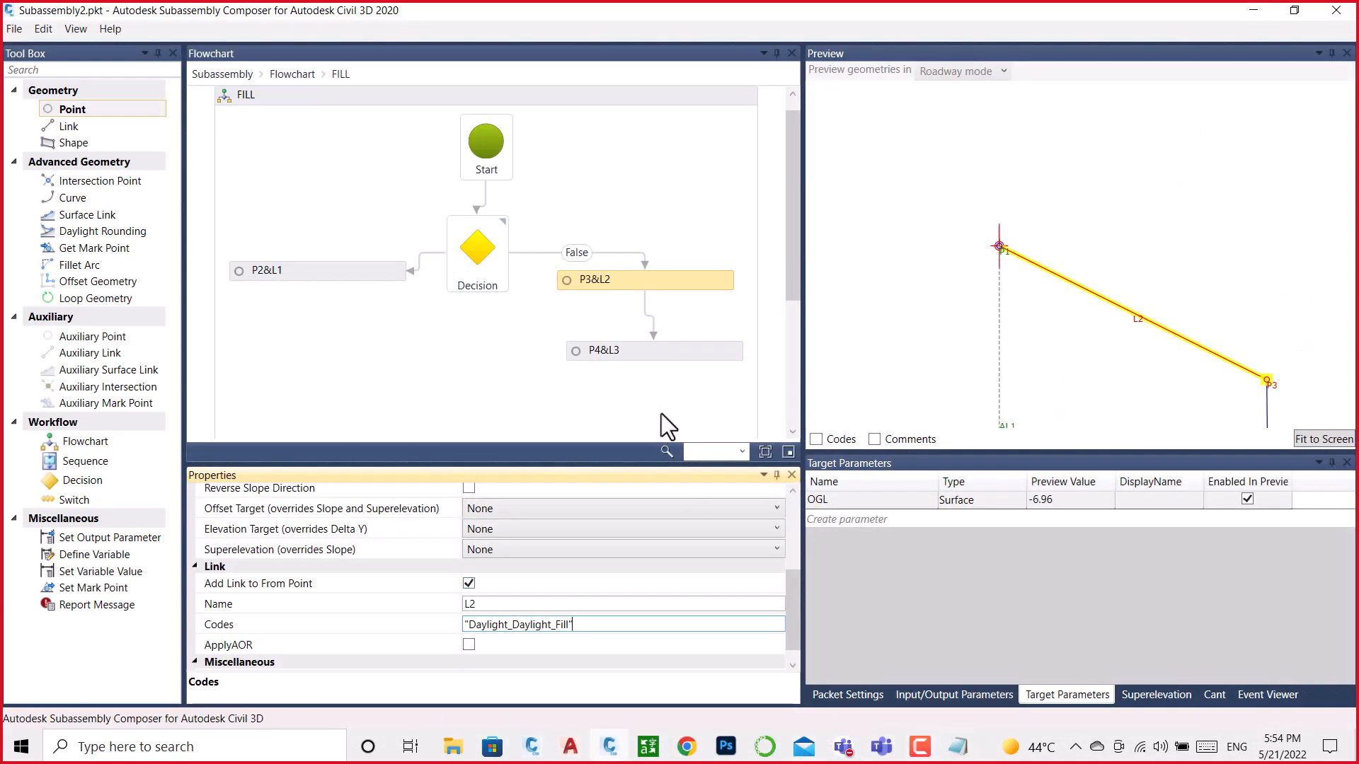
left_click(531, 747)
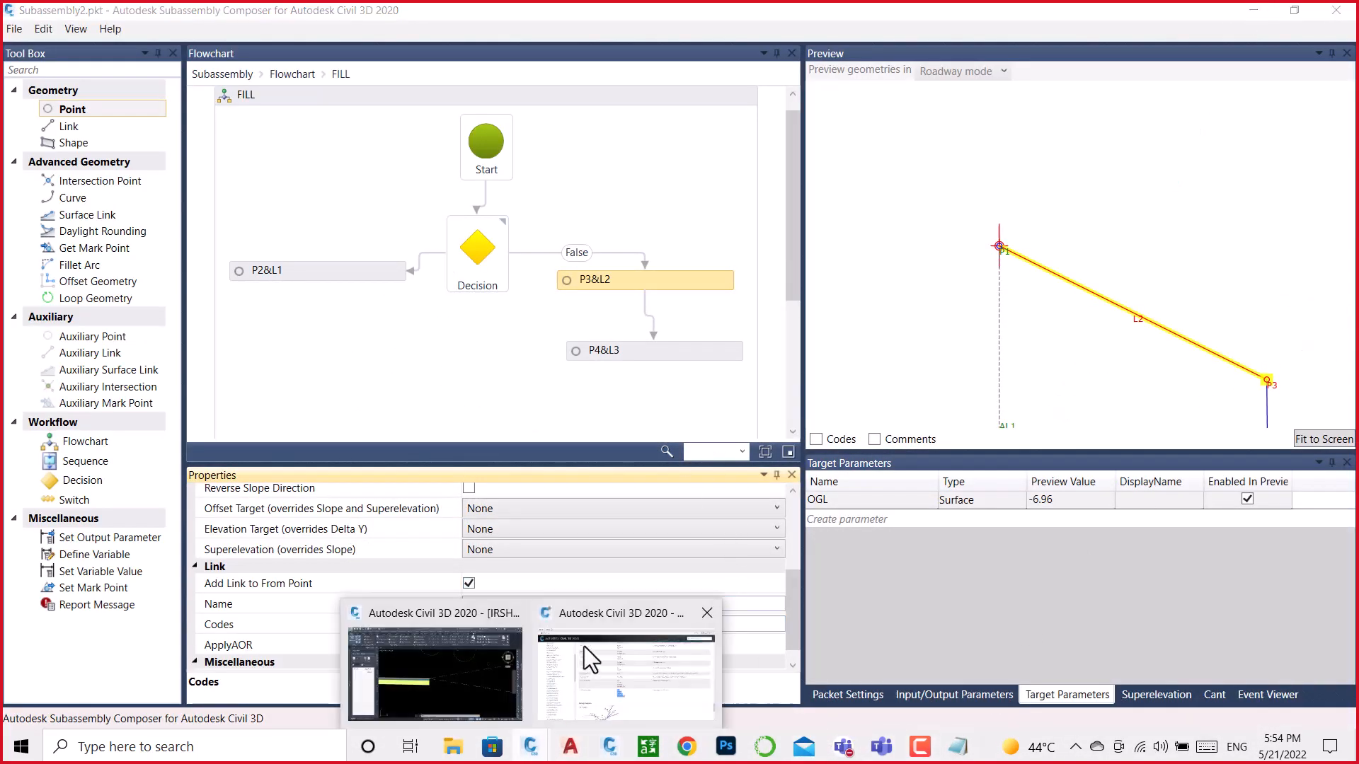
left_click(498, 672)
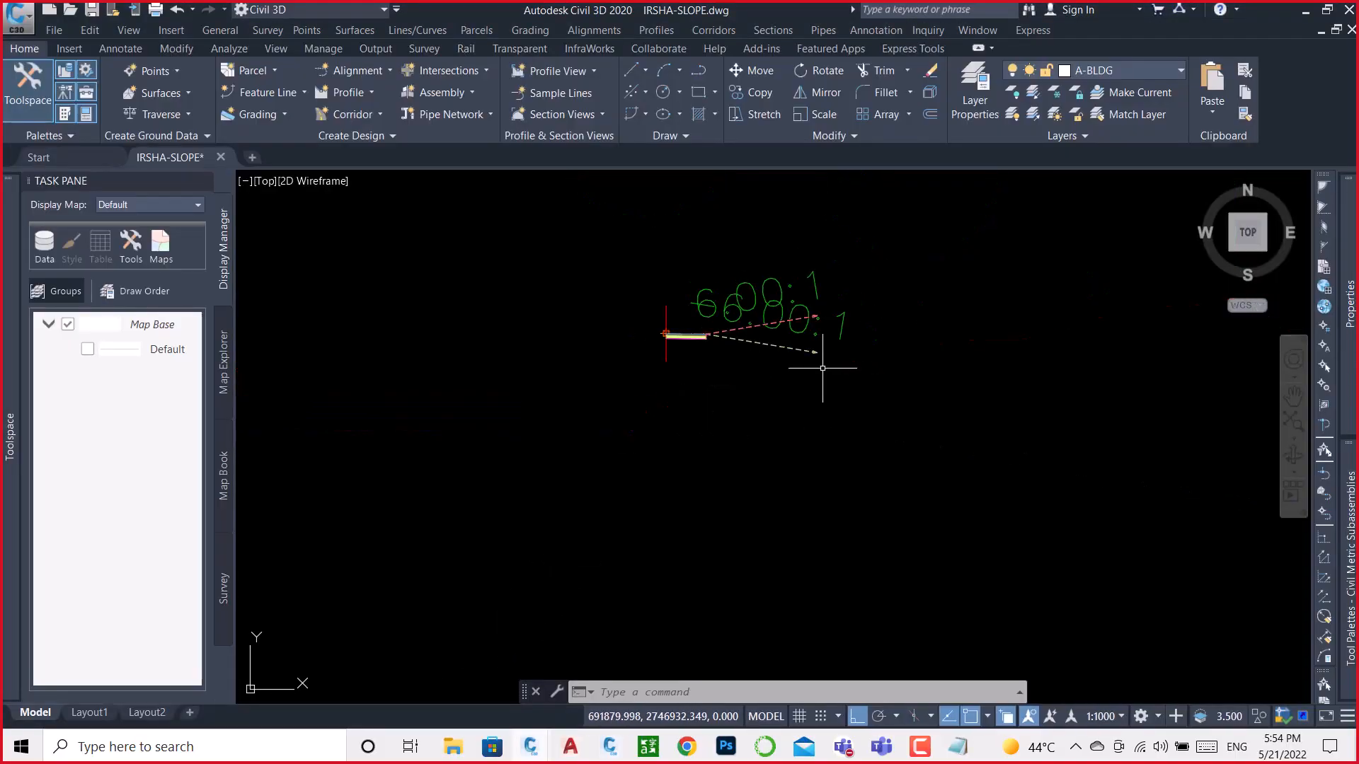
scroll(788, 325, "up", 5)
scroll(813, 332, "up", 3)
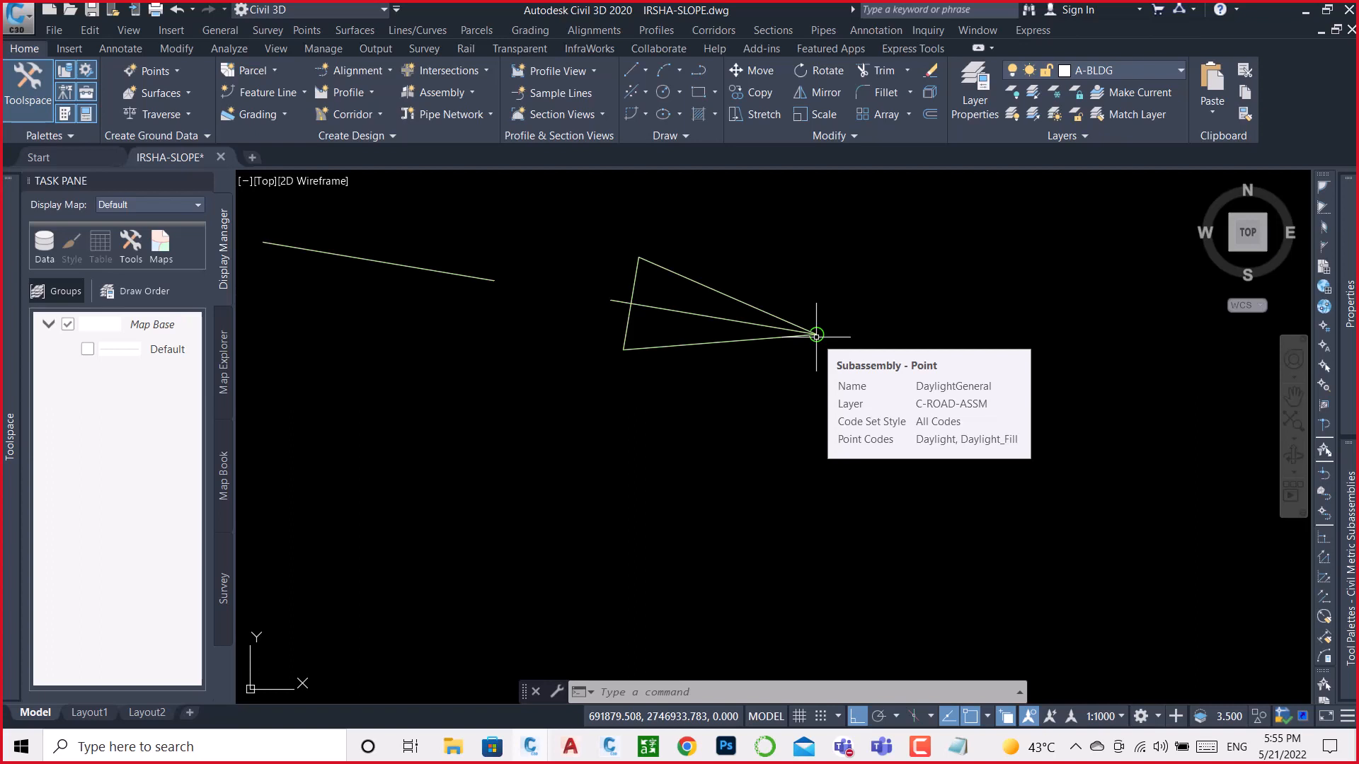
left_click(1306, 9)
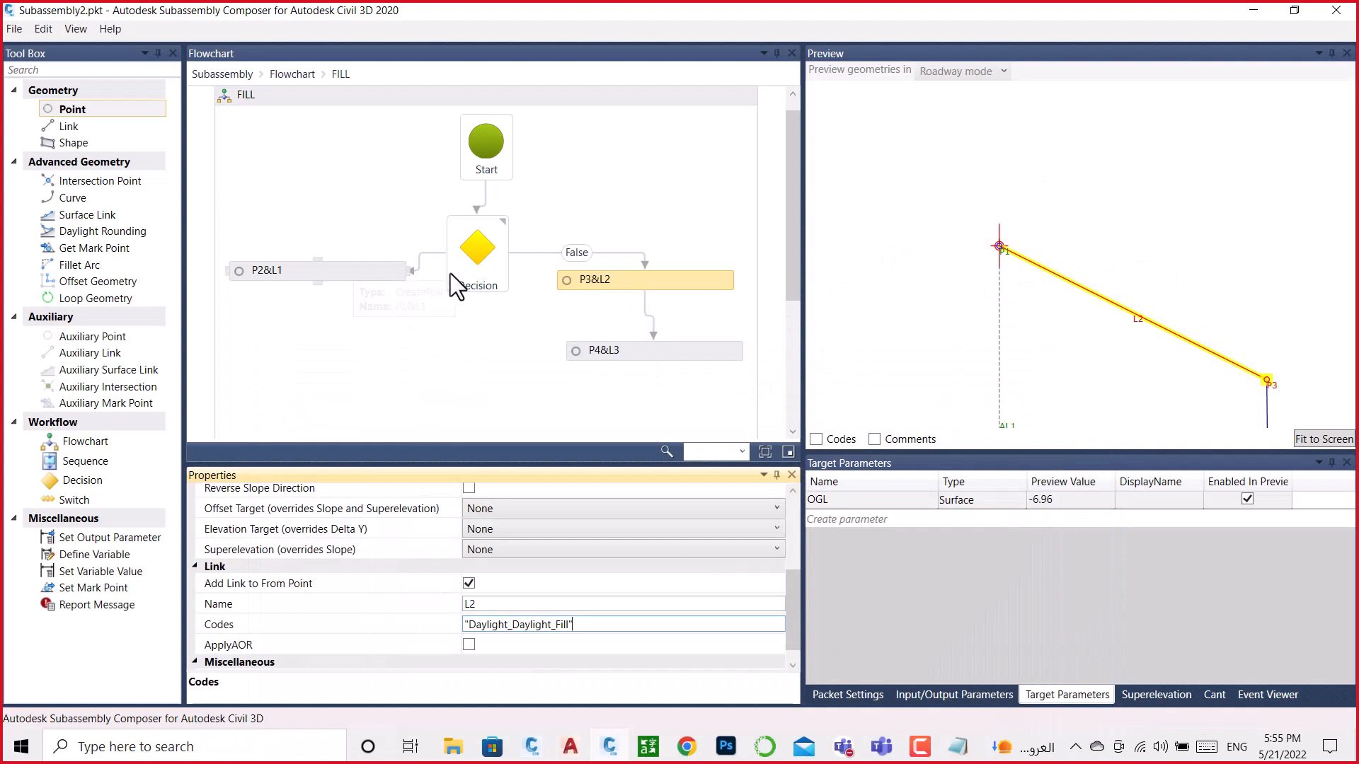
Step: Raise the OGL target in the preview to about -1.7 and enter "Daylight_Daylight_Fill" as the point code of P2
left_click(330, 274)
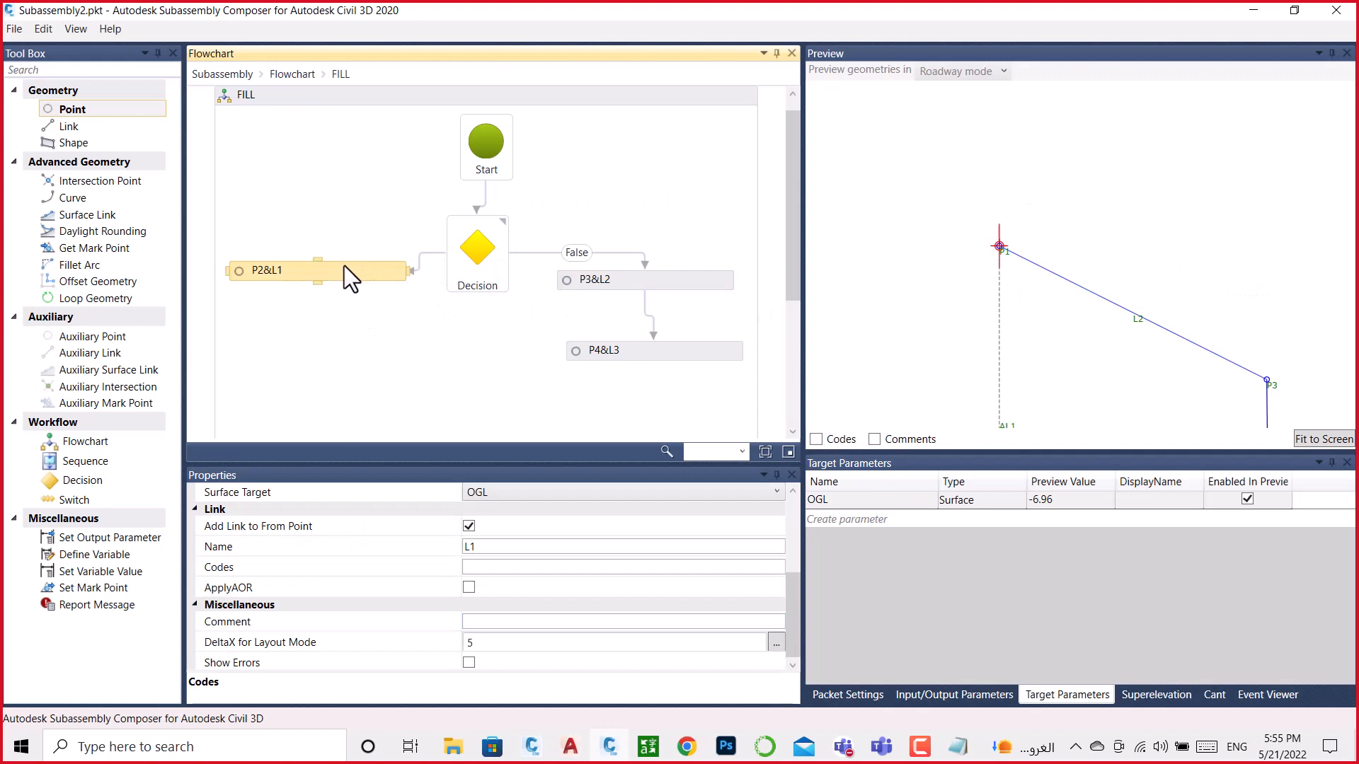
scroll(1146, 230, "down", 5)
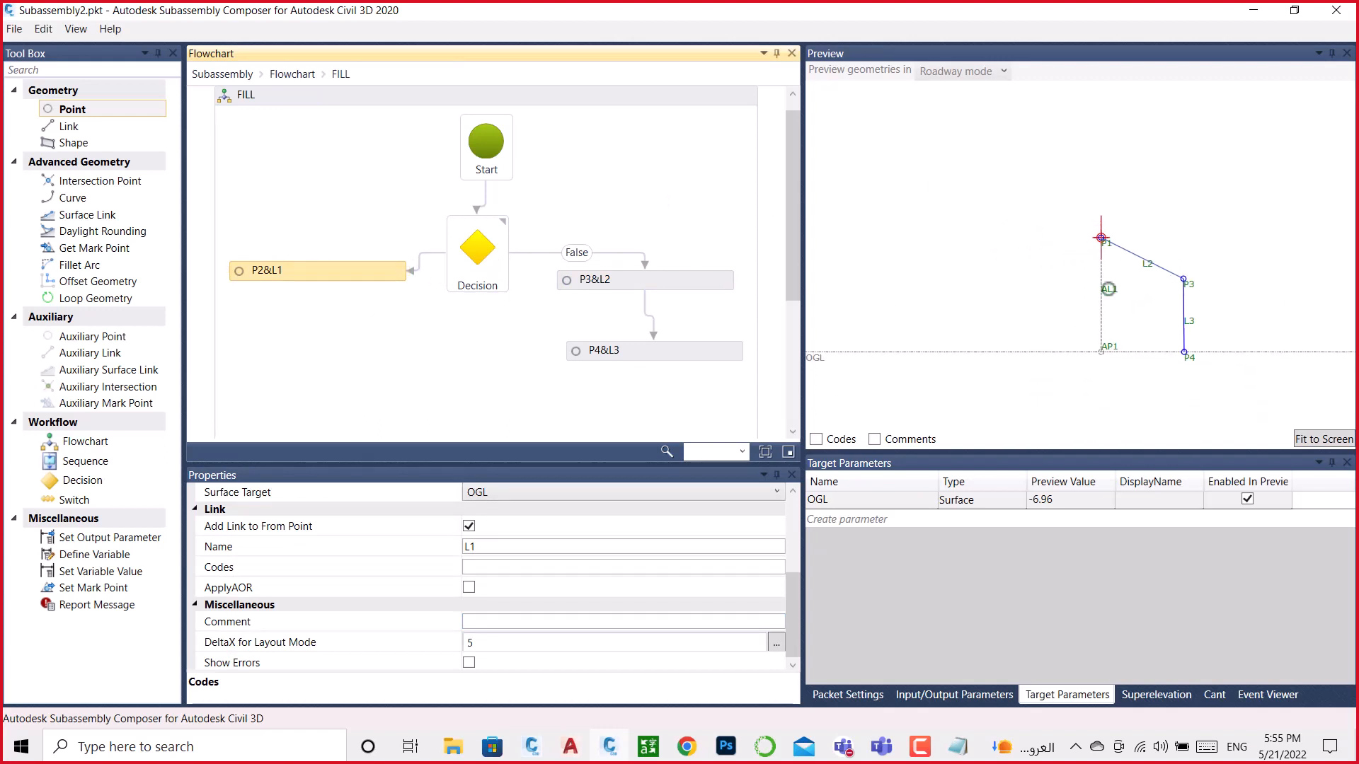
left_click_drag(815, 358, 919, 270)
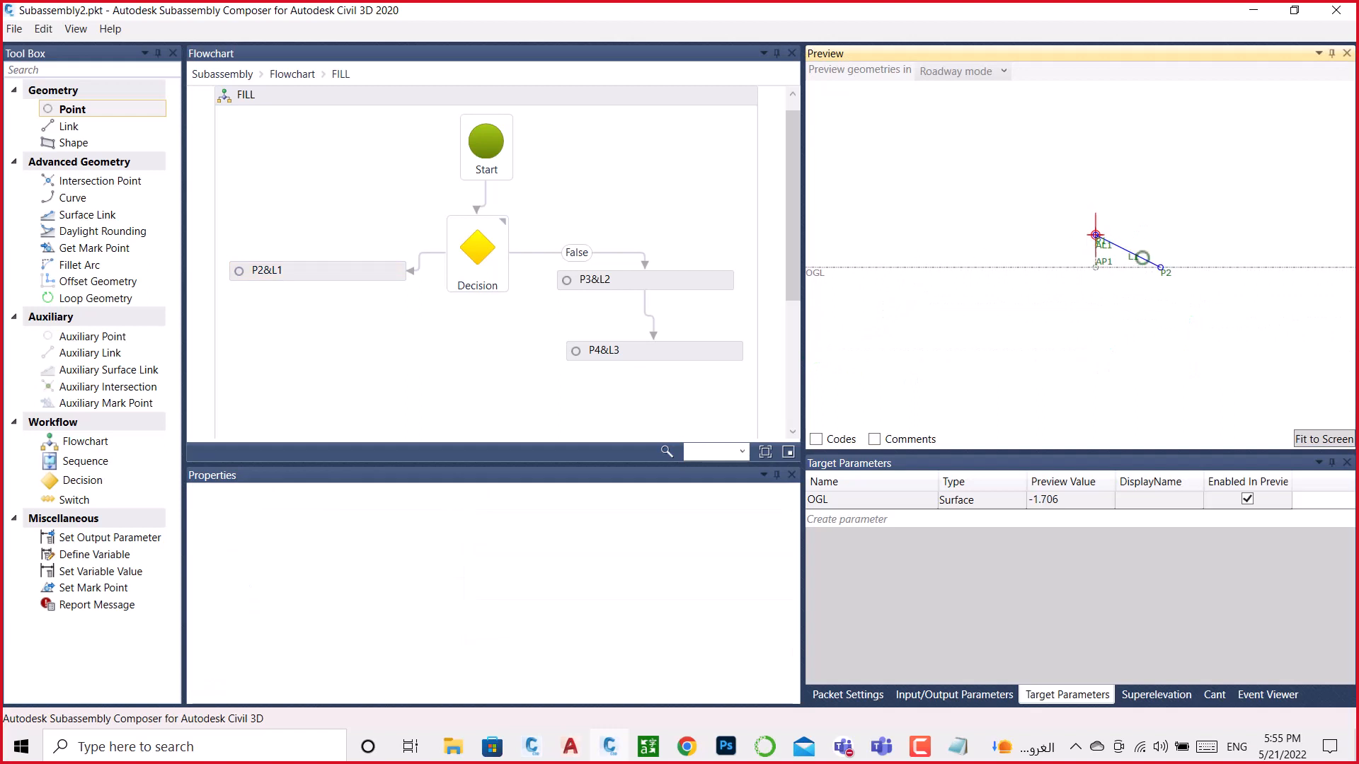
left_click(349, 266)
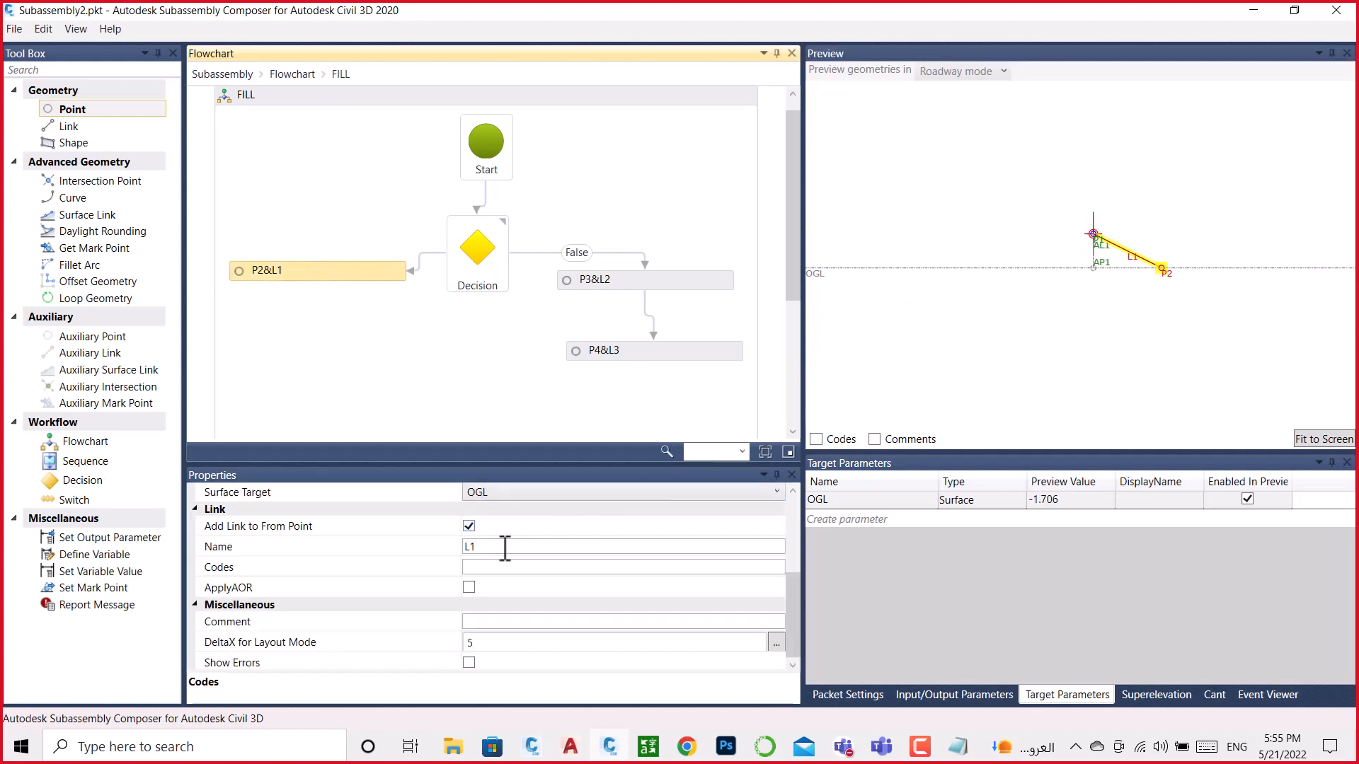
scroll(489, 555, "up", 5)
scroll(498, 562, "down", 5)
scroll(502, 564, "up", 5)
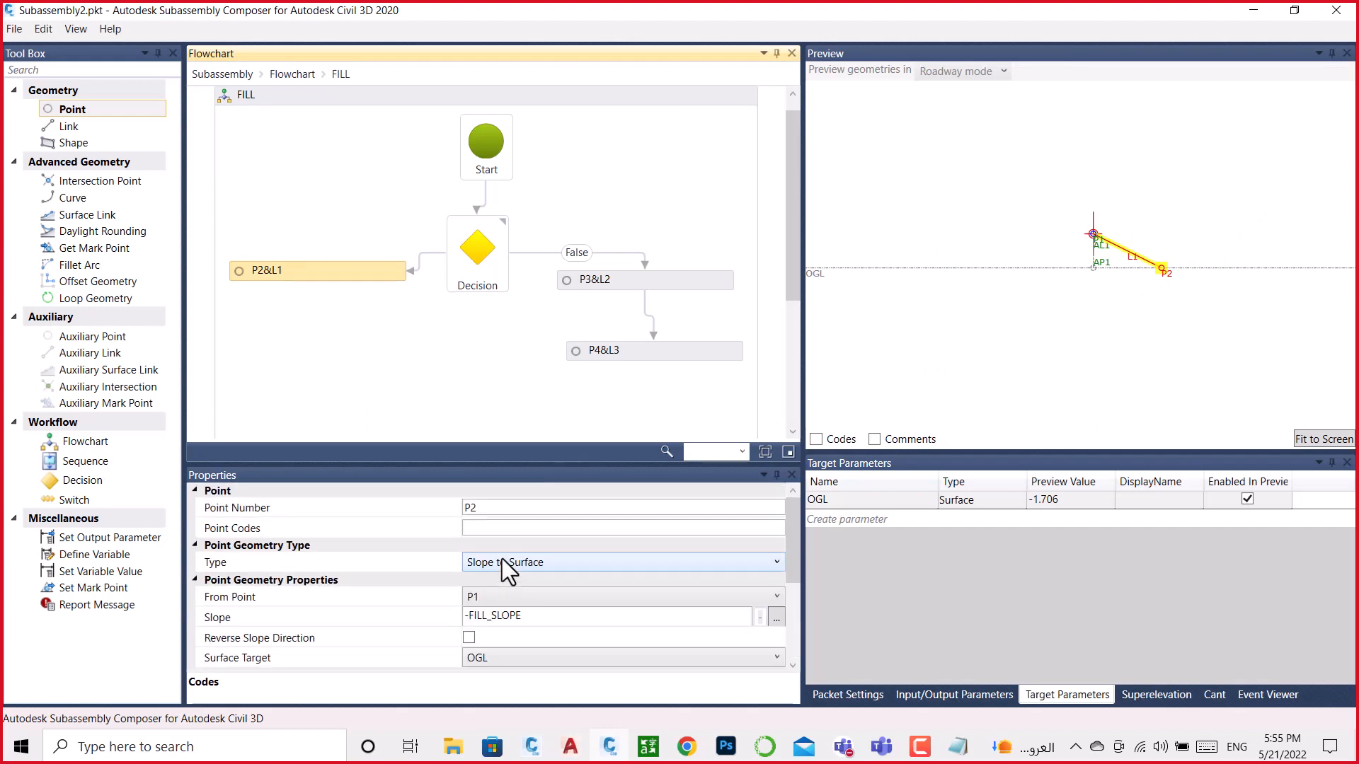
left_click(509, 527)
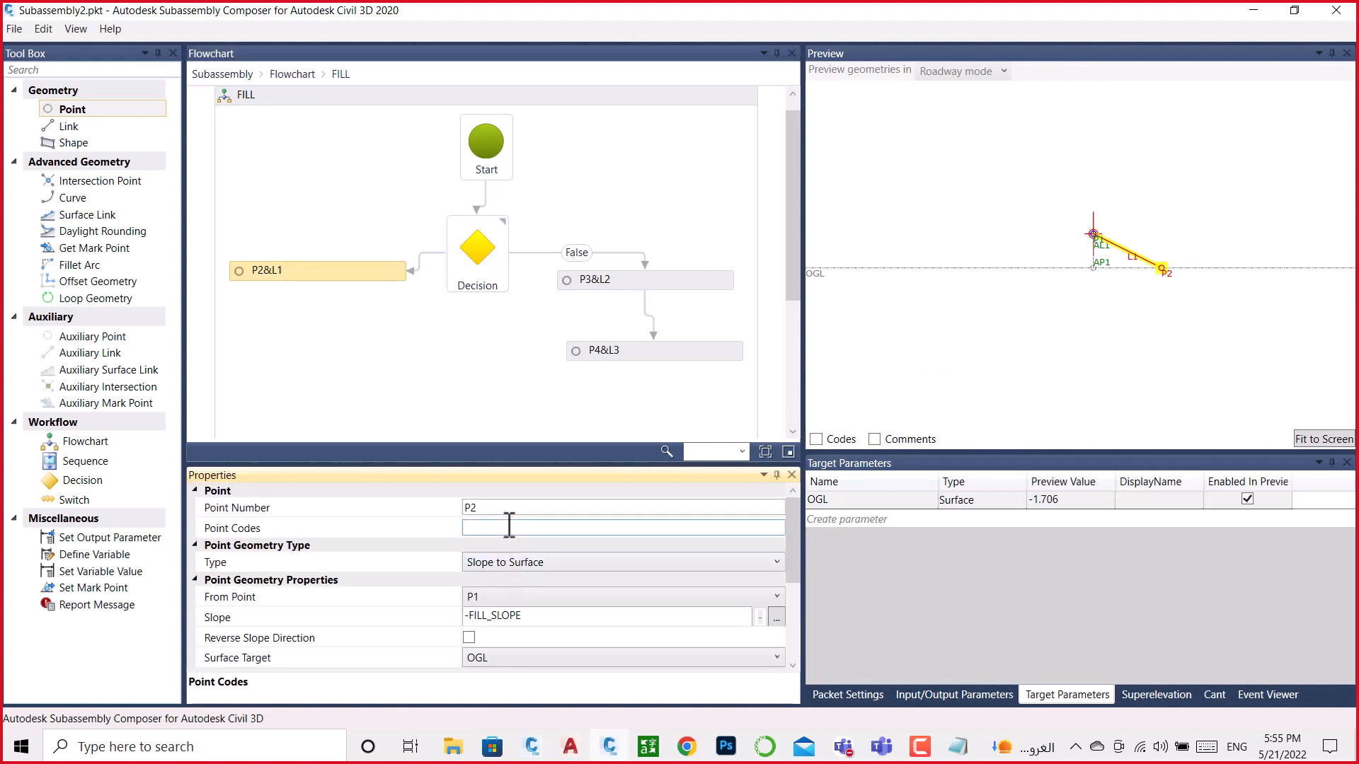
key("ctrl+v")
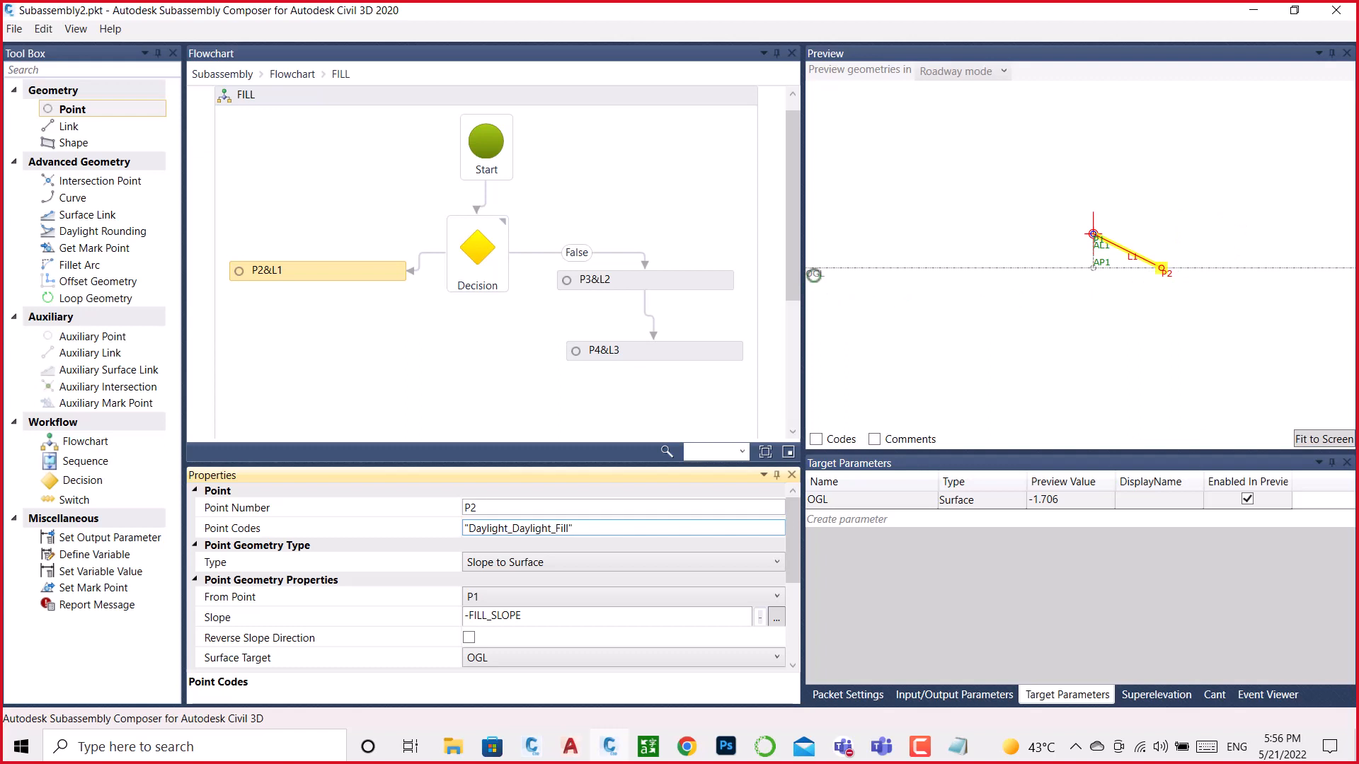
Step: Lower the OGL target to about -4.3 and enter "Daylight_Daylight_Fill" as the point code of P3
left_click(814, 276)
left_click_drag(814, 275, 856, 326)
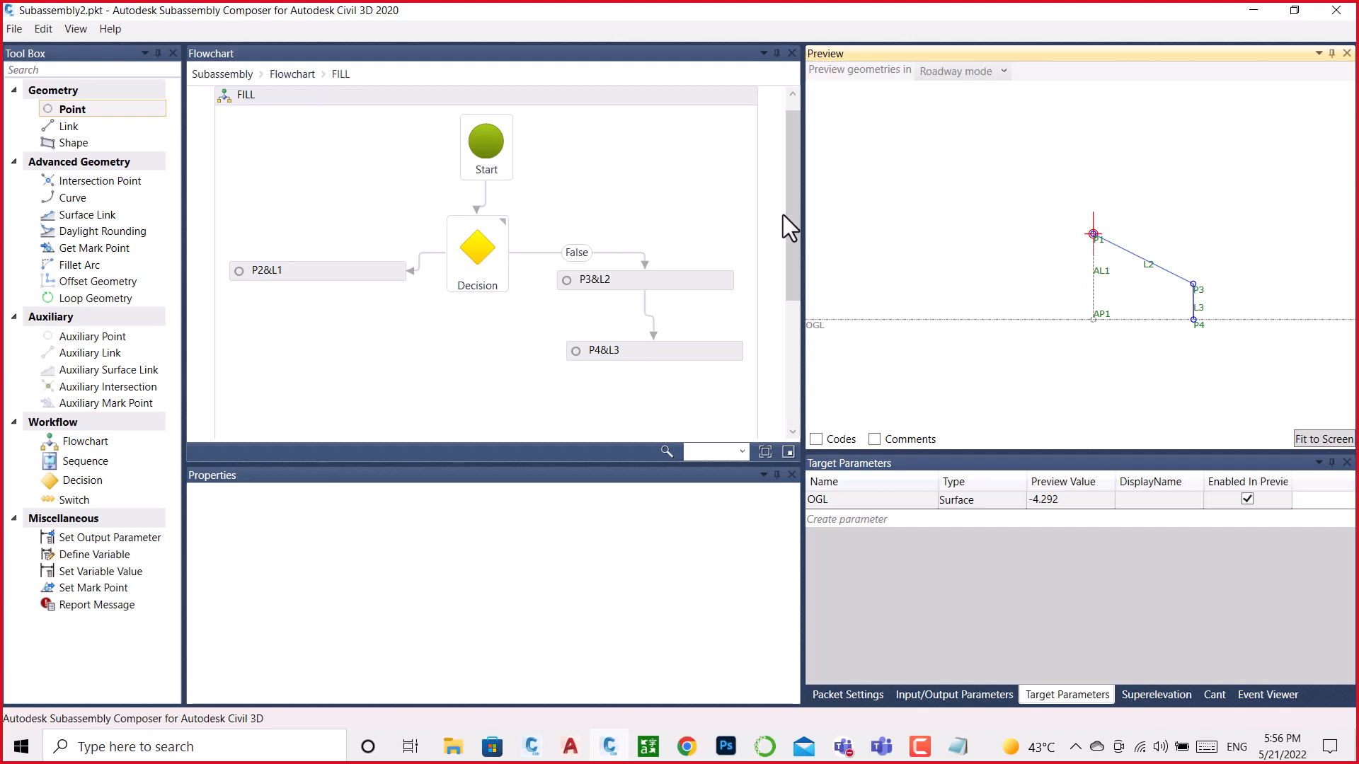
left_click(681, 281)
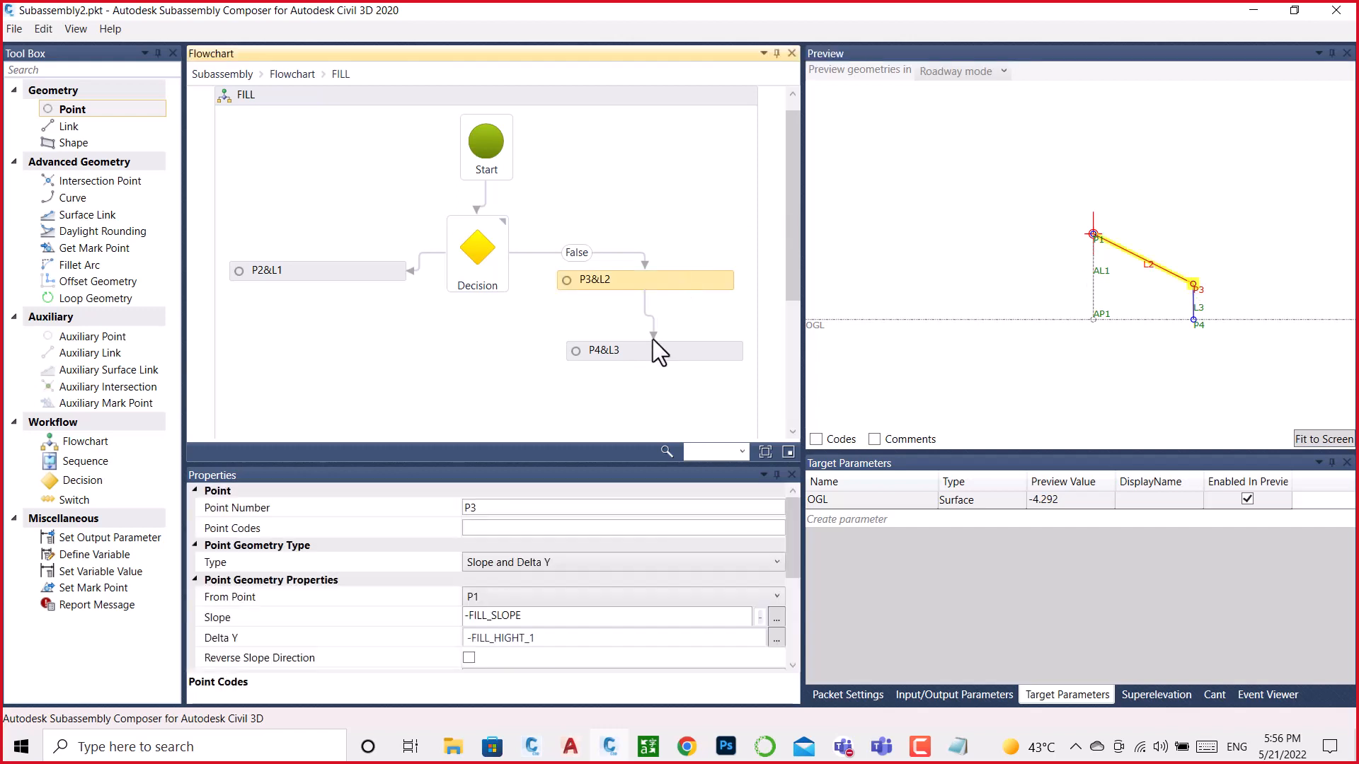
left_click(527, 529)
key("ctrl+v")
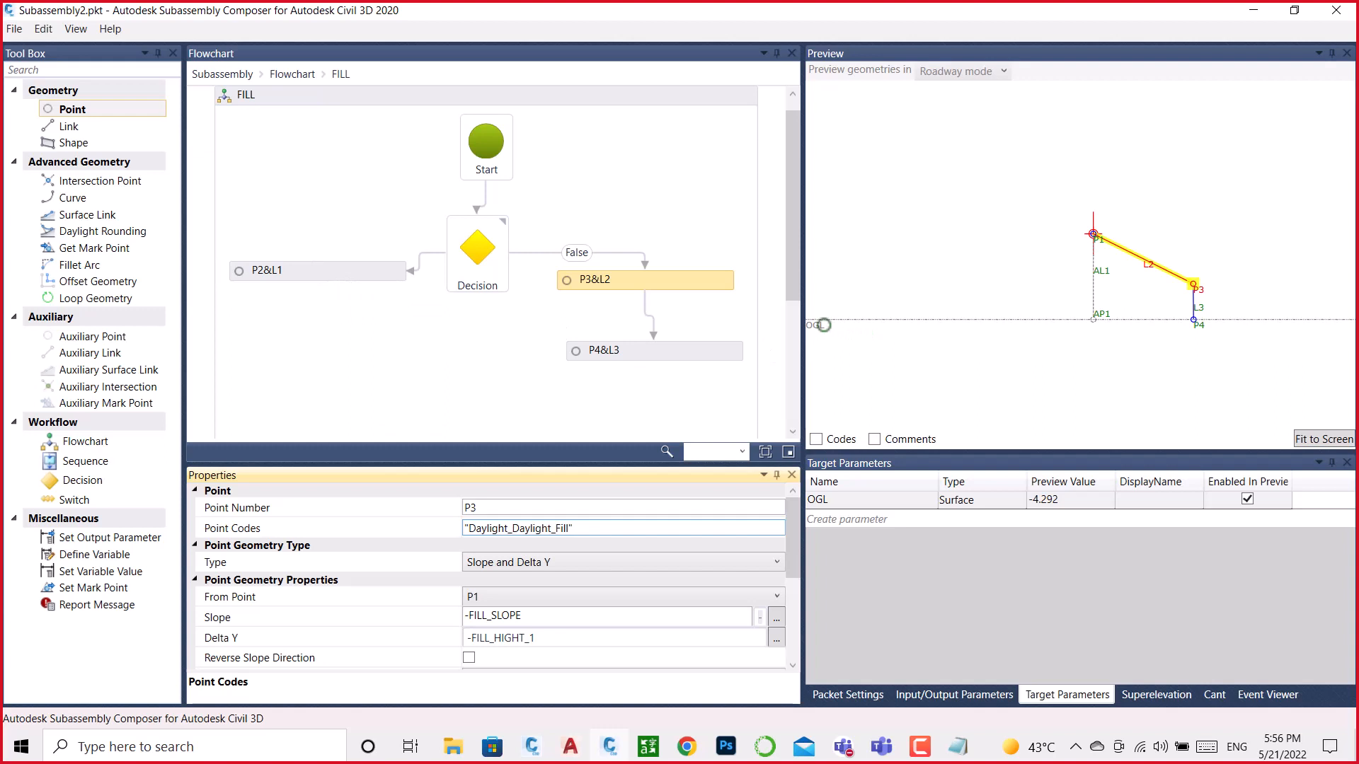
Step: Raise the OGL target to about -1.8, select L1, and copy the code "Top_Datum_Daylight_Daylight_Fill" from the Notepad file, returning to Subassembly Composer
left_click_drag(823, 320, 842, 275)
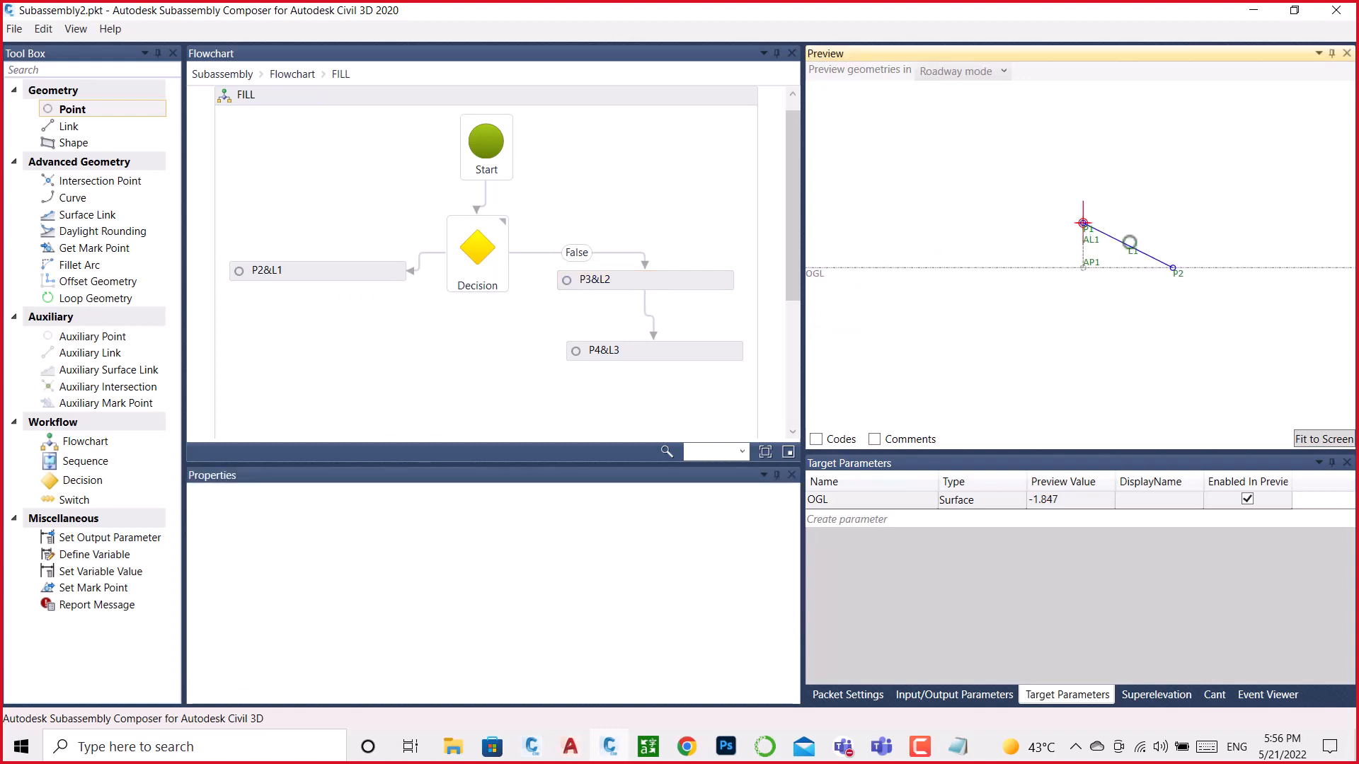
left_click(1130, 243)
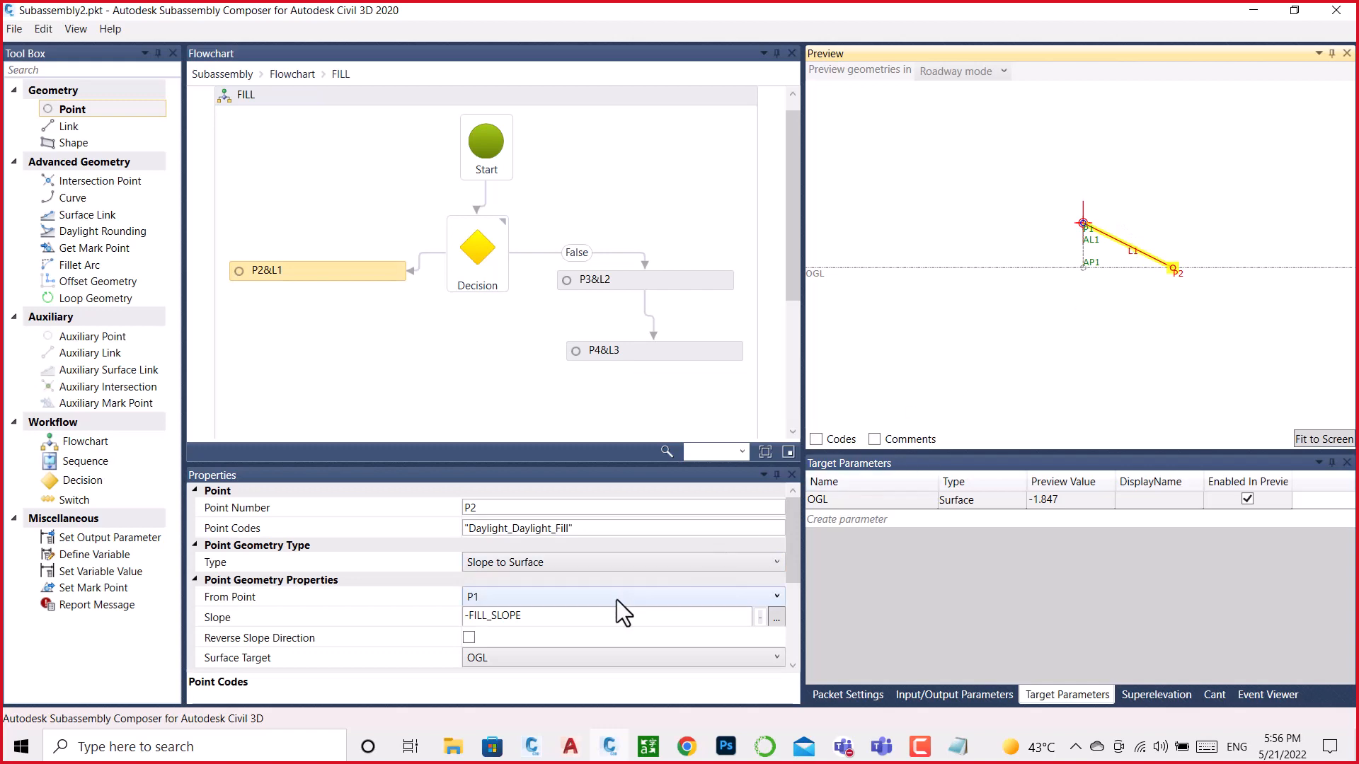
left_click(958, 748)
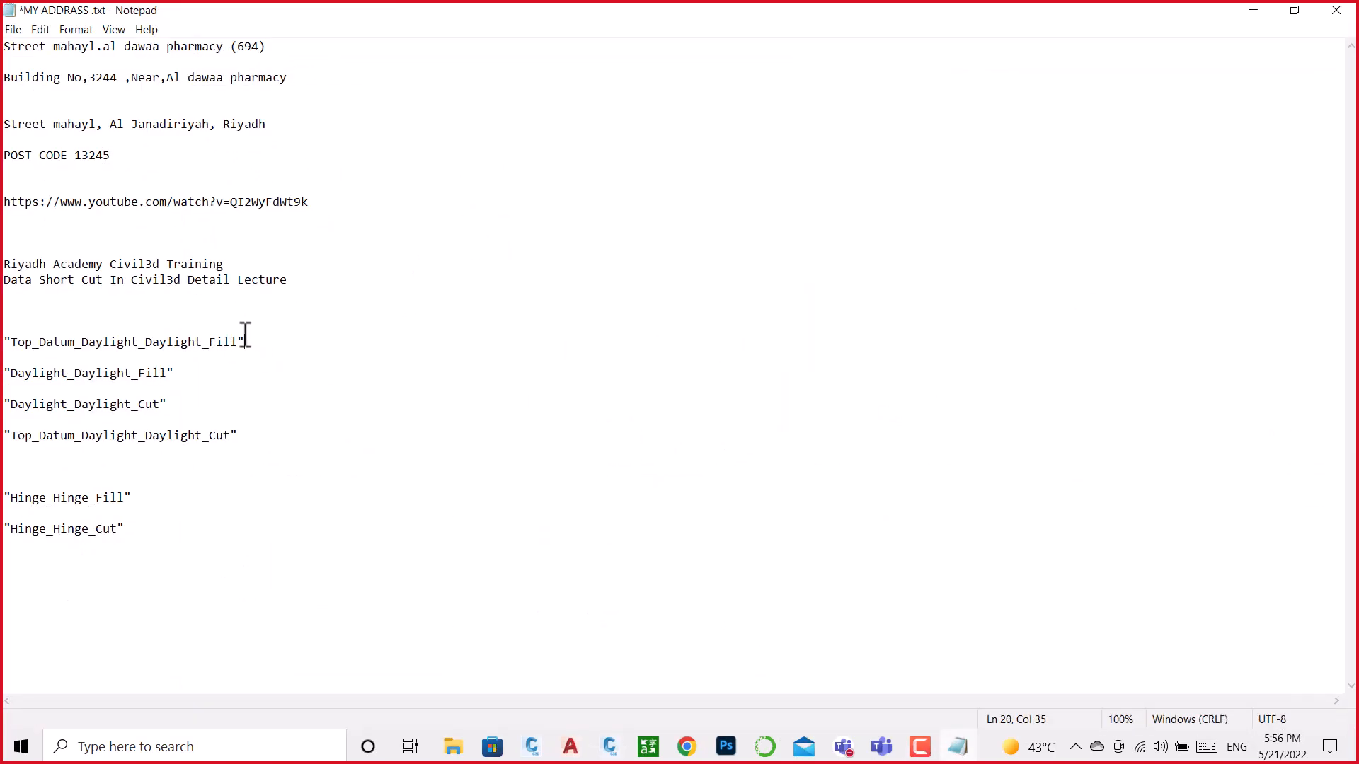
left_click_drag(245, 337, 5, 341)
key("ctrl+c")
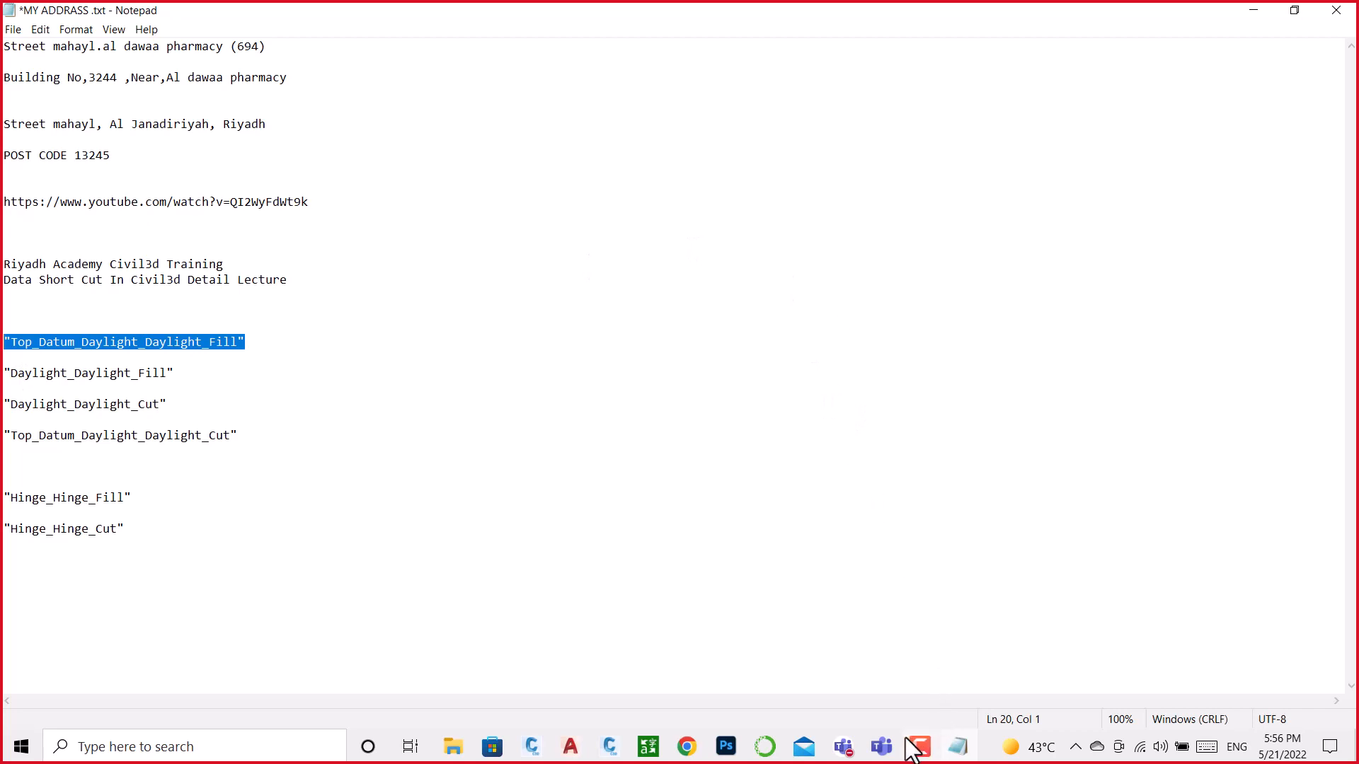
left_click(609, 746)
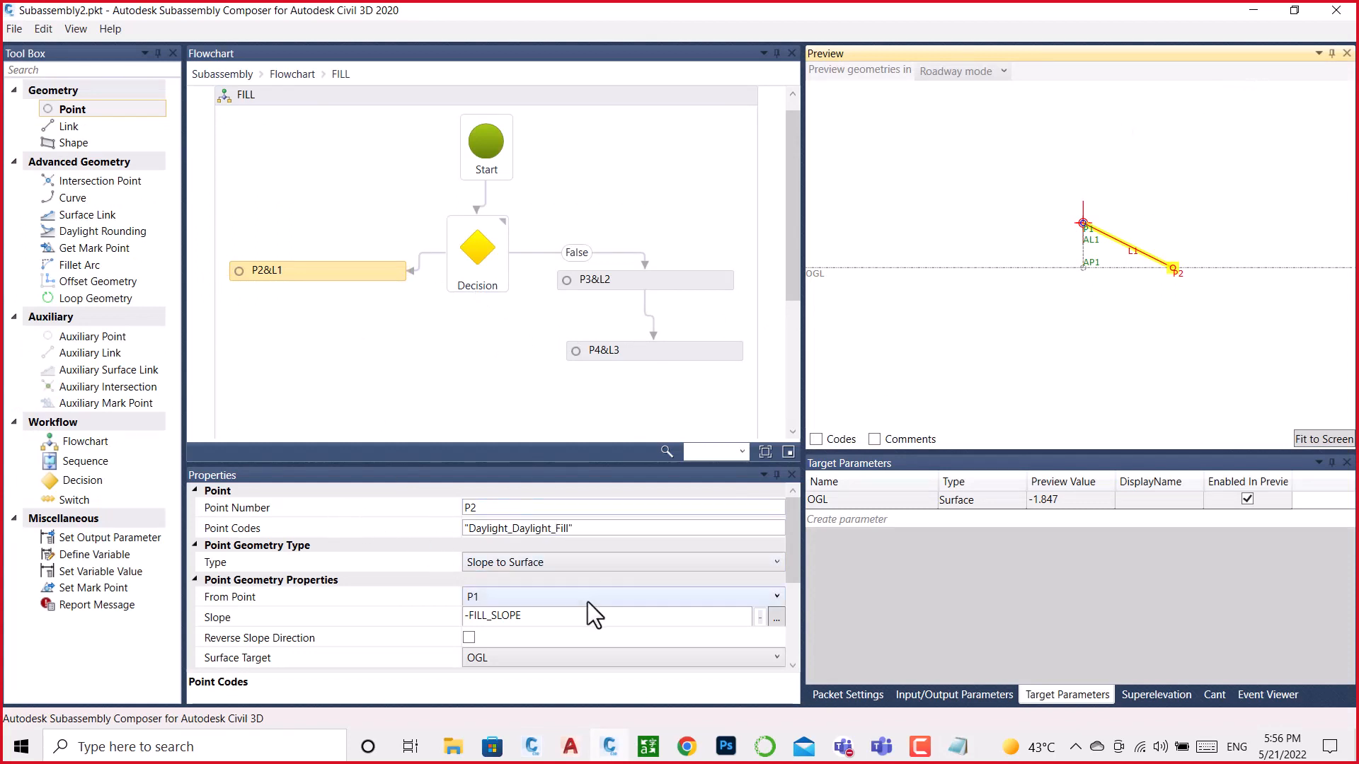
Step: Enter "Top_Datum_Daylight_Daylight_Fill" as the link code of L1 and check the link in the preview
scroll(566, 623, "down", 2)
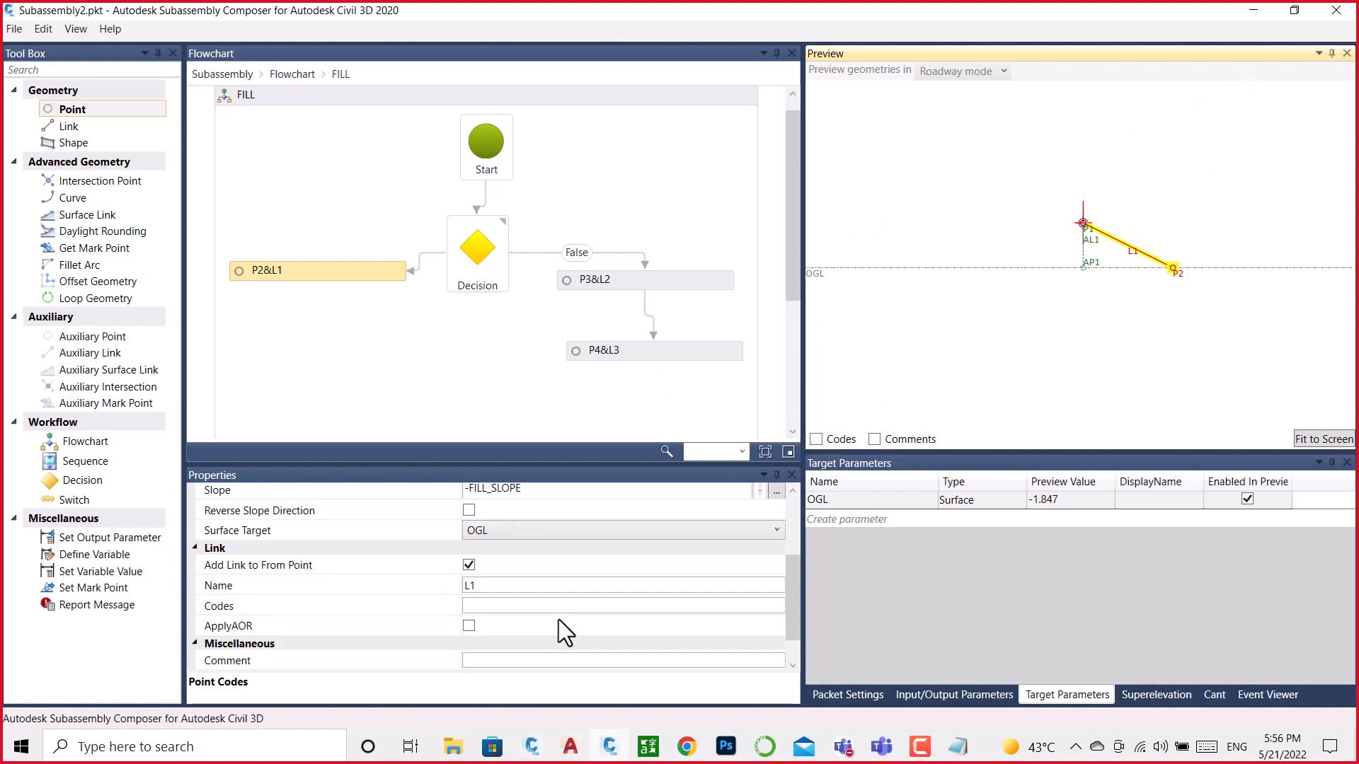
left_click(505, 605)
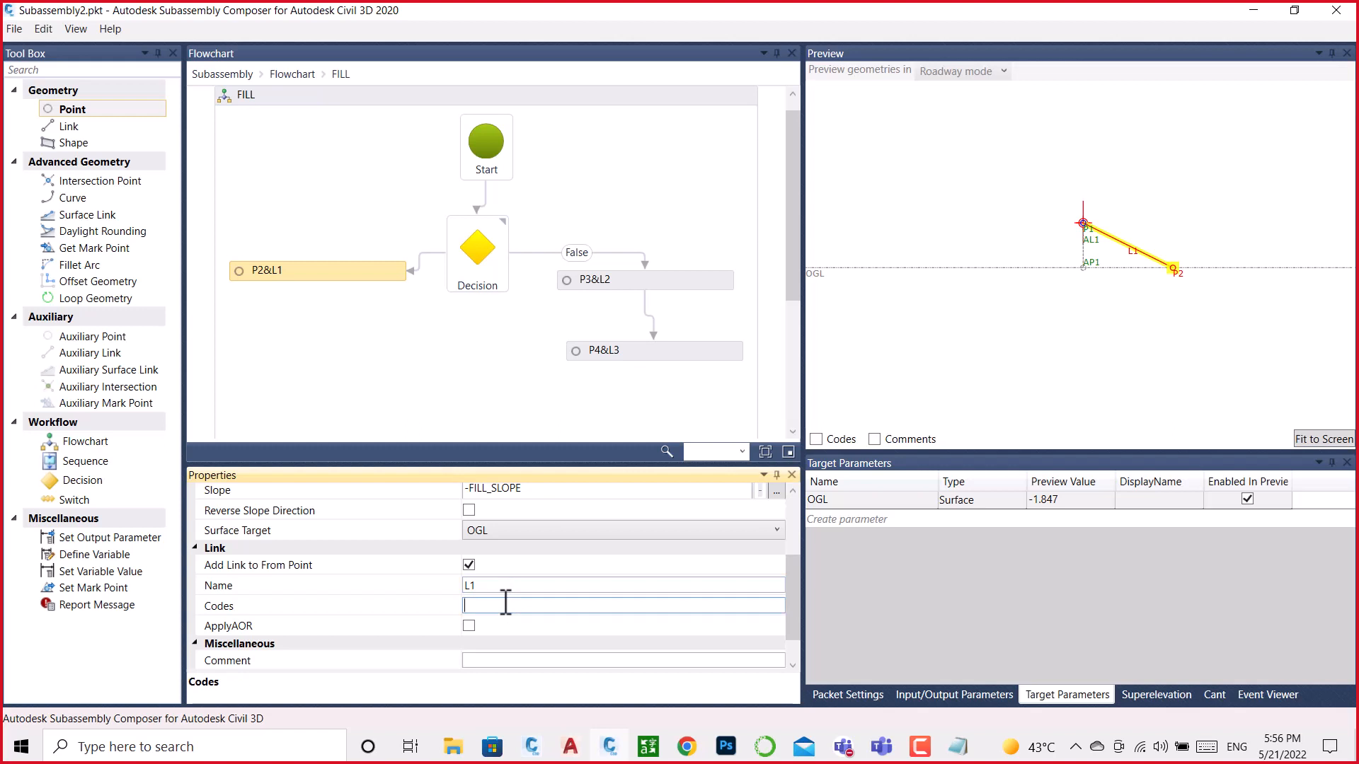
key("ctrl+v")
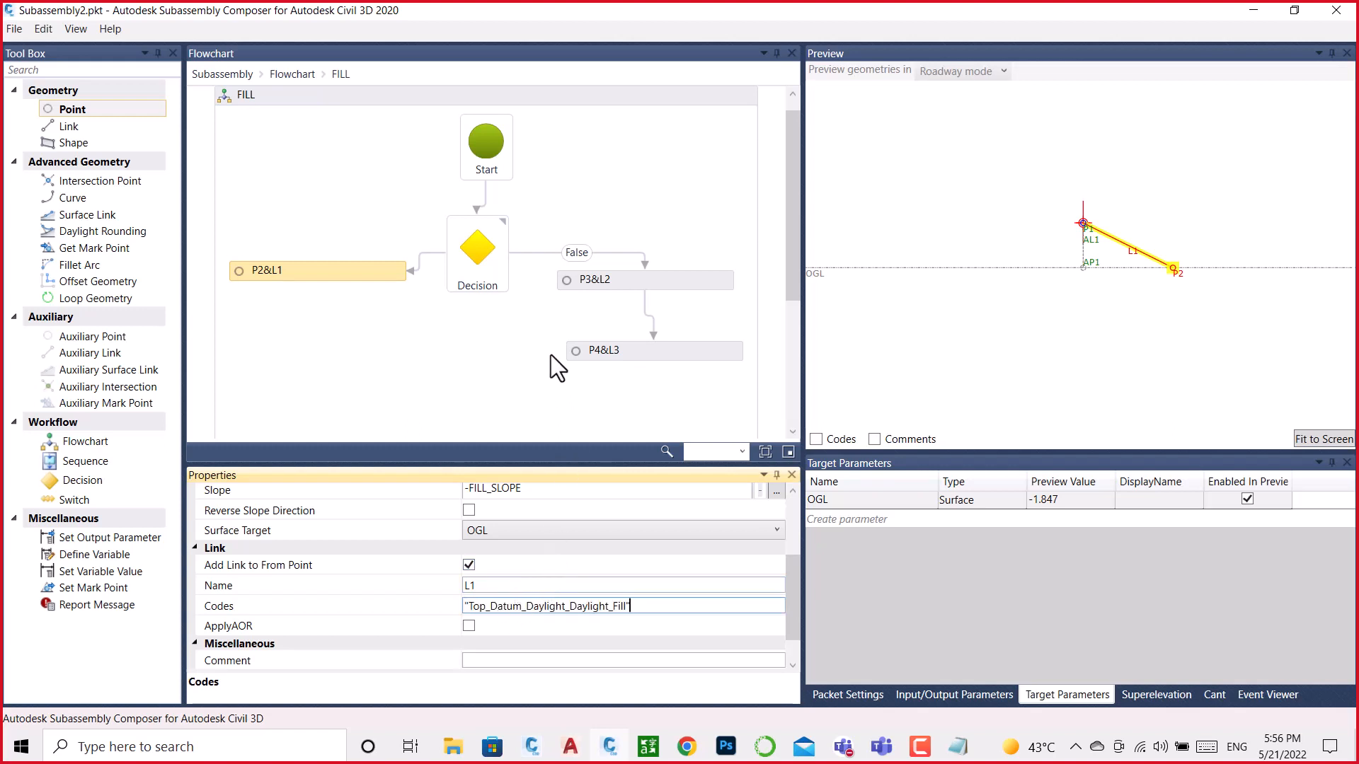
left_click(497, 363)
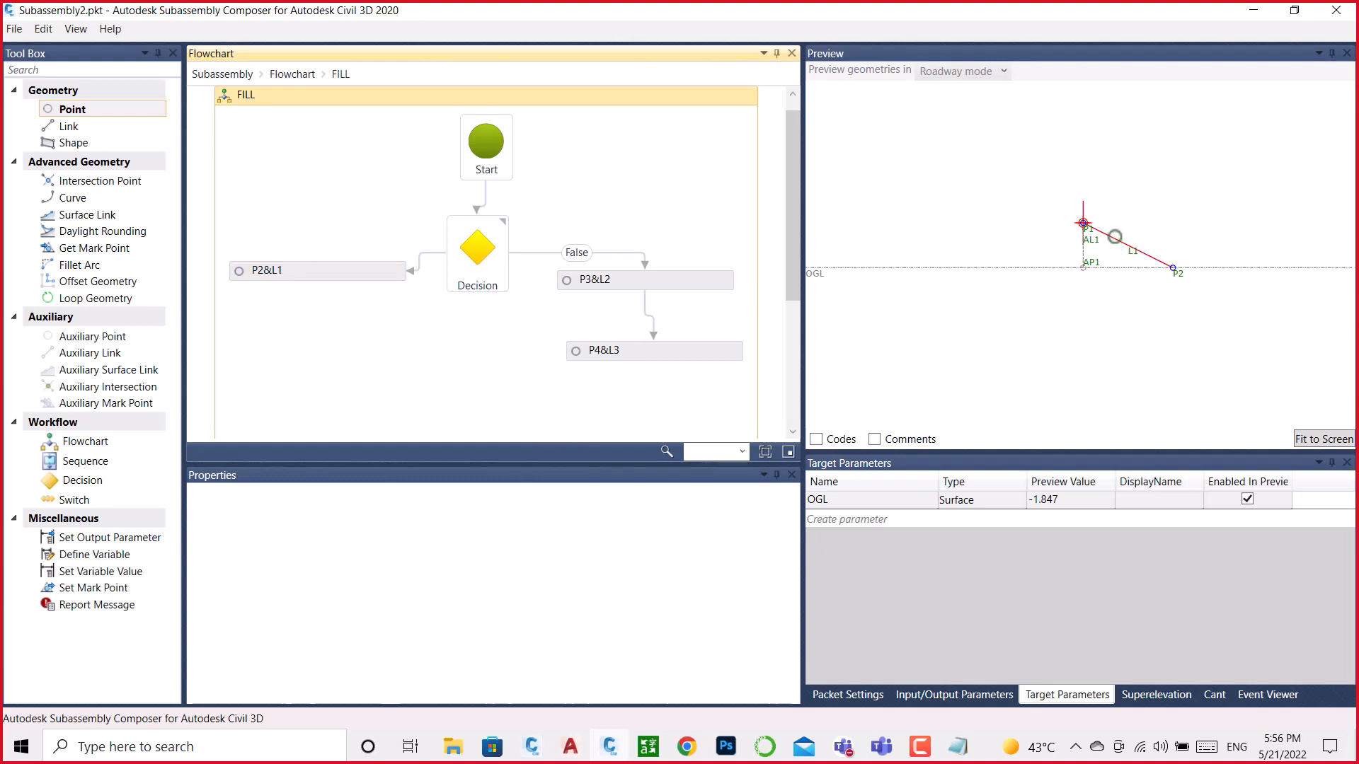
left_click(375, 270)
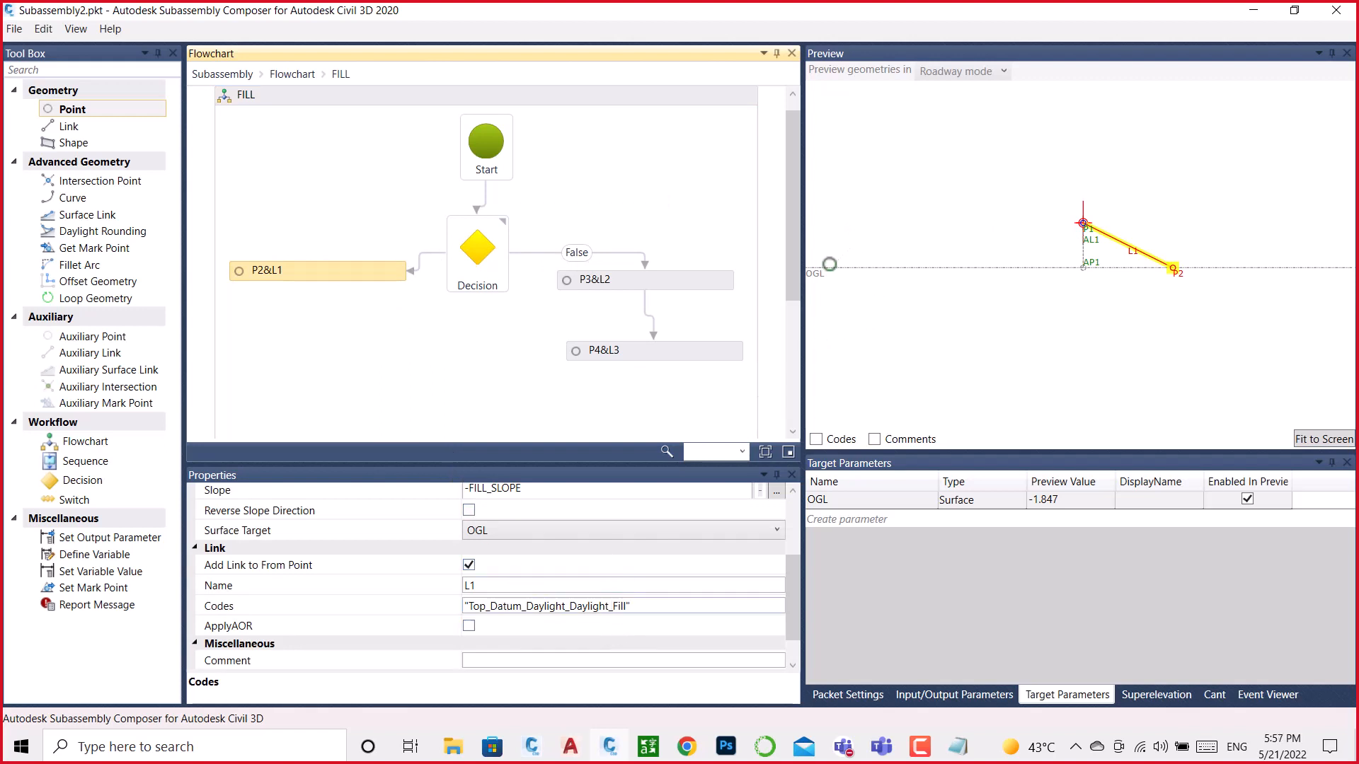
Step: Lower the OGL target to about -4.3 and replace the link code of L2 with "Top_Datum_Daylight_Daylight_Fill"
left_click_drag(818, 273, 832, 330)
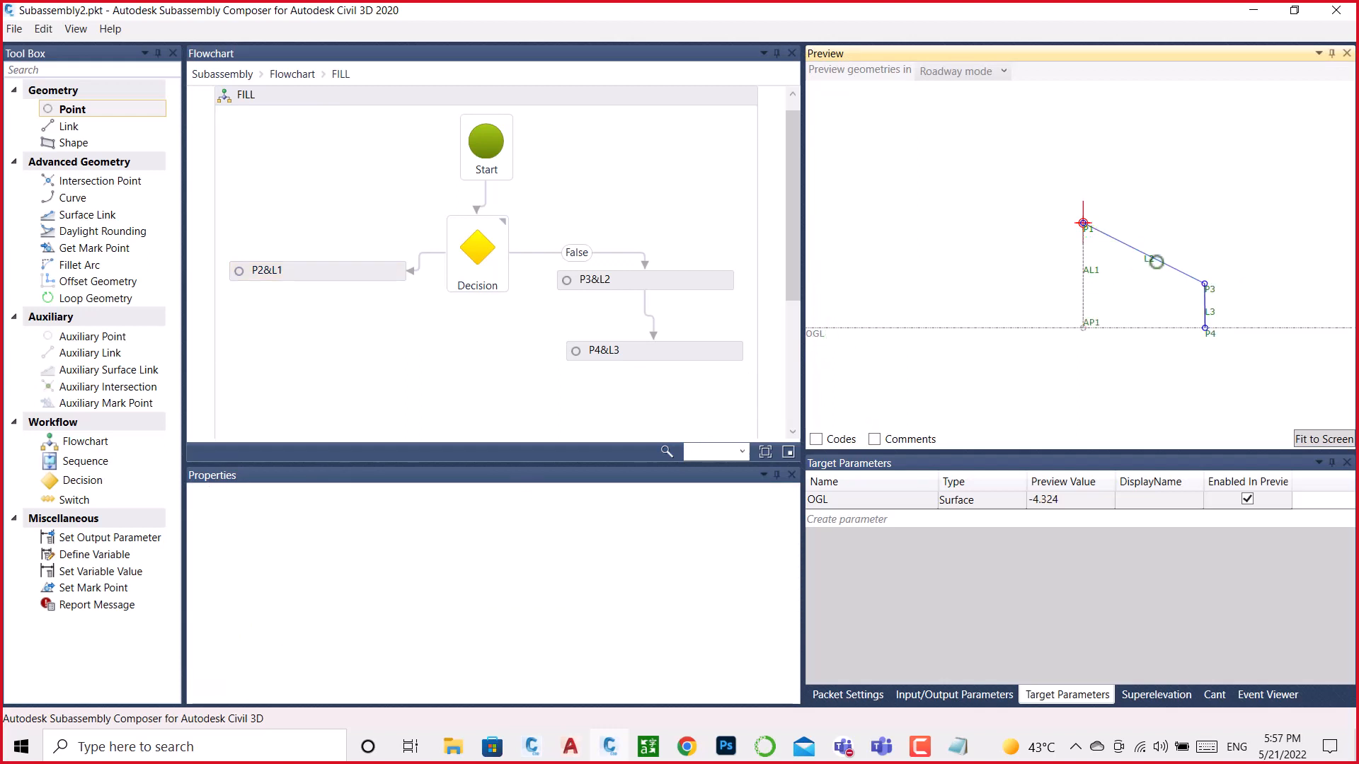
left_click(1154, 259)
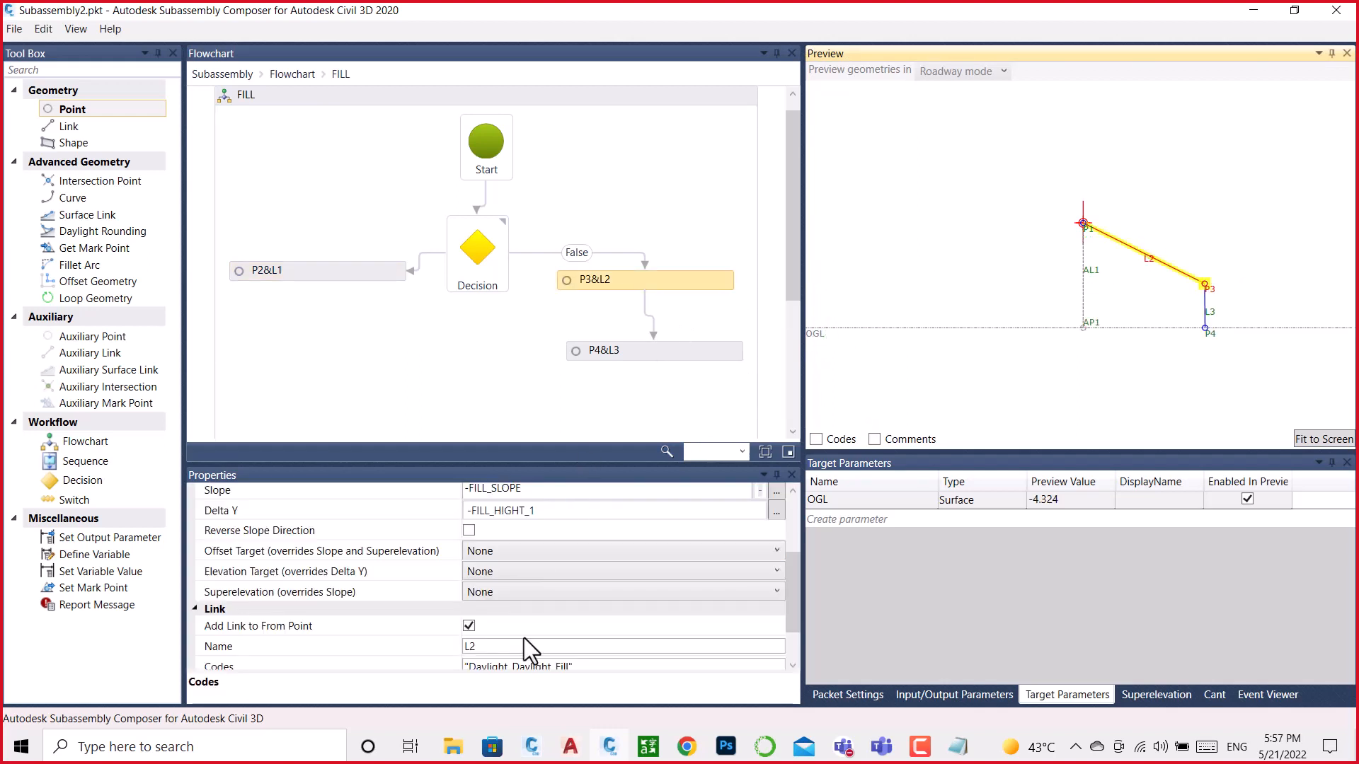
scroll(523, 638, "down", 1)
left_click_drag(583, 606, 481, 607)
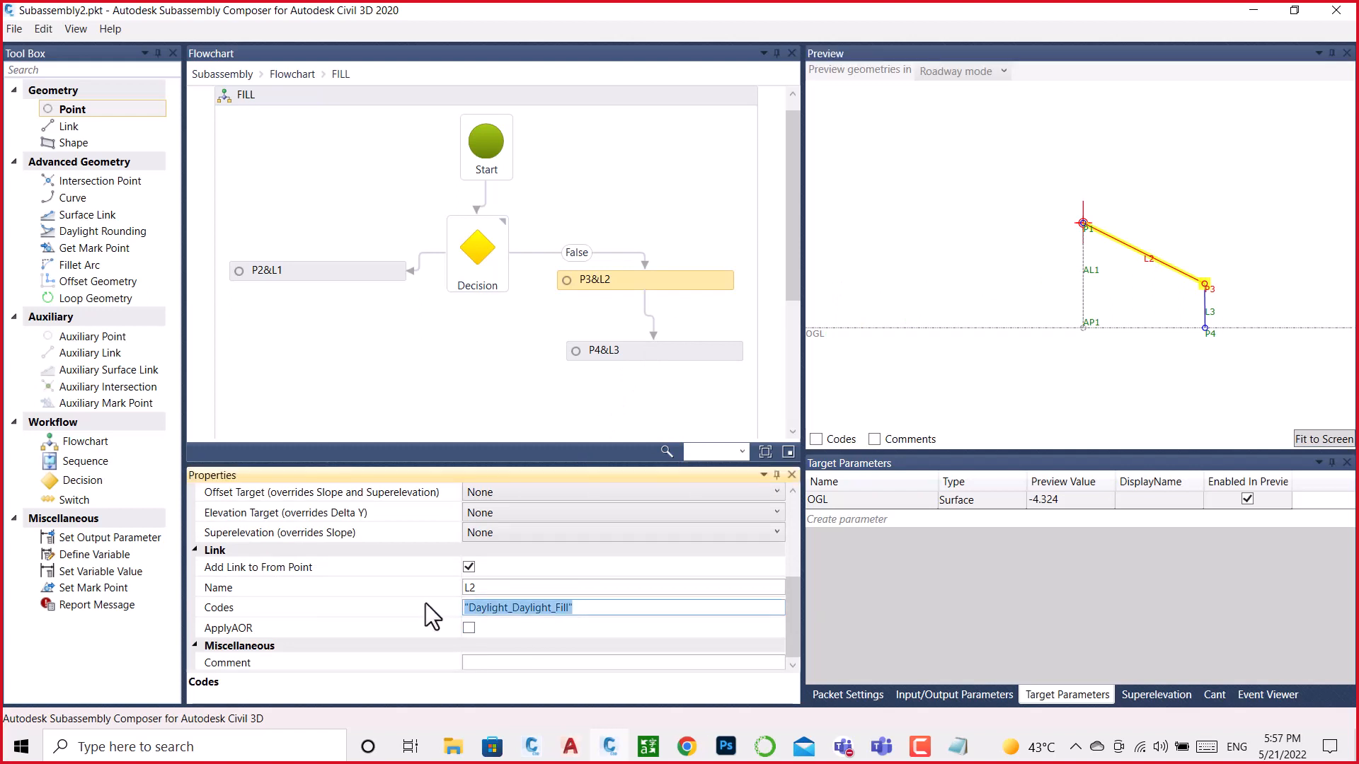
type("\"Top_Datum\",\"Daylight_Daylight_Fill\"")
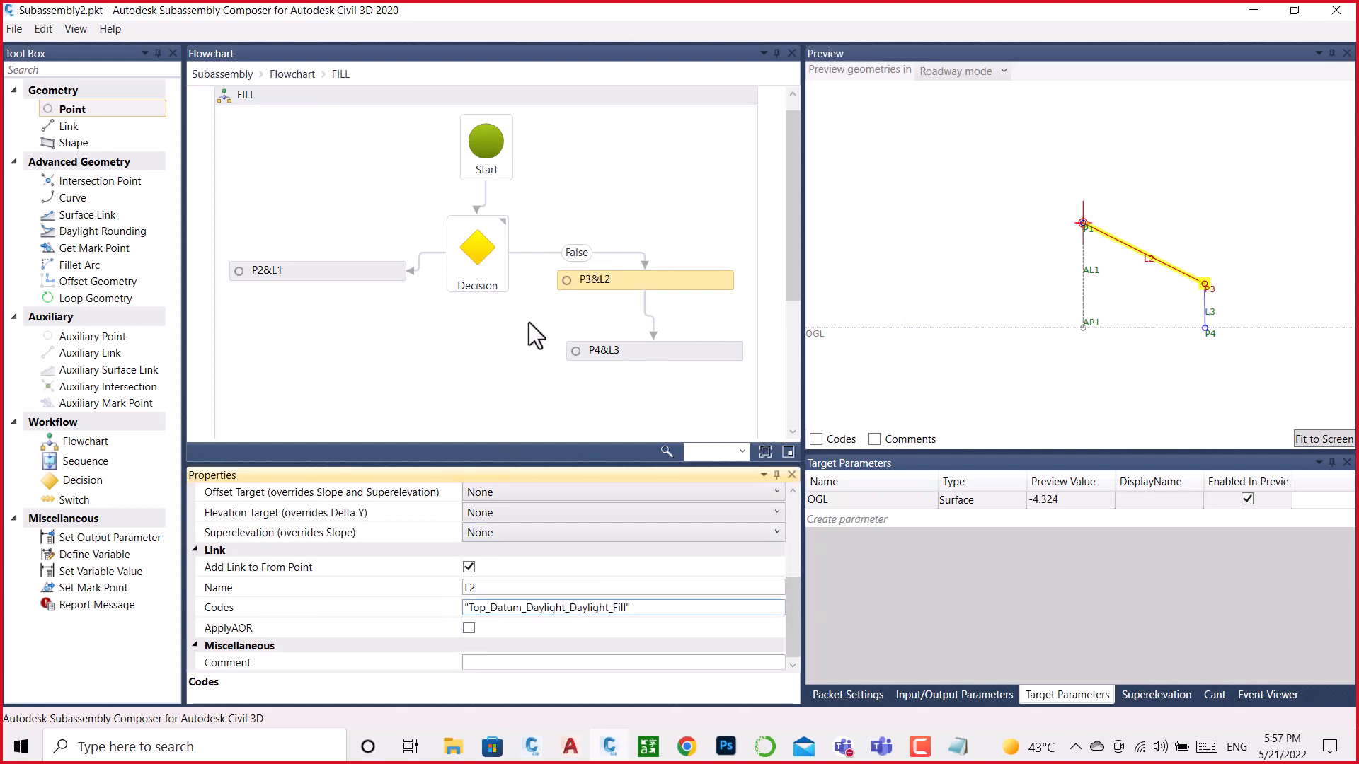
left_click(529, 321)
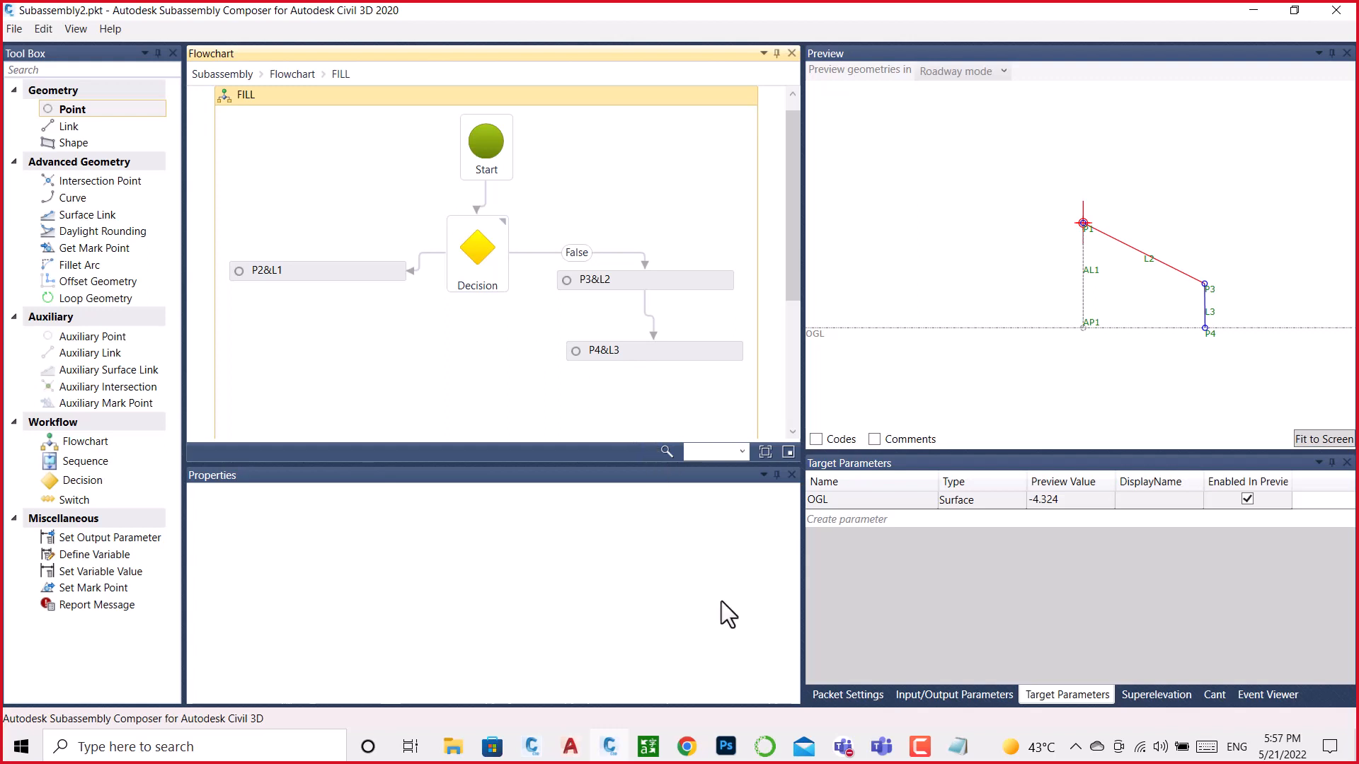
Step: Switch to the Civil 3D drawing, examine the fill daylight link and its end point, and return to Subassembly Composer
left_click(528, 747)
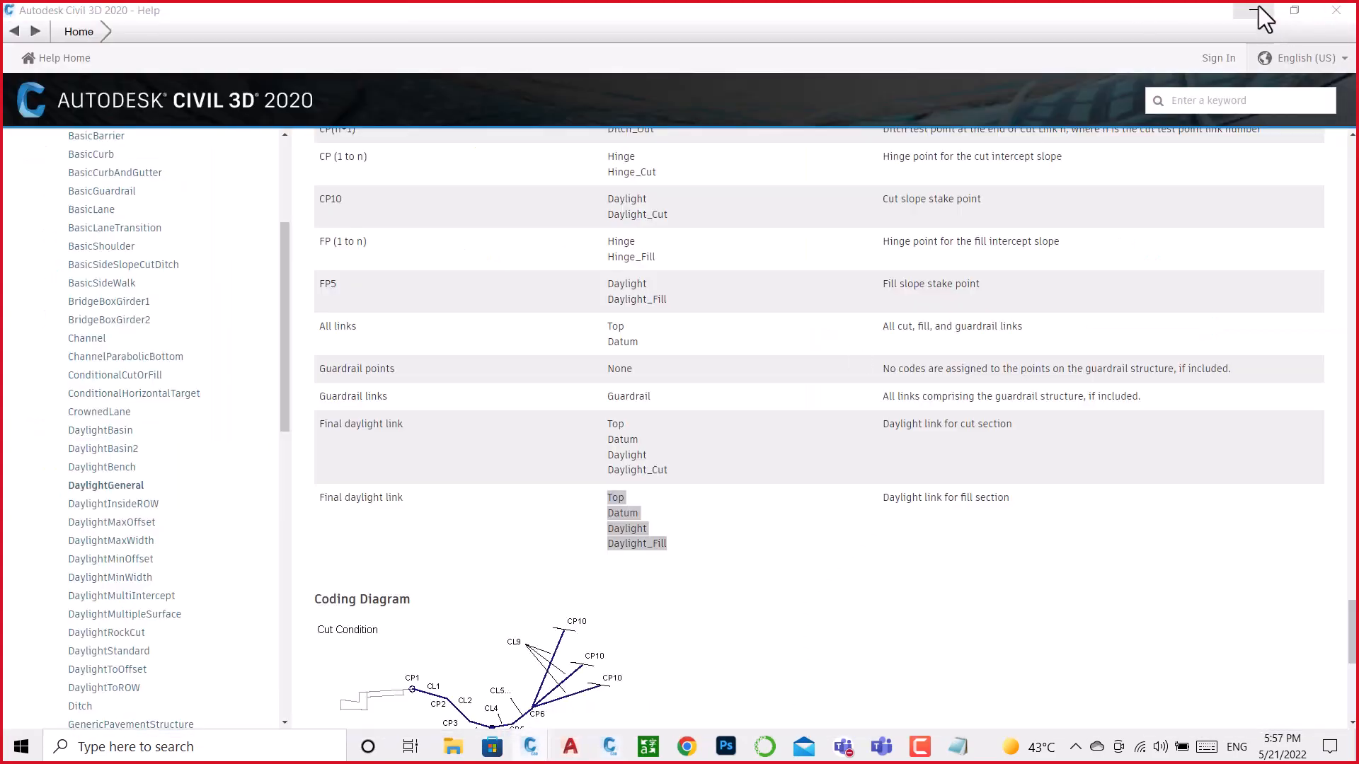
left_click(1254, 9)
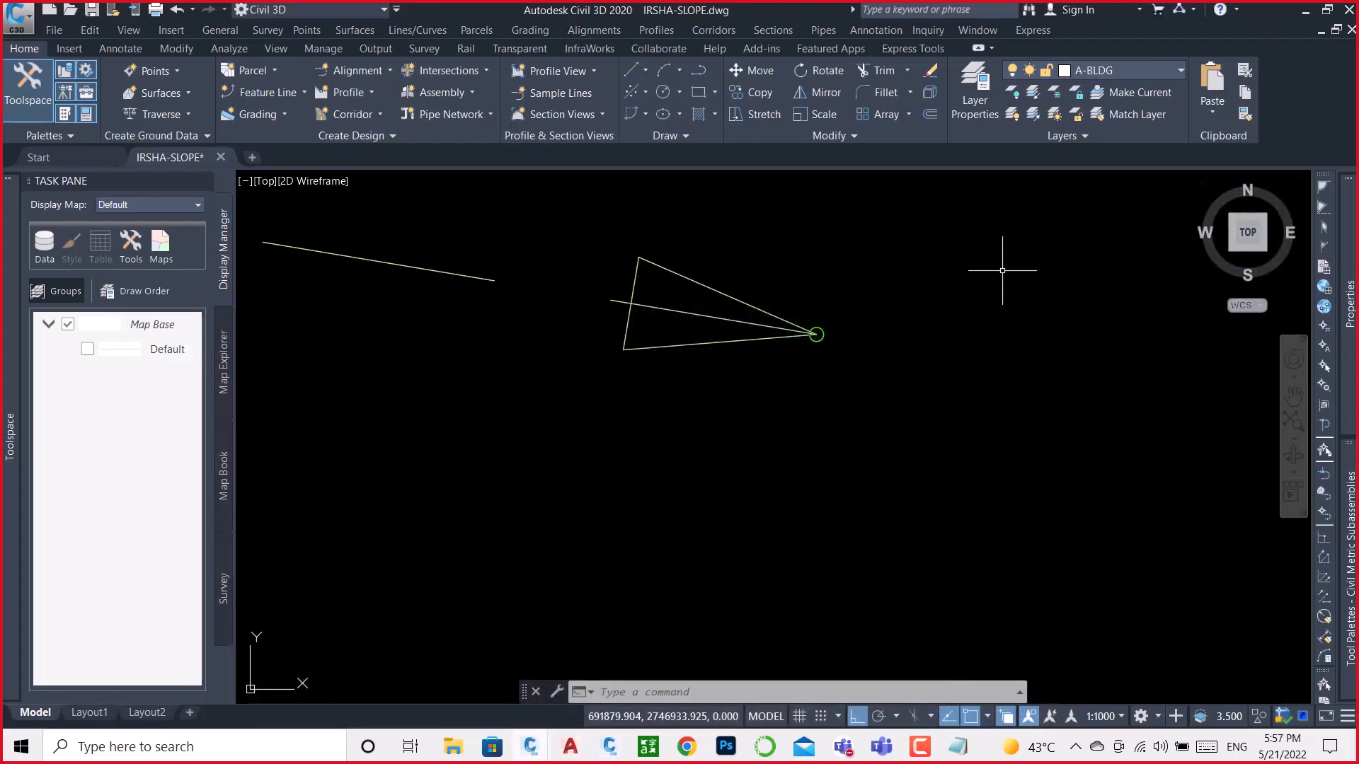
scroll(960, 278, "down", 6)
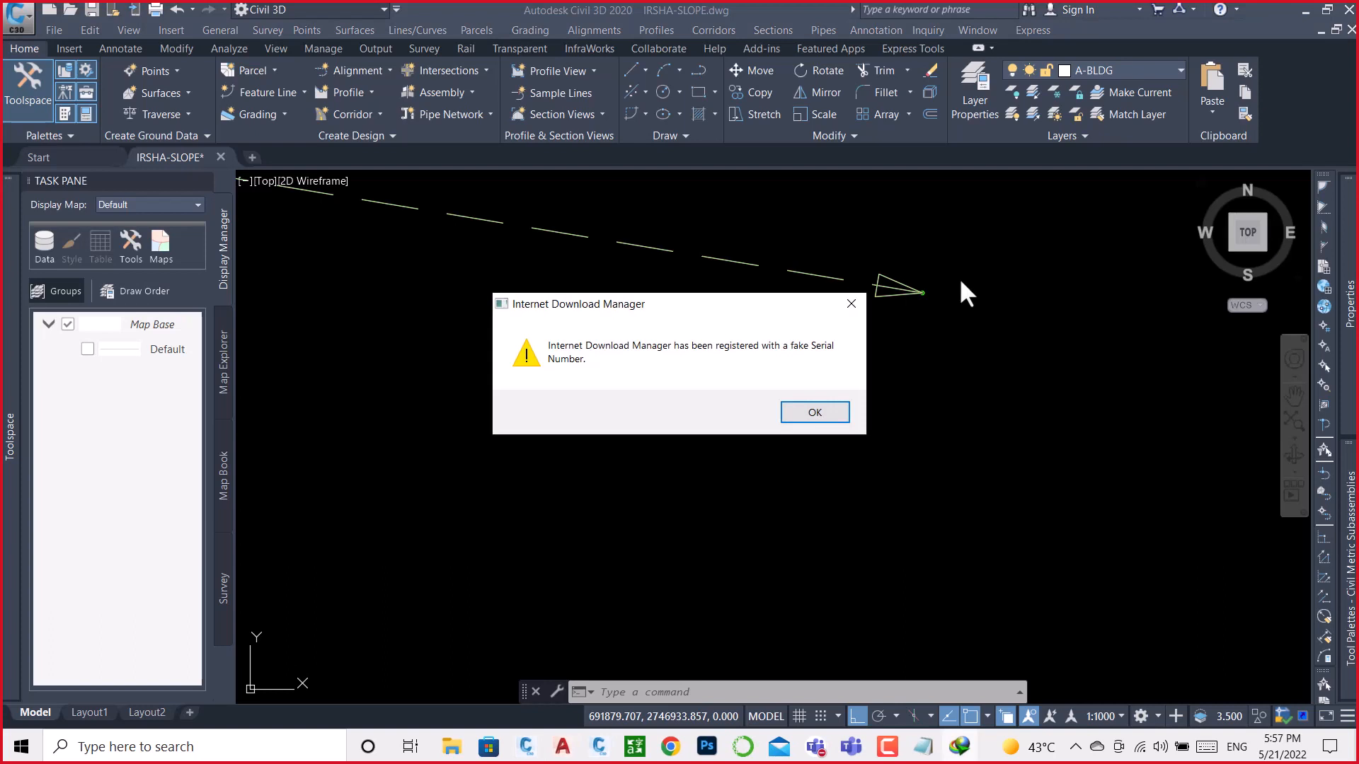
left_click(852, 303)
scroll(920, 354, "up", 5)
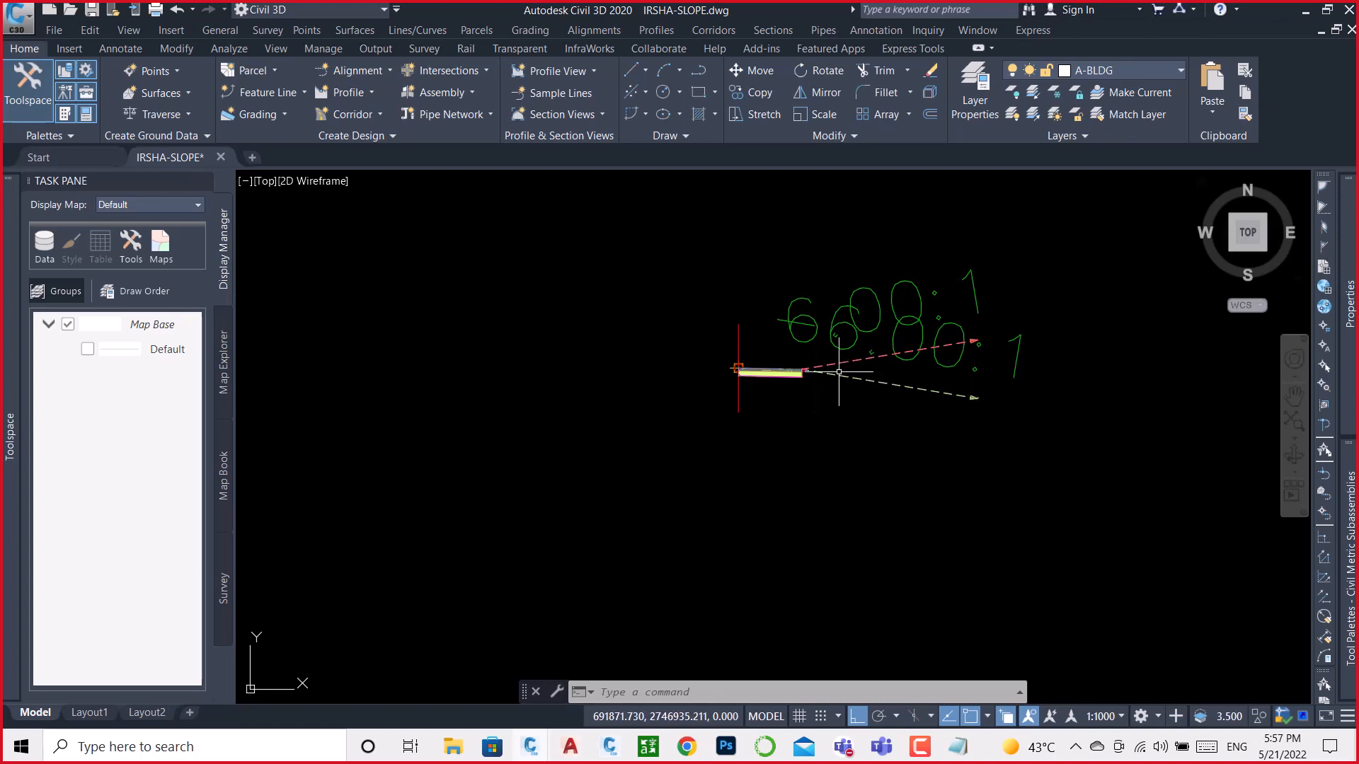
scroll(842, 373, "up", 4)
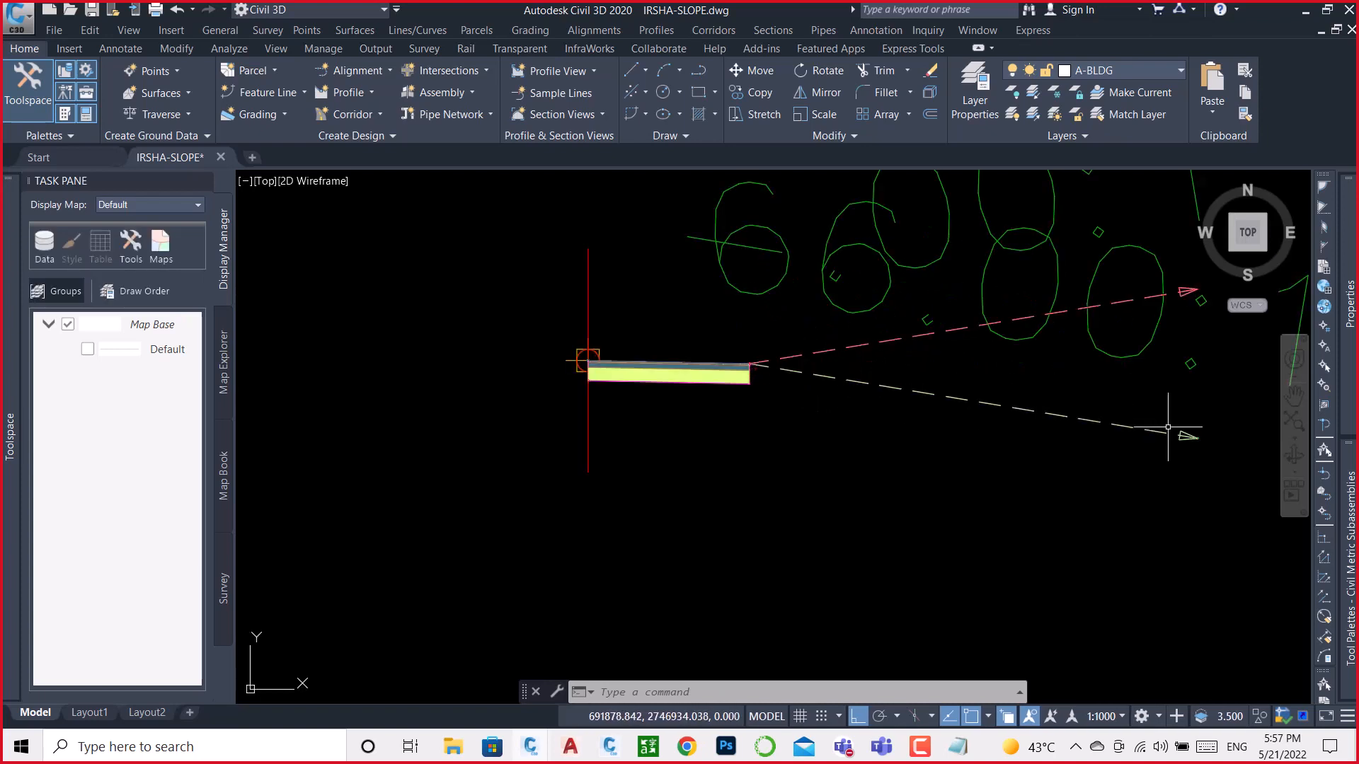
scroll(1182, 432, "up", 4)
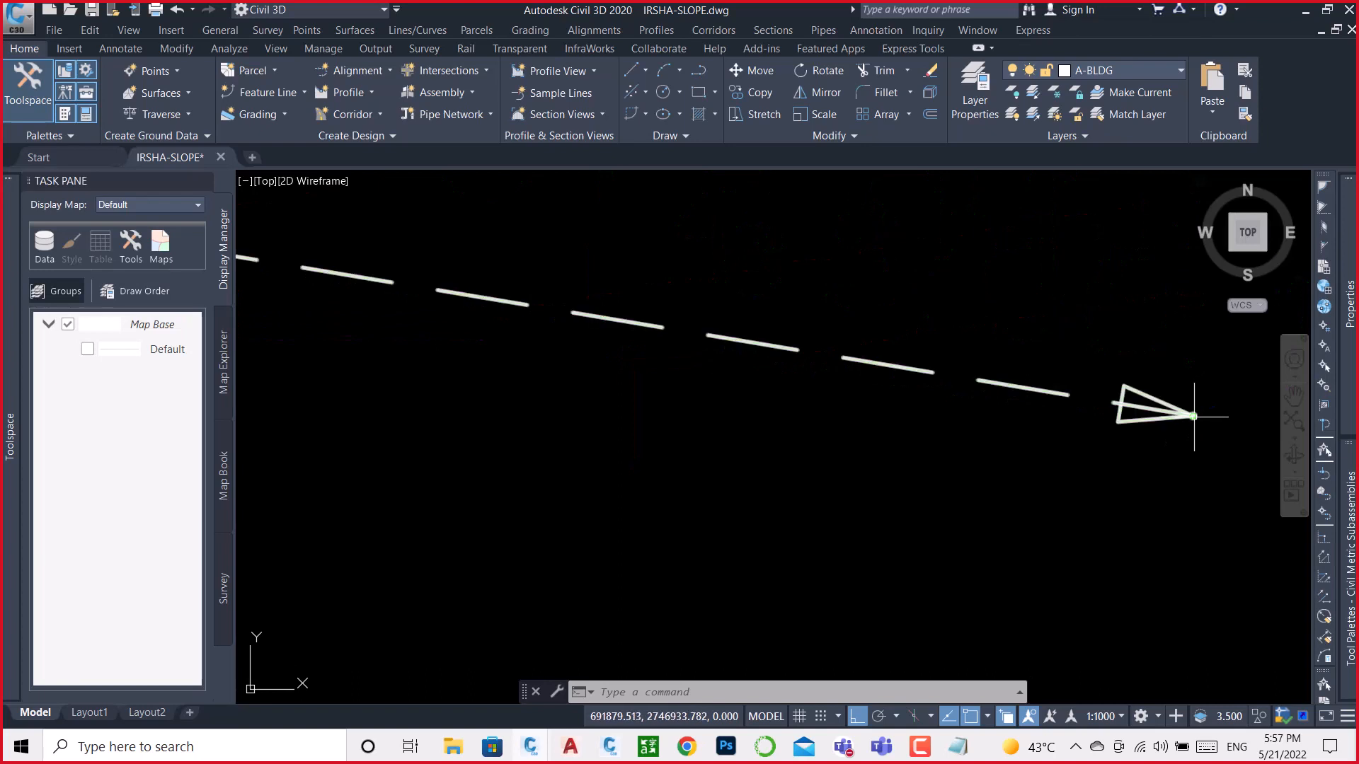
scroll(1193, 409, "up", 6)
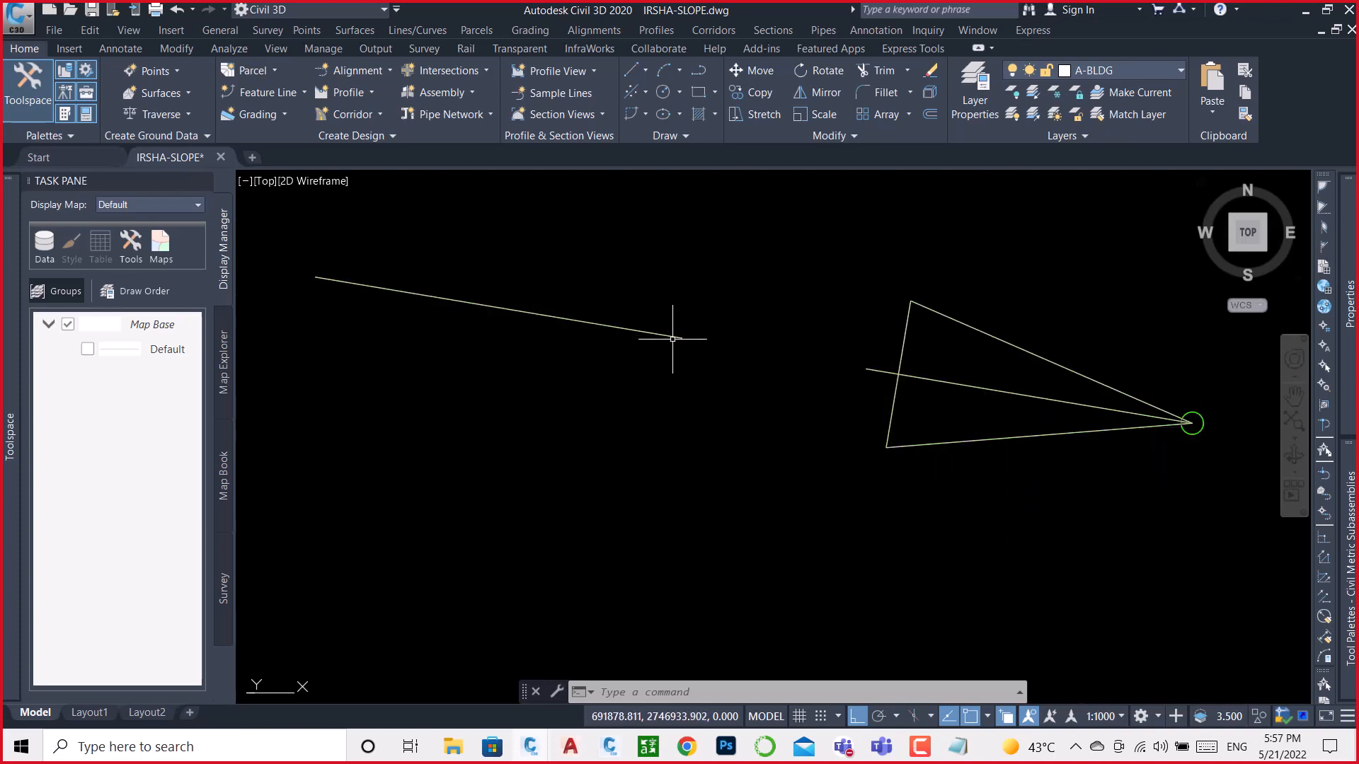
scroll(784, 305, "down", 3)
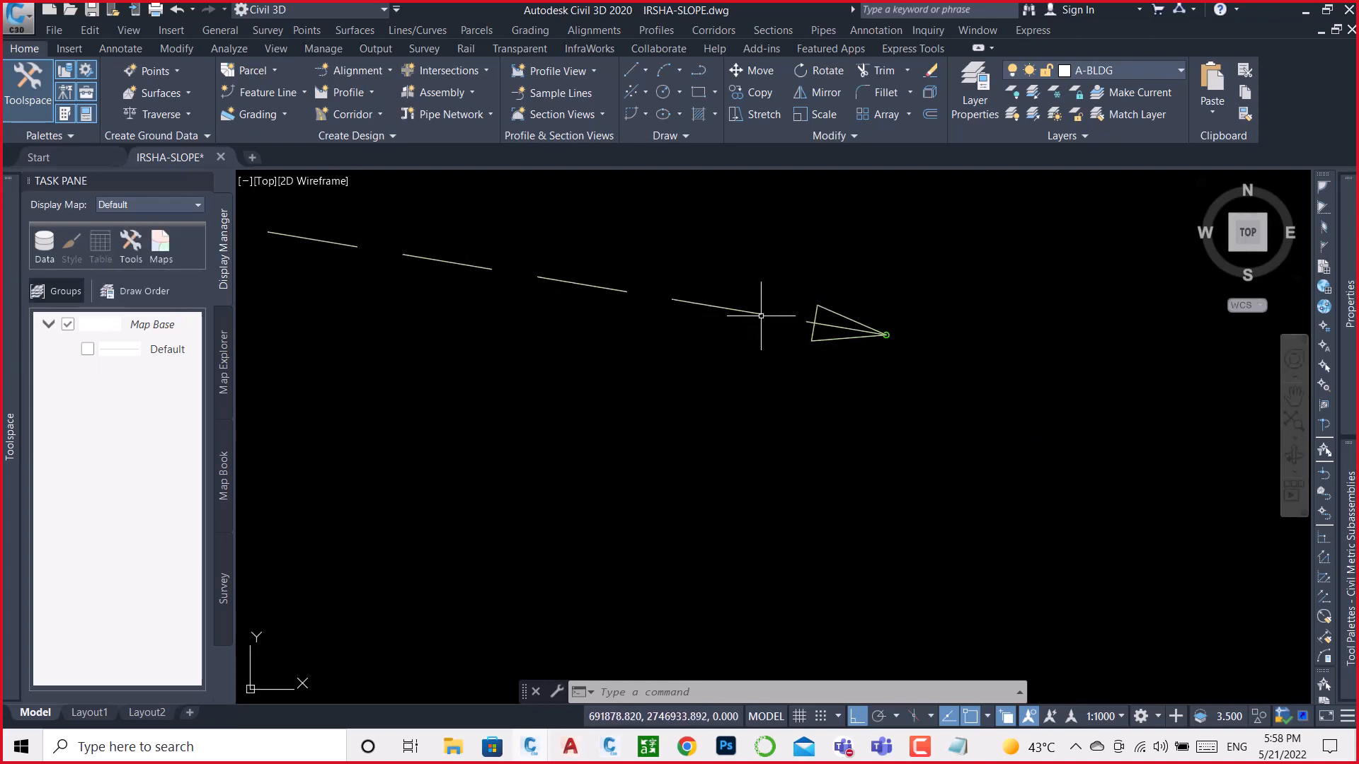
mouse_move(761, 315)
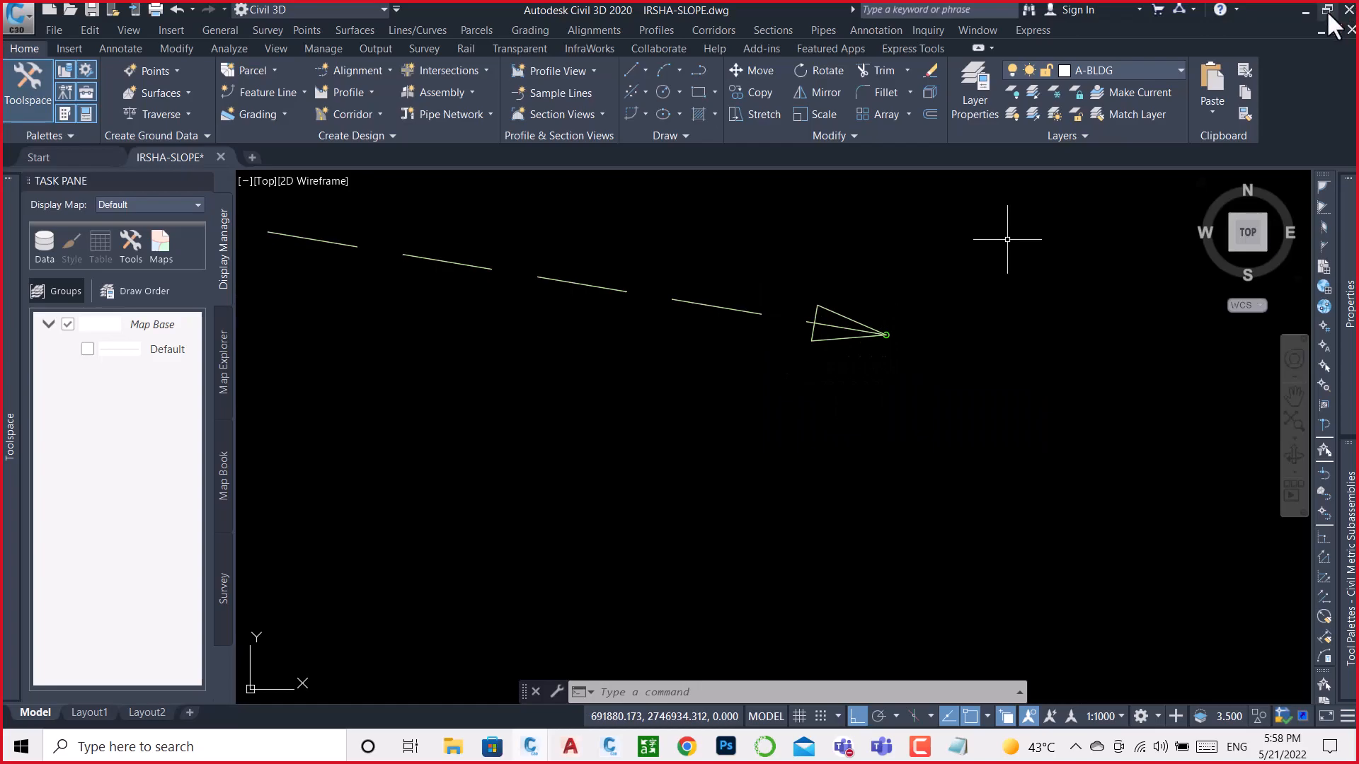
left_click(1305, 11)
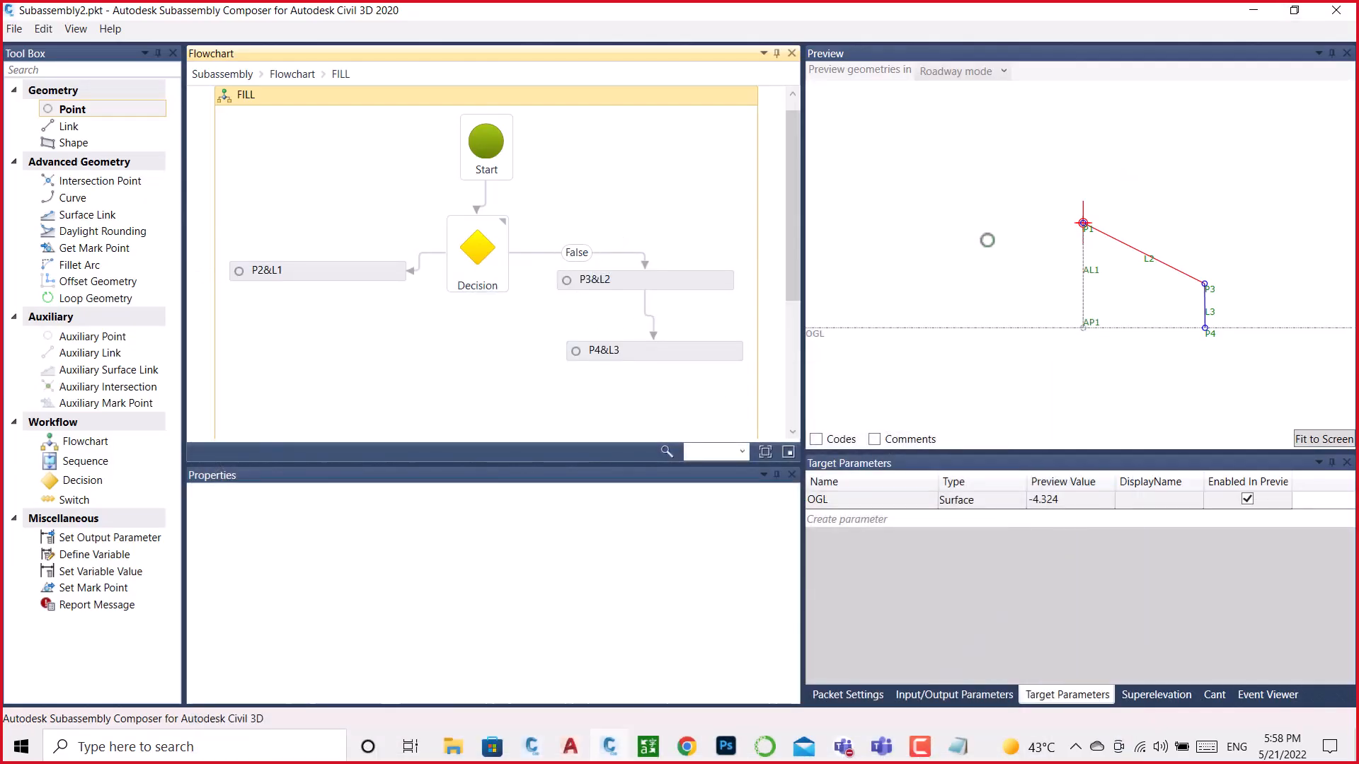
Step: Raise the OGL target to about -1.5 and check the point and link codes of P2 and L1
left_click_drag(817, 334, 883, 269)
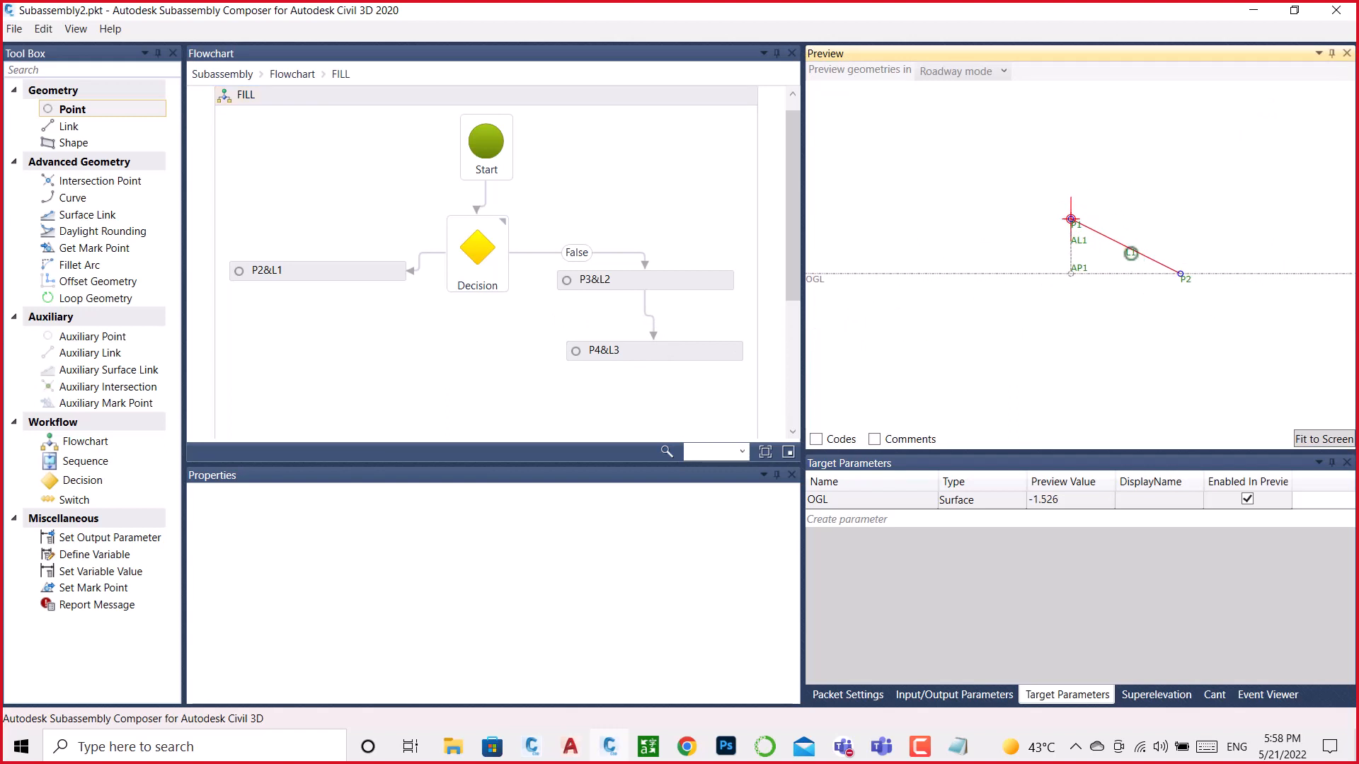
left_click(1127, 253)
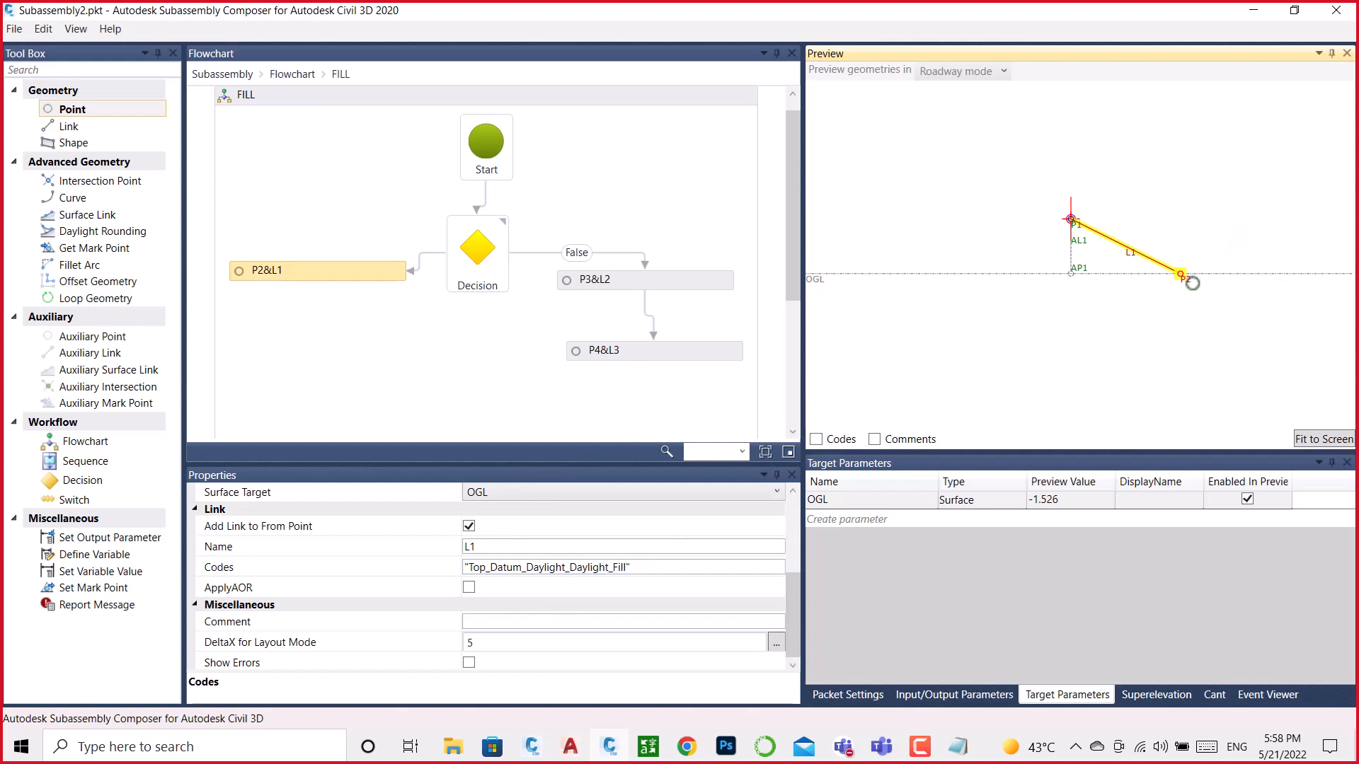
scroll(552, 531, "up", 3)
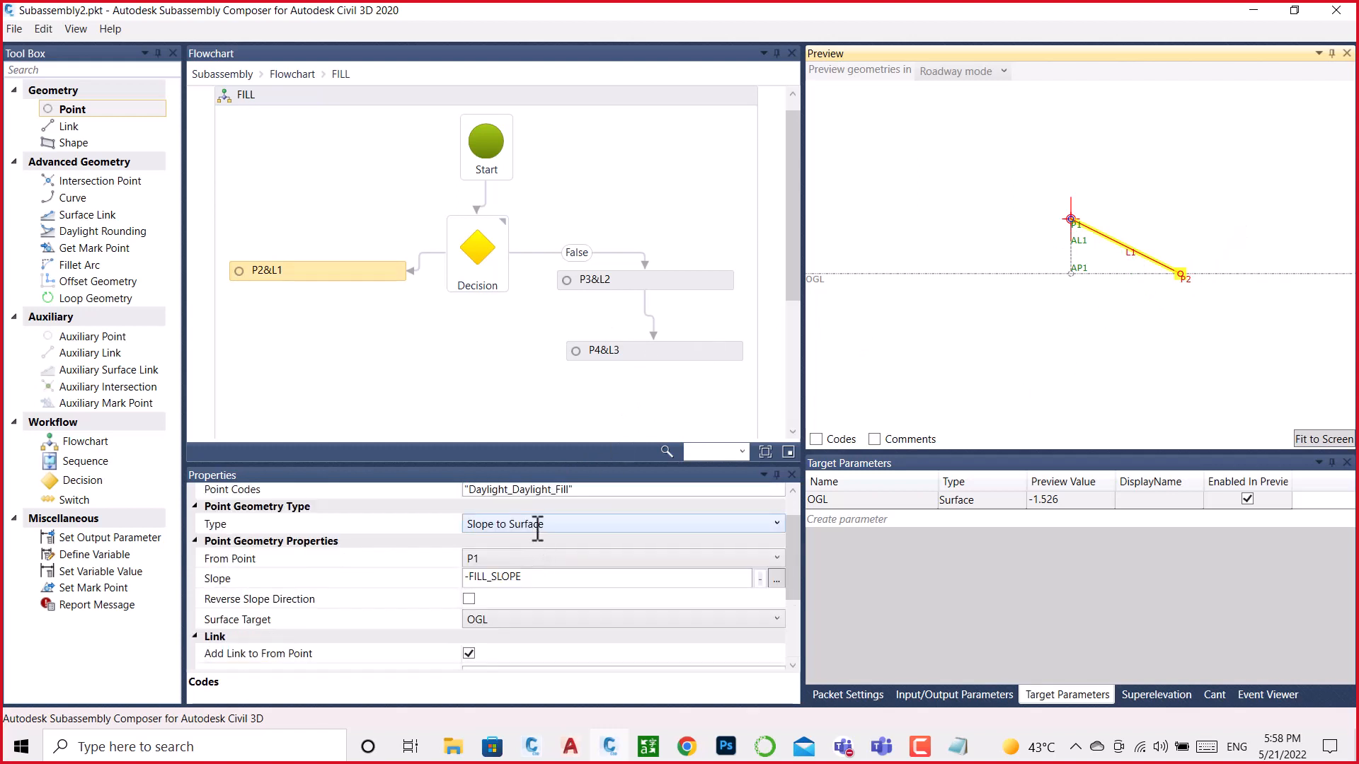
scroll(538, 527, "up", 1)
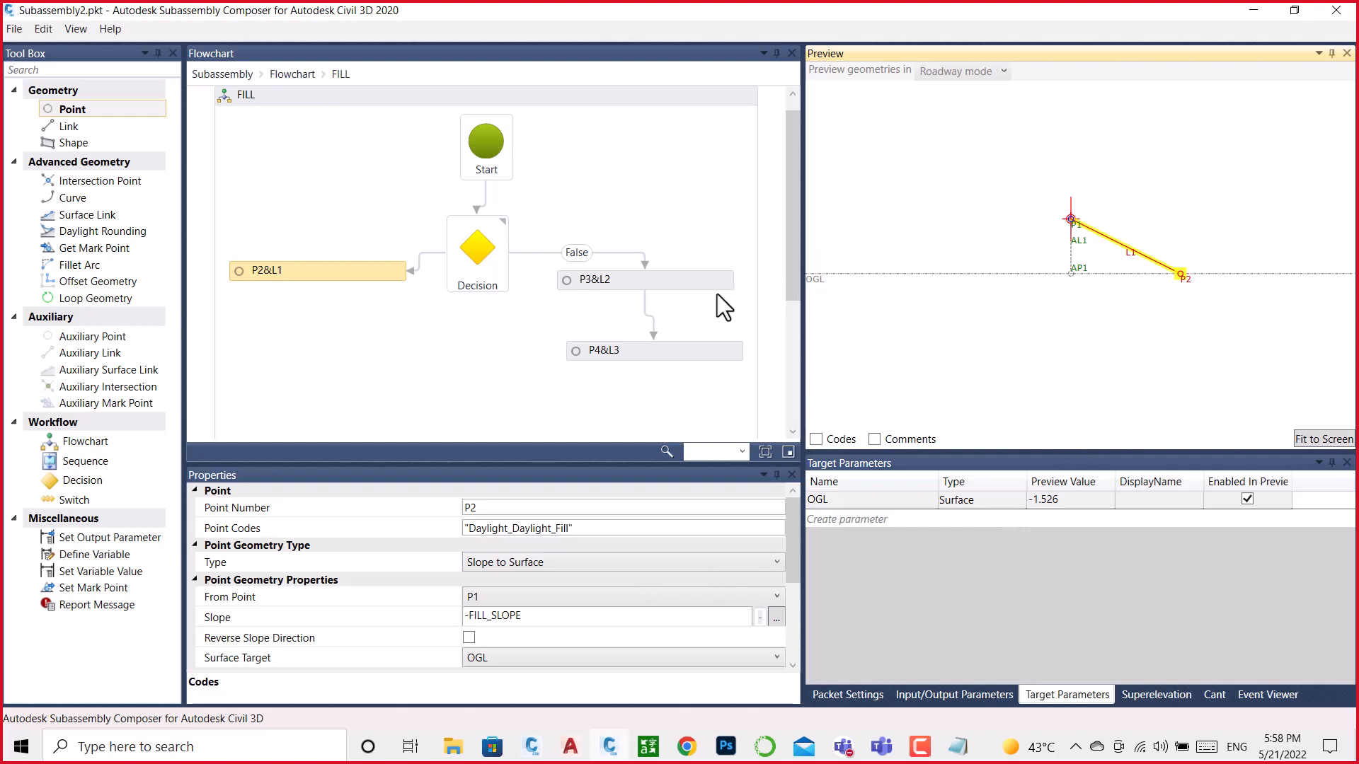
Step: Lower the OGL target to about -3.5 and check the point and link codes of P3 and L2
left_click(688, 281)
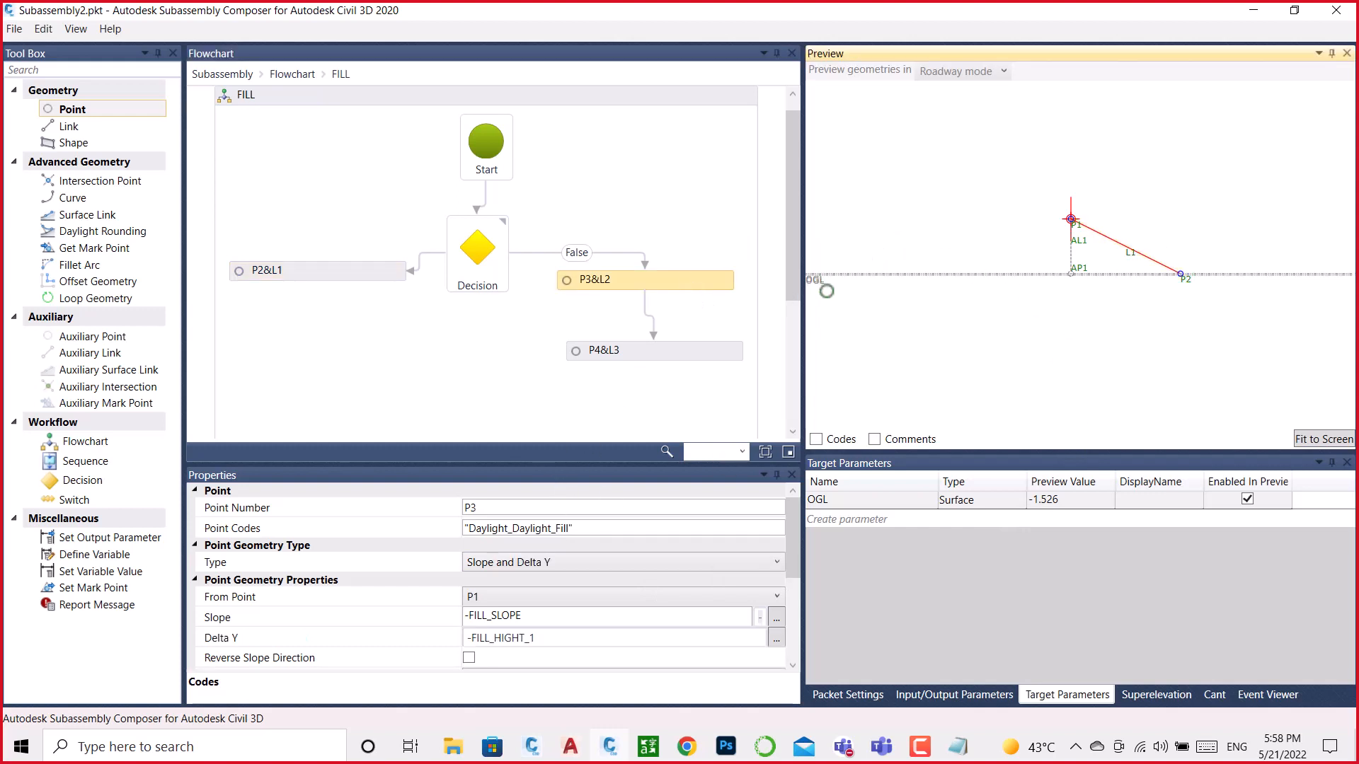
left_click_drag(822, 277, 828, 315)
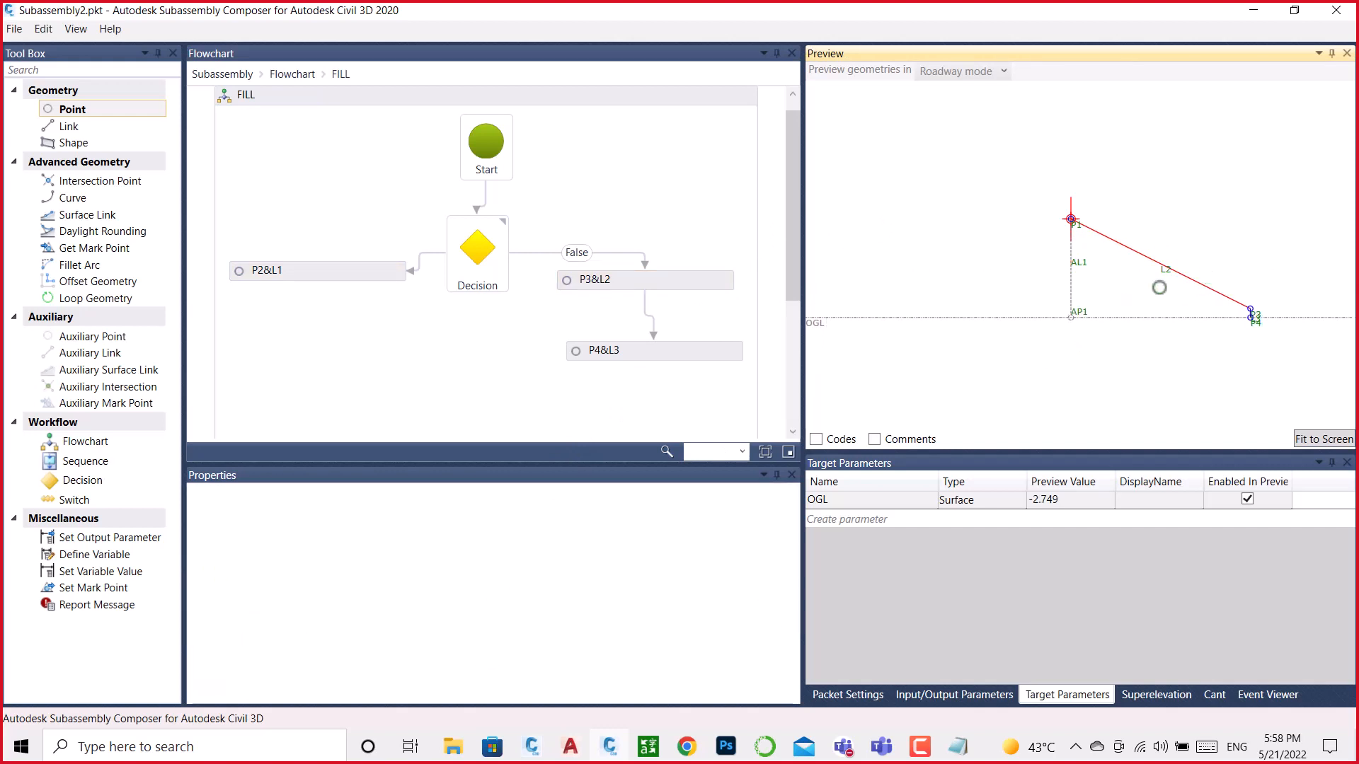
left_click_drag(818, 320, 825, 345)
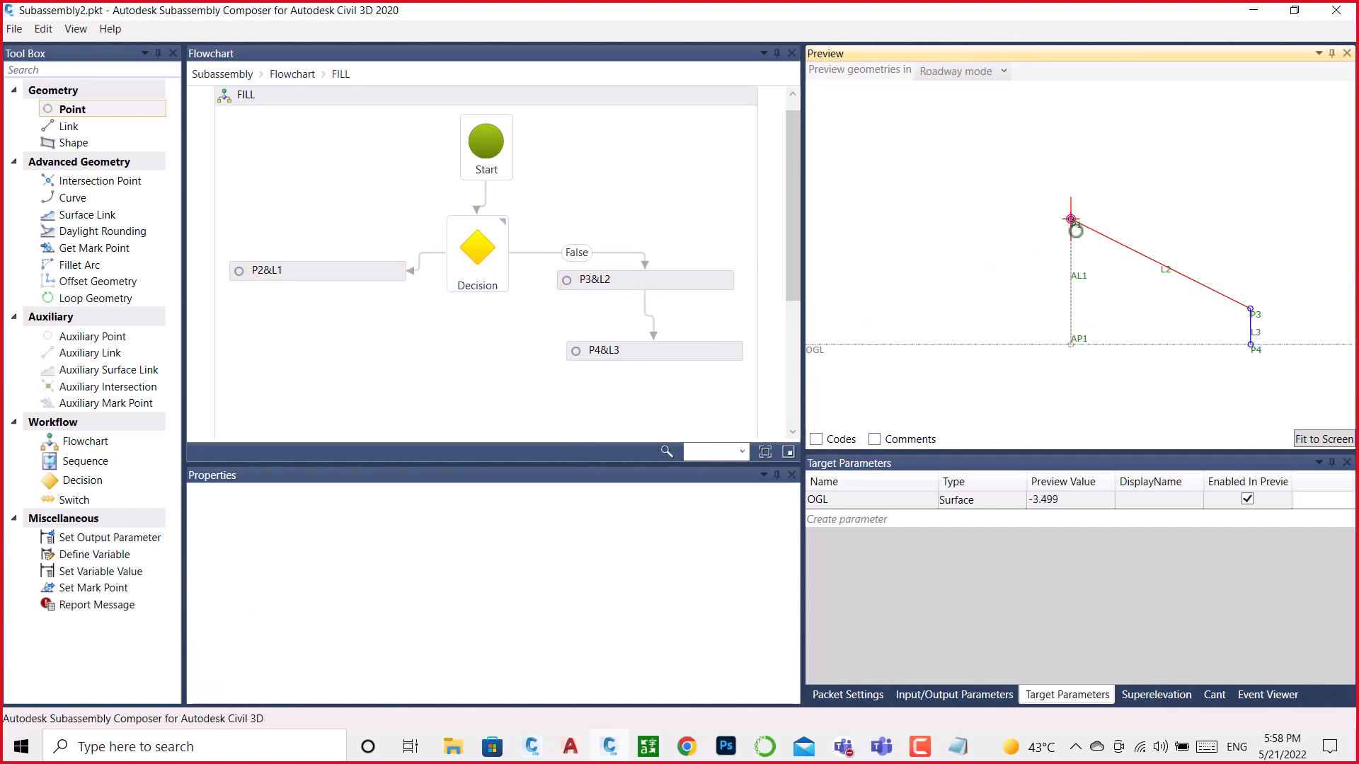
scroll(692, 316, "down", 1)
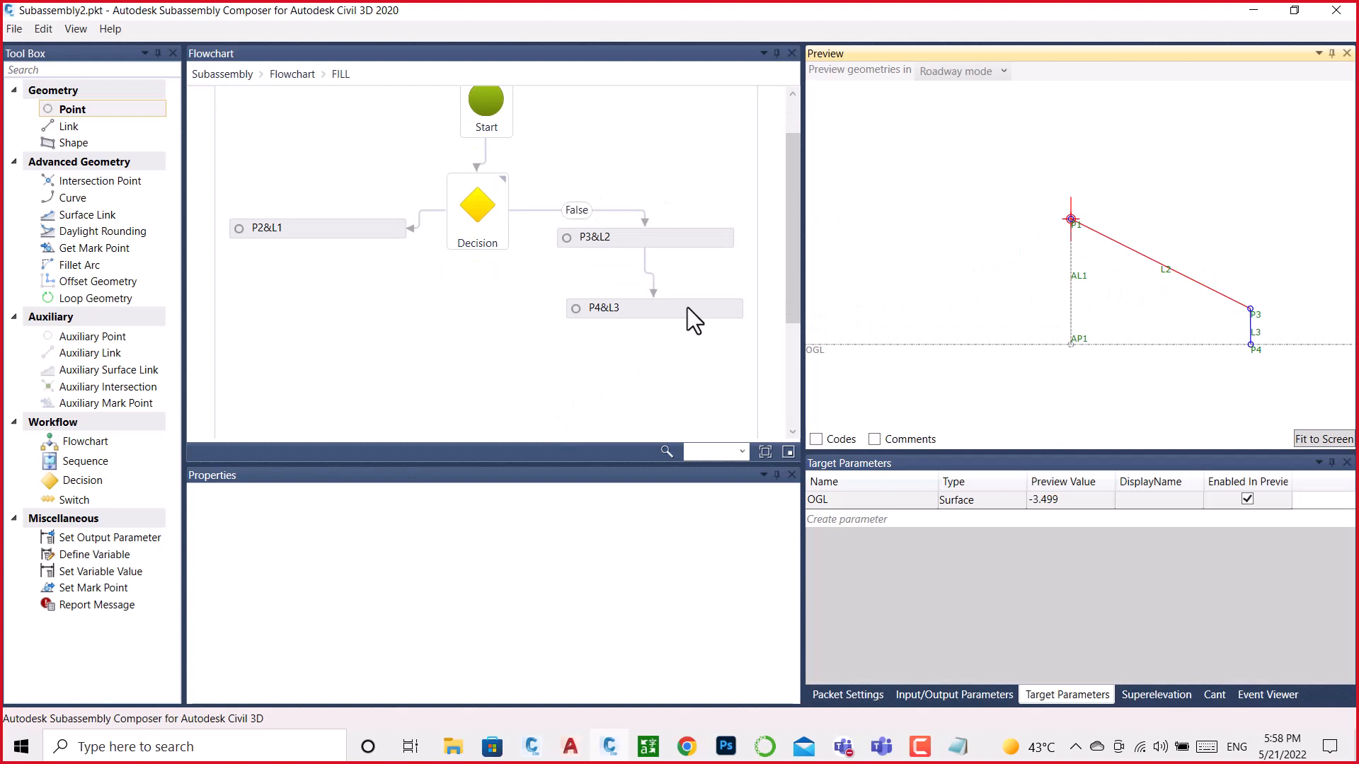
left_click(719, 243)
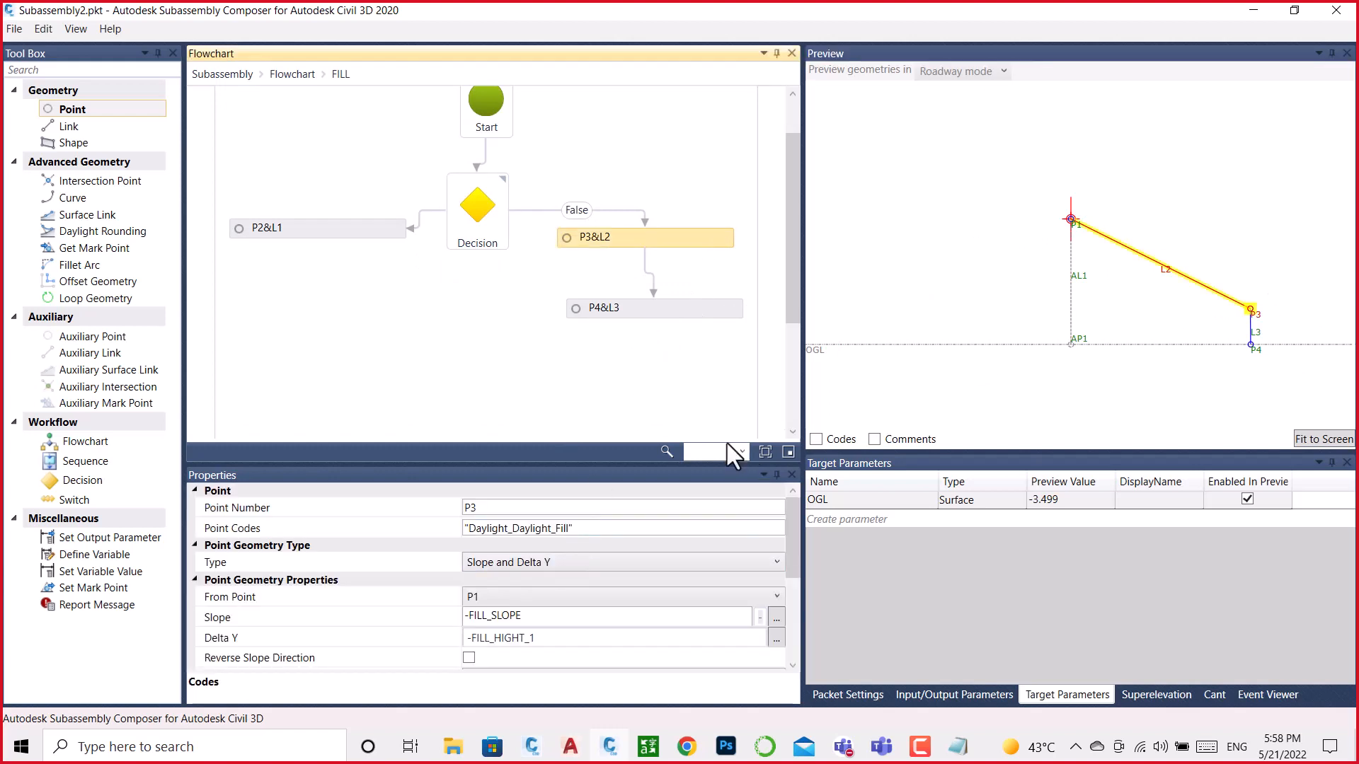
scroll(570, 597, "down", 5)
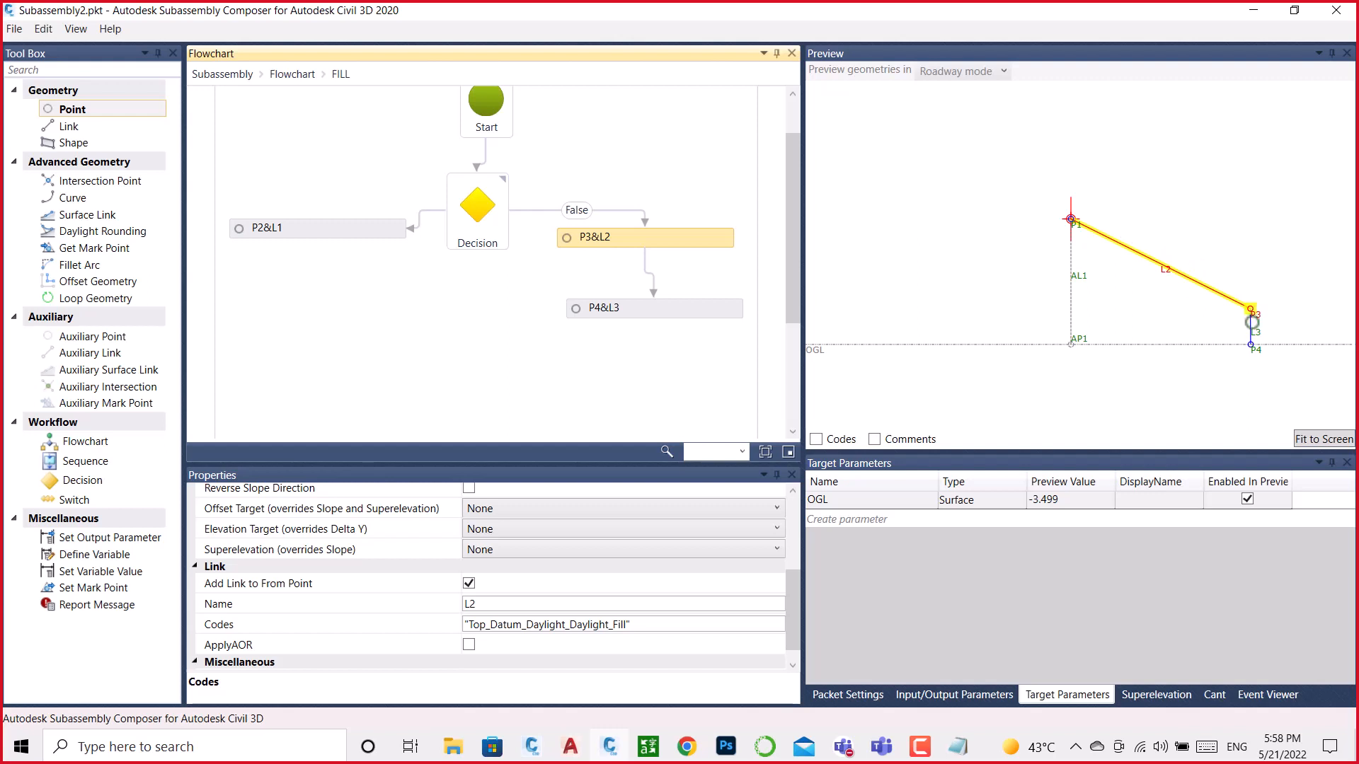
scroll(1252, 341, "up", 1)
scroll(1249, 309, "up", 1)
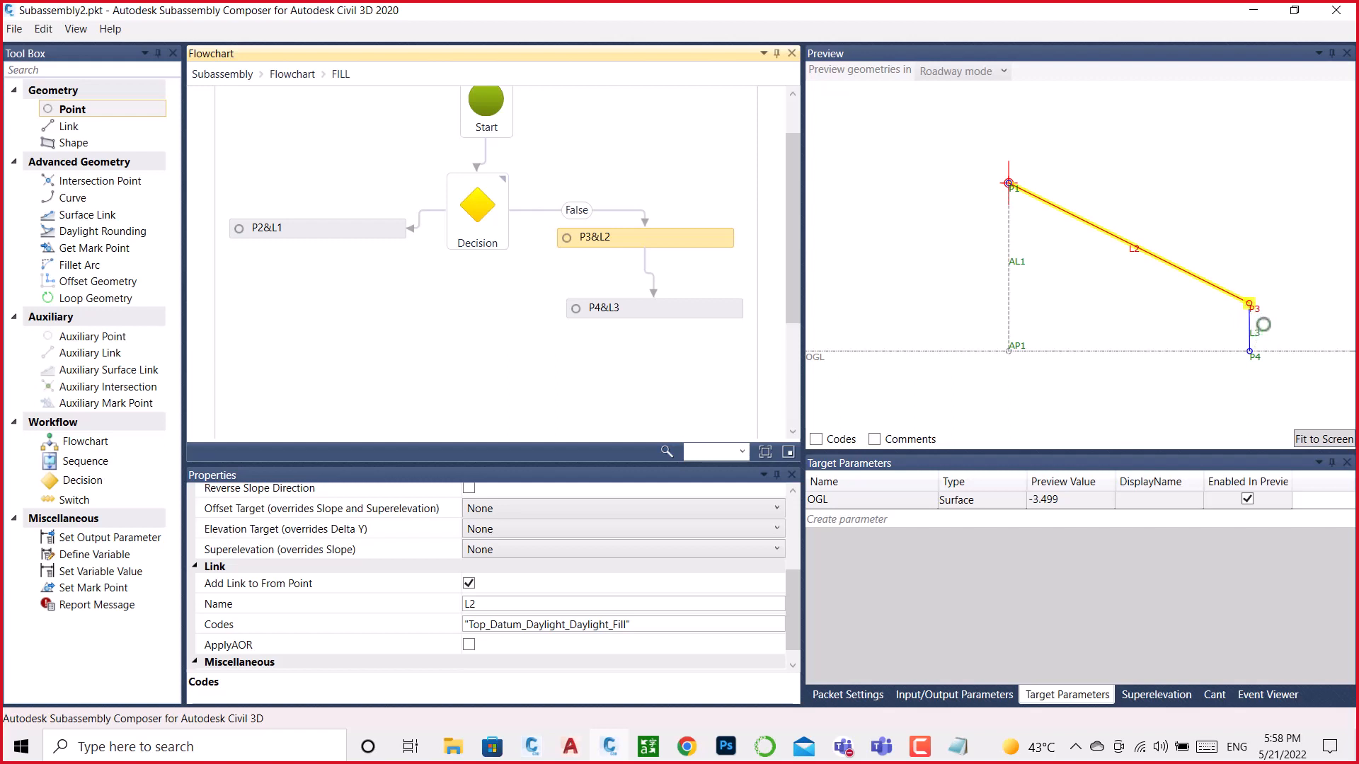
Step: Copy the link code "Top_Datum_Daylight_Daylight_Fill" from L2 and enter it as the point code of P4
left_click_drag(654, 624, 442, 621)
key("ctrl+c")
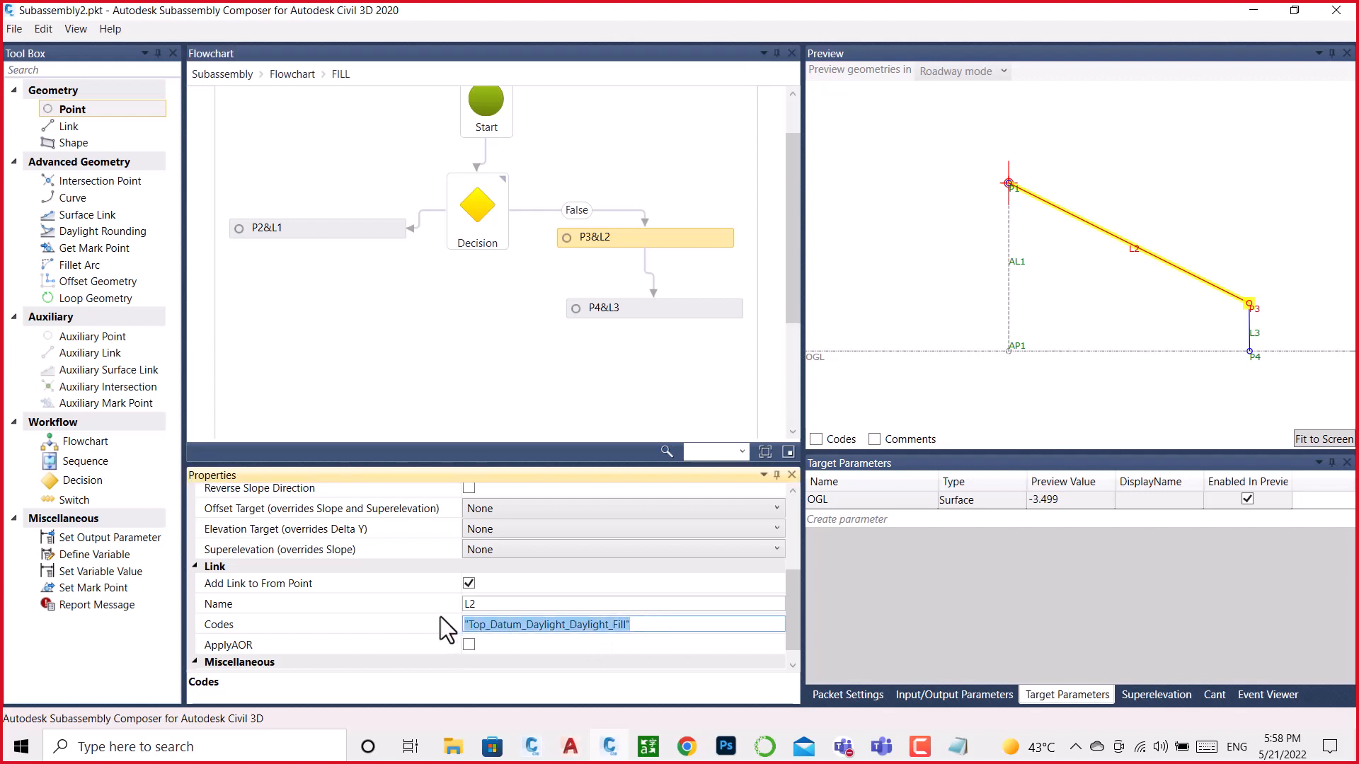
left_click(1252, 335)
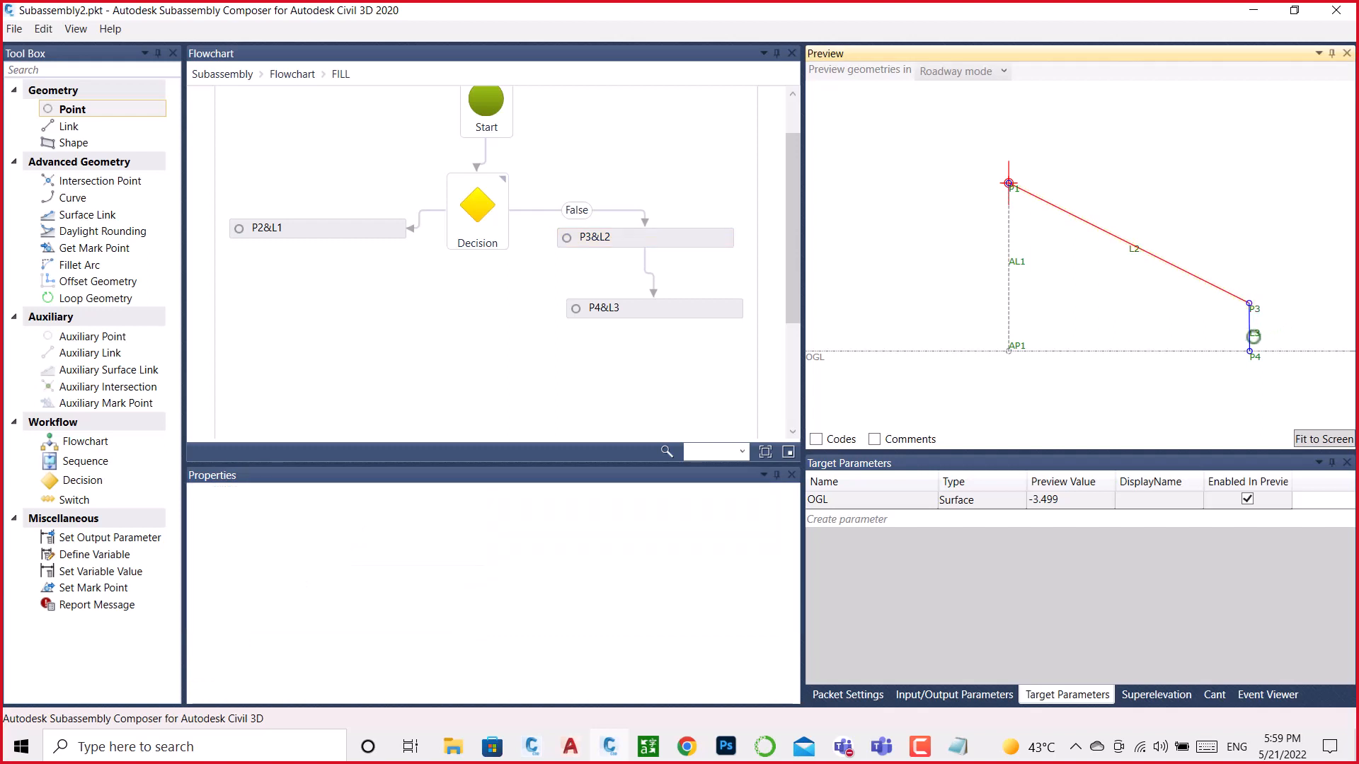
scroll(300, 557, "up", 5)
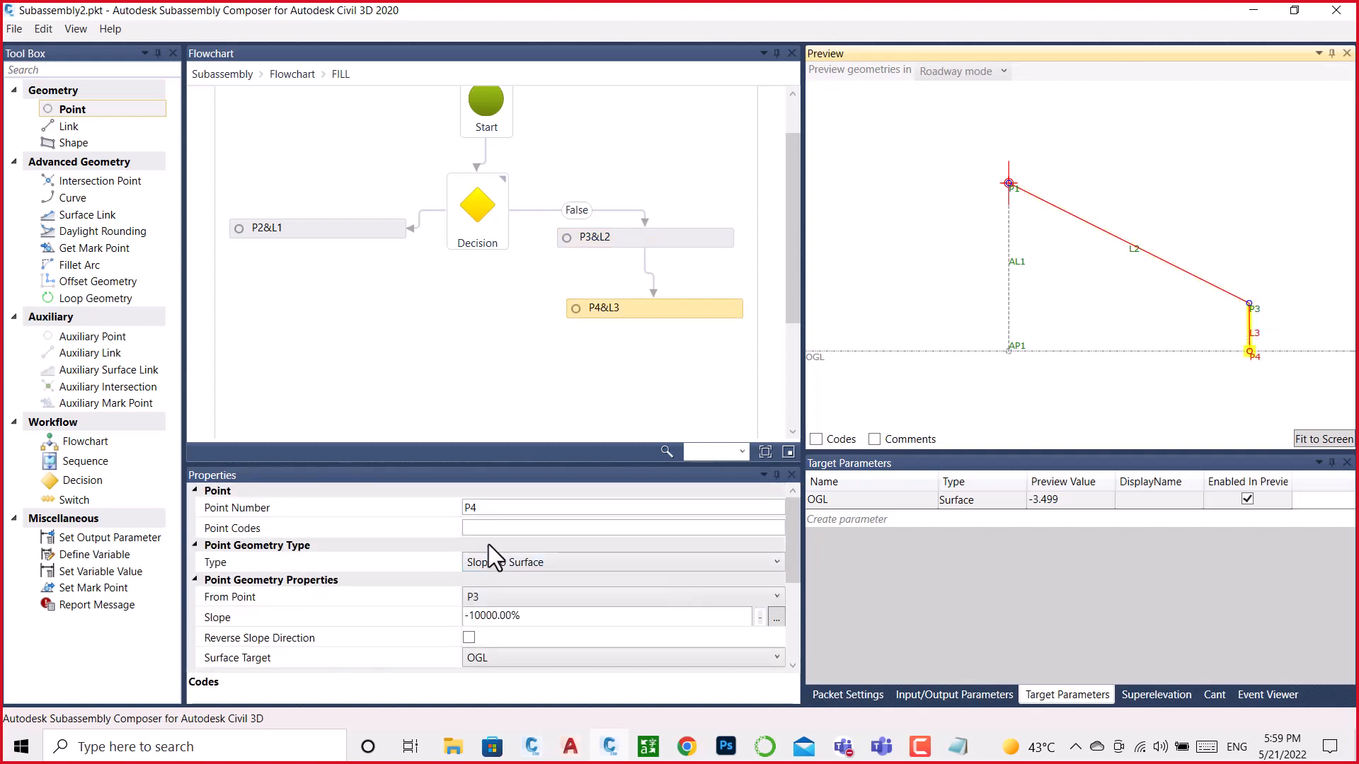
left_click(495, 527)
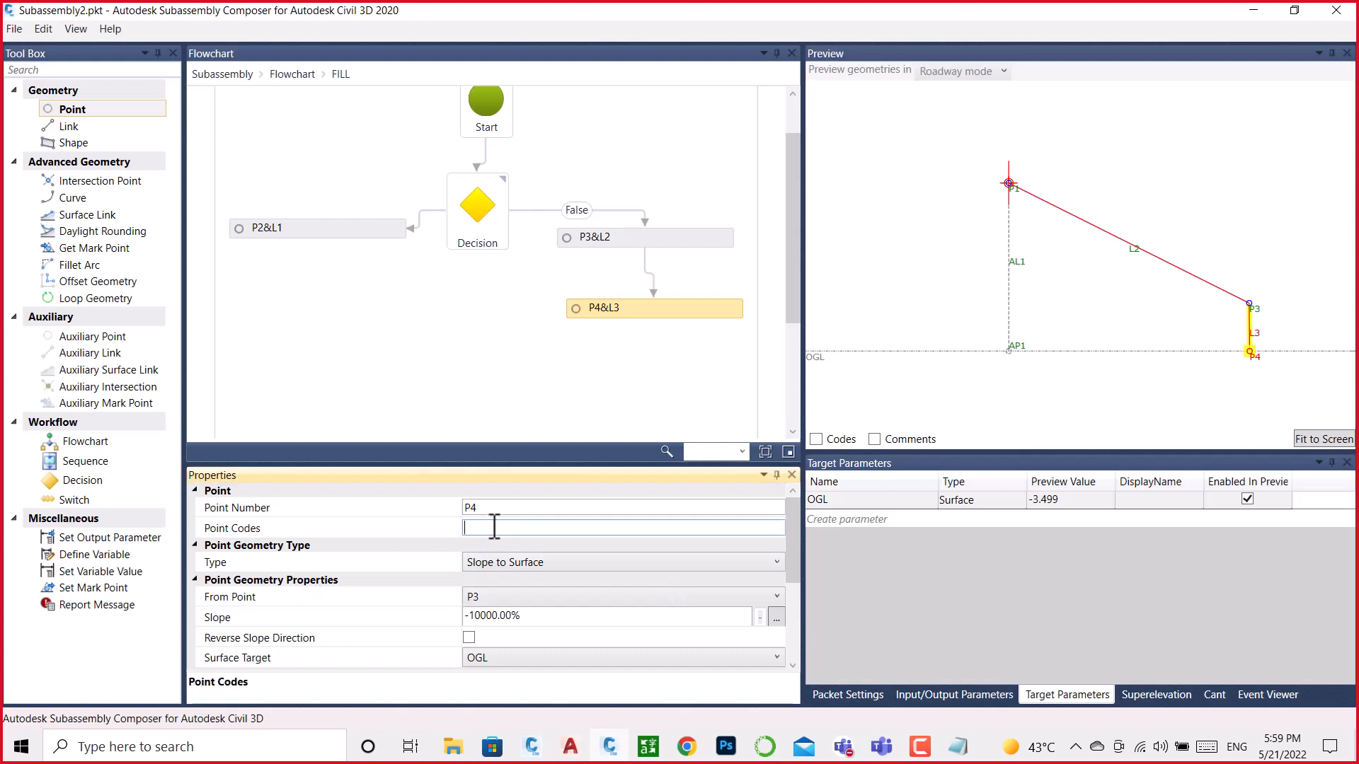
key("ctrl+v")
left_click(1257, 308)
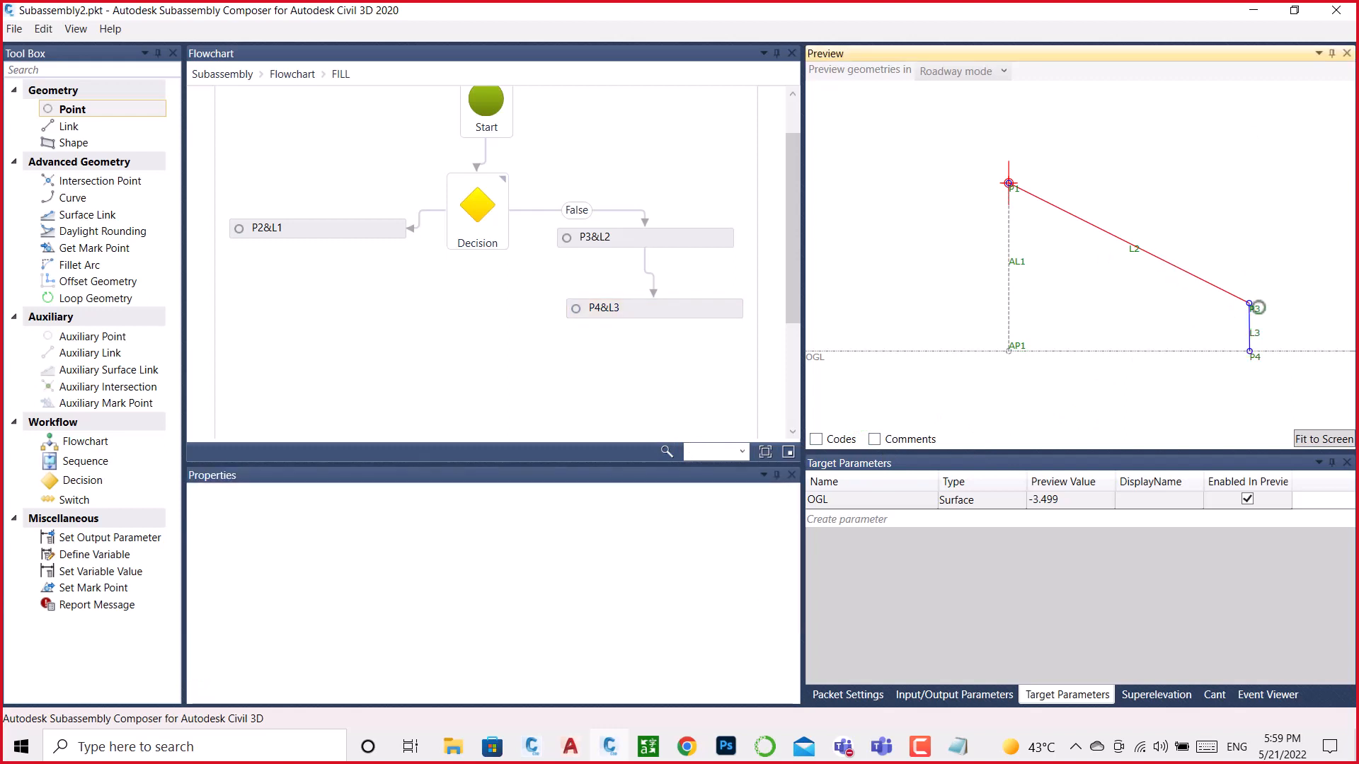
Step: Select L2 and review the point code, geometry settings and link code of the P3&L2 element
left_click(1135, 249)
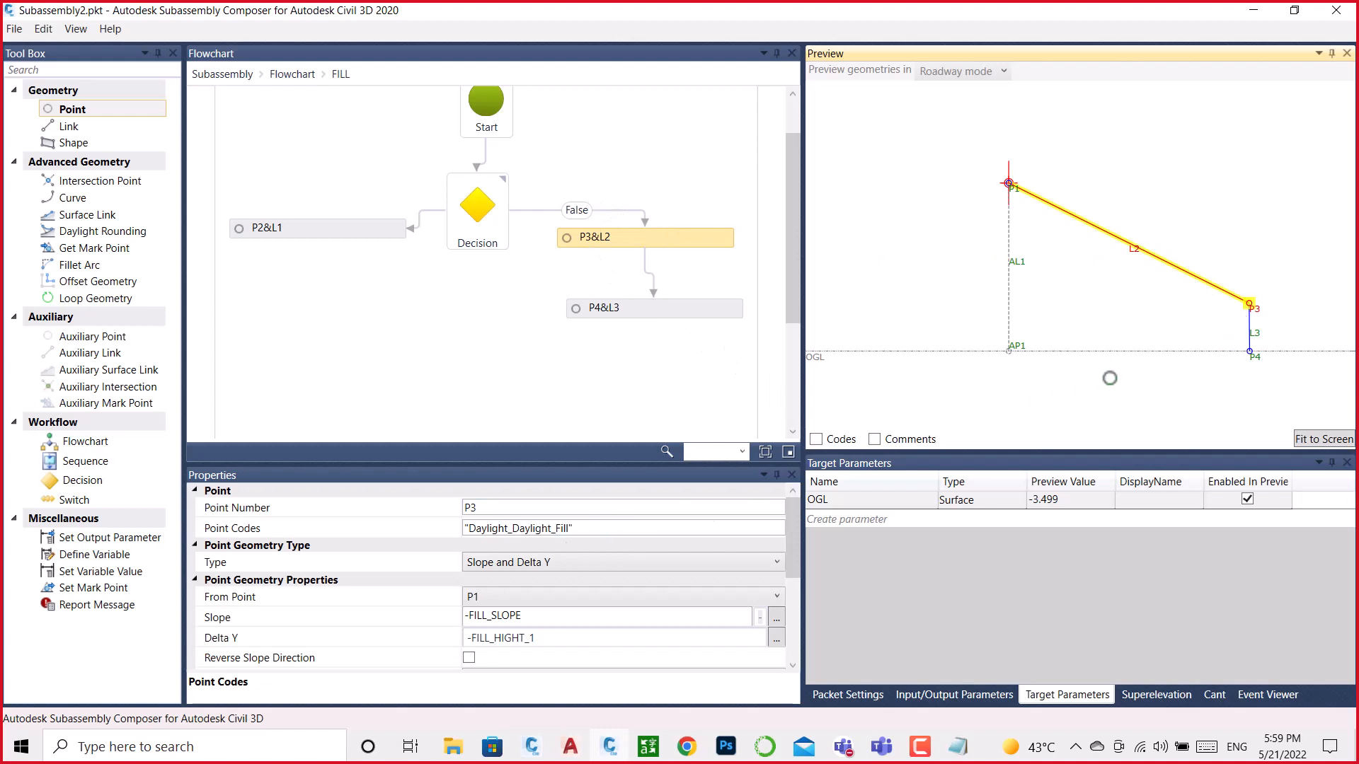
scroll(446, 559, "down", 1)
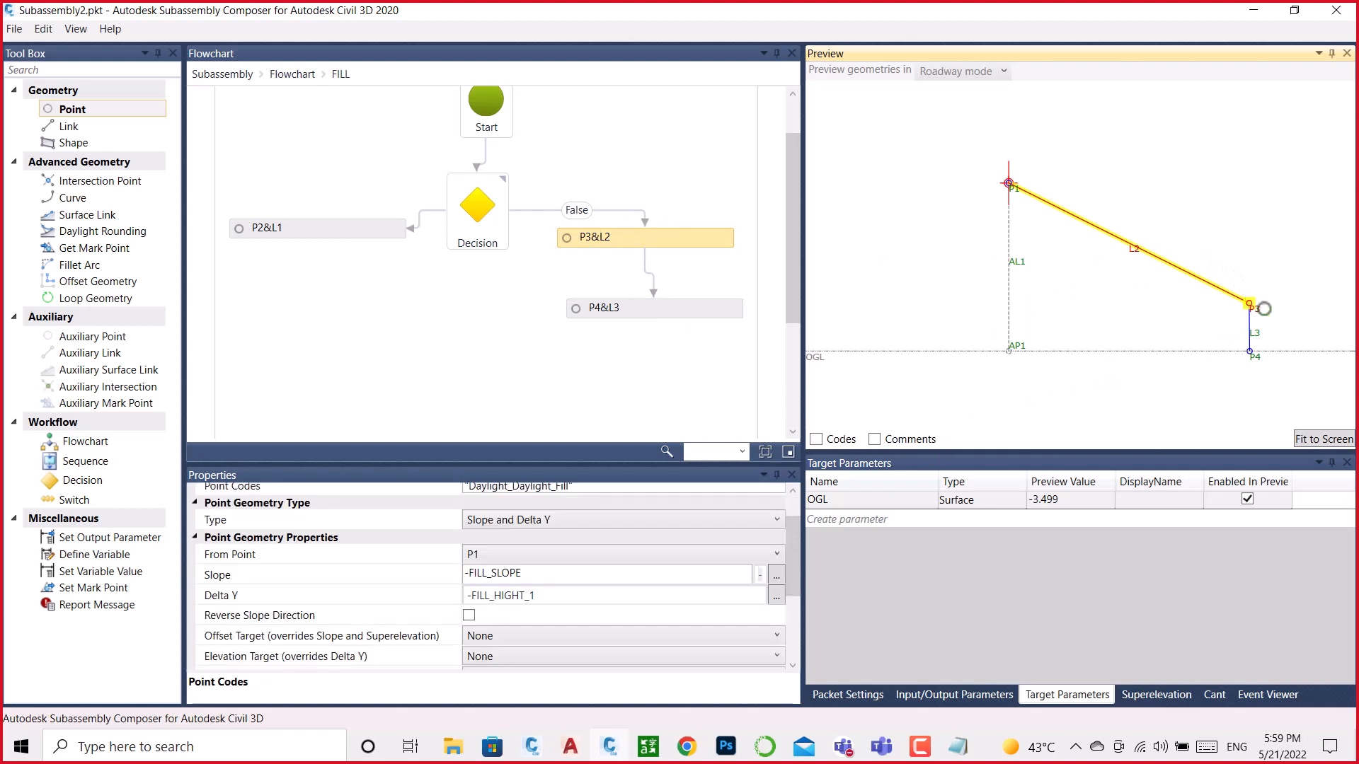
scroll(528, 534, "up", 1)
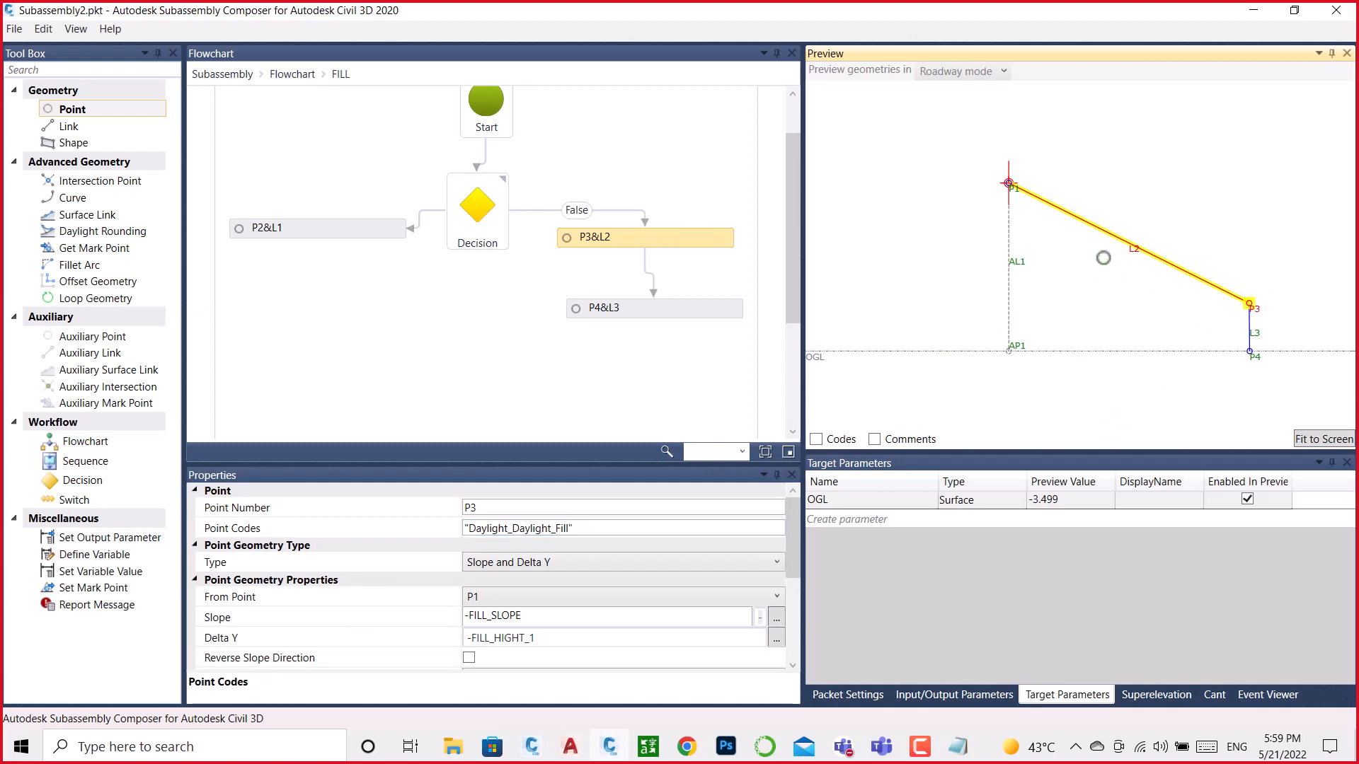
scroll(520, 613, "down", 2)
scroll(514, 621, "down", 1)
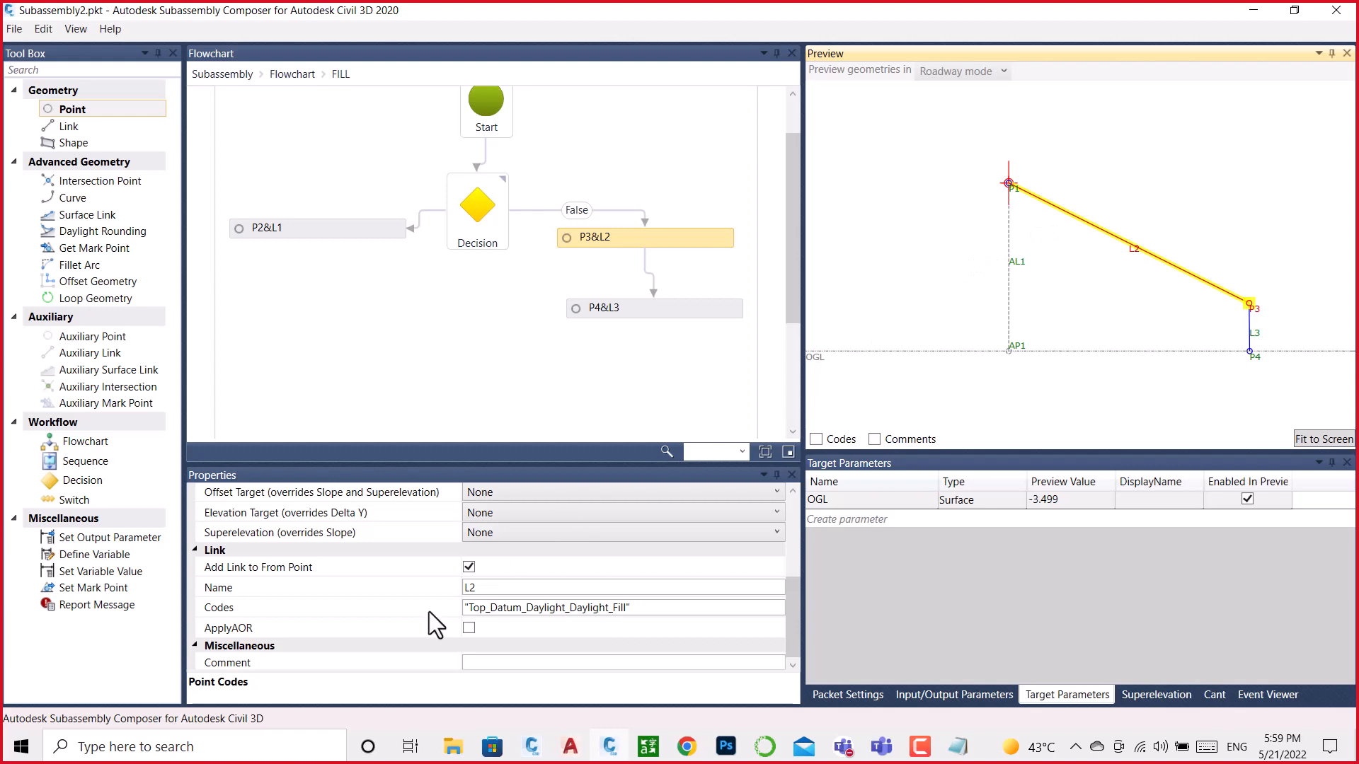
Step: Remove the link between P1 and P3, then add it back from P1 with its link code kept
left_click(469, 567)
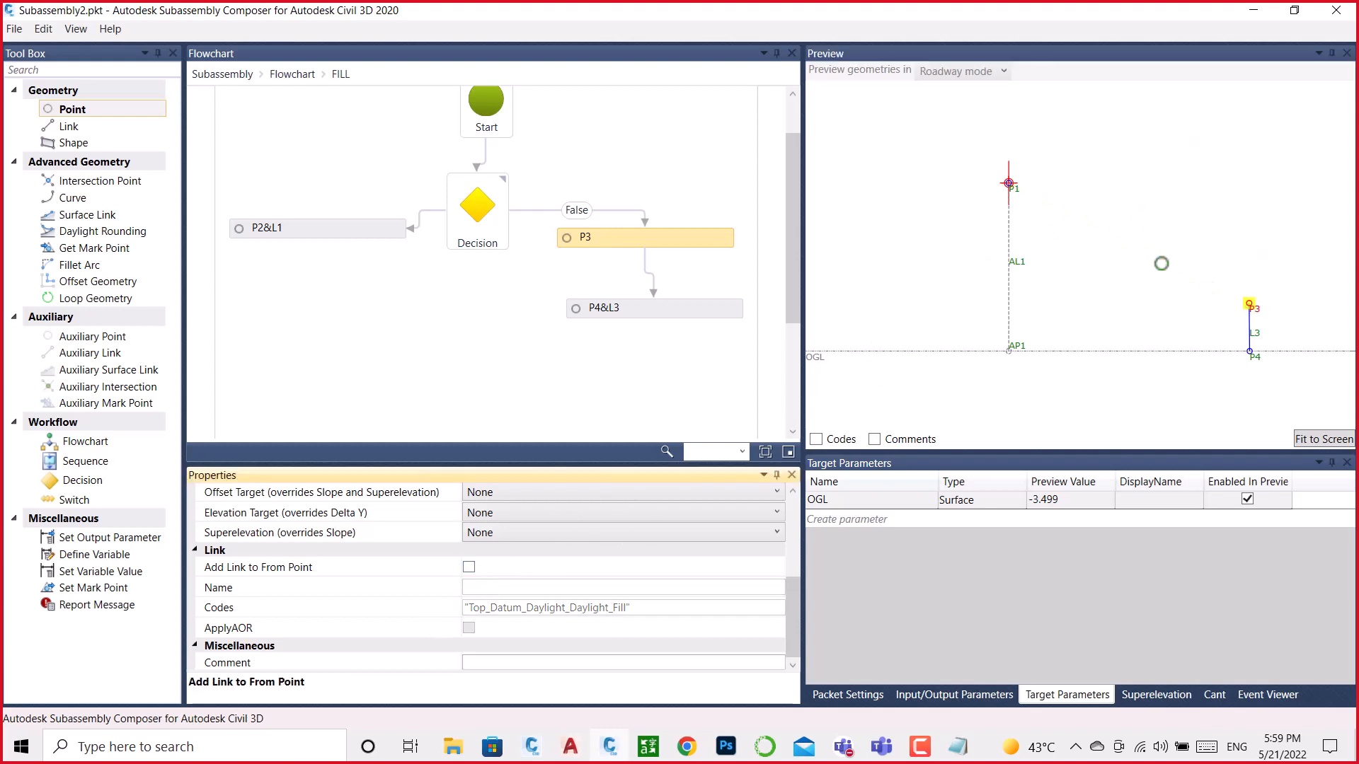
scroll(443, 607, "up", 5)
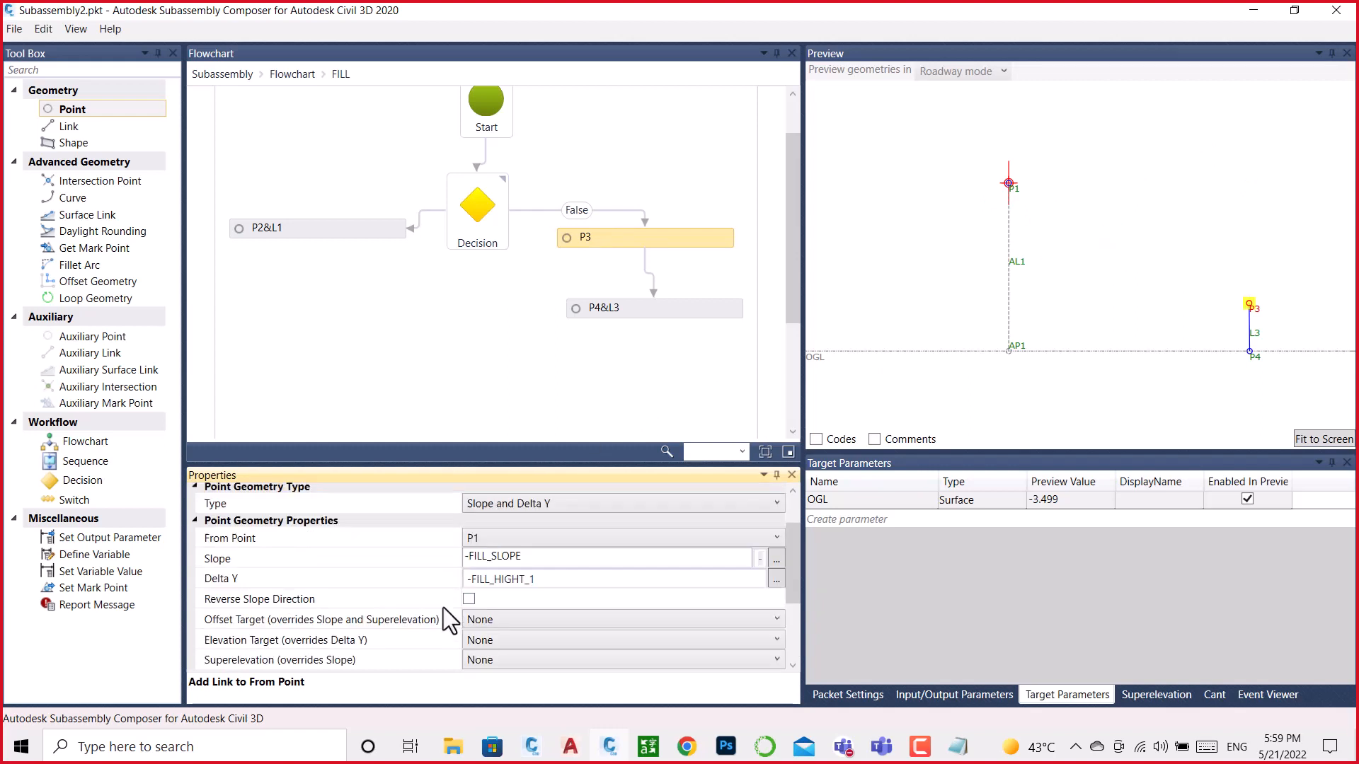
scroll(472, 548, "down", 5)
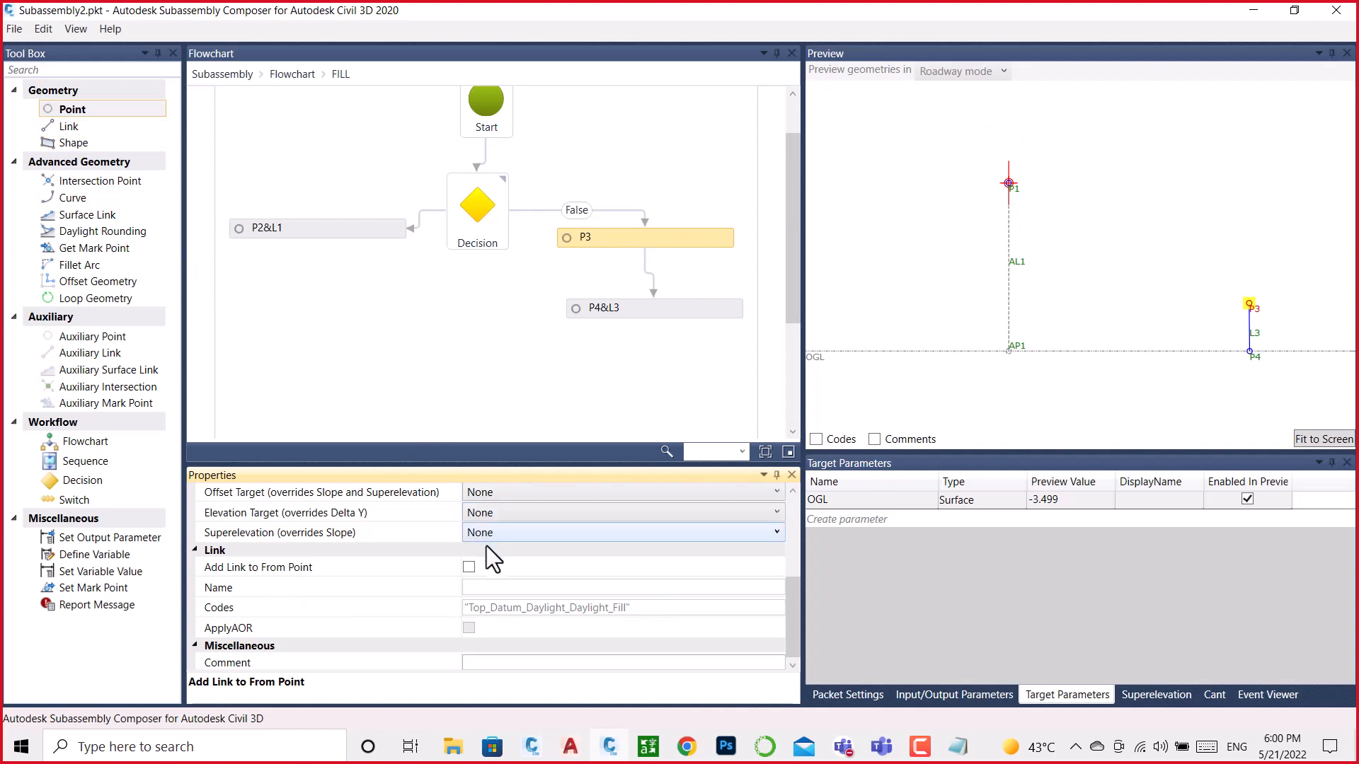
left_click(468, 568)
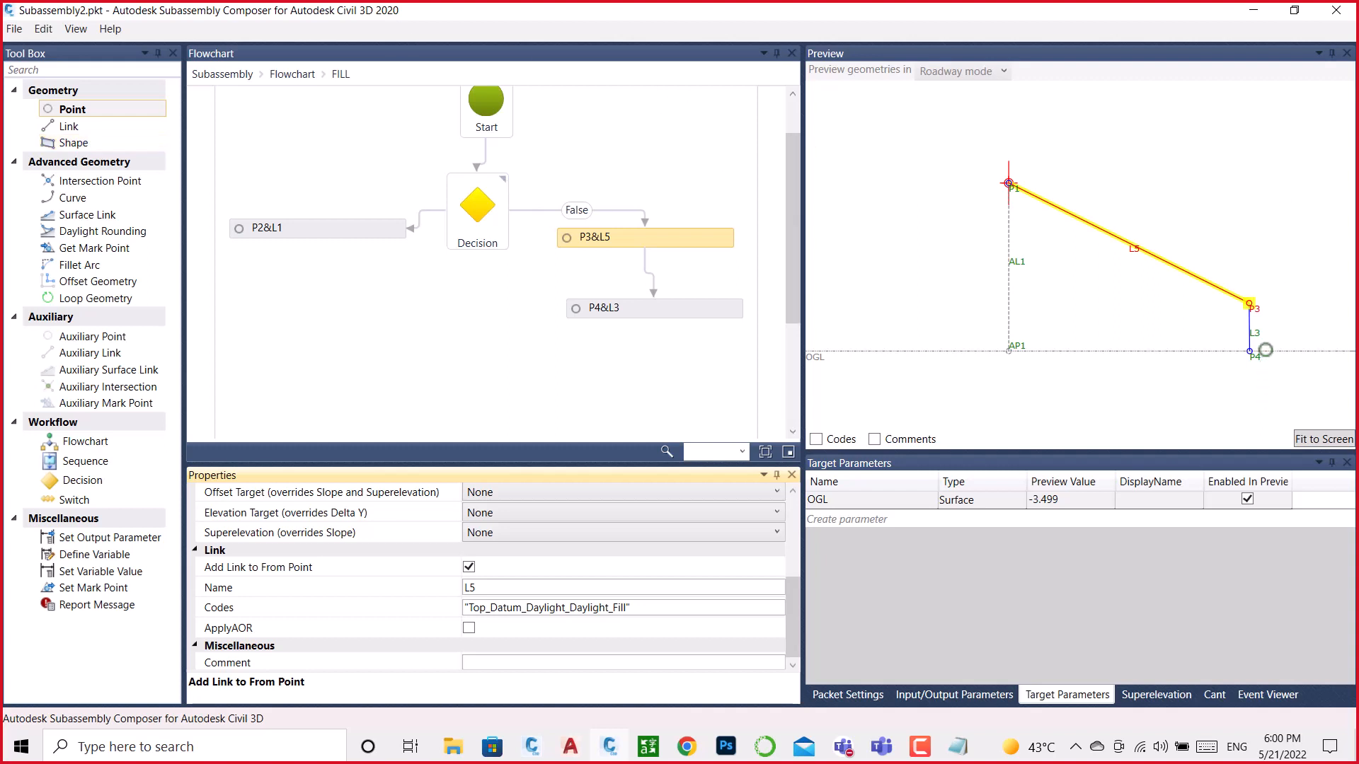
Step: Select P4&L3, examine the end of the fill daylight link in the Civil 3D drawing, and return to Subassembly Composer
left_click(660, 310)
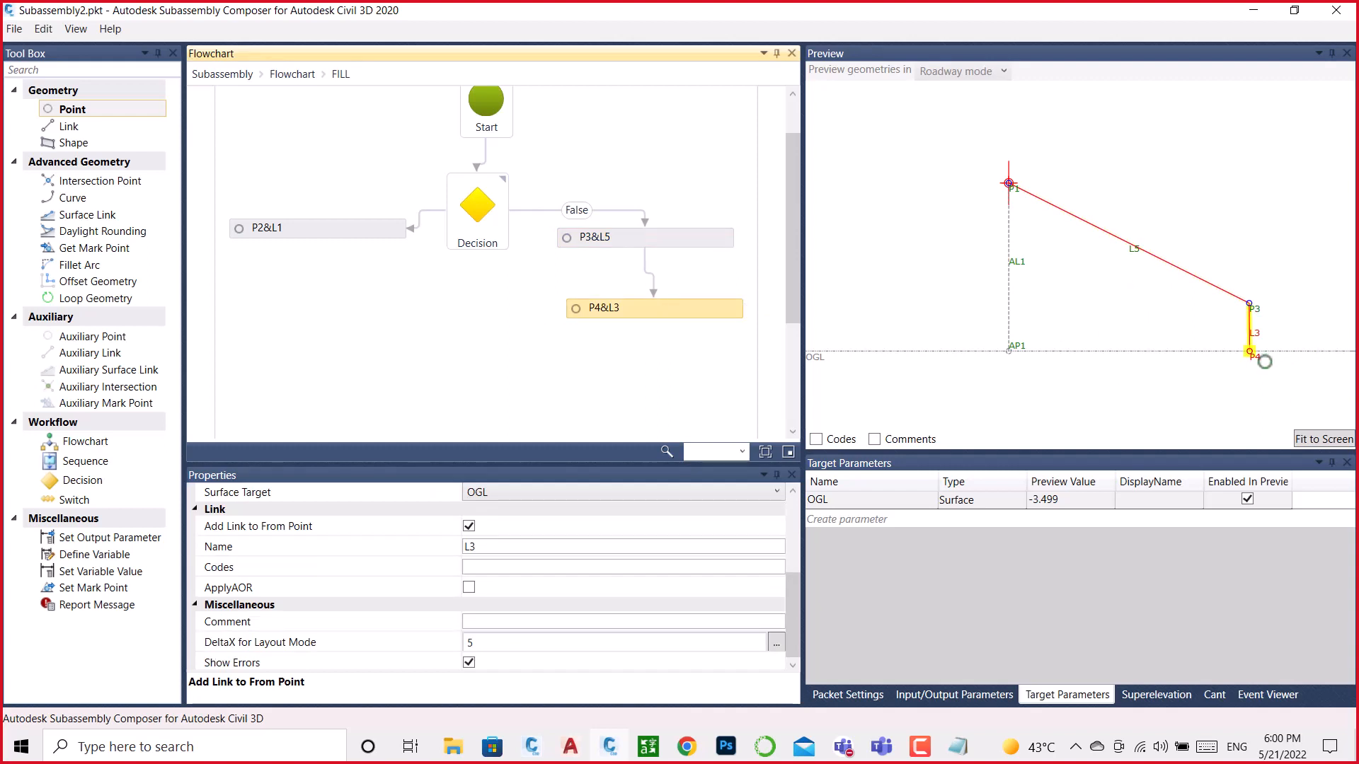
left_click(1246, 17)
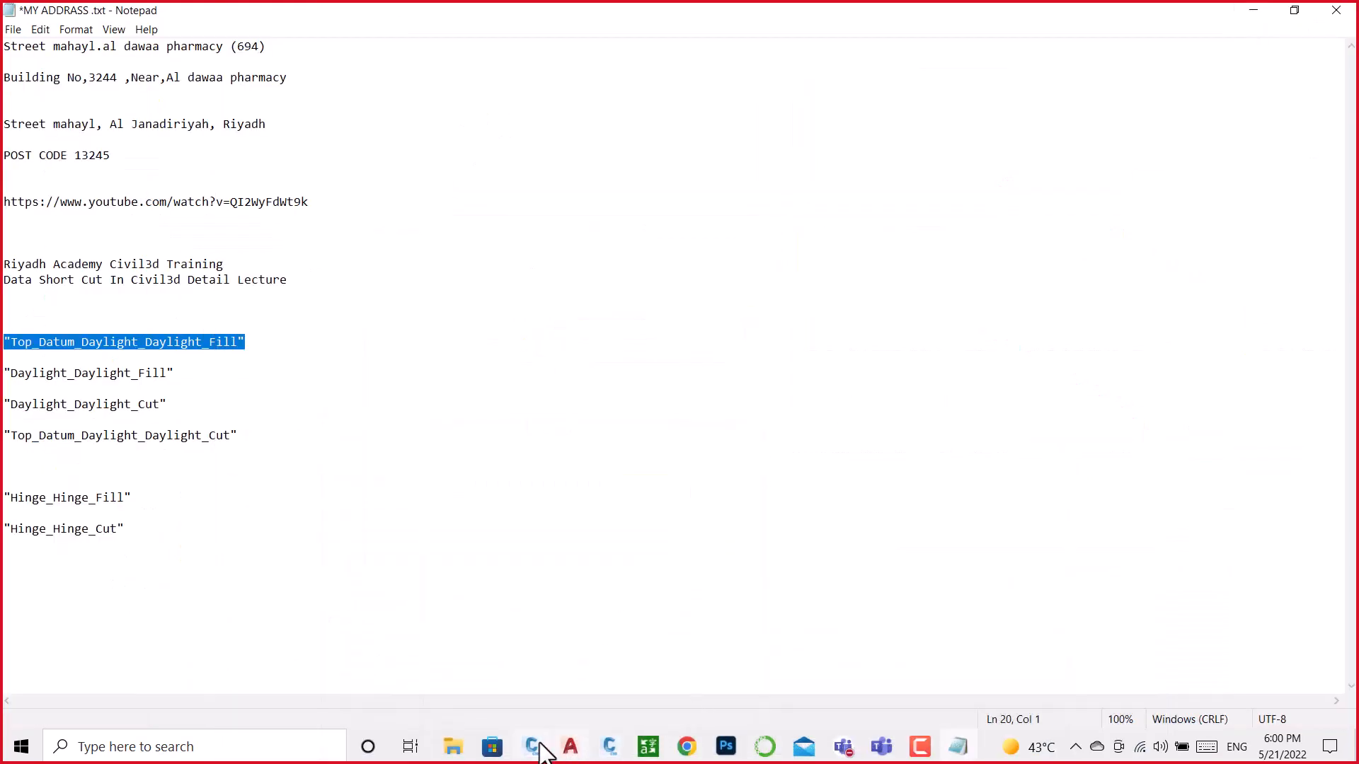
left_click(532, 745)
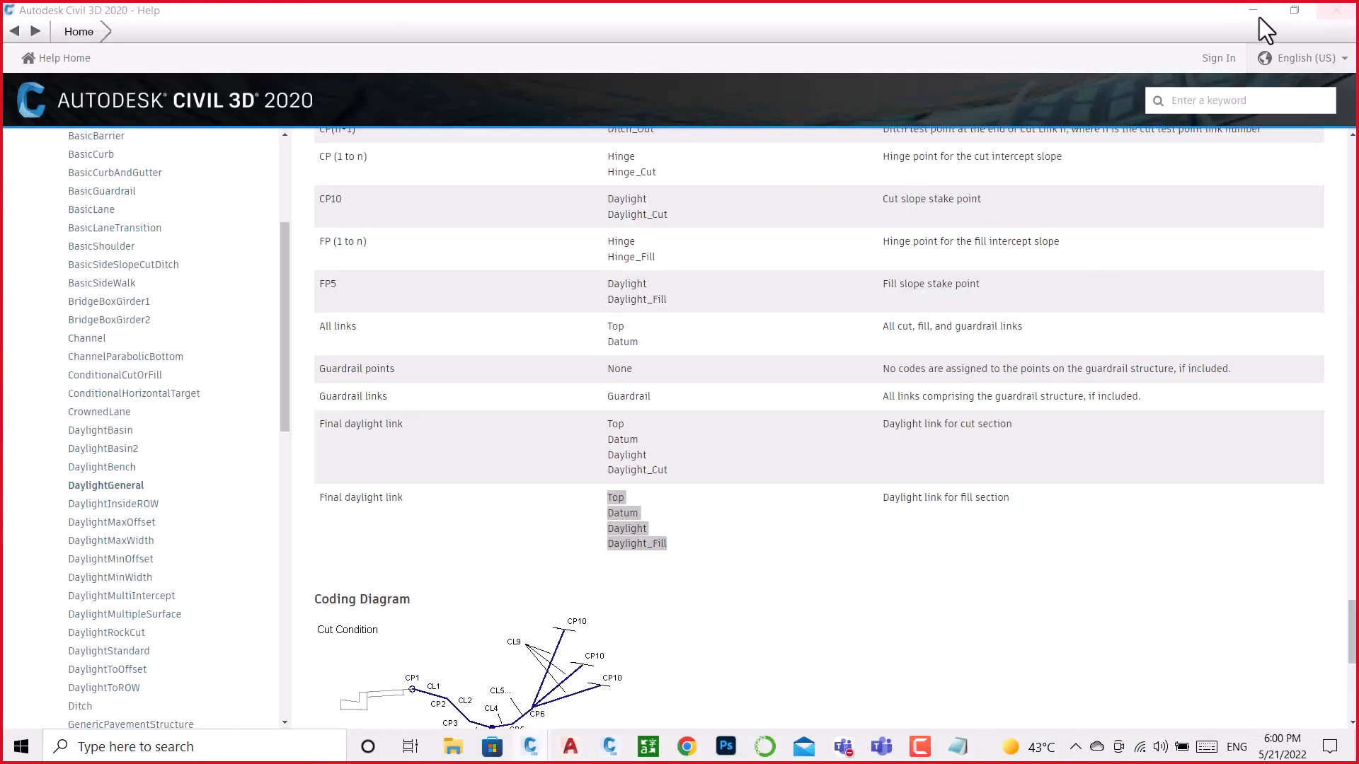
scroll(863, 347, "up", 2)
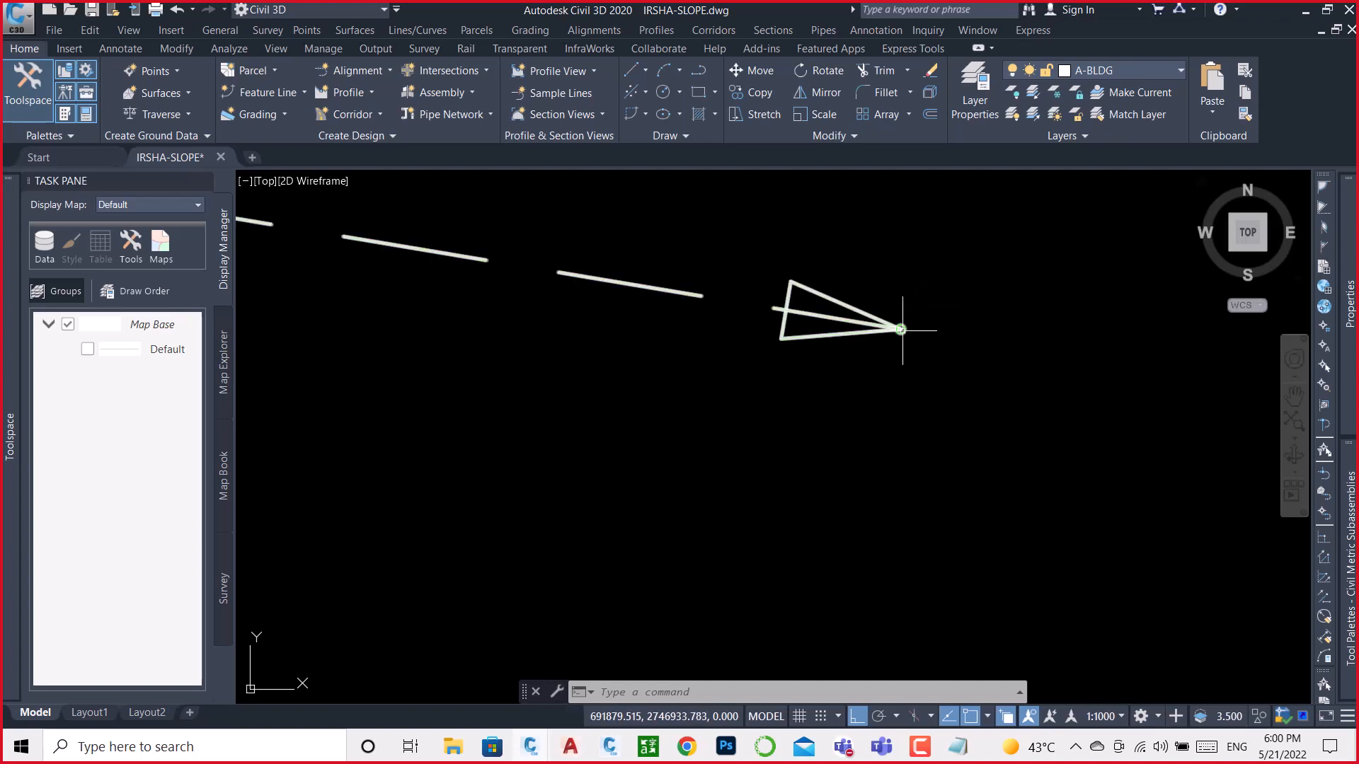
scroll(901, 329, "down", 5)
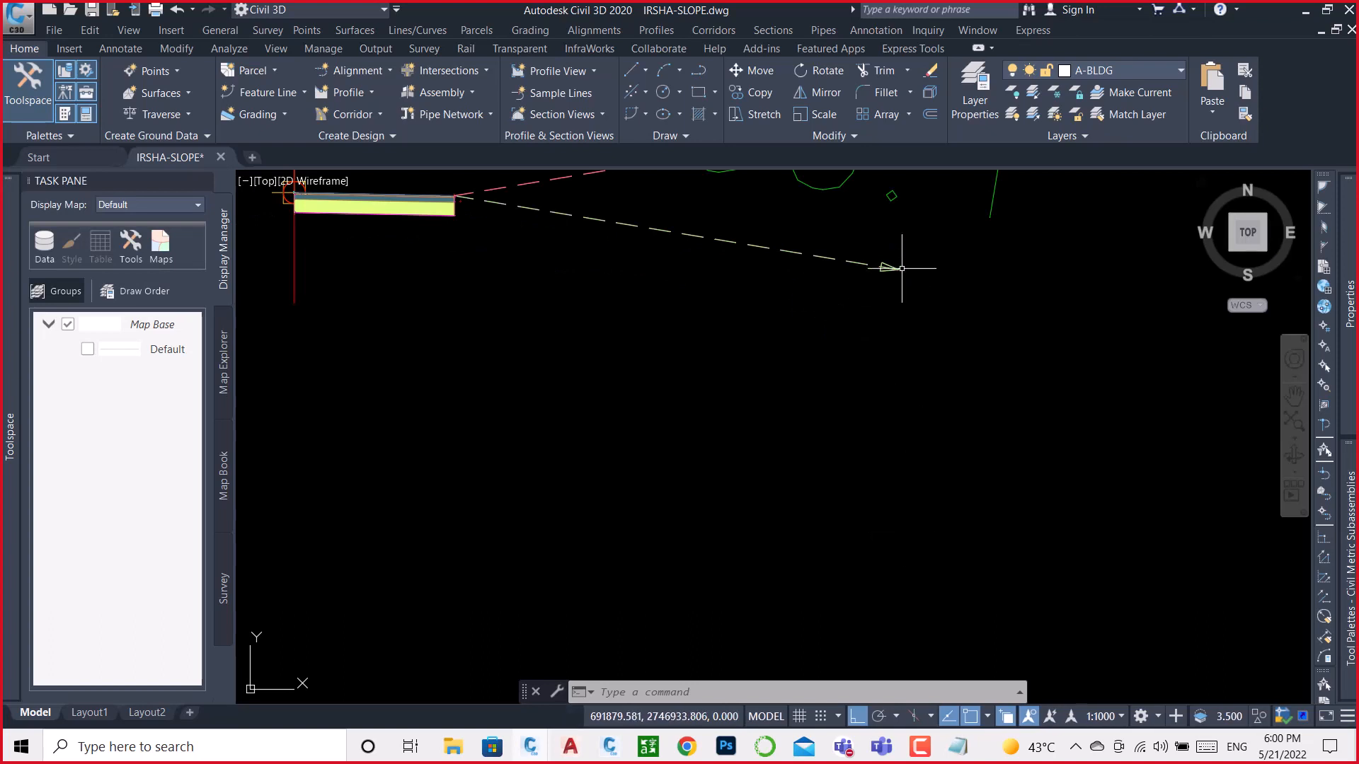
left_click(1305, 13)
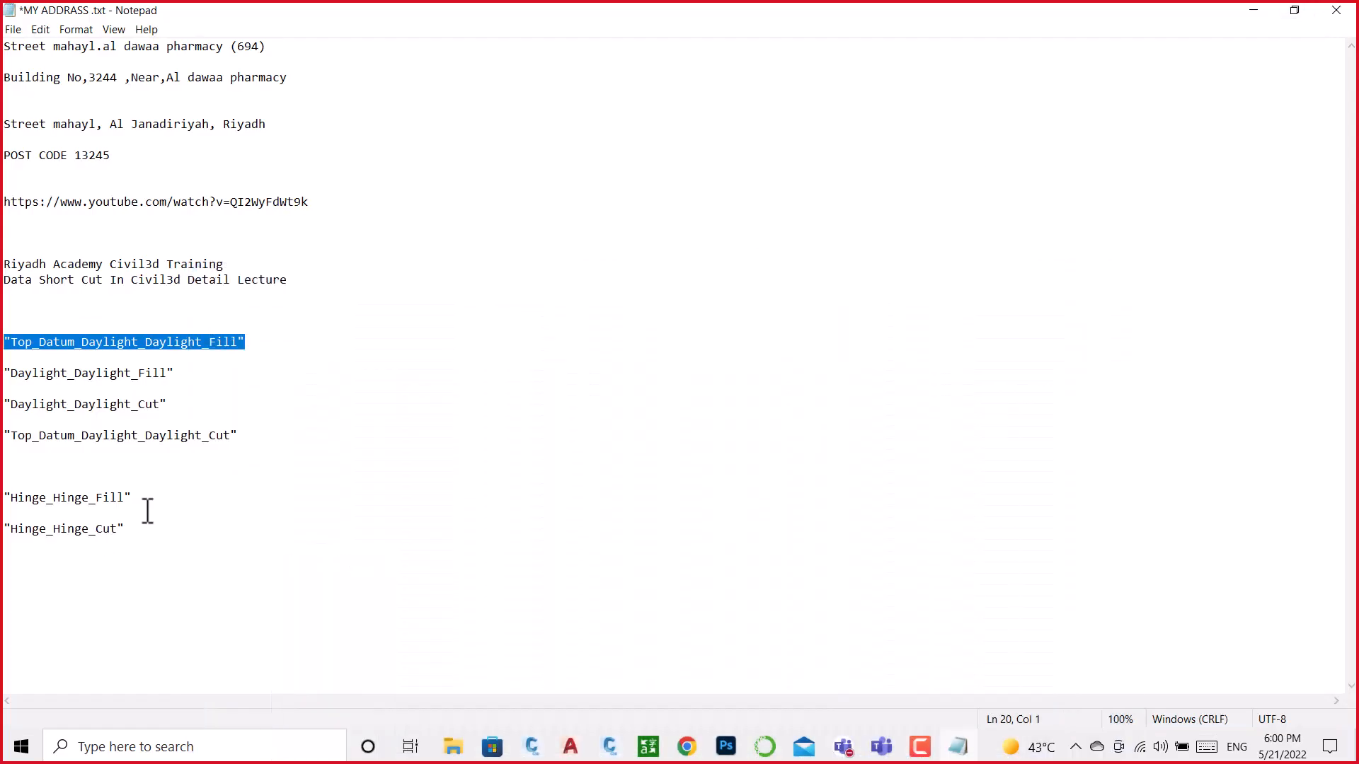
left_click(1252, 13)
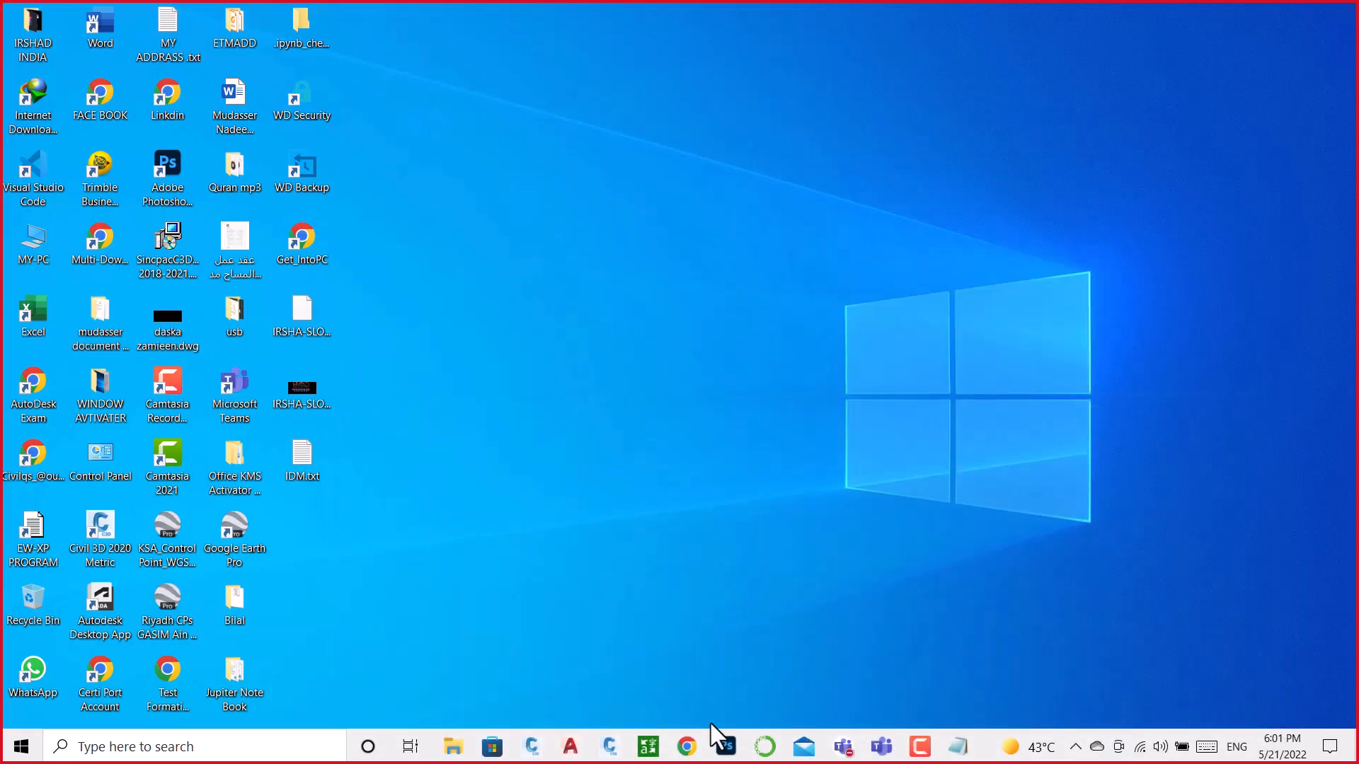
left_click(609, 748)
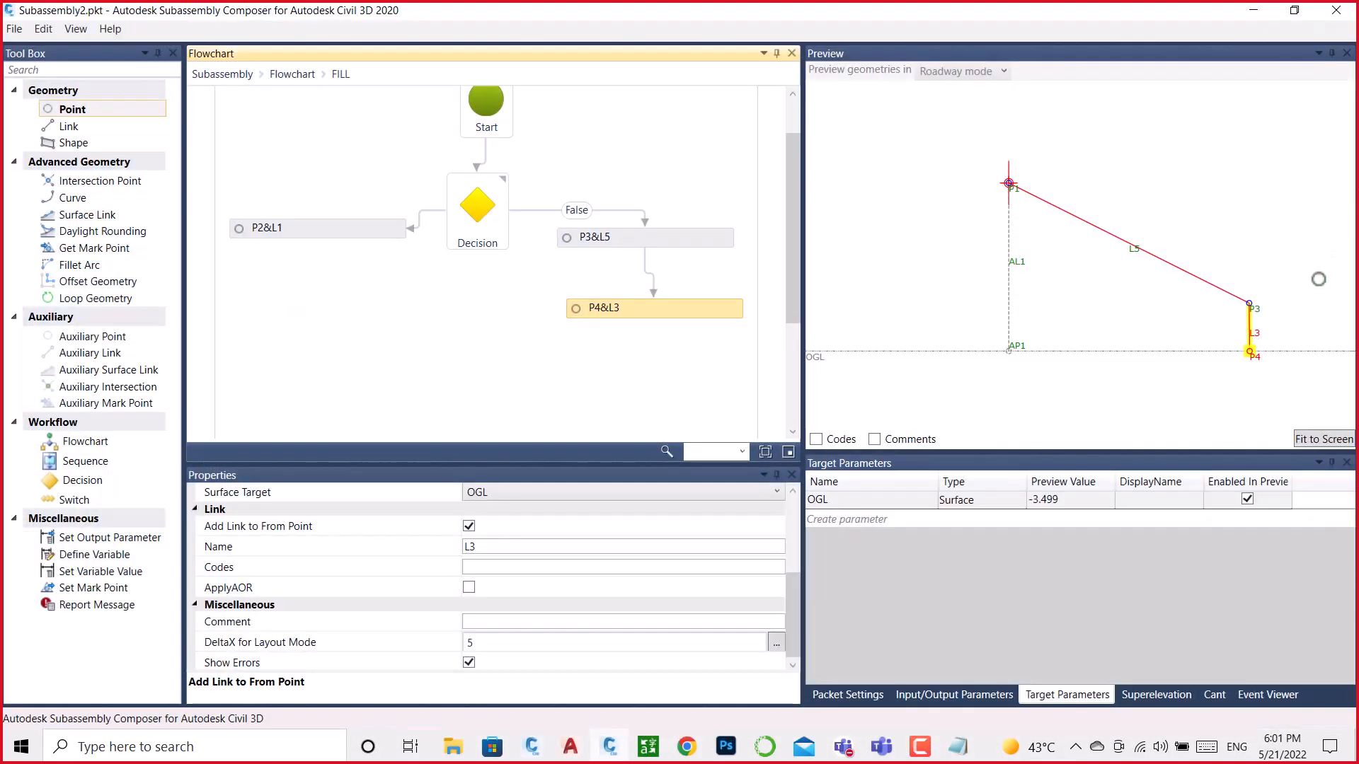
Step: Copy the point code "Daylight_Daylight_Fill" from P3 and use it to replace the point code of P4
left_click(1250, 305)
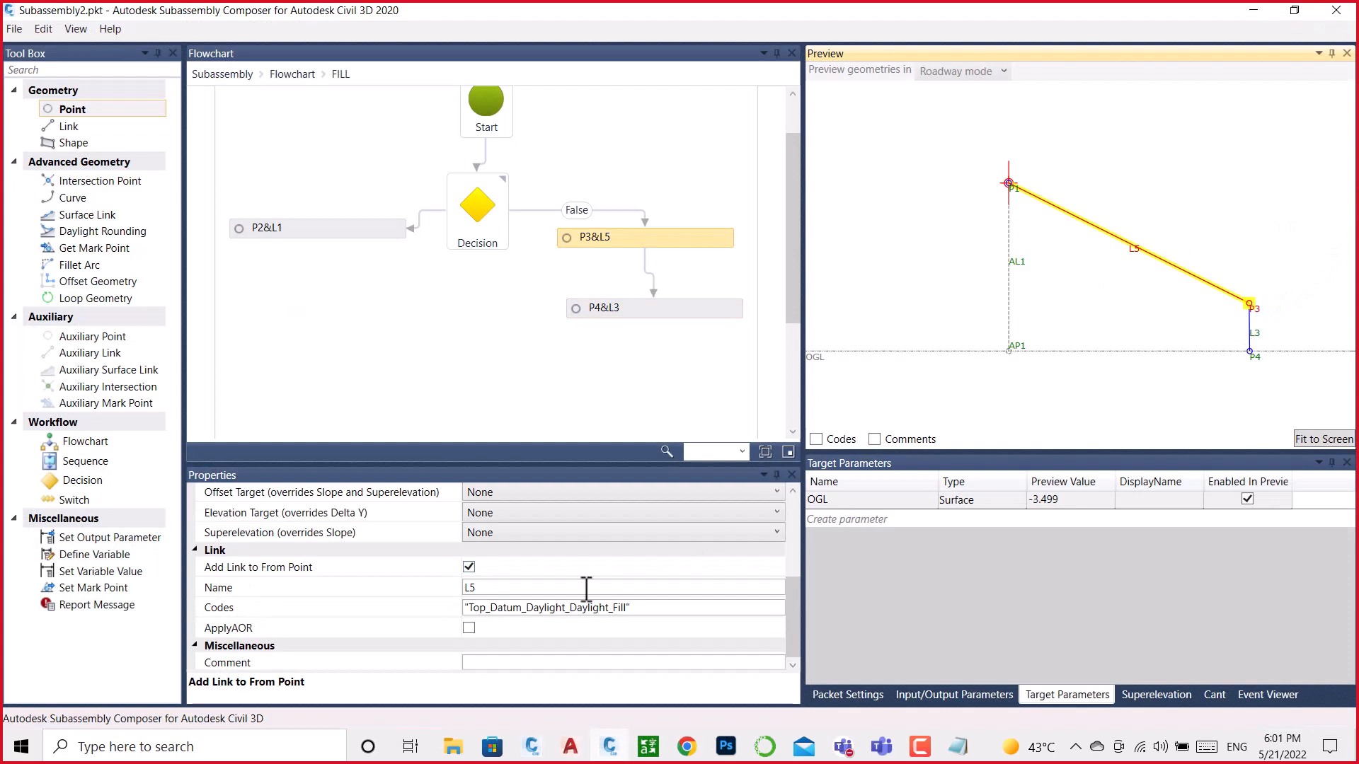
scroll(552, 605, "up", 3)
left_click_drag(582, 511, 461, 530)
key("ctrl+c")
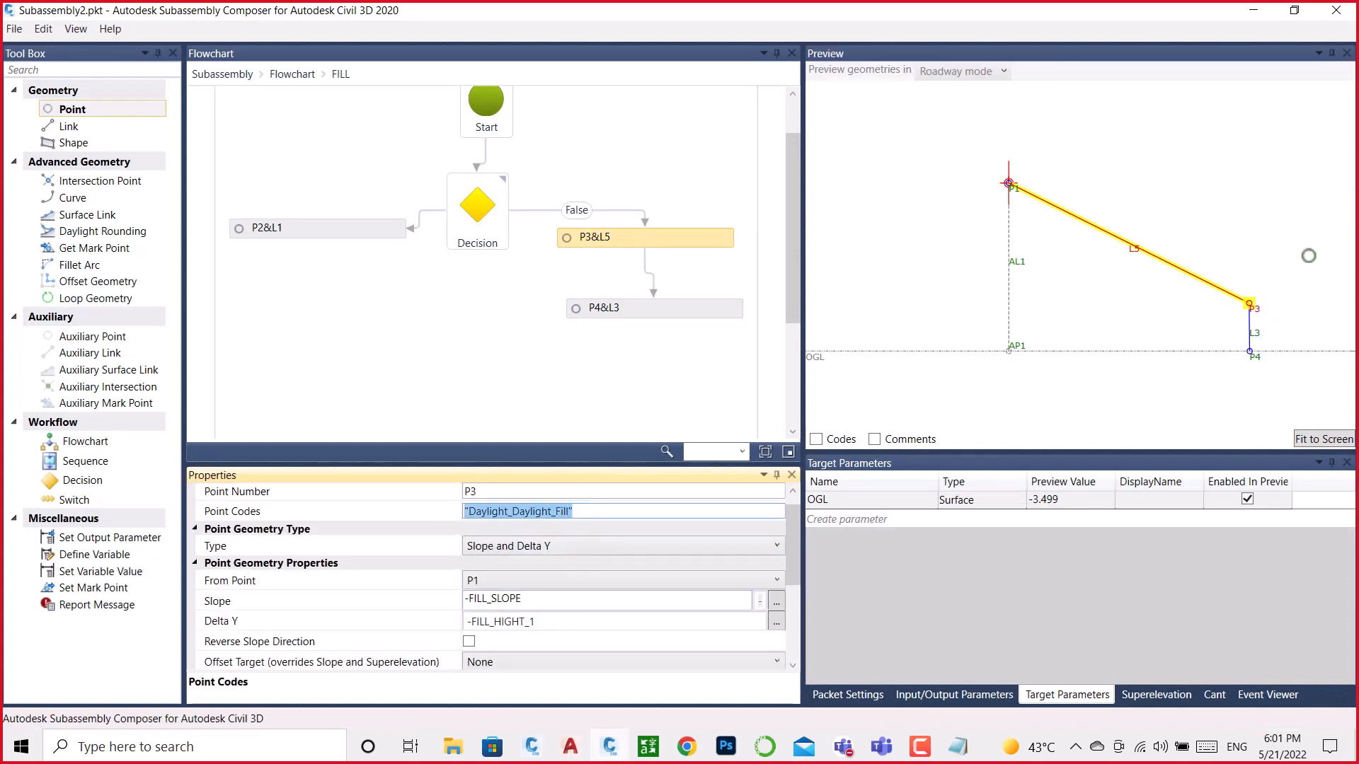
left_click(1256, 358)
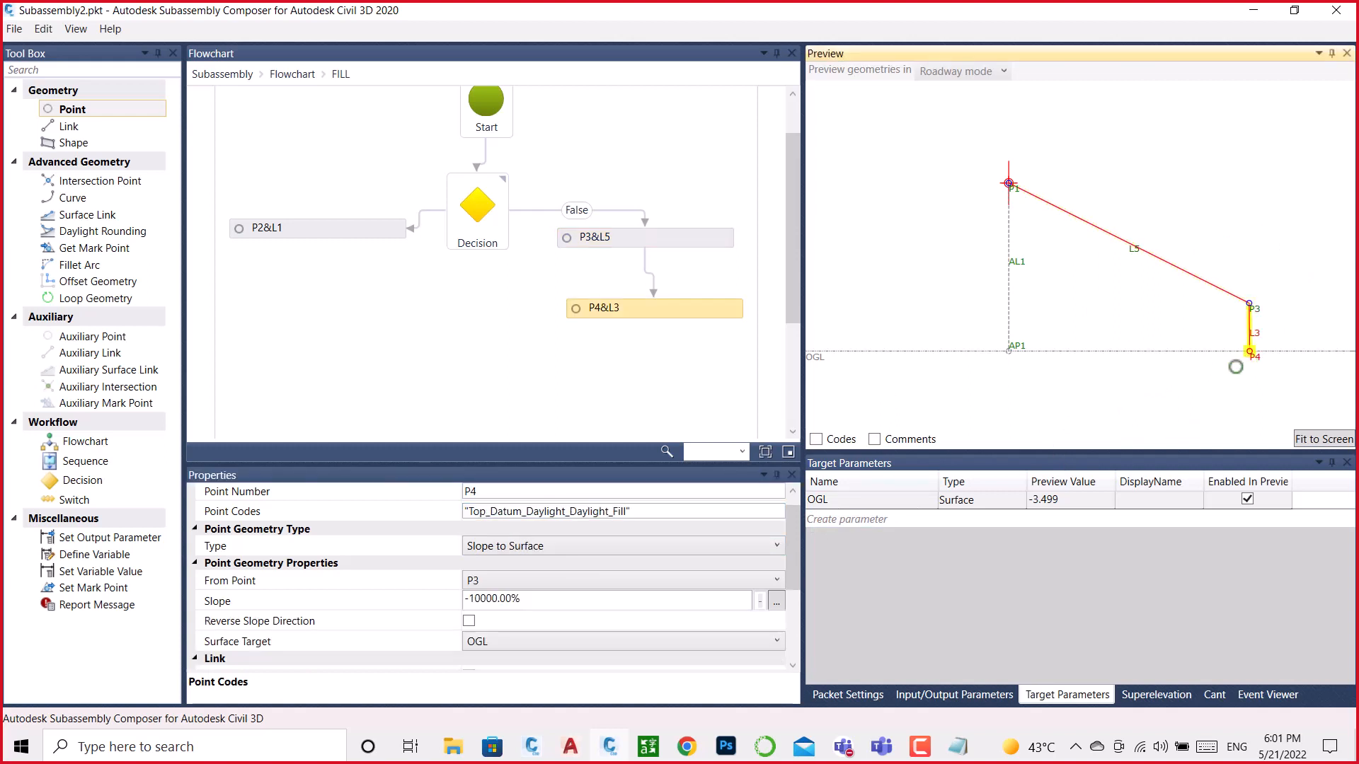
scroll(506, 613, "up", 1)
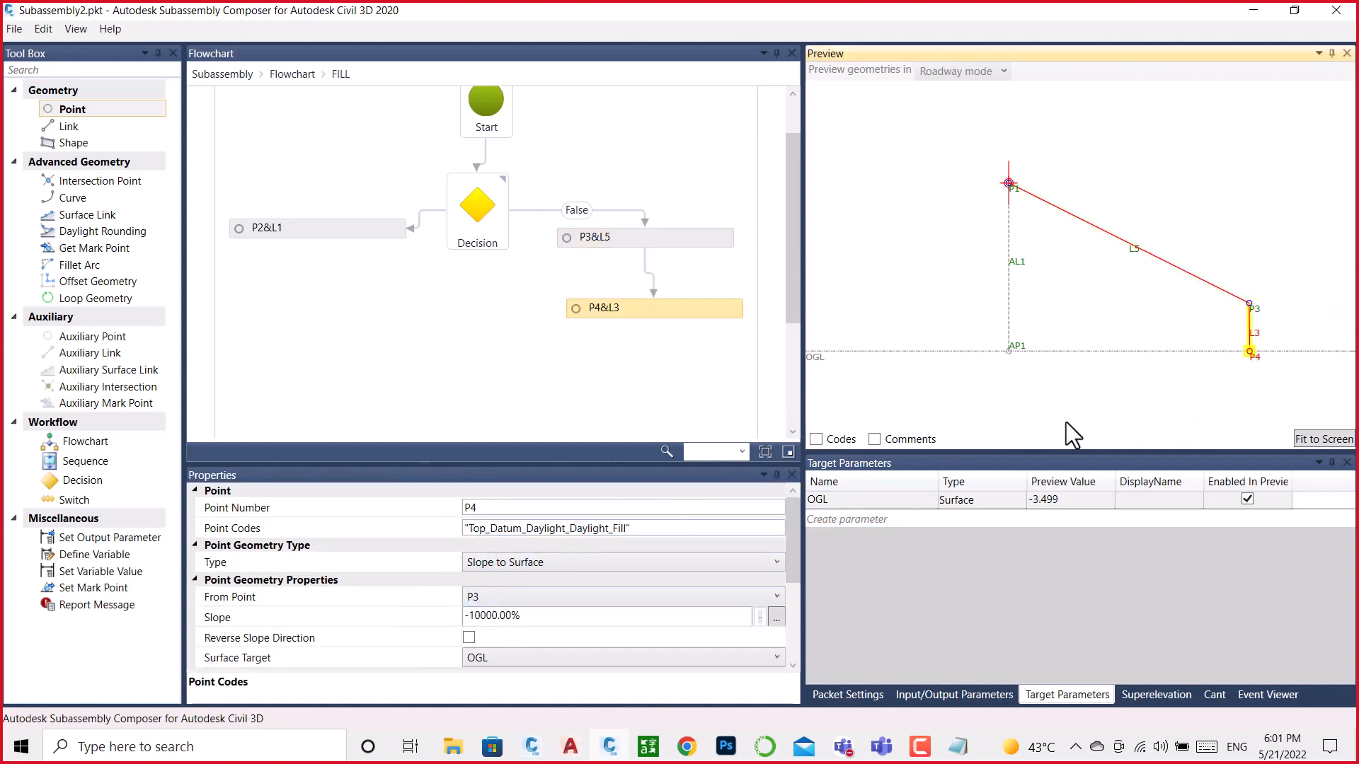
scroll(486, 606, "down", 3)
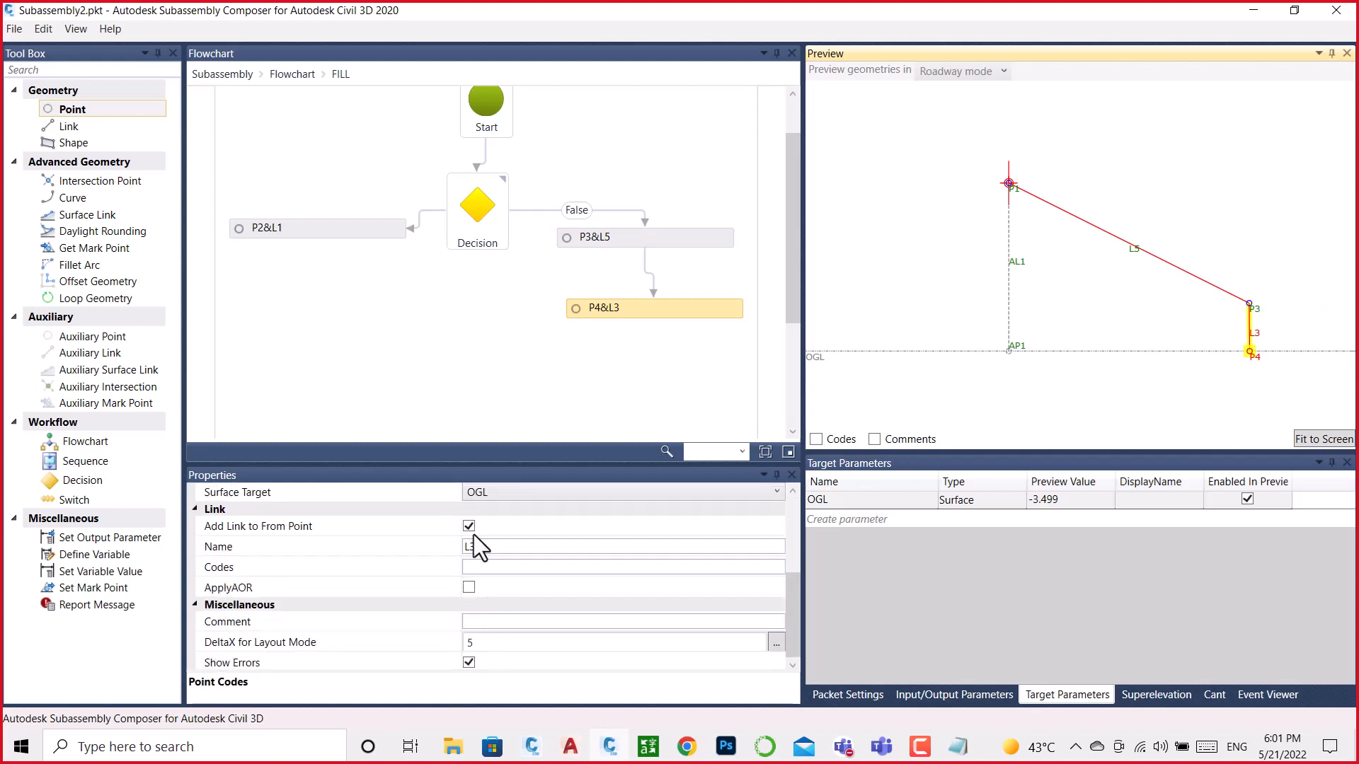
scroll(469, 531, "up", 3)
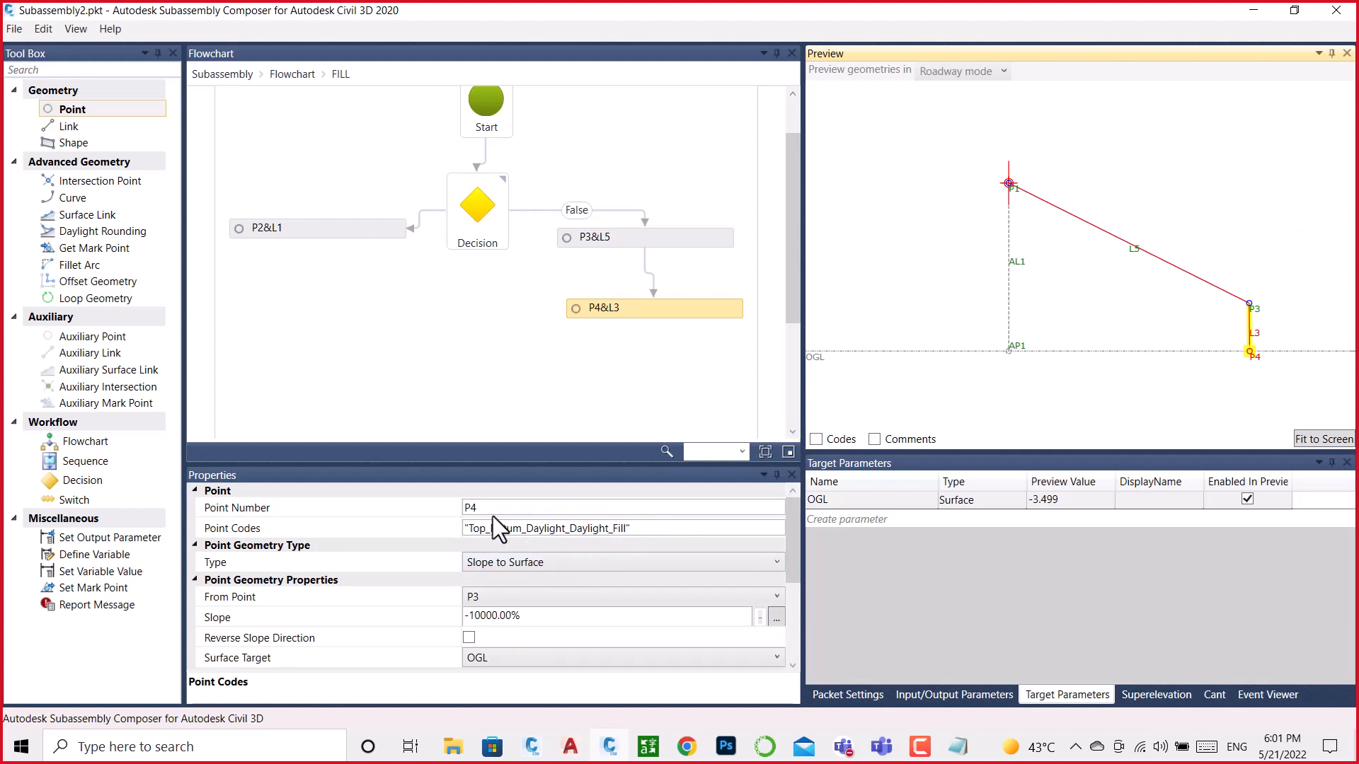
left_click(650, 525)
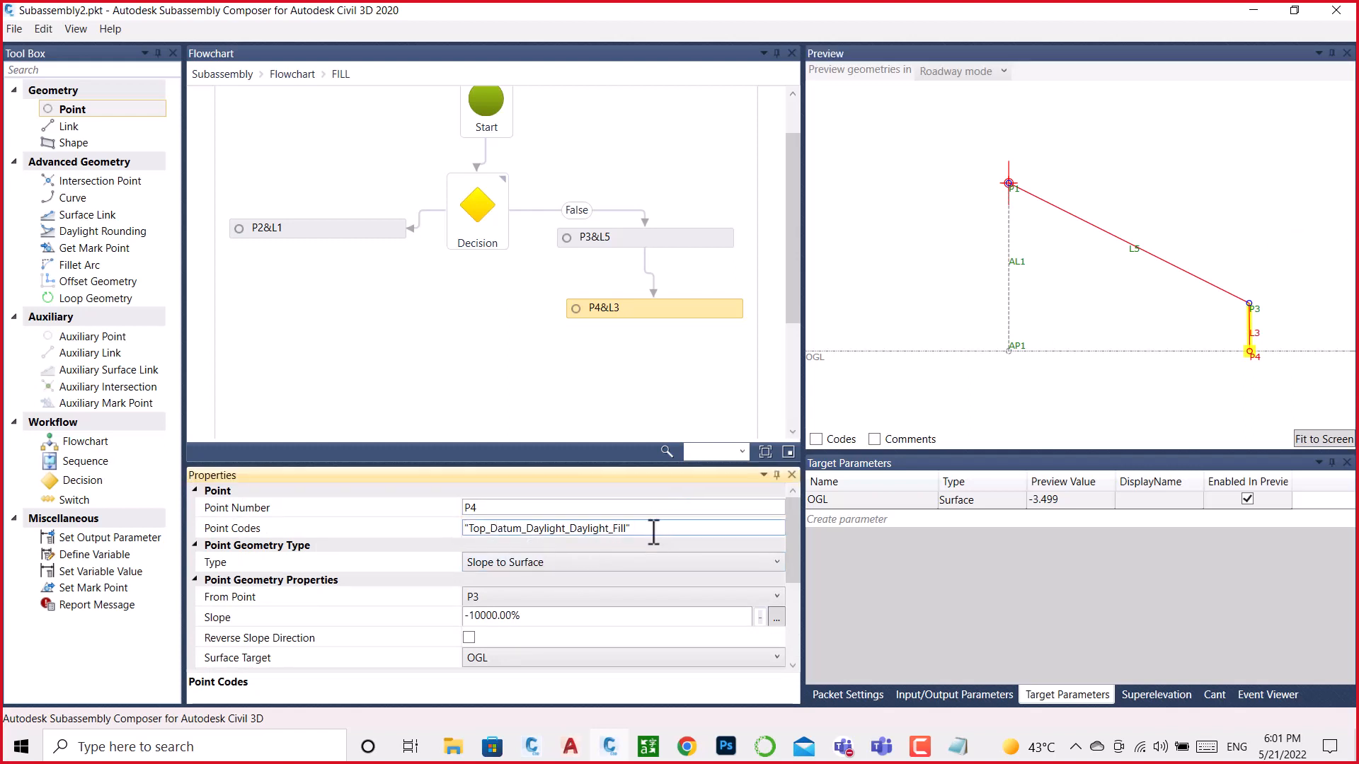
left_click_drag(637, 529, 454, 558)
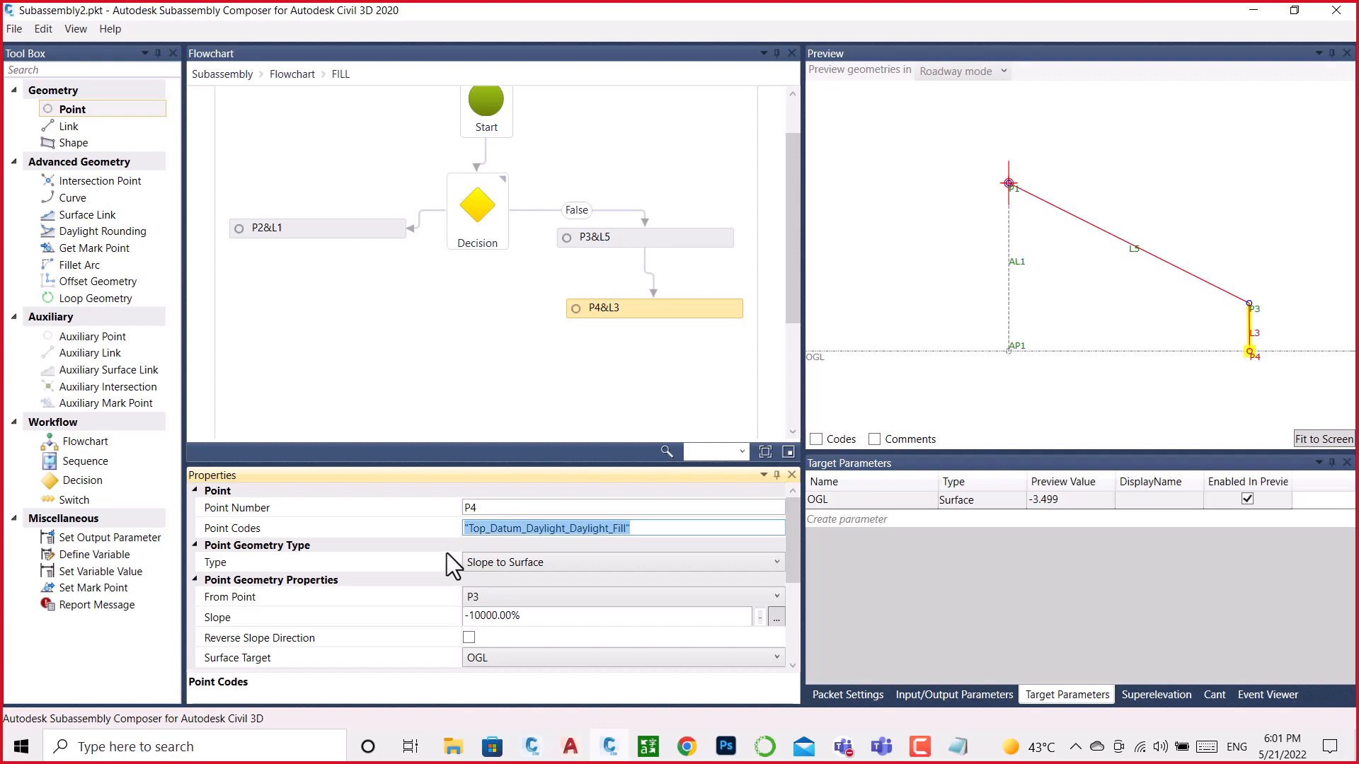
key("ctrl+v")
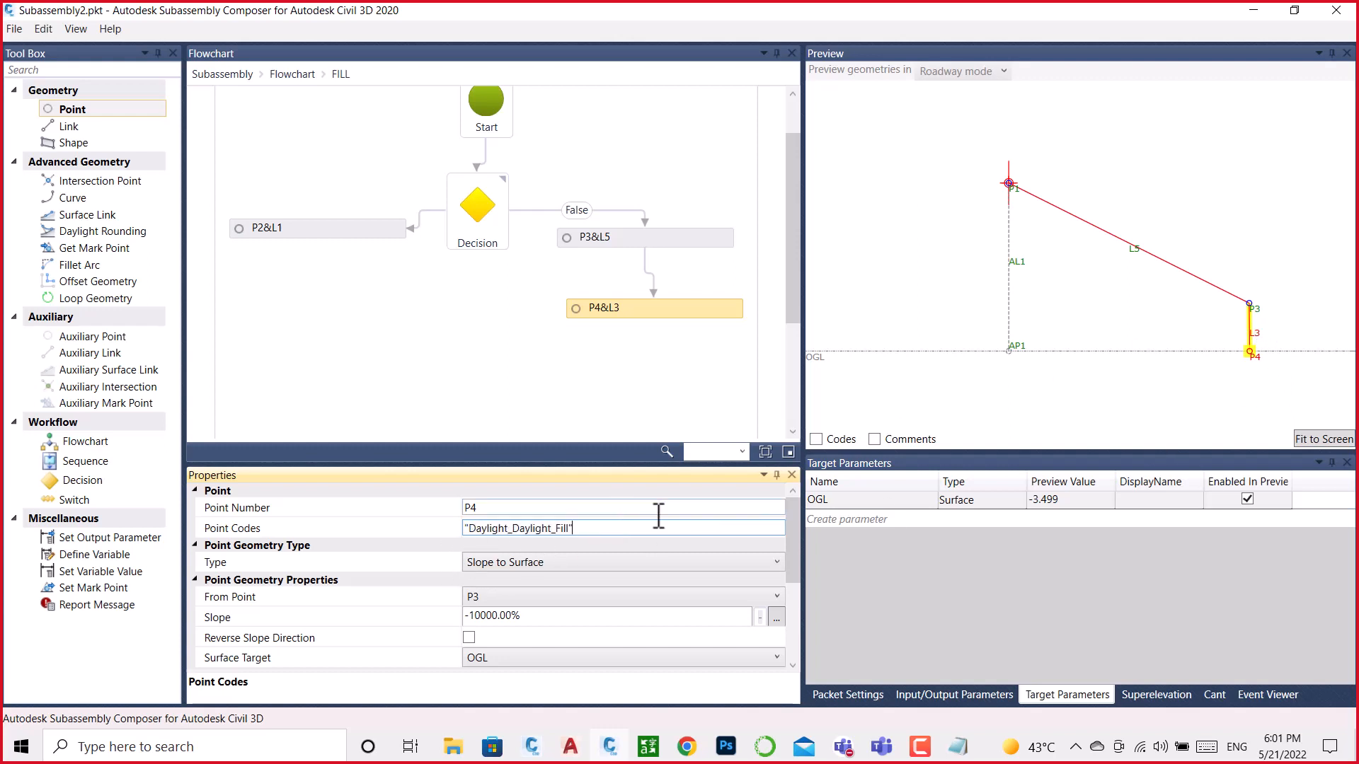
Step: Copy the link code "Top_Datum_Daylight_Daylight_Fill" from L5, enter it as the link code of L3, and deselect the element
scroll(516, 576, "down", 3)
left_click(523, 607)
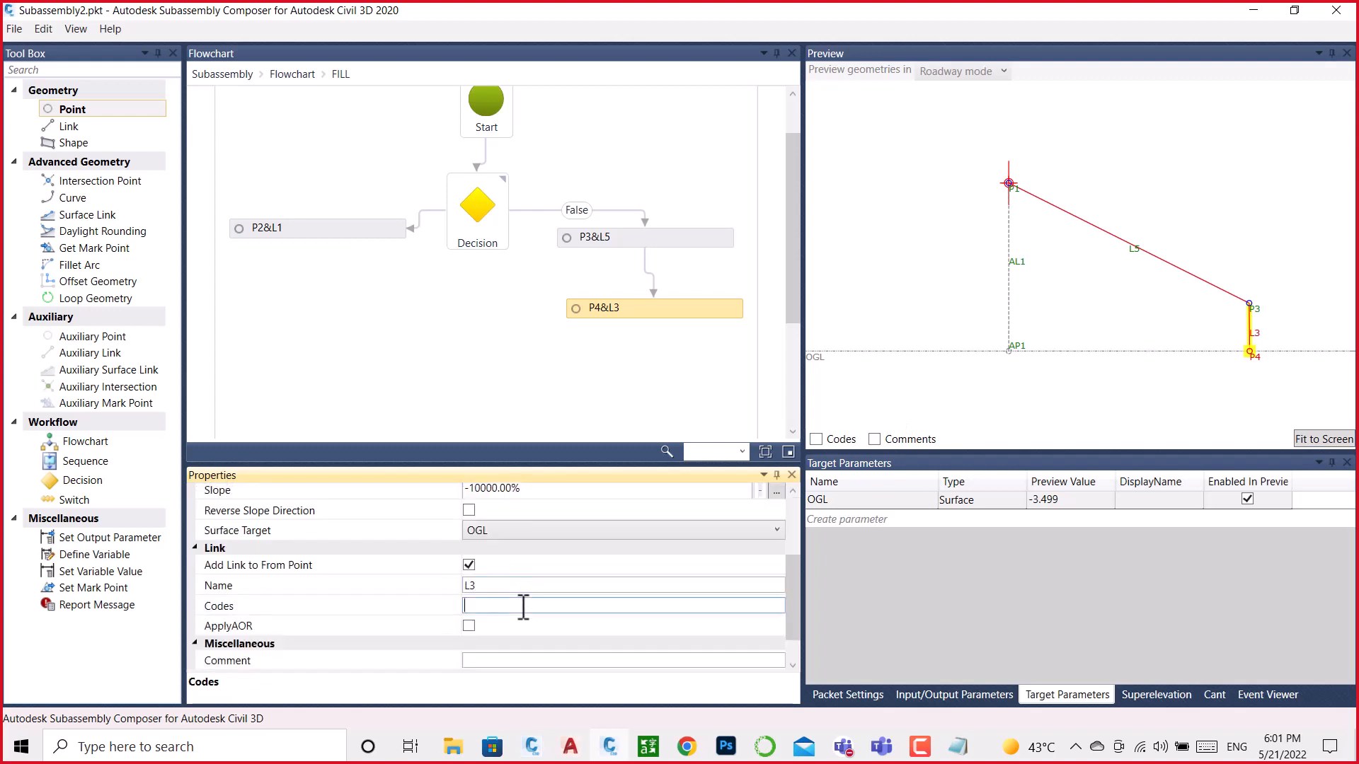
left_click(1133, 249)
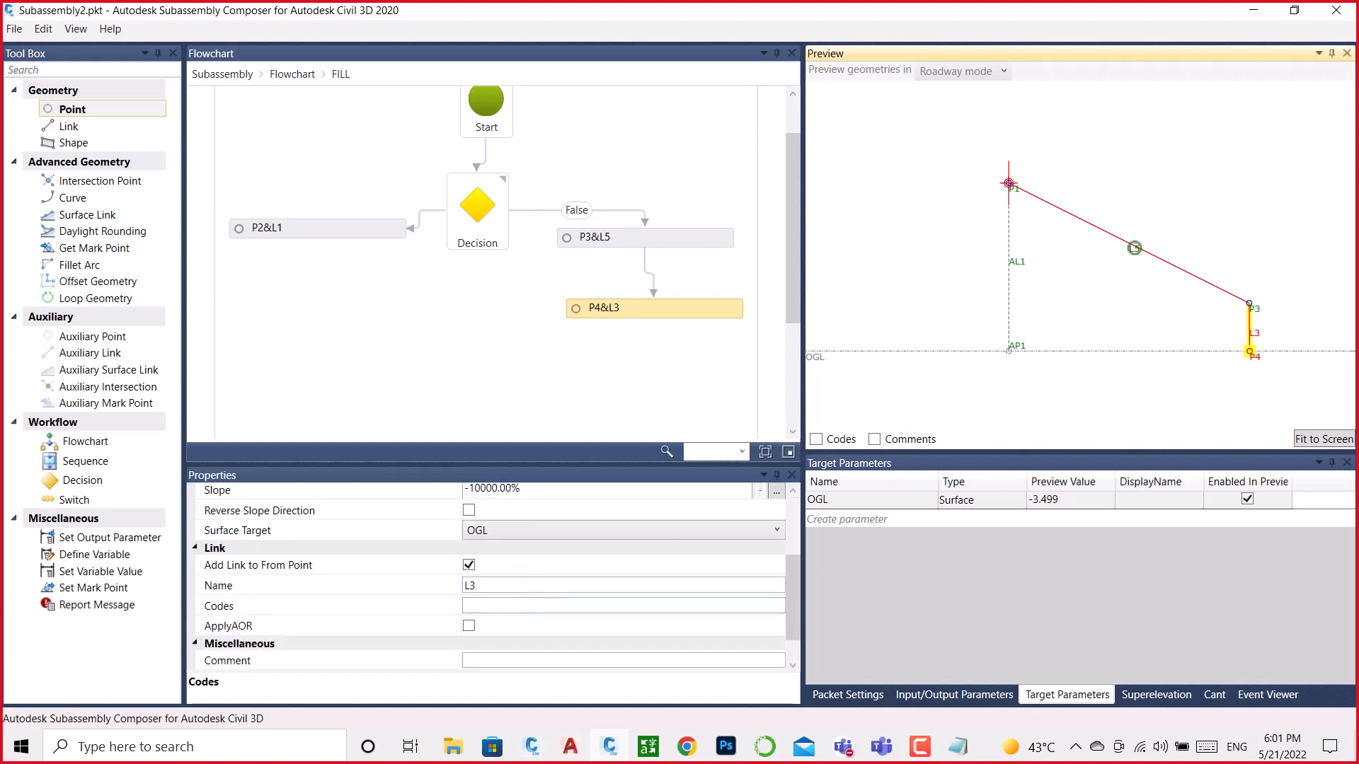
scroll(615, 597, "down", 2)
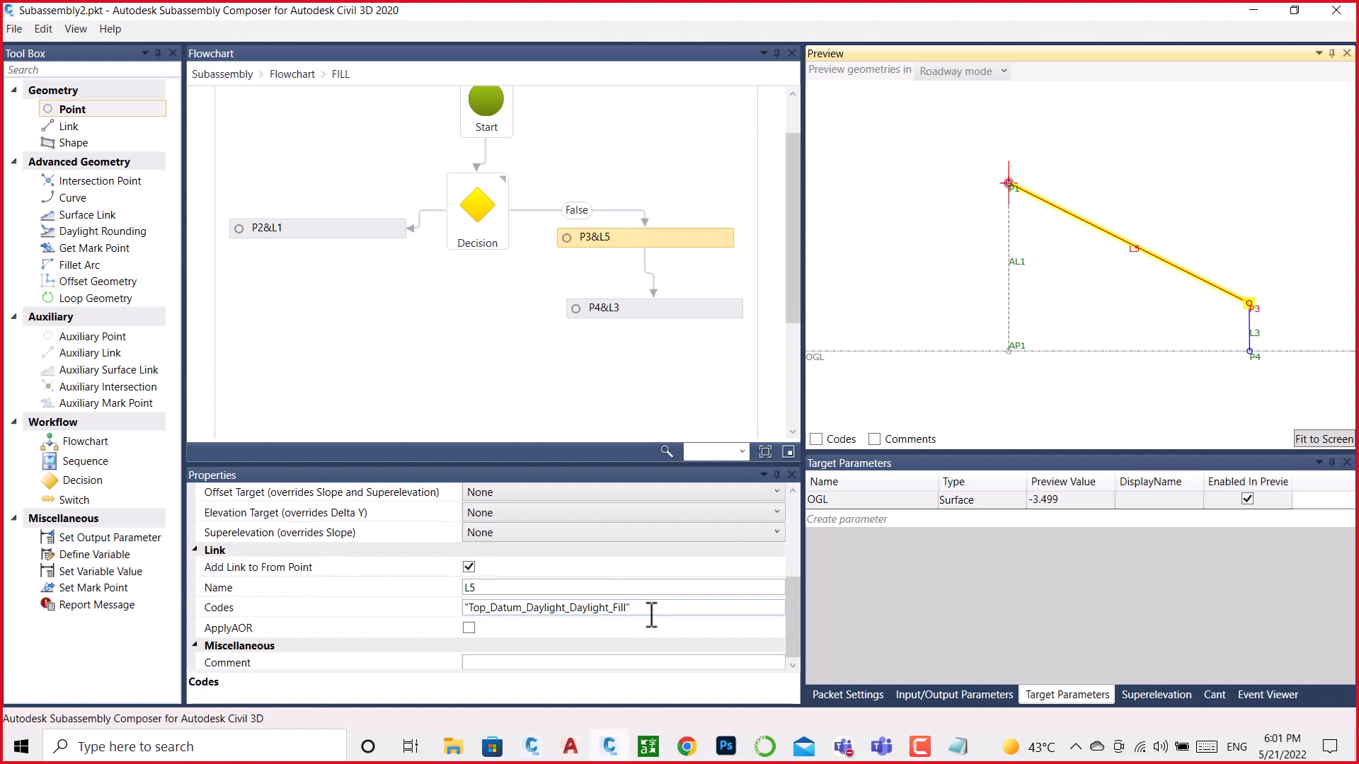
left_click(650, 608)
left_click_drag(650, 608, 464, 611)
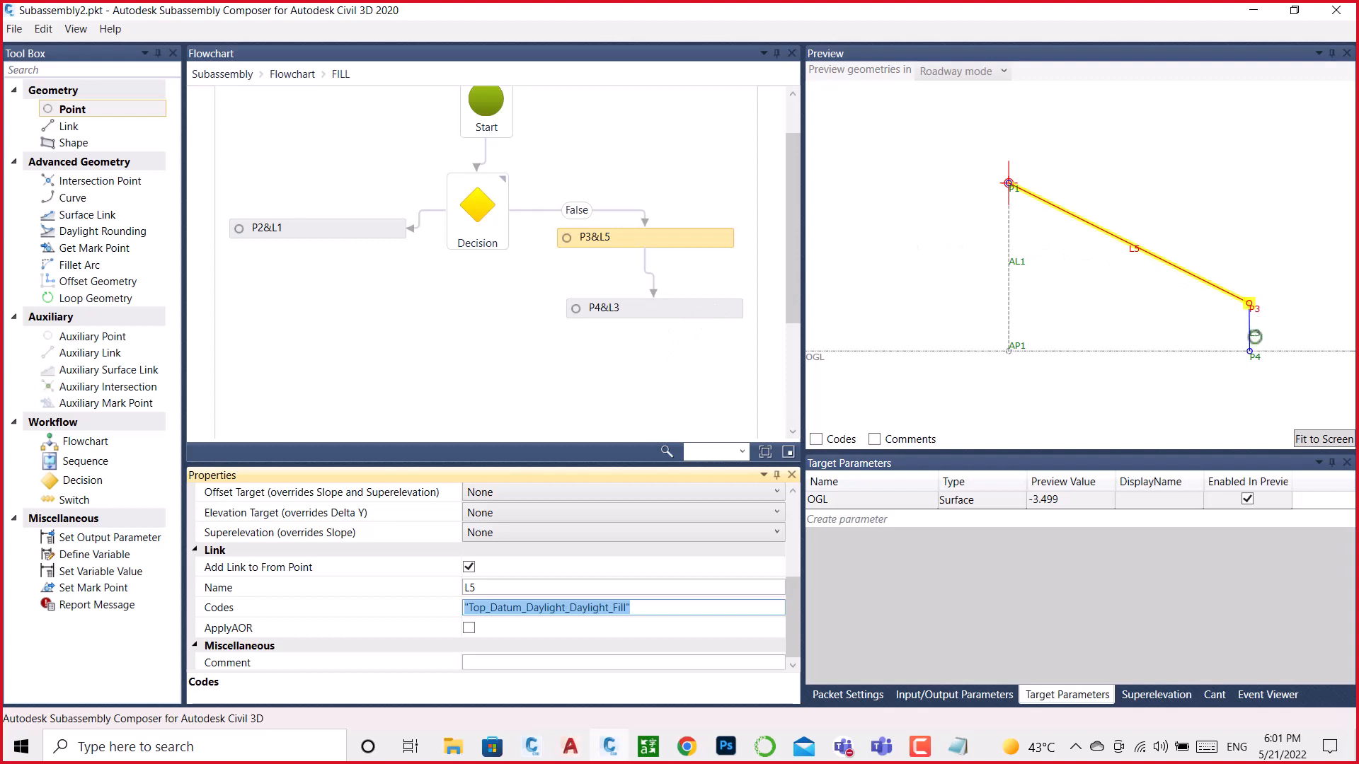
left_click(1254, 335)
left_click(1254, 335)
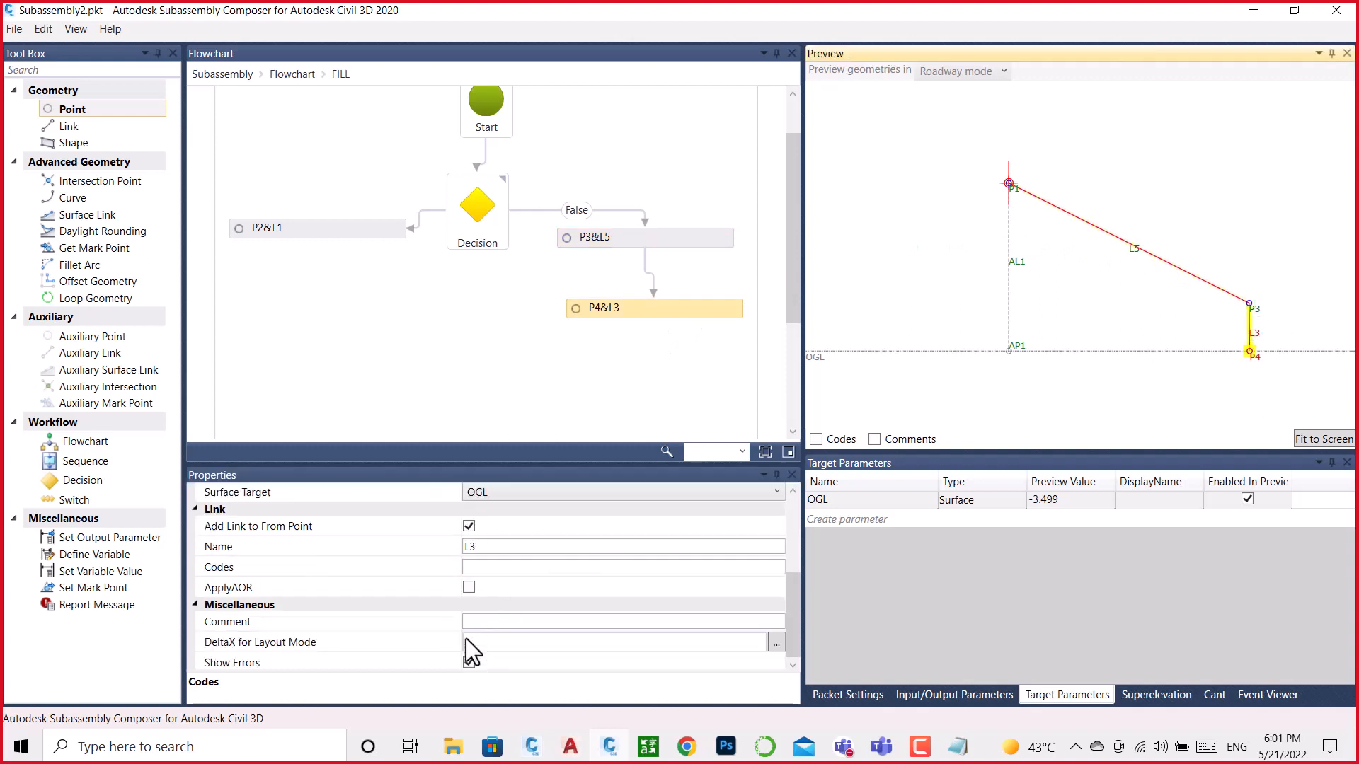
left_click(478, 621)
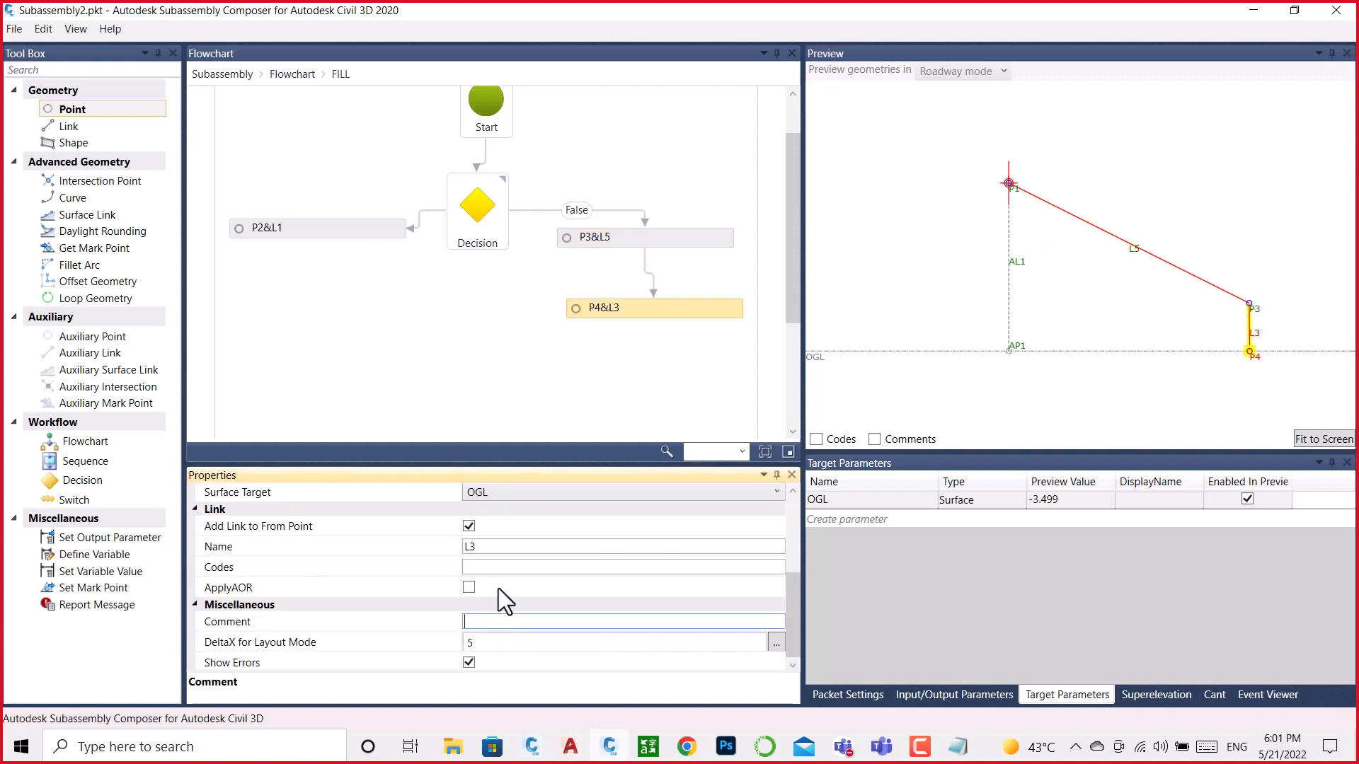
left_click(508, 568)
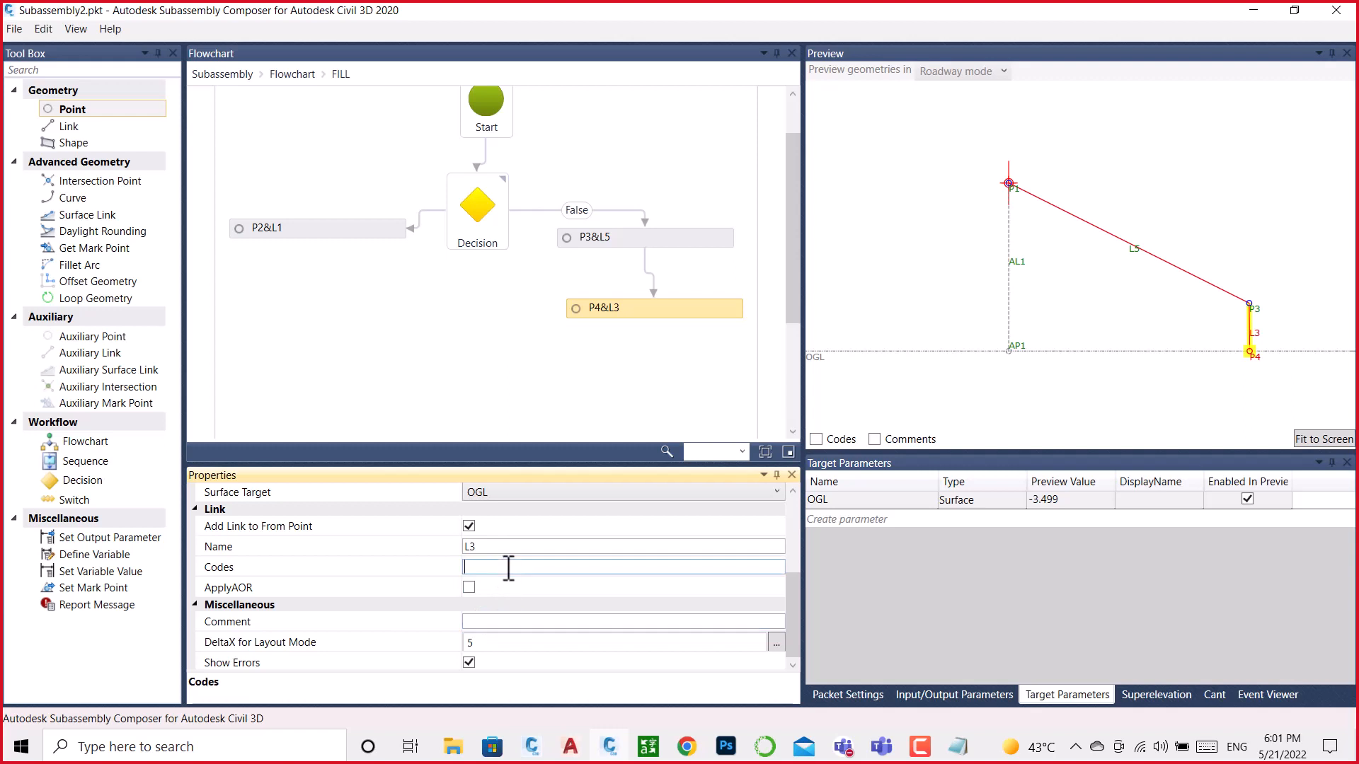
type("Top,Datum,Daylight,Daylight_Fill")
left_click(474, 351)
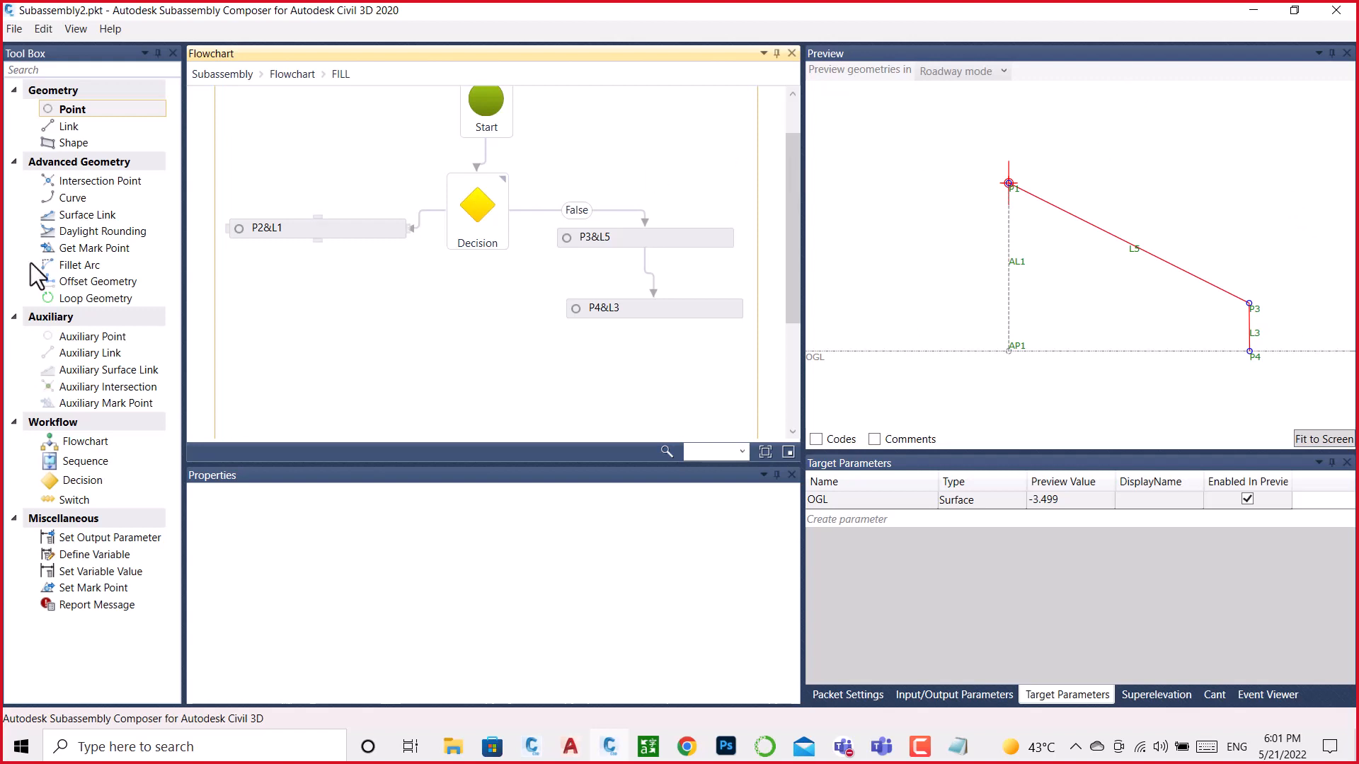
Step: Review the codes and geometry settings of the P2&L1, P3&L5 and P4&L3 elements in the FILL flowchart
left_click(288, 229)
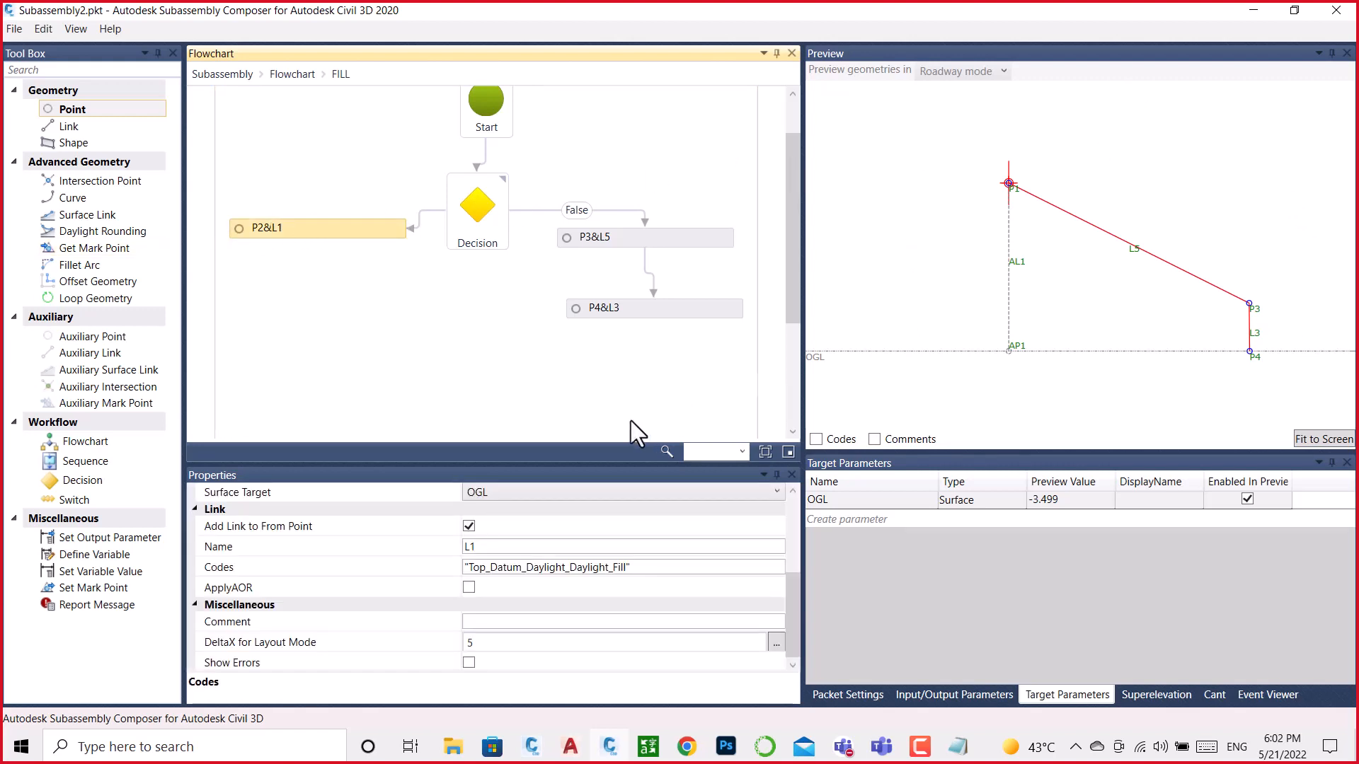
scroll(583, 518, "up", 5)
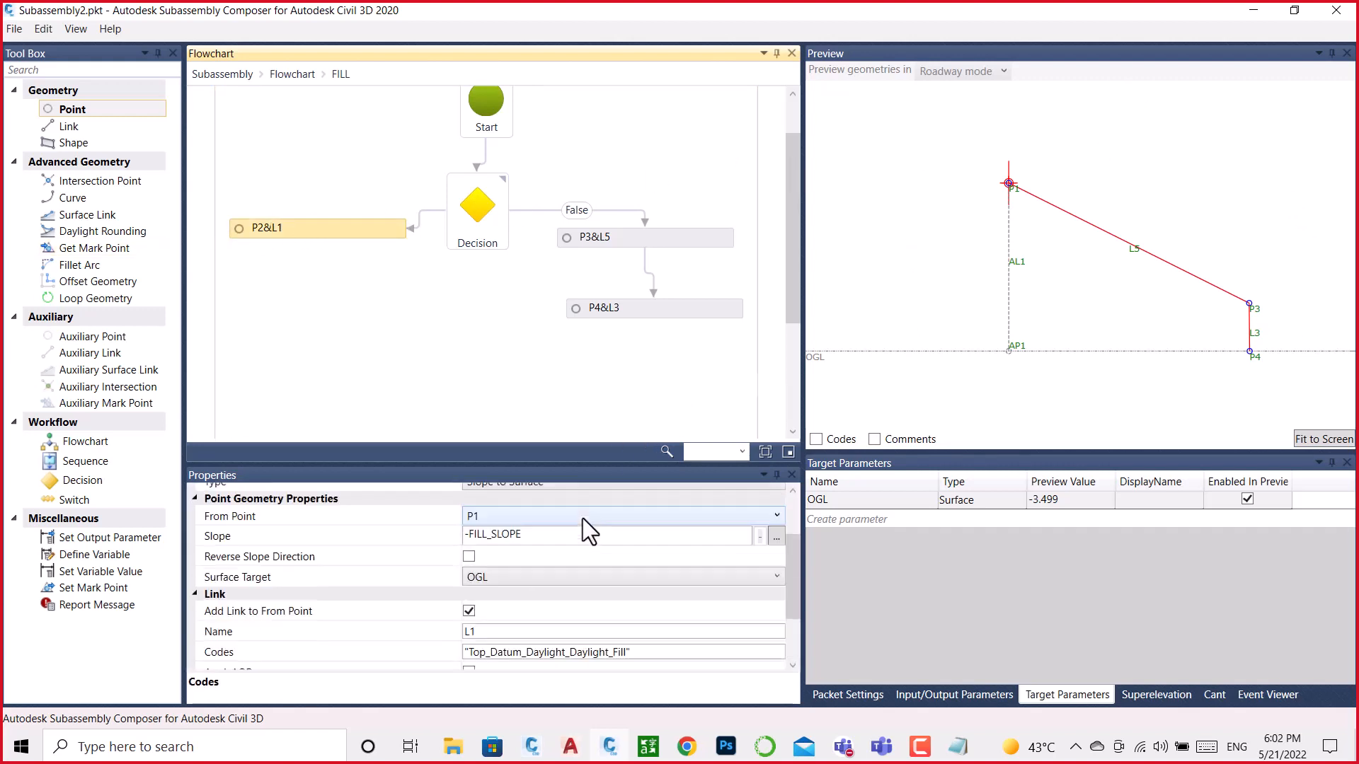
left_click(668, 243)
left_click(682, 308)
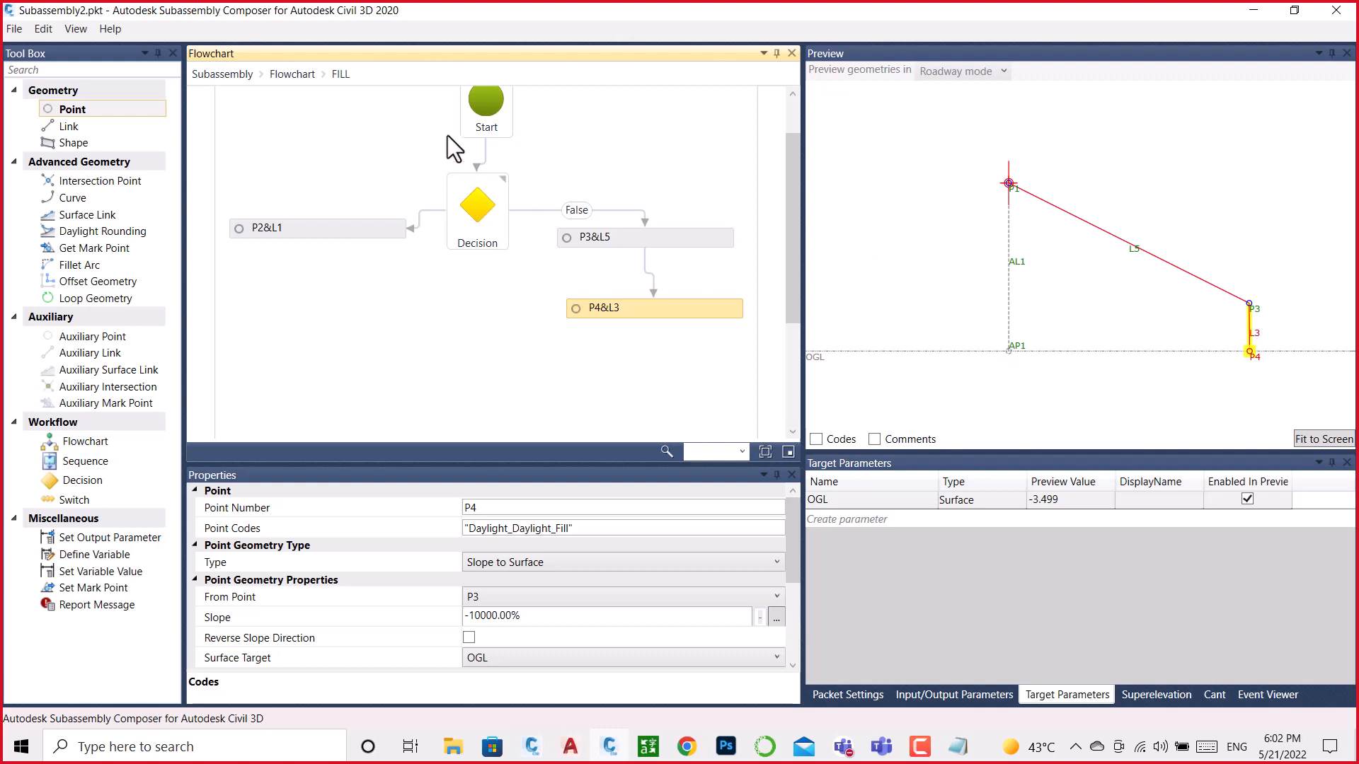
Step: Return to the main flowchart, raise the OGL preview surface to about 1.96 for the cut condition, and select P5&L4
left_click(291, 75)
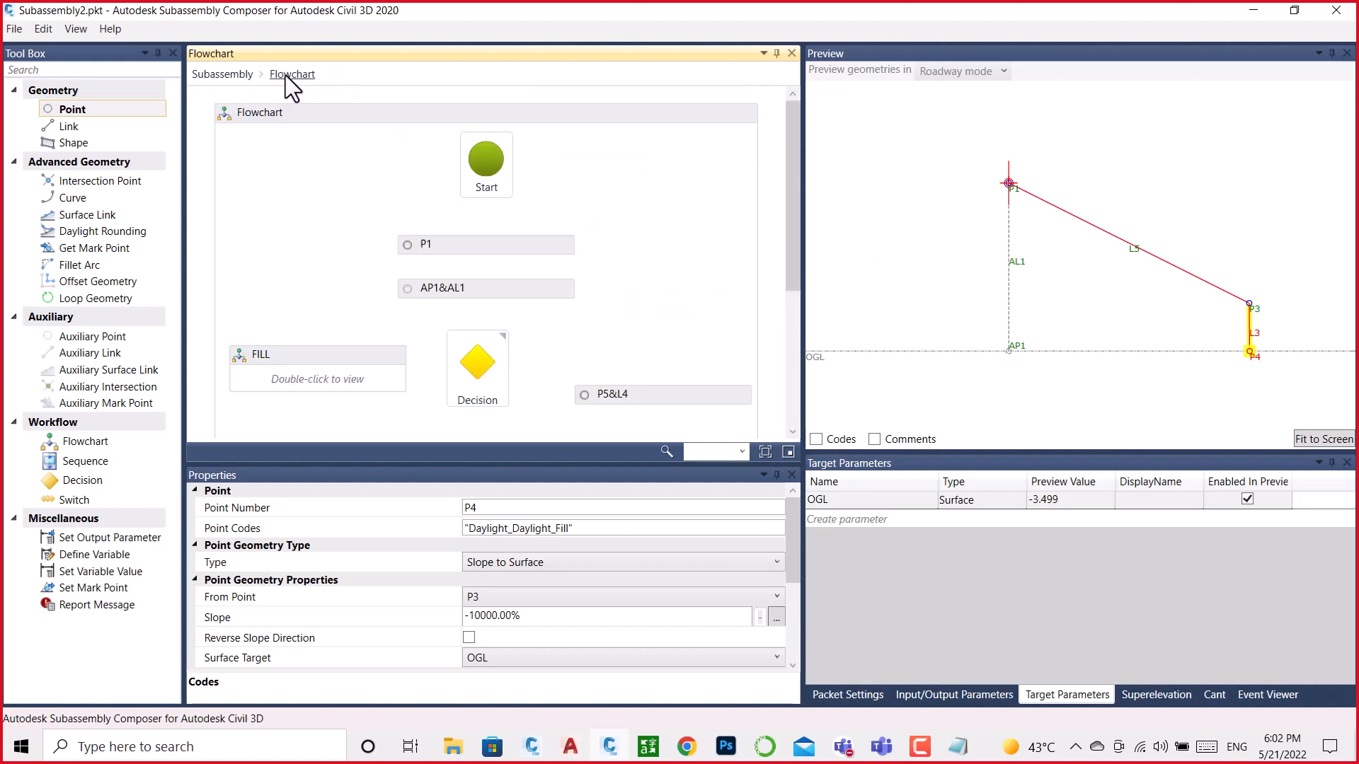
left_click(652, 394)
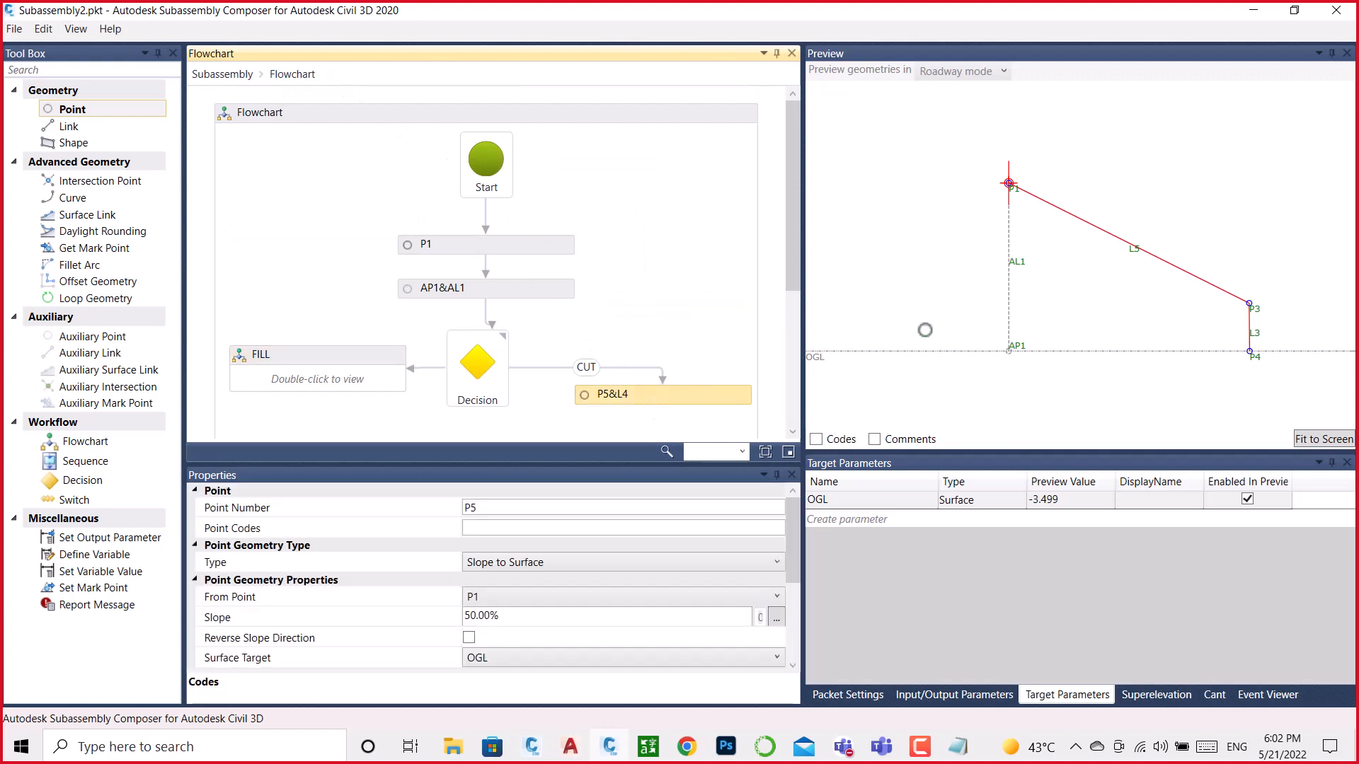
left_click_drag(819, 360, 928, 95)
scroll(1025, 253, "up", 2)
scroll(1112, 191, "down", 2)
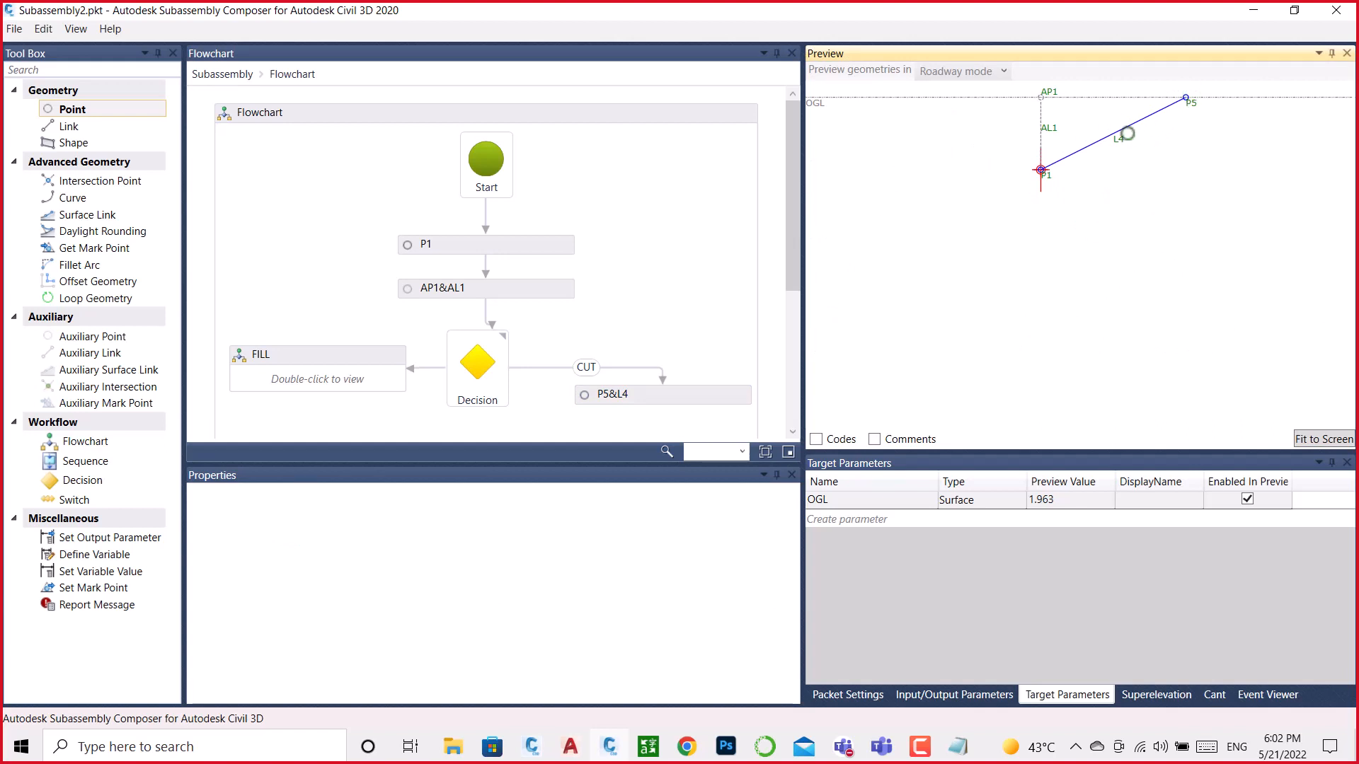
left_click(715, 401)
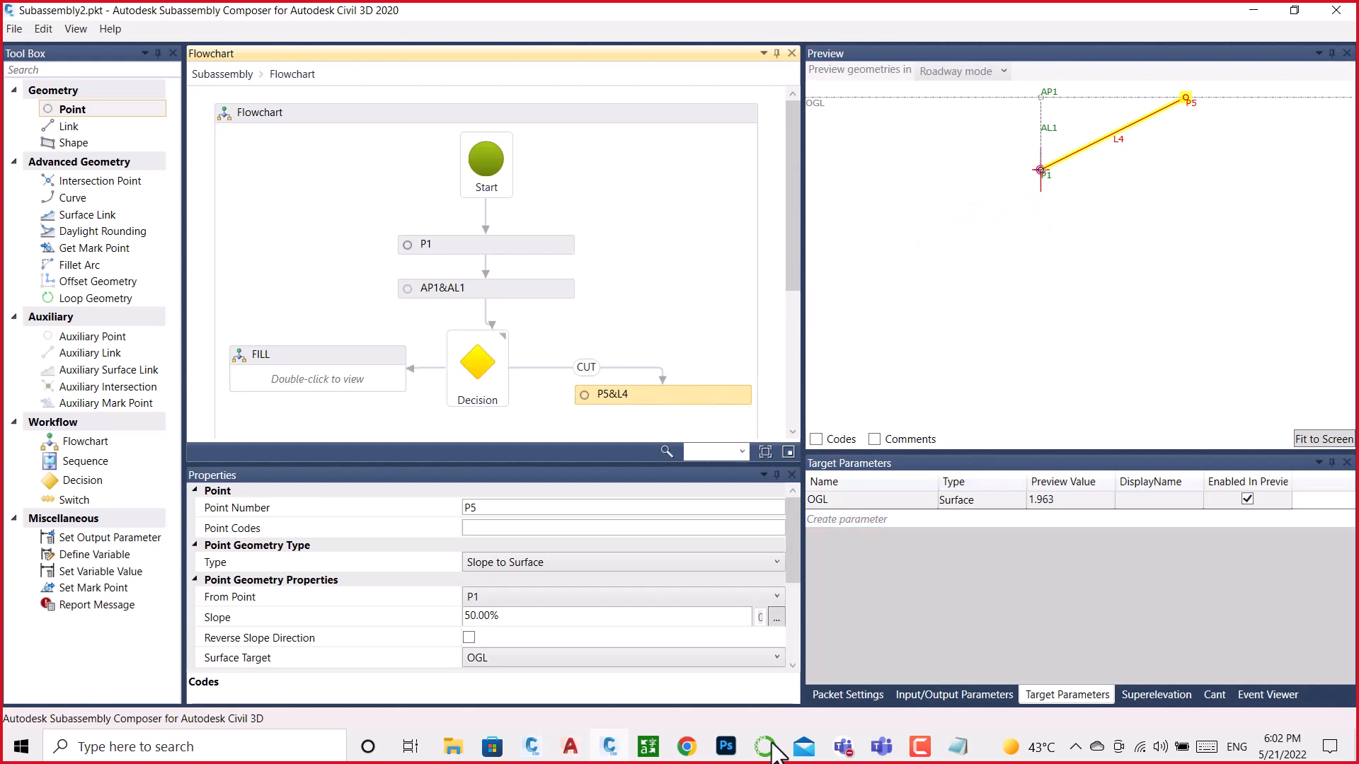
Step: Check the cut daylight link codes in Civil 3D Help, copy "Top_Datum_Daylight_Daylight_Cut" from the Notepad list, and return to Subassembly Composer
left_click(531, 747)
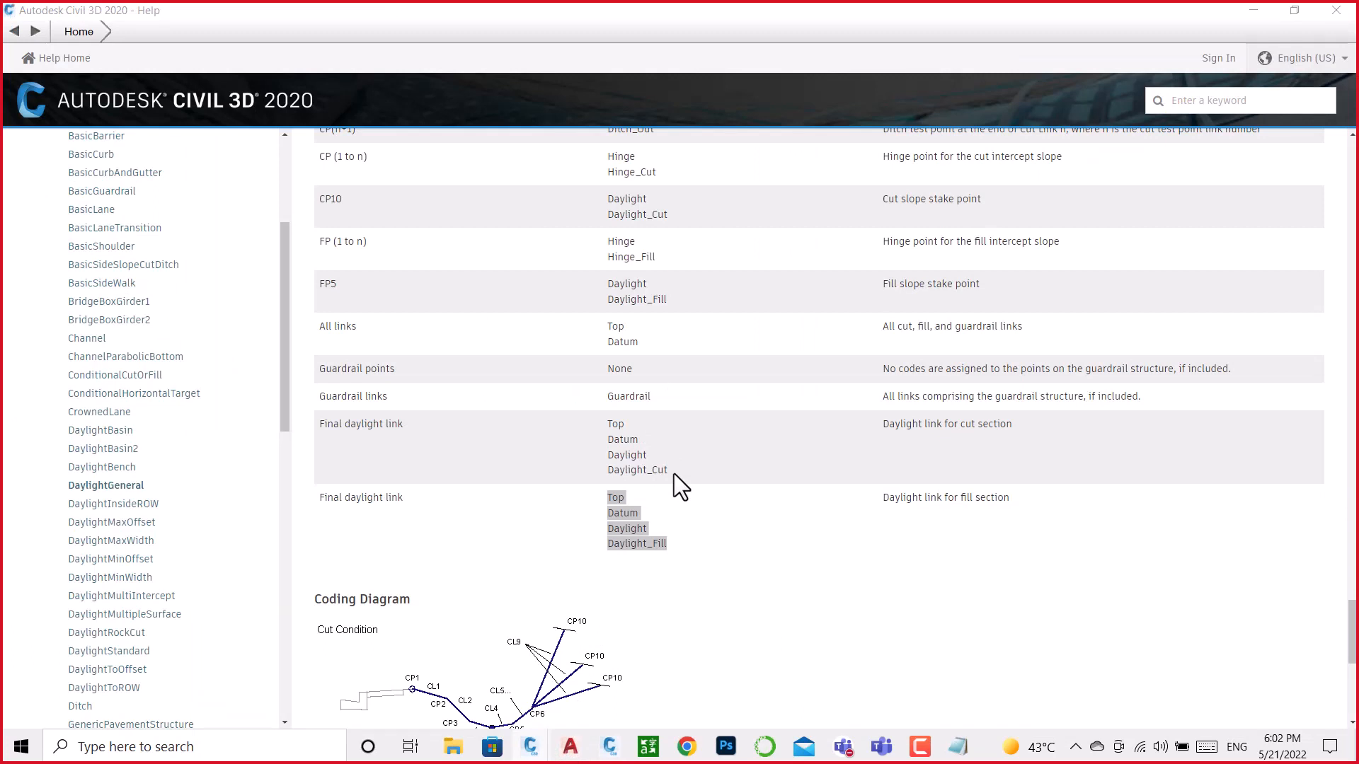
left_click(957, 749)
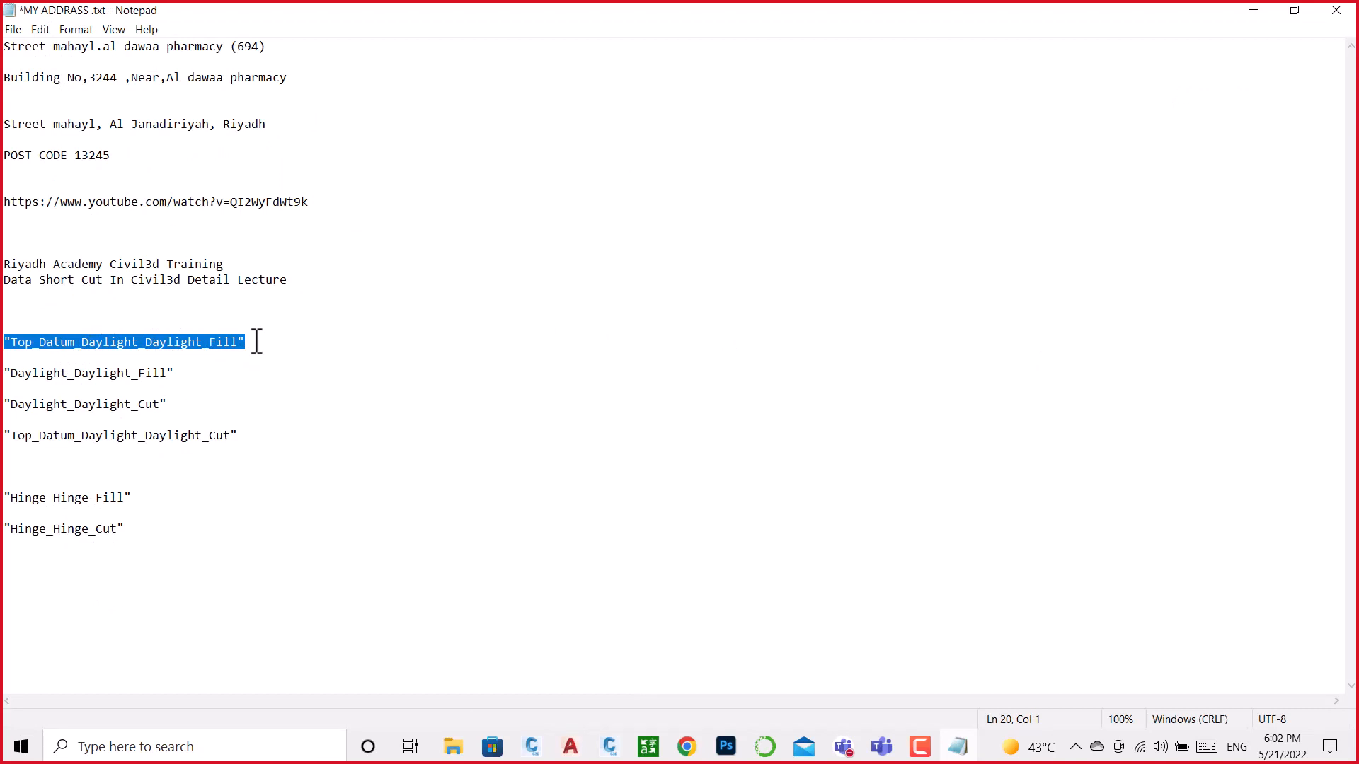
left_click_drag(245, 436, 5, 432)
key("ctrl+c")
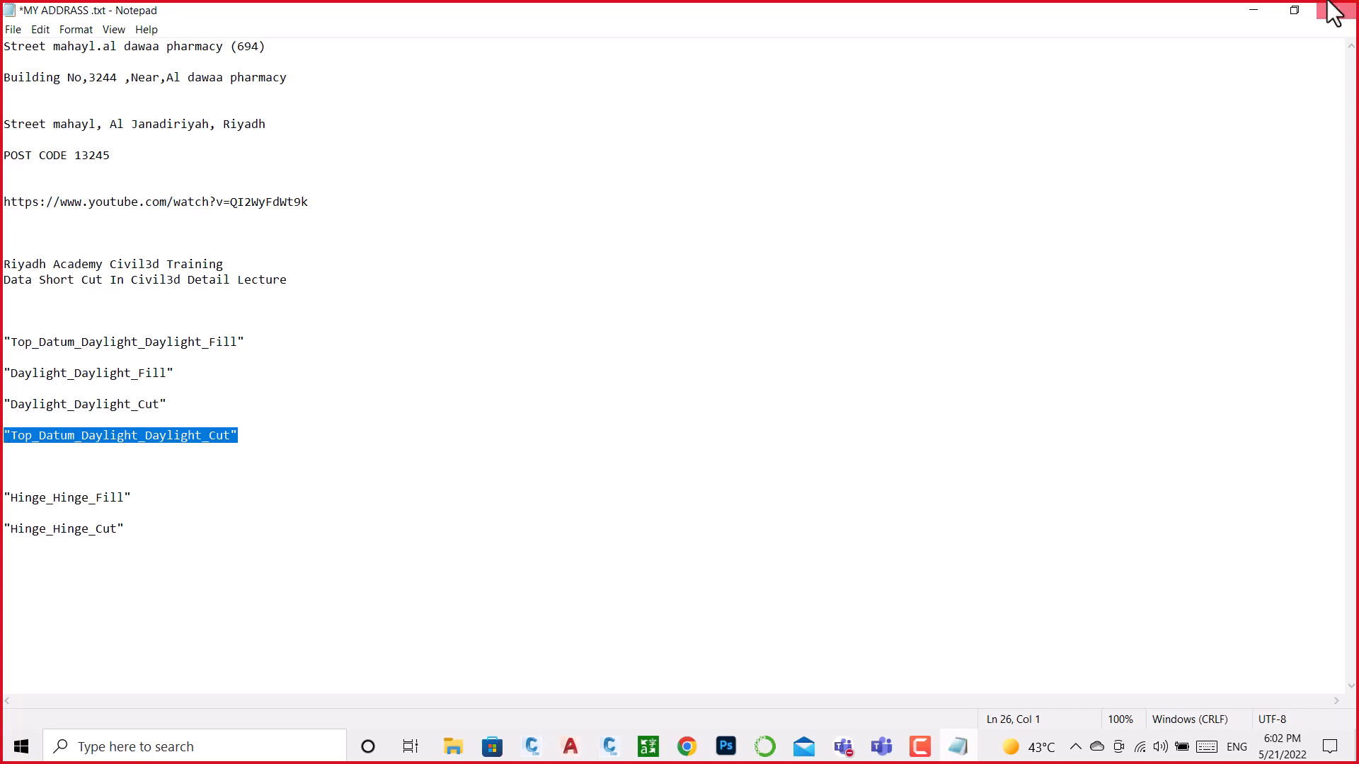
left_click(1251, 10)
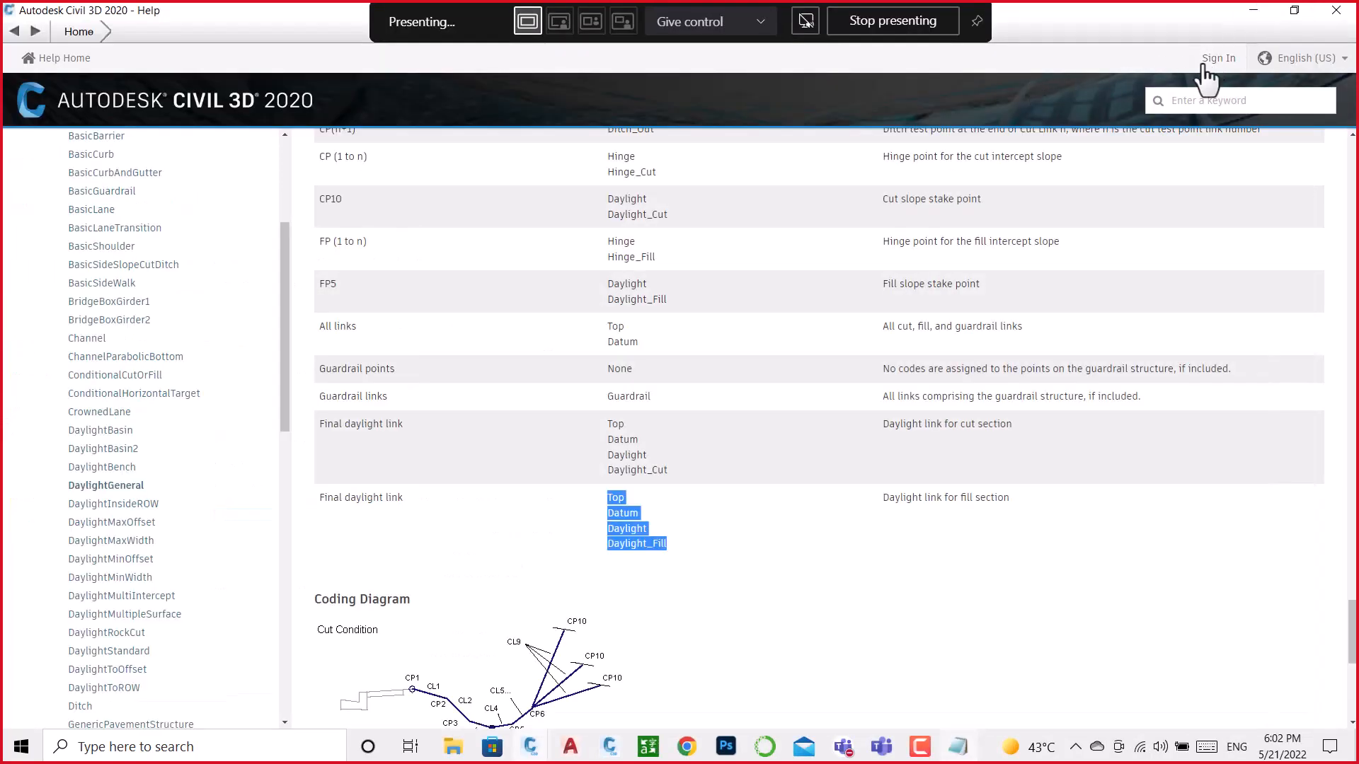
left_click(1253, 10)
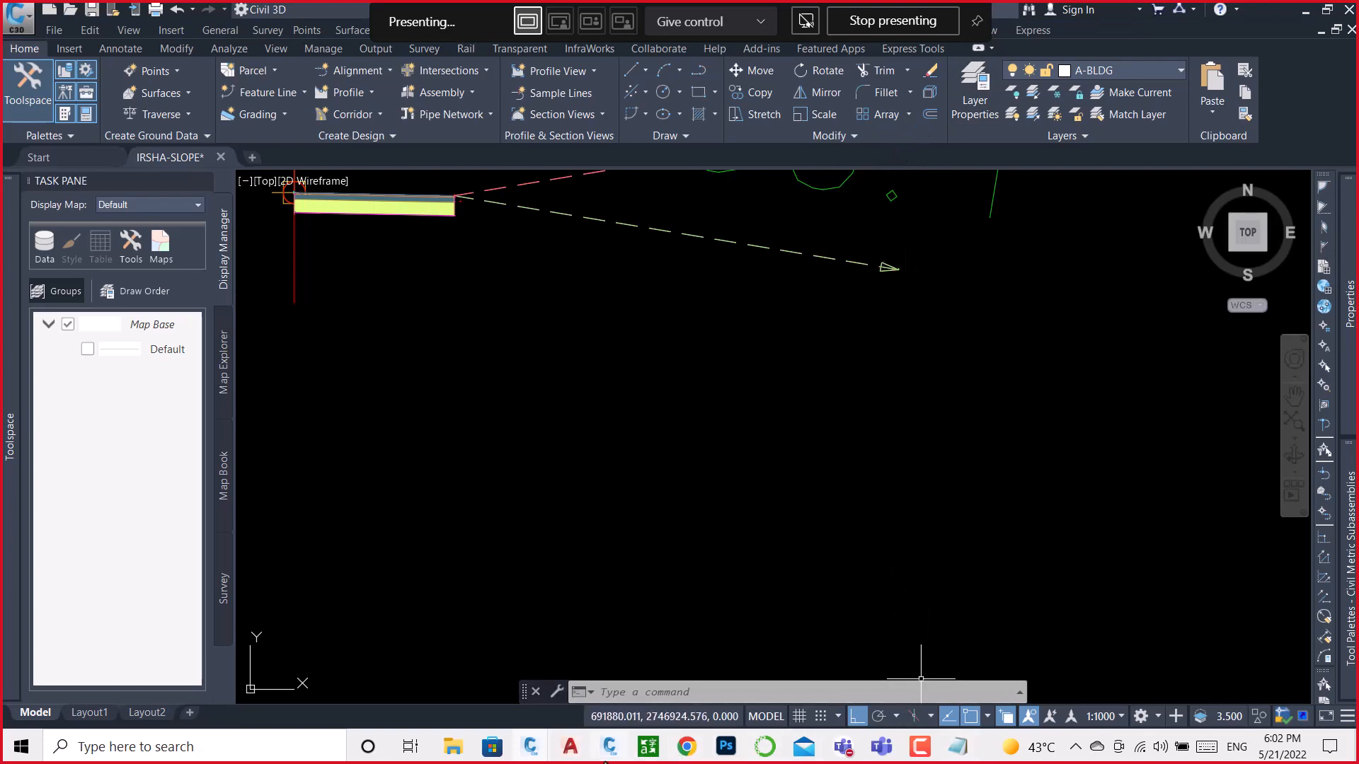
left_click(609, 746)
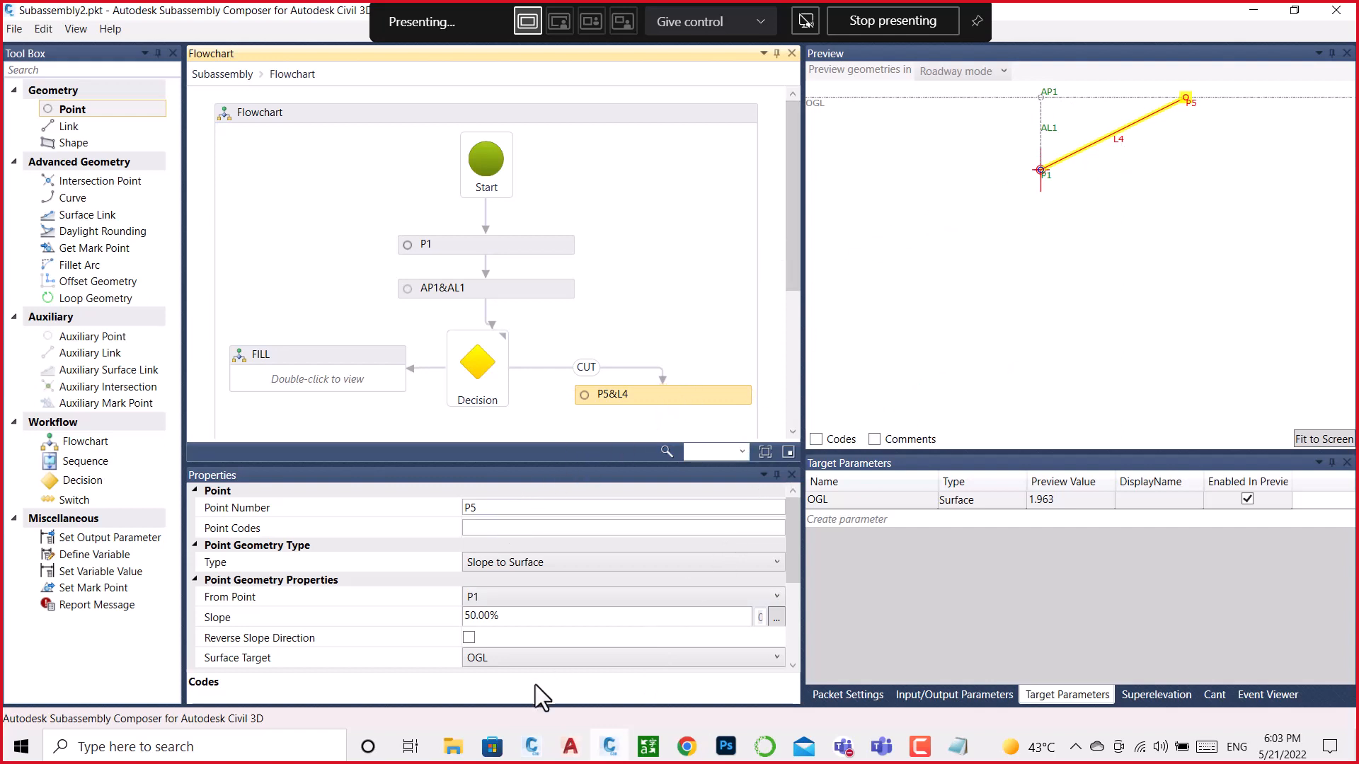
Step: Set link L4's codes to "Top_Datum_Daylight_Daylight_Cut" by pasting the code already copied
scroll(503, 615, "down", 2)
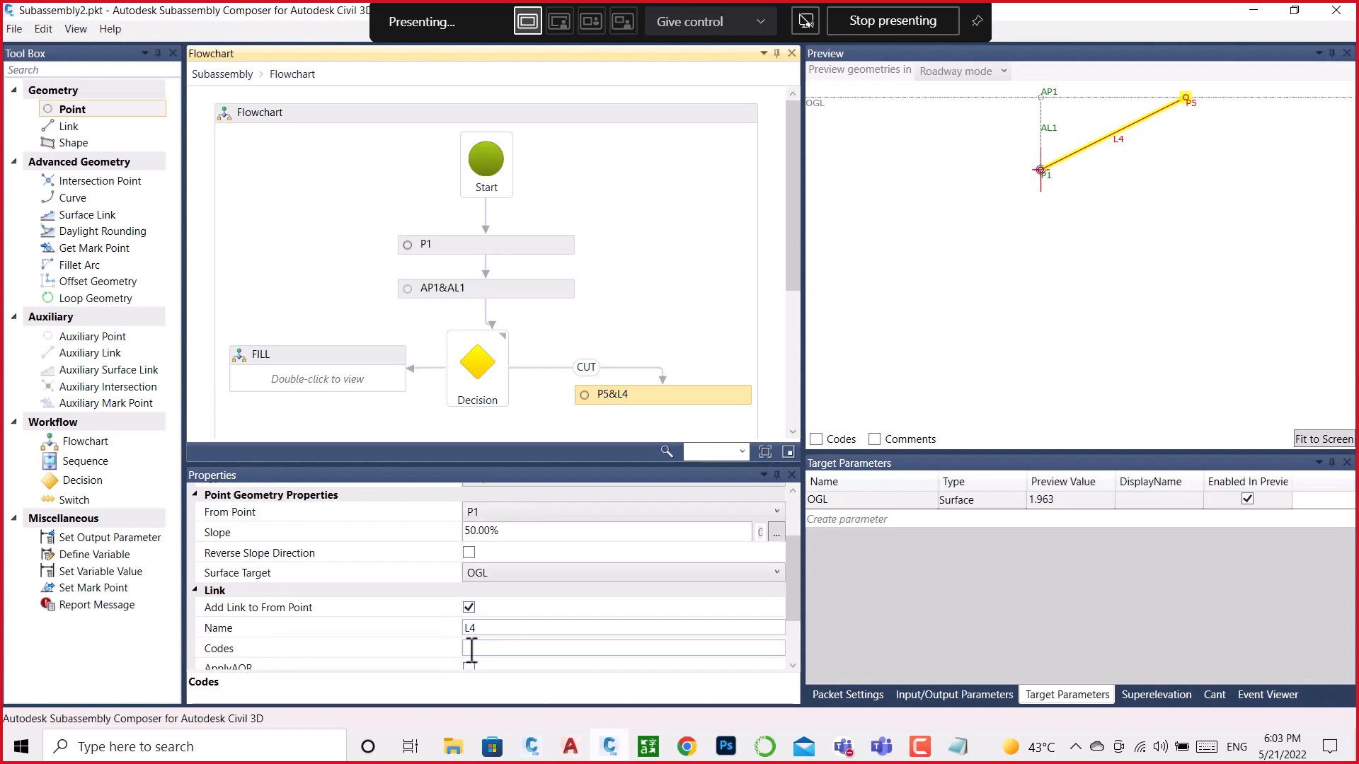
left_click(481, 650)
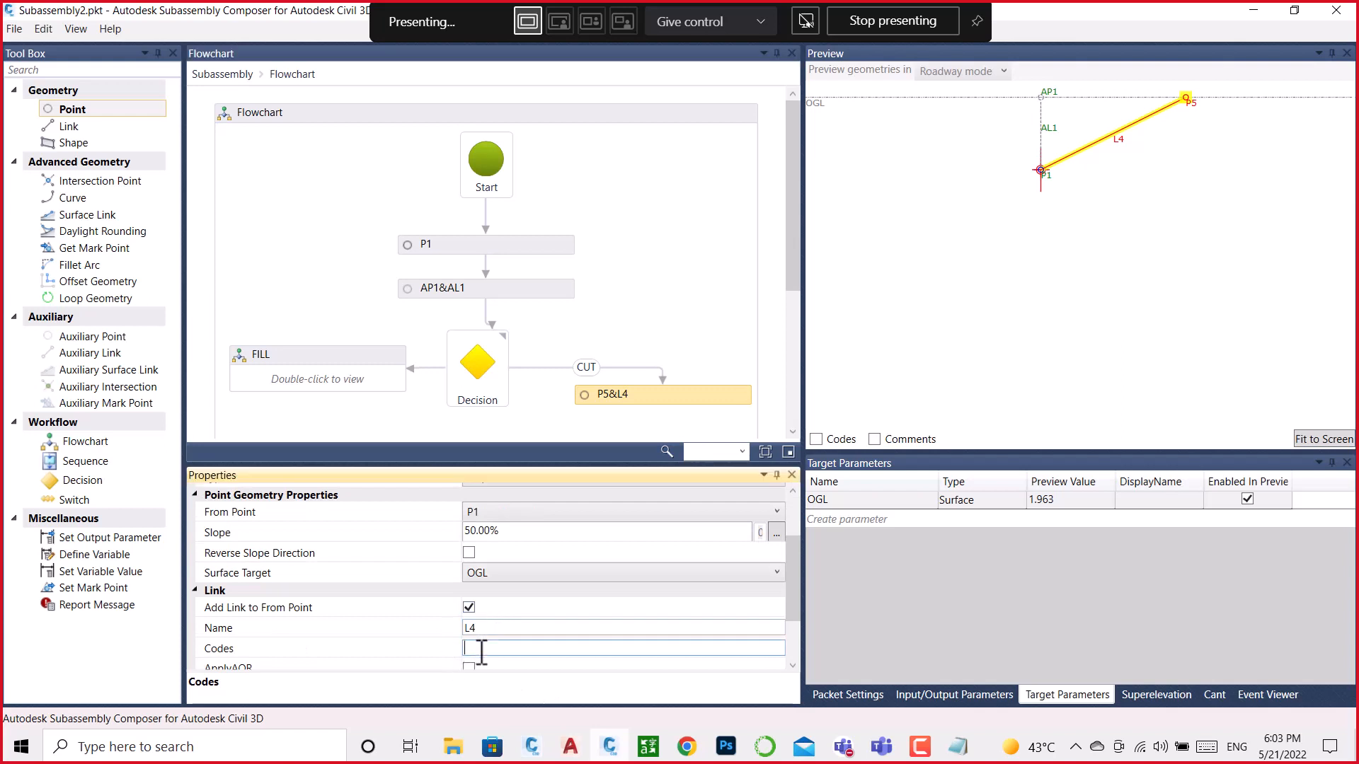
key("ctrl+v")
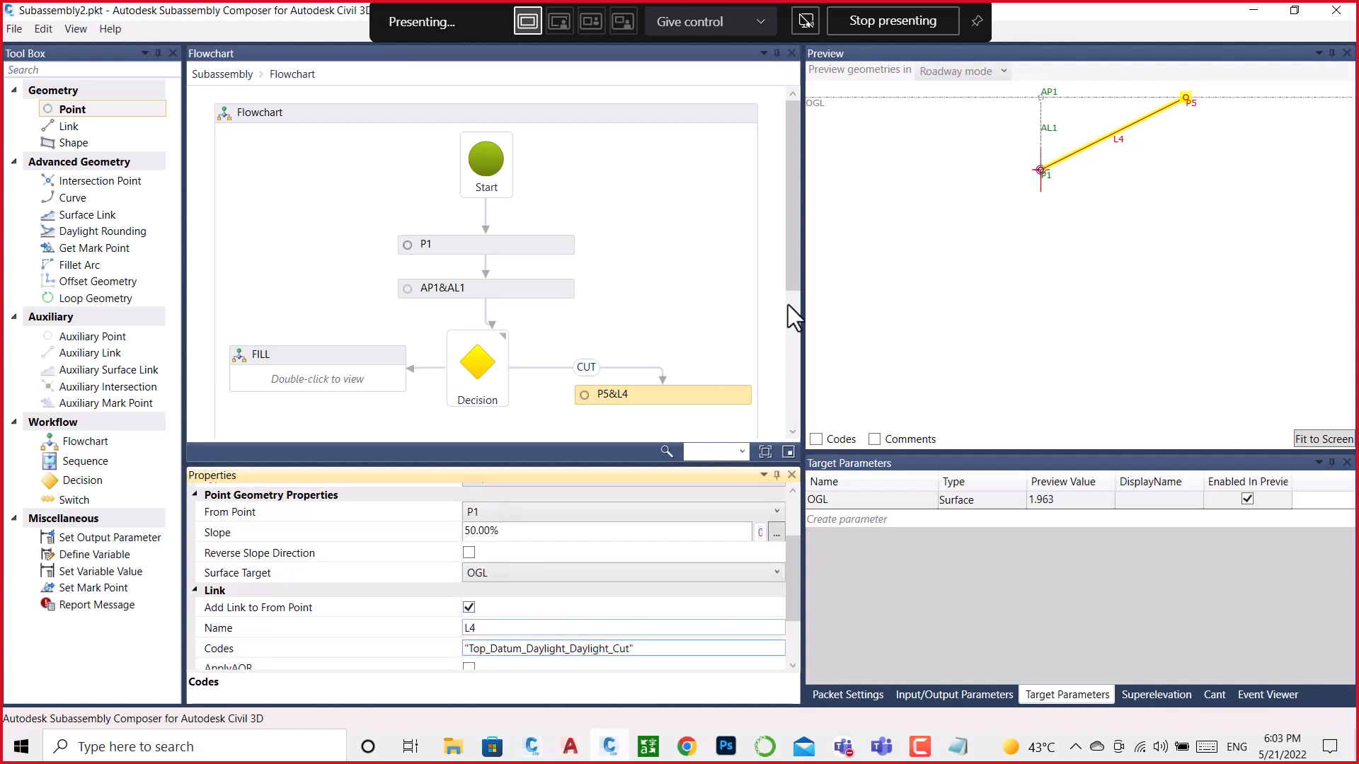
scroll(1196, 97, "up", 1)
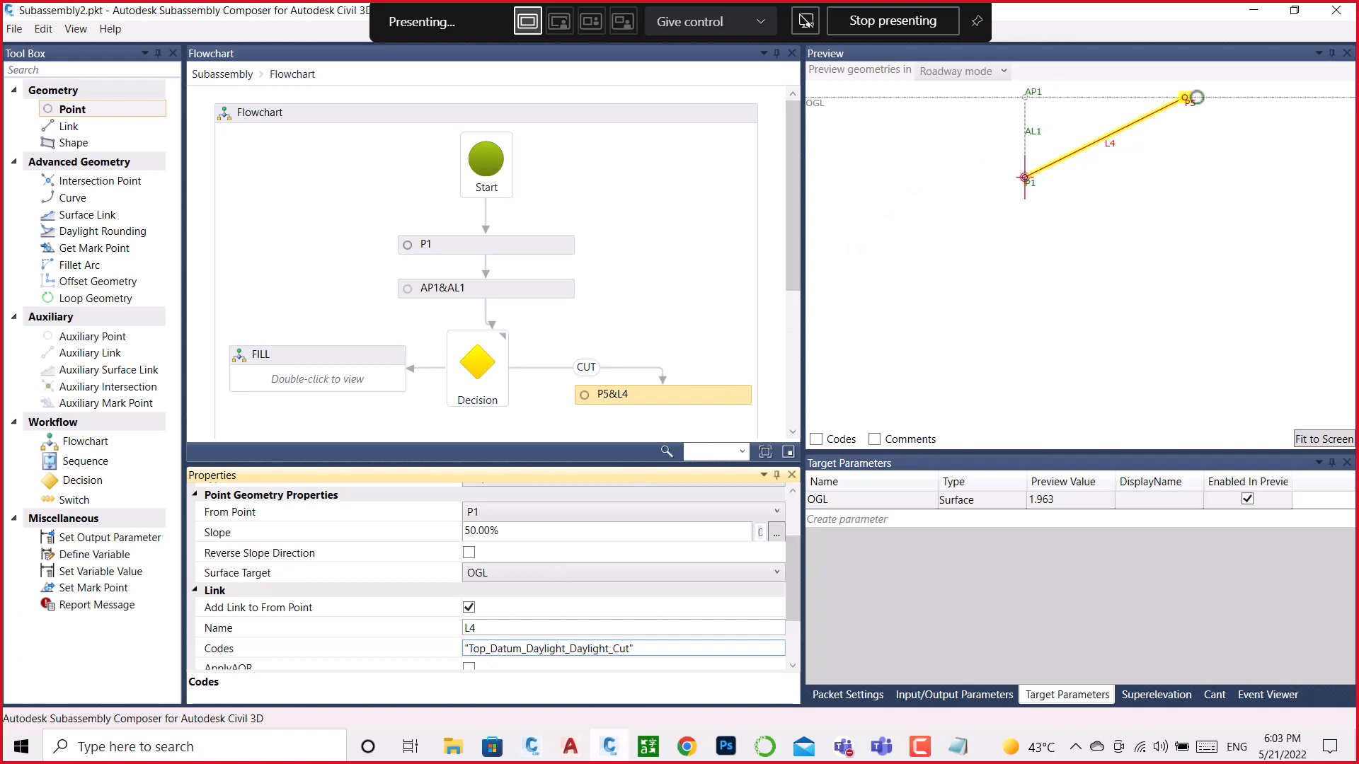
Step: Copy "Daylight_Daylight_Cut" from the Notepad code list and enter it as point P5's point codes in Subassembly Composer
left_click(959, 750)
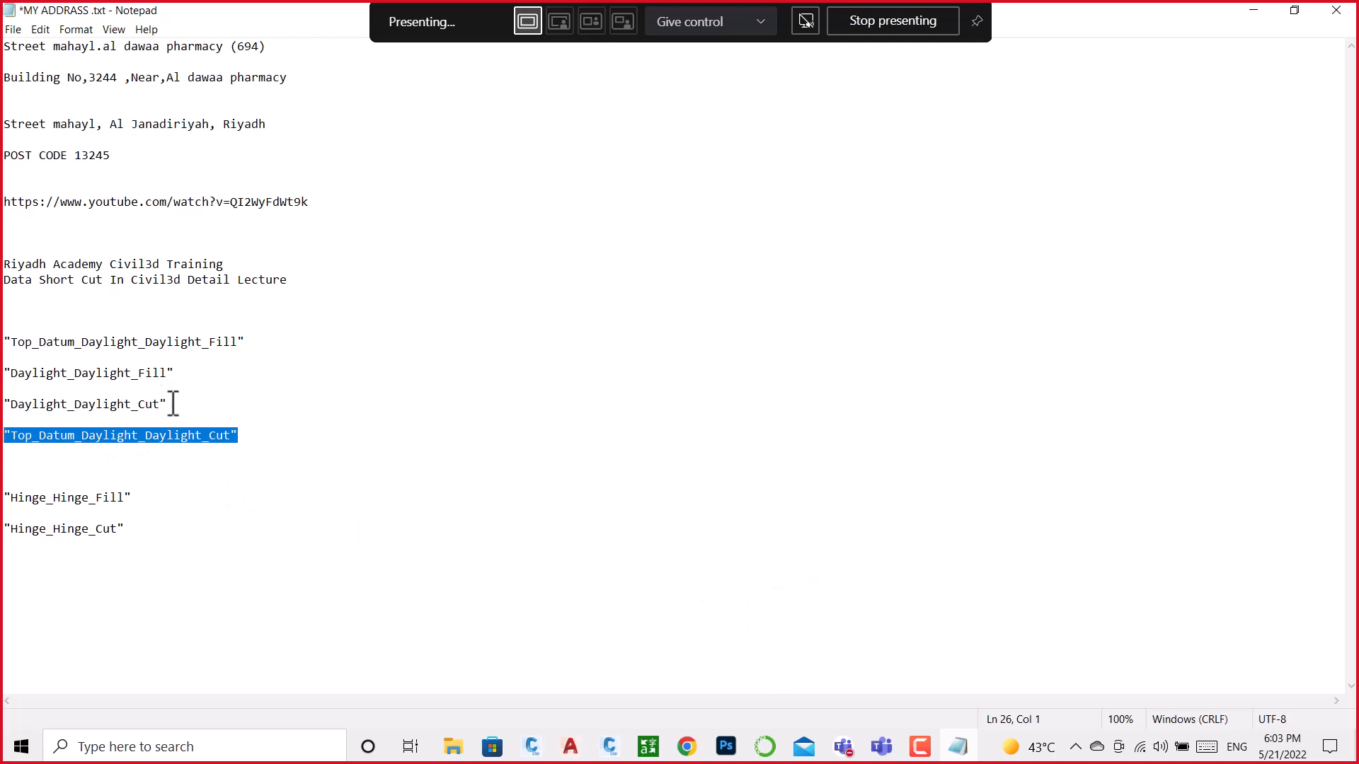
left_click_drag(170, 404, 6, 406)
key("ctrl+c")
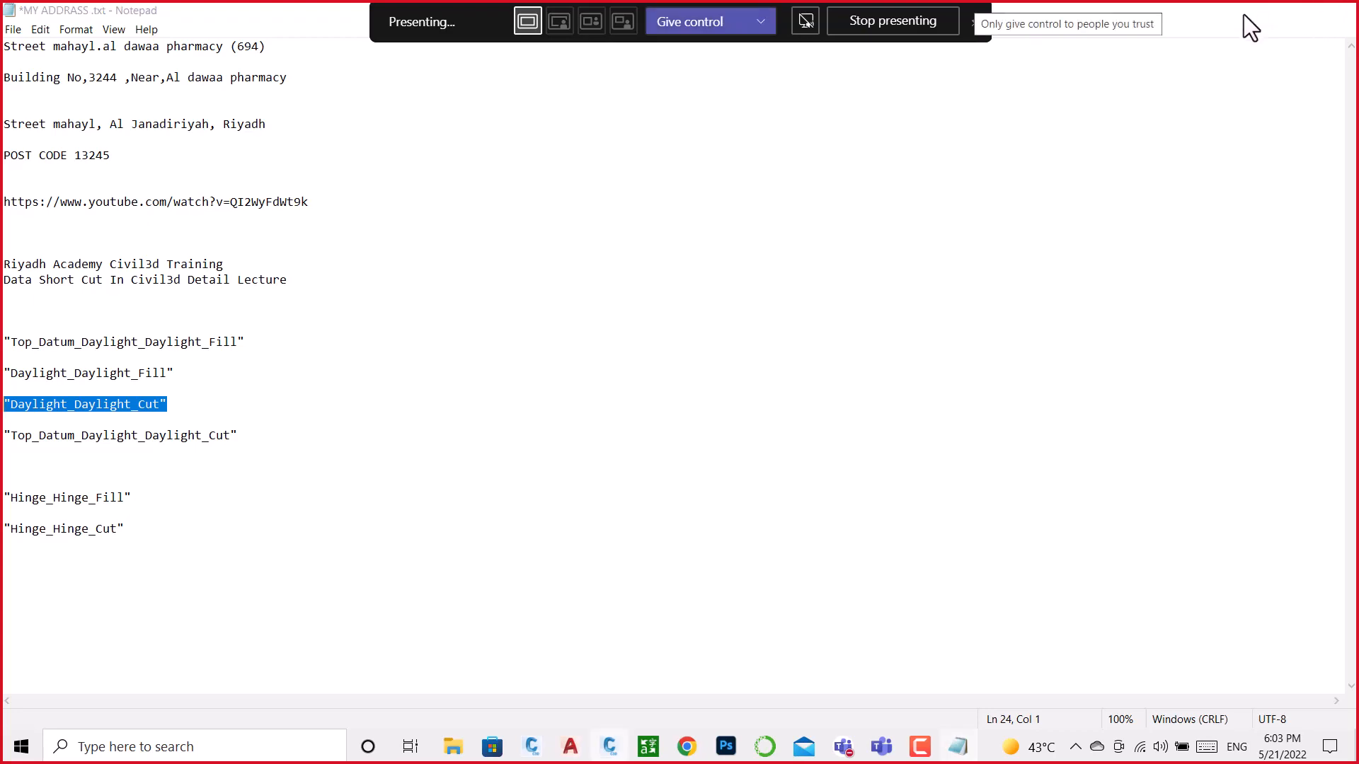
left_click(1250, 14)
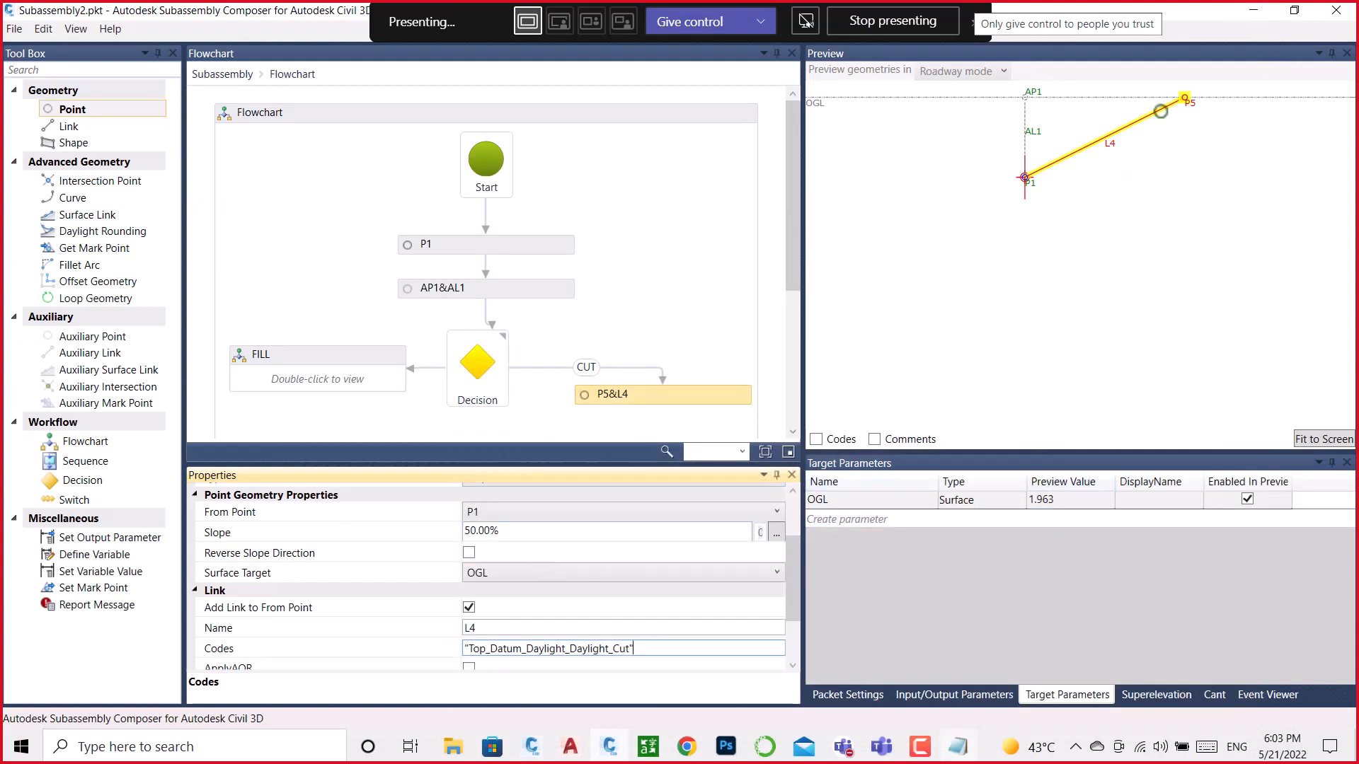
scroll(481, 573, "up", 2)
left_click(492, 527)
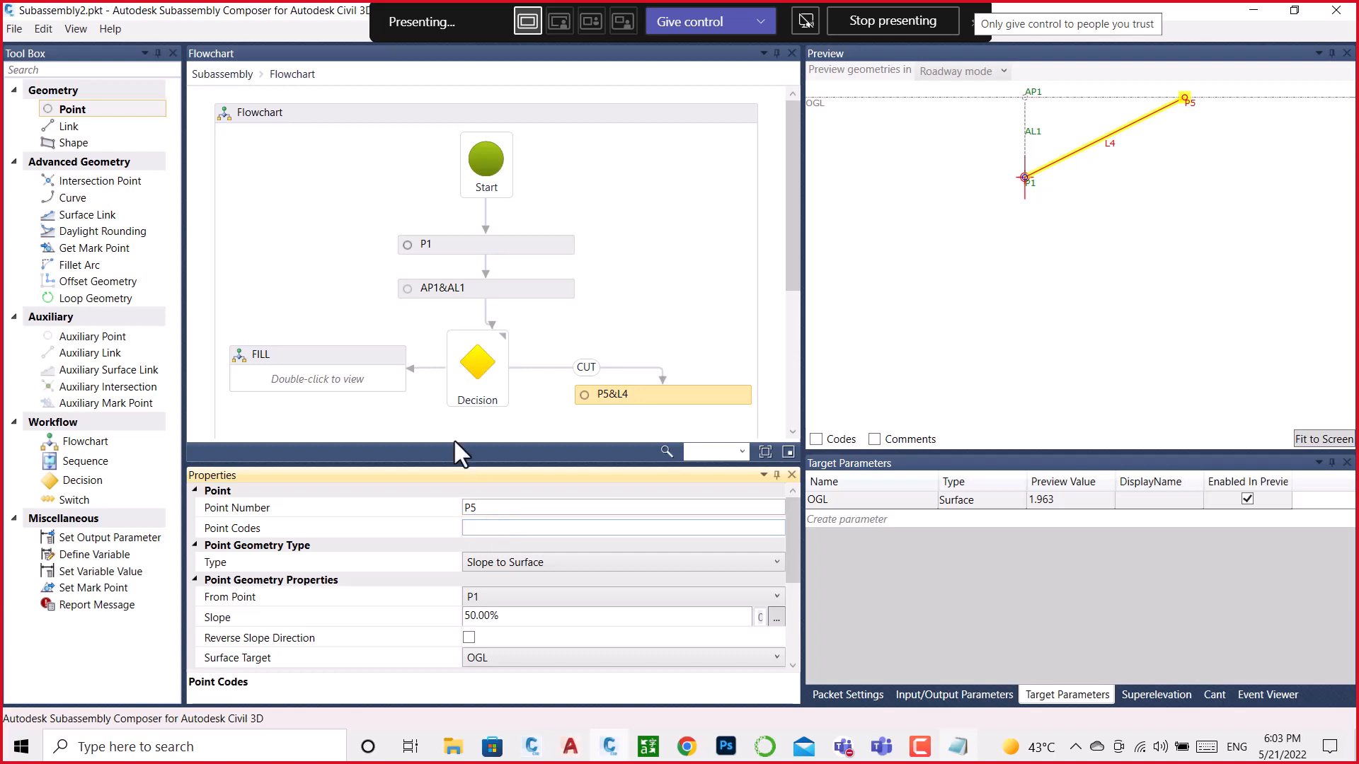
left_click(537, 535)
key("ctrl+v")
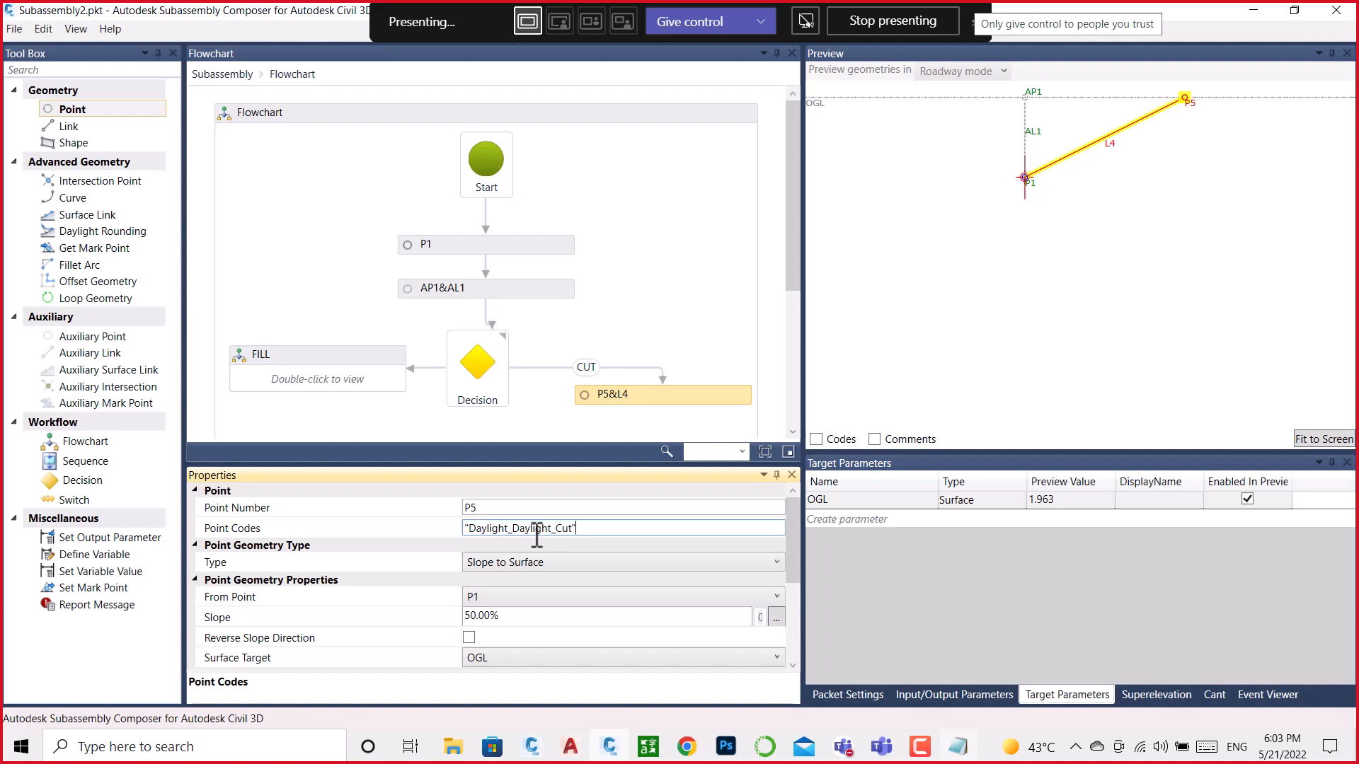
left_click(675, 241)
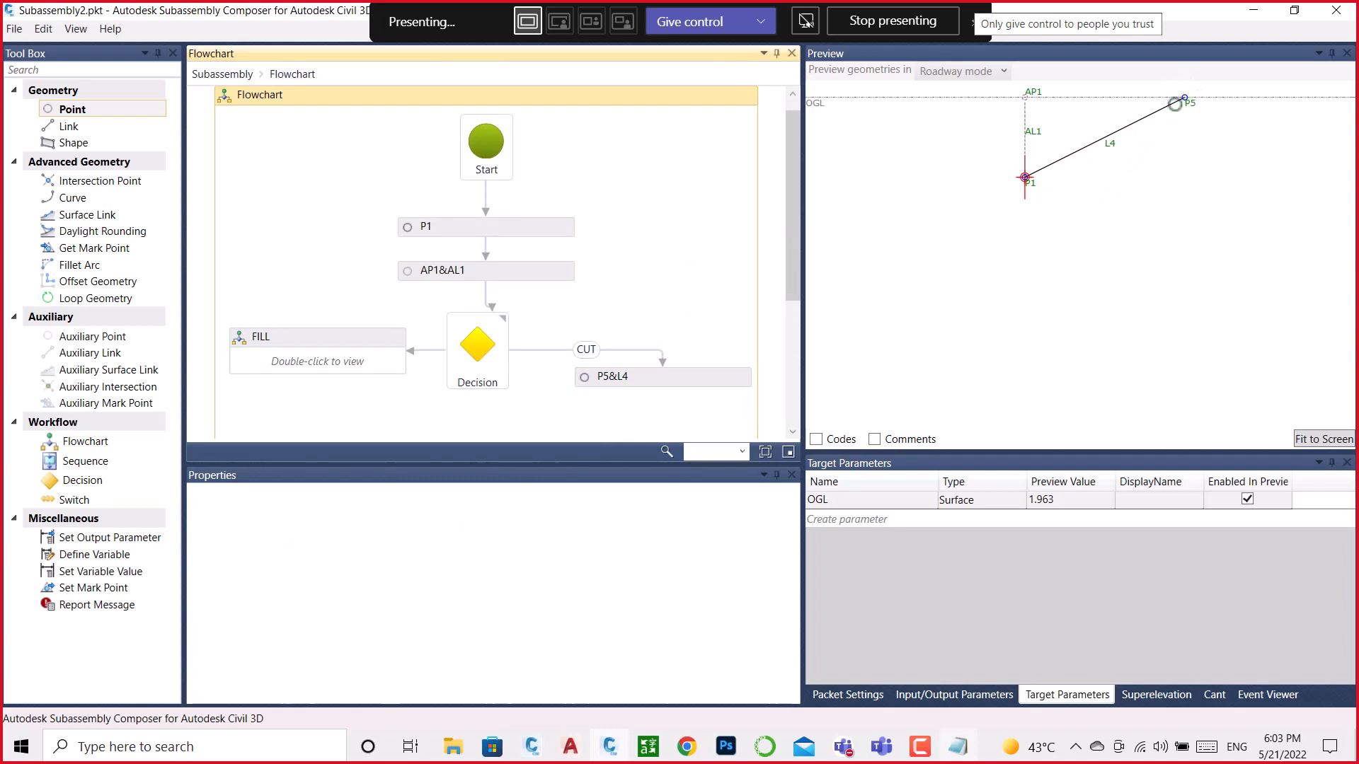
scroll(1110, 136, "up", 3)
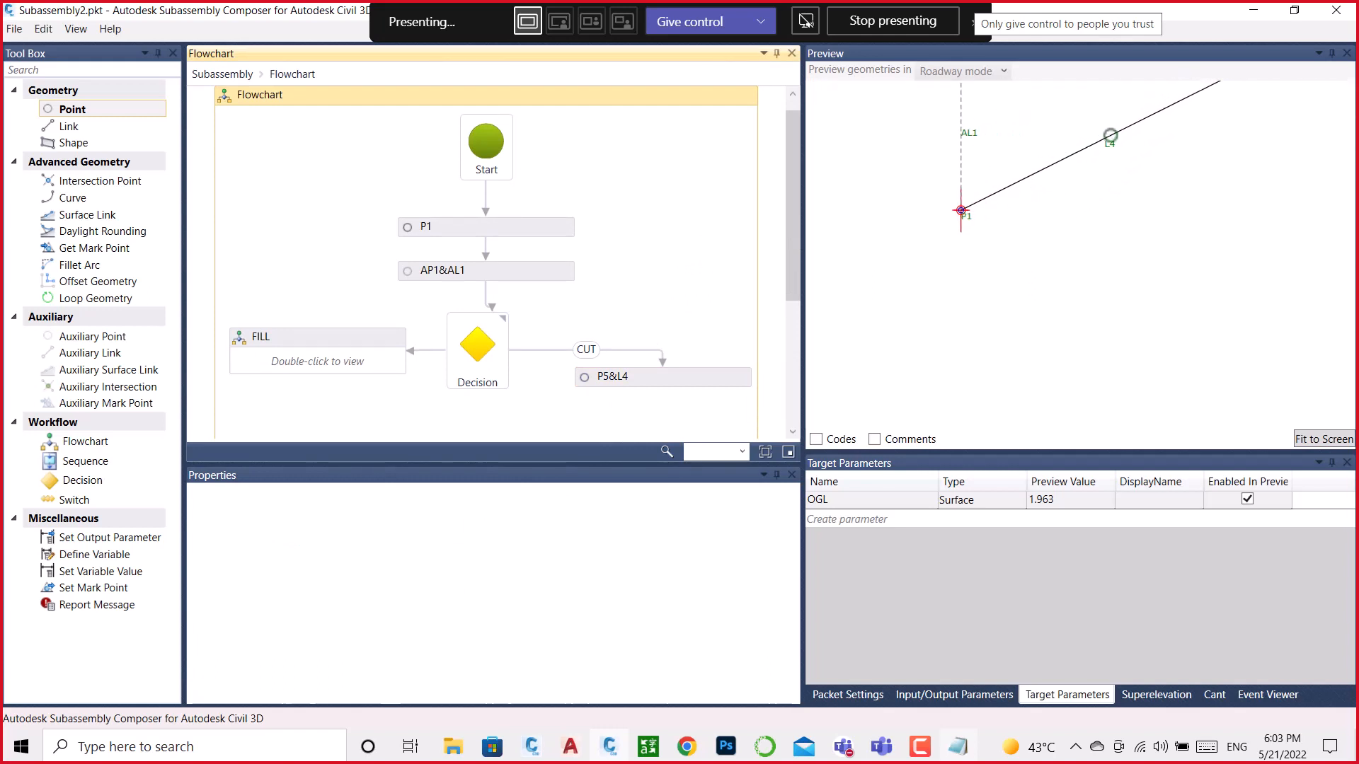
Step: Change the display name of the FILL_HIGHT_1 input parameter to FILL HIGHT
left_click(849, 694)
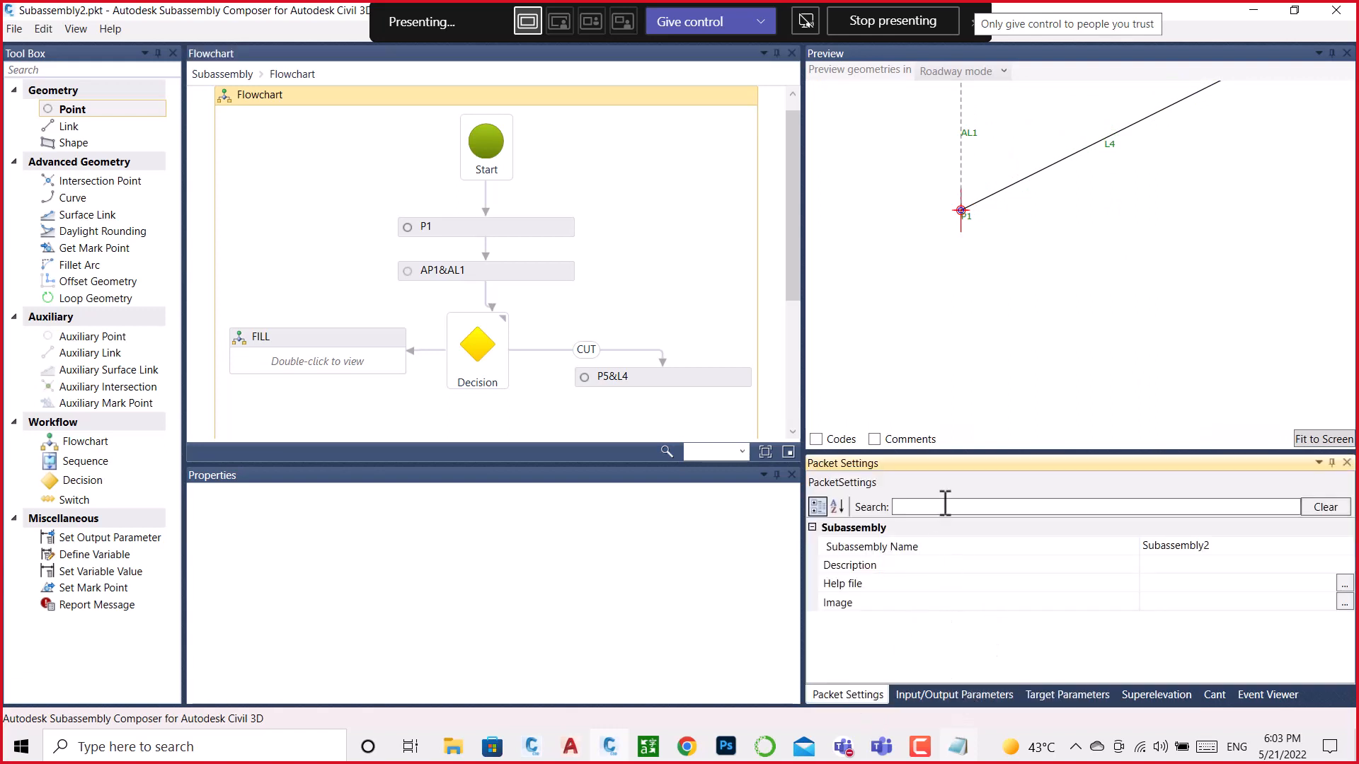
left_click(945, 695)
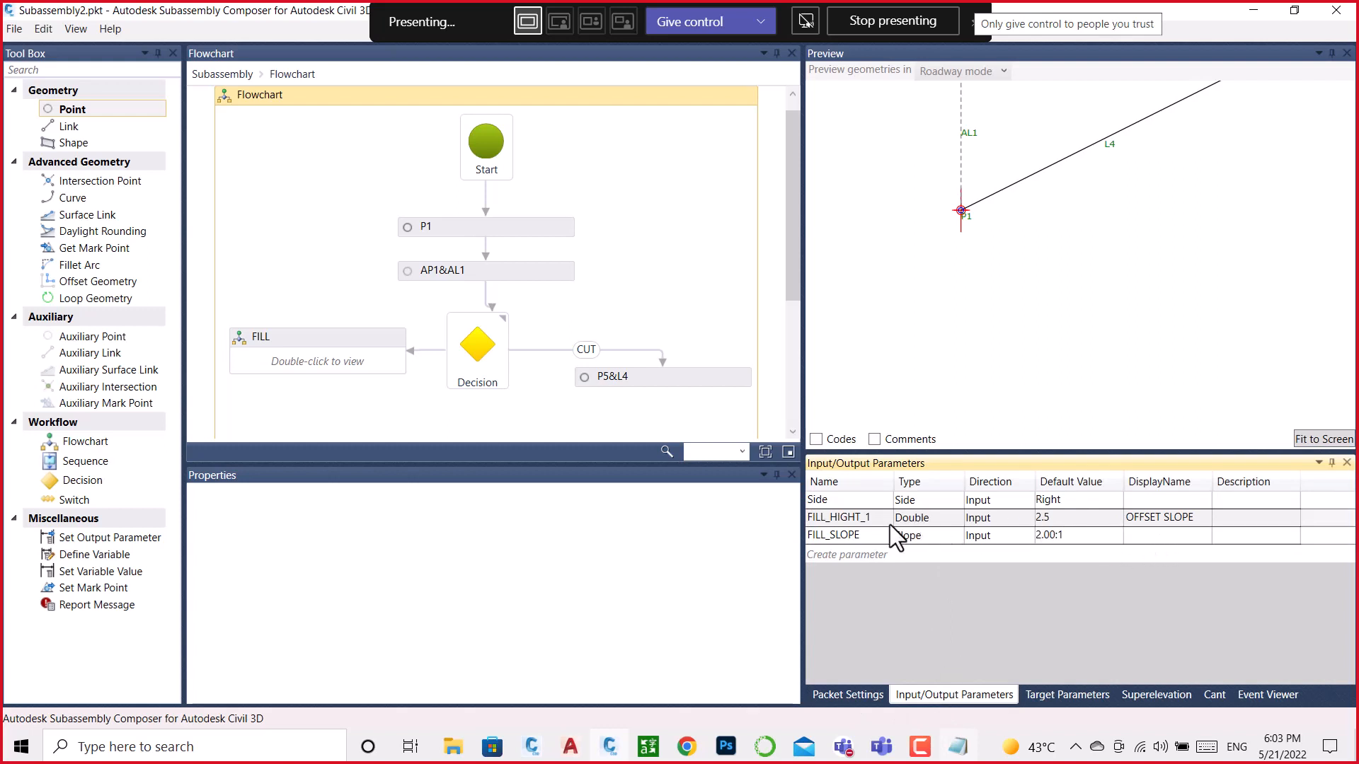
left_click(1193, 518)
left_click(1201, 517)
left_click(1206, 517)
left_click_drag(1206, 517, 1107, 525)
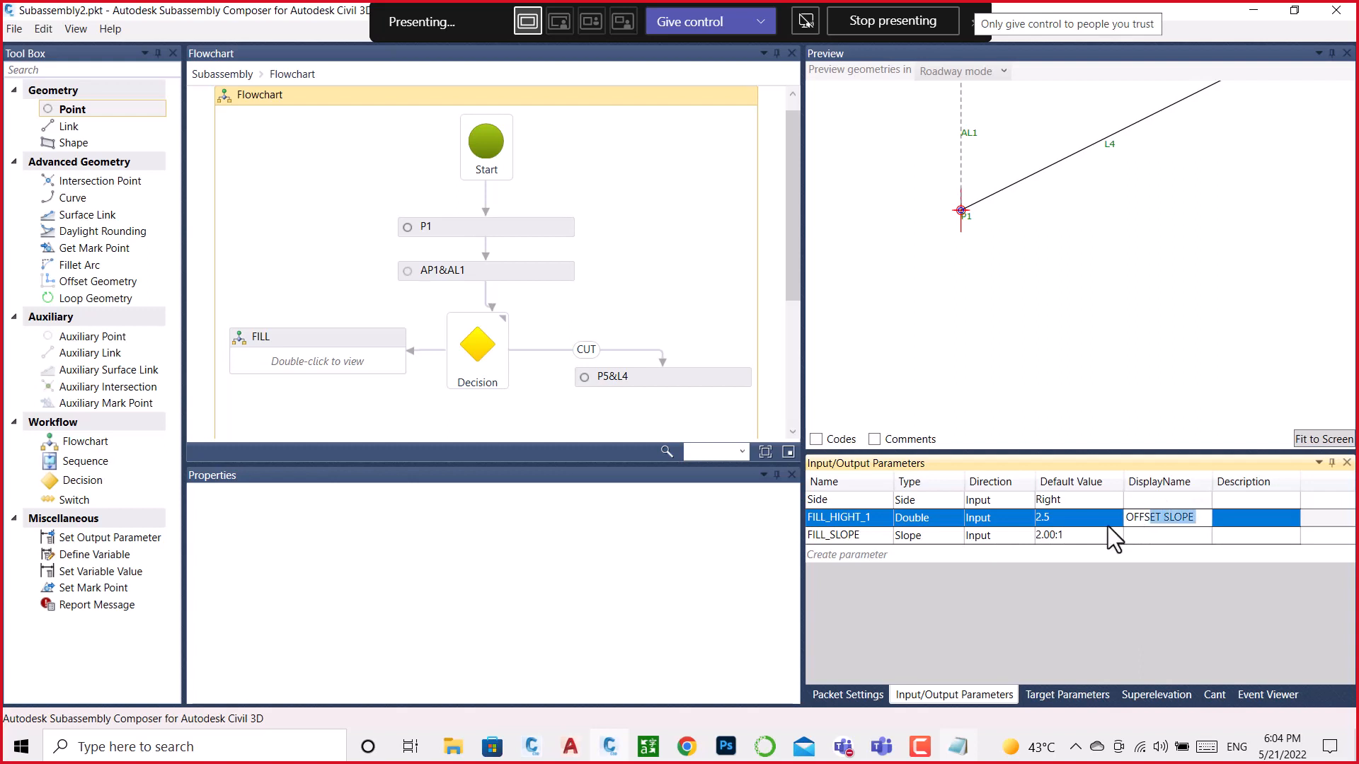
type("FILL HIGHT")
Step: Give the FILL_SLOPE input parameter the display name FILL SLOPE
left_click(1152, 536)
left_click(1153, 537)
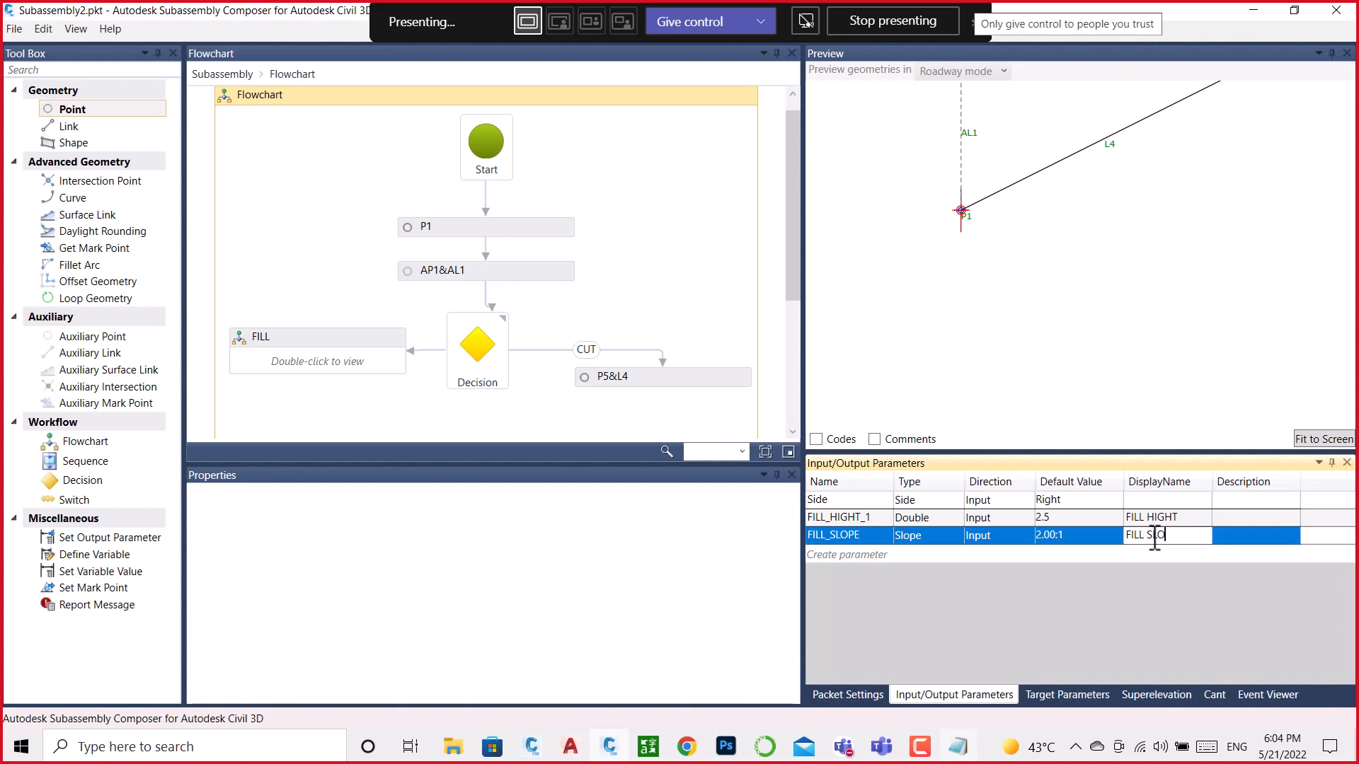
type("FILL SLOPE")
left_click(1124, 376)
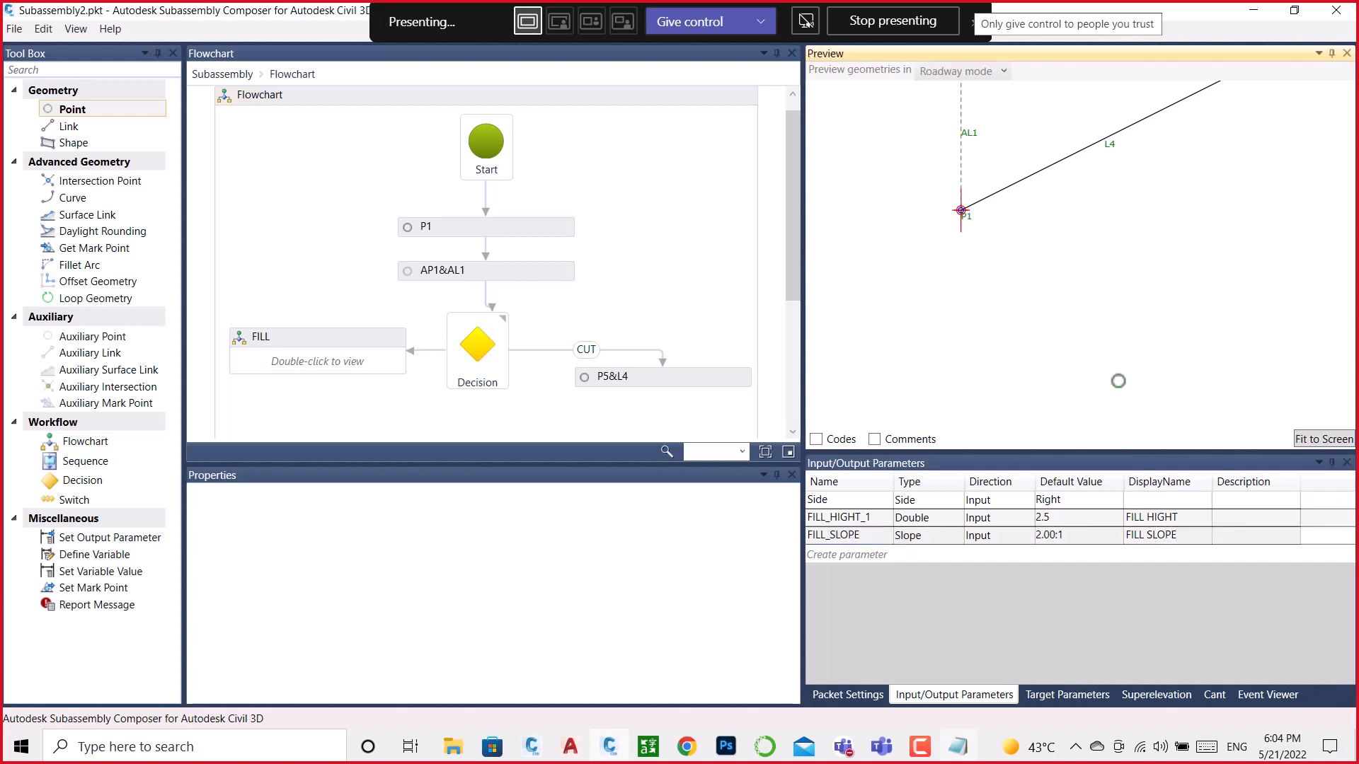
left_click(1071, 496)
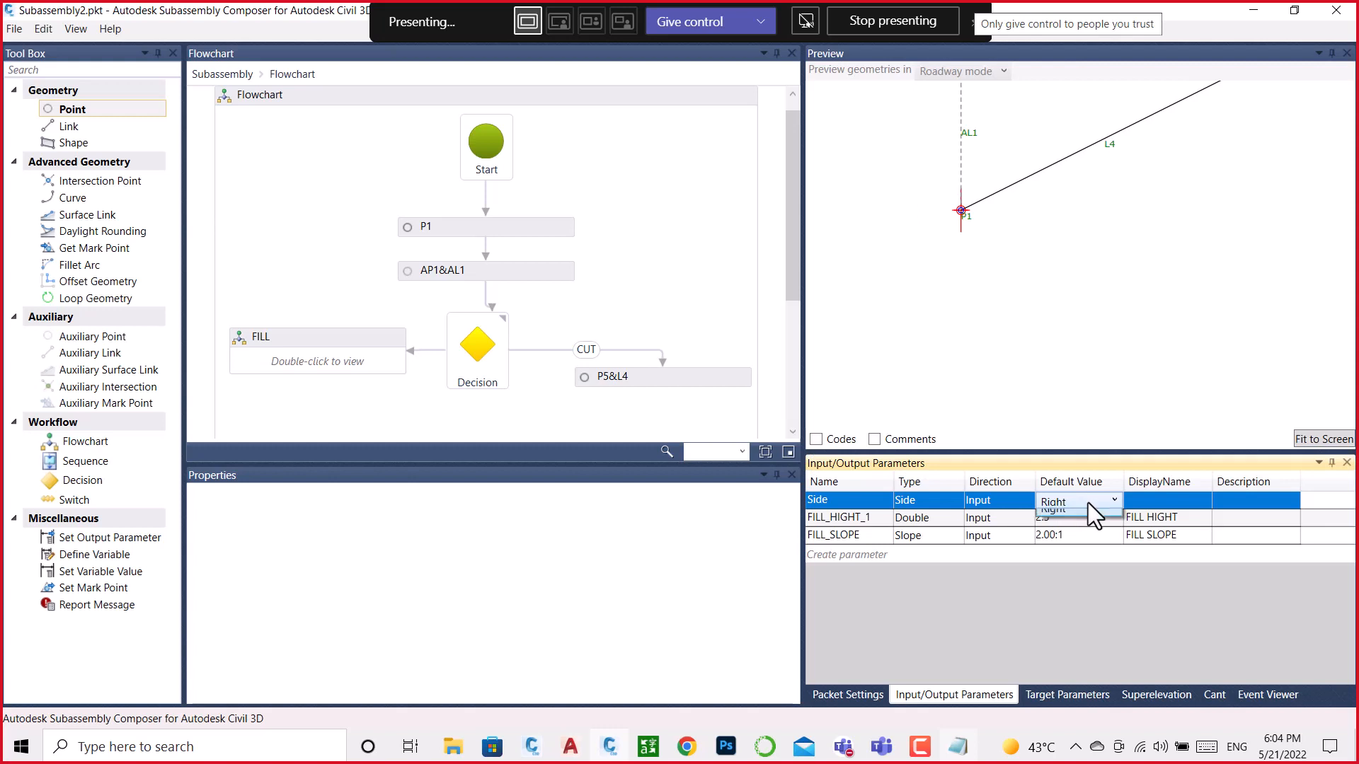
left_click(1088, 502)
left_click(1058, 558)
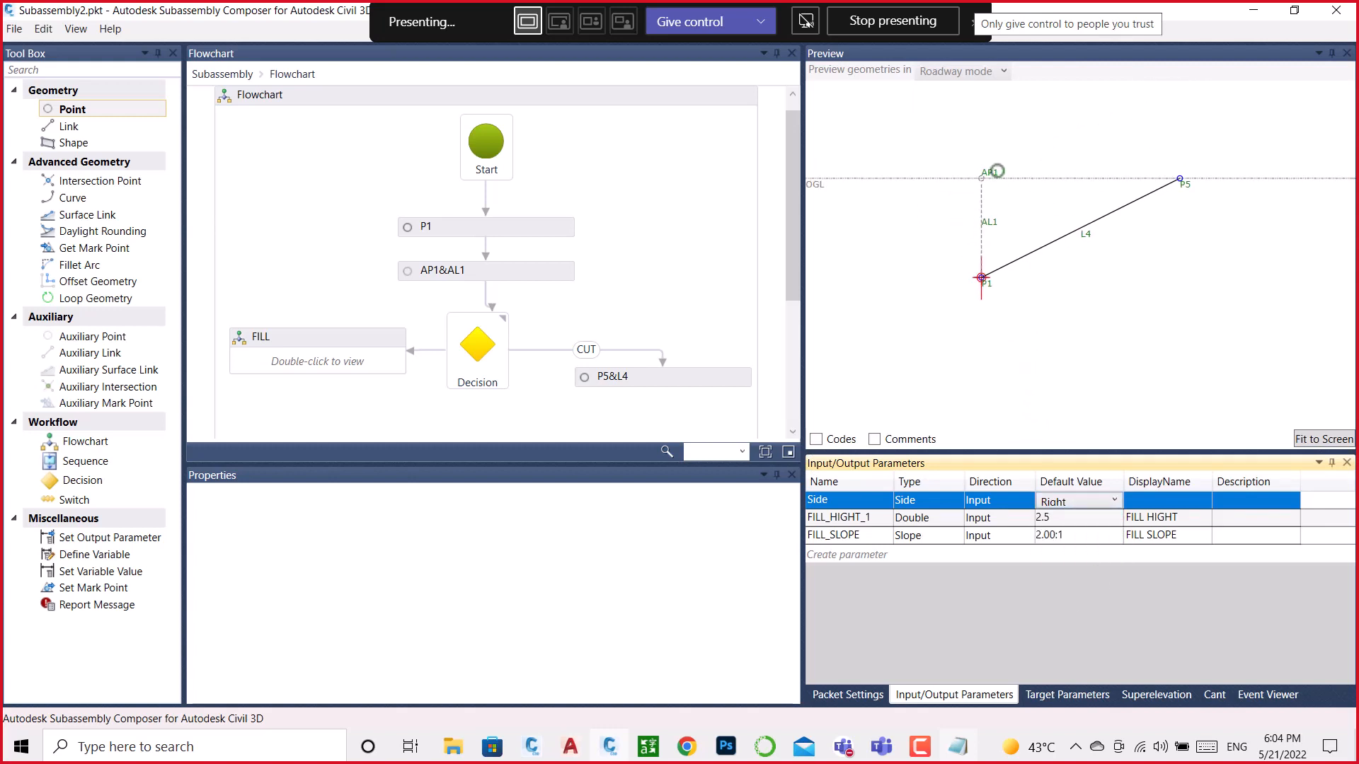
Step: Move the OGL target surface below P1 in the preview to test the fill condition
left_click_drag(818, 176, 918, 286)
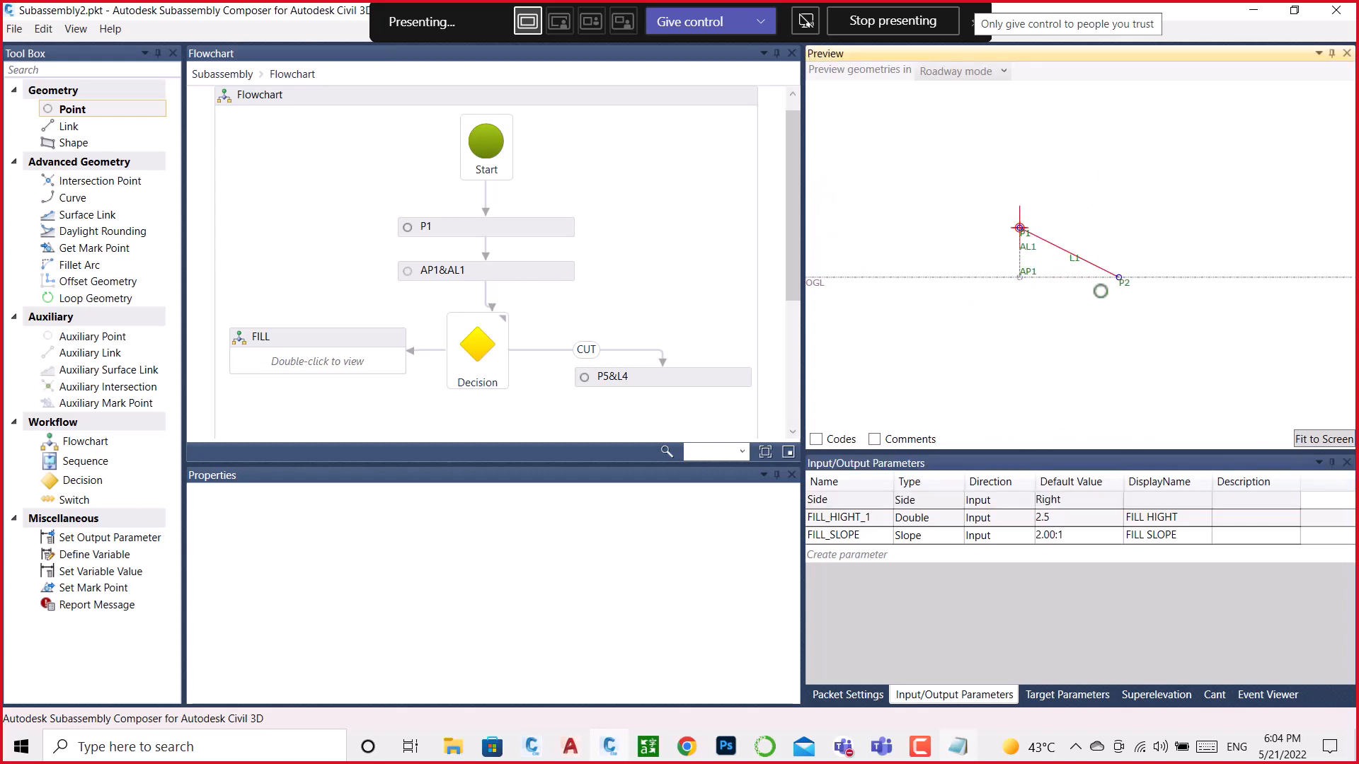
Step: Save the subassembly as a .pkt file in the lecture folder, named with the person's first name followed by "-2-SLOPE"
key("ctrl+s")
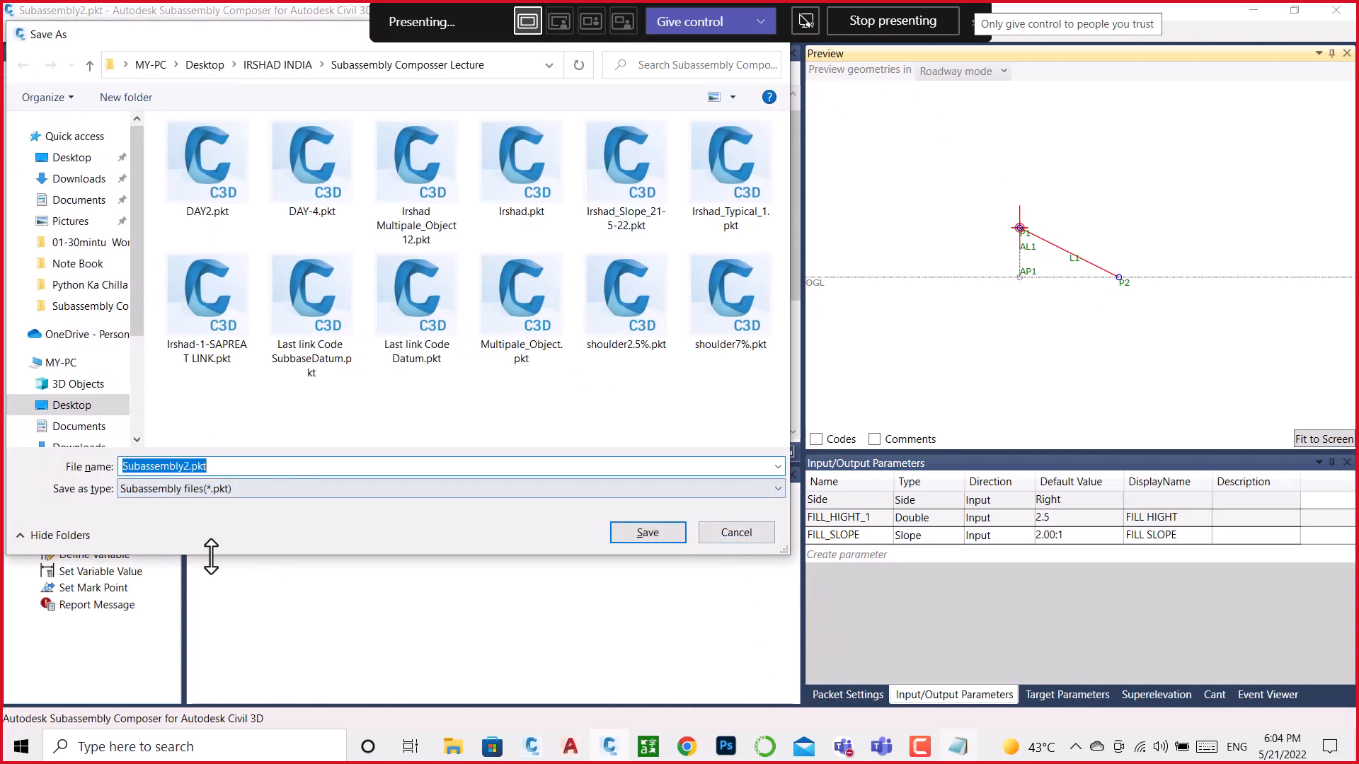
key("BackSpace")
type("I")
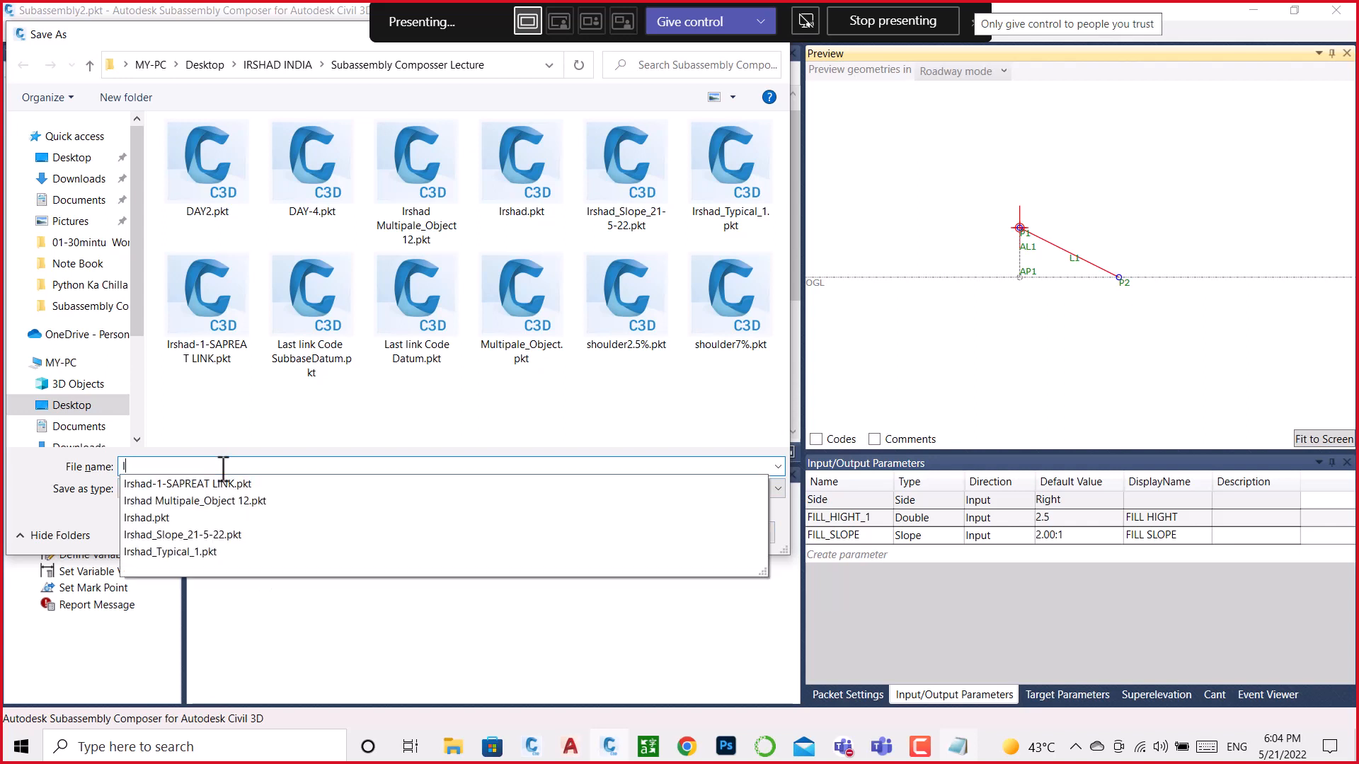
type("RSHAD-2-W")
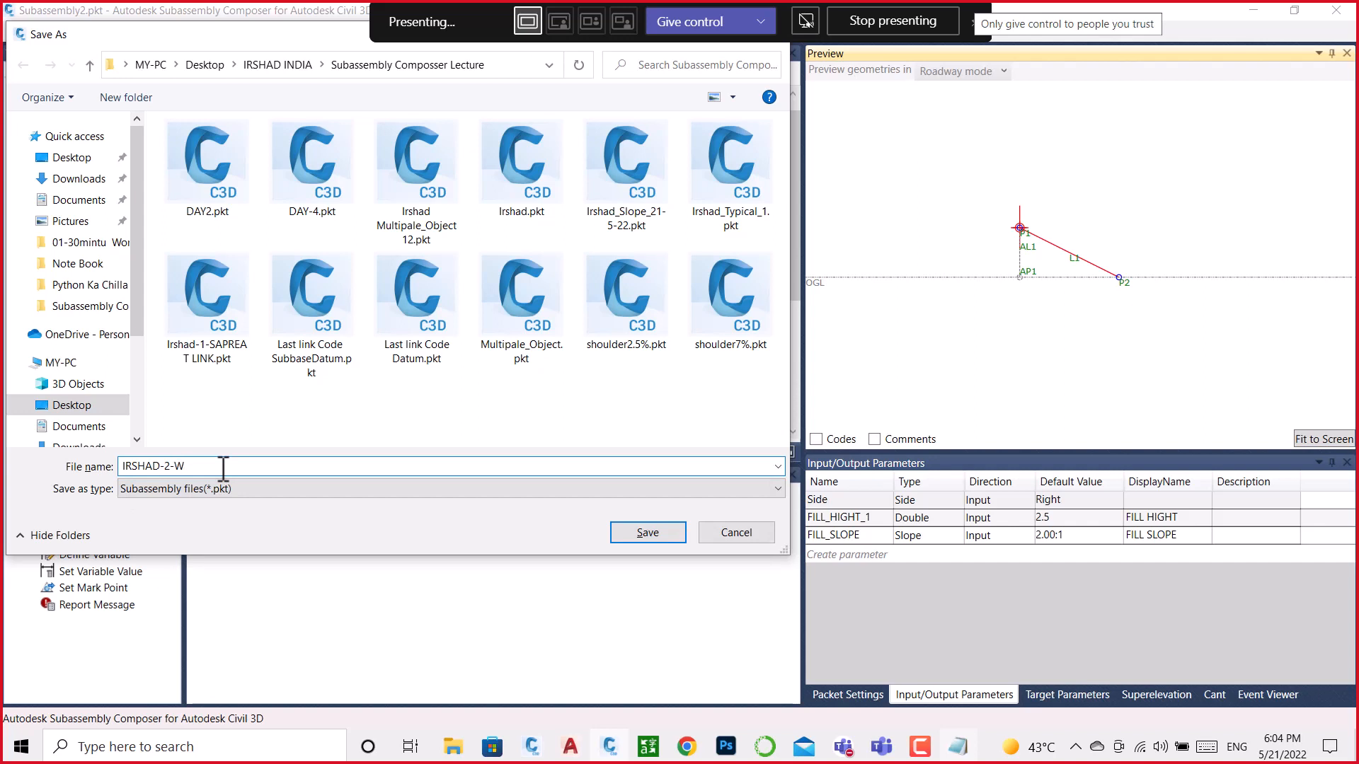
key("BackSpace")
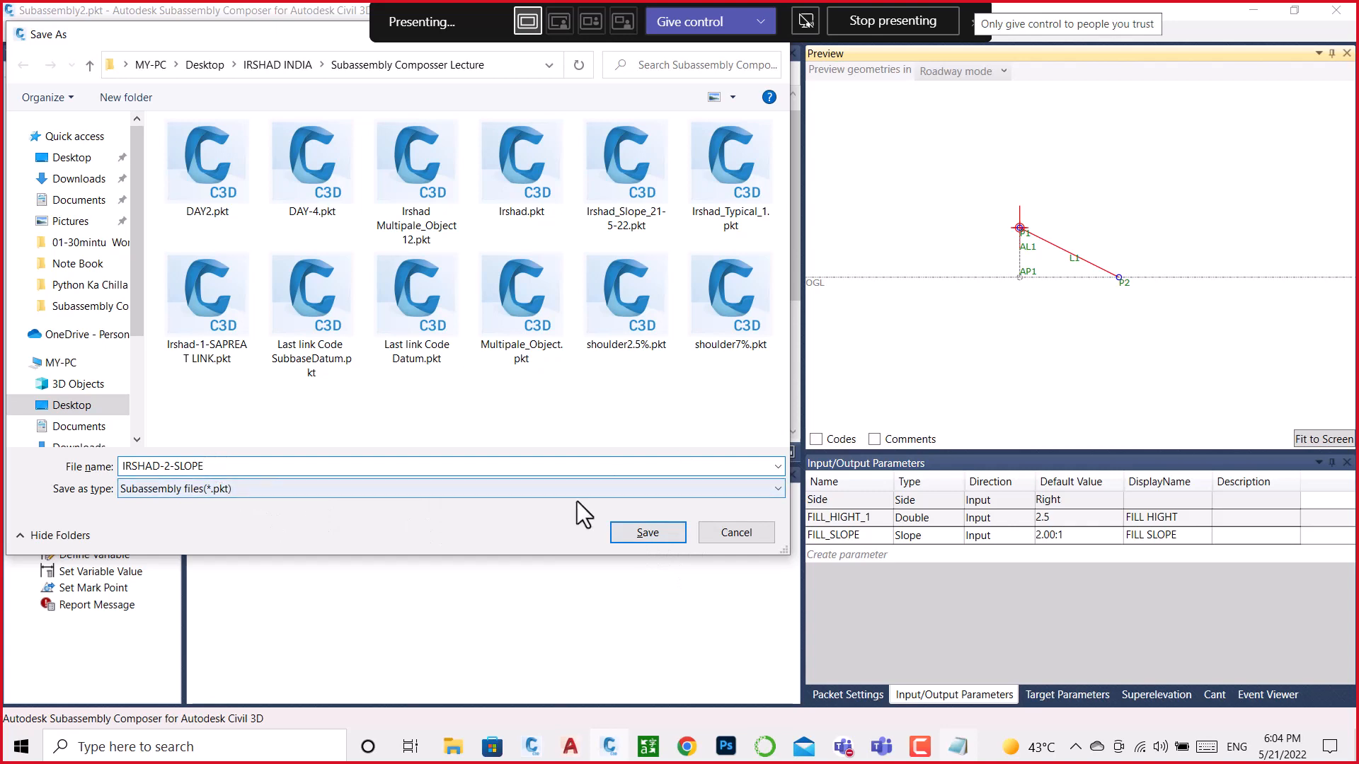
left_click(663, 545)
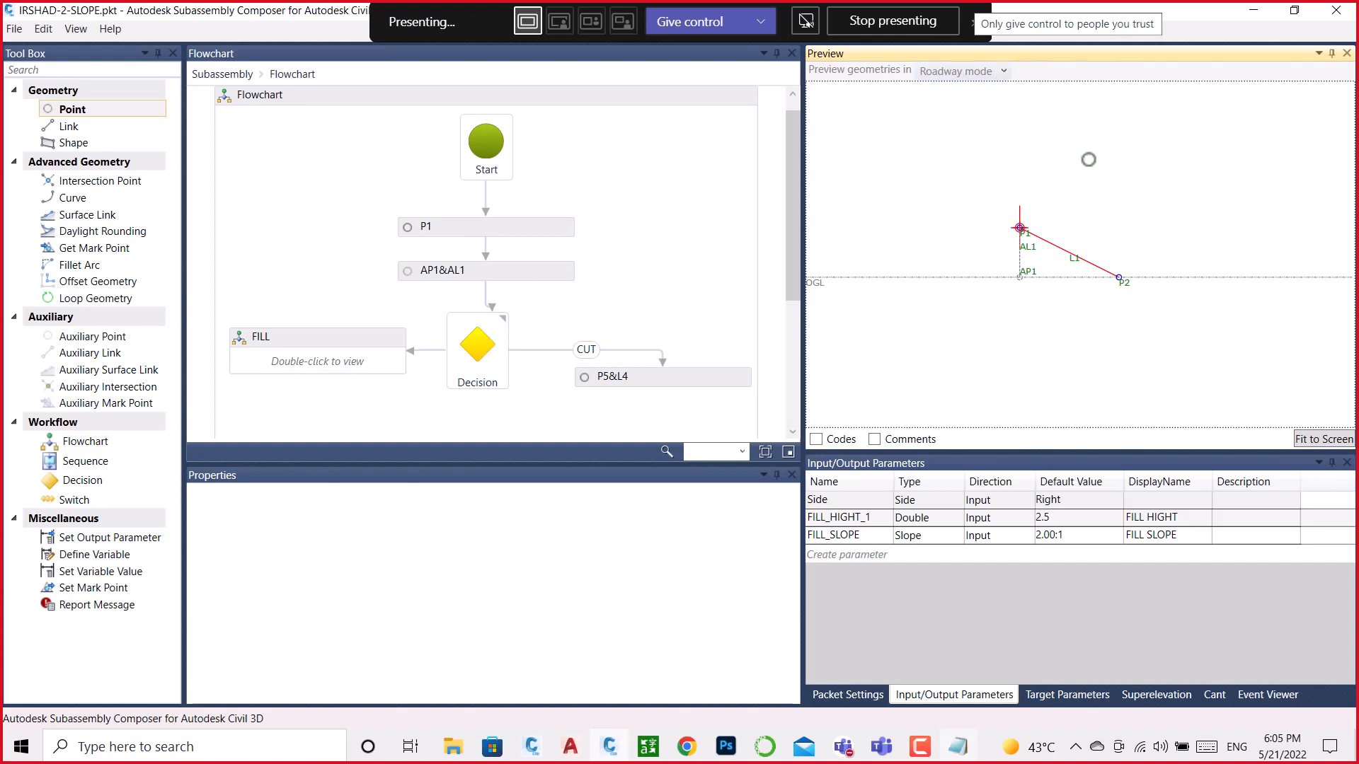
Step: Preview the geometry in Layout mode and compare it with the slope link on the road assembly in Civil 3D
left_click(1004, 71)
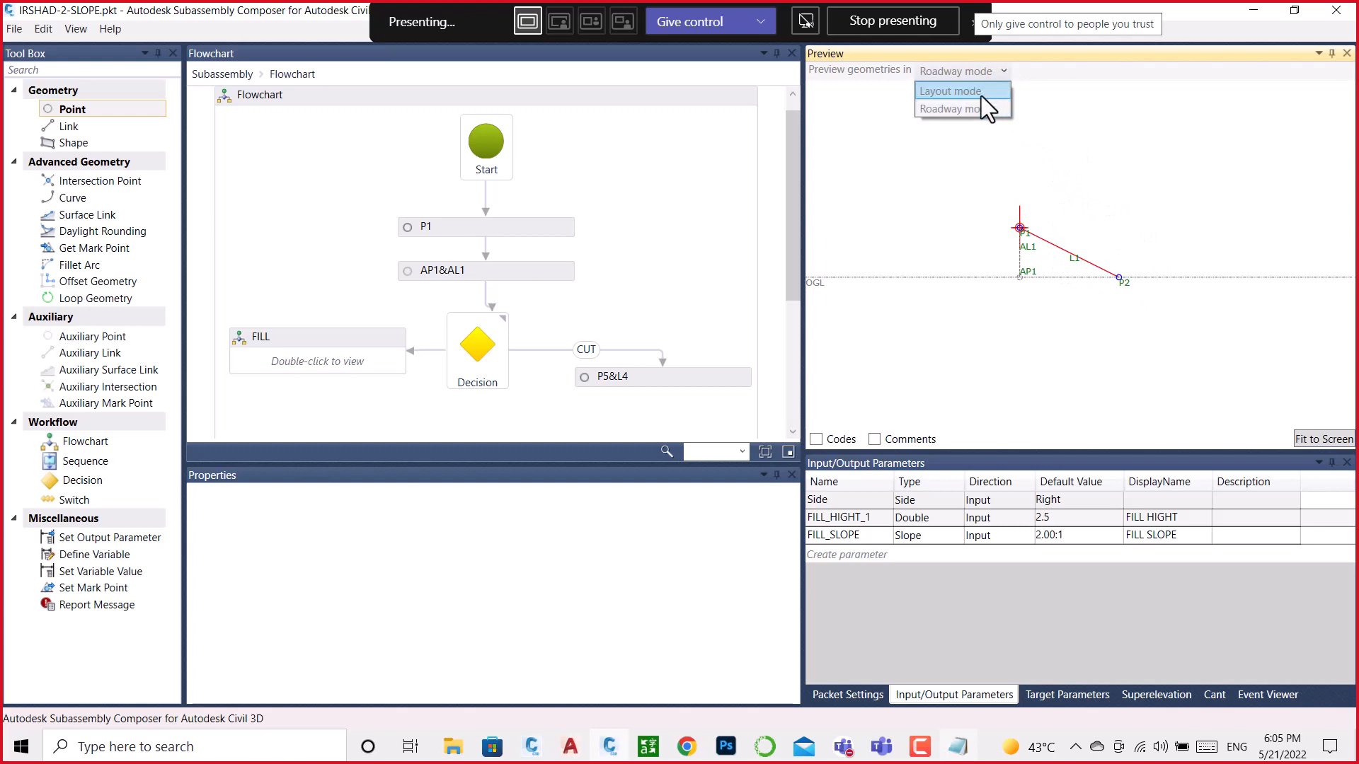
left_click(981, 95)
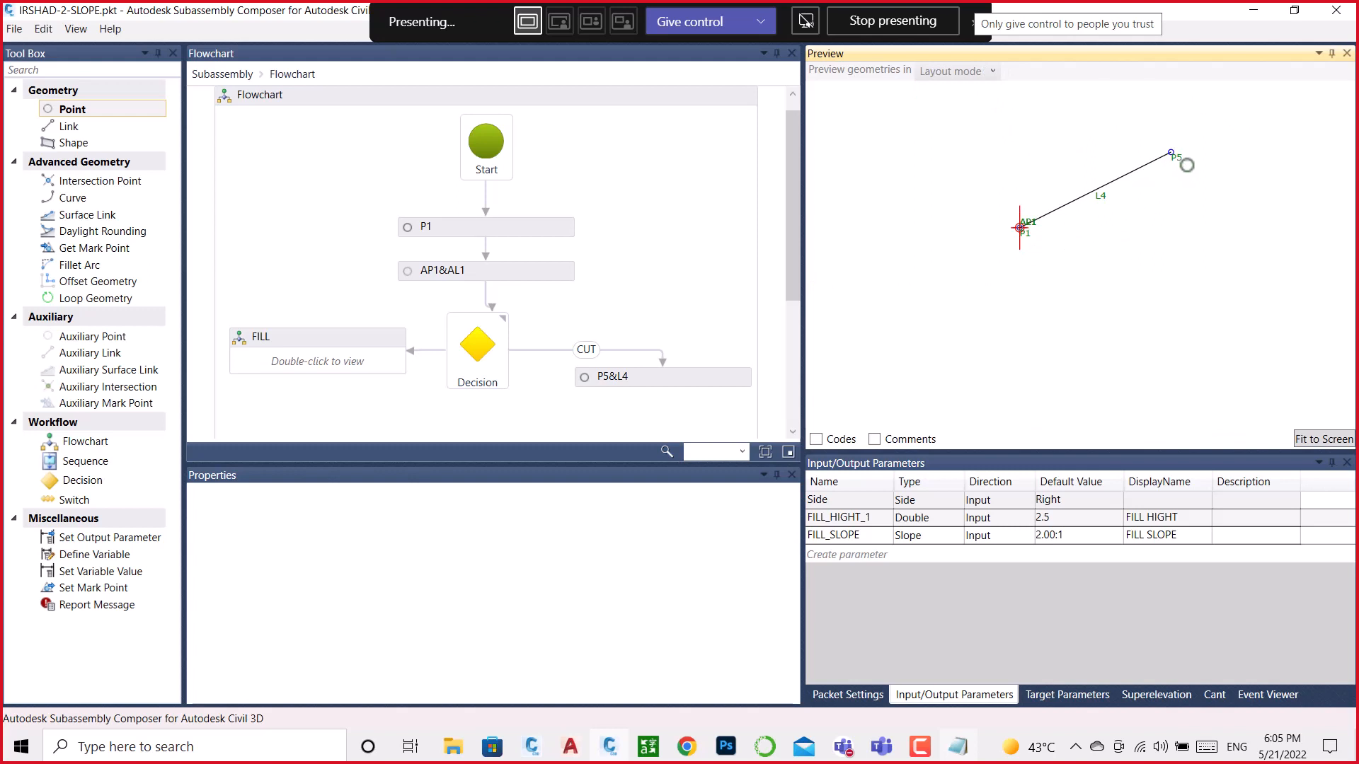
left_click(530, 747)
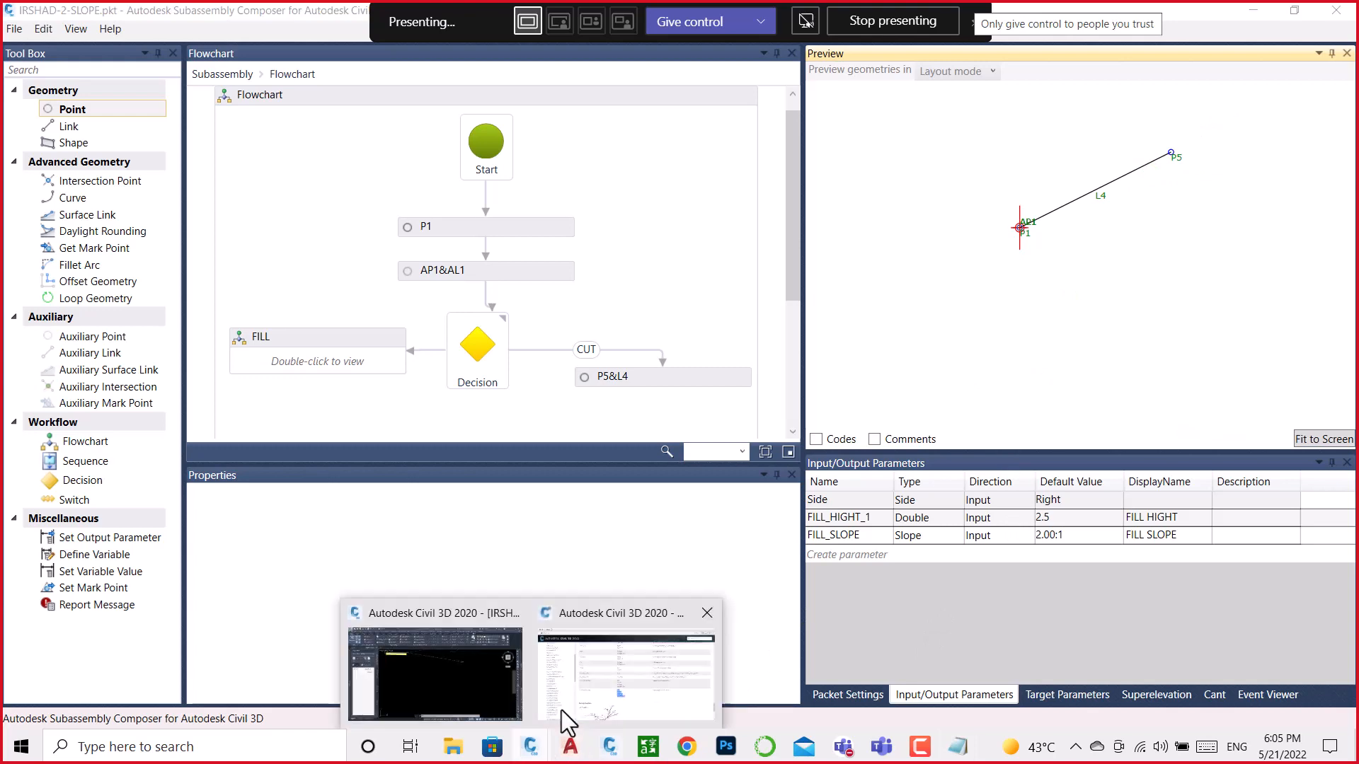
left_click(516, 704)
scroll(659, 432, "down", 5)
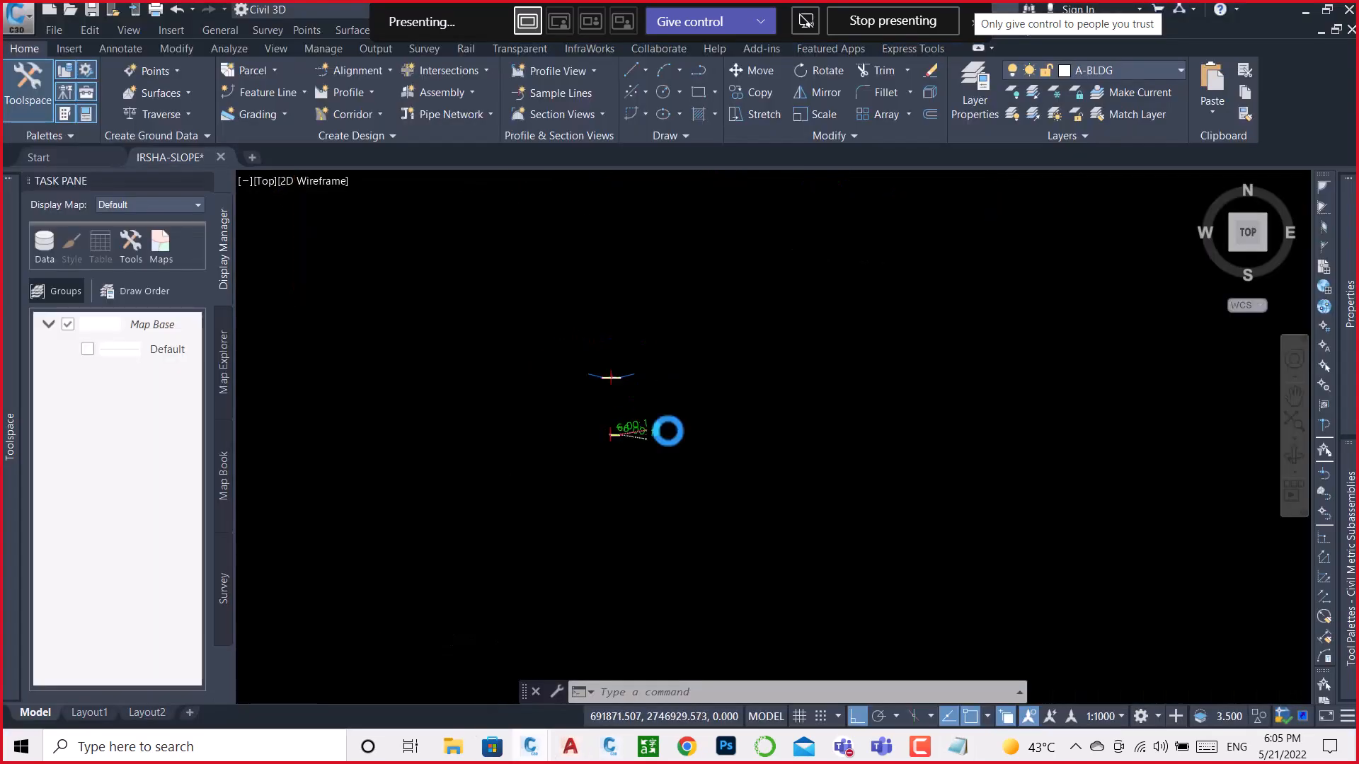
scroll(617, 380, "up", 10)
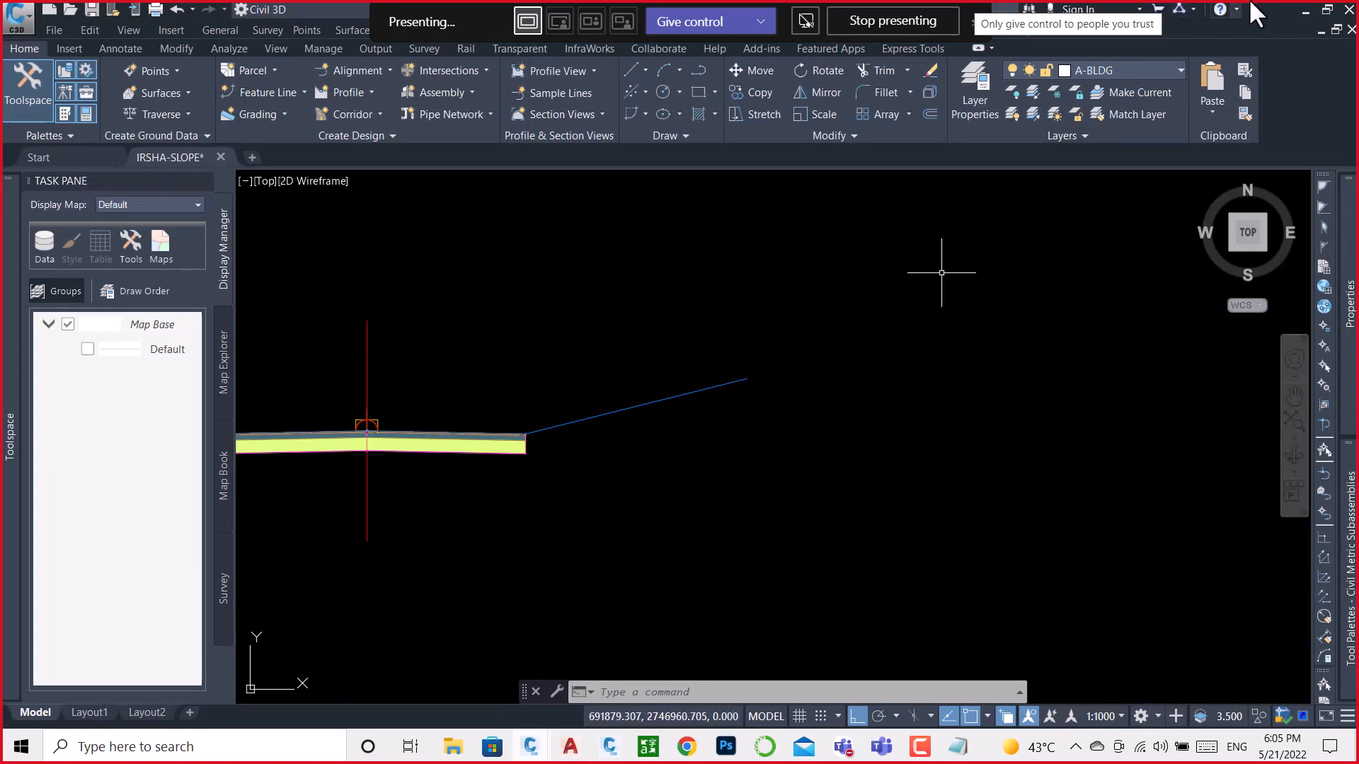
left_click(1306, 10)
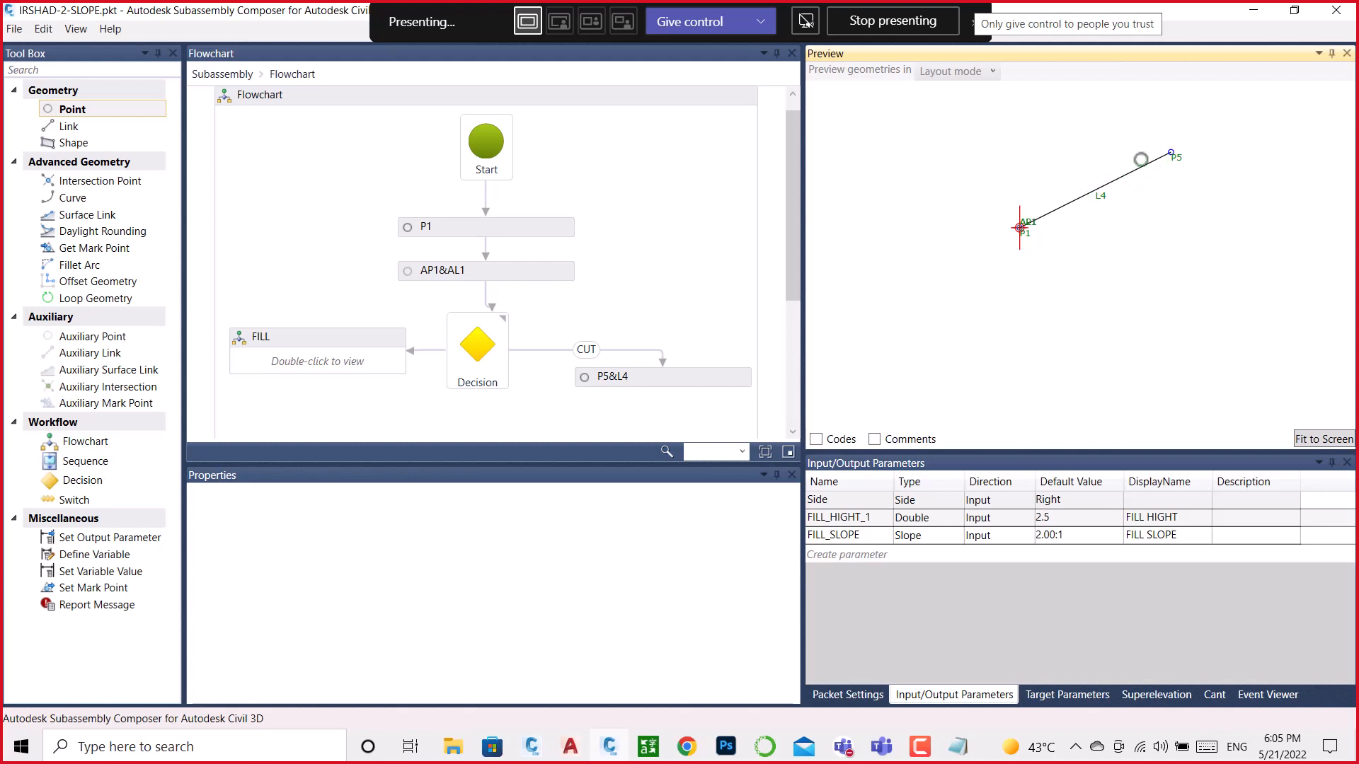
Step: Return the geometry preview to Roadway mode
left_click(991, 73)
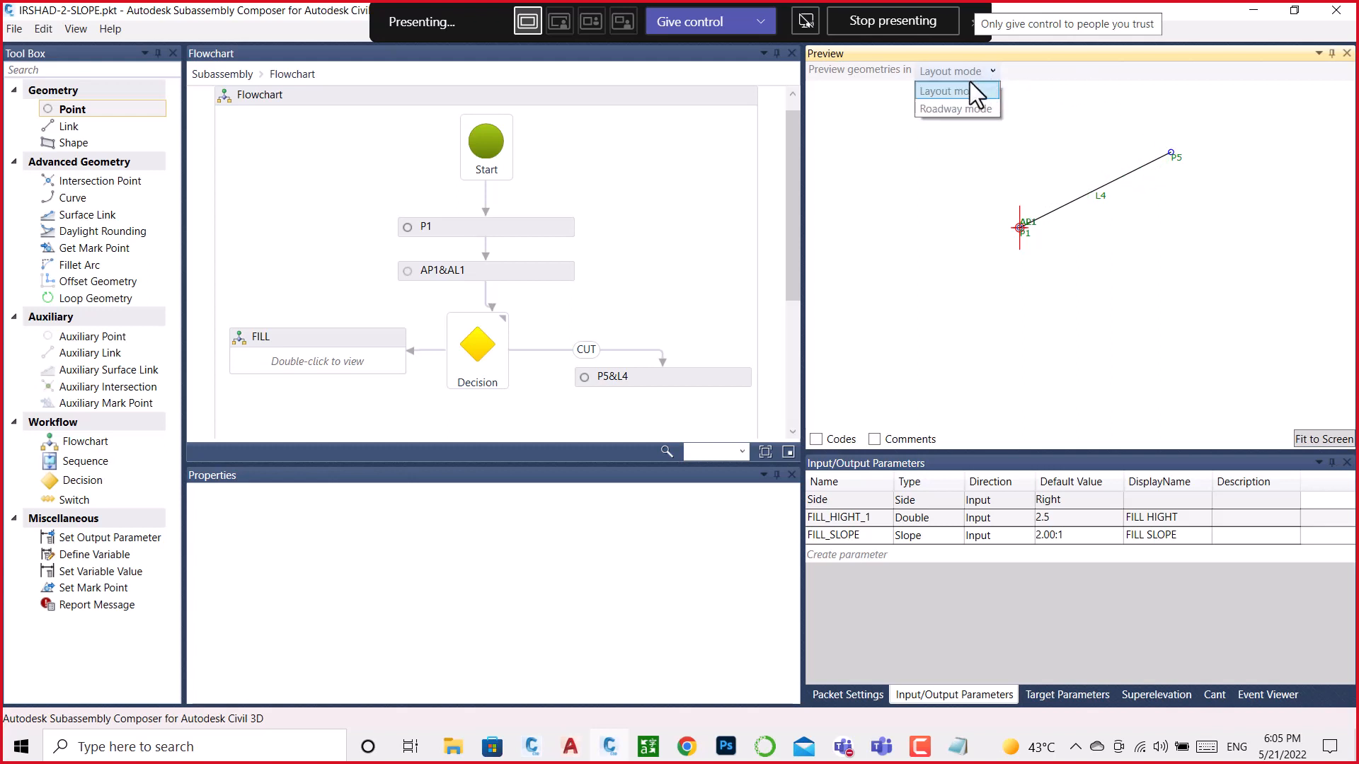
left_click(950, 113)
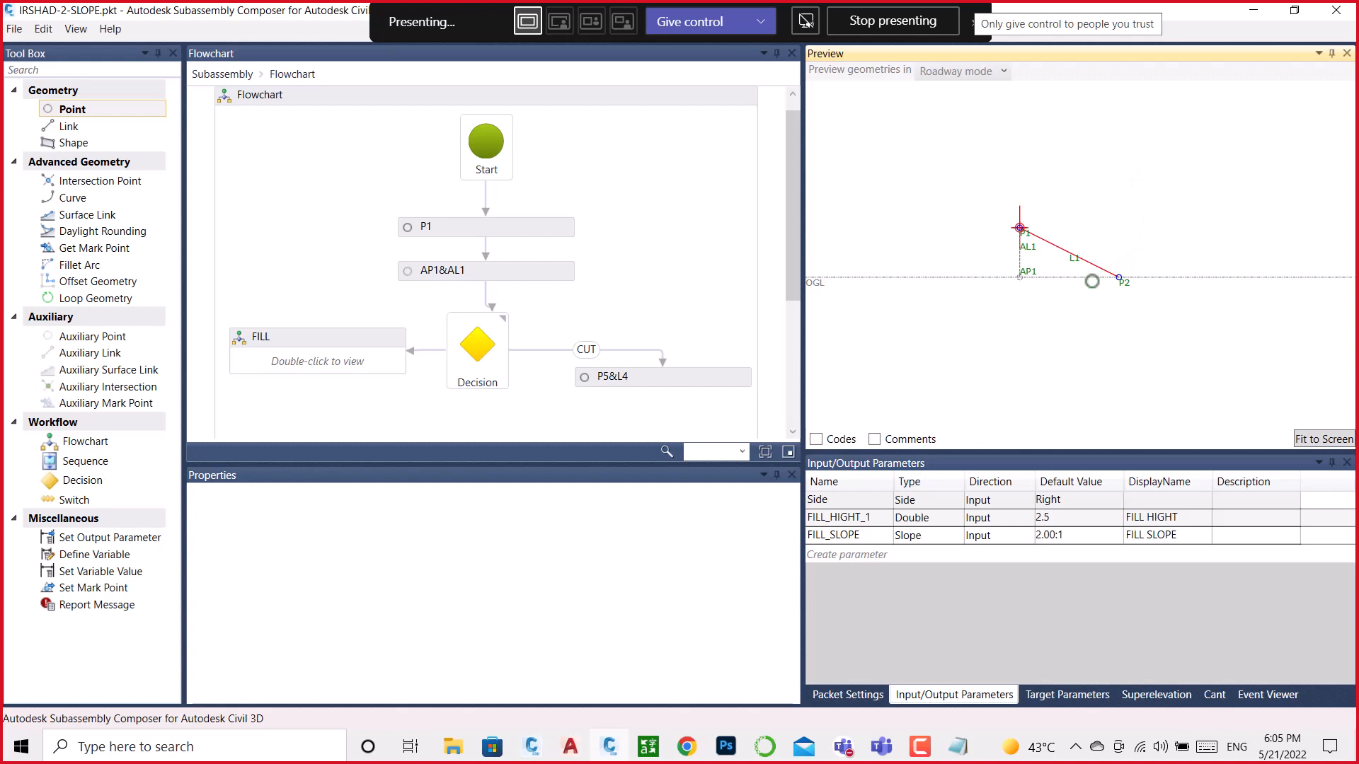
Step: Set the subassembly name in the packet settings to the person's first name followed by "_2_SLOPE", and close Subassembly Composer
left_click(836, 696)
left_click(1235, 546)
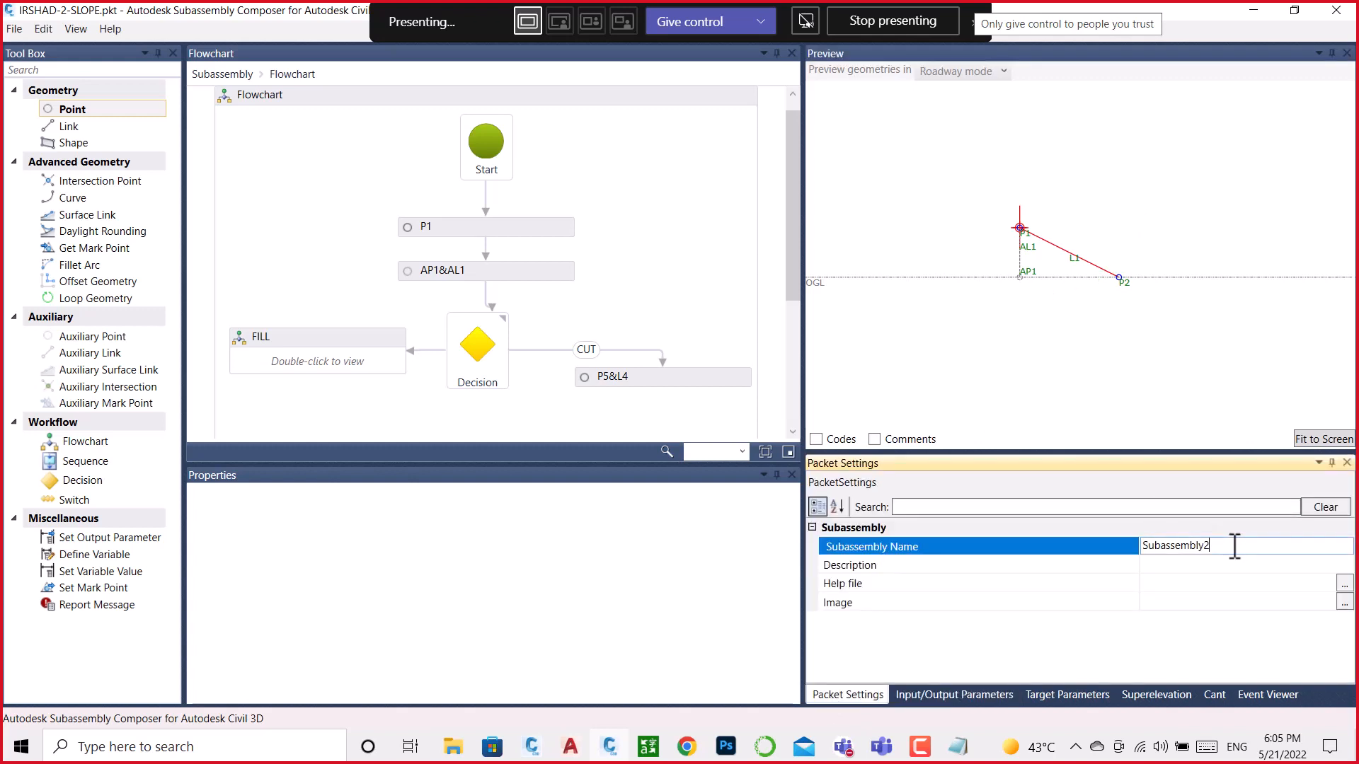
type("IRSHAD_2_SLOPE")
left_click(629, 136)
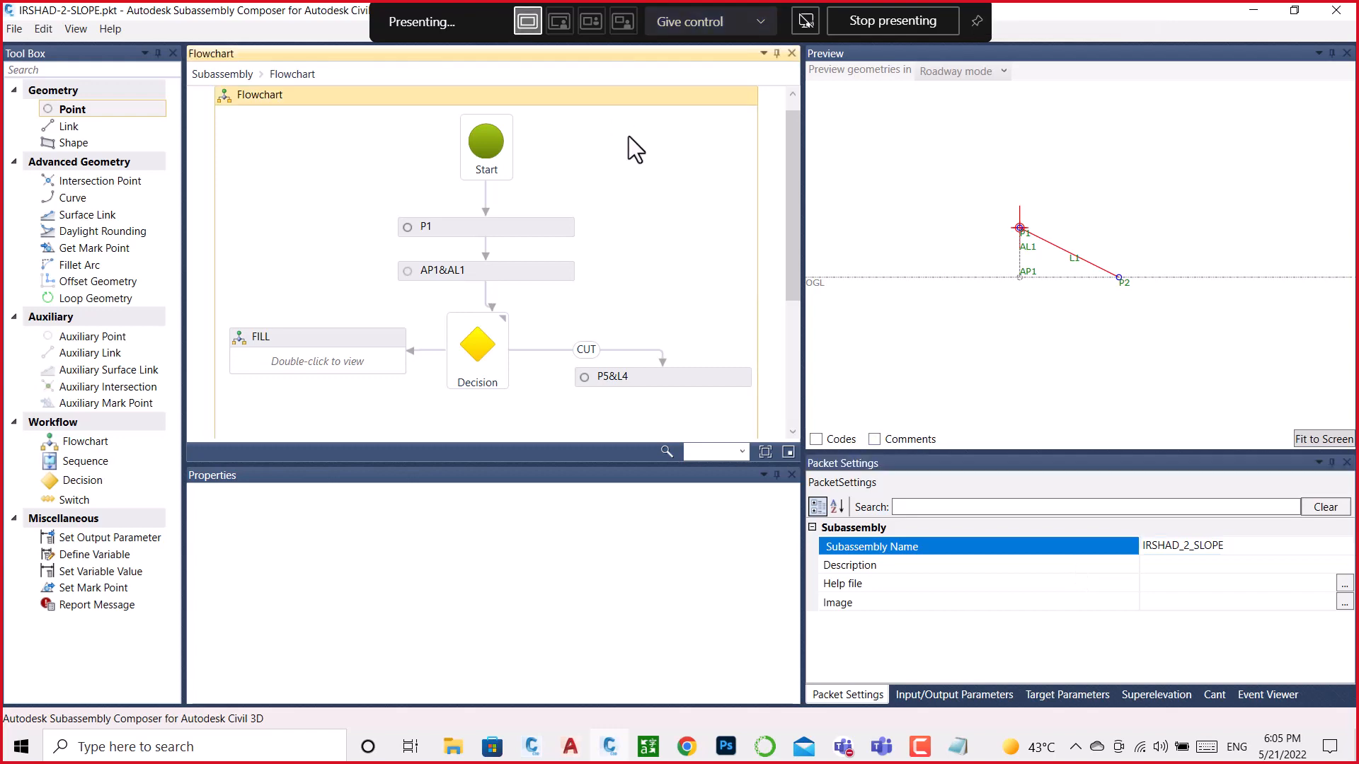
left_click(1336, 16)
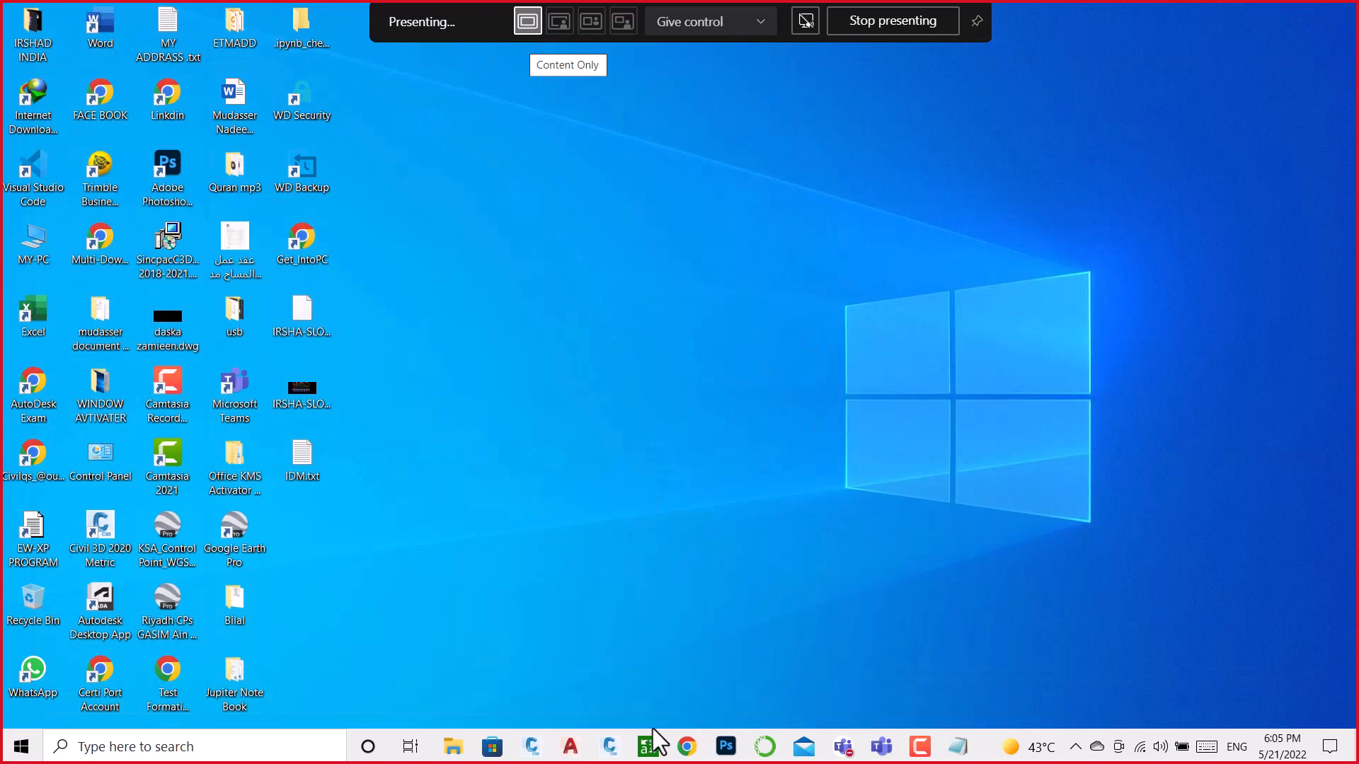
Step: Switch to Civil 3D and close its Help window to return to the slope drawing
left_click(531, 746)
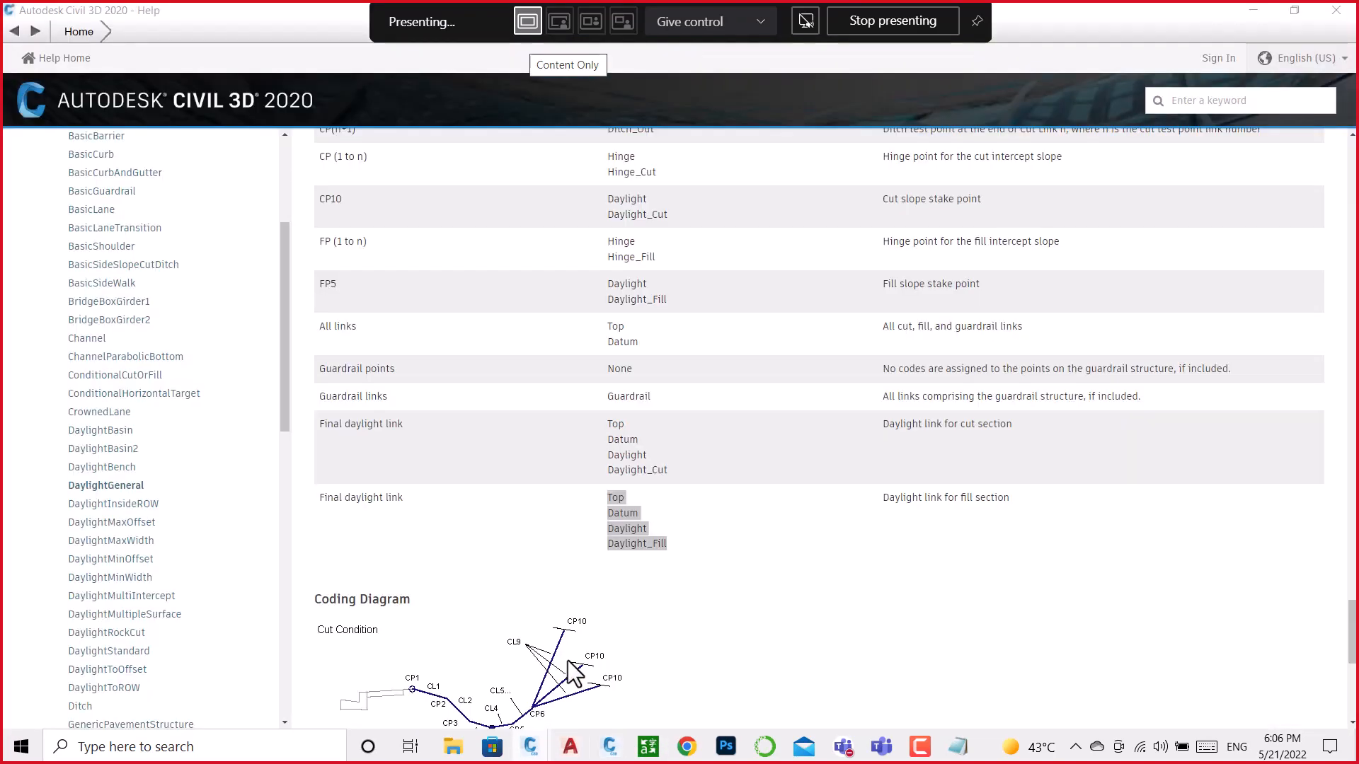
left_click(1333, 12)
scroll(855, 334, "down", 3)
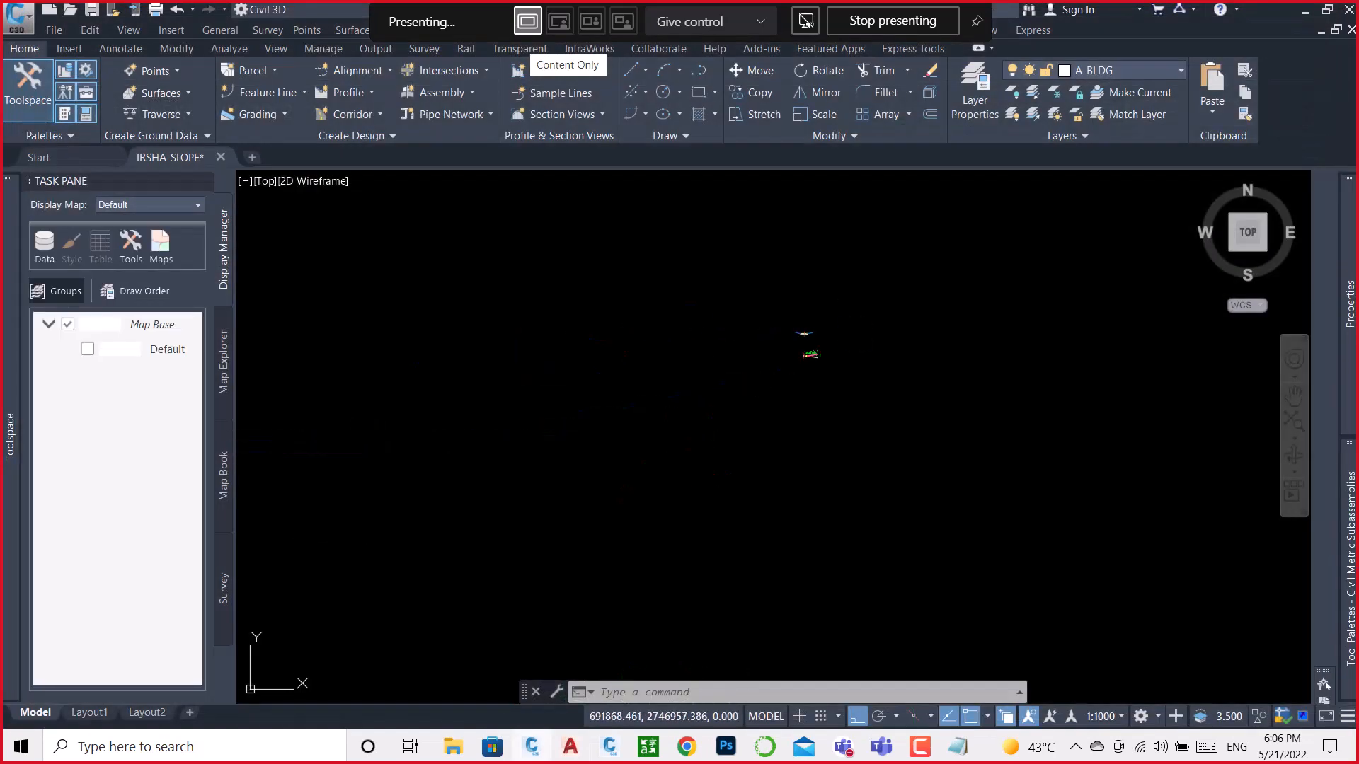
Step: Save the drawing as a new DWG file on the desktop, named with the person's shortened first name followed by "_2_SLOPE"
mouse_move(188, 163)
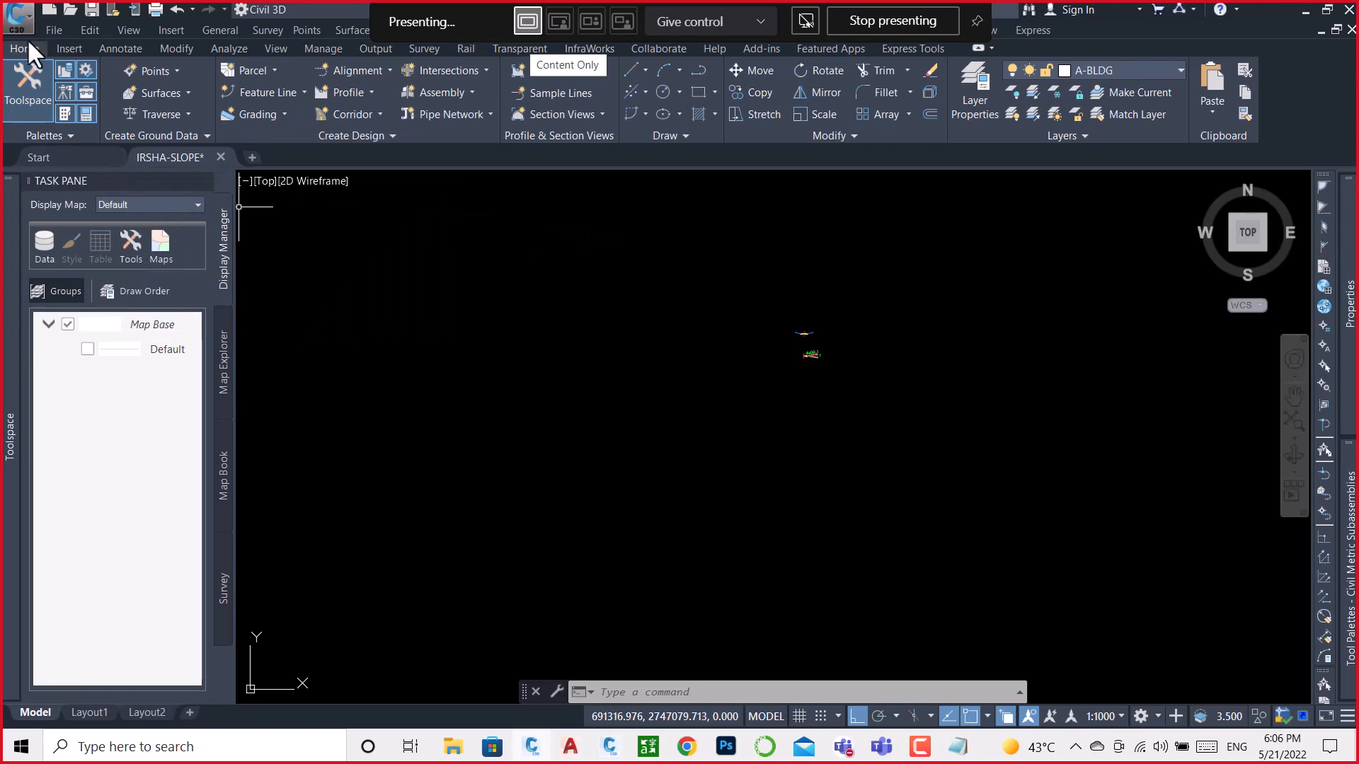
left_click(62, 225)
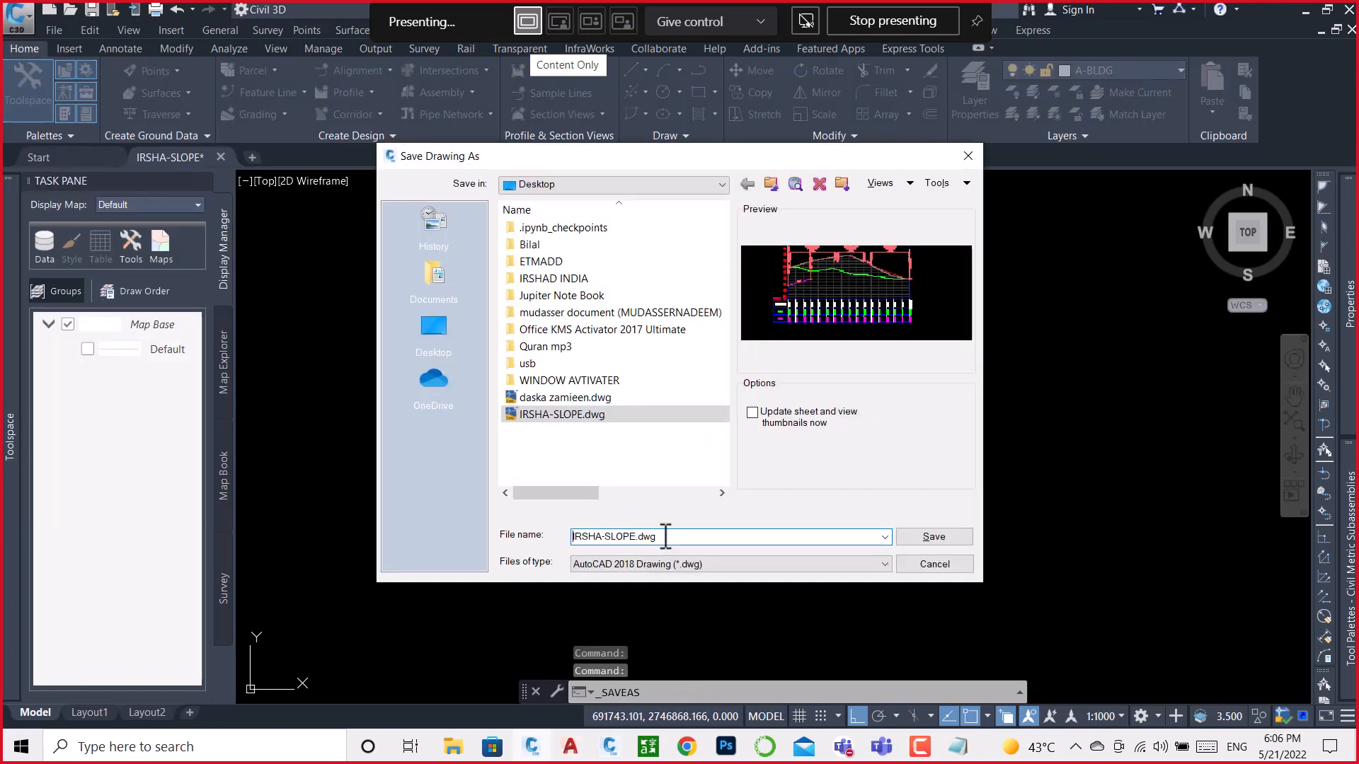
left_click(605, 536)
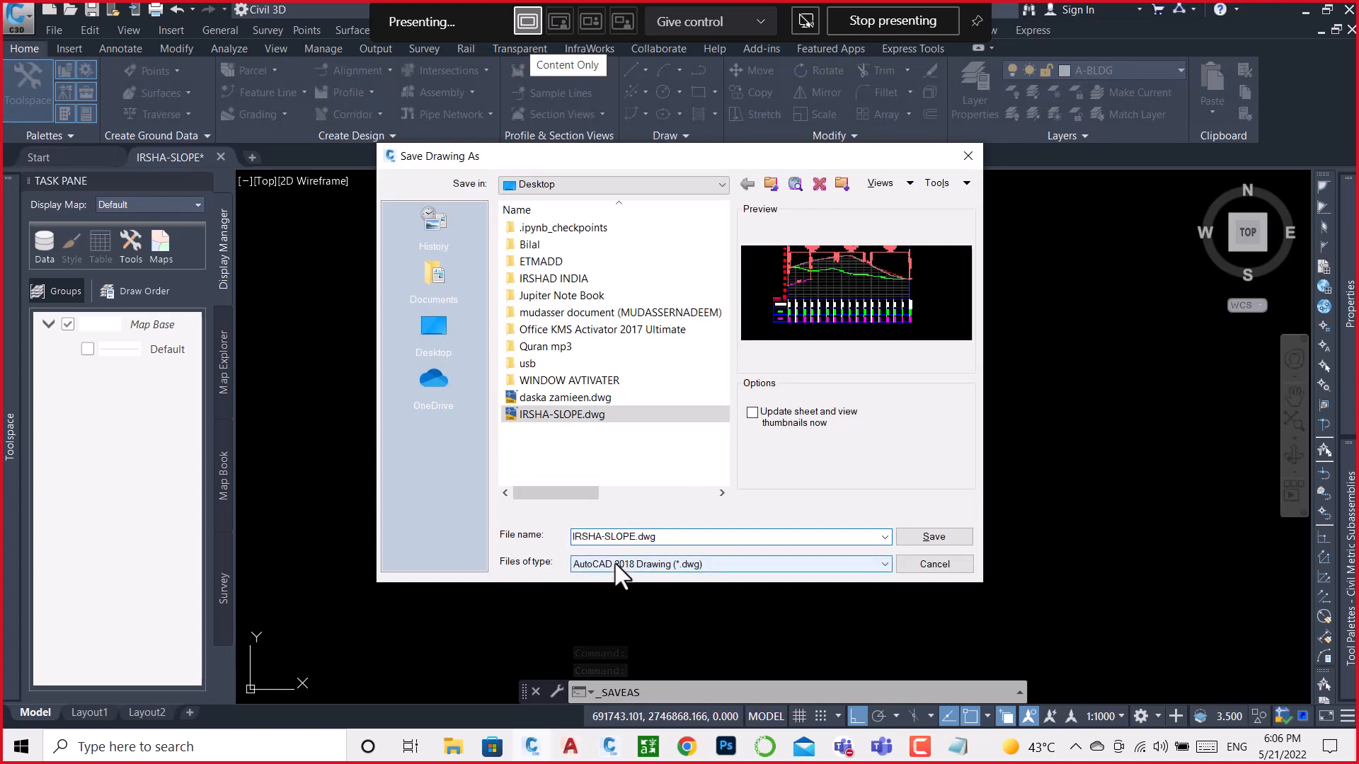
key("BackSpace")
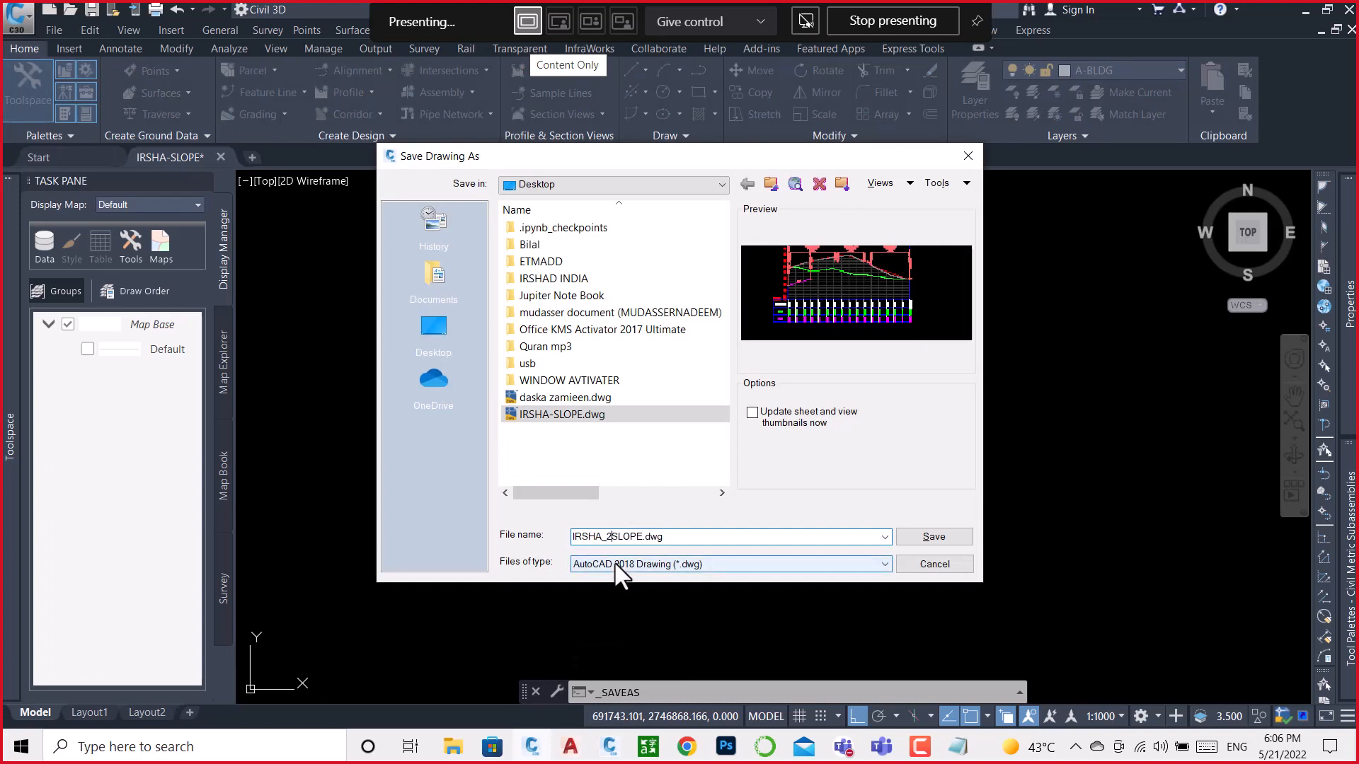
left_click(912, 539)
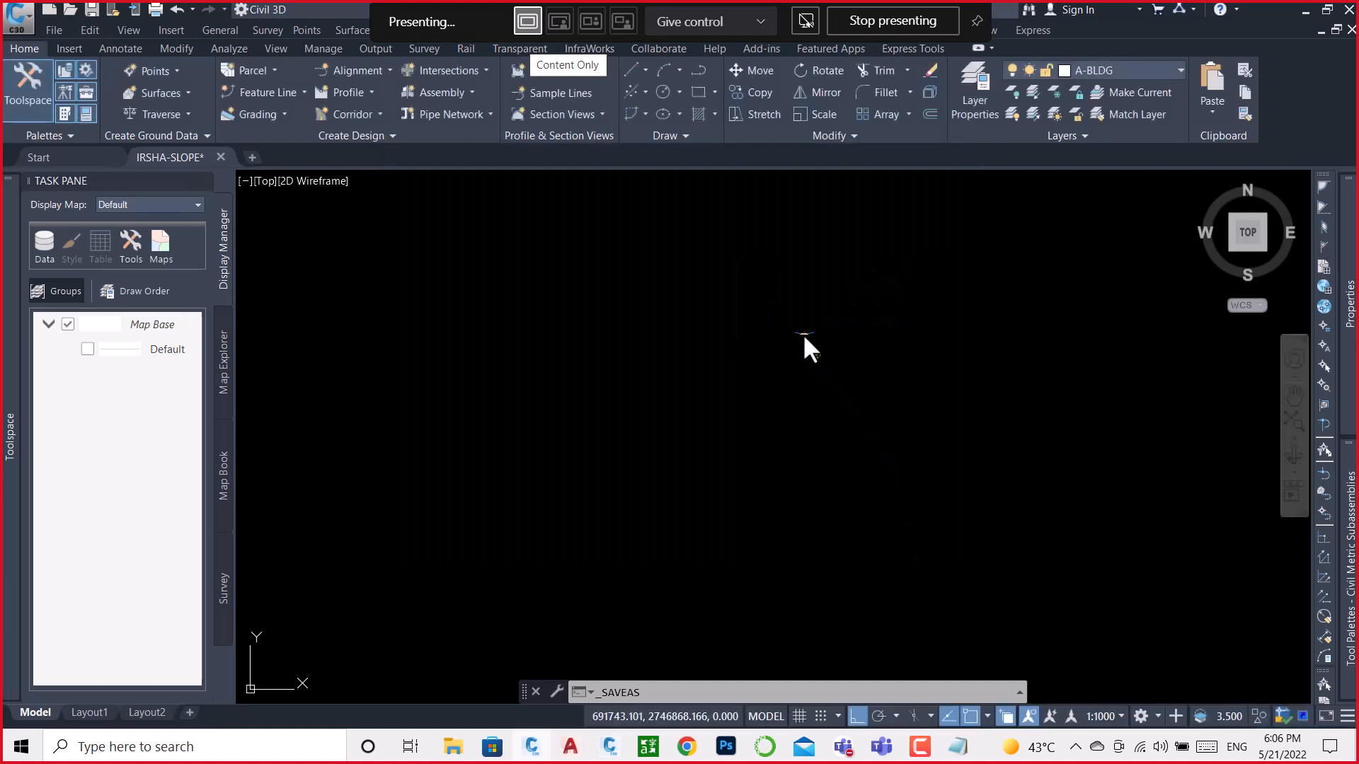
Step: Erase the road assembly and the small assembly drawn just beneath it, below the profile views
scroll(782, 350, "up", 5)
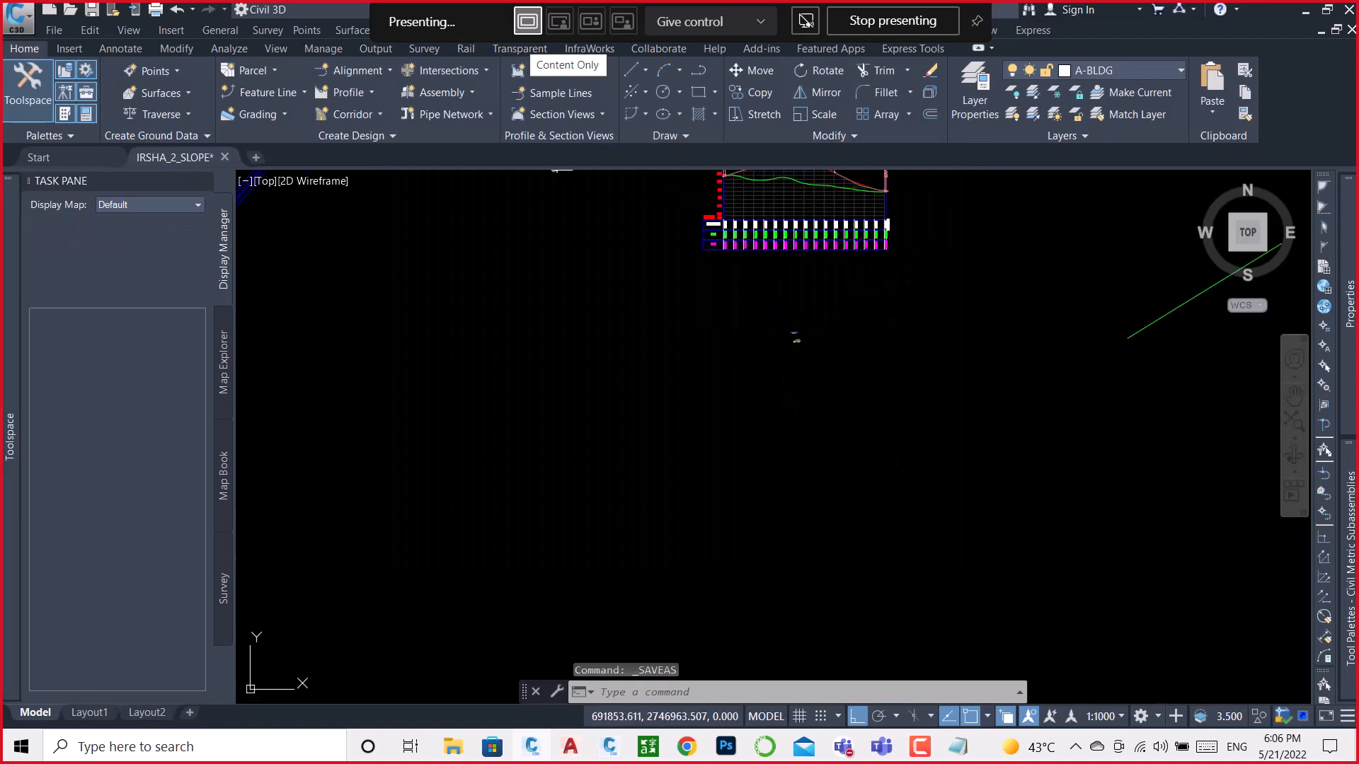
scroll(795, 309, "down", 4)
left_click(879, 301)
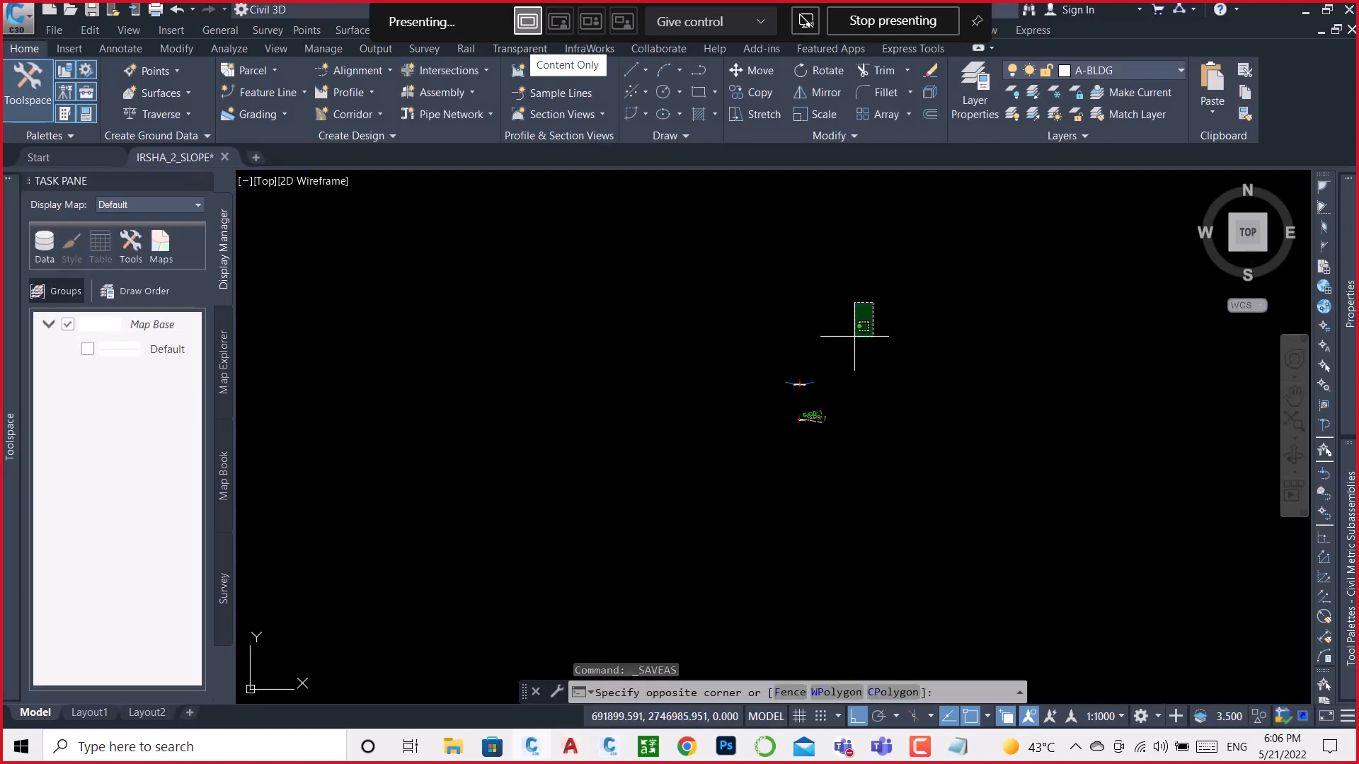
left_click(716, 504)
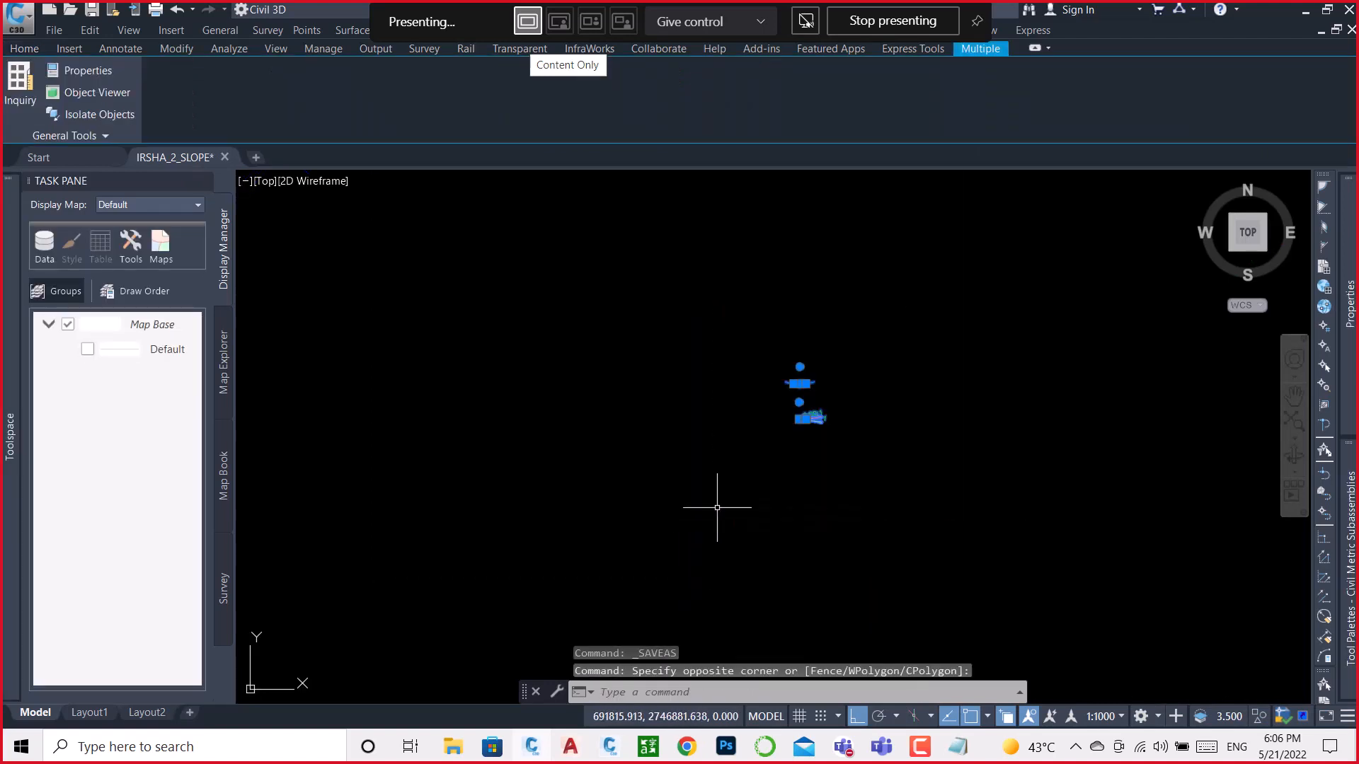
key("Delete")
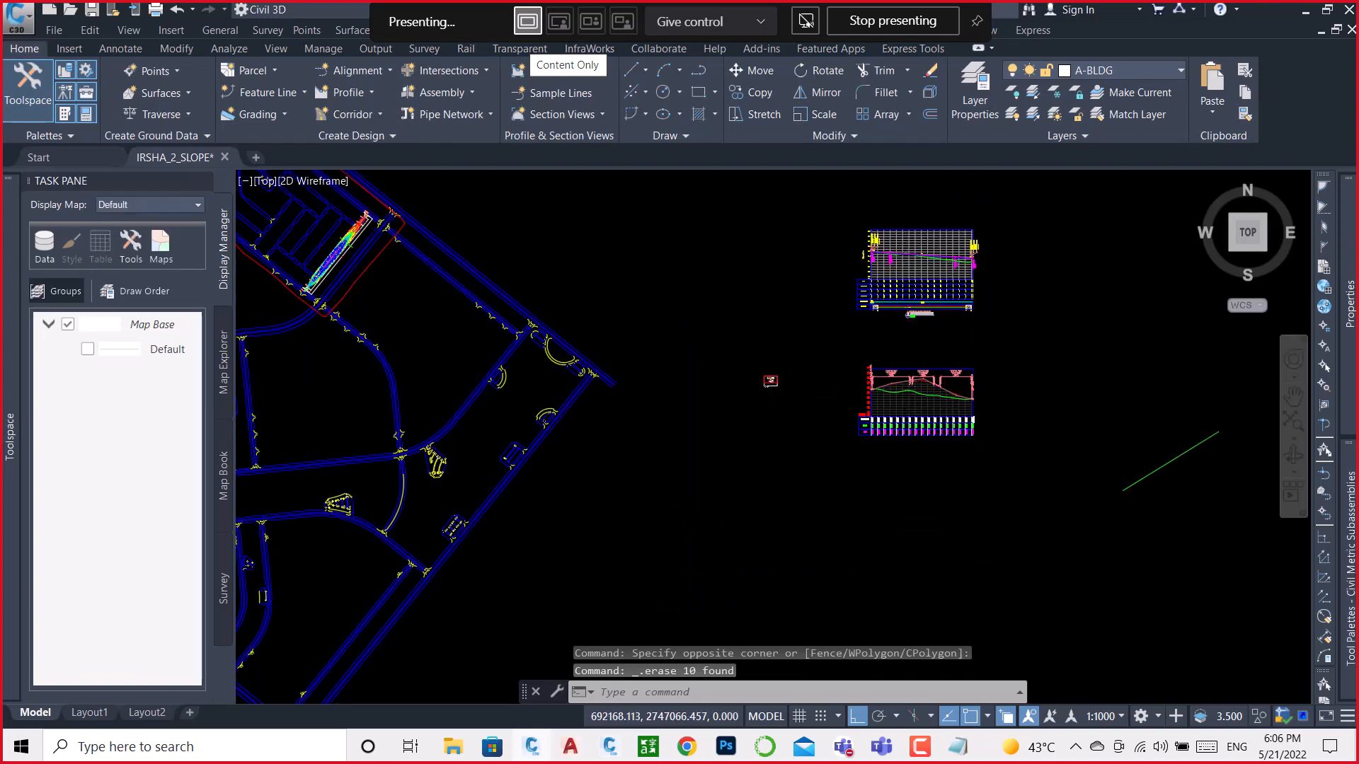
Step: Delete the colour-banded elevation surface that runs along the road alignment
scroll(962, 488, "down", 5)
scroll(835, 396, "up", 8)
scroll(851, 301, "up", 5)
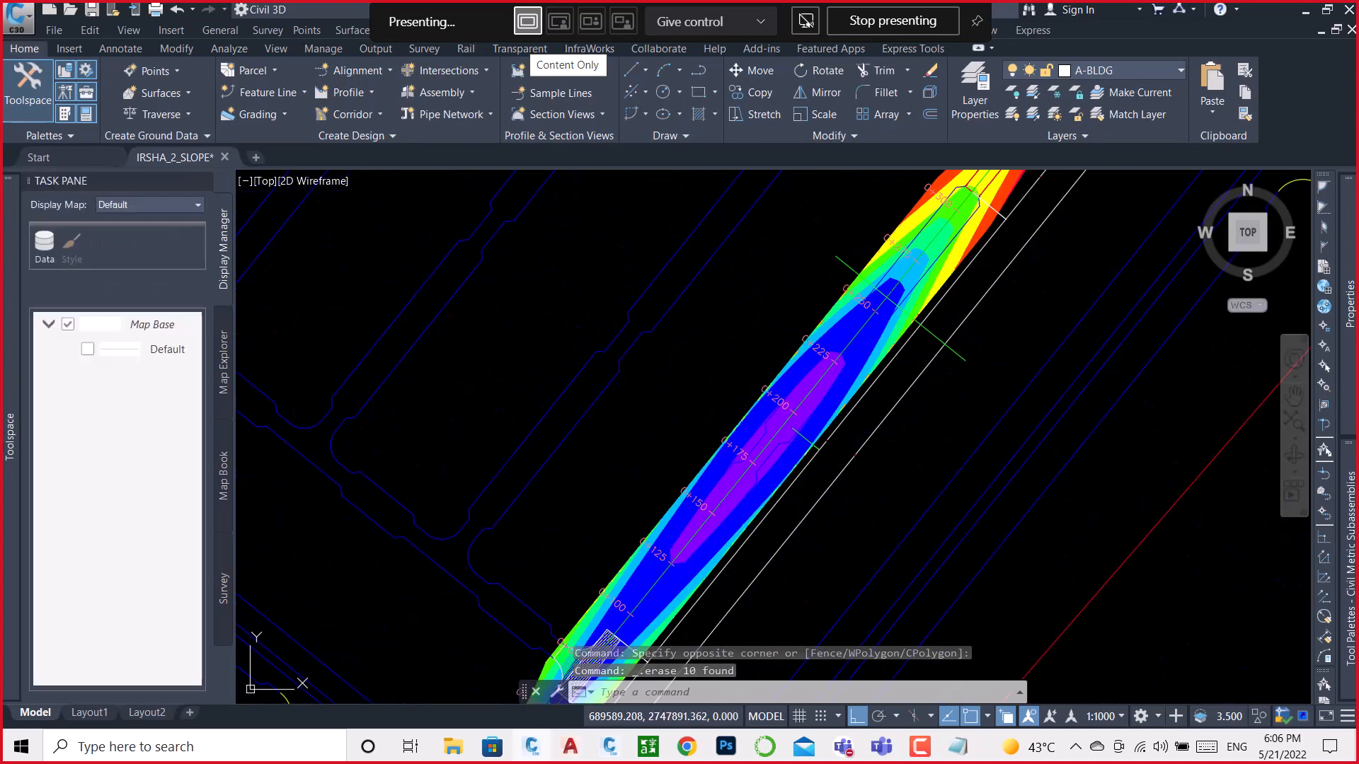
left_click(849, 301)
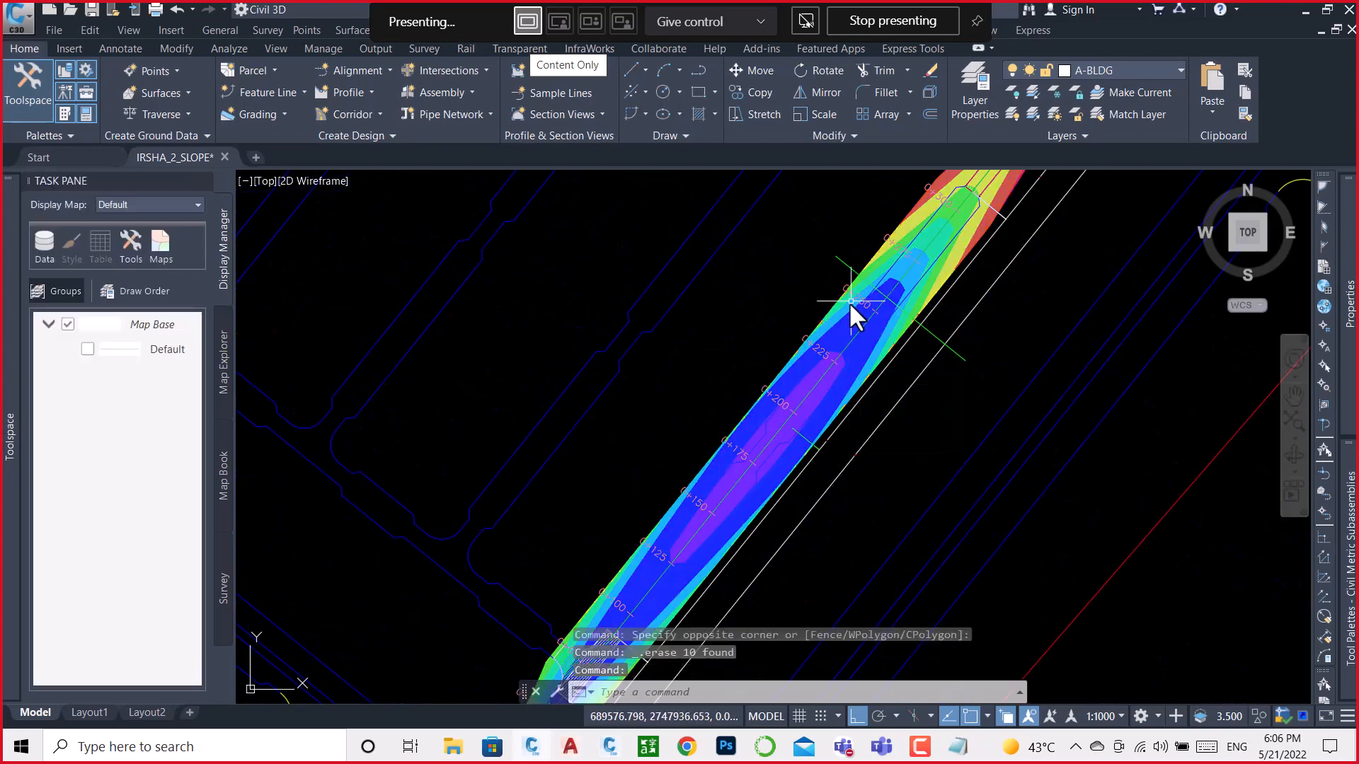
key("Delete")
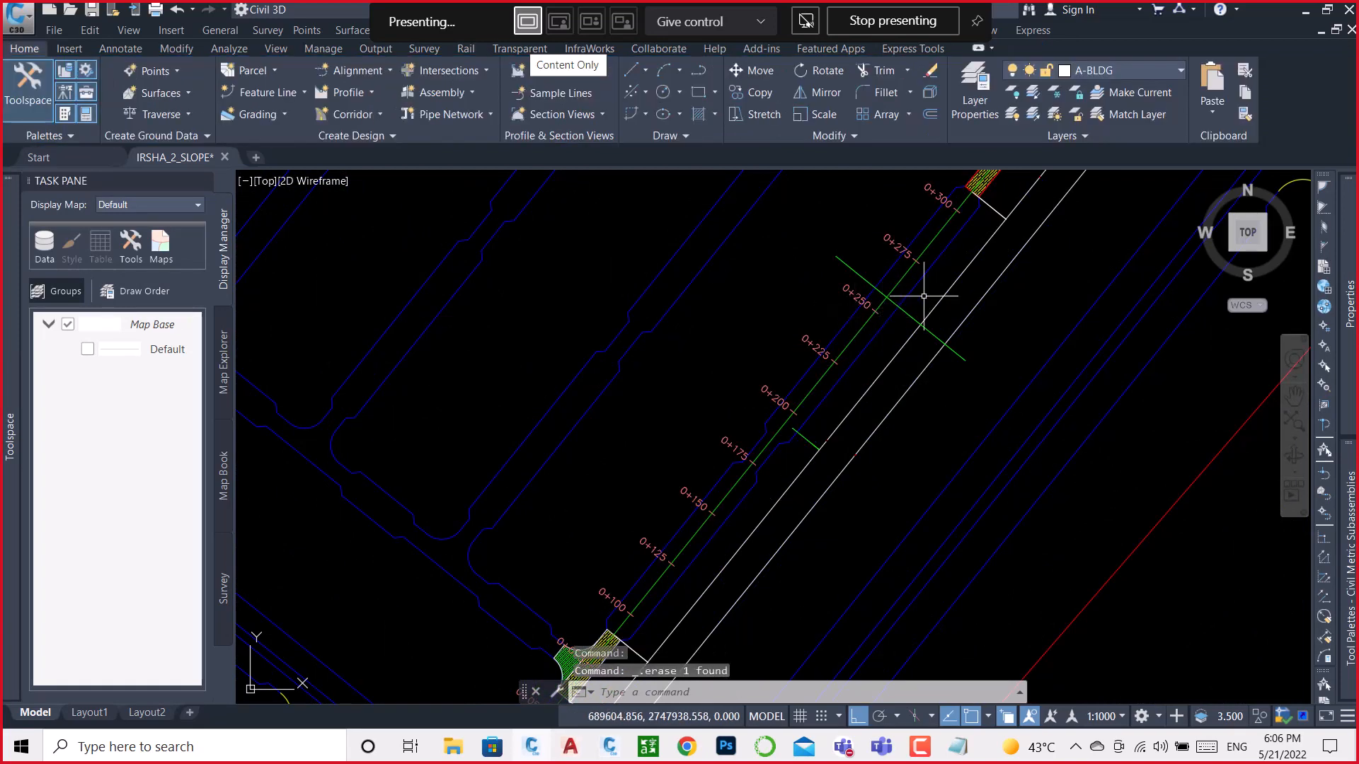
scroll(872, 337, "down", 4)
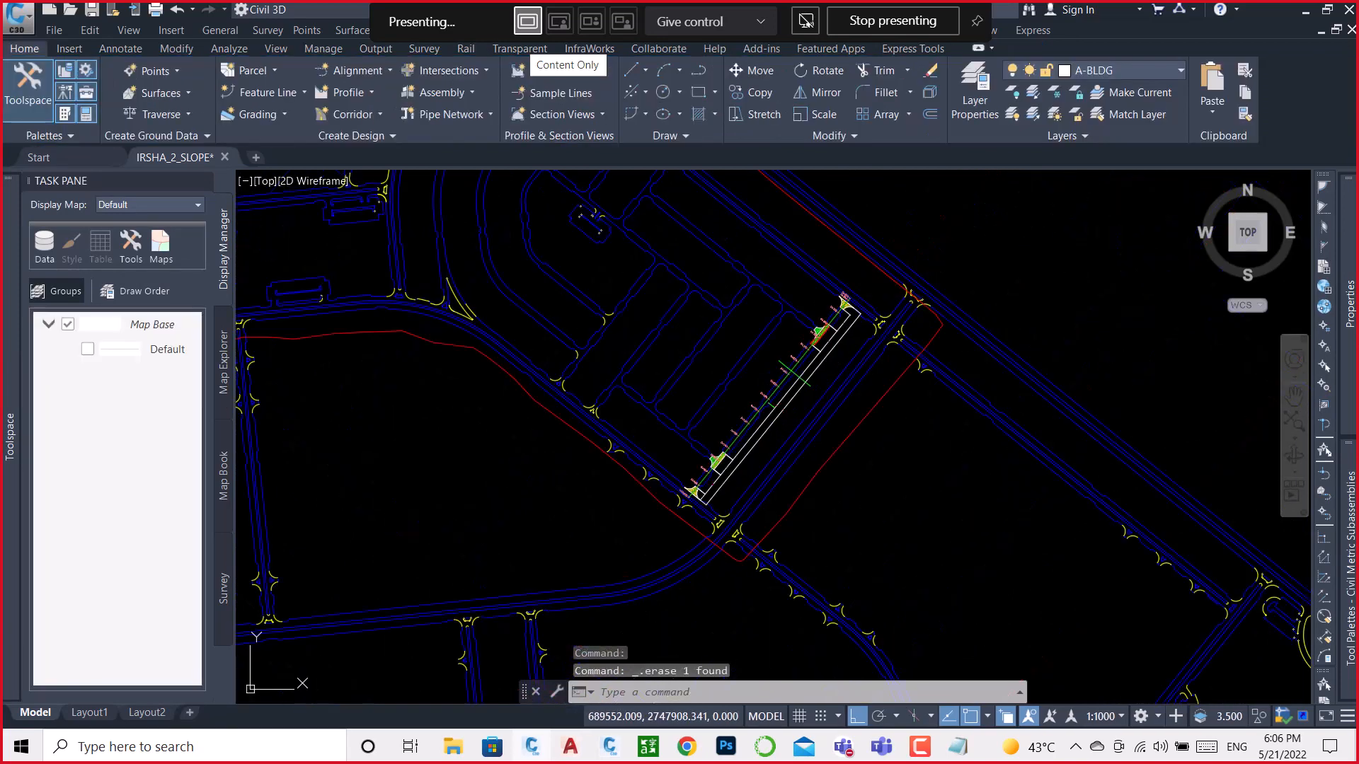
mouse_move(754, 398)
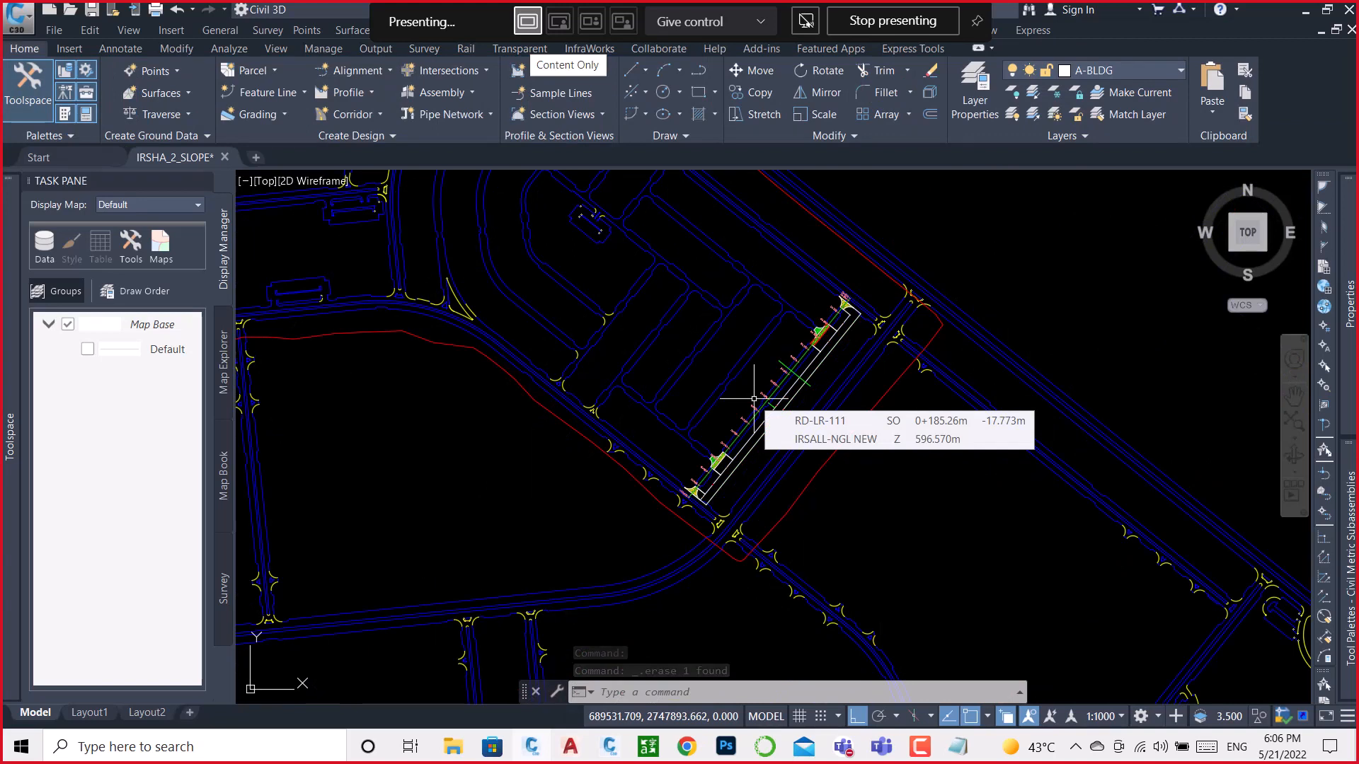
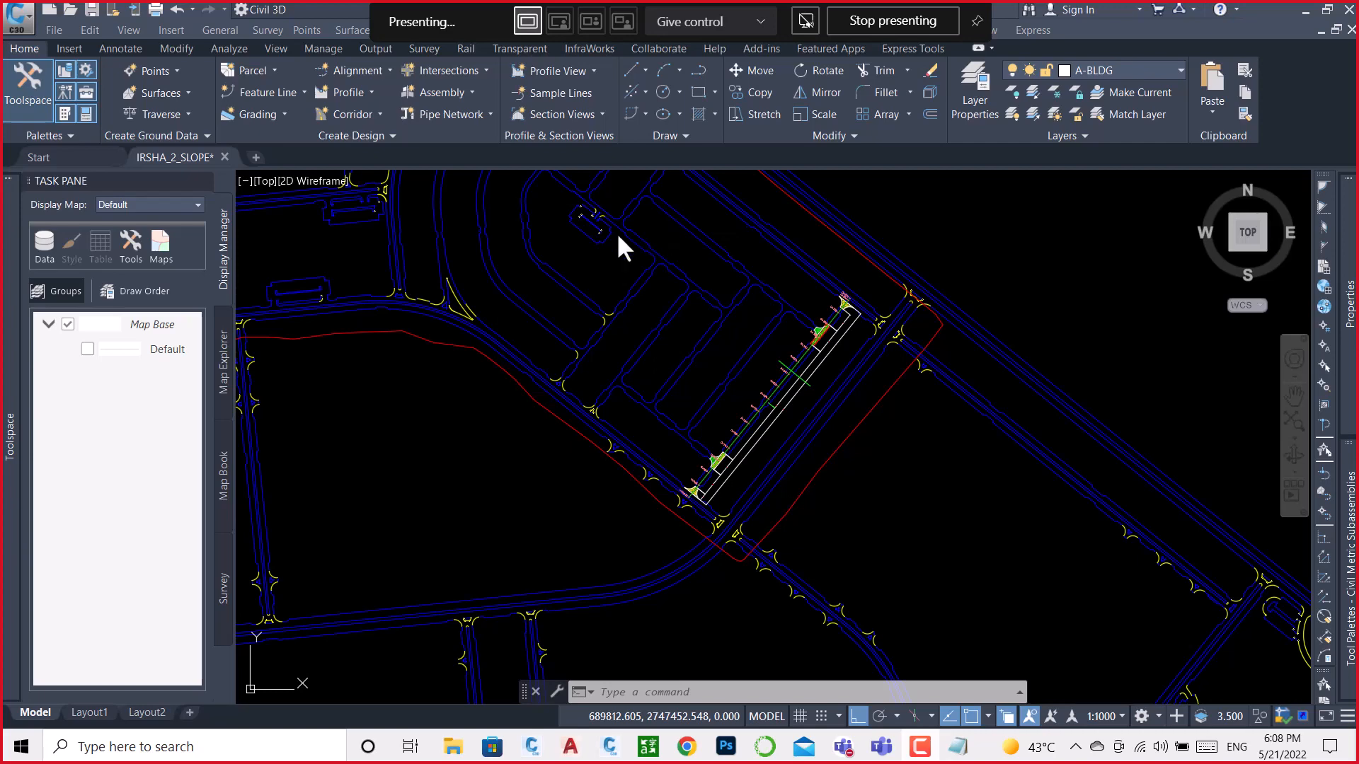
Step: Examine the site layout, the road alignment and the two profile views that remain in the drawing
scroll(537, 353, "down", 5)
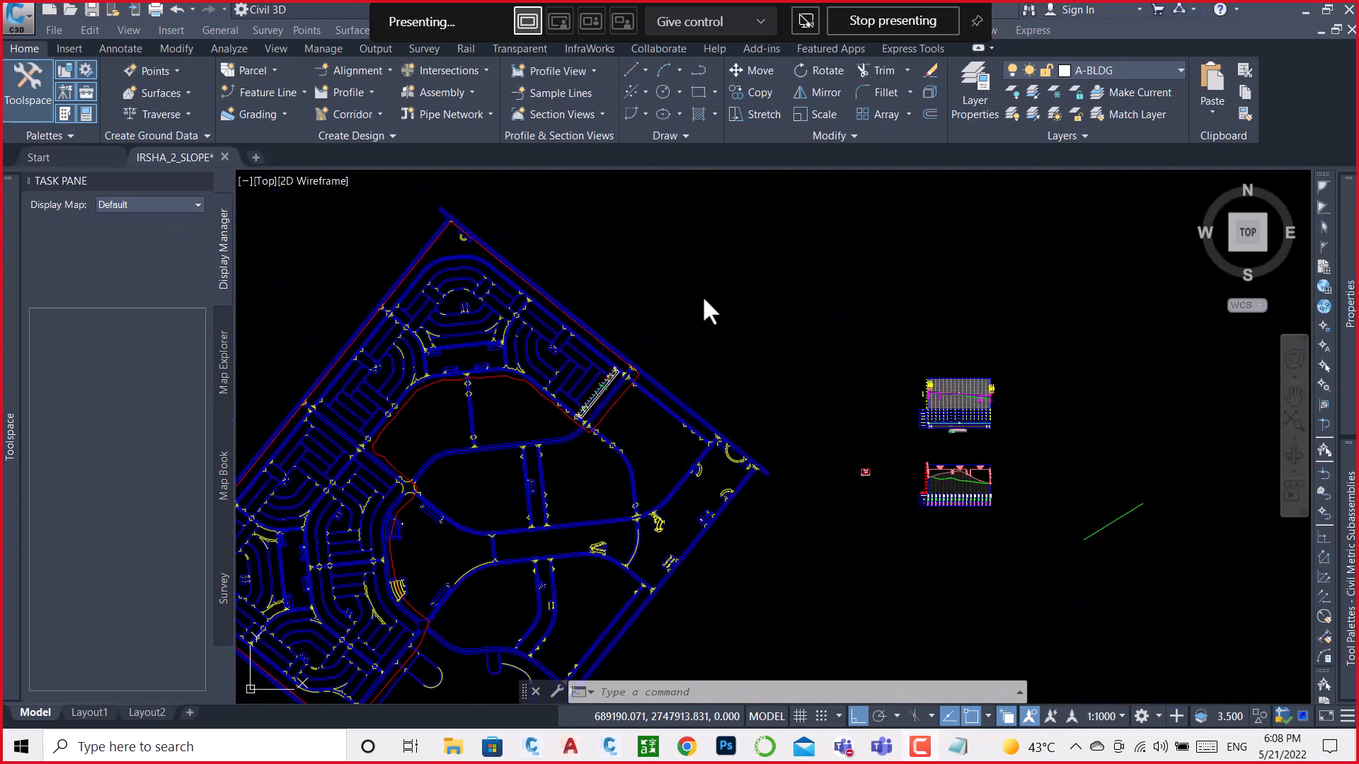
scroll(831, 415, "down", 2)
scroll(825, 322, "up", 5)
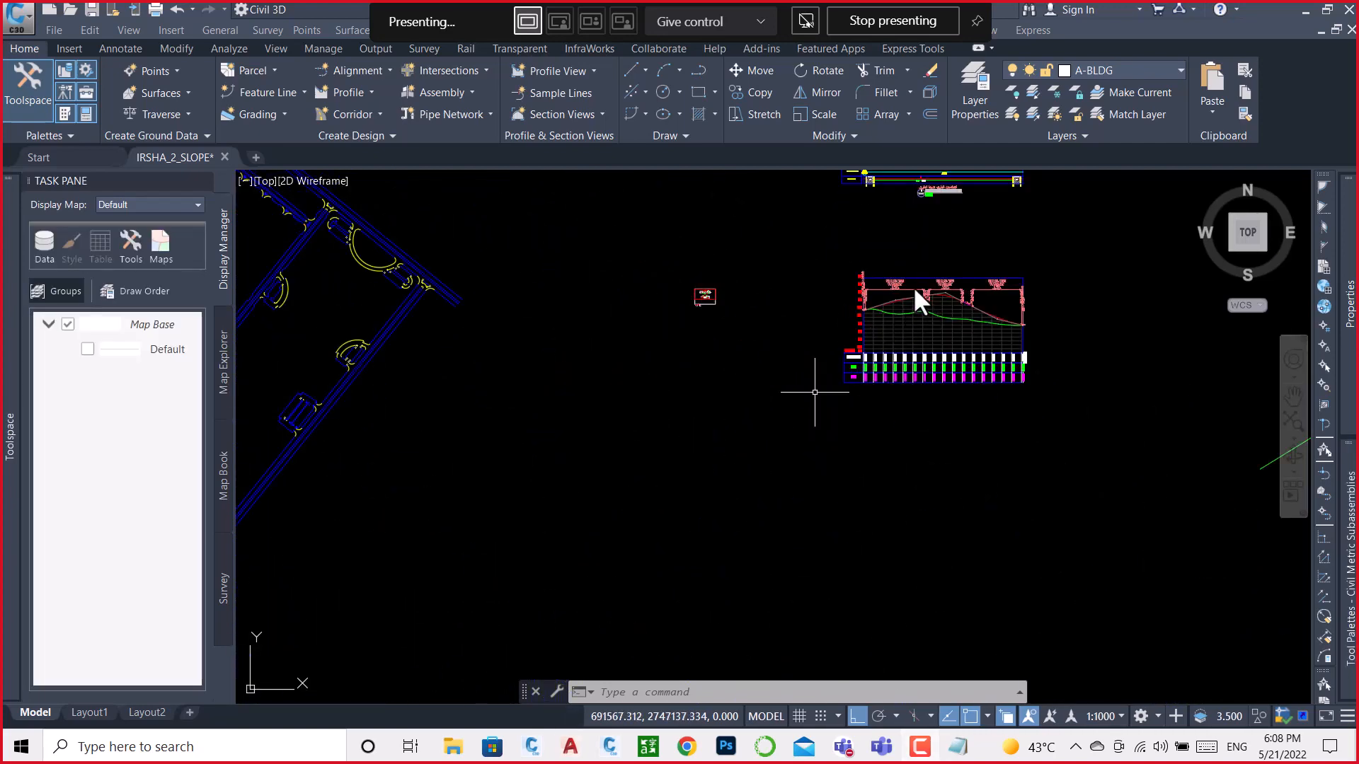
scroll(915, 286, "up", 6)
scroll(934, 325, "down", 4)
scroll(931, 321, "down", 7)
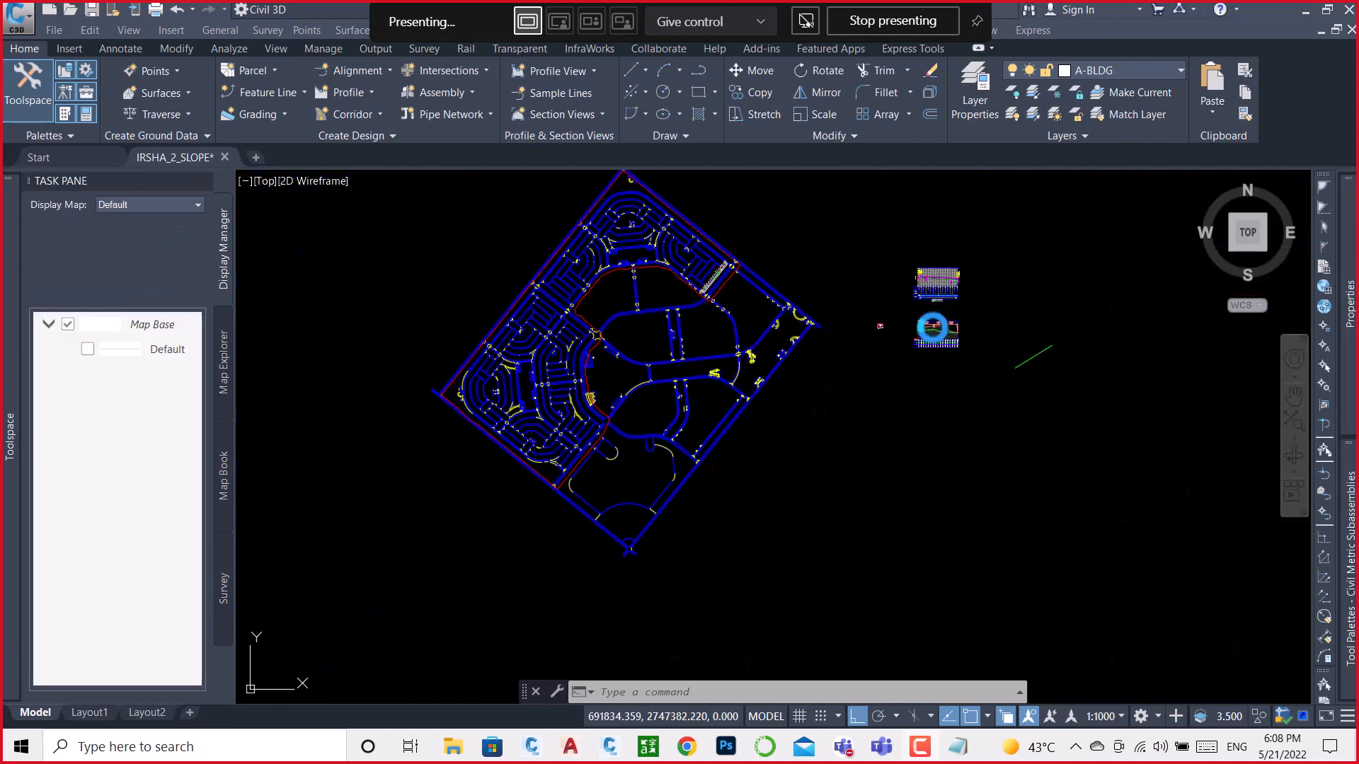
scroll(742, 281, "up", 7)
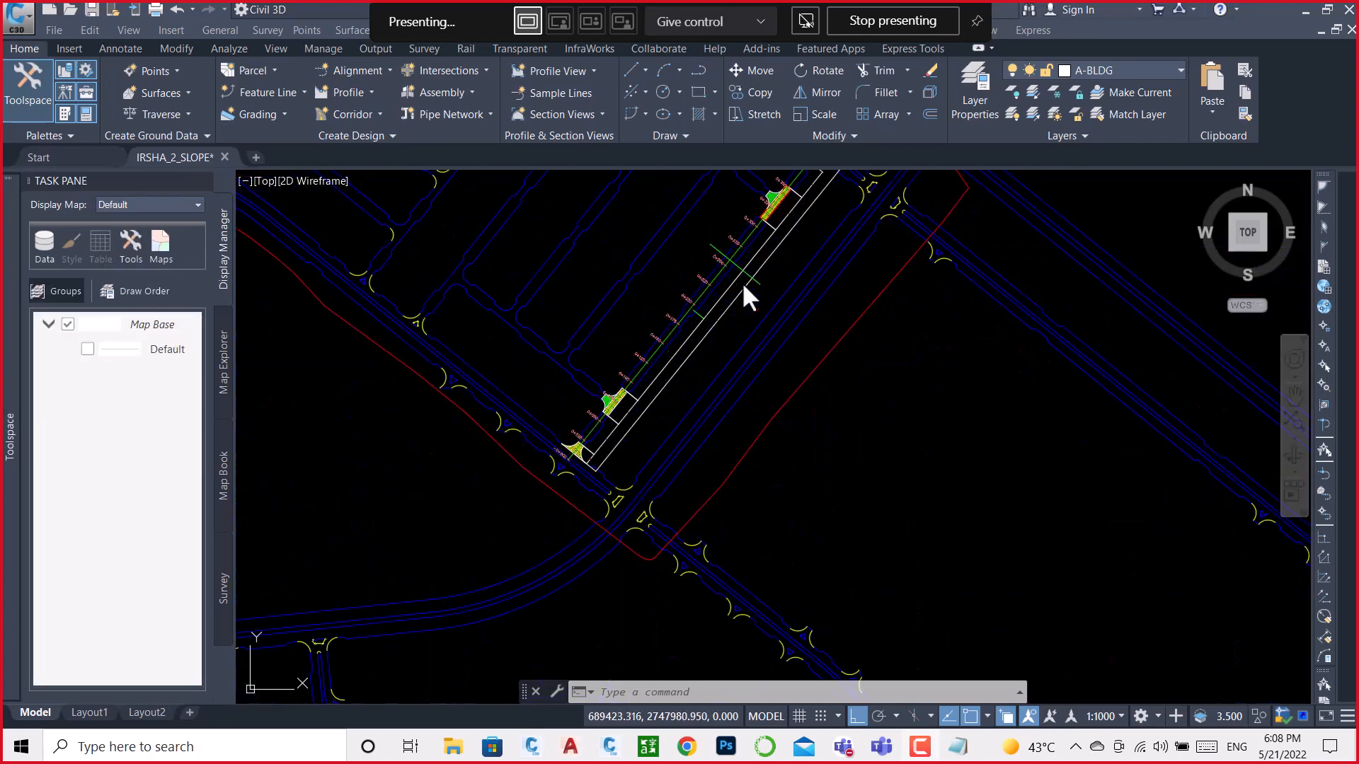
scroll(895, 510, "down", 7)
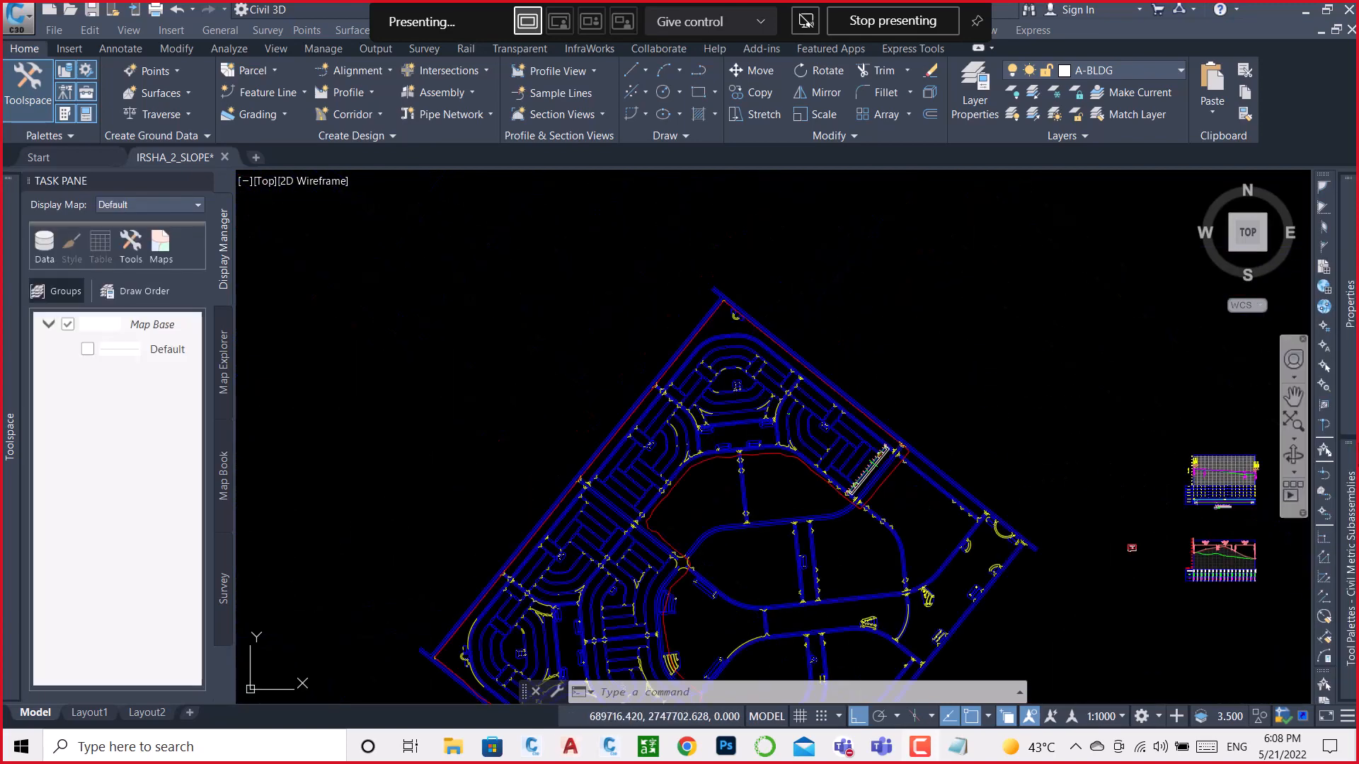
mouse_move(1348, 468)
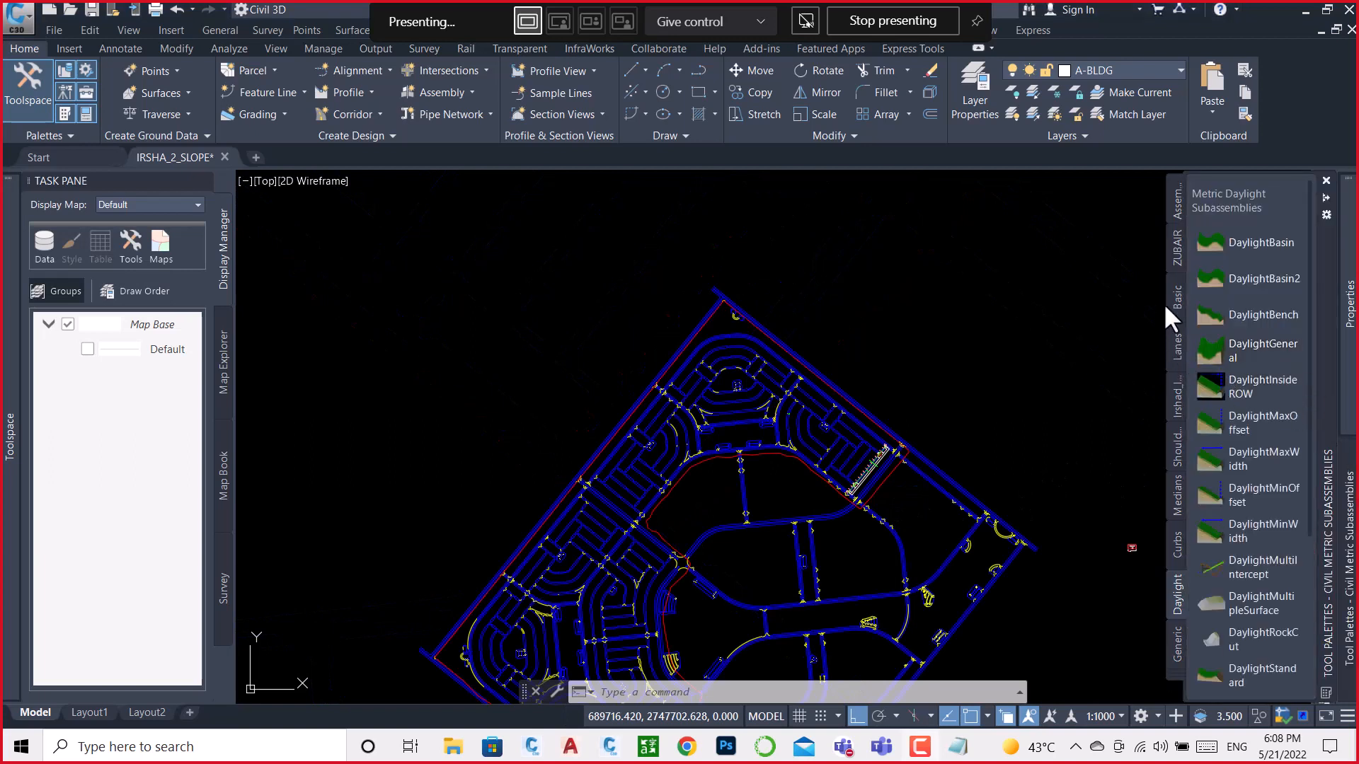
left_click(1174, 402)
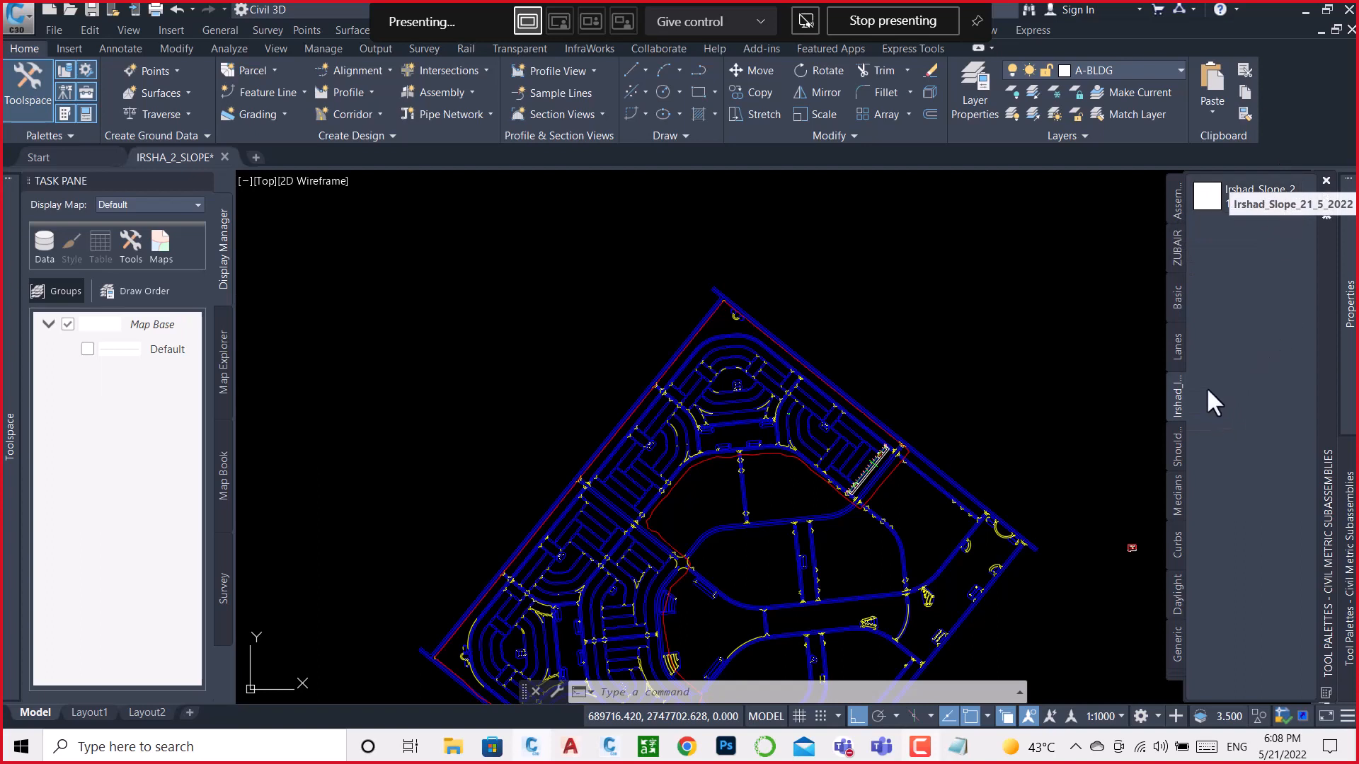
right_click(1207, 197)
left_click(1178, 267)
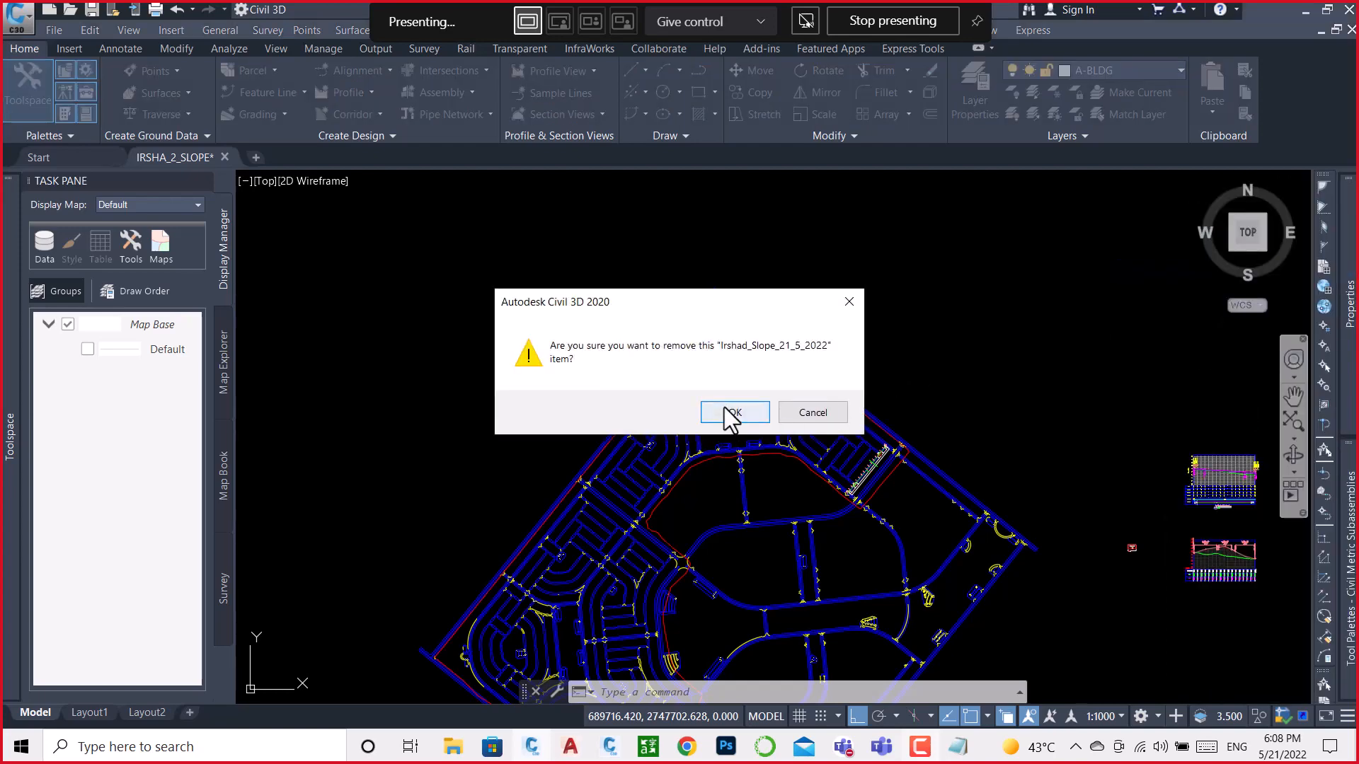
left_click(828, 414)
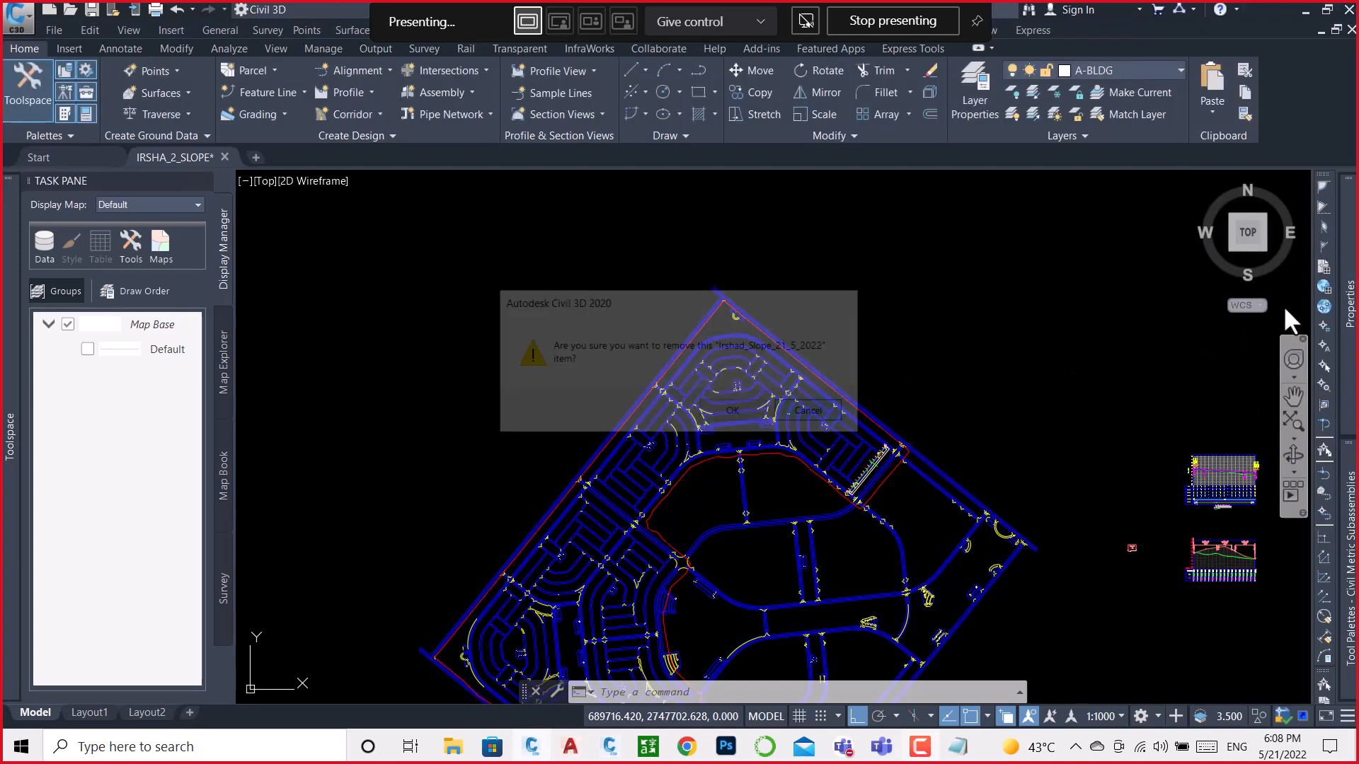
Step: Import the new "-2-SLOPE.pkt" subassembly from the Subassembly Composser Lecture folder into the custom tool palette named after the person
mouse_move(1351, 266)
mouse_move(1345, 545)
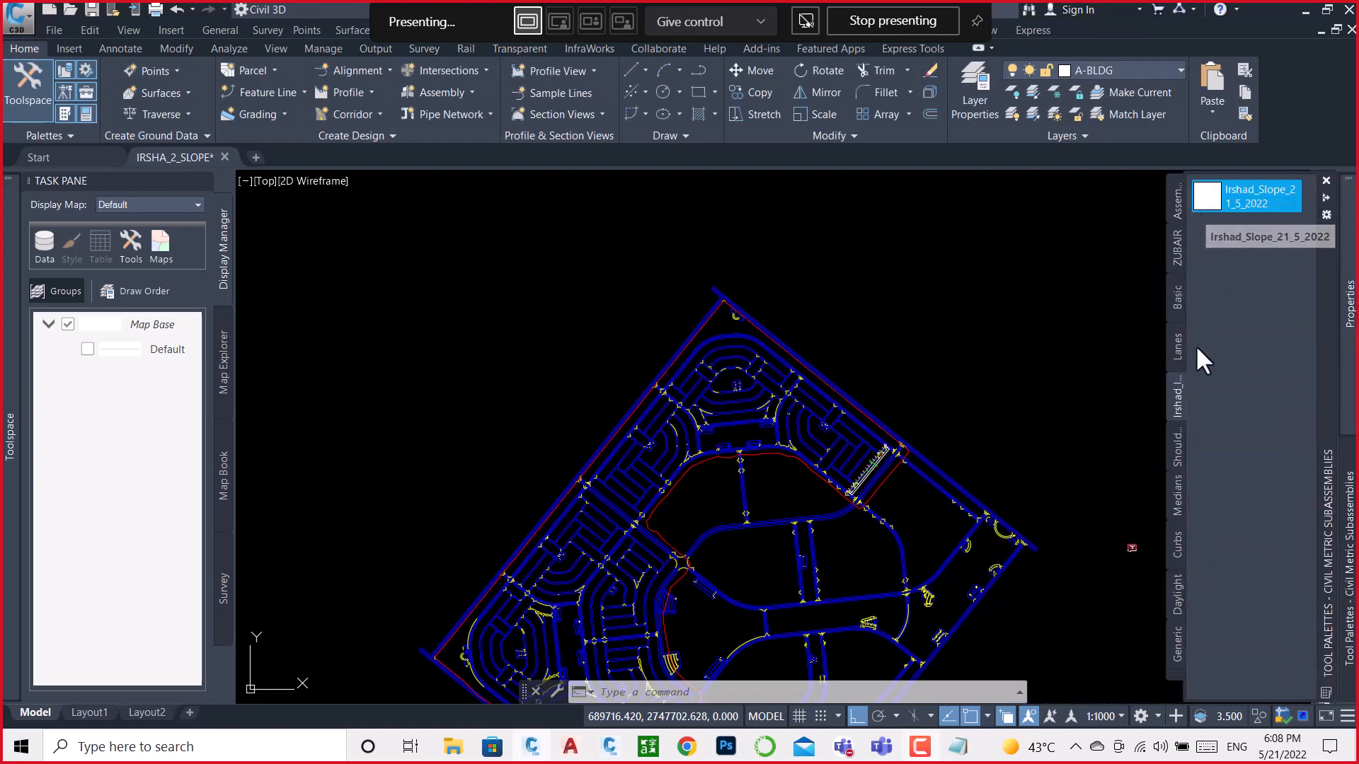
right_click(1172, 395)
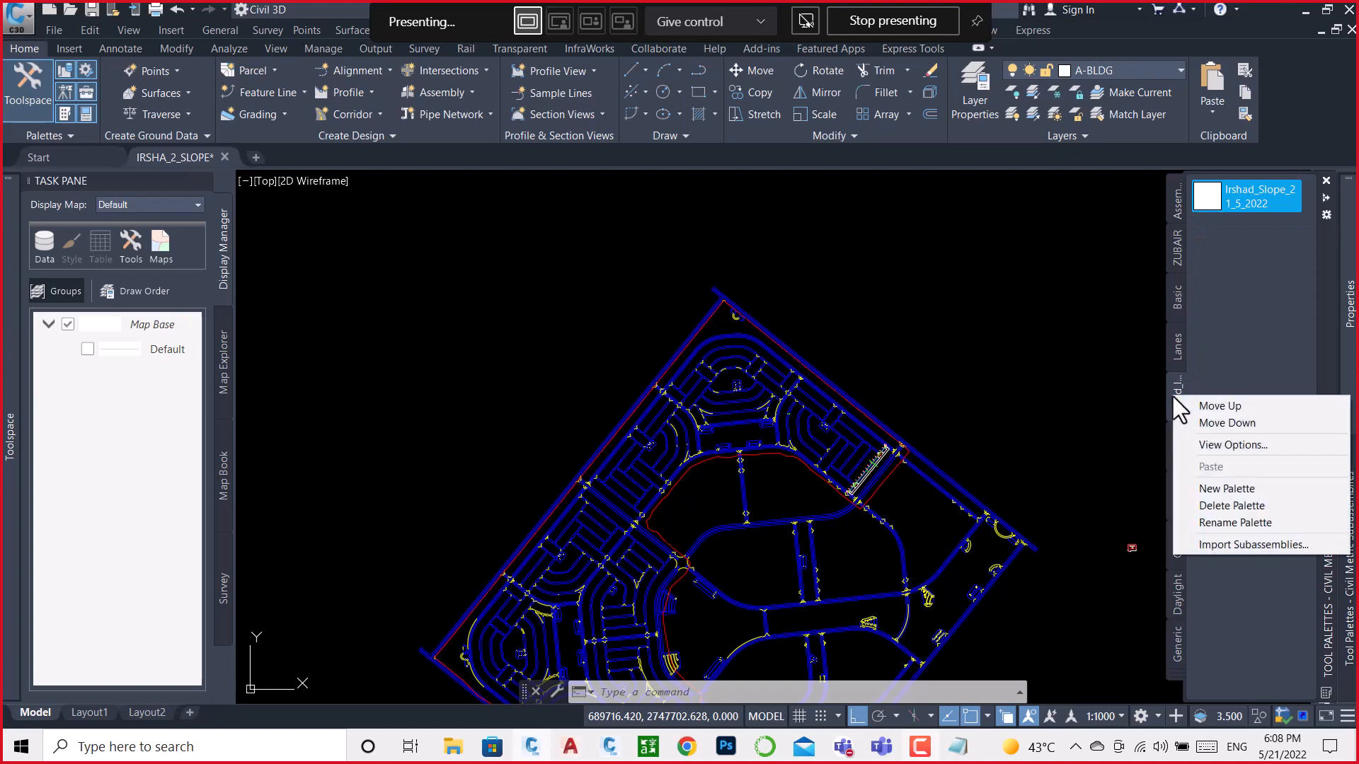
left_click(1262, 545)
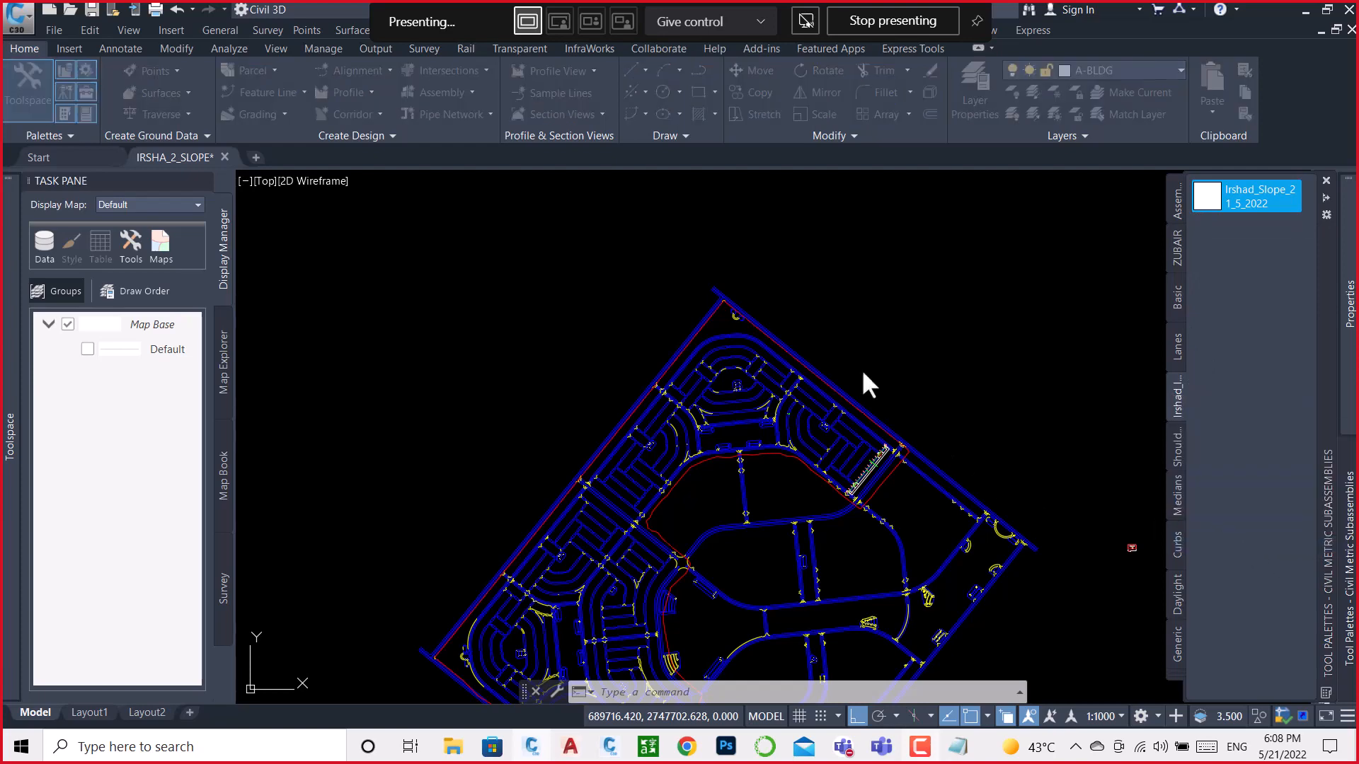
left_click(826, 320)
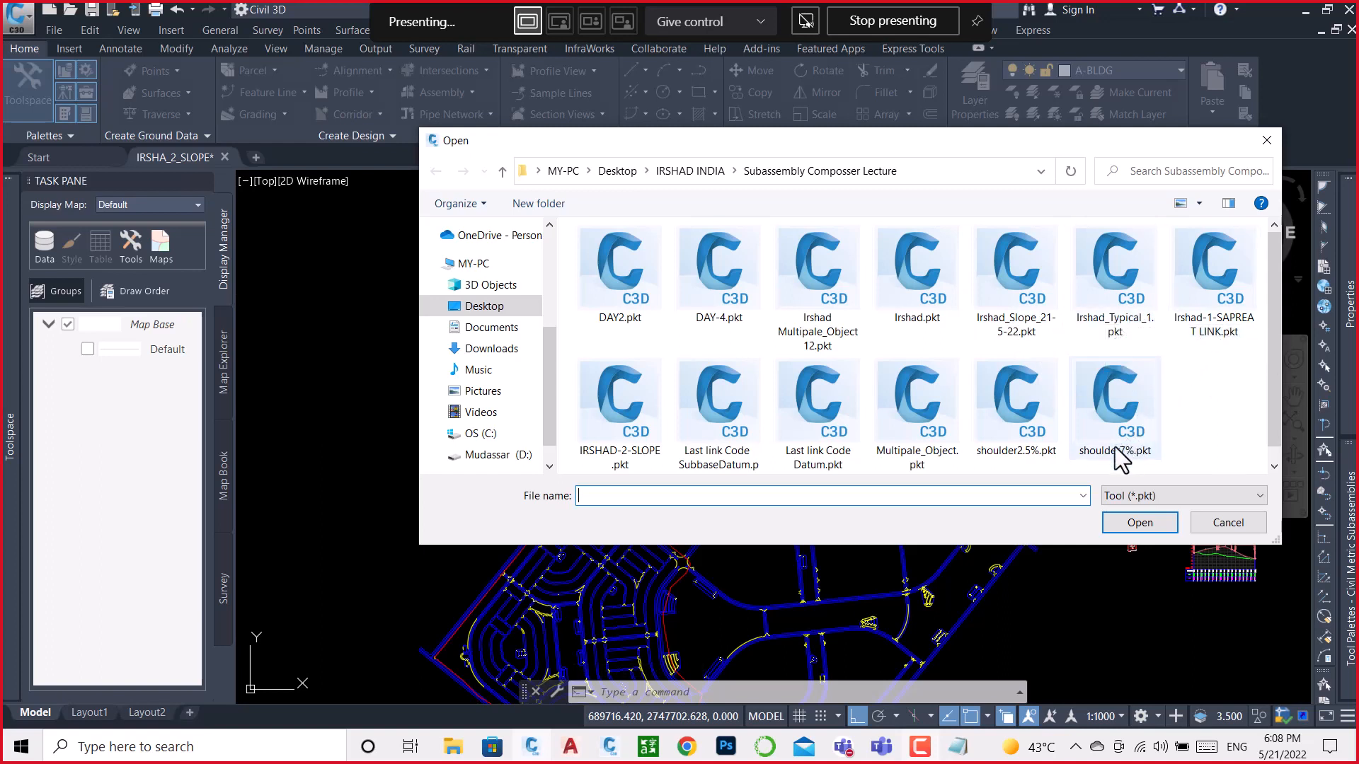
left_click(624, 460)
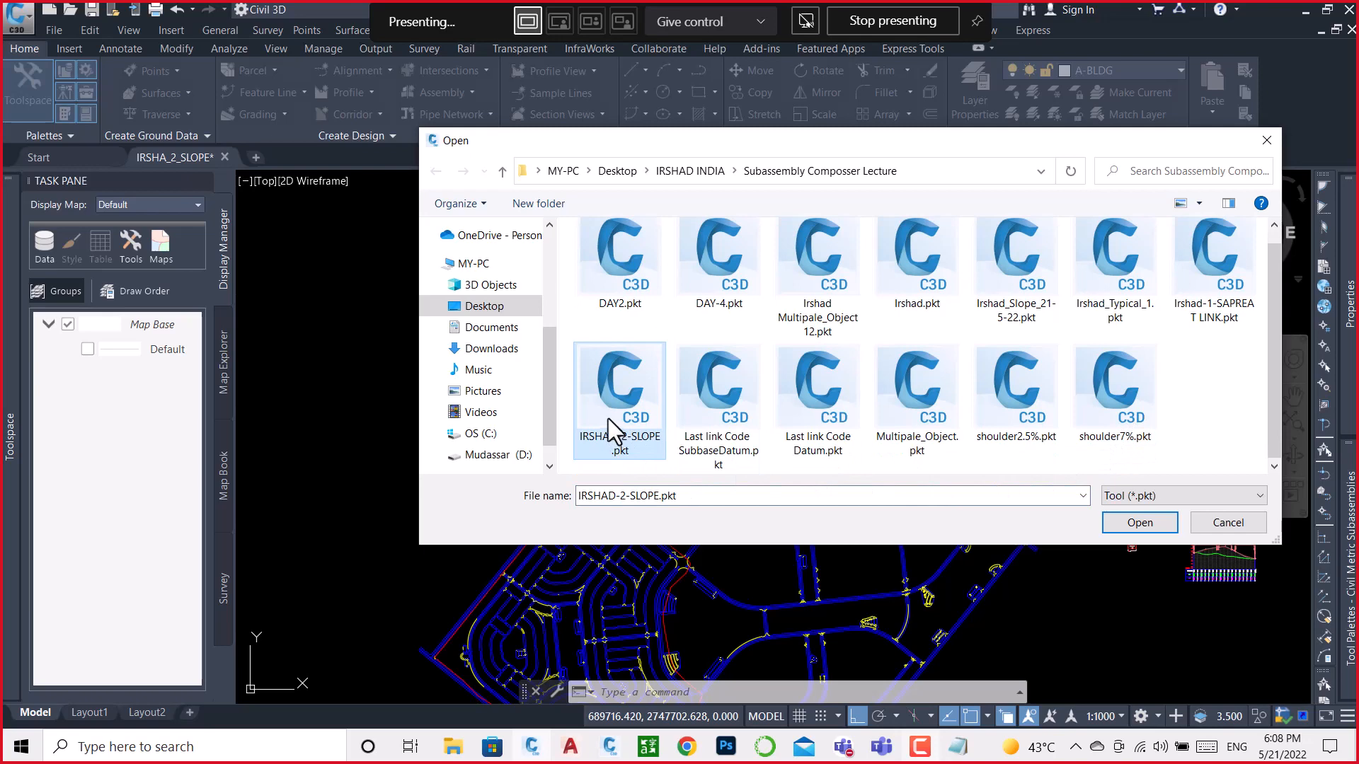
left_click(1136, 524)
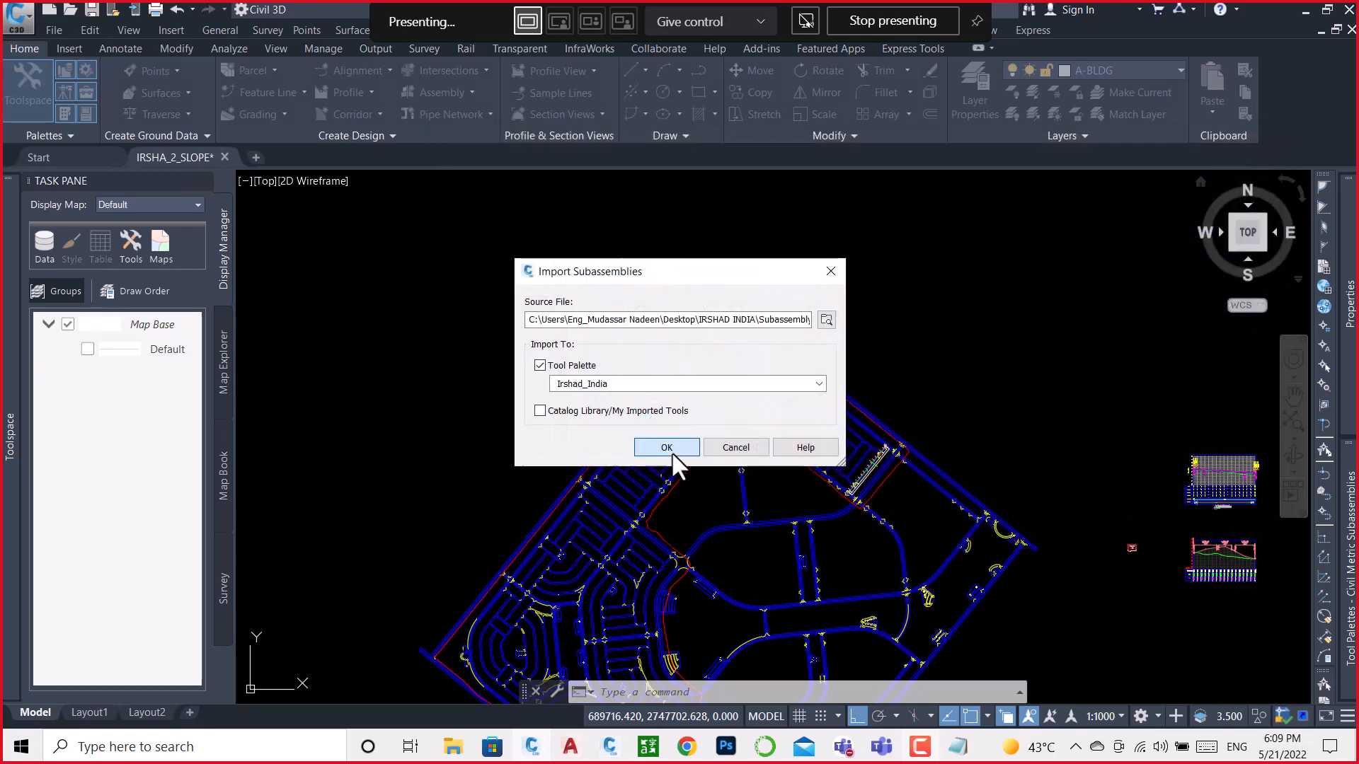
left_click(670, 450)
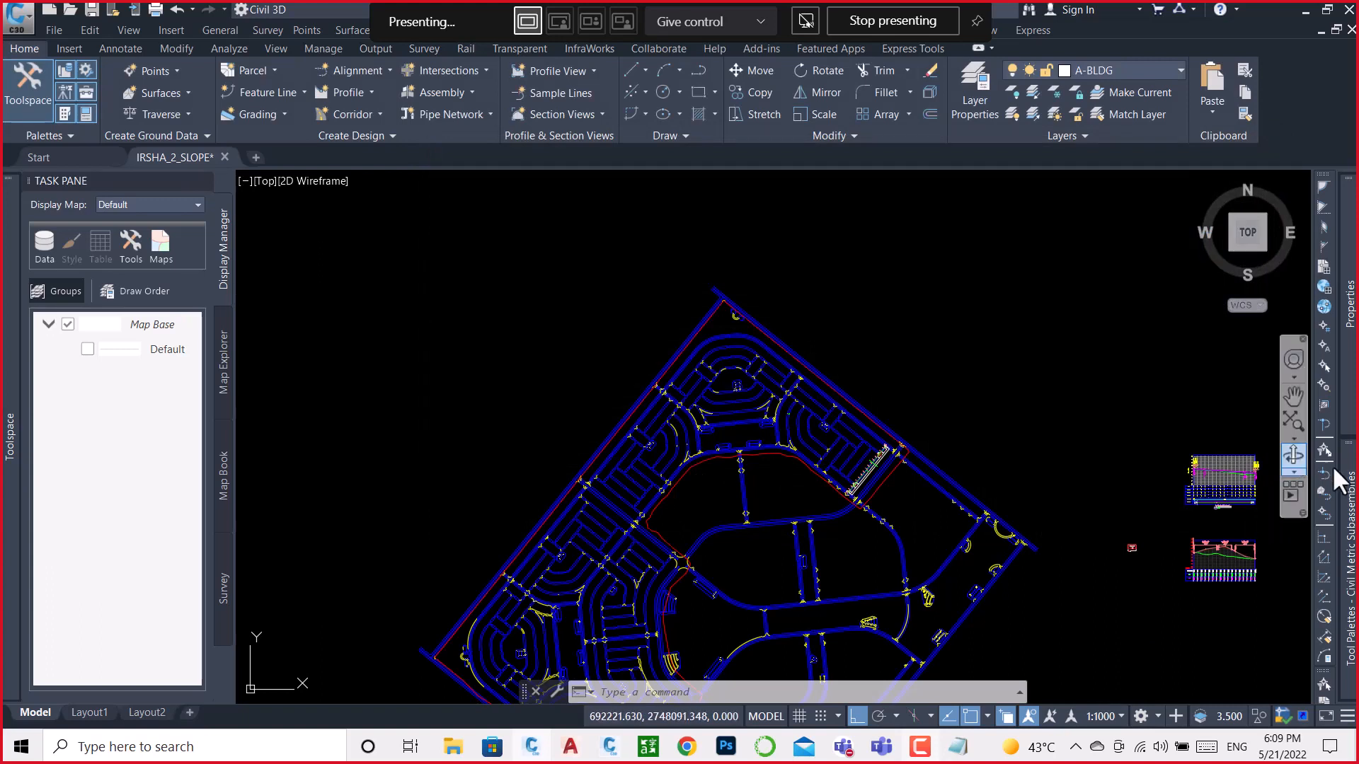
Step: Remove the imported "Subassembly2" tool from the custom tool palette
mouse_move(1347, 485)
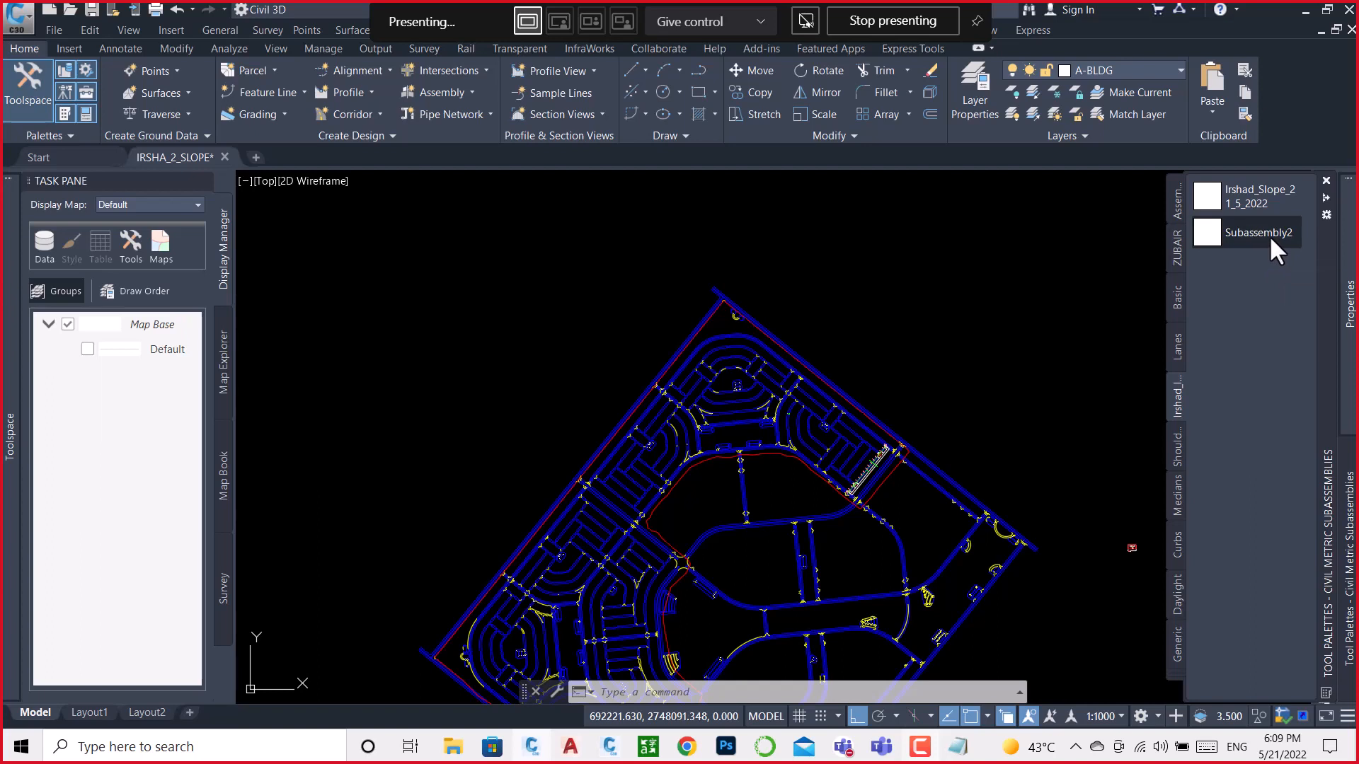
left_click(1268, 235)
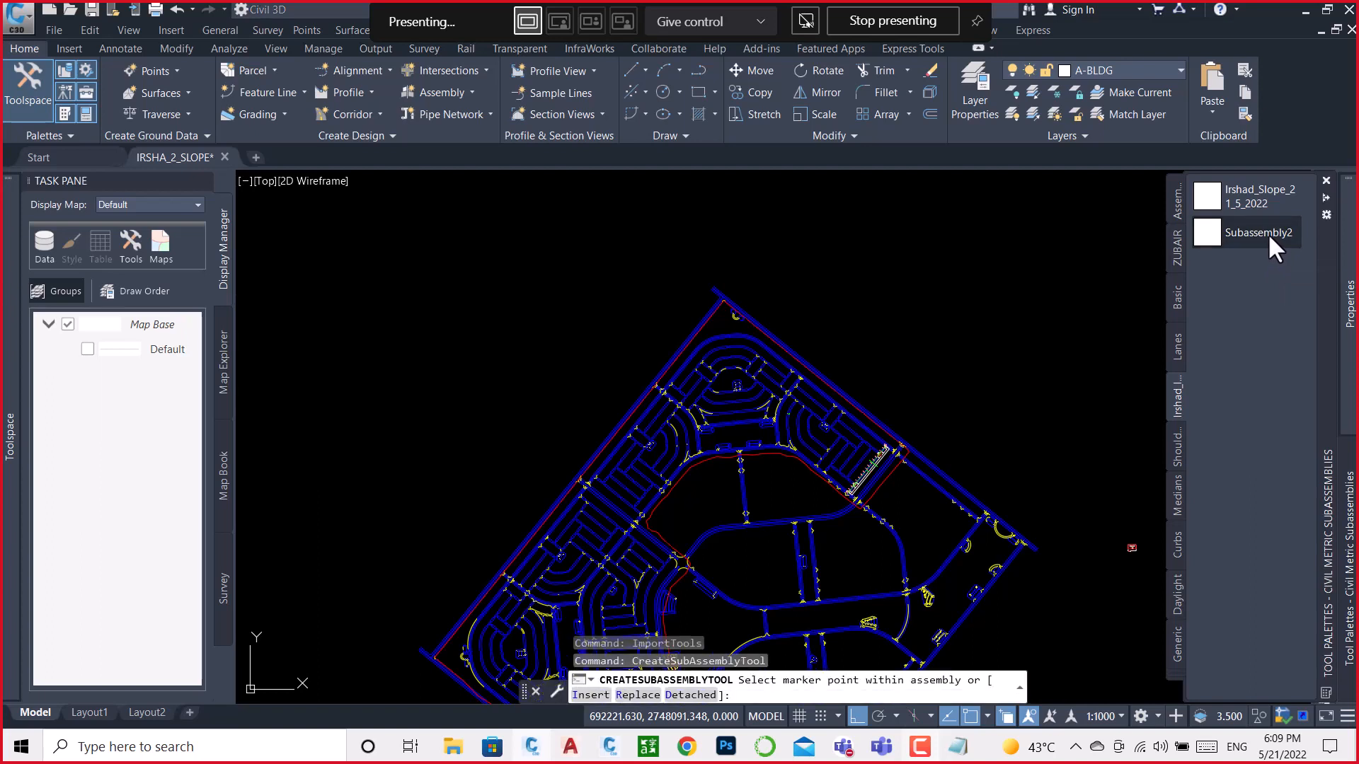
right_click(1256, 230)
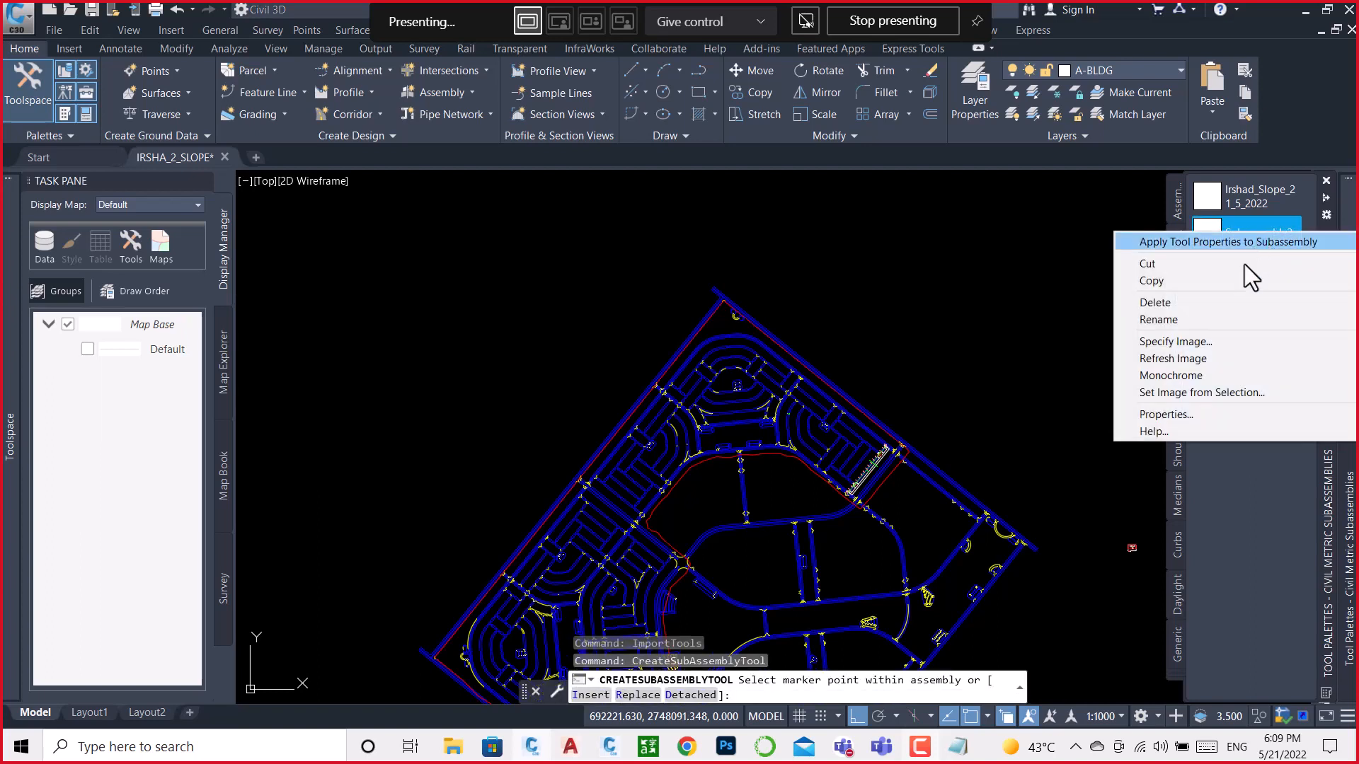
left_click(1179, 304)
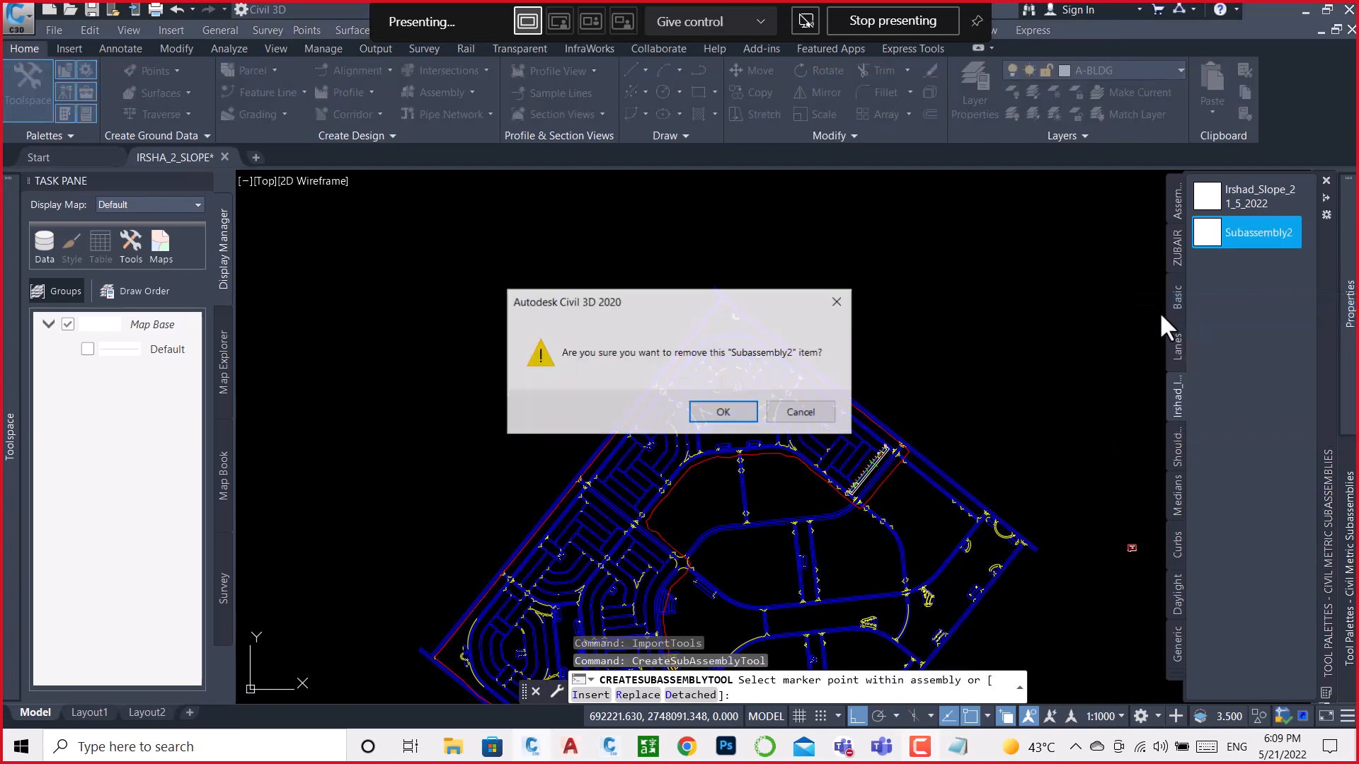
left_click(719, 417)
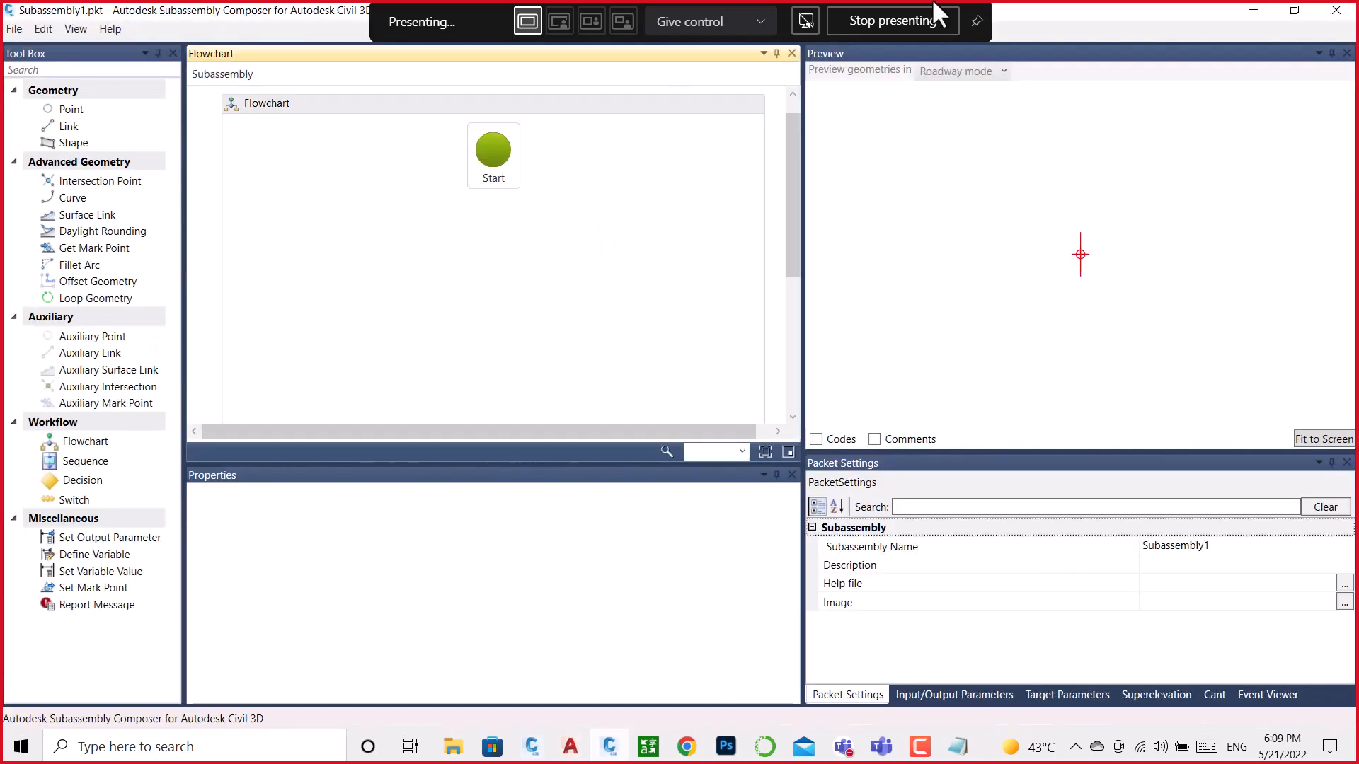
Step: Switch to Subassembly Composer and open the "-2-SLOPE.pkt" packet from the Subassembly Composser Lecture folder
left_click(14, 30)
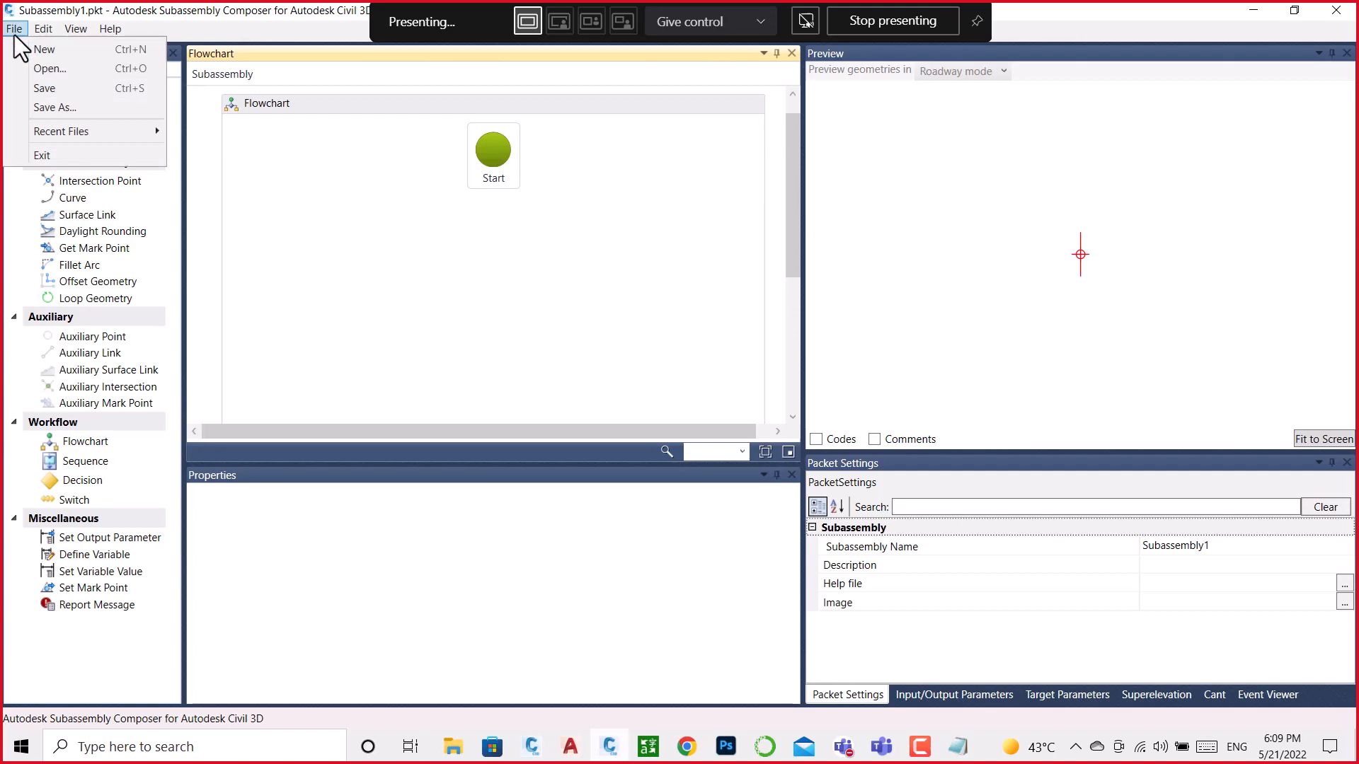
left_click(33, 75)
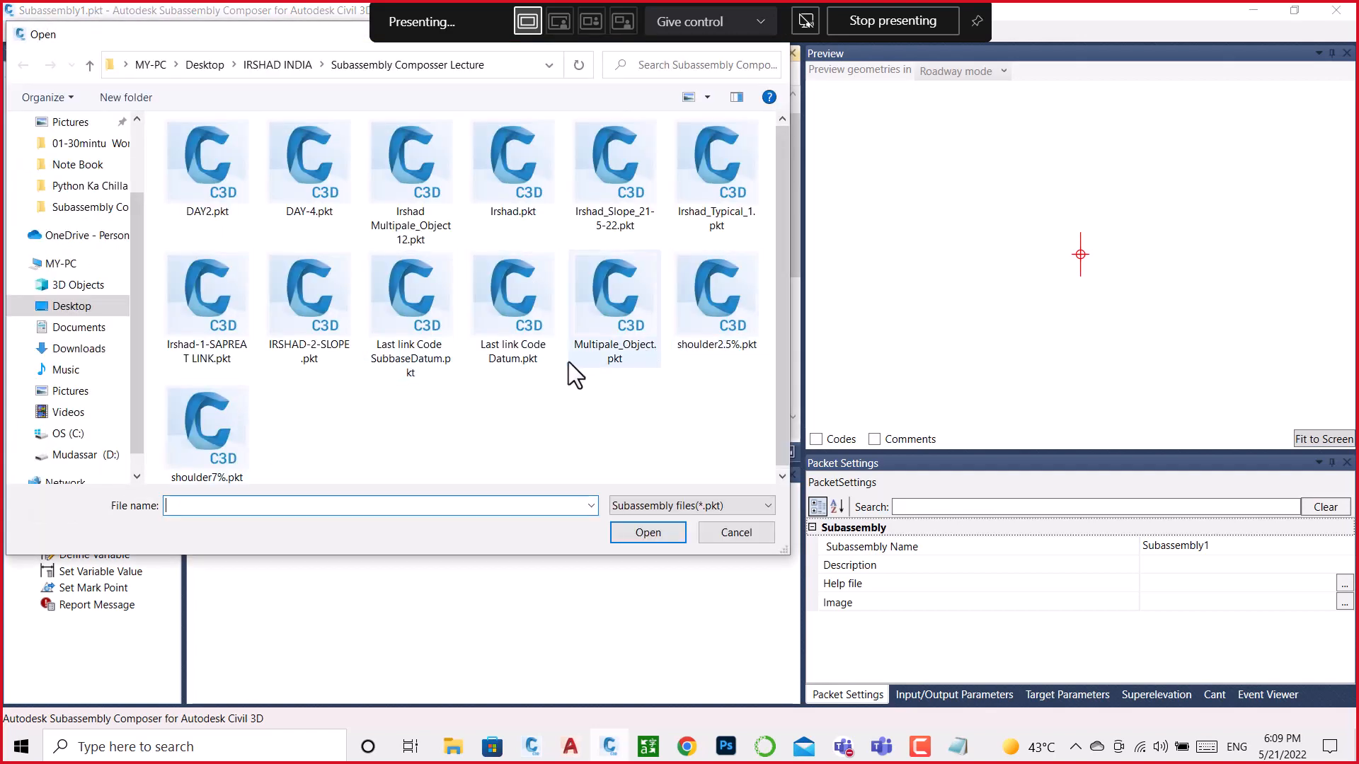
left_click(304, 319)
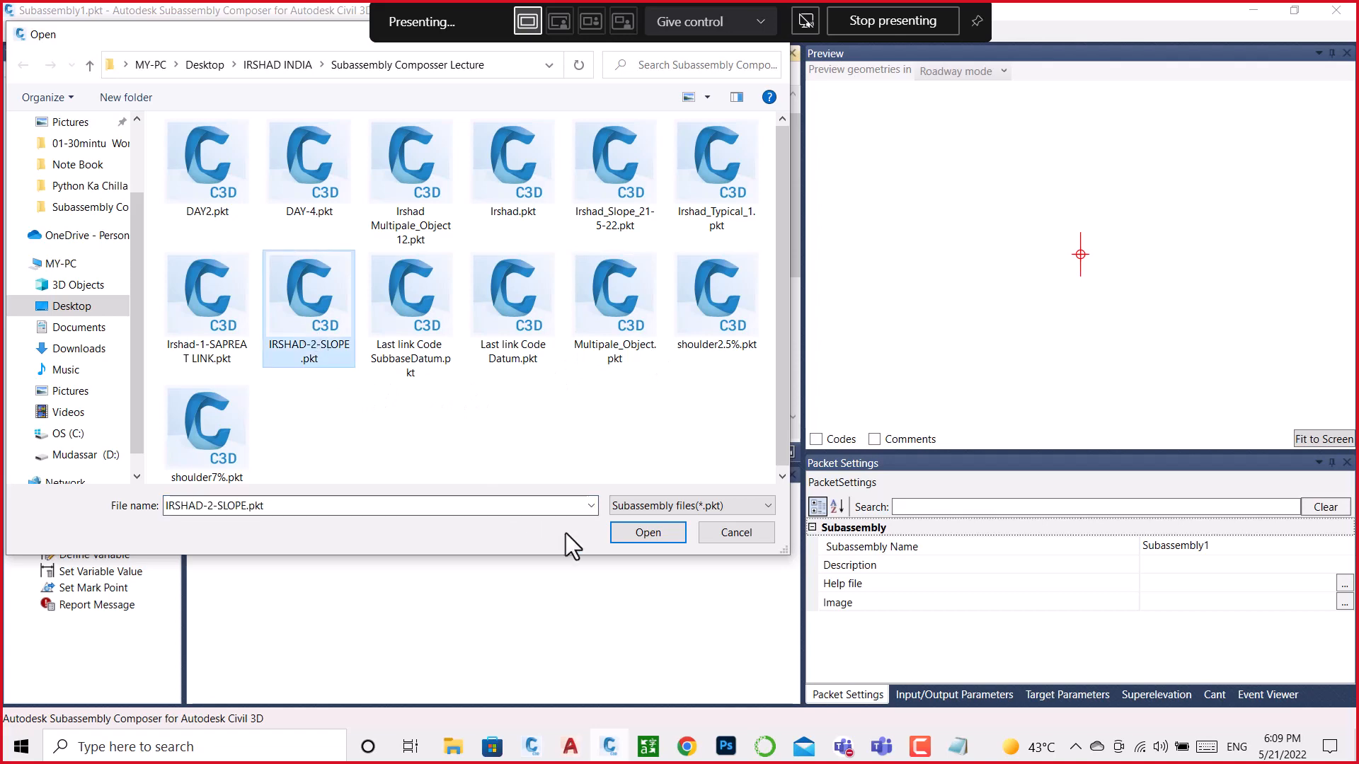
left_click(650, 533)
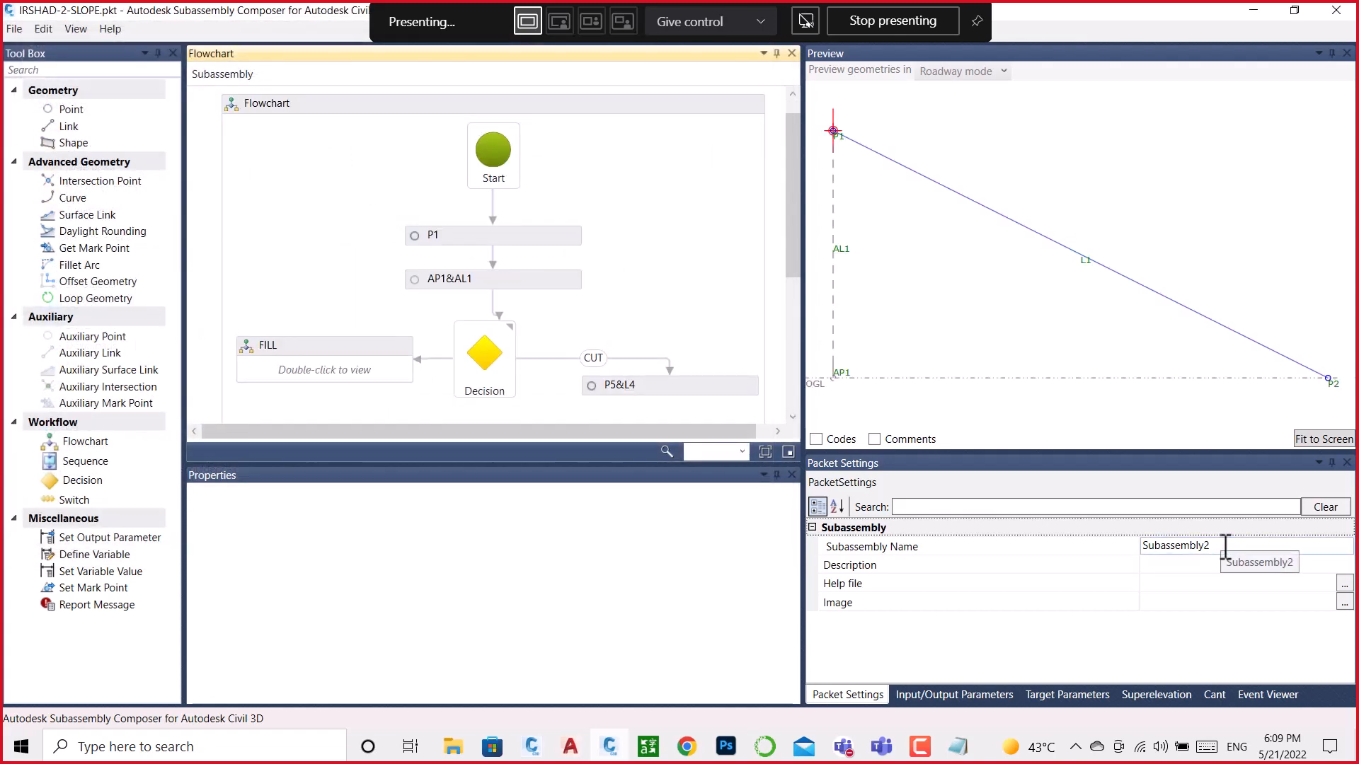
Step: Rename the packet's subassembly to the person's first name followed by "_2_SLOPE" and close Subassembly Composer
left_click(1227, 546)
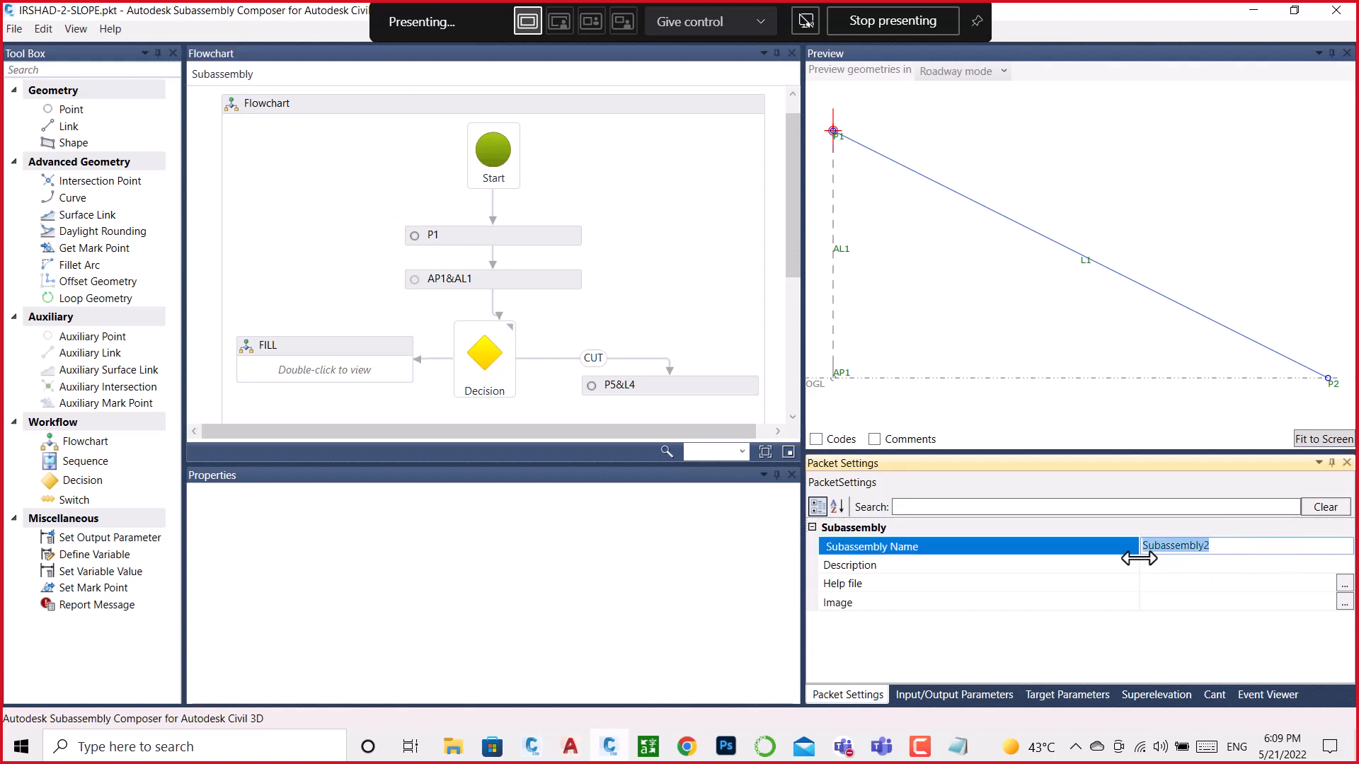
key("BackSpace")
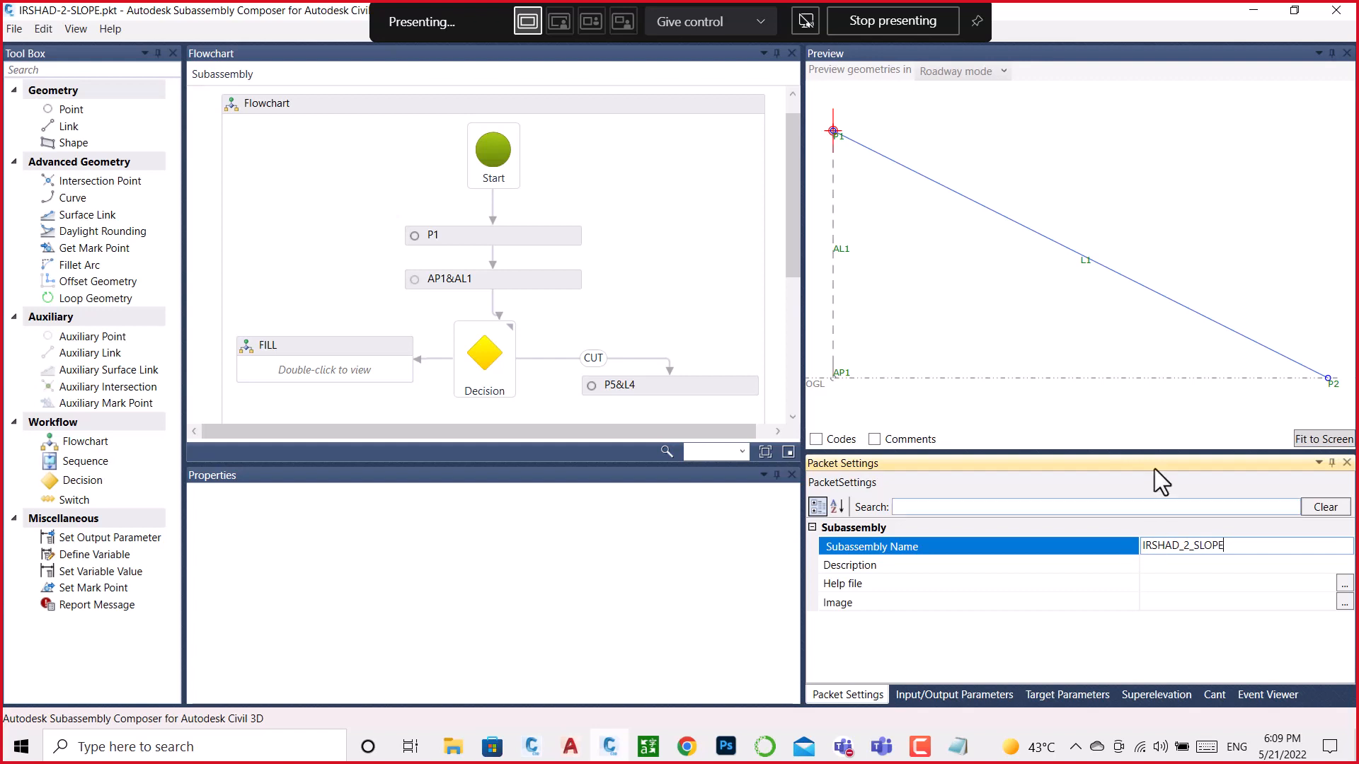
left_click(1115, 401)
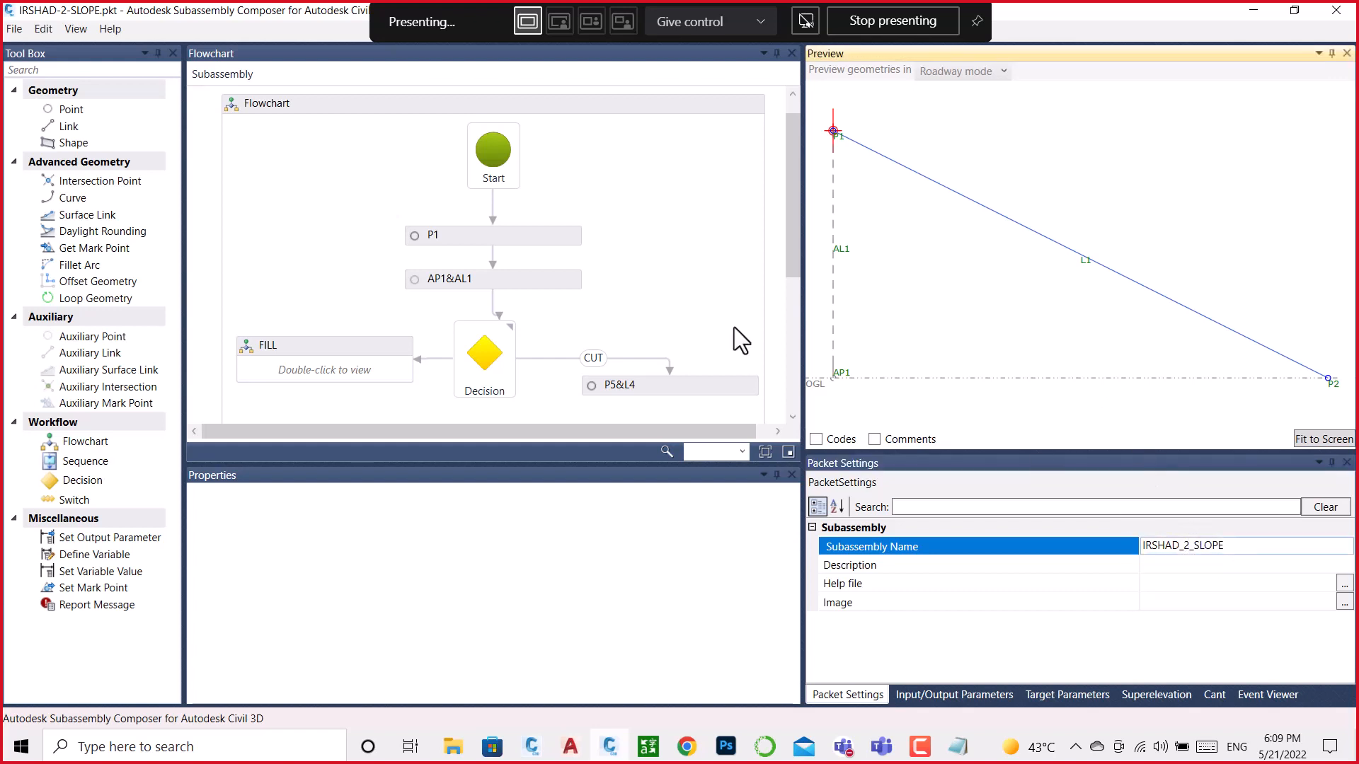
left_click(1341, 10)
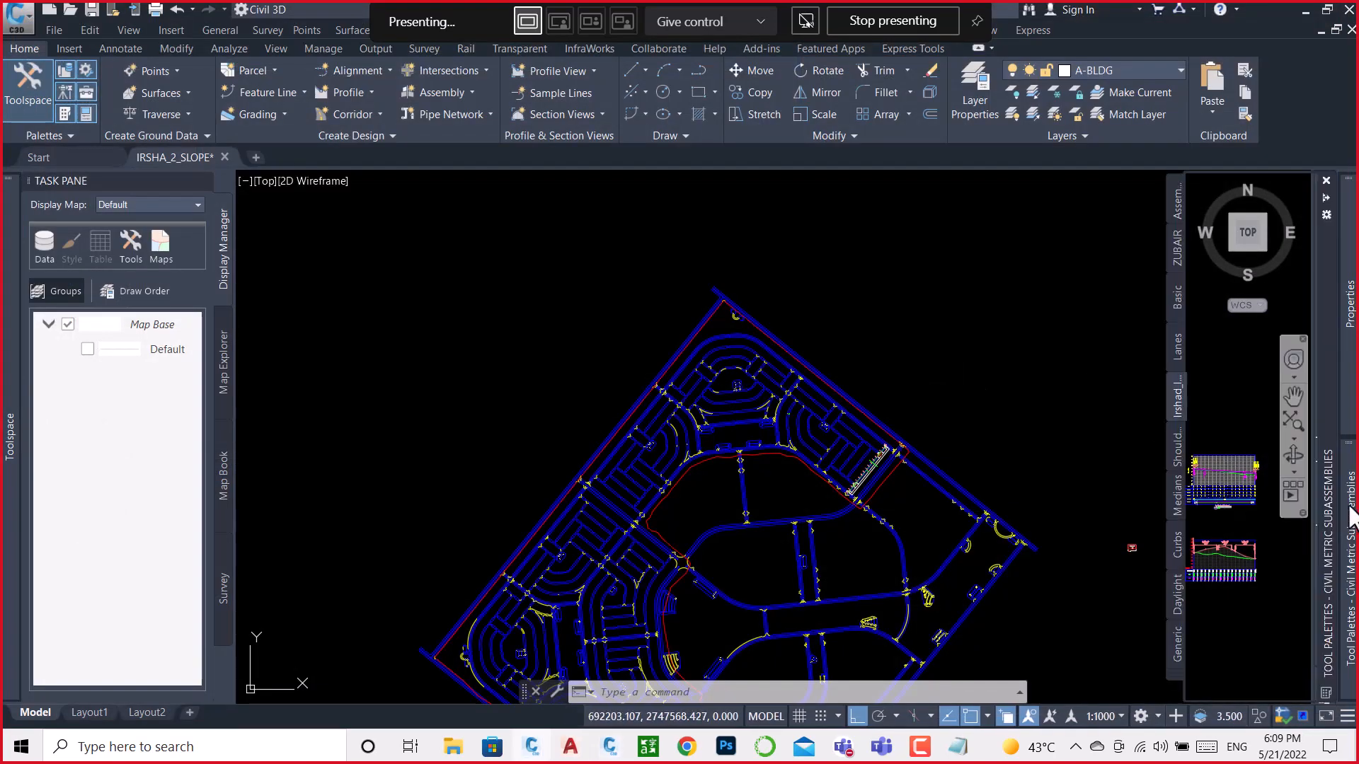
Step: Import the renamed "-2-SLOPE.pkt" subassembly into the custom tool palette in Civil 3D and check its entry there
mouse_move(1347, 509)
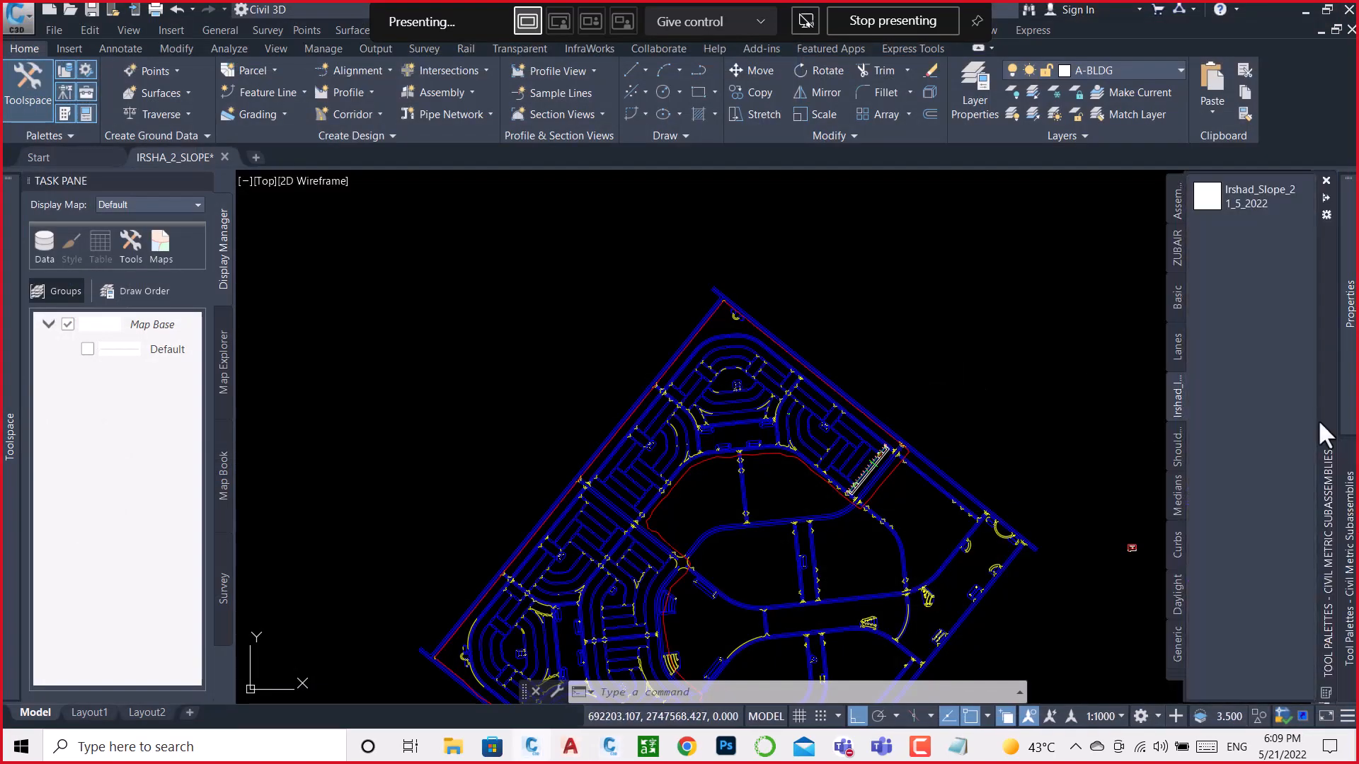
right_click(1174, 400)
left_click(1243, 551)
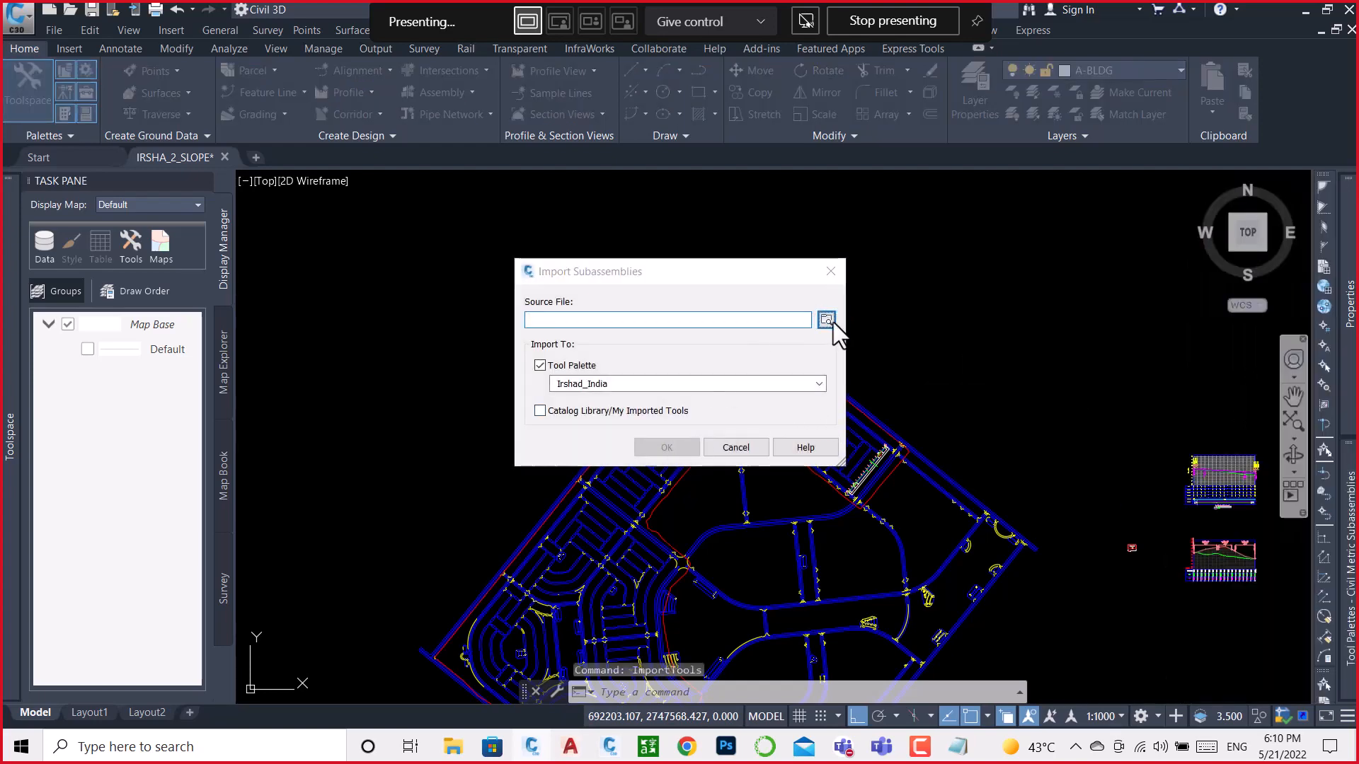
left_click(826, 320)
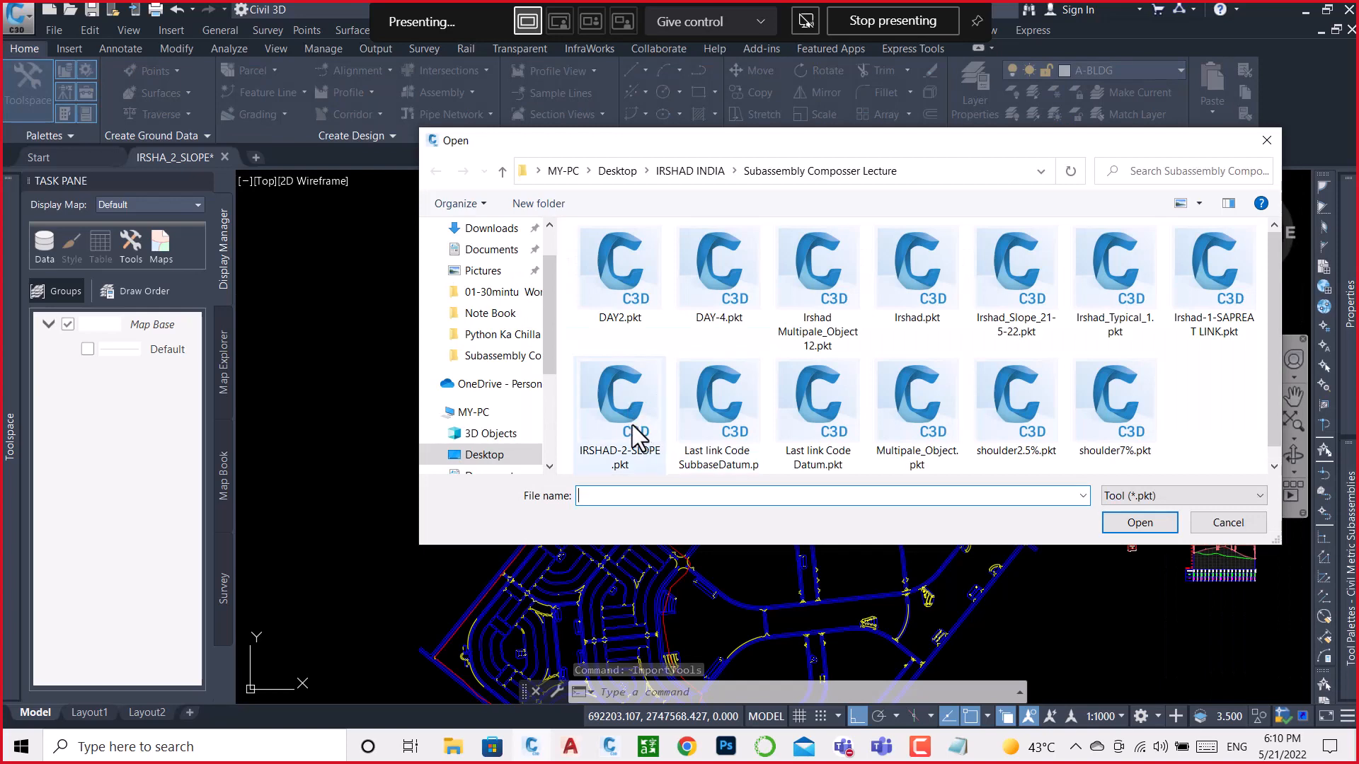
left_click(635, 427)
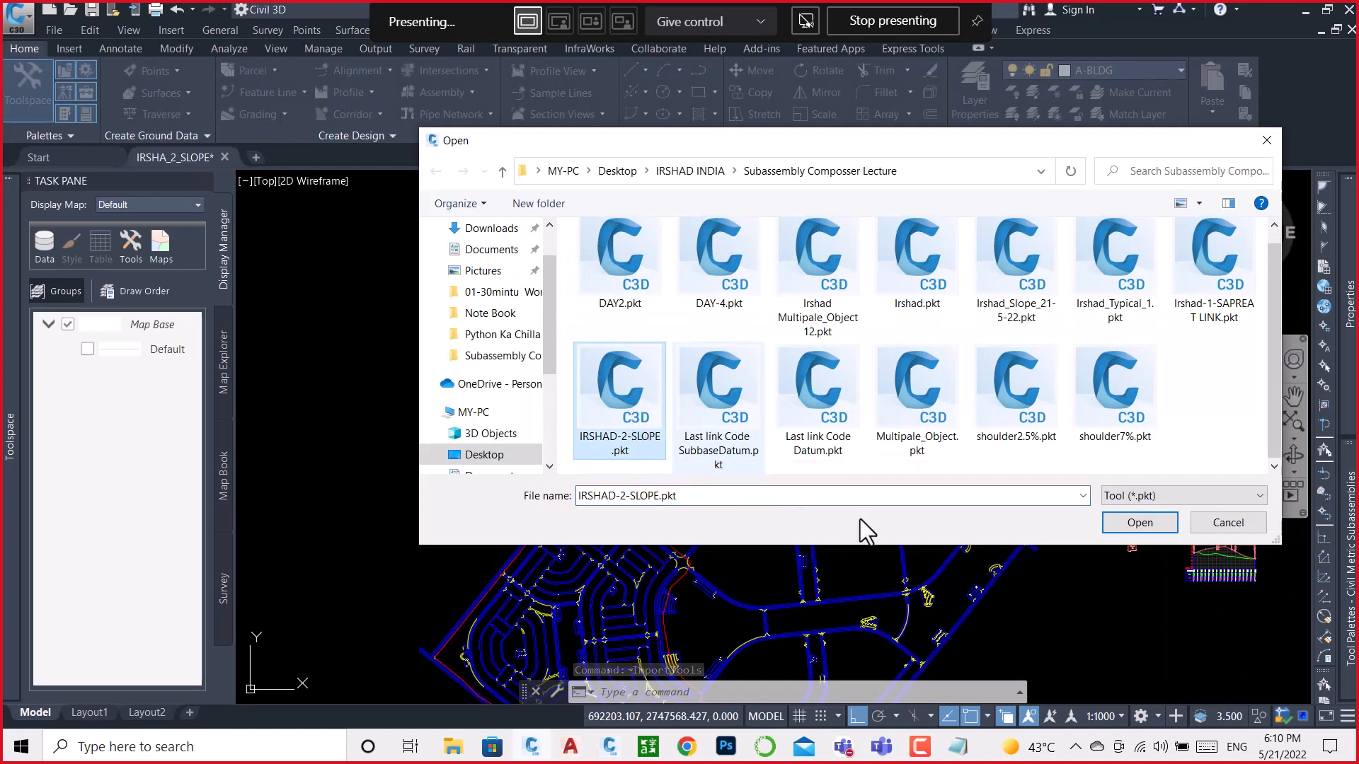
left_click(1136, 522)
left_click(667, 448)
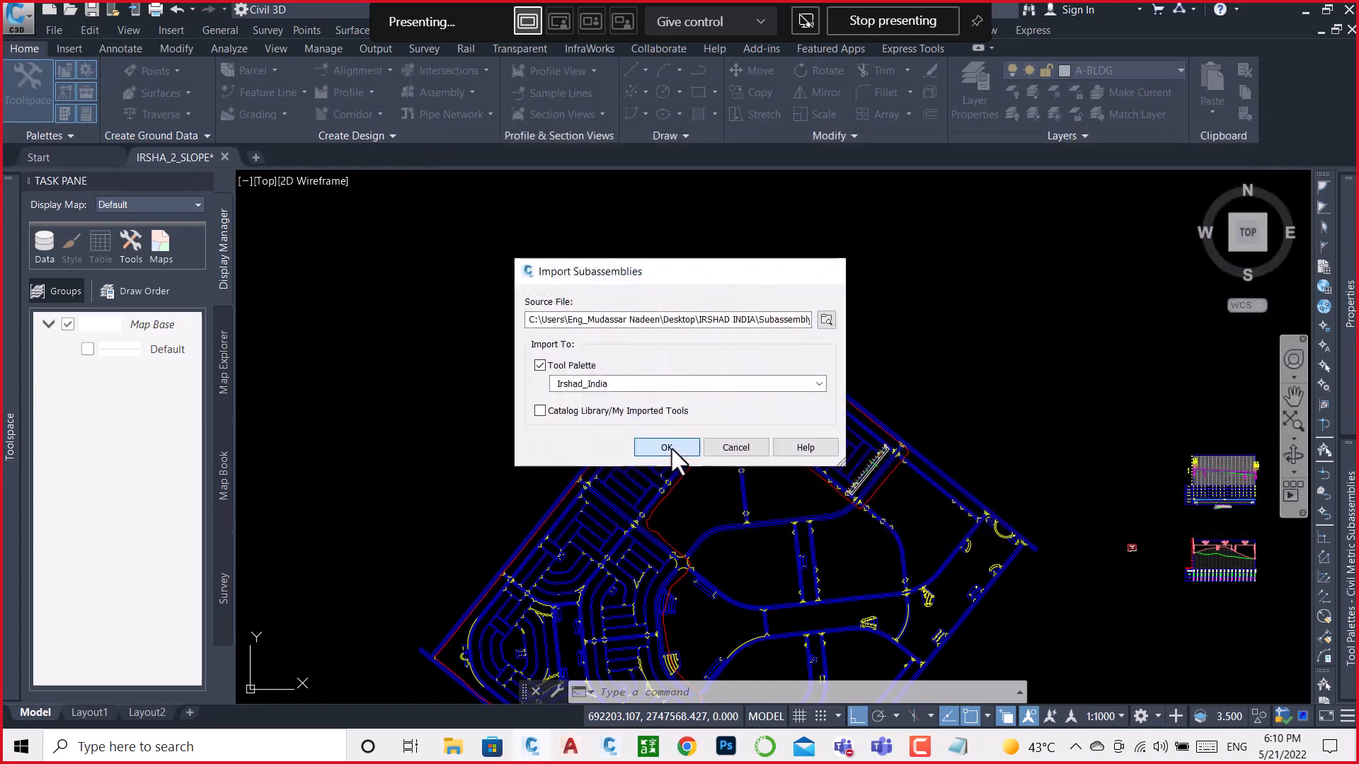
mouse_move(1347, 368)
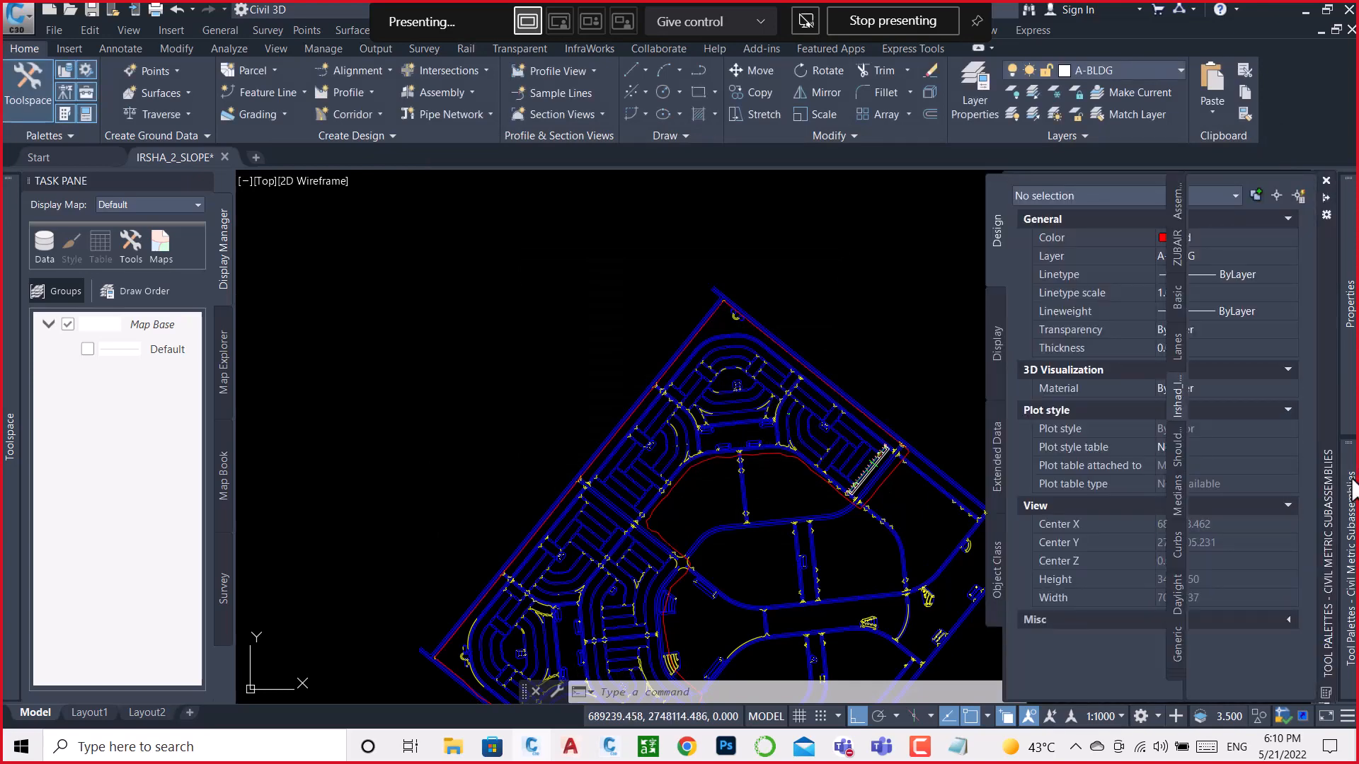
mouse_move(1350, 488)
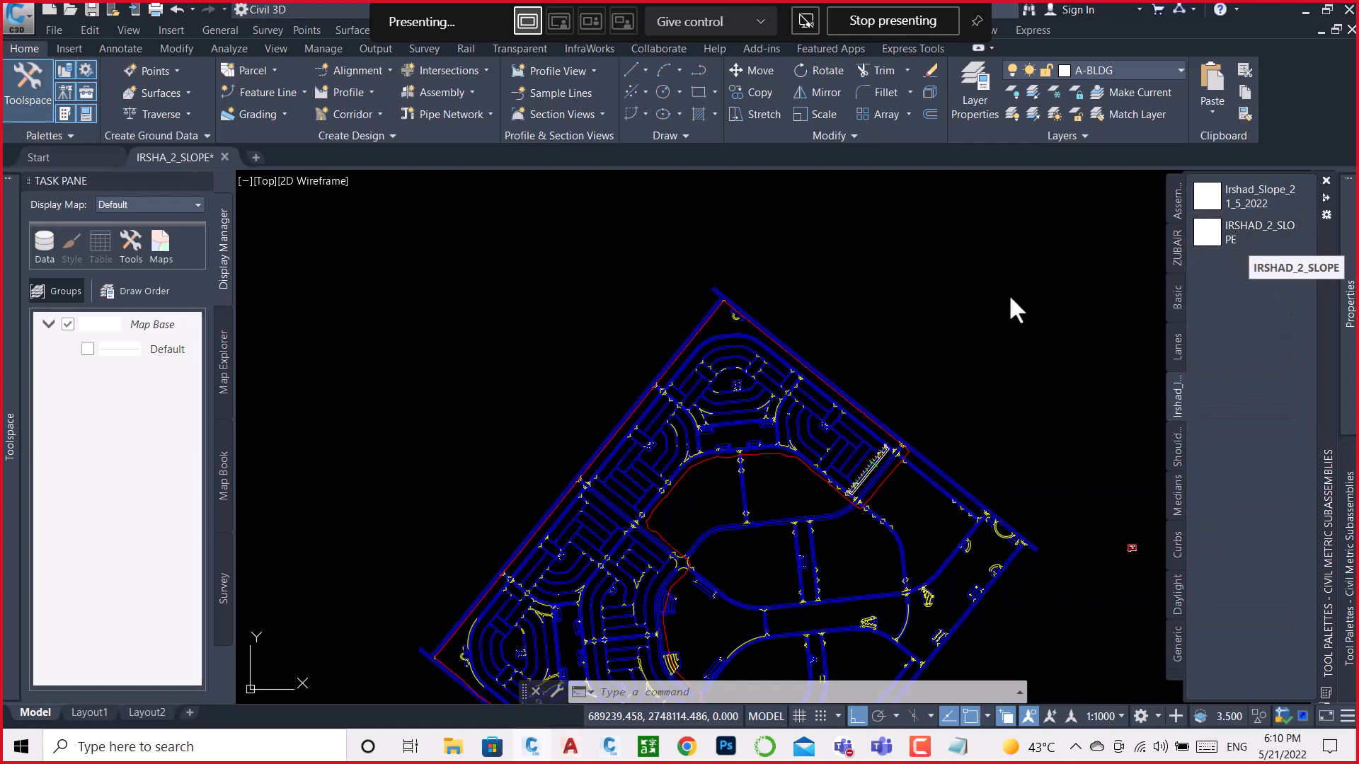
Step: Save the current drawing
scroll(991, 308, "down", 5)
scroll(942, 321, "down", 3)
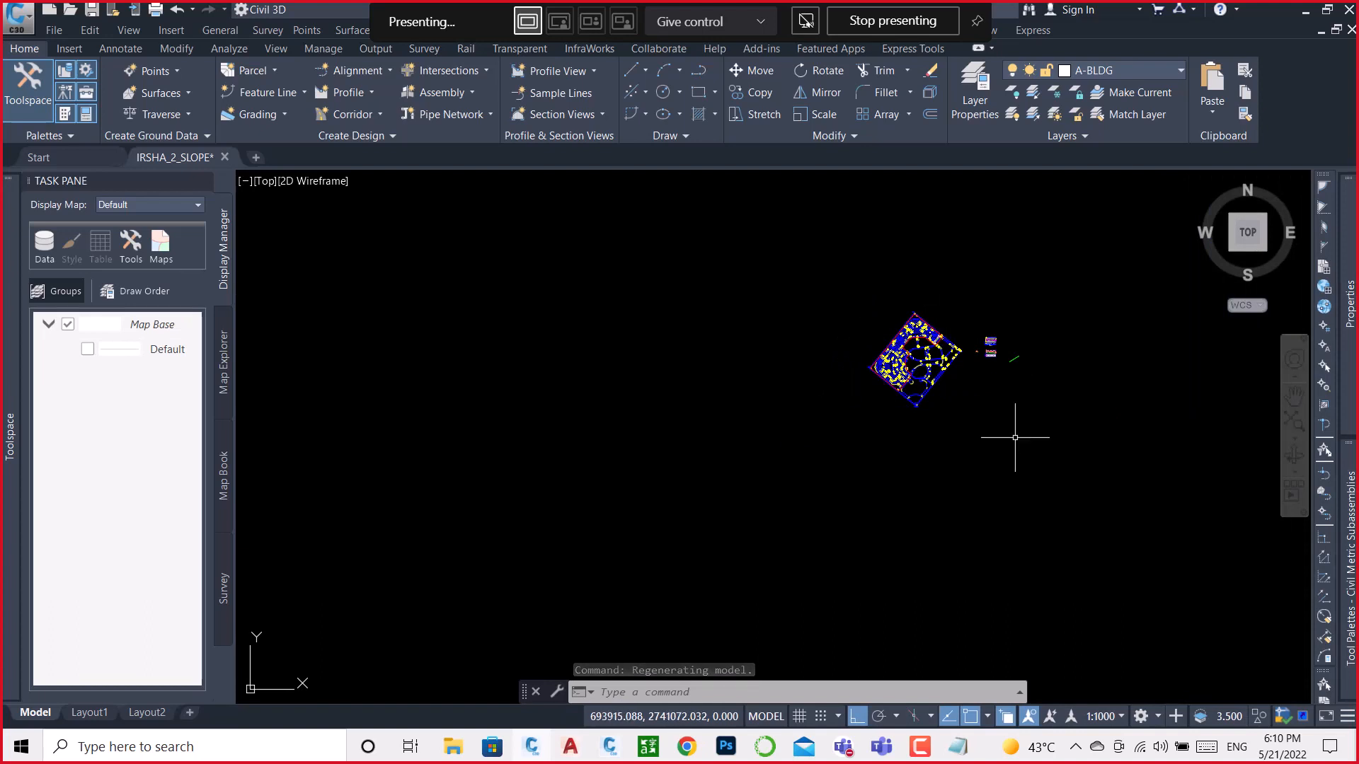
scroll(1019, 429, "up", 4)
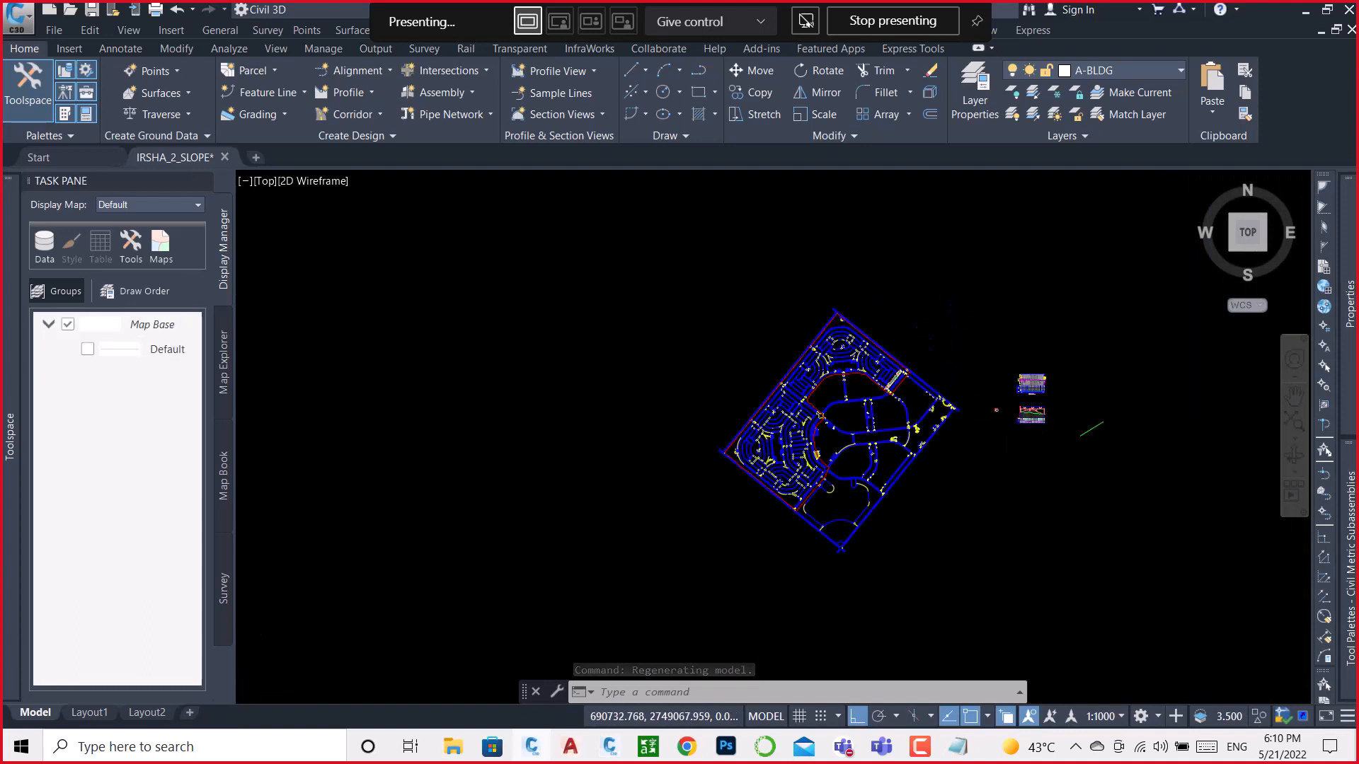
left_click(469, 89)
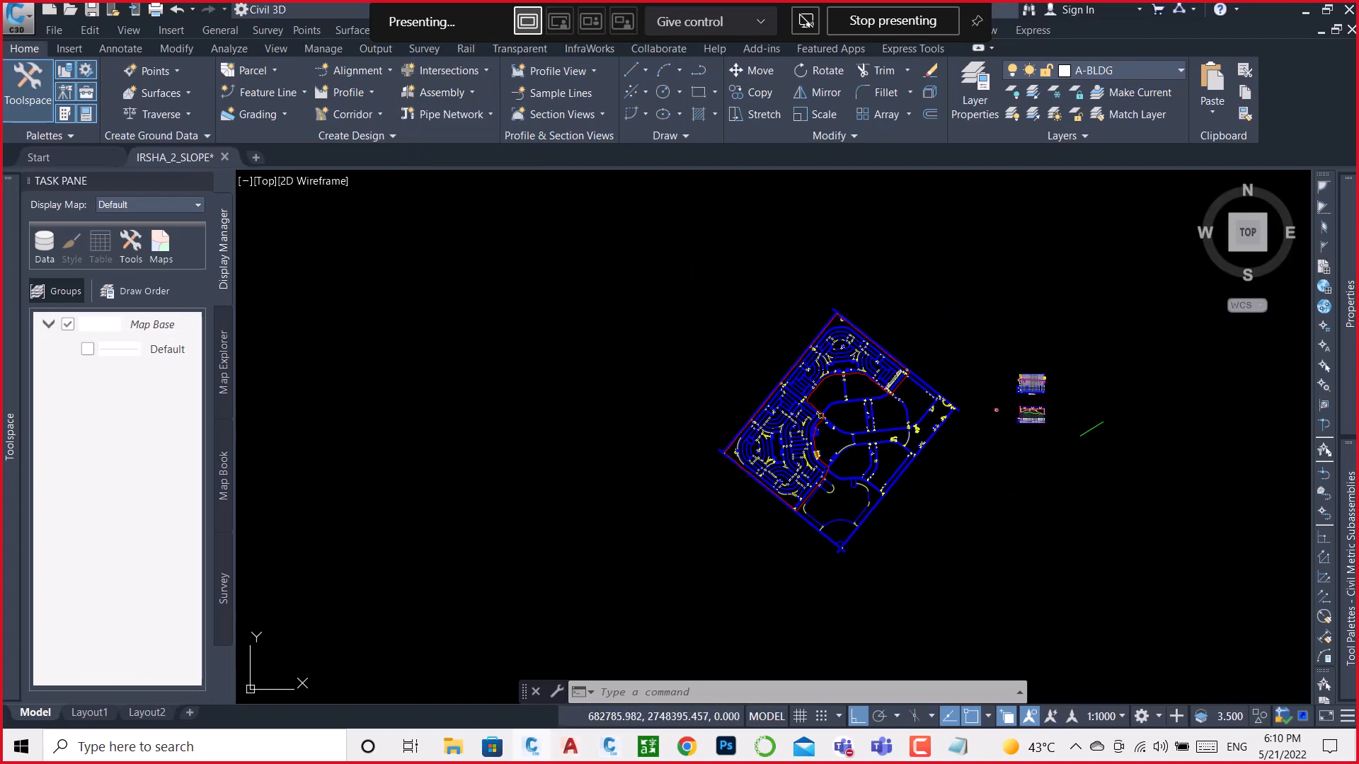
key("ctrl+s")
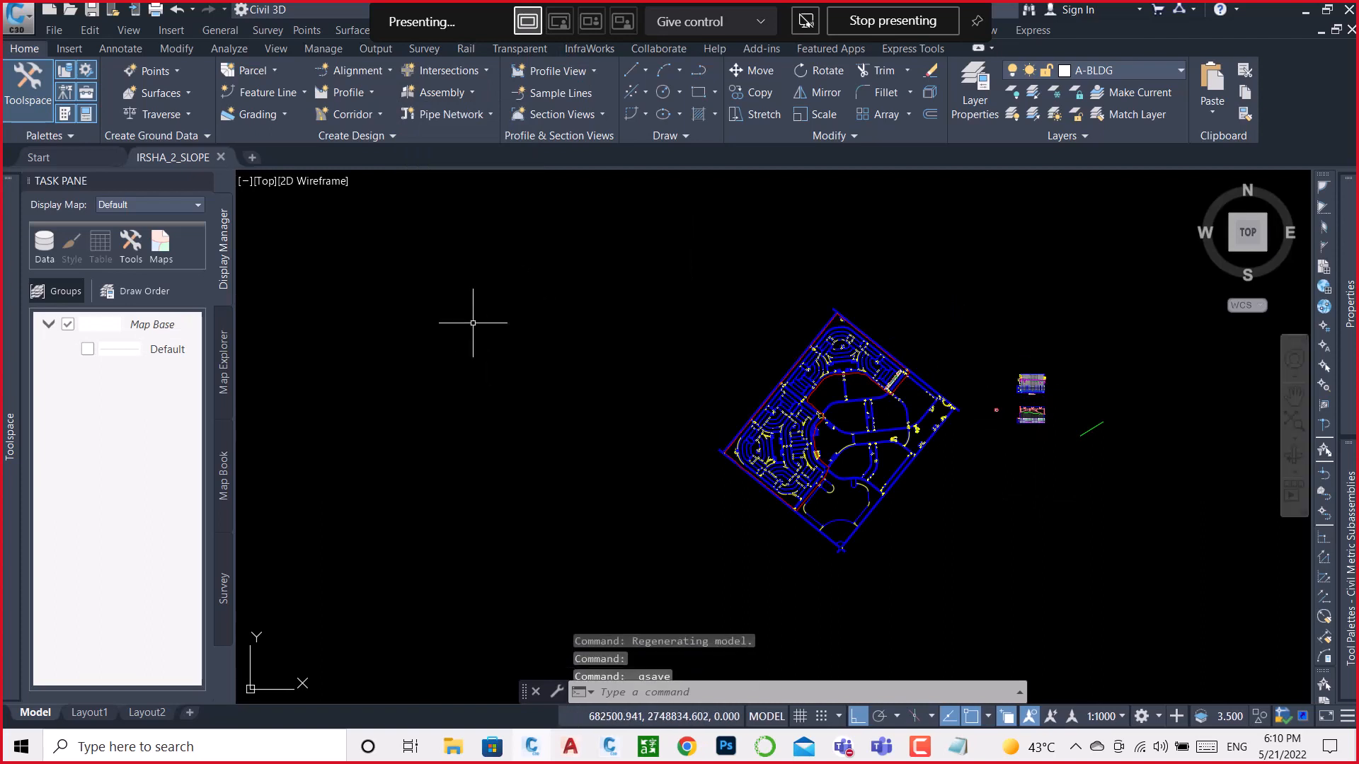
Step: Create a Divided Crowned Road assembly named with the person's first name plus "-2", placing its baseline in empty space near the profile views
left_click(447, 92)
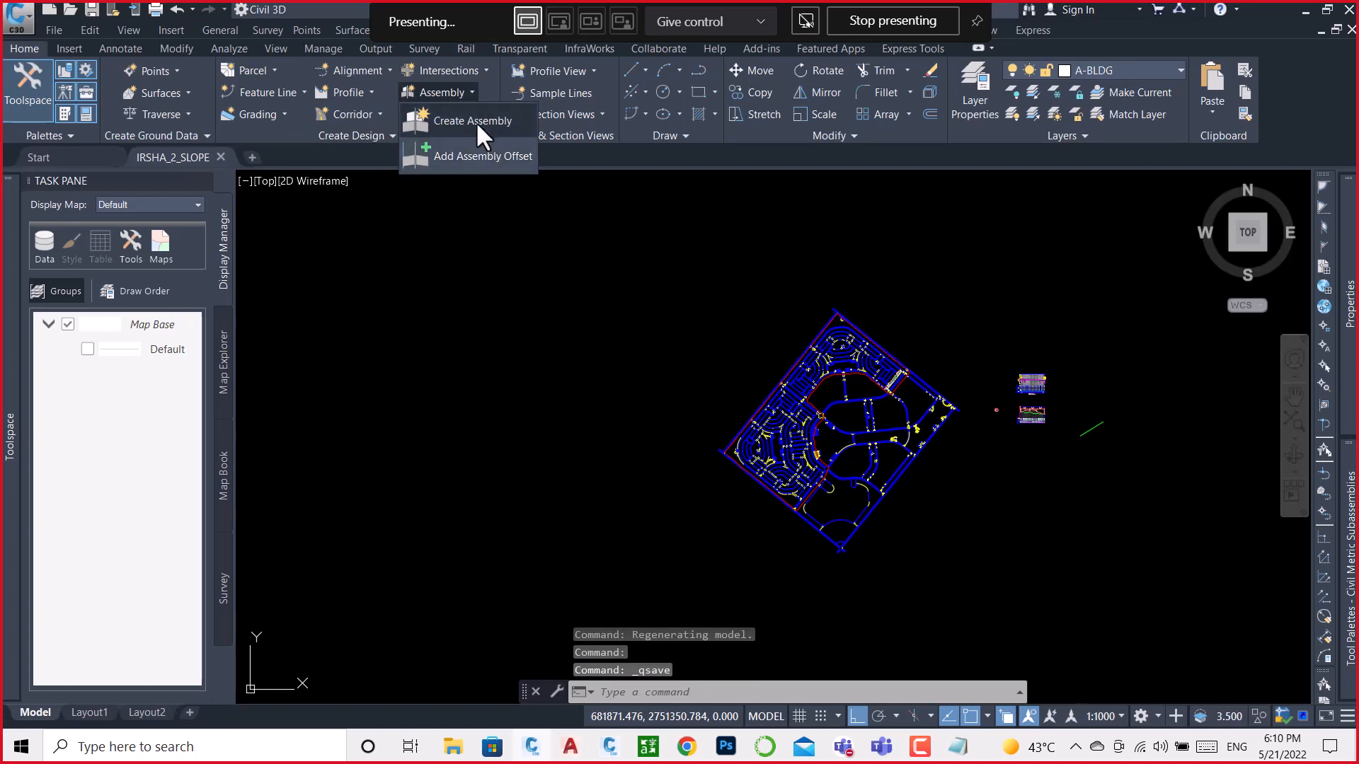
left_click(474, 122)
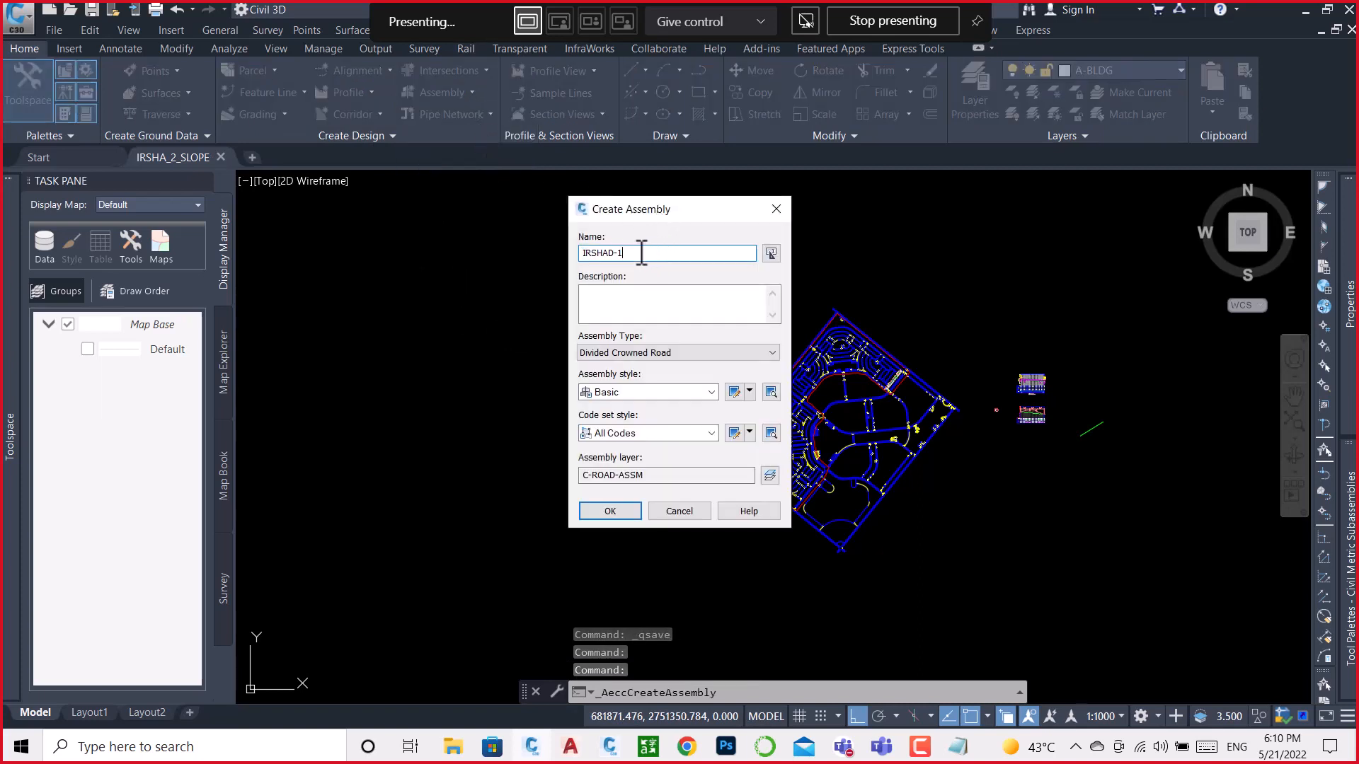
key("BackSpace")
type("2")
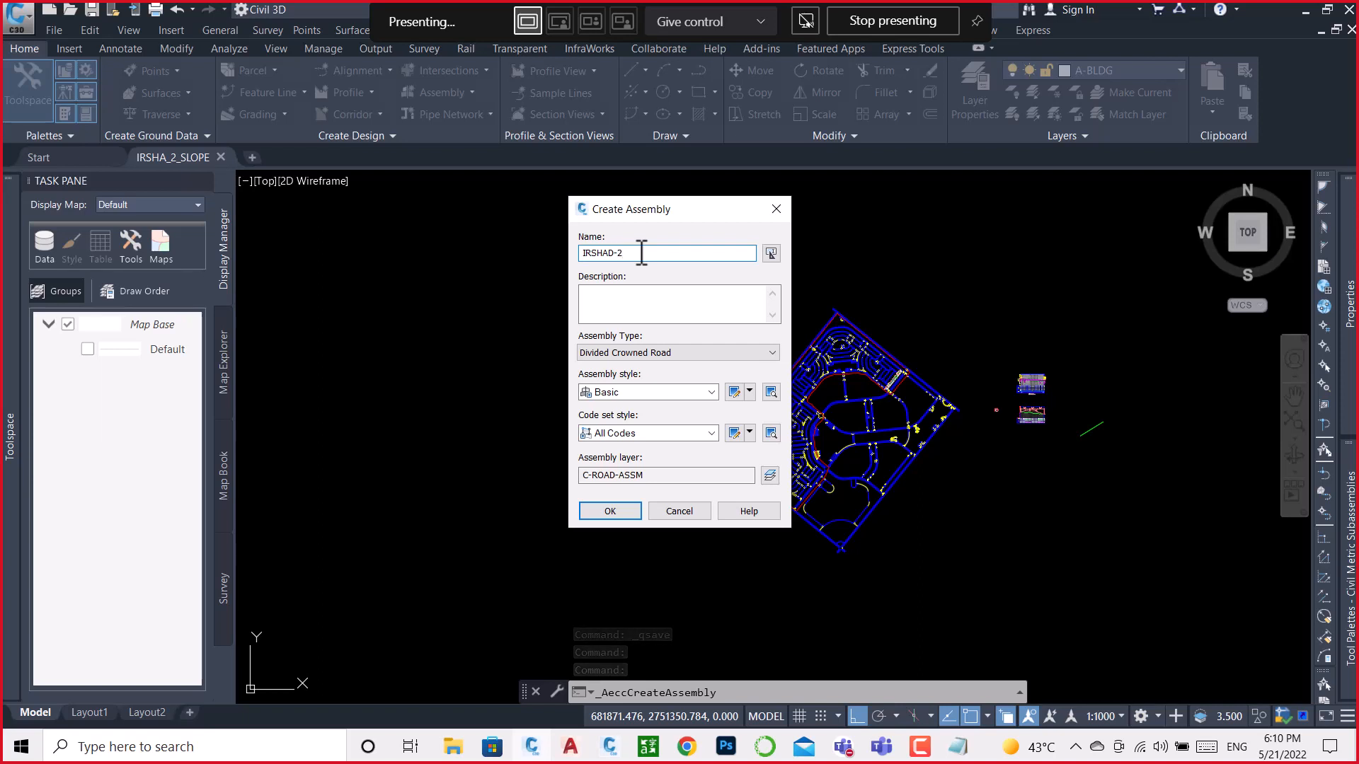
left_click(611, 518)
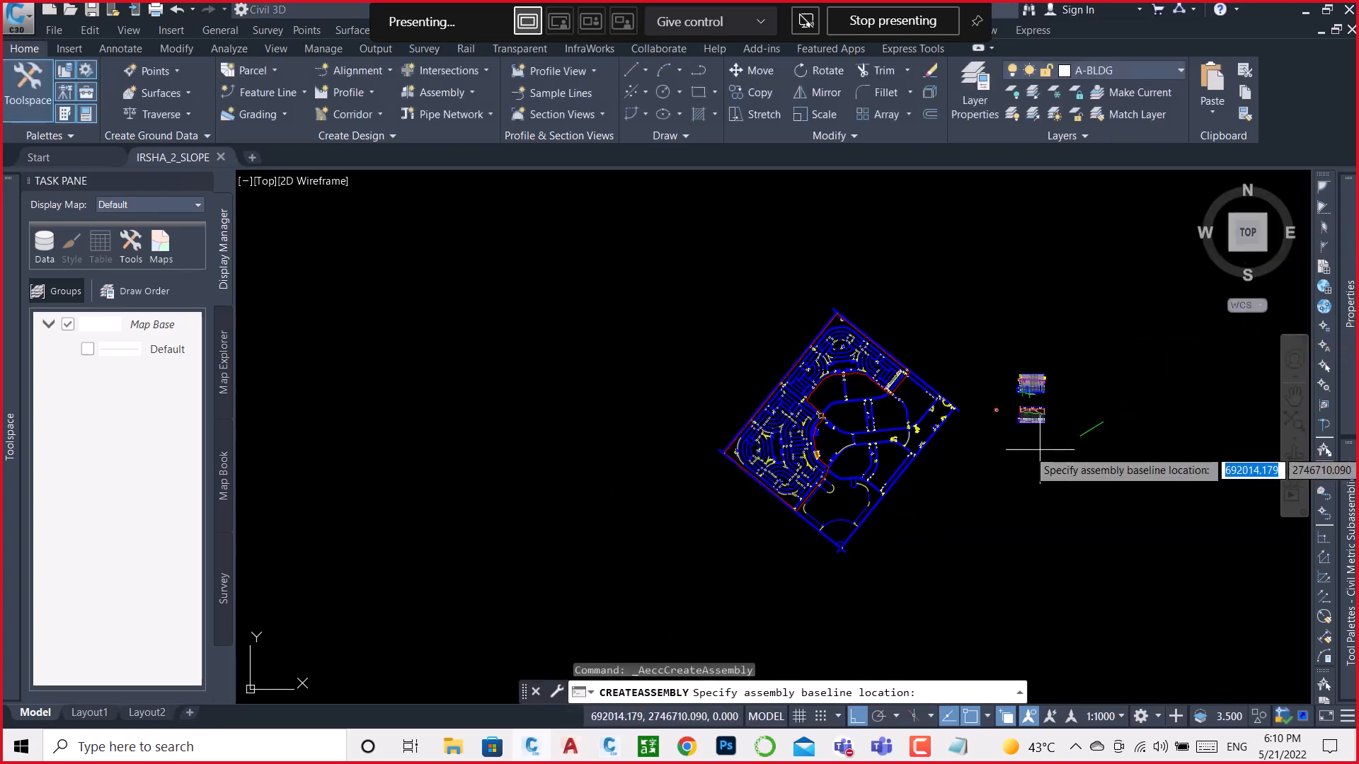
scroll(1061, 397, "up", 6)
left_click(774, 434)
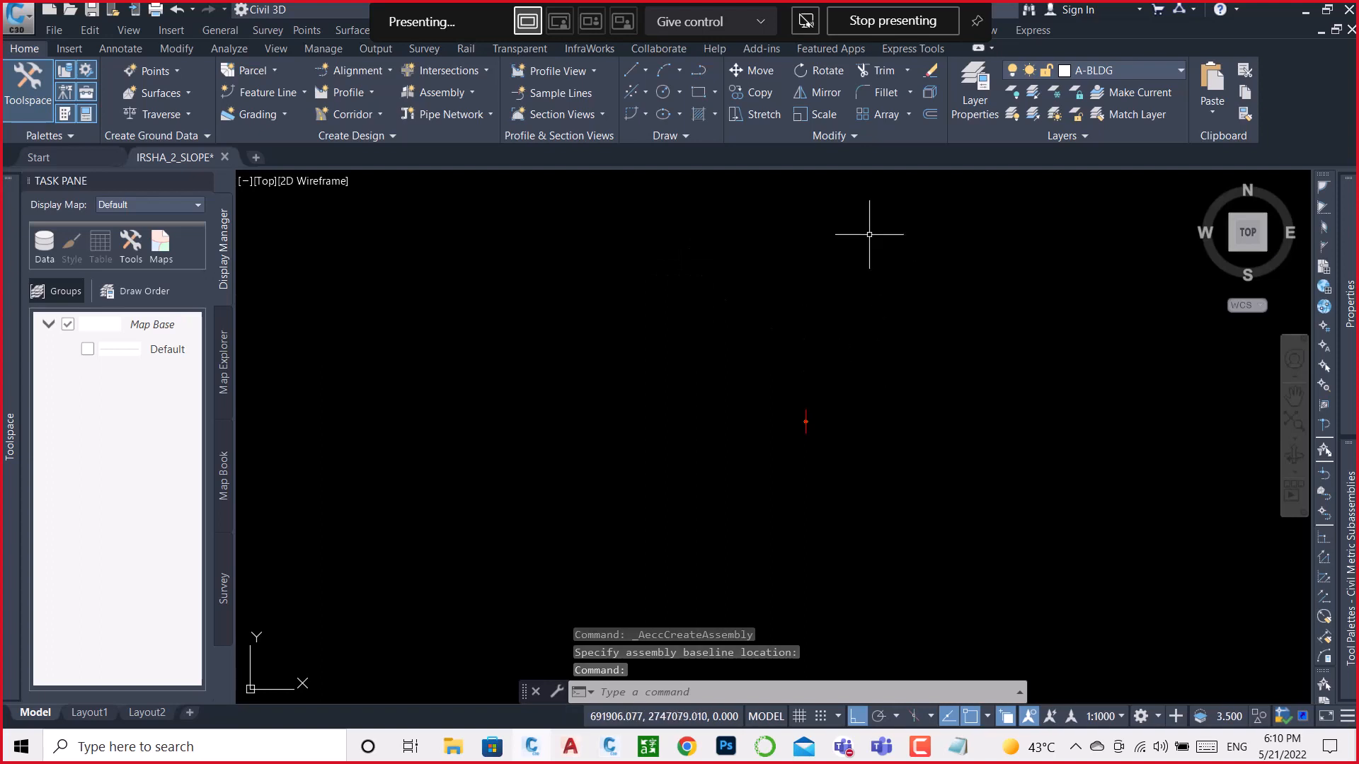
Step: Attach a LaneSuperelevationAOR subassembly from the lanes palette to the right side of the new assembly's baseline marker
mouse_move(1322, 505)
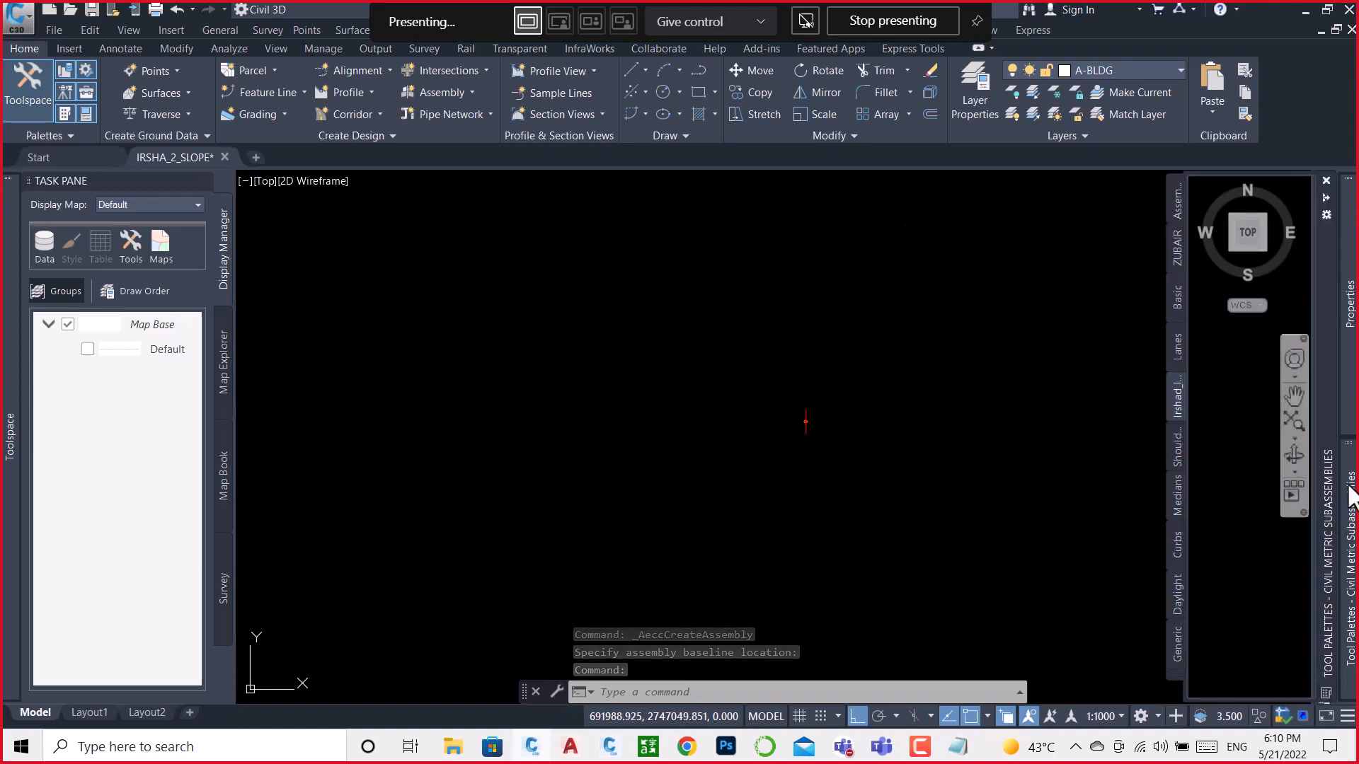
left_click(1175, 352)
left_click(1216, 266)
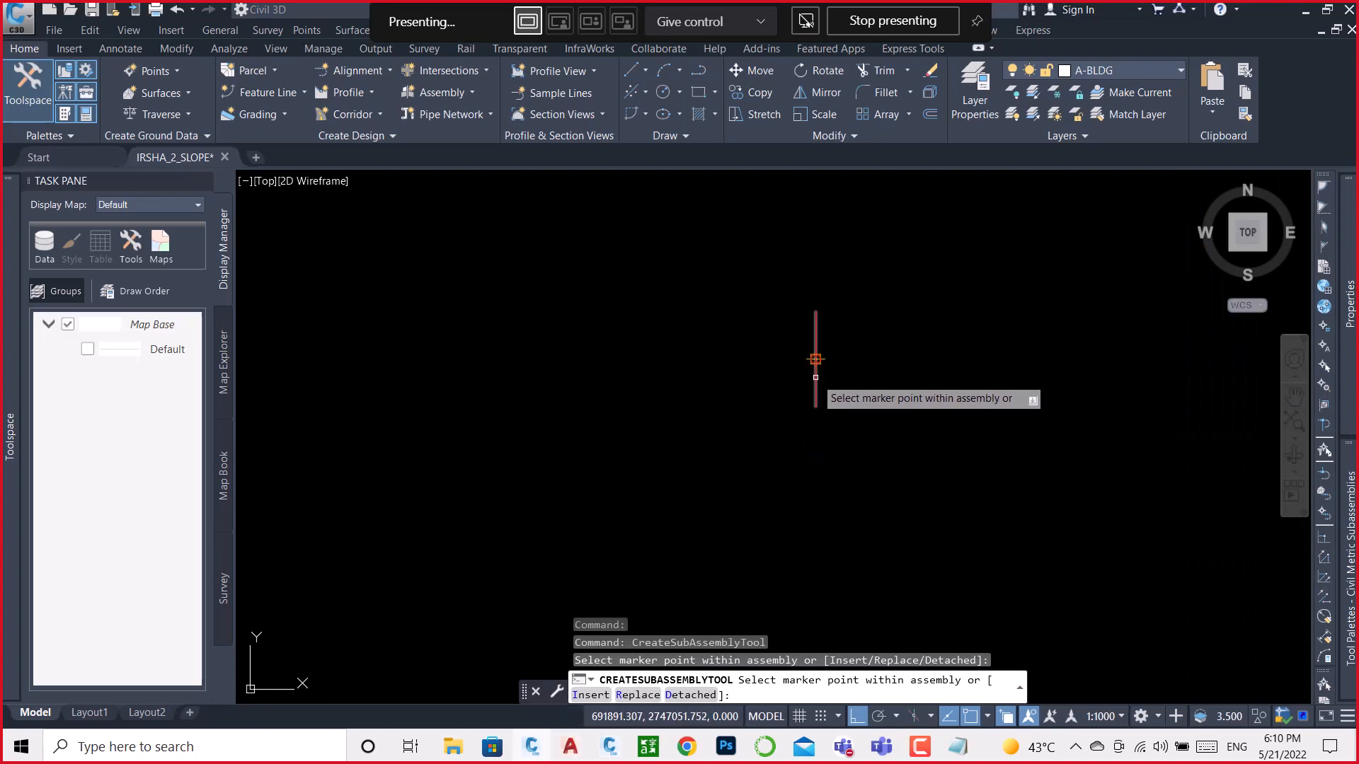
left_click(815, 359)
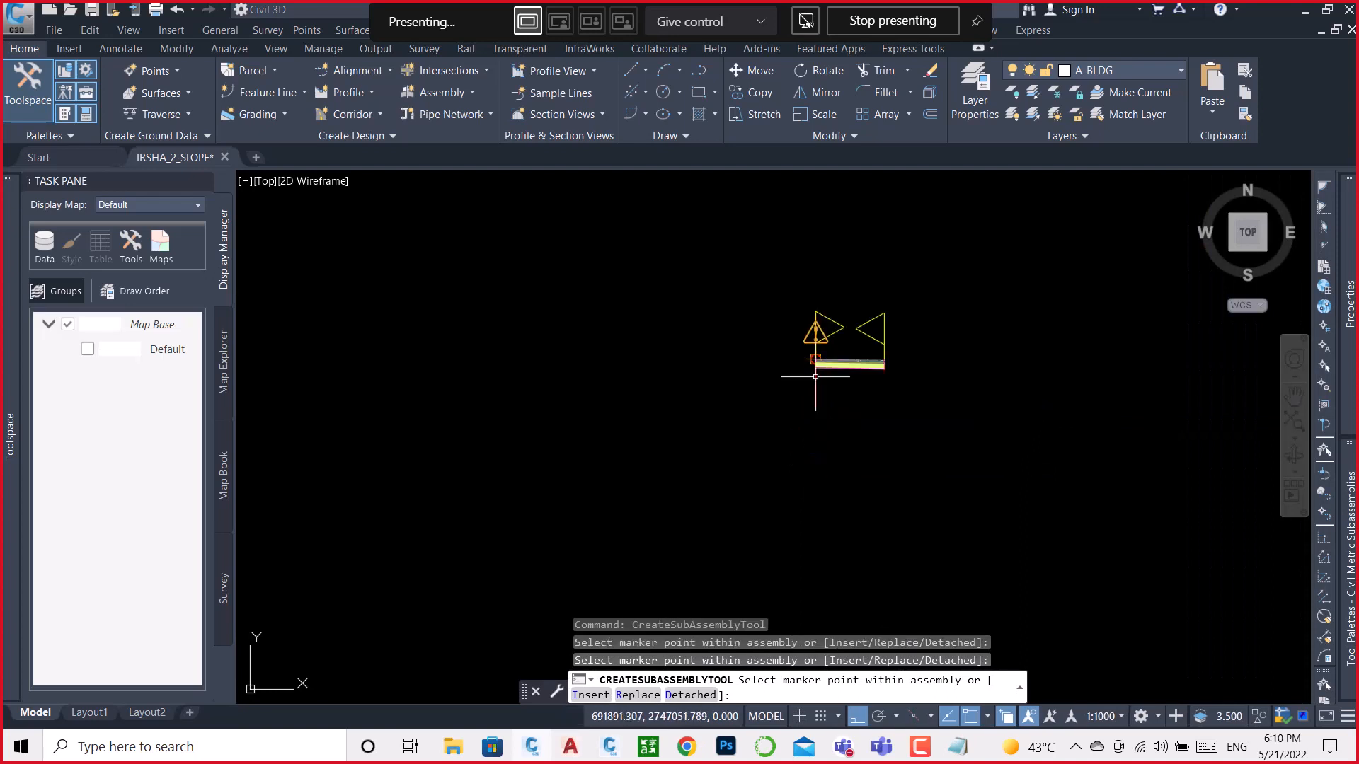
key("Escape")
Step: Rename the right lane subassembly to "R" in its properties
scroll(866, 345, "up", 6)
left_click(869, 344)
left_click(818, 465)
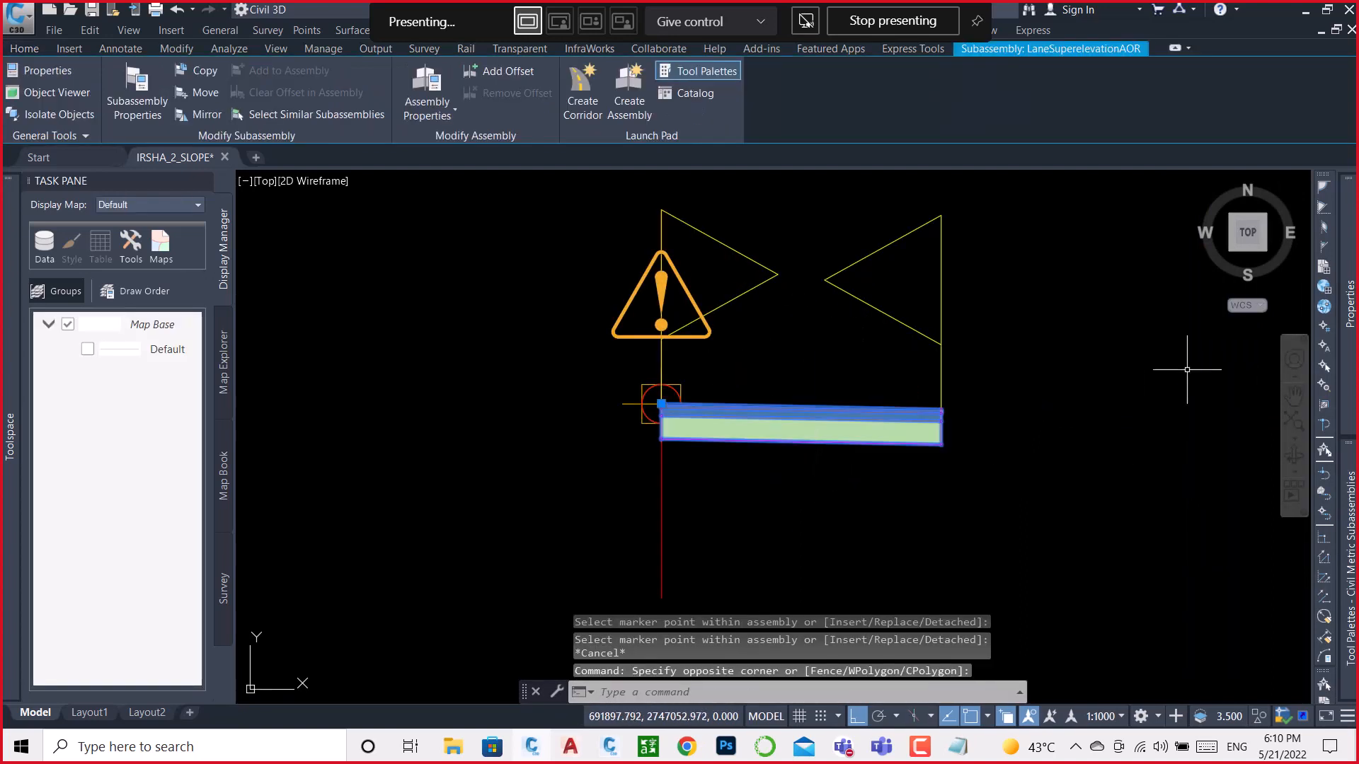
key("ctrl+1")
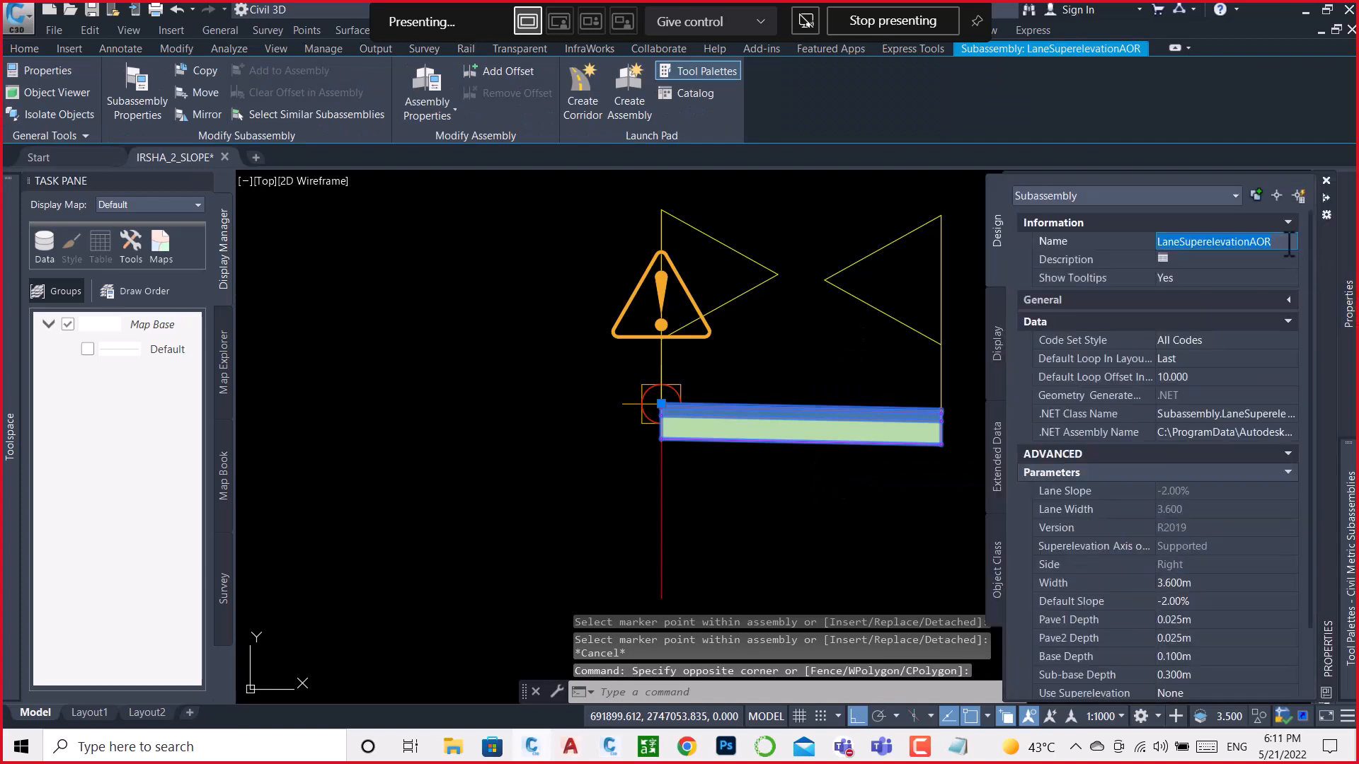
type("R")
key("Return")
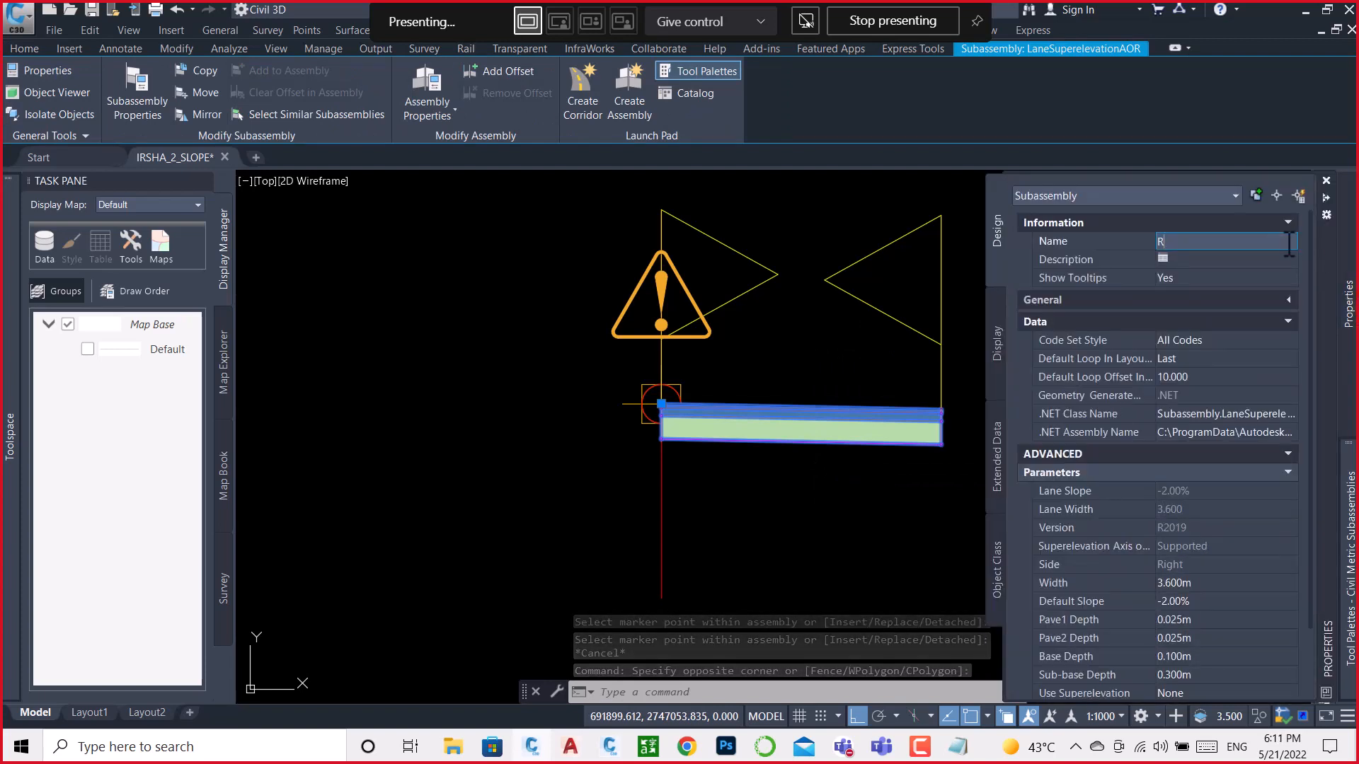
Step: Set the right lane subassembly's Potential Pivot parameter to No and deselect the lane
scroll(1224, 641, "down", 1)
scroll(1224, 641, "down", 2)
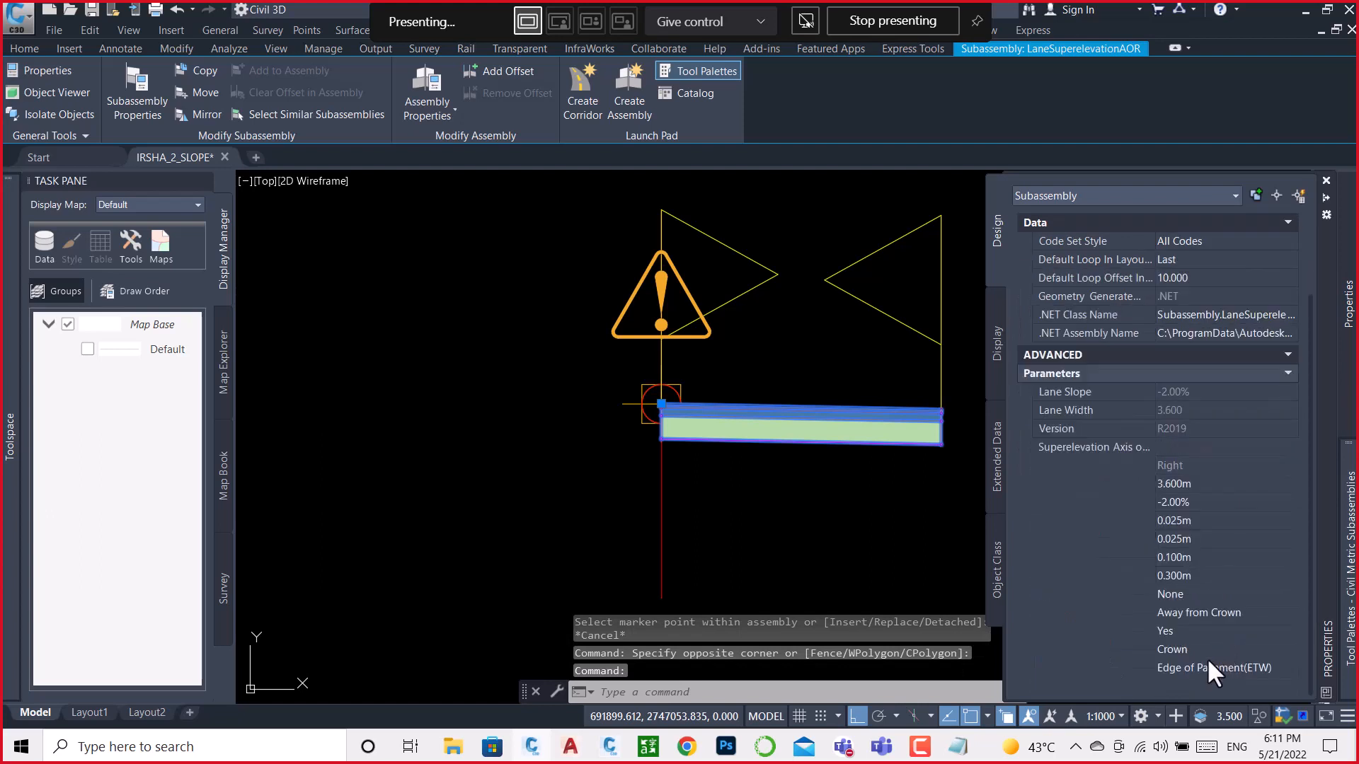
left_click(1187, 630)
left_click(1188, 630)
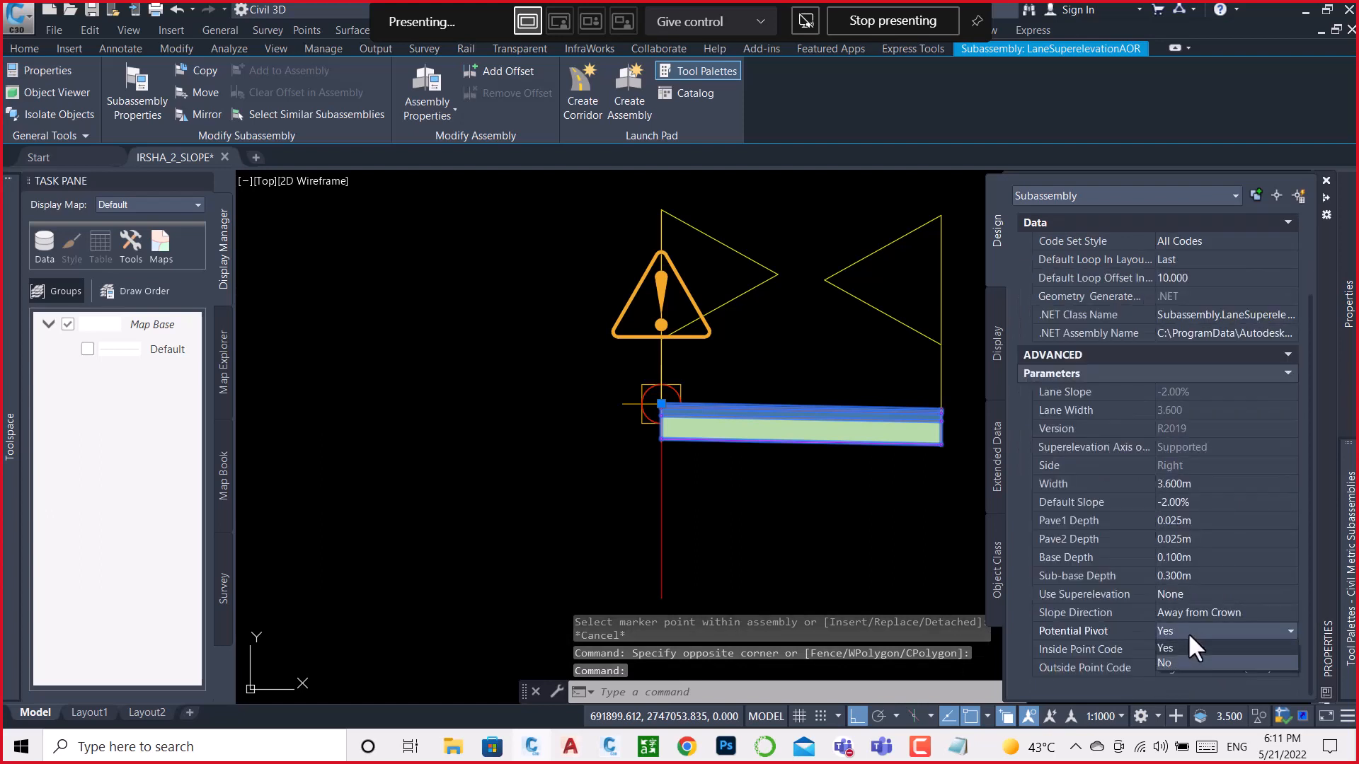
left_click(1162, 662)
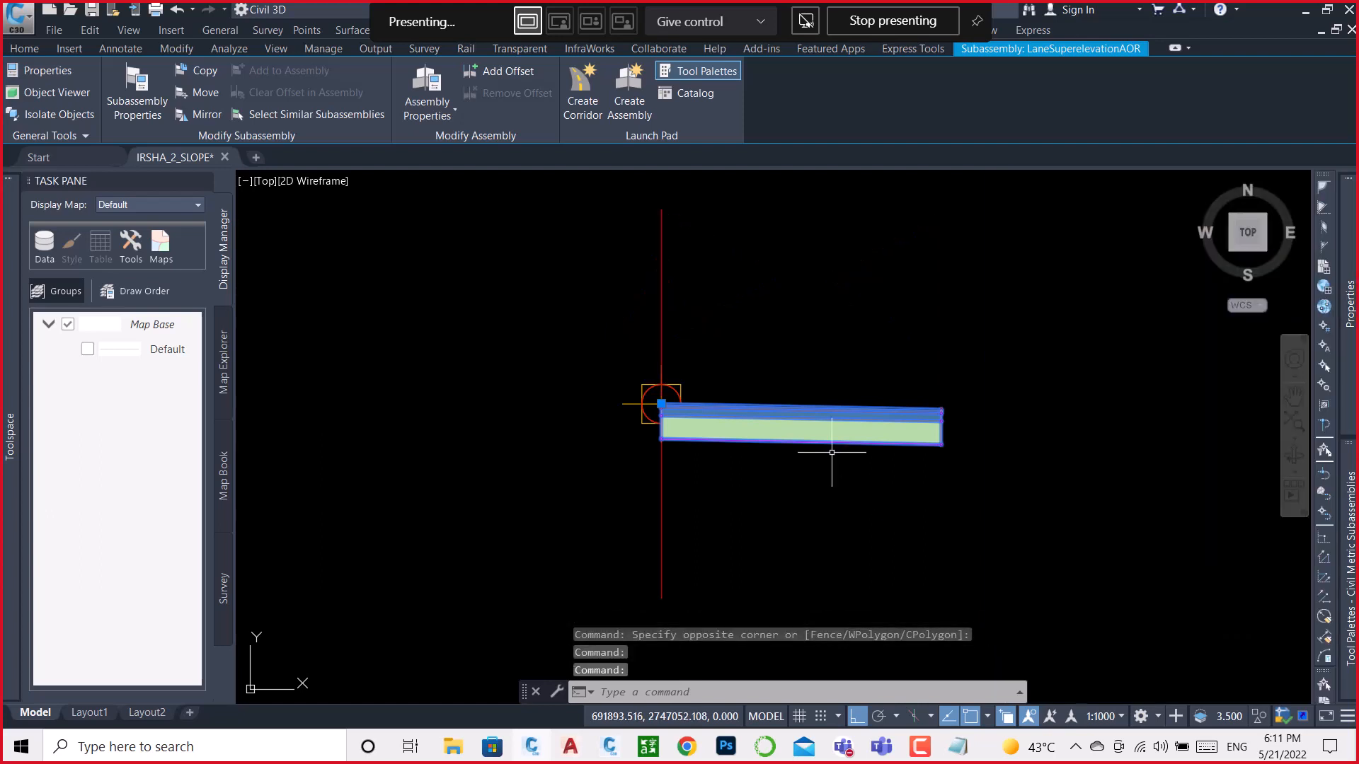
key("Escape")
Step: Attach the imported two-slope subassembly from the custom palette to the top outer edge marker of the right lane
mouse_move(1327, 567)
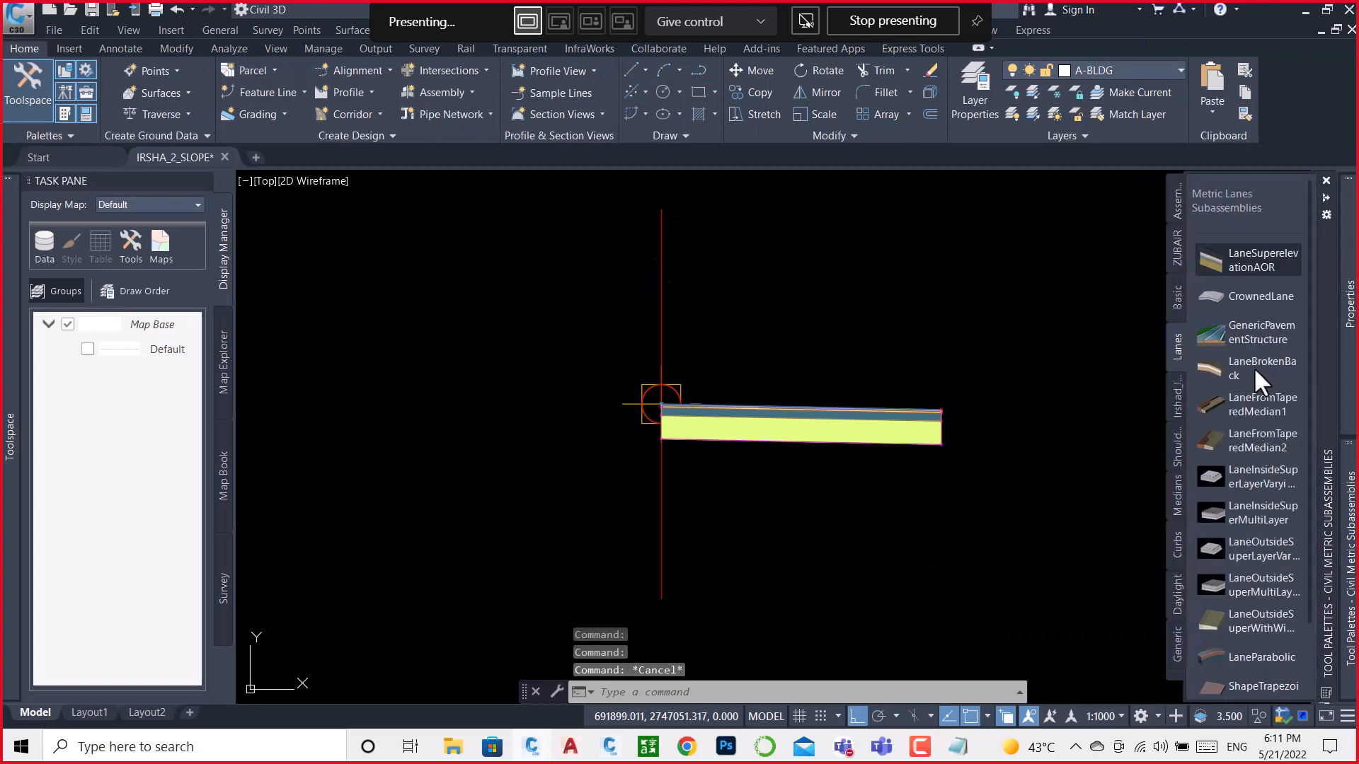
left_click(1178, 403)
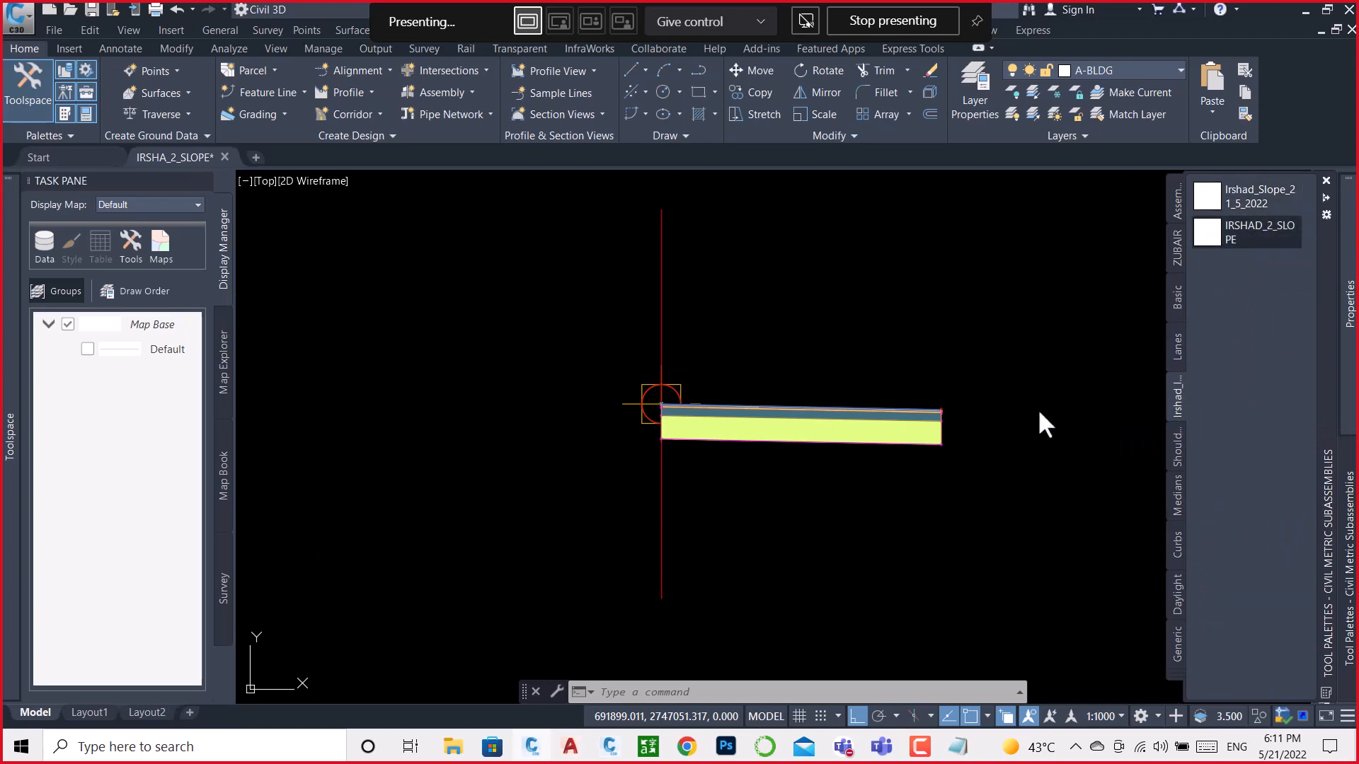
scroll(948, 421, "up", 6)
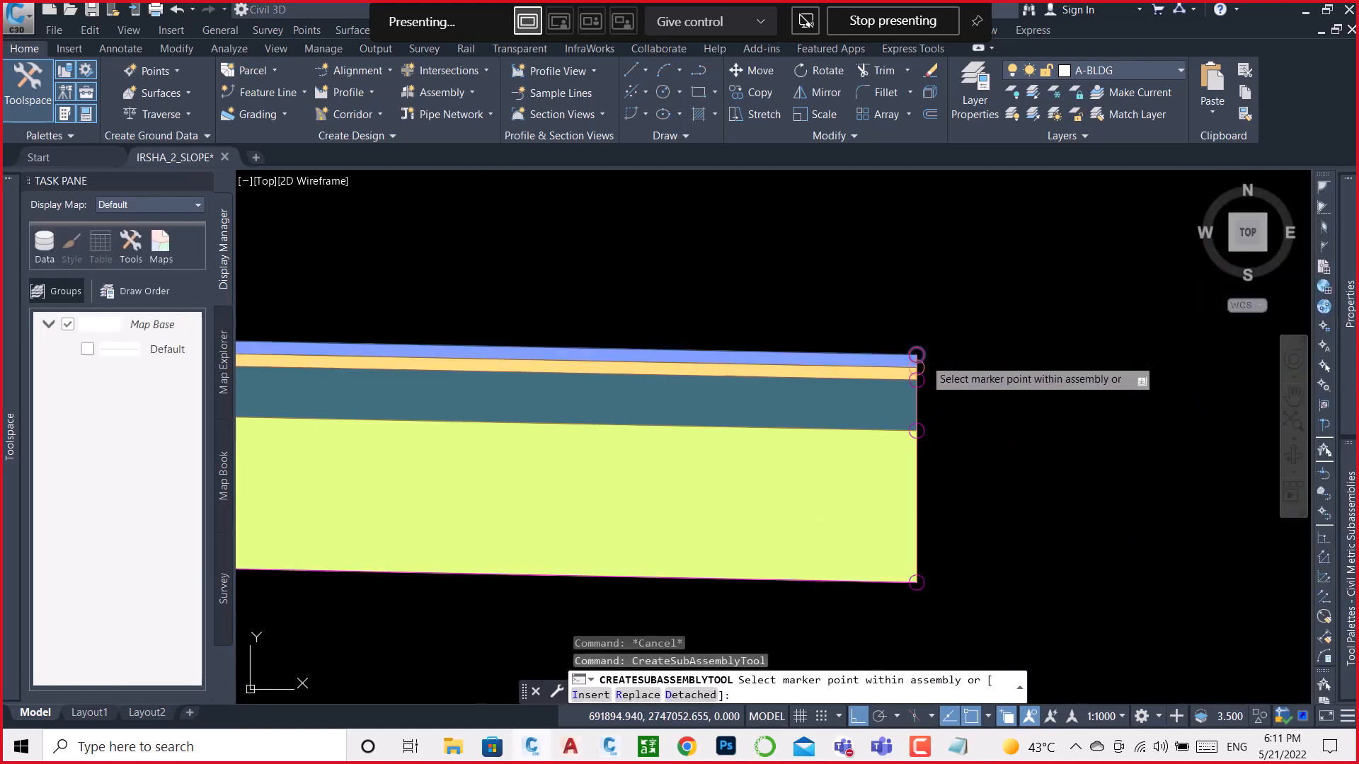
left_click(921, 361)
left_click(1005, 422)
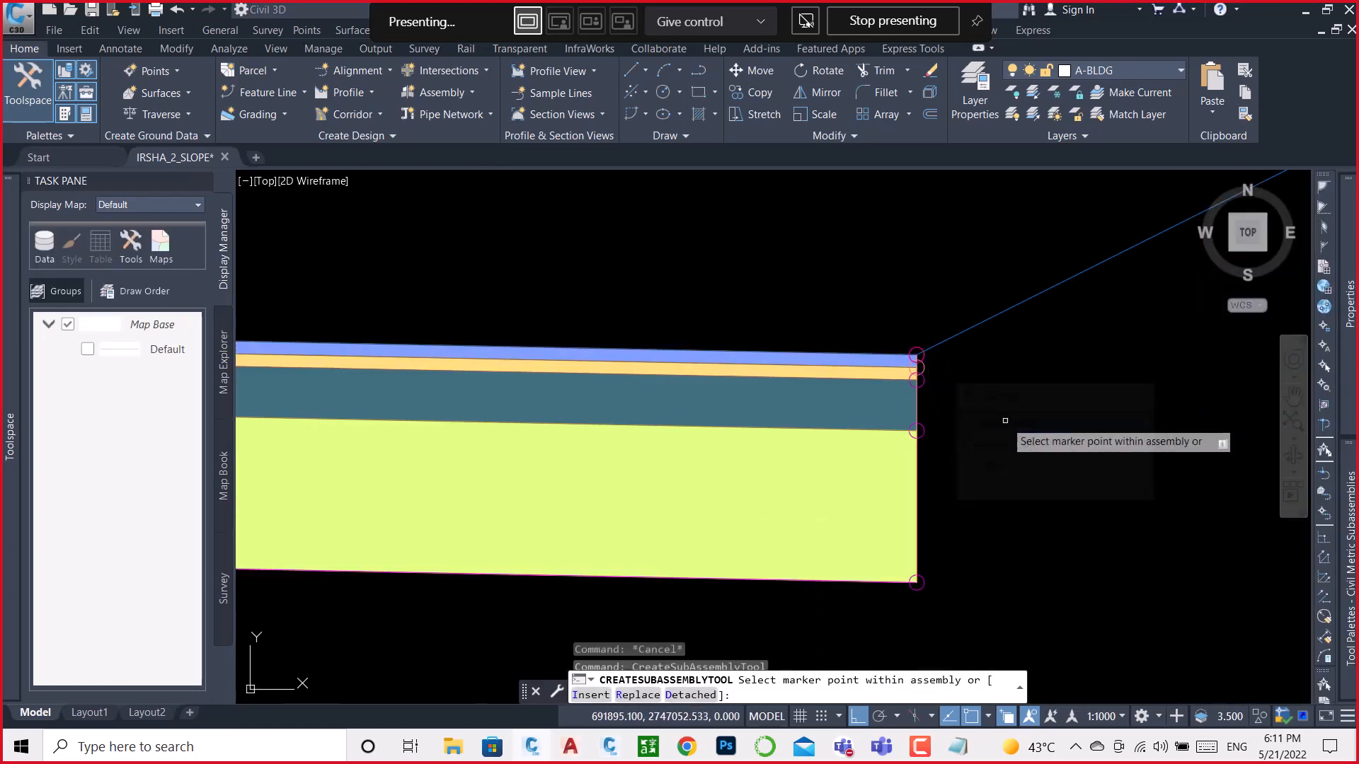
scroll(984, 417, "down", 8)
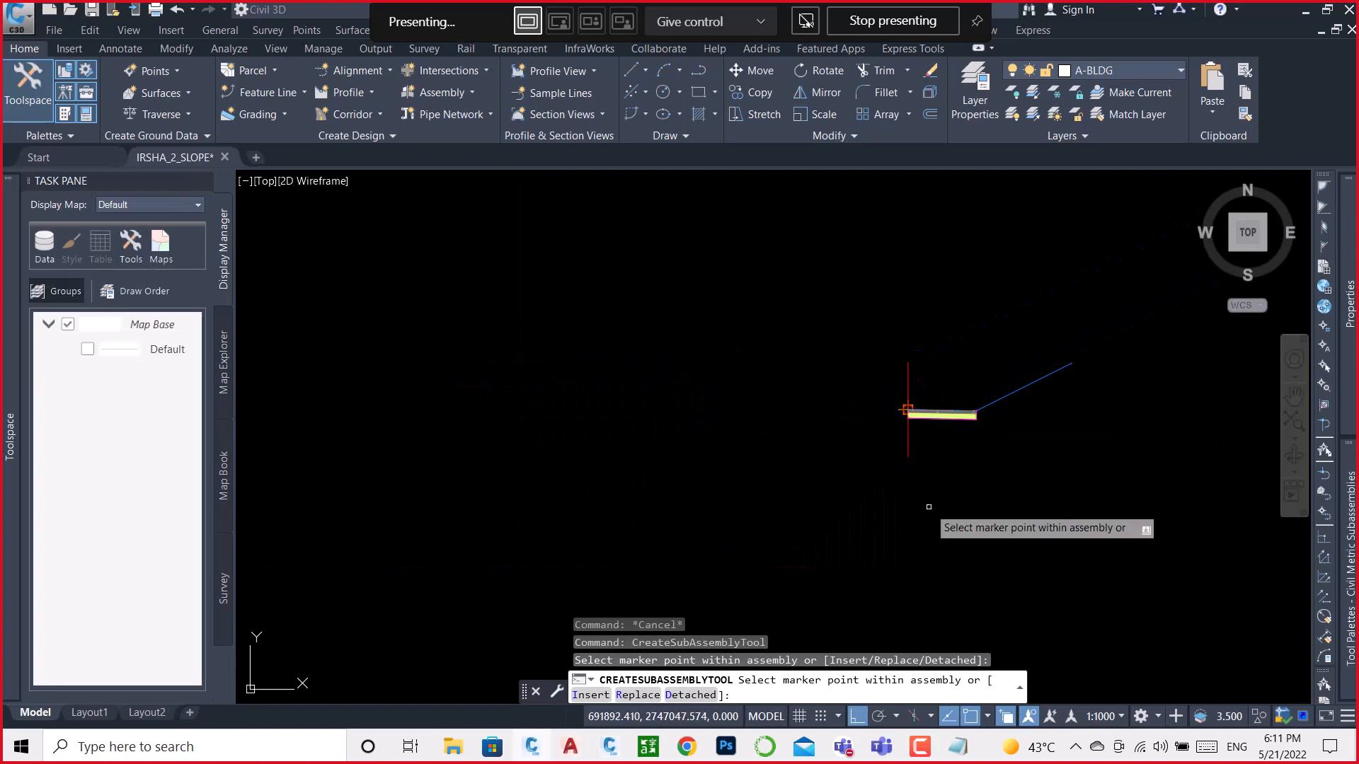
key("Escape")
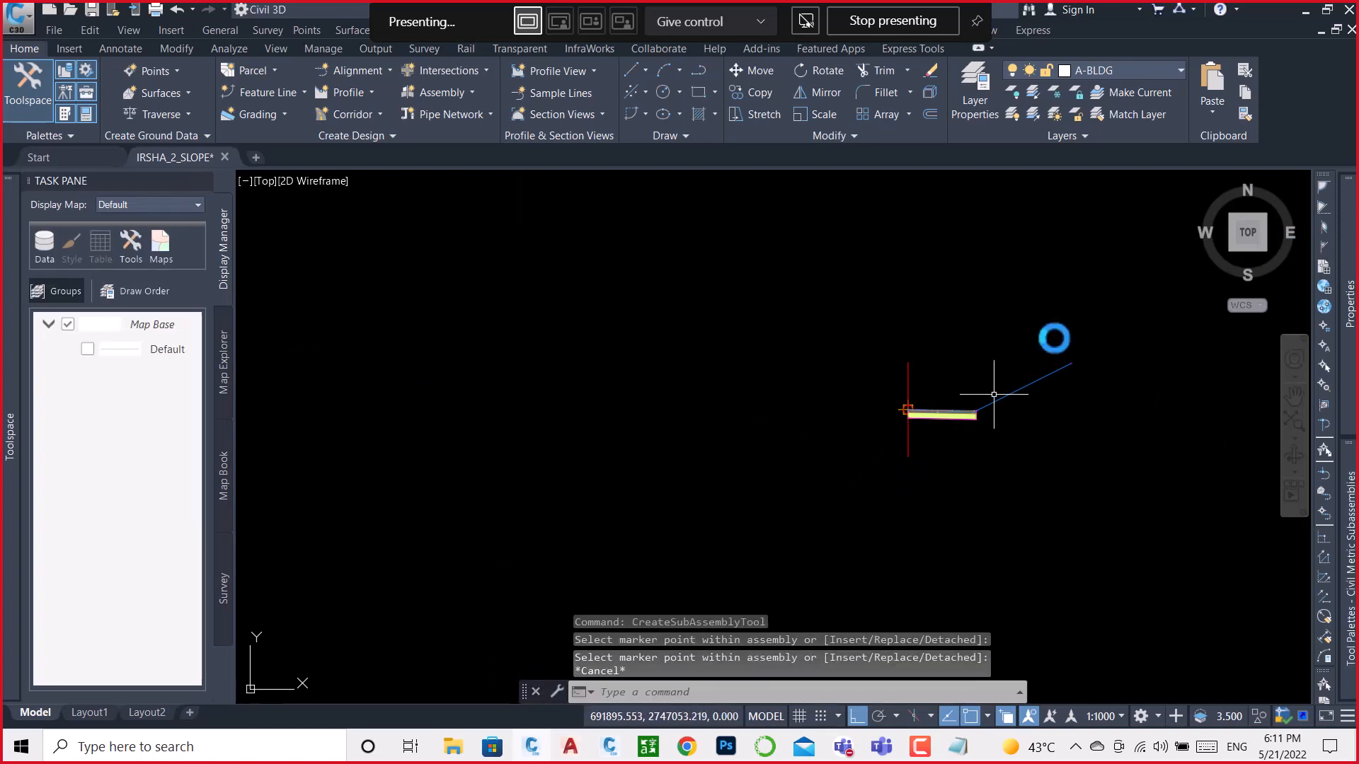
Step: Mirror the right lane and its slope subassembly to the left side about the assembly's baseline marker
scroll(1047, 338, "up", 2)
left_click(1109, 298)
left_click(970, 531)
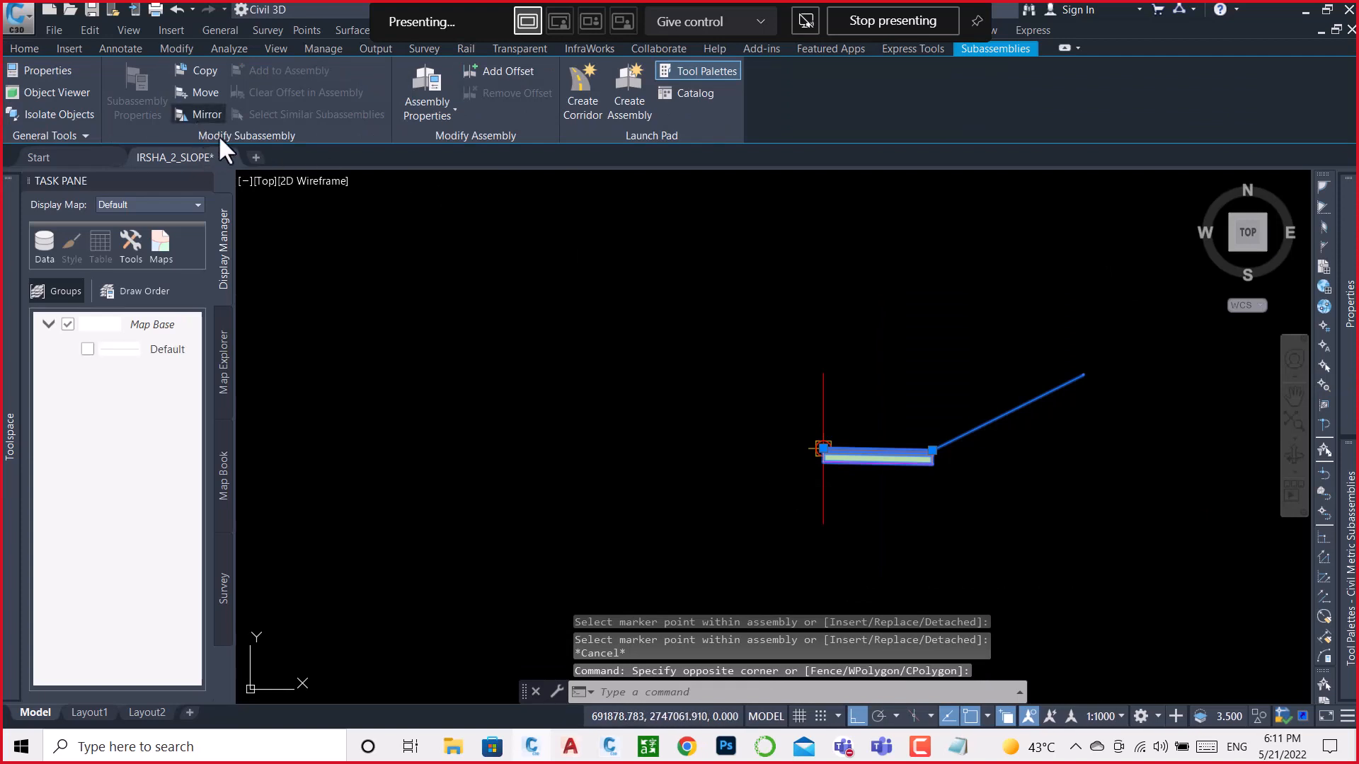
left_click(202, 114)
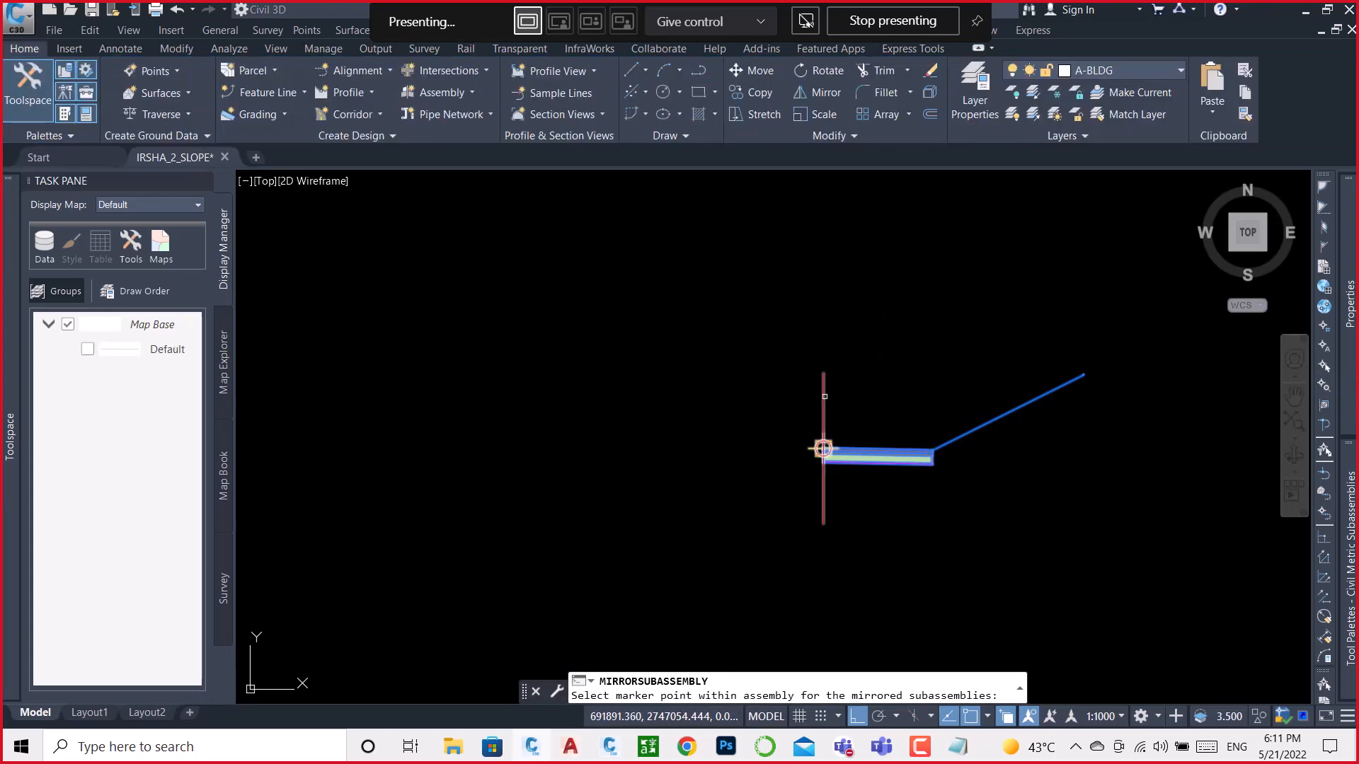
left_click(823, 448)
key("Escape")
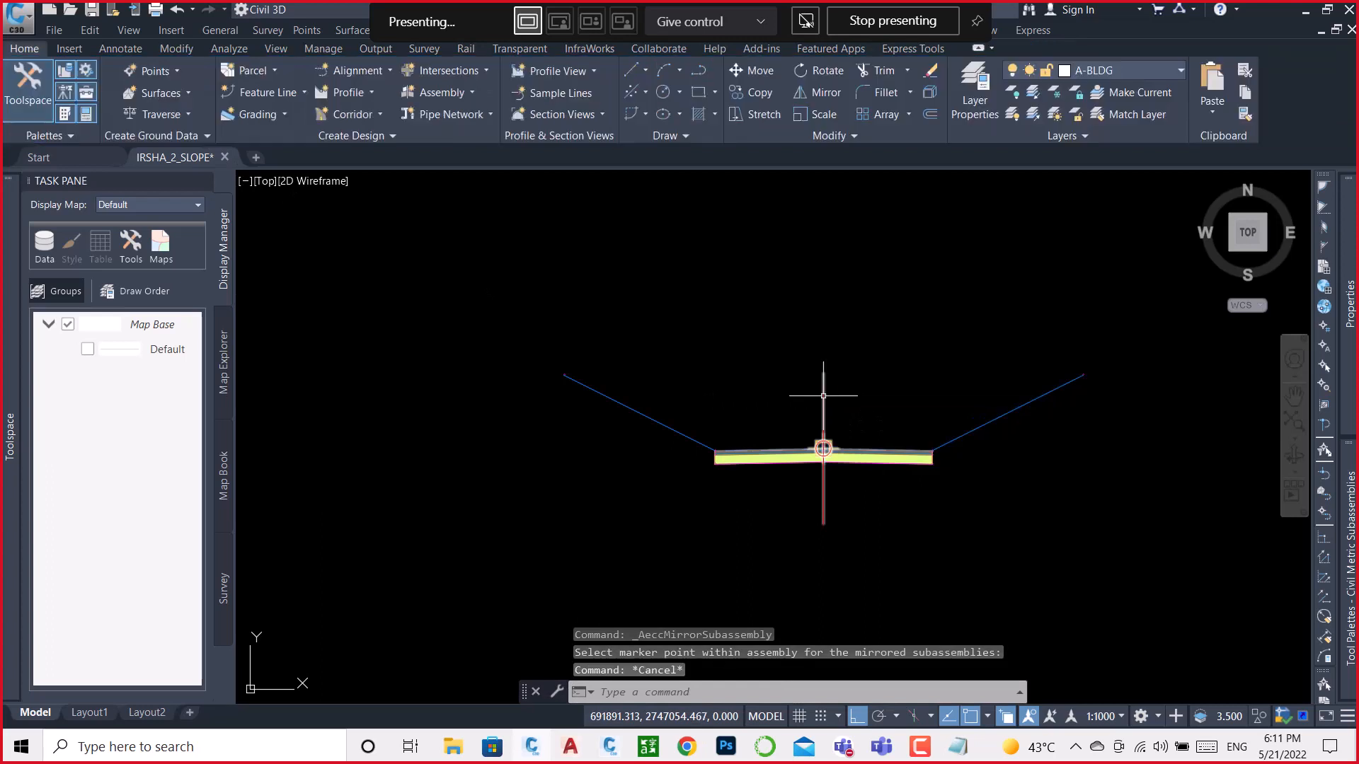
Step: Rename the right slope subassembly to "R-SIDE" in its properties
left_click(994, 416)
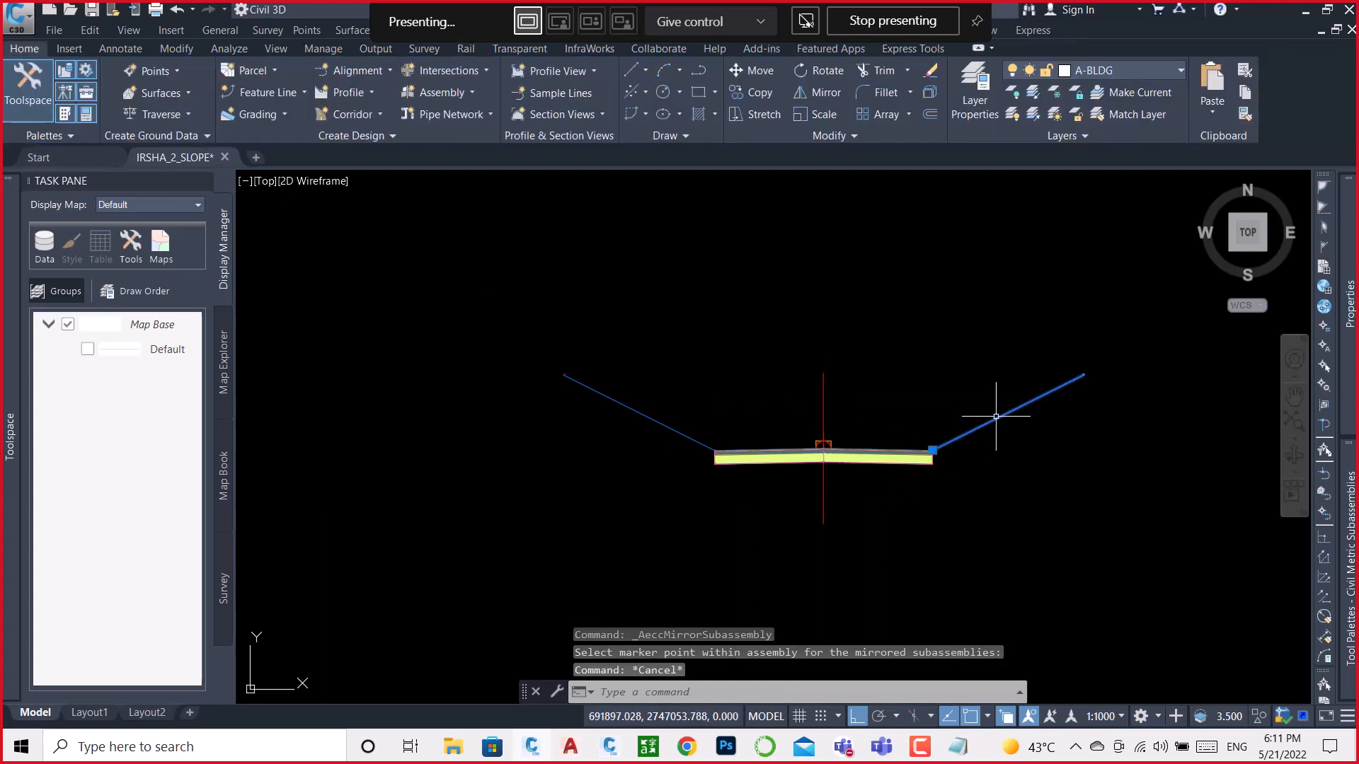
mouse_move(1351, 488)
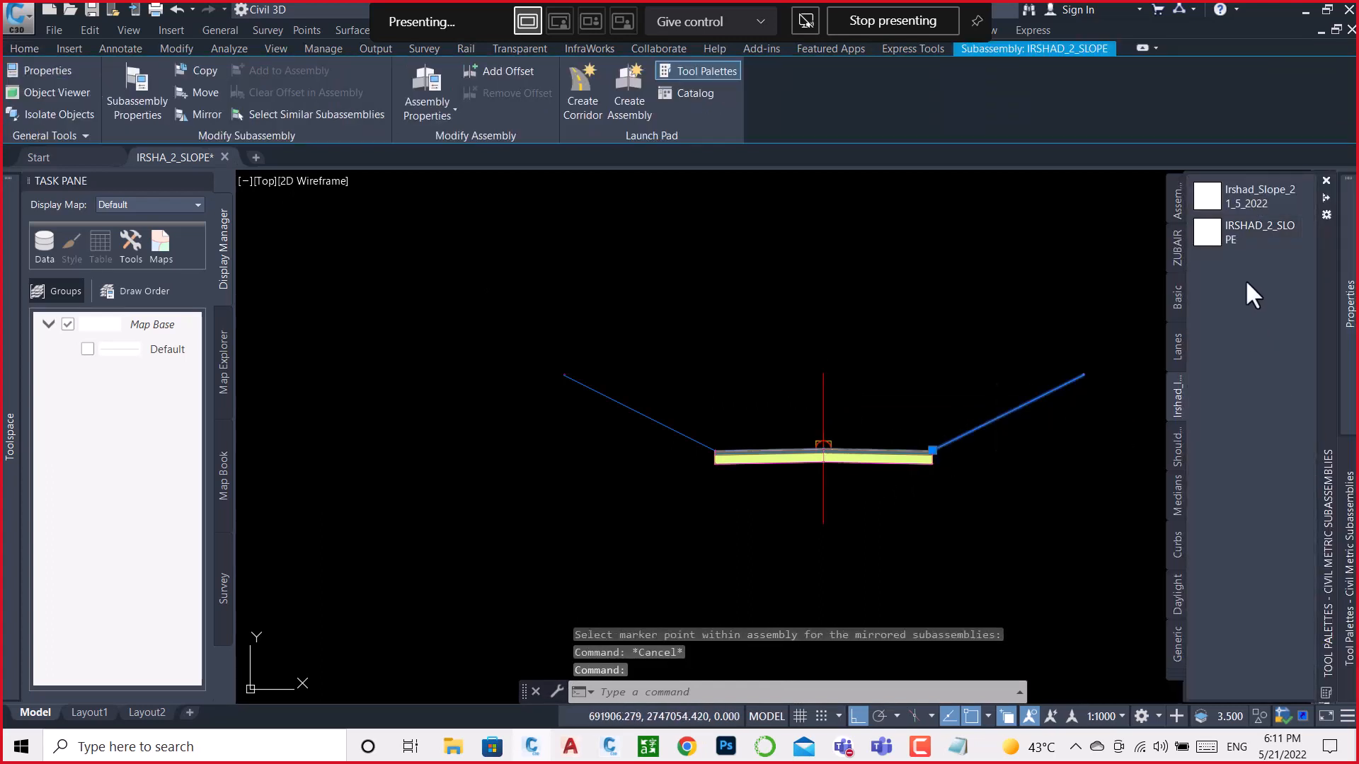
mouse_move(1347, 290)
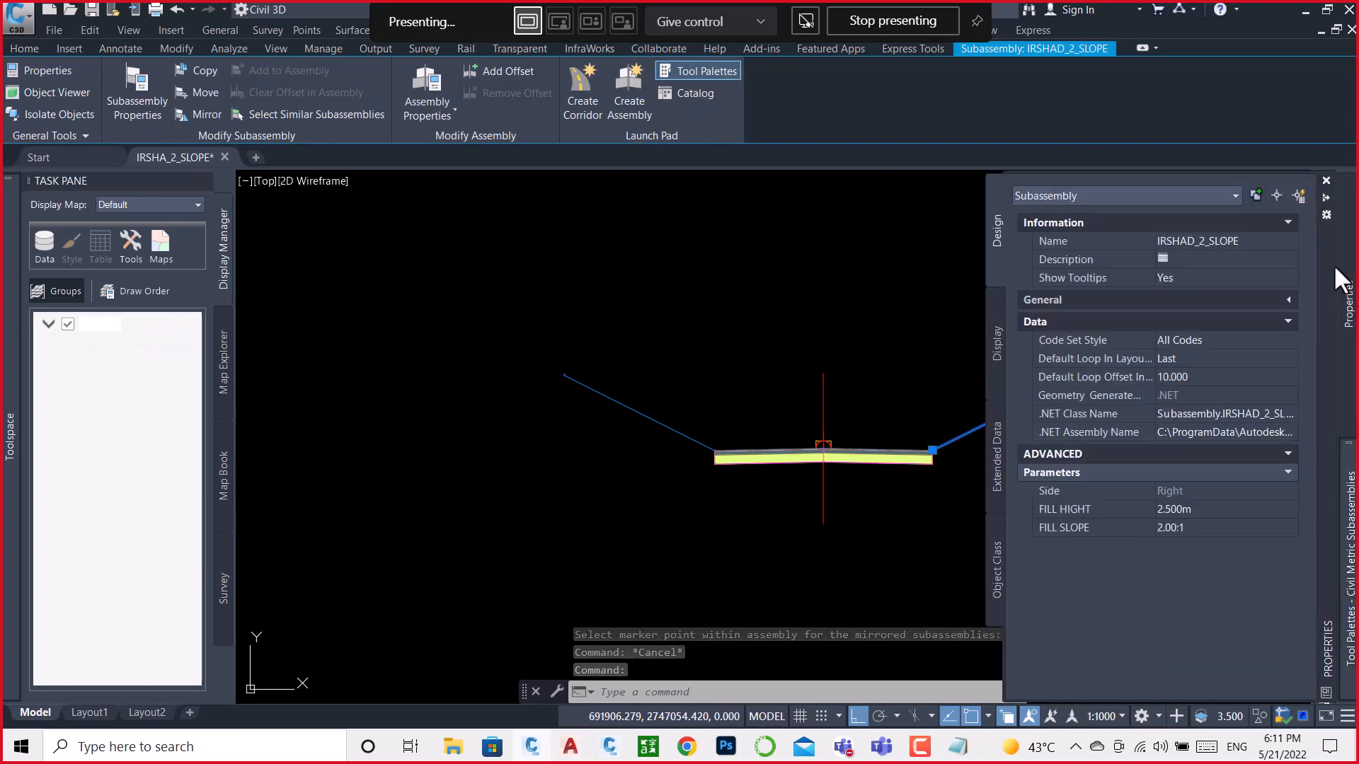
left_click(1238, 243)
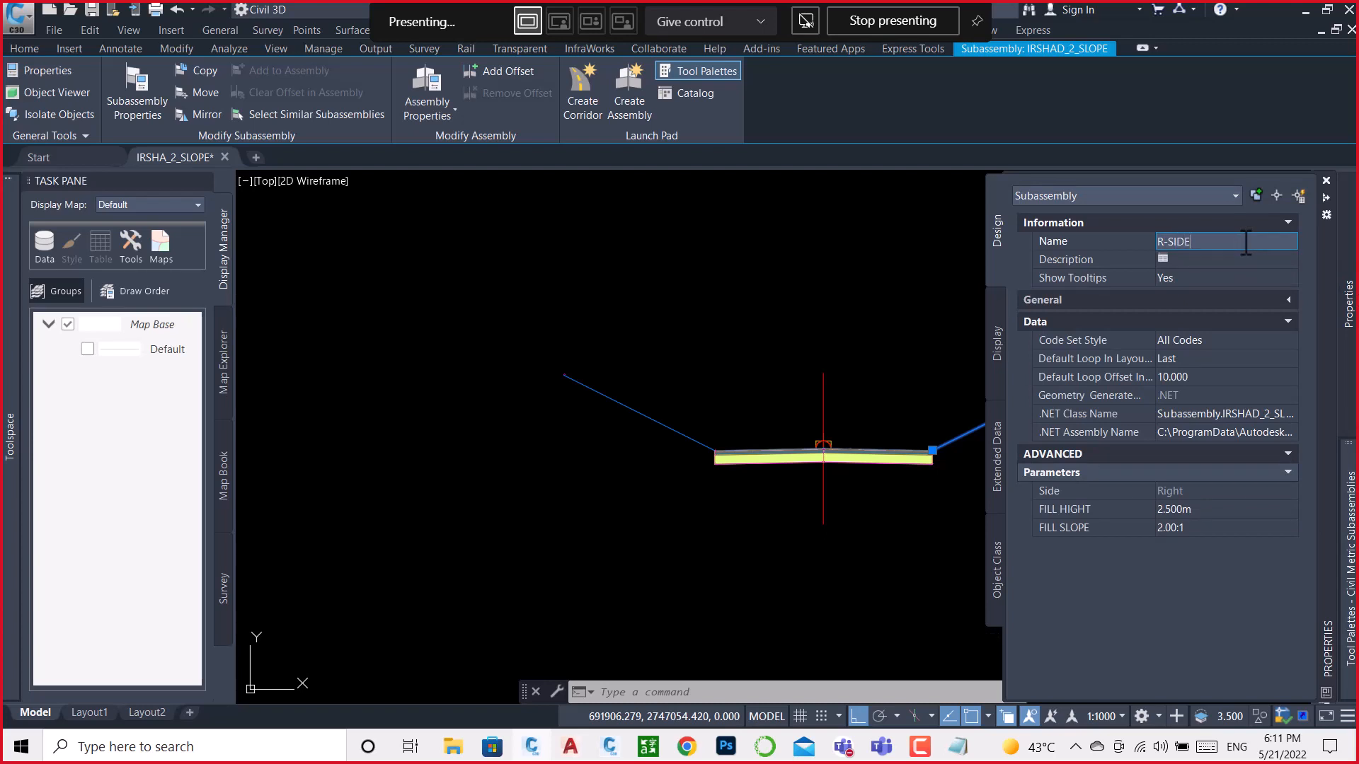
key("Return")
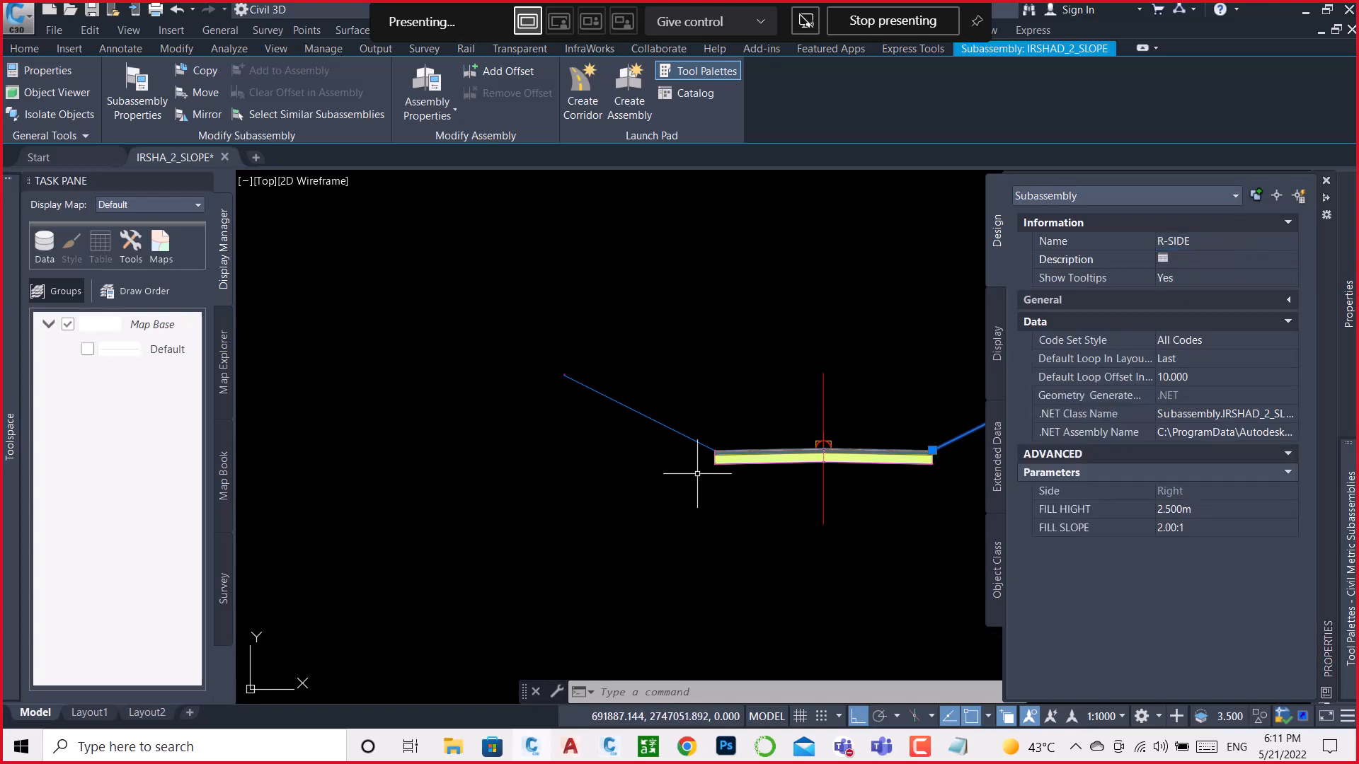
Step: Rename the mirrored left lane subassembly to "L" in its properties
left_click(779, 460)
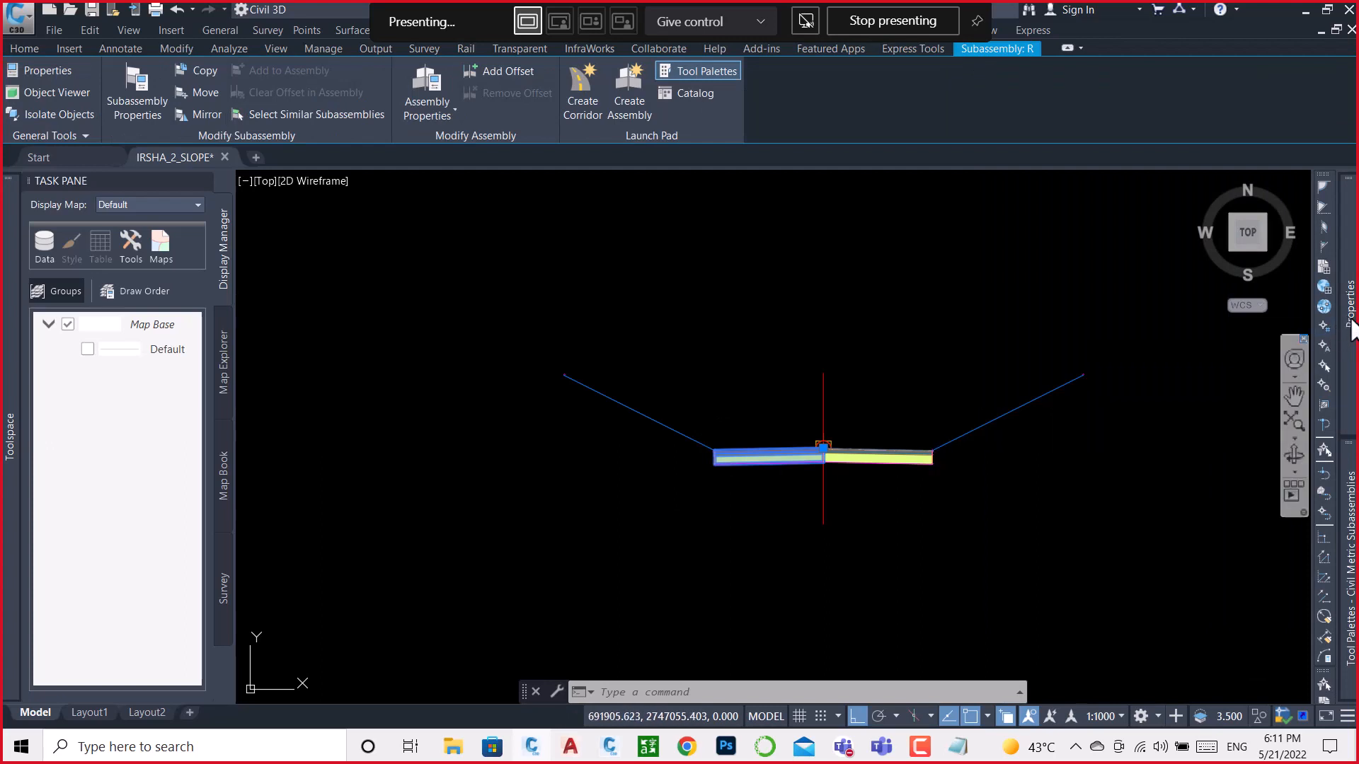
mouse_move(1347, 305)
left_click(1210, 240)
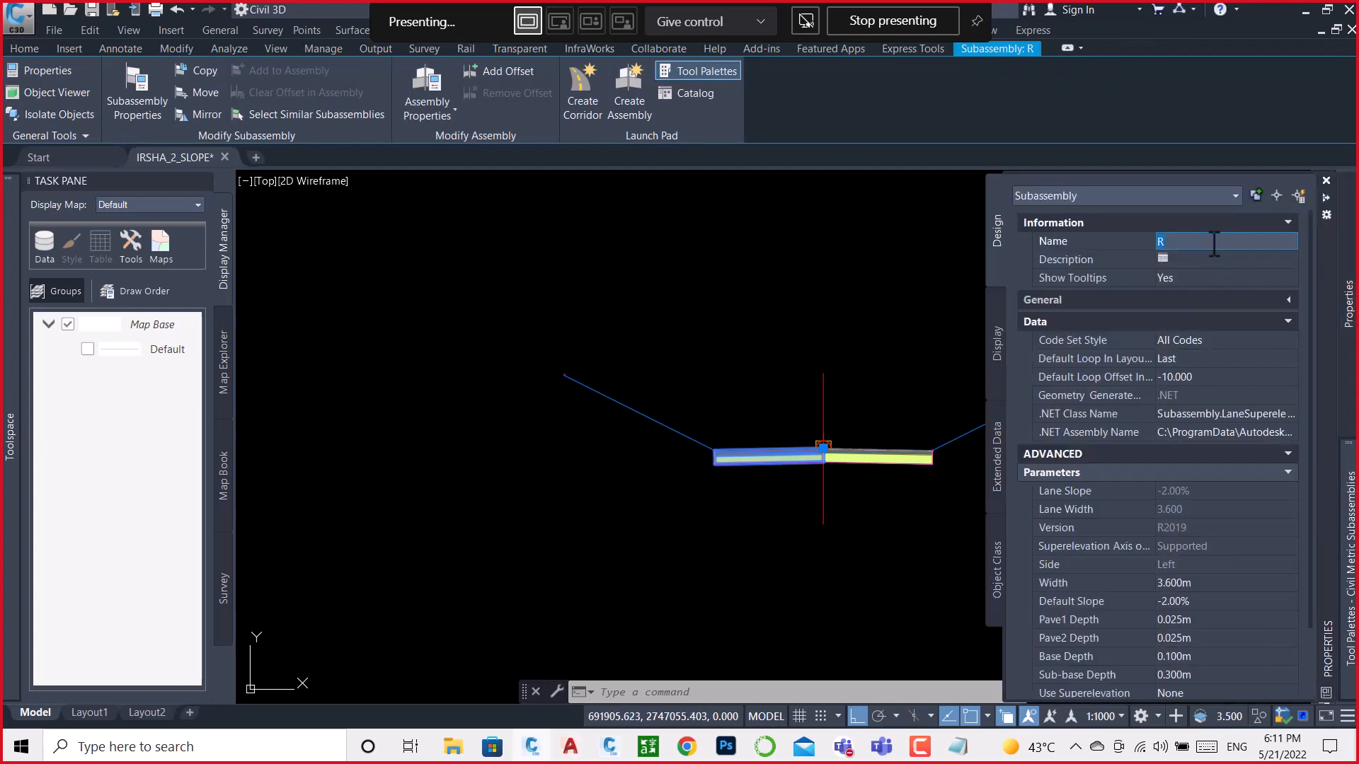
type("L")
key("Return")
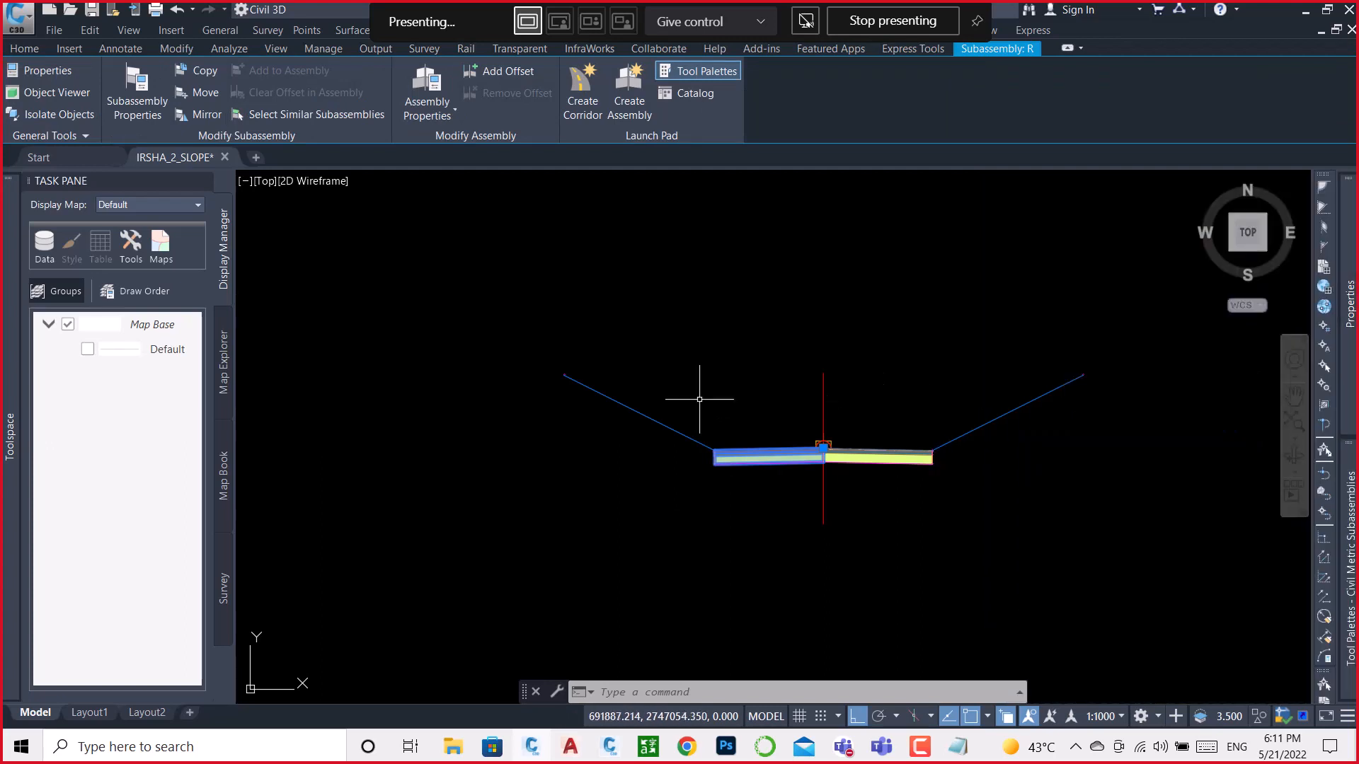
key("Escape")
Step: Rename the left slope subassembly to "L-SIDE" in its properties
left_click(638, 412)
mouse_move(1346, 304)
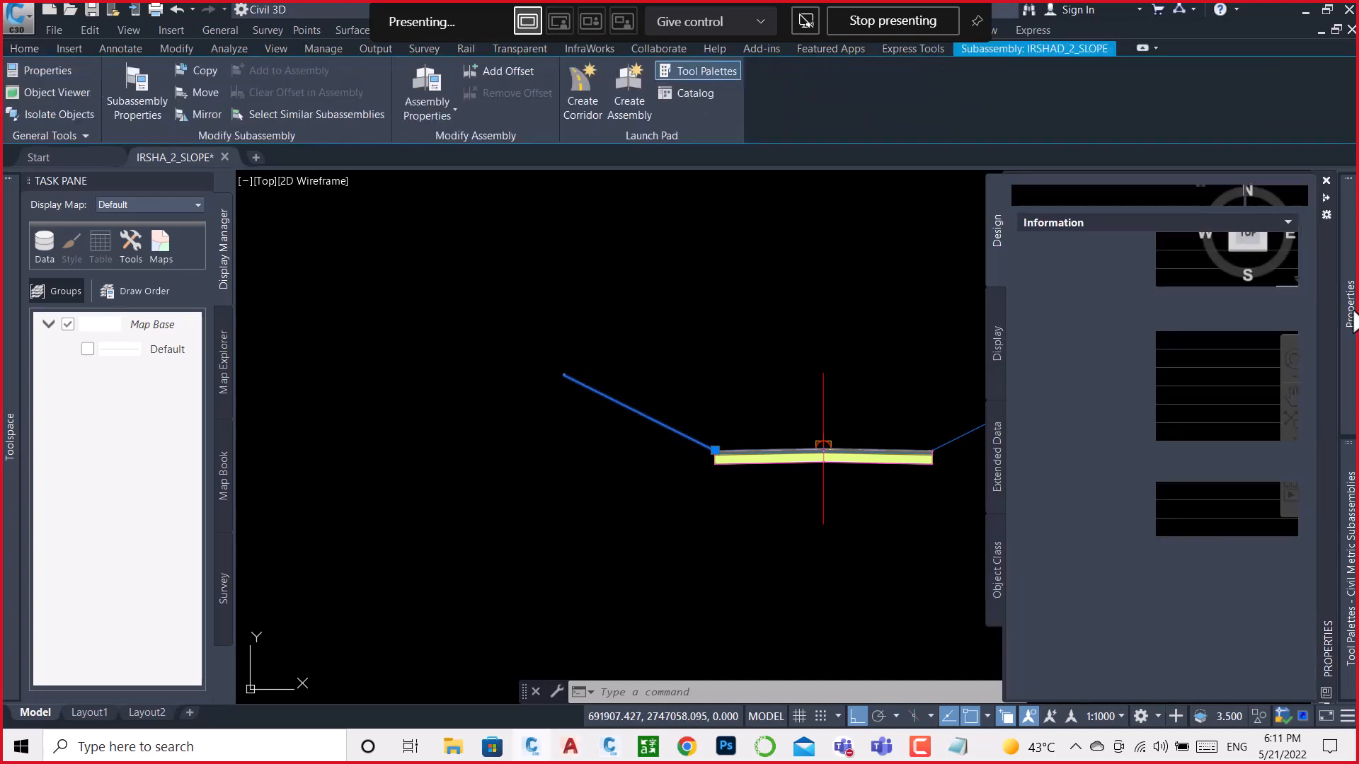
left_click(1235, 241)
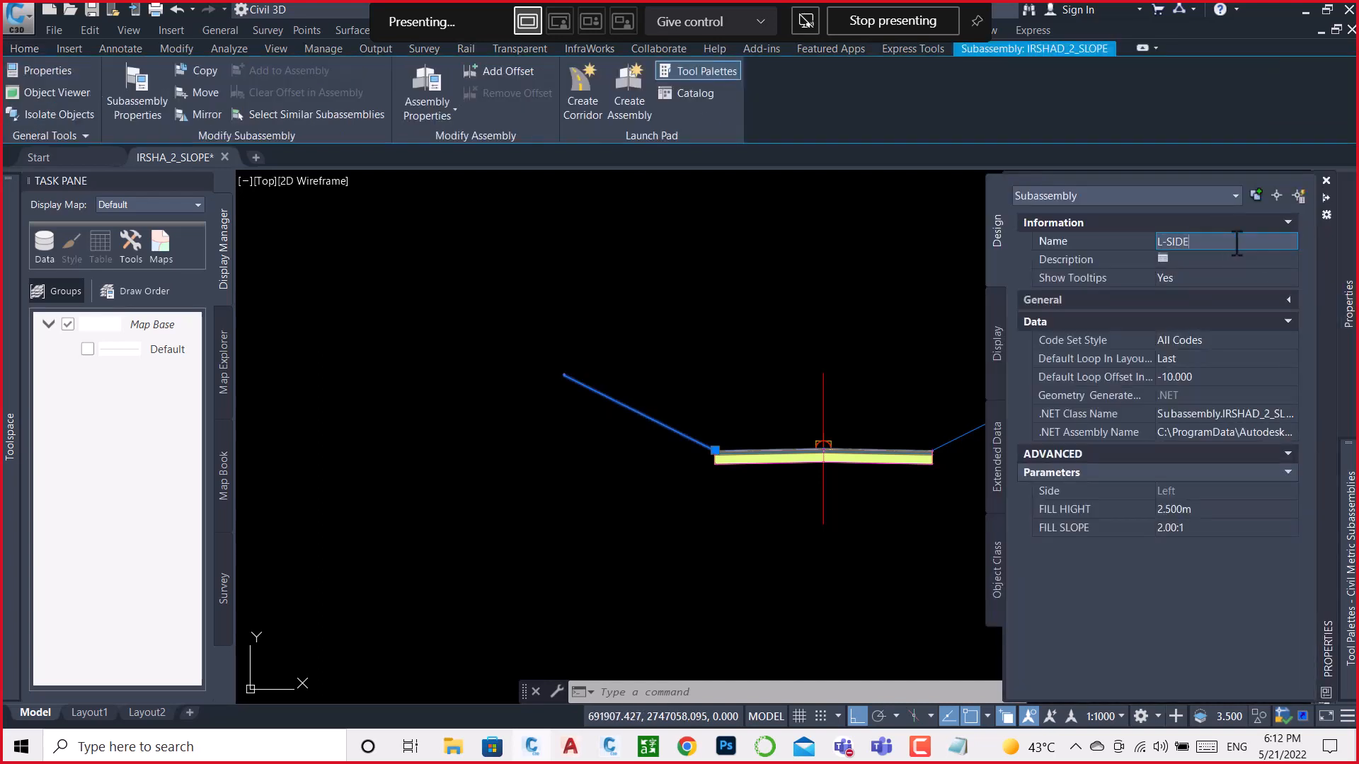
key("Return")
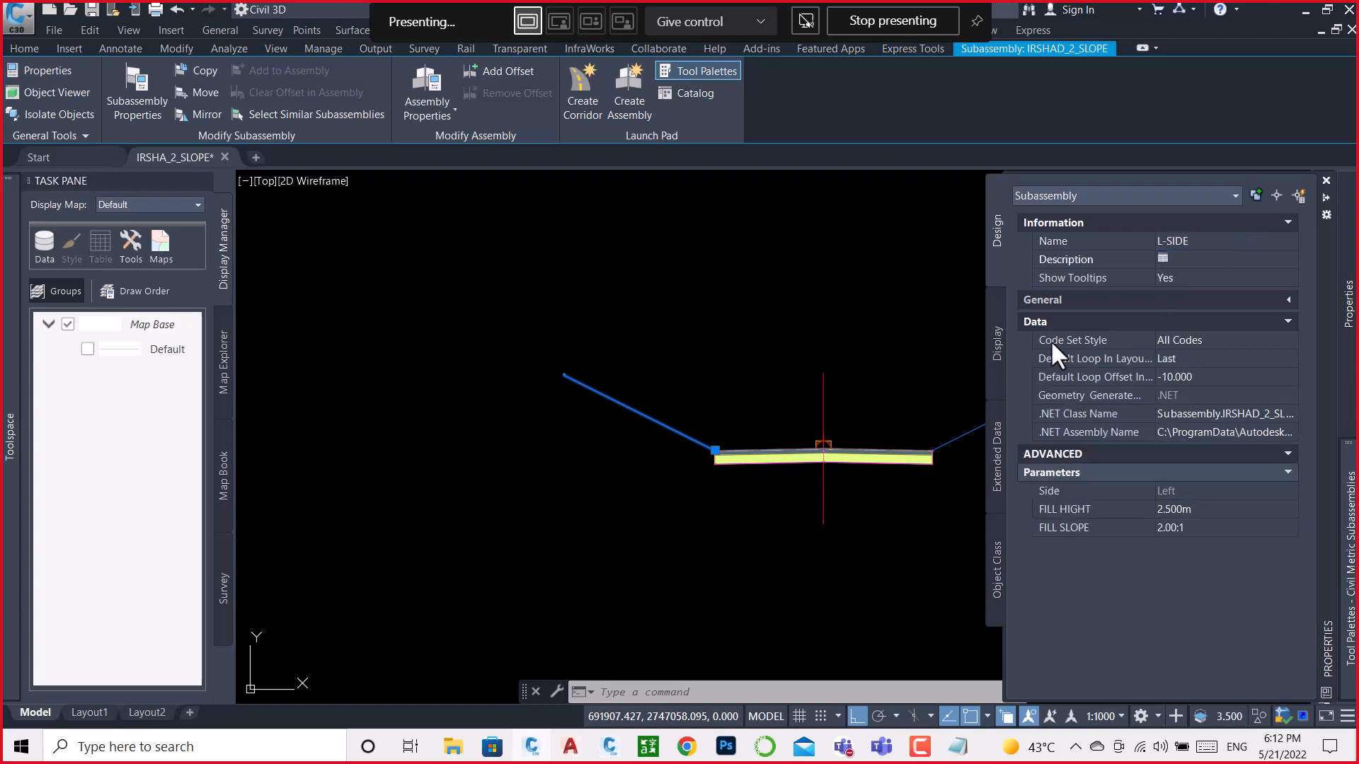
key("Escape")
Step: Start a corridor on alignment RD-LR-111, named with the person's first name plus "-2", using the profile named with that first name
scroll(768, 425, "down", 2)
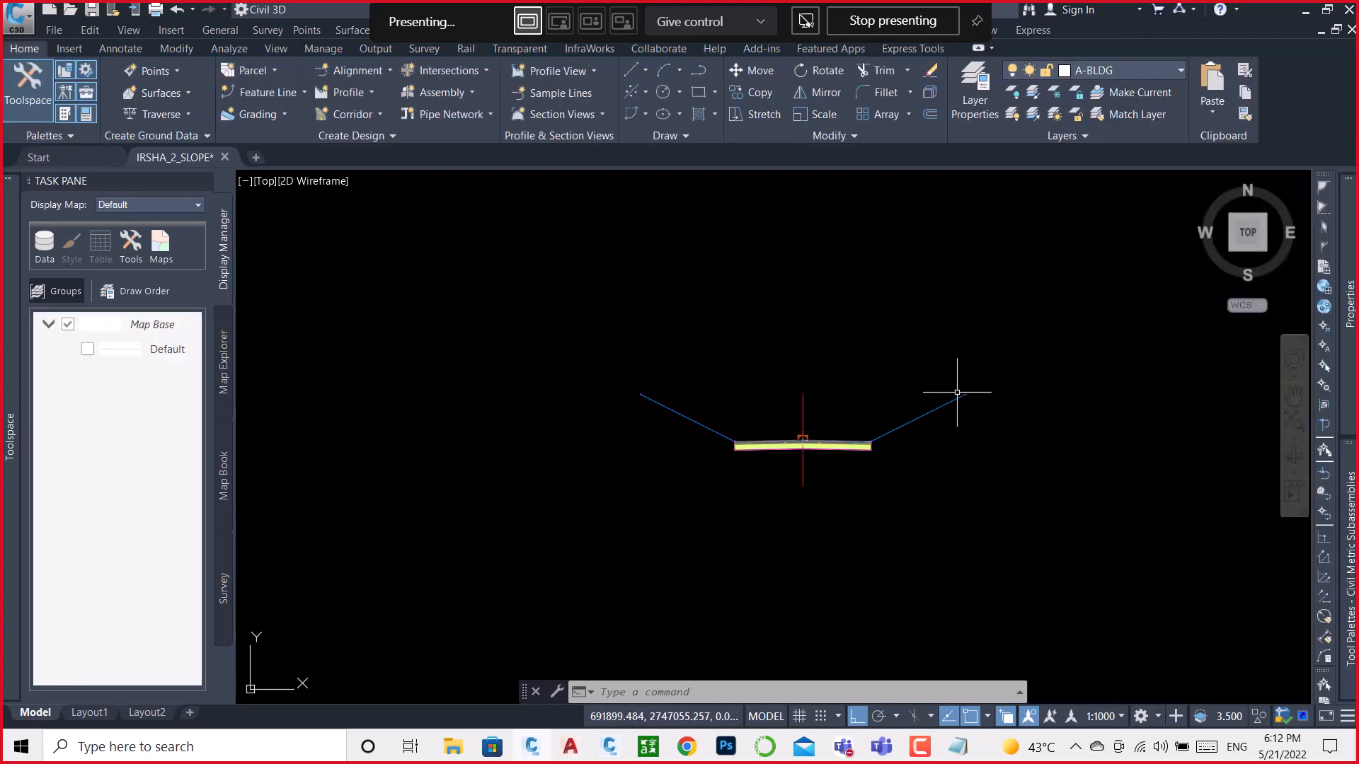
scroll(957, 397, "up", 6)
scroll(899, 428, "down", 8)
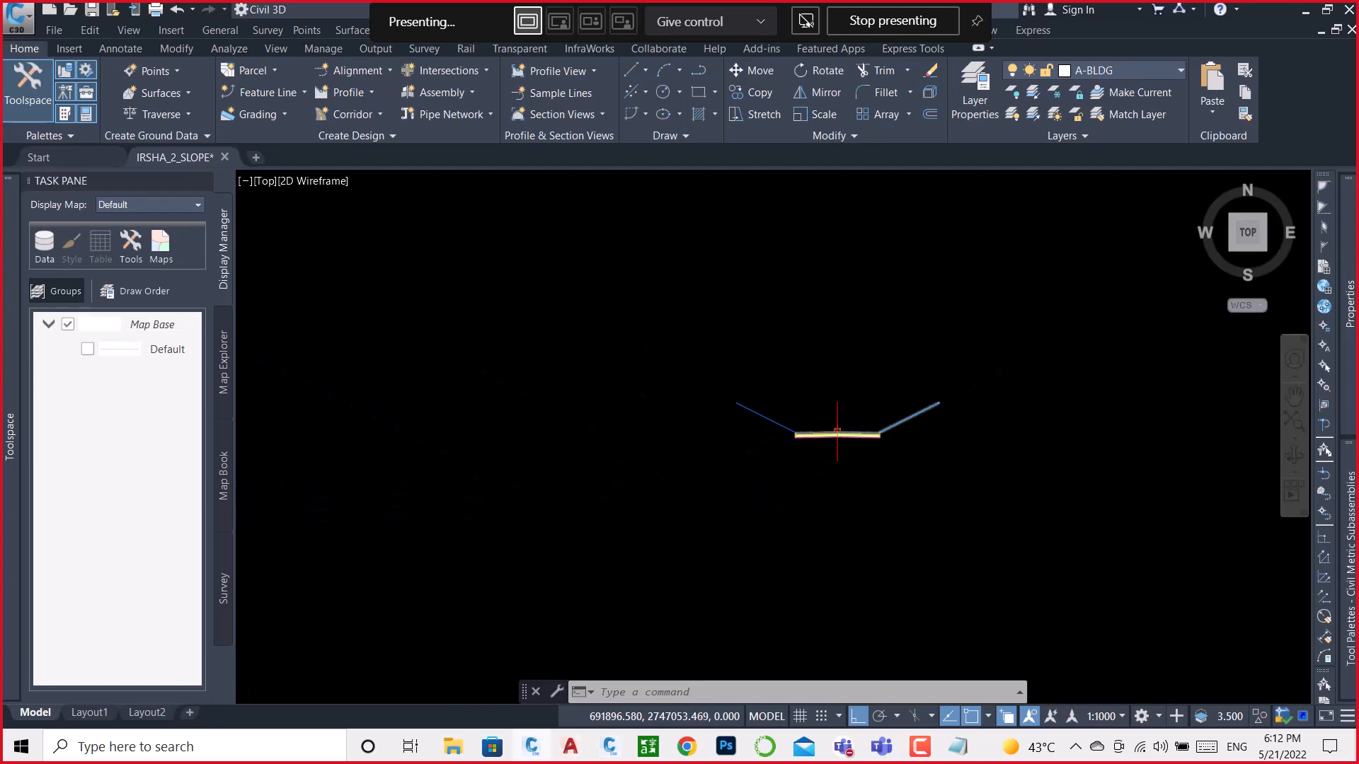
scroll(902, 428, "down", 6)
middle_click_drag(898, 426, 955, 503)
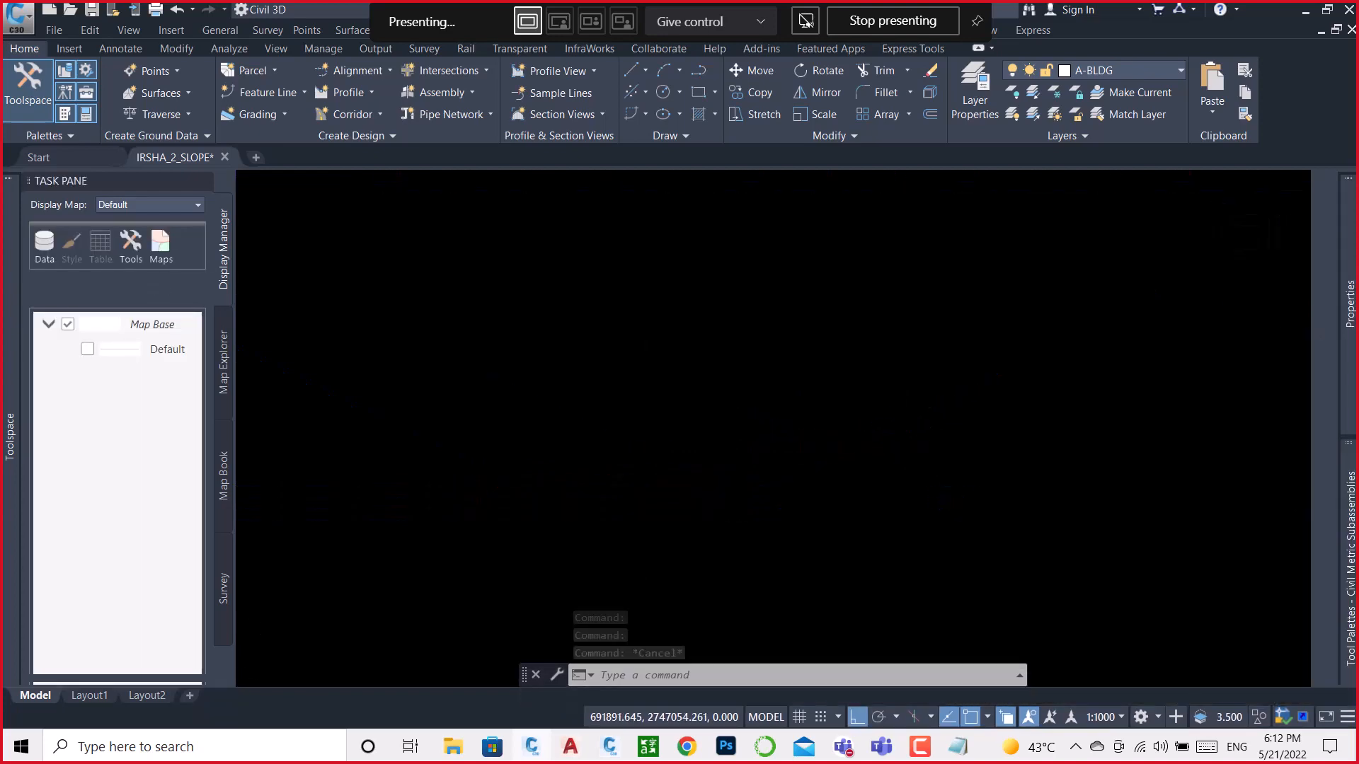
scroll(869, 375, "down", 3)
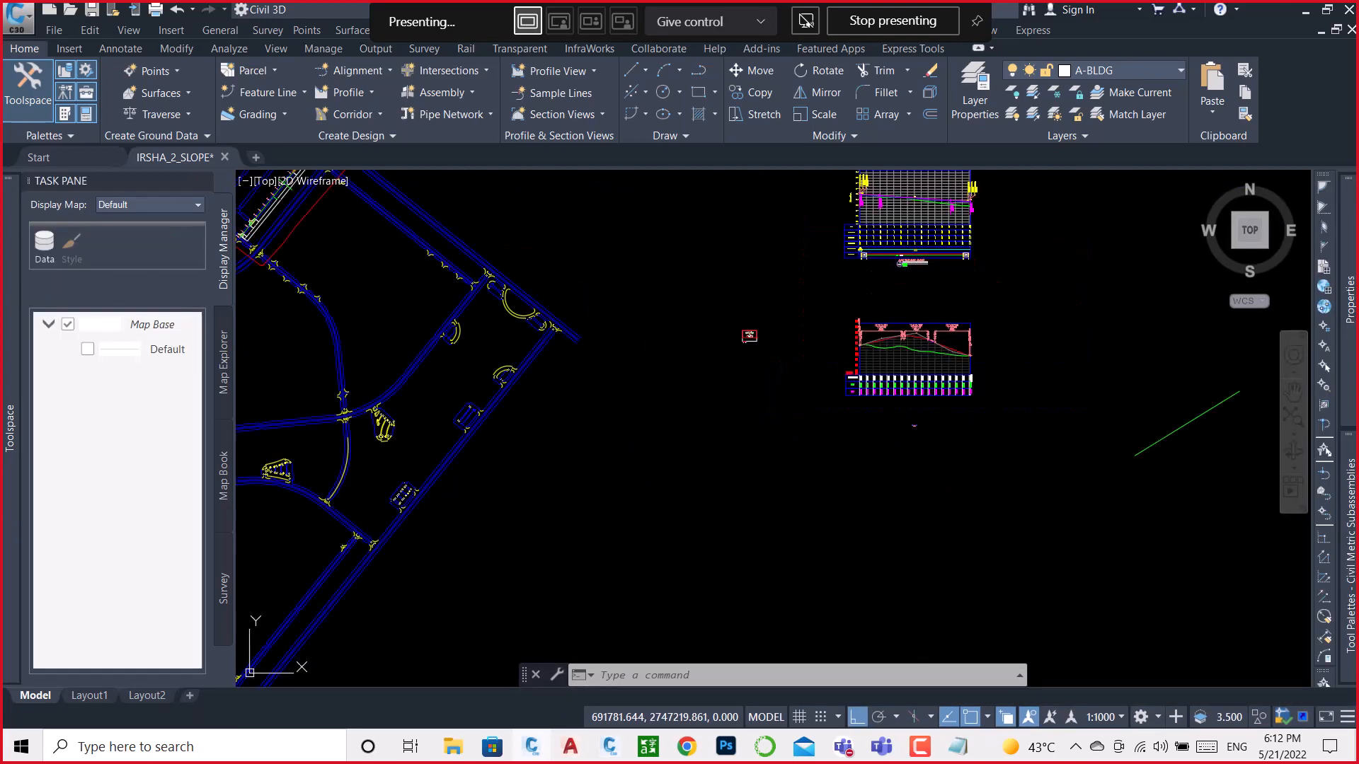
scroll(959, 373, "down", 2)
scroll(499, 254, "up", 6)
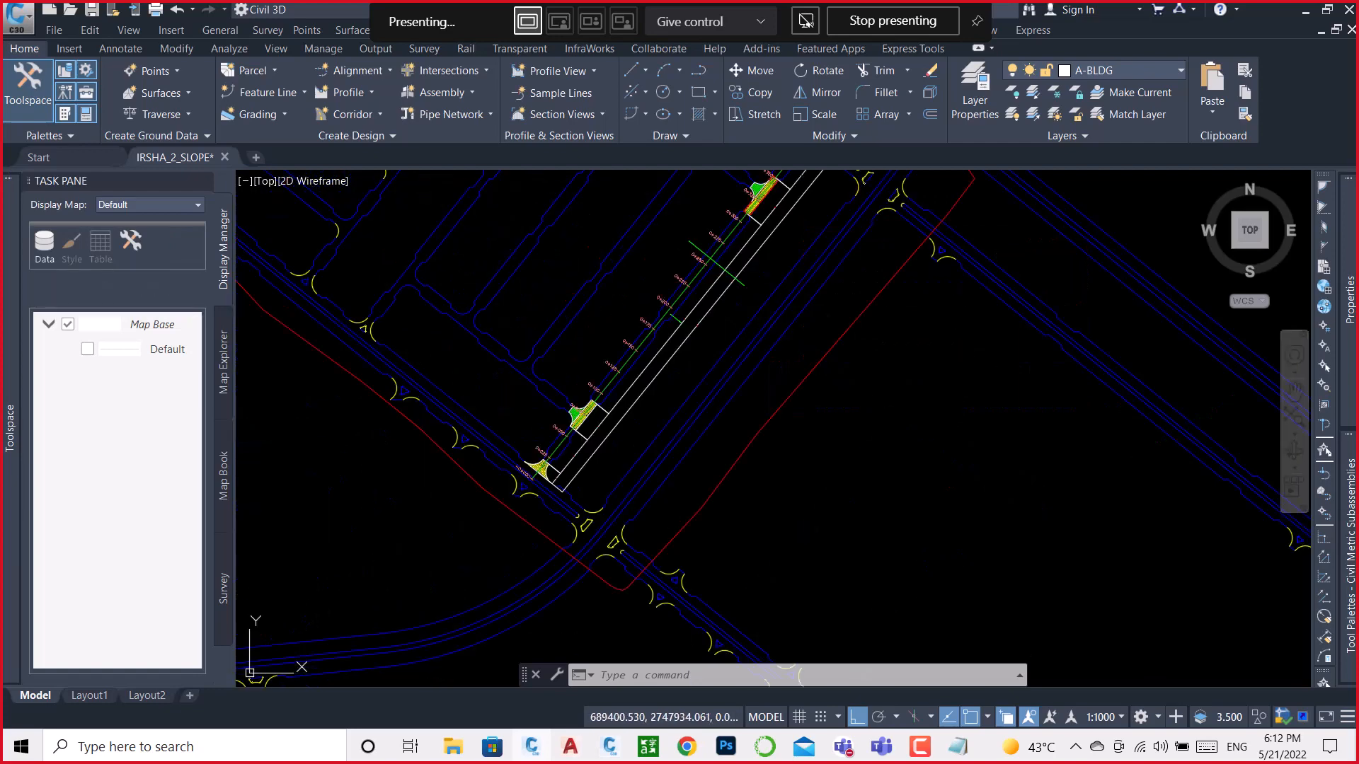
scroll(694, 345, "up", 5)
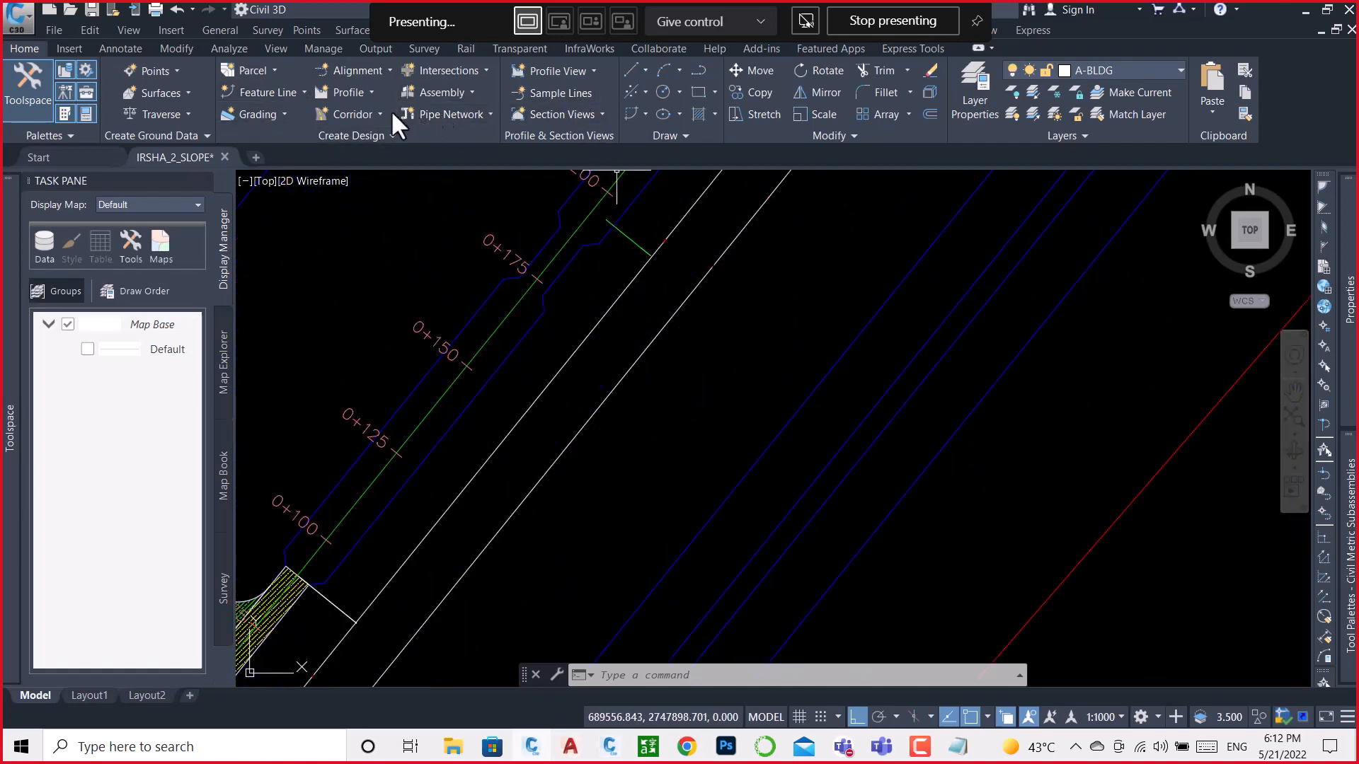
left_click(367, 118)
left_click(368, 141)
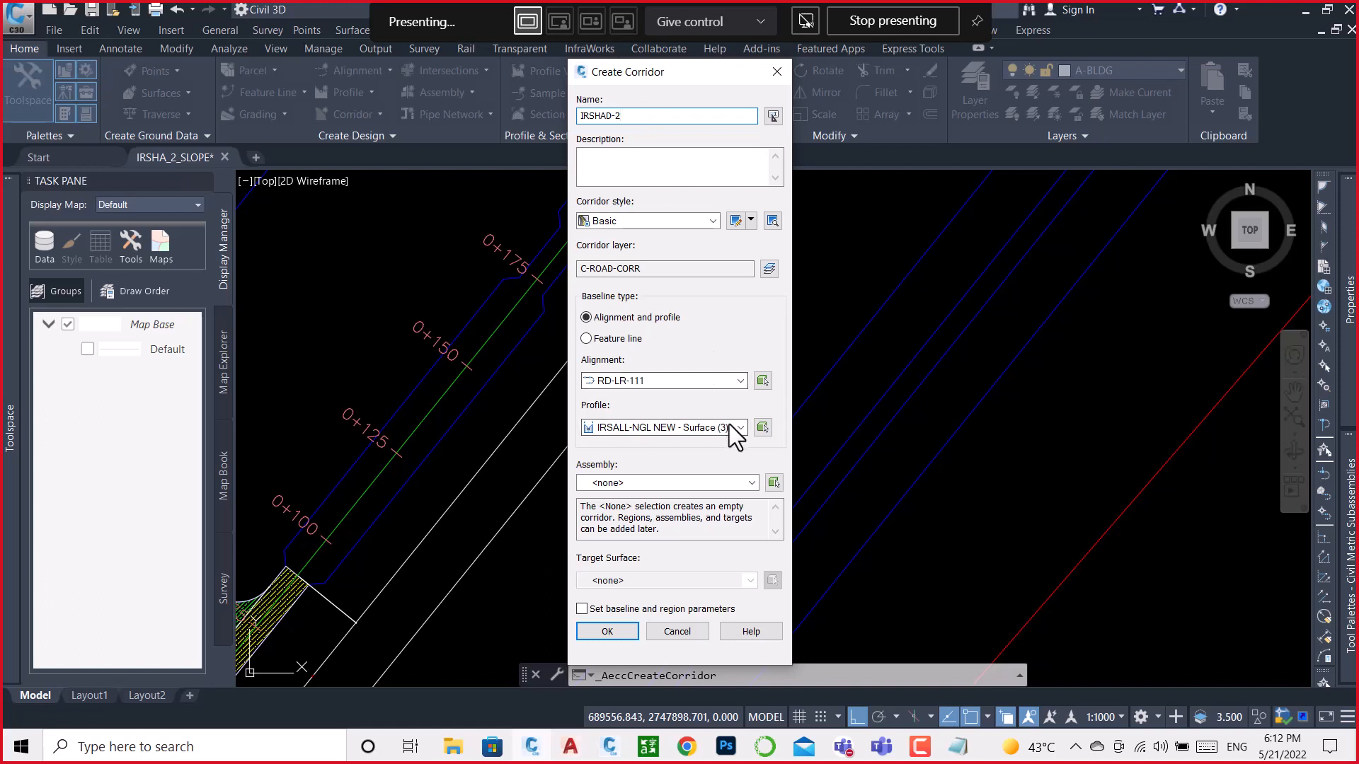
left_click(729, 426)
left_click(631, 457)
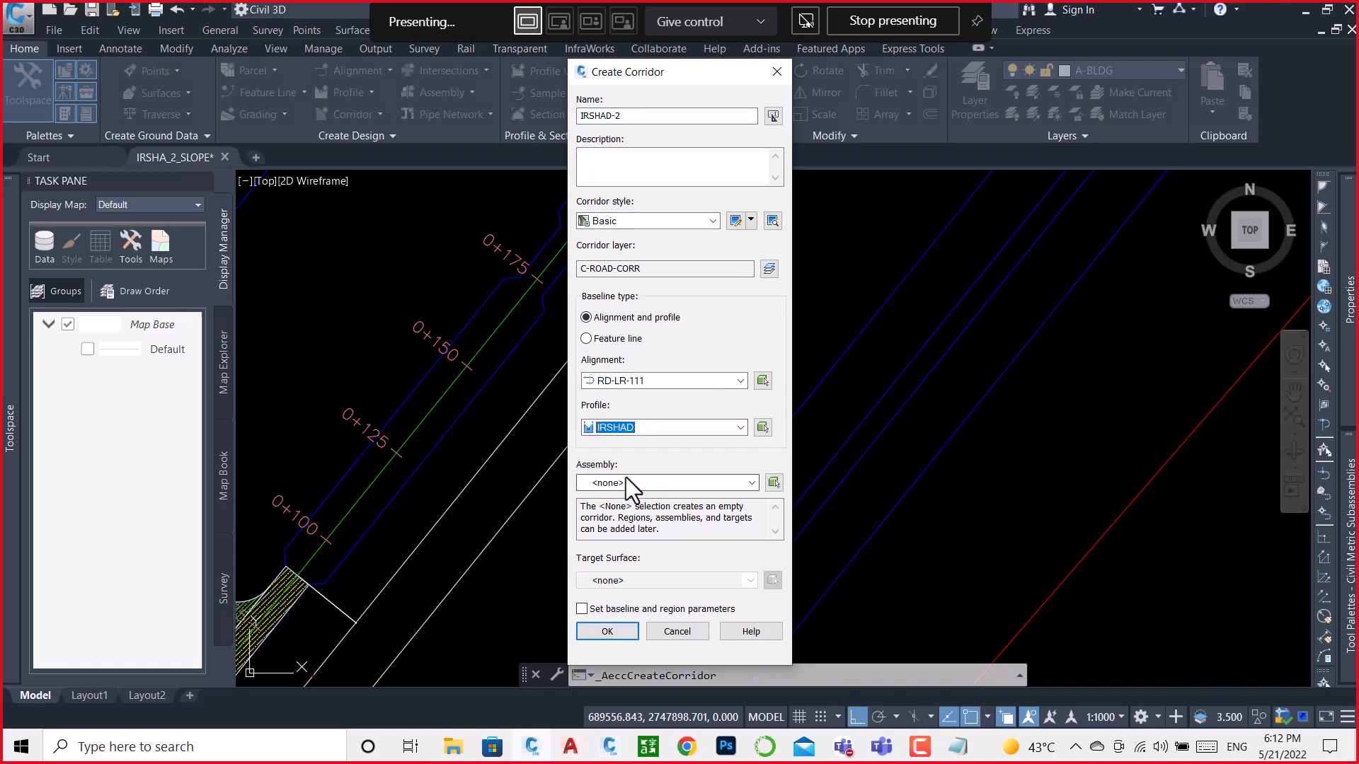
Step: Assign the new "-2" assembly and target surface IRSALL-NGL NEW to the corridor and accept, with baseline and region parameters enabled
left_click(626, 478)
left_click(627, 511)
left_click(636, 578)
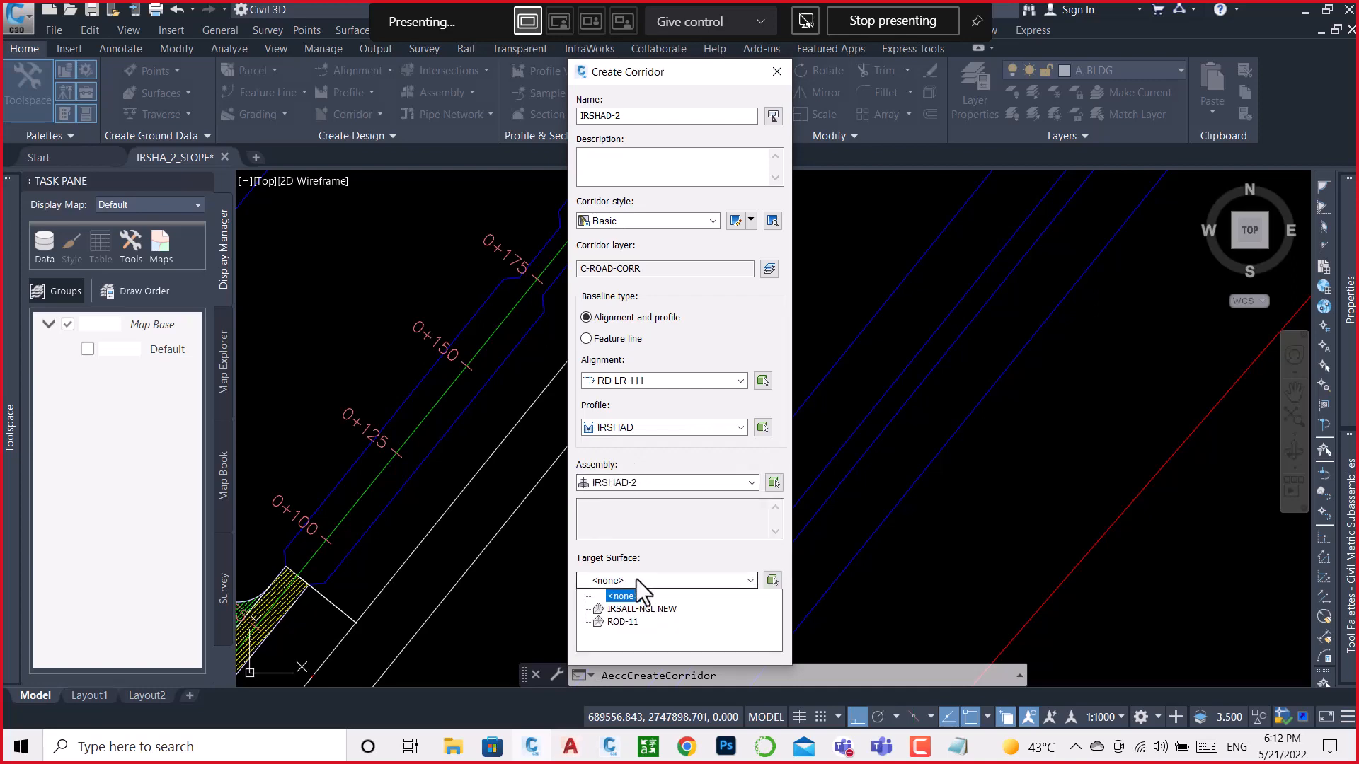
left_click(641, 609)
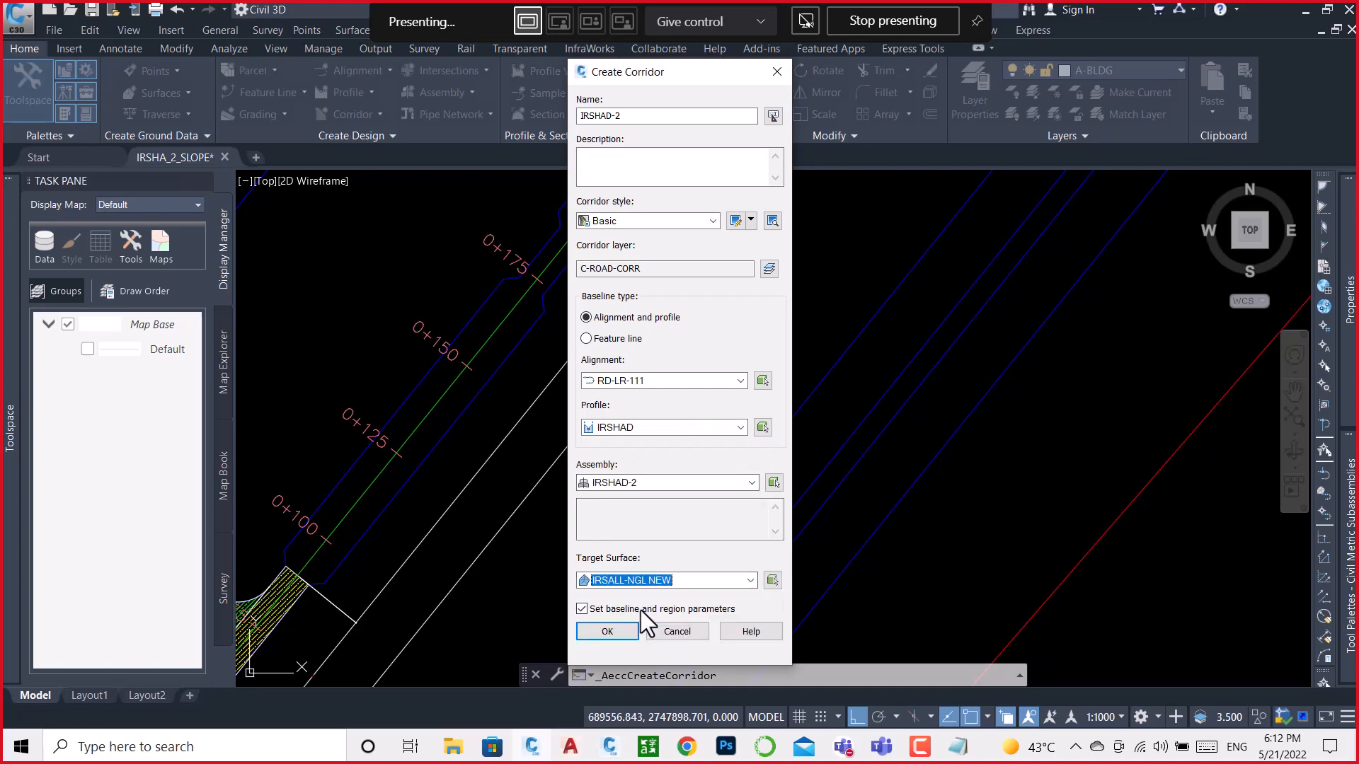
left_click(612, 634)
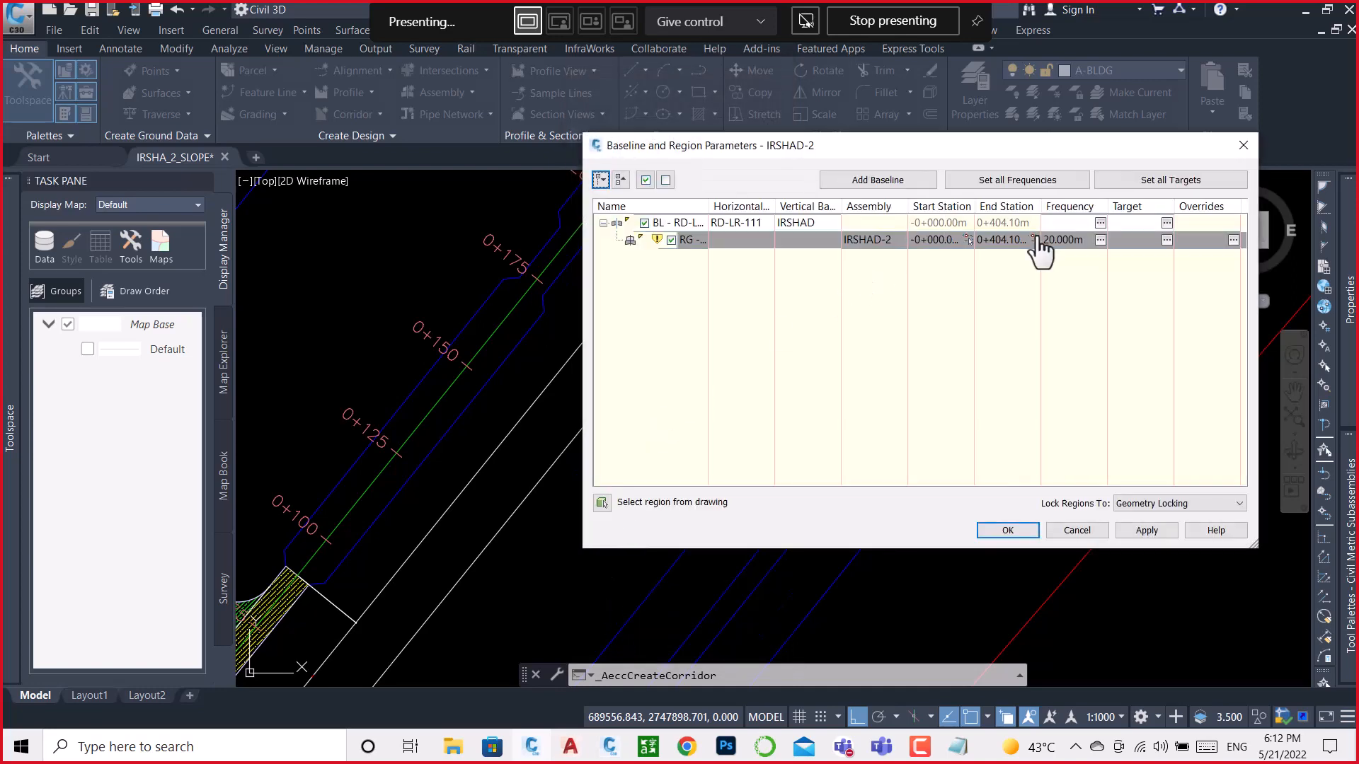
Step: Set the corridor region's assembly frequency to 10 m along tangents, curves and spirals
left_click(1100, 240)
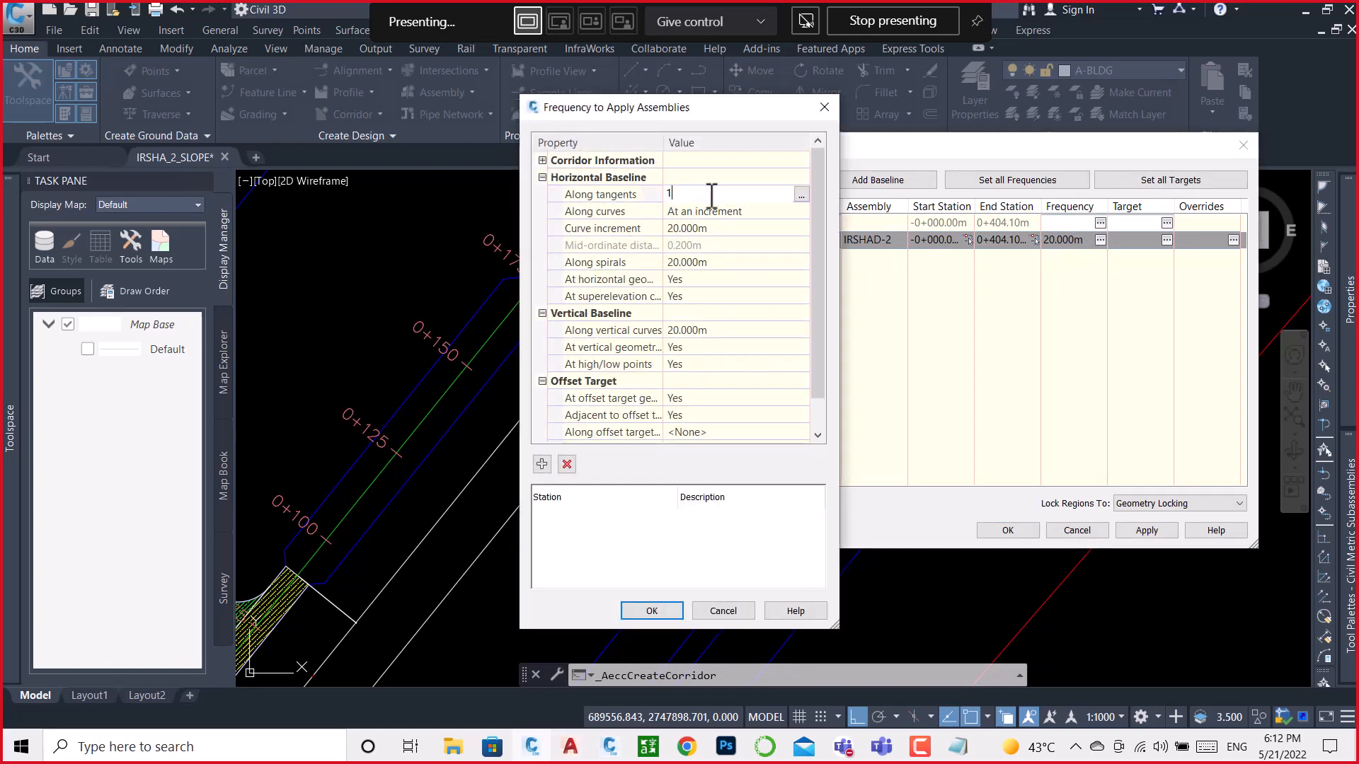
type("10")
key("Return")
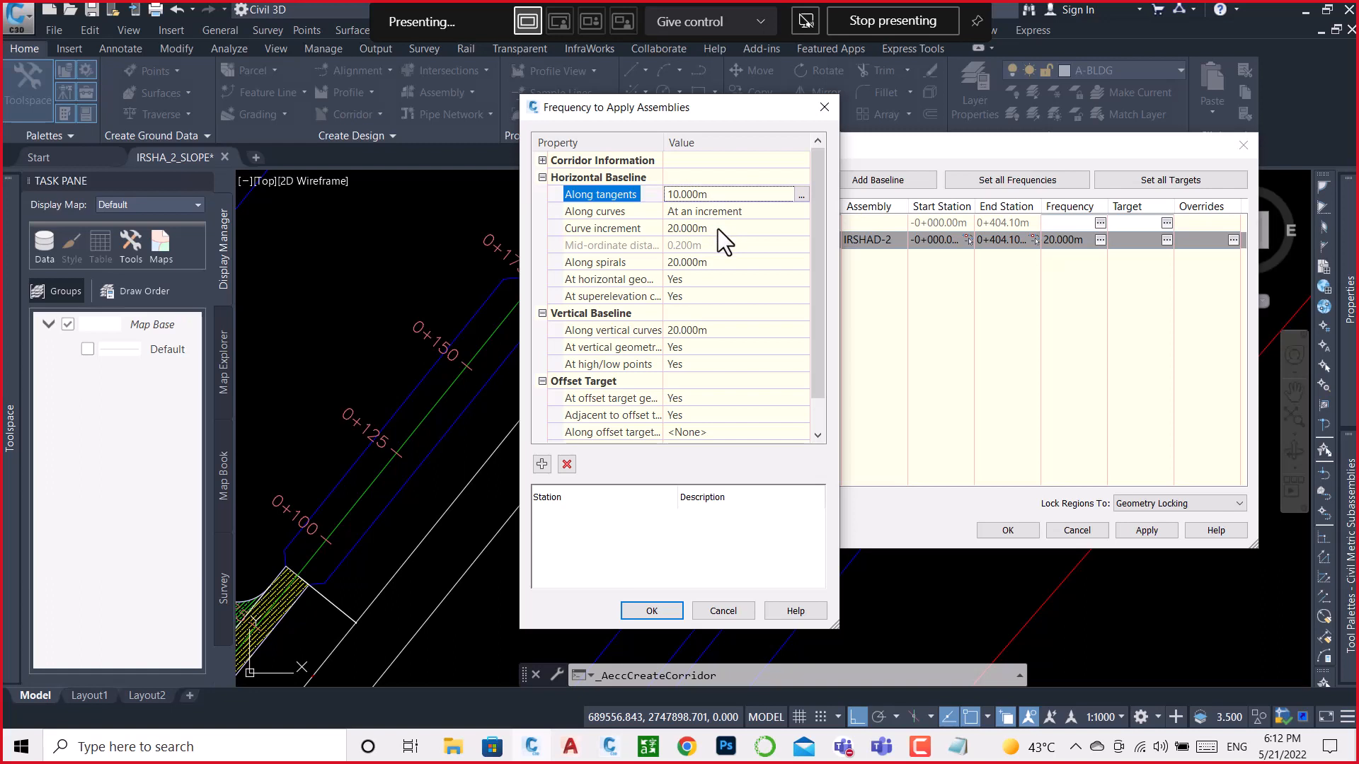
left_click(717, 227)
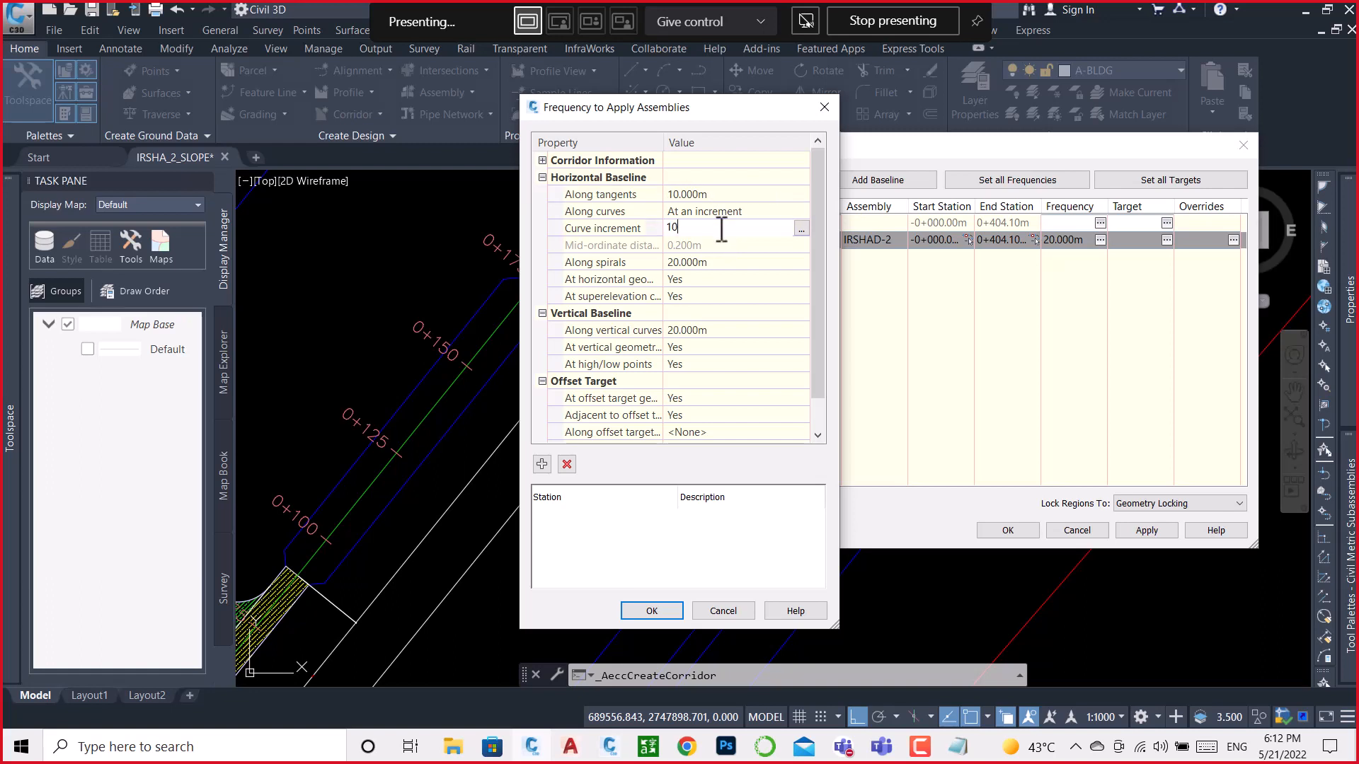
type("10")
key("Return")
left_click(729, 262)
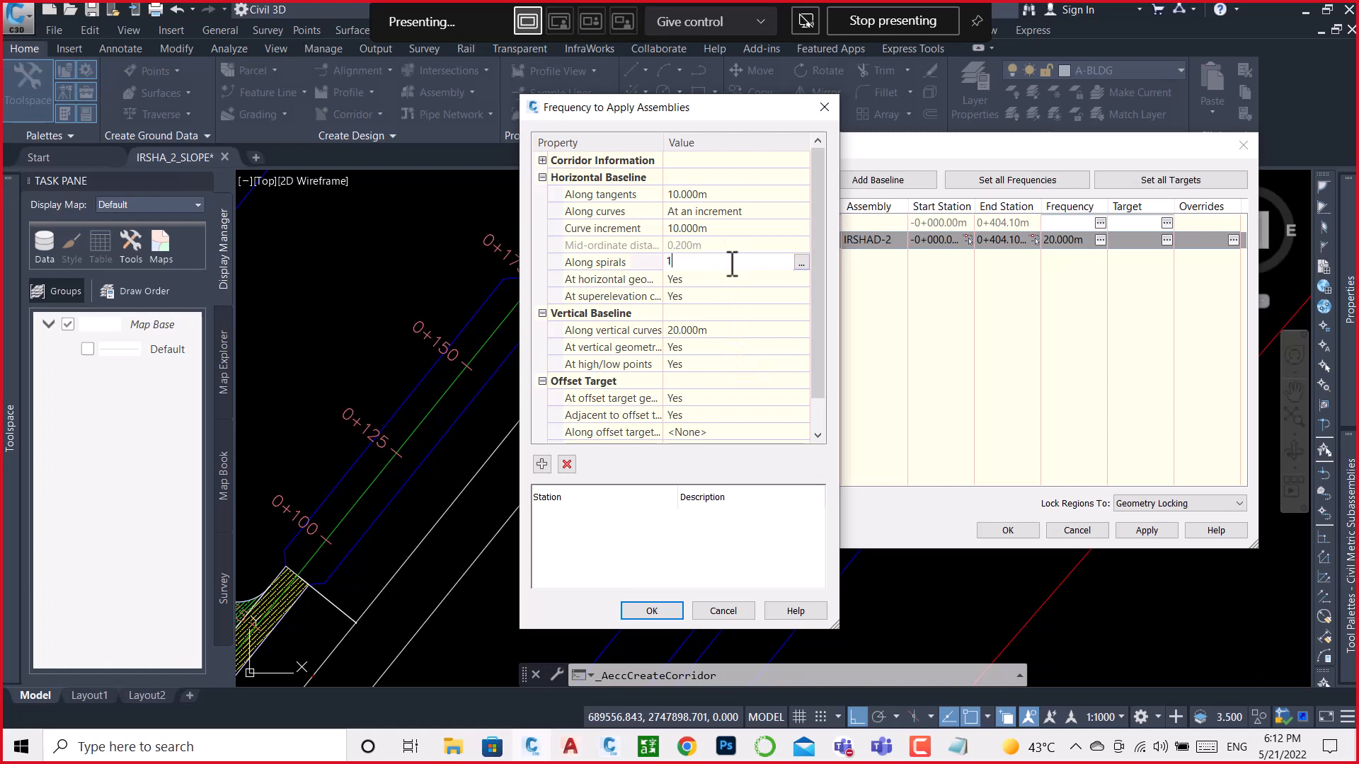
key("Return")
Step: Set the frequency along vertical curves to 10 m and accept the region parameters to build the corridor
left_click(737, 334)
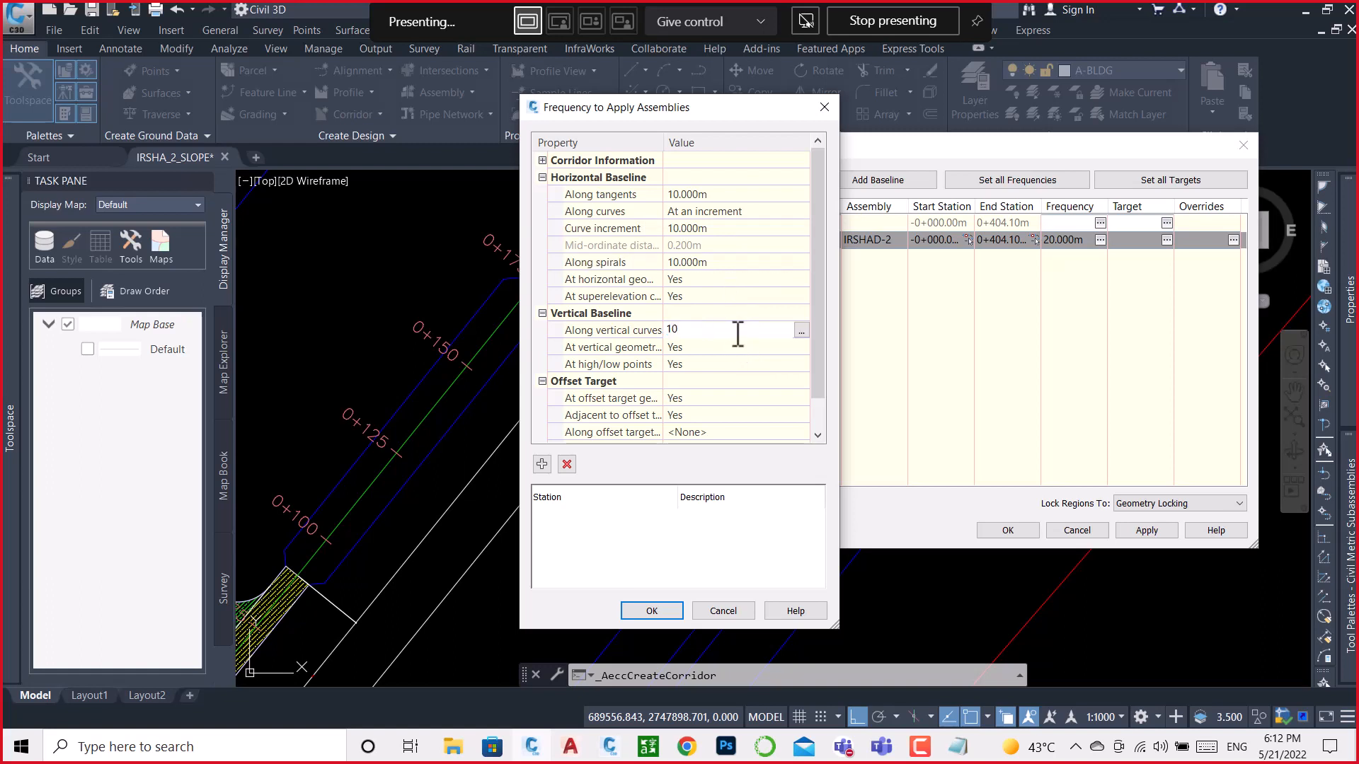
type("10")
left_click(652, 611)
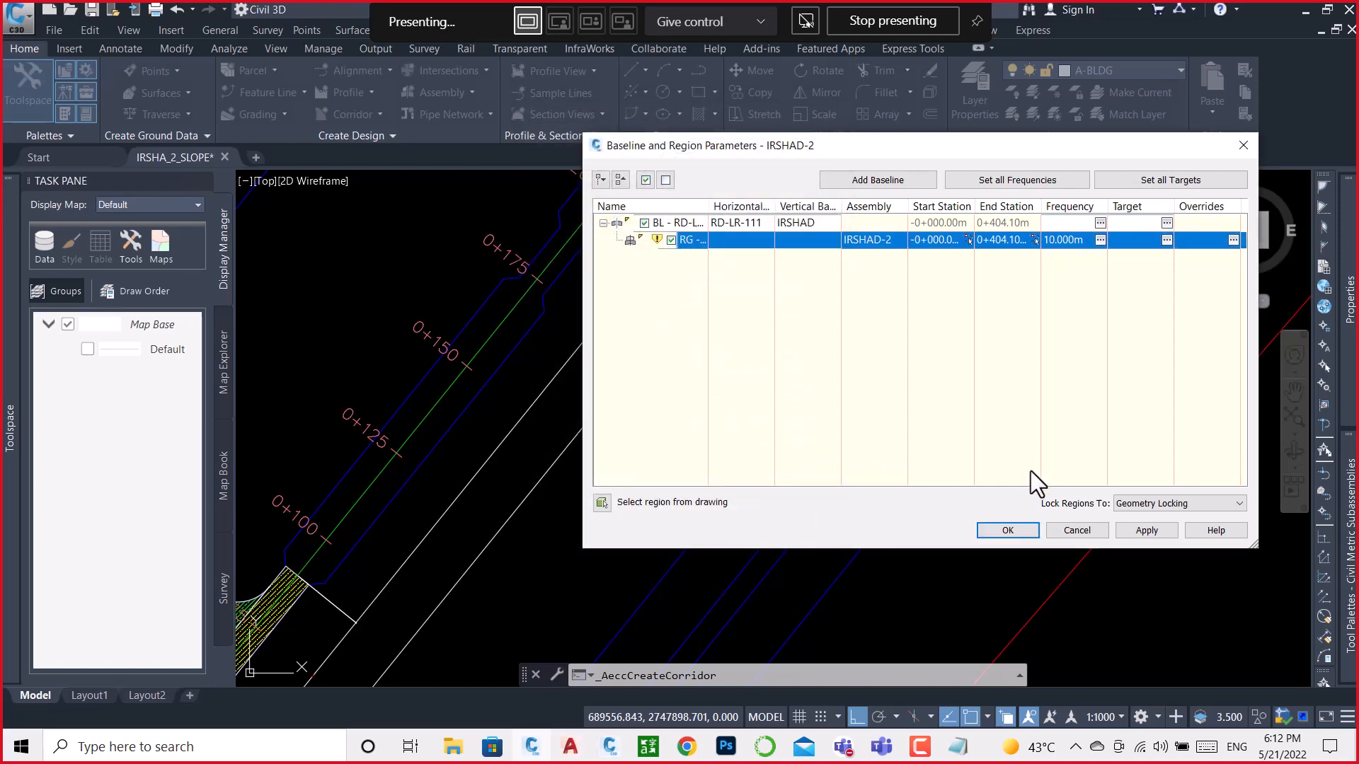
left_click(1020, 530)
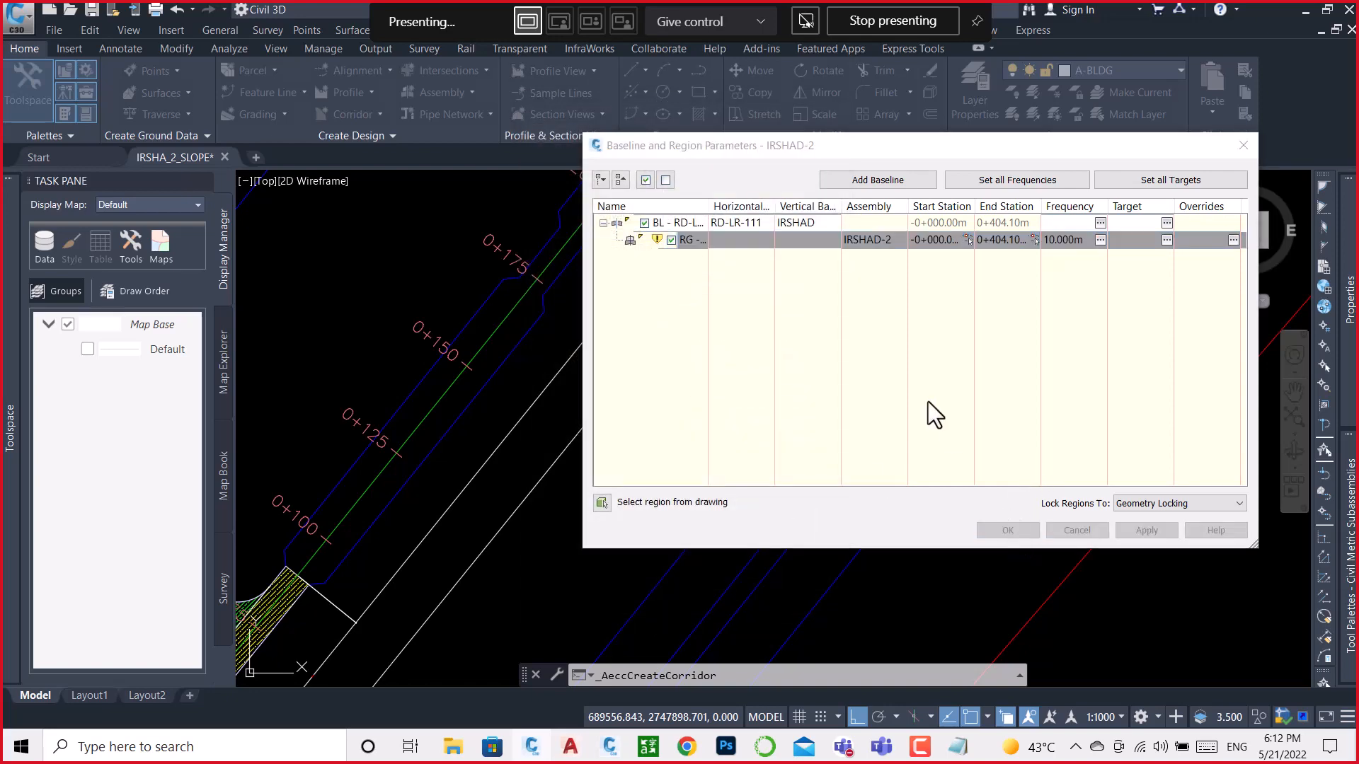
left_click(582, 344)
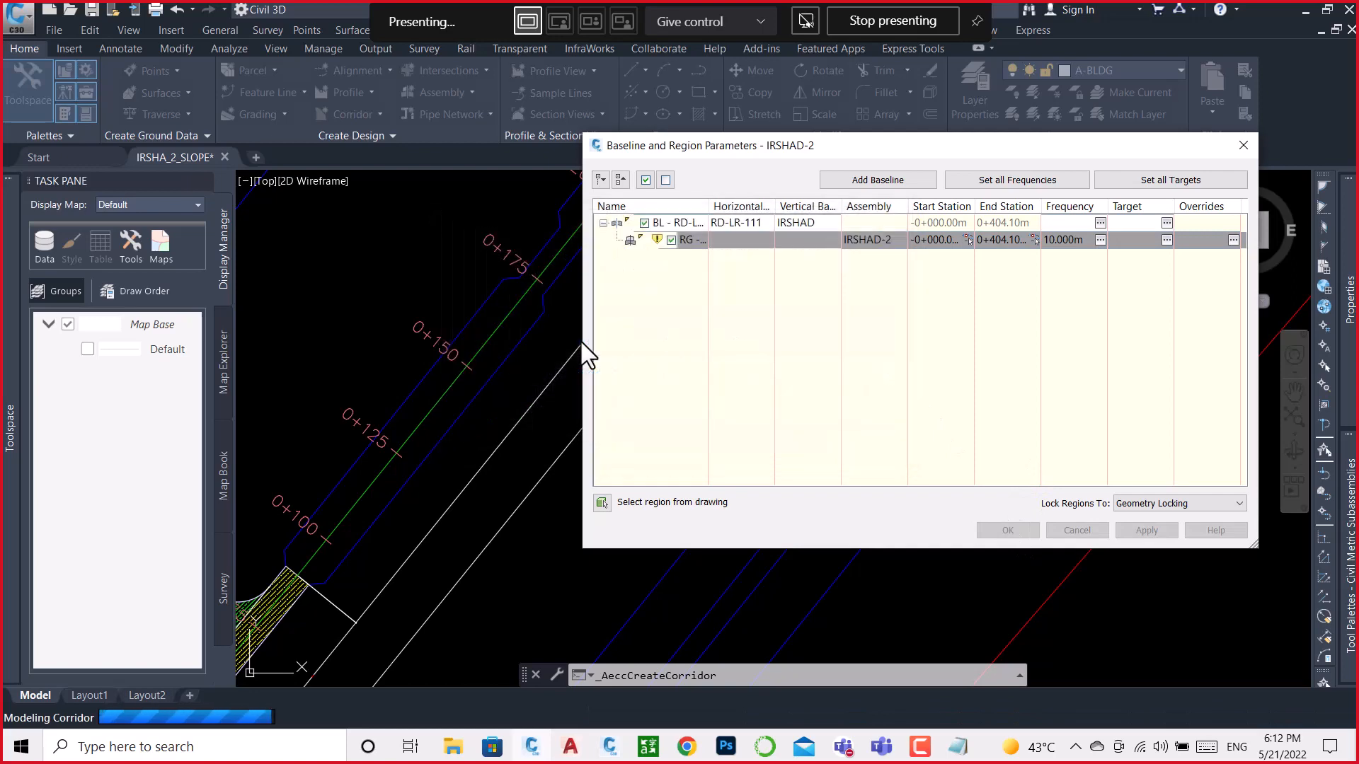
Step: Add a corridor surface named "TOP" in the new corridor's properties
scroll(559, 306, "down", 5)
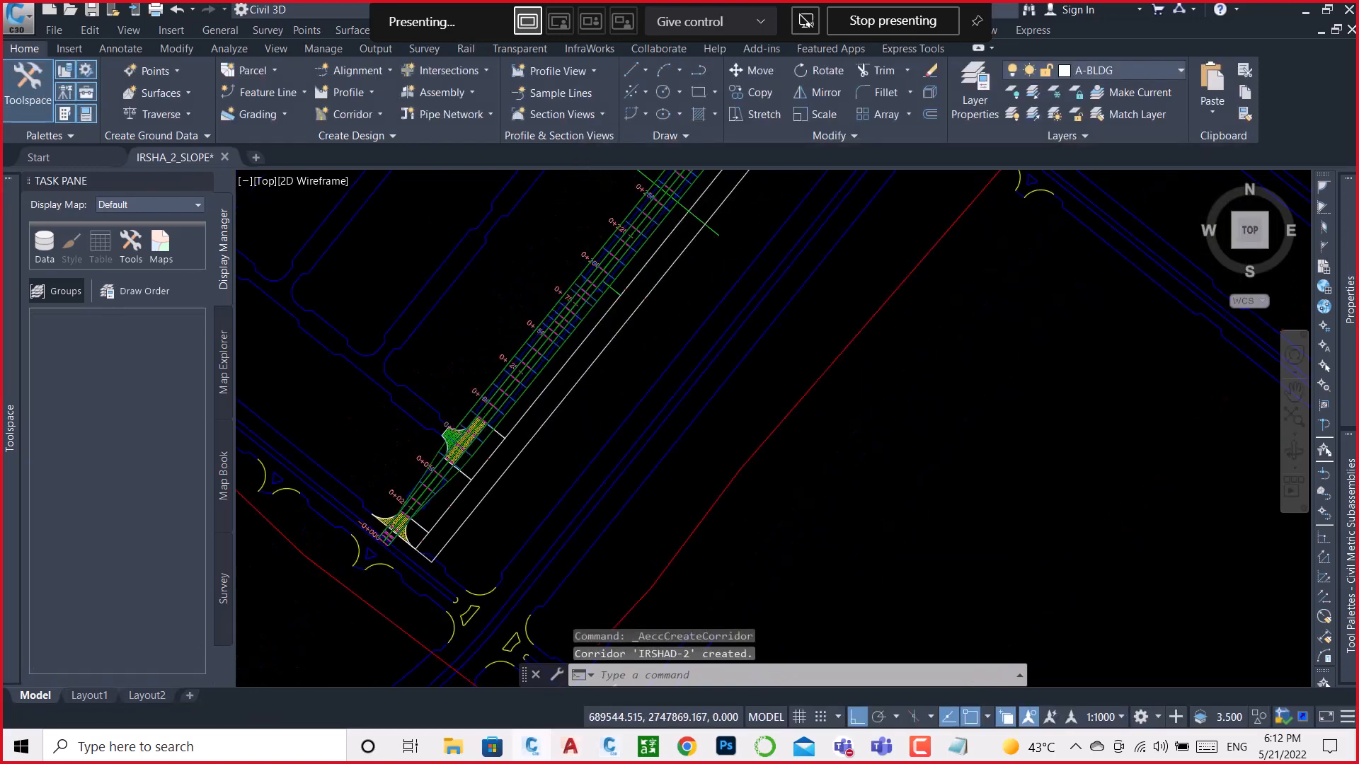
scroll(606, 304, "up", 6)
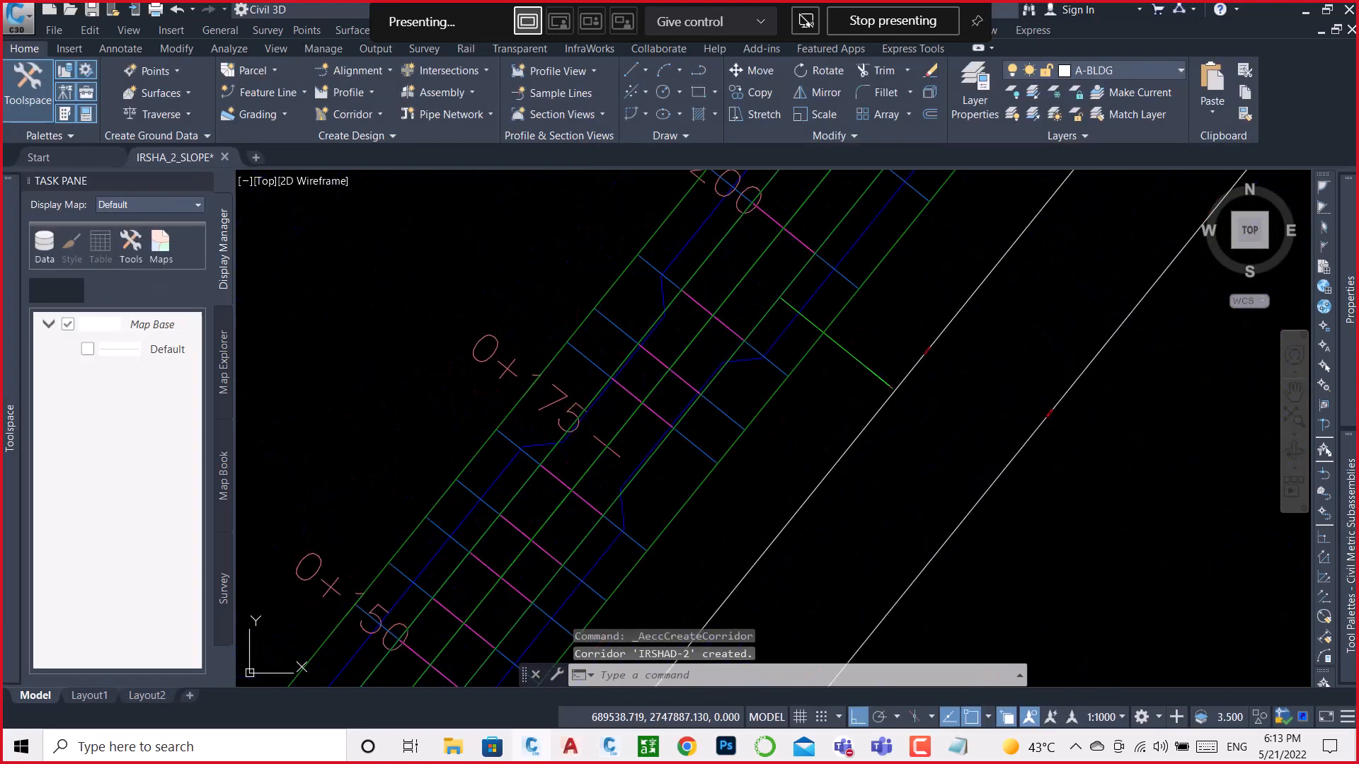
scroll(626, 269, "down", 3)
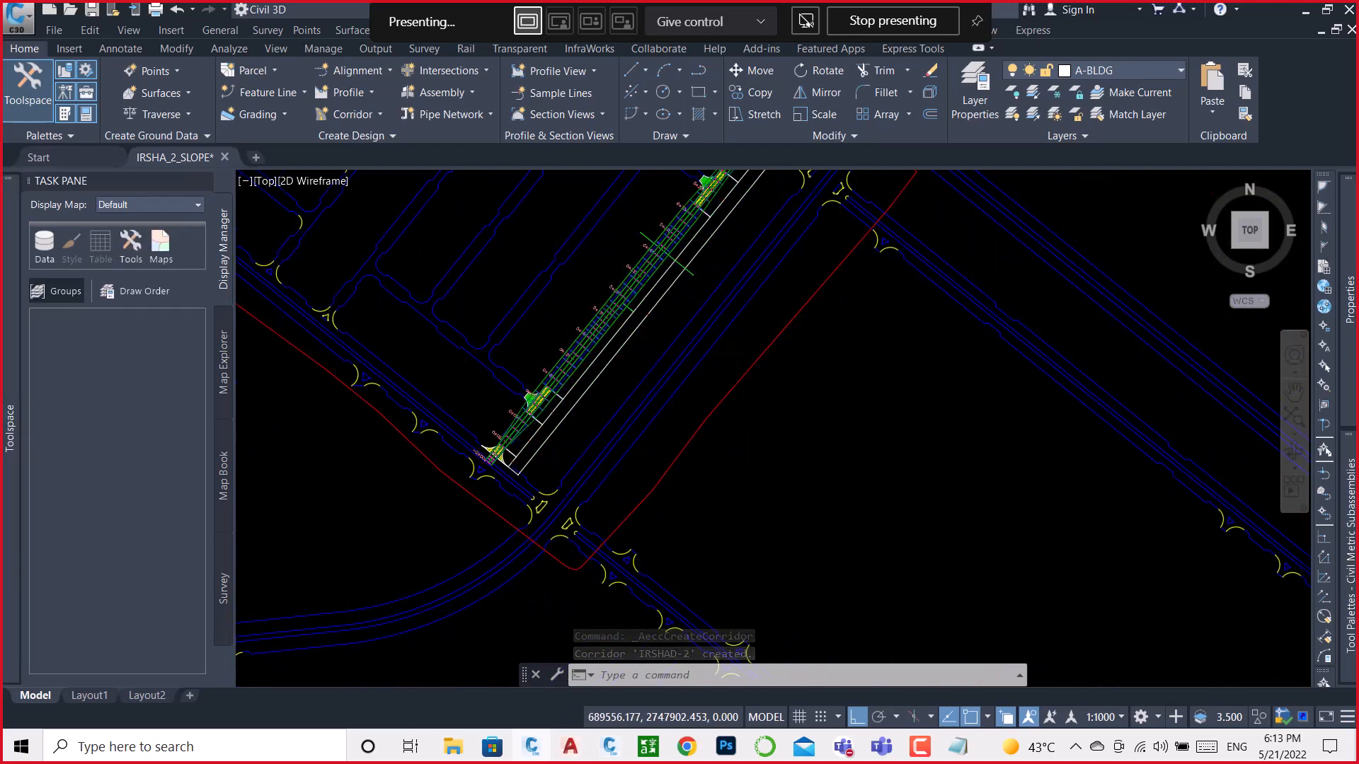
scroll(622, 282, "up", 5)
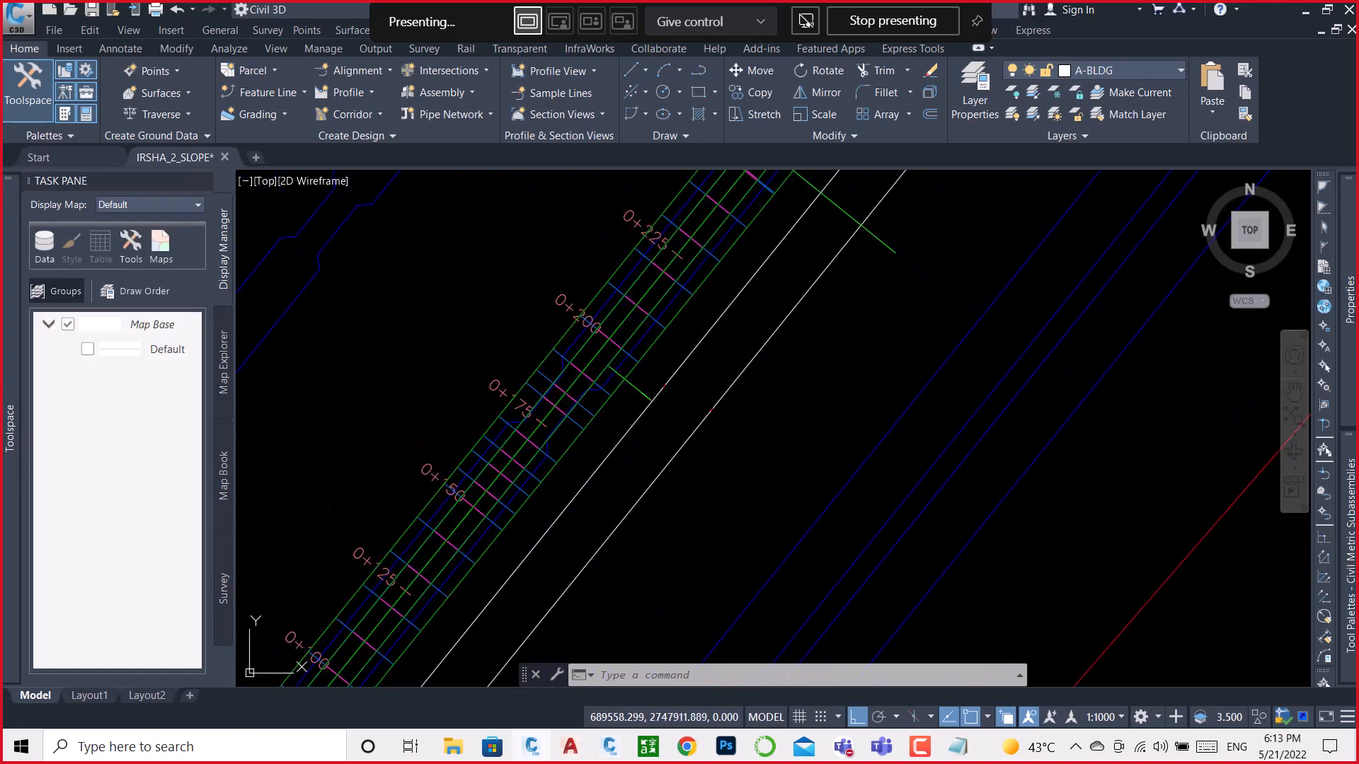
left_click(625, 261)
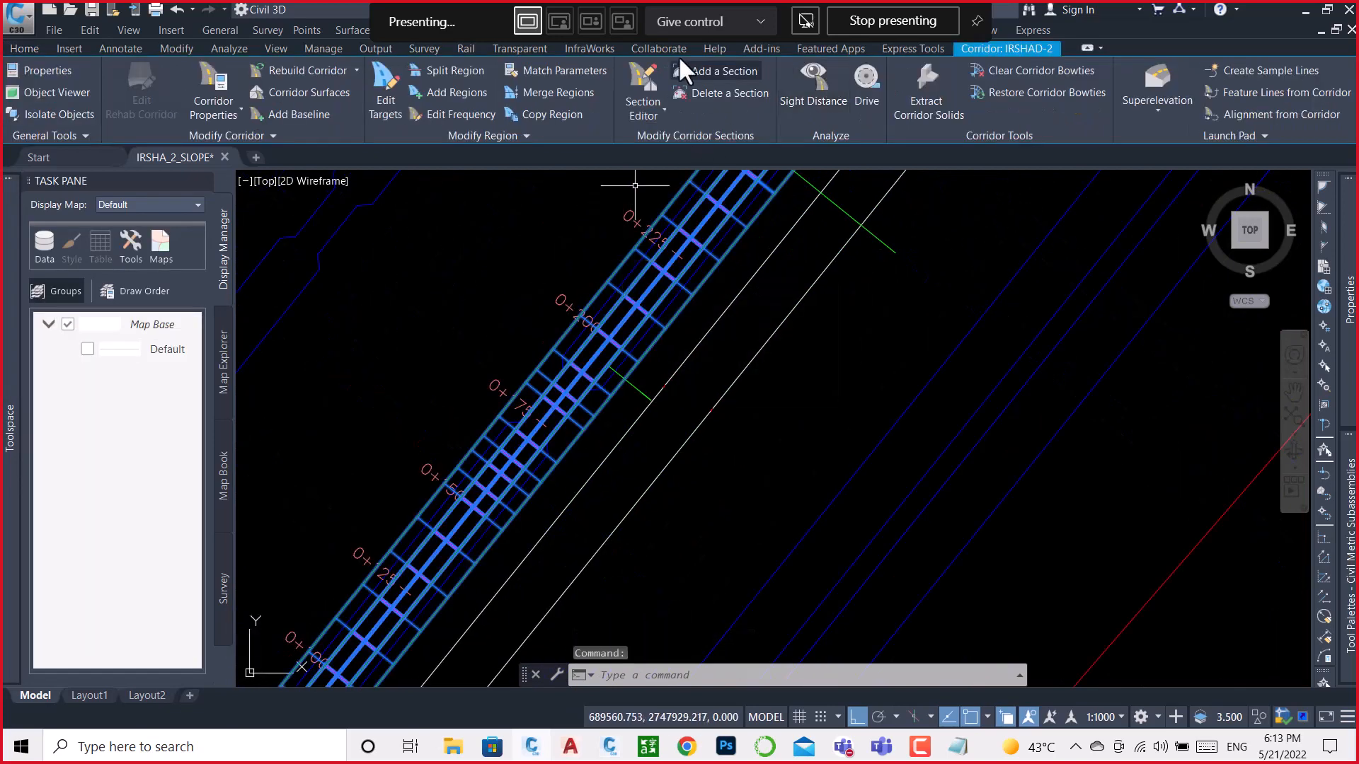
right_click(424, 284)
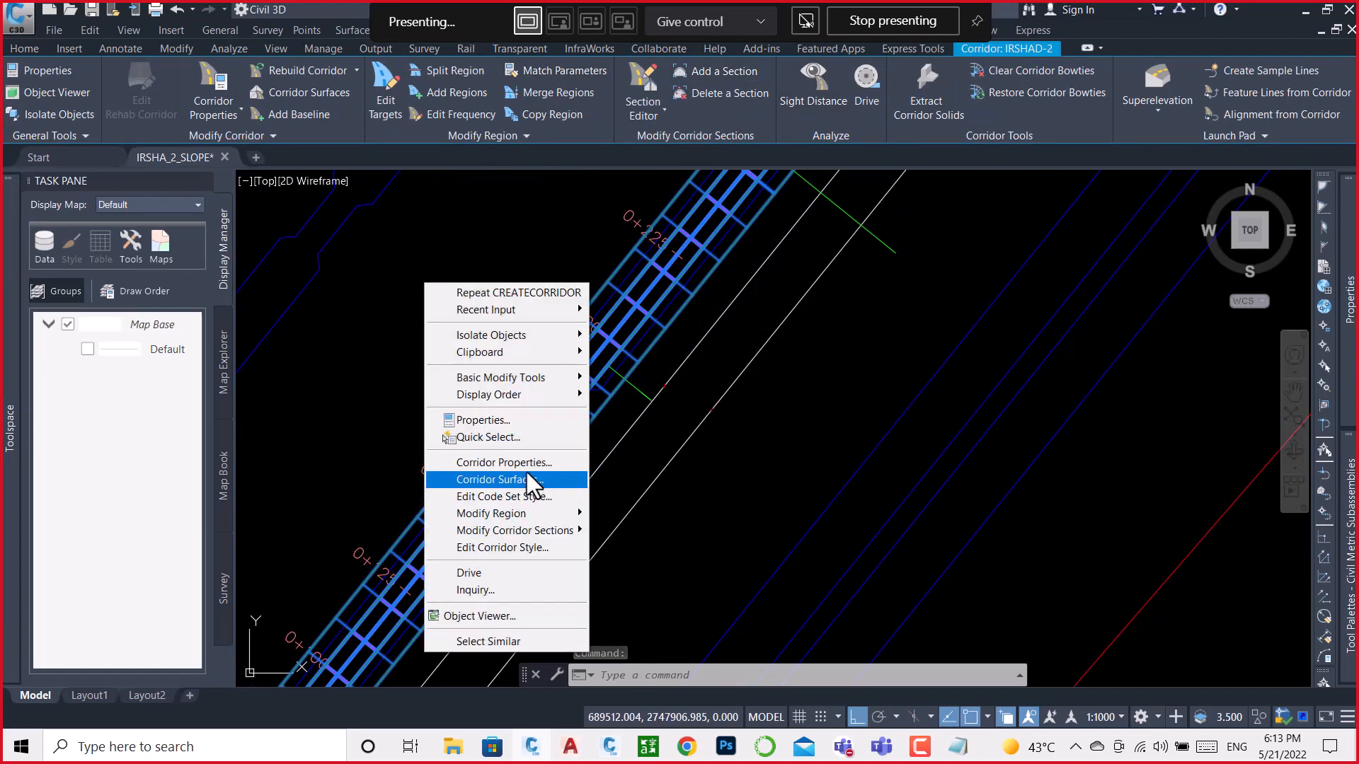
left_click(528, 459)
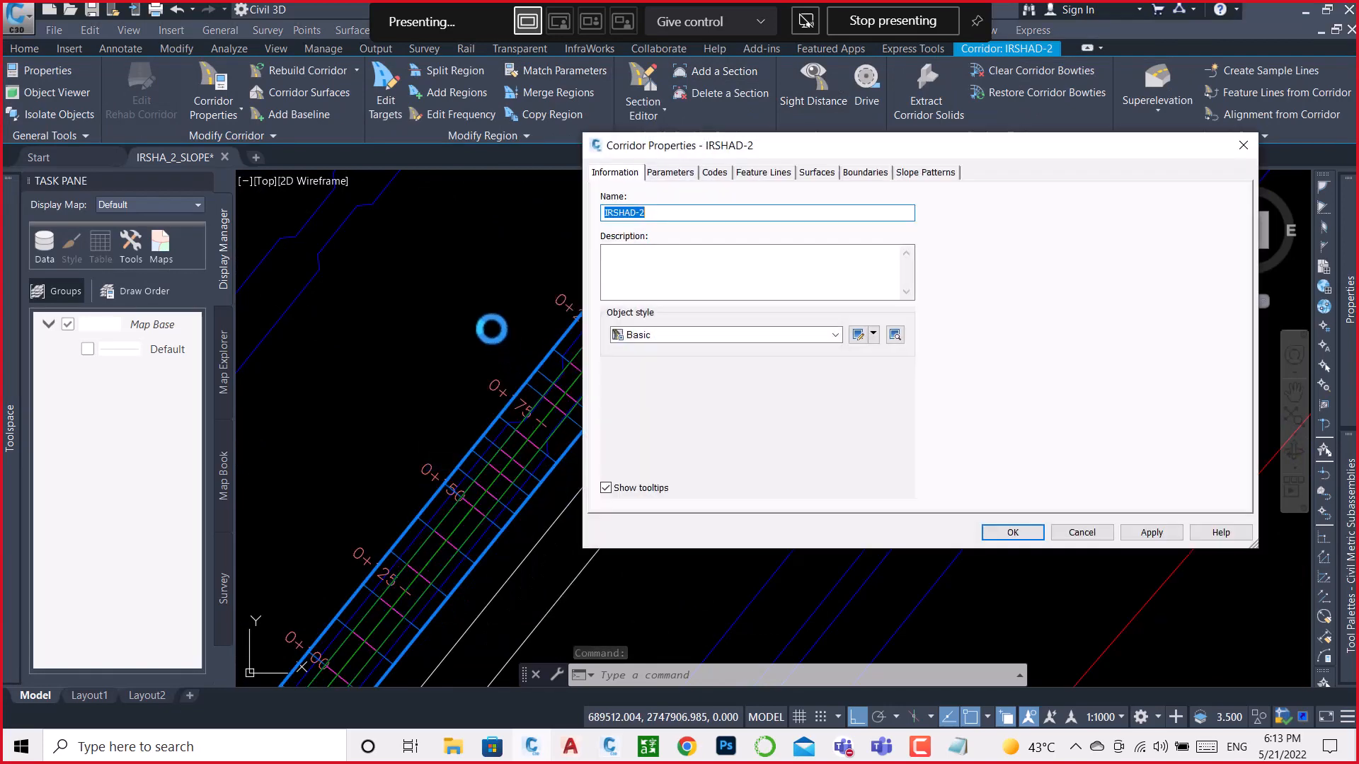
left_click(816, 172)
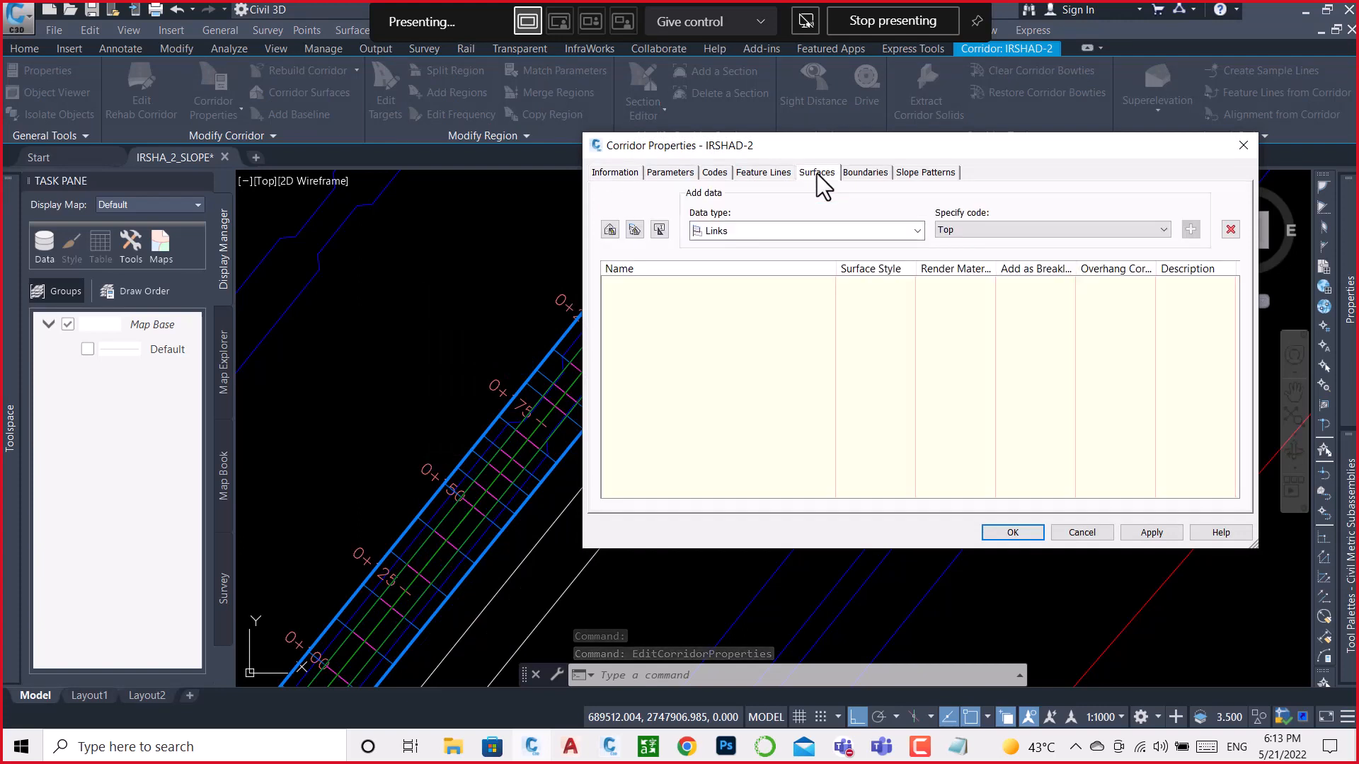
left_click(610, 232)
left_click(714, 286)
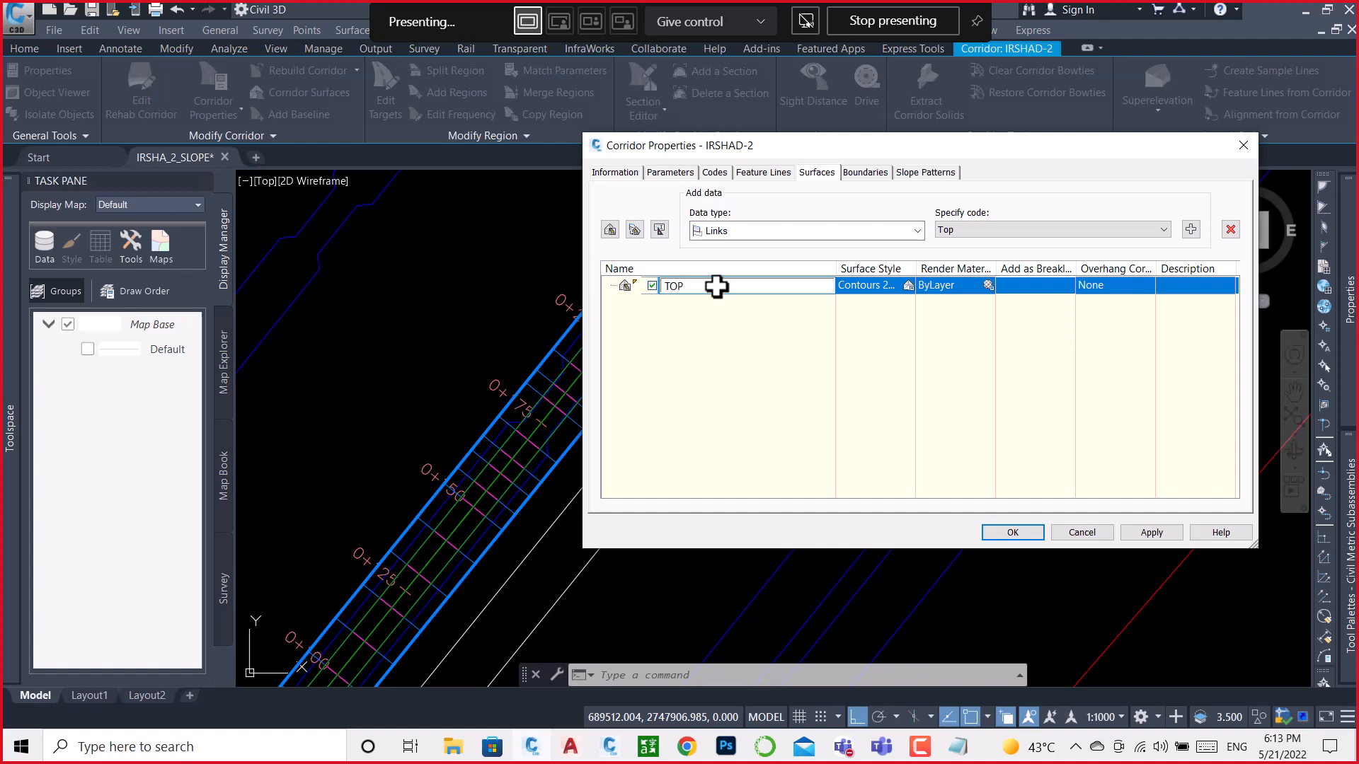
Step: Add the Top link code to the TOP surface as a breakline and set overhang correction to Top Links
left_click(1191, 231)
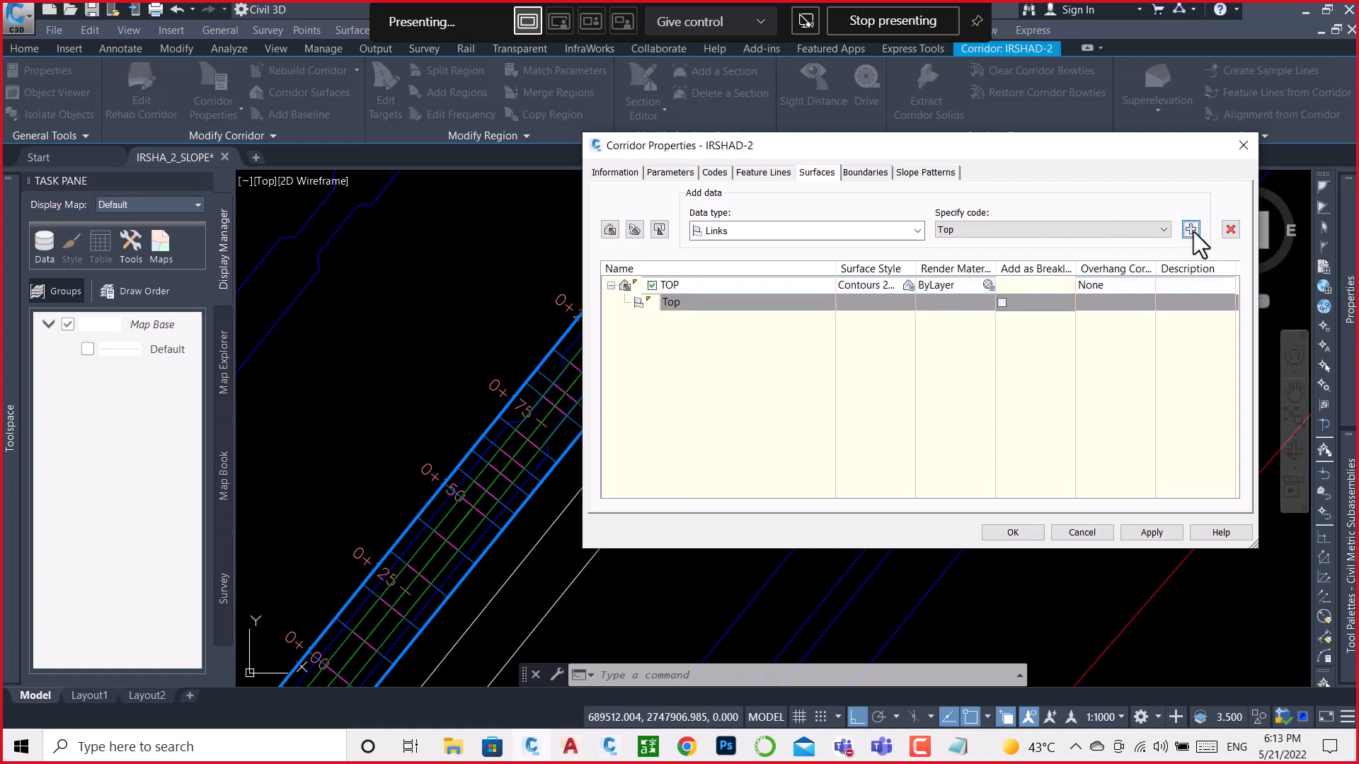
left_click(1006, 302)
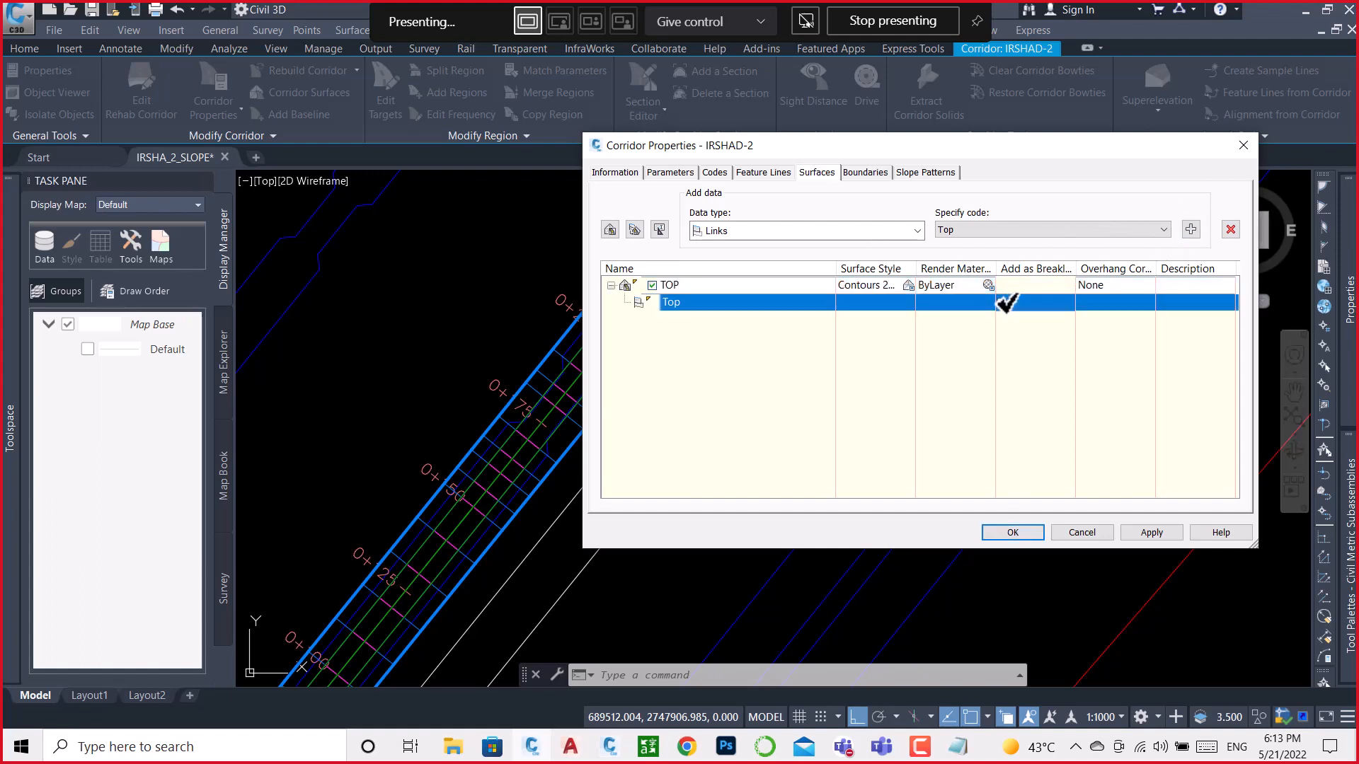
left_click(1089, 285)
left_click(1102, 286)
left_click(1104, 304)
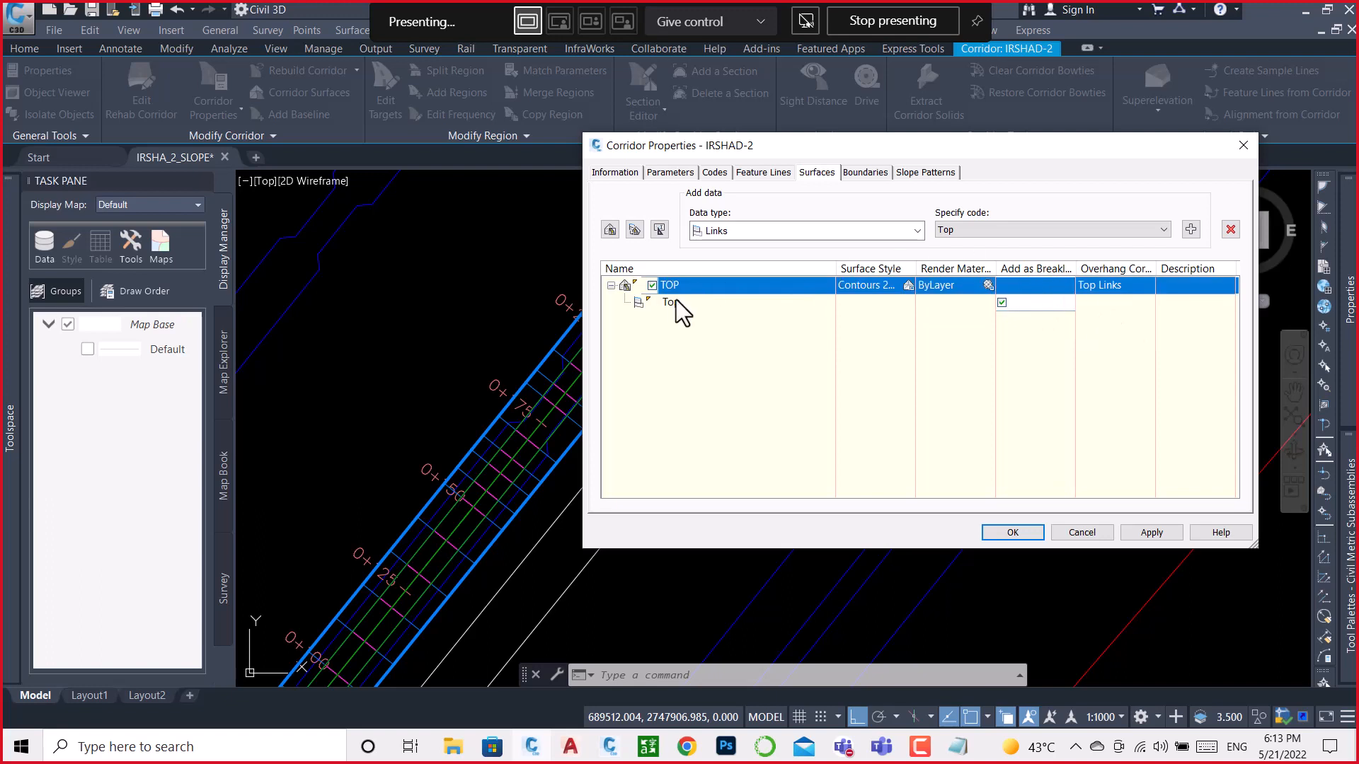
Step: Add the link code Top_Datum_Daylight_Daylight_Fill to the TOP surface as a breakline
left_click(1164, 230)
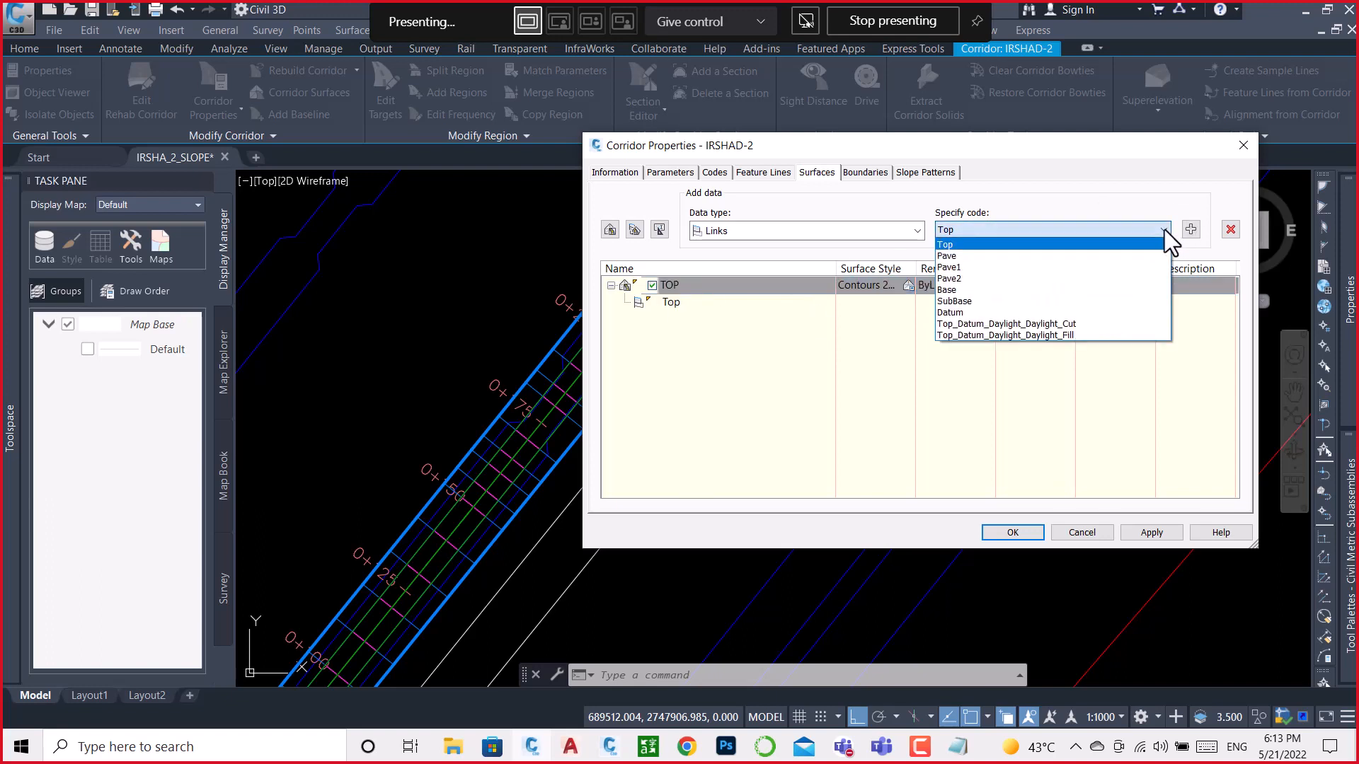
left_click(1067, 335)
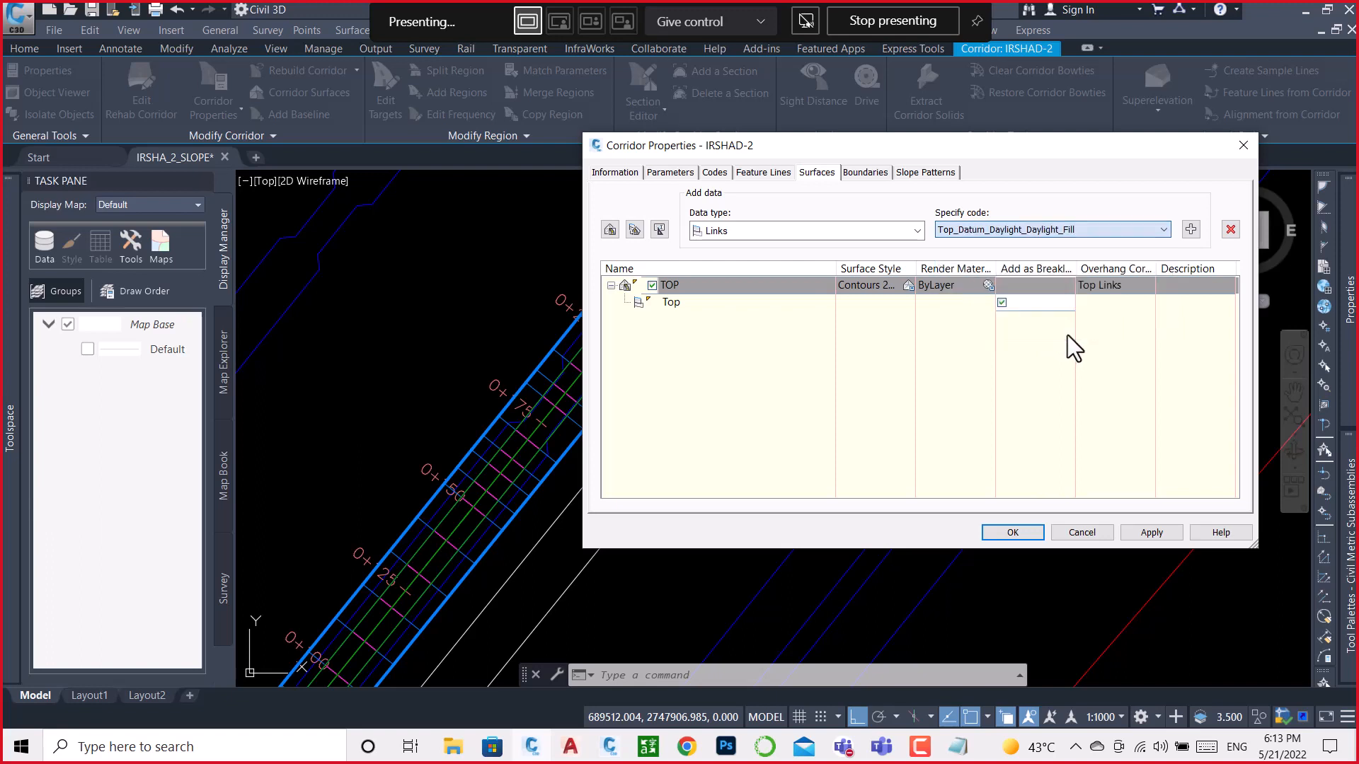
left_click(1191, 230)
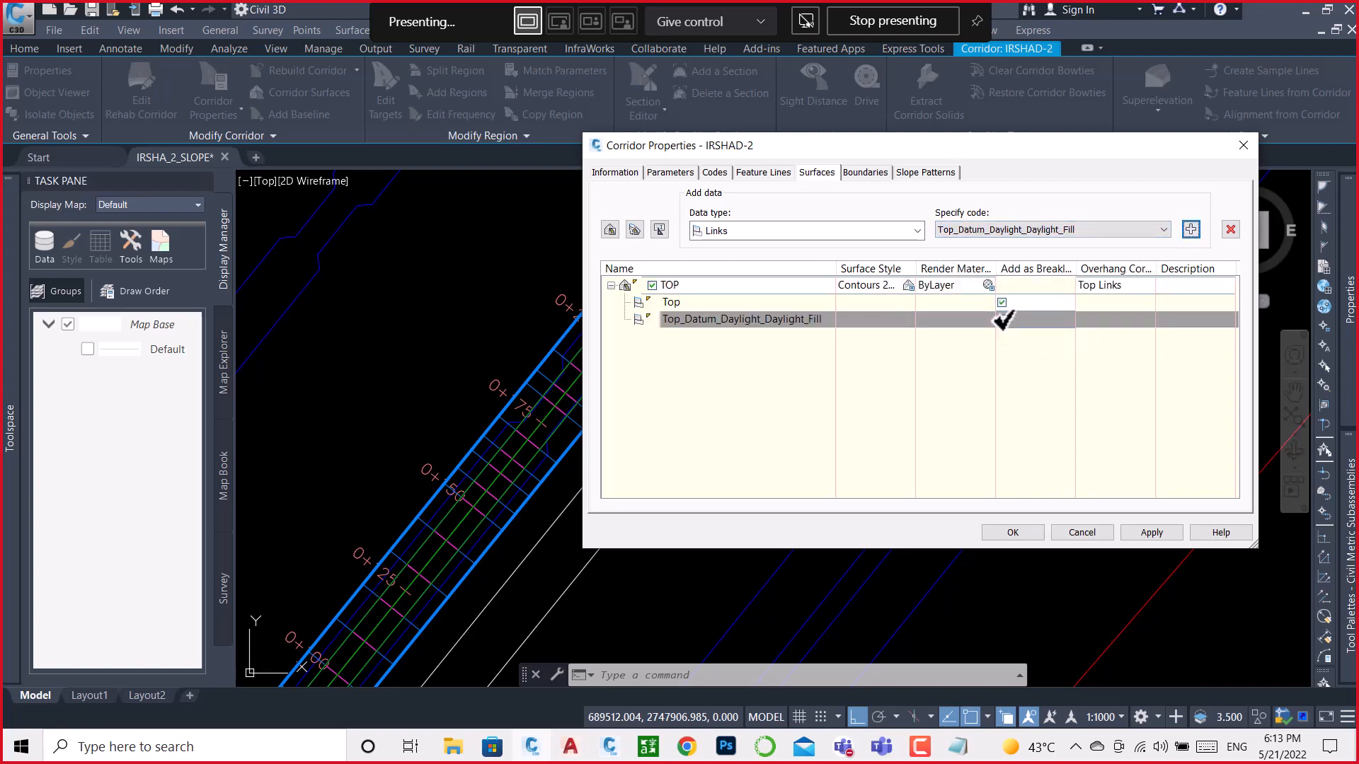
left_click(1001, 319)
Step: Add the link code Top_Datum_Daylight_Daylight_Cut to the TOP surface as a breakline
left_click(1163, 230)
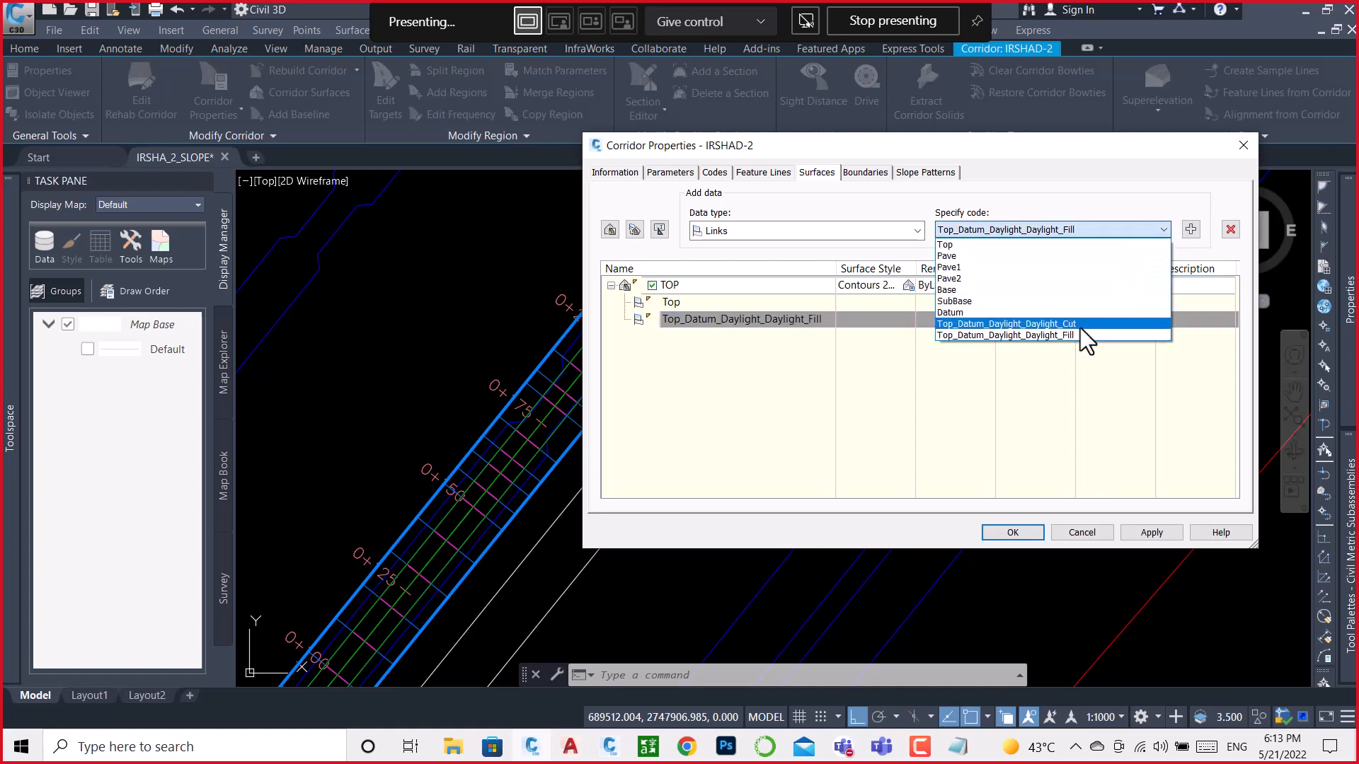
left_click(1077, 326)
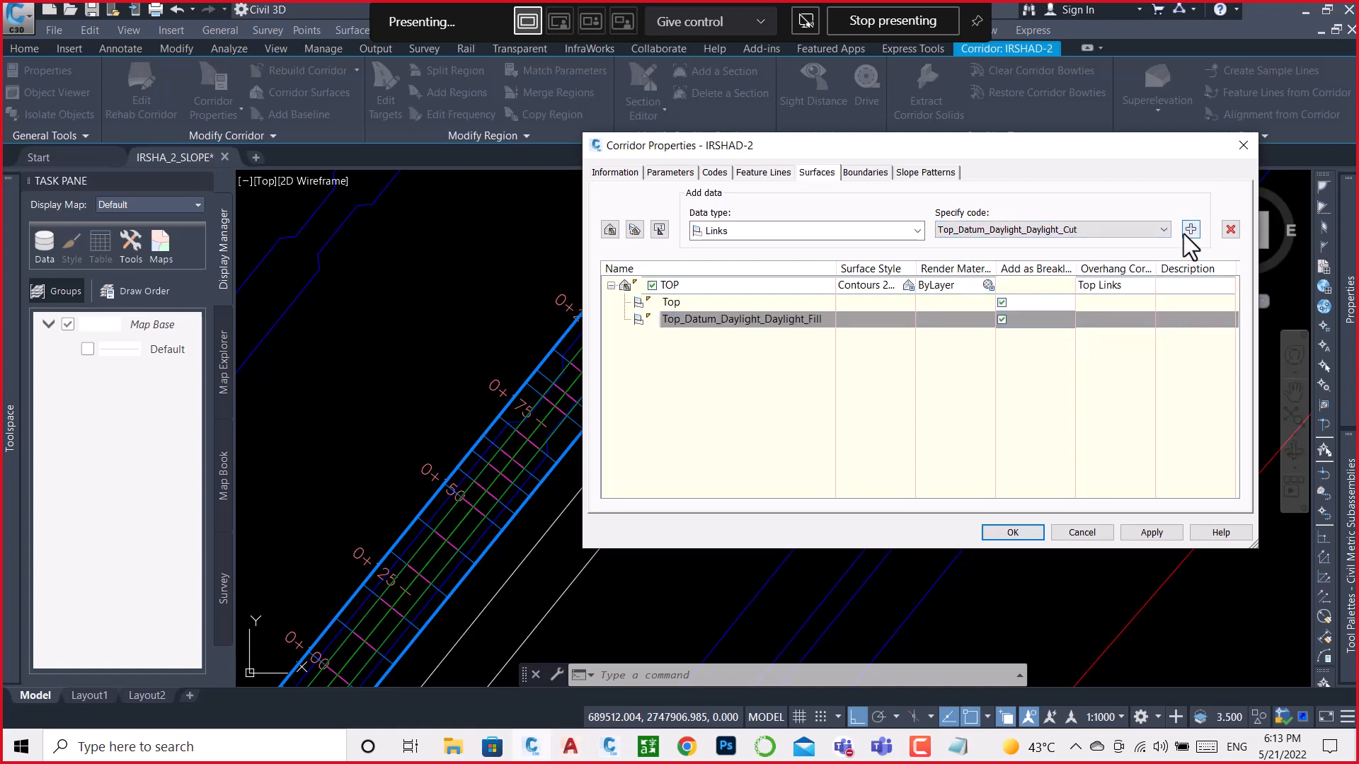
left_click(1190, 230)
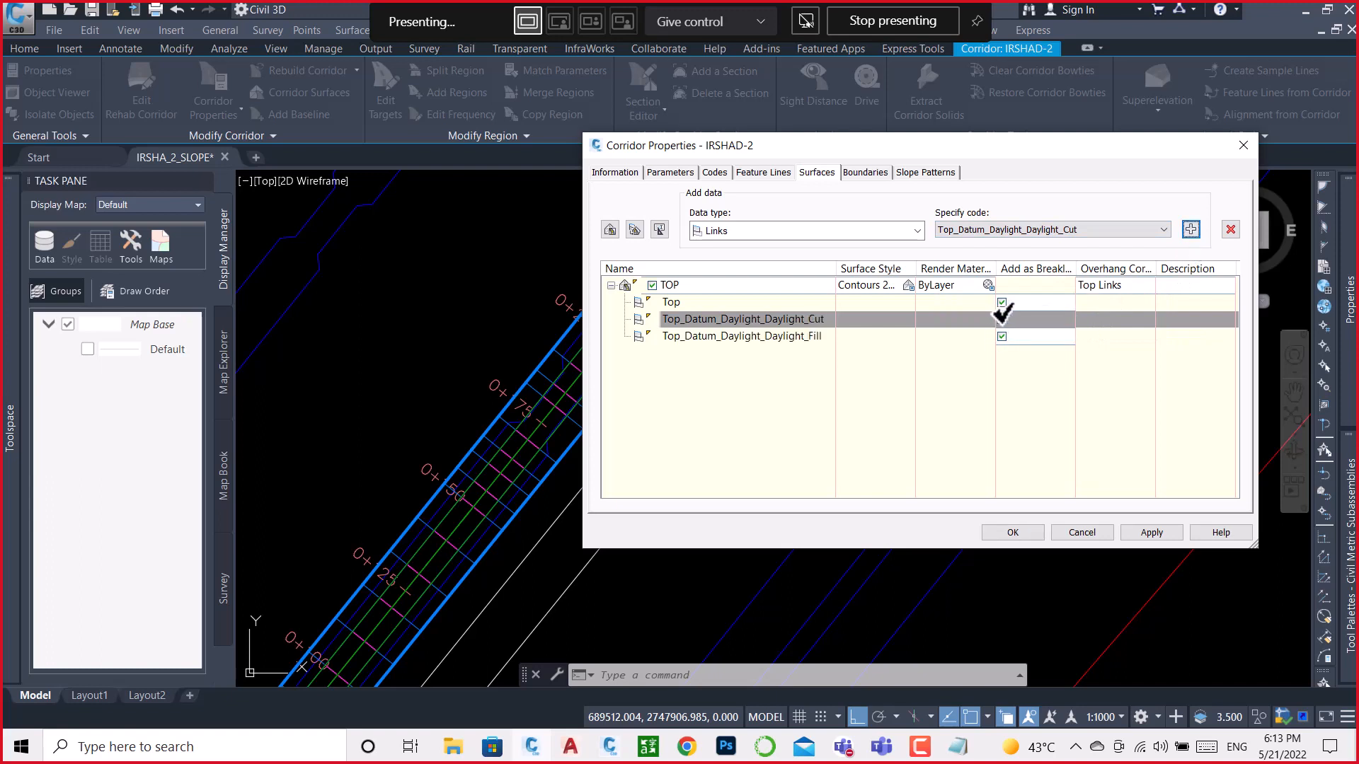
left_click(1002, 318)
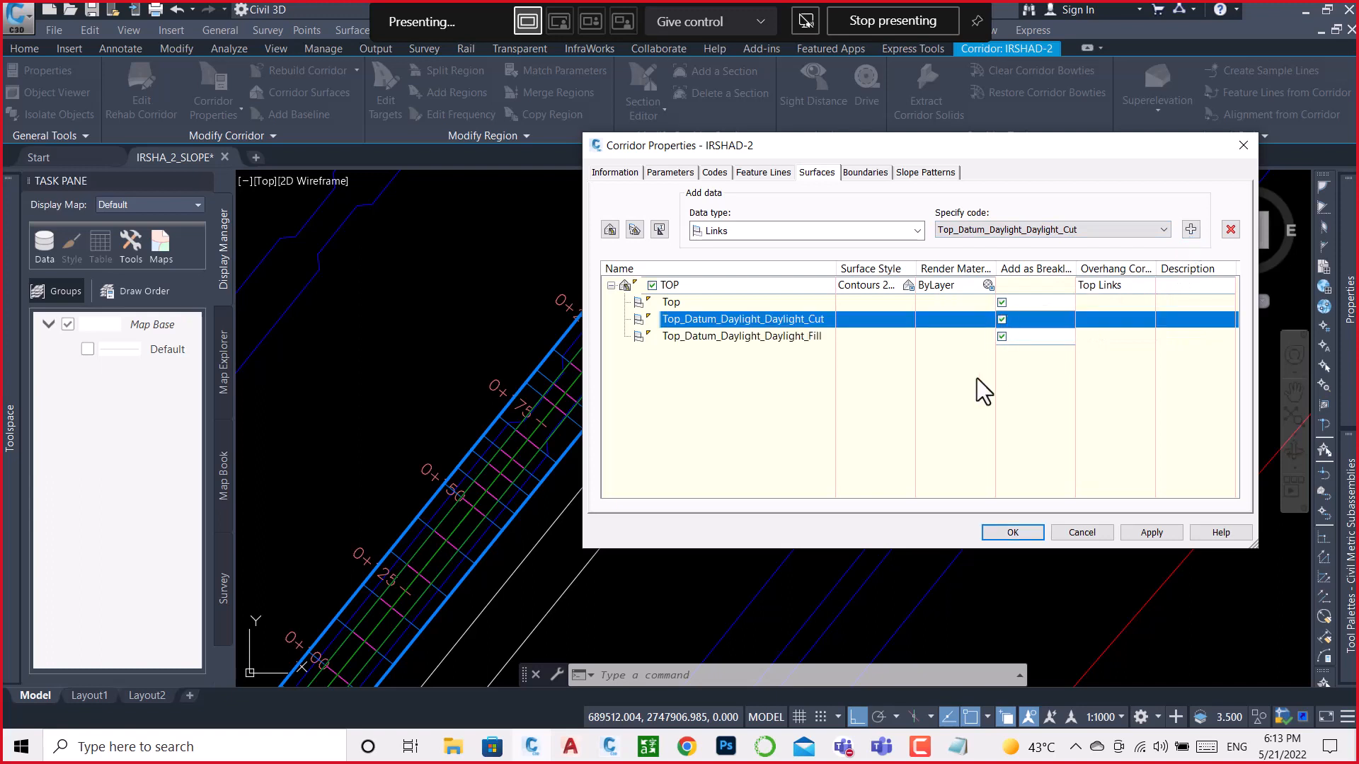
Step: Use the corridor extents as the TOP surface's outer boundary, rebuild the corridor and accept its properties
left_click(866, 174)
left_click(660, 217)
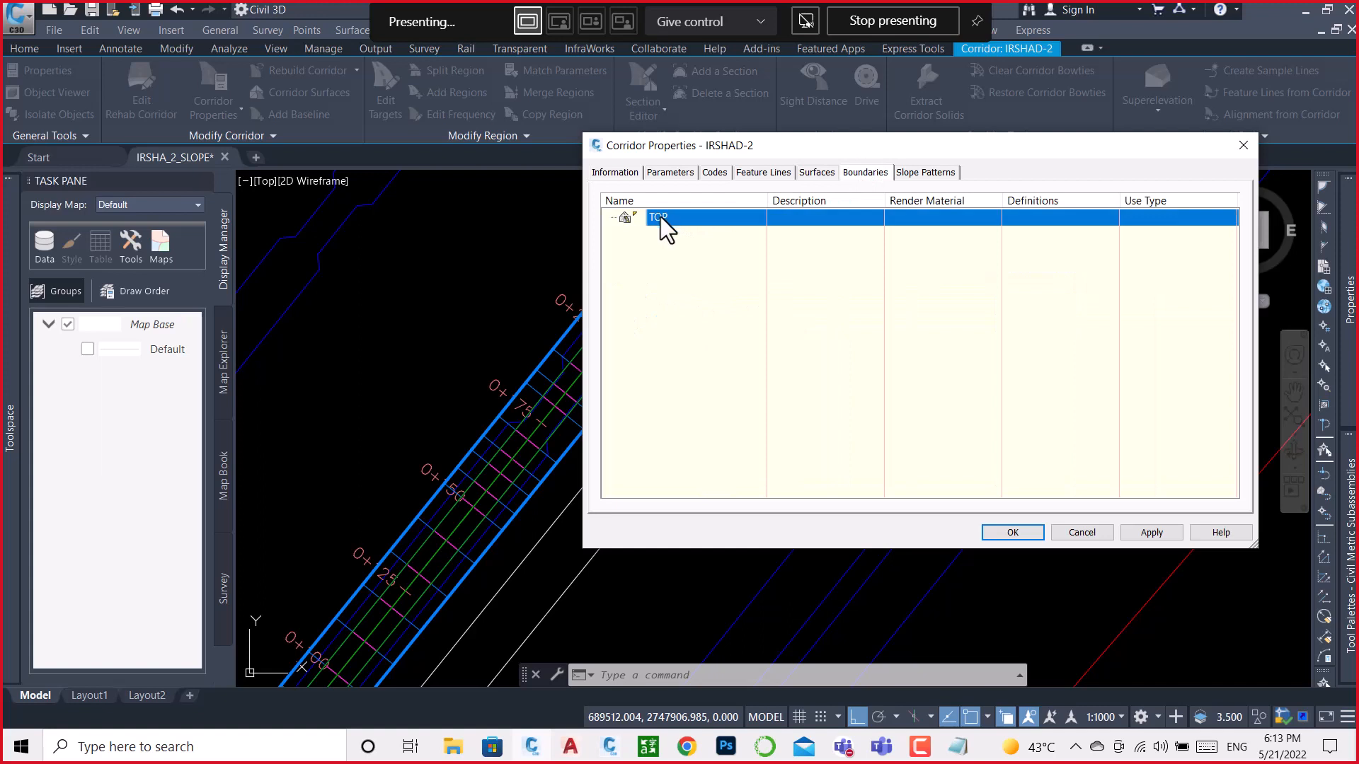
right_click(660, 217)
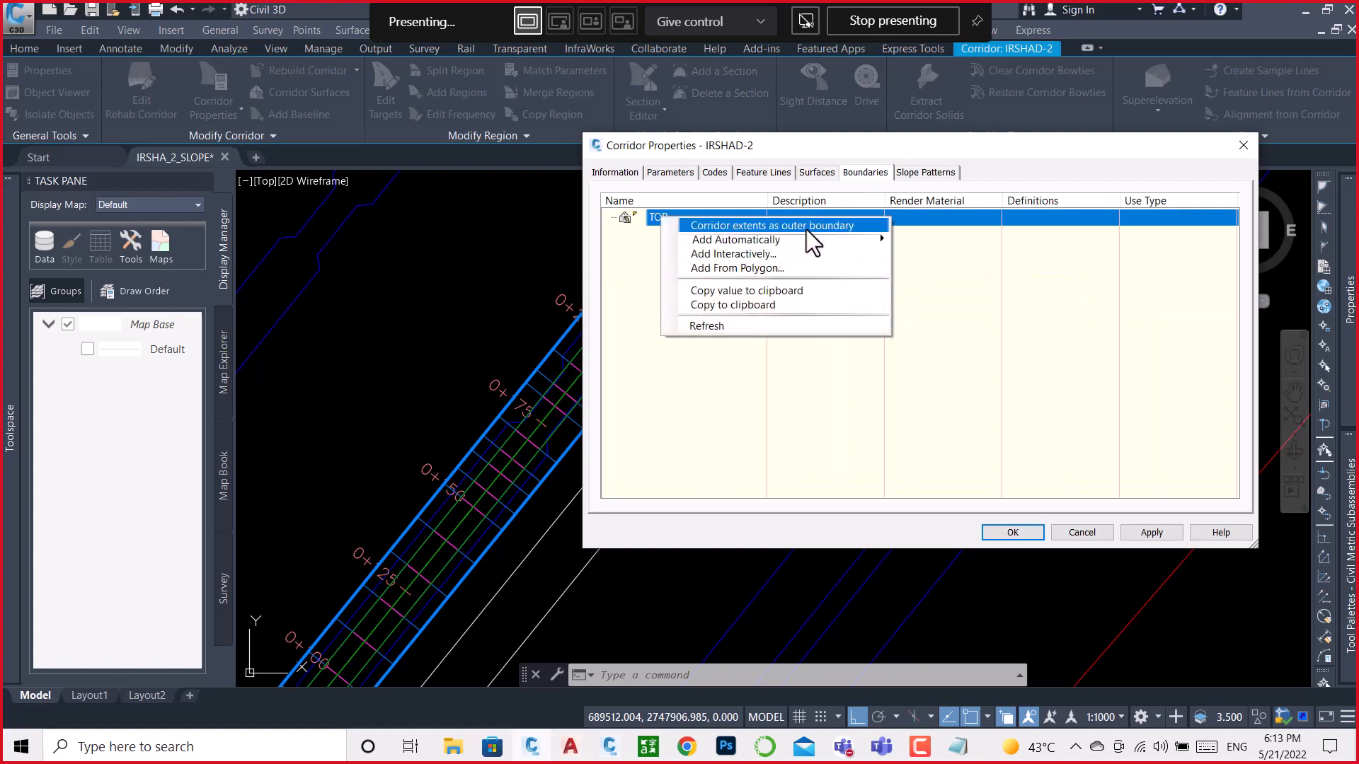
left_click(826, 226)
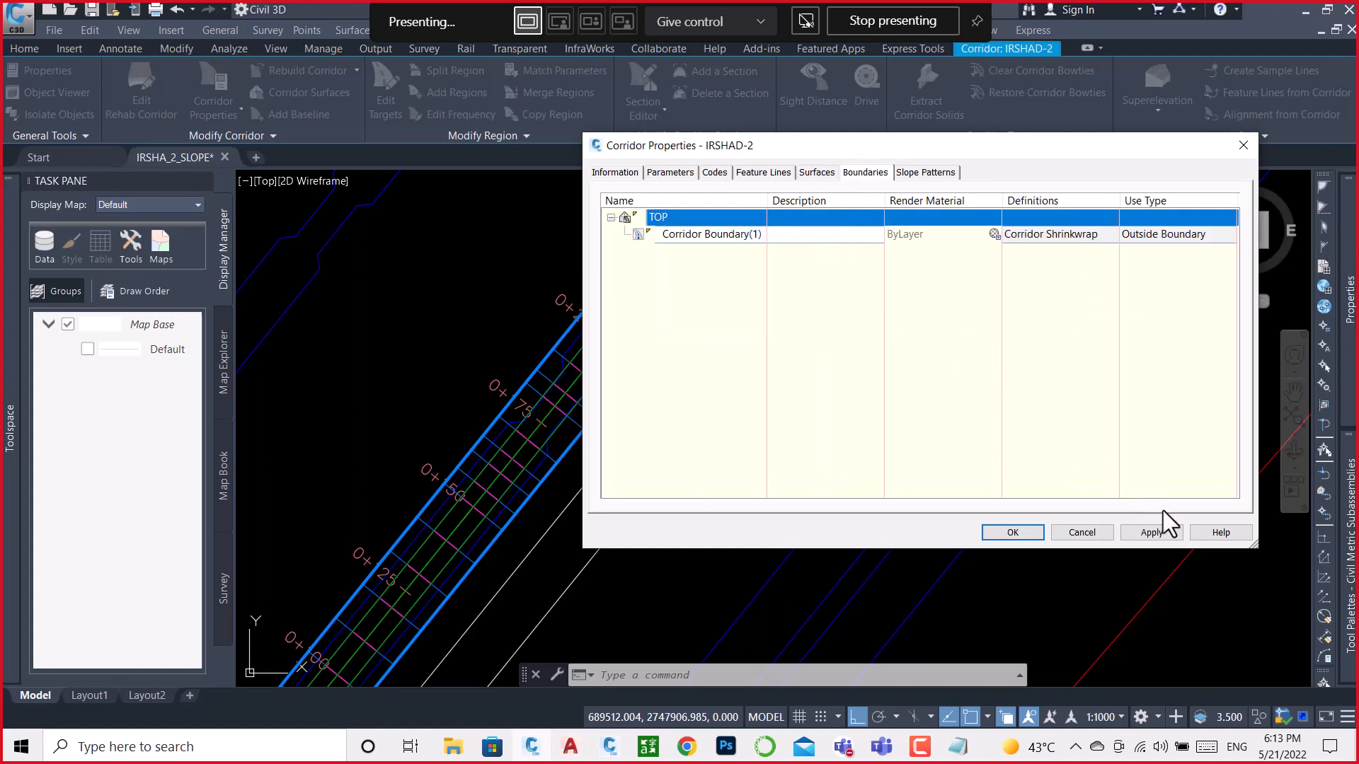
left_click(1170, 531)
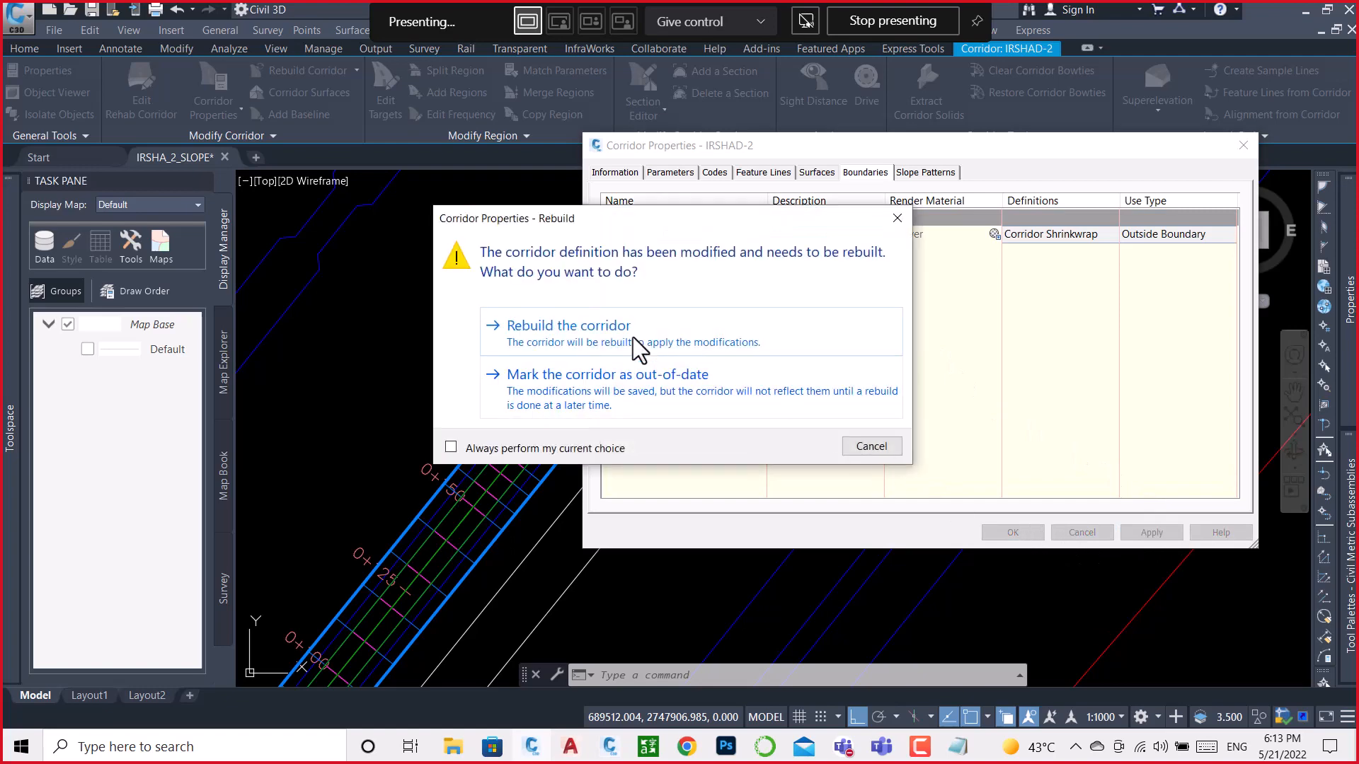
left_click(582, 325)
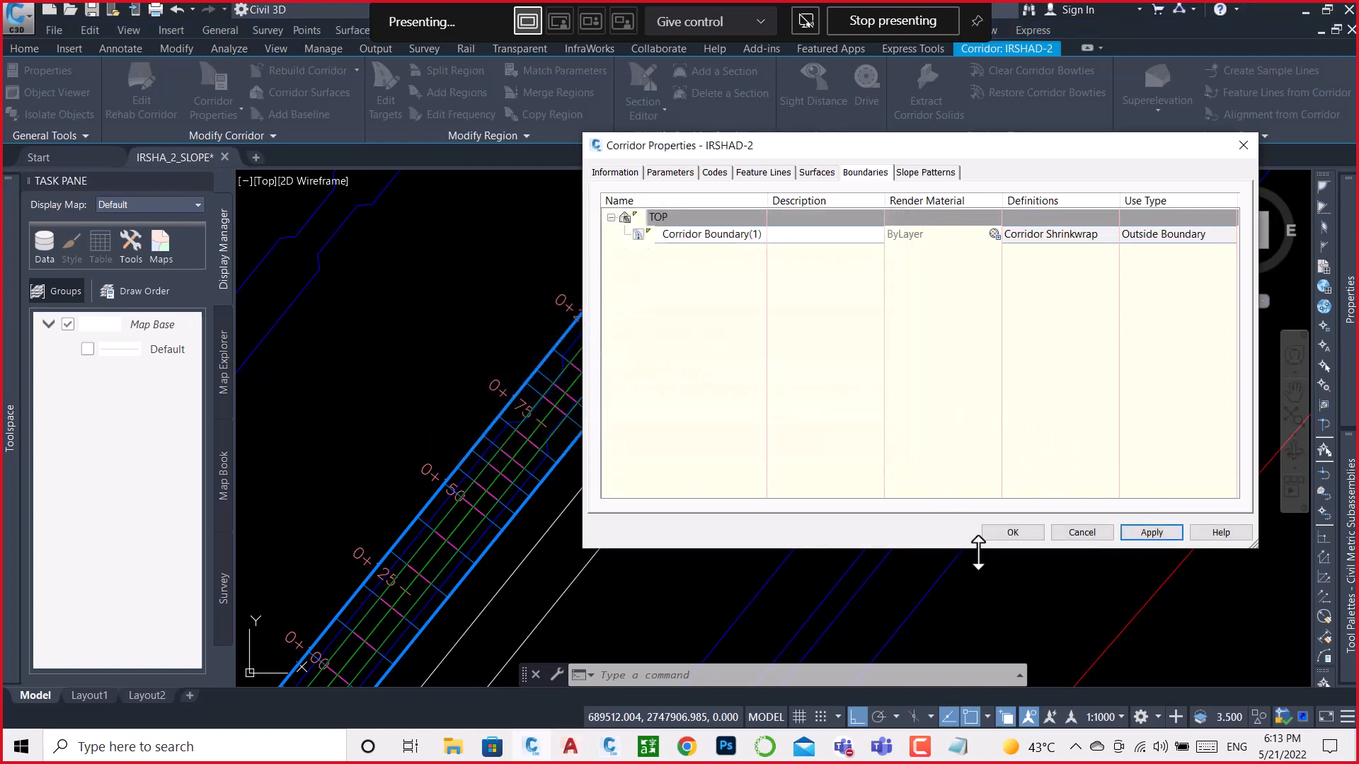
left_click(1012, 532)
Step: Examine the rebuilt corridor and the TOP surface's outer boundary along it by selecting the surface, and clear the selection
scroll(795, 440, "down", 3)
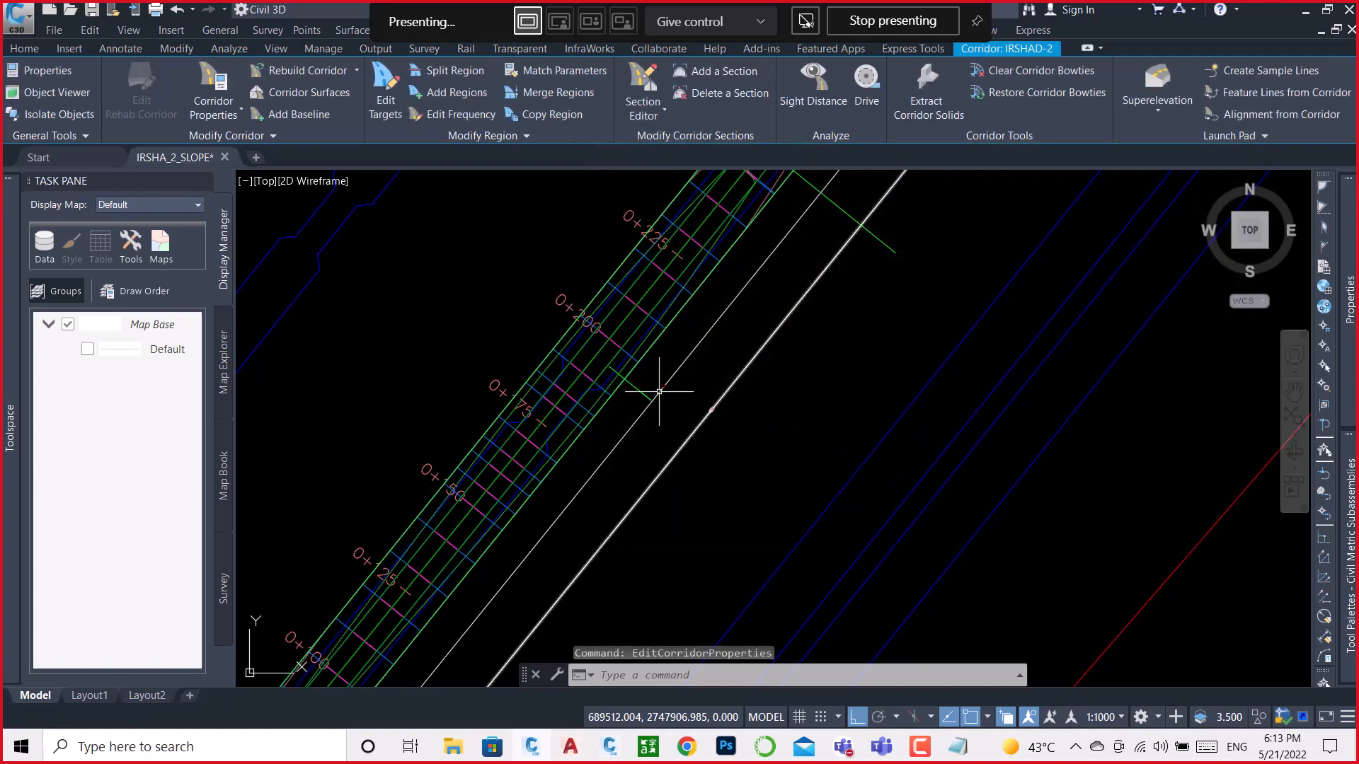
scroll(707, 370, "down", 3)
scroll(554, 394, "up", 8)
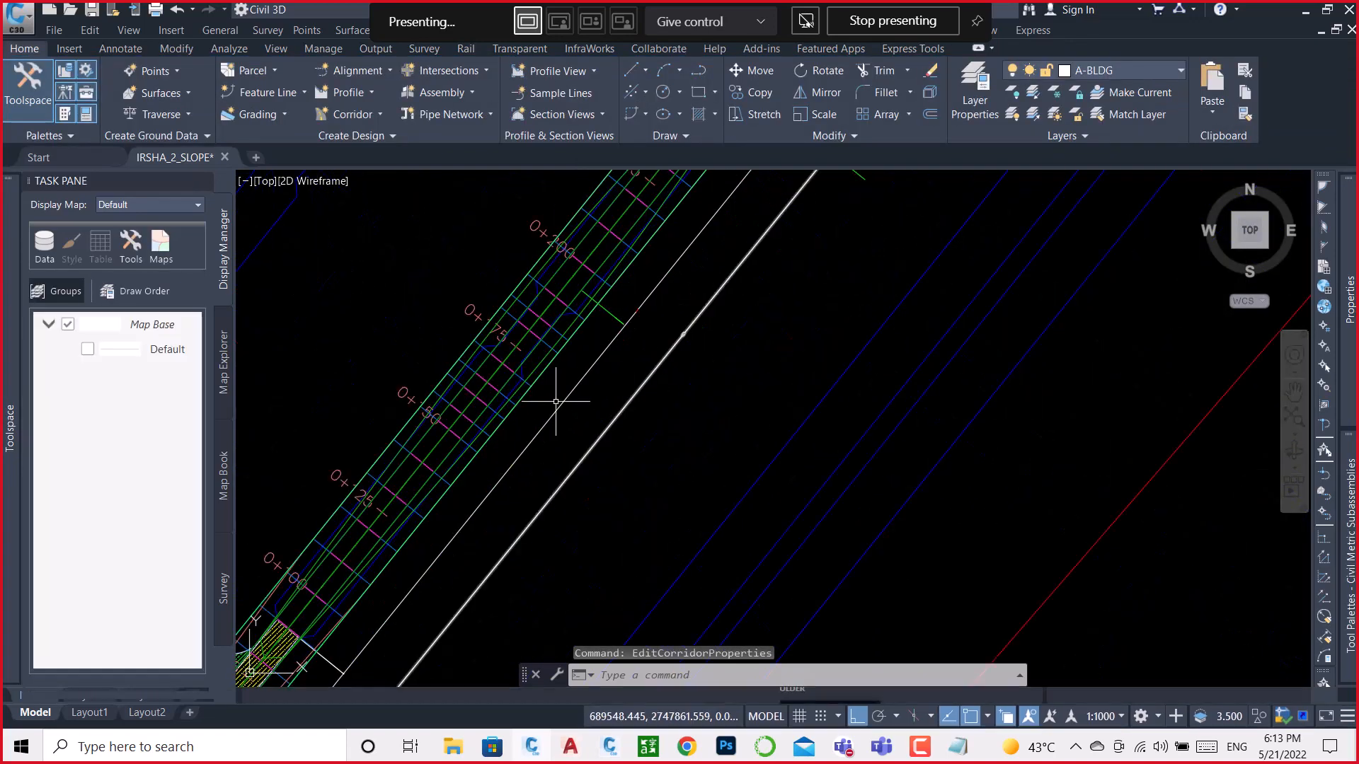
scroll(492, 398, "up", 2)
scroll(392, 511, "up", 6)
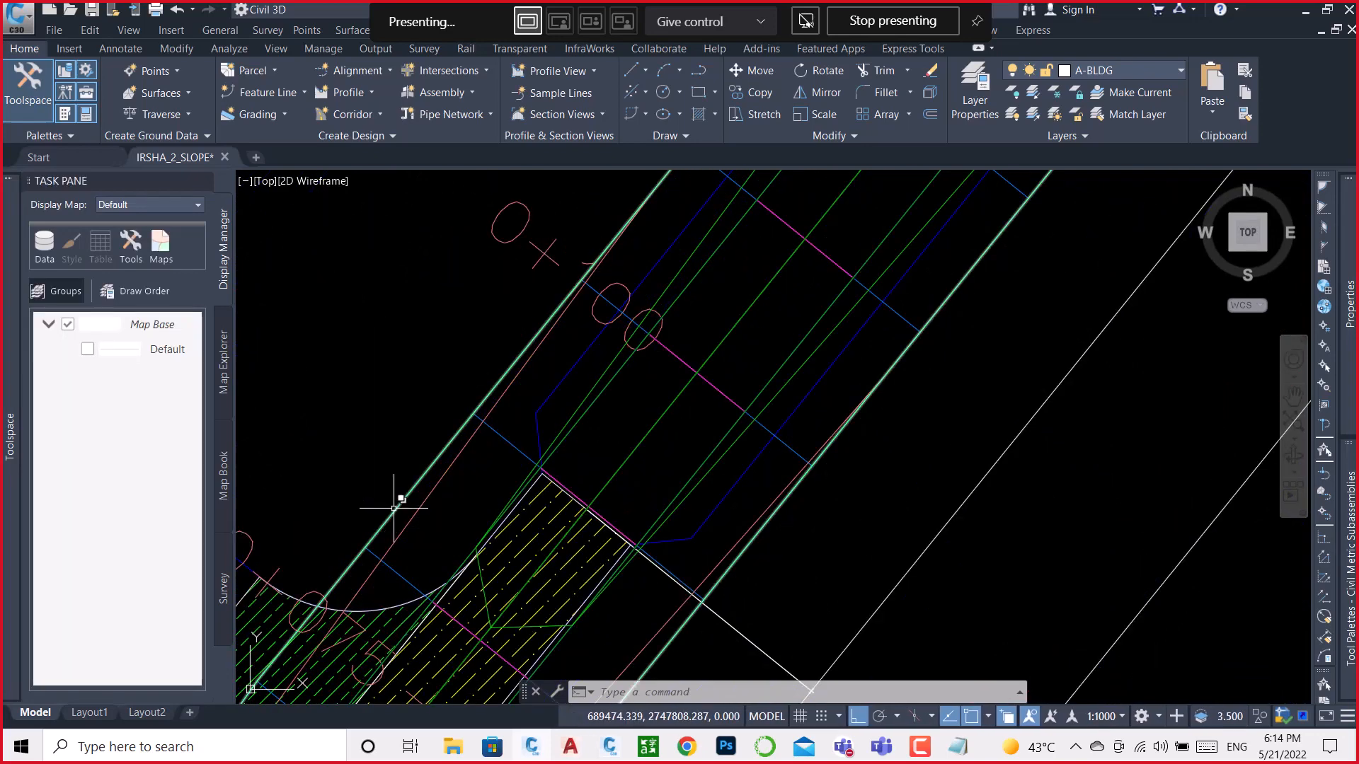
left_click(393, 508)
left_click(394, 509)
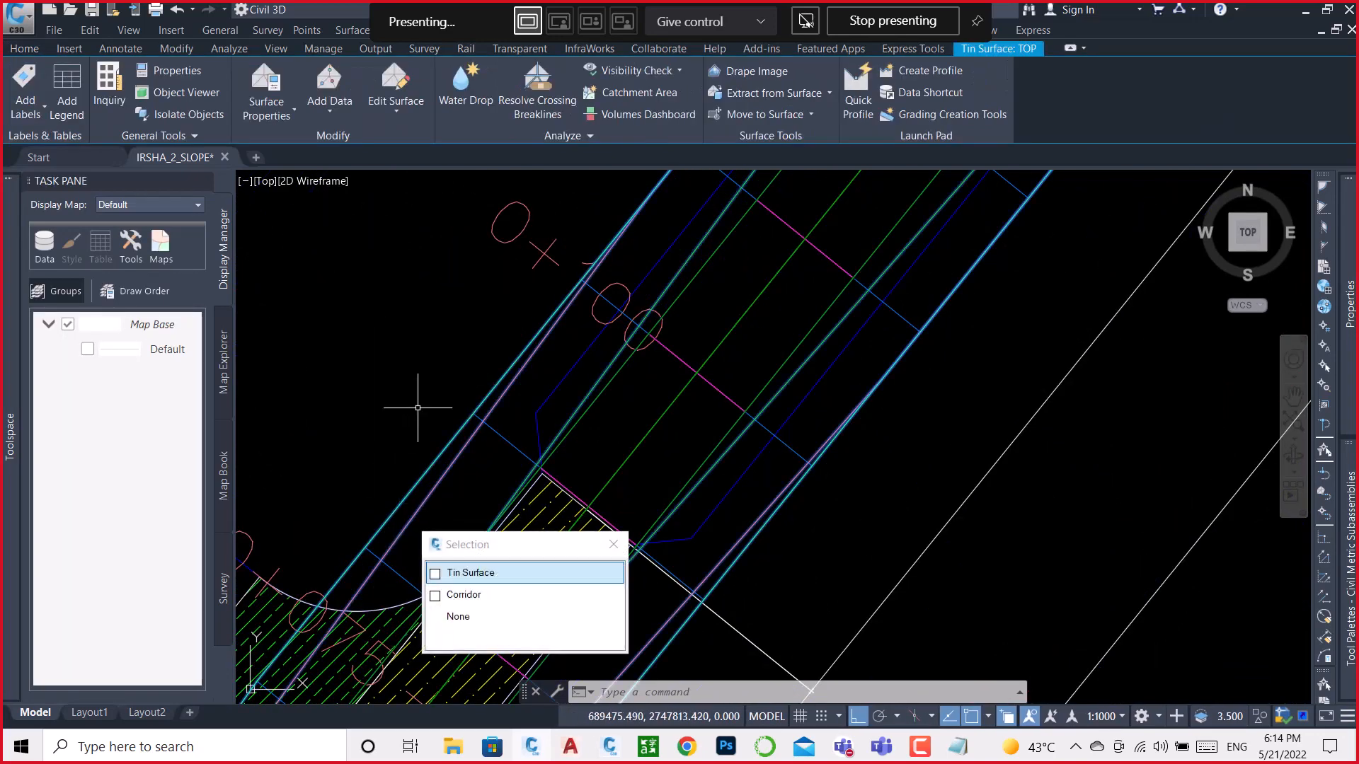
scroll(479, 303, "down", 8)
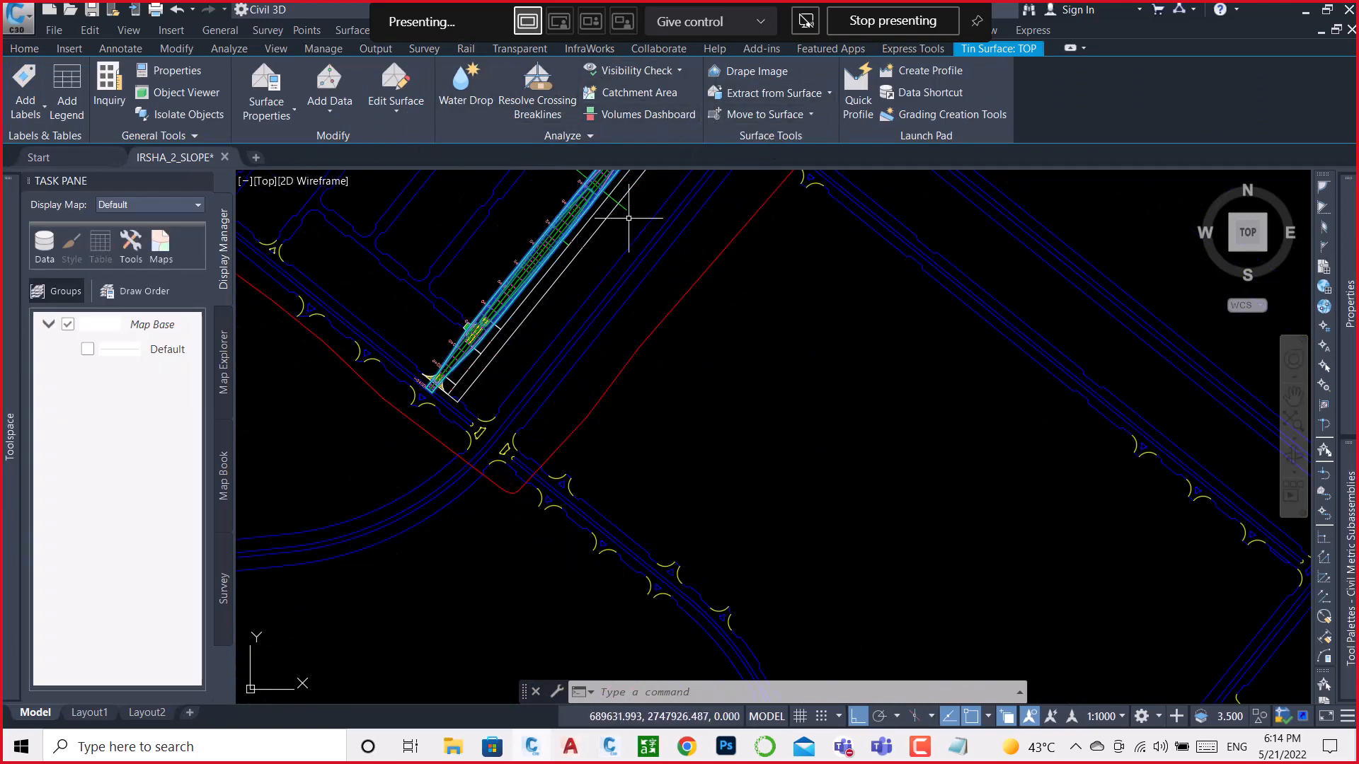
scroll(499, 302, "up", 8)
key("Escape")
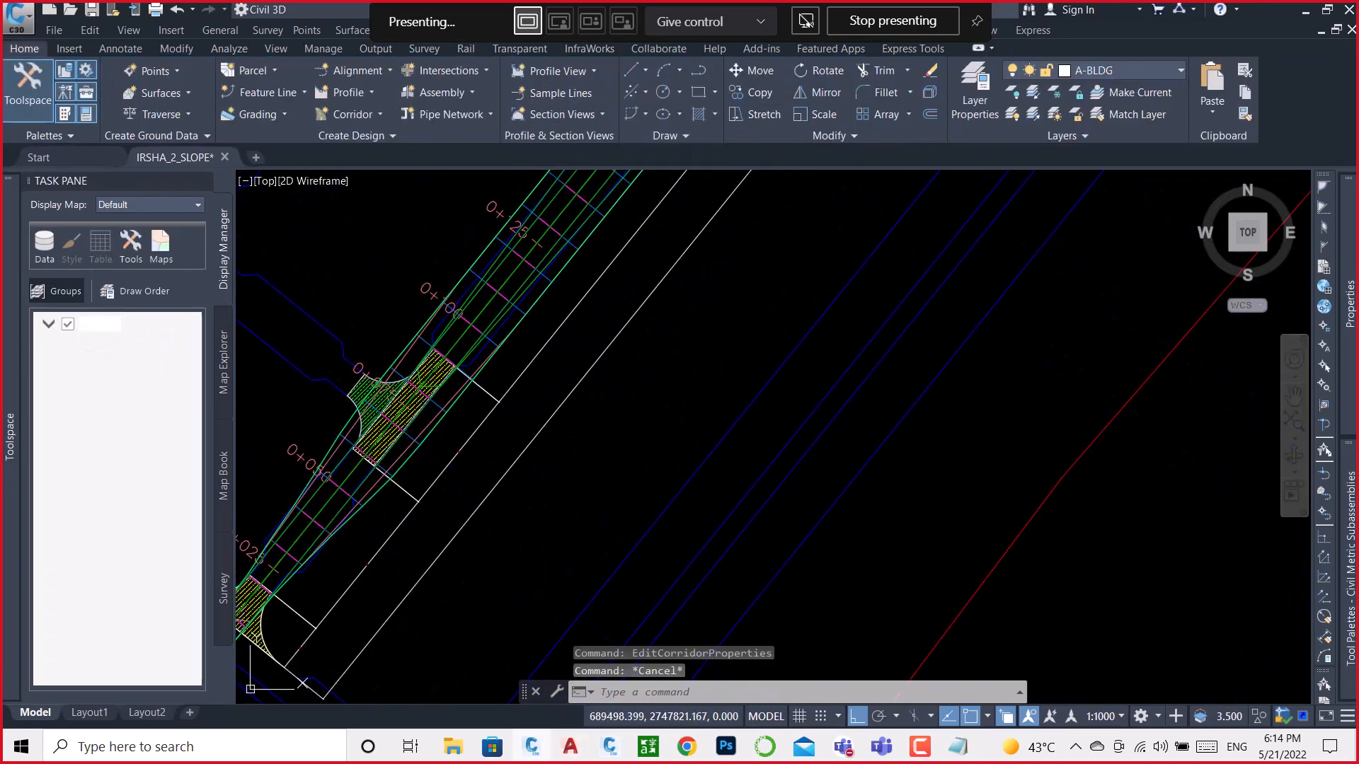
Step: Inspect corridor IRSHAD-2's cross sections at stations 0+050.00m and 0+154.76m in the Section Editor and close the editor
scroll(534, 276, "up", 4)
left_click(538, 277)
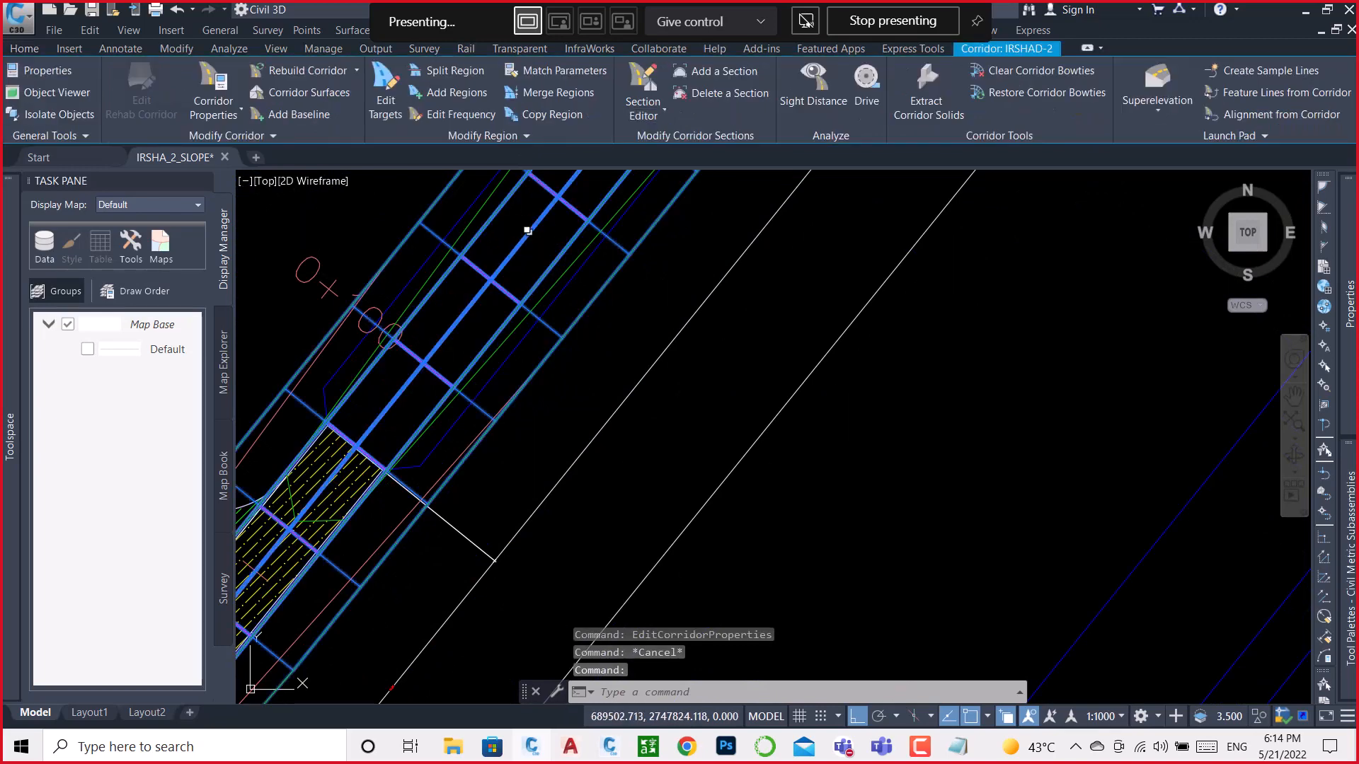
left_click(657, 79)
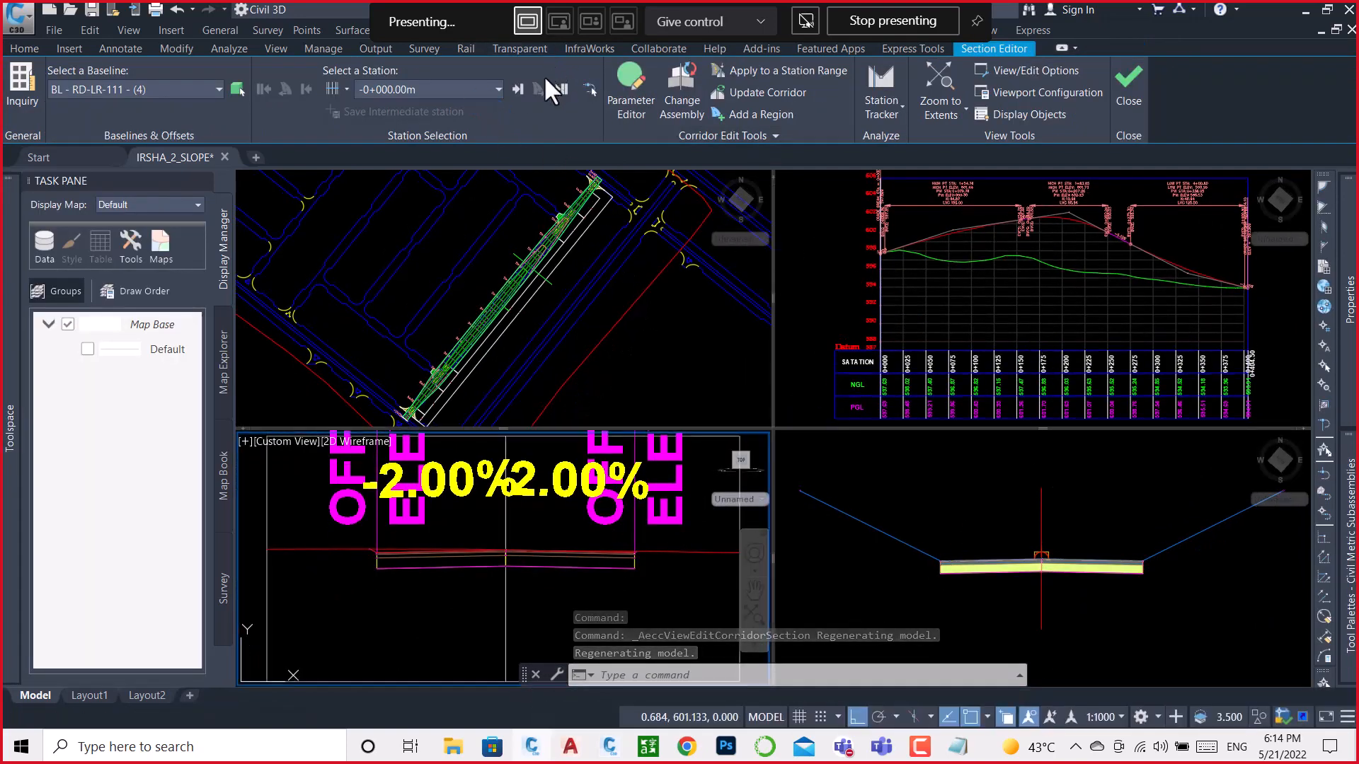
left_click(497, 88)
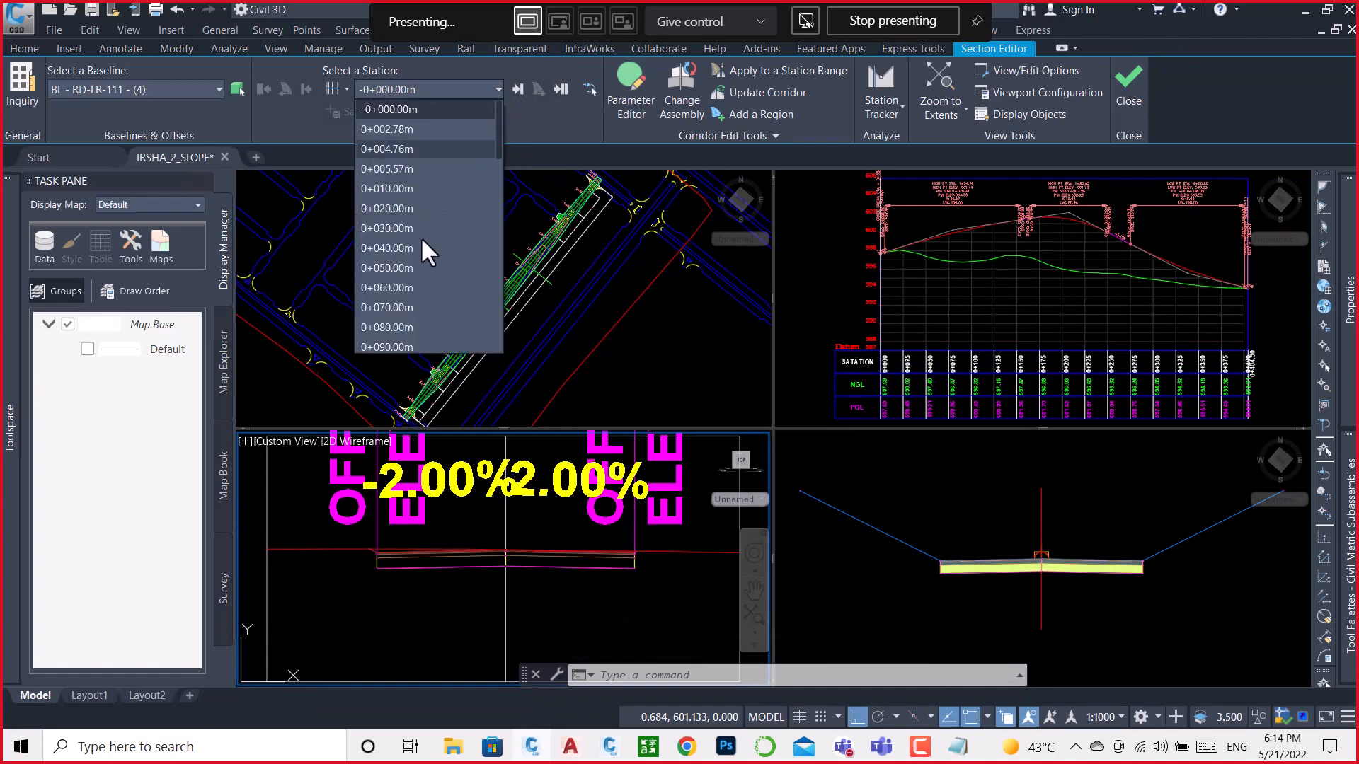
left_click(394, 268)
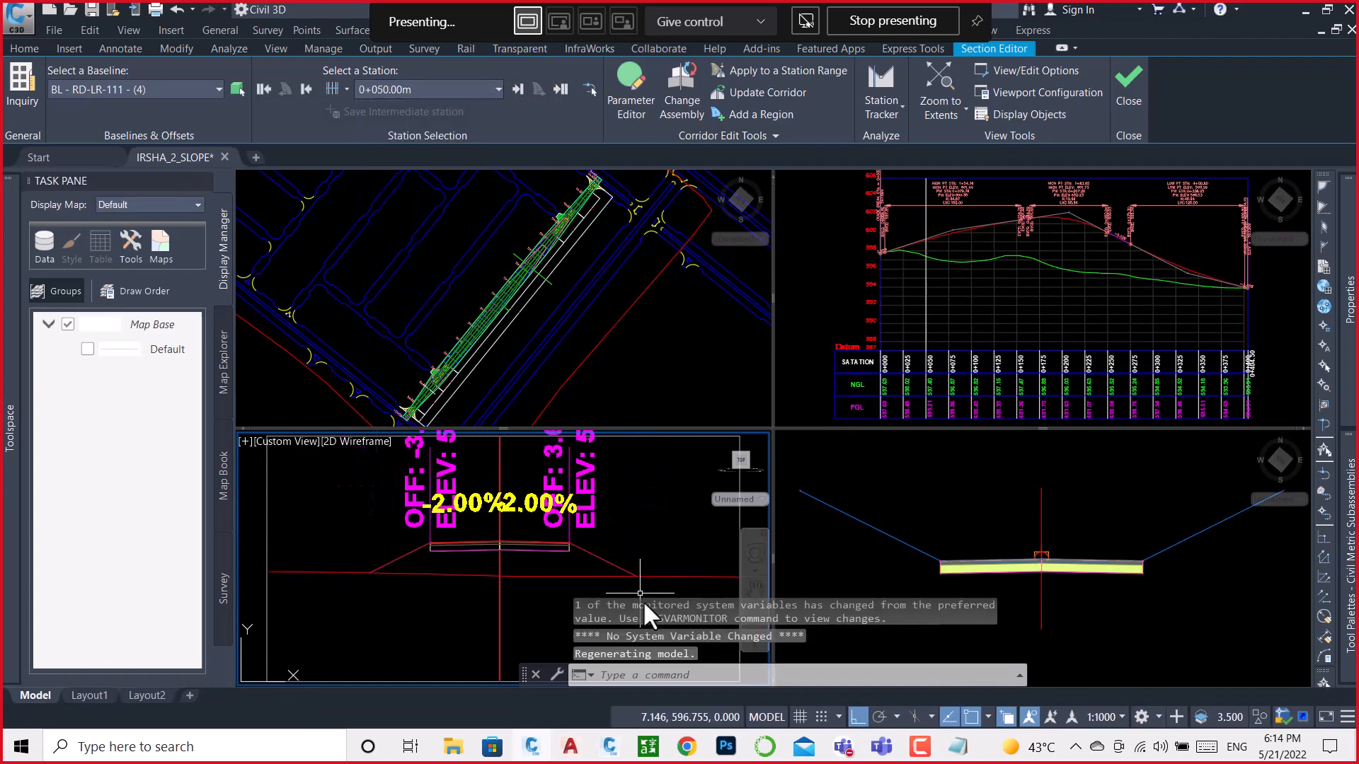
left_click(443, 85)
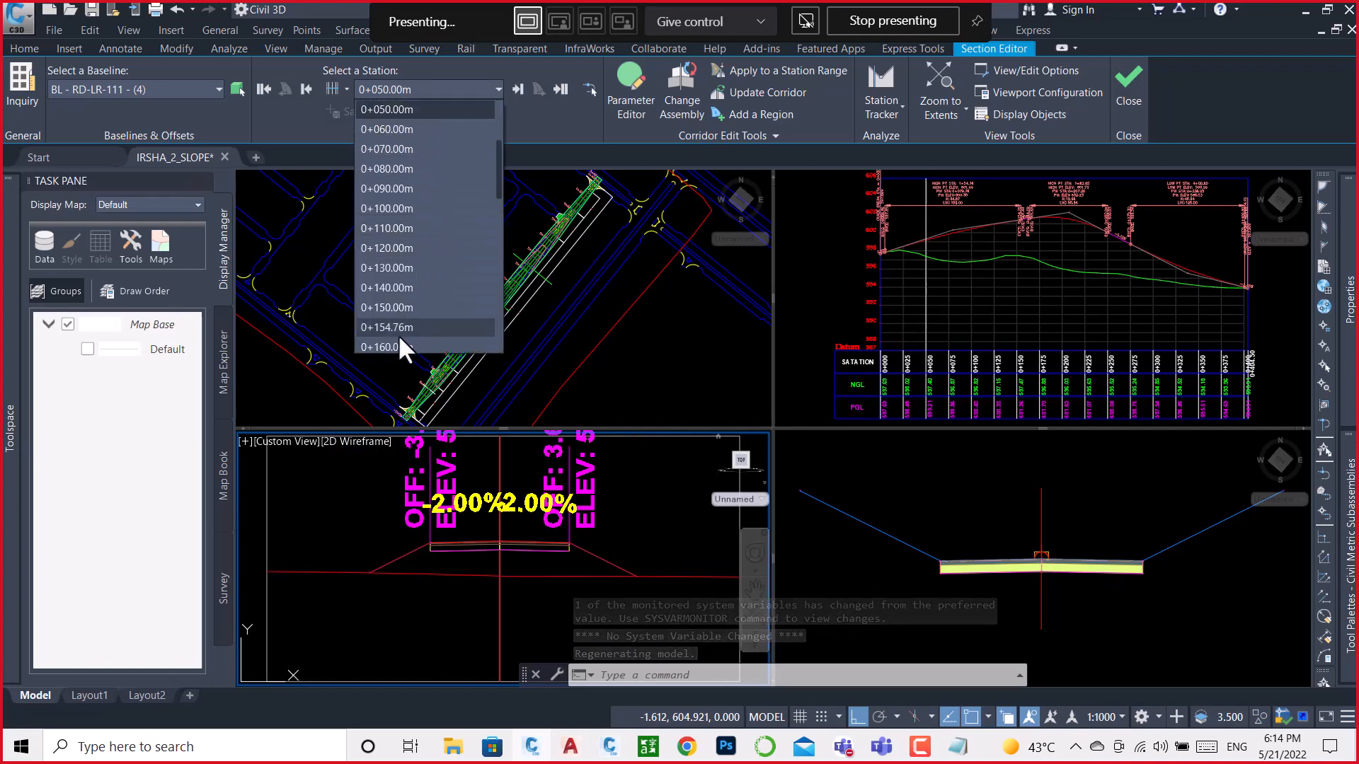
left_click(397, 327)
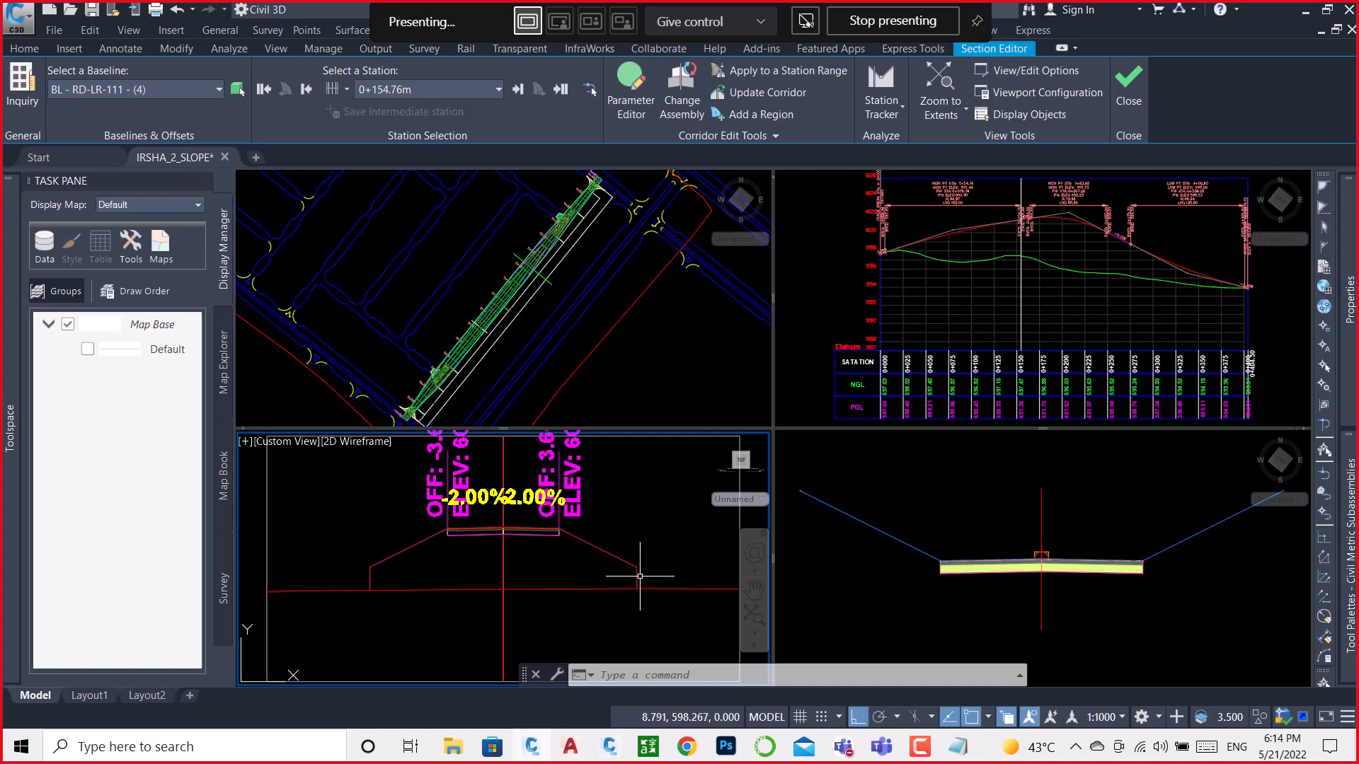
left_click(1123, 99)
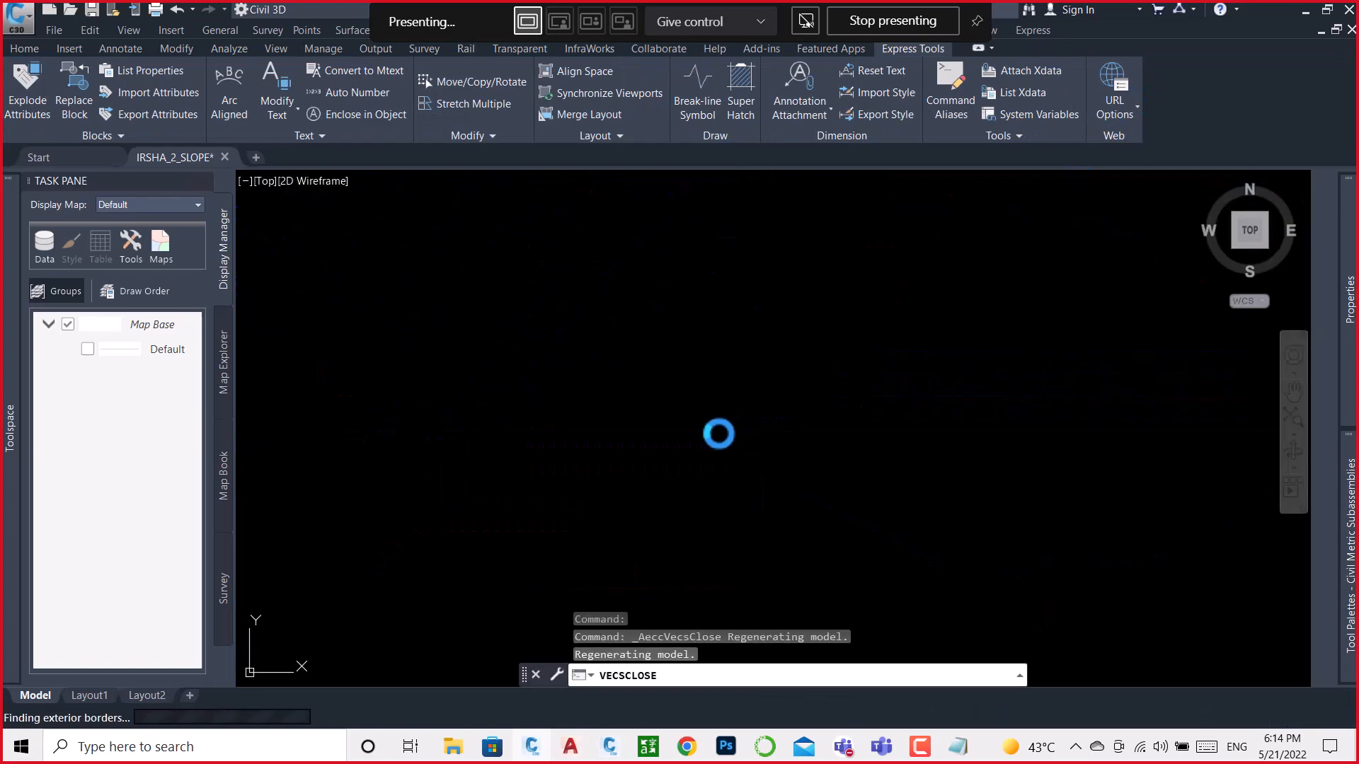
Step: Try to create multiple section views for alignment RD-LR-111
scroll(696, 181, "down", 2)
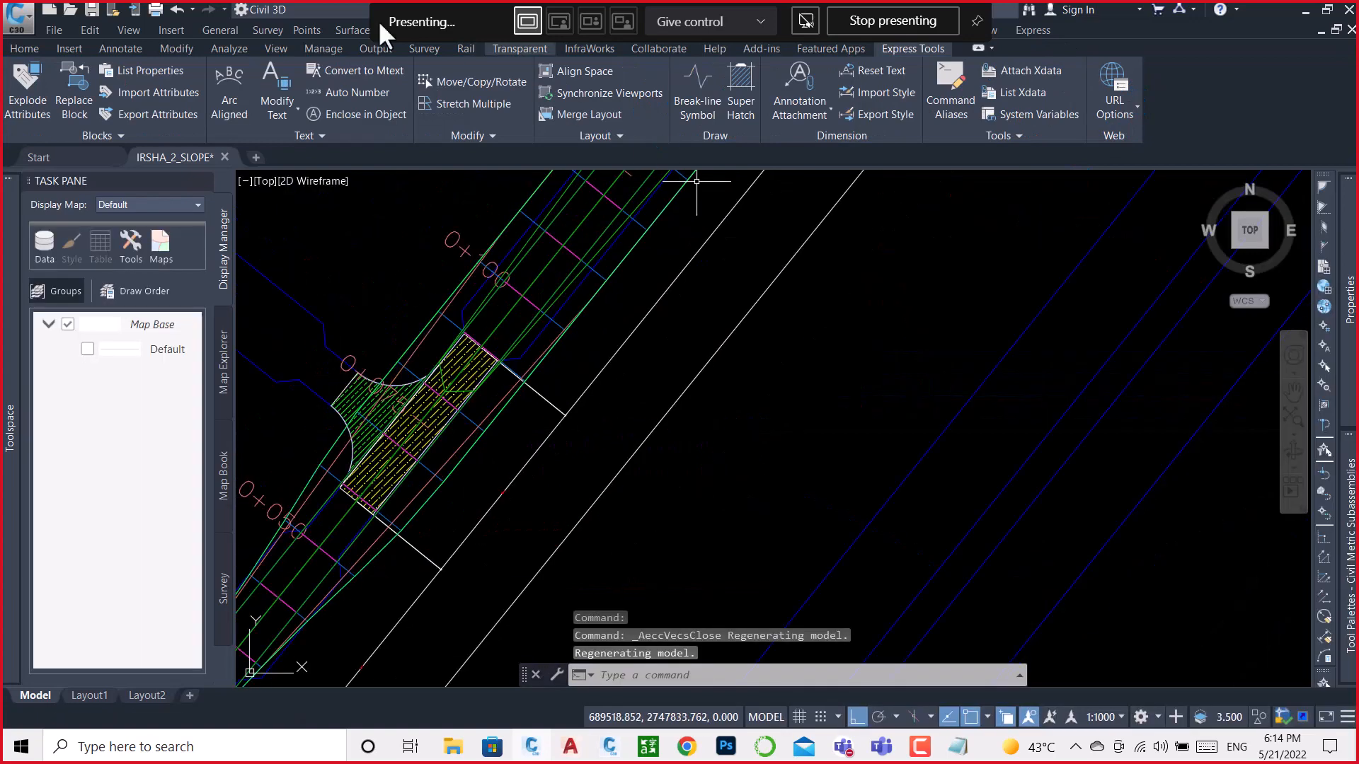
left_click(24, 49)
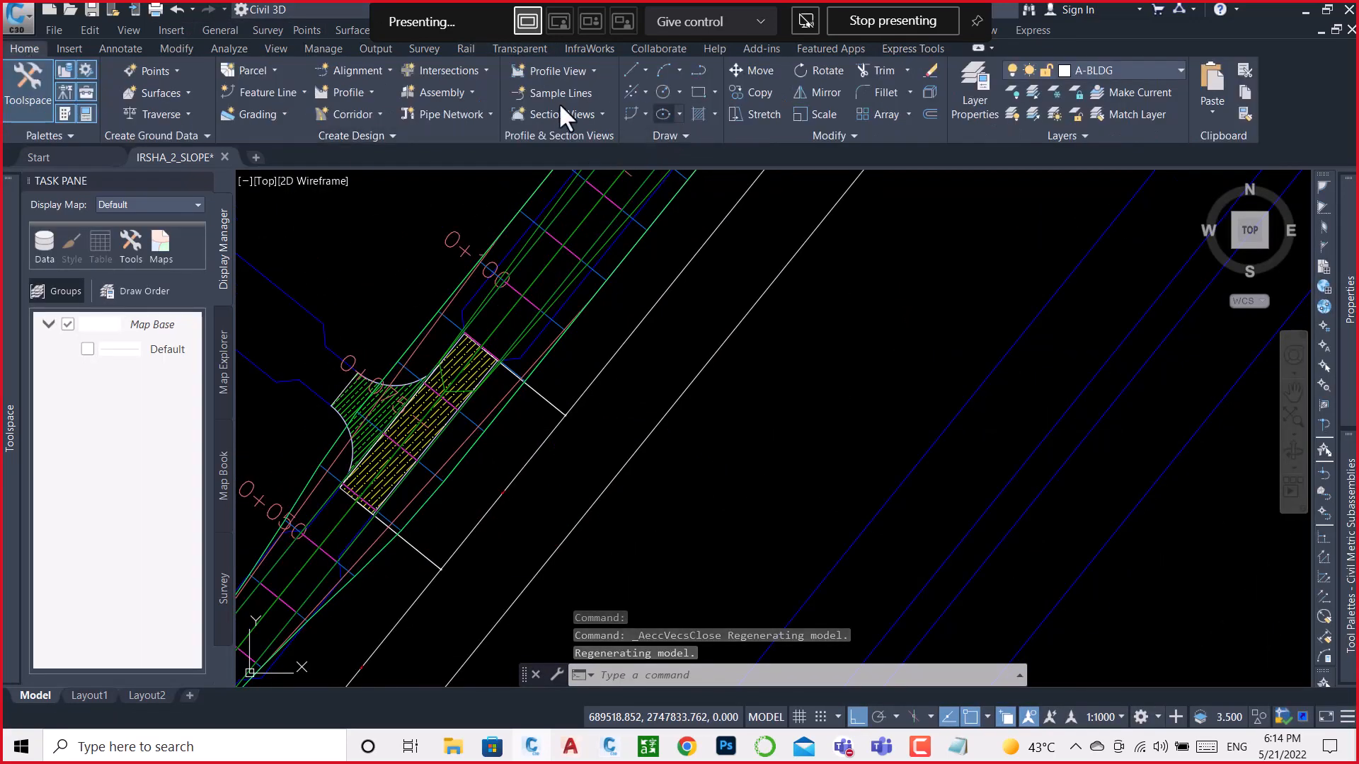
left_click(599, 113)
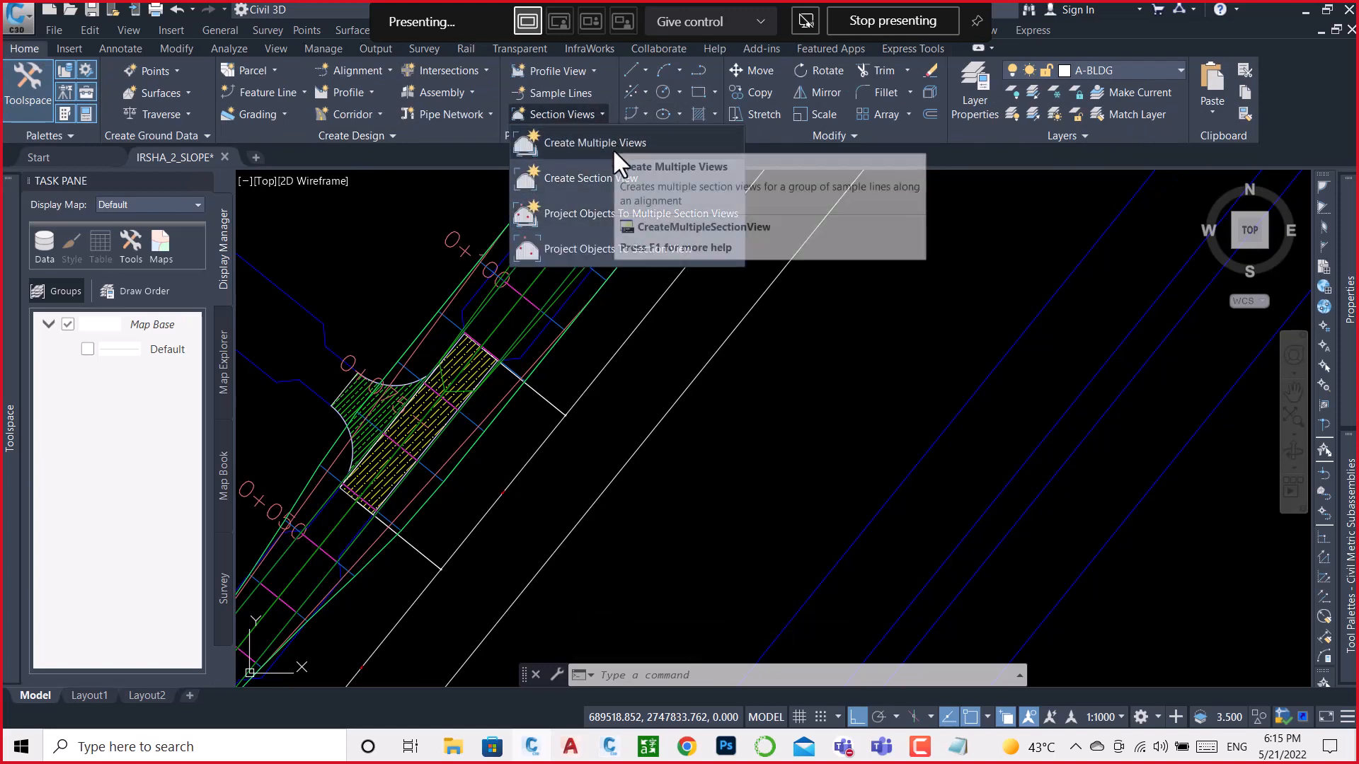
left_click(586, 141)
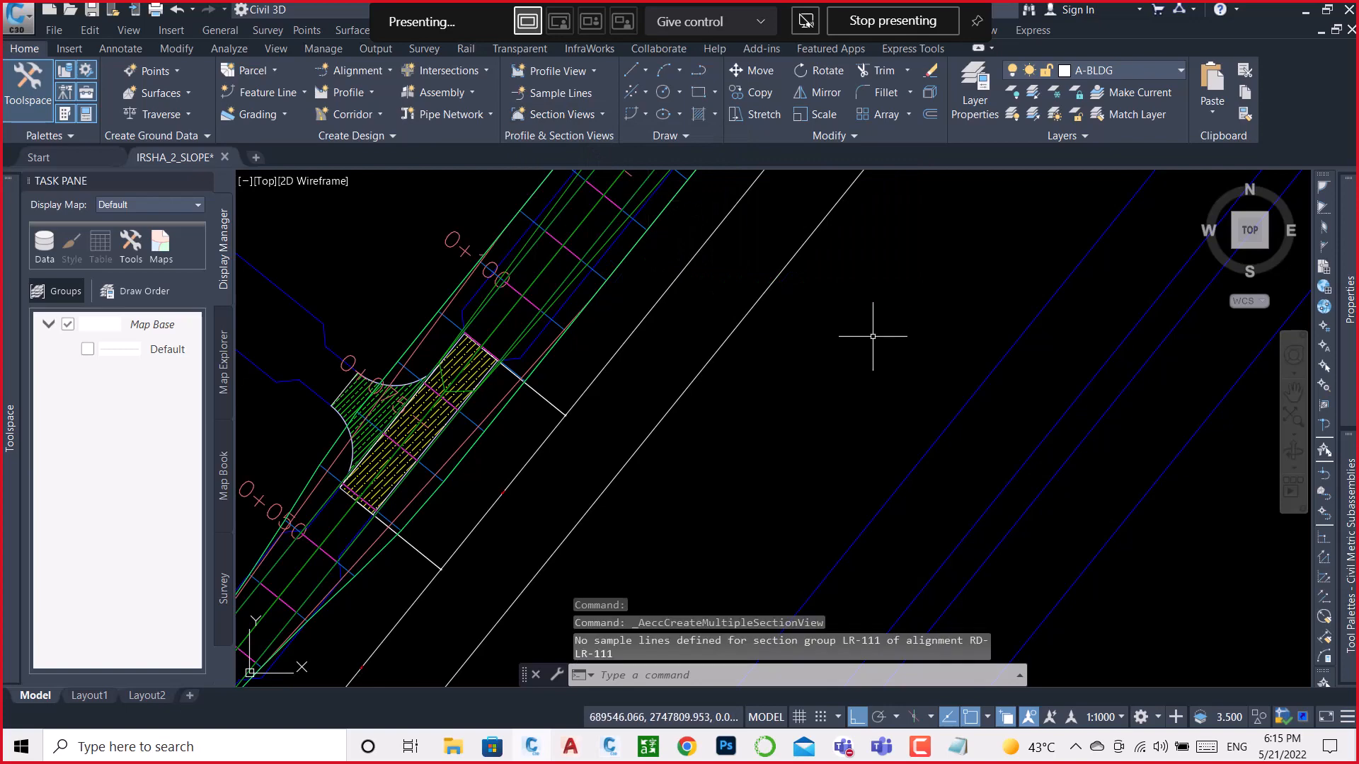
left_click(595, 115)
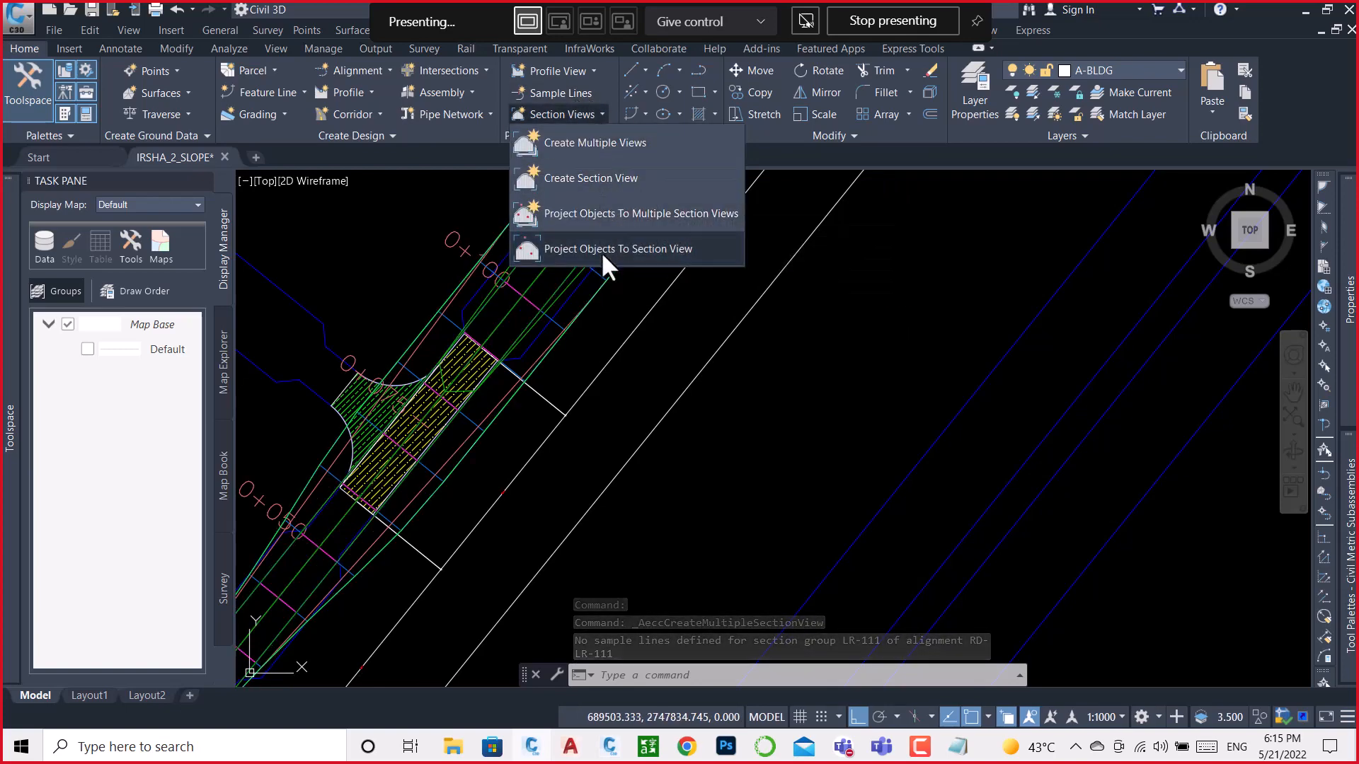
scroll(571, 317, "down", 2)
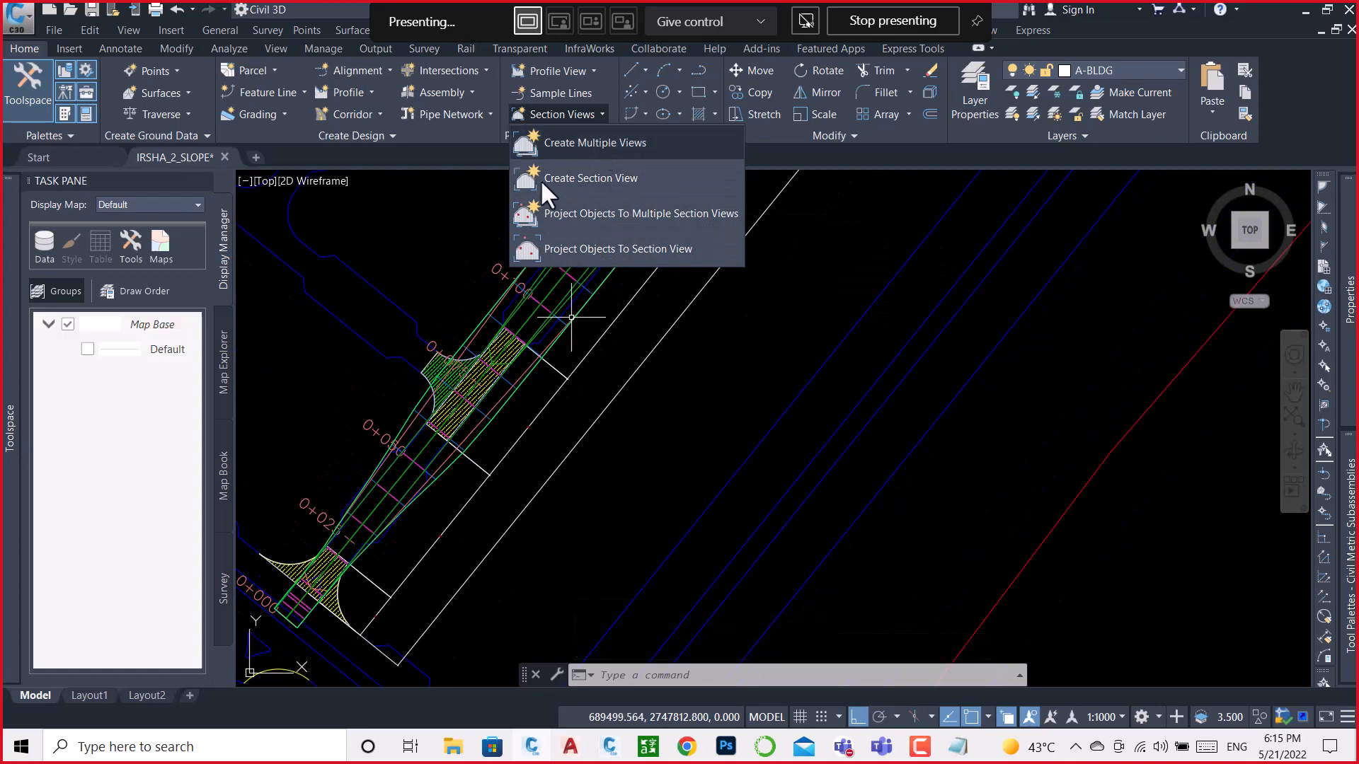
left_click(452, 217)
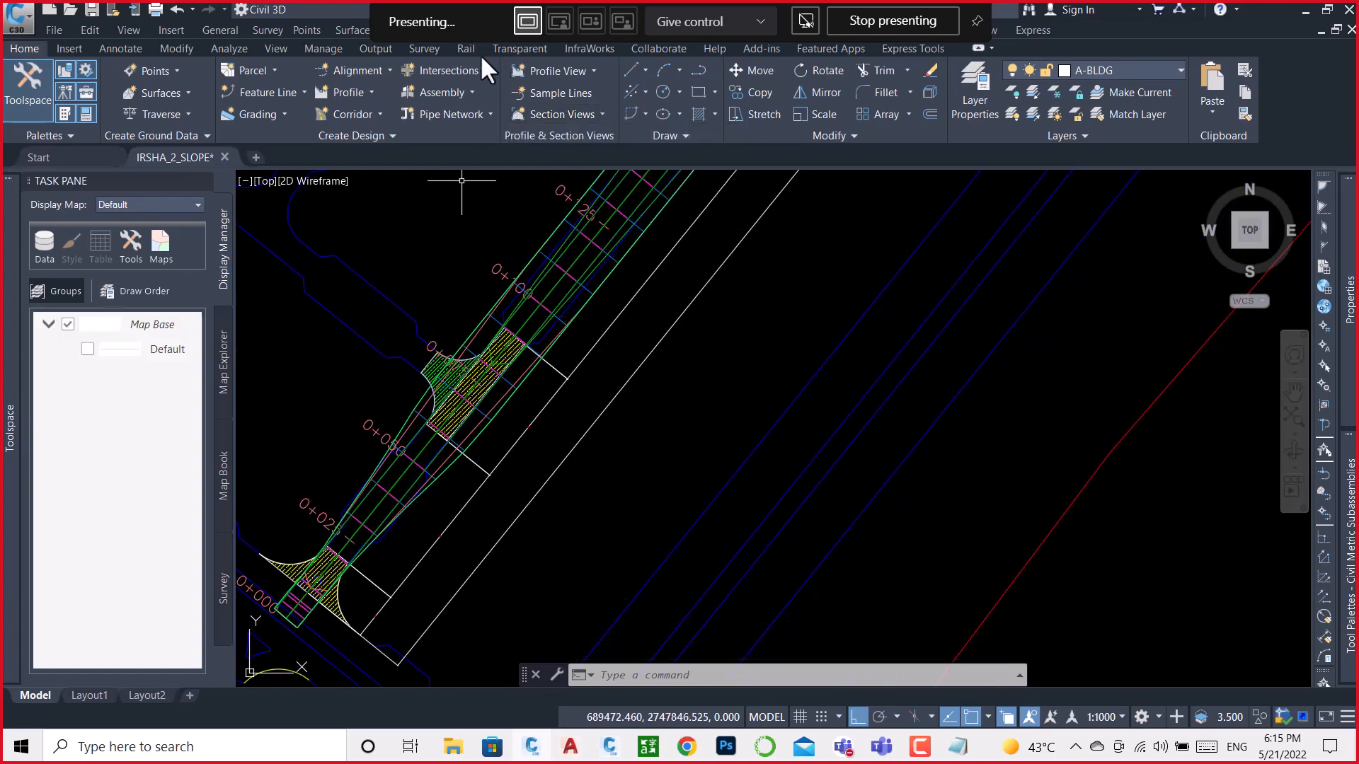
Step: Create sample lines by range of stations along alignment RD-LR-111 in group LR-111, accepting 20 m swath widths and 20 m tangent increments
left_click(540, 94)
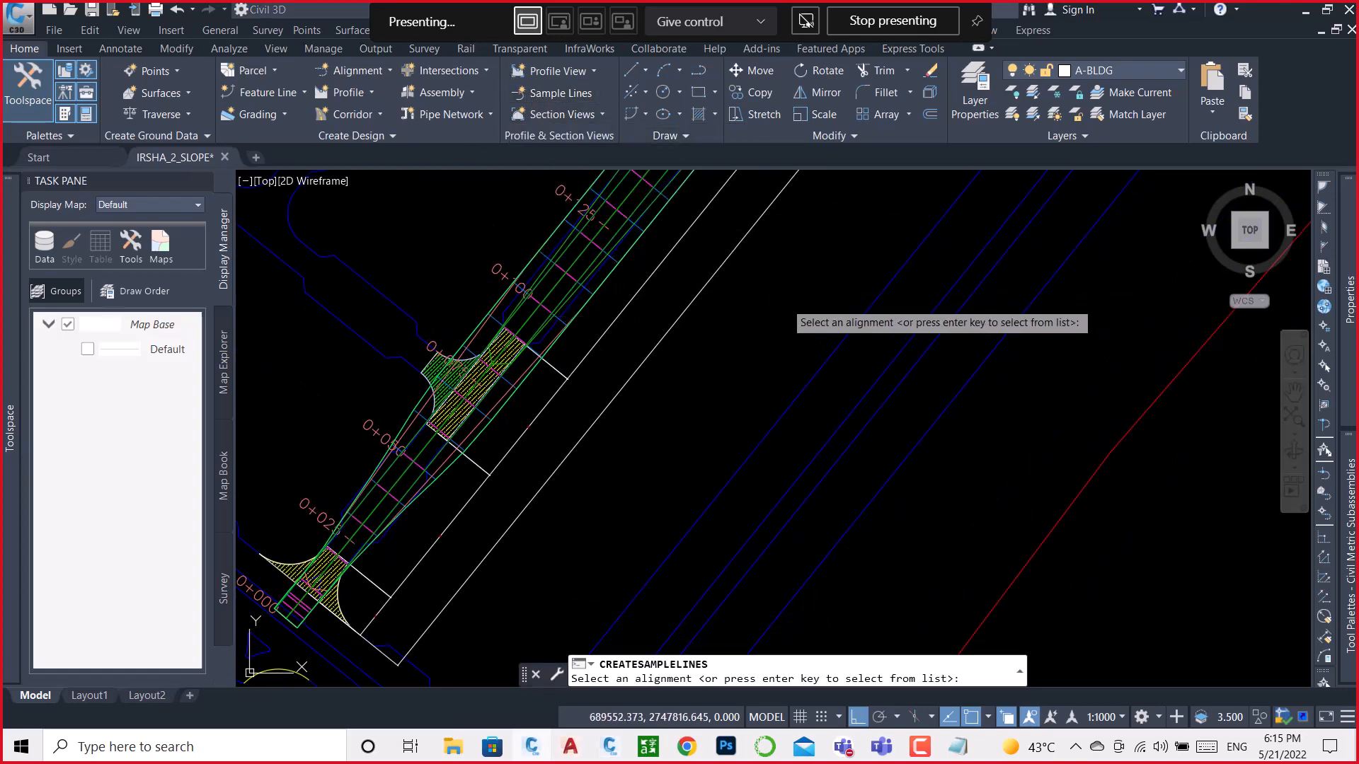
key("Return")
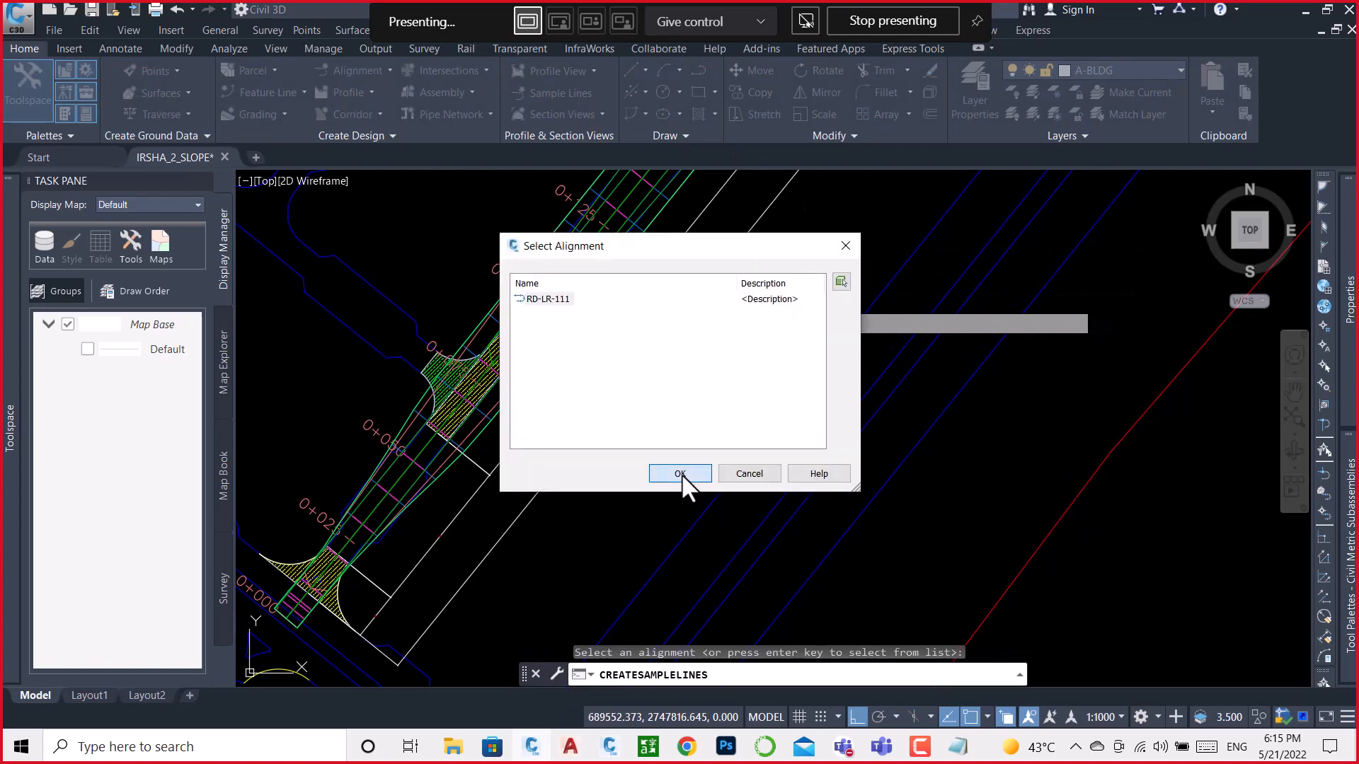
left_click(680, 473)
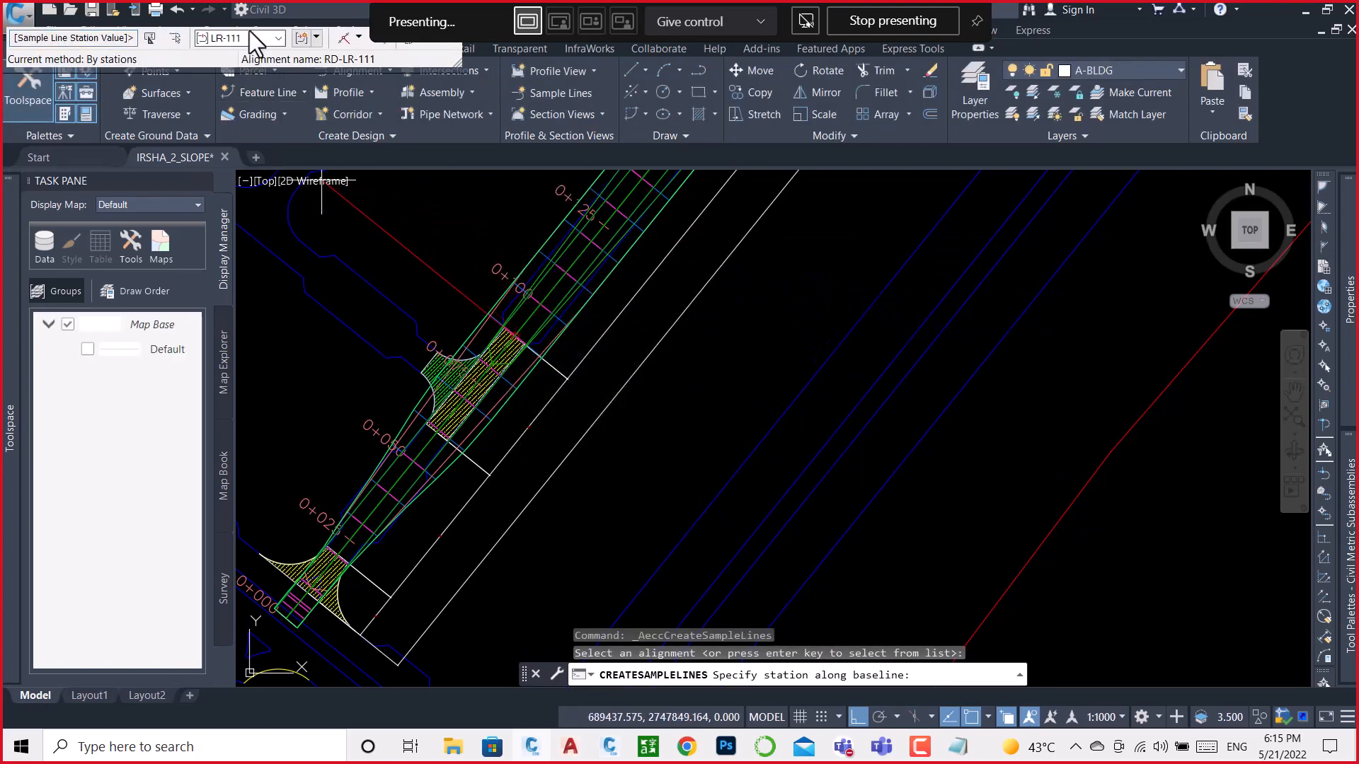
left_click(316, 38)
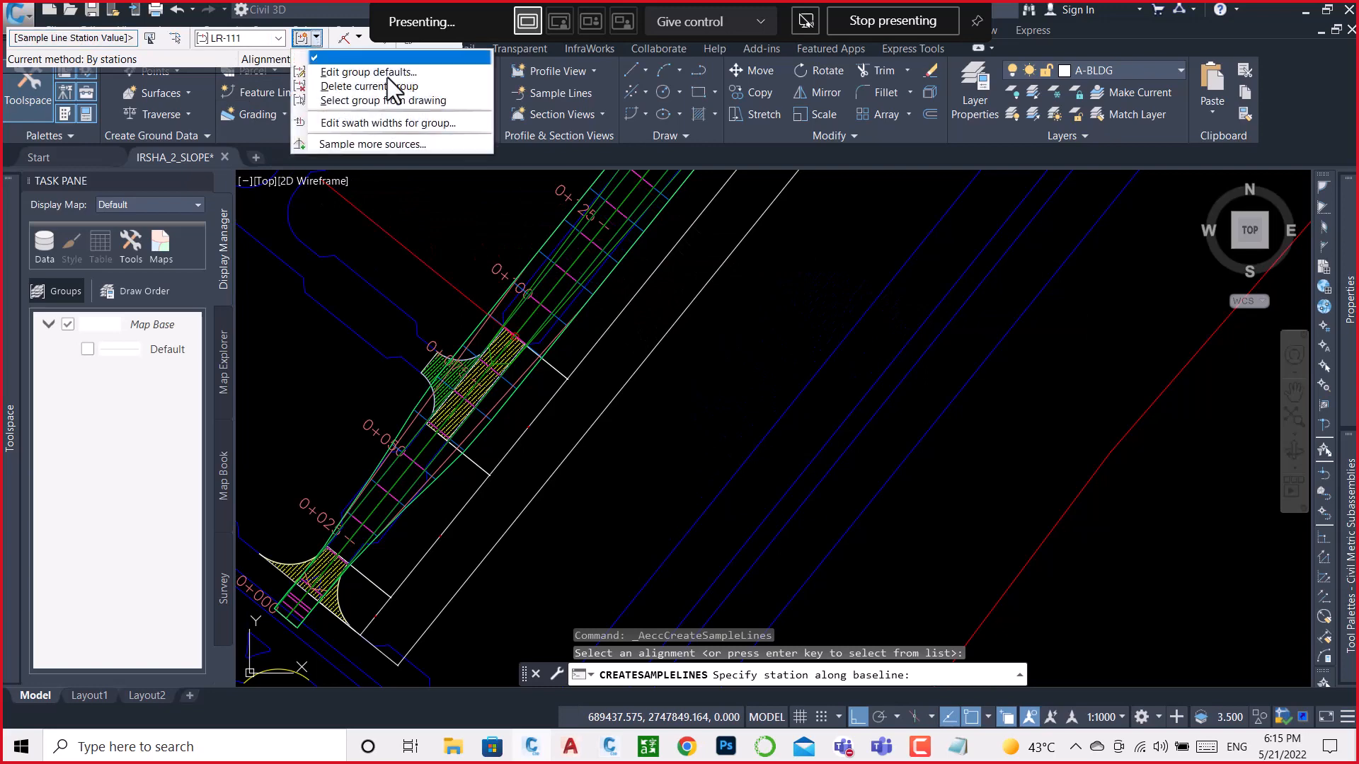
left_click(358, 38)
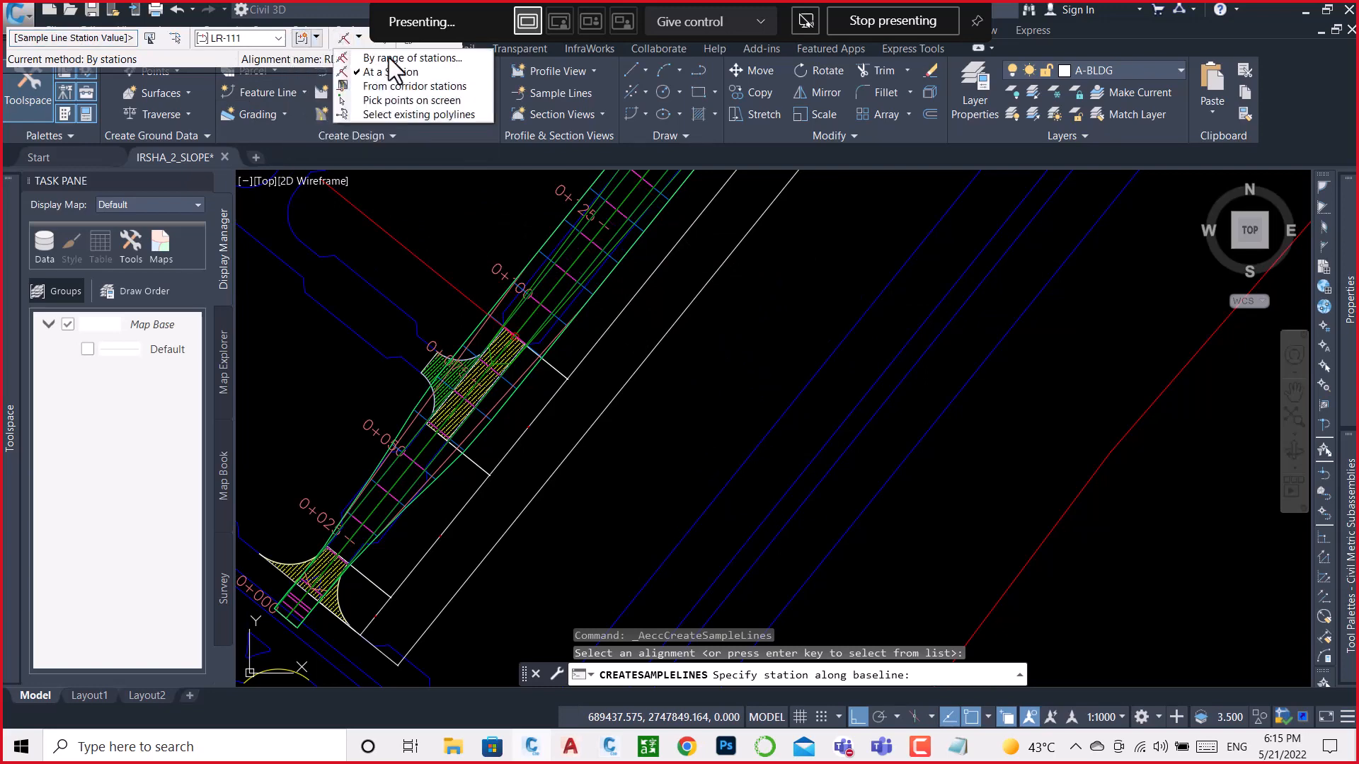
left_click(396, 57)
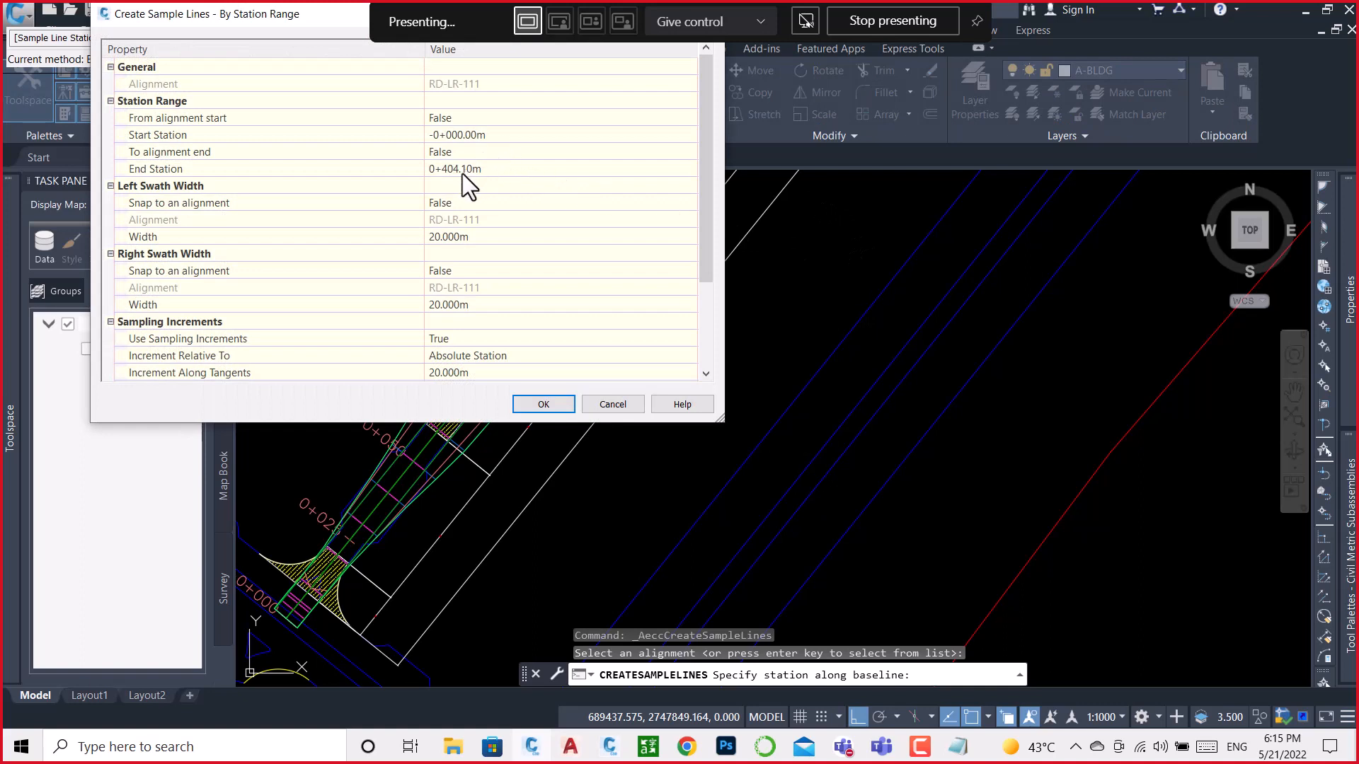
left_click(480, 236)
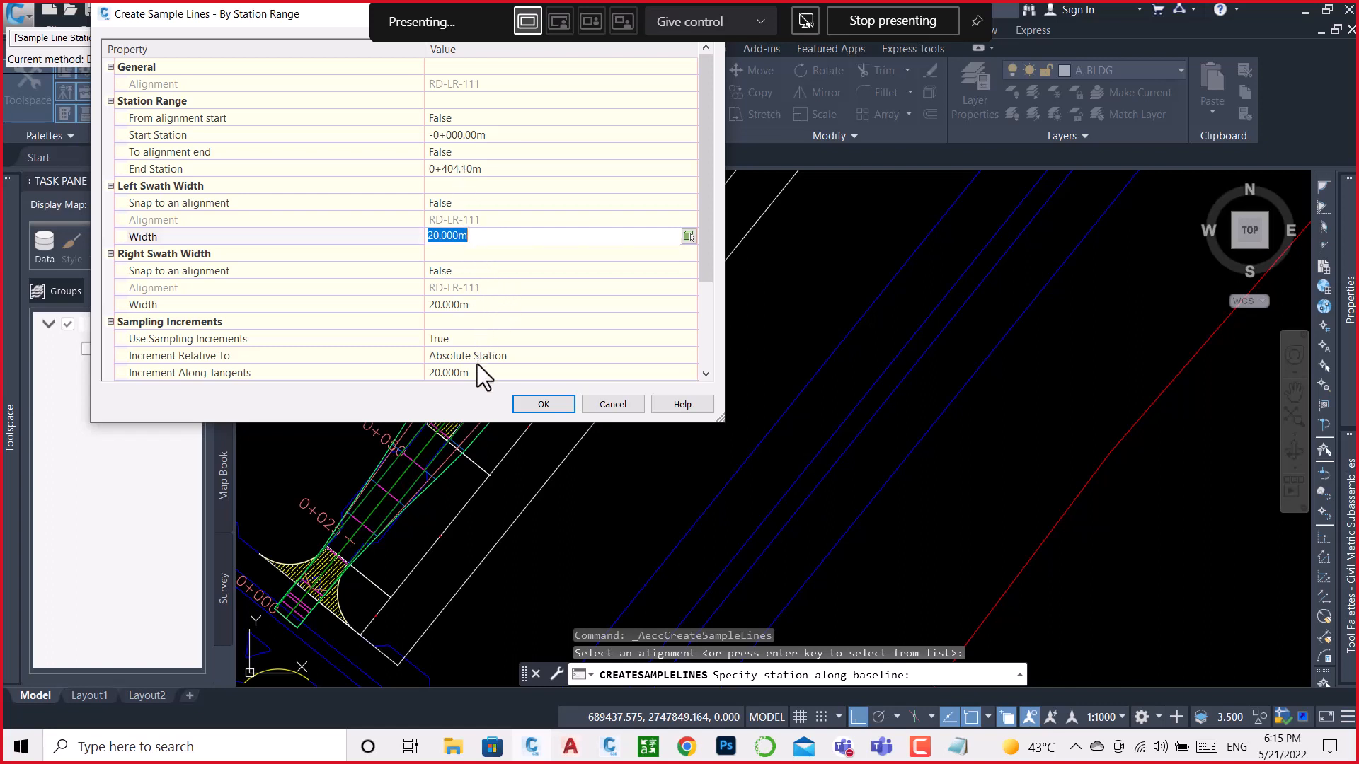
left_click(553, 403)
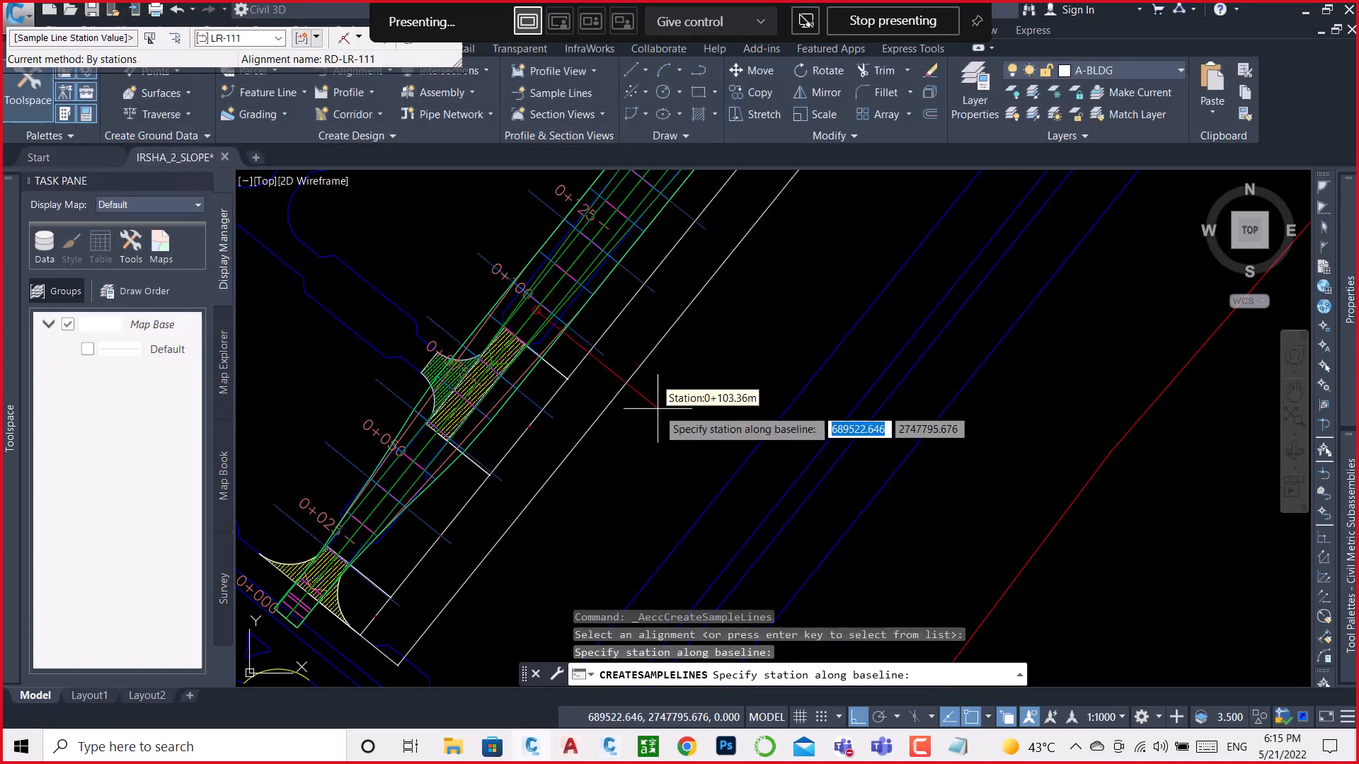
key("Escape")
Step: Create multiple section views for RD-LR-111 from group LR-111 with Draft placement, Basic plot style and automatic offsets, placing them in the empty area beyond the profile views
scroll(577, 434, "down", 5)
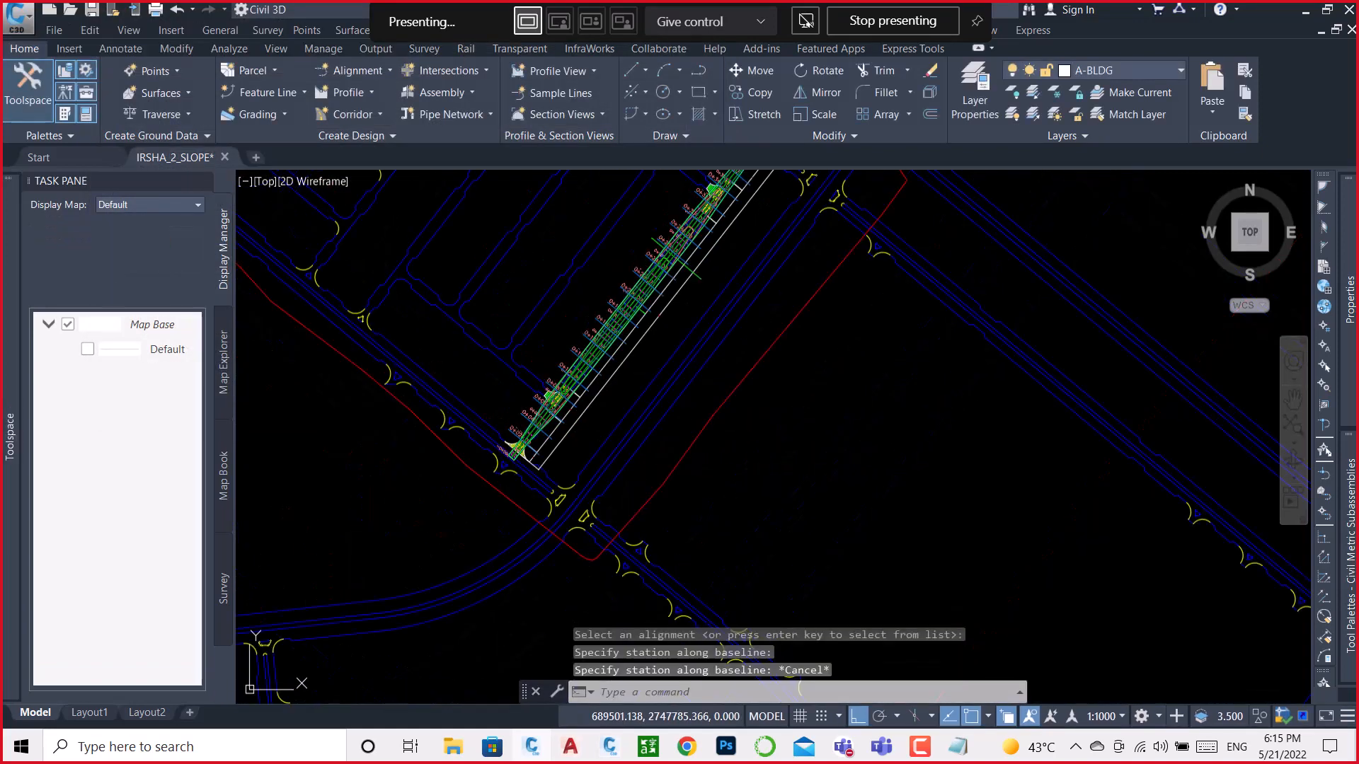
left_click(583, 113)
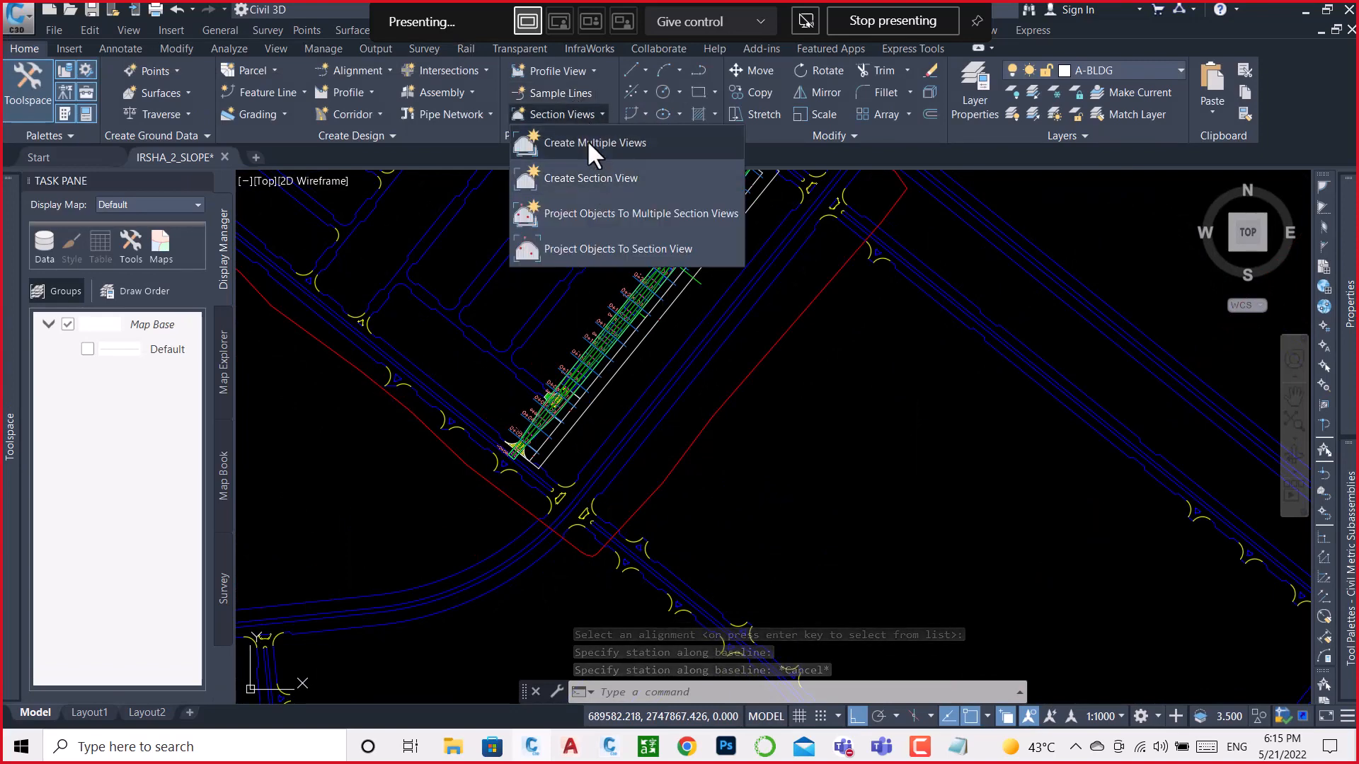
left_click(587, 141)
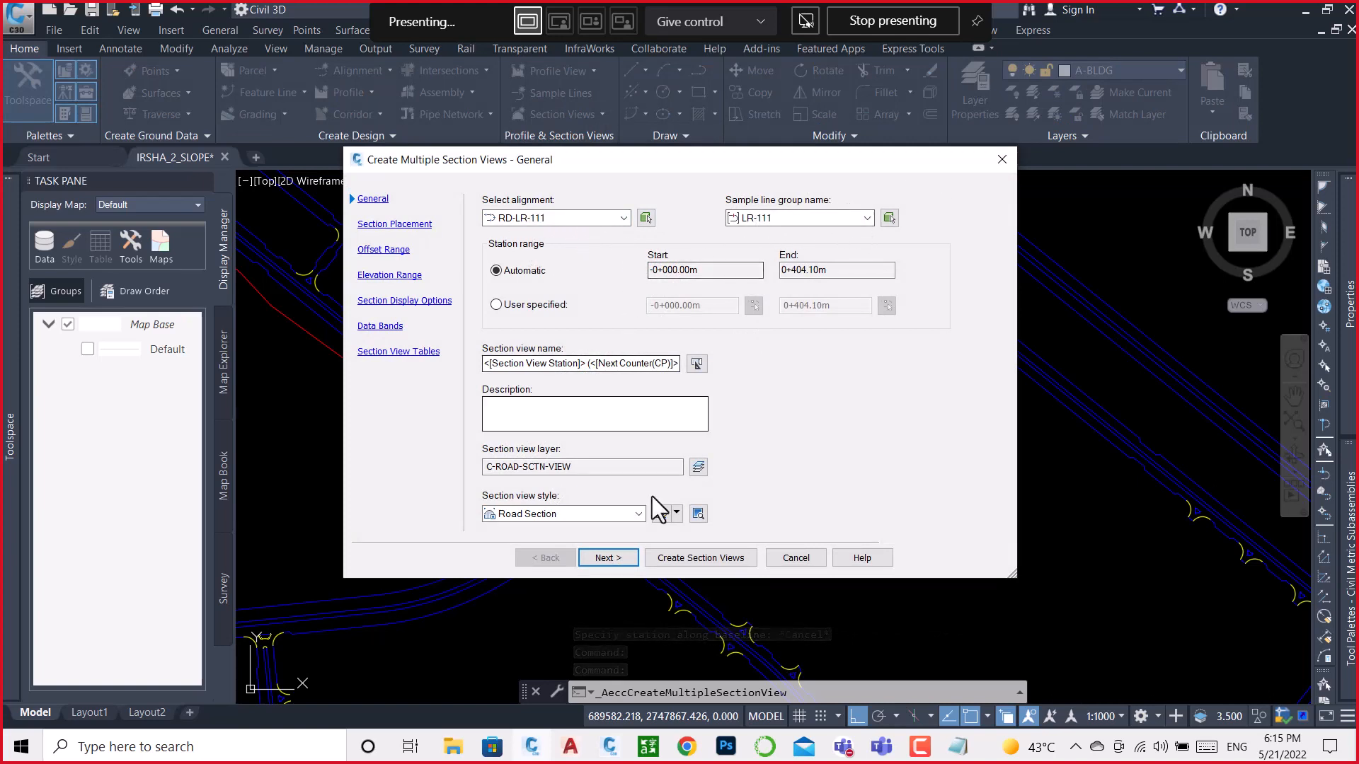
left_click(603, 558)
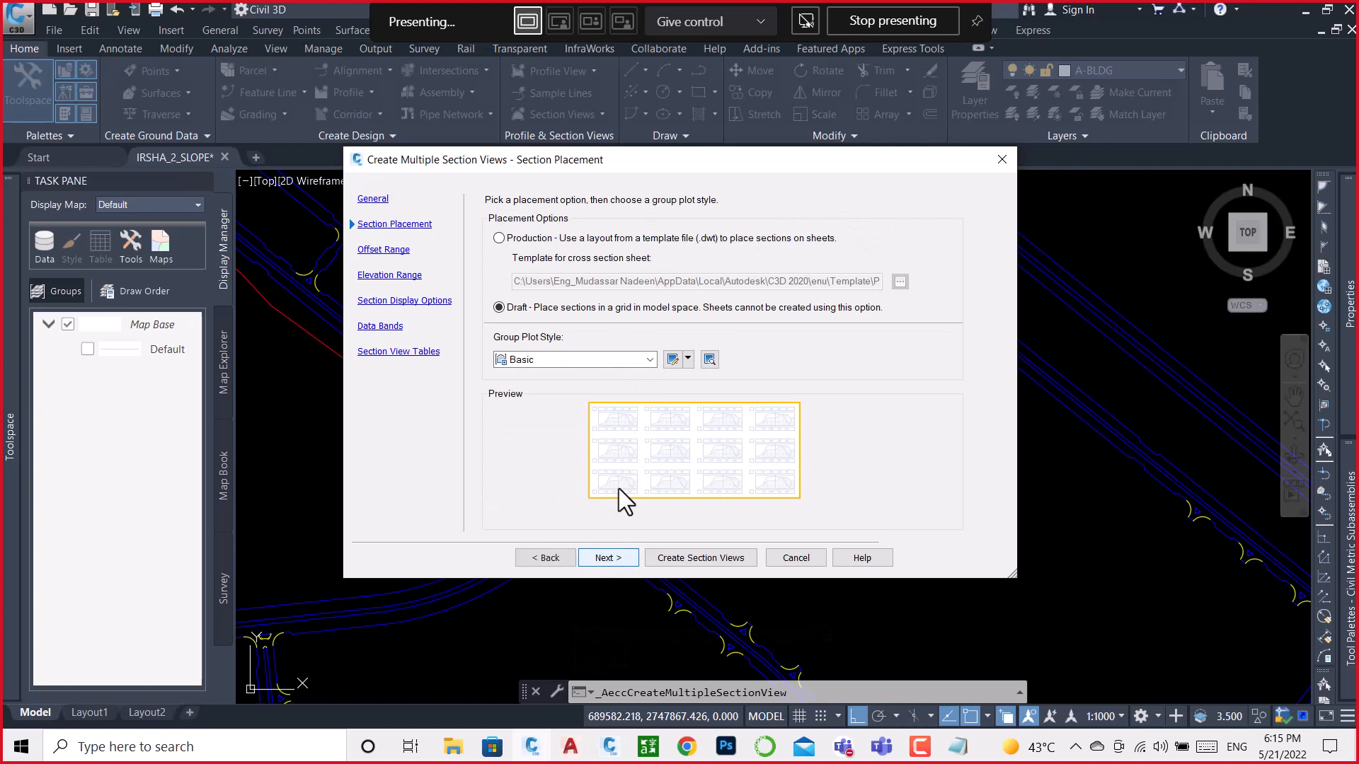
left_click(575, 361)
left_click(566, 370)
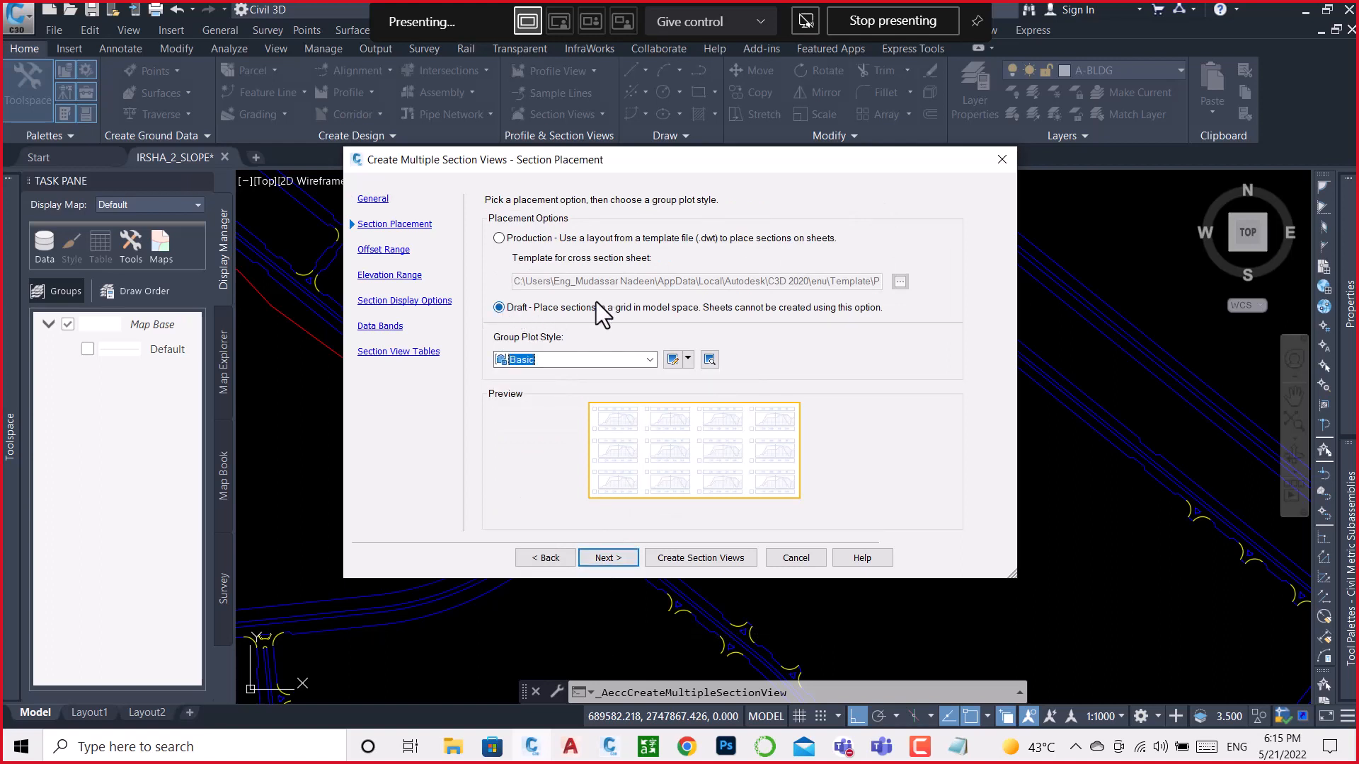
left_click(607, 558)
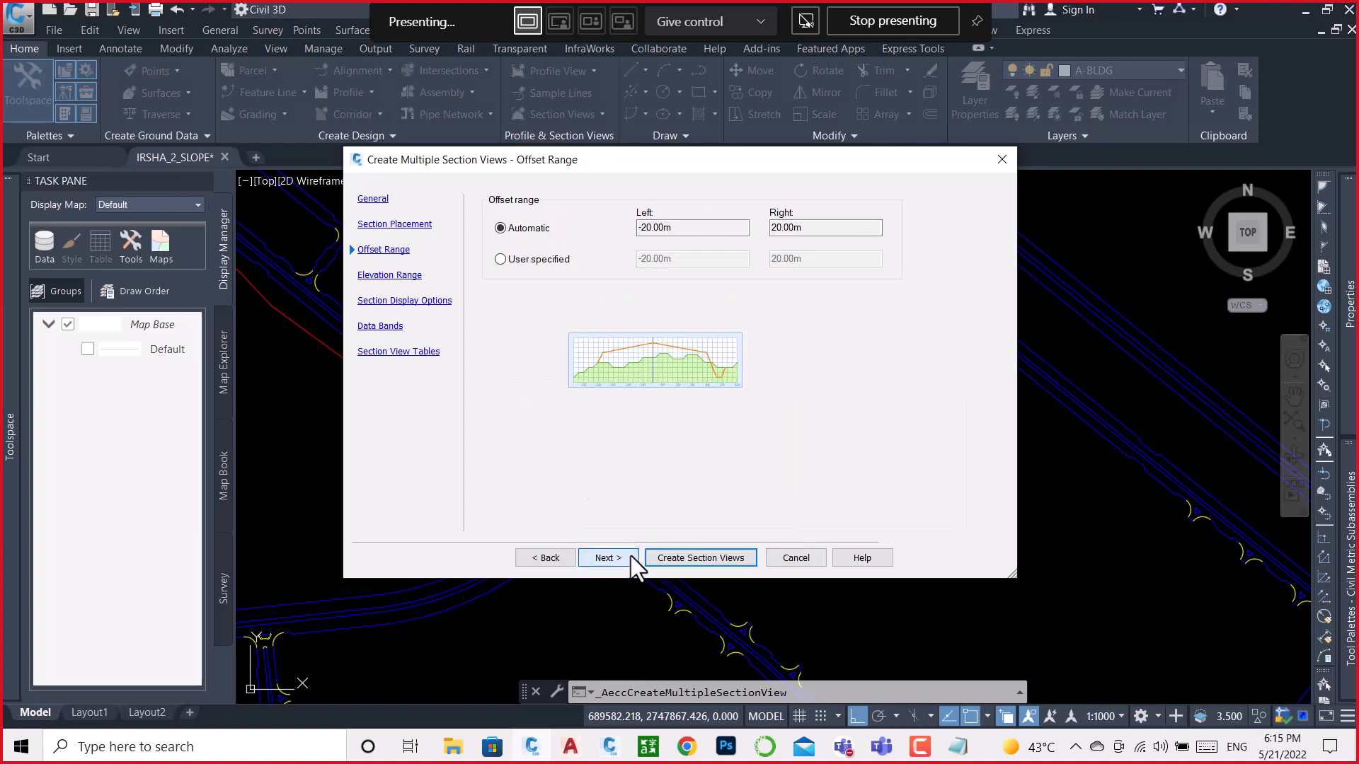
left_click(692, 558)
scroll(684, 557, "down", 8)
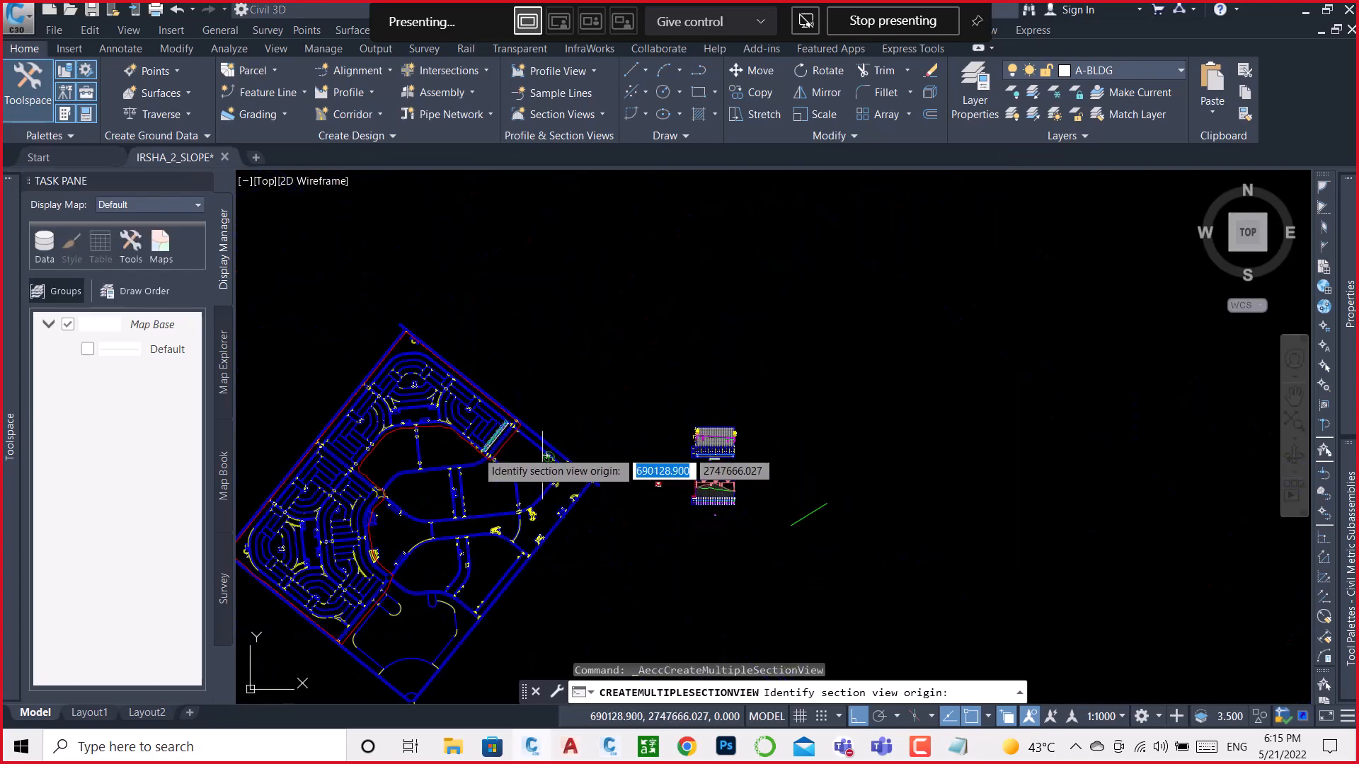
left_click(941, 397)
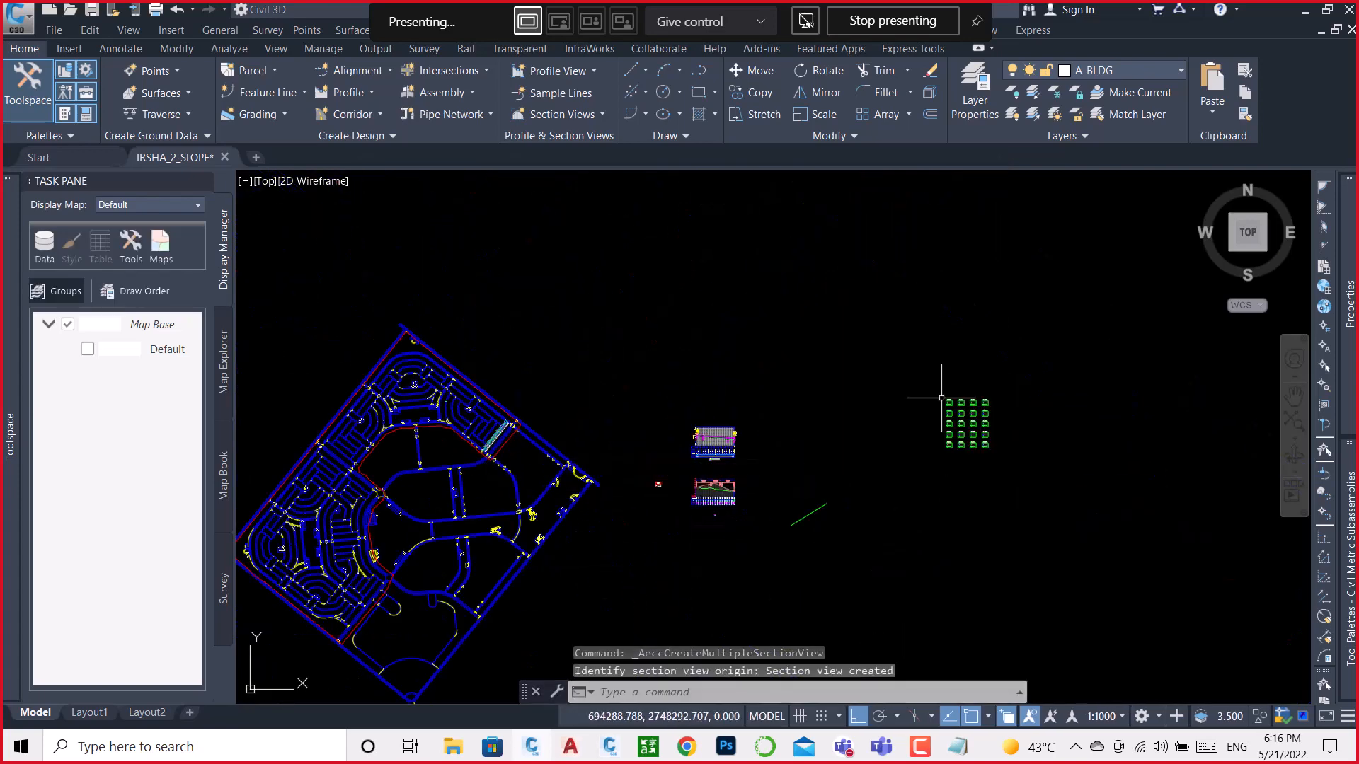
scroll(967, 424, "up", 10)
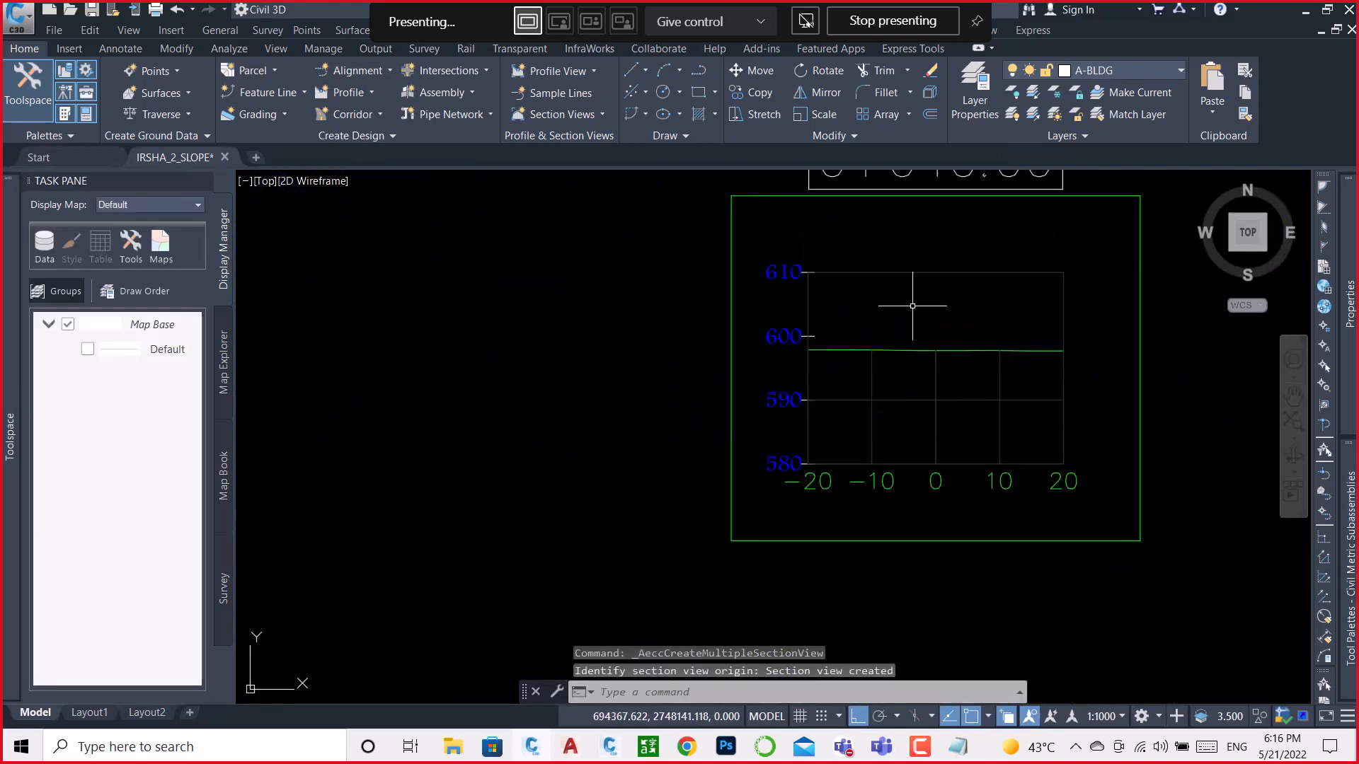
scroll(935, 373, "down", 10)
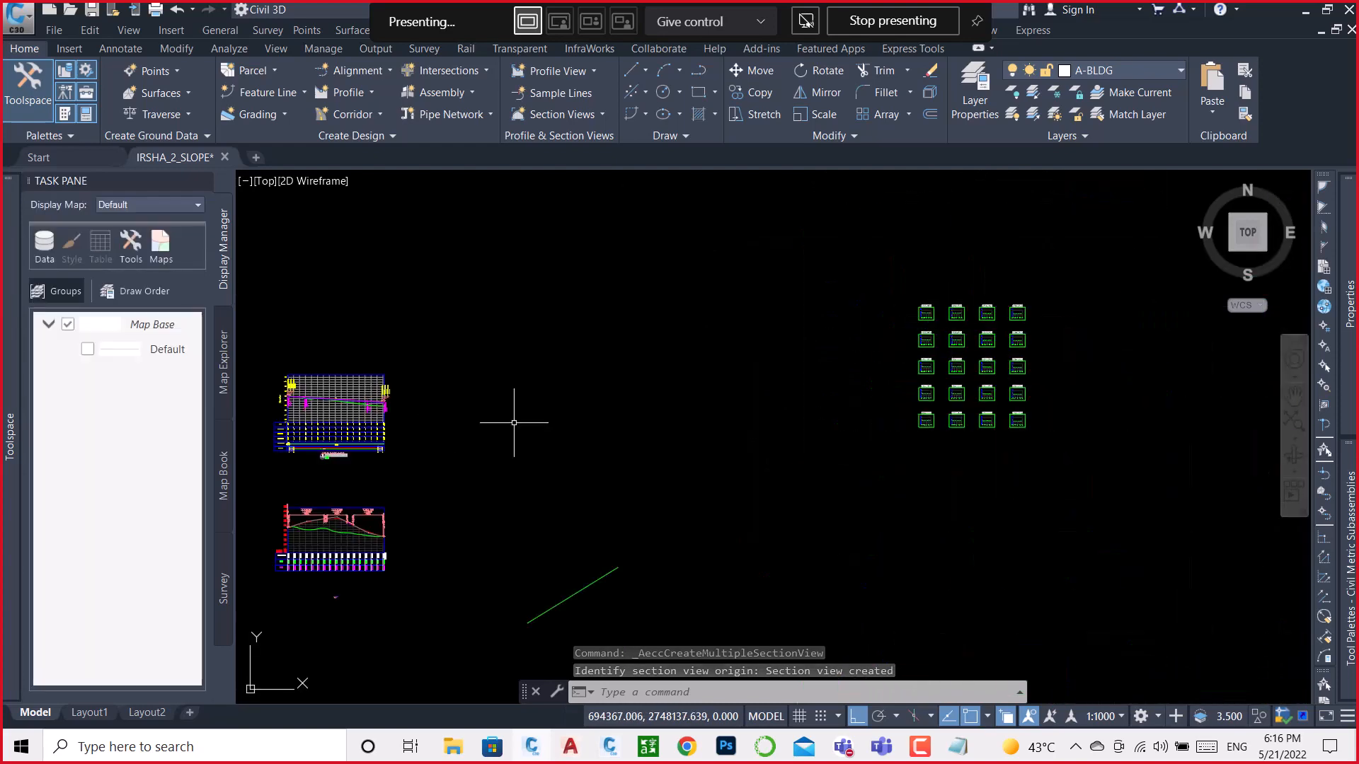
Step: Open the section sources from the sample line at 0+120.00 in group LR-111 and add surface ROD-11 to the sampled sources
middle_click_drag(387, 460, 960, 343)
scroll(960, 343, "down", 5)
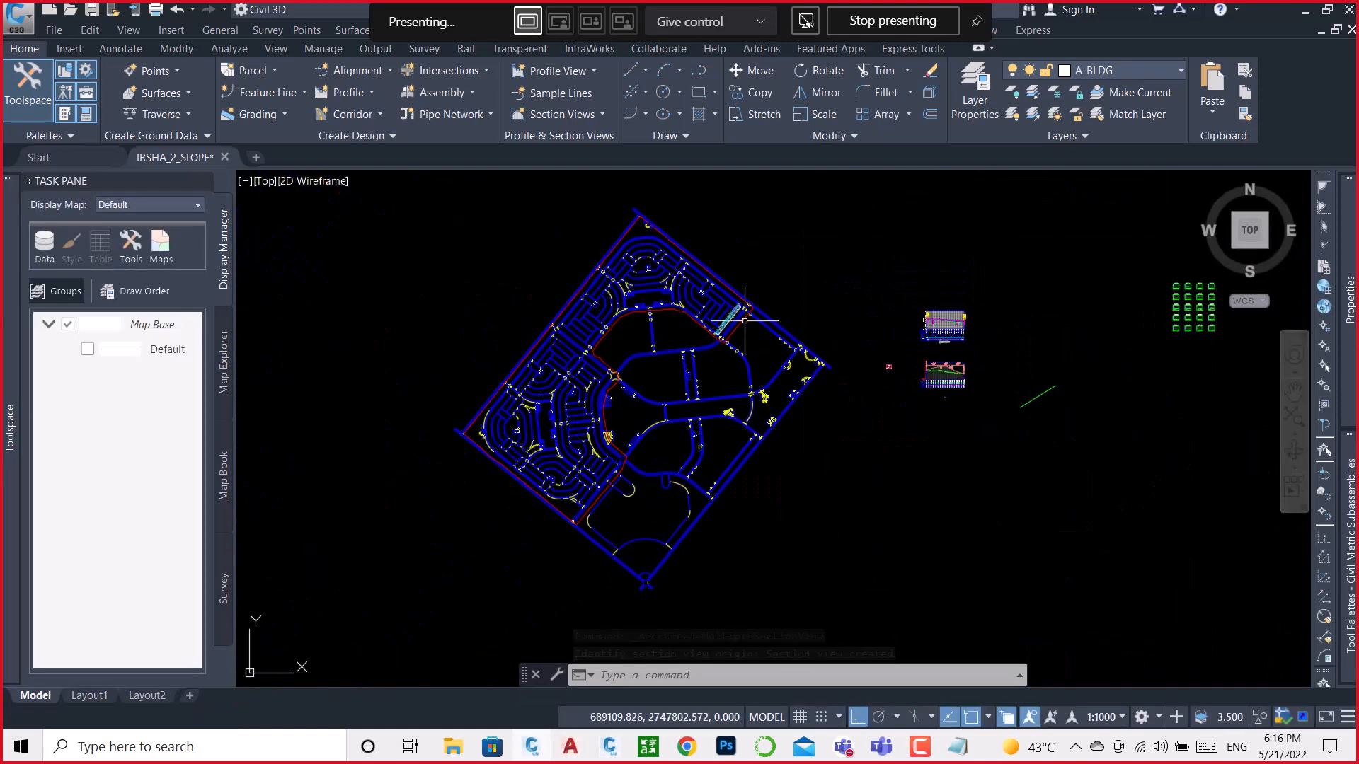
scroll(735, 323, "up", 7)
scroll(590, 271, "up", 6)
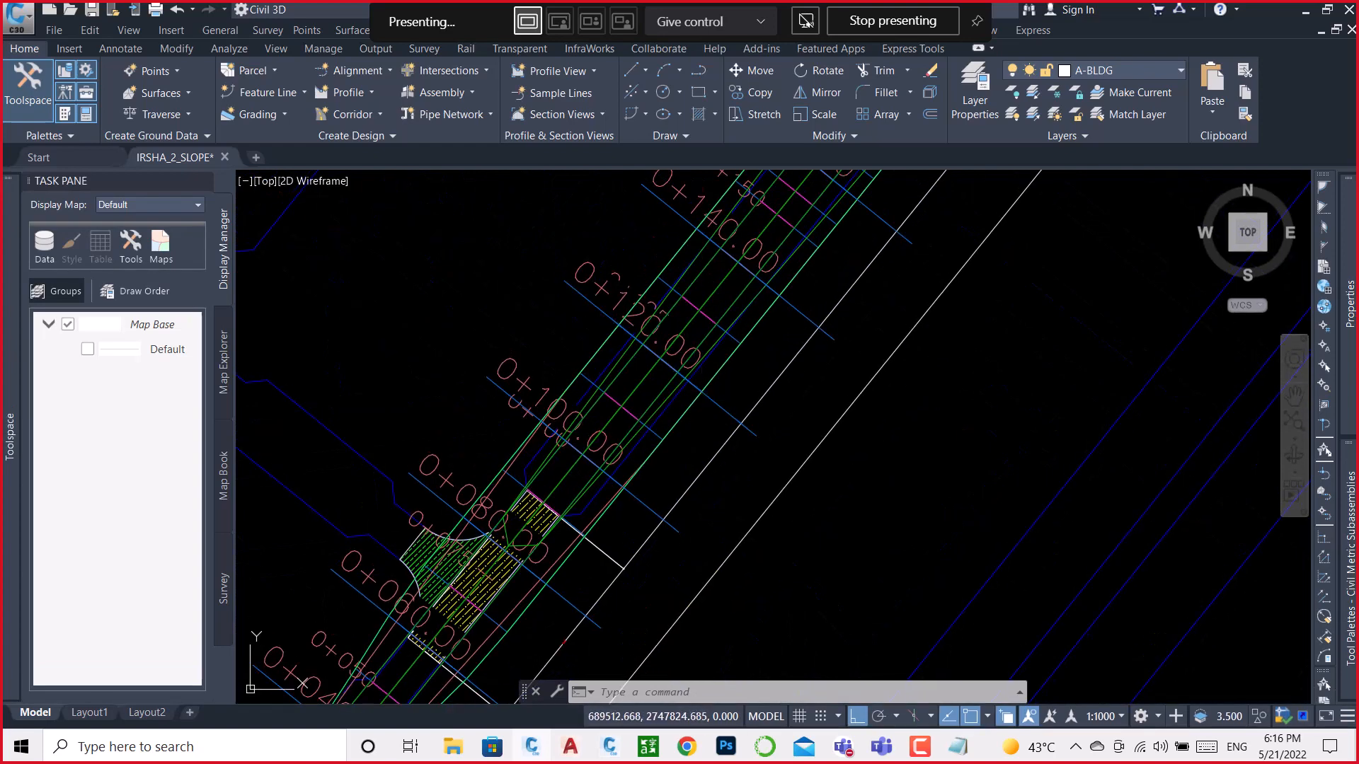
left_click(709, 400)
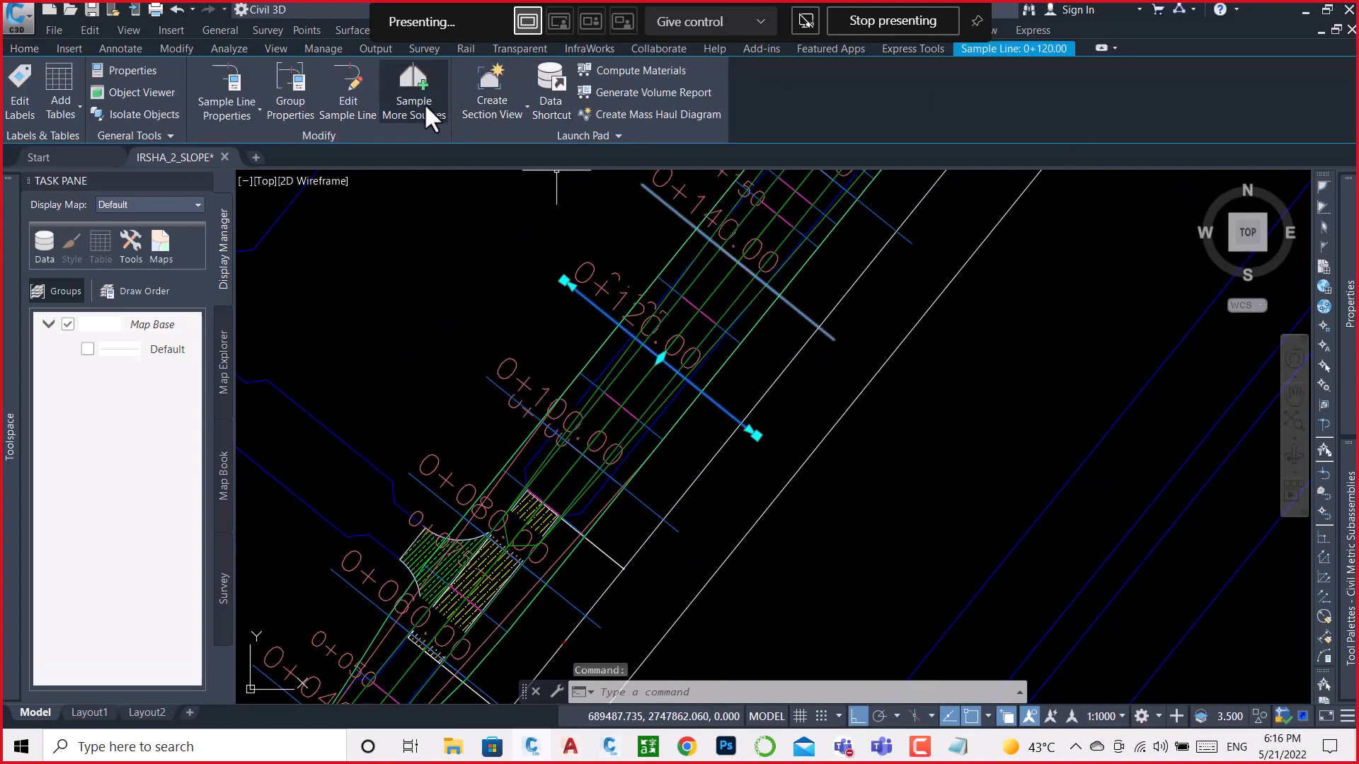
left_click(423, 103)
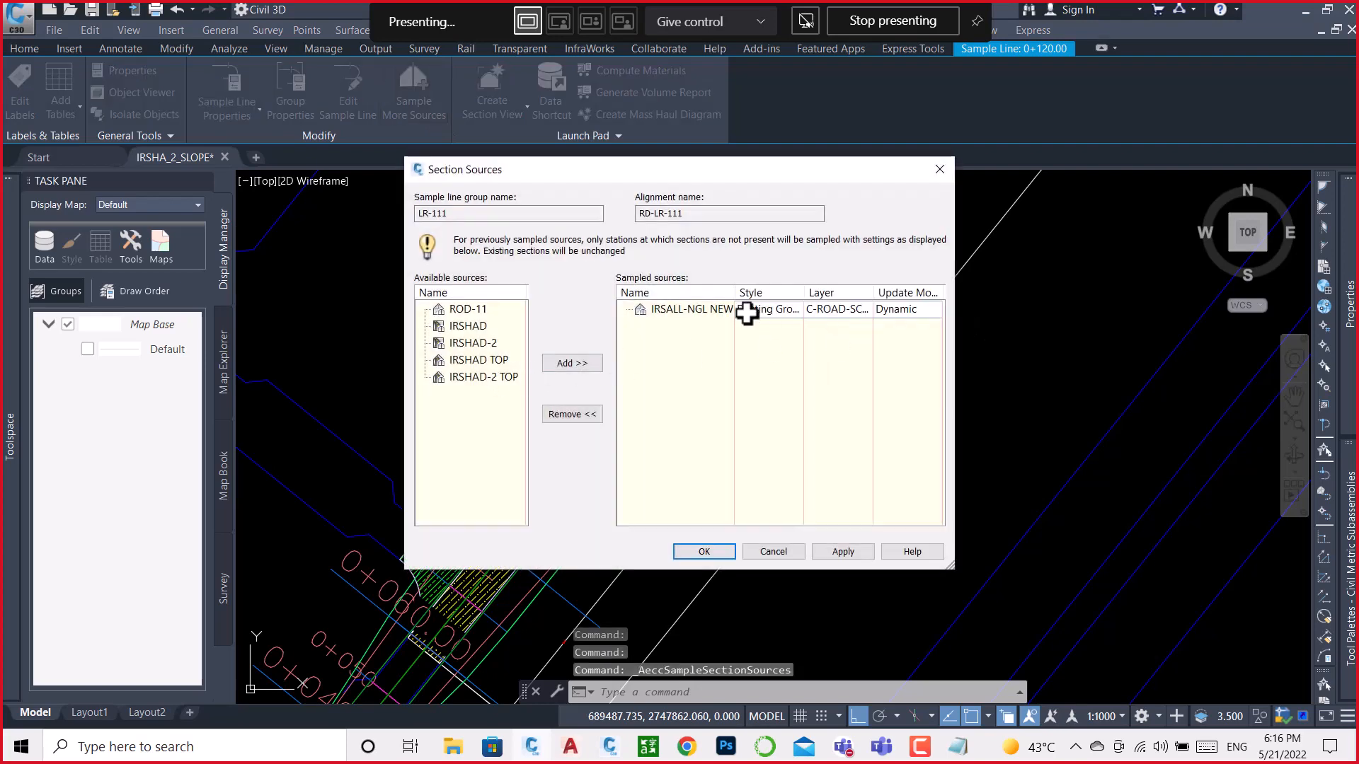
left_click(499, 375)
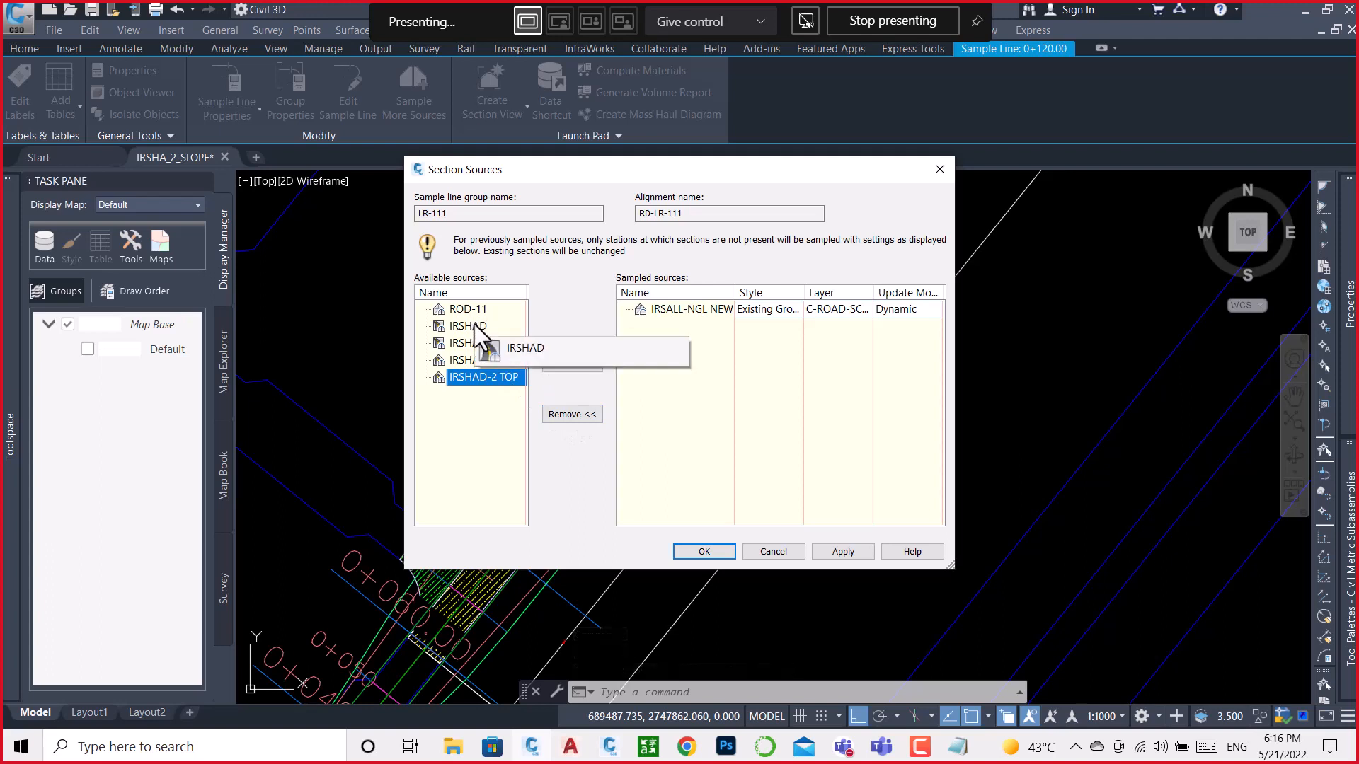
left_click(468, 310)
left_click(591, 362)
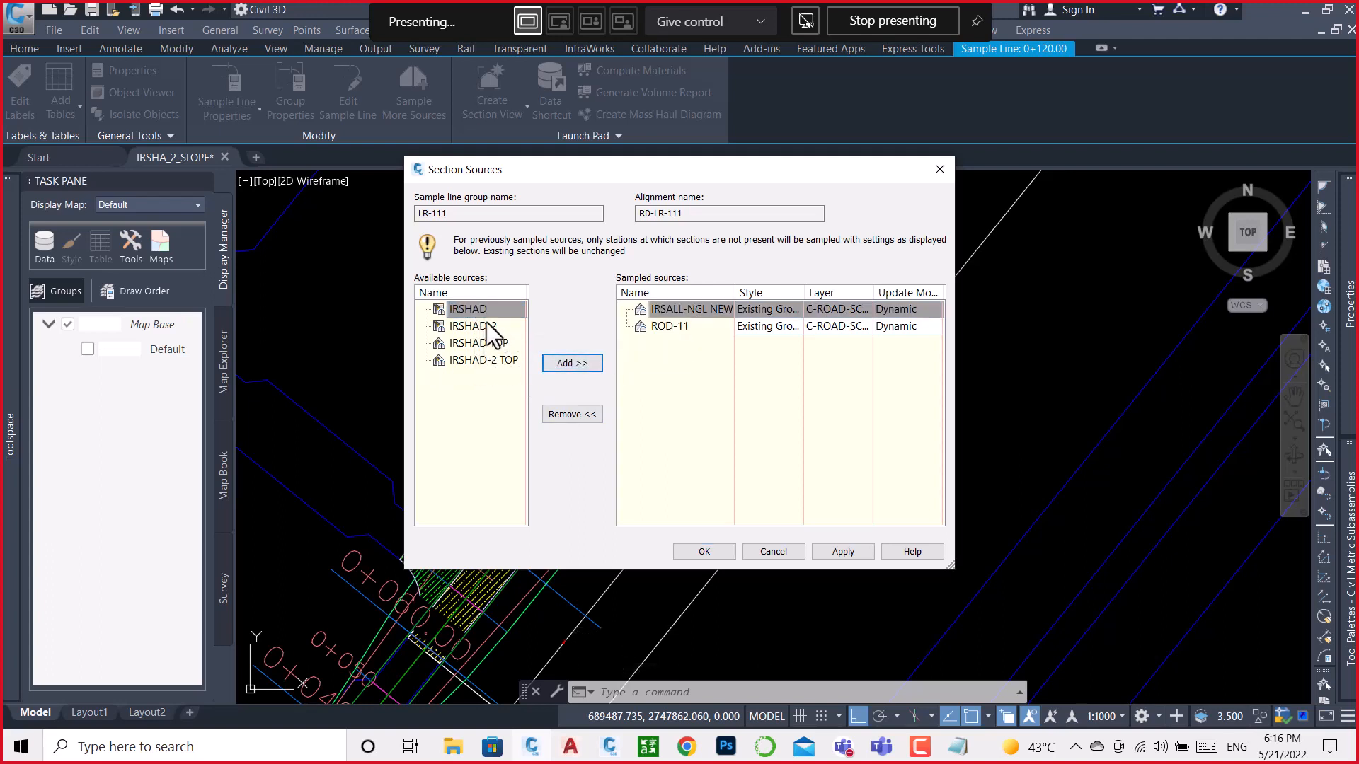
Step: Add IRSHAD, IRSHAD TOP and corridor IRSHAD-2 to the sampled sources of group LR-111
left_click(489, 327)
left_click(573, 365)
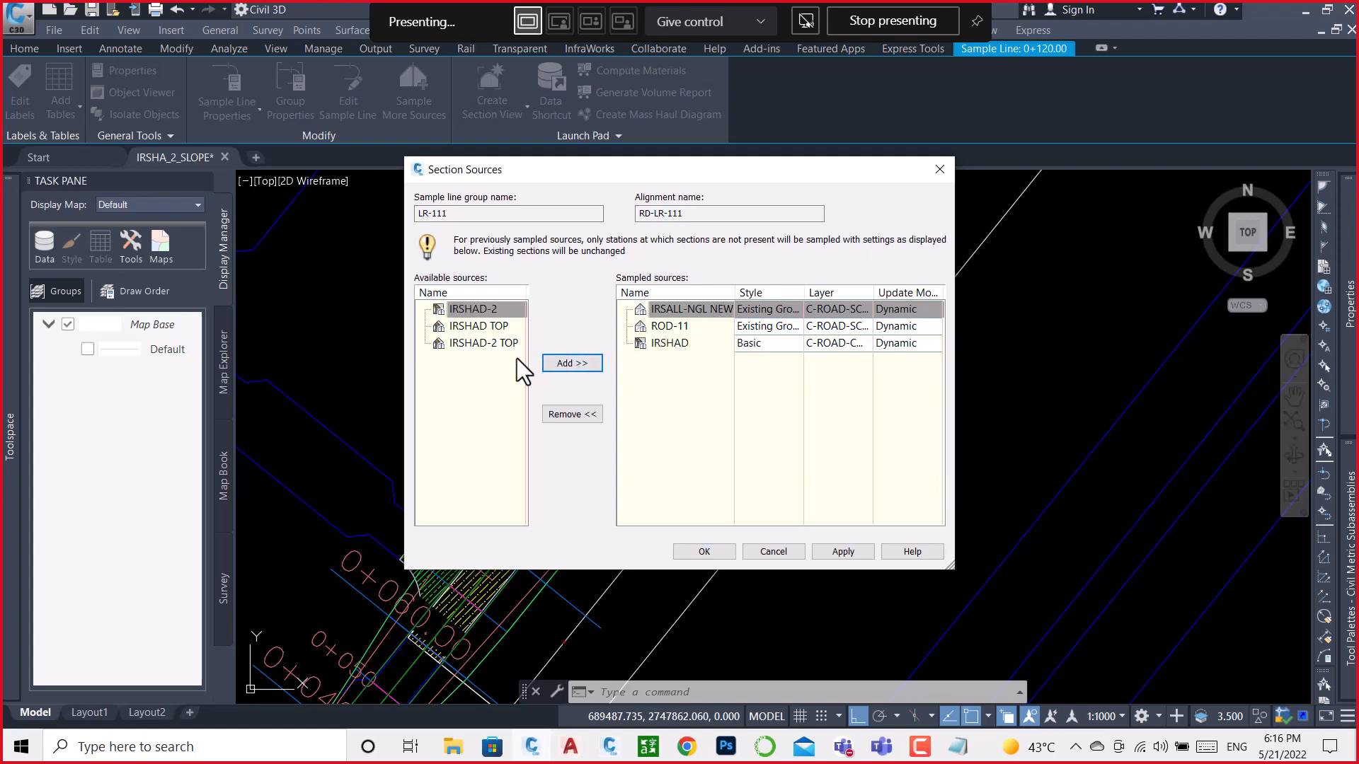
left_click(477, 326)
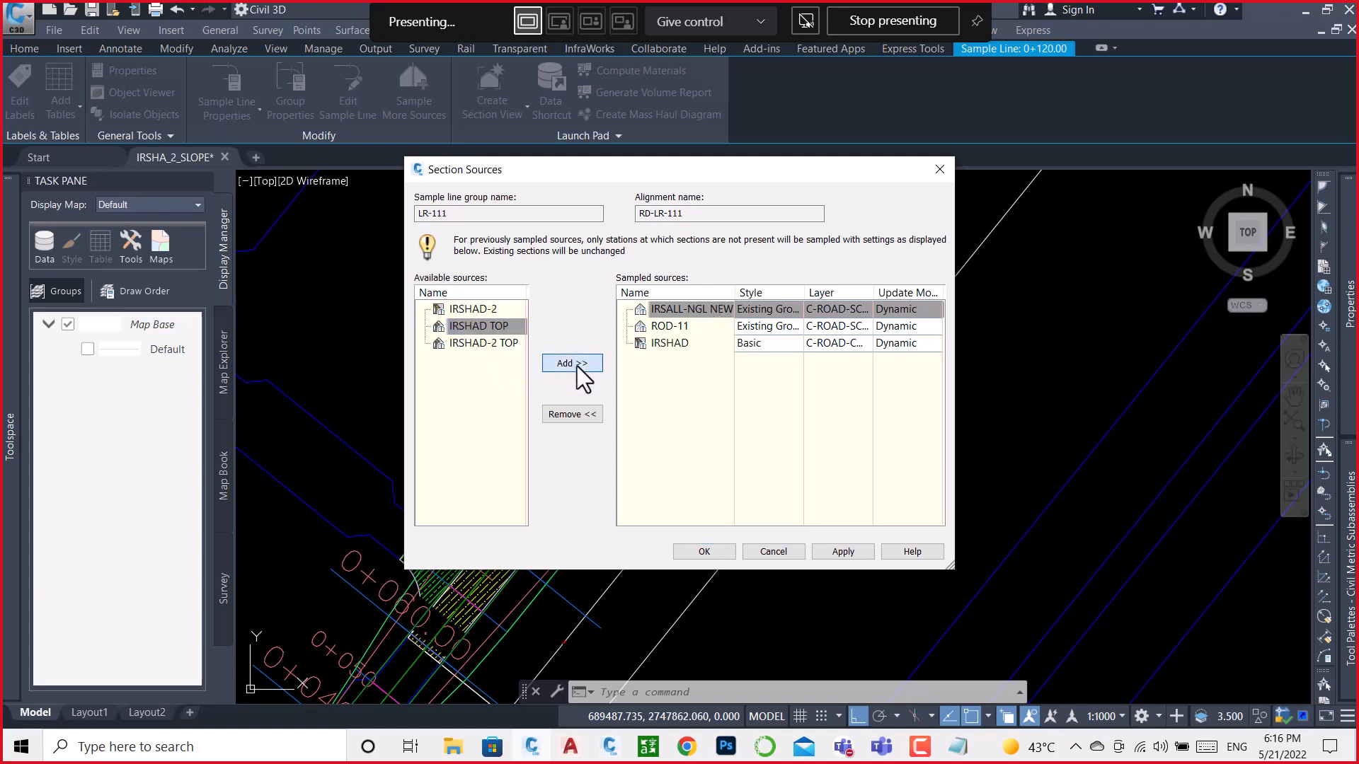
left_click(576, 366)
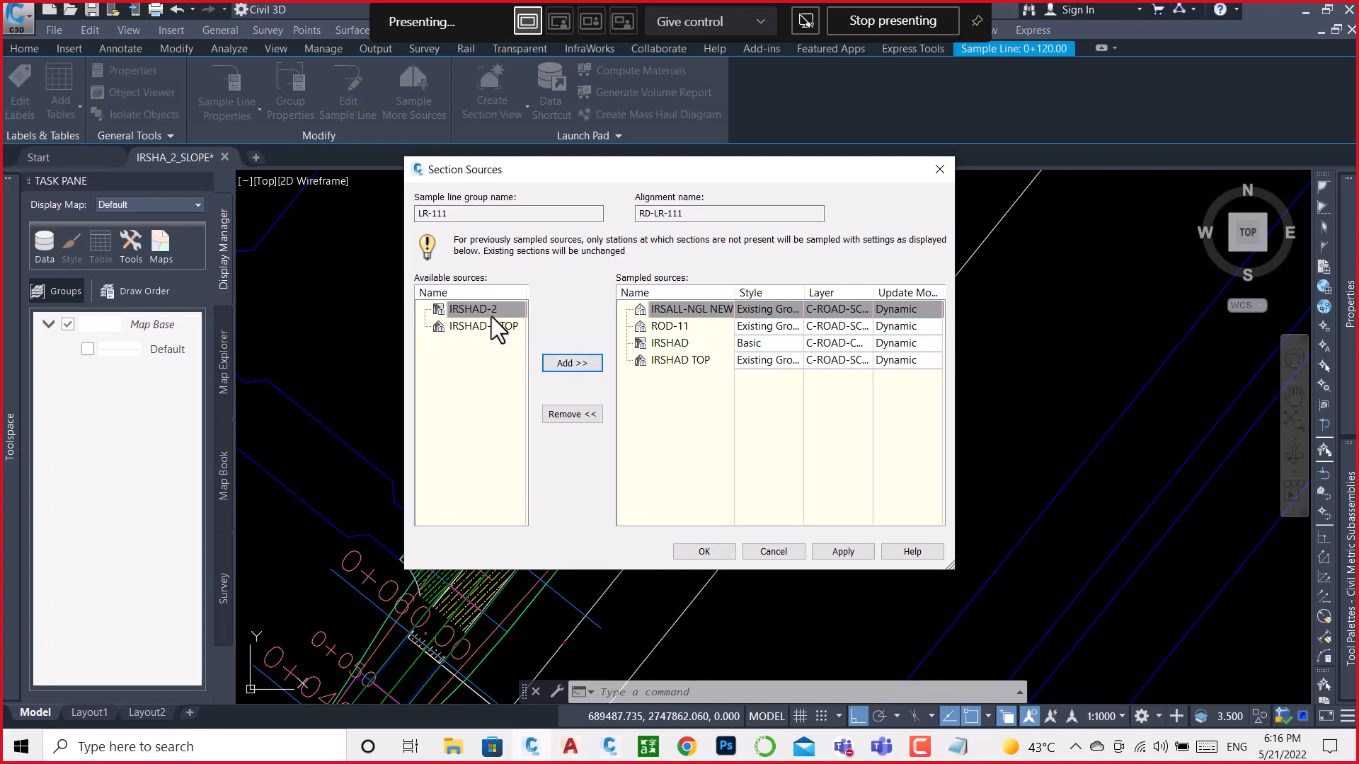
left_click(489, 312)
left_click(575, 364)
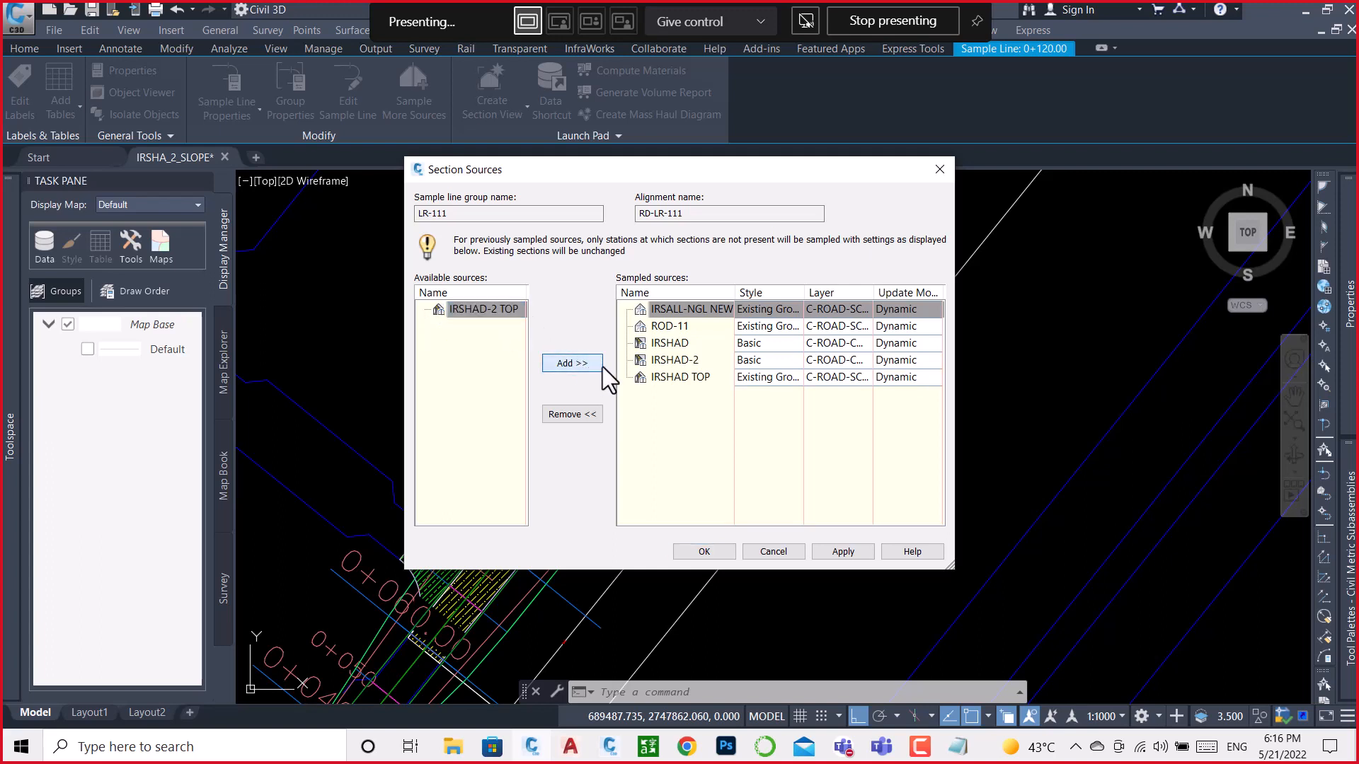
Step: Remove IRSHAD and IRSHAD TOP from the sampled sources, add IRSHAD-2 TOP, and apply the source list
left_click(694, 344)
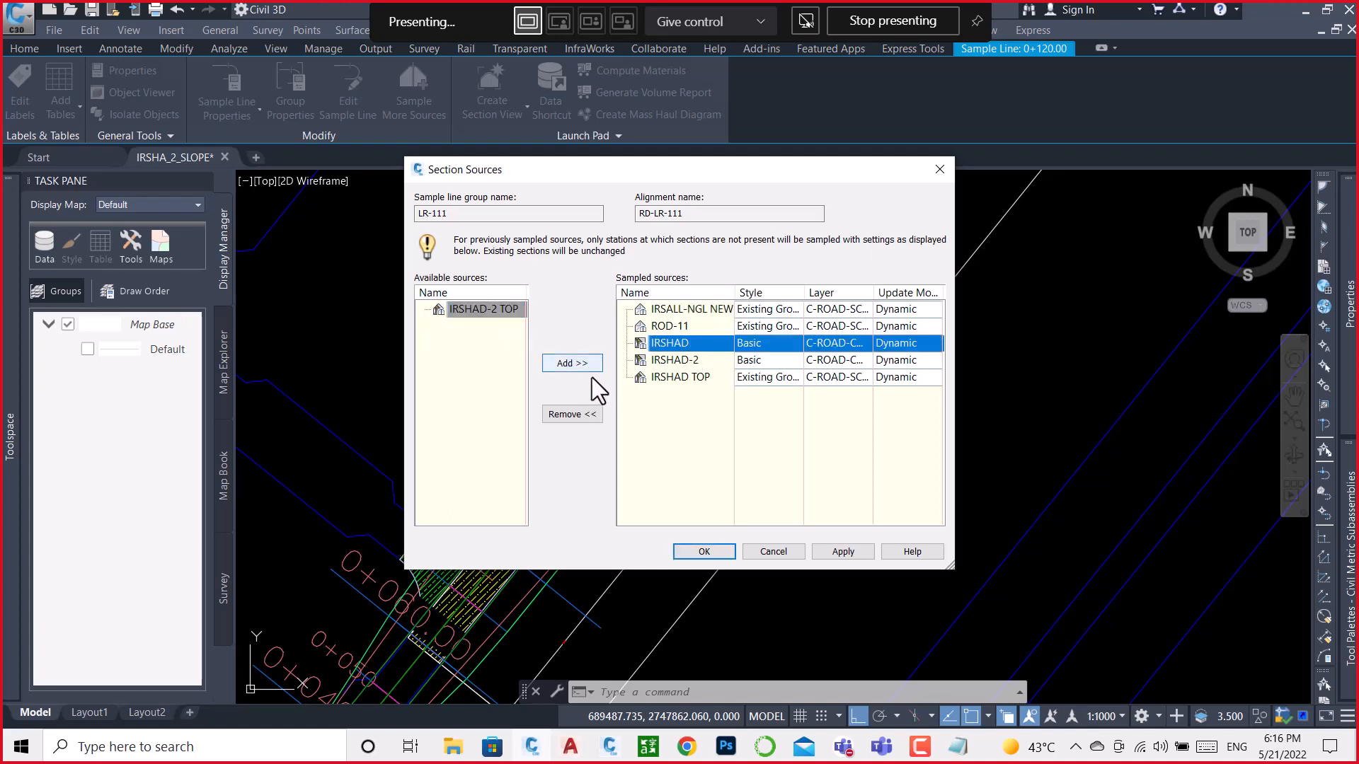
left_click(578, 415)
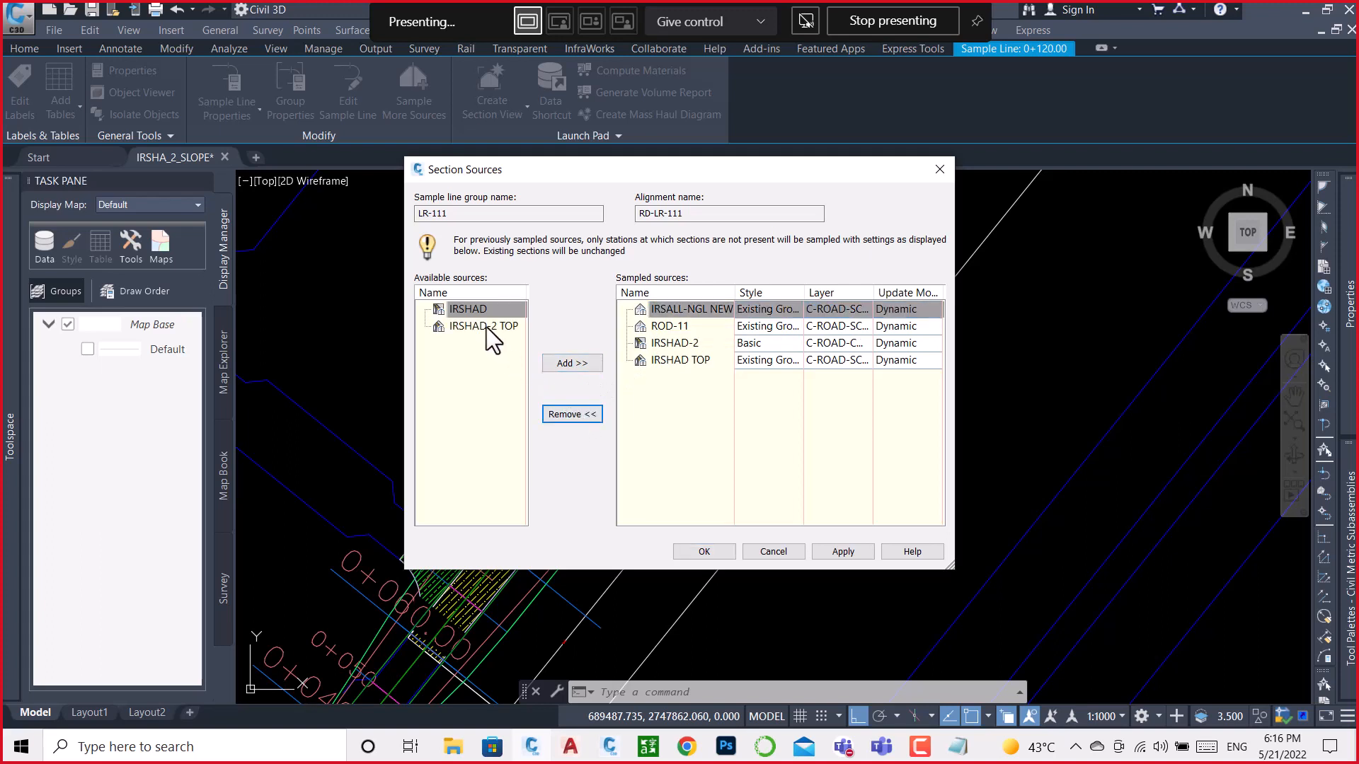
left_click(579, 371)
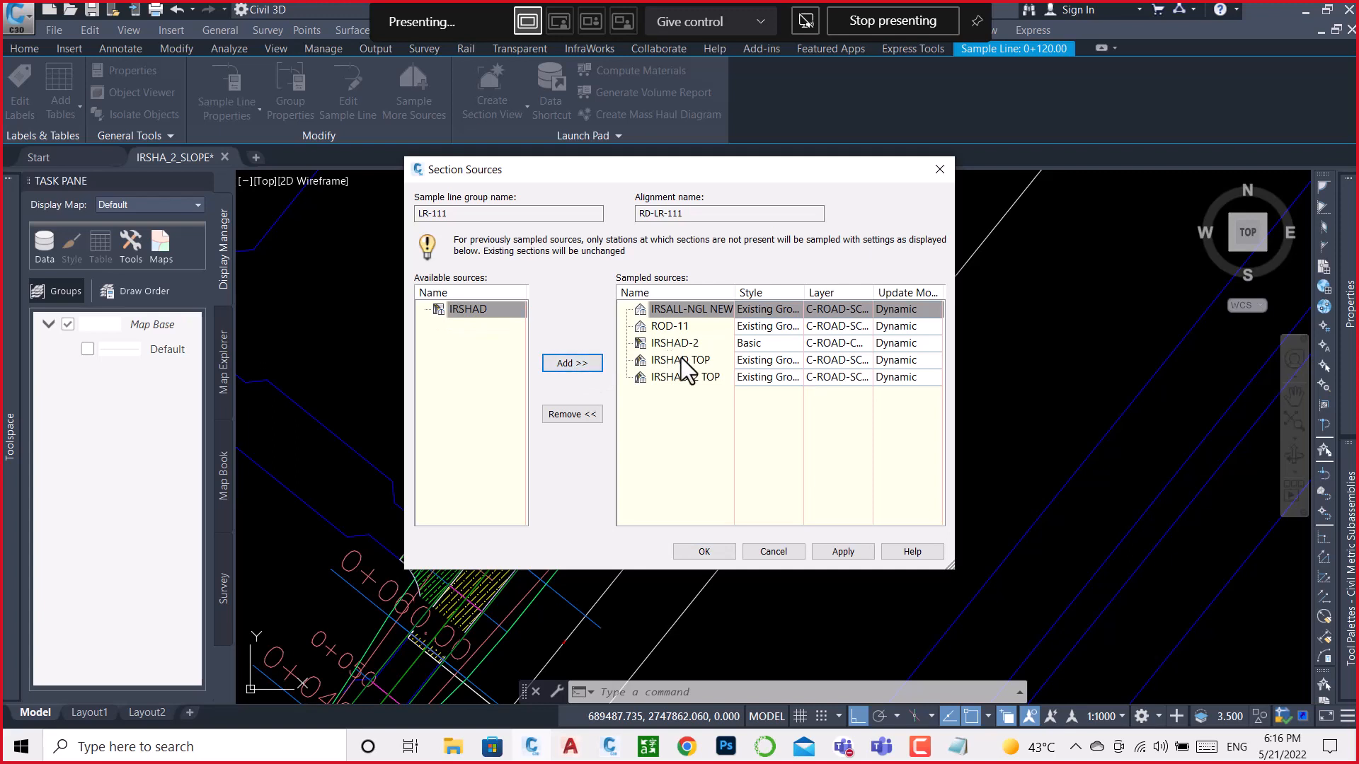
left_click(681, 359)
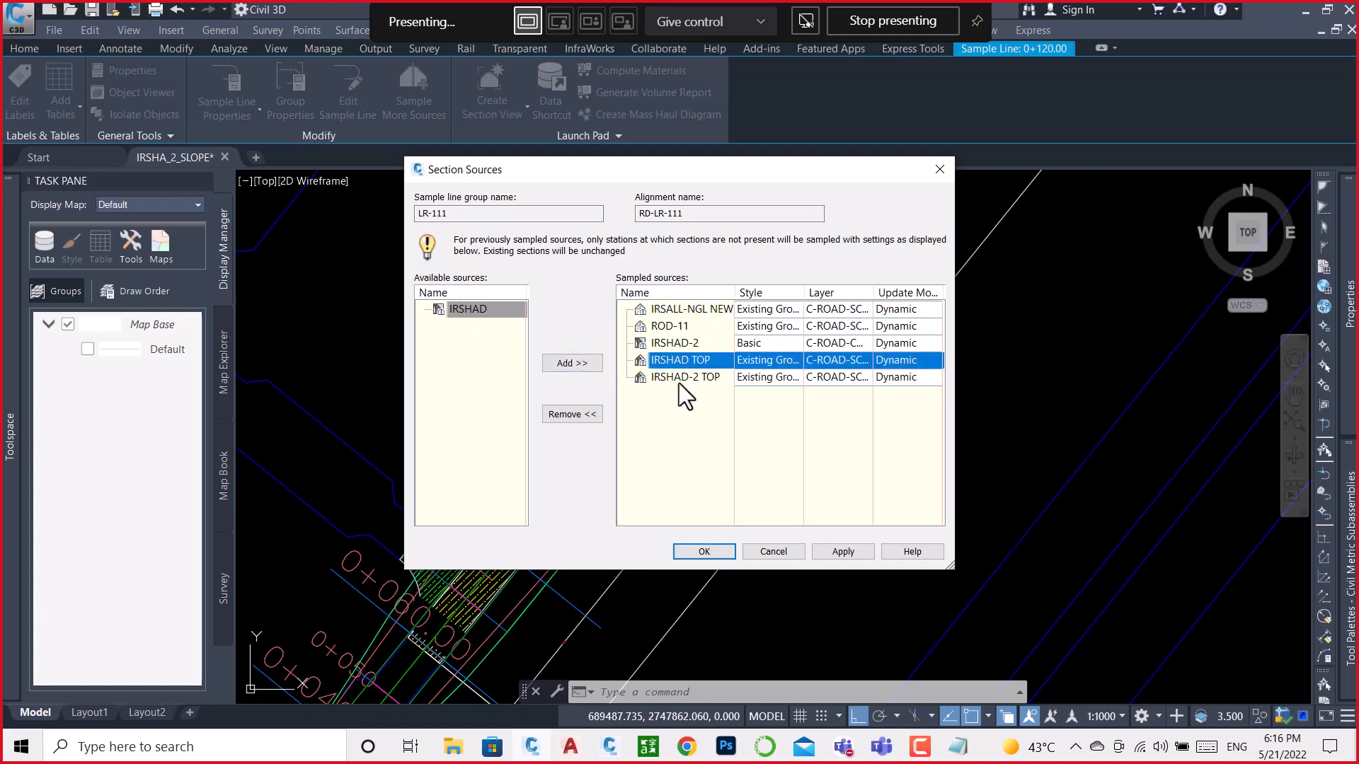
left_click(569, 414)
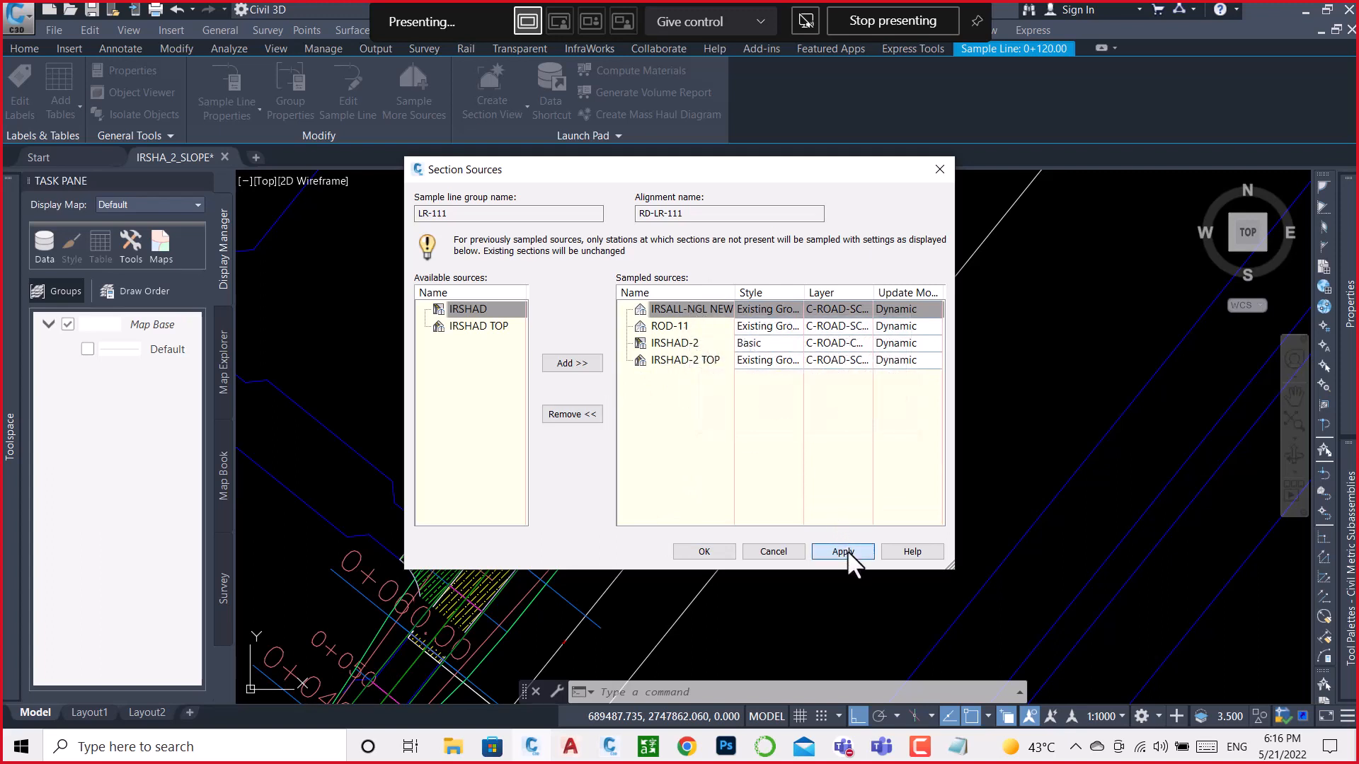
left_click(704, 551)
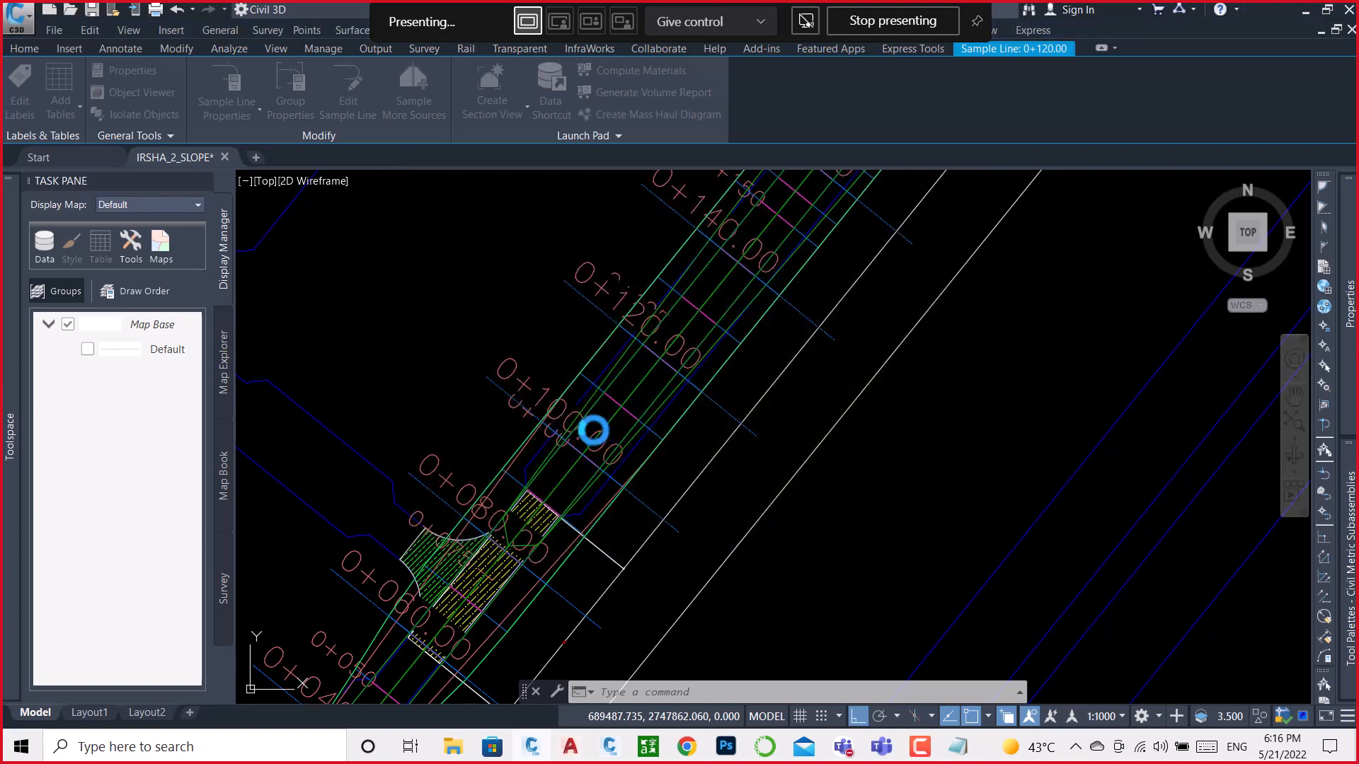
Step: Examine the corridor shape, side slopes and ground line in the section views at several stations, dismissing the unrelated download manager alert
scroll(435, 347, "down", 10)
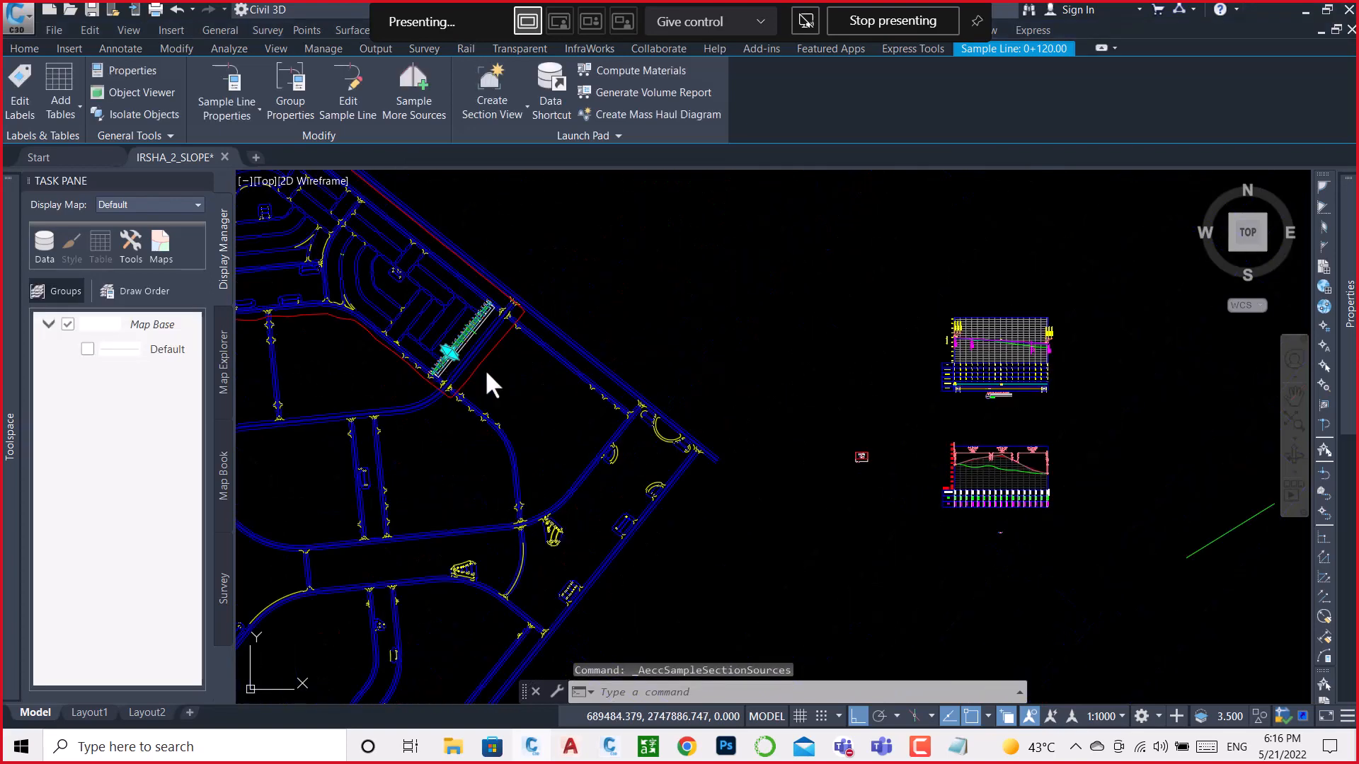
scroll(1072, 305, "up", 10)
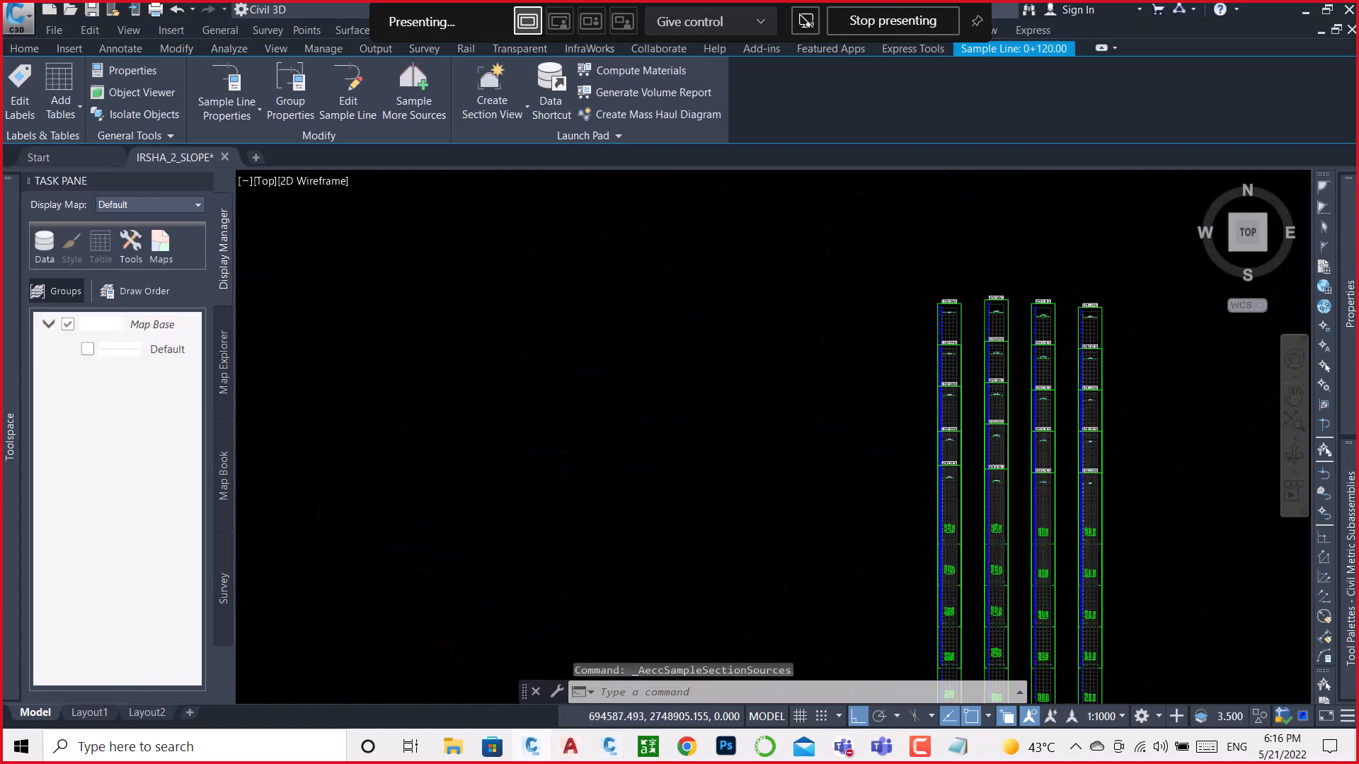
scroll(1121, 283, "up", 5)
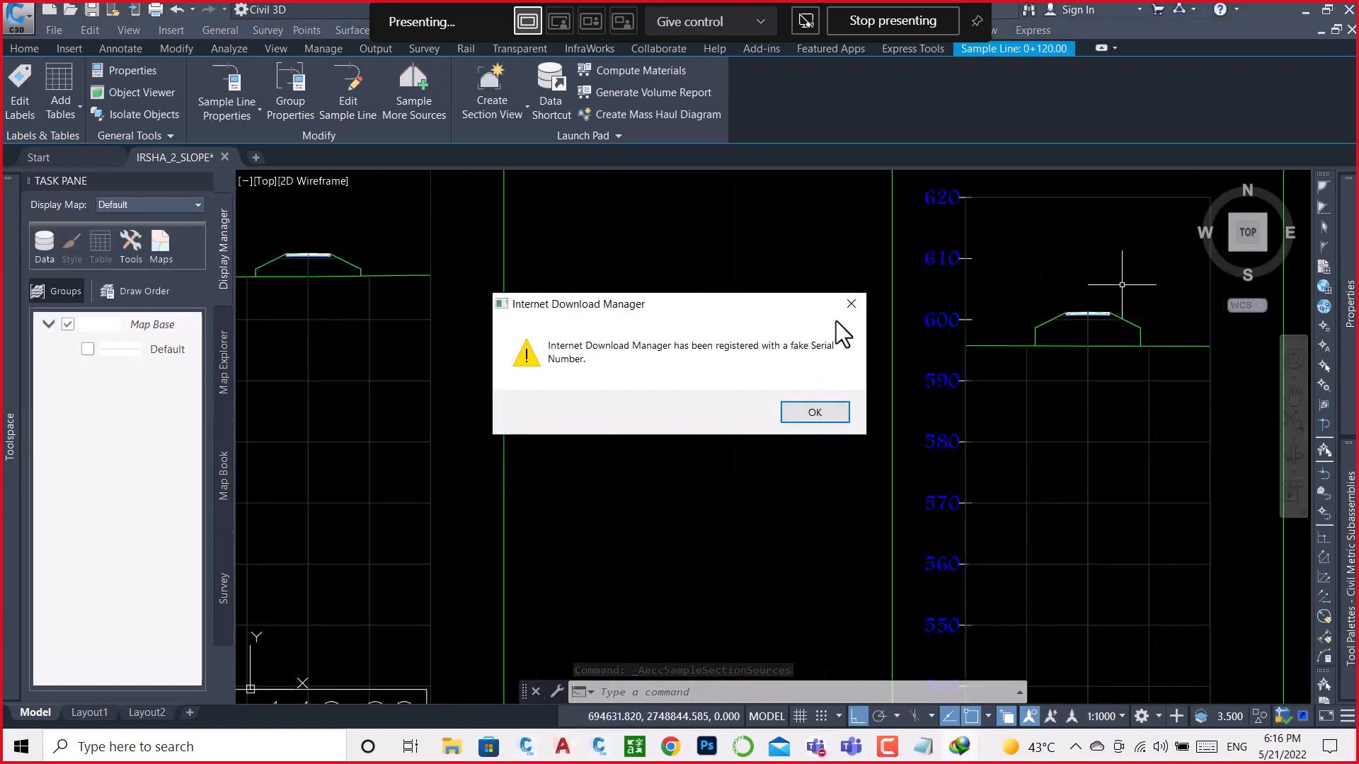
left_click(852, 304)
scroll(1233, 315, "down", 7)
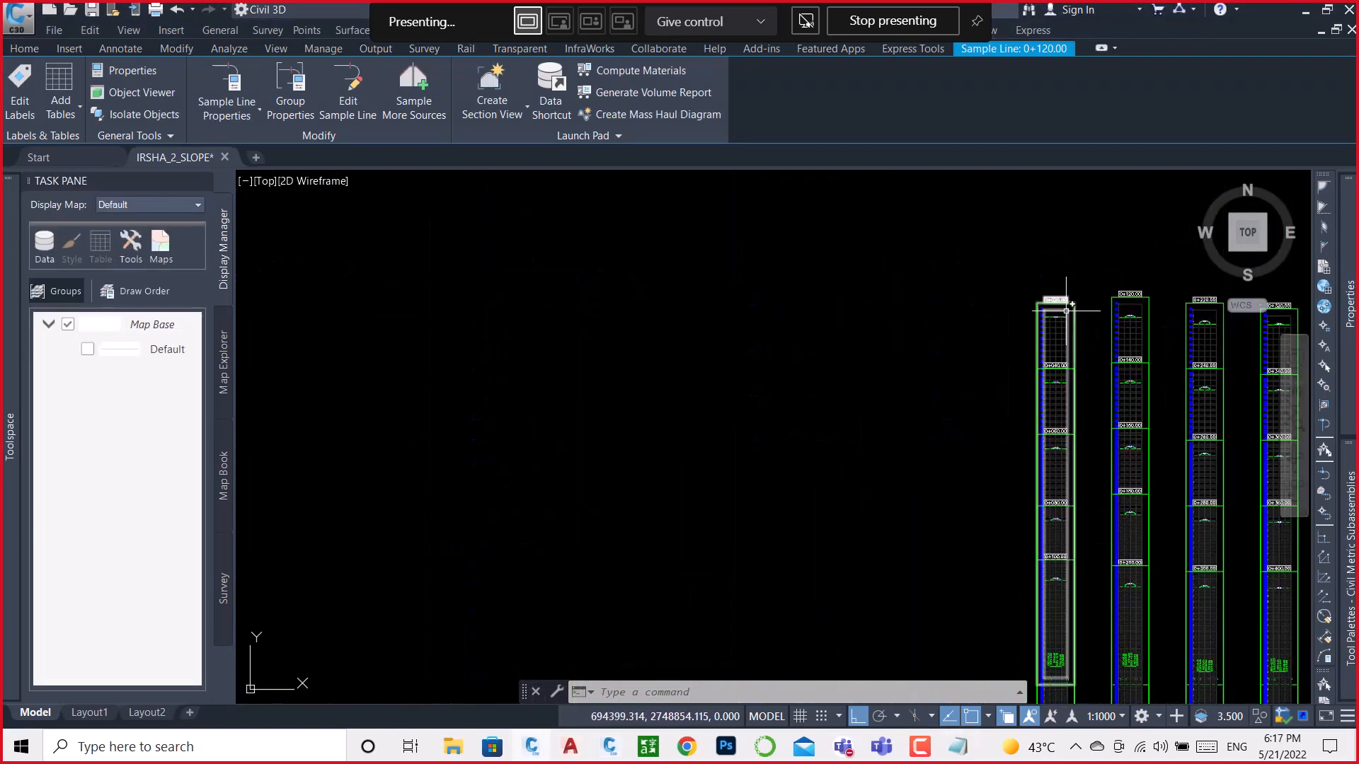
scroll(1059, 295, "up", 7)
scroll(1026, 297, "up", 8)
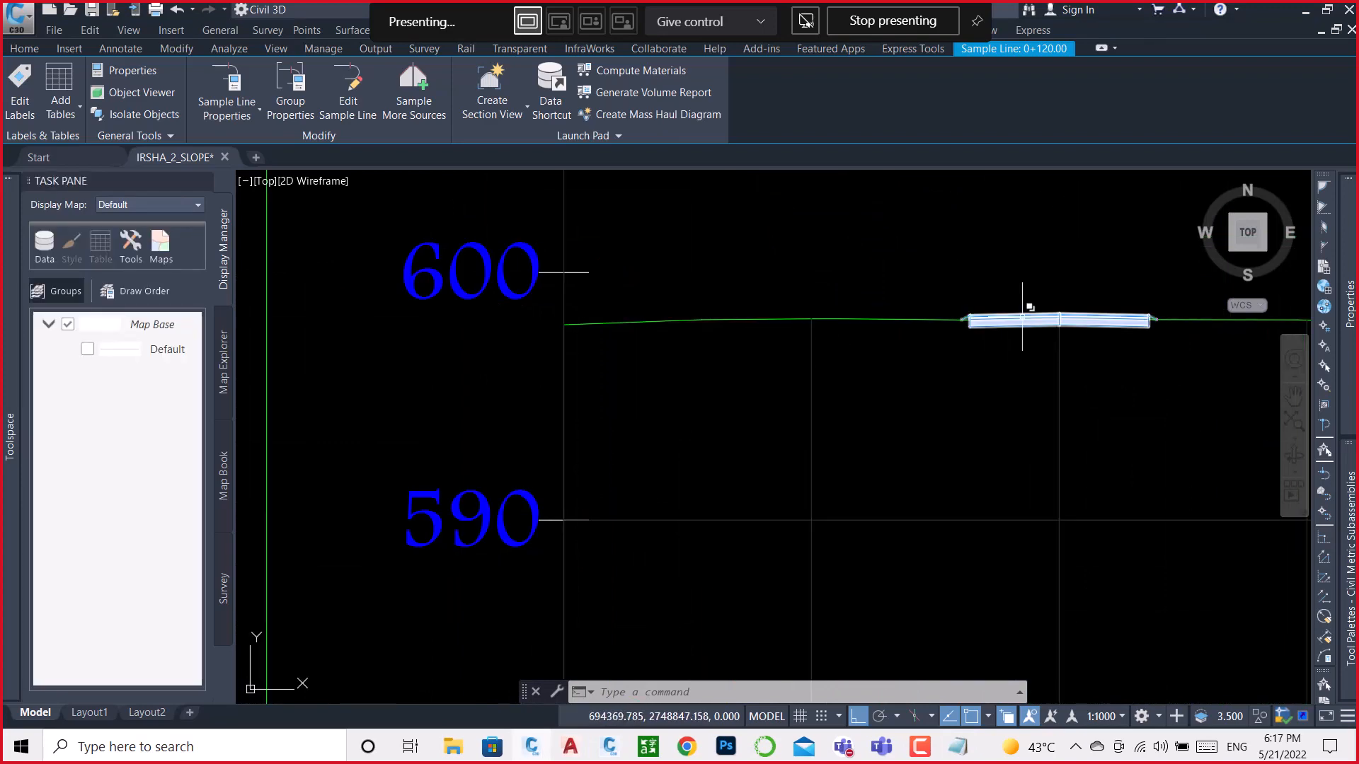
scroll(895, 279, "down", 8)
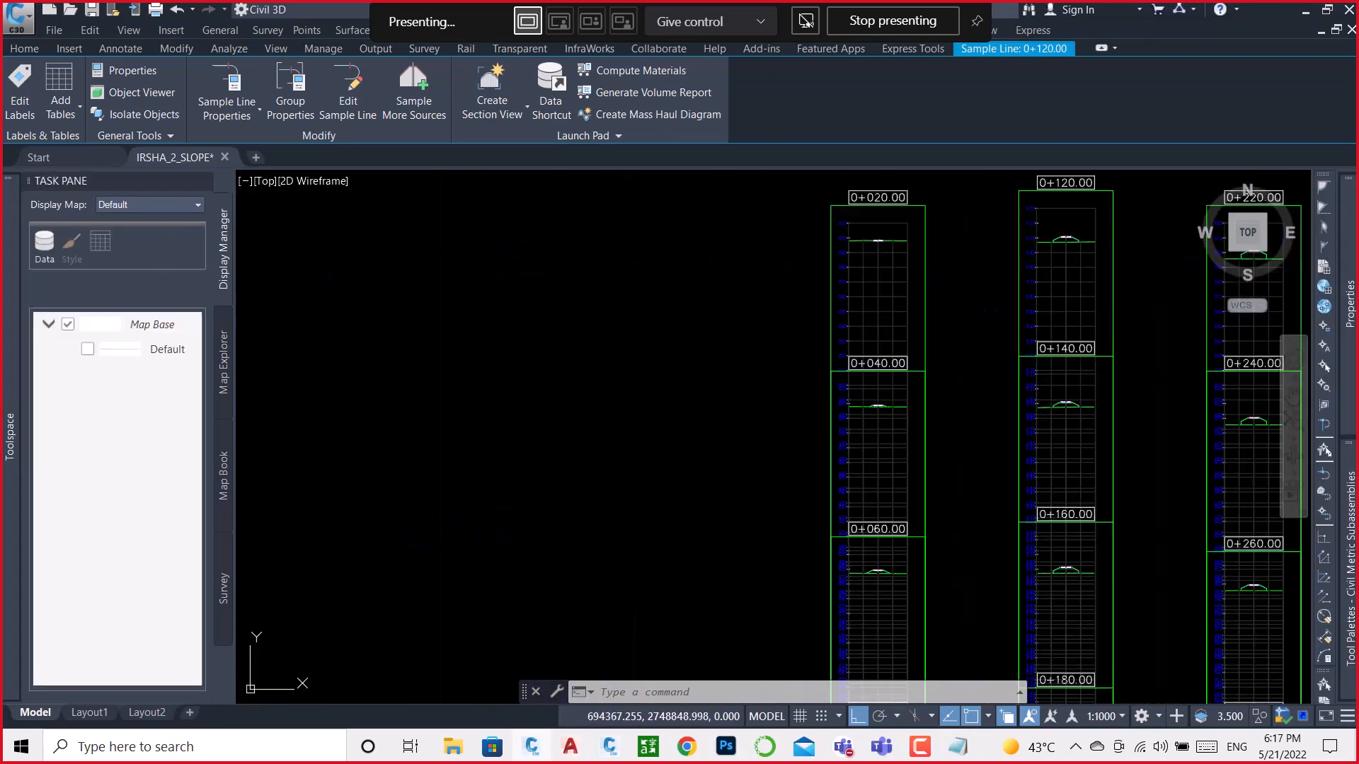
scroll(895, 390, "up", 8)
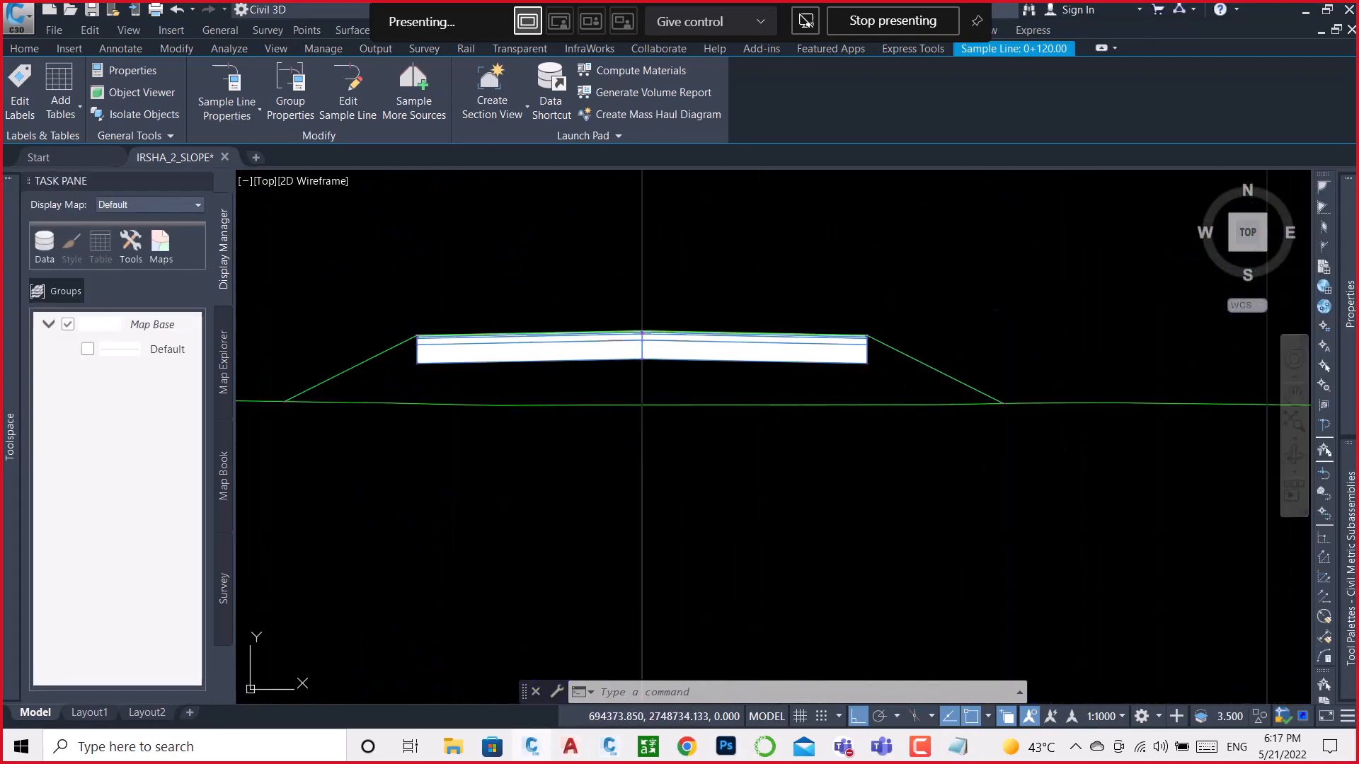
scroll(813, 415, "down", 5)
scroll(818, 236, "down", 5)
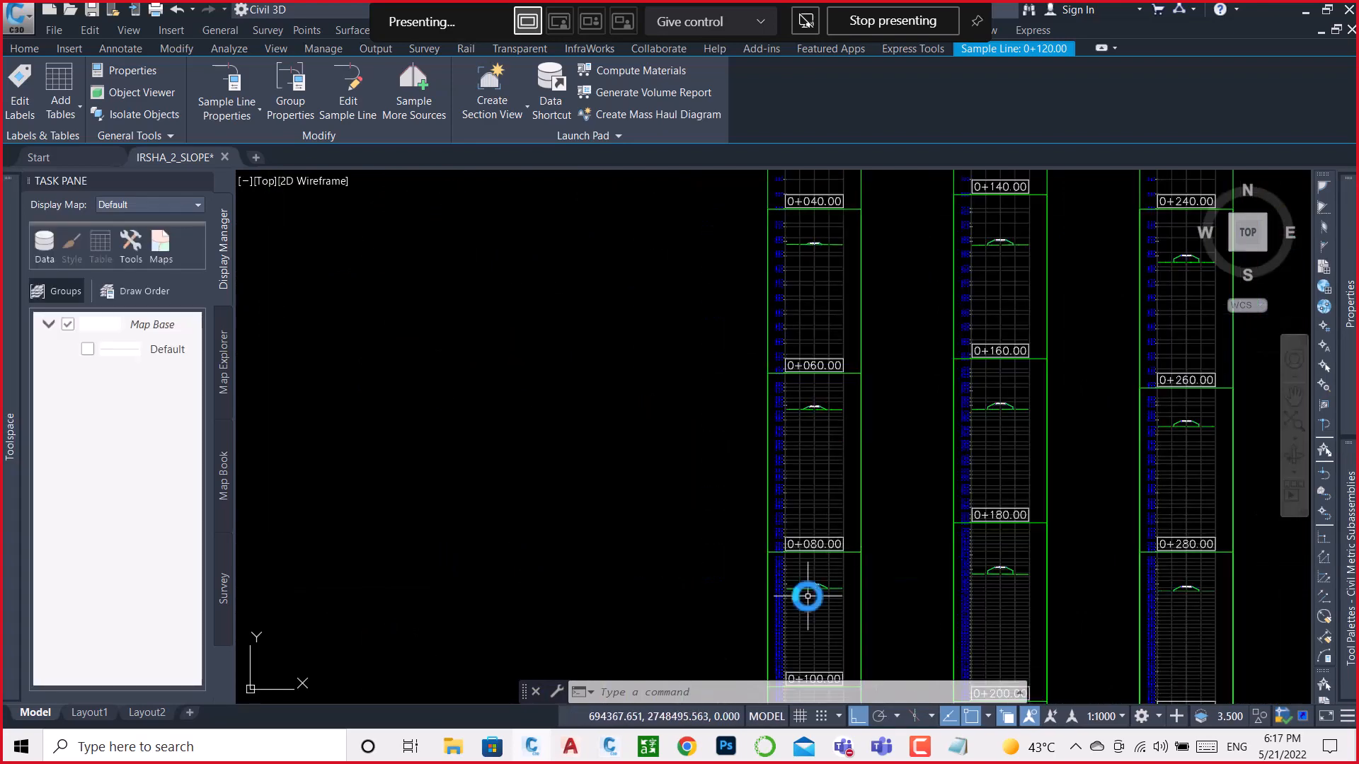
scroll(807, 593, "up", 7)
scroll(842, 579, "up", 4)
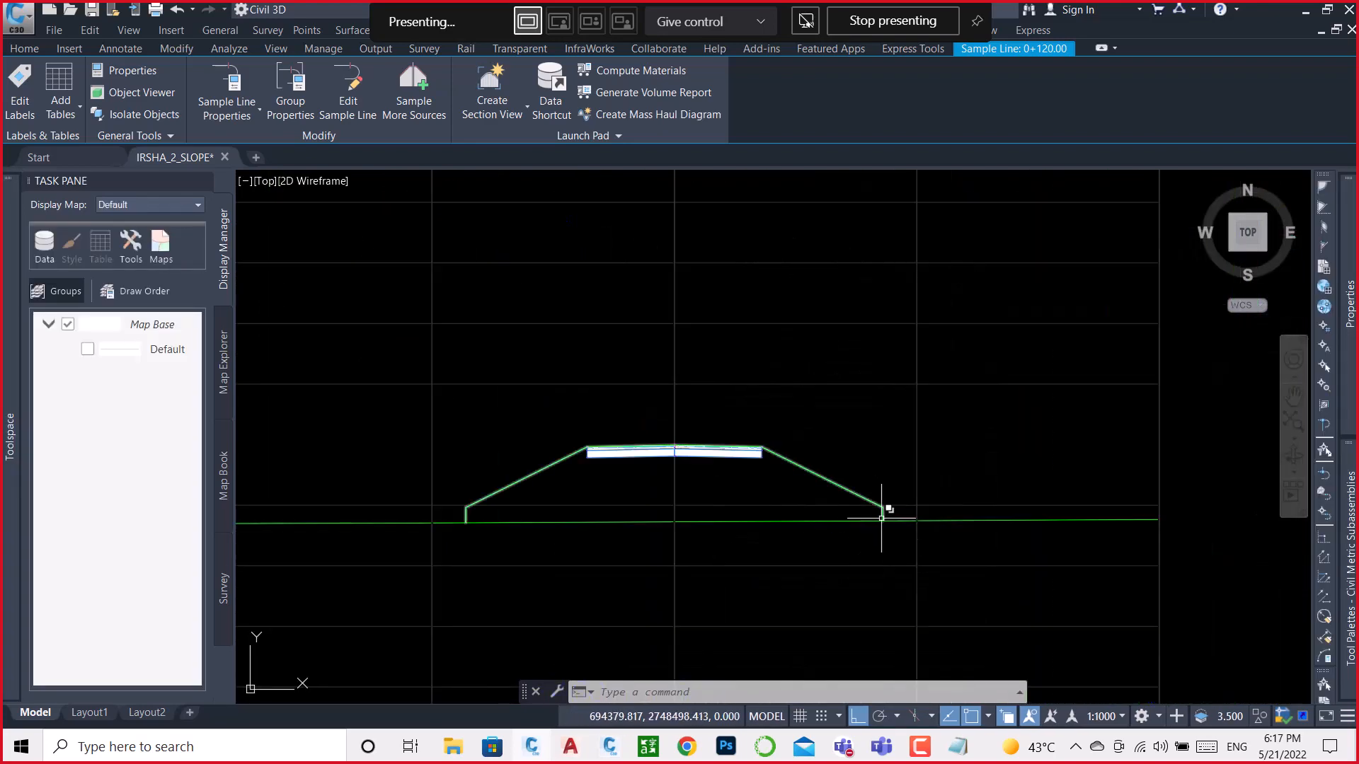
scroll(885, 509, "down", 2)
scroll(881, 534, "down", 2)
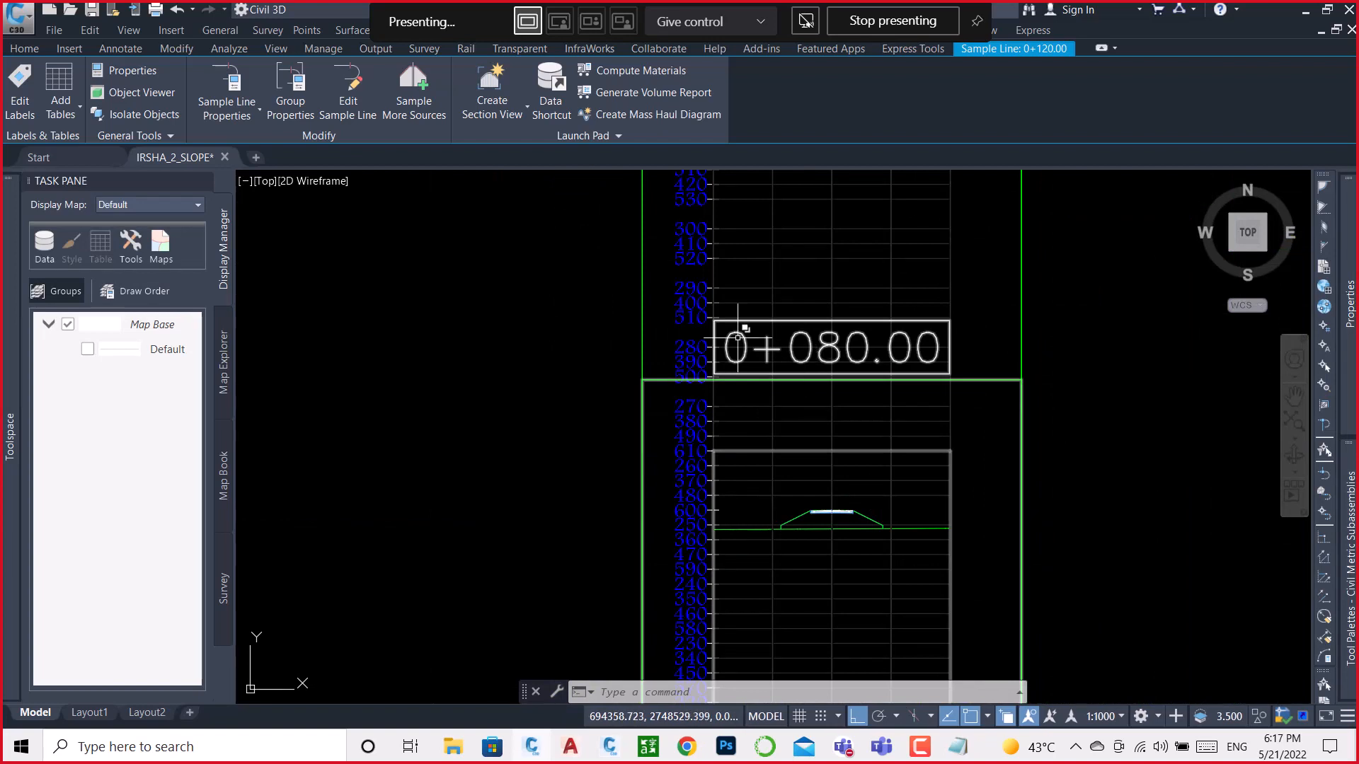
left_click(646, 183)
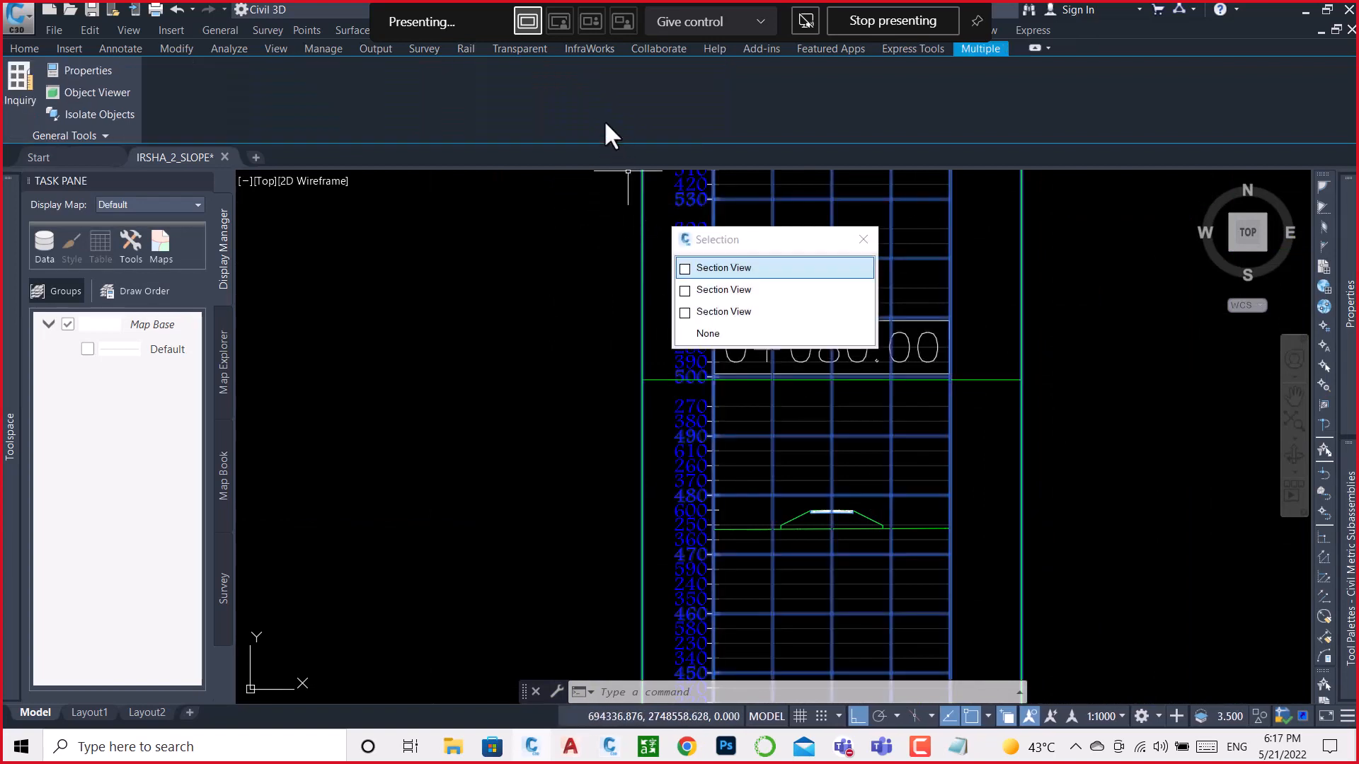
left_click(24, 48)
scroll(464, 230, "down", 4)
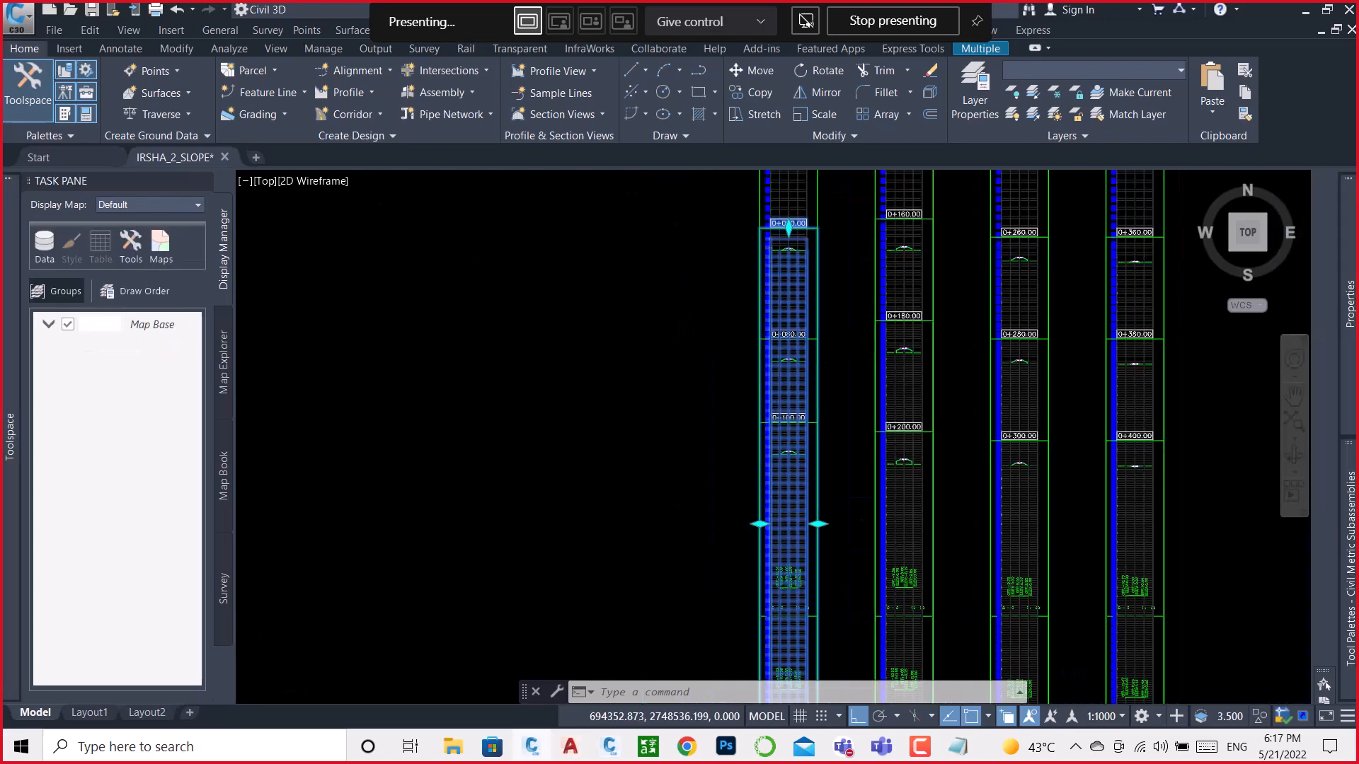
scroll(828, 357, "down", 2)
middle_click_drag(828, 247, 825, 390)
key("Escape")
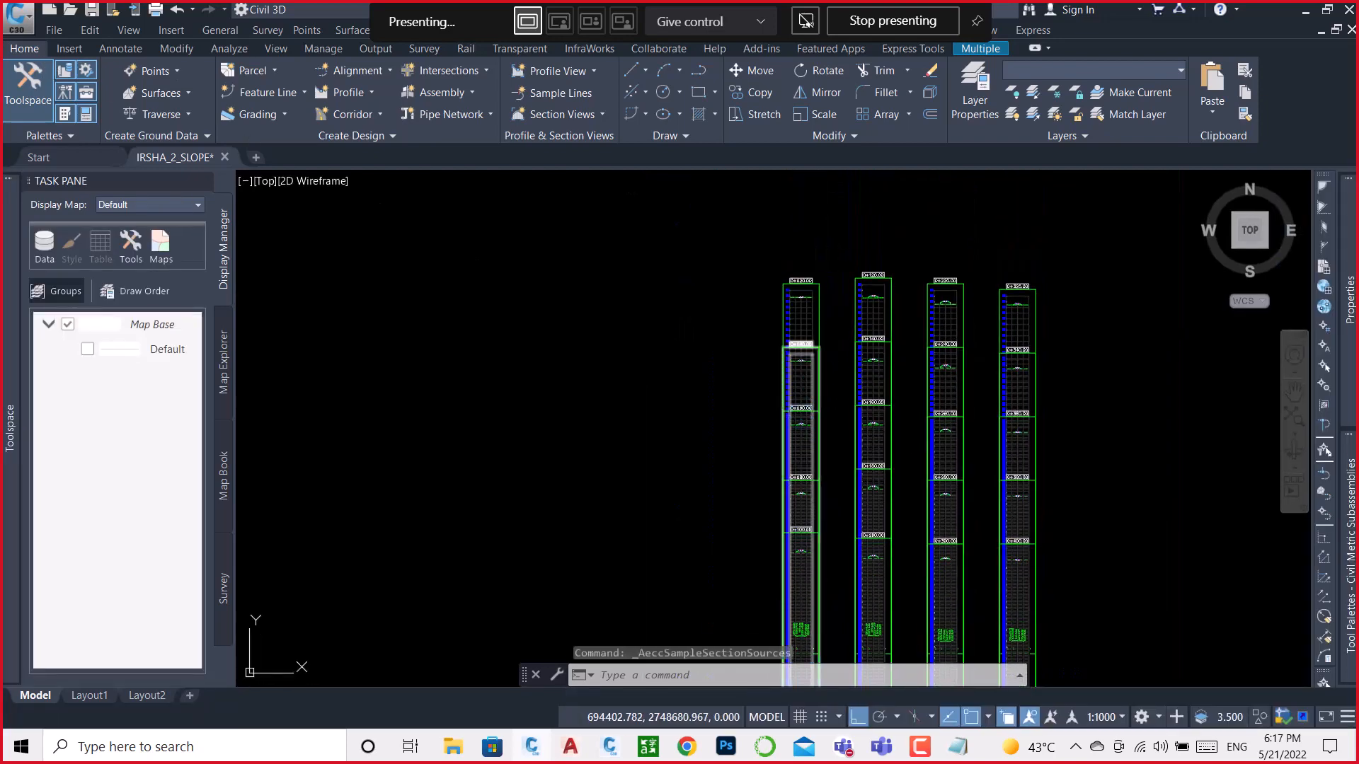
Step: Update the section view group layout from the section view at station 0+020.00
scroll(804, 306, "up", 2)
left_click(824, 270)
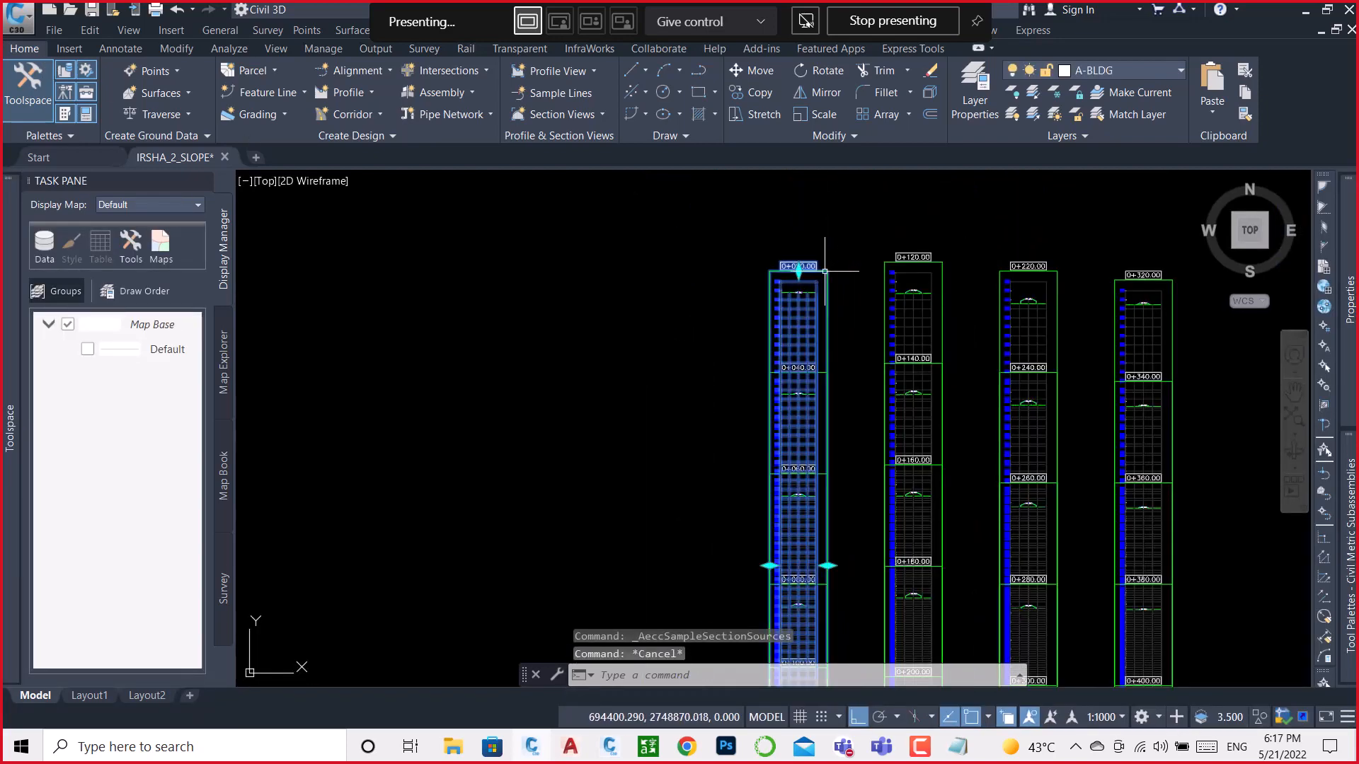
left_click(593, 103)
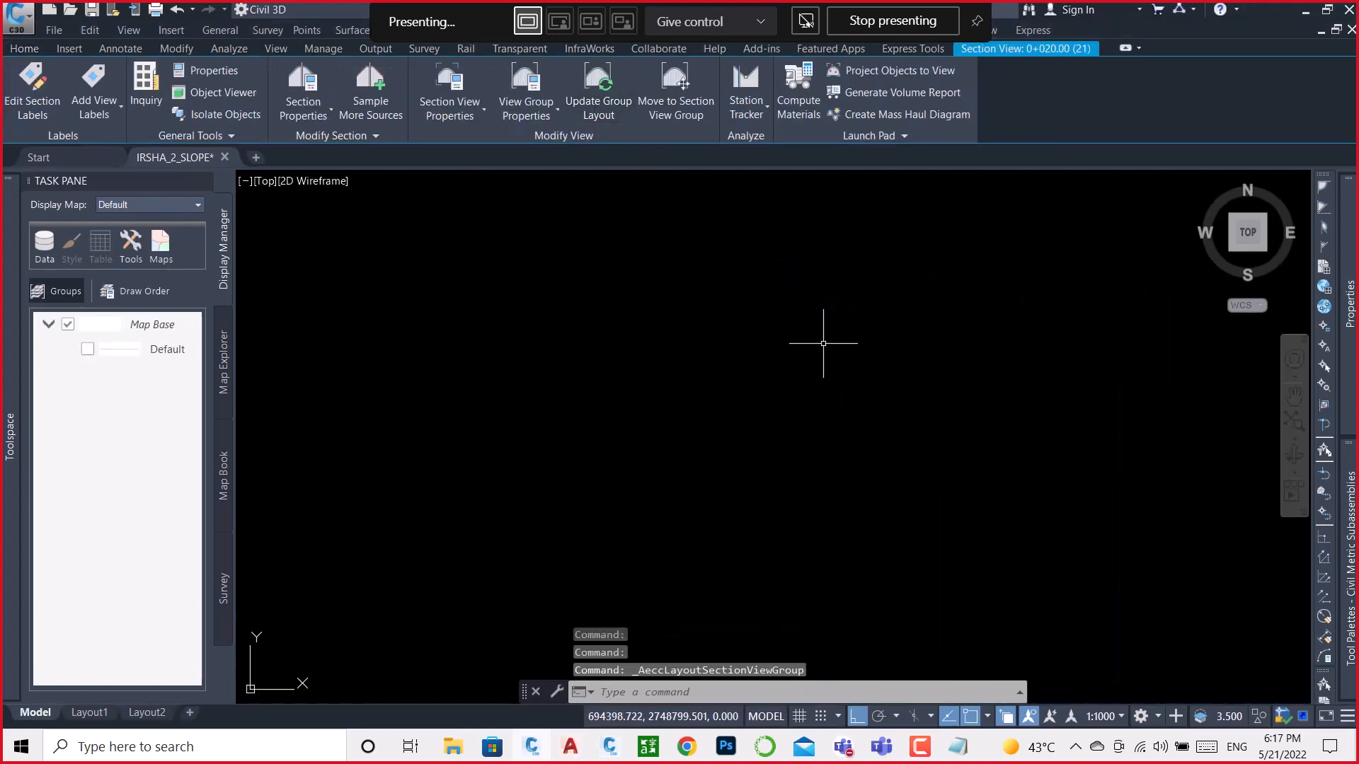
key("Escape")
Step: Examine the rearranged section views and compare the corridor's side slopes at stations such as 0+040.00 and 0+140.00
scroll(796, 365, "up", 6)
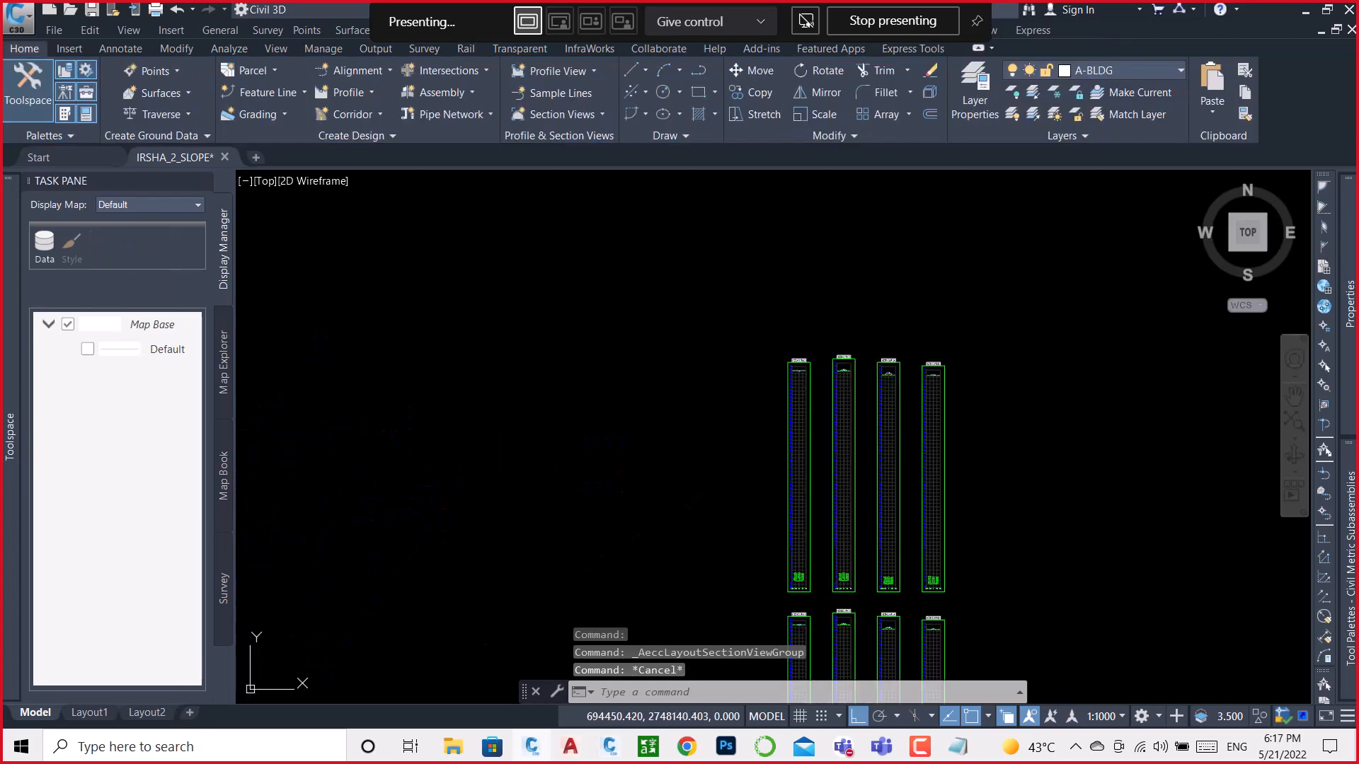
scroll(801, 357, "up", 5)
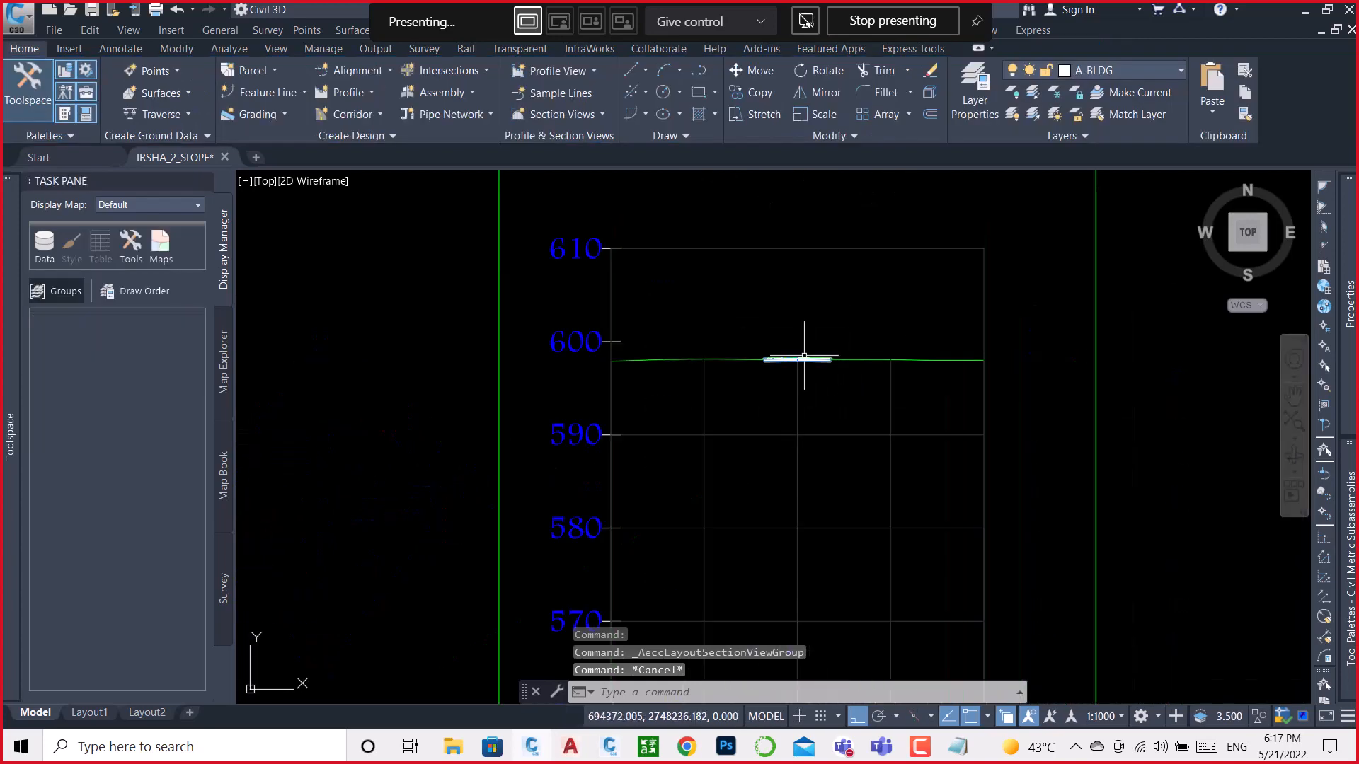
scroll(801, 346, "down", 2)
scroll(807, 379, "down", 6)
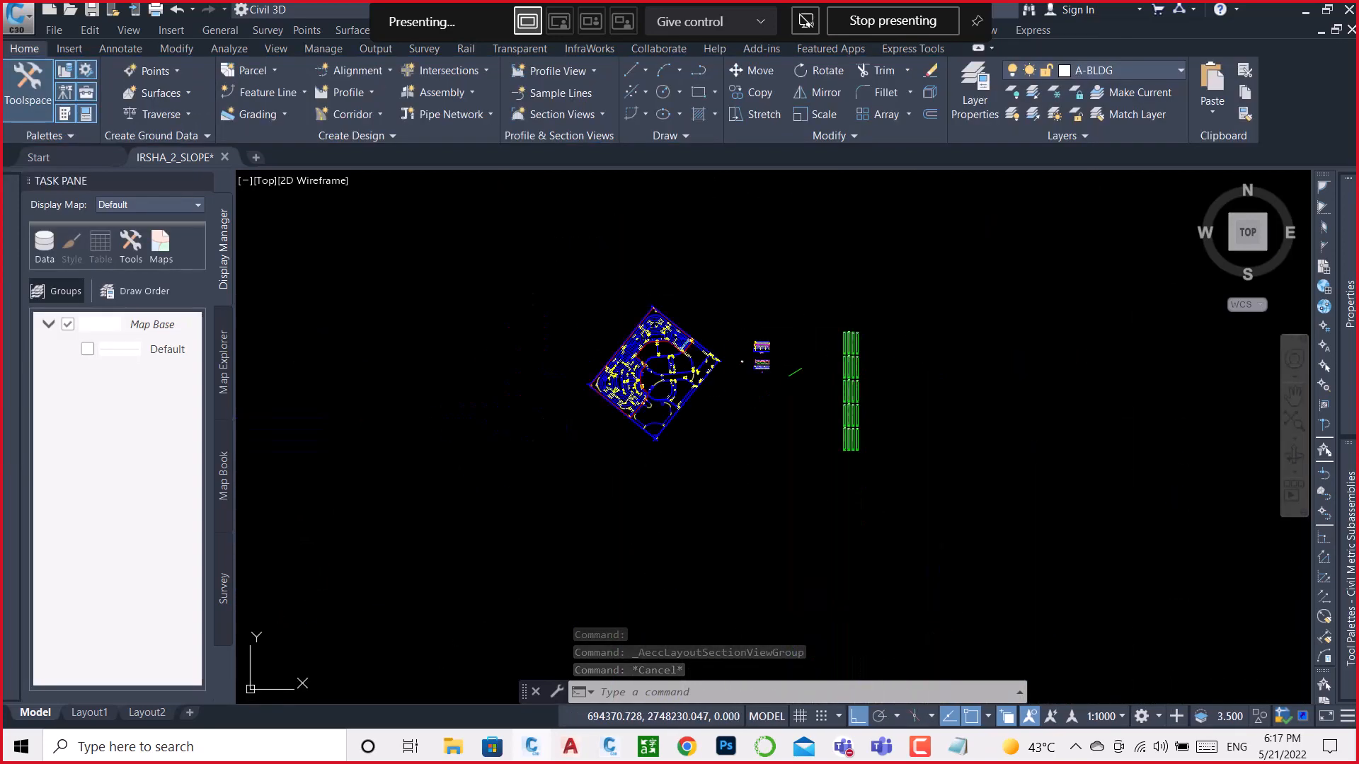
scroll(806, 439, "up", 5)
scroll(806, 446, "up", 2)
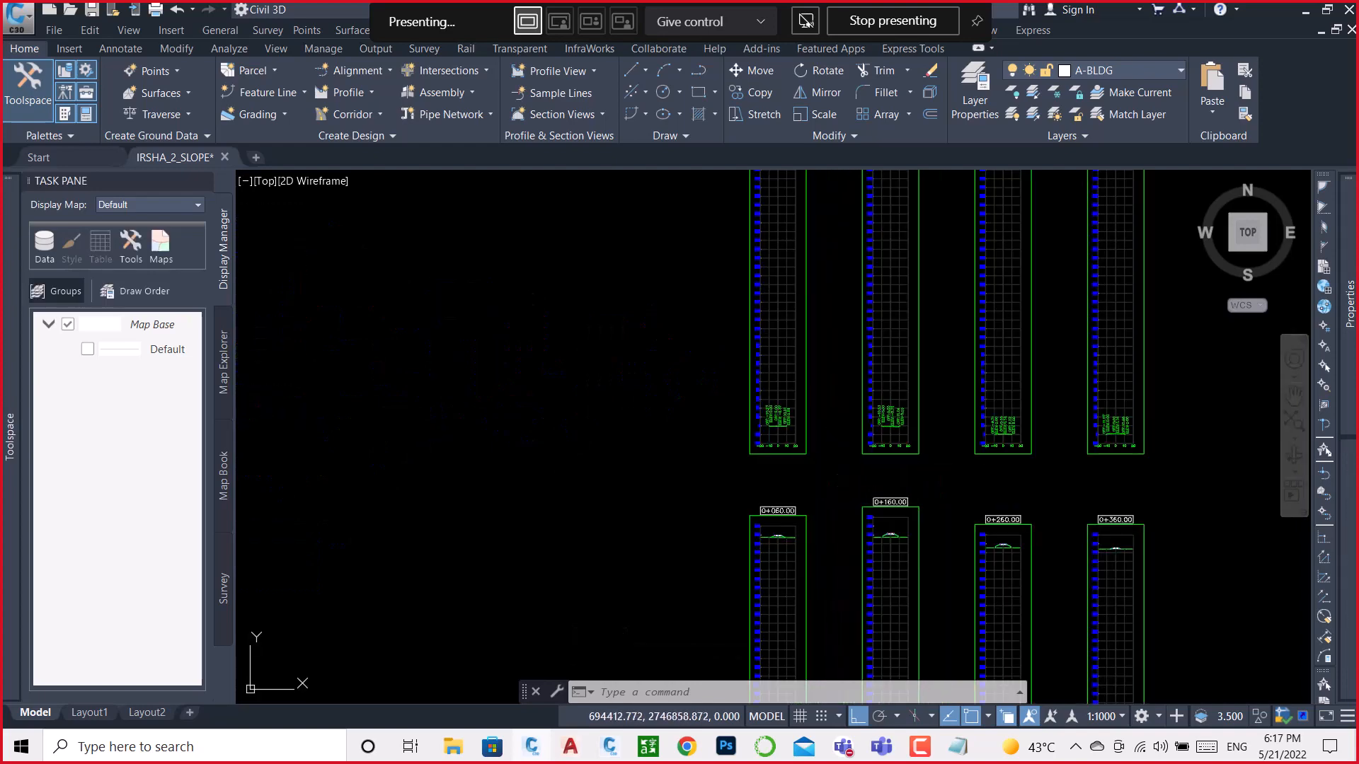
scroll(806, 446, "down", 4)
scroll(806, 445, "up", 5)
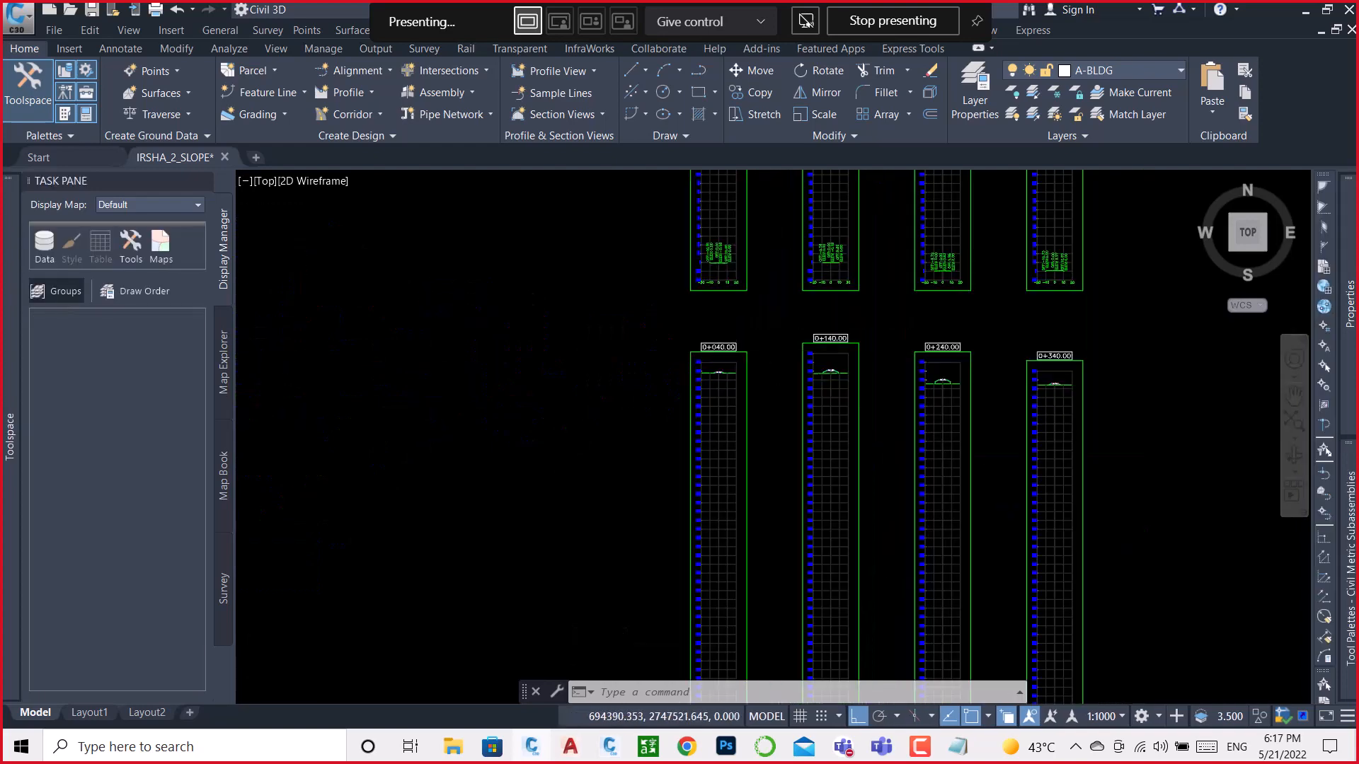
scroll(722, 370, "up", 6)
scroll(995, 351, "down", 5)
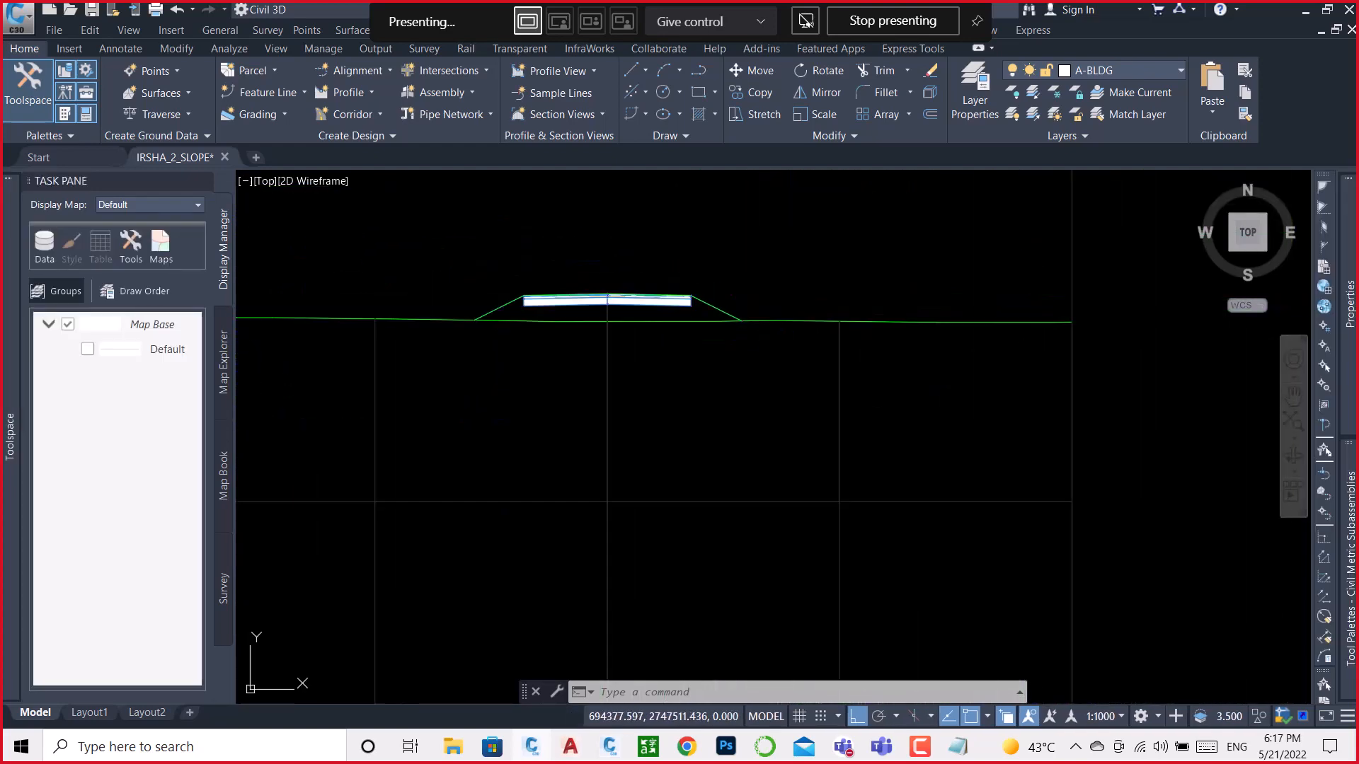
scroll(994, 351, "up", 6)
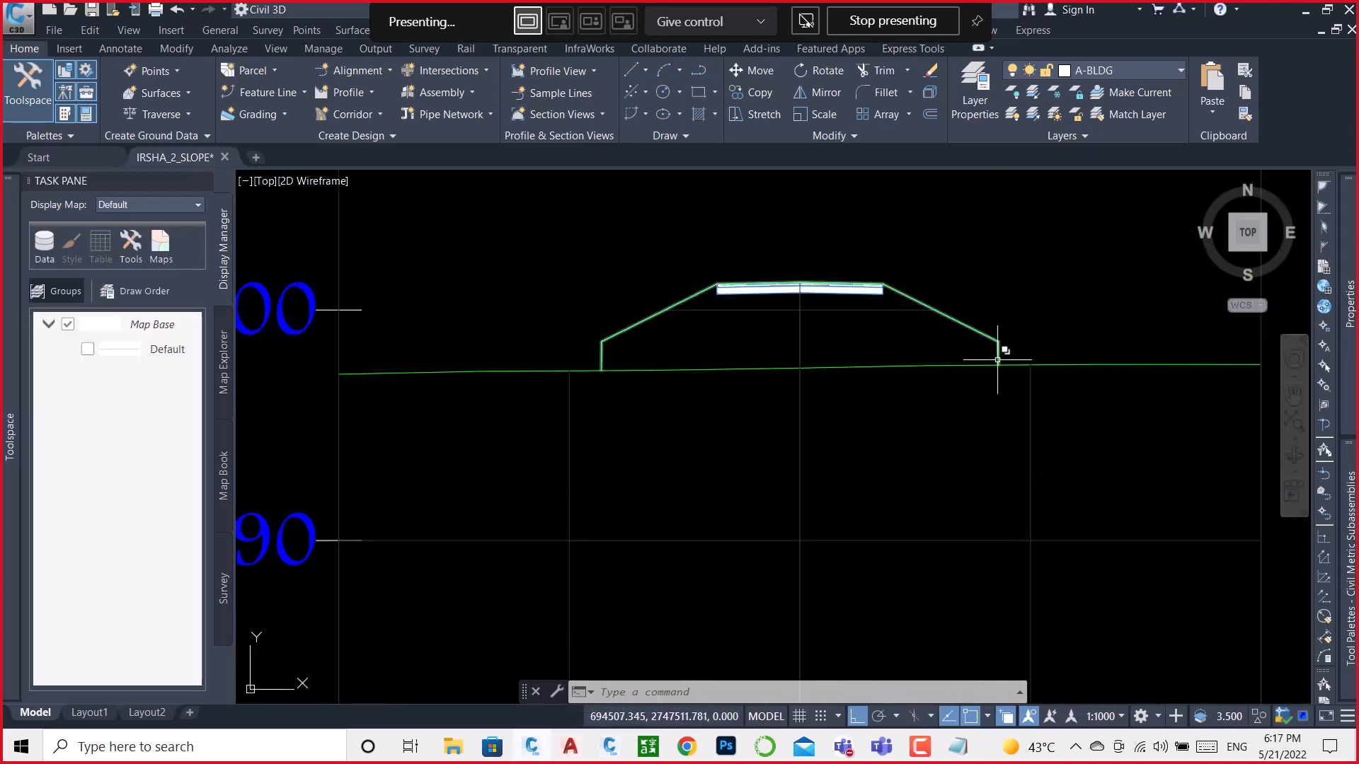
Step: Add a vertical linear dimension from the pavement's right top edge down to the ground line in the 0+140.00 section view
left_click(126, 48)
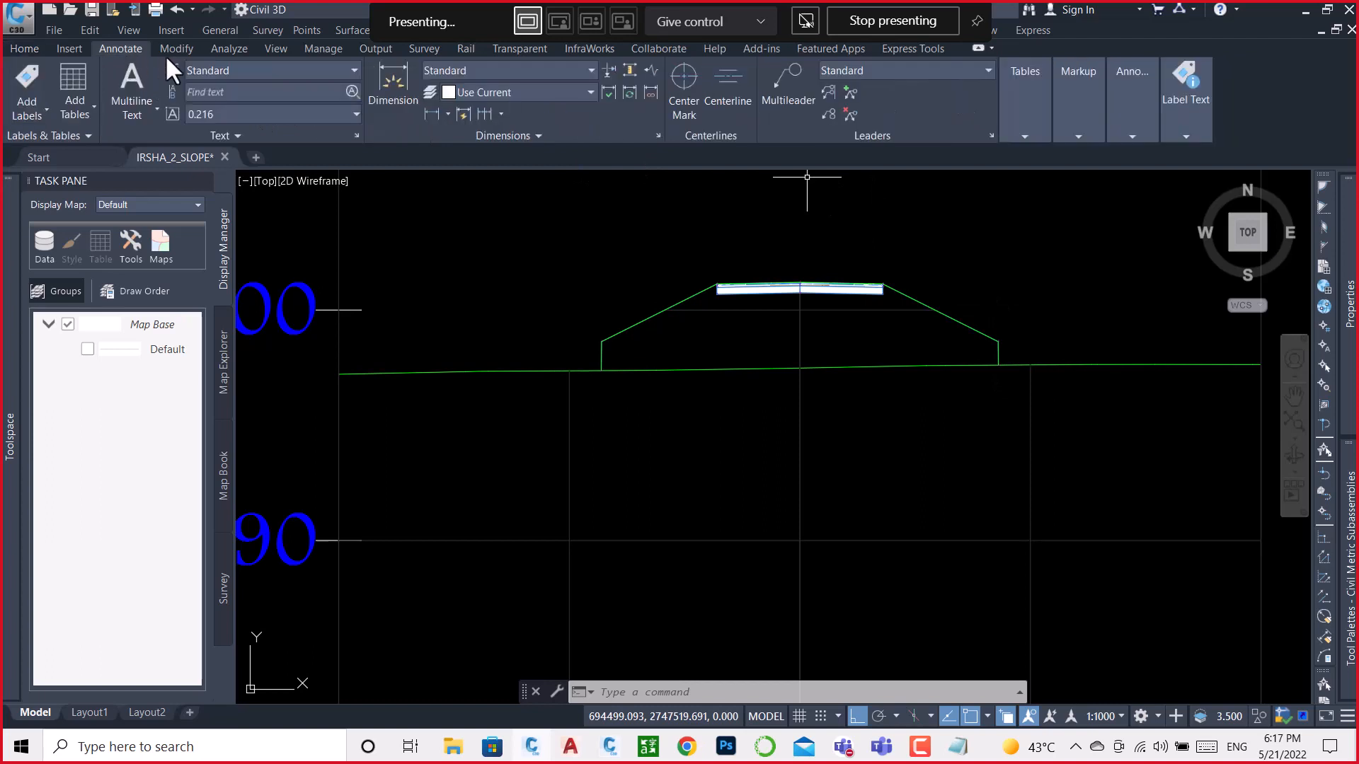
left_click(432, 114)
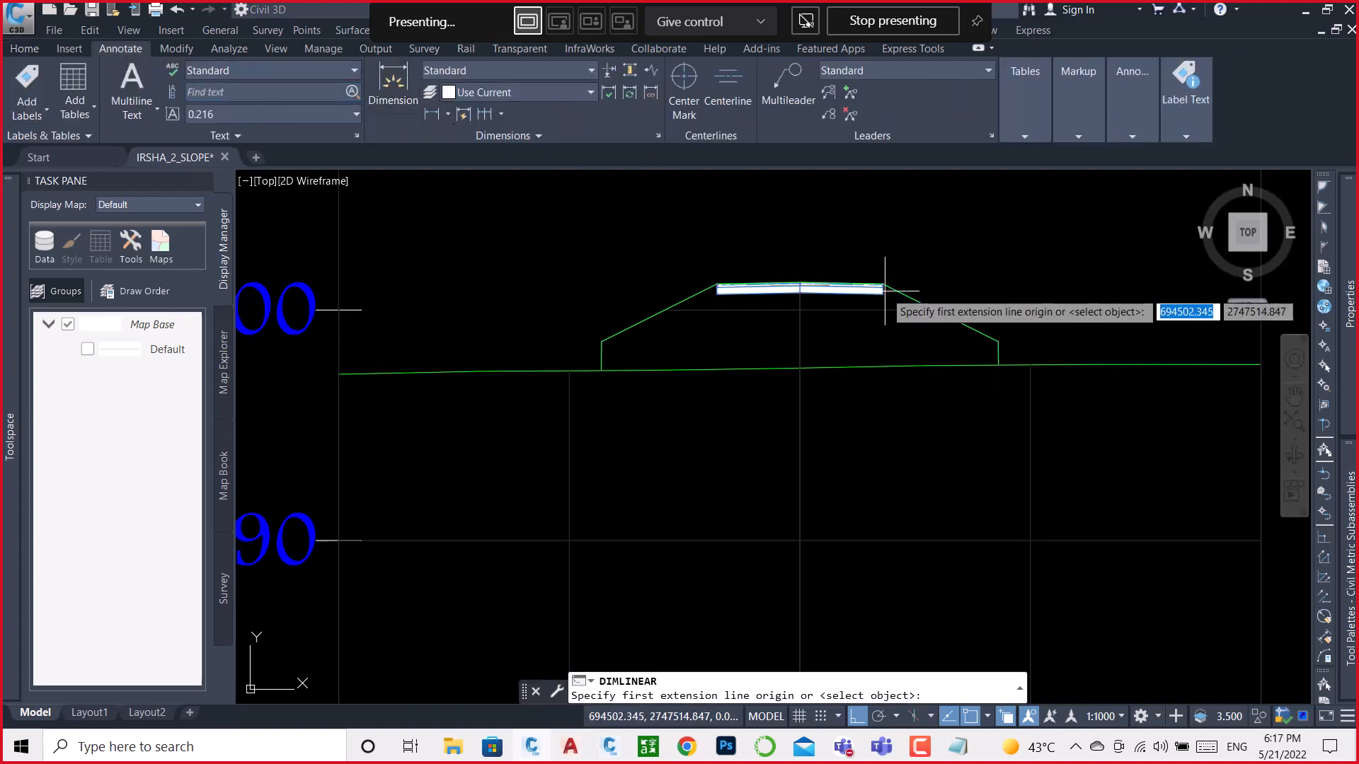
scroll(883, 290, "up", 2)
scroll(882, 282, "up", 5)
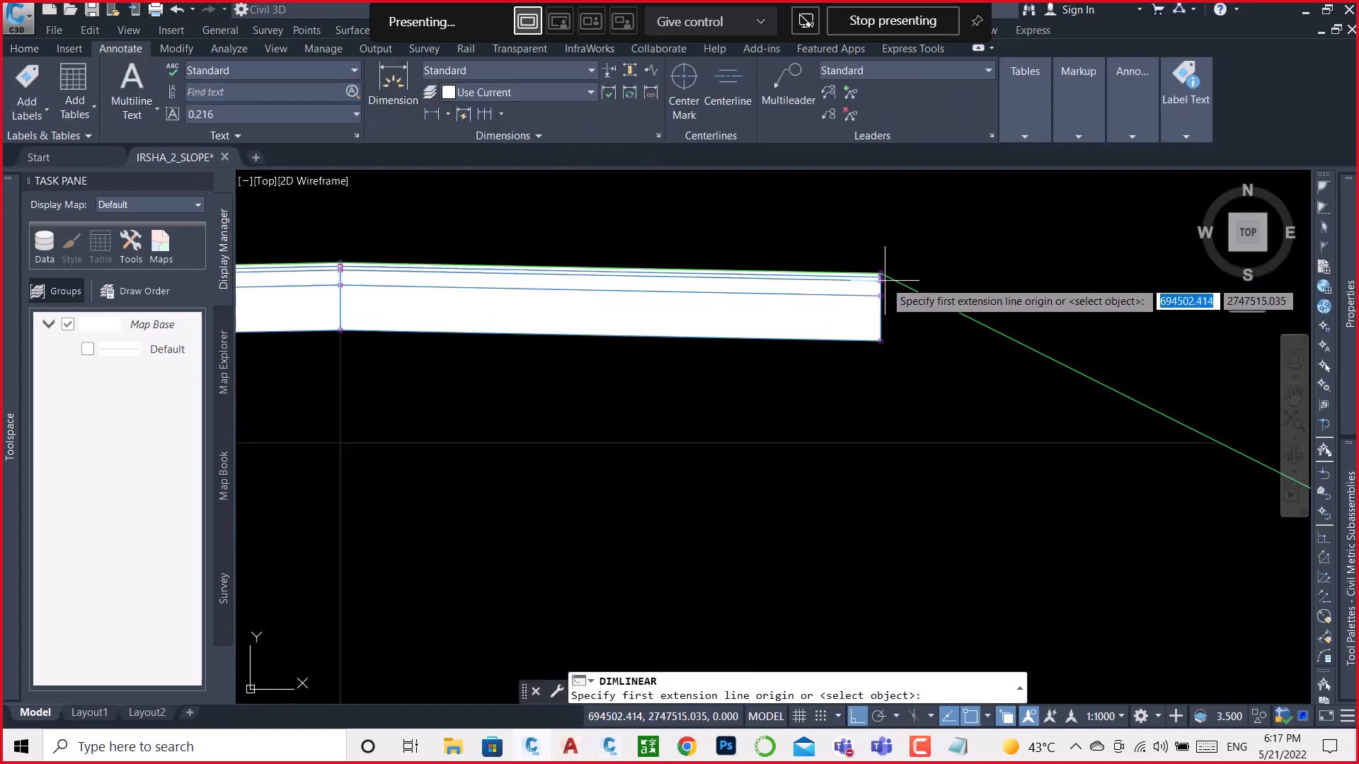
scroll(879, 260, "up", 2)
scroll(869, 234, "up", 2)
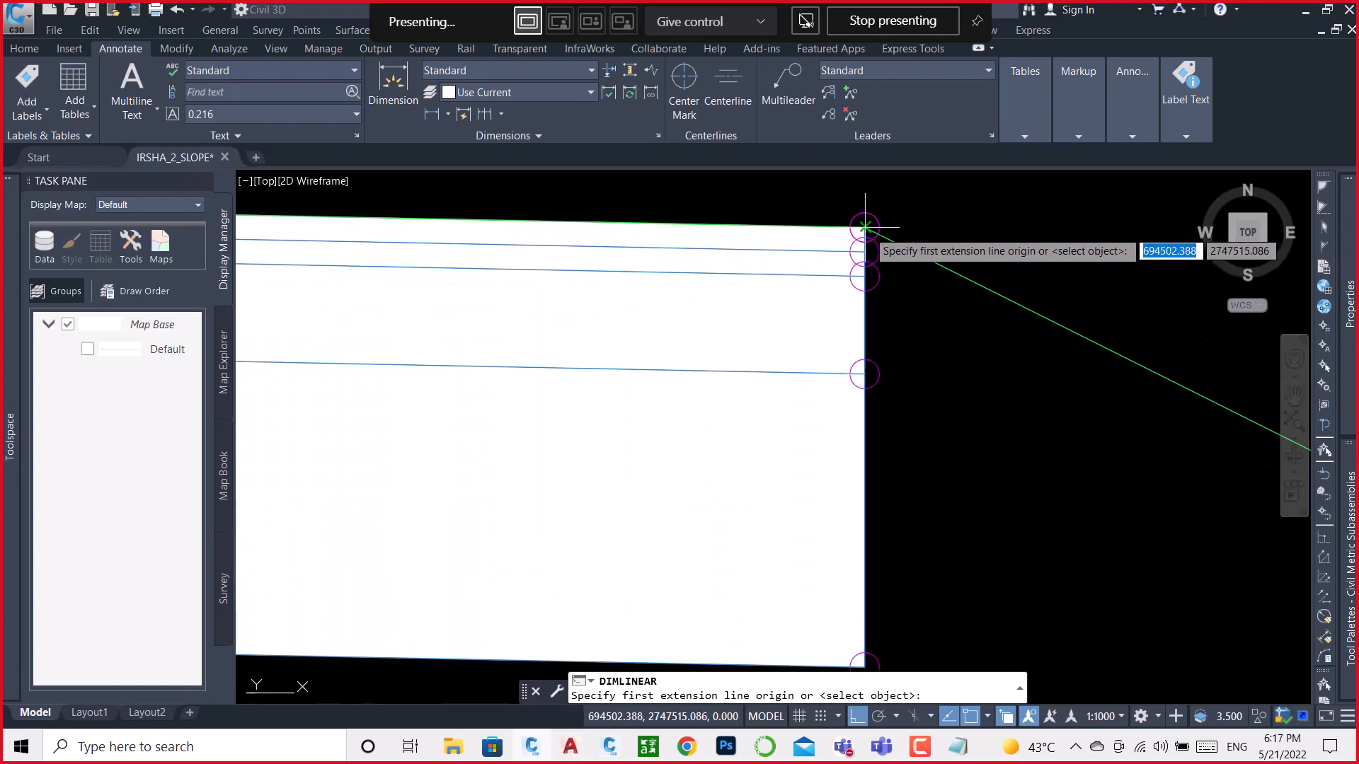
left_click(864, 226)
scroll(871, 237, "down", 5)
scroll(914, 283, "down", 5)
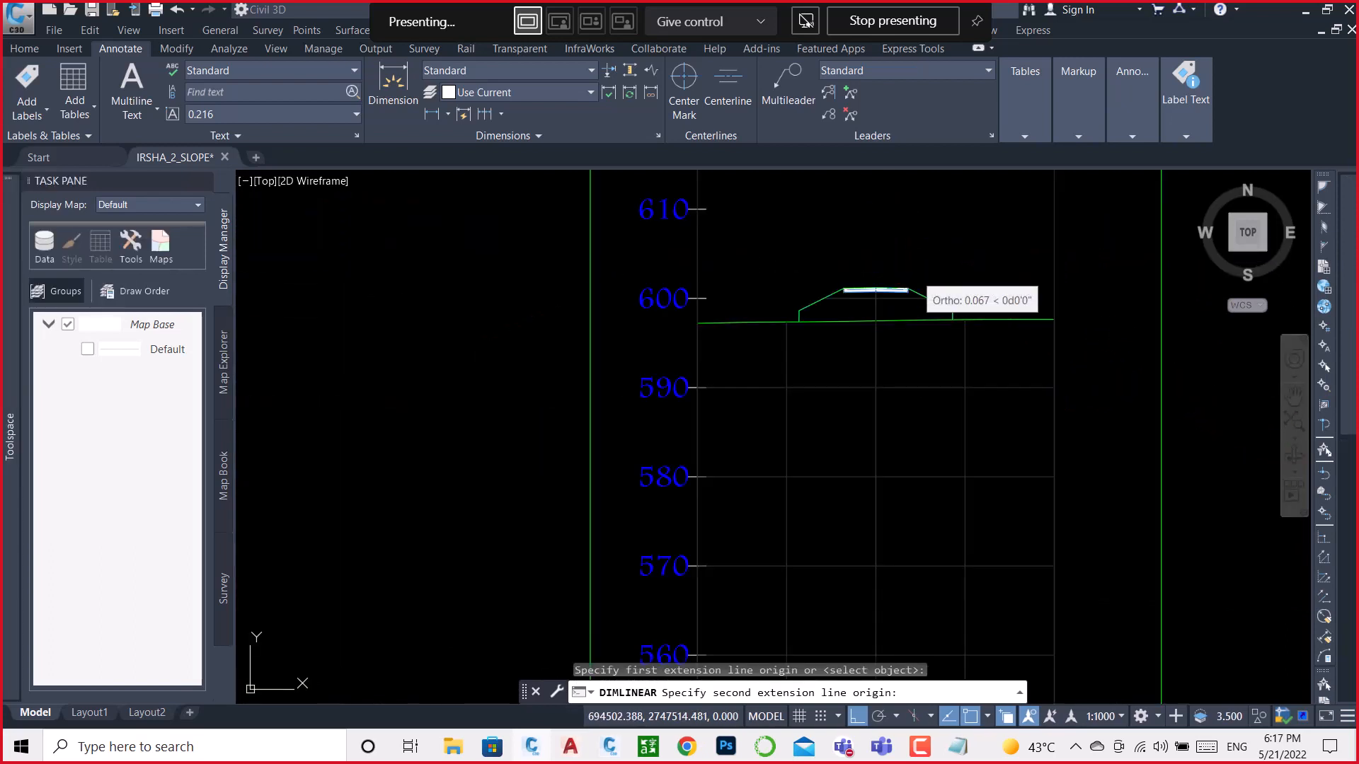
scroll(916, 288, "up", 5)
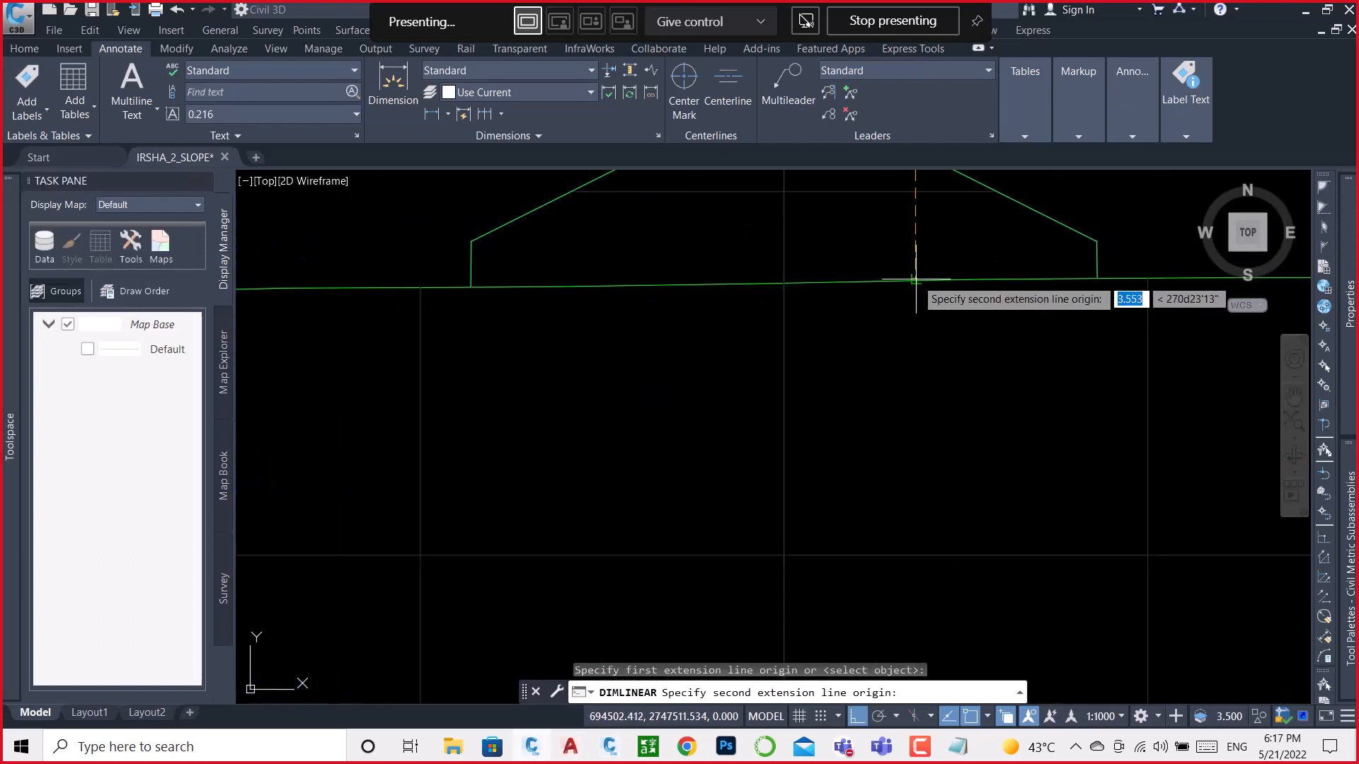
left_click(915, 279)
left_click(906, 221)
scroll(907, 221, "up", 4)
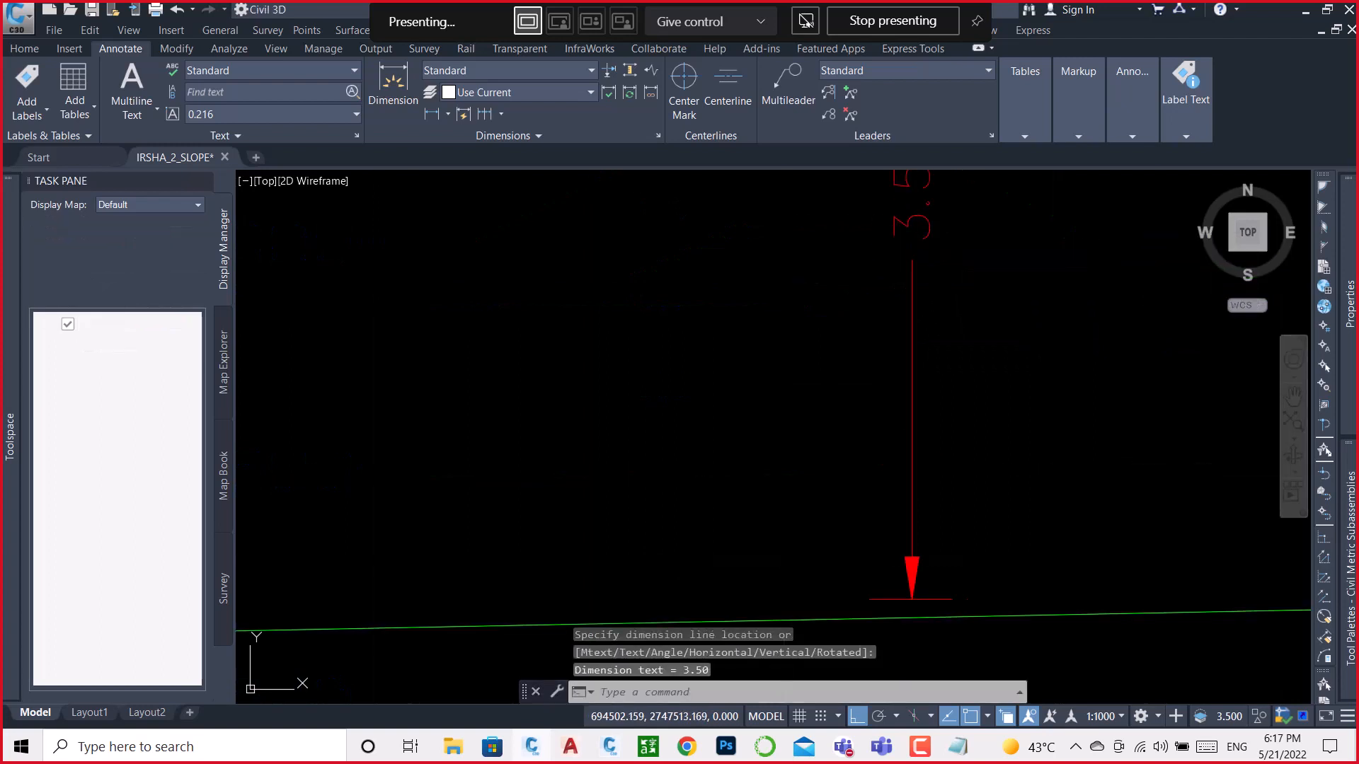
Step: Examine the height dimension and the vertical drop at the side slope's toe in the 0+140.00 section view
scroll(918, 238, "down", 2)
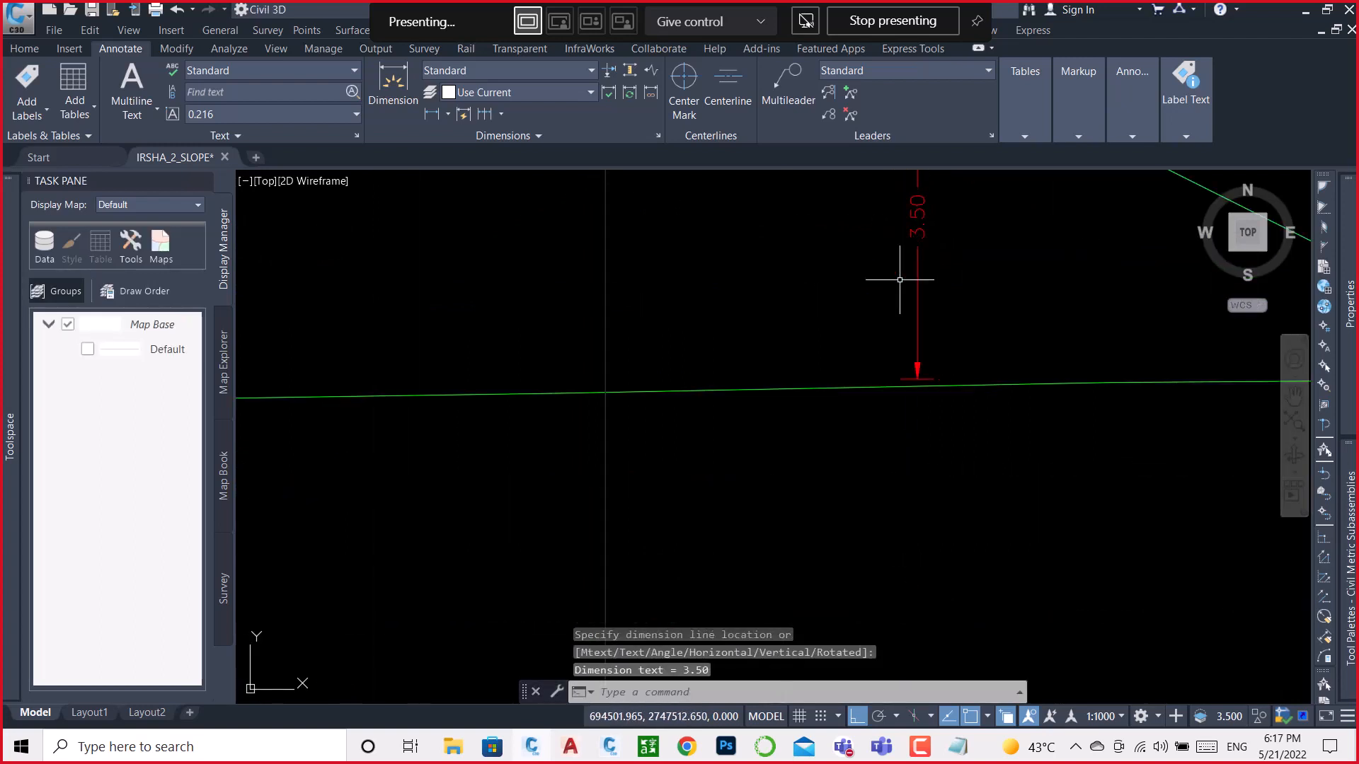
scroll(935, 256, "down", 3)
middle_click_drag(961, 270, 937, 301)
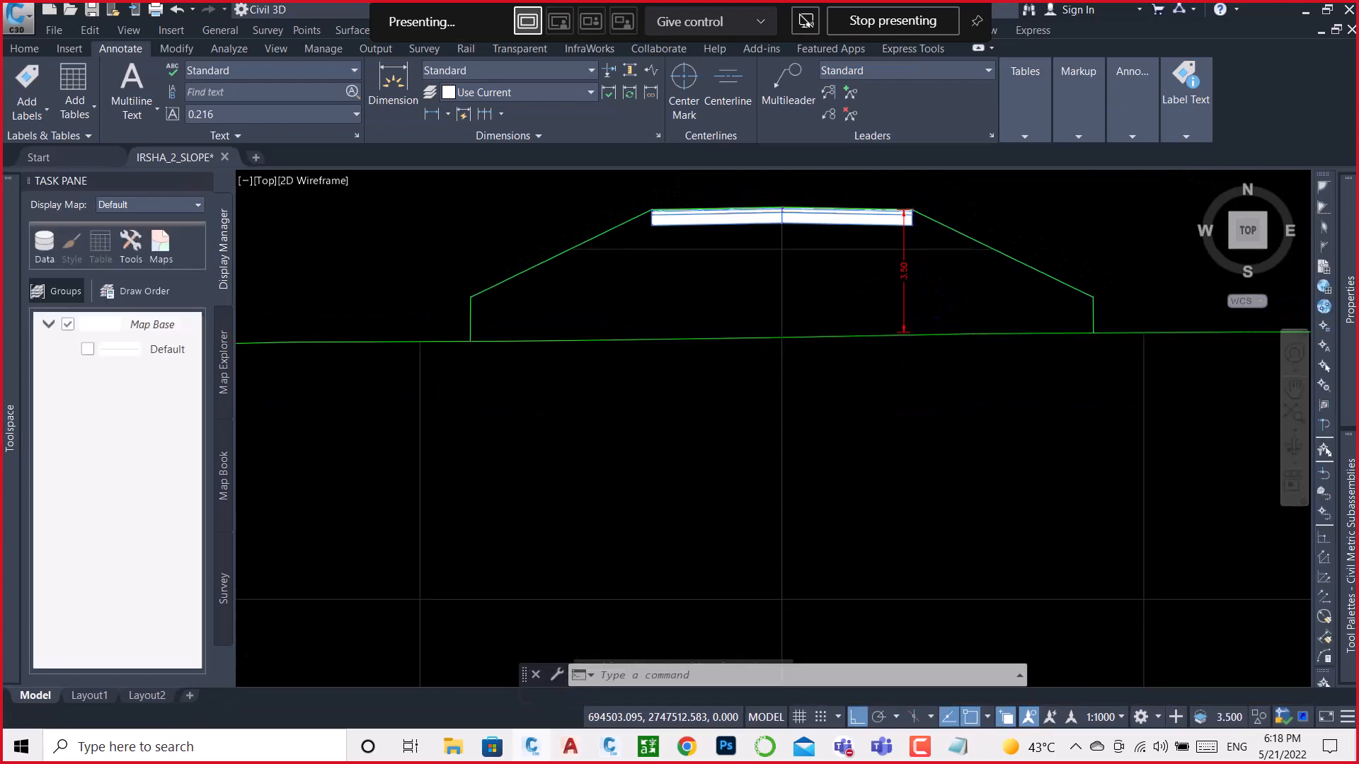
scroll(1093, 344, "up", 4)
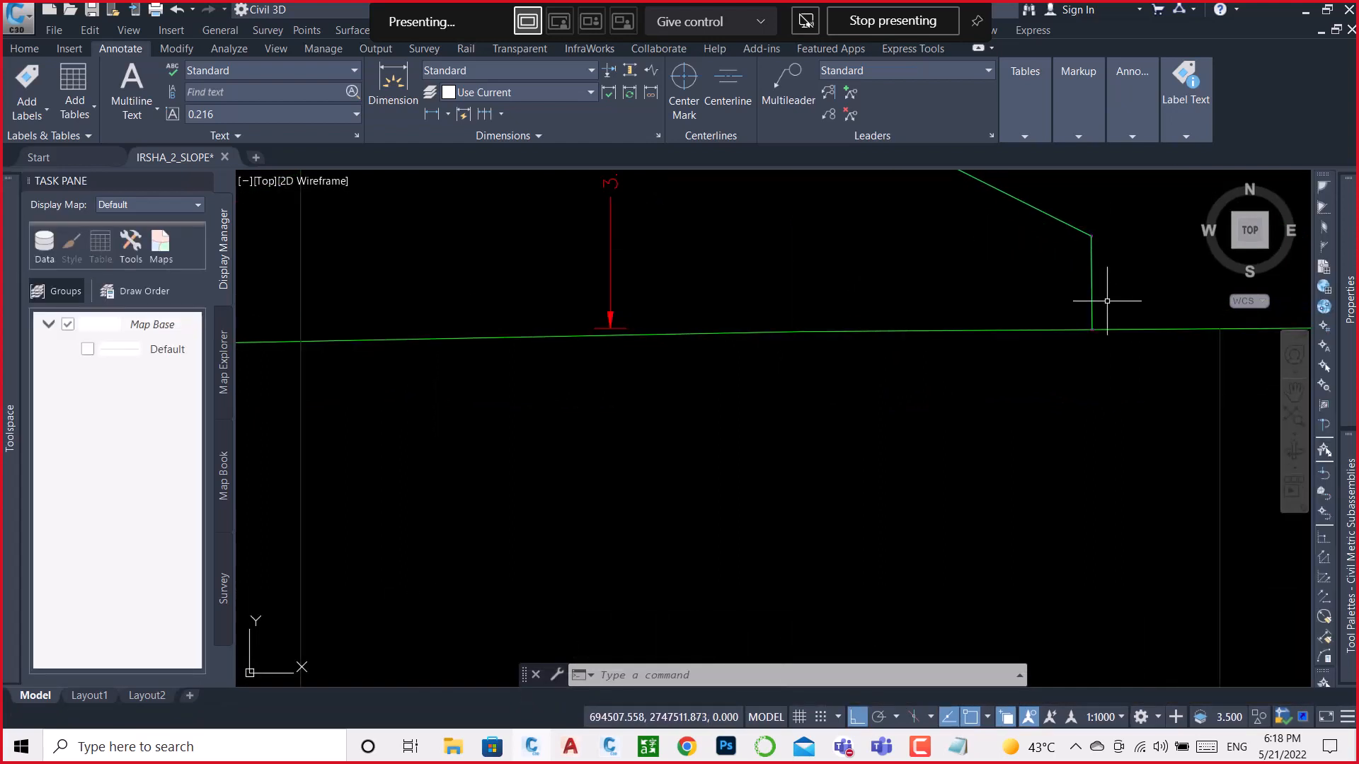
mouse_move(1107, 299)
scroll(667, 388, "down", 8)
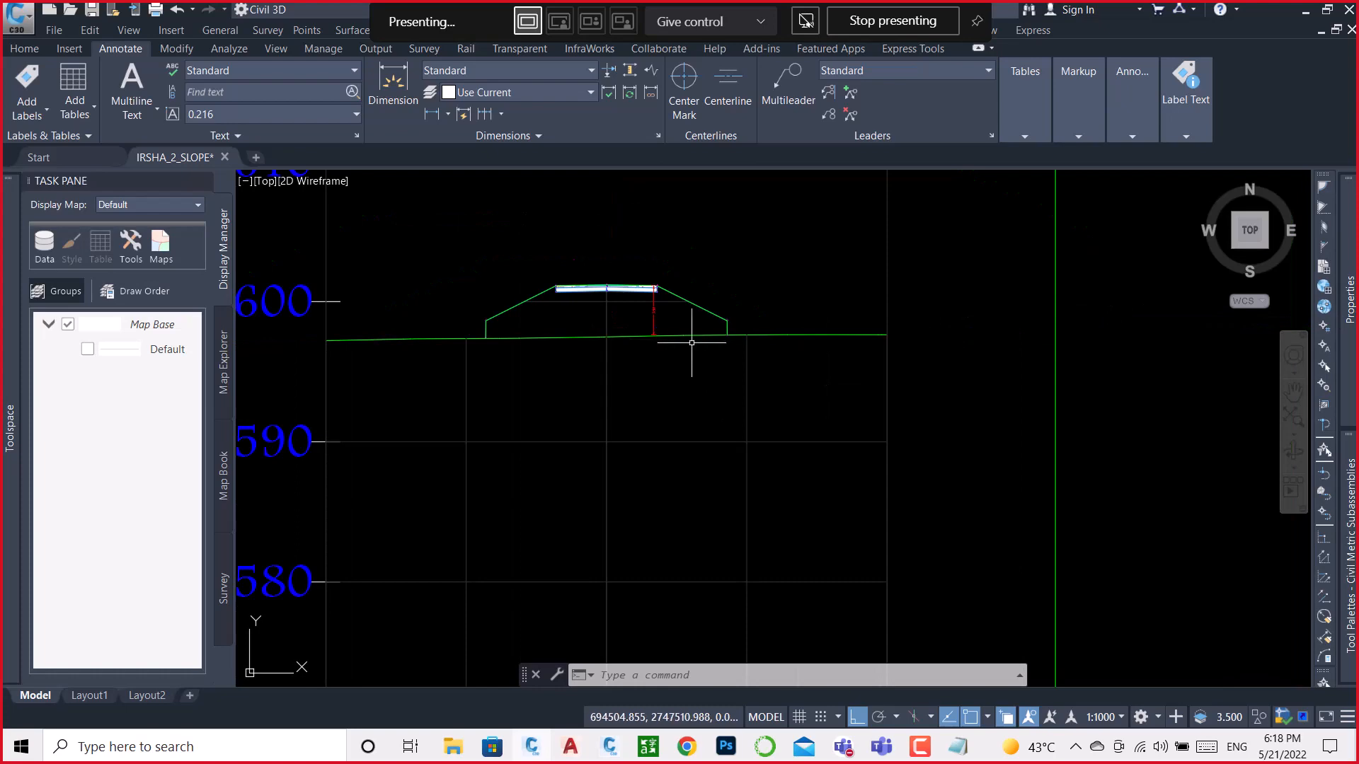
scroll(691, 343, "down", 10)
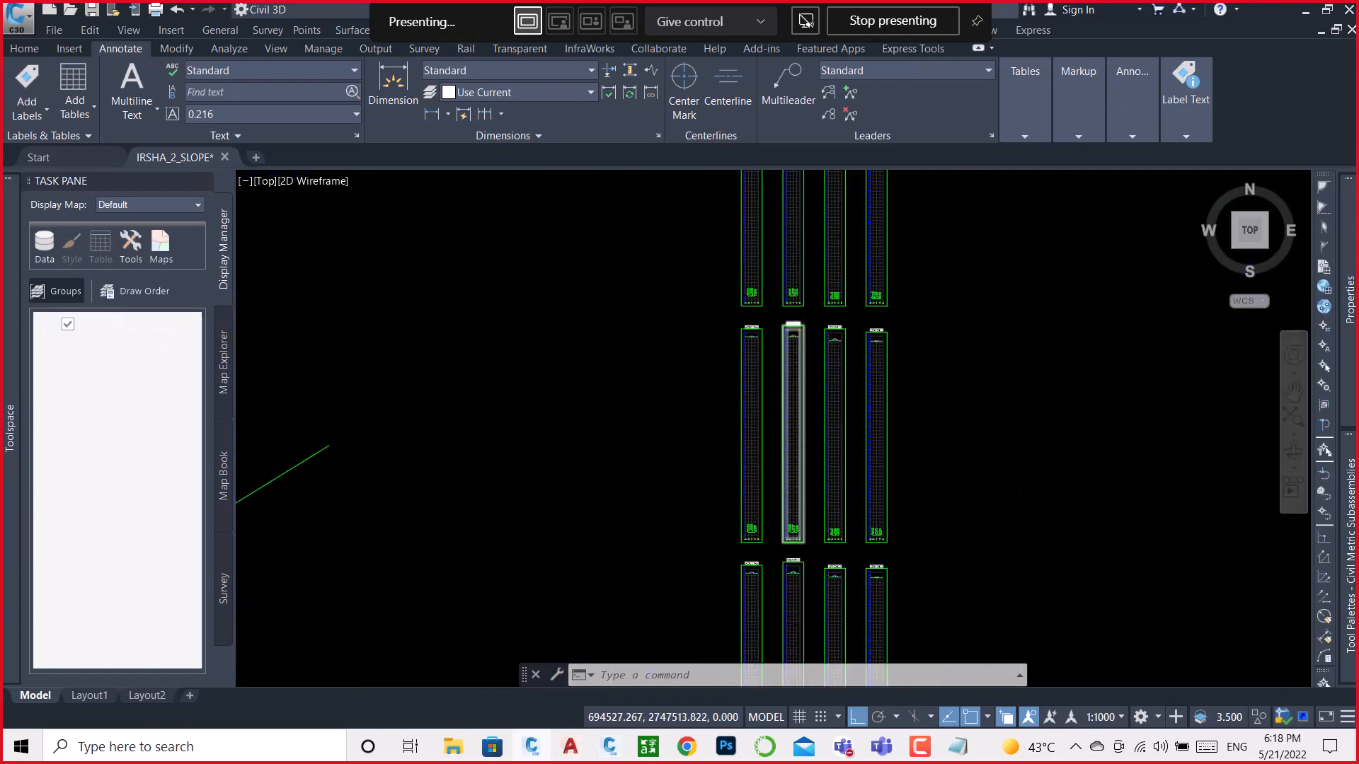
scroll(800, 396, "down", 10)
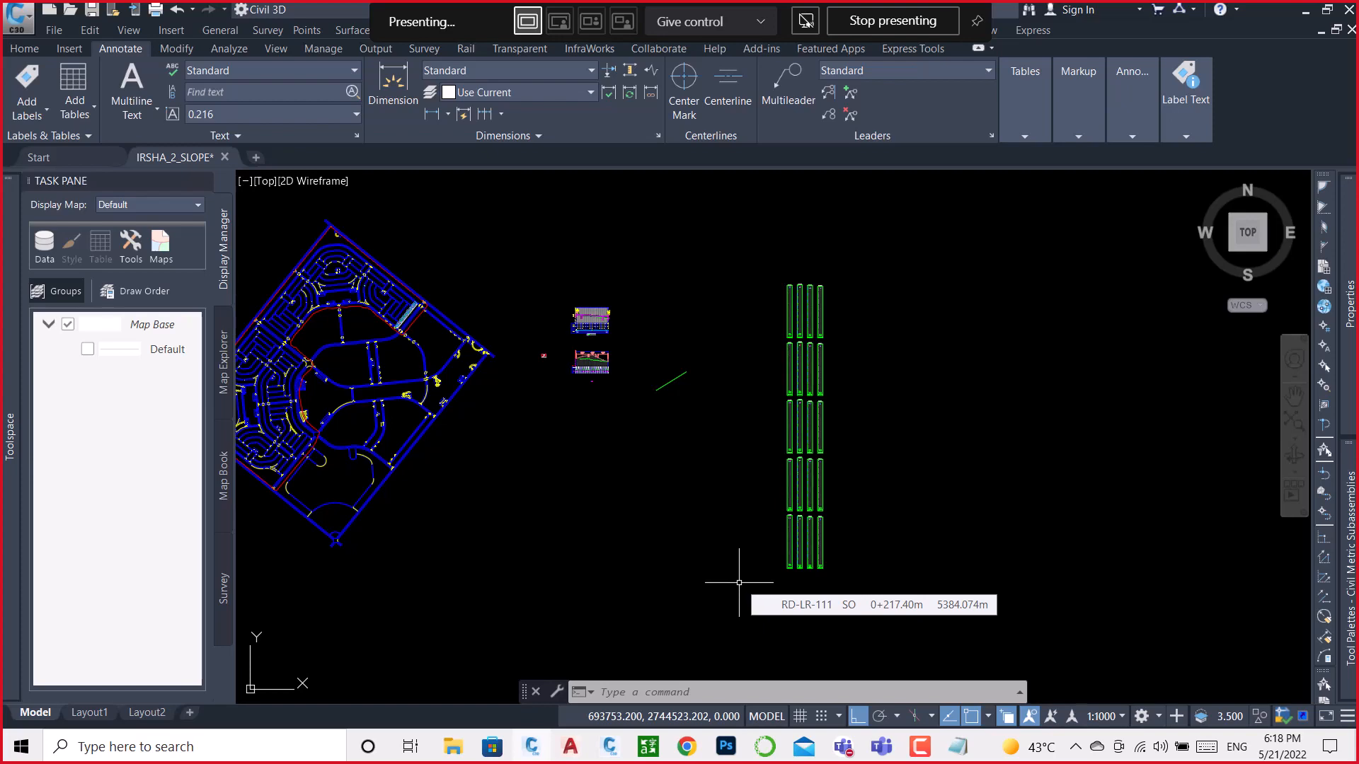
Step: Inspect the right side-slope subassembly R-SIDE in the road assembly below the profile view, leaving it unselected
scroll(594, 362, "up", 8)
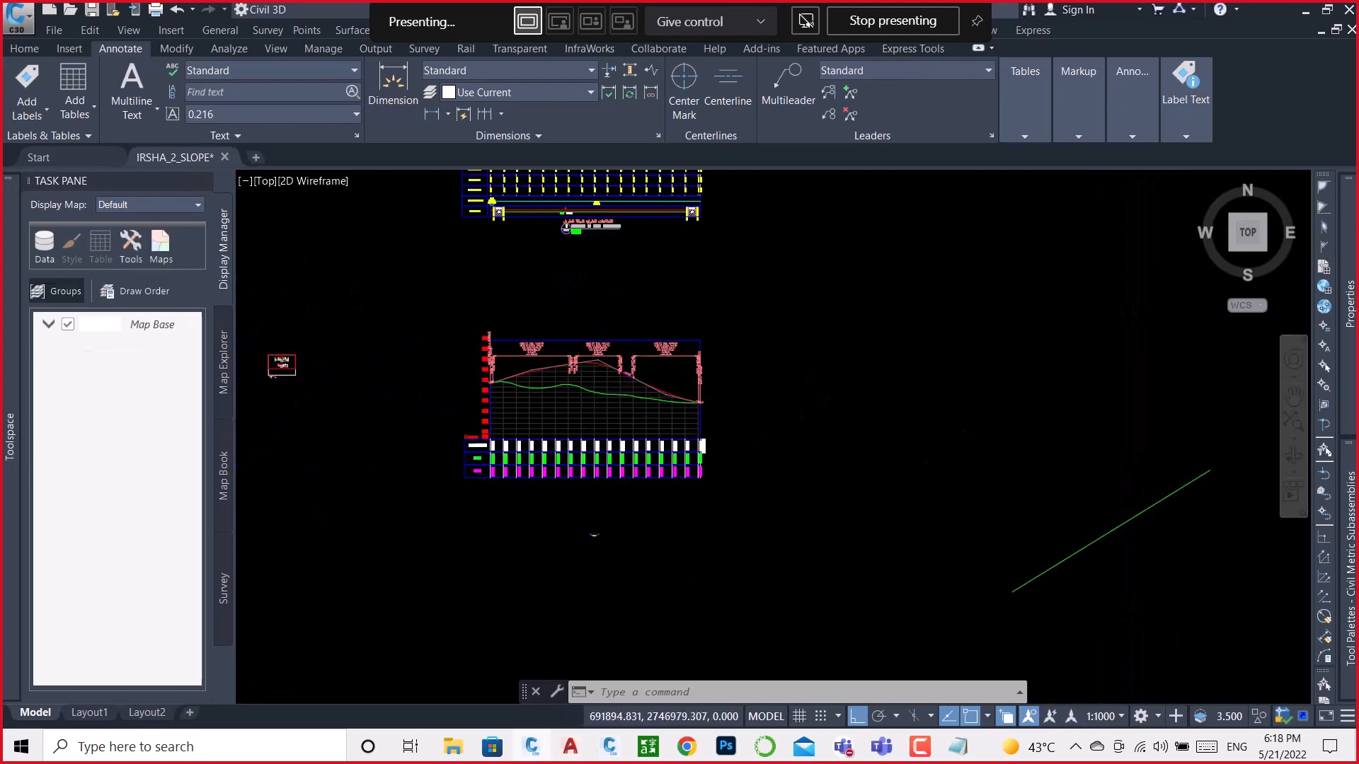
scroll(576, 471, "up", 10)
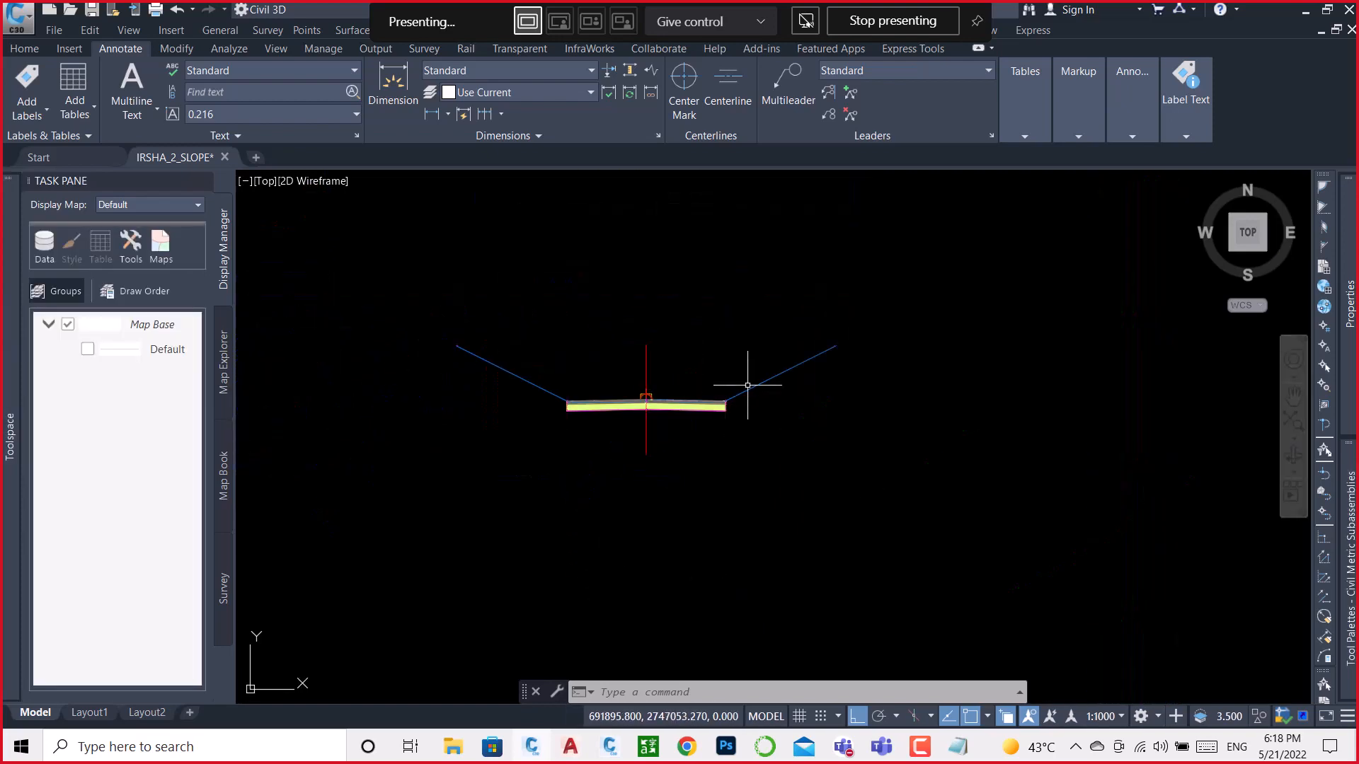
left_click(772, 372)
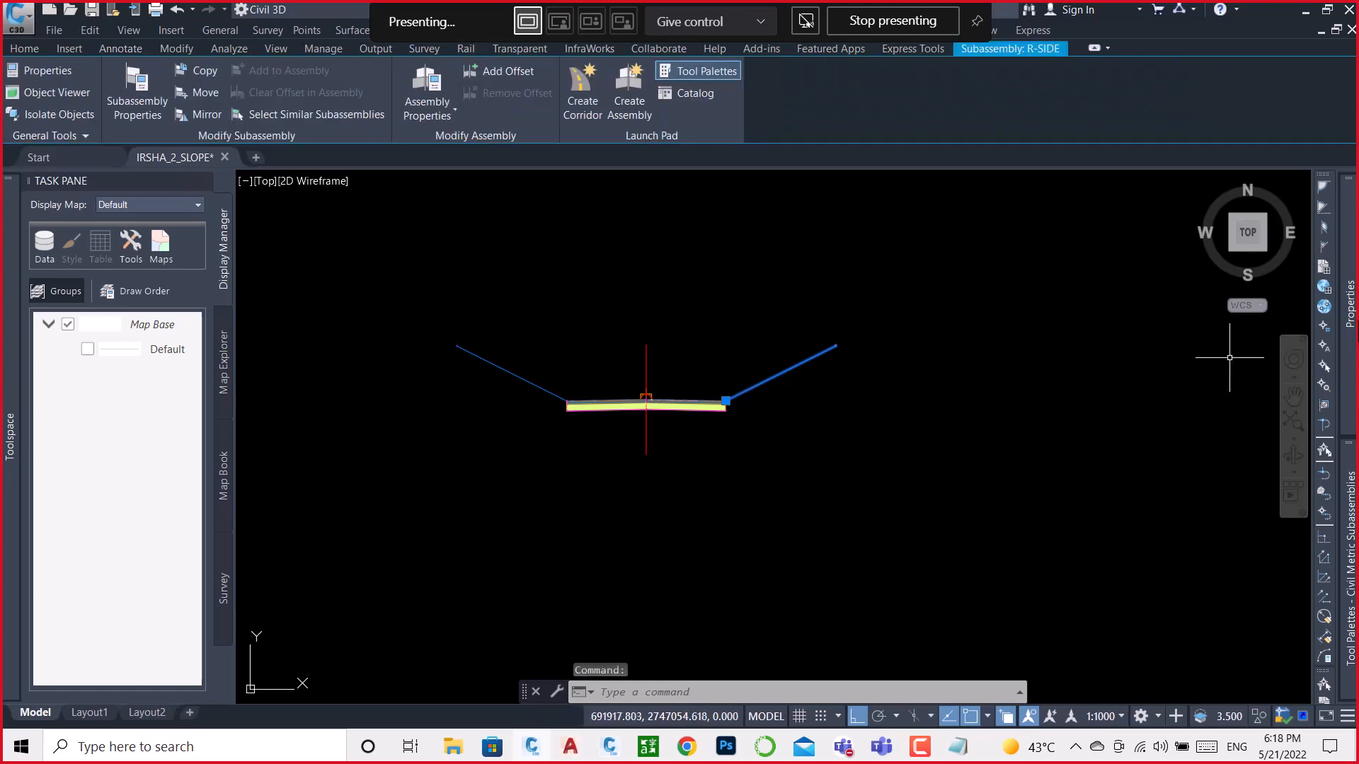
mouse_move(1349, 305)
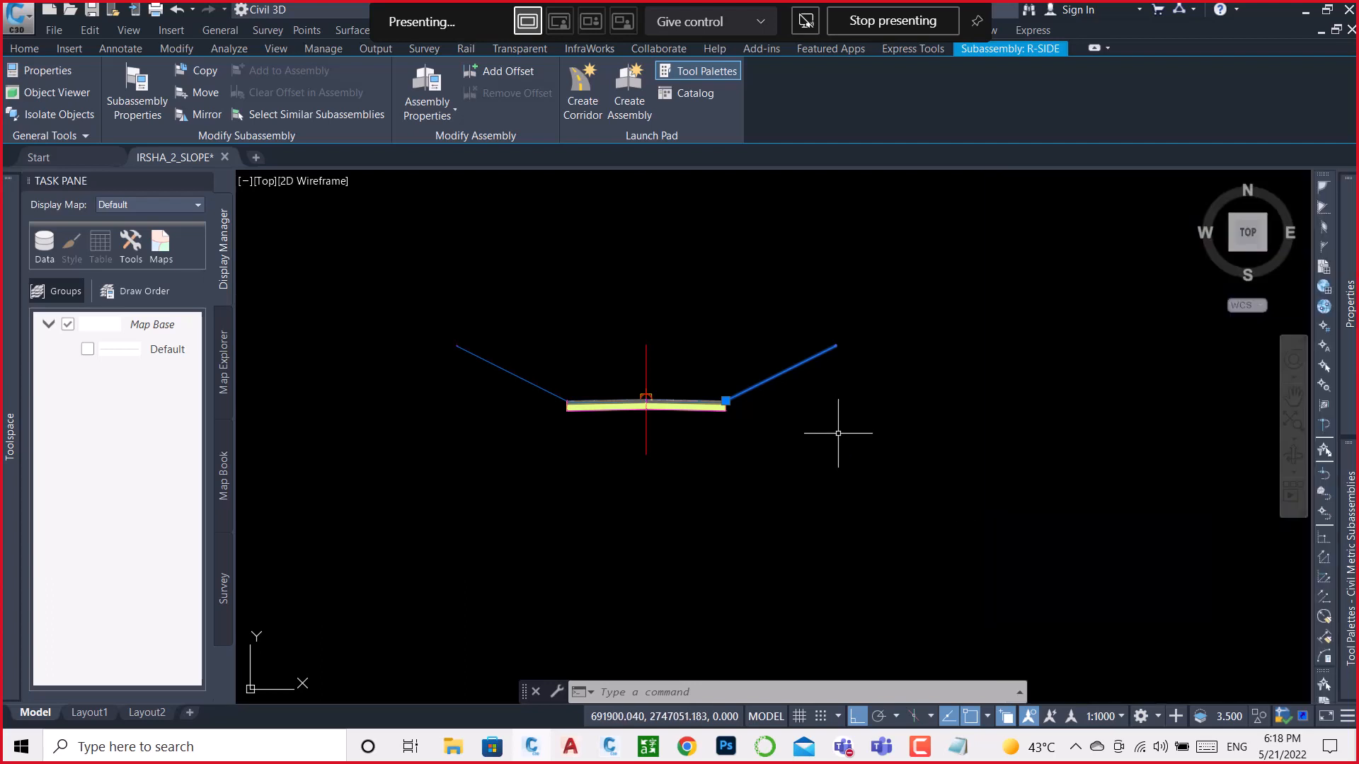
key("Escape")
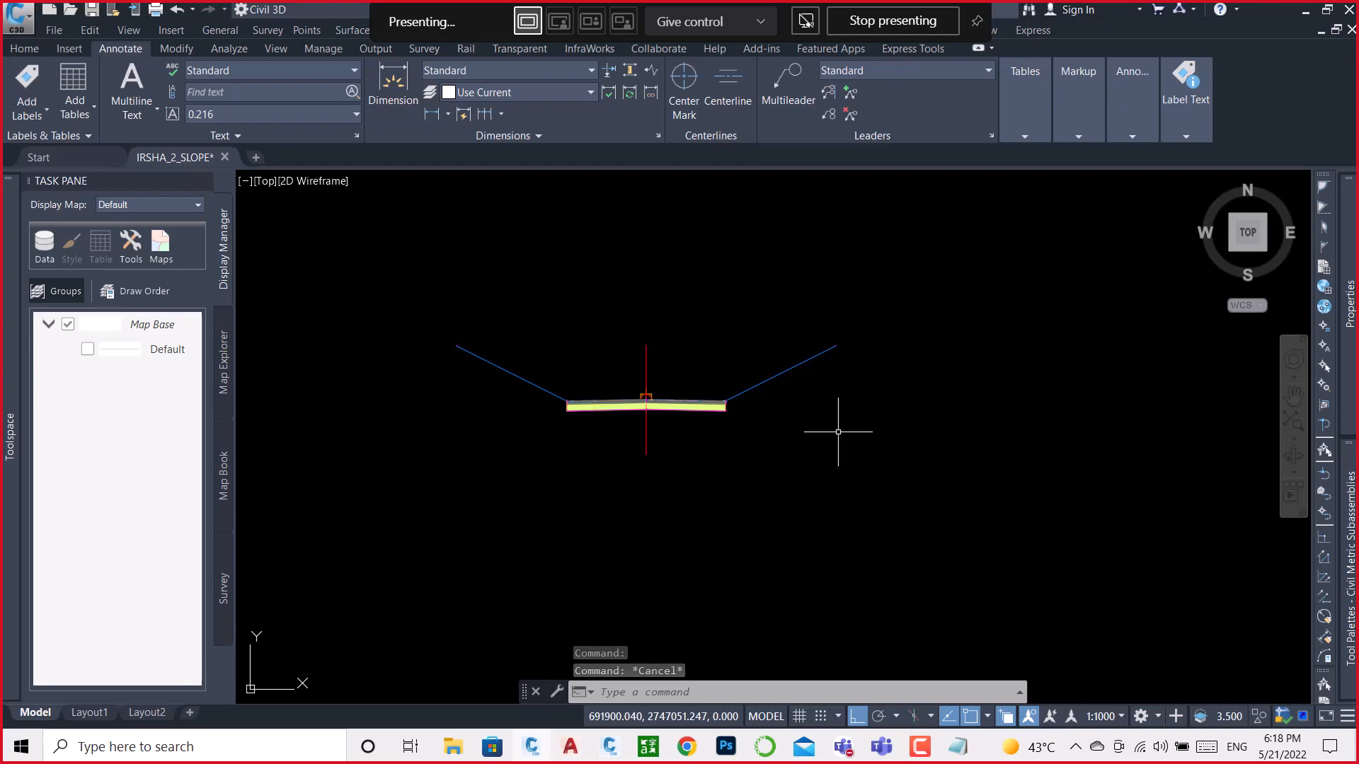
Step: Select the TOP TIN surface among the overlapping objects at the RD-LR-111 corridor's edge in the plan
scroll(814, 417, "down", 5)
scroll(798, 406, "down", 10)
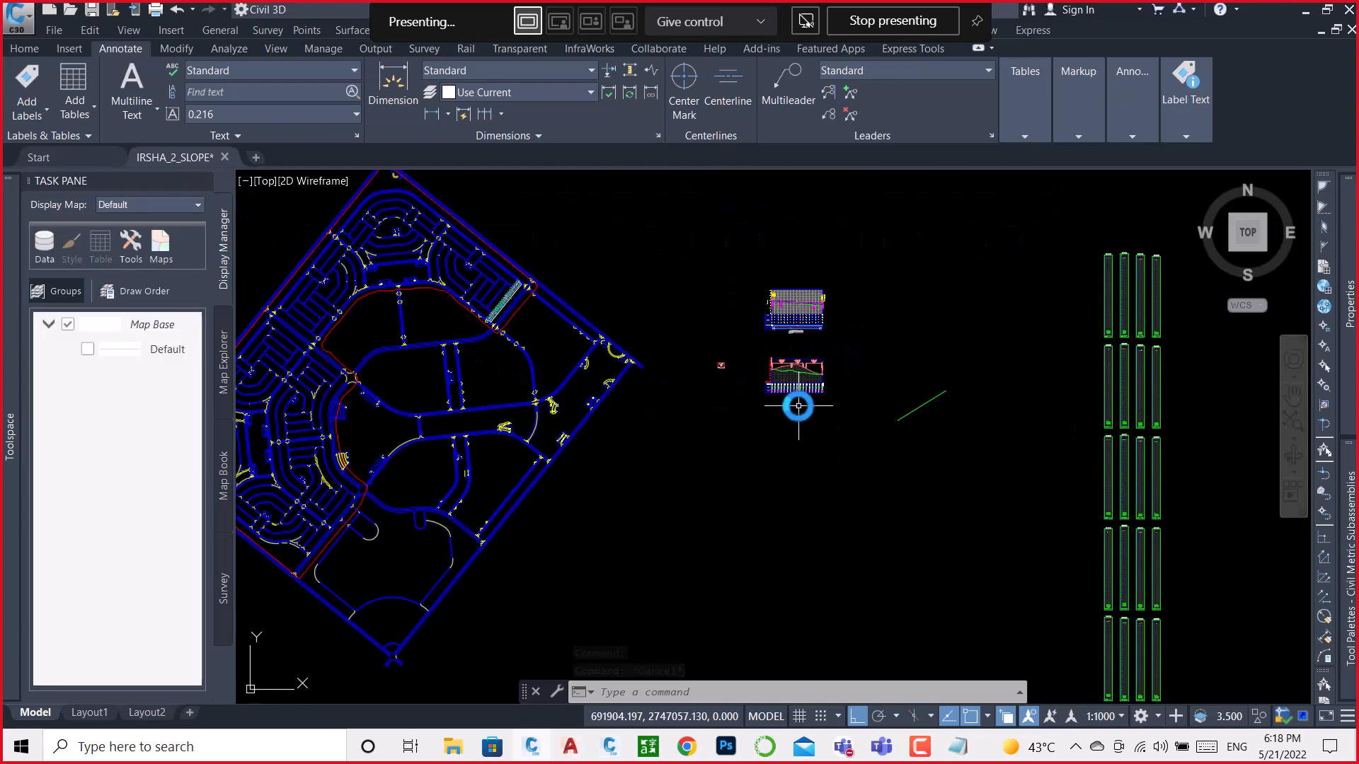
scroll(513, 301, "up", 8)
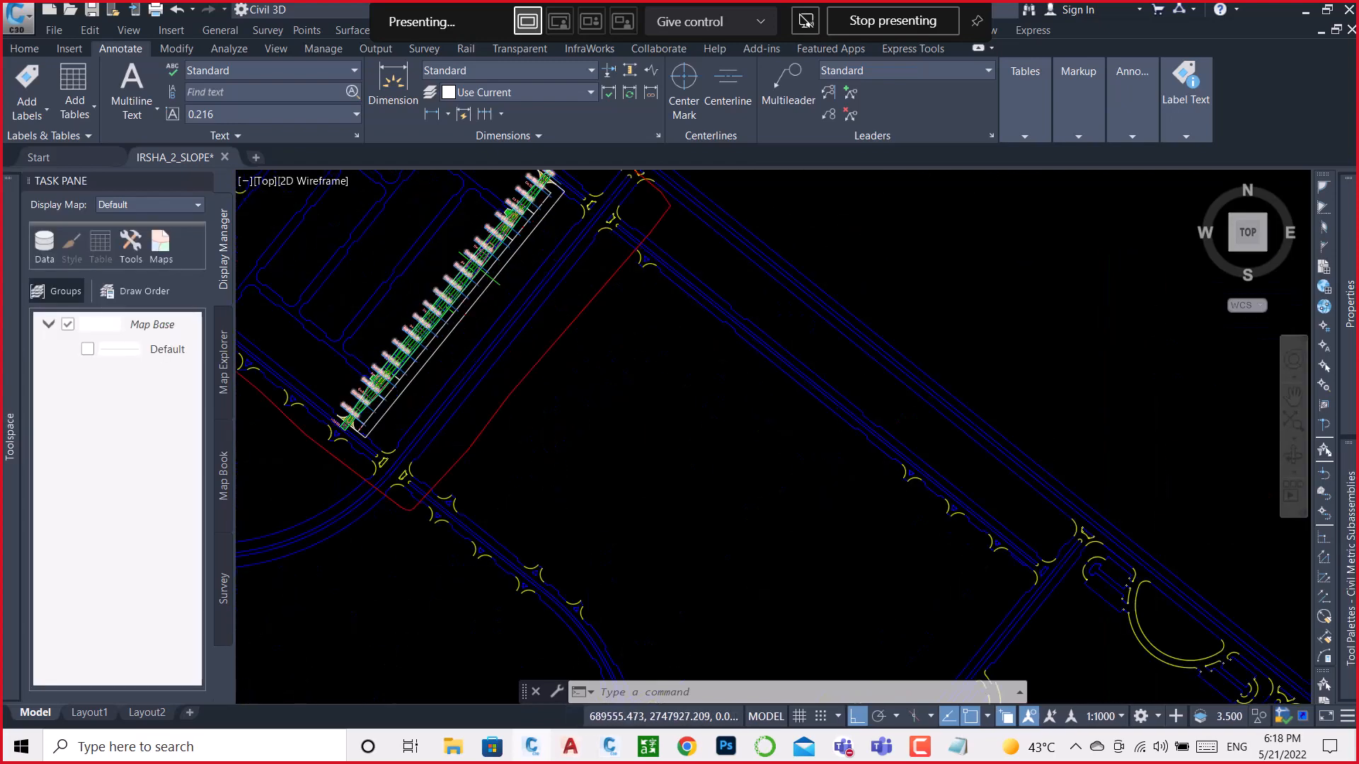
scroll(453, 295, "up", 2)
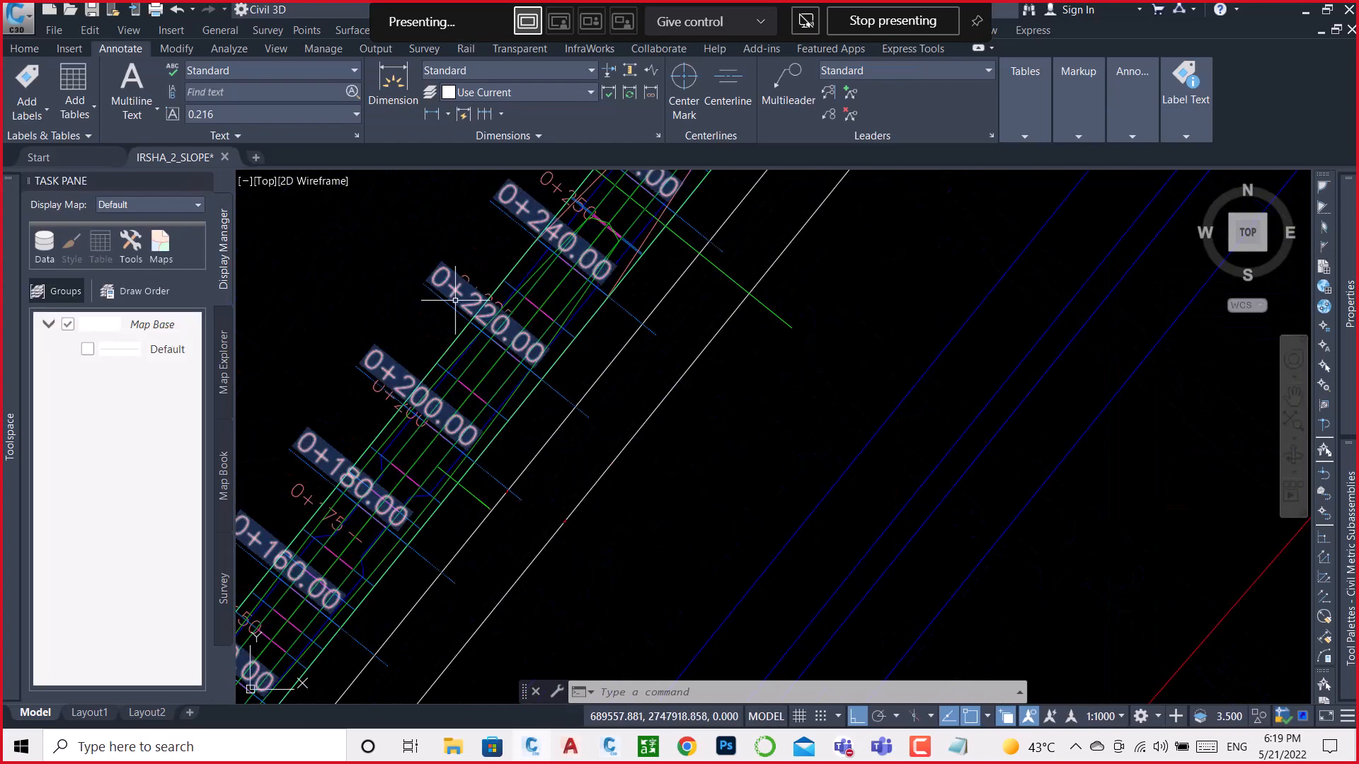
mouse_move(455, 300)
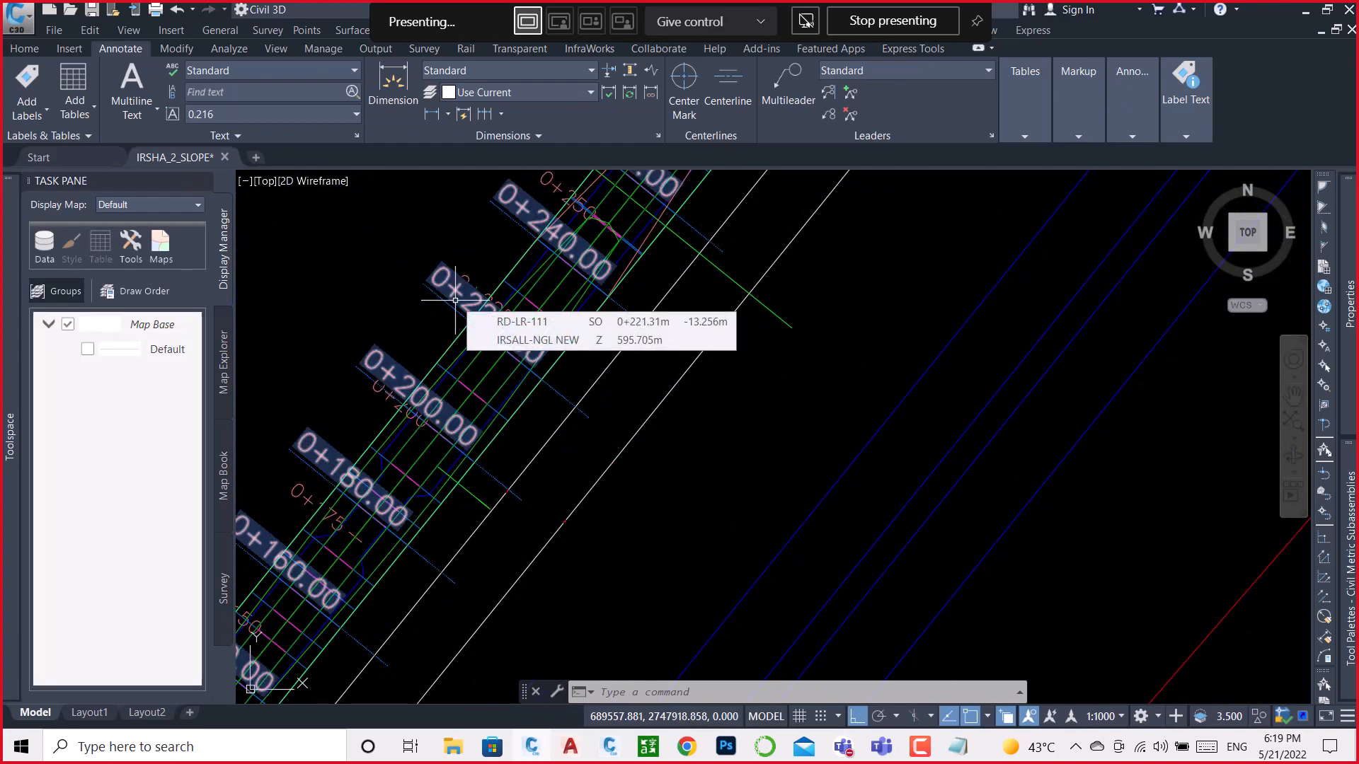
scroll(445, 308, "up", 3)
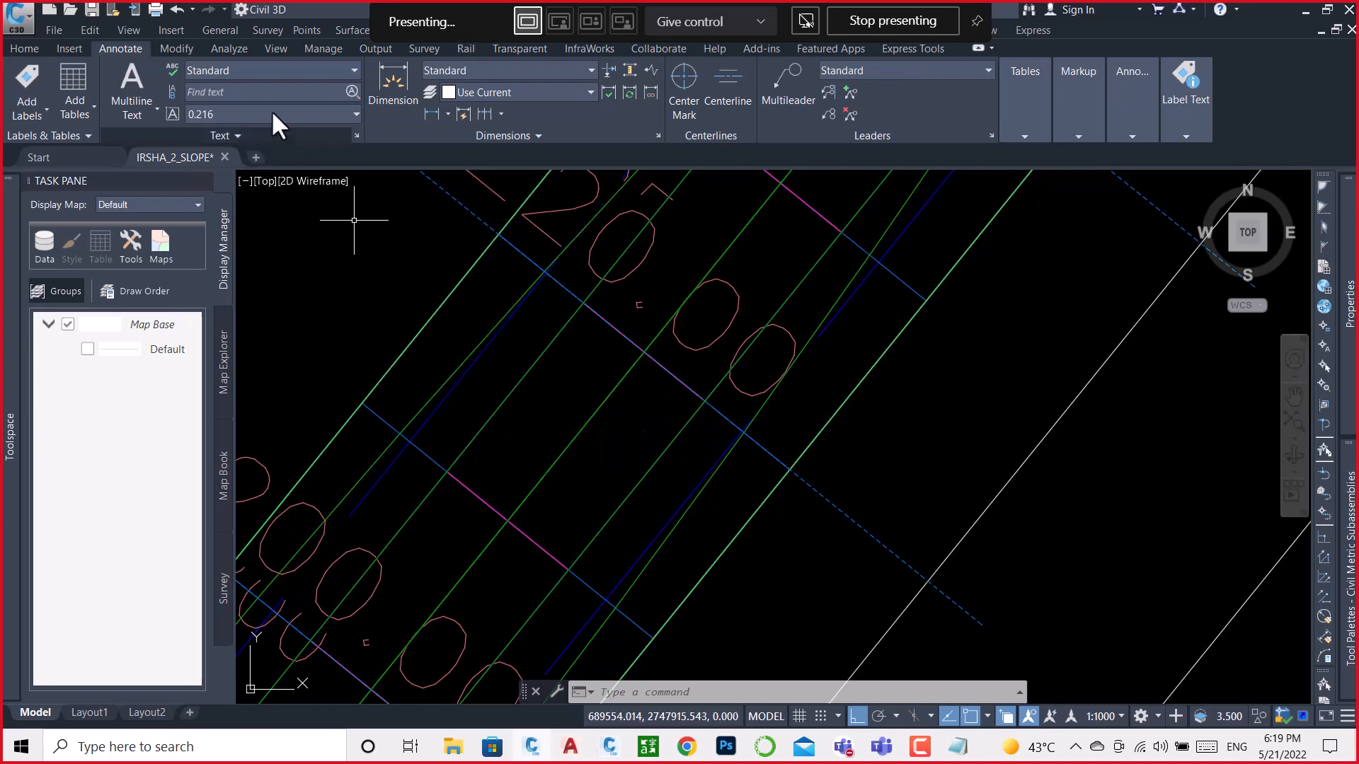
left_click(14, 49)
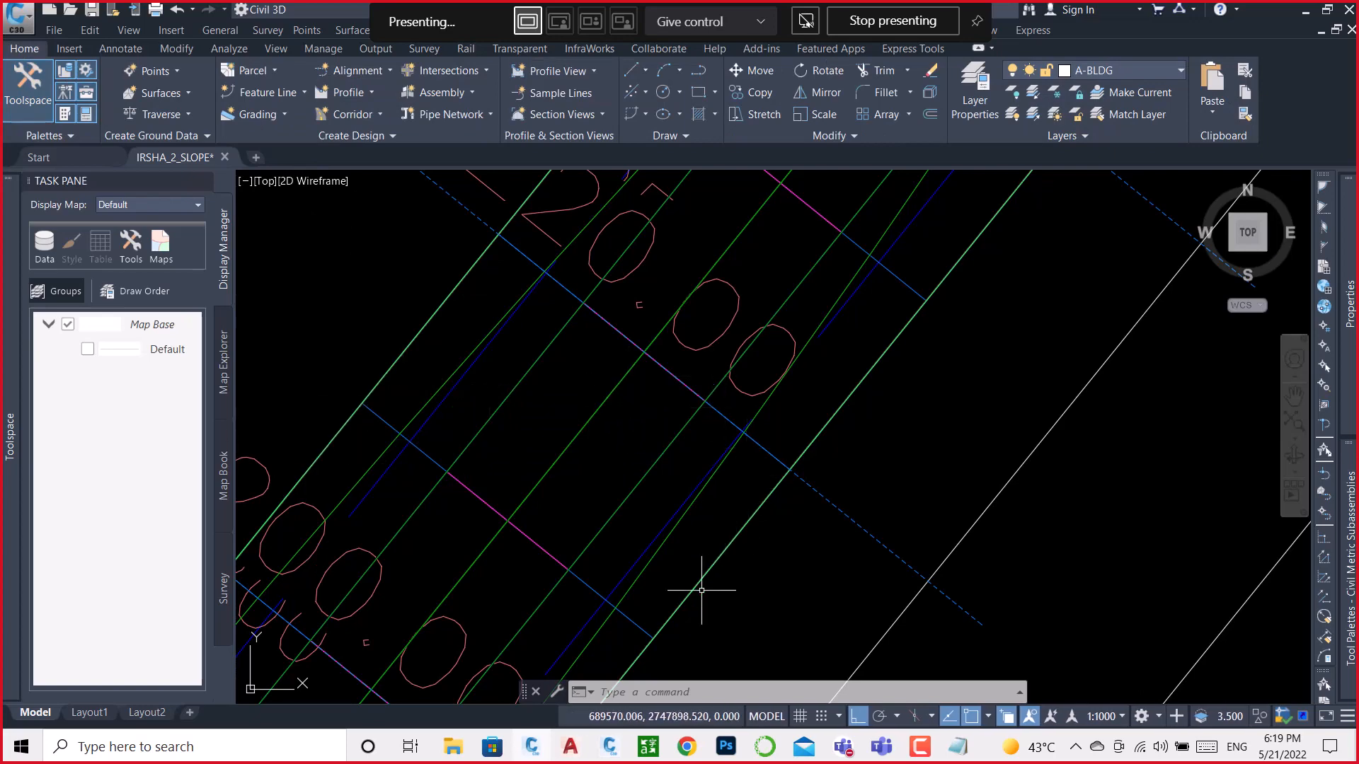
scroll(701, 576, "up", 3)
left_click(698, 566)
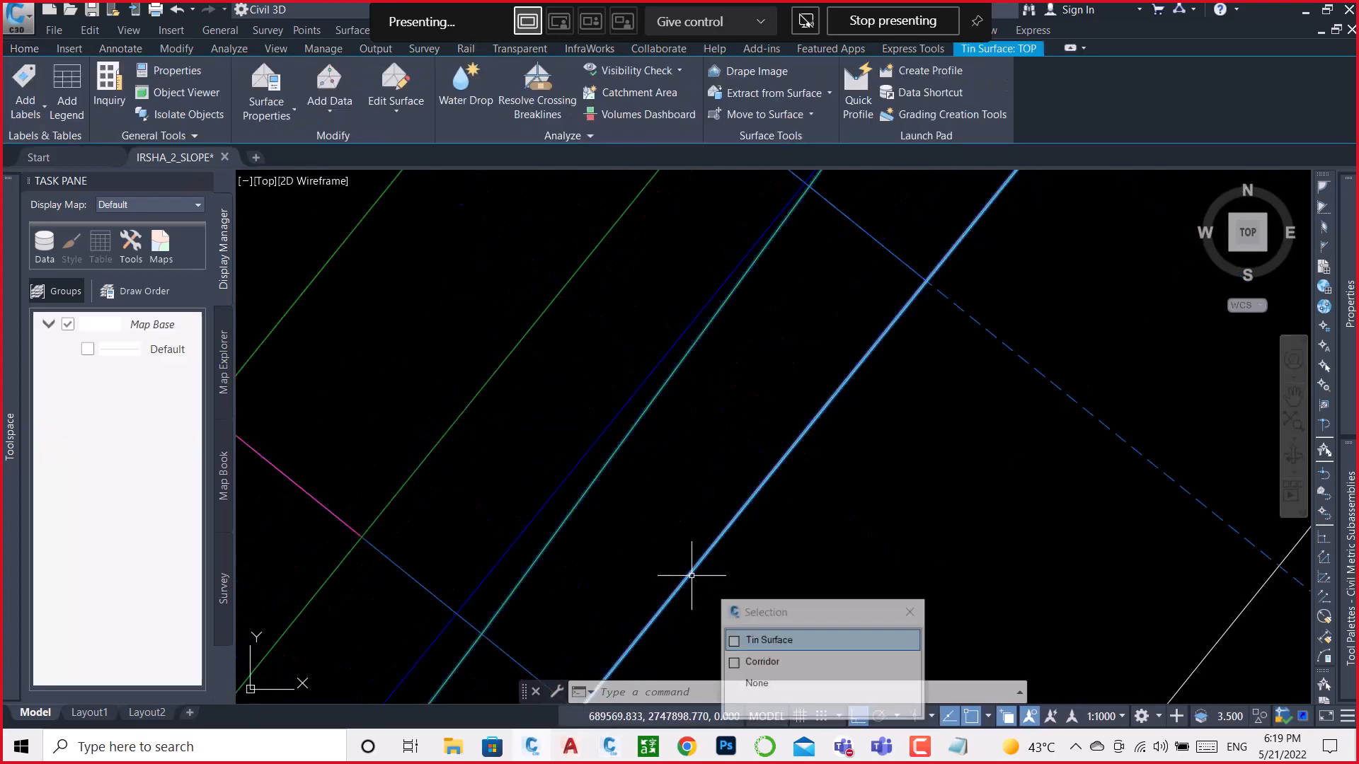
left_click(779, 641)
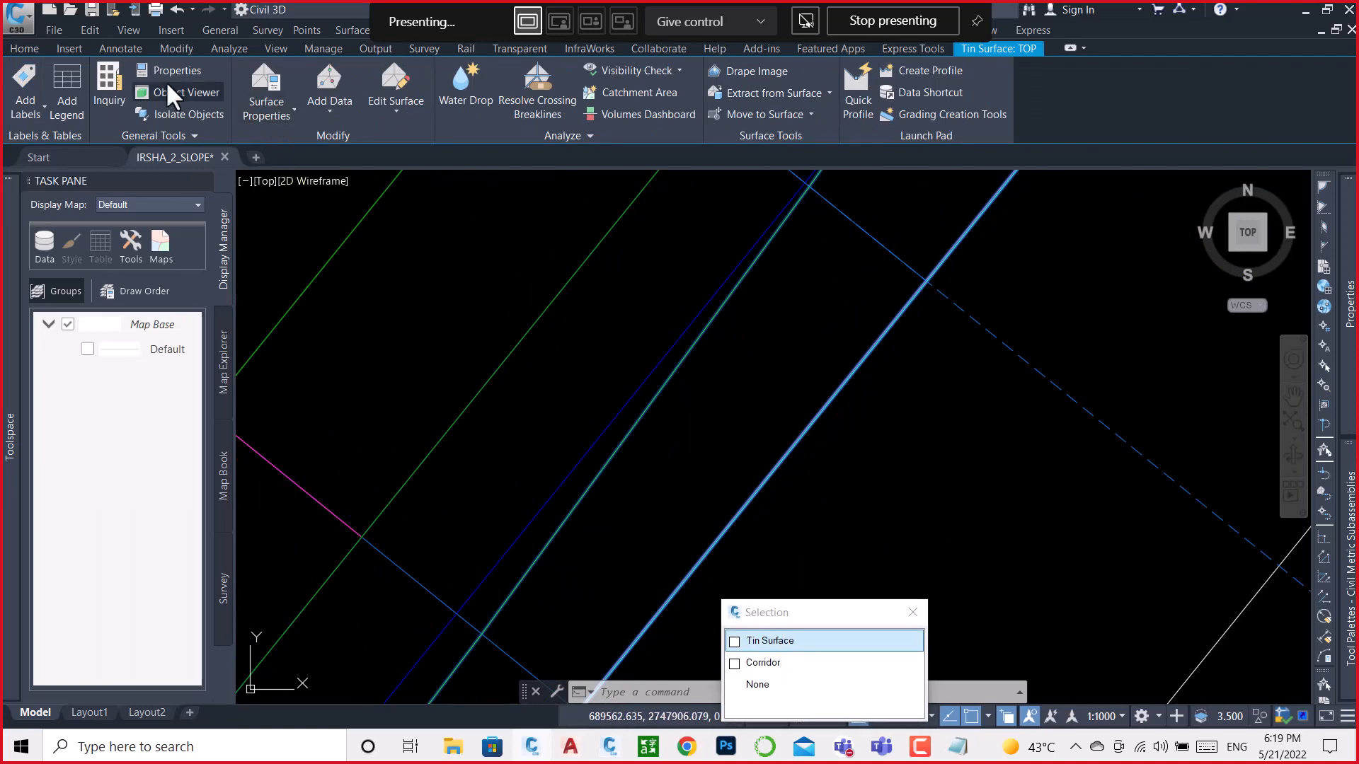
Step: Review the labelling, editing, general, surface and analysis tools available for the selected TOP surface
left_click(41, 108)
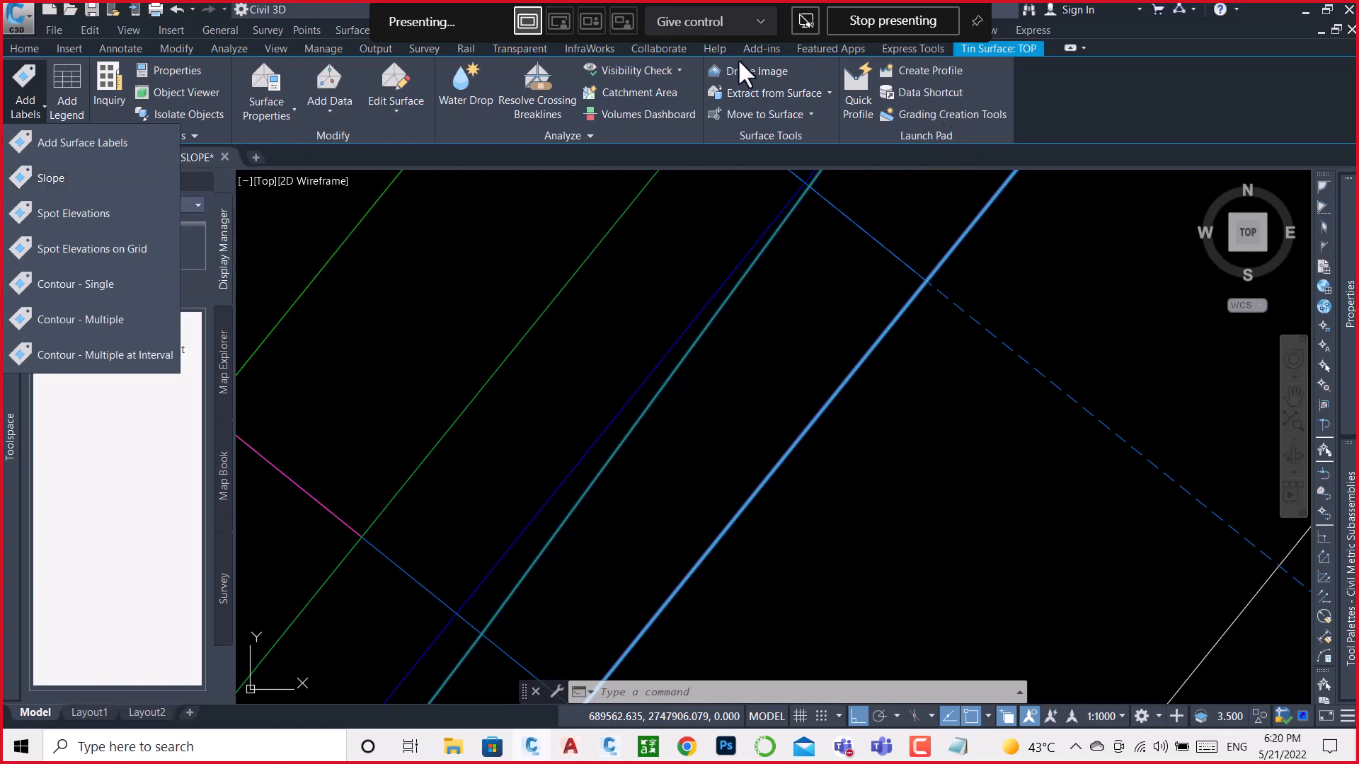
left_click(393, 120)
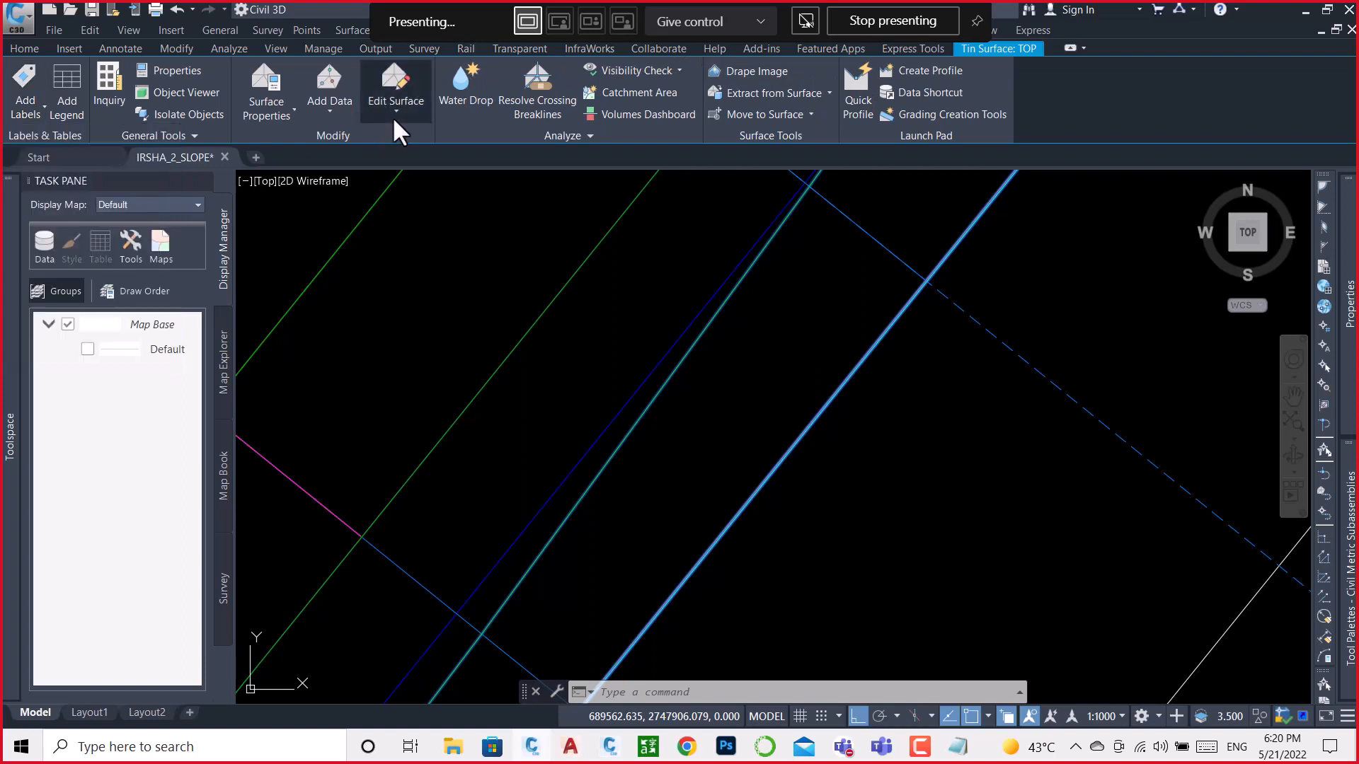
left_click(394, 117)
left_click(394, 119)
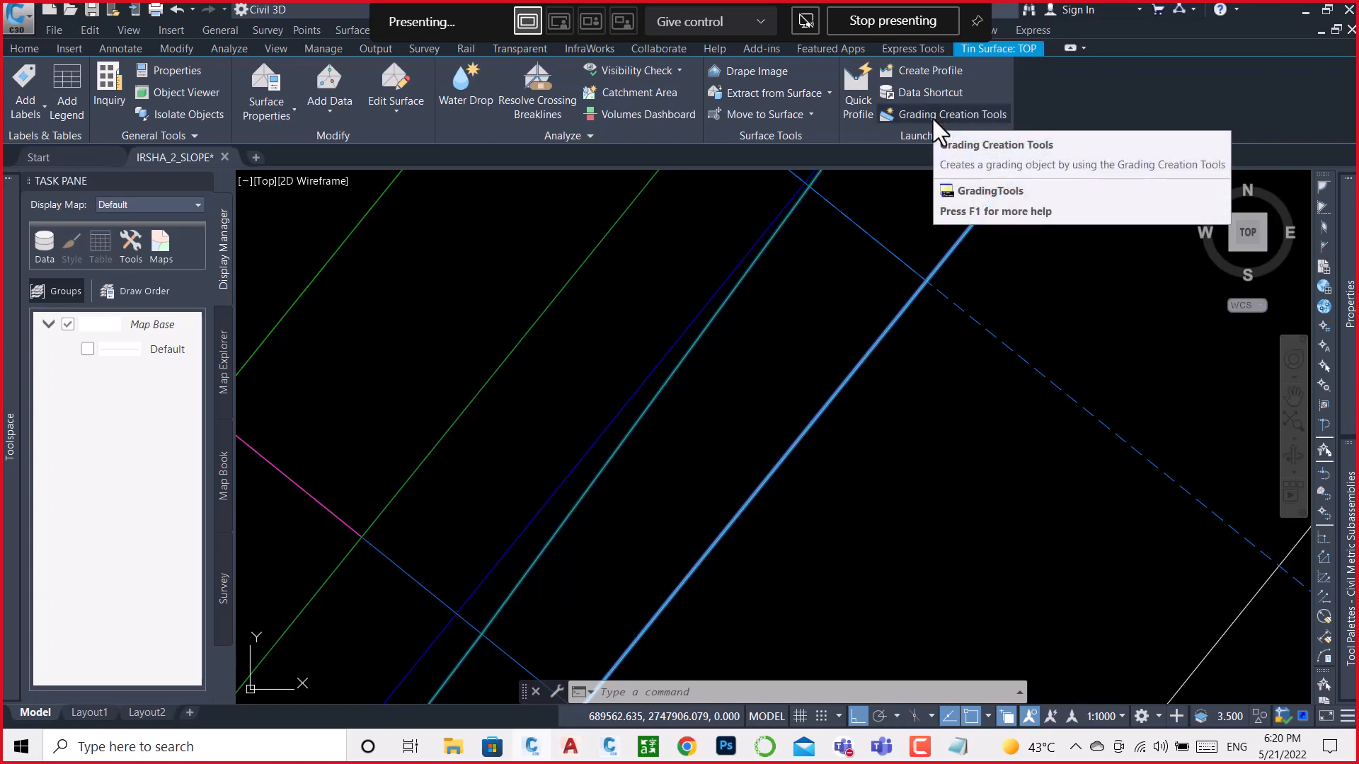
left_click(191, 136)
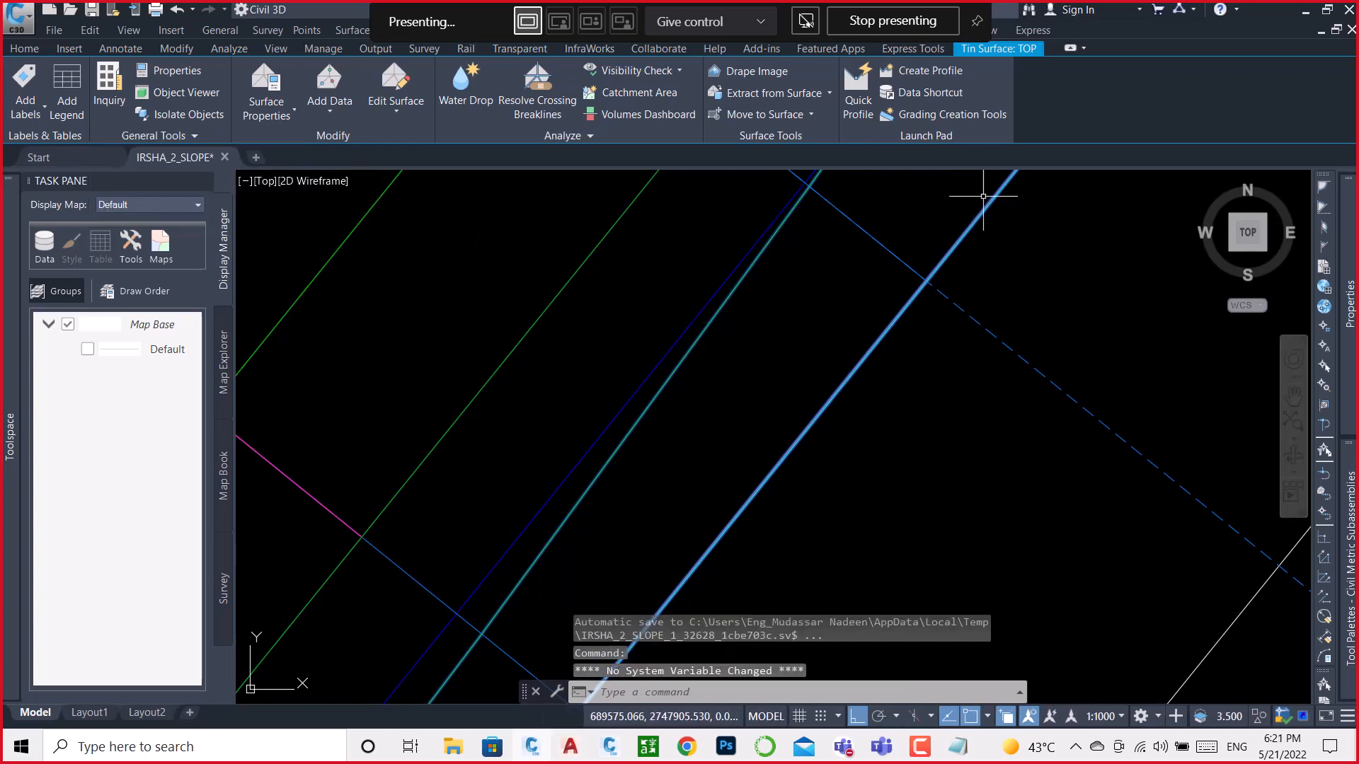
left_click(810, 113)
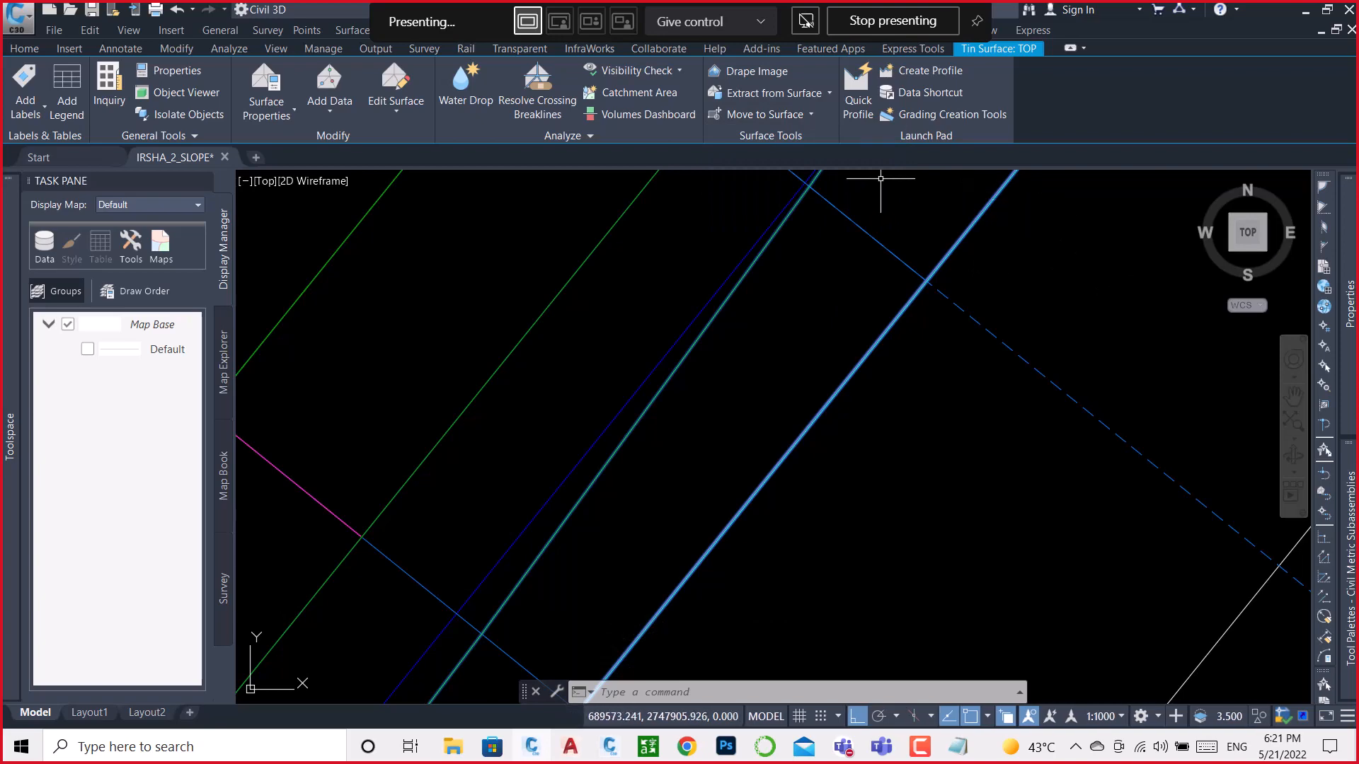
mouse_move(881, 179)
scroll(692, 310, "down", 3)
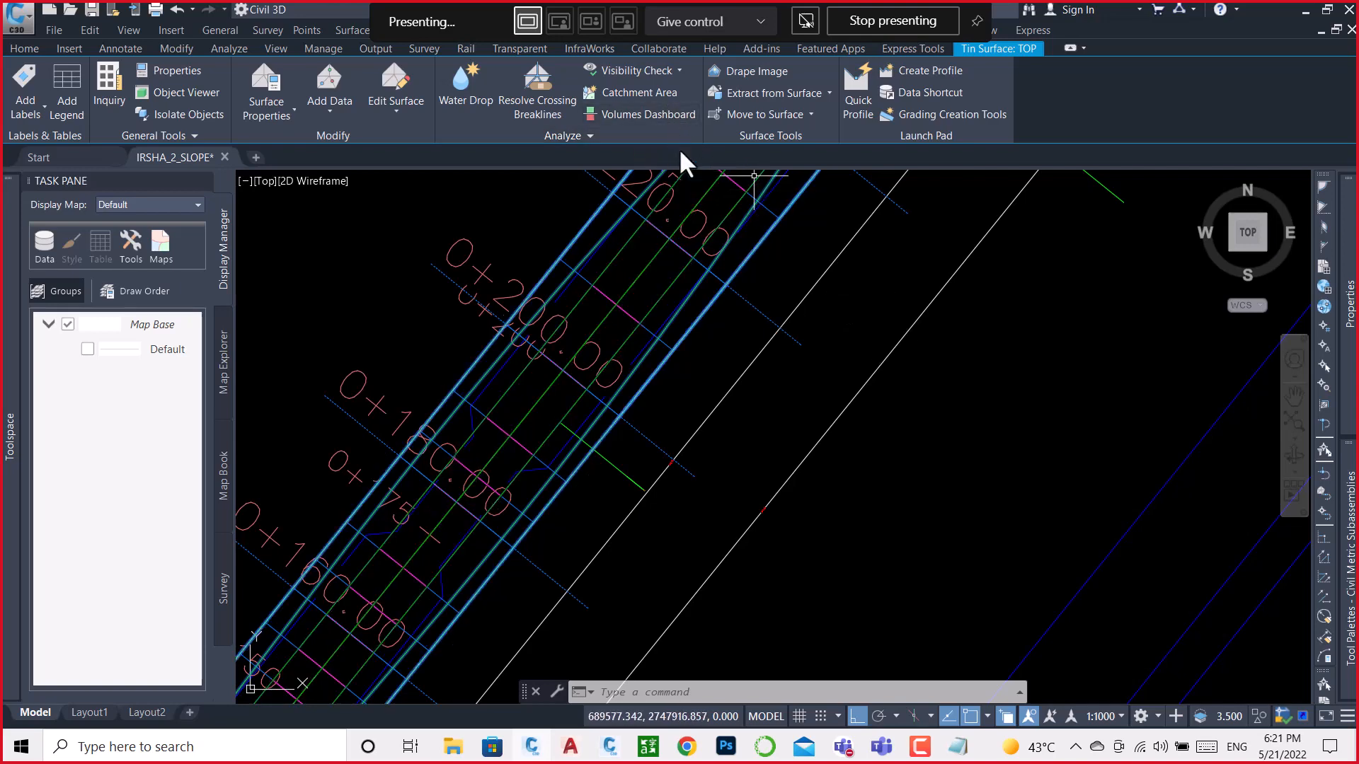
left_click(589, 136)
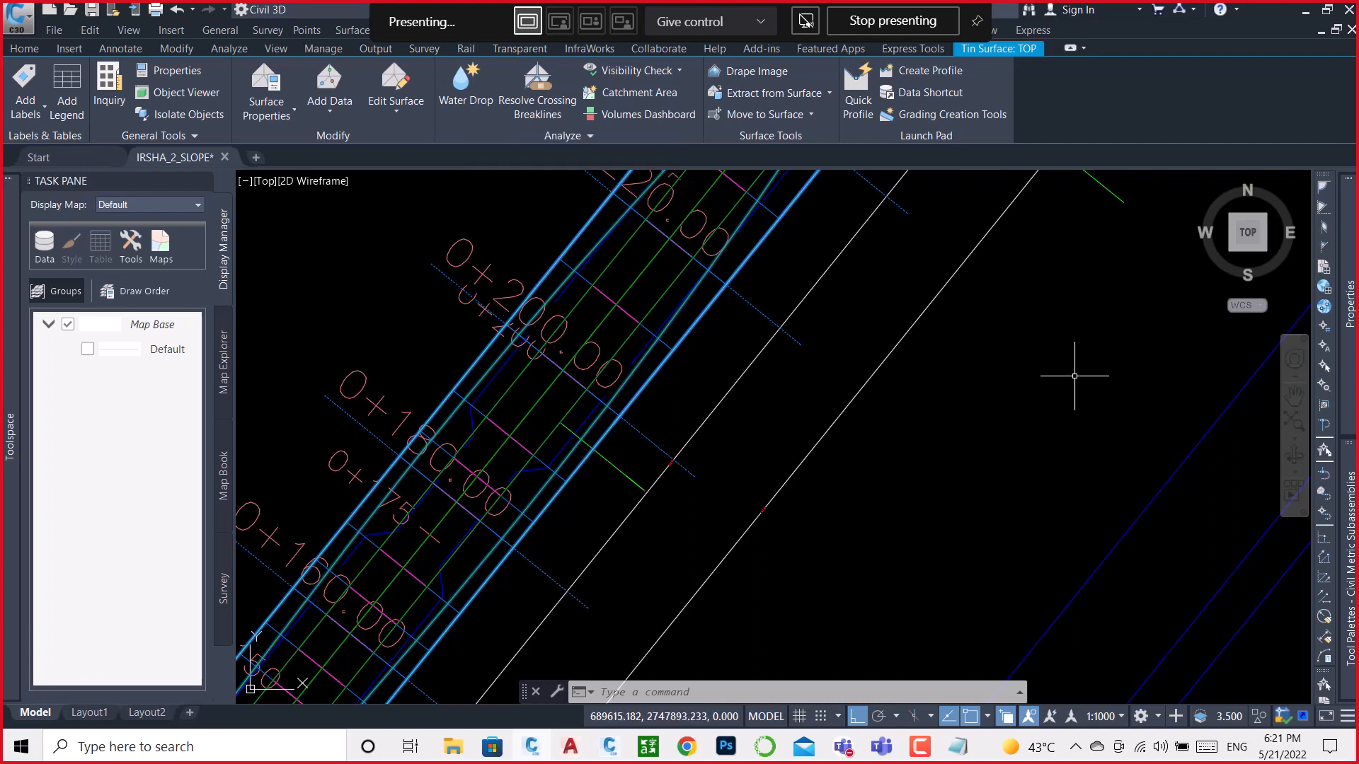
mouse_move(1074, 376)
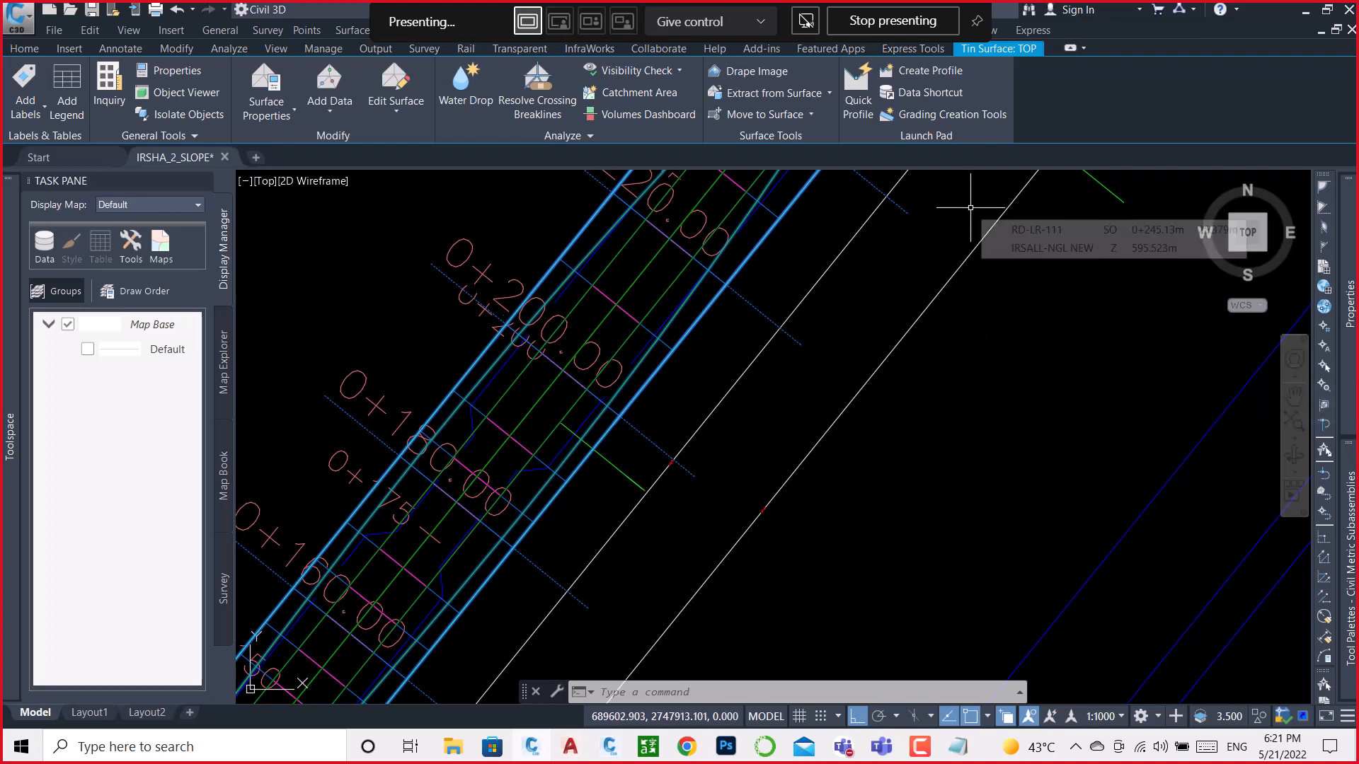
mouse_move(970, 209)
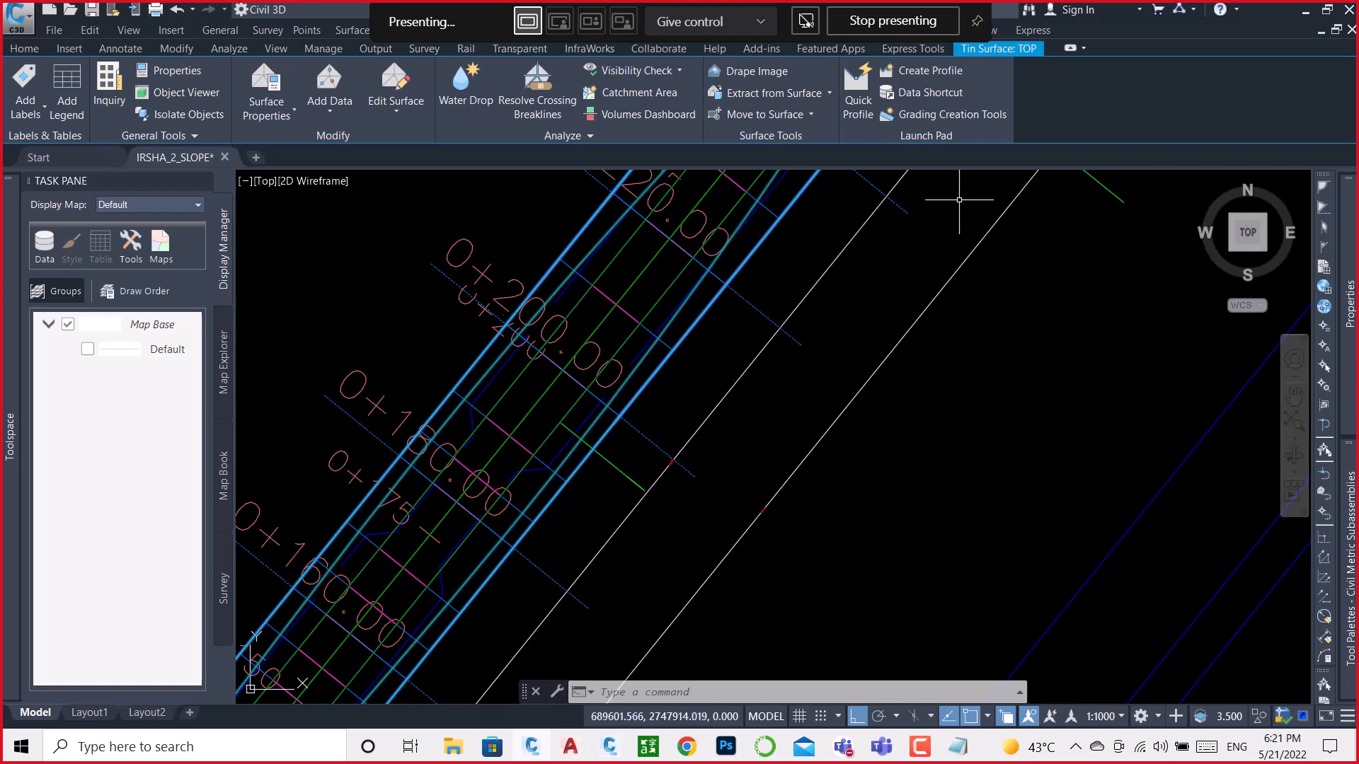
Step: Deselect the surface and open the geometry editor for the design profile in the RD-LR-111 profile view
scroll(494, 200, "down", 5)
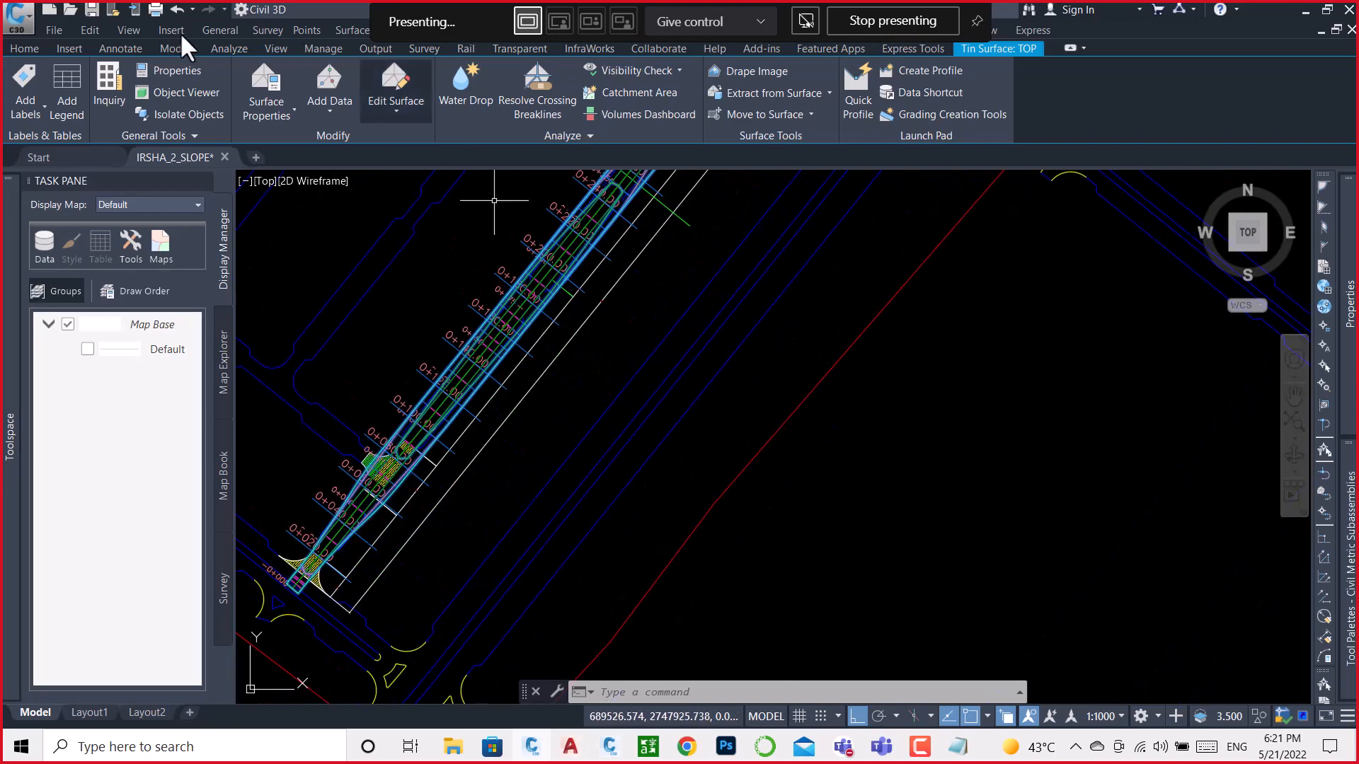
left_click(24, 48)
scroll(603, 439, "down", 4)
scroll(623, 467, "down", 5)
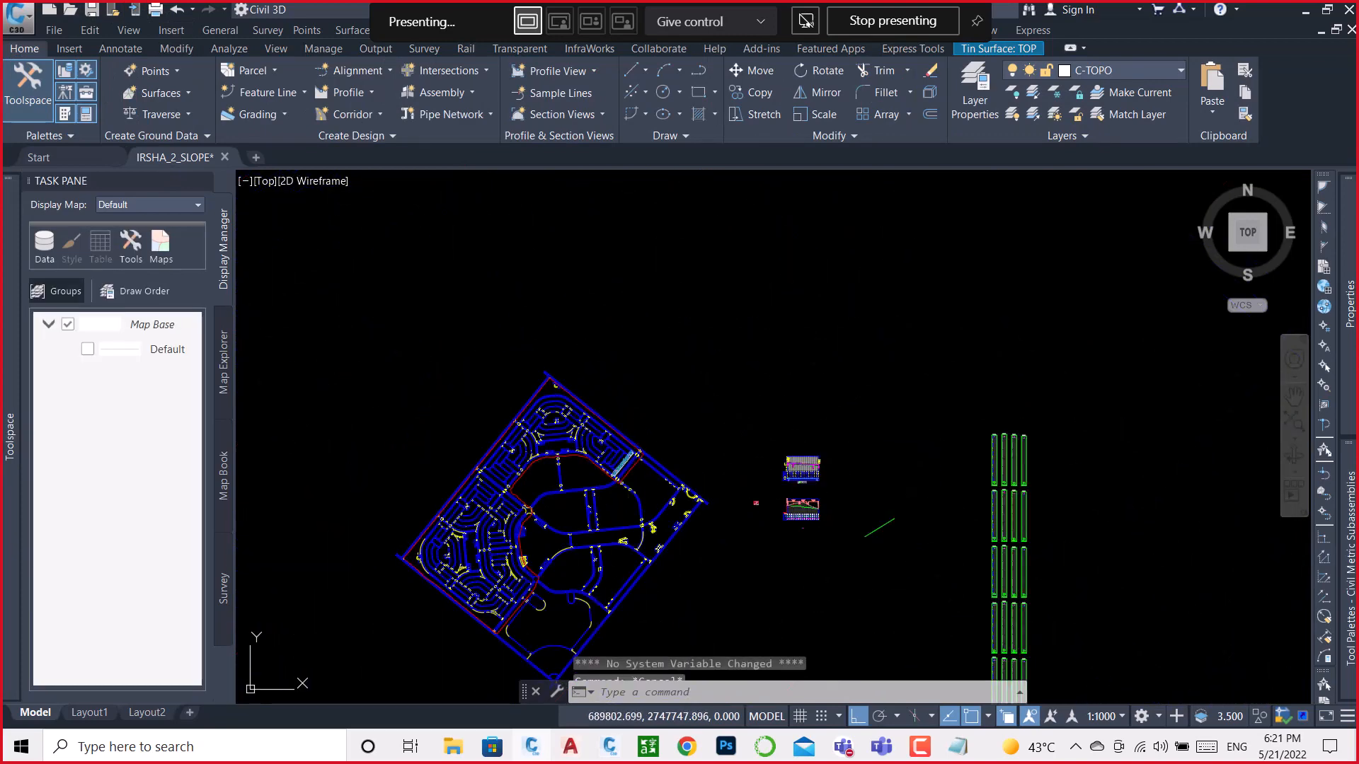
key("Escape")
scroll(821, 501, "up", 9)
scroll(705, 500, "up", 2)
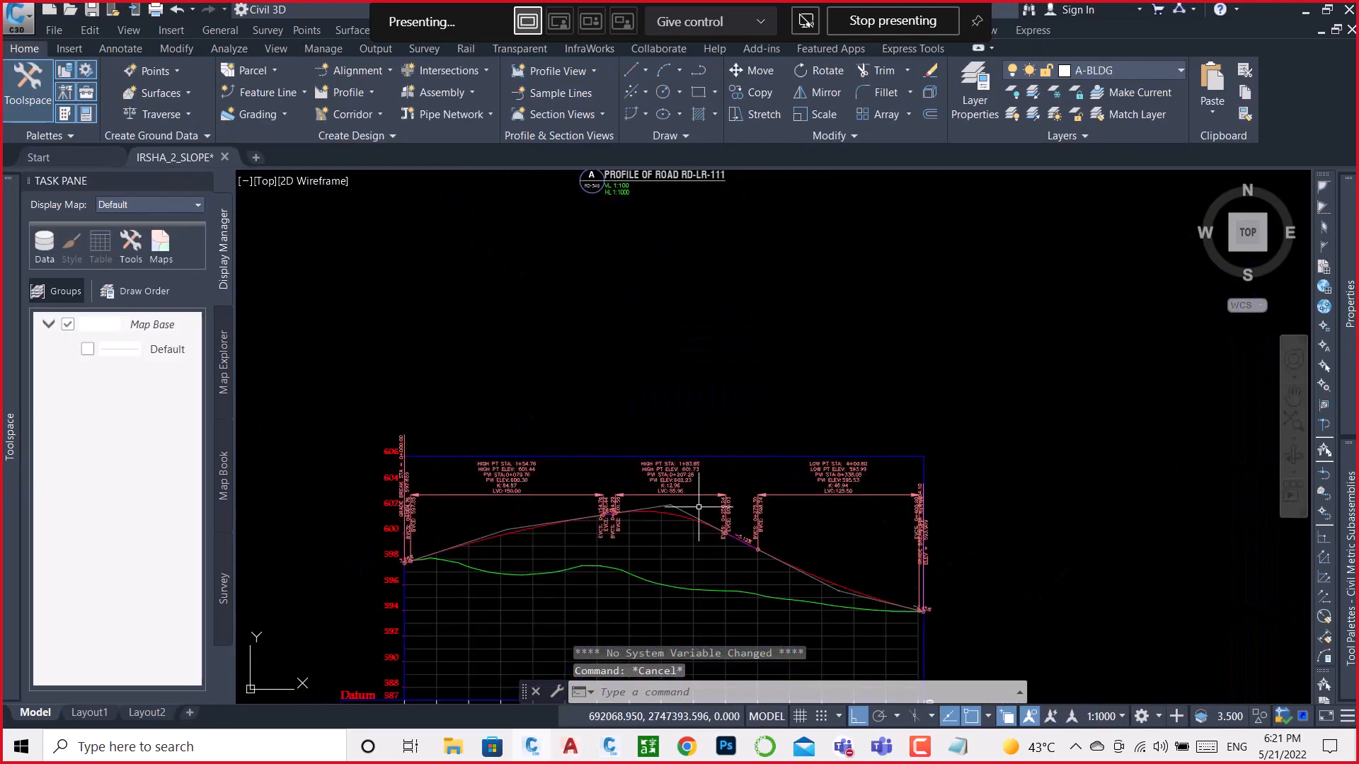
left_click(670, 511)
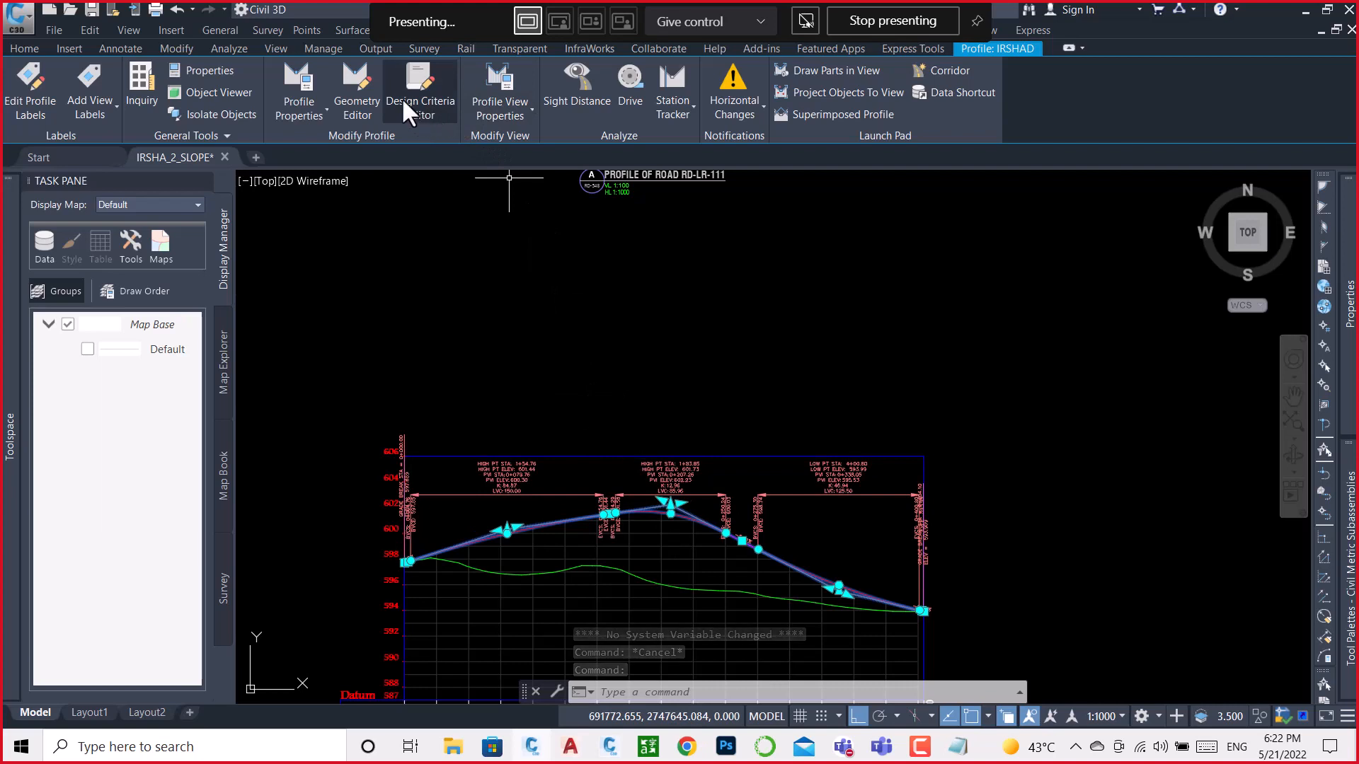
left_click(363, 78)
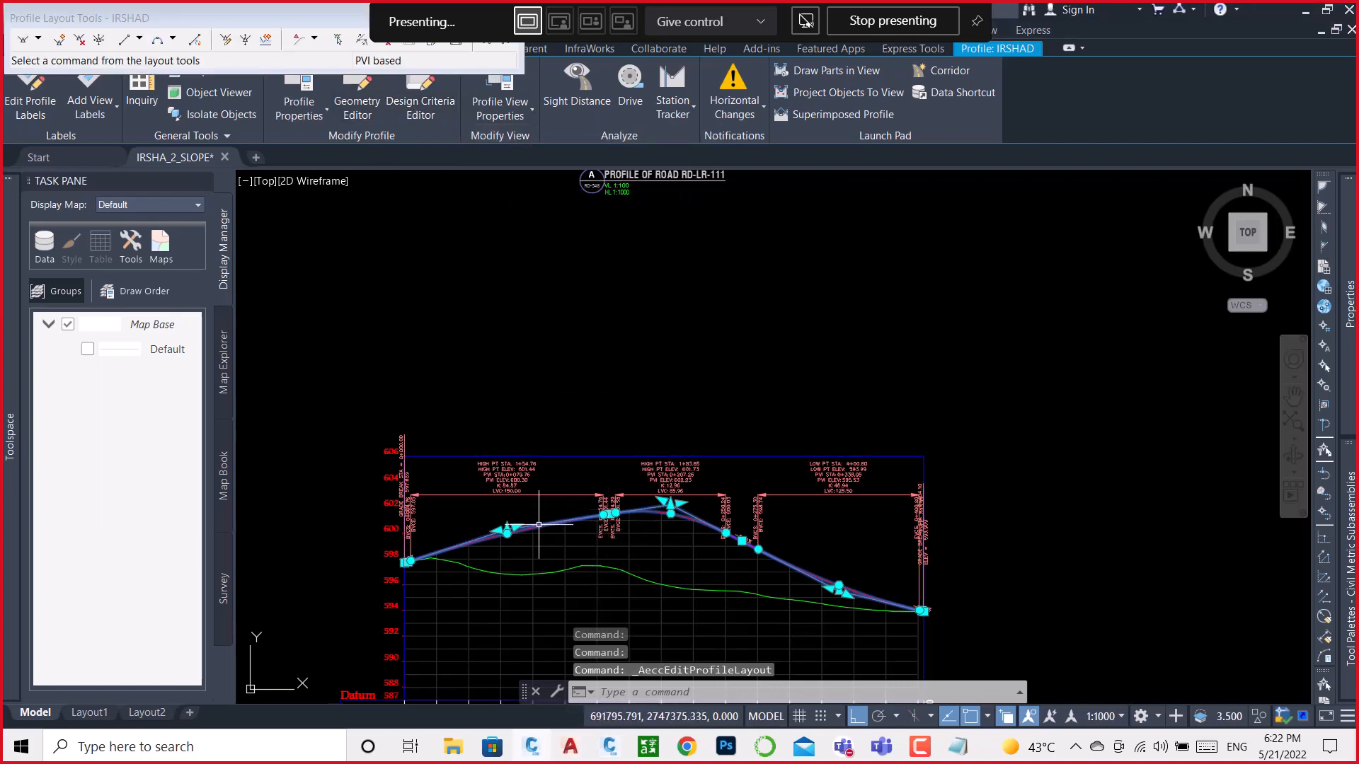
key("Escape")
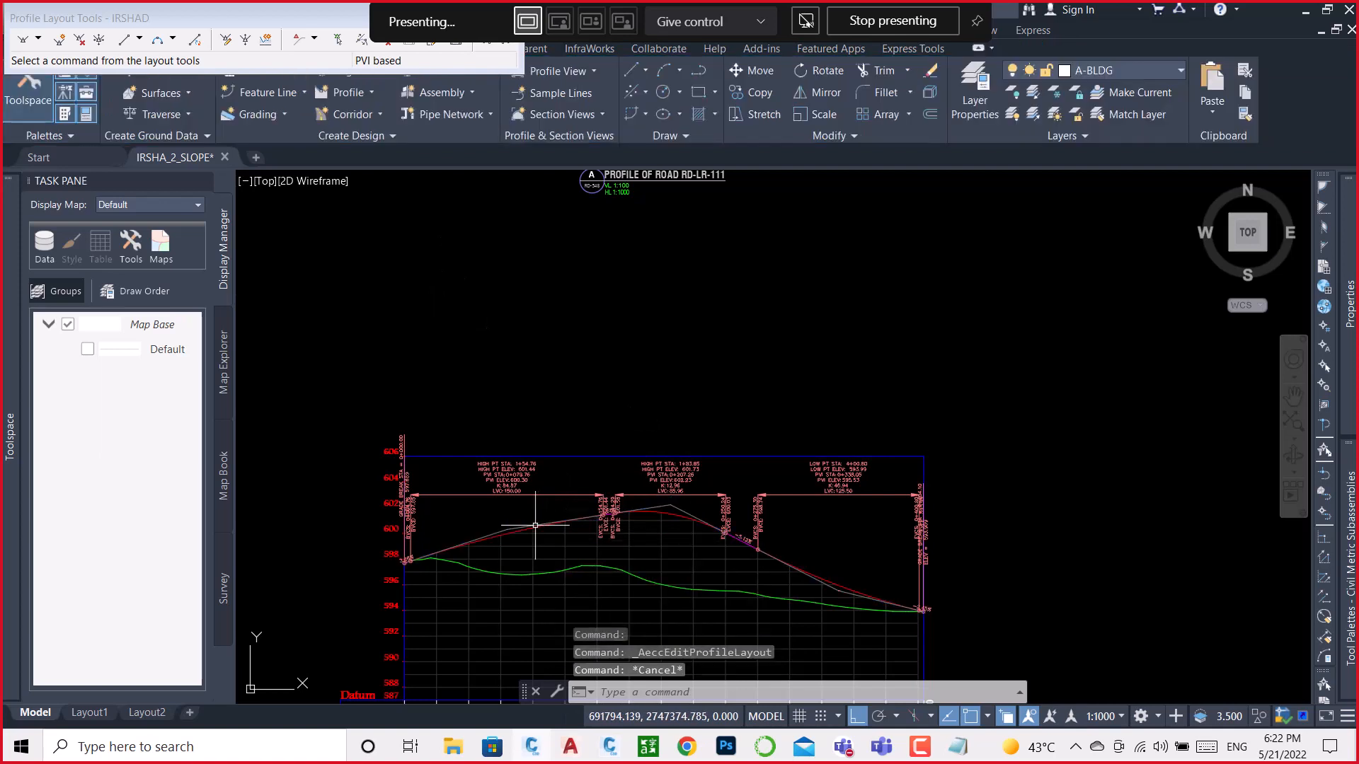
left_click_drag(279, 10, 277, 85)
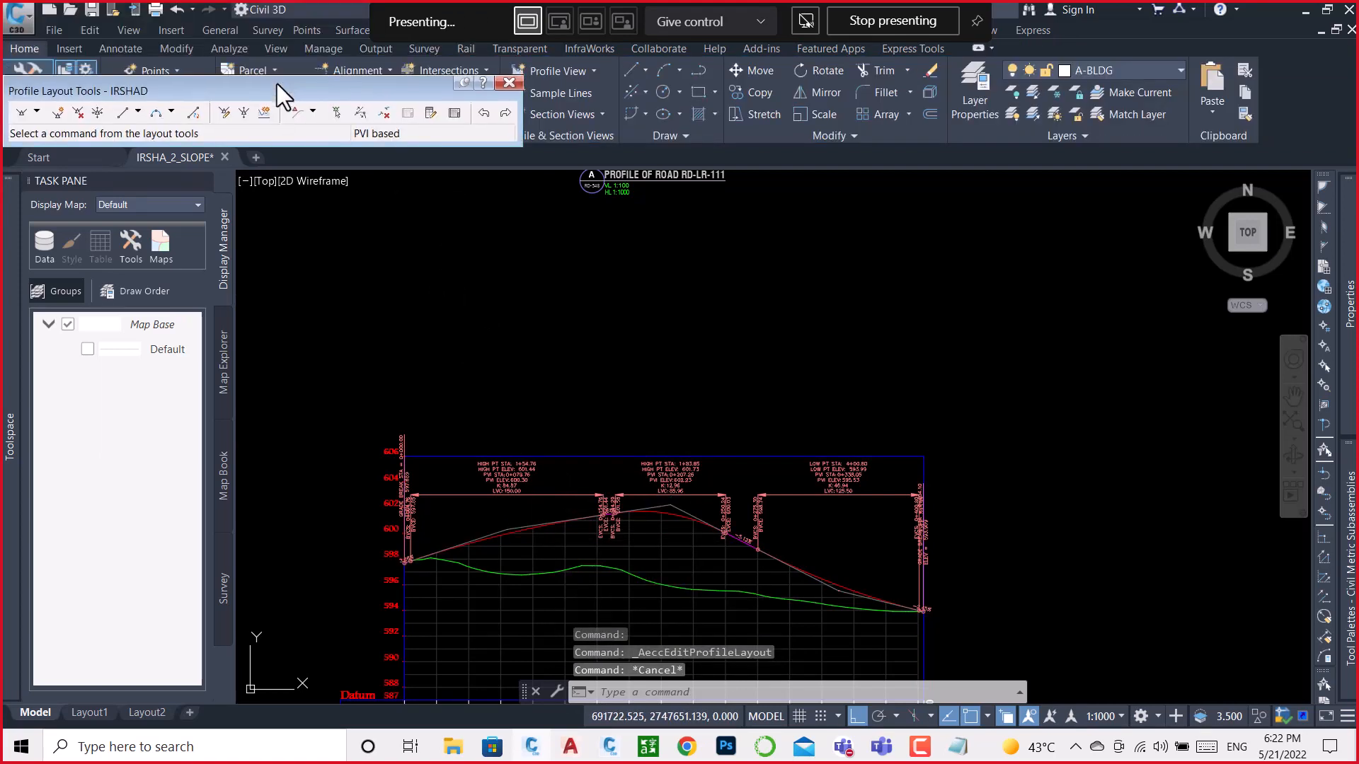
Step: Examine the fixed, float and free tangent options in the profile layout tools and close the tools
left_click(139, 114)
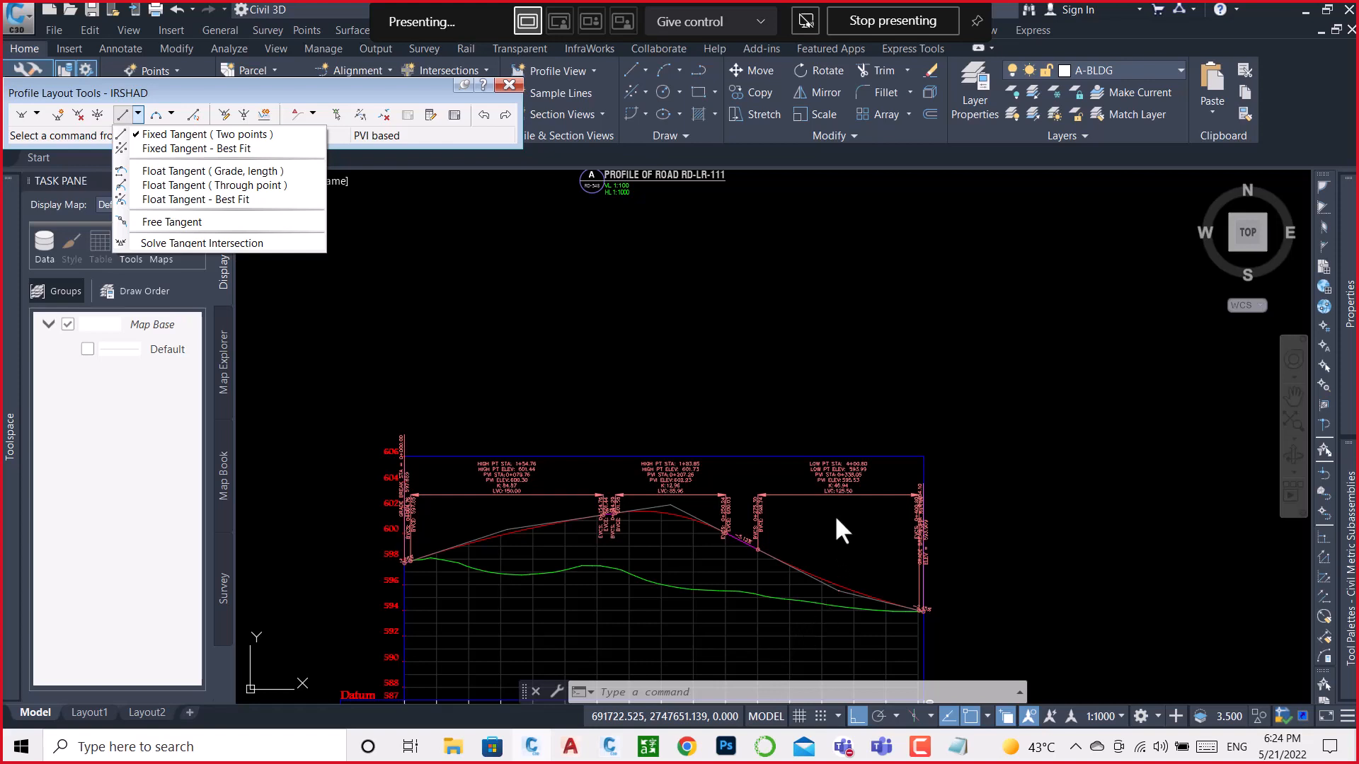
left_click(732, 392)
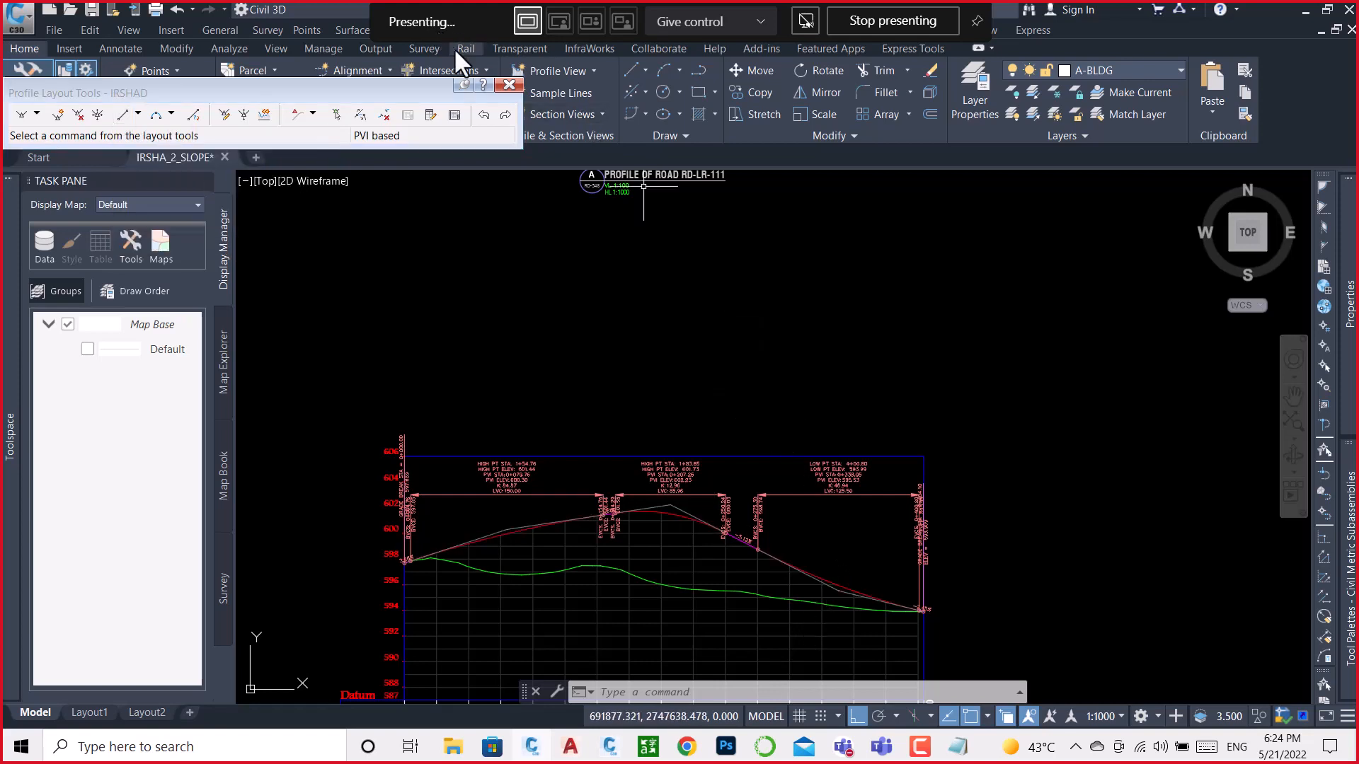
left_click(509, 86)
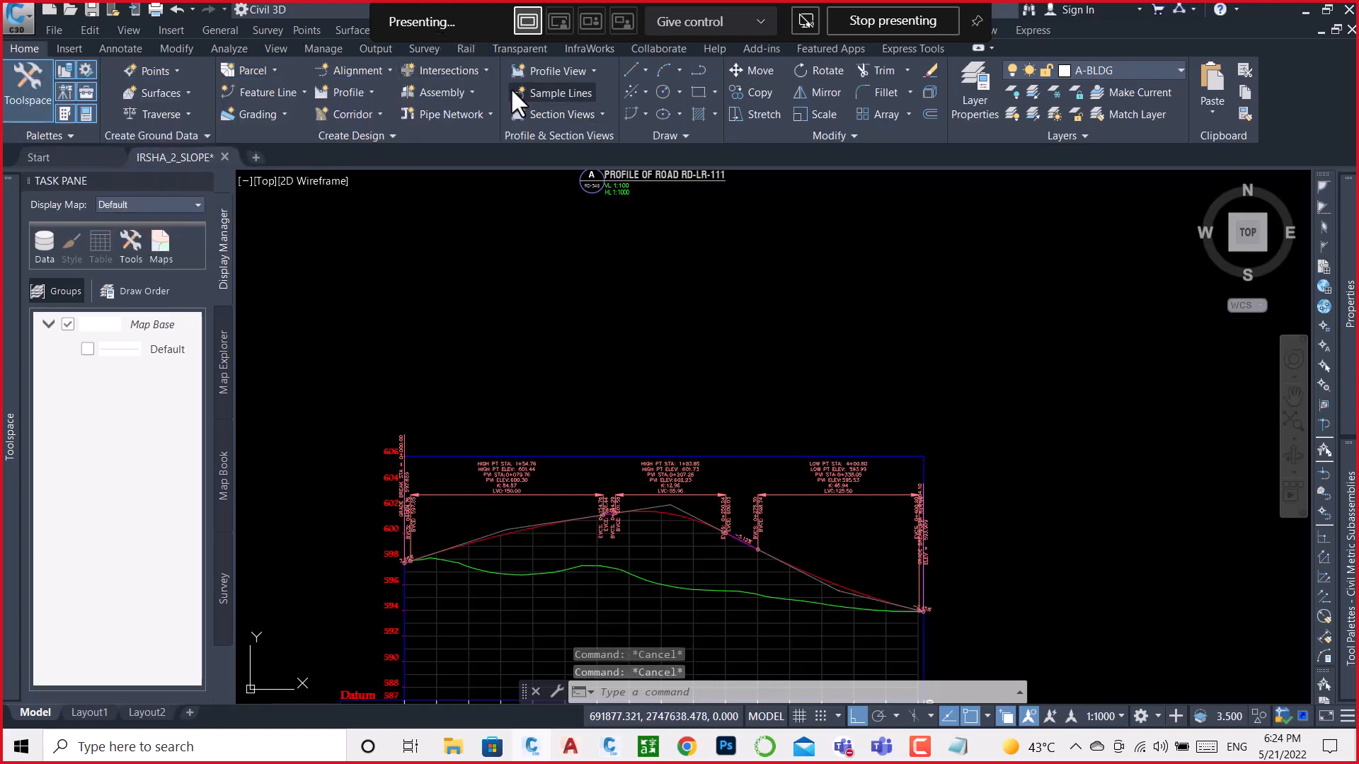
key("Escape")
key("Escape")
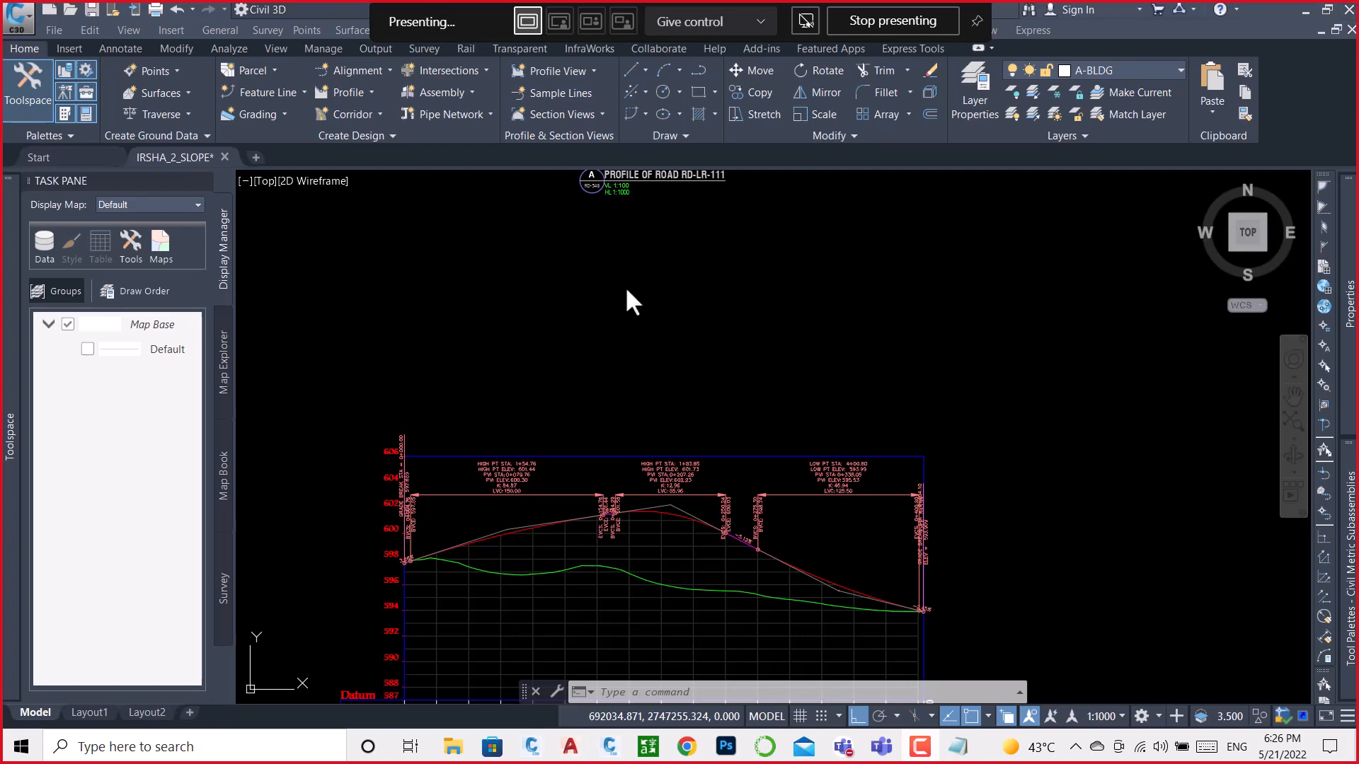
Step: Examine the 2.0% cross slopes and the PGL label in the typical road section for the 15 m R.O.W
scroll(685, 323, "down", 3)
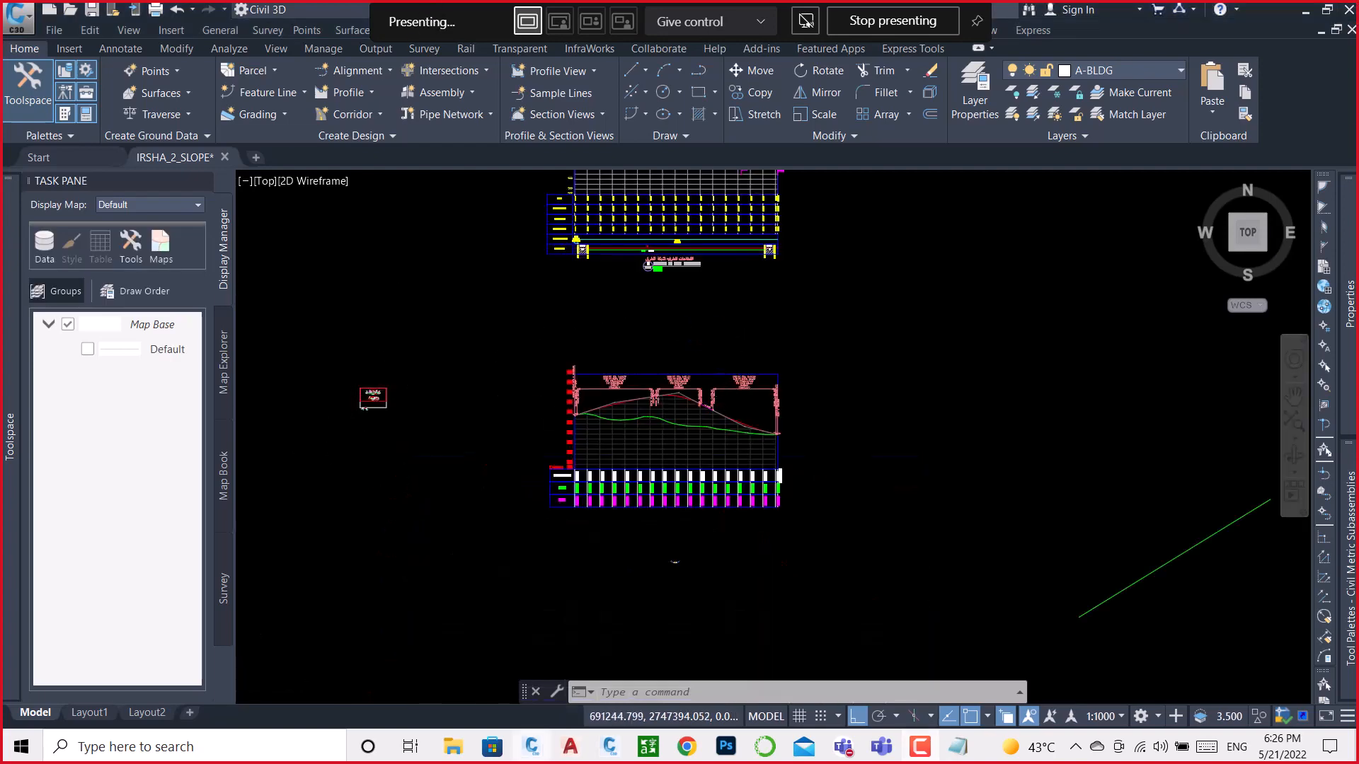
scroll(354, 393, "up", 8)
scroll(590, 377, "up", 6)
scroll(502, 393, "up", 2)
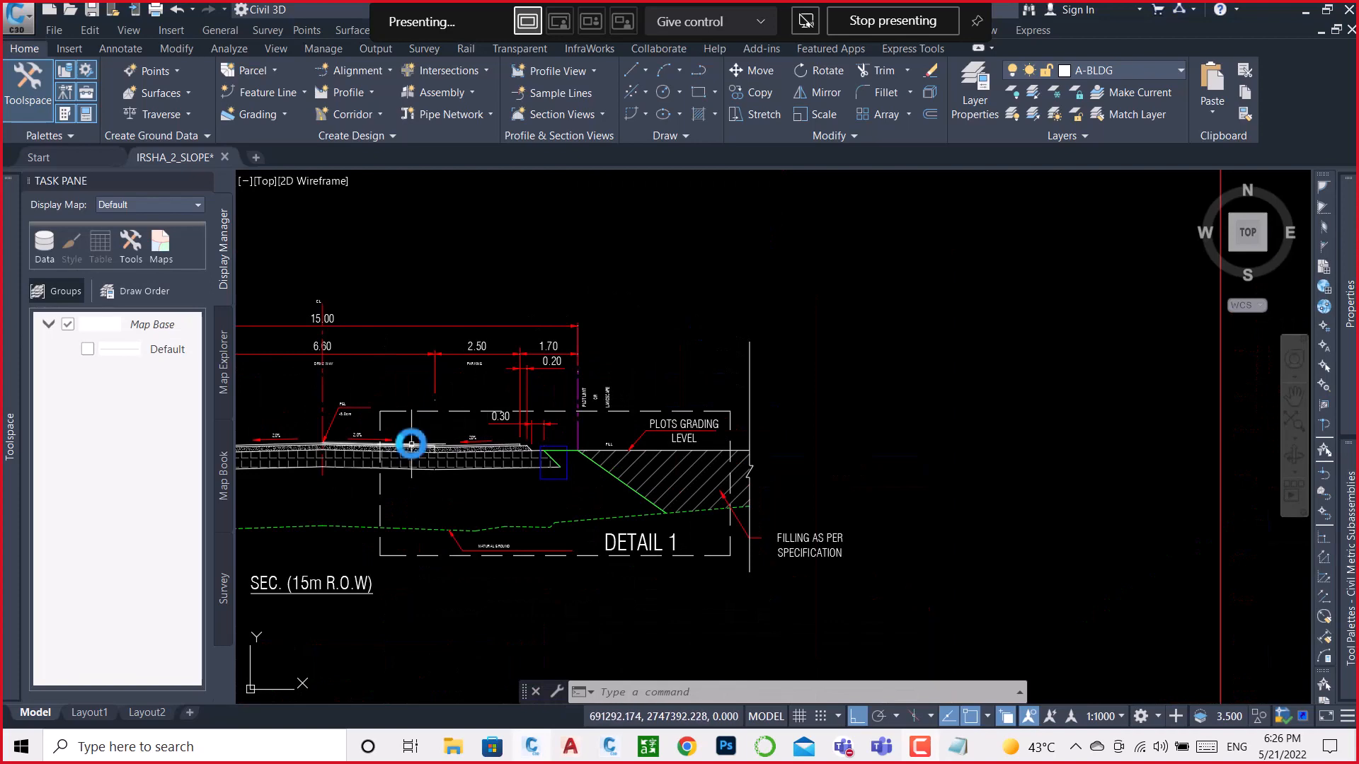
scroll(411, 444, "up", 4)
middle_click_drag(444, 465, 610, 474)
scroll(425, 407, "up", 3)
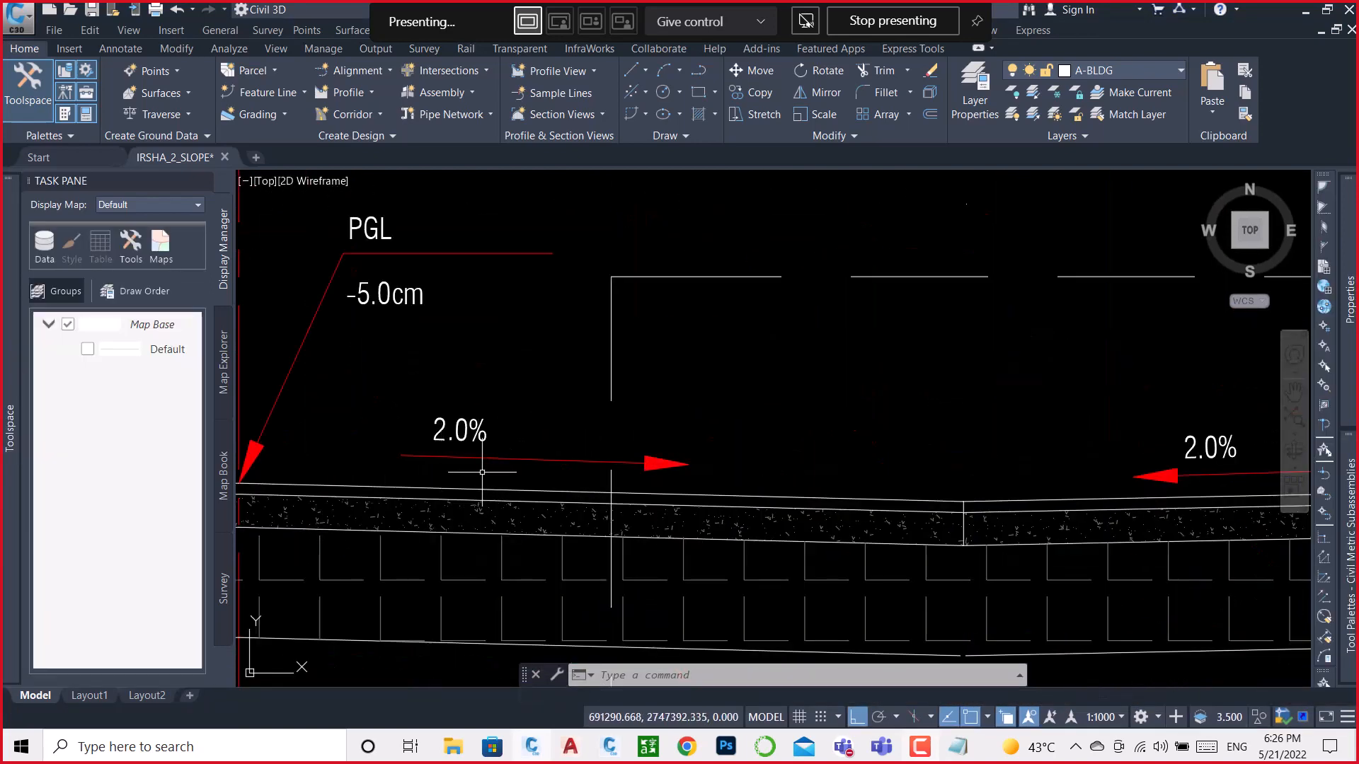
left_click(458, 428)
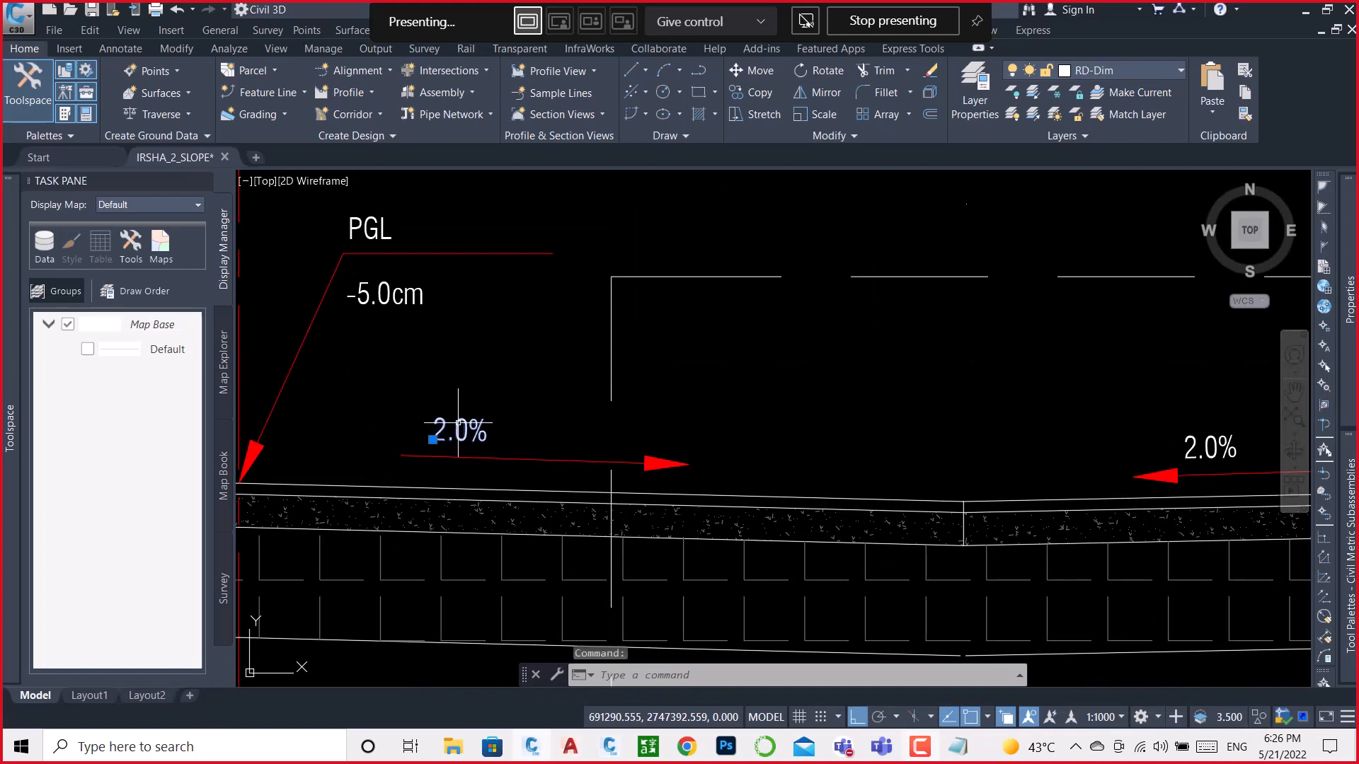
type("M")
key("Return")
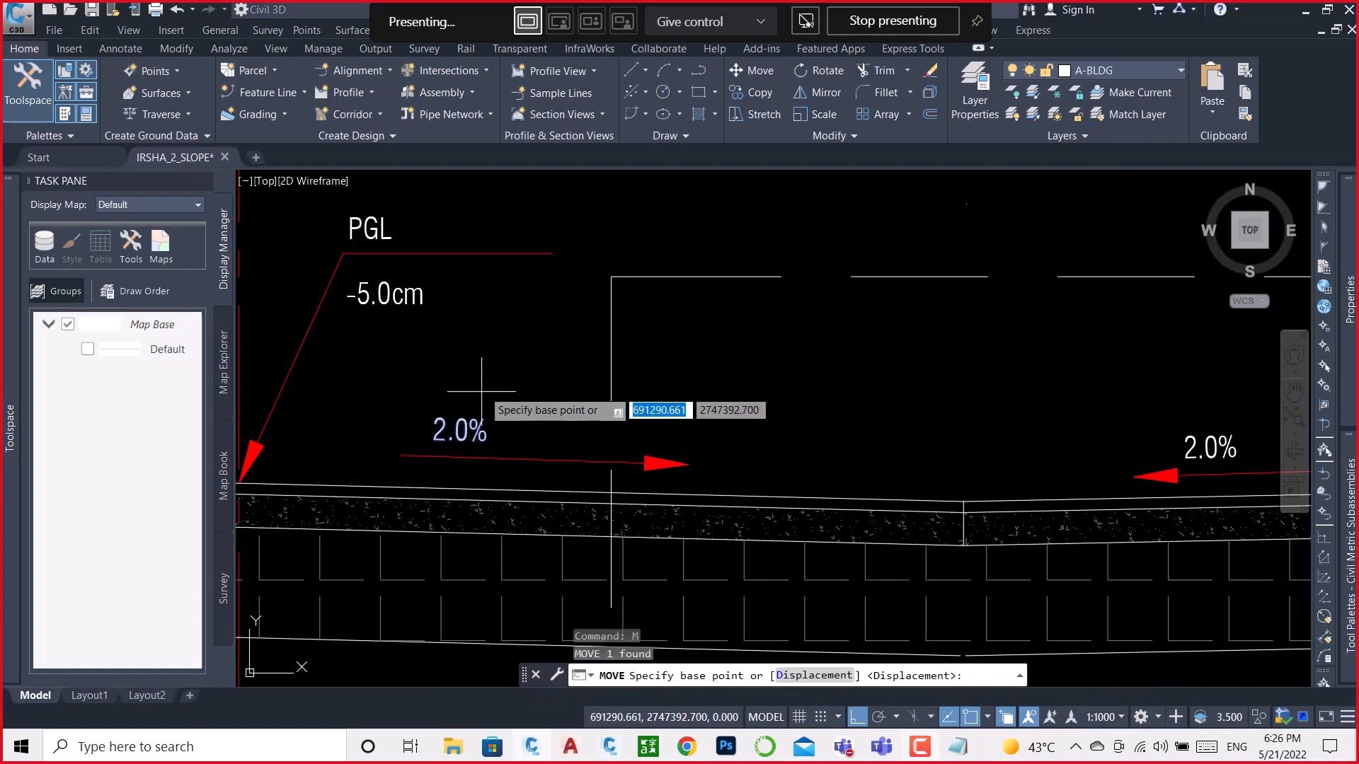
left_click(486, 384)
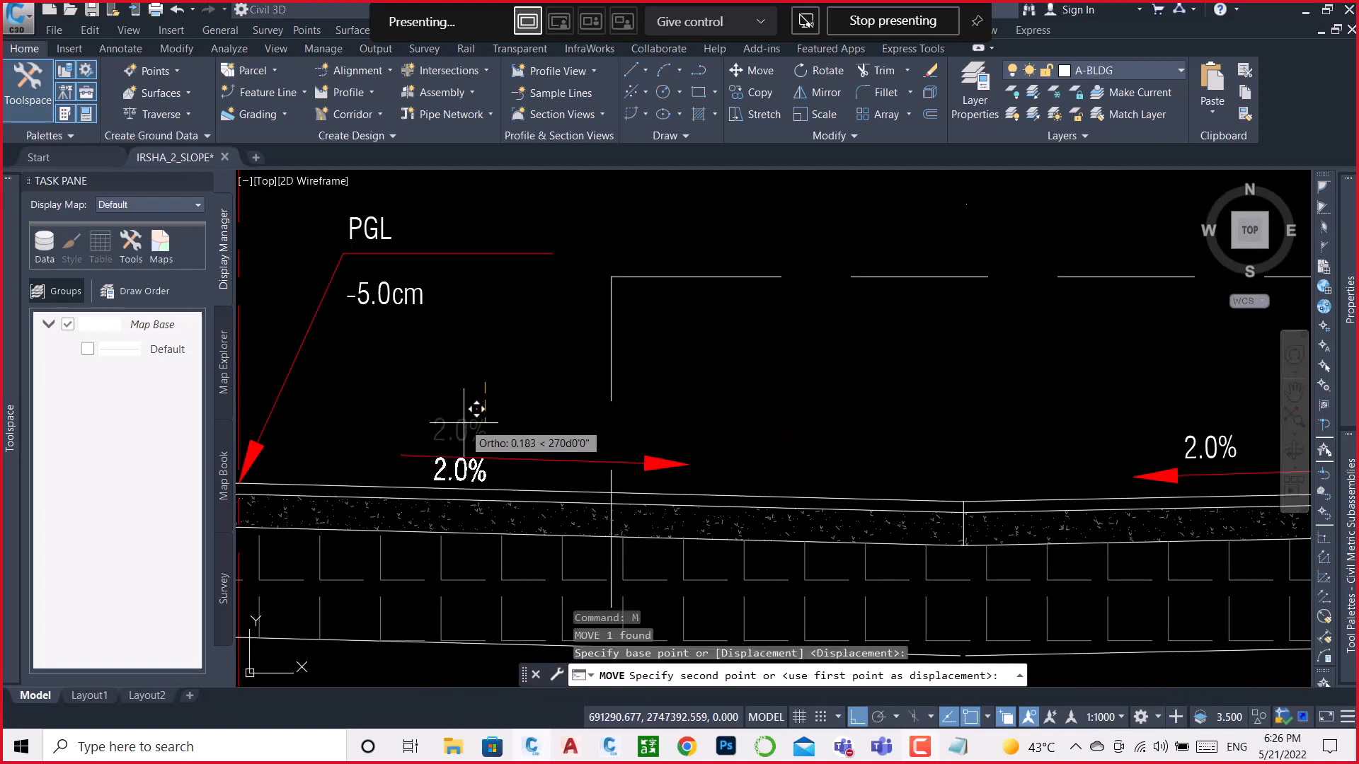
scroll(467, 423, "up", 4)
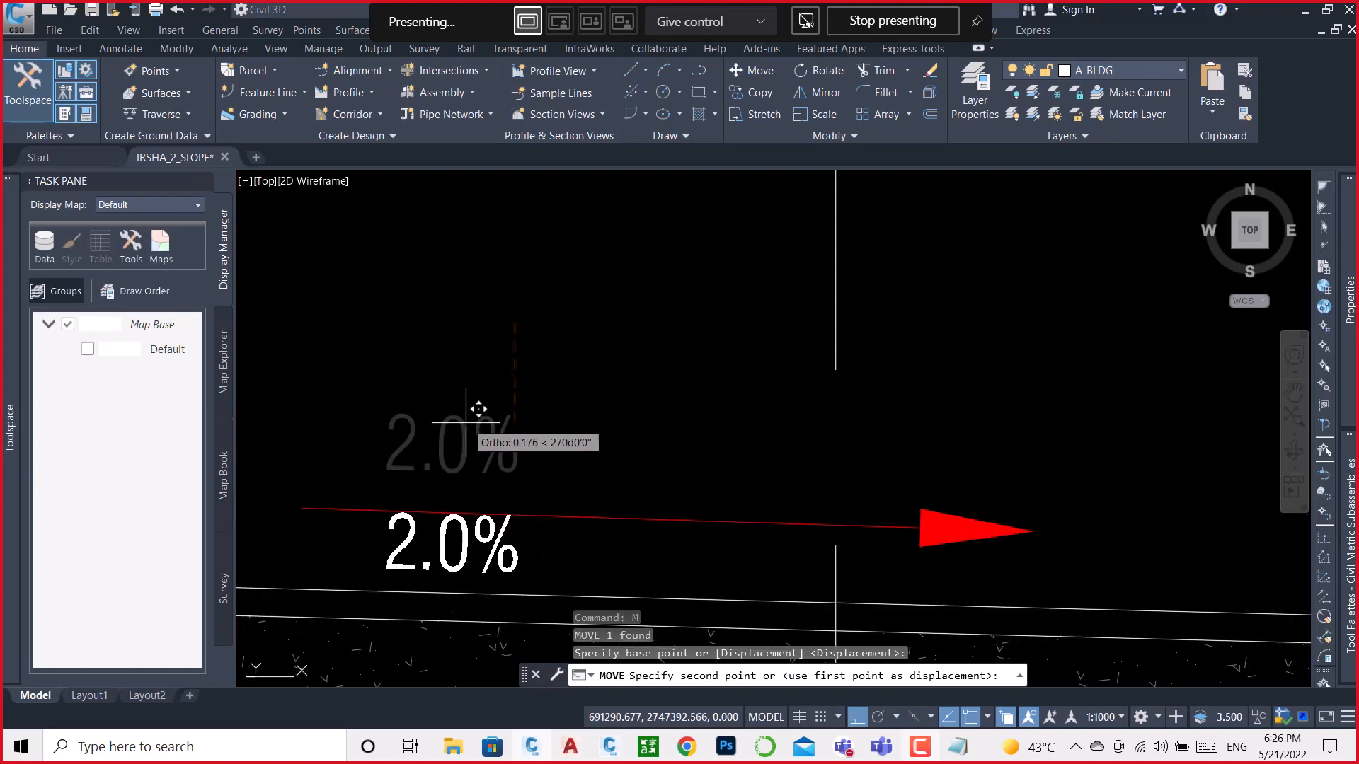
key("Escape")
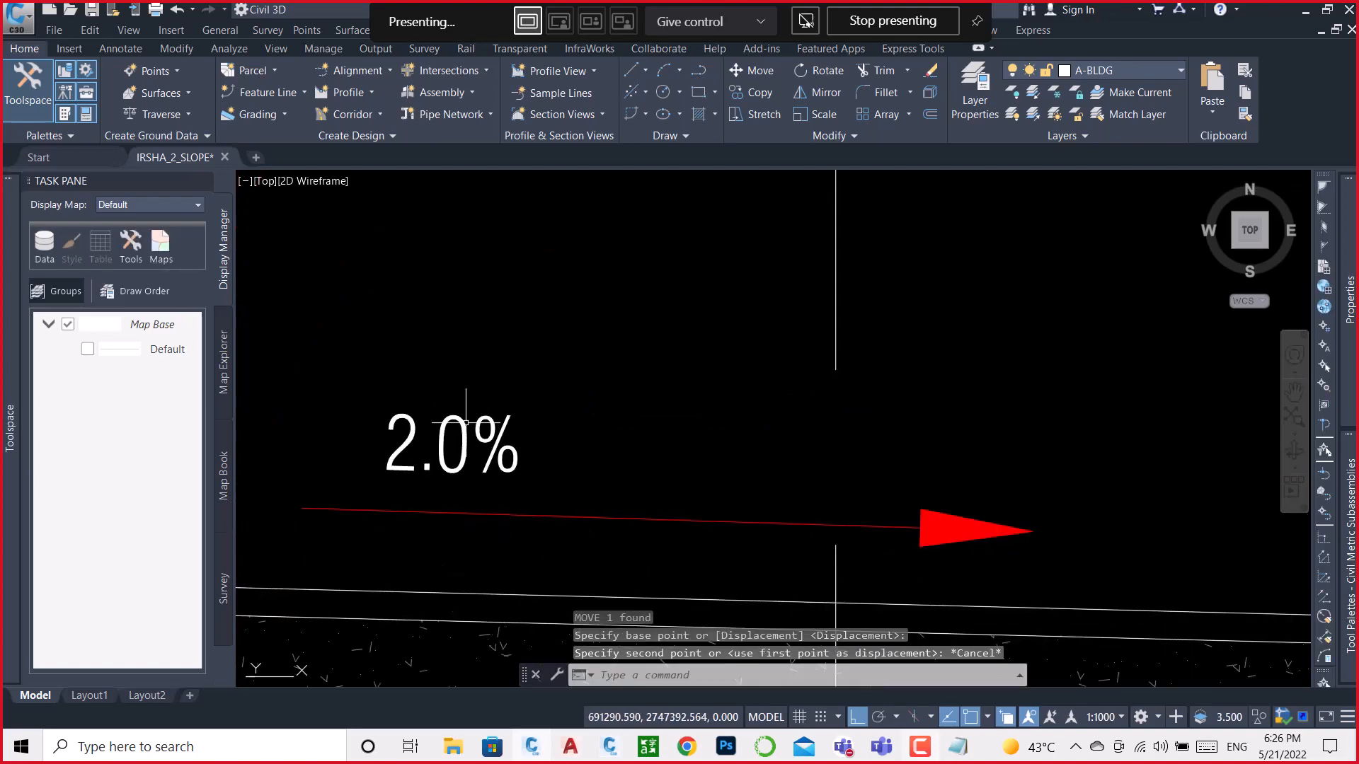
Step: Examine the road and ground surface in the cross-section view at station 0+020.00 and its neighbouring section views
scroll(465, 422, "down", 8)
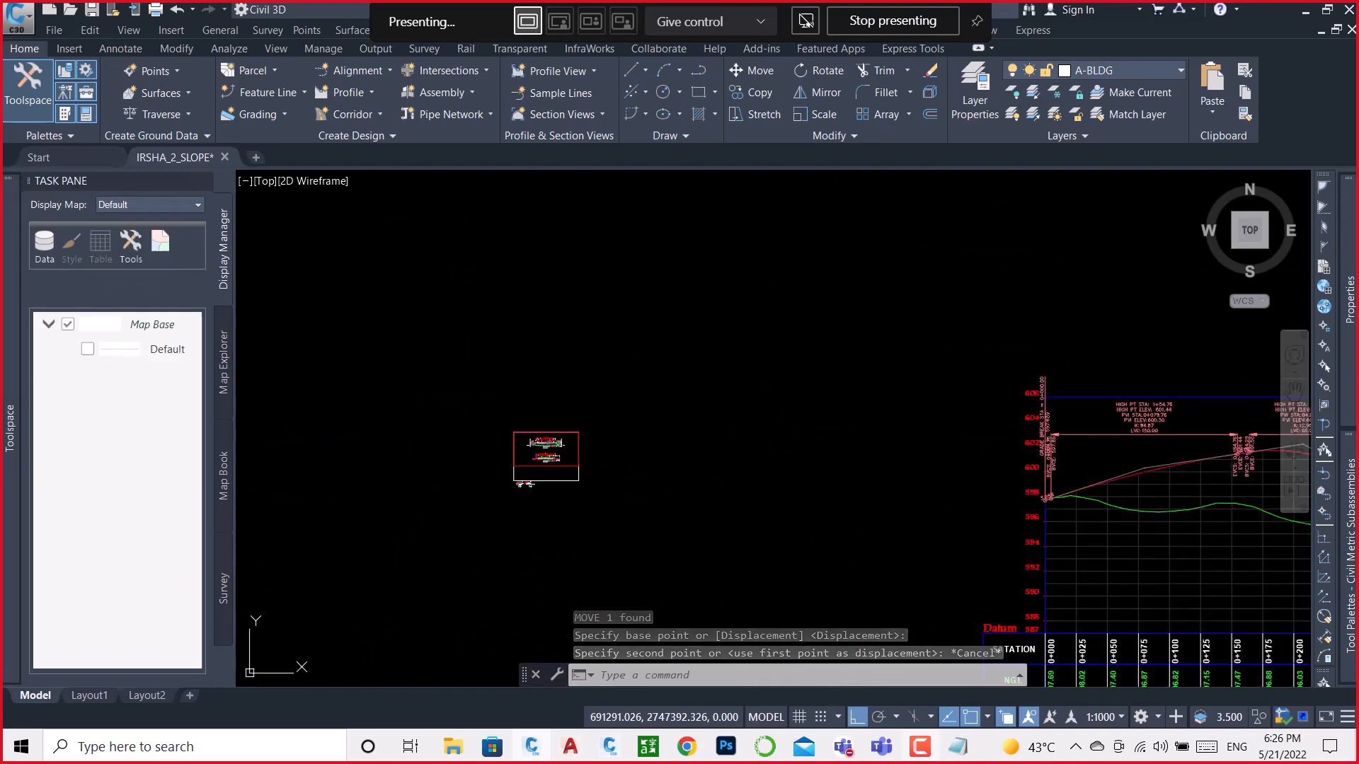
scroll(679, 446, "down", 6)
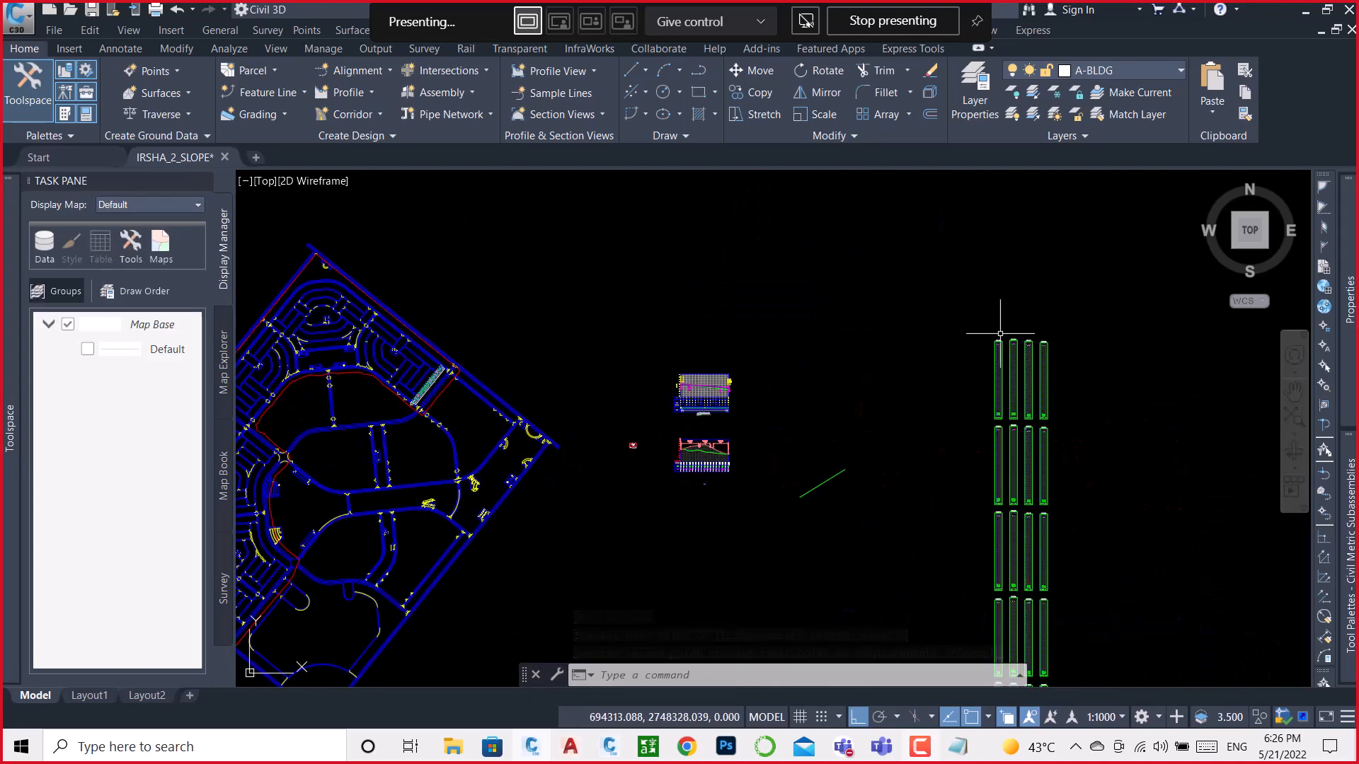
scroll(999, 333, "up", 15)
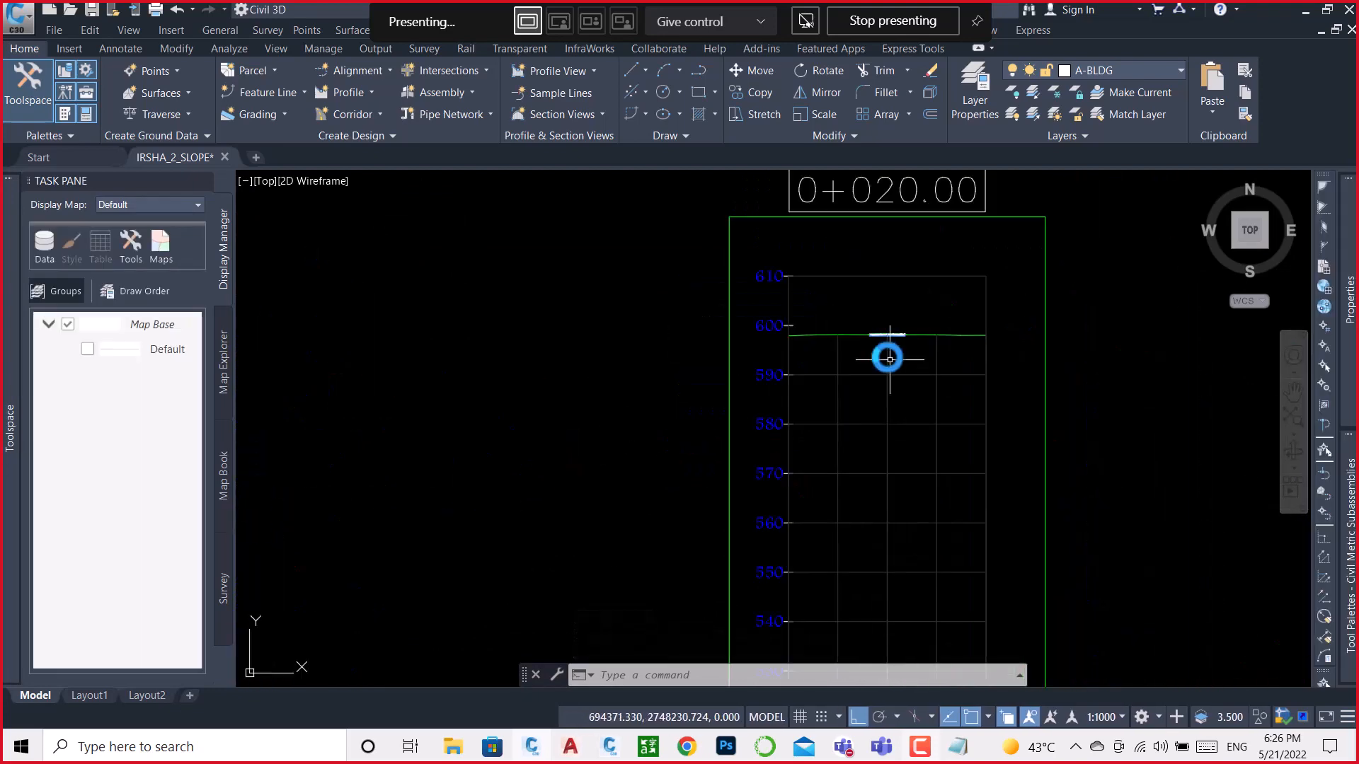
scroll(888, 354, "up", 5)
scroll(888, 354, "down", 8)
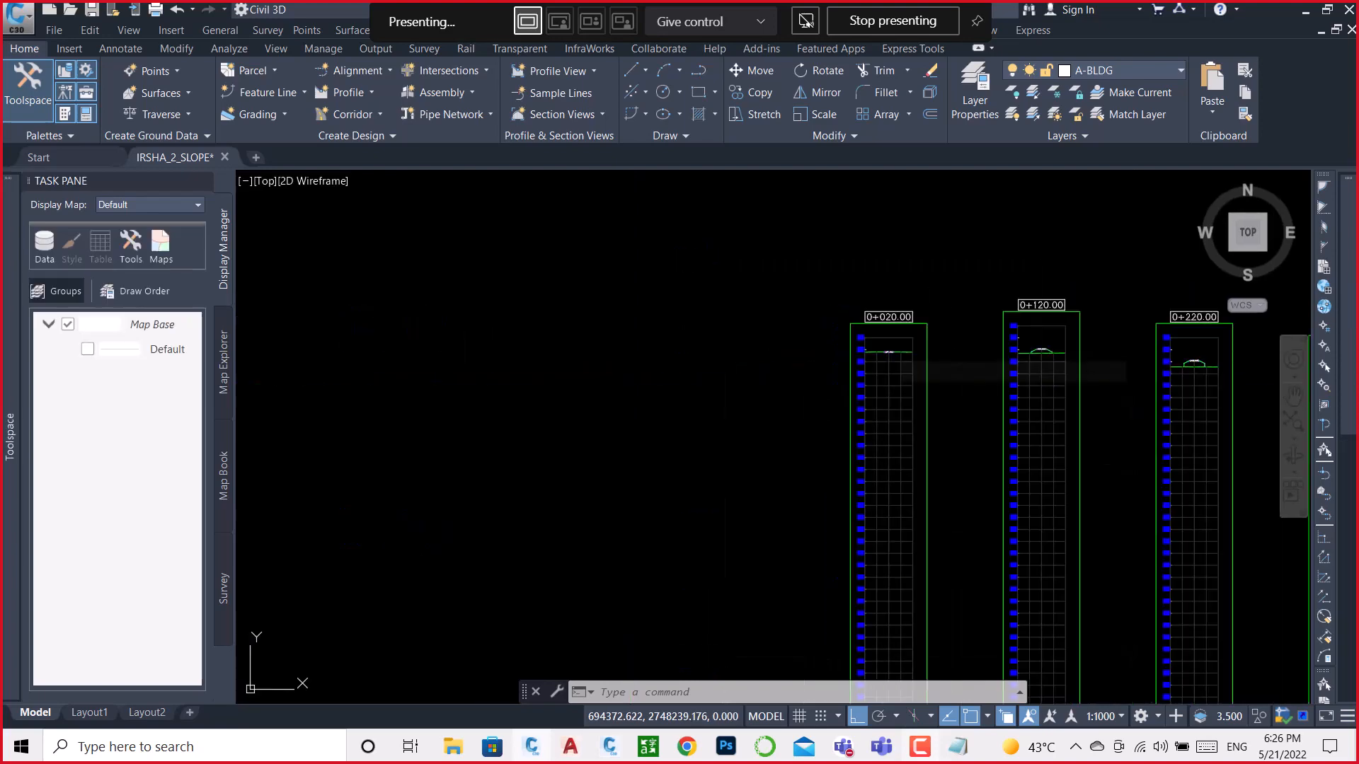
scroll(889, 352, "down", 4)
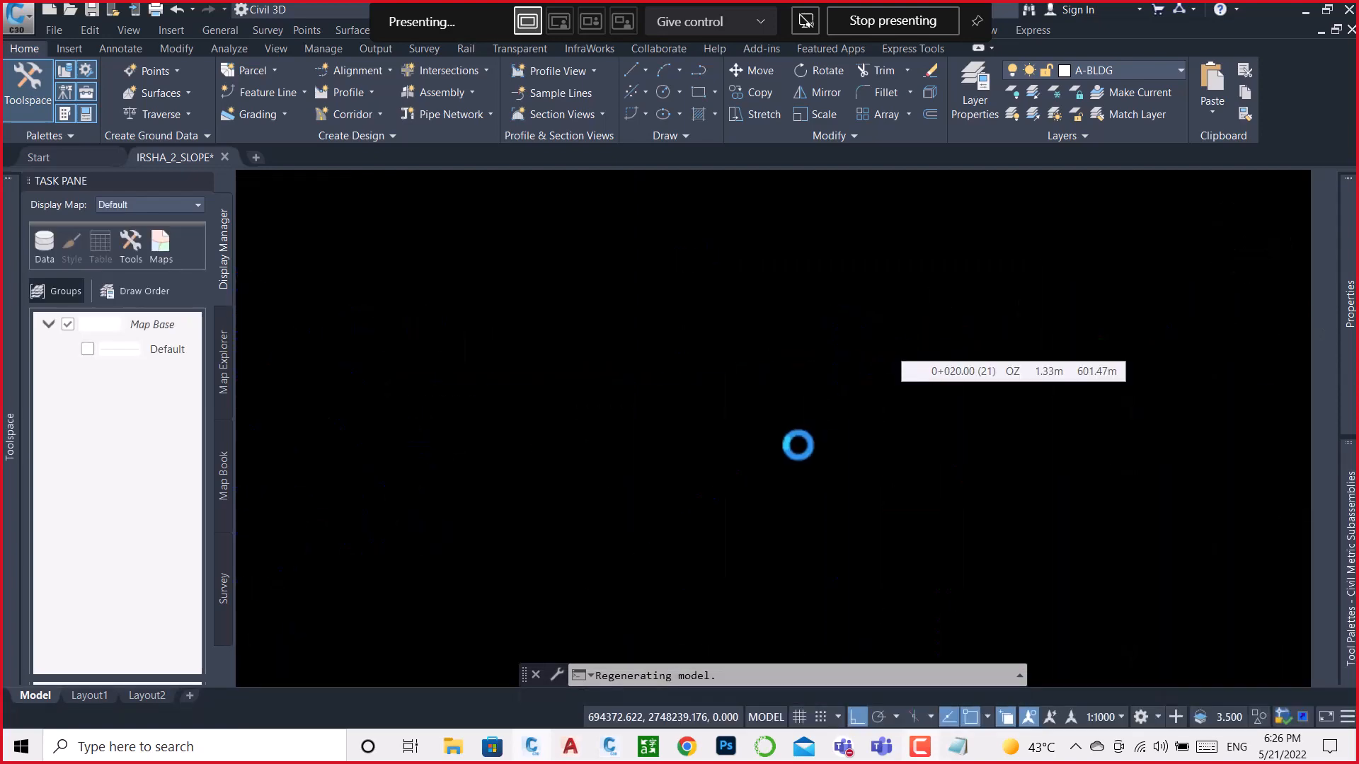